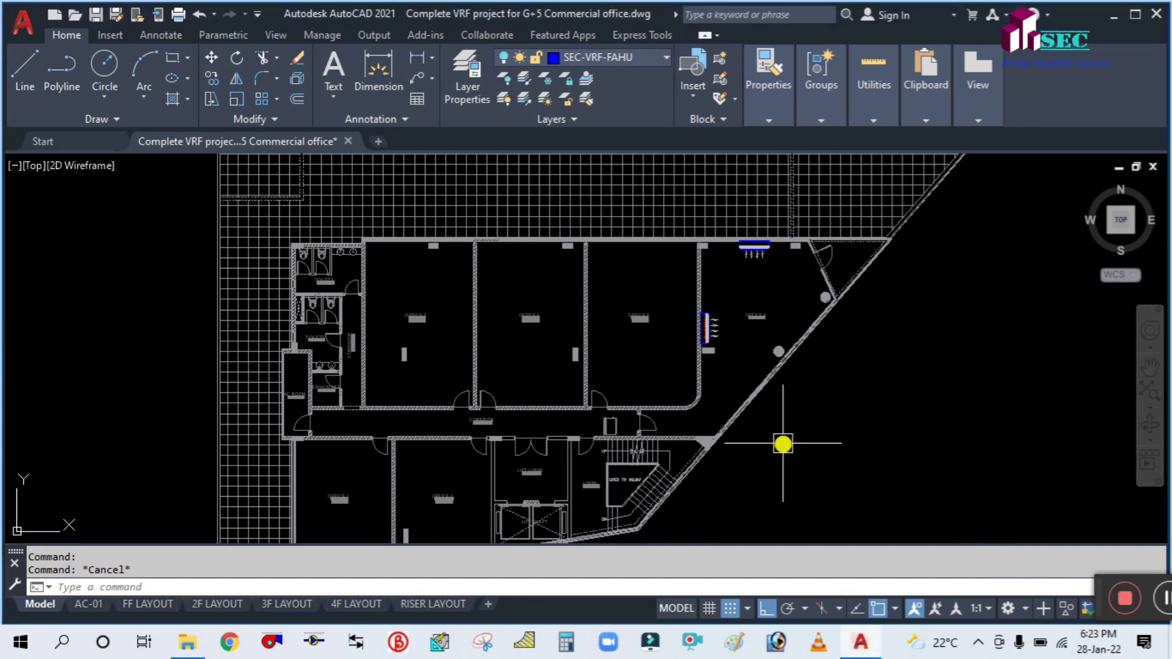
# Step: Examine the first-floor (1F) plan, including the offices, corridor, toilets, AC room, lift lobby and staircase
pyautogui.scroll(-3, 782, 442)
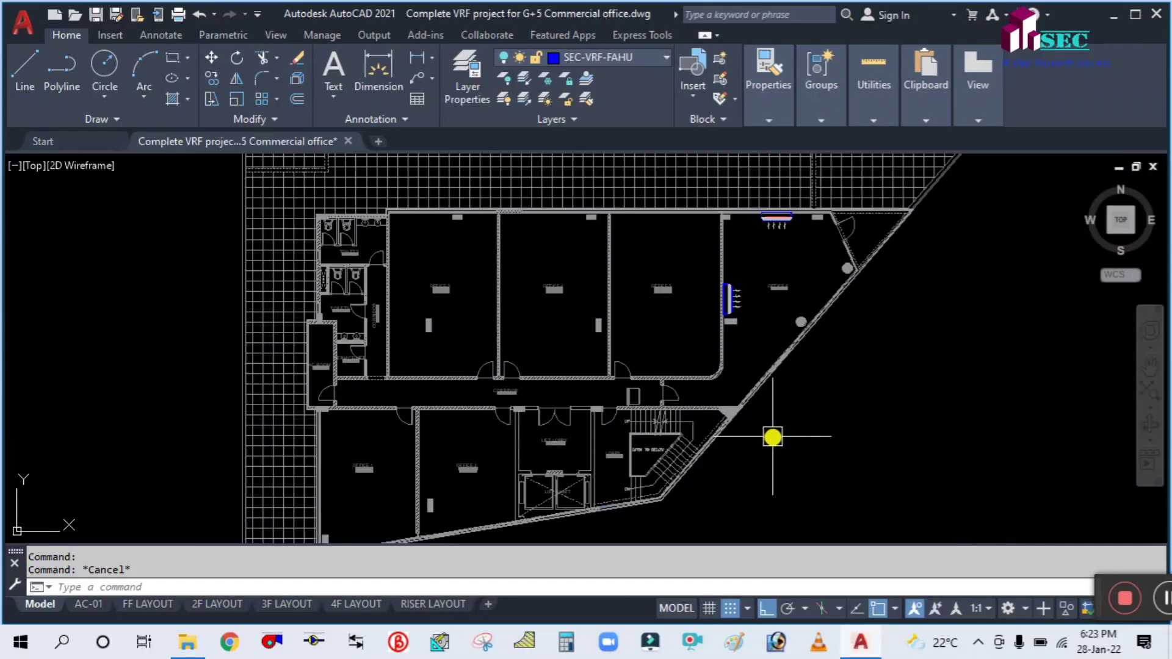
pyautogui.moveTo(775, 437)
pyautogui.mouseDown()
pyautogui.moveTo(761, 476)
pyautogui.moveTo(745, 397)
pyautogui.mouseUp()
pyautogui.scroll(-2, 763, 468)
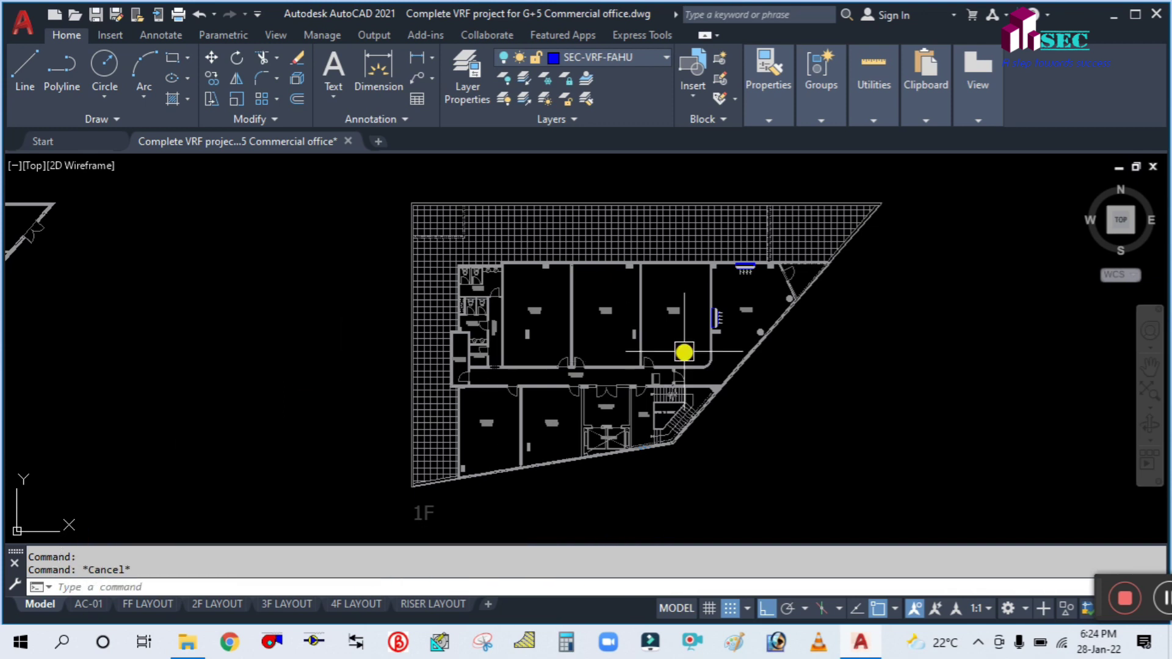
pyautogui.moveTo(673, 469); pyautogui.dragTo(661, 450)
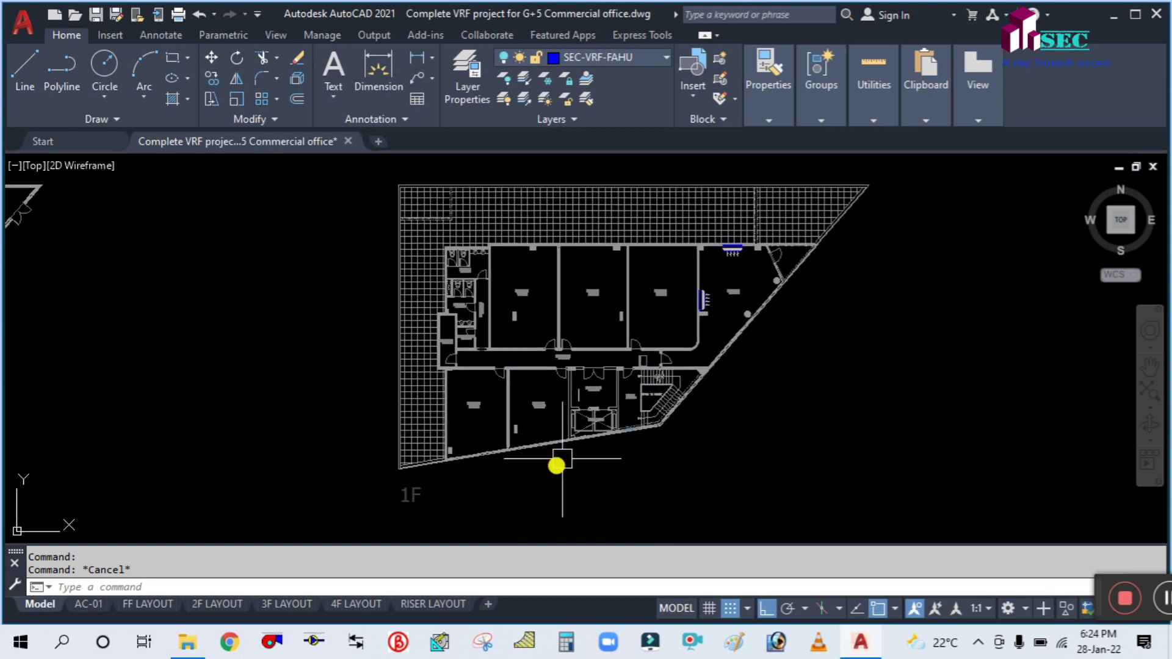
pyautogui.scroll(-2, 573, 470)
pyautogui.scroll(2, 580, 470)
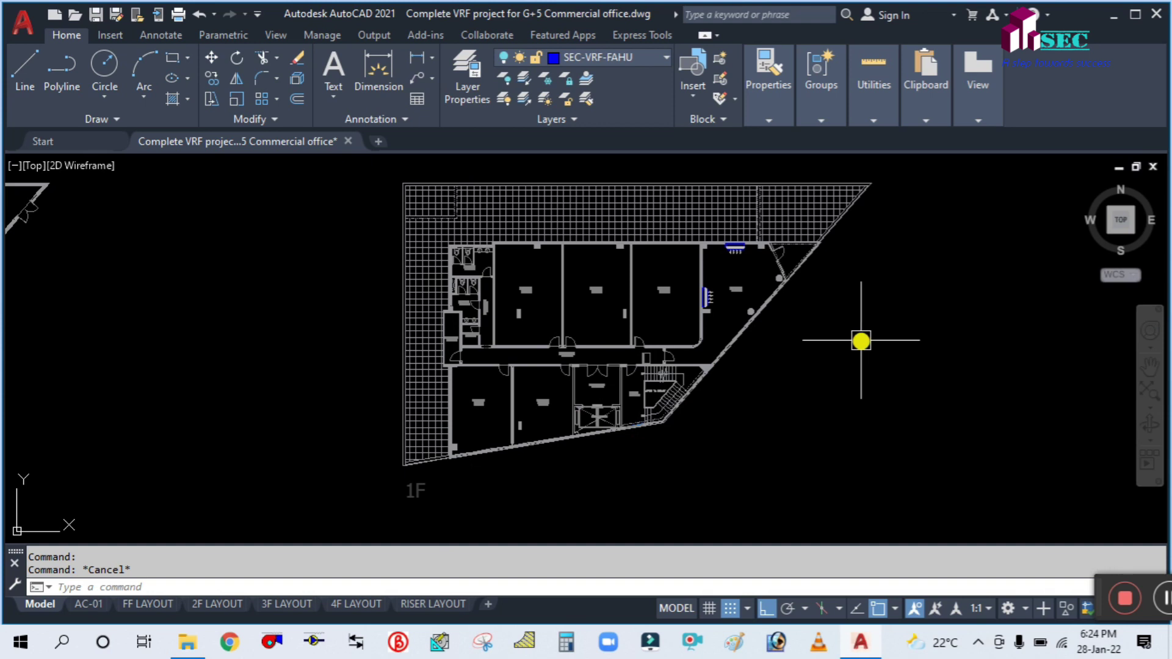
pyautogui.moveTo(832, 366); pyautogui.dragTo(816, 401)
pyautogui.moveTo(680, 473); pyautogui.dragTo(653, 463)
pyautogui.scroll(2, 517, 430)
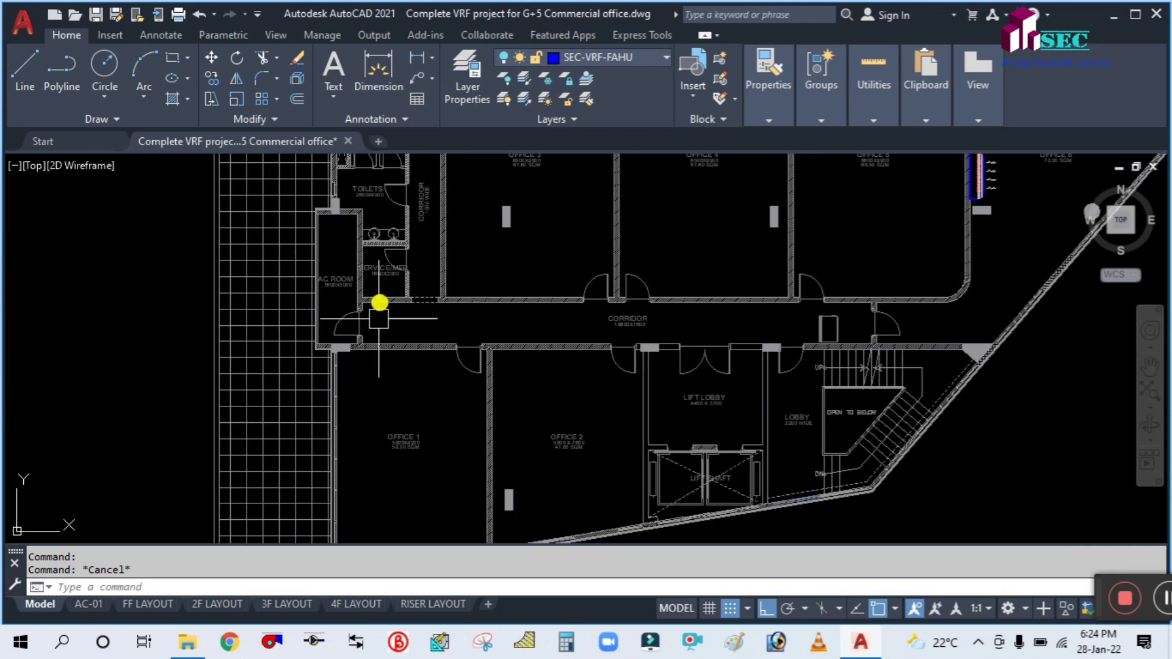
pyautogui.scroll(-1, 390, 312)
pyautogui.scroll(-2, 205, 330)
pyautogui.moveTo(204, 329); pyautogui.dragTo(228, 375)
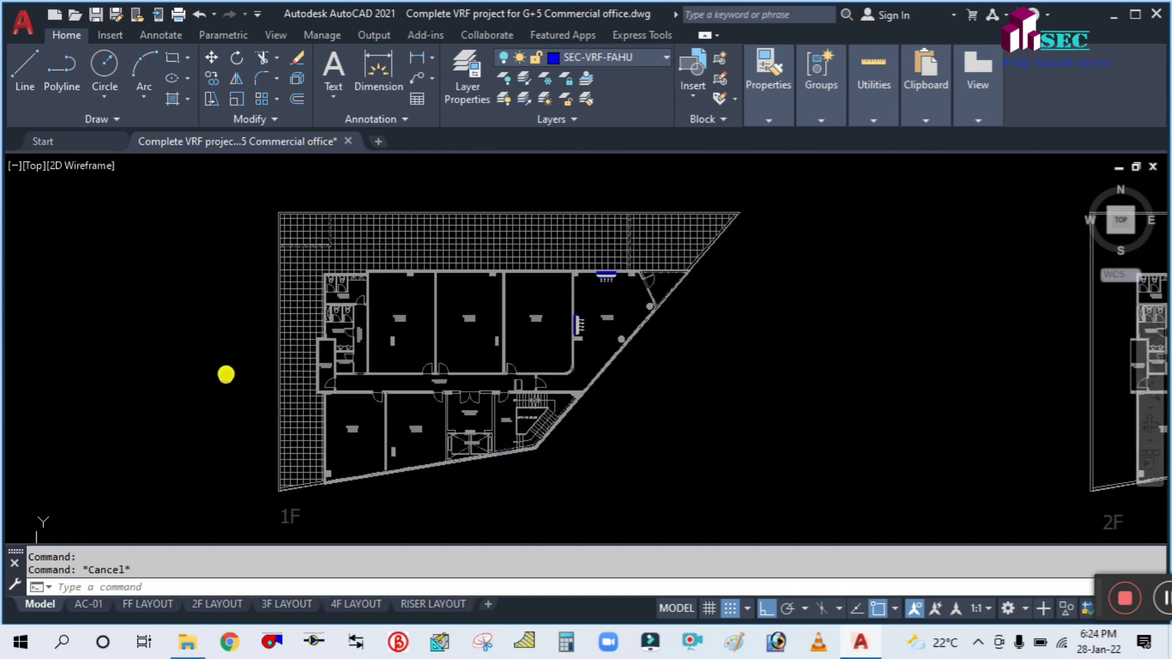
pyautogui.scroll(2, 205, 360)
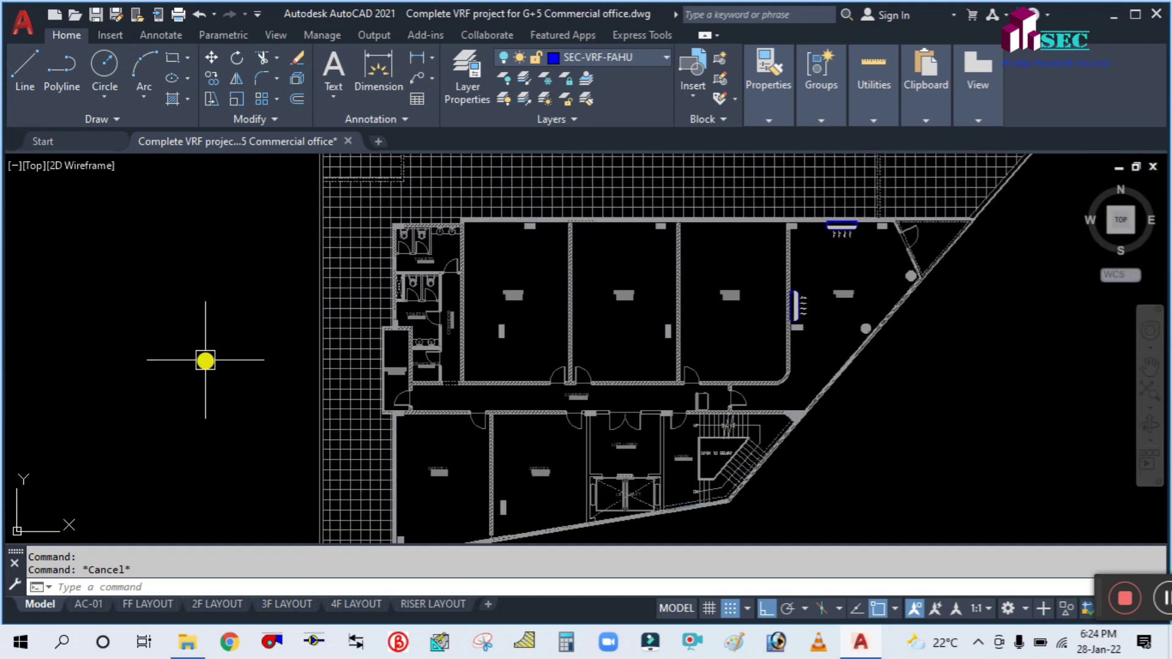
pyautogui.scroll(-2, 223, 342)
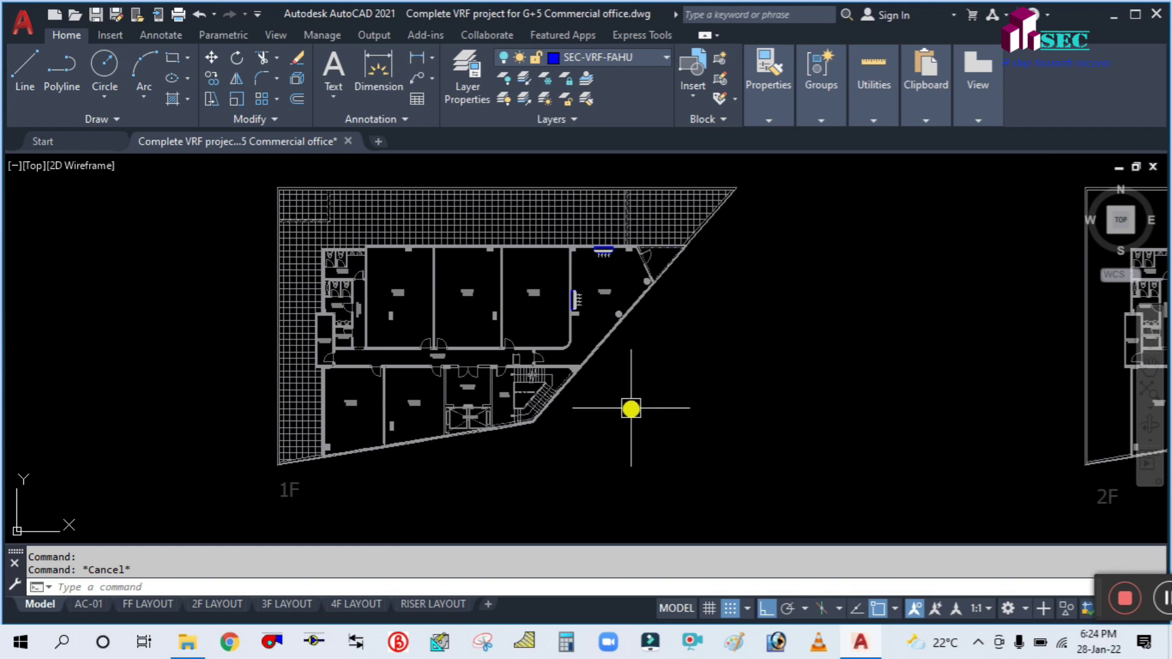
pyautogui.moveTo(633, 409); pyautogui.dragTo(735, 413)
pyautogui.scroll(2, 308, 434)
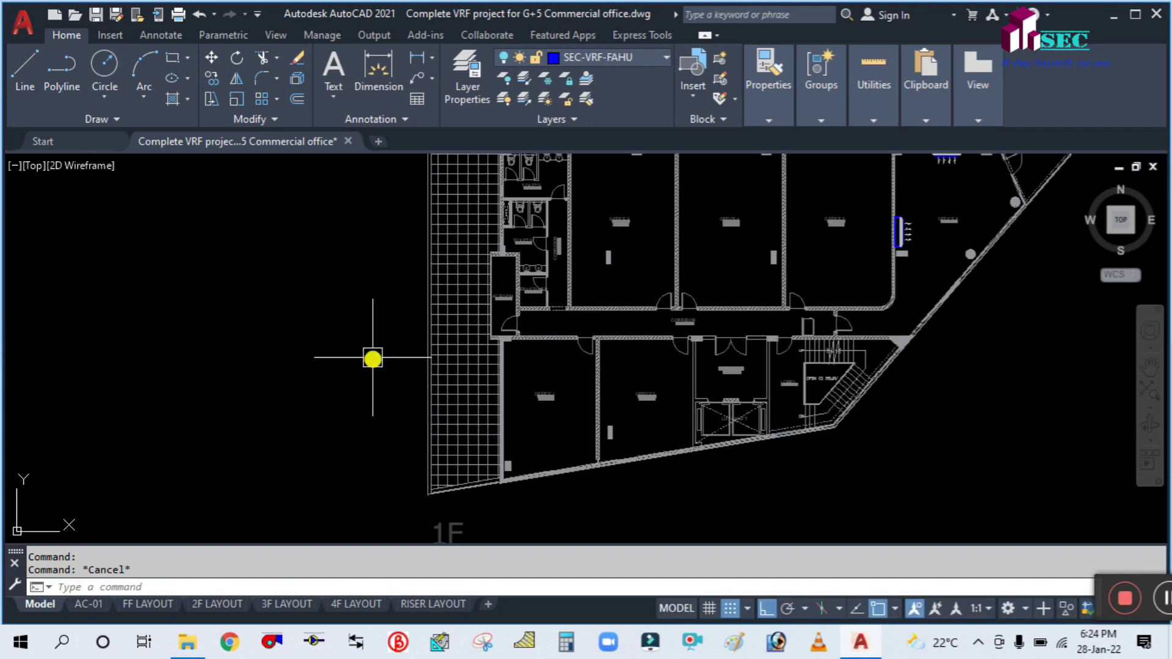
pyautogui.moveTo(374, 356); pyautogui.dragTo(350, 440)
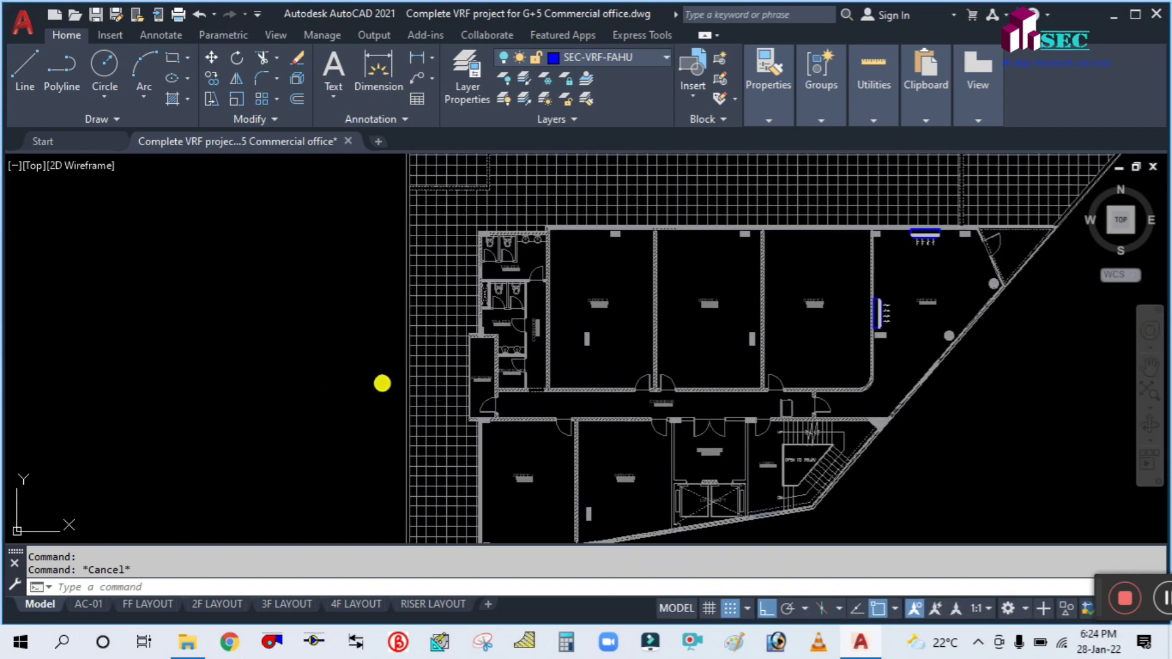
pyautogui.moveTo(382, 382); pyautogui.dragTo(343, 382)
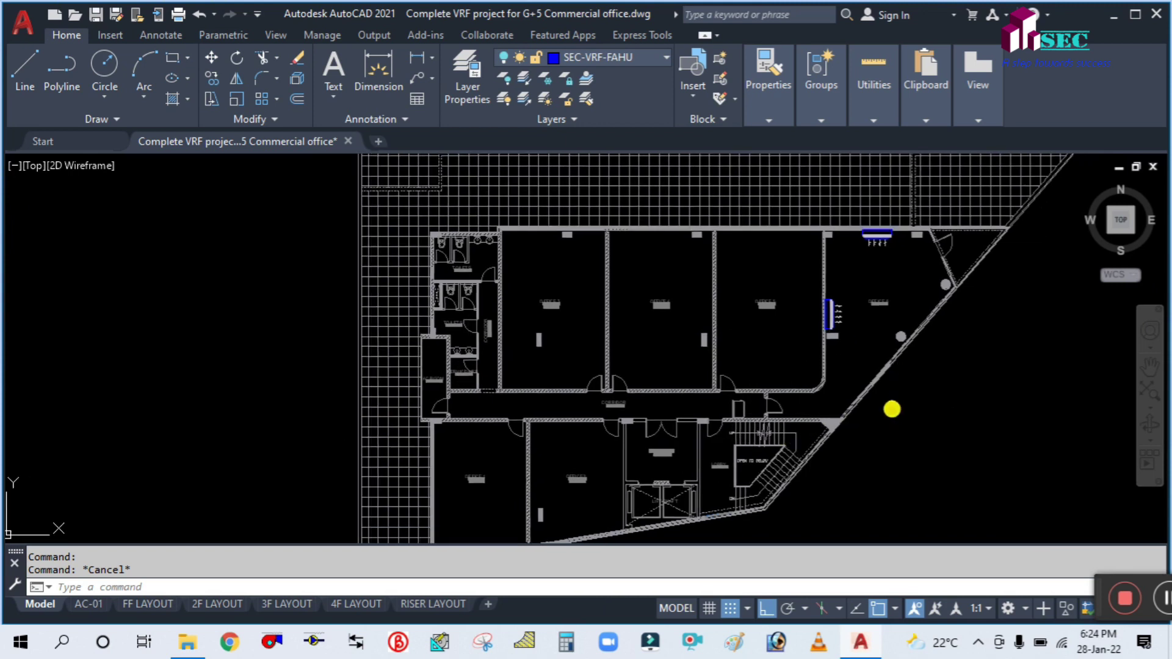
pyautogui.moveTo(892, 411); pyautogui.dragTo(850, 413)
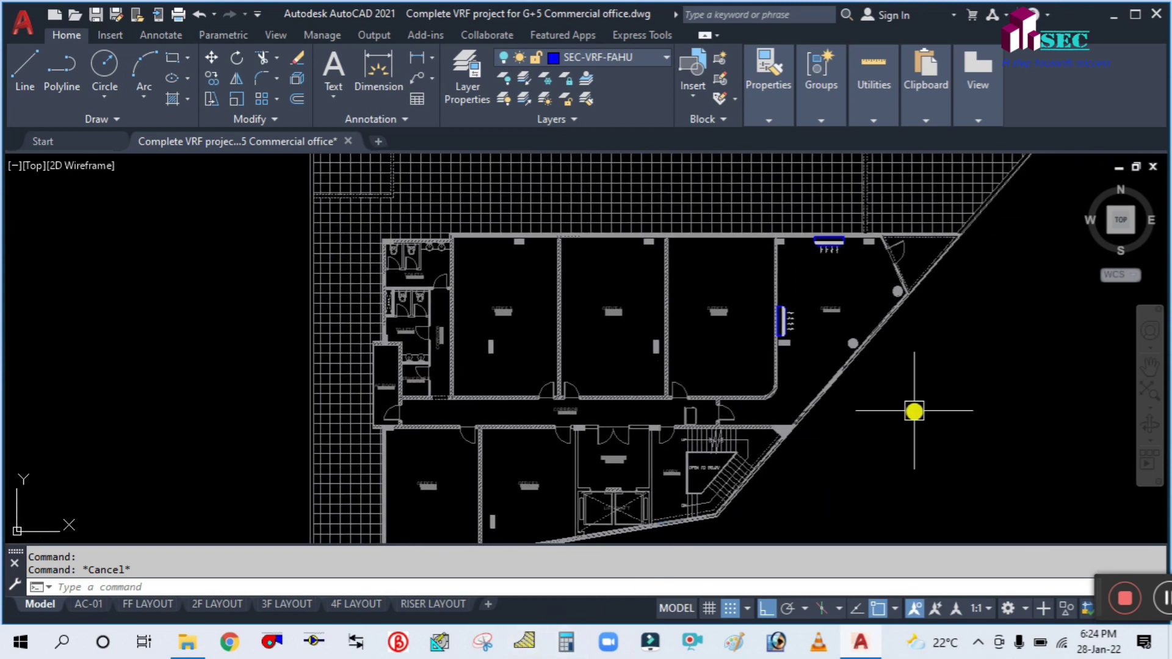
pyautogui.scroll(-2, 915, 410)
pyautogui.moveTo(932, 456); pyautogui.dragTo(824, 432)
pyautogui.moveTo(354, 445); pyautogui.dragTo(418, 372)
pyautogui.scroll(-2, 649, 397)
pyautogui.scroll(2, 639, 426)
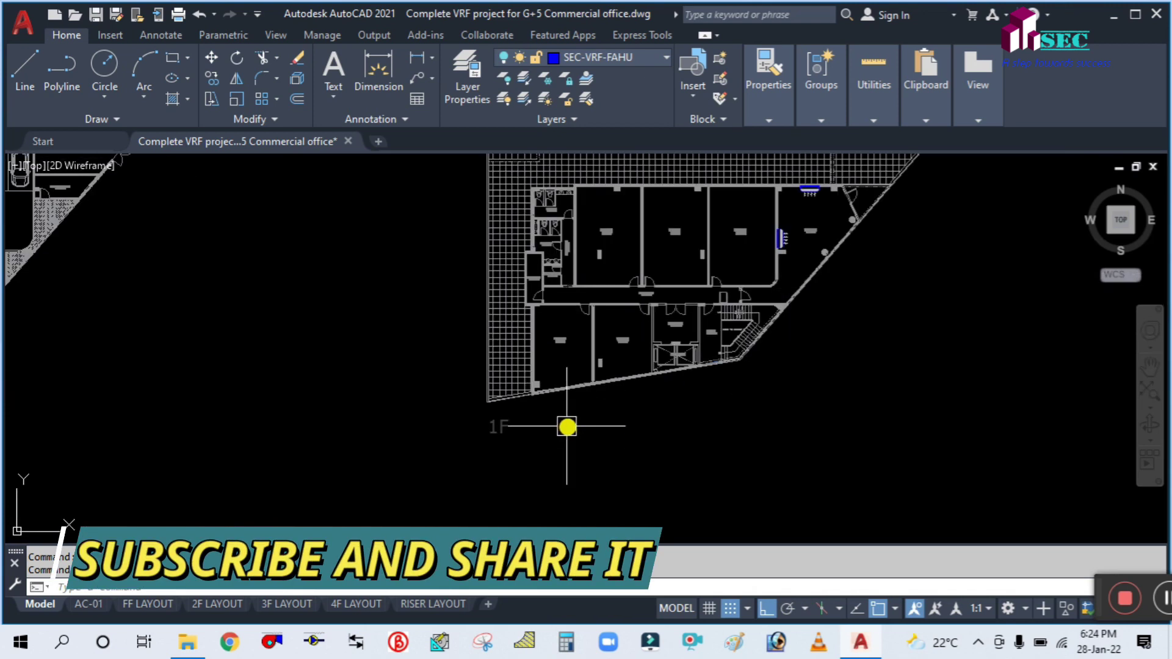
pyautogui.scroll(-2, 466, 424)
pyautogui.moveTo(526, 463)
pyautogui.mouseDown()
pyautogui.moveTo(541, 453)
pyautogui.moveTo(544, 467)
pyautogui.mouseUp()
pyautogui.scroll(2, 581, 421)
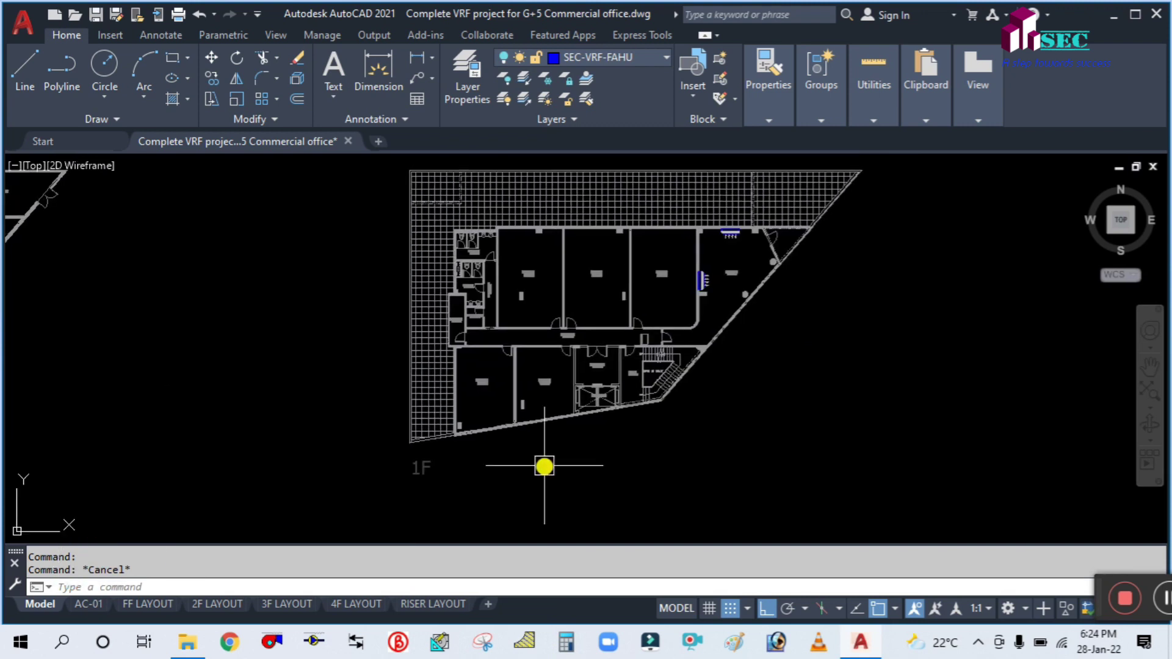
pyautogui.scroll(2, 536, 460)
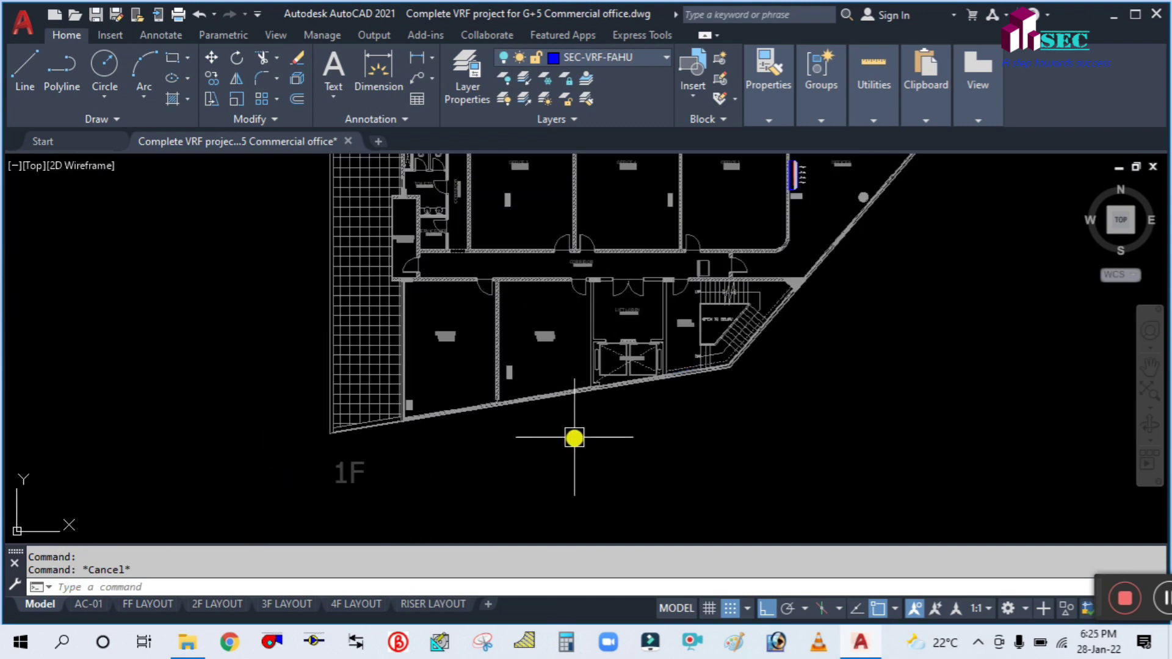
pyautogui.scroll(-2, 573, 437)
pyautogui.moveTo(665, 437)
pyautogui.mouseDown()
pyautogui.moveTo(474, 413)
pyautogui.moveTo(424, 421)
pyautogui.mouseUp()
pyautogui.scroll(2, 433, 421)
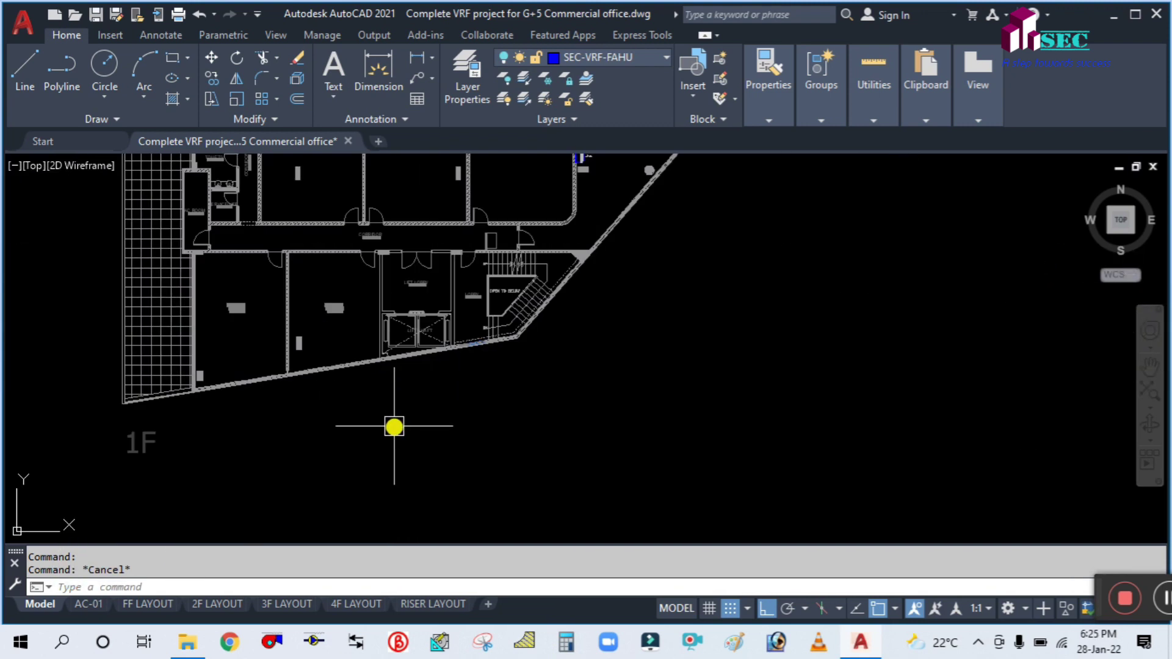
pyautogui.scroll(-1, 604, 424)
pyautogui.scroll(1, 549, 470)
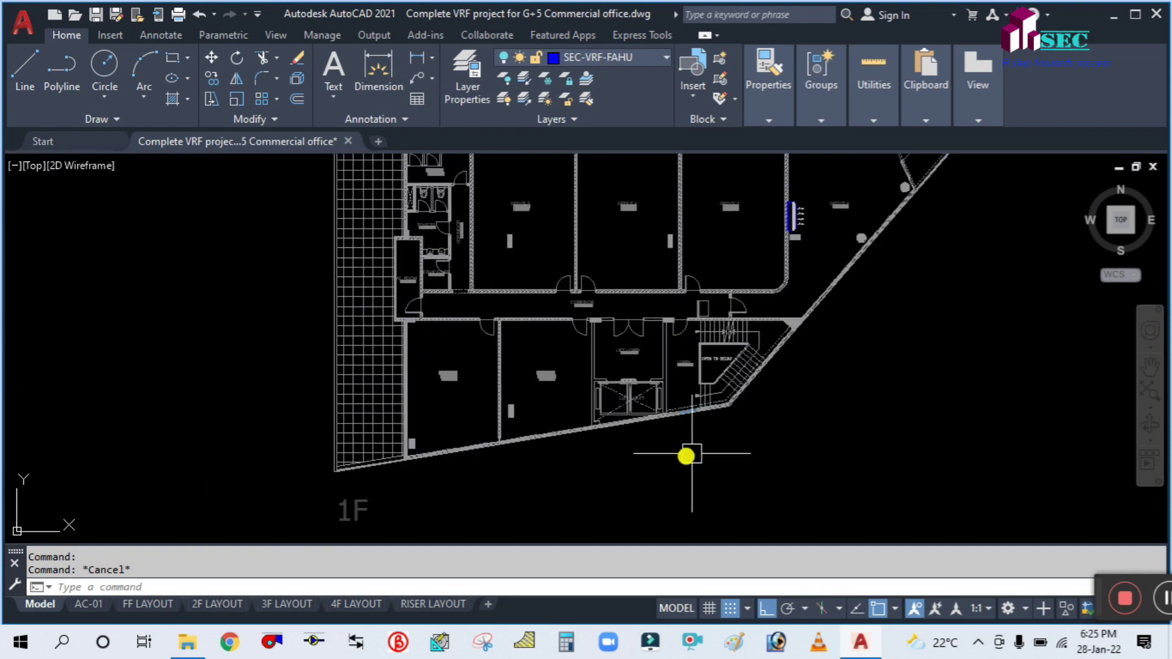
pyautogui.scroll(-2, 782, 458)
pyautogui.scroll(1, 826, 431)
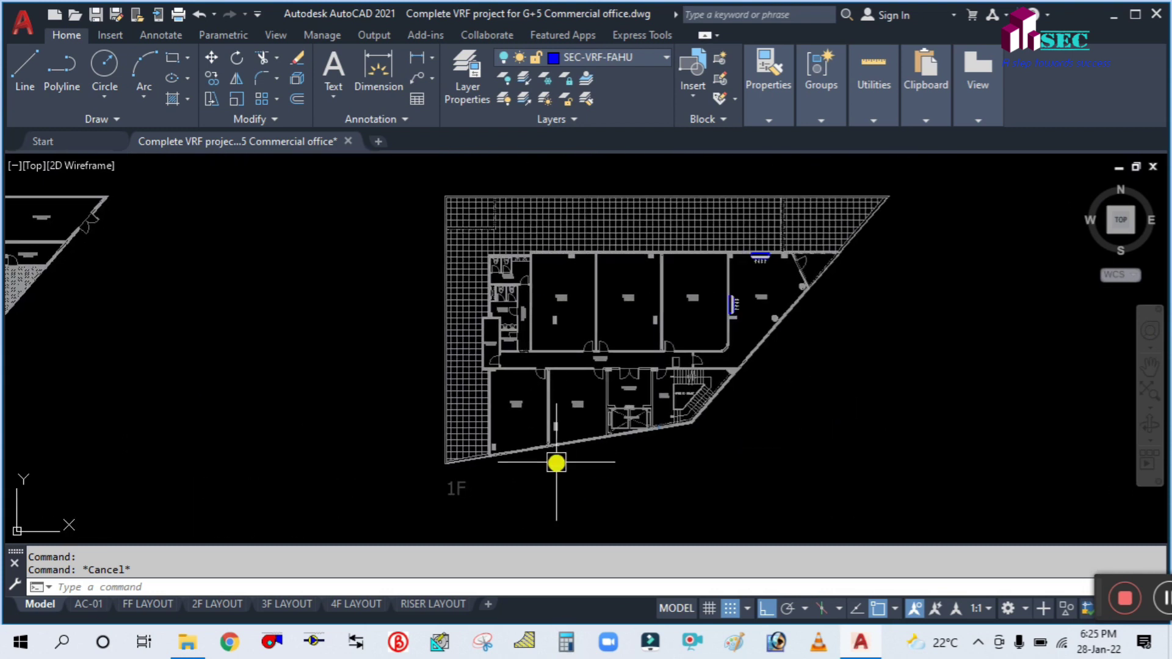
pyautogui.scroll(1, 555, 461)
pyautogui.scroll(1, 880, 416)
pyautogui.scroll(-2, 866, 406)
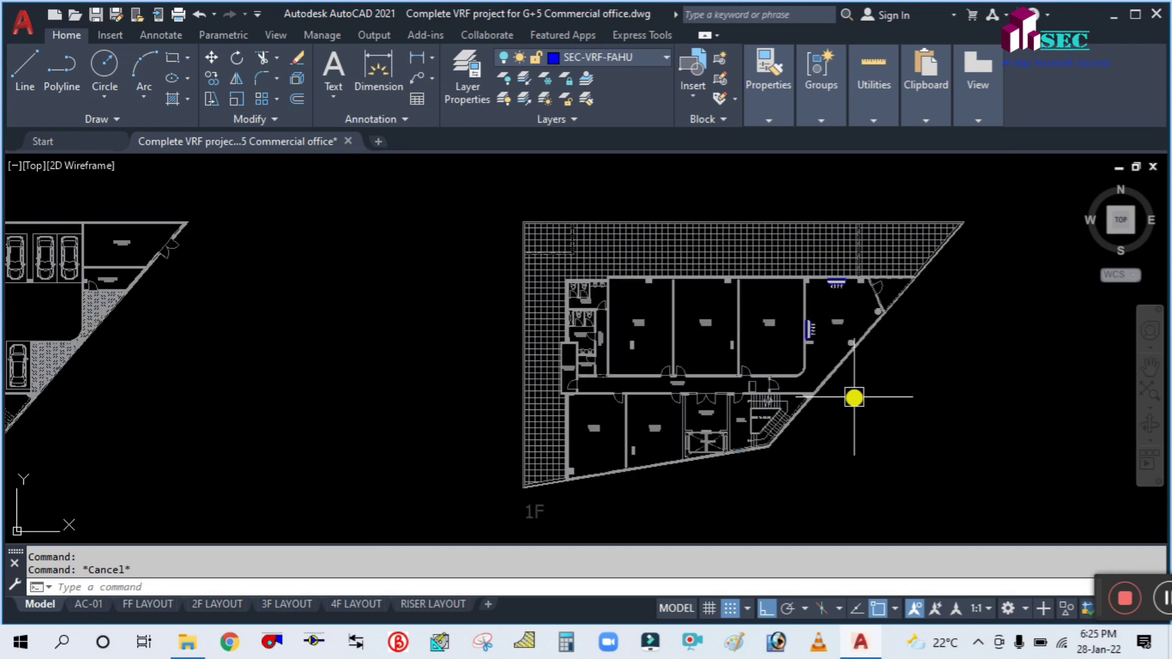
pyautogui.scroll(1, 764, 426)
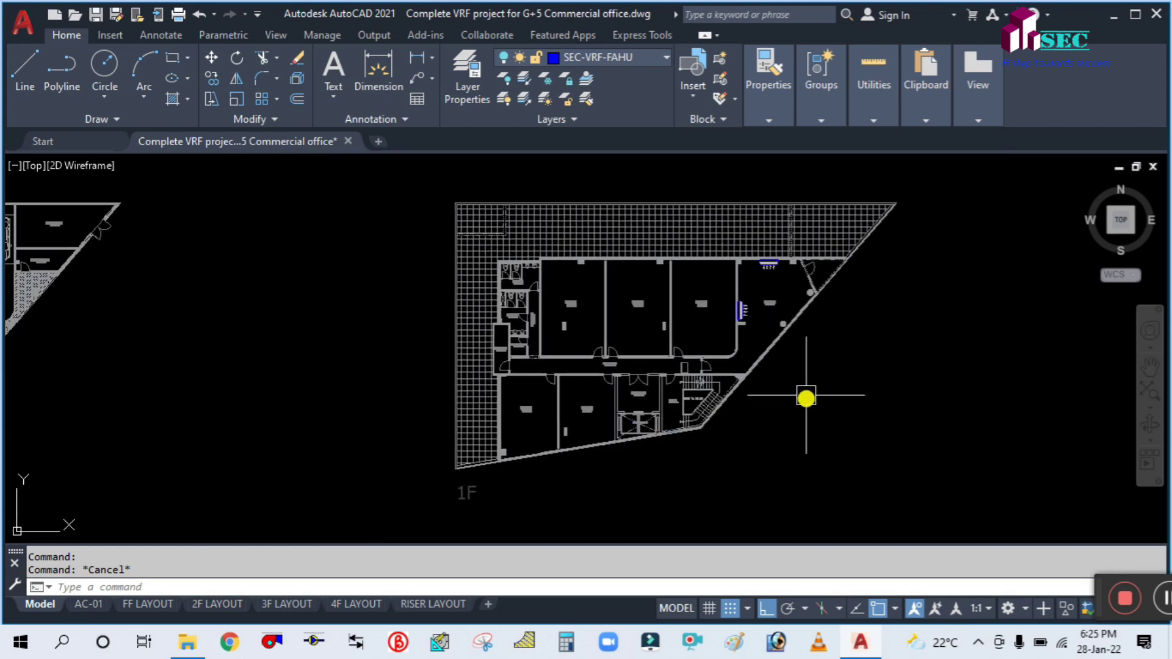
pyautogui.scroll(1, 797, 403)
pyautogui.scroll(-1, 671, 387)
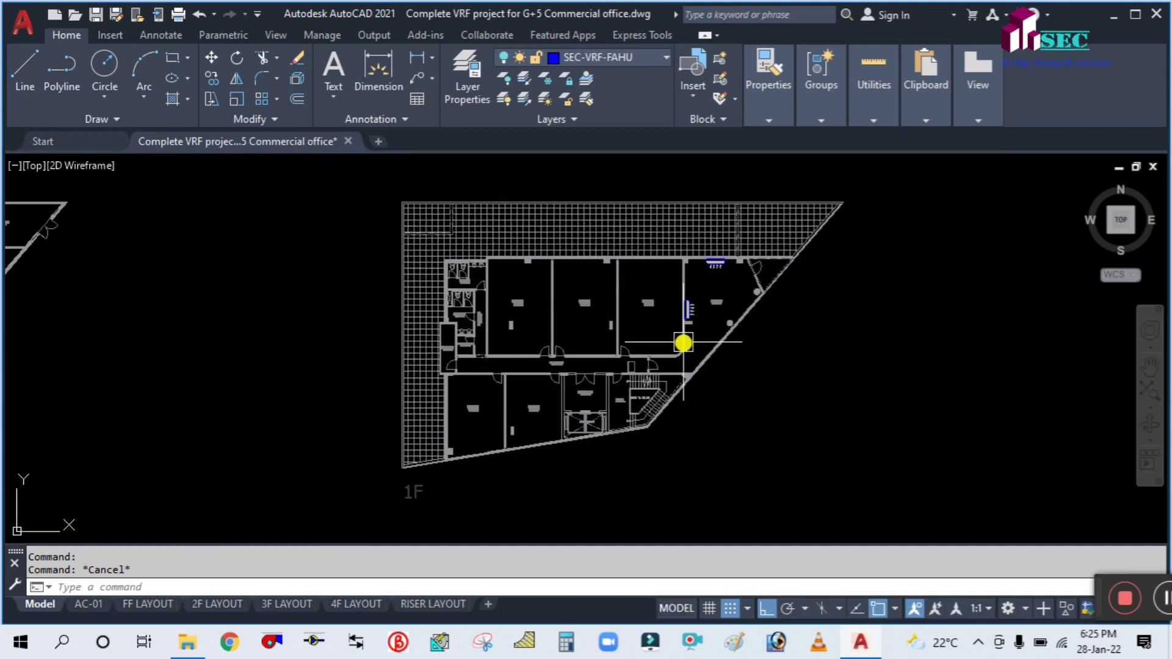
pyautogui.scroll(1, 714, 398)
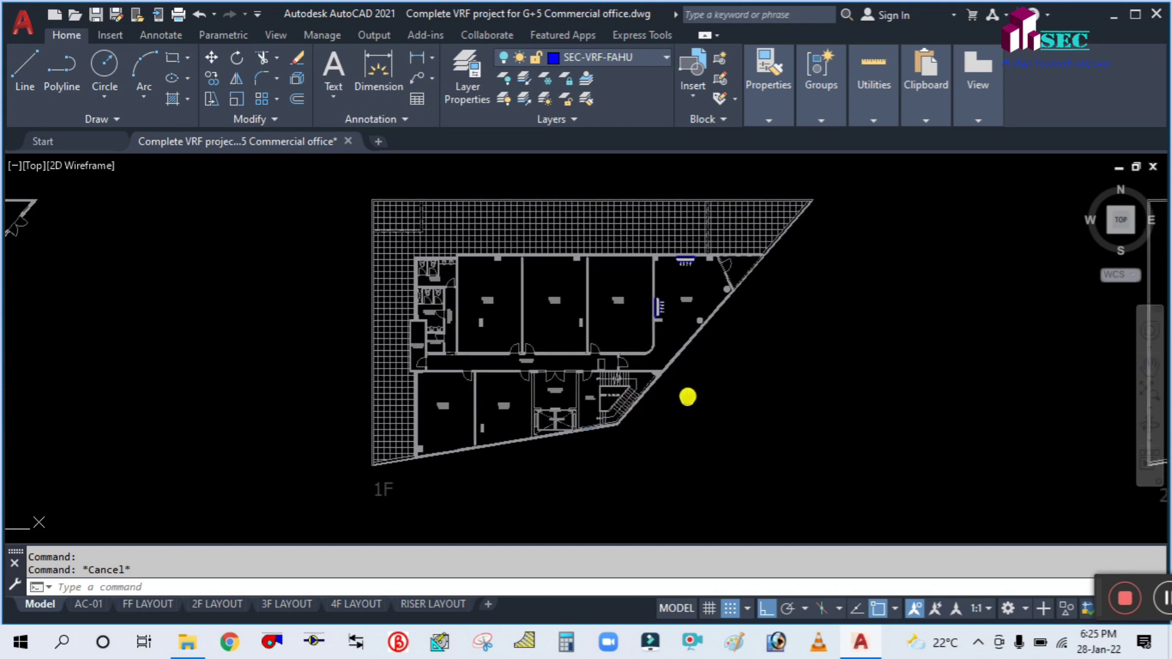
pyautogui.scroll(2, 328, 399)
pyautogui.scroll(-1, 328, 400)
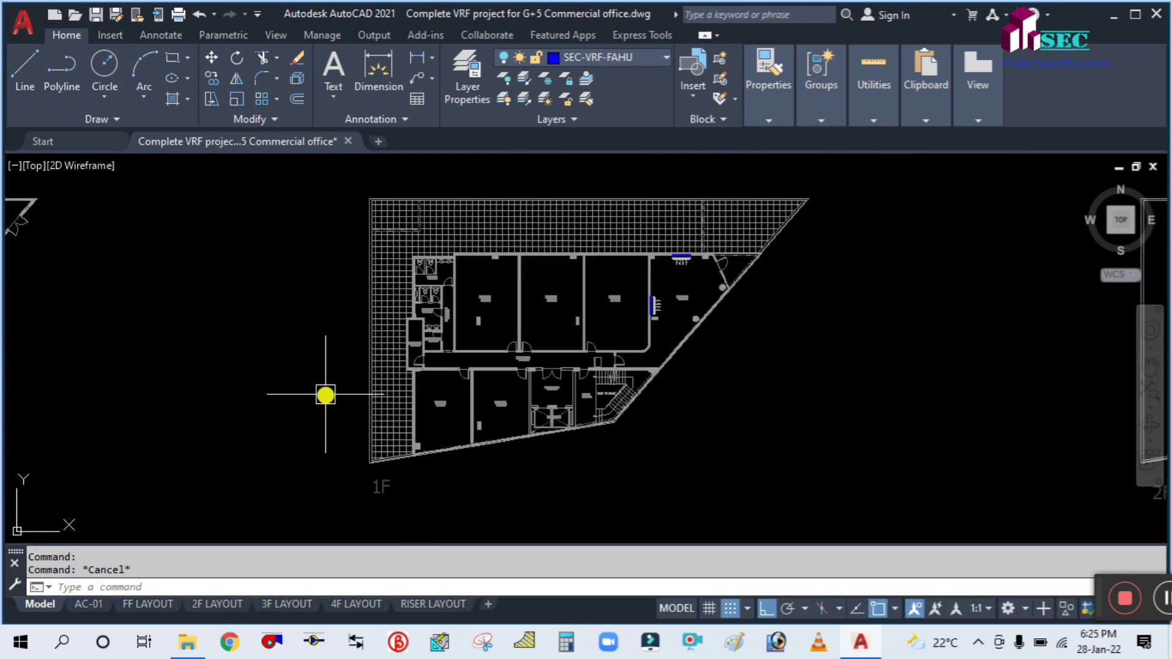
pyautogui.scroll(1, 306, 385)
pyautogui.moveTo(307, 385); pyautogui.dragTo(307, 398)
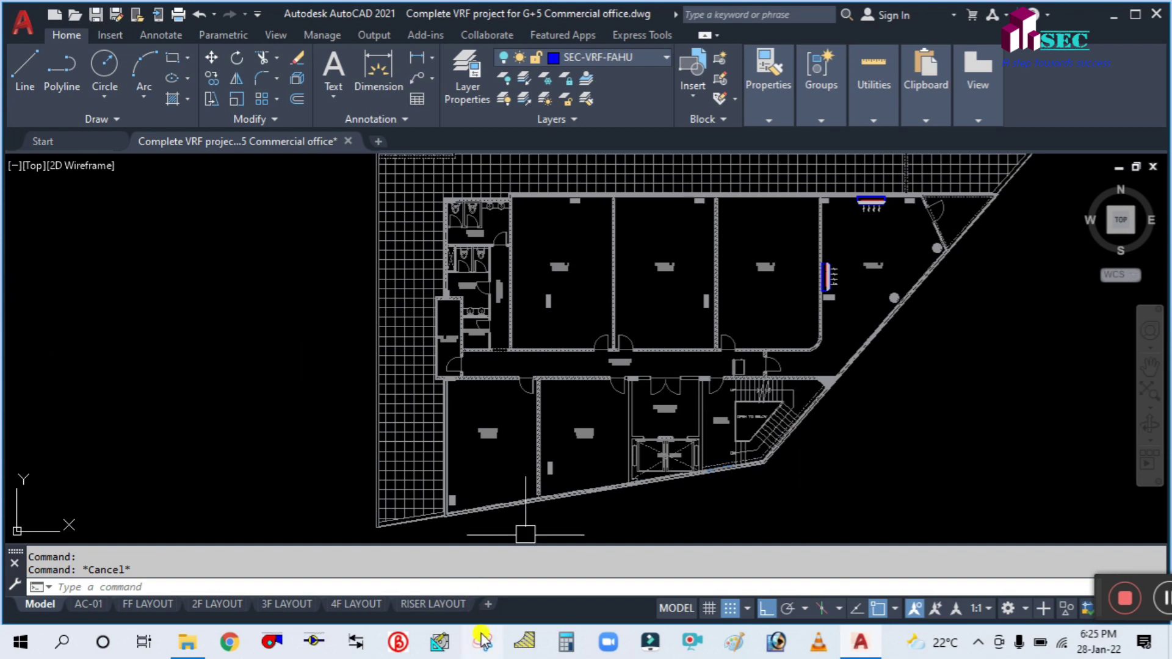
# Step: Launch Carrier's Hourly Analysis Program 4.90, dismiss the startup project list and preferences without changes, and maximize the program window
pyautogui.click(440, 641)
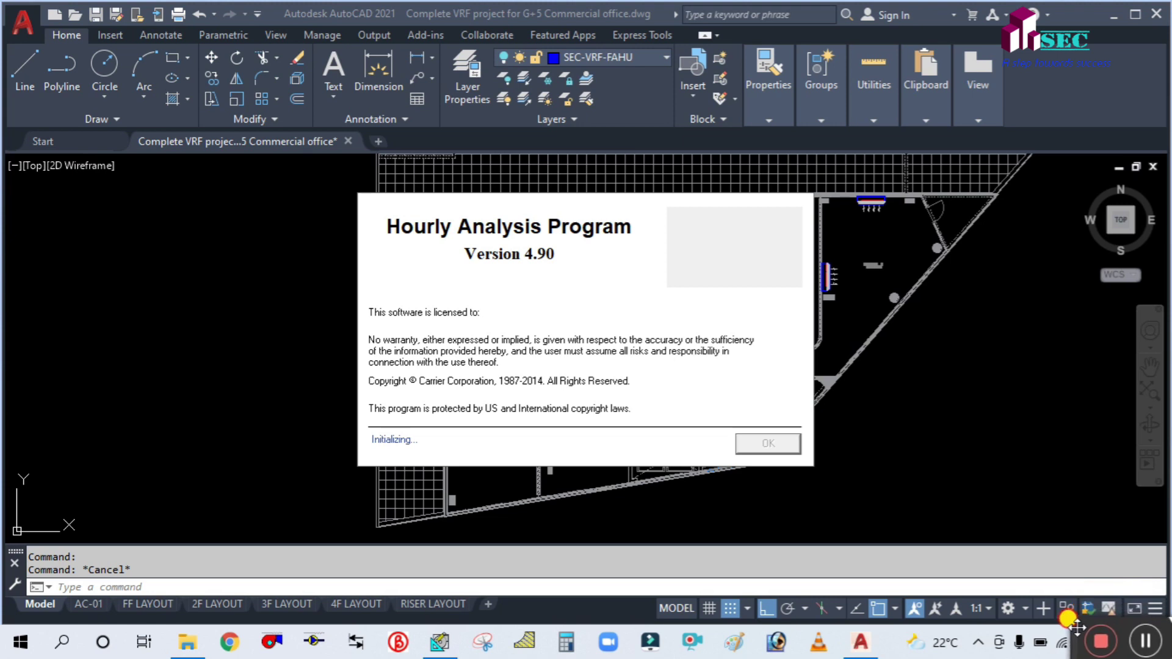
pyautogui.click(768, 444)
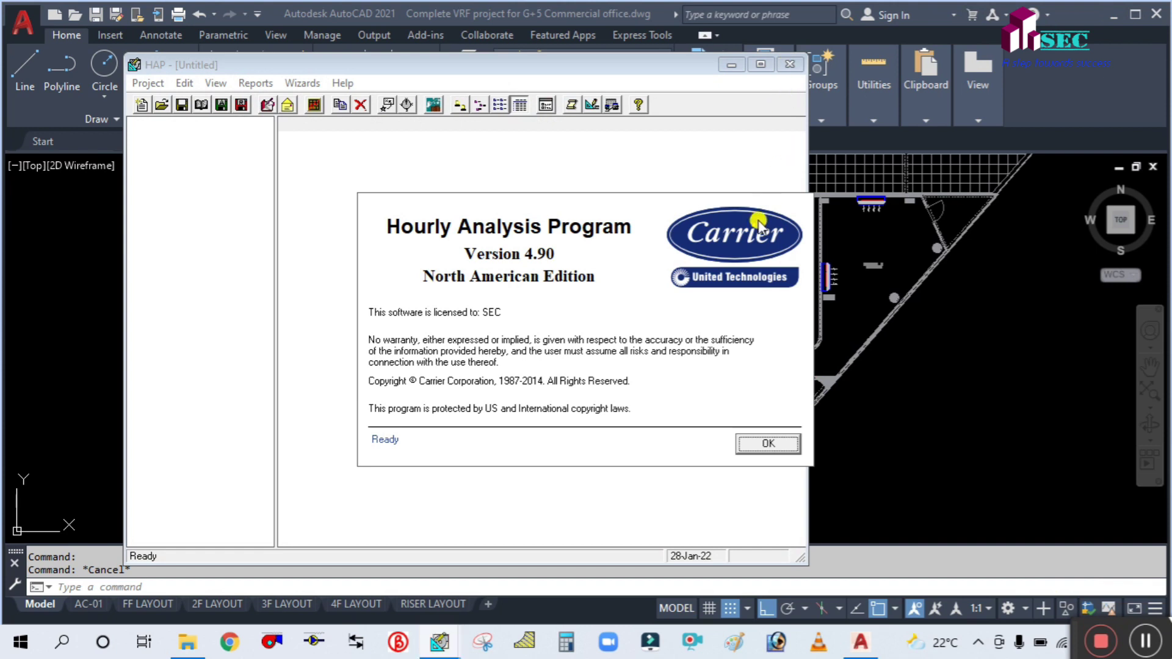
pyautogui.click(767, 443)
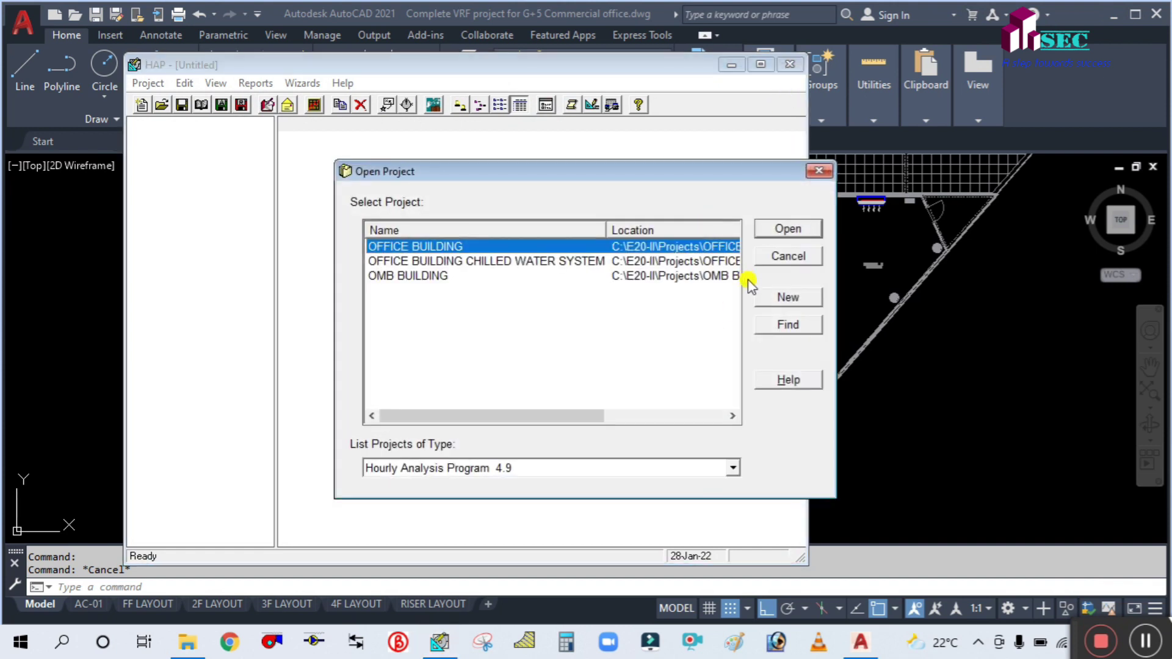
pyautogui.click(790, 257)
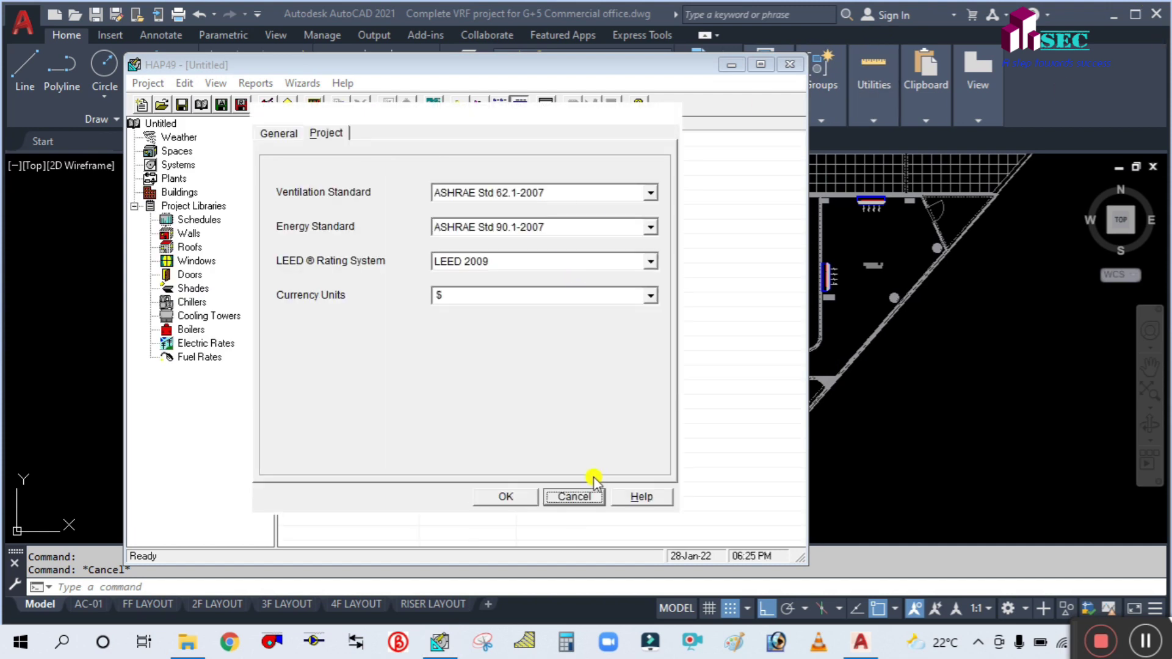
pyautogui.click(584, 496)
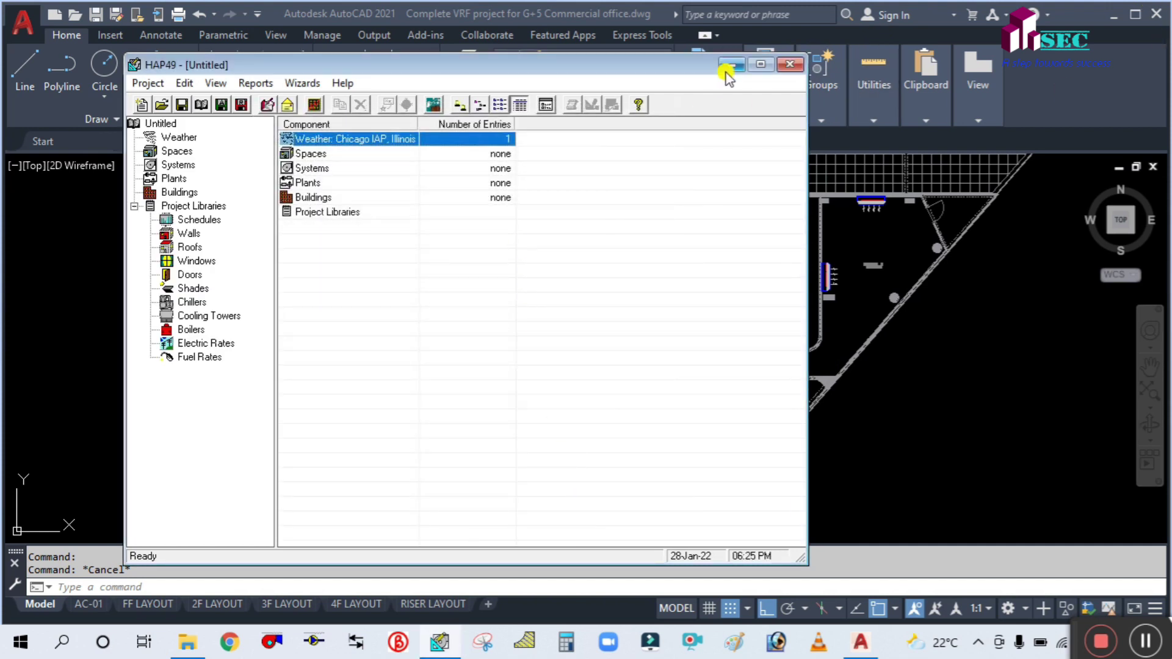
pyautogui.click(761, 64)
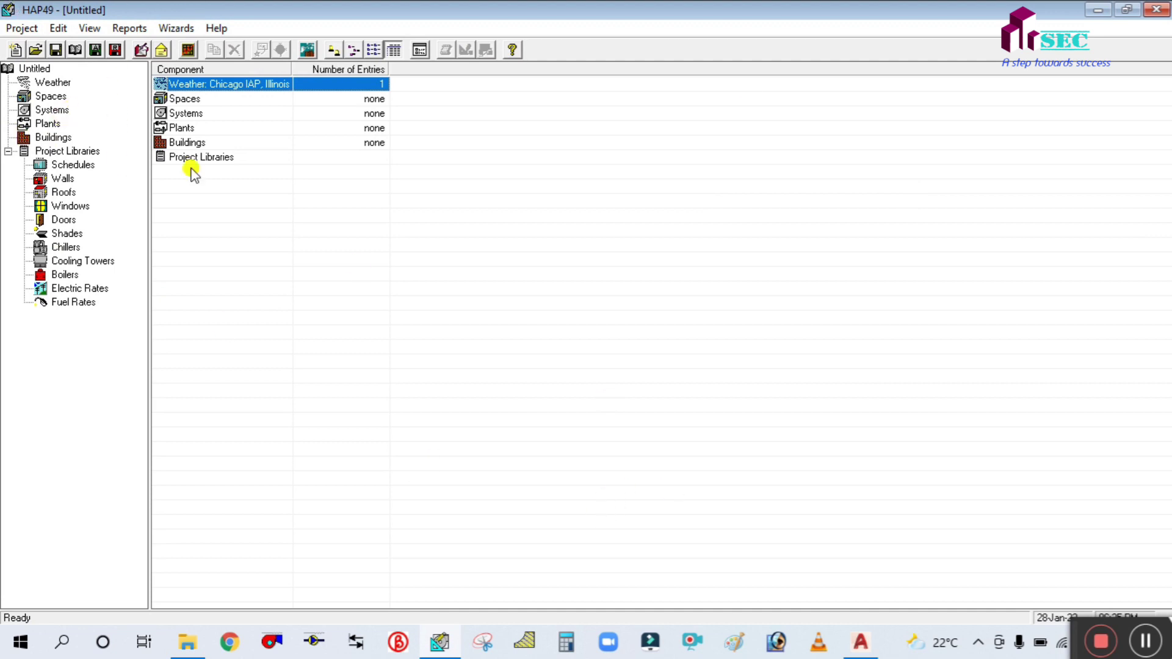
# Step: Start a new project and review the general and project pages of the preferences
pyautogui.click(29, 30)
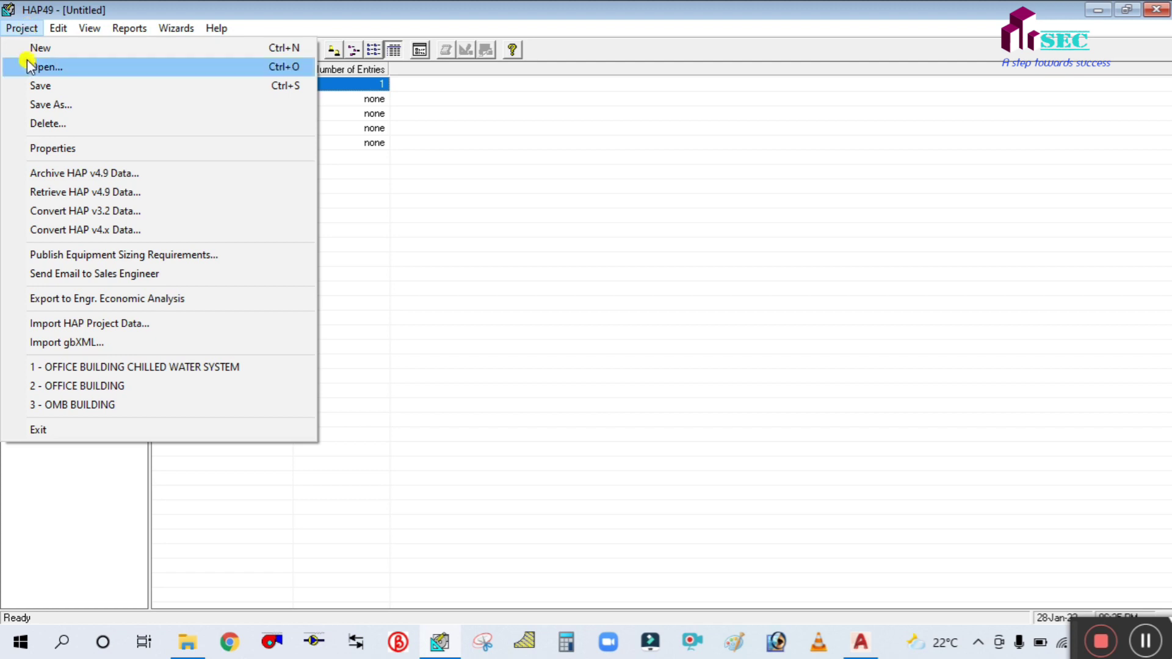
pyautogui.click(34, 49)
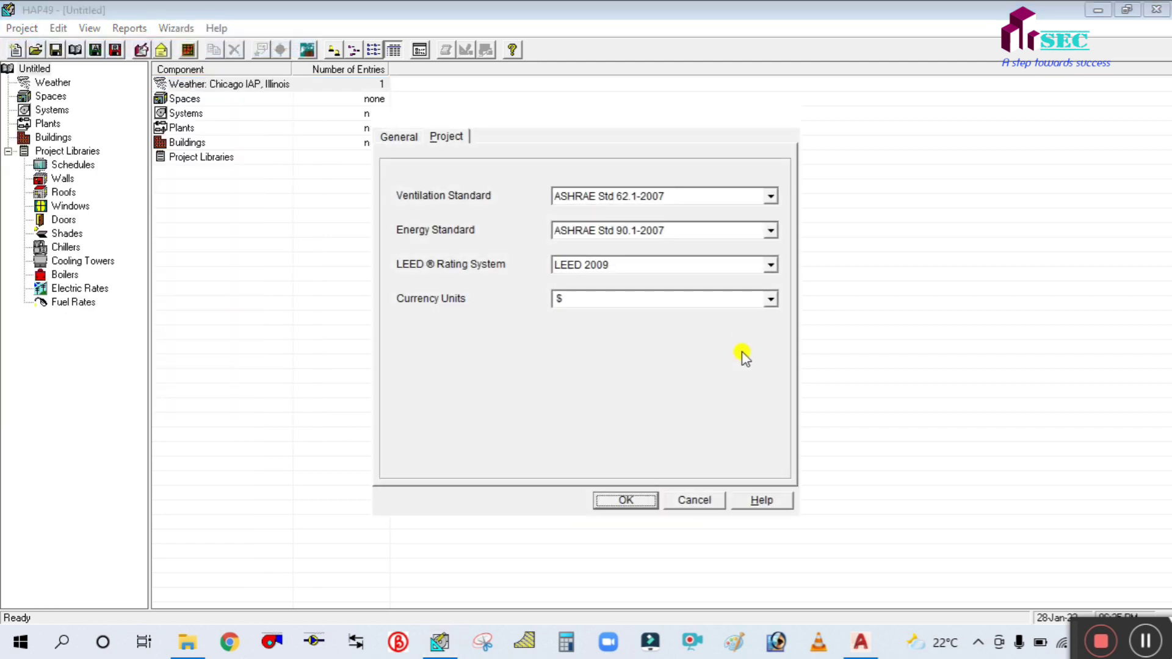
pyautogui.click(406, 137)
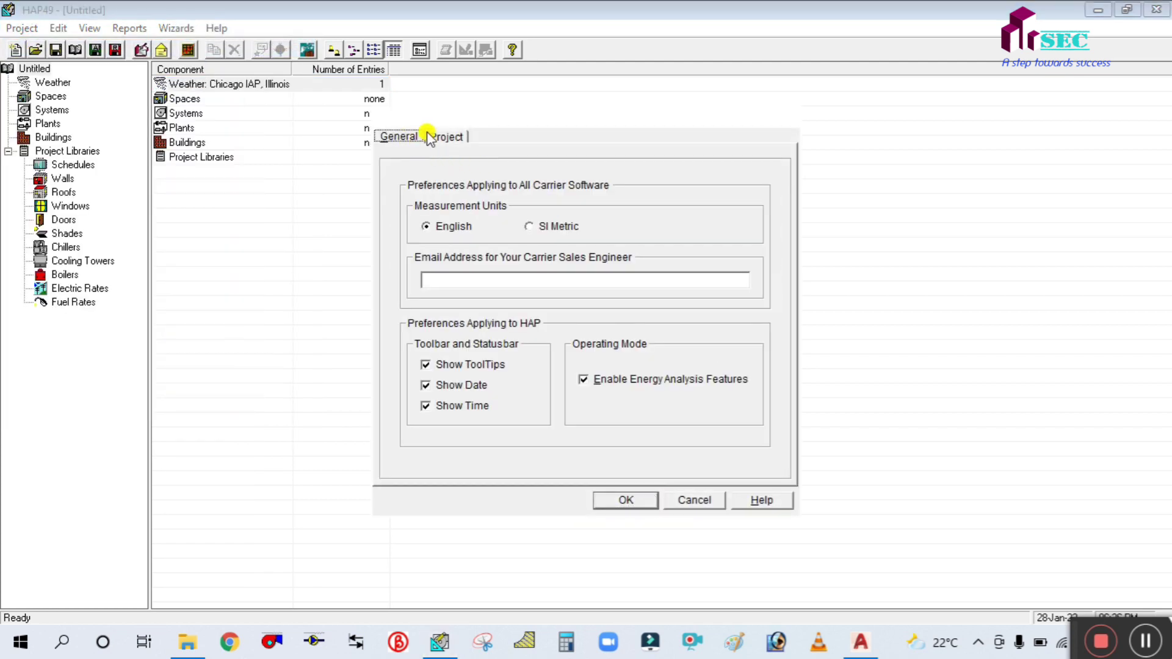
pyautogui.click(445, 138)
pyautogui.click(401, 137)
pyautogui.click(438, 139)
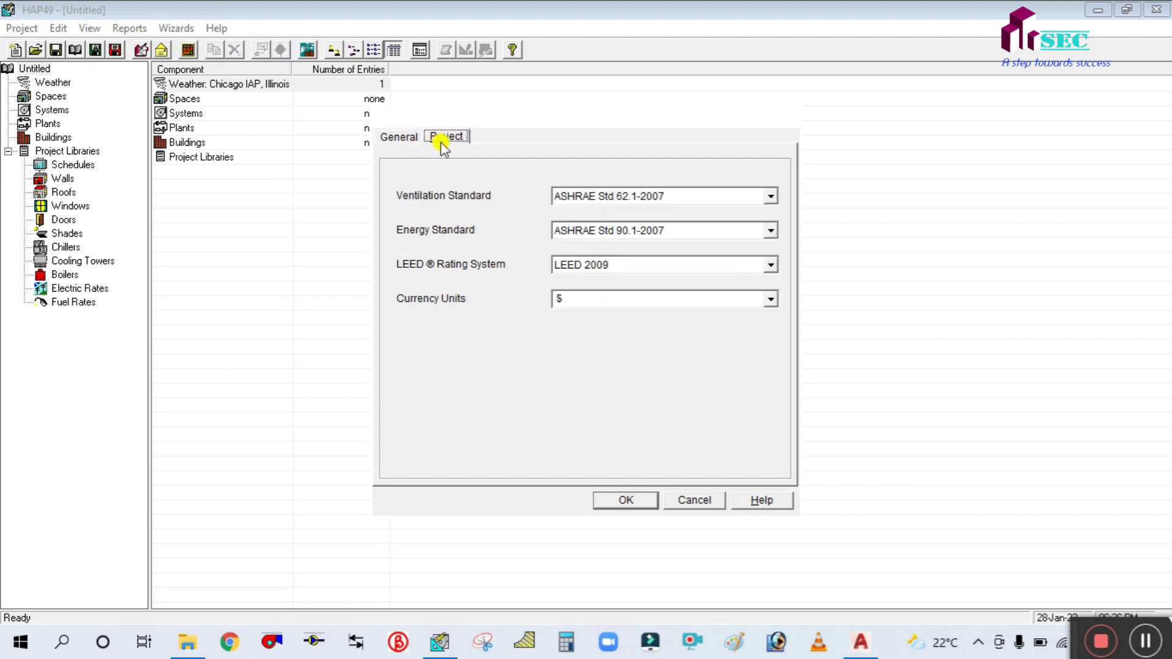
pyautogui.click(404, 139)
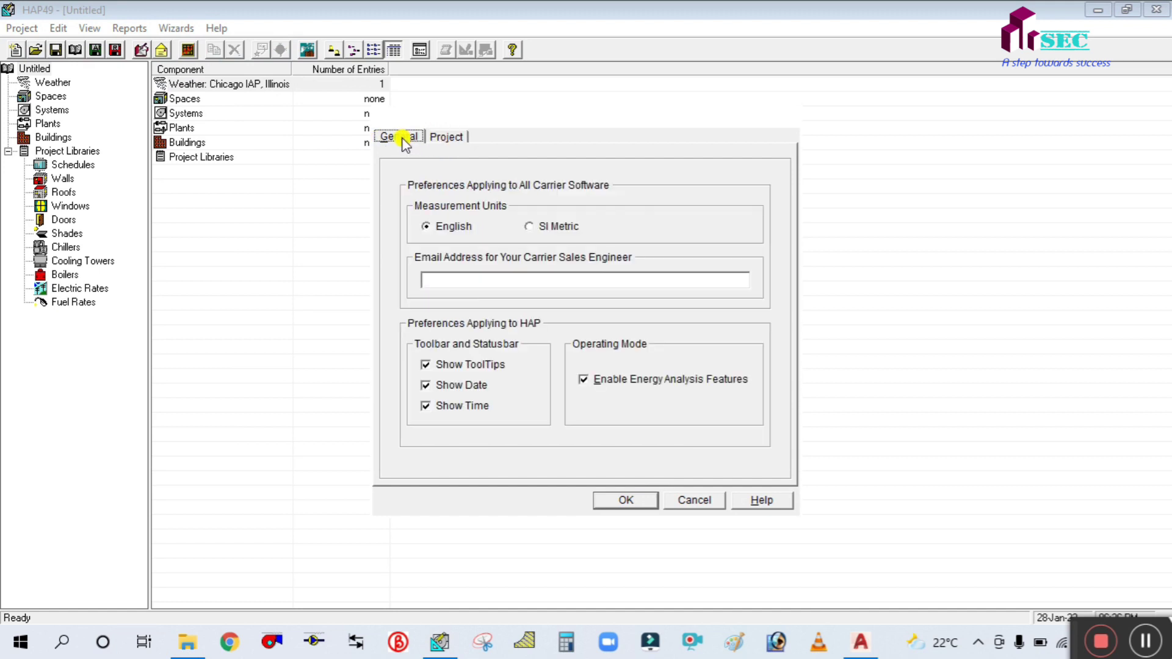
# Step: Set the measurement units to English and disable the energy analysis features in the general preferences
pyautogui.click(440, 229)
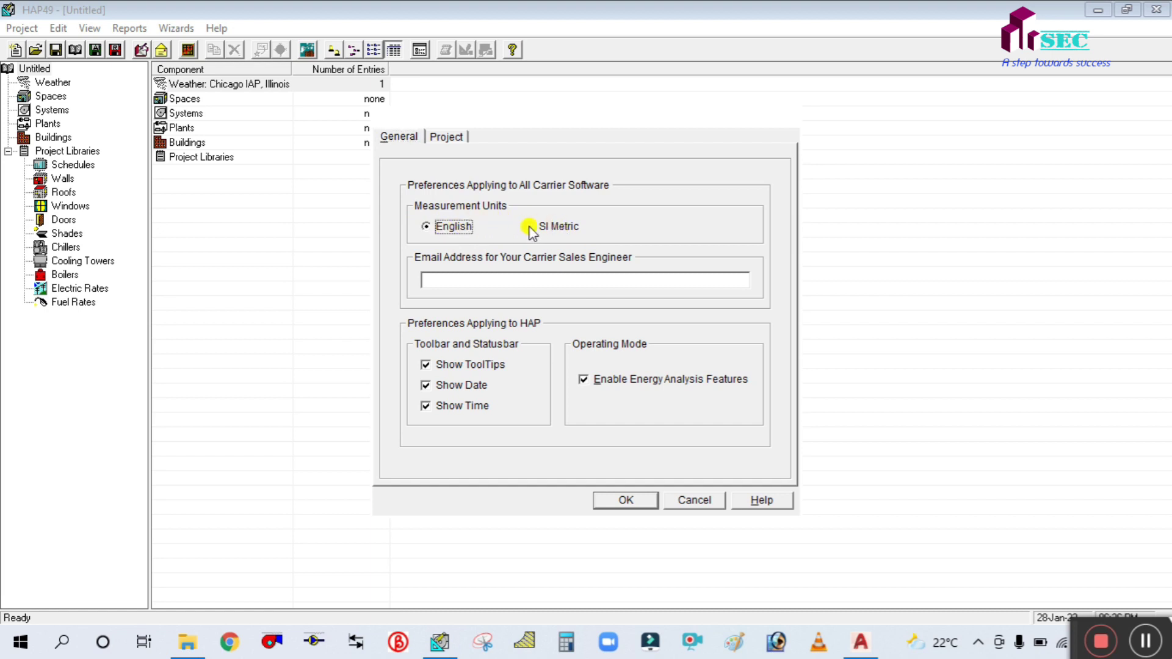
pyautogui.click(423, 227)
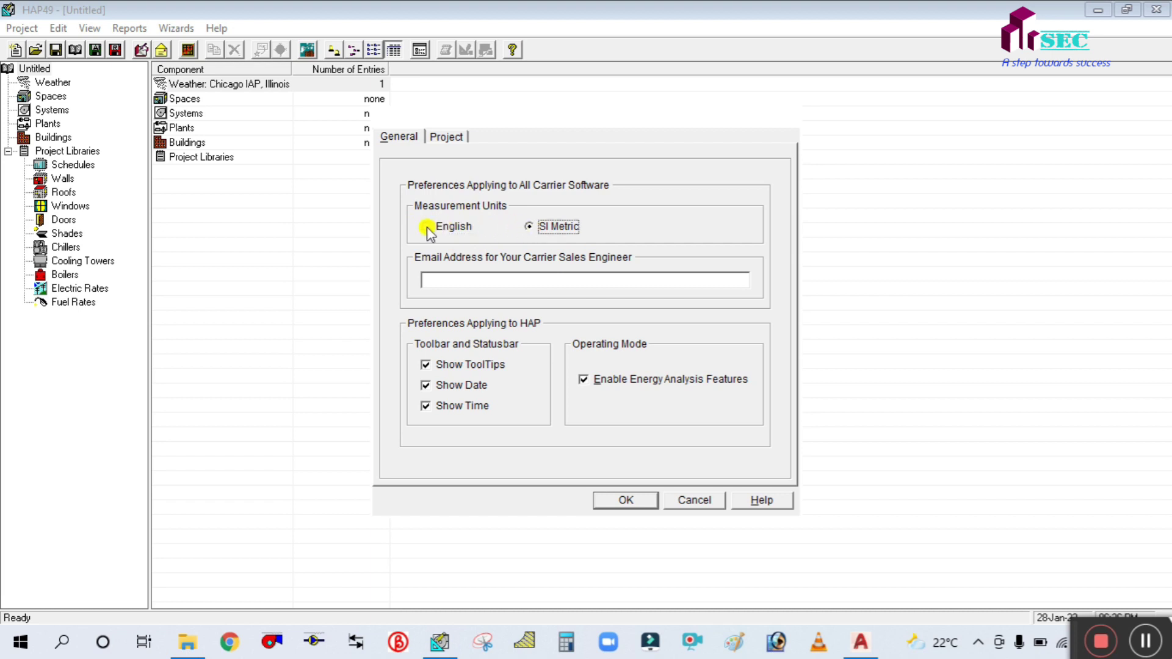
pyautogui.click(431, 229)
pyautogui.click(529, 227)
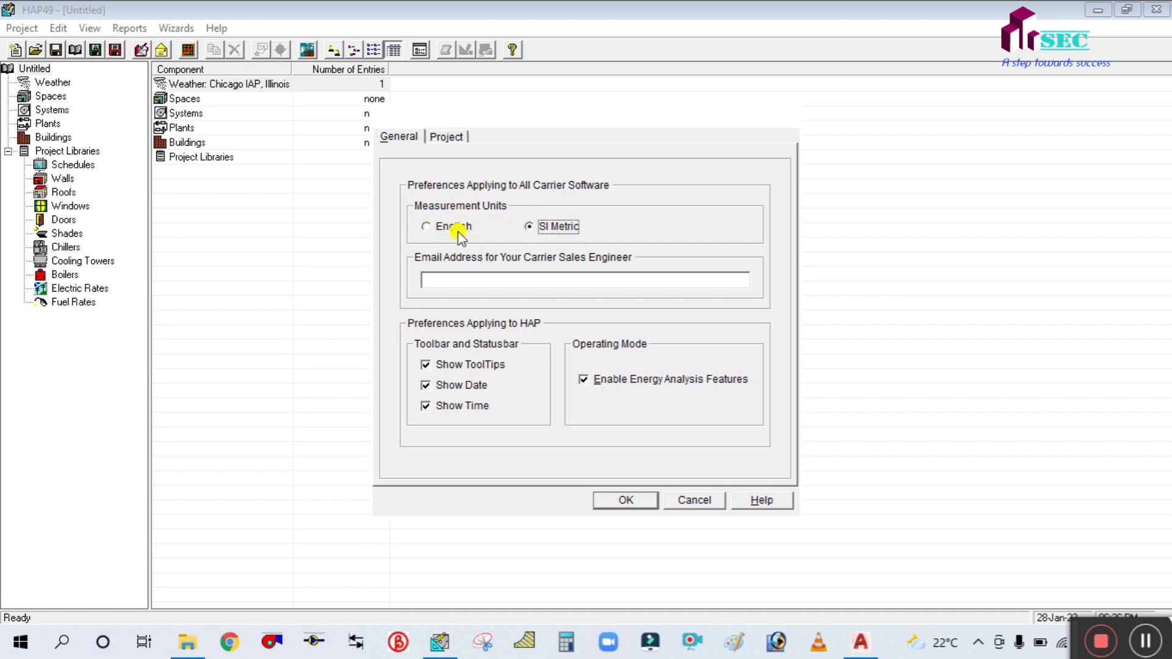
pyautogui.click(426, 227)
pyautogui.click(585, 382)
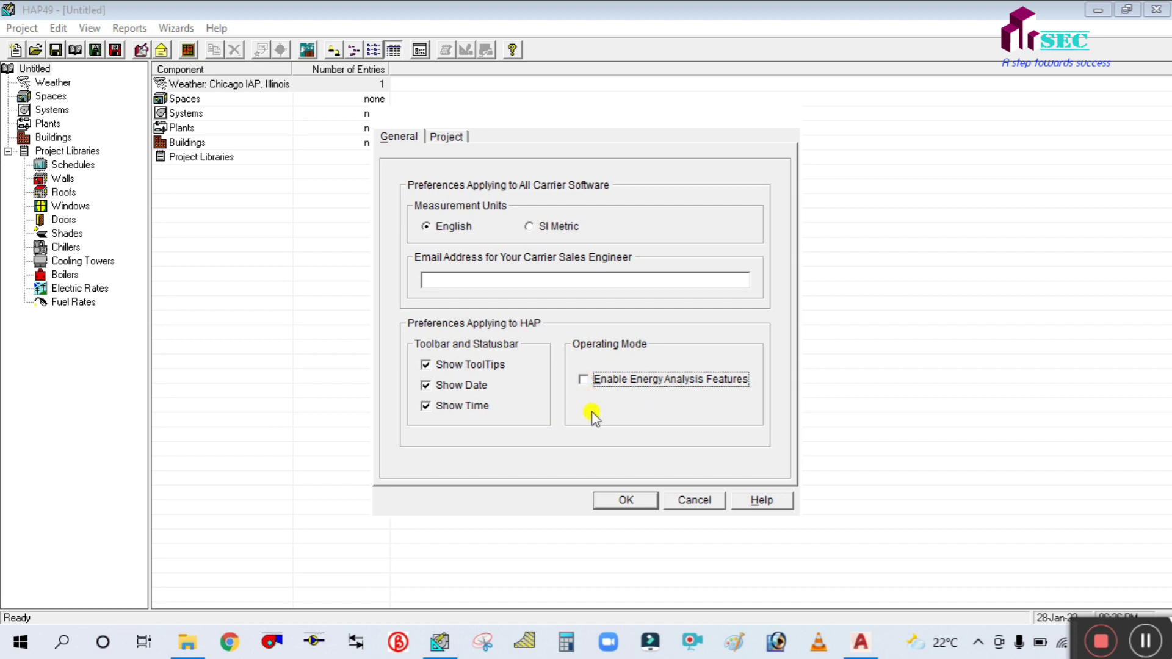
# Step: Set the project's ventilation standard to ASHRAE Std 62.1-2010 and its energy standard to ASHRAE Std 90.1-2010
pyautogui.click(447, 138)
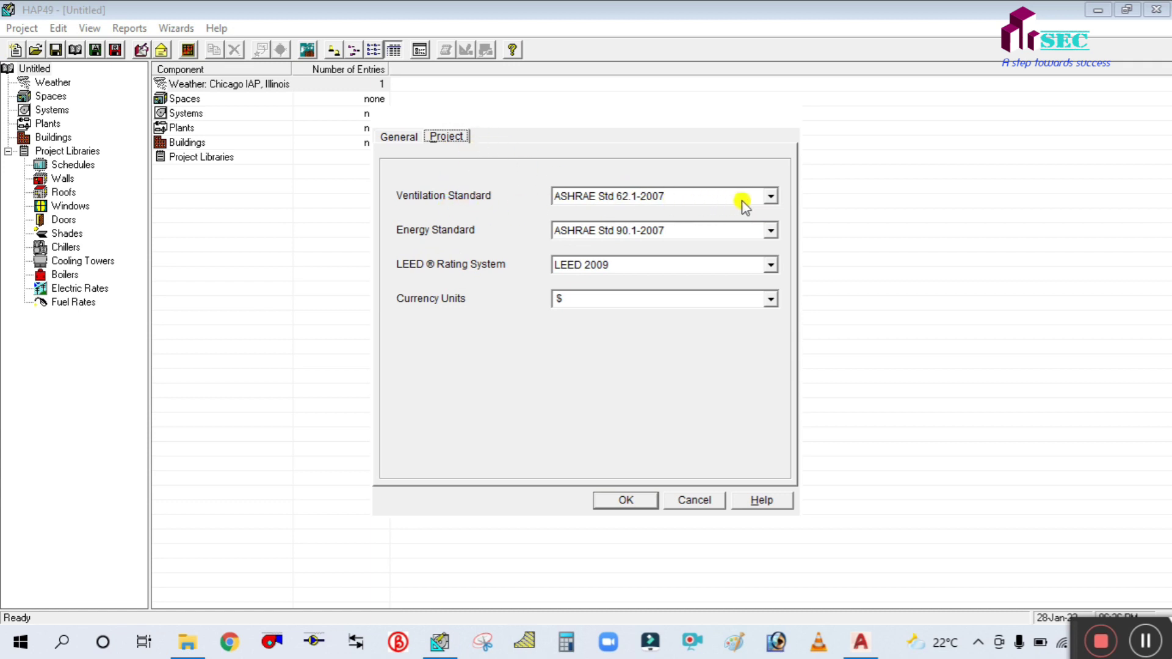
pyautogui.click(770, 196)
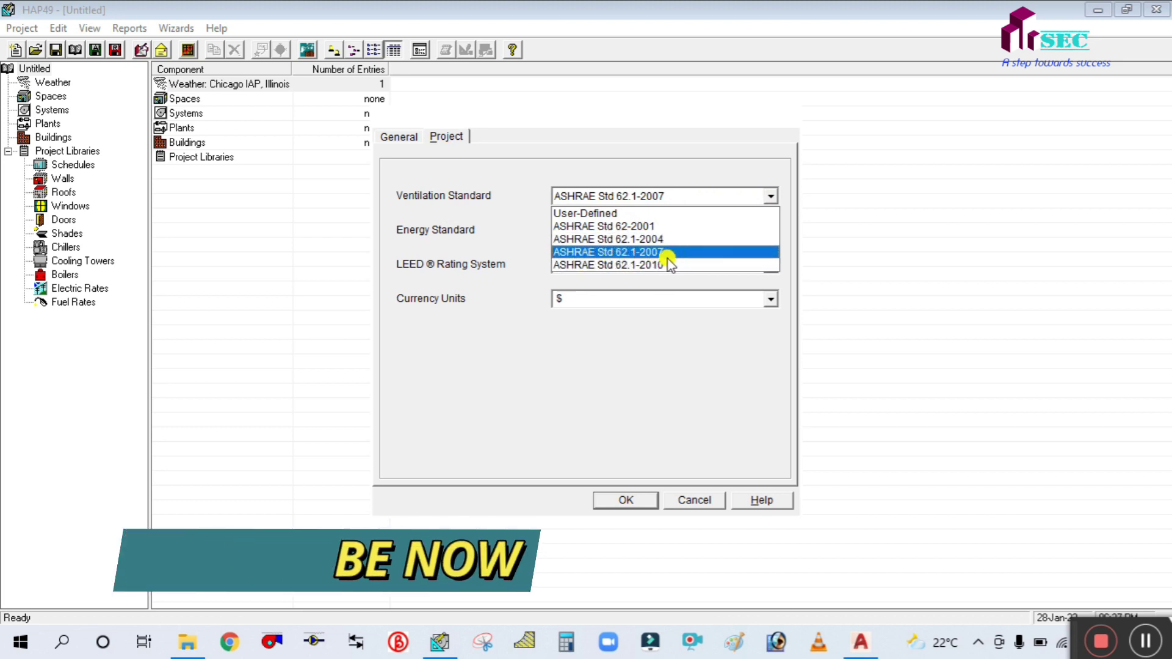
pyautogui.click(659, 266)
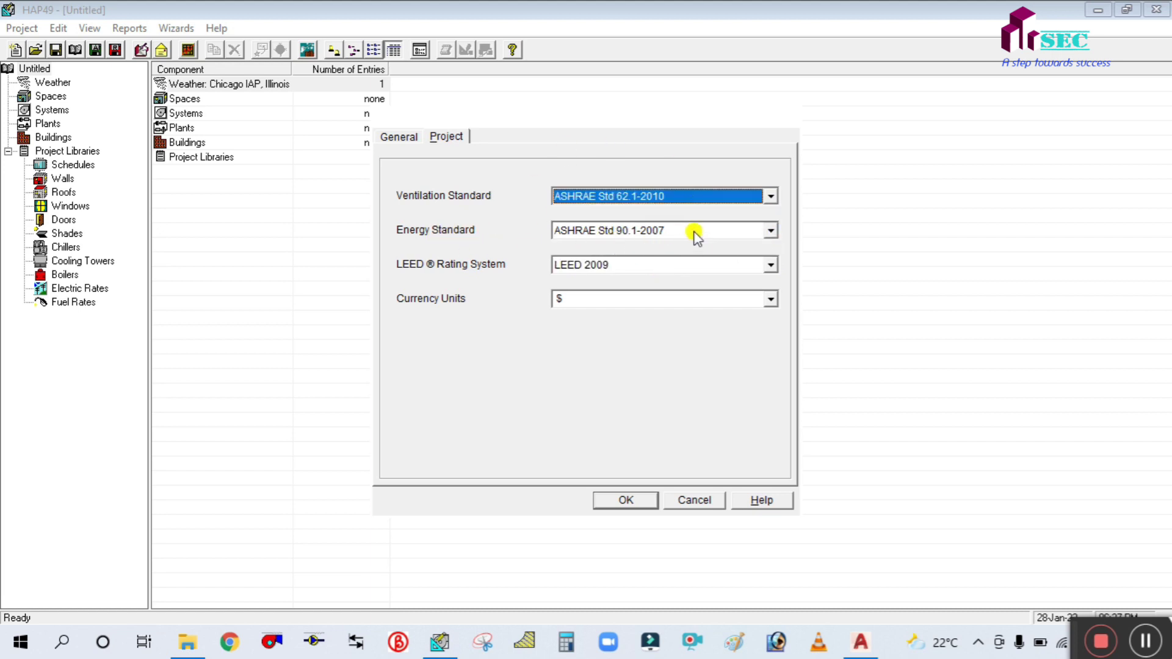
pyautogui.click(743, 232)
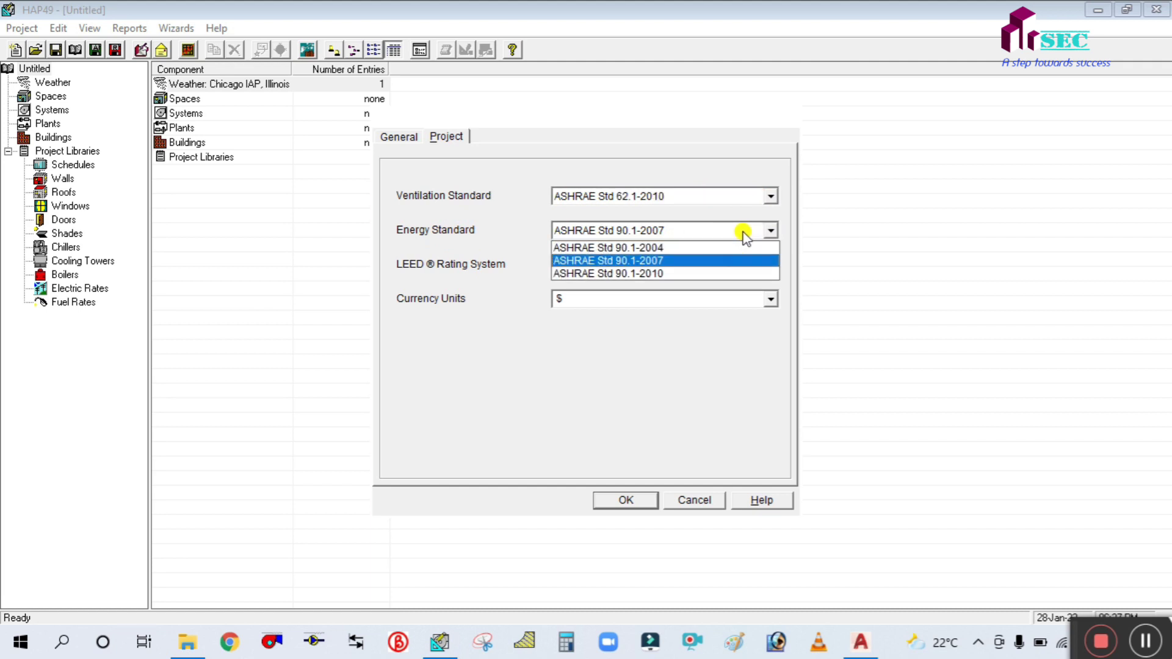
pyautogui.click(680, 276)
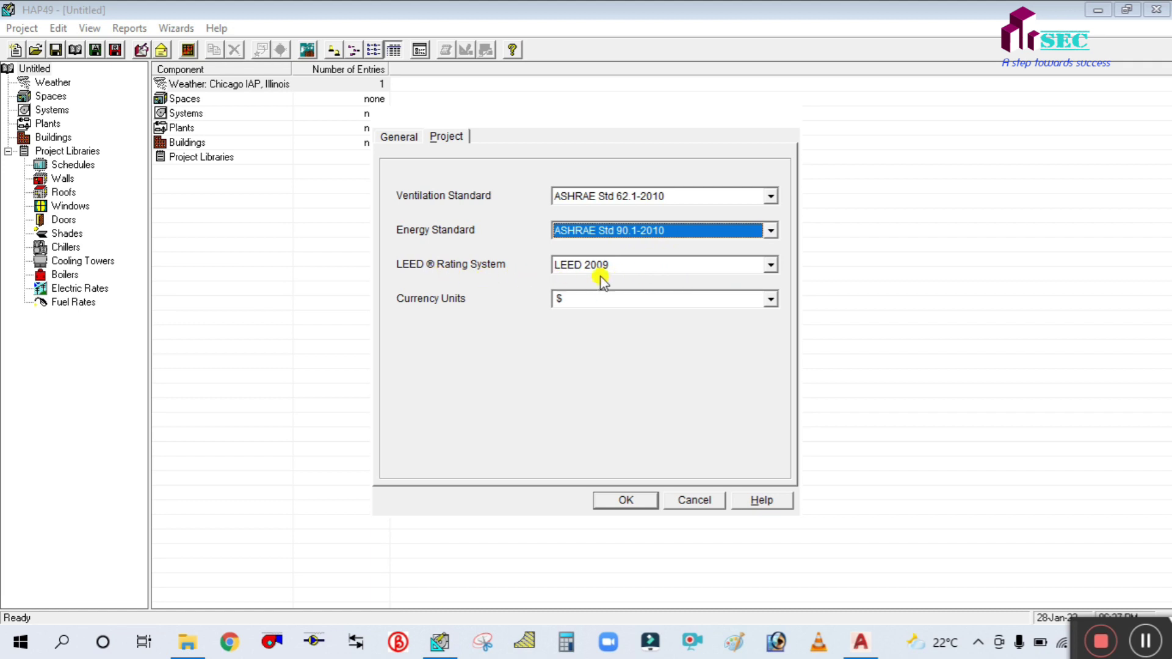
# Step: Keep LEED 2009 as the rating system, set the currency units to AED and apply the preferences
pyautogui.click(767, 269)
pyautogui.click(764, 268)
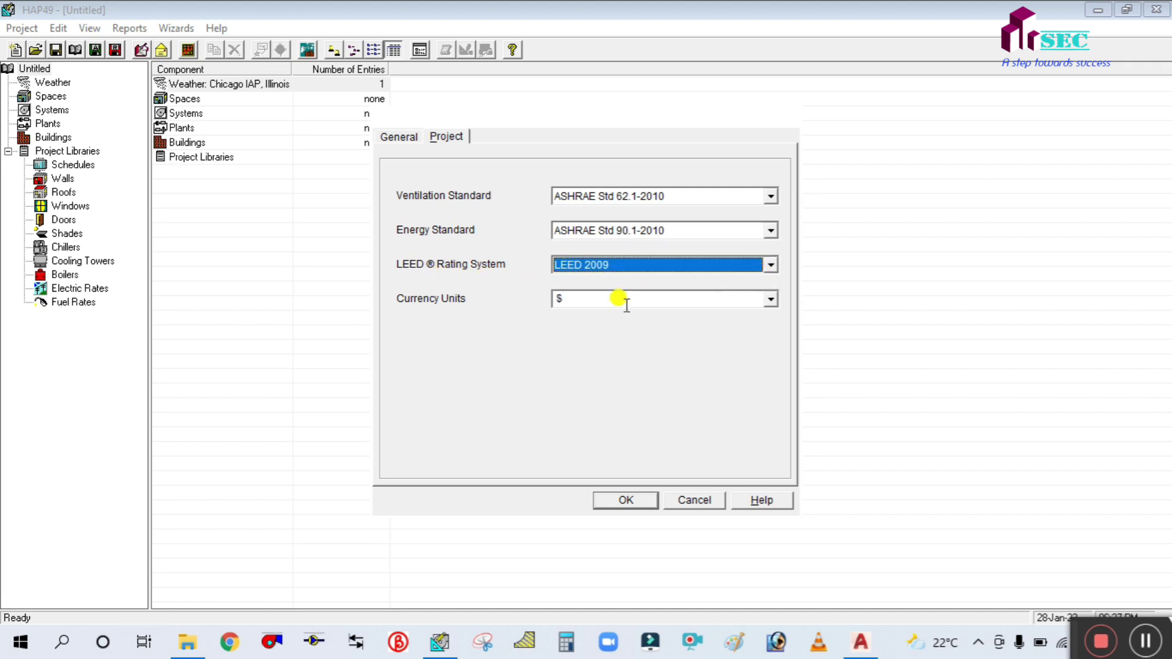
pyautogui.click(595, 299)
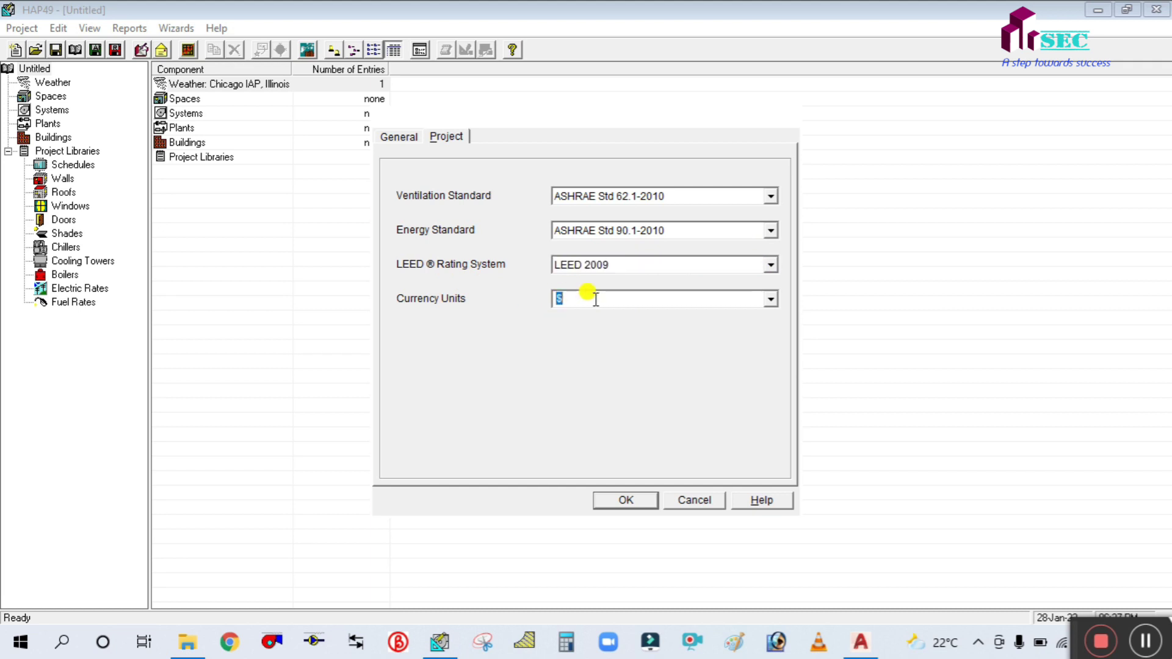
pyautogui.write('a')
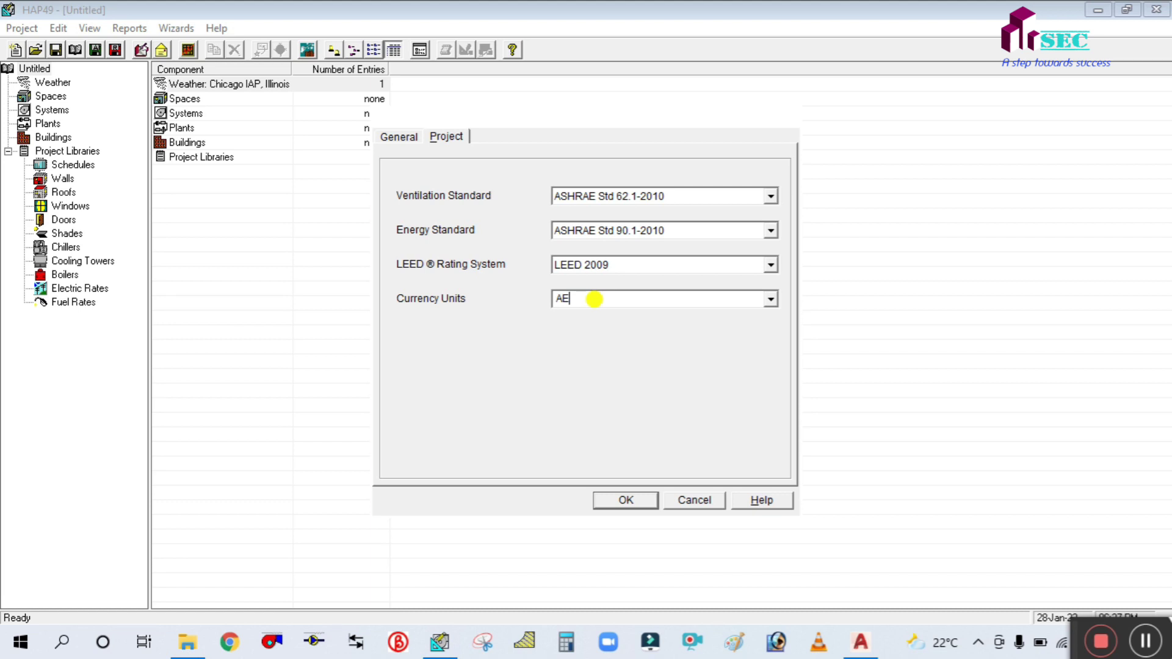
pyautogui.write('D')
pyautogui.click(645, 502)
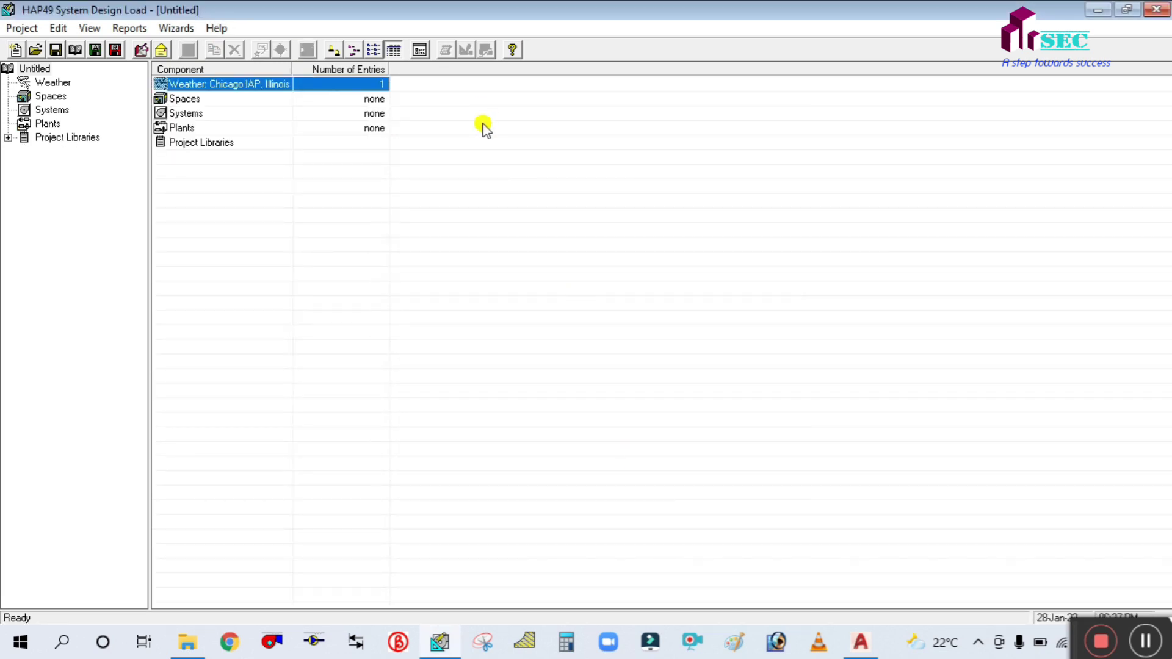
# Step: Name the untitled project "VRF PROJECT G+5" and give it the number VRF-001 in its properties
pyautogui.rightClick(36, 70)
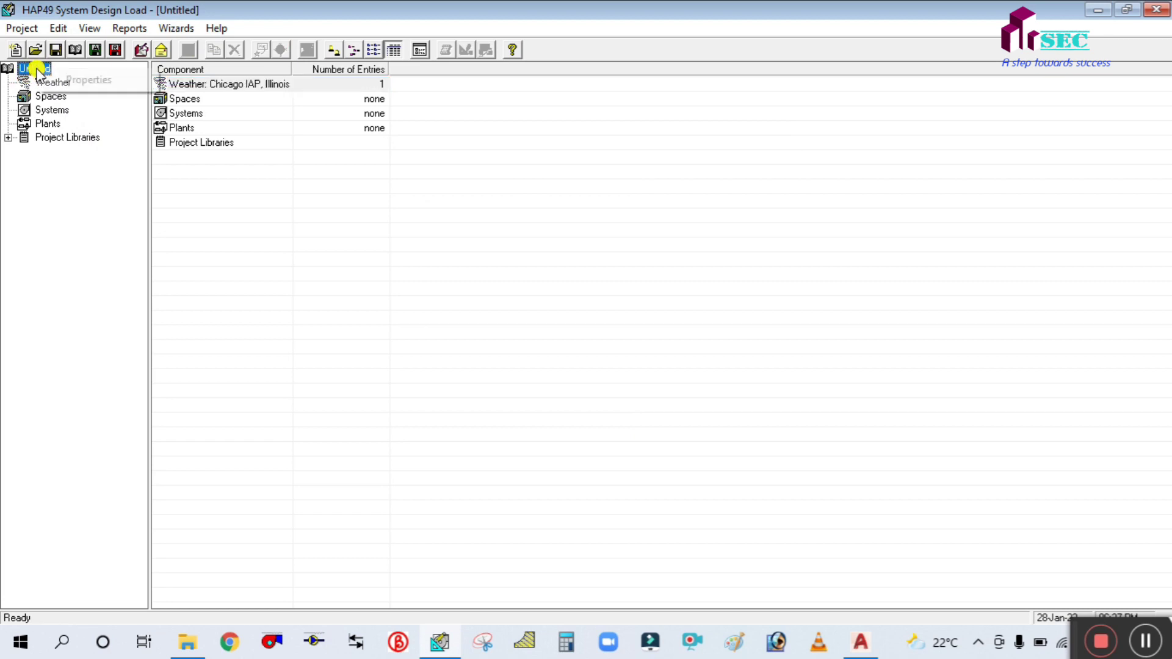
pyautogui.click(78, 80)
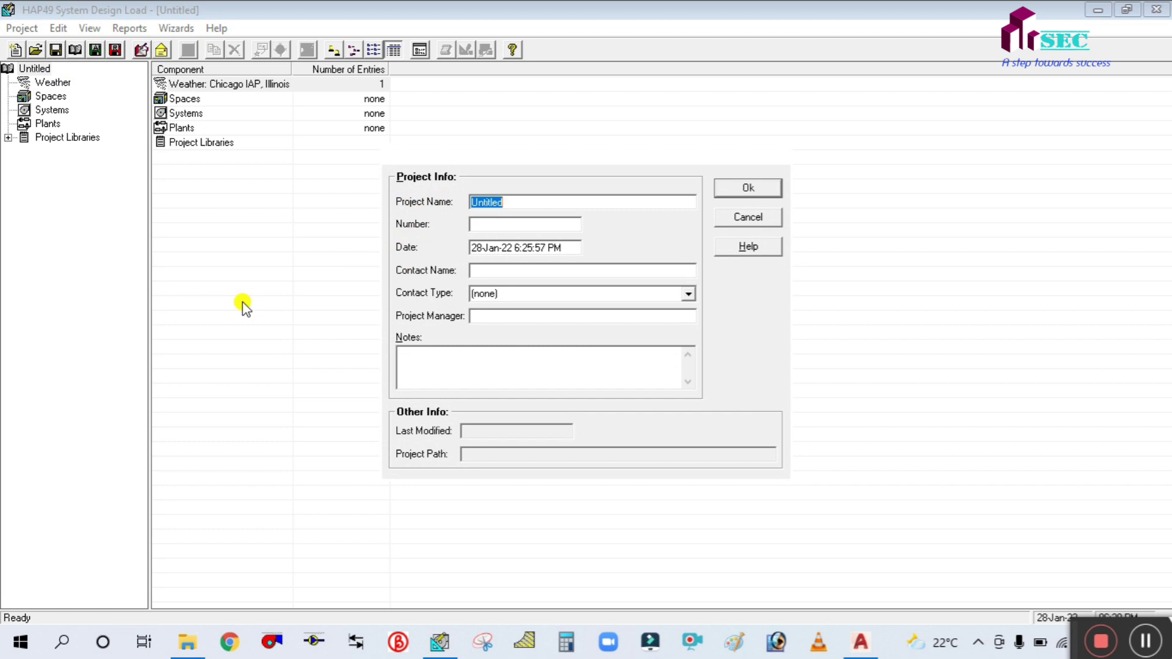
pyautogui.write('V')
pyautogui.write('+5')
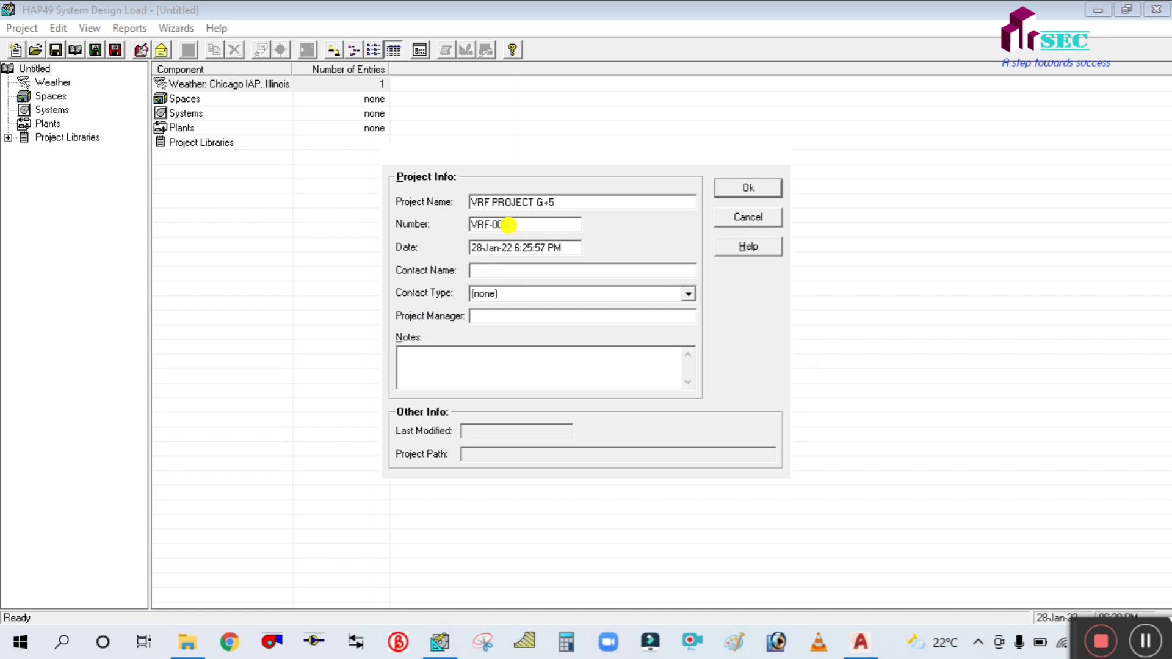
pyautogui.write('1')
pyautogui.click(748, 189)
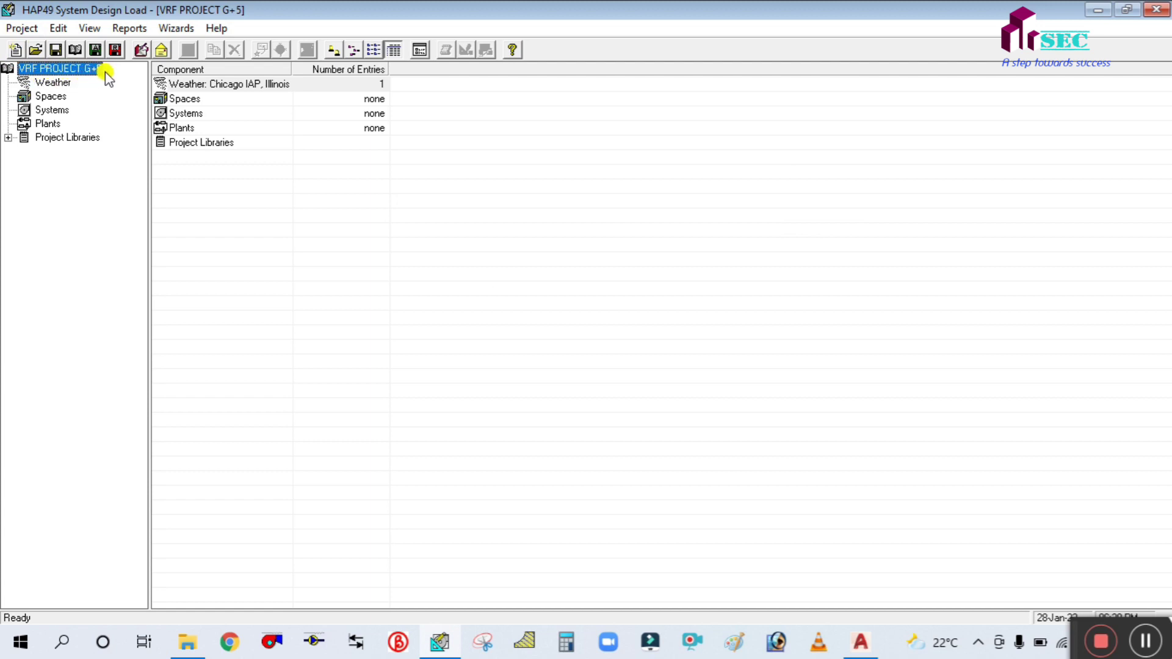
# Step: Open the project's weather properties and examine the design parameters, design temperatures and design solar pages
pyautogui.click(48, 84)
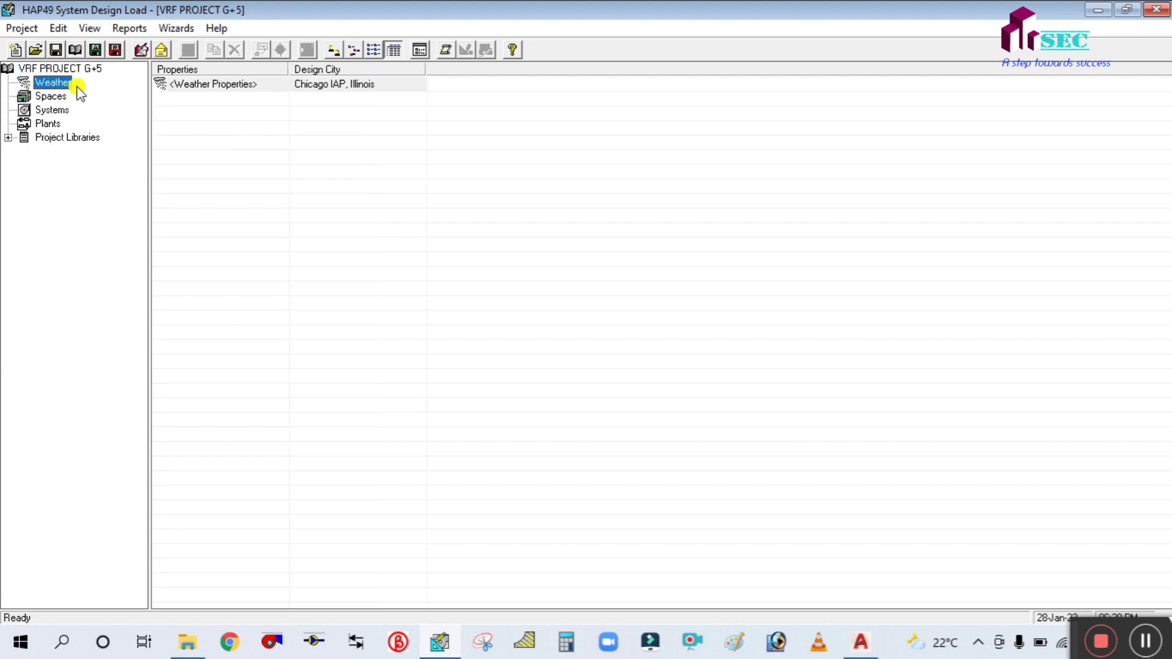
pyautogui.click(217, 91)
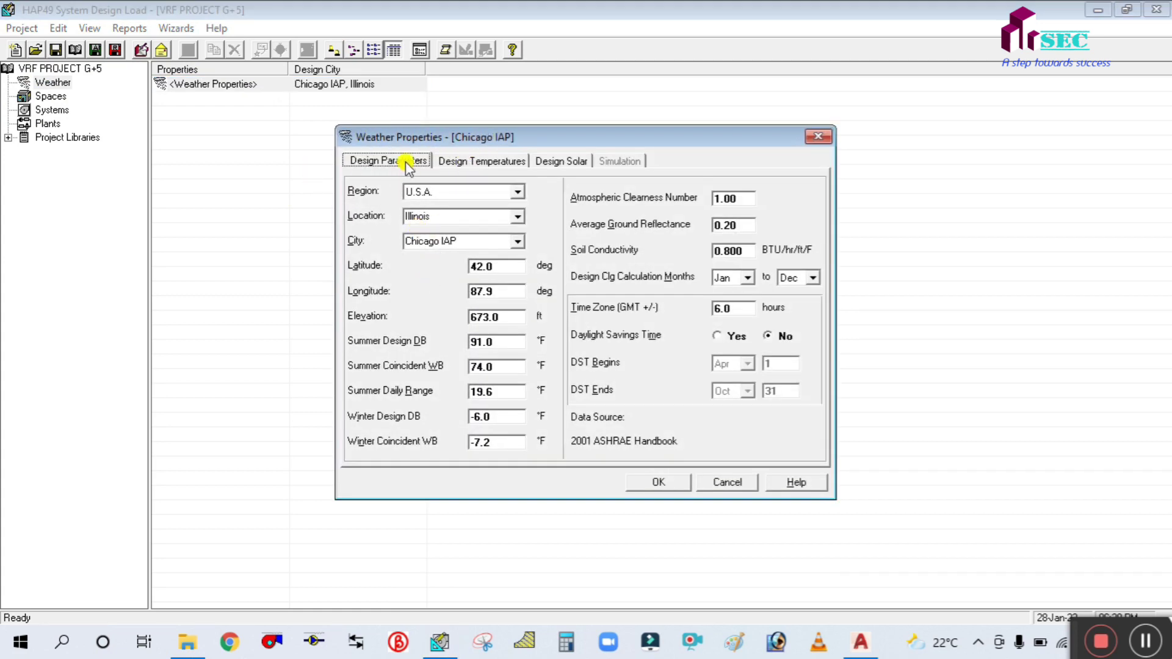
pyautogui.click(467, 160)
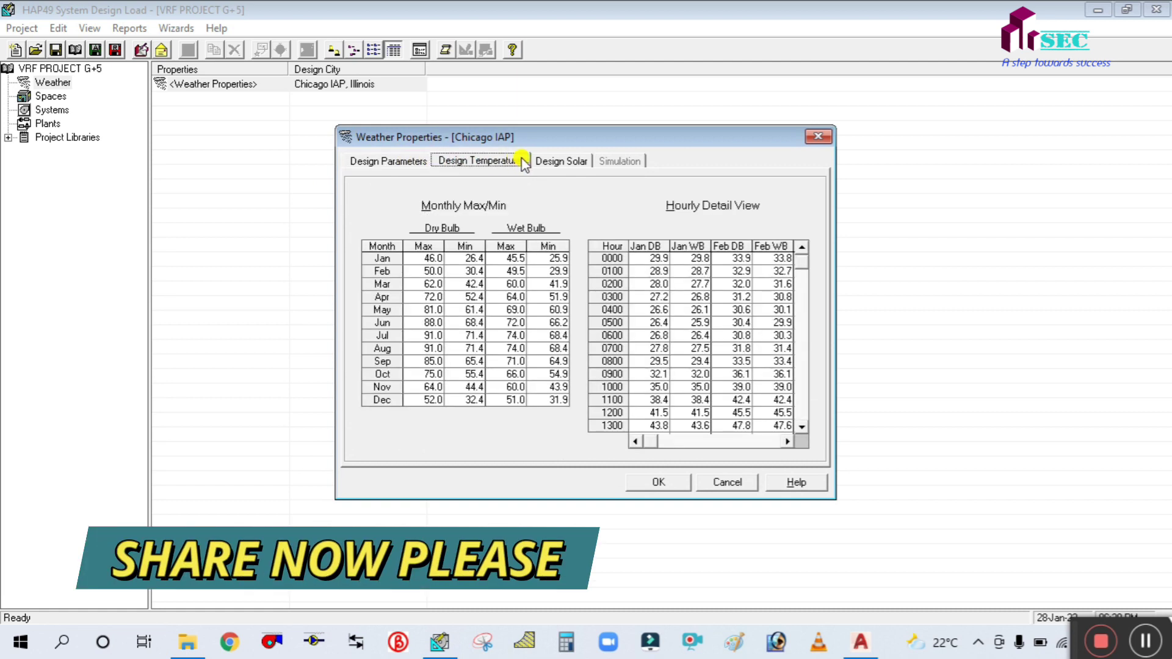
pyautogui.click(537, 155)
pyautogui.click(467, 161)
pyautogui.click(395, 162)
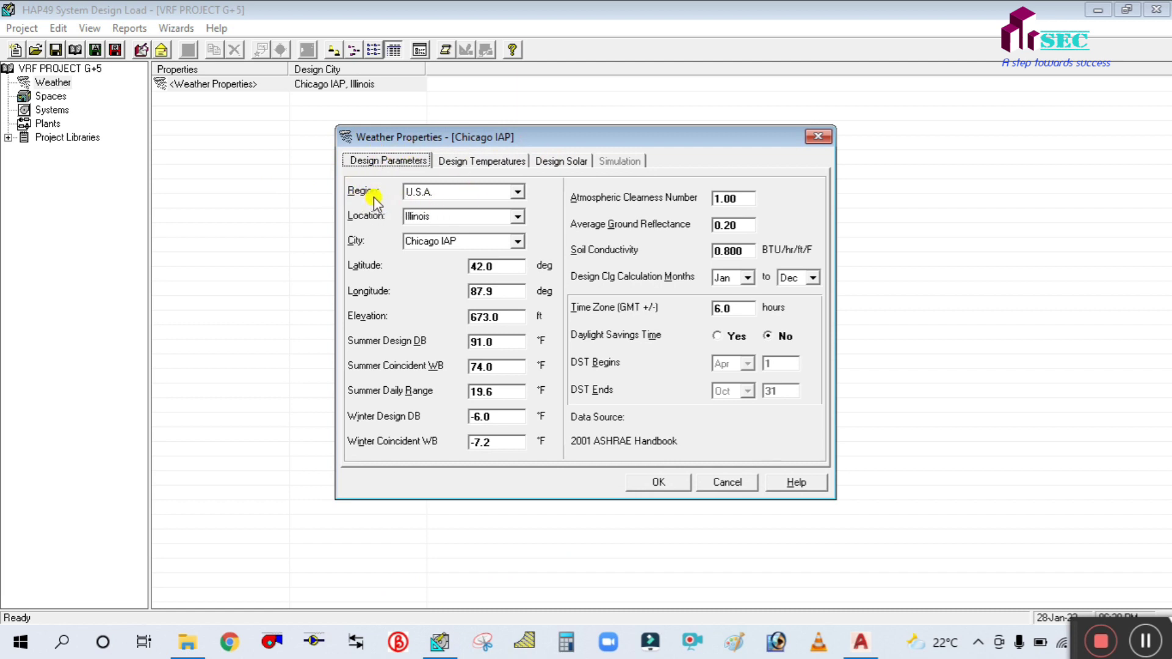
# Step: Set the weather location to the Middle East region, United Arab Emirates, with Abu Dhabi as the city
pyautogui.click(518, 193)
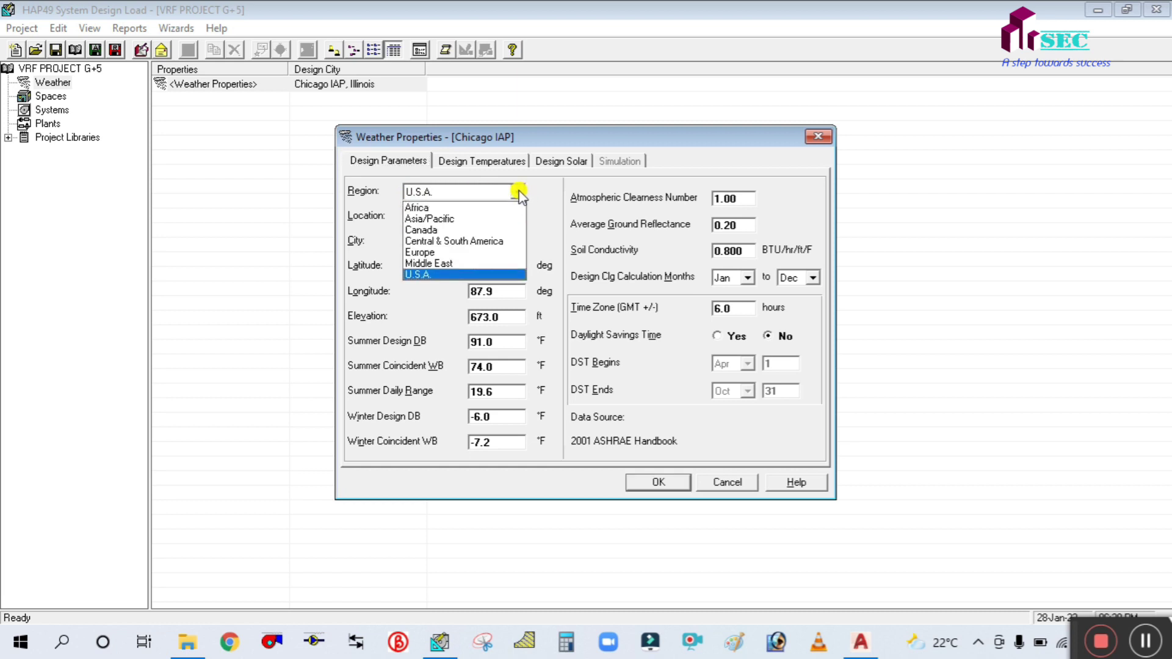
pyautogui.click(518, 193)
pyautogui.click(518, 193)
pyautogui.click(464, 264)
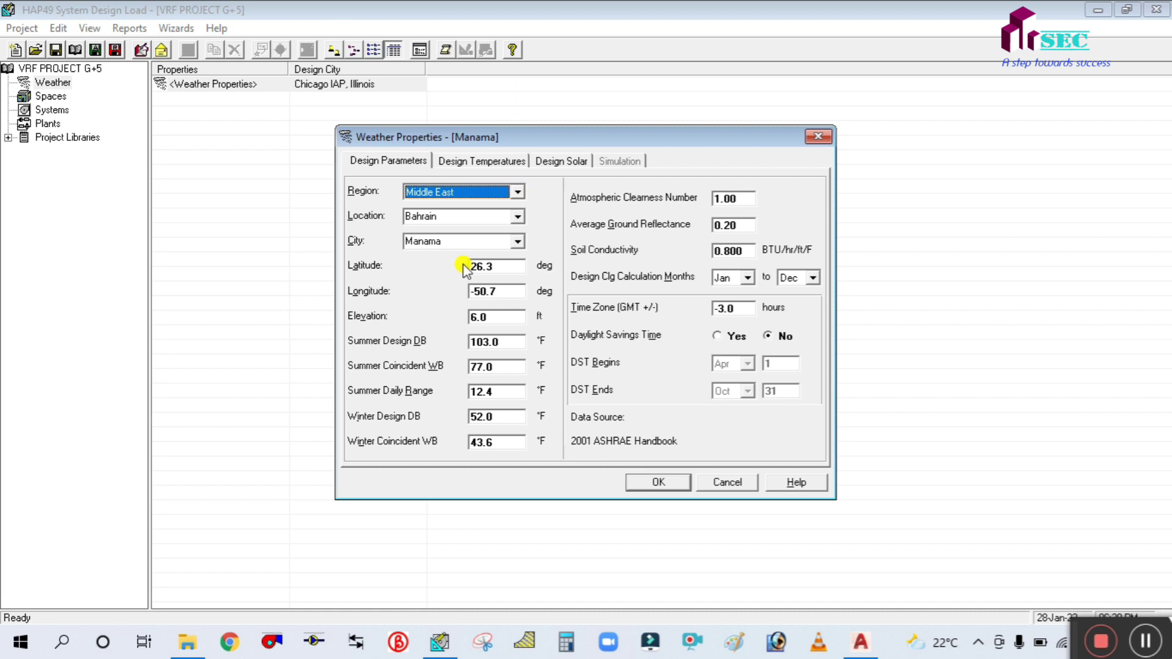
pyautogui.click(519, 217)
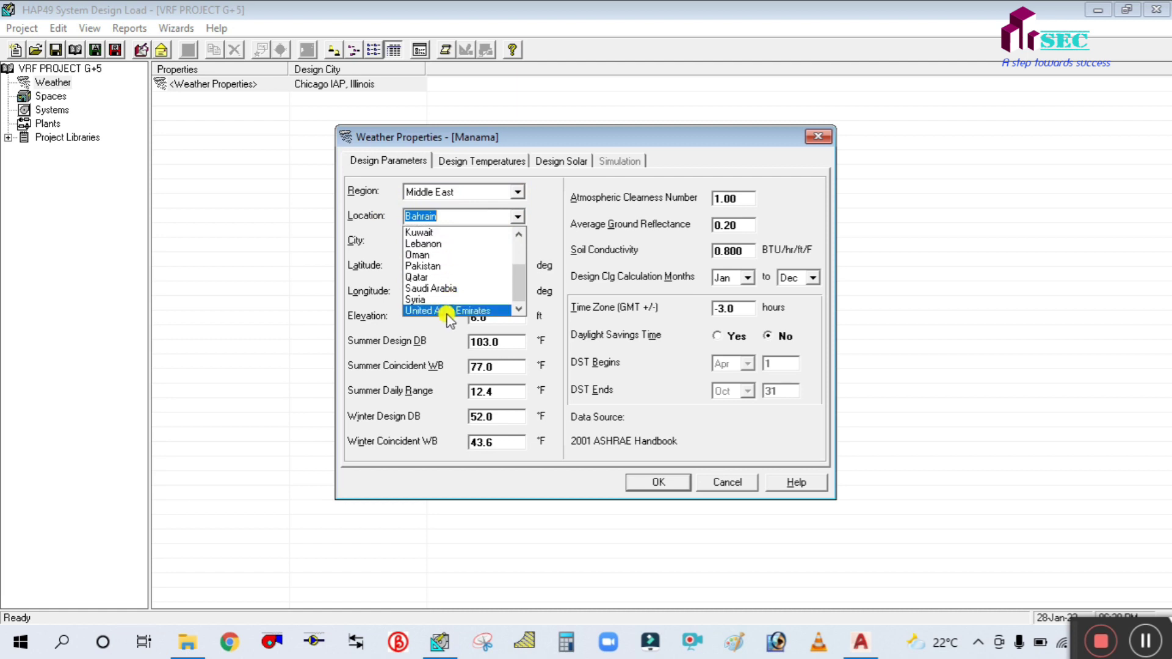
pyautogui.click(445, 311)
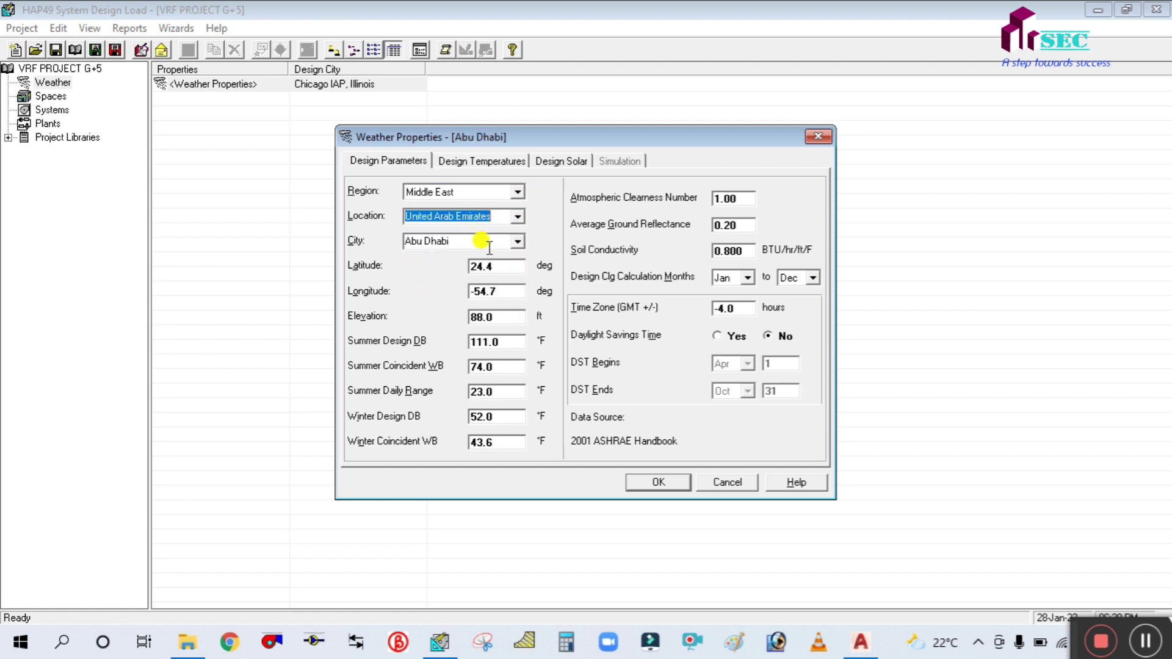
pyautogui.click(517, 241)
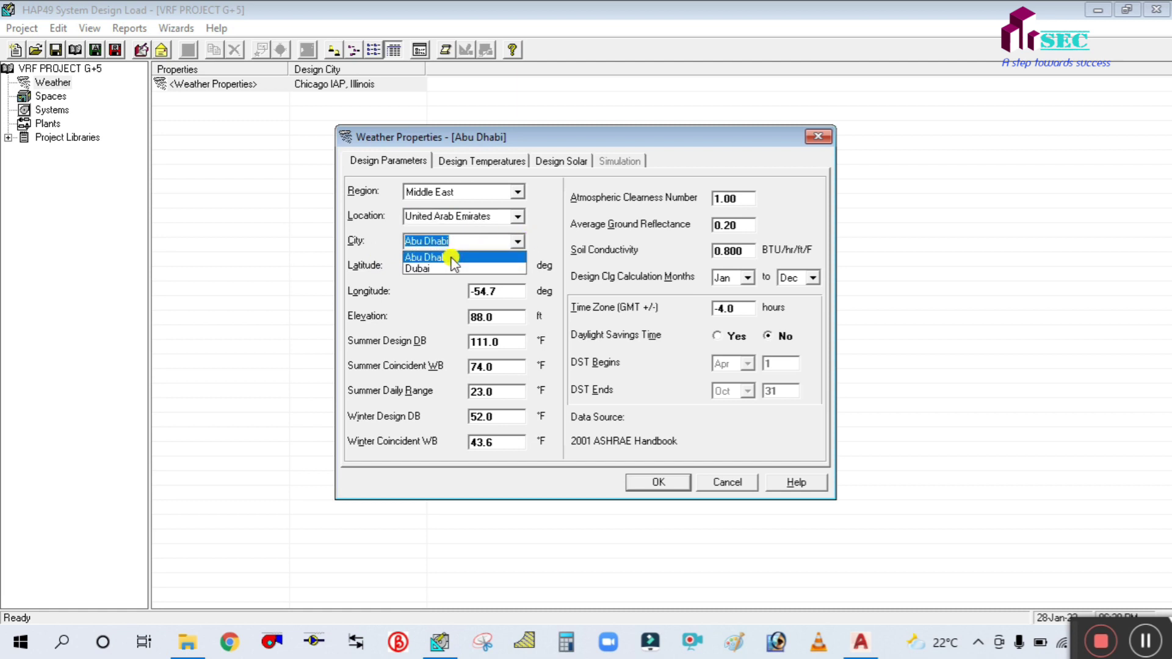
pyautogui.click(453, 257)
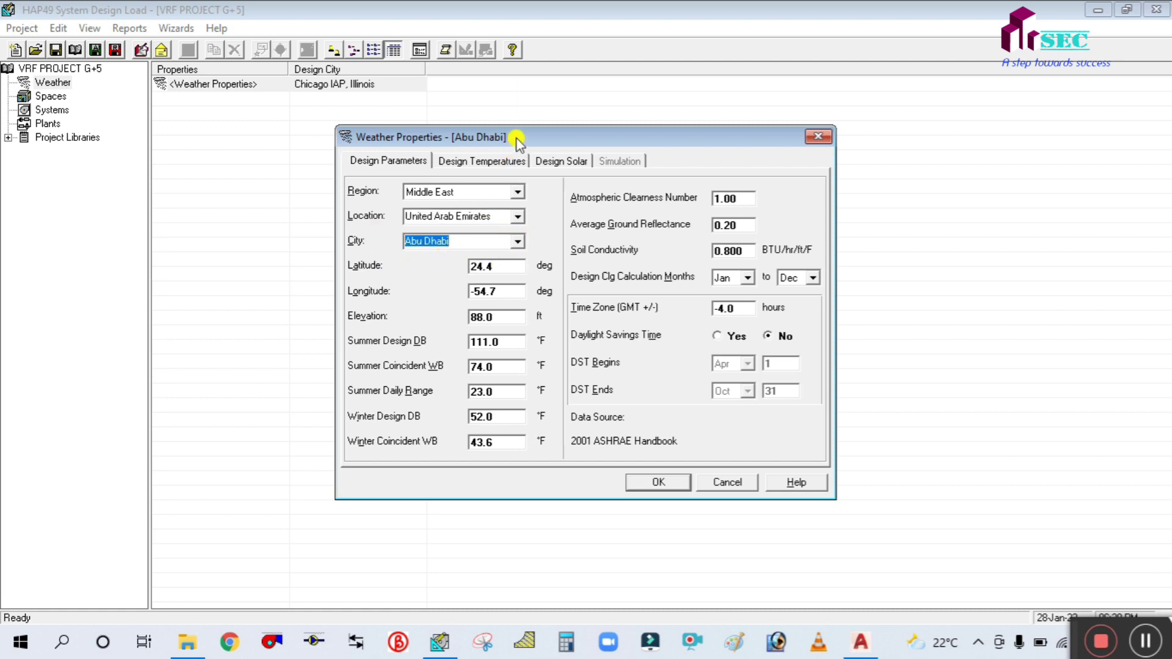
# Step: Examine the Abu Dhabi design parameters, from longitude through the summer and winter dry-bulb and wet-bulb values
pyautogui.moveTo(519, 136); pyautogui.dragTo(524, 79)
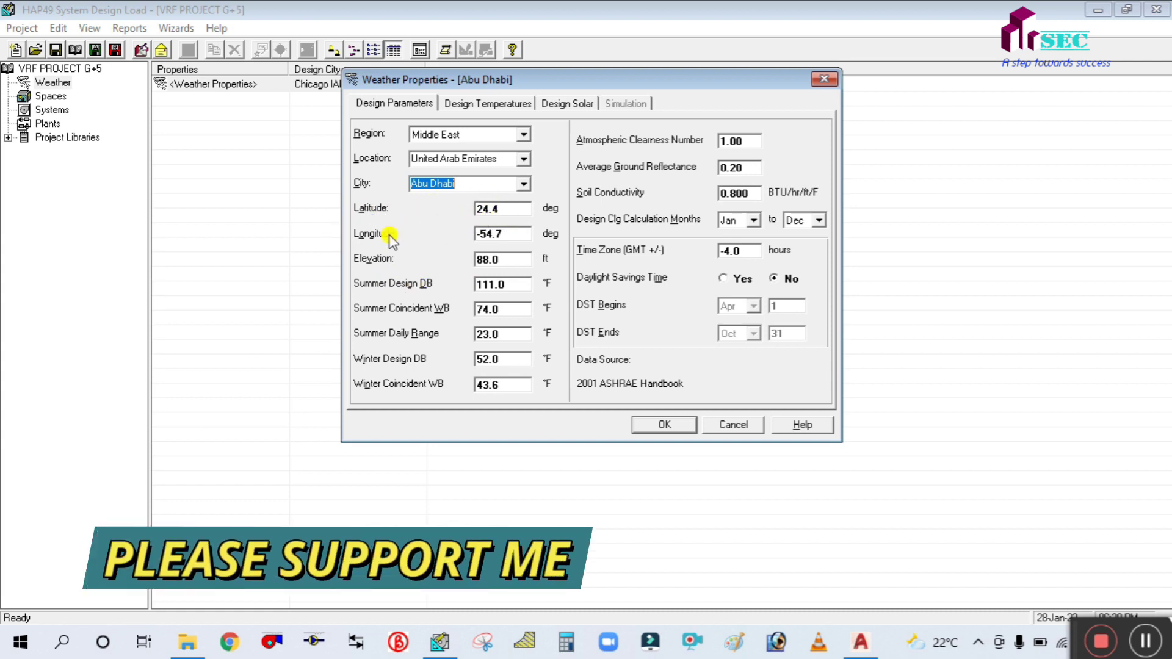
pyautogui.click(477, 239)
pyautogui.write('-')
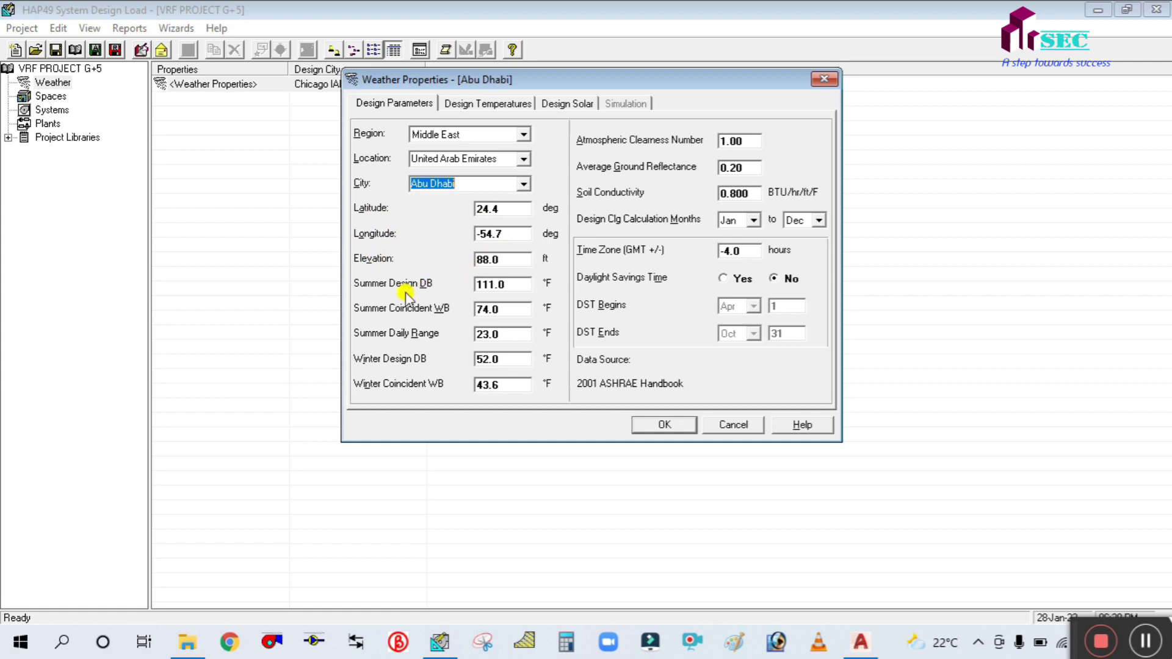
pyautogui.click(517, 288)
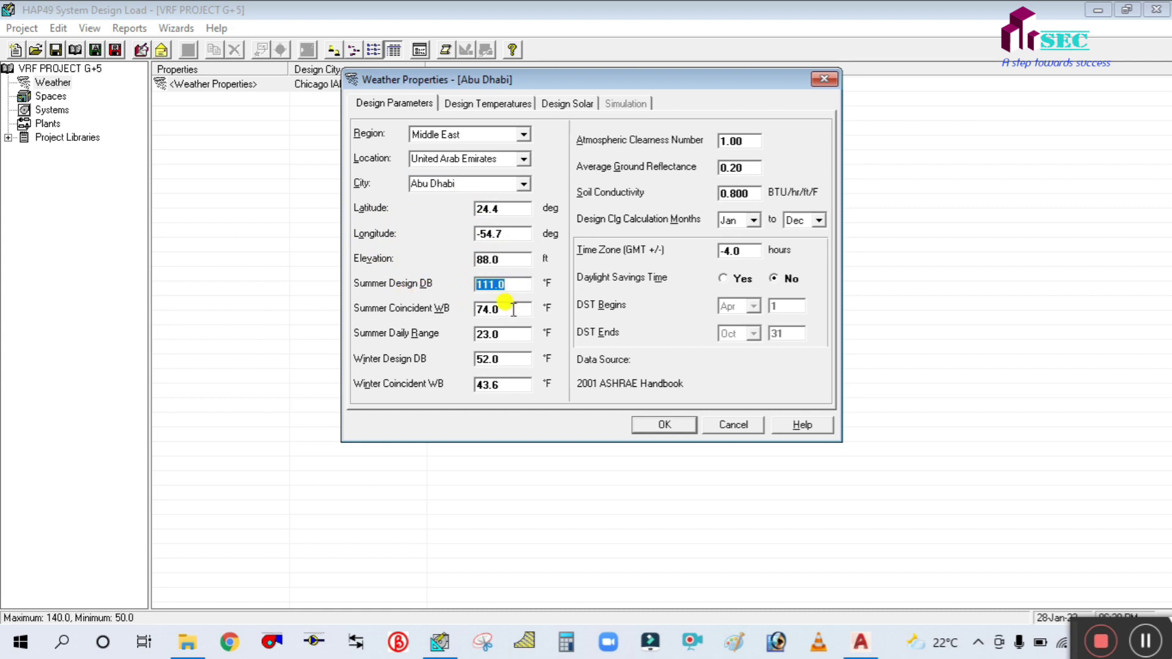
pyautogui.click(512, 309)
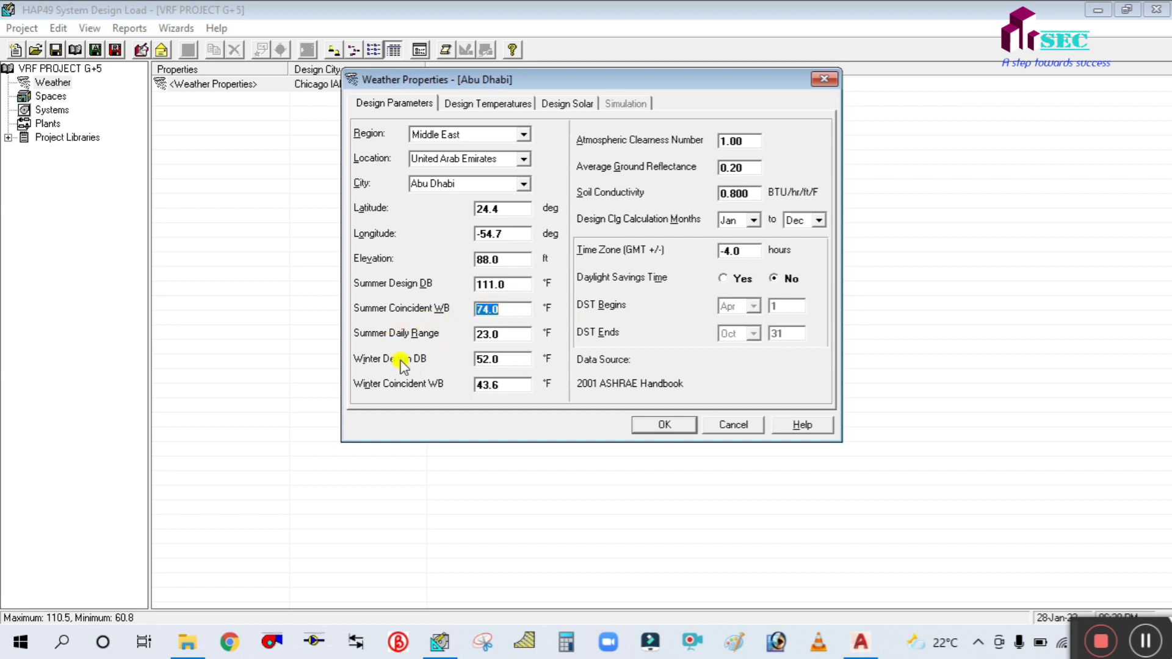
pyautogui.click(506, 335)
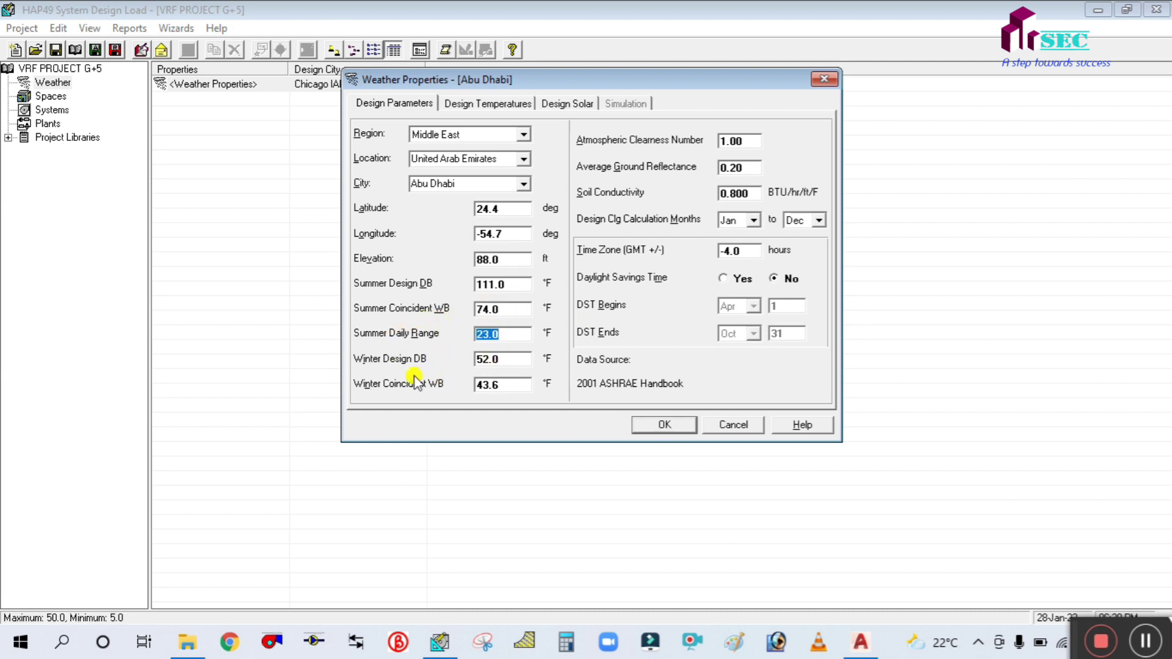
pyautogui.click(509, 359)
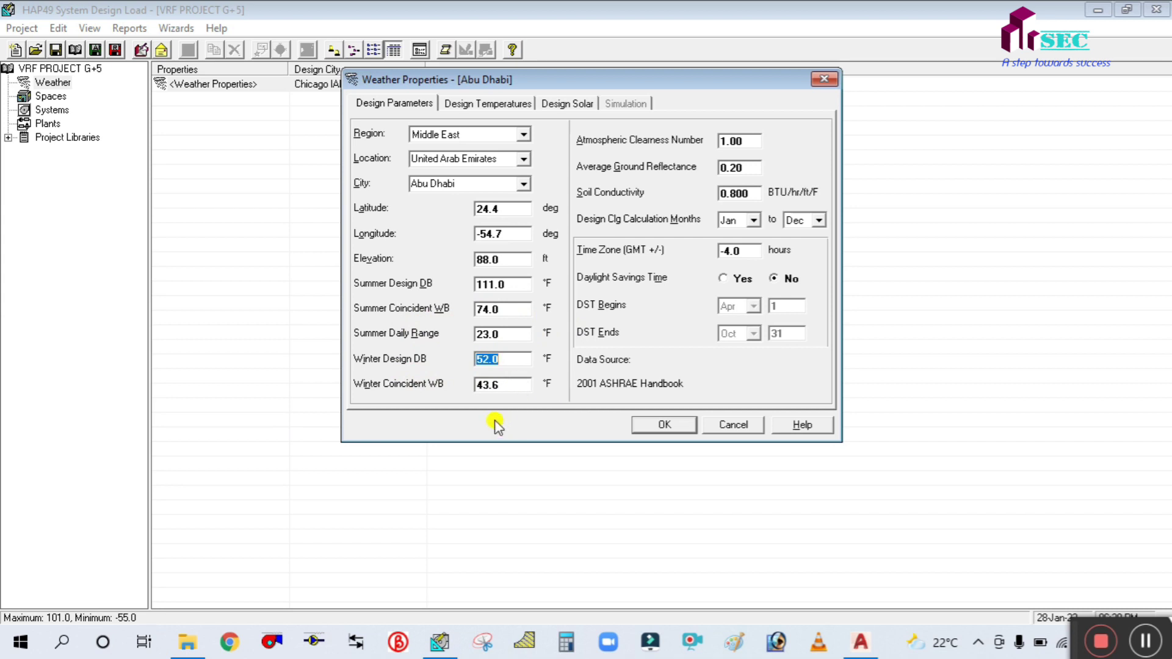
pyautogui.click(509, 384)
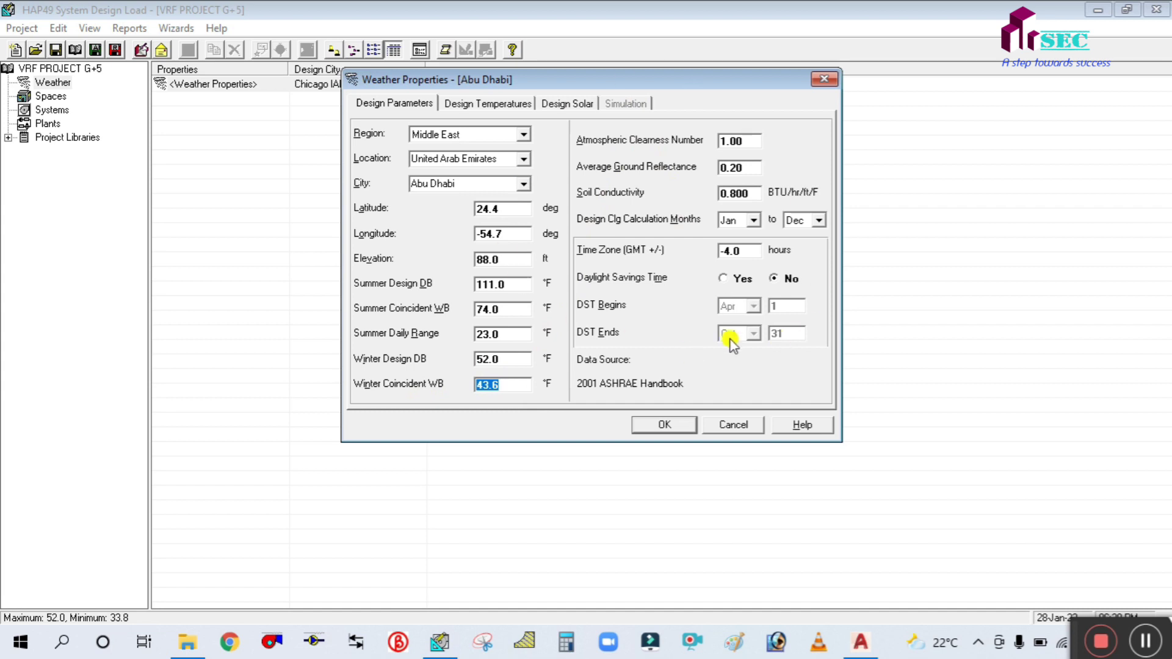
# Step: Check the Abu Dhabi design temperatures and design solar data and accept the weather properties
pyautogui.click(492, 106)
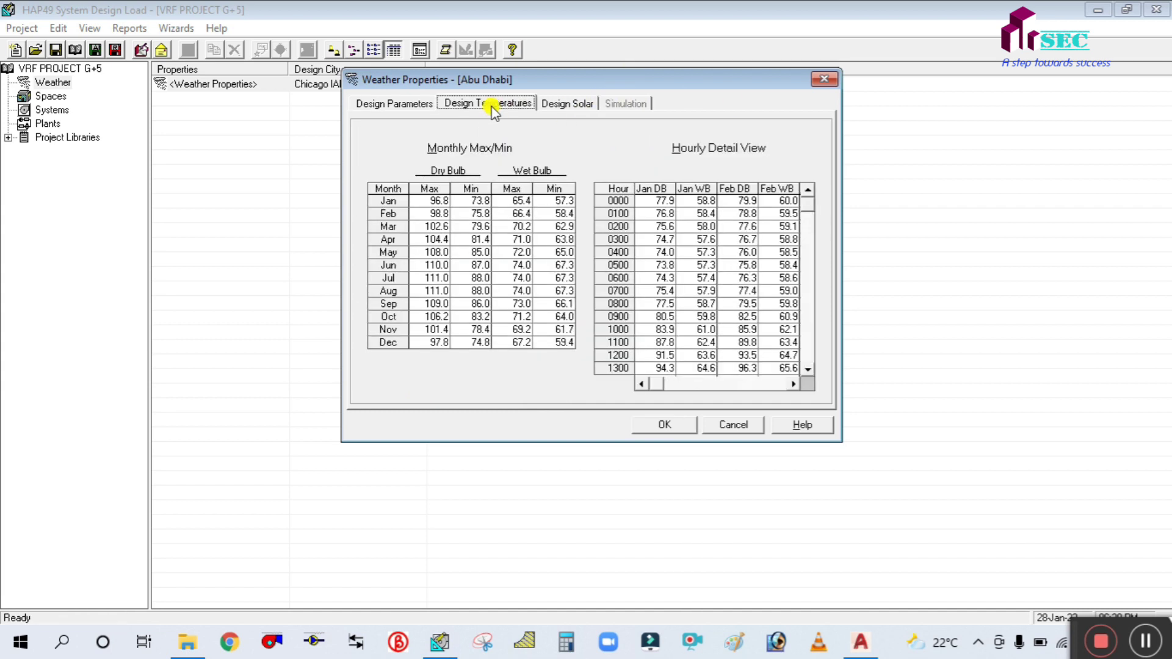
pyautogui.click(382, 103)
pyautogui.click(521, 104)
pyautogui.click(582, 103)
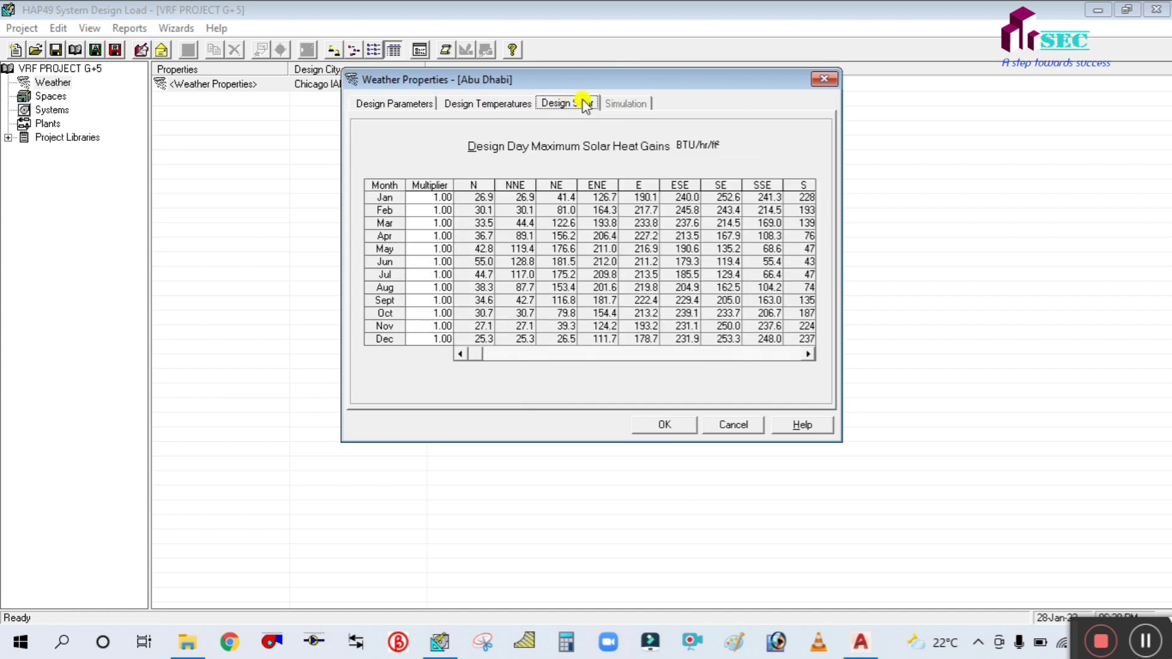
pyautogui.click(391, 104)
pyautogui.click(660, 426)
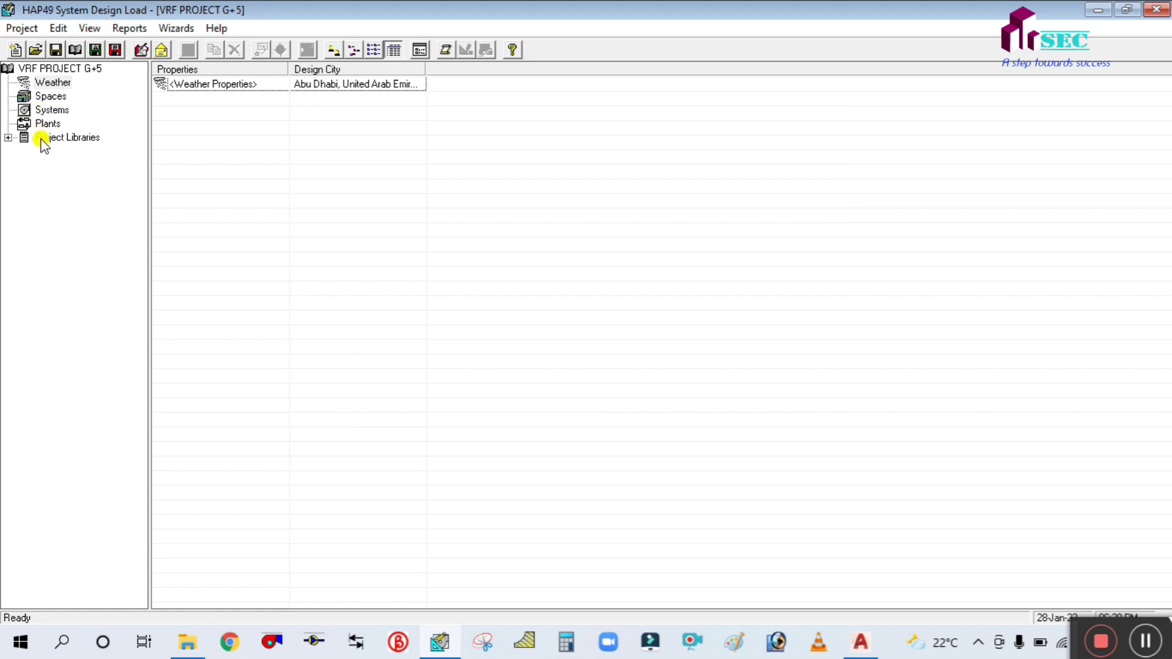
# Step: Create a new schedule in the project libraries, named PEOPLE, with Fractional as its type
pyautogui.click(8, 137)
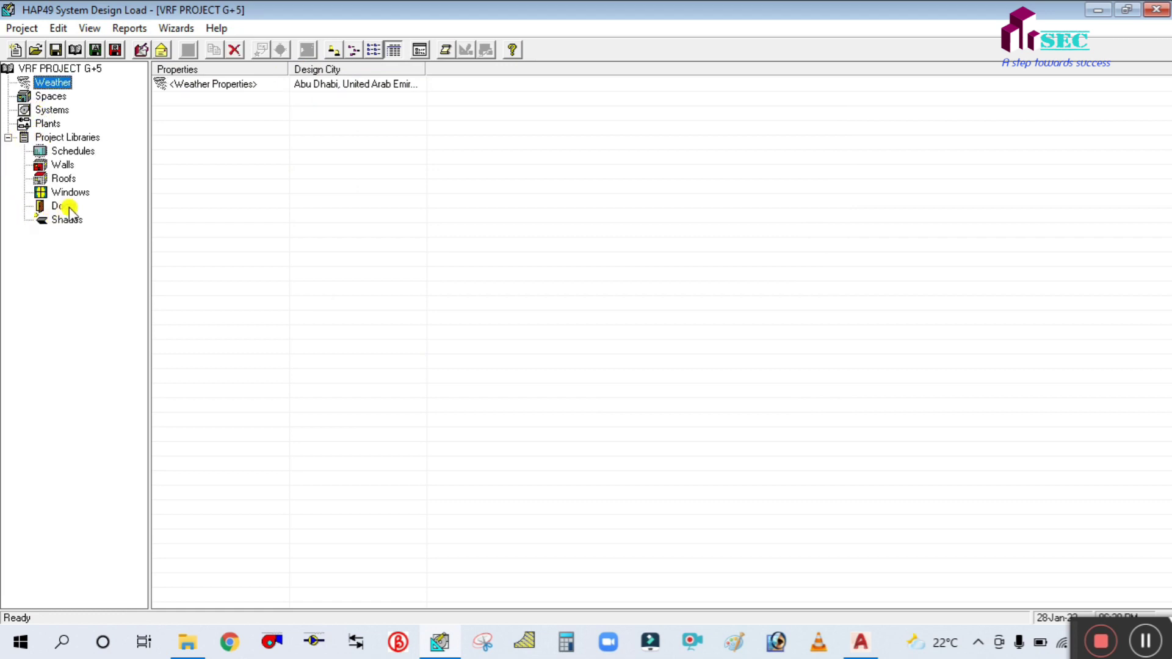
pyautogui.click(59, 151)
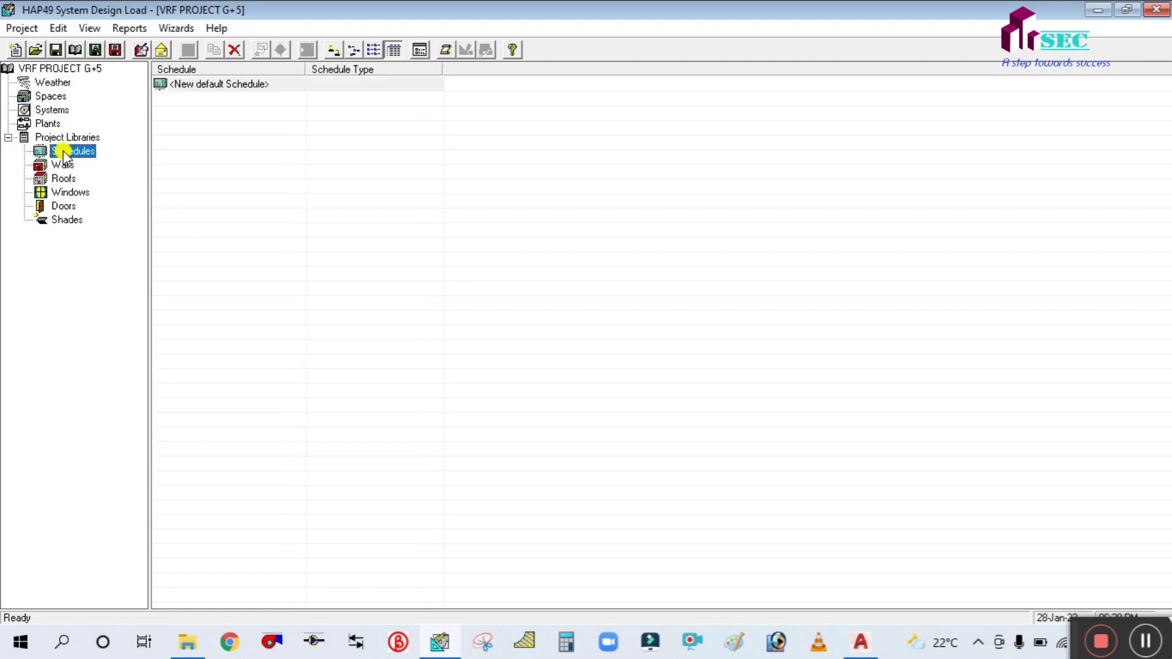
pyautogui.doubleClick(202, 85)
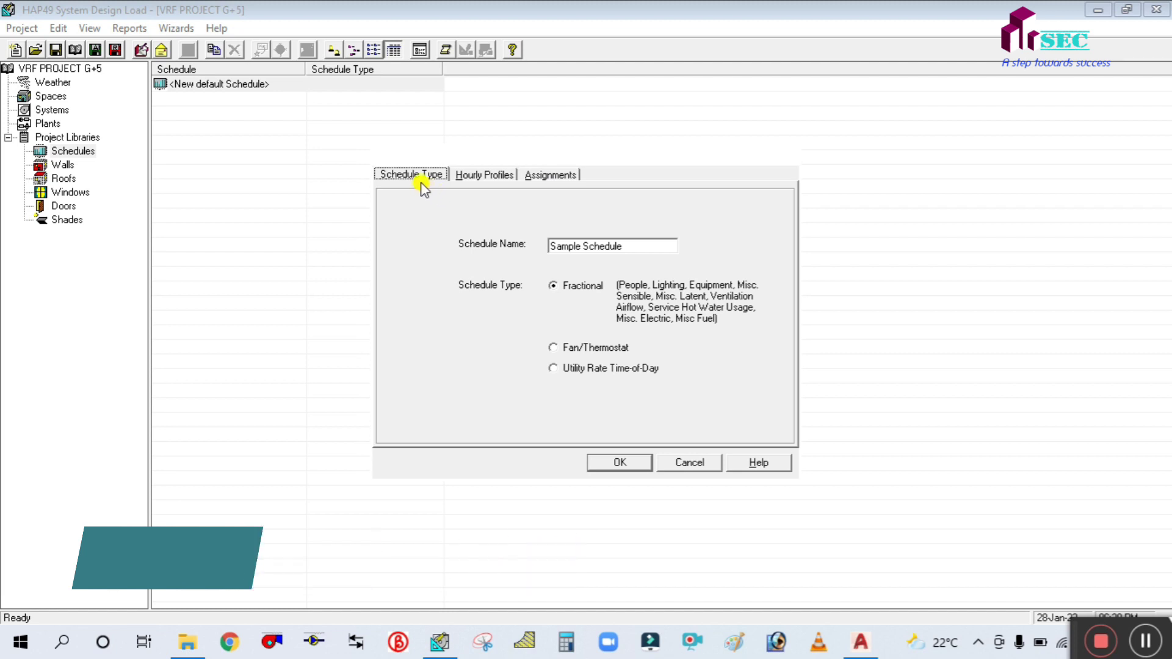
pyautogui.click(650, 250)
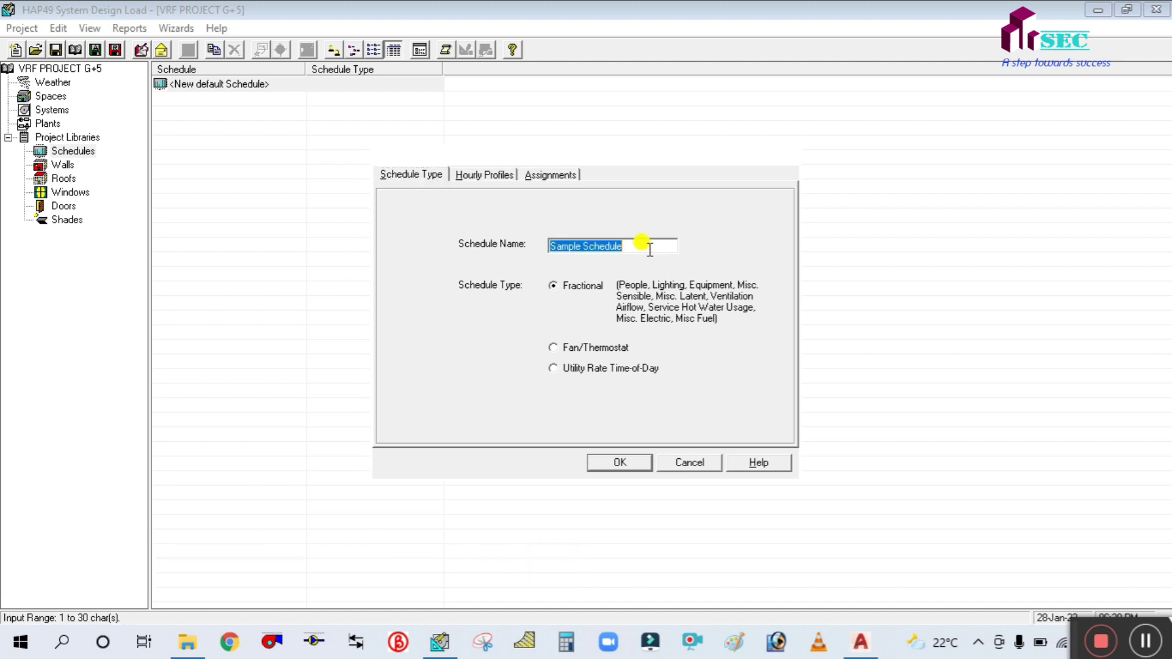
pyautogui.write('PEOPLE')
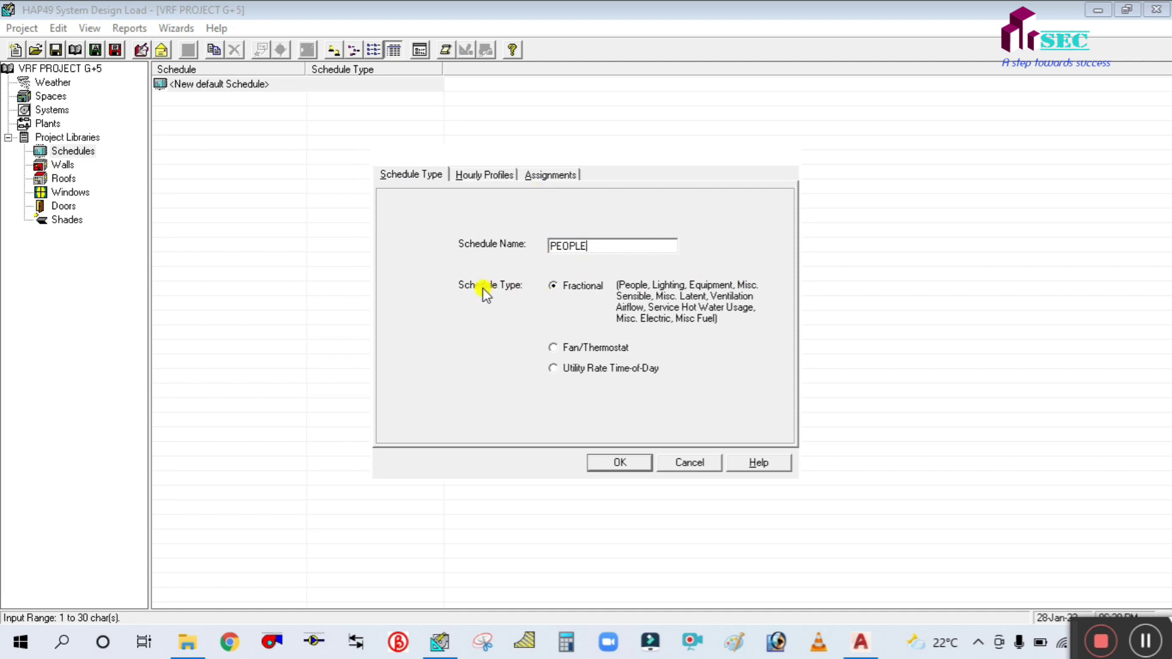
pyautogui.click(561, 287)
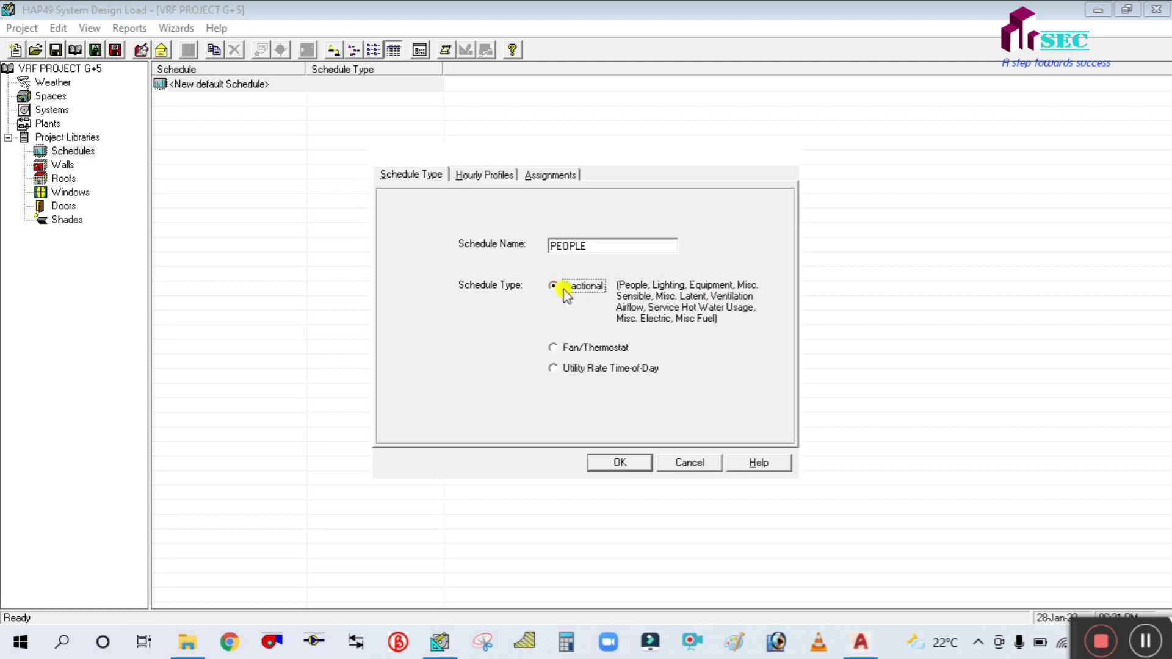
# Step: Expand Profile One of the PEOPLE schedule, keep its hourly values at 100% and collapse it again
pyautogui.click(498, 183)
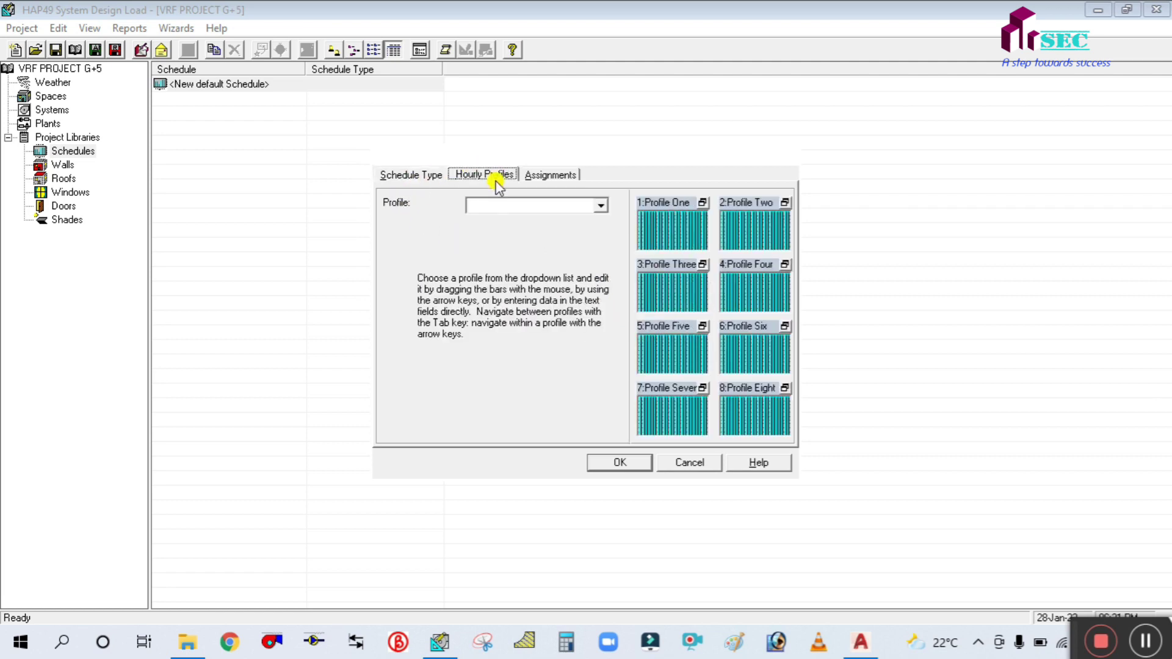
pyautogui.click(657, 232)
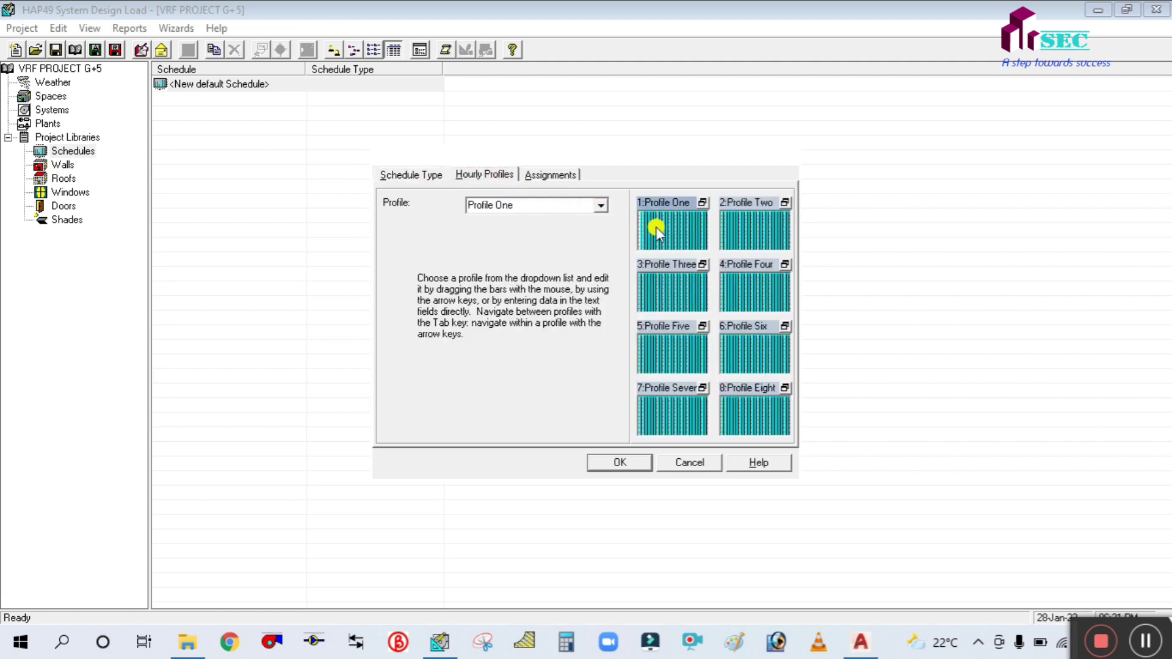
pyautogui.click(702, 202)
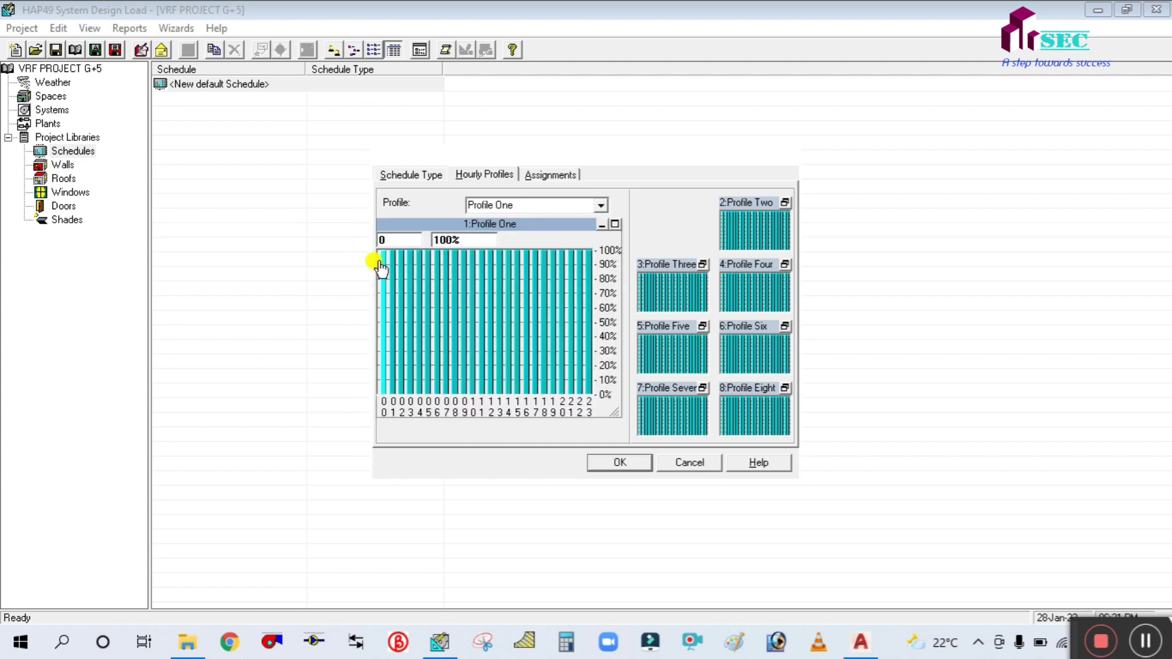
pyautogui.moveTo(384, 246)
pyautogui.mouseDown()
pyautogui.moveTo(398, 363)
pyautogui.moveTo(377, 254)
pyautogui.moveTo(382, 314)
pyautogui.moveTo(392, 261)
pyautogui.moveTo(406, 340)
pyautogui.moveTo(384, 230)
pyautogui.mouseUp()
pyautogui.moveTo(386, 326); pyautogui.dragTo(374, 228)
pyautogui.moveTo(392, 272); pyautogui.dragTo(507, 238)
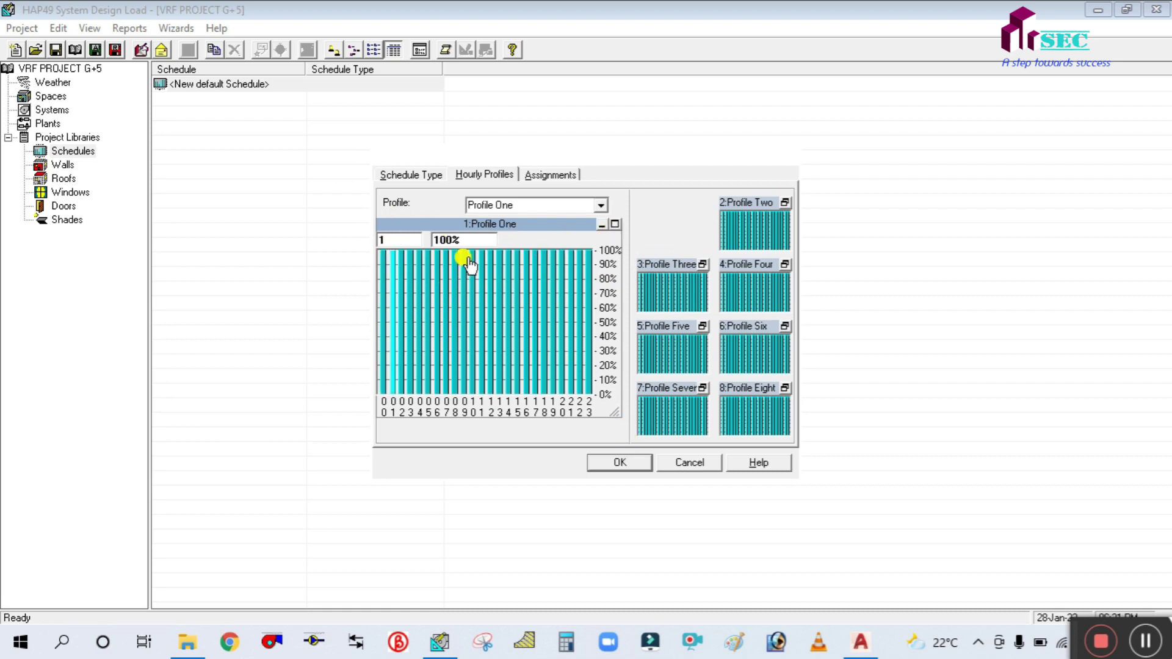
pyautogui.moveTo(468, 262); pyautogui.dragTo(468, 237)
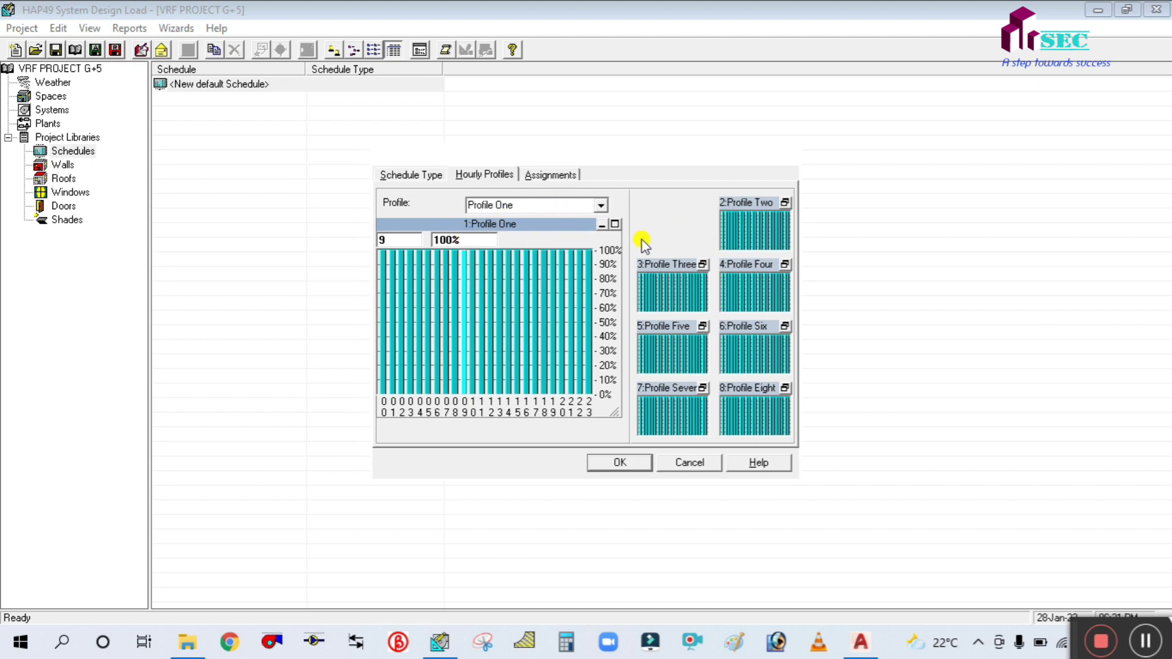
pyautogui.click(607, 225)
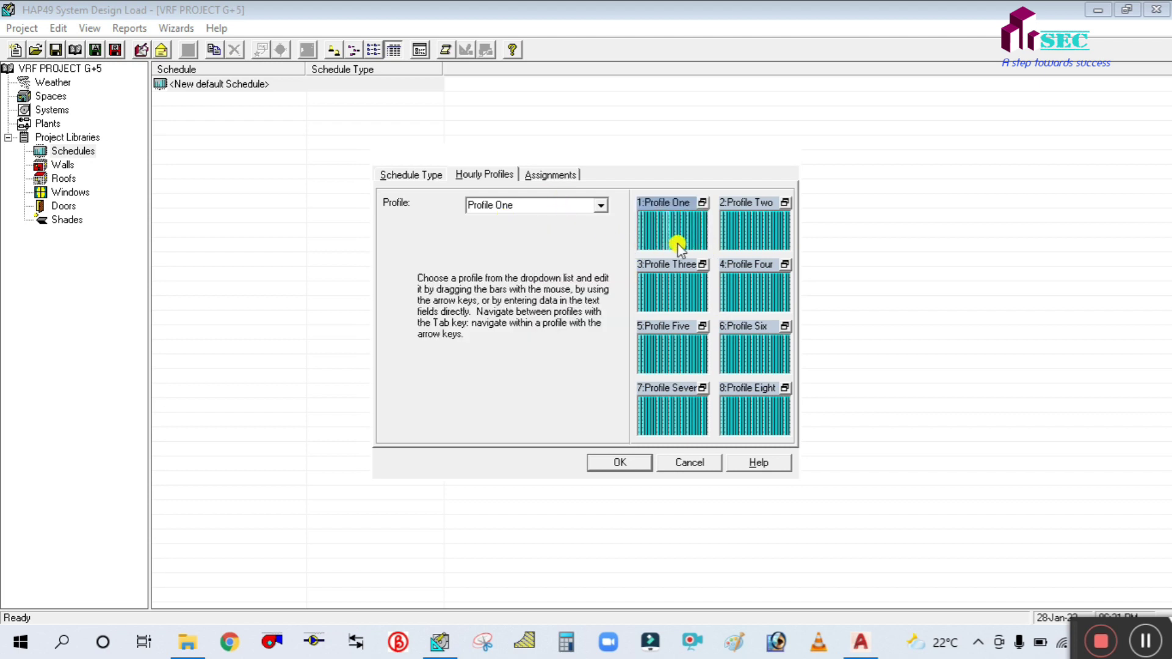
# Step: Assign Profile One to the design day of all months, January to December, and save the PEOPLE schedule
pyautogui.click(564, 175)
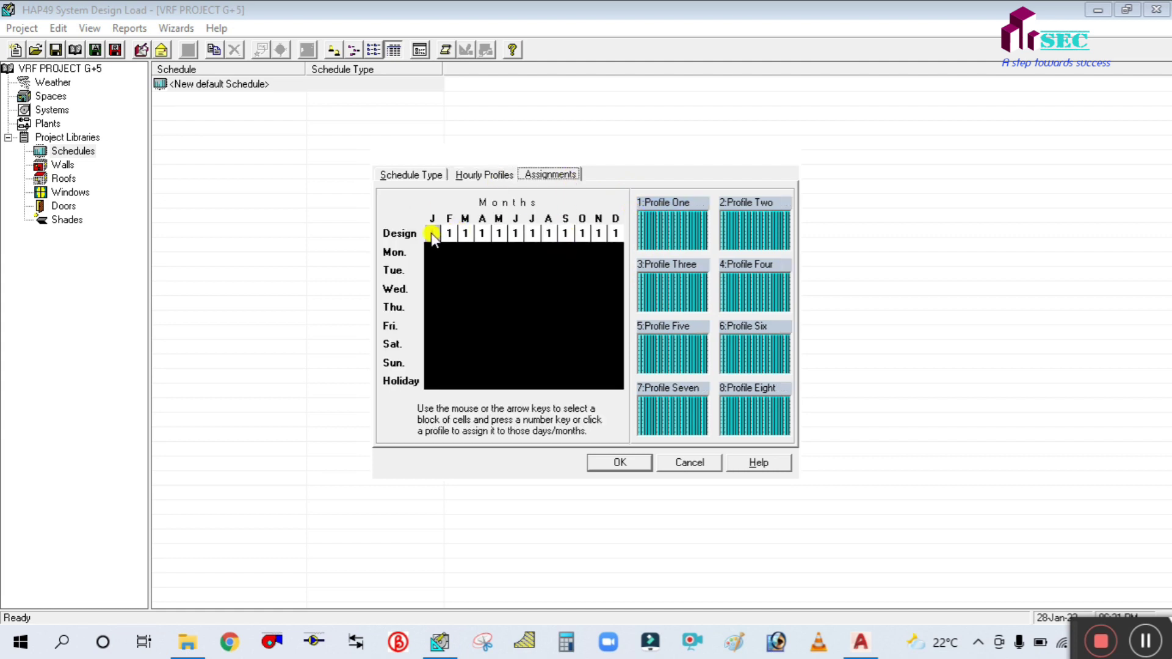
pyautogui.moveTo(433, 233); pyautogui.dragTo(629, 231)
pyautogui.click(656, 228)
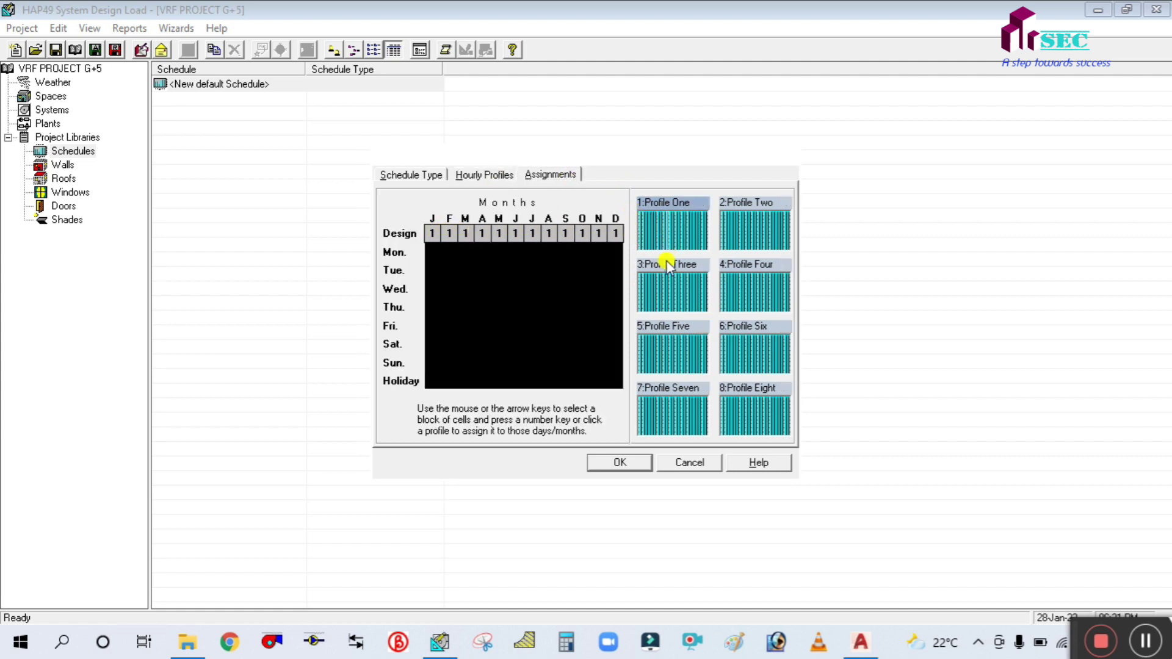
pyautogui.click(628, 463)
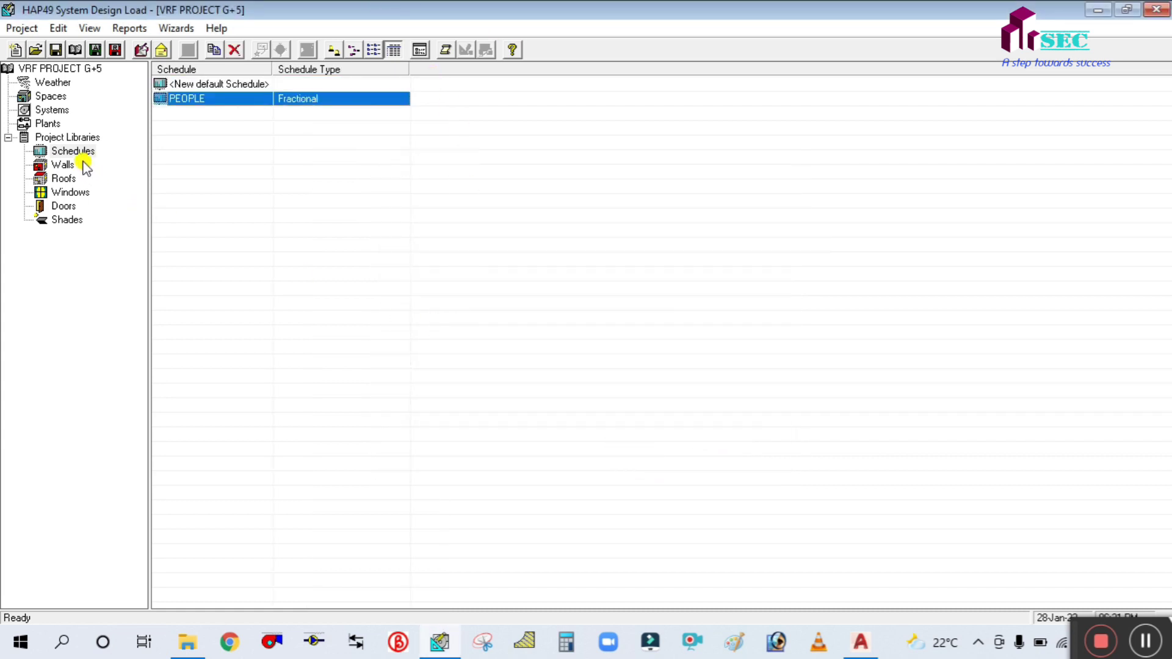
# Step: Duplicate the PEOPLE schedule and name the copy LIGHTING
pyautogui.rightClick(195, 101)
pyautogui.click(250, 109)
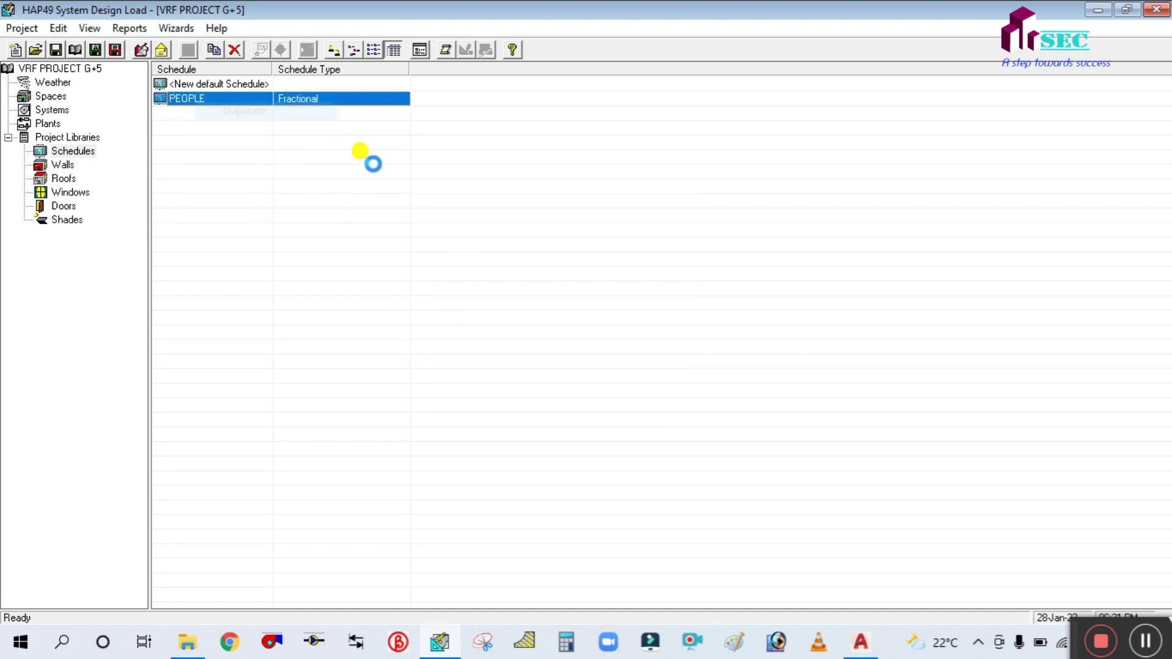
pyautogui.moveTo(550, 245); pyautogui.dragTo(598, 245)
pyautogui.write('LIGHTING')
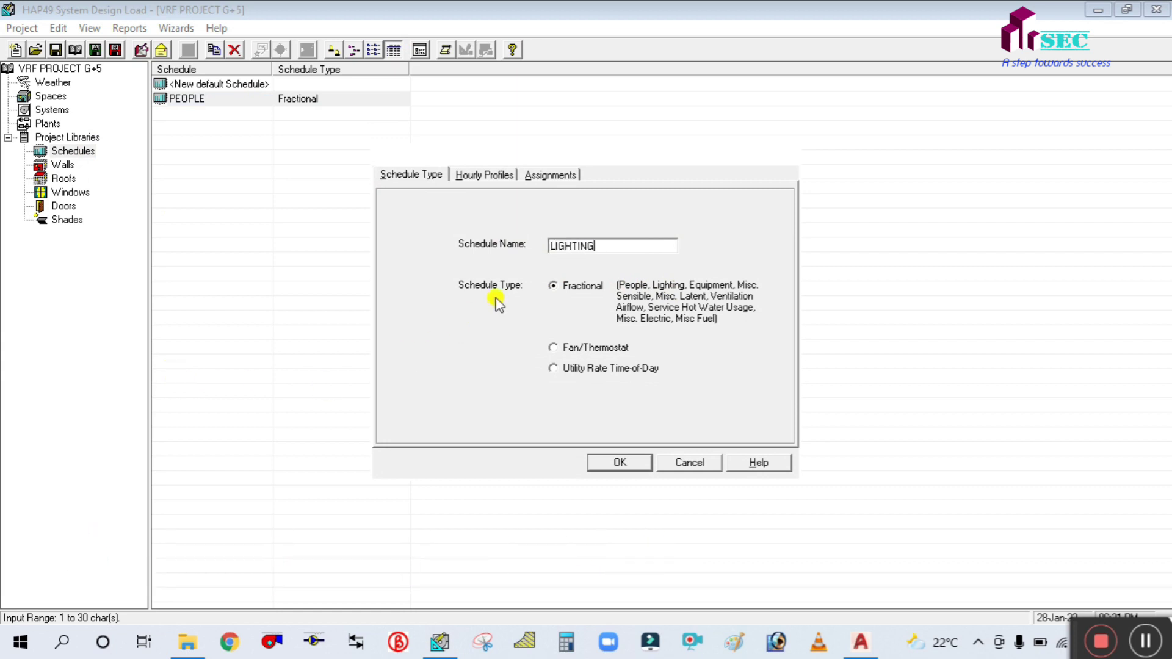
# Step: Use Profile One for the LIGHTING schedule on the design day of all twelve months and save it
pyautogui.click(493, 175)
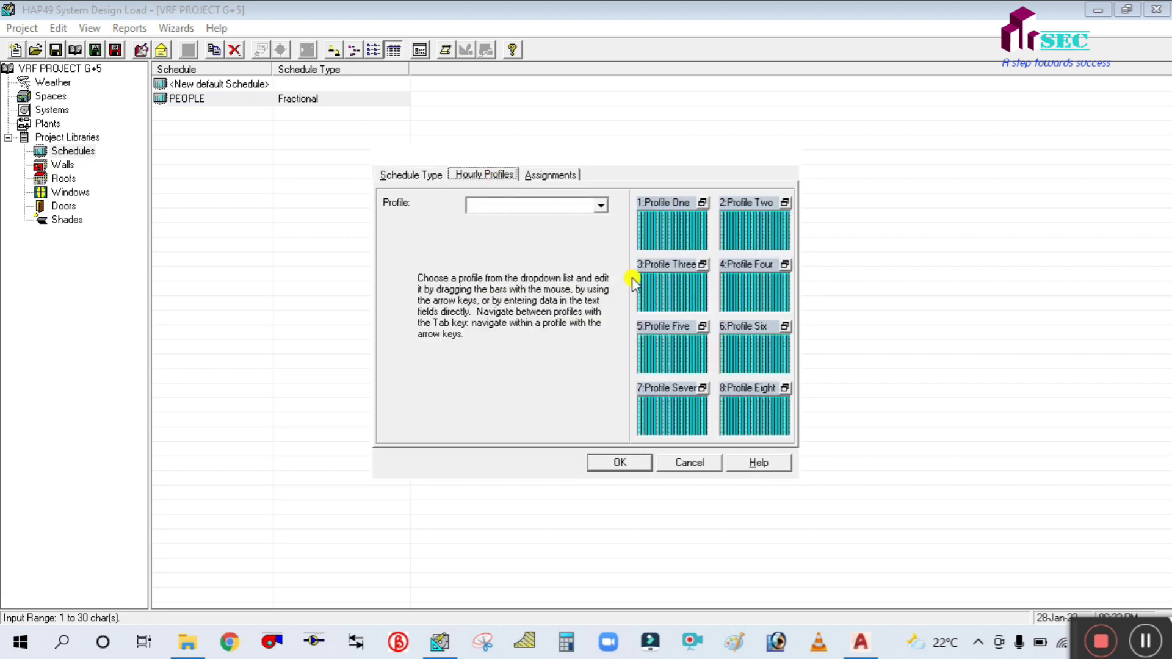
pyautogui.click(684, 225)
pyautogui.click(551, 176)
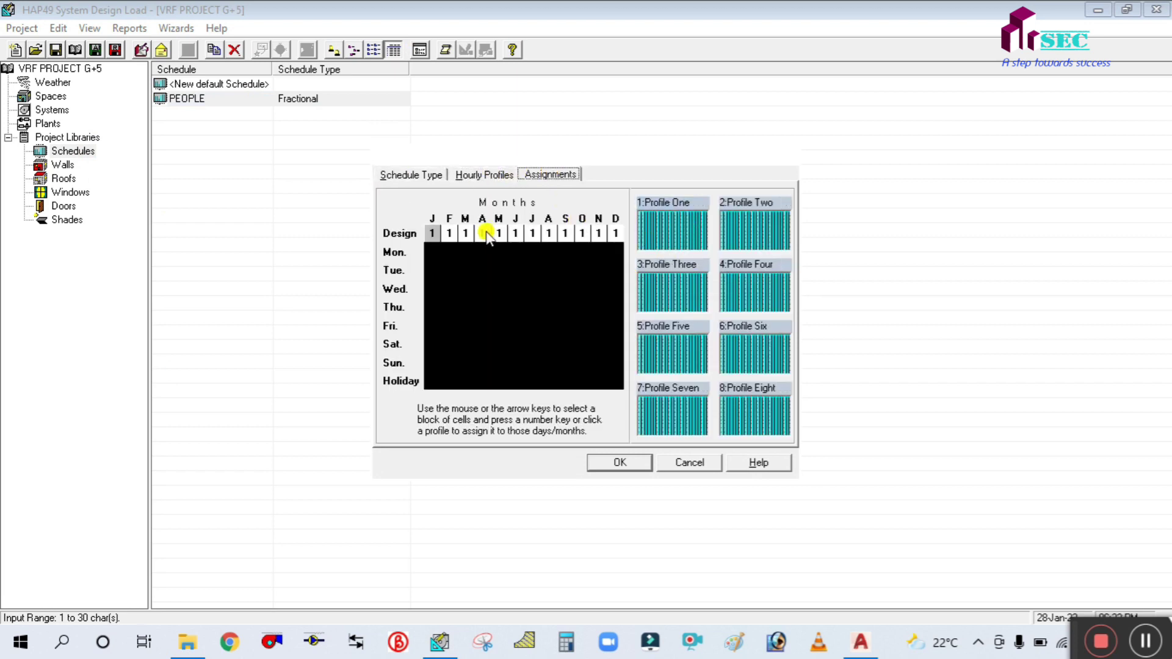
pyautogui.click(437, 232)
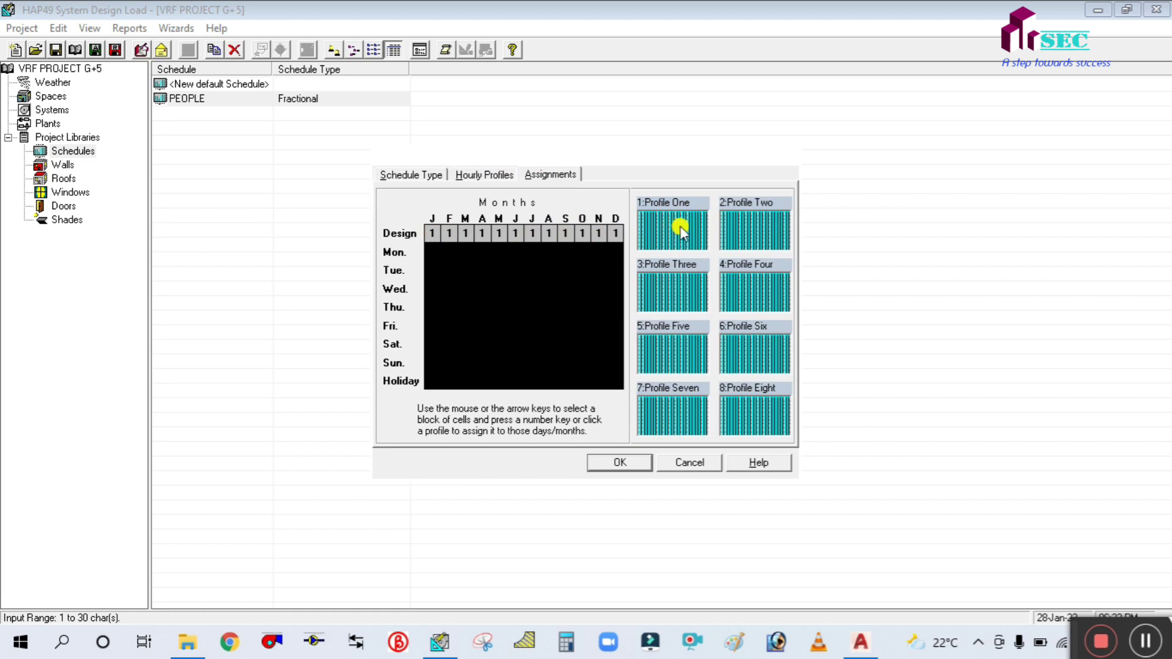
pyautogui.click(618, 462)
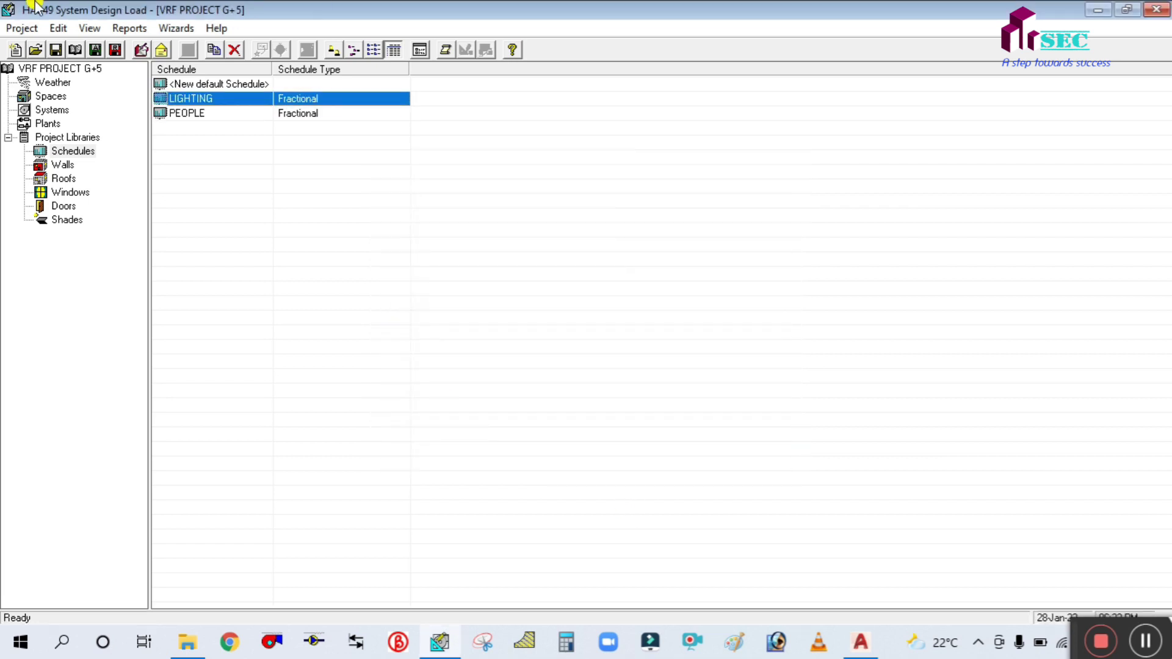
# Step: Duplicate the PEOPLE schedule, name the copy EQUIPMENT and keep its type as Fractional
pyautogui.rightClick(194, 113)
pyautogui.click(208, 119)
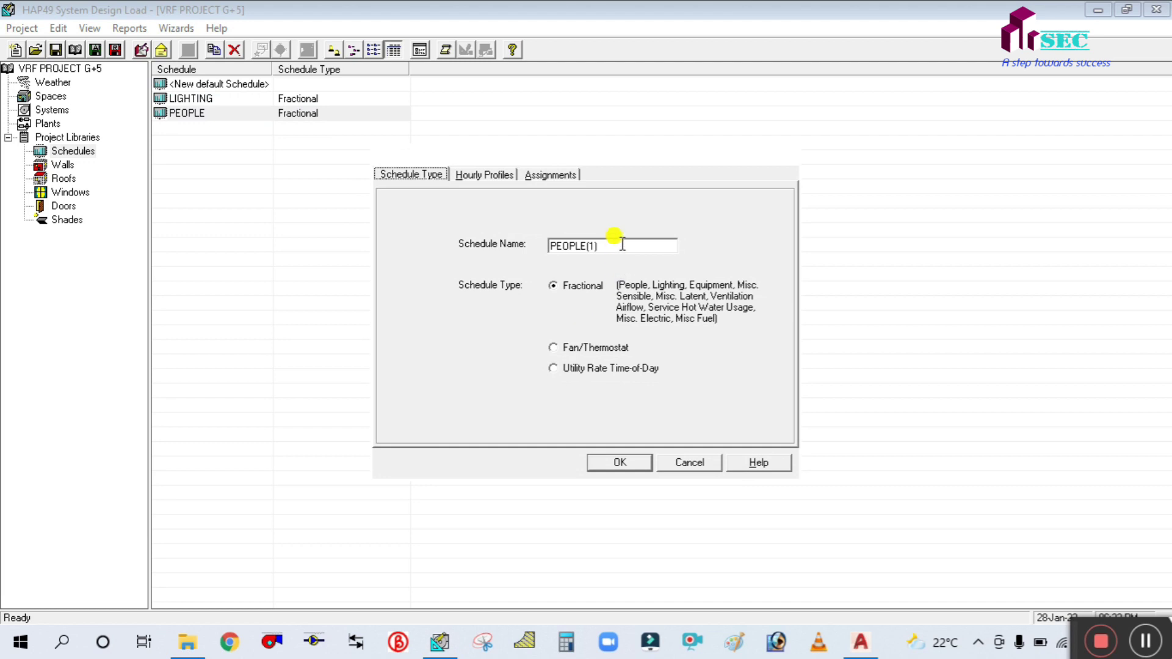
pyautogui.click(623, 244)
pyautogui.write('EQUIPMENT')
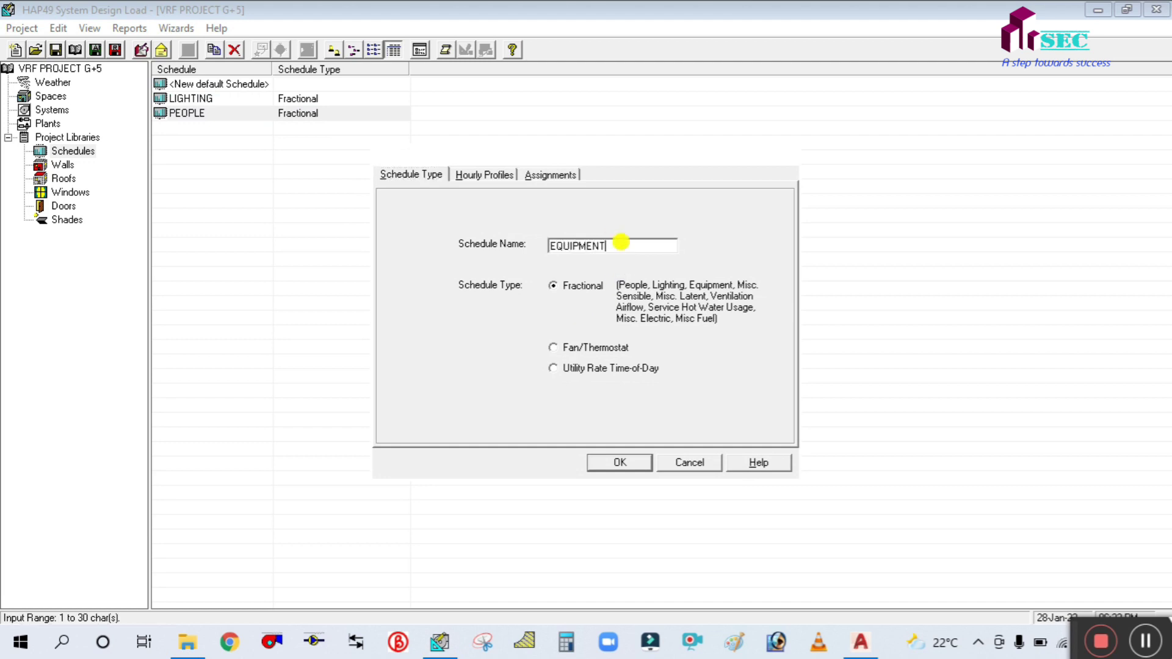
pyautogui.click(557, 286)
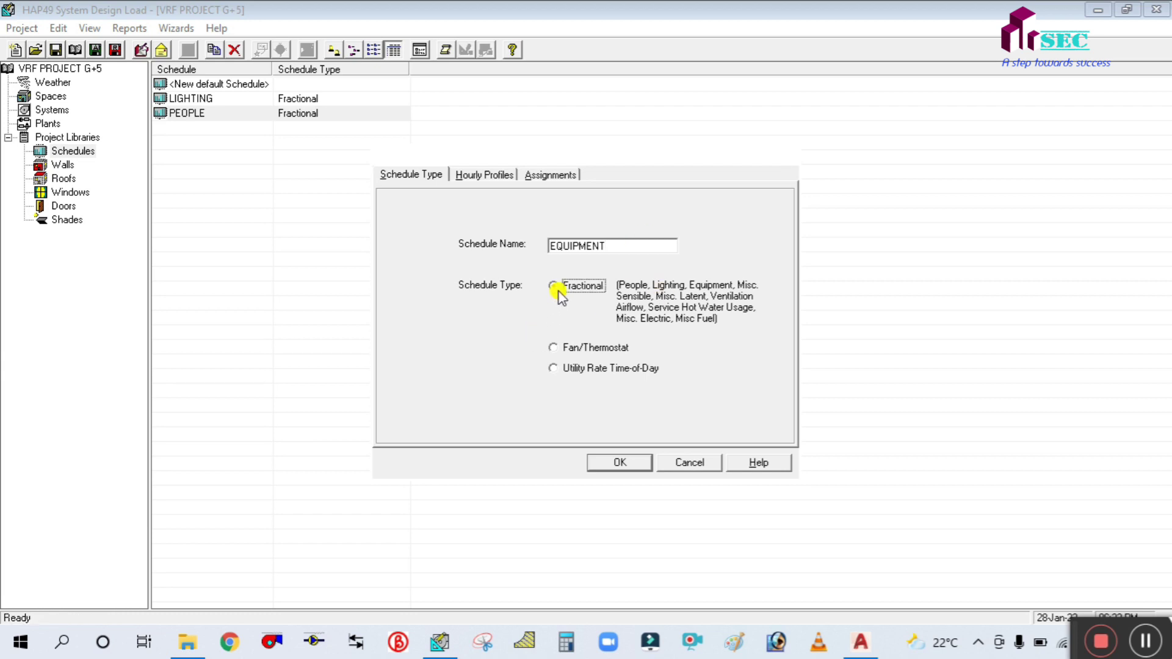
# Step: Assign Profile One to the design day of all twelve months in the EQUIPMENT schedule and save it
pyautogui.click(484, 174)
pyautogui.click(653, 226)
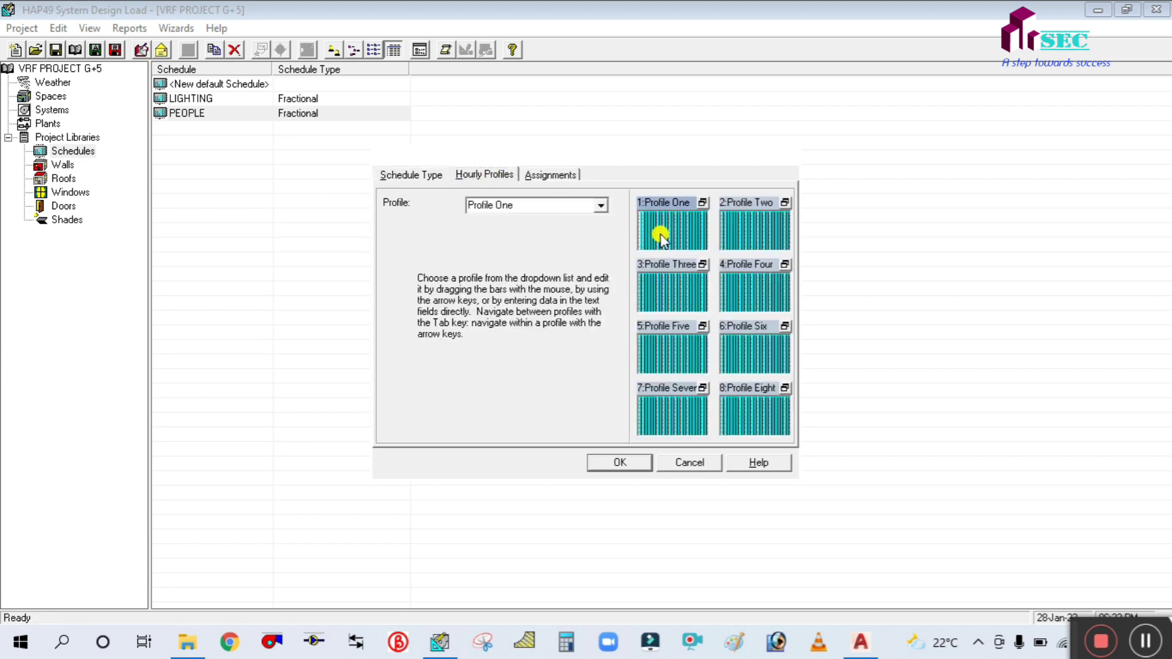
pyautogui.click(546, 177)
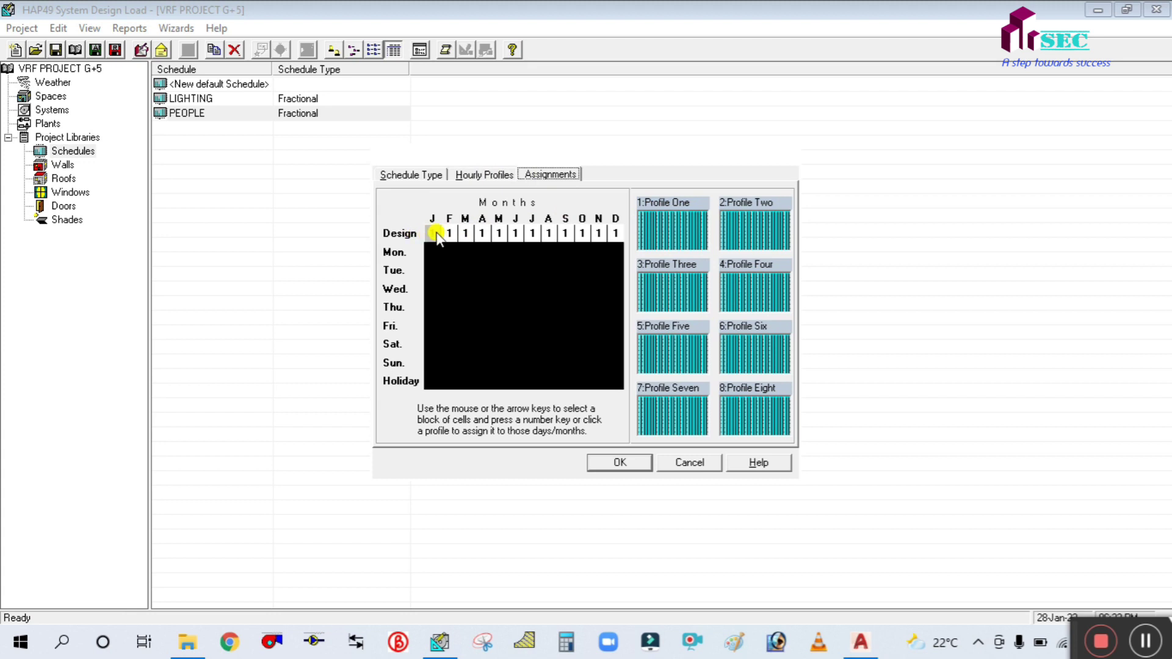
pyautogui.moveTo(434, 232); pyautogui.dragTo(603, 237)
pyautogui.click(675, 228)
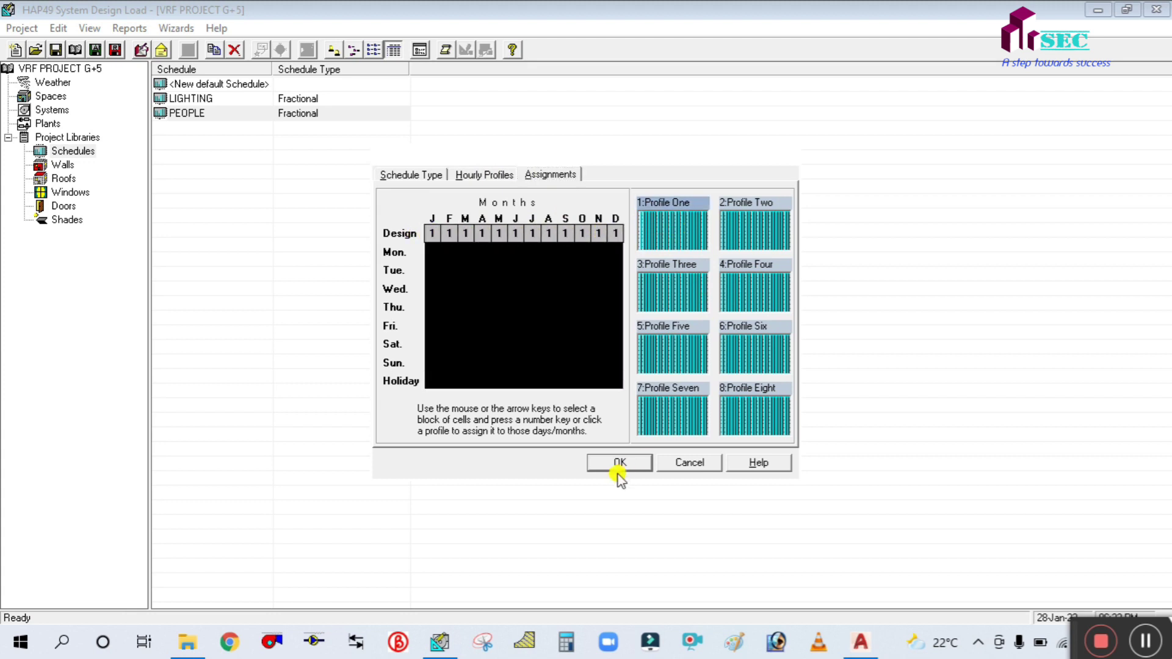
pyautogui.click(616, 464)
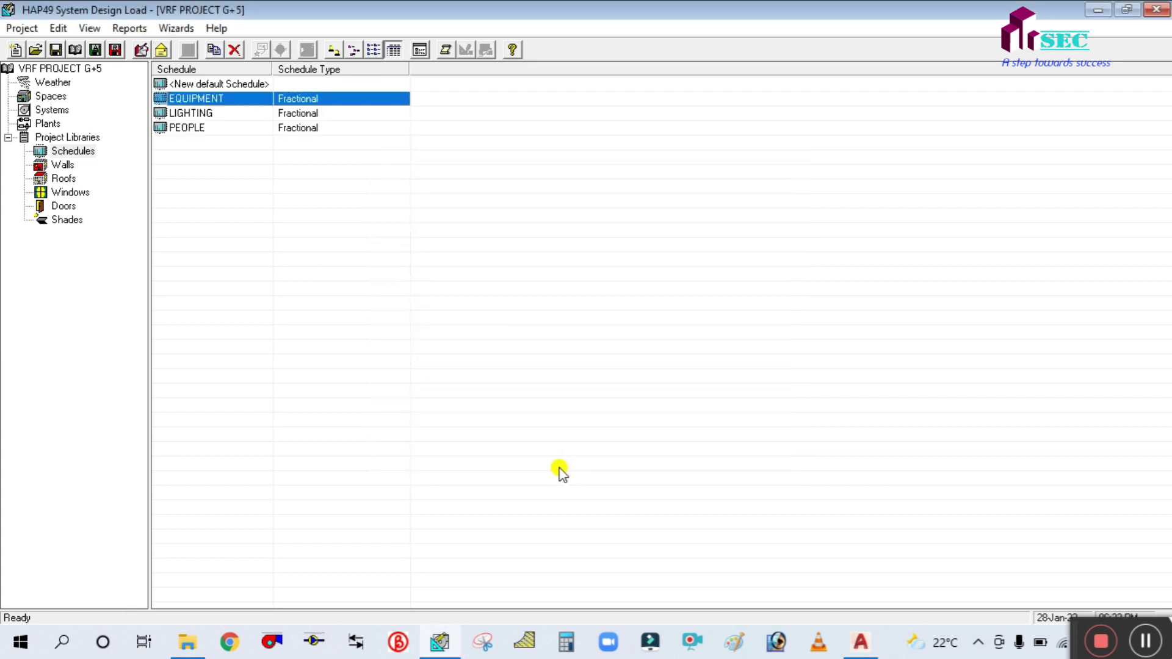
# Step: Duplicate the PEOPLE schedule again, name the copy TS and set its schedule type to Fan/Thermostat
pyautogui.rightClick(206, 126)
pyautogui.click(247, 134)
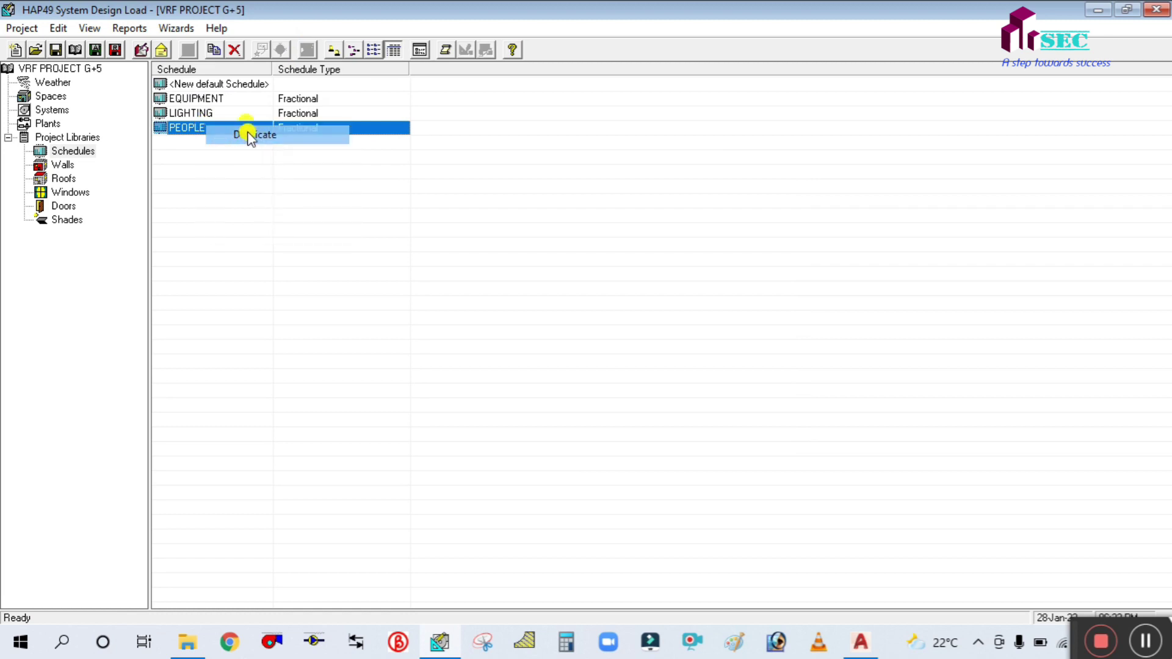
pyautogui.doubleClick(628, 242)
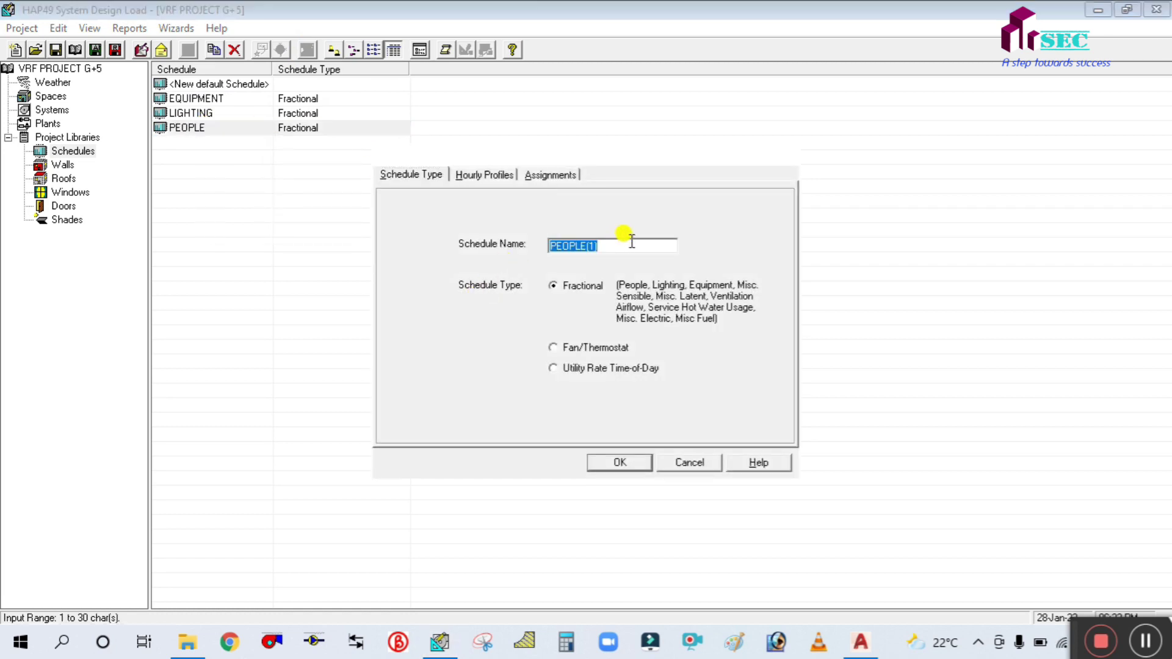
pyautogui.write('TS')
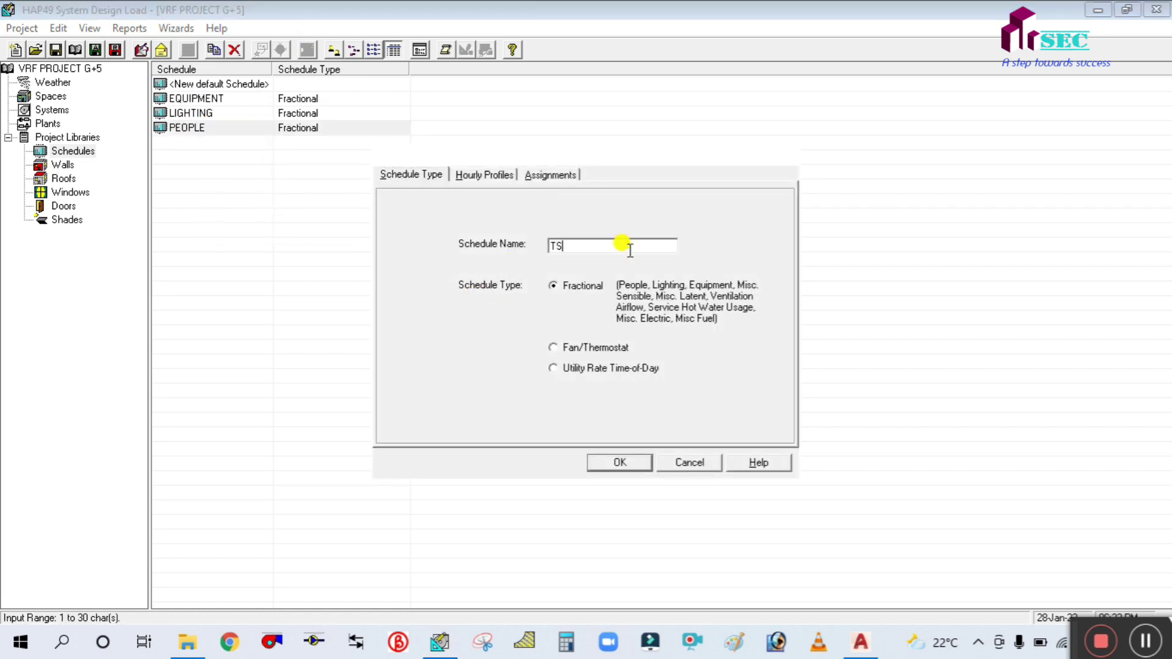
pyautogui.click(554, 350)
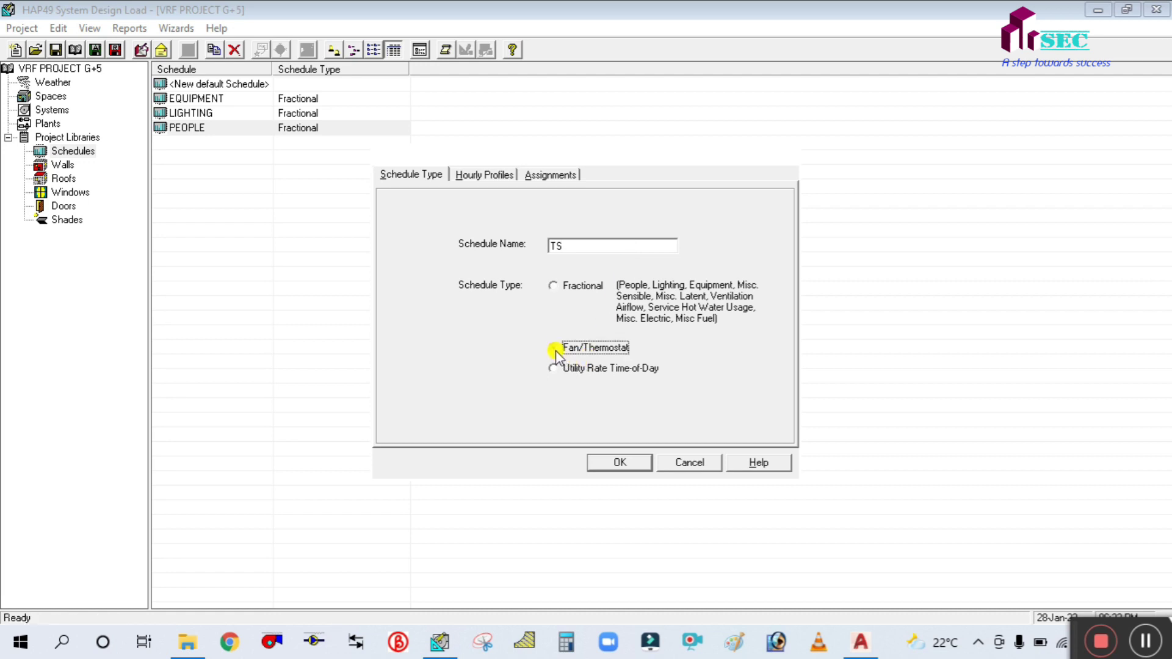
# Step: Assign Profile One to the design day of January through December in the TS schedule and save it
pyautogui.click(482, 176)
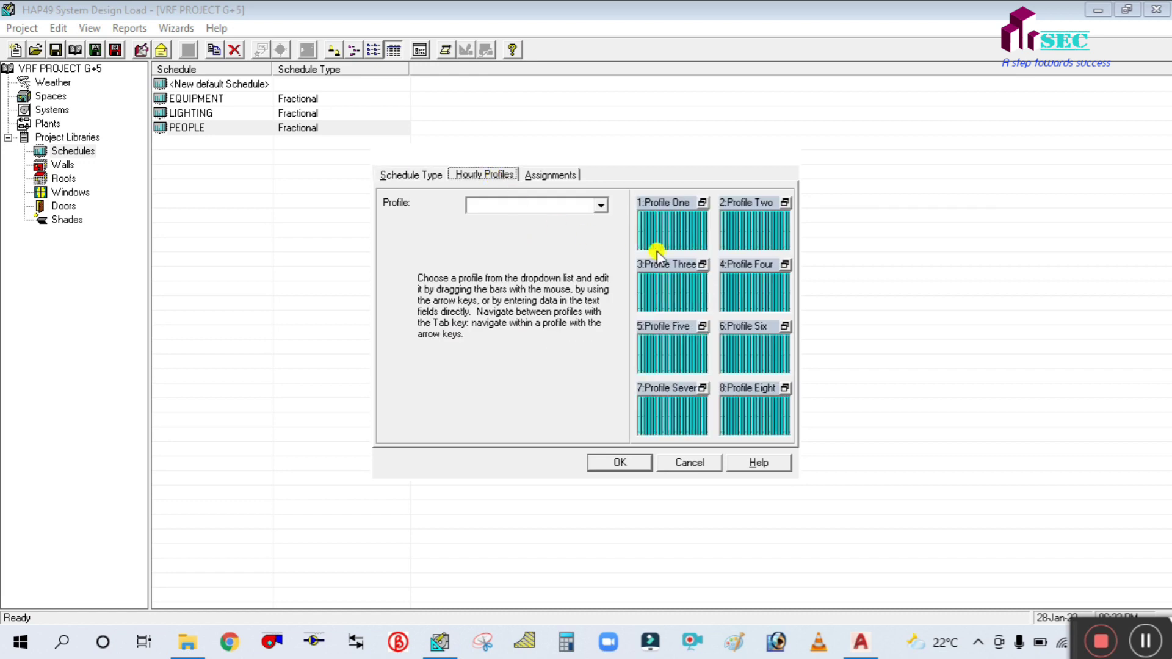
pyautogui.click(661, 244)
pyautogui.click(543, 175)
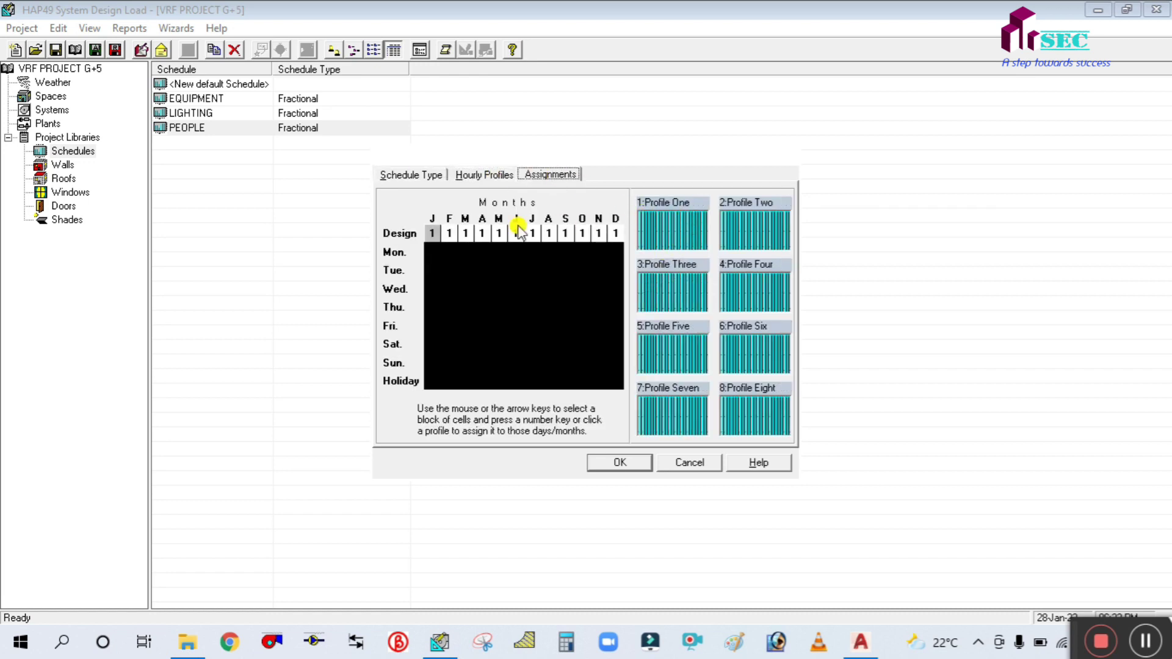
pyautogui.moveTo(434, 232); pyautogui.dragTo(617, 234)
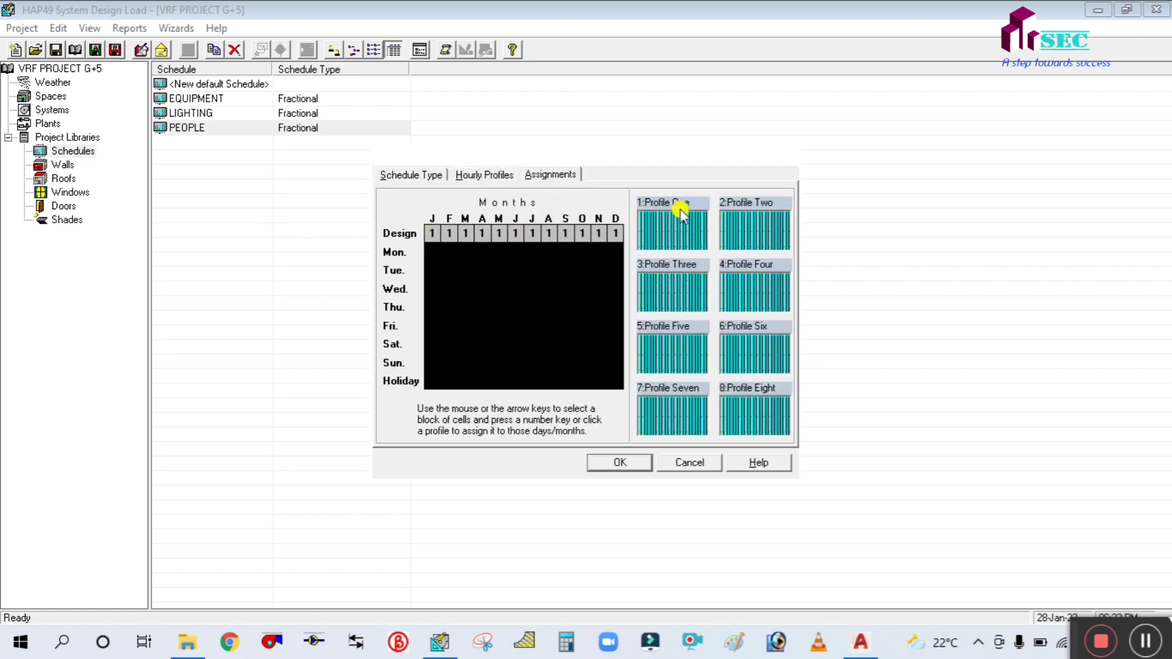
pyautogui.click(670, 223)
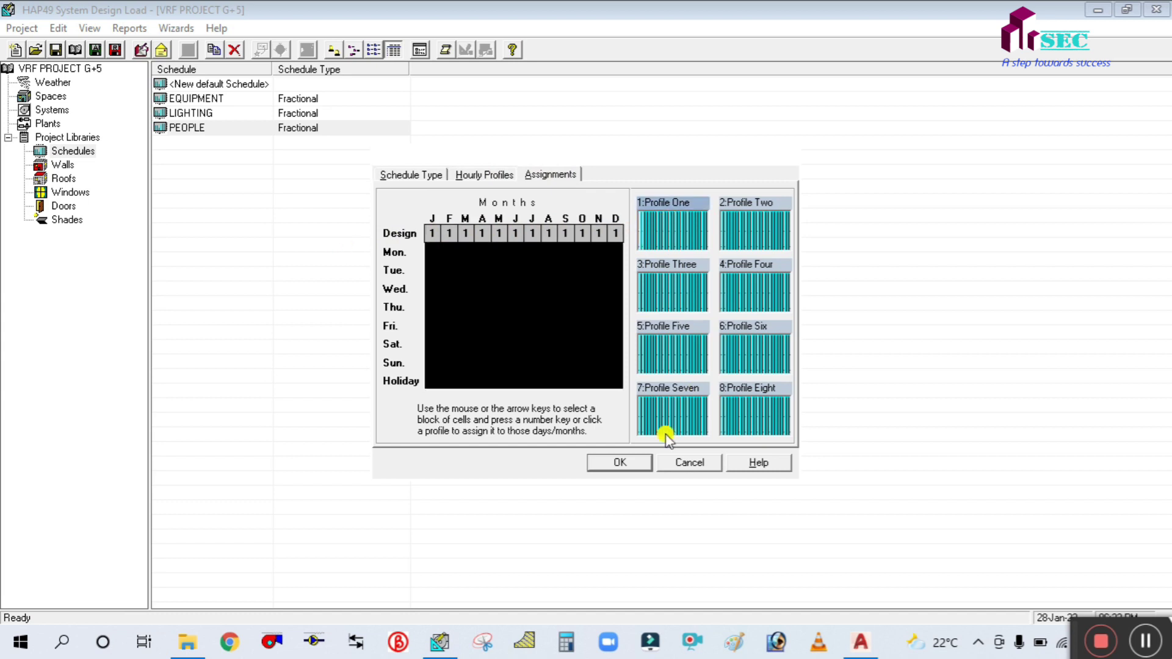
pyautogui.click(639, 464)
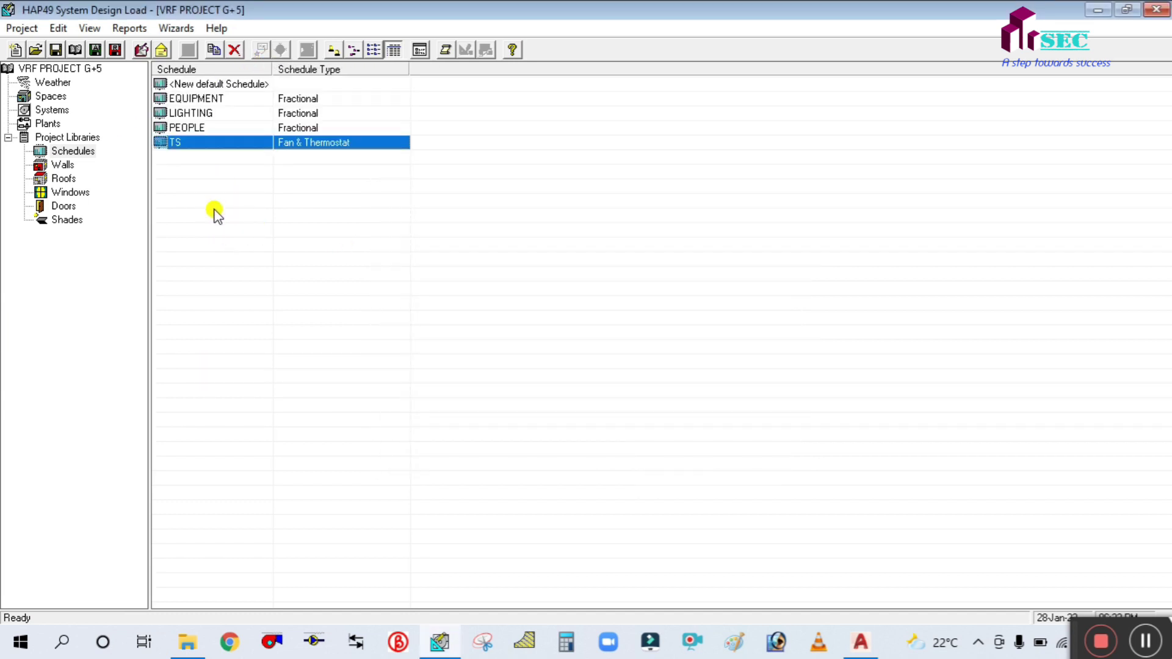
# Step: Start a new default wall in the project's wall library and base it on the Medium Weight Wall assembly
pyautogui.click(53, 167)
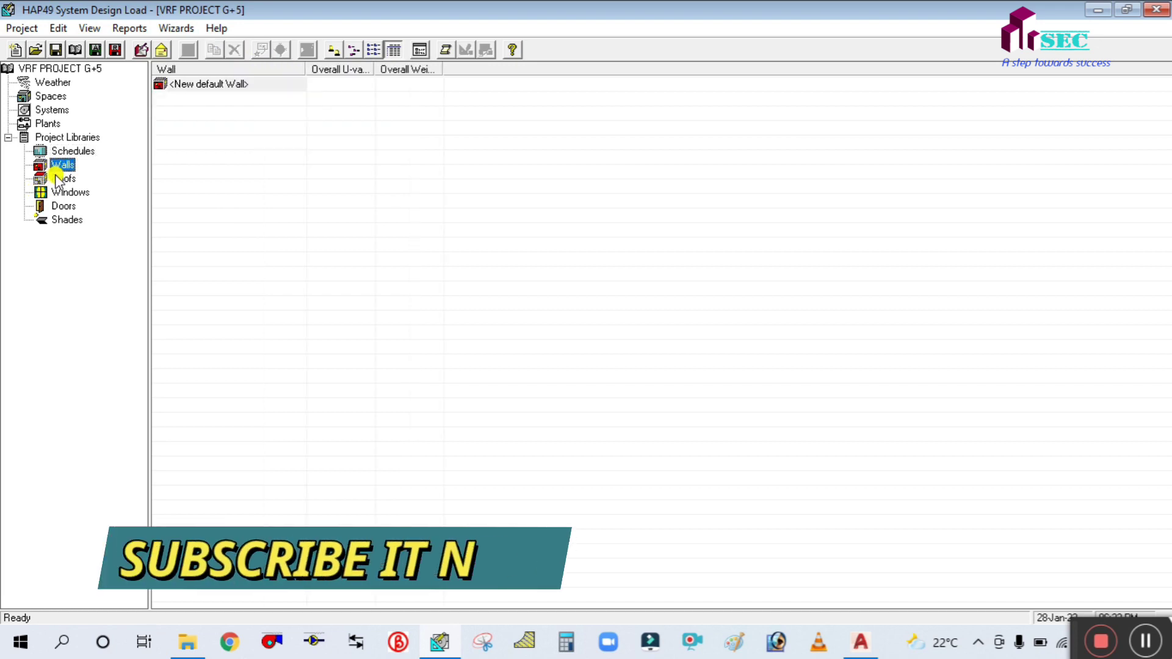
pyautogui.doubleClick(189, 83)
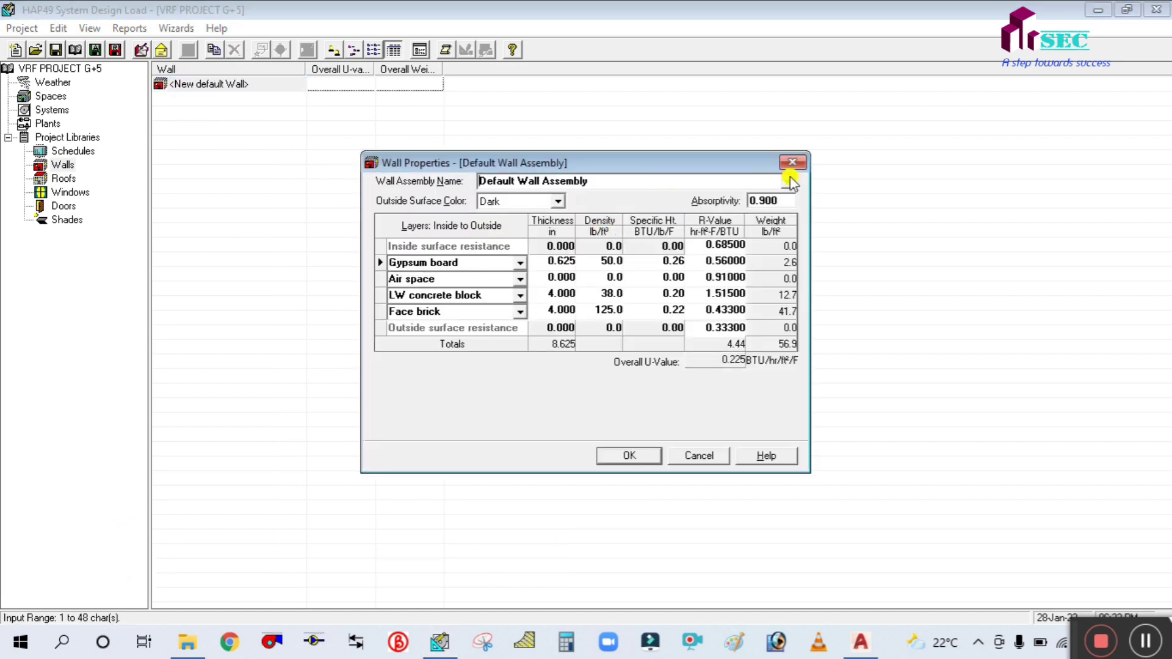
pyautogui.click(788, 181)
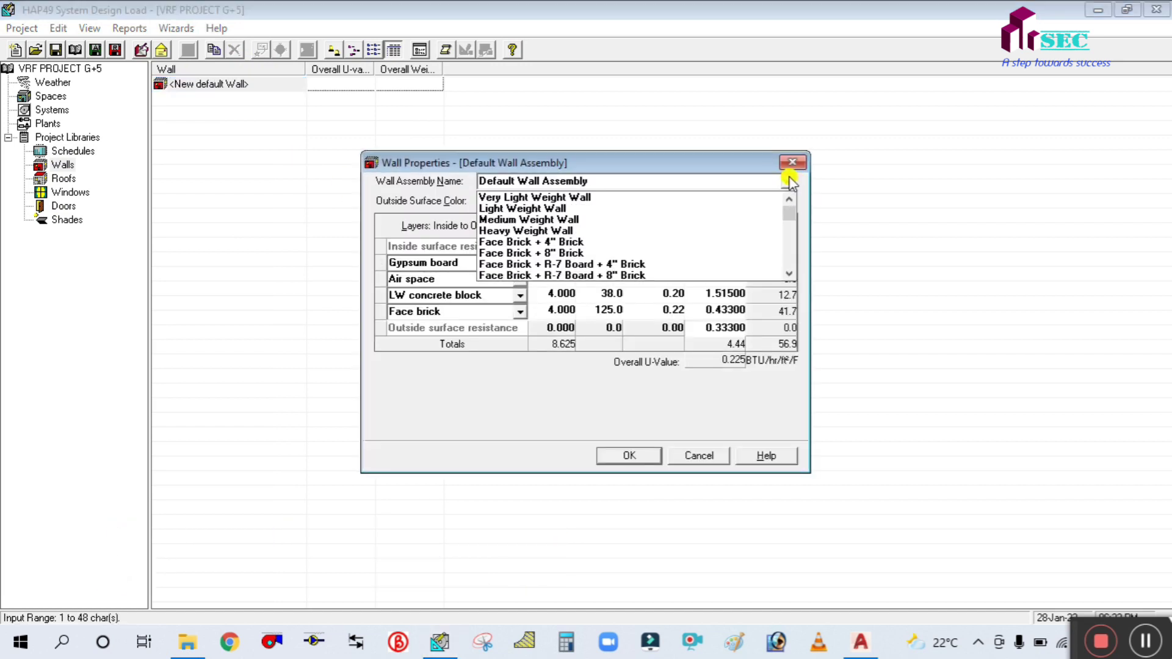
pyautogui.click(565, 221)
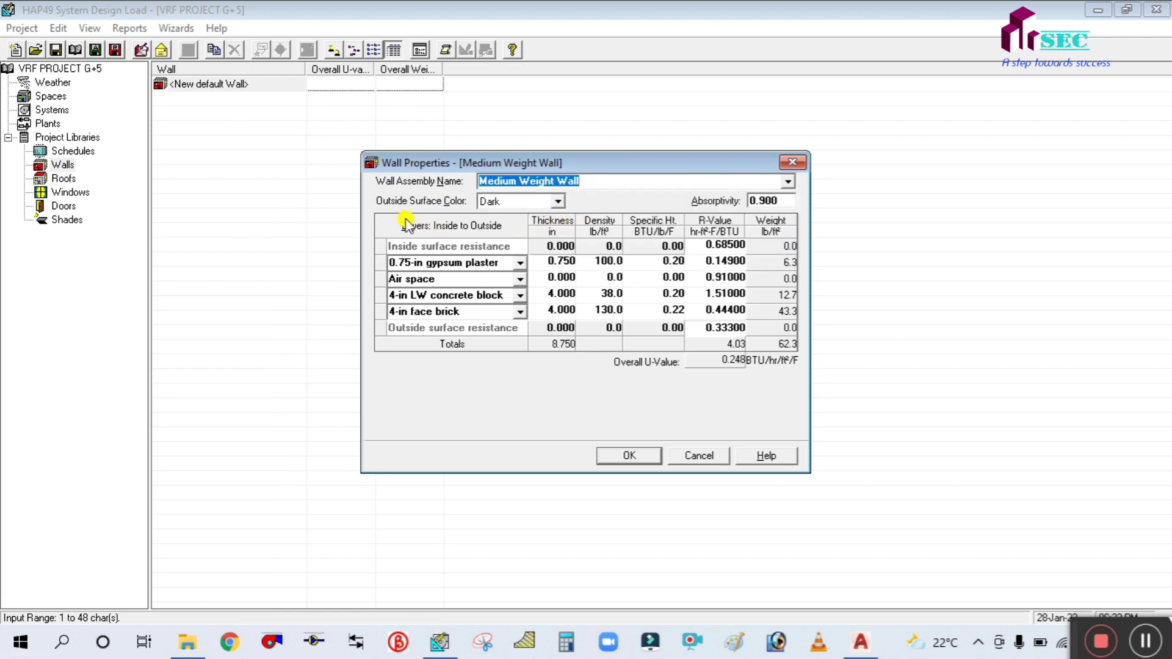
# Step: Try the Medium and Light outside surface colors on the wall to compare absorptivity, and set the color back to Dark
pyautogui.click(558, 202)
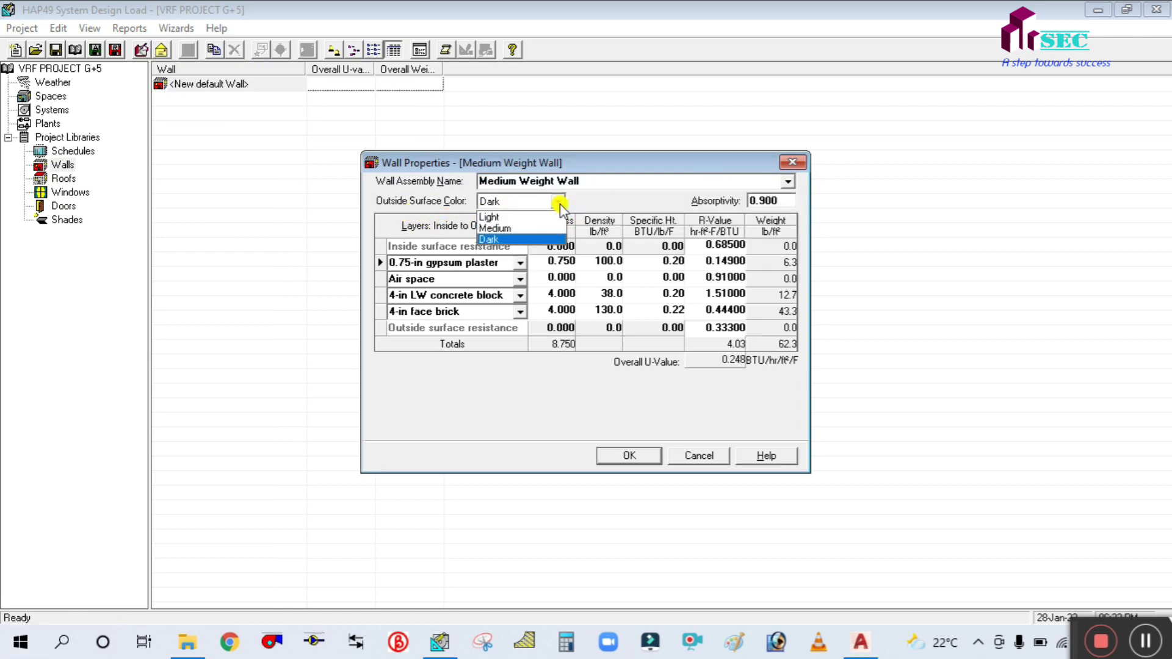
pyautogui.click(559, 203)
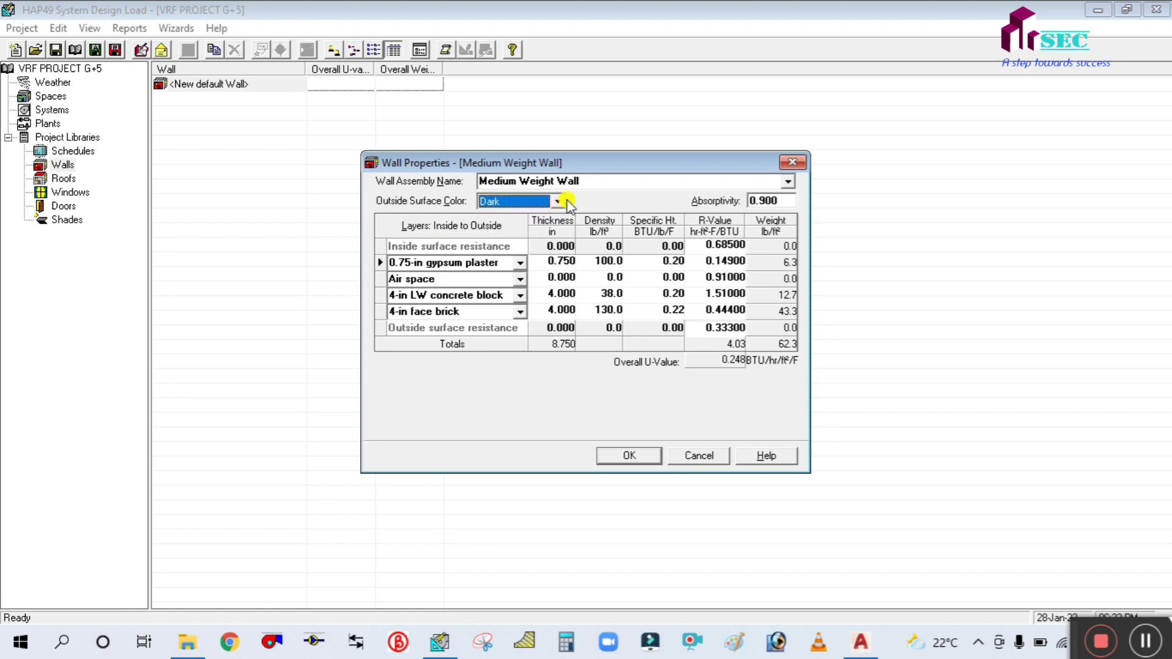
pyautogui.click(562, 204)
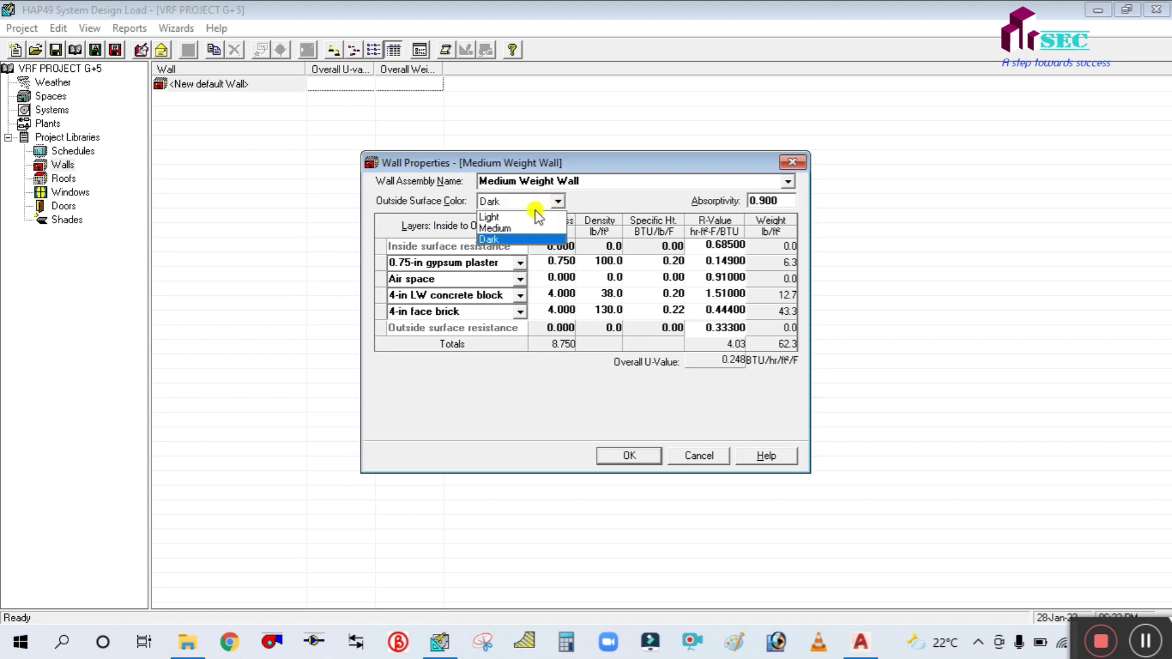
pyautogui.click(514, 240)
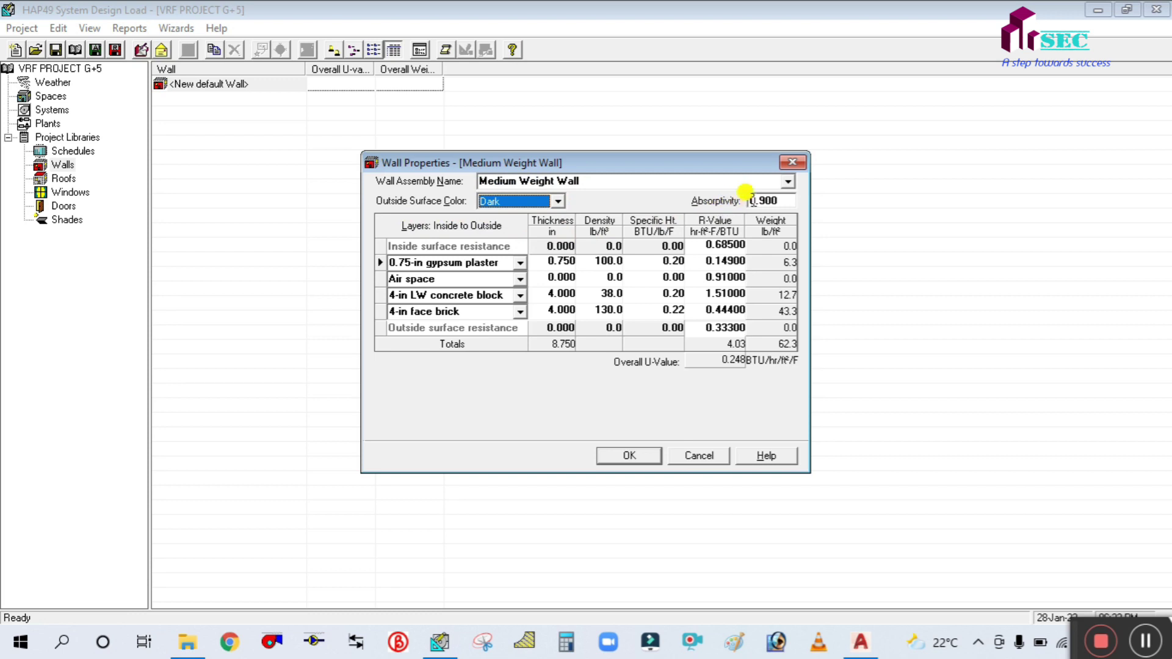
pyautogui.click(558, 201)
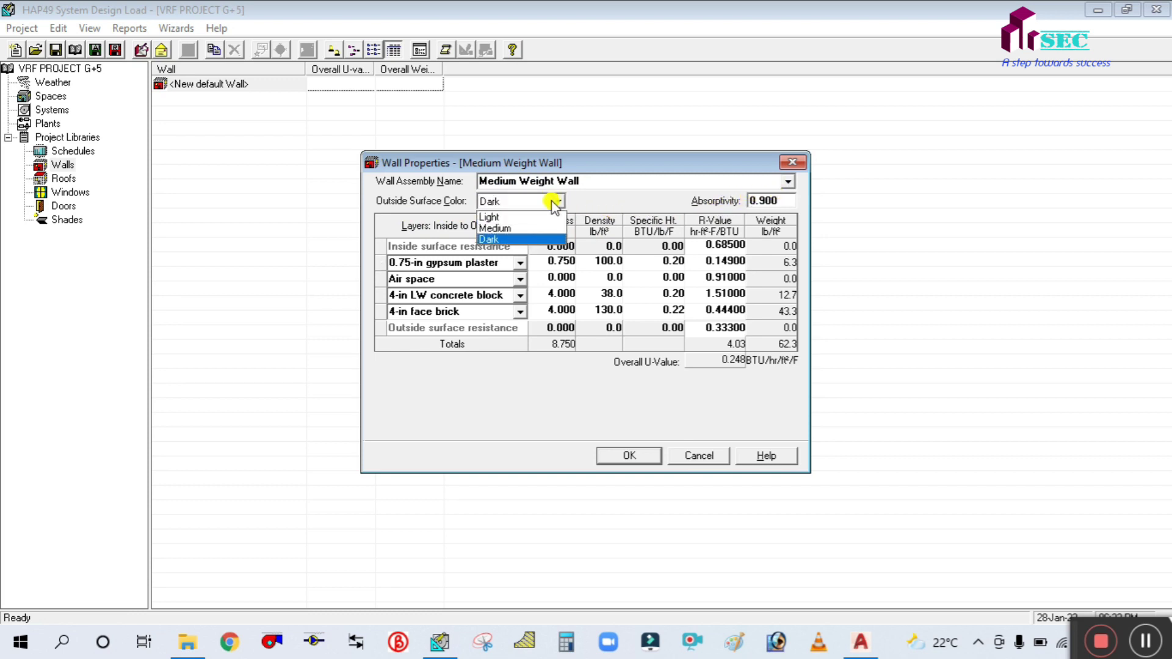
pyautogui.click(524, 229)
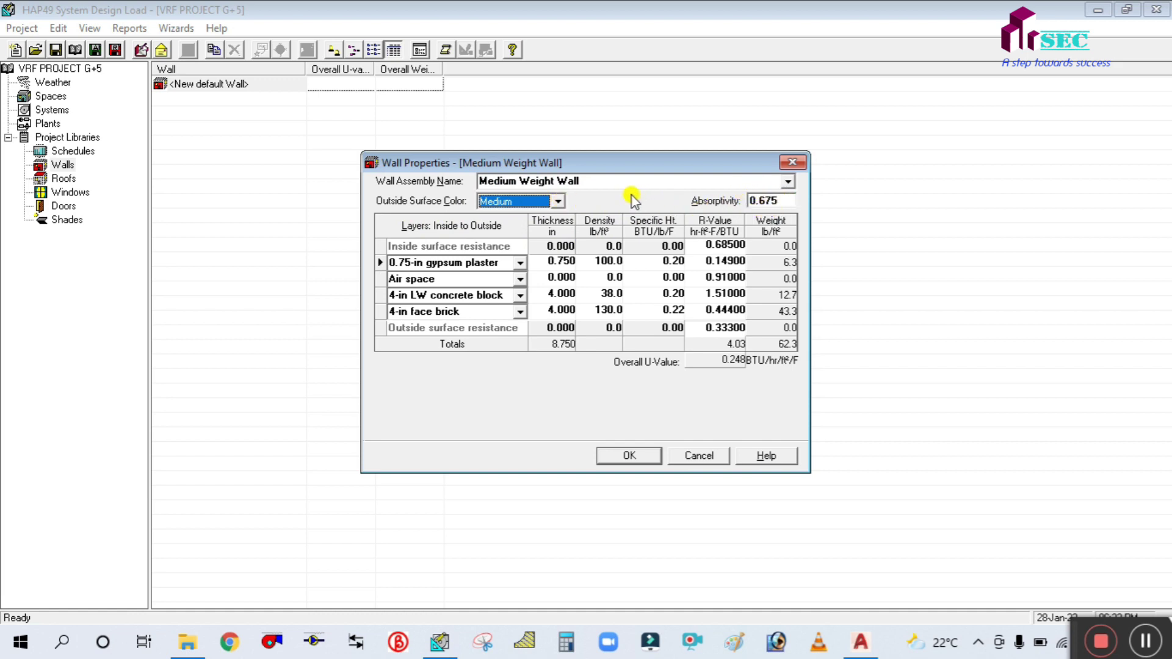
pyautogui.click(558, 201)
pyautogui.click(509, 218)
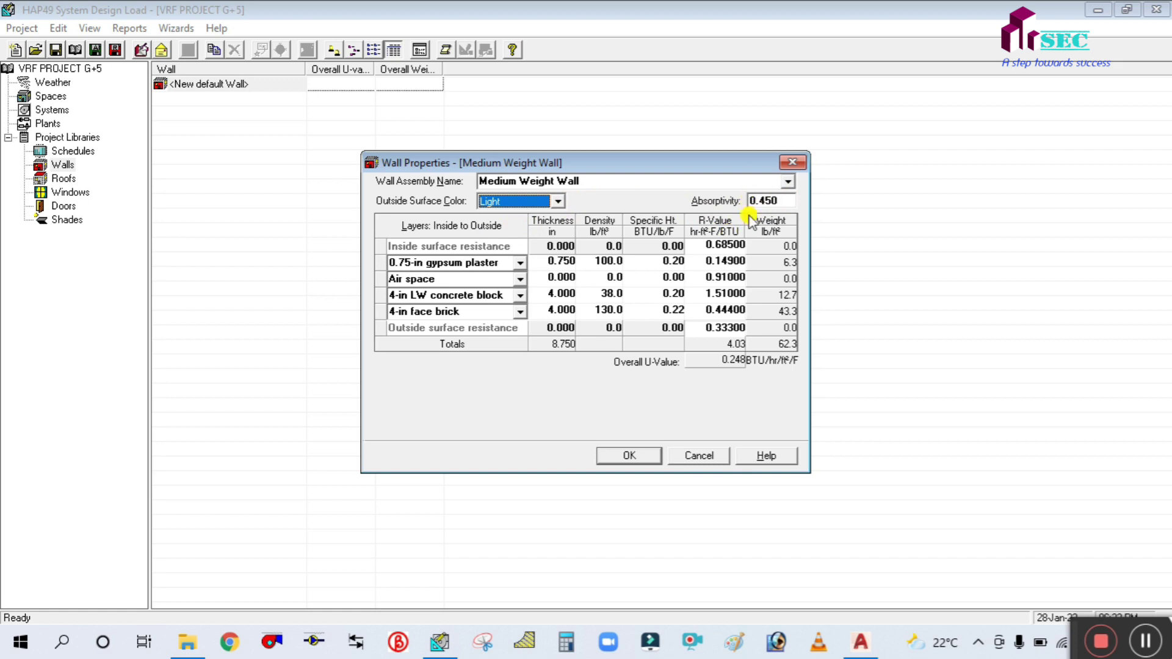
pyautogui.click(558, 202)
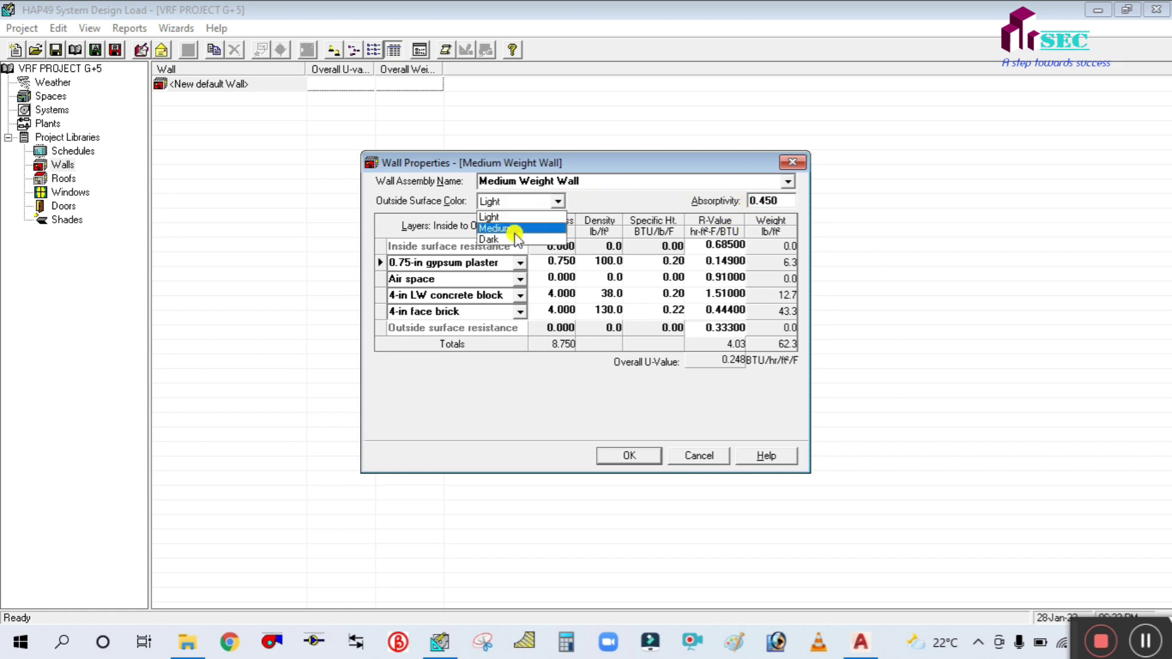
pyautogui.click(517, 244)
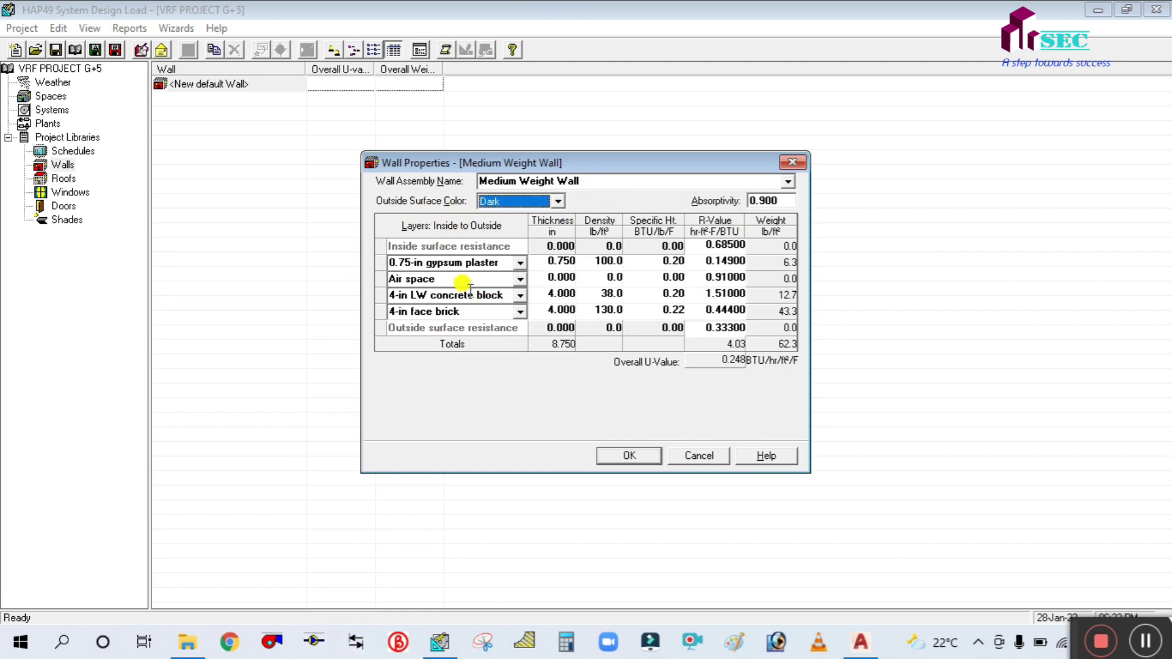
# Step: Rename the wall assembly to OUTSIDE WALL
pyautogui.moveTo(575, 164); pyautogui.dragTo(593, 124)
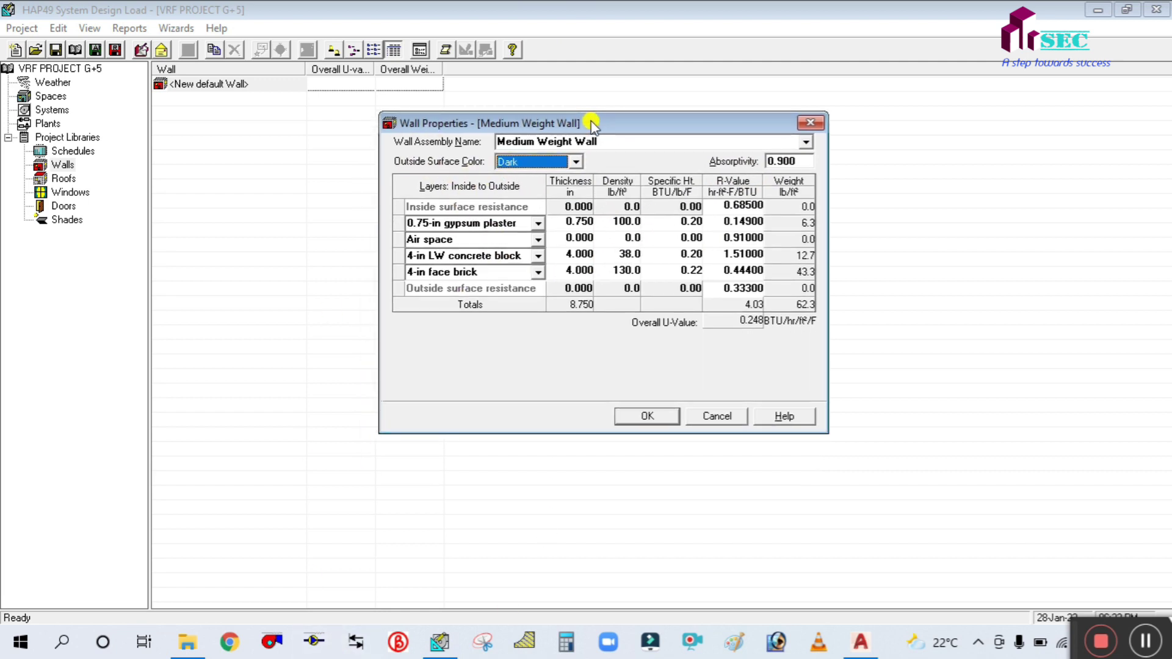
pyautogui.click(618, 140)
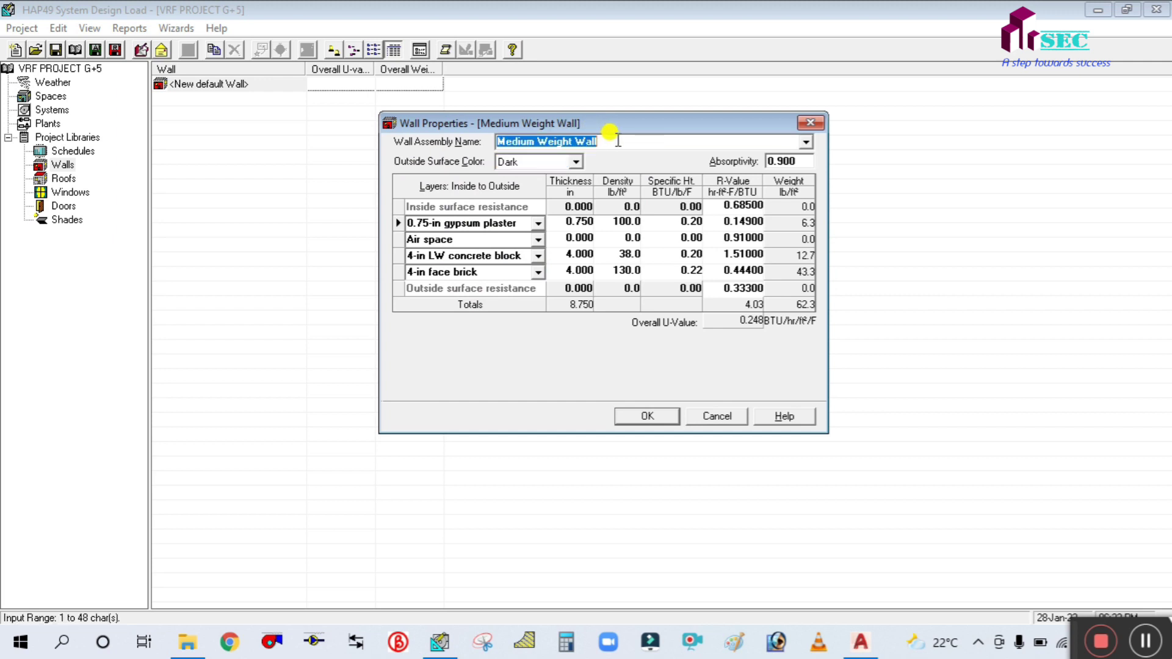
pyautogui.write('0')
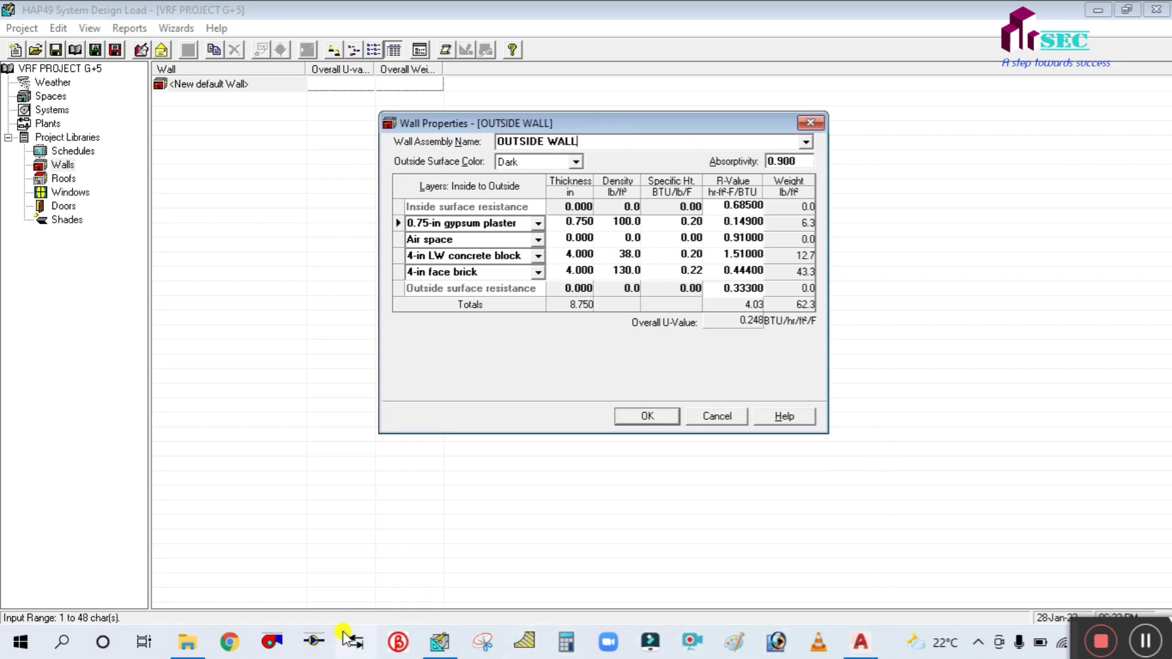
# Step: Open the U-Value sheet in Excel from the For VRF project folder and discard the recovered files
pyautogui.click(189, 644)
pyautogui.click(188, 642)
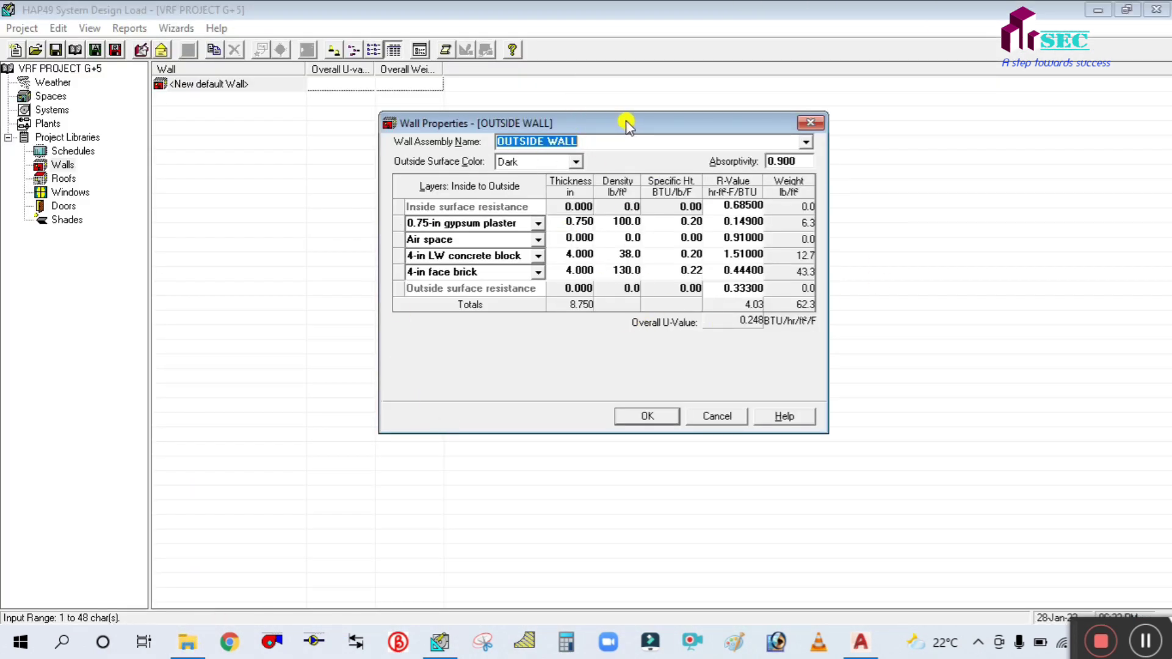
pyautogui.moveTo(627, 123); pyautogui.dragTo(620, 121)
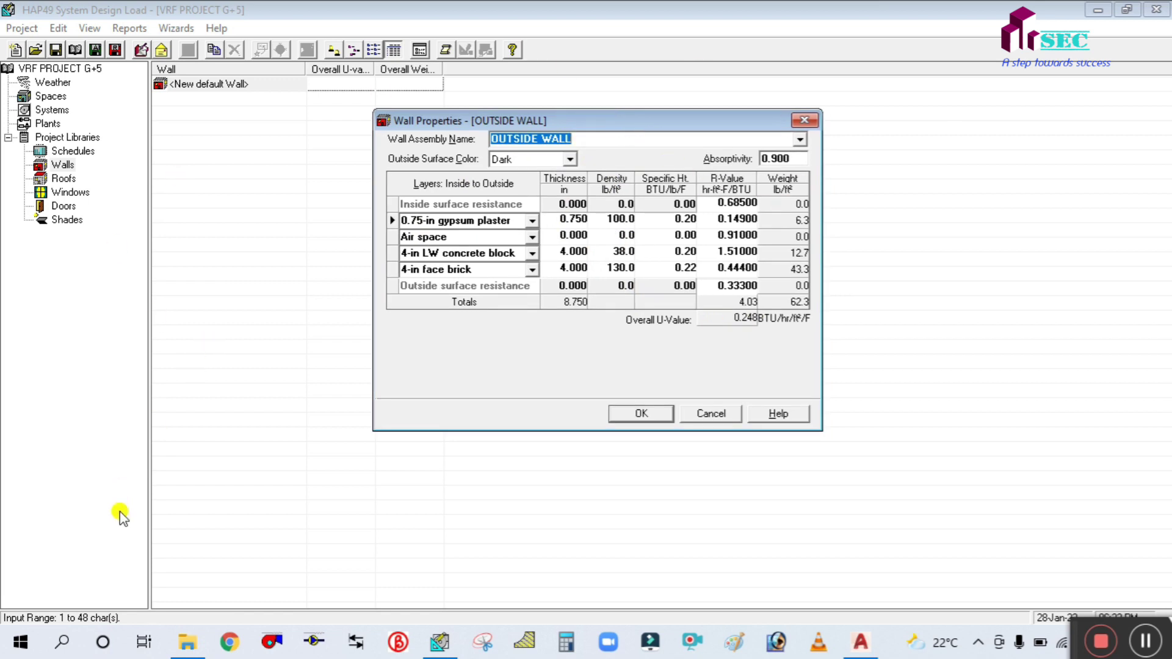
pyautogui.click(187, 640)
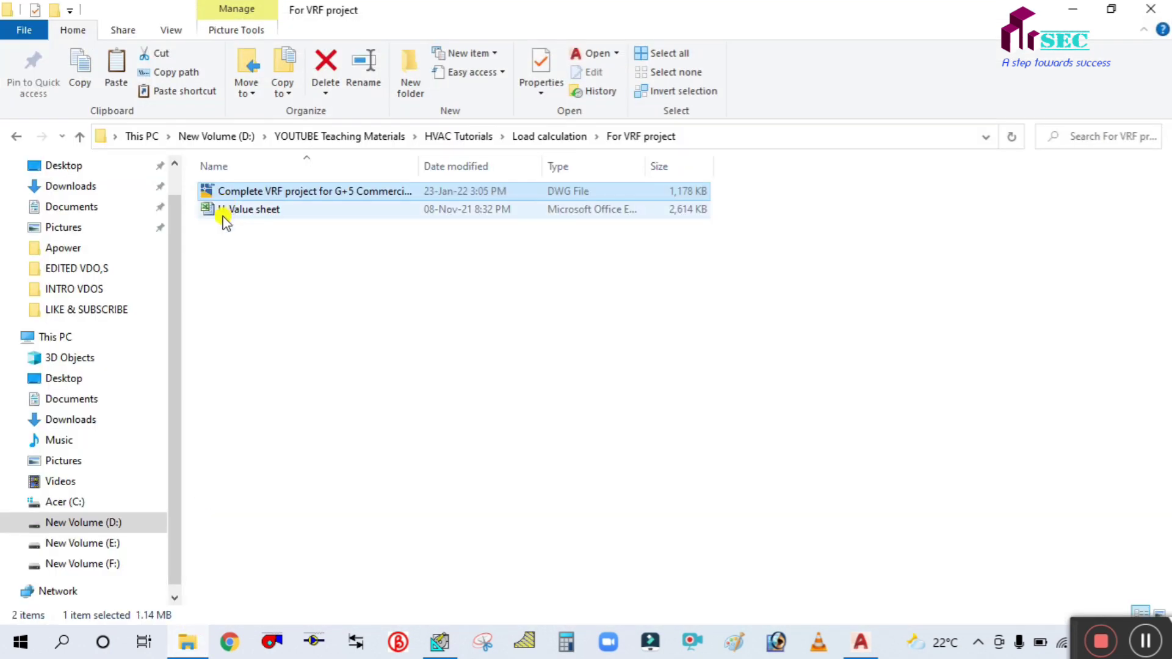
pyautogui.doubleClick(222, 211)
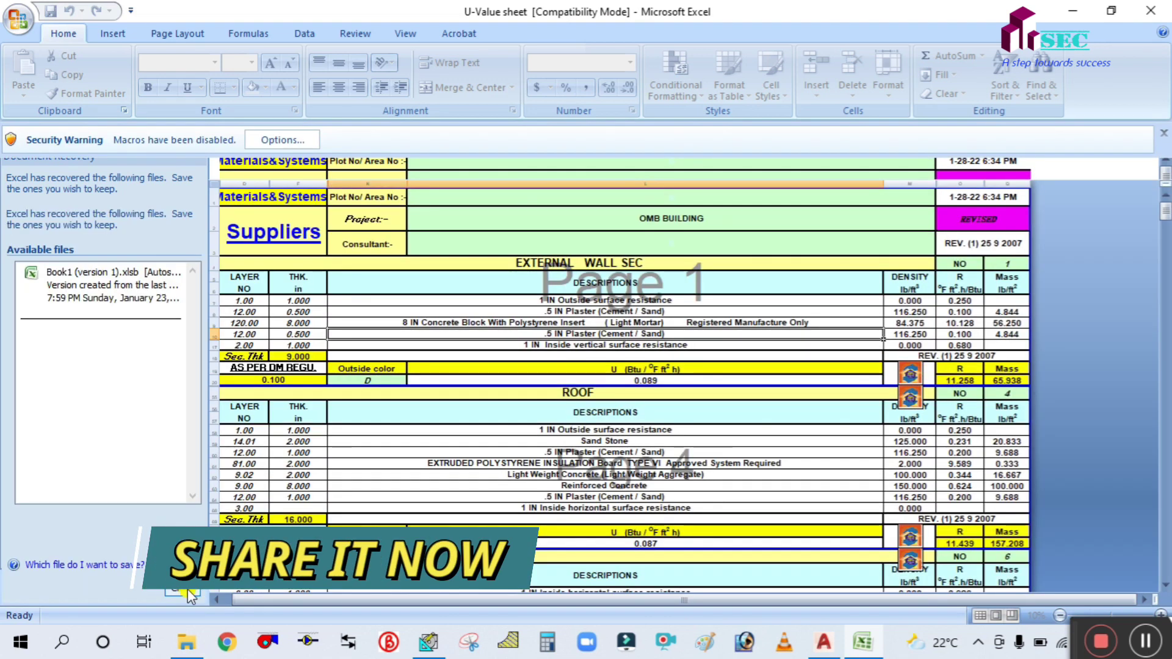
pyautogui.click(183, 590)
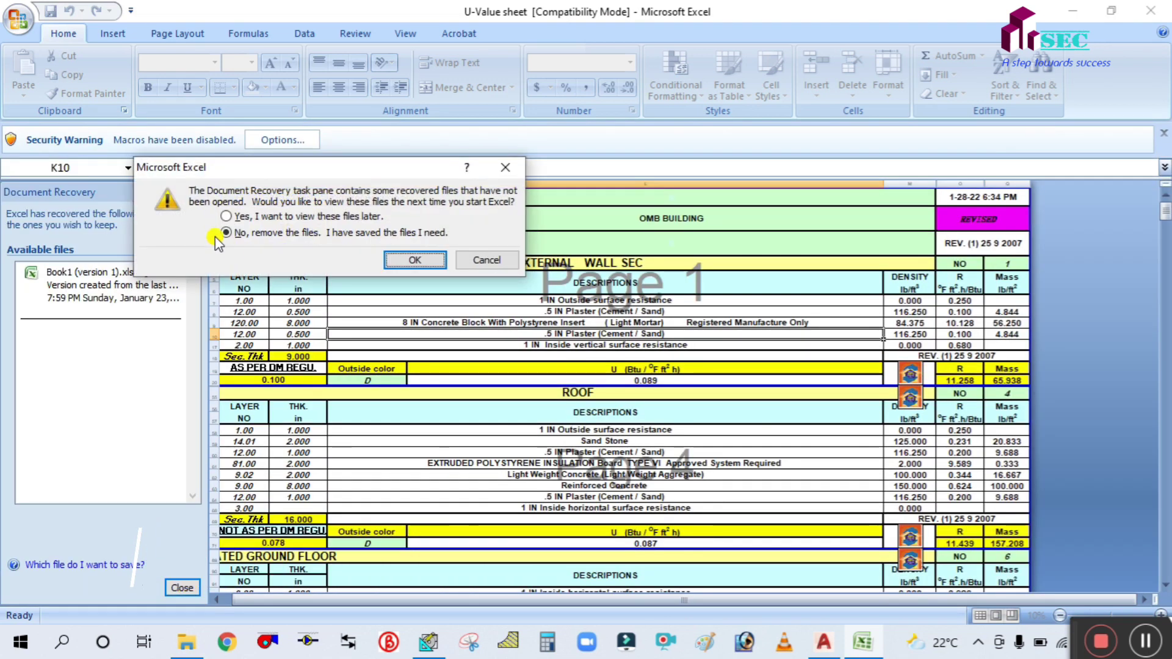
pyautogui.click(415, 260)
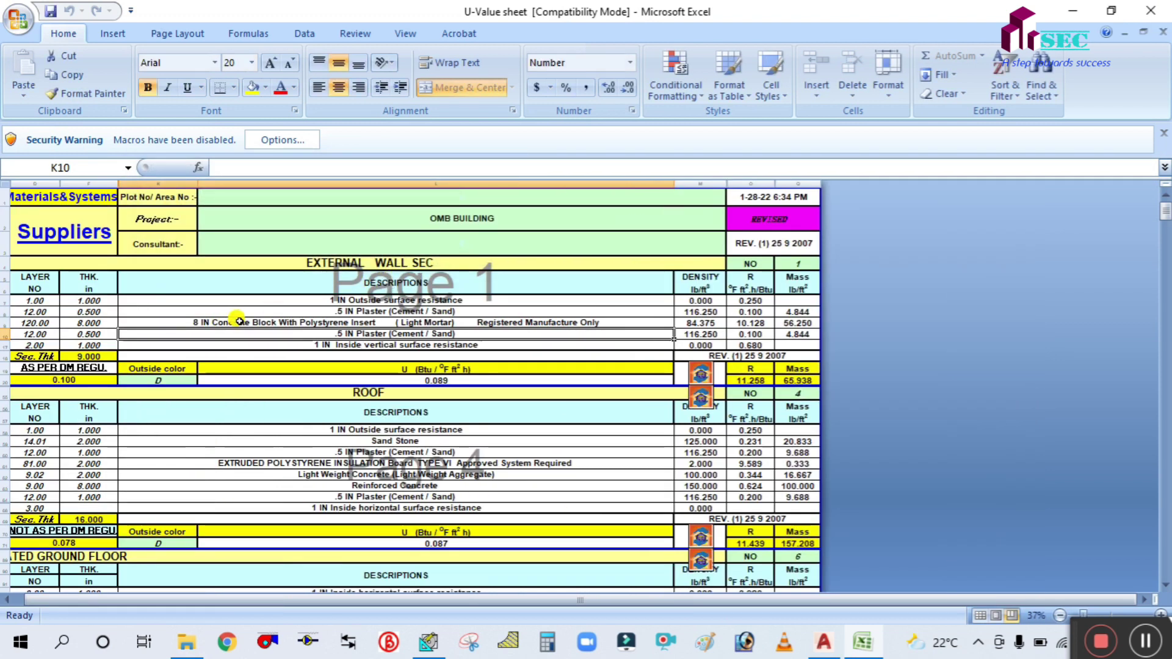
pyautogui.scroll(2, 239, 322)
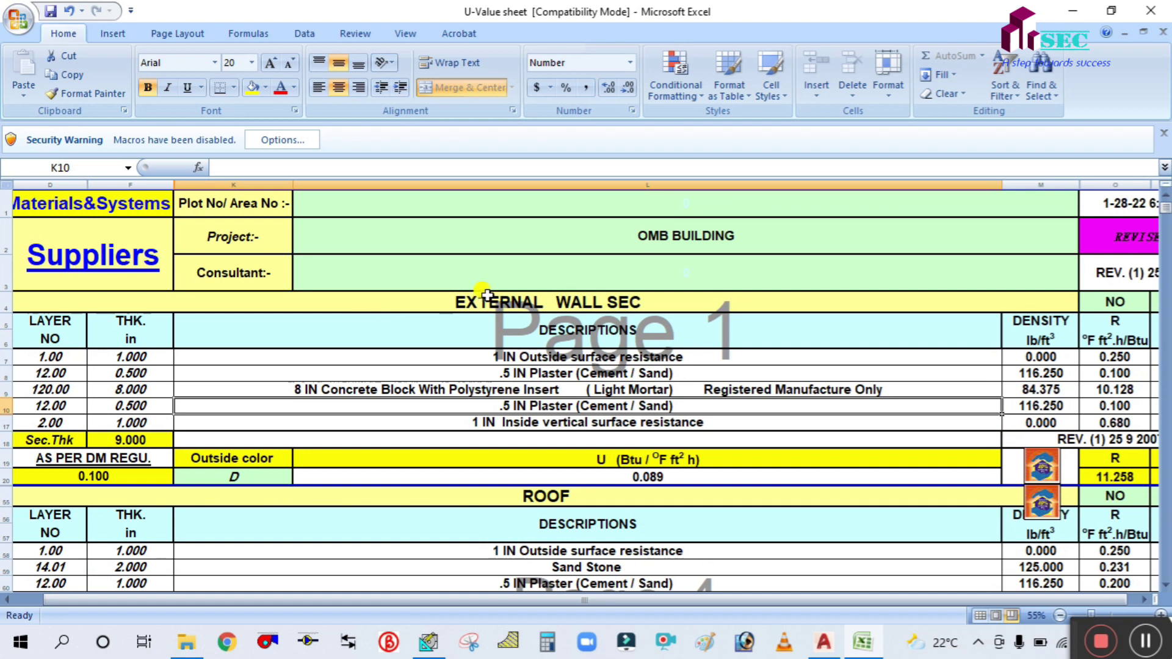
# Step: Compare the External Wall Sec layers in the U-Value sheet with the OUTSIDE WALL layers and surface resistances in HAP
pyautogui.click(647, 299)
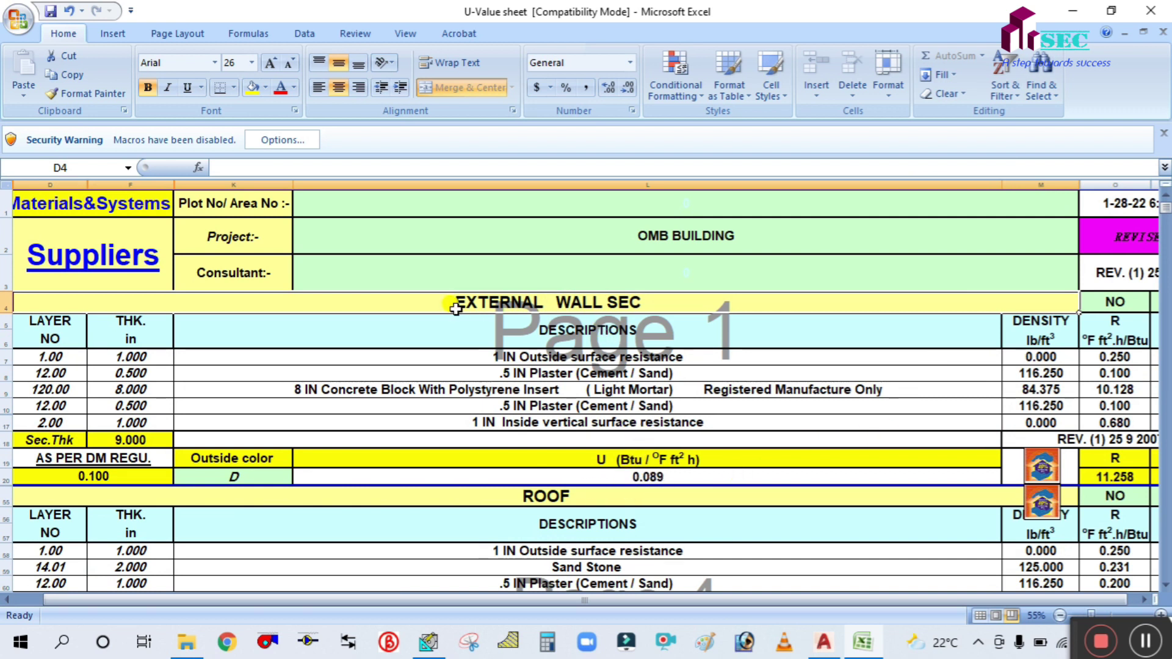
pyautogui.click(427, 642)
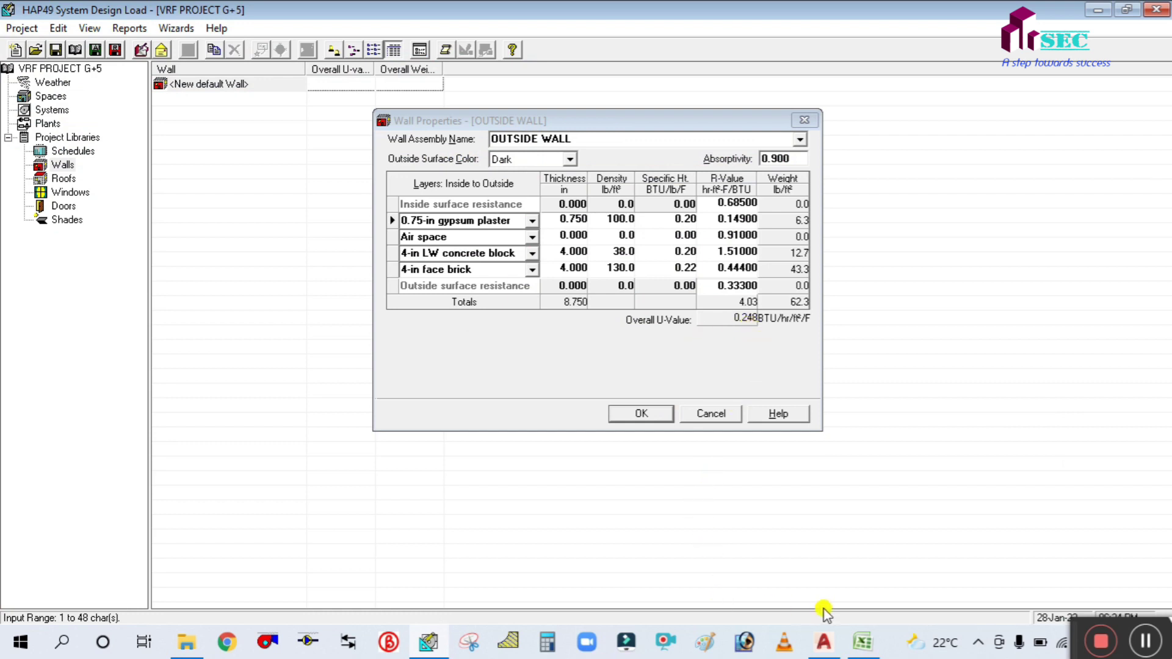
pyautogui.click(863, 643)
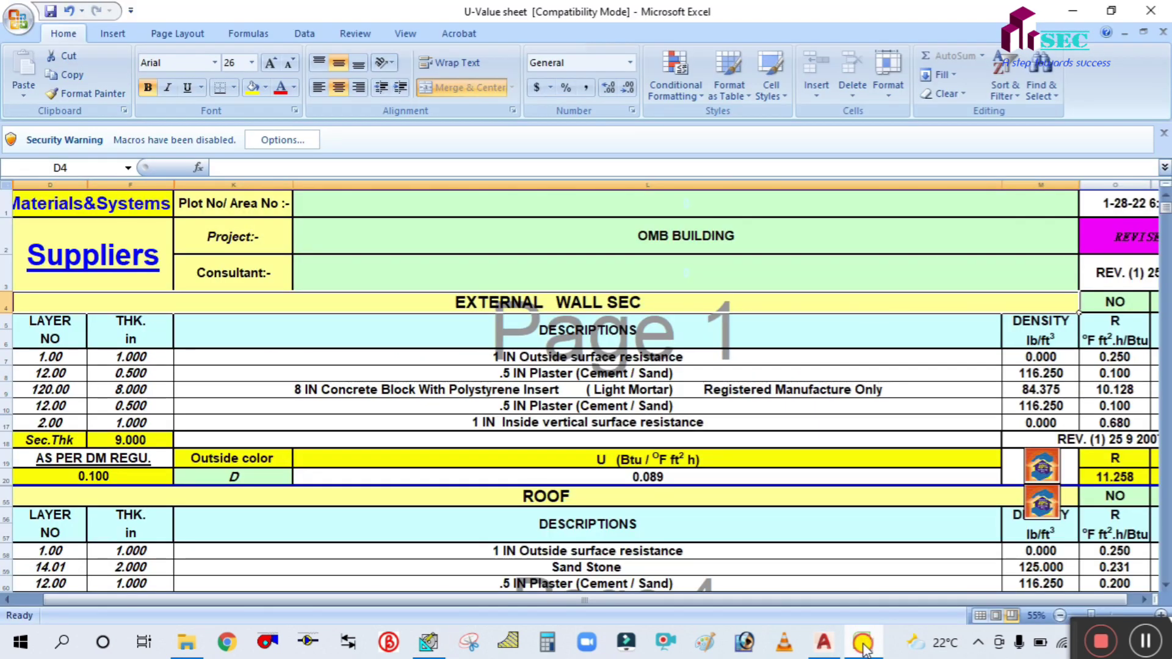
pyautogui.click(862, 645)
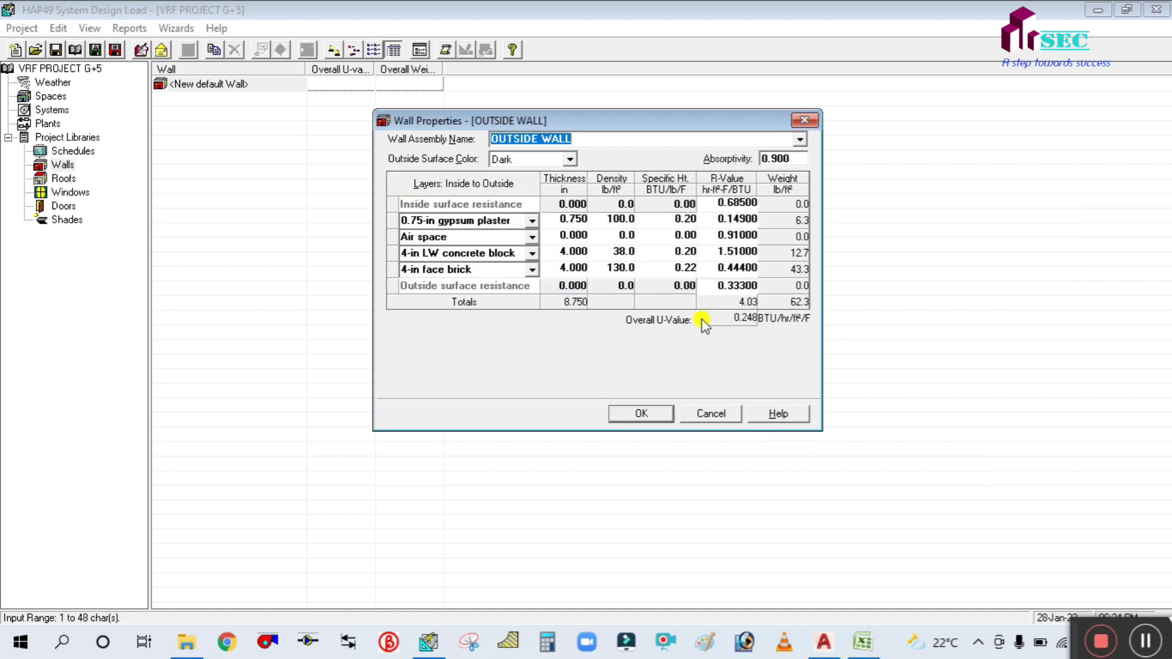
pyautogui.click(863, 643)
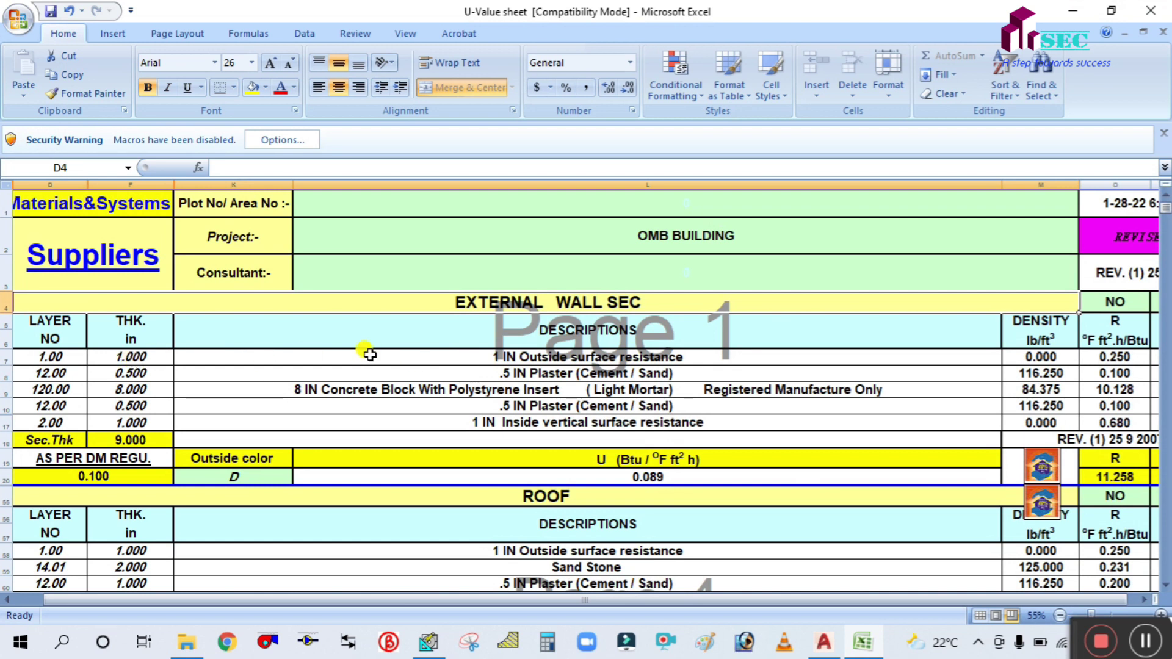
pyautogui.click(694, 356)
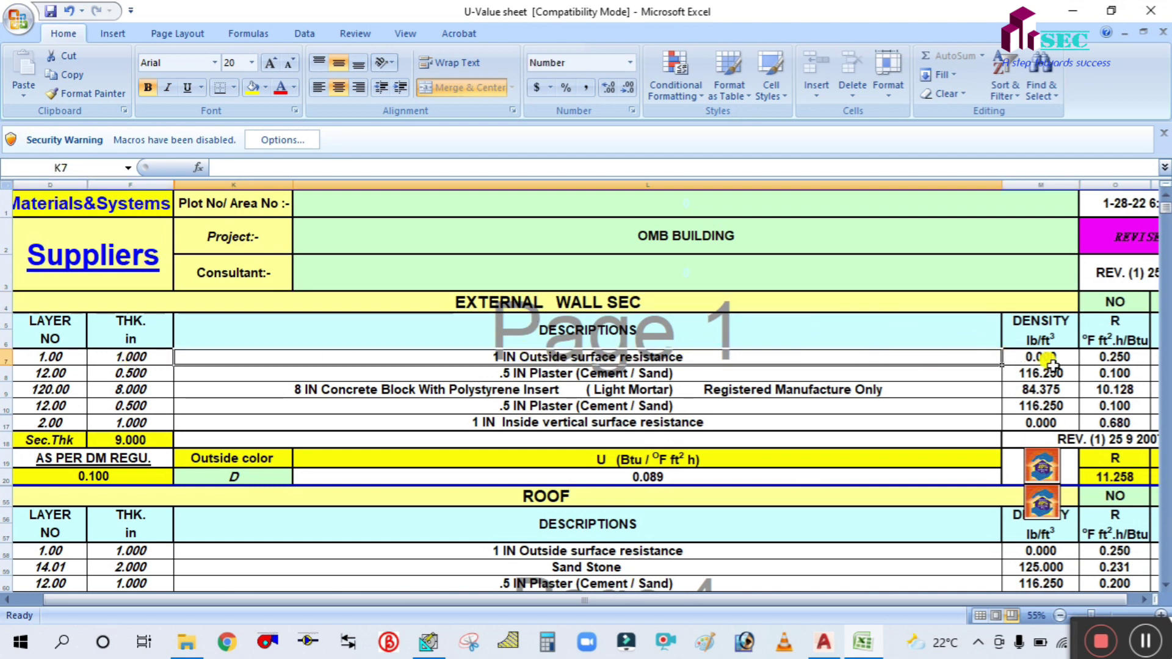
pyautogui.click(428, 640)
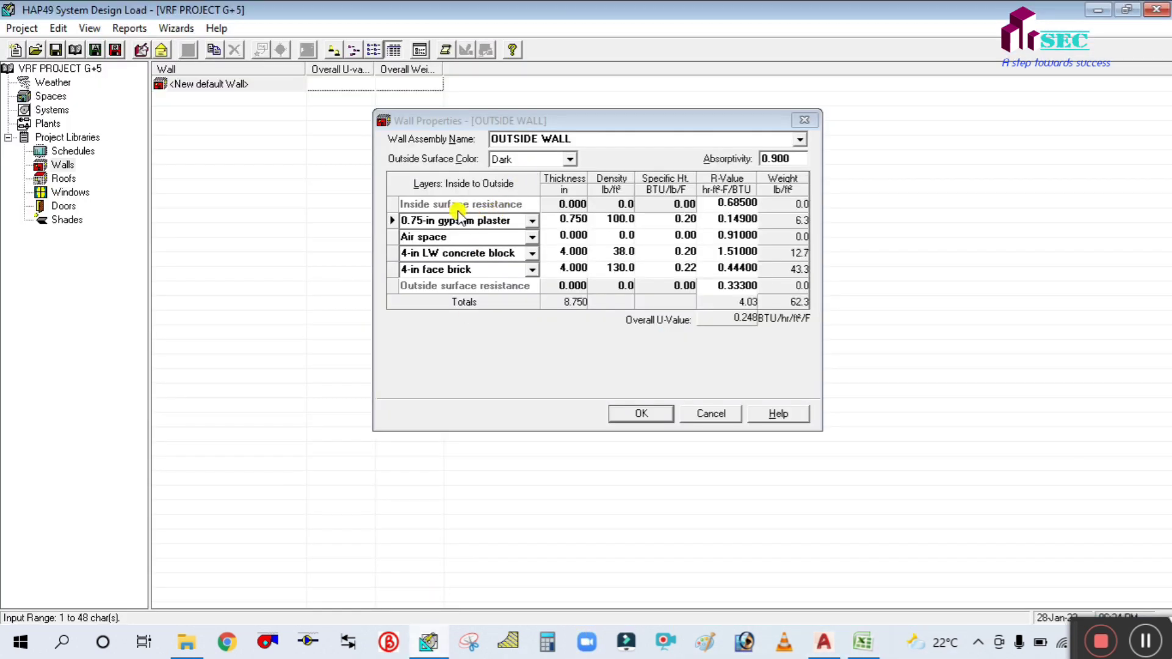
pyautogui.click(861, 642)
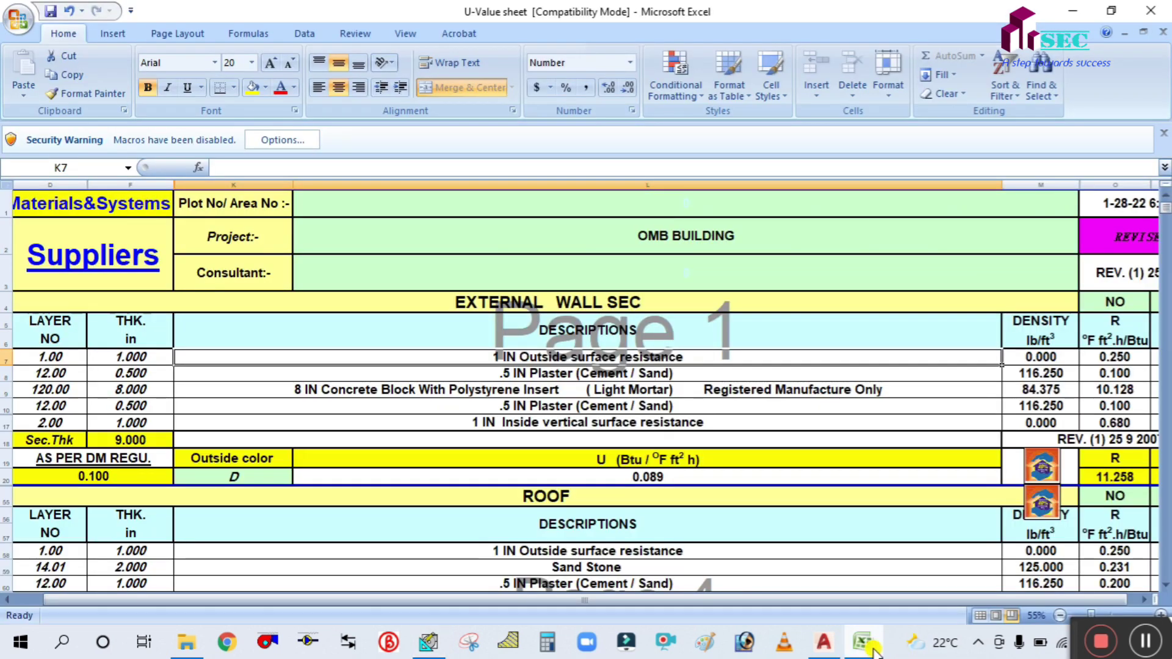
pyautogui.click(863, 642)
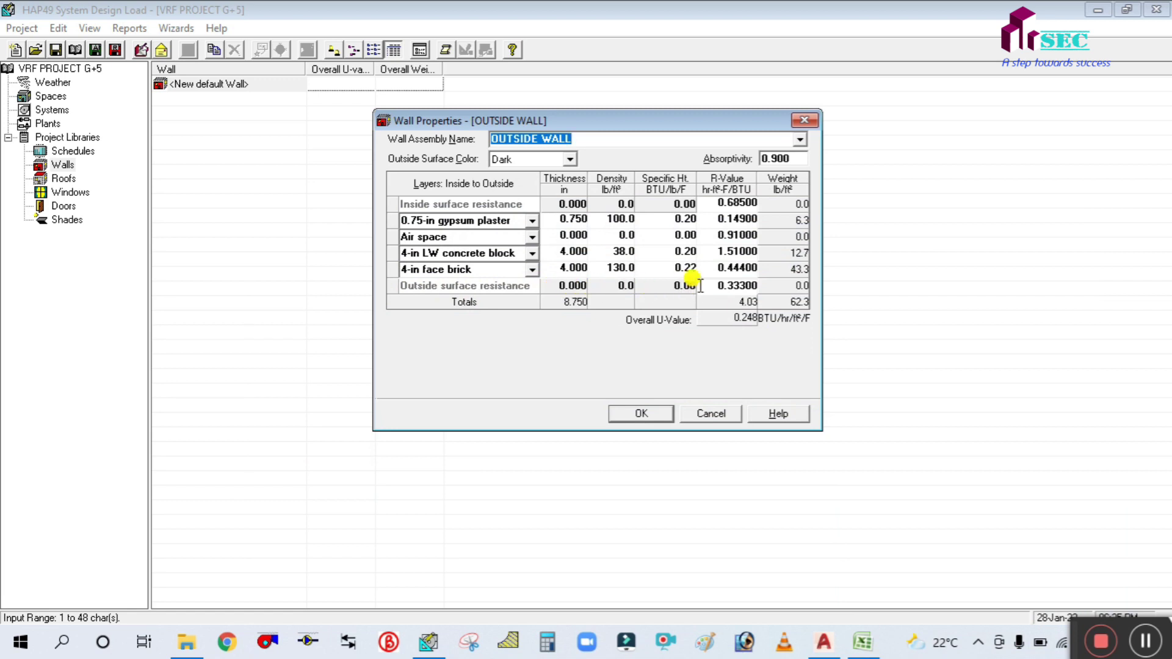
pyautogui.click(868, 644)
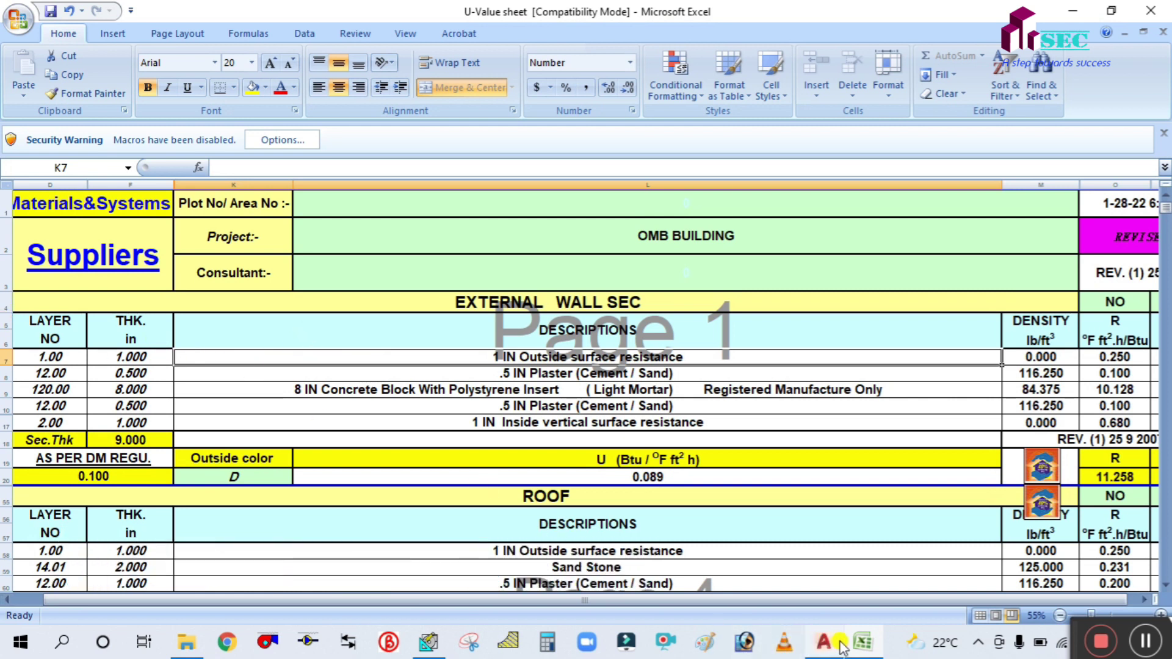
pyautogui.click(863, 642)
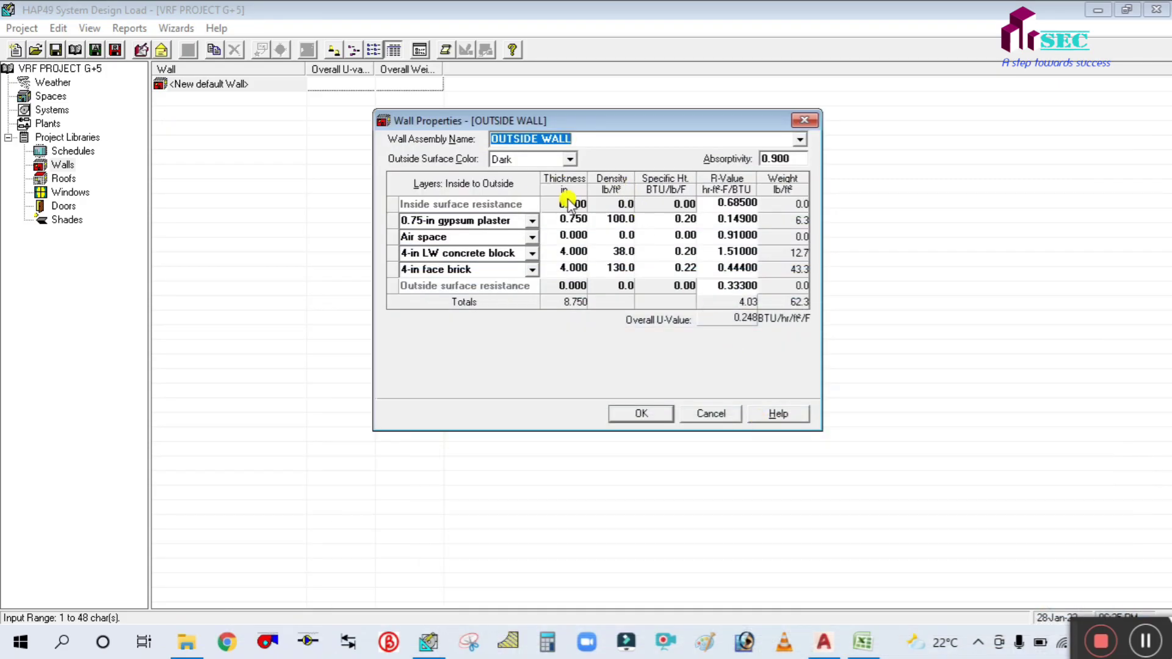
pyautogui.click(557, 290)
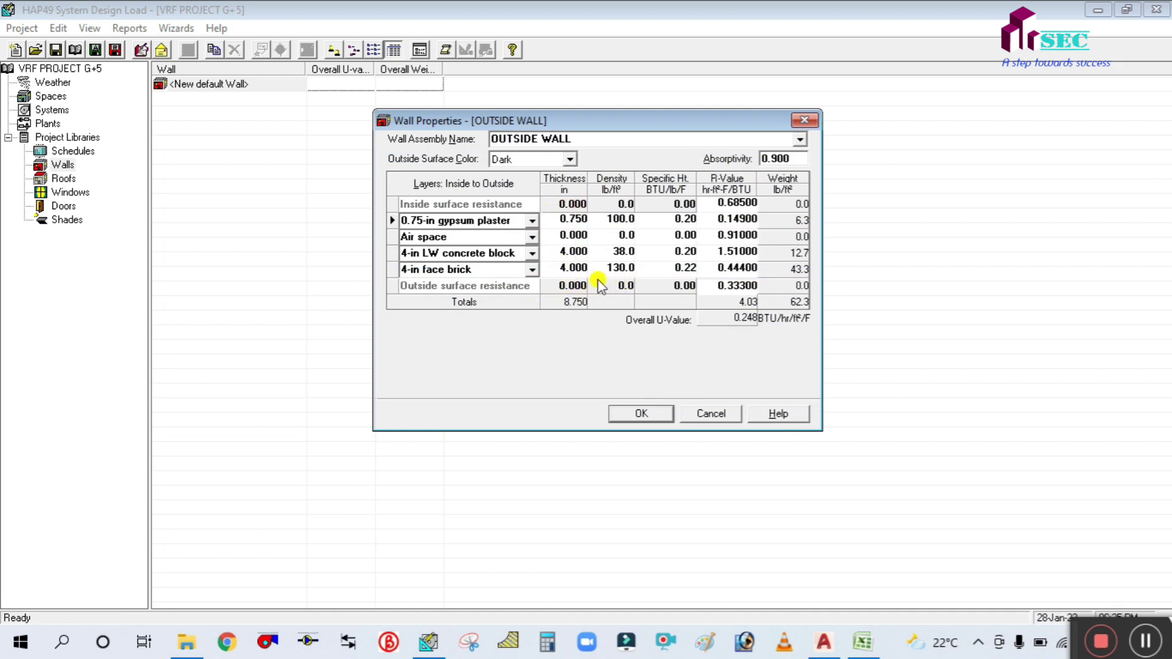
pyautogui.click(427, 219)
# Step: Look up the first plaster layer in the U-Value sheet and set the gypsum plaster layer's thickness to 0.5 in in HAP
pyautogui.click(862, 641)
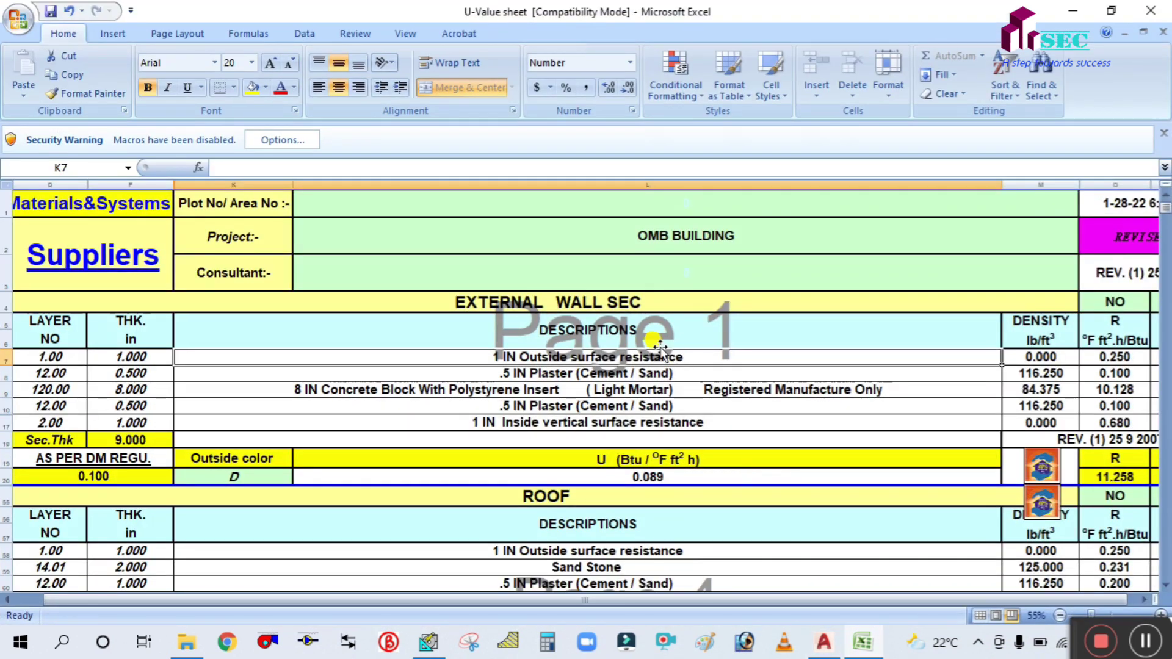
pyautogui.click(513, 376)
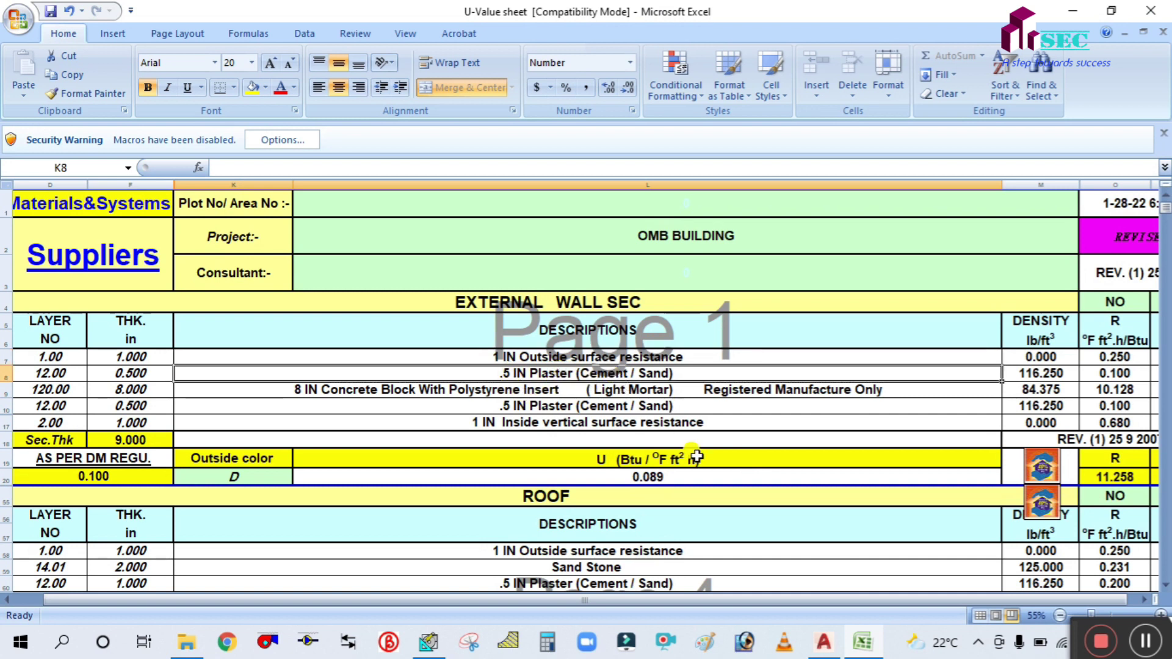
pyautogui.click(851, 646)
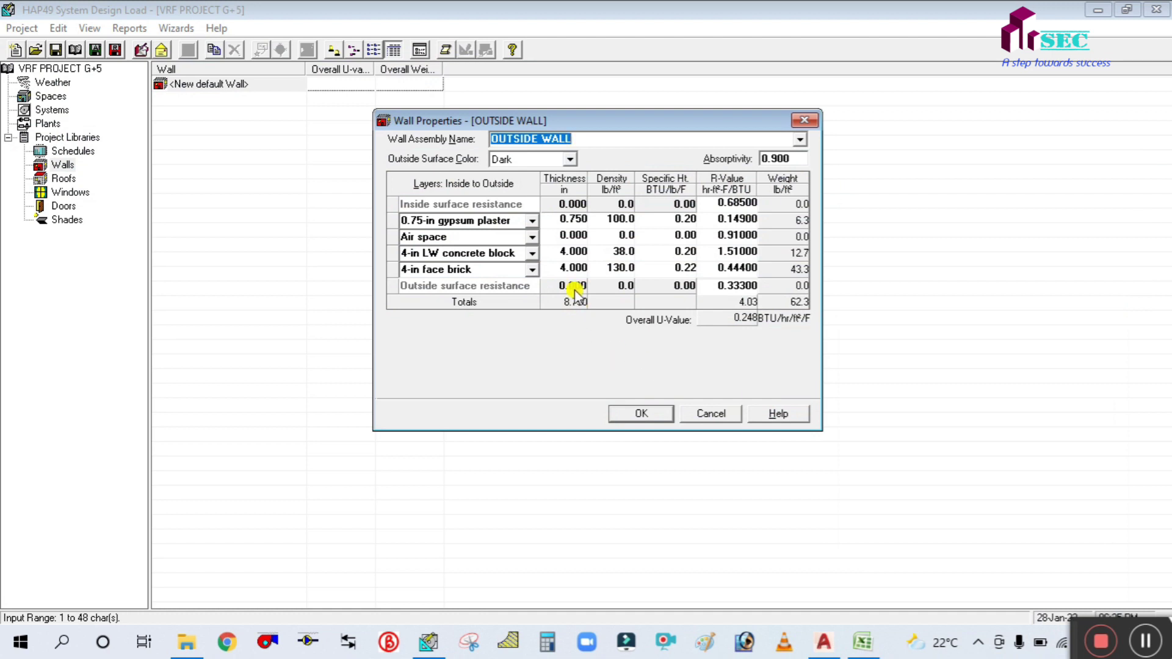
pyautogui.click(555, 221)
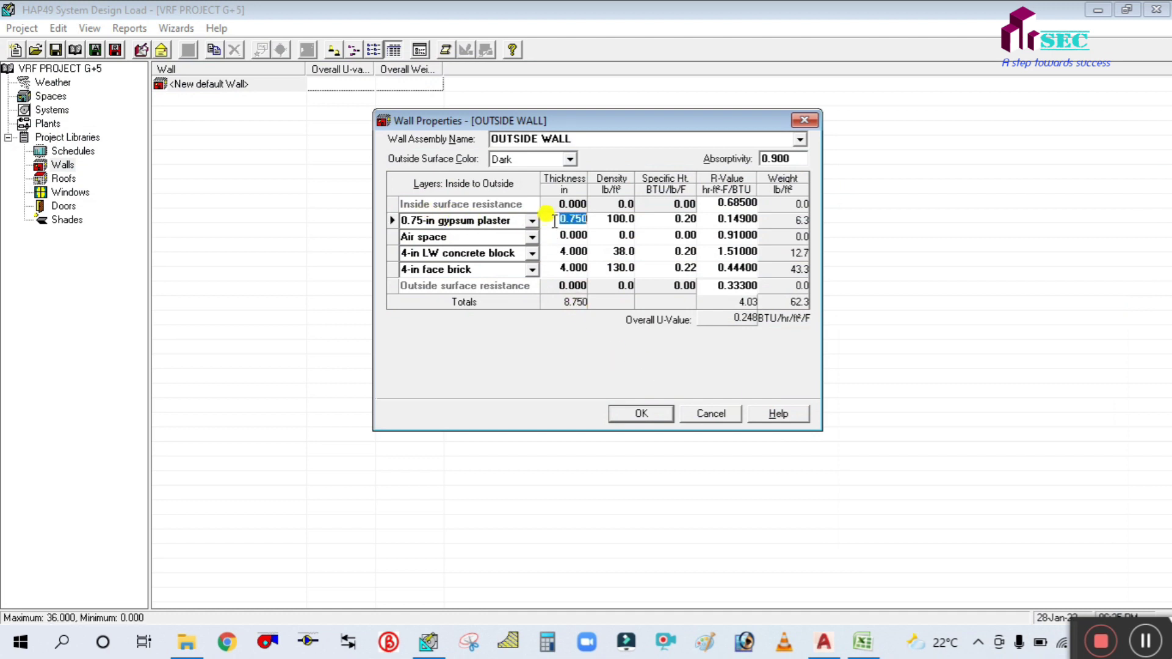
pyautogui.write('0')
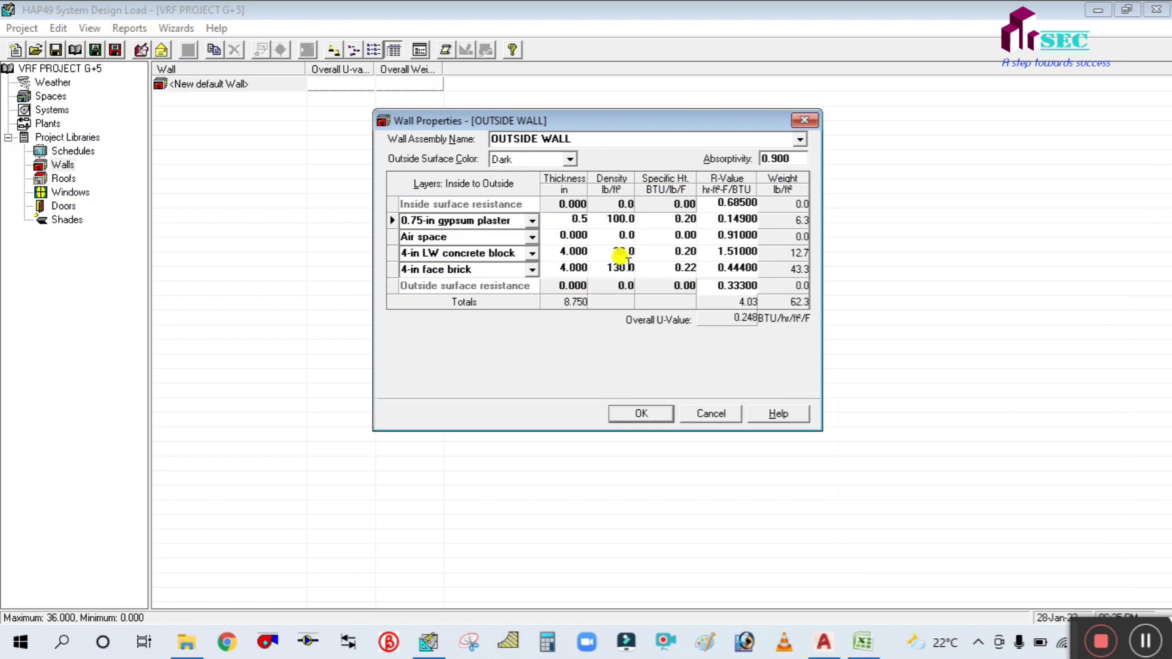
# Step: Set the gypsum plaster layer's density to 116.250 lb/ft³, as listed for the plaster in the U-Value sheet
pyautogui.click(620, 218)
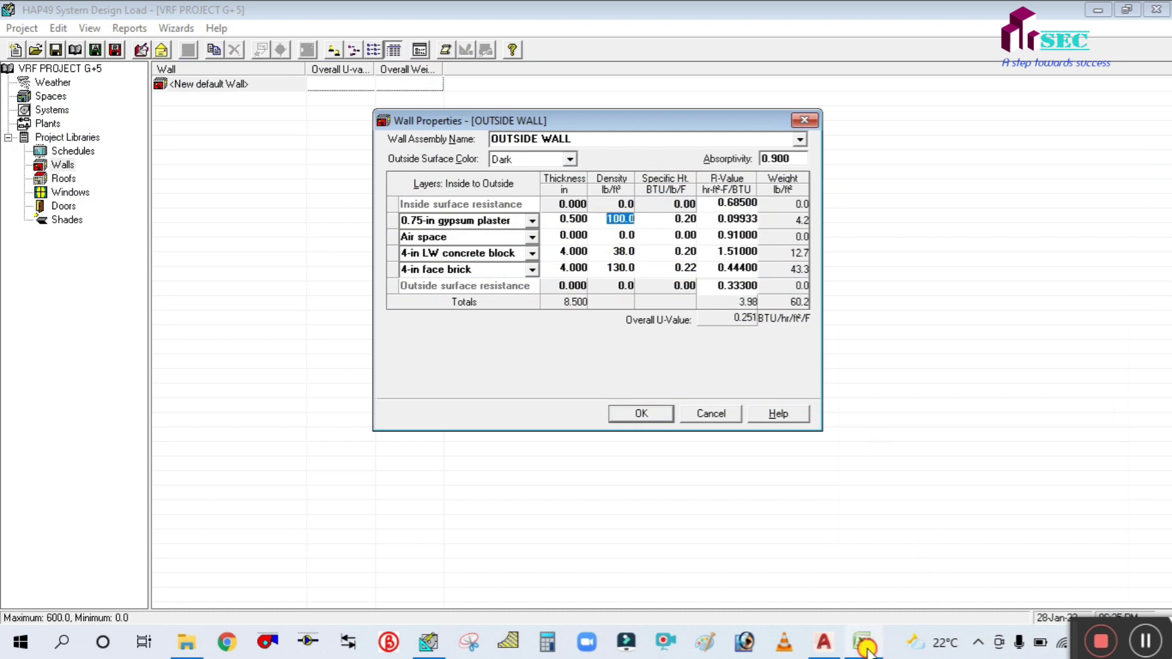
pyautogui.click(866, 646)
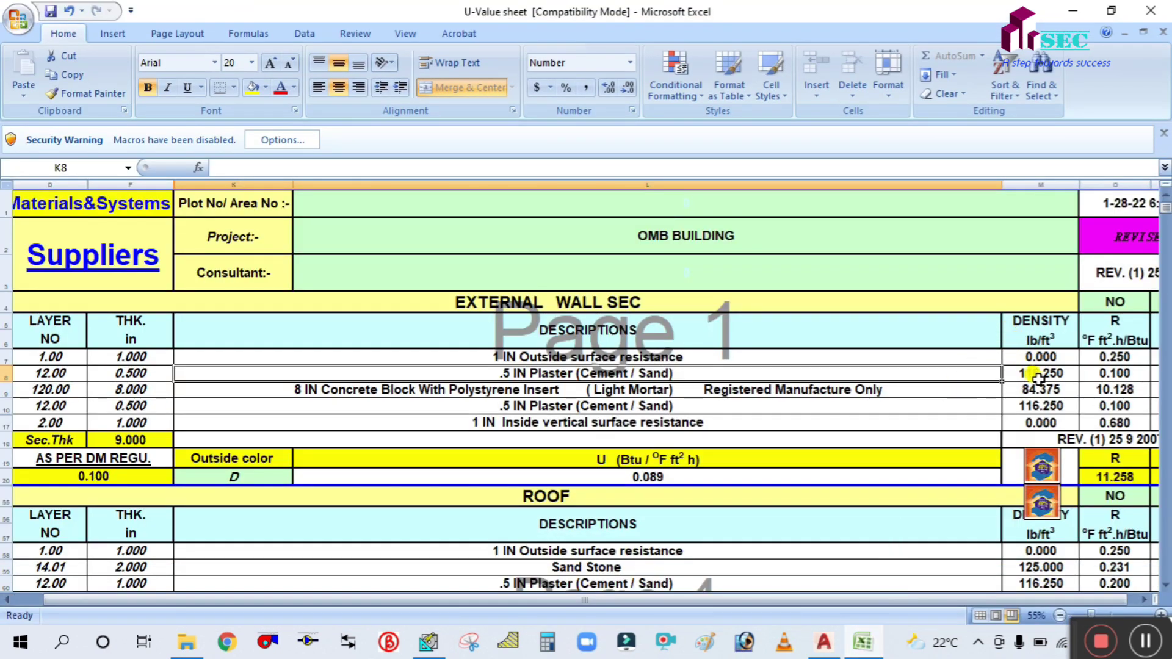
pyautogui.click(865, 646)
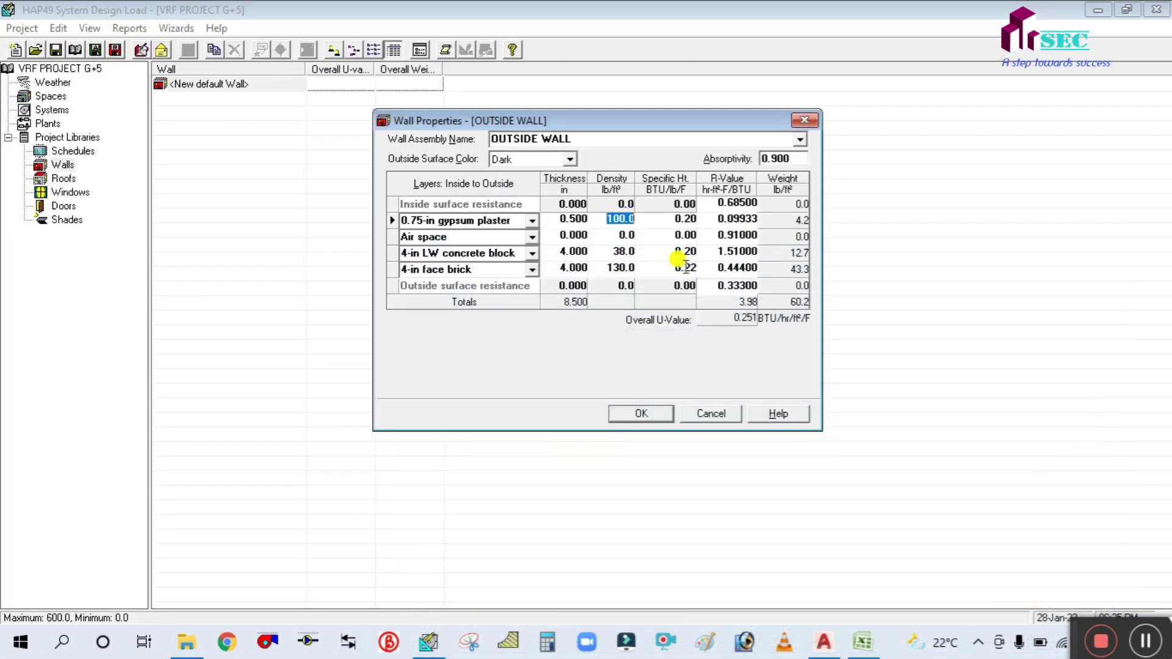
pyautogui.write('116.250')
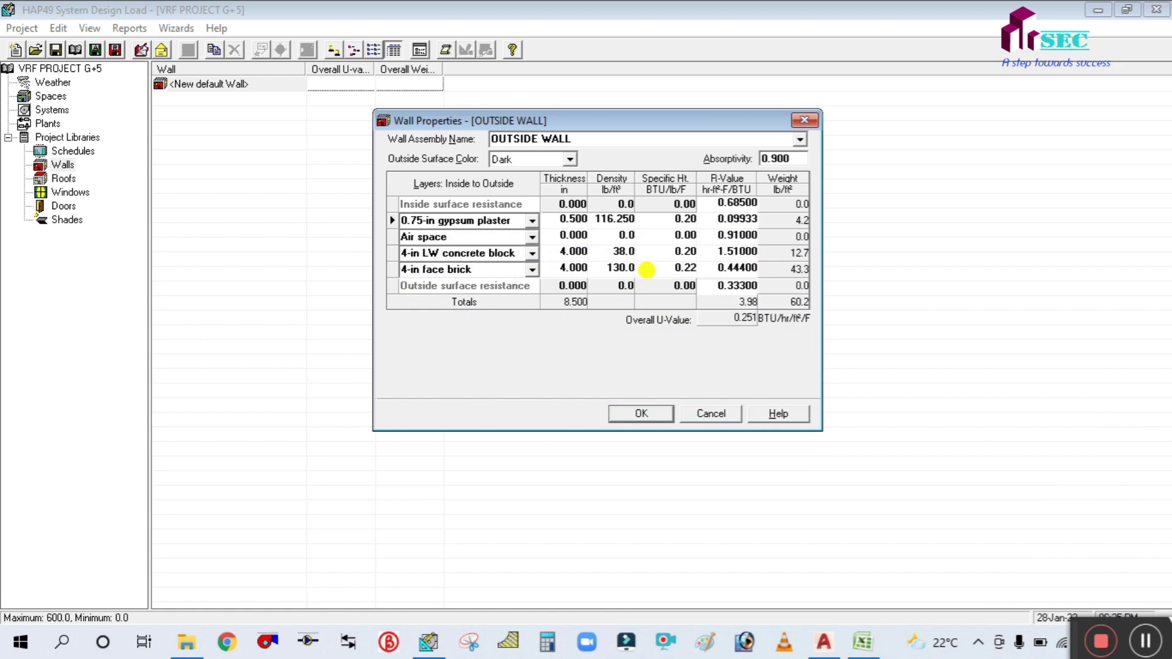
pyautogui.click(653, 220)
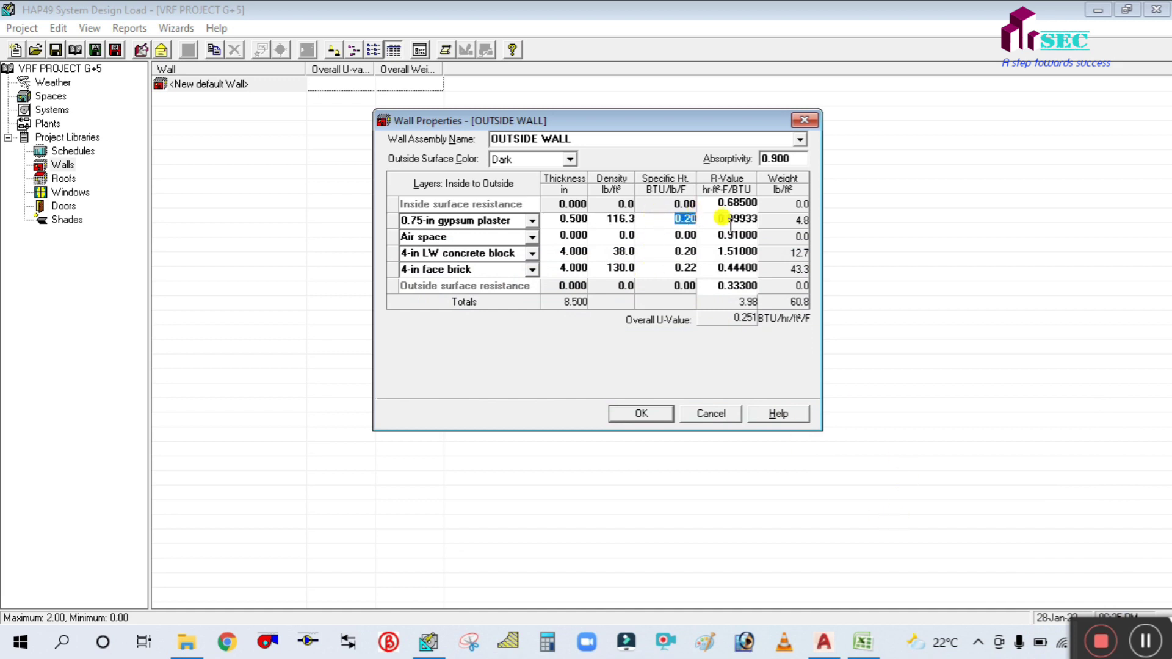
# Step: Look up the first plaster layer's R value in the U-Value sheet and set the gypsum plaster layer's R-value to 0.1 in HAP
pyautogui.click(862, 641)
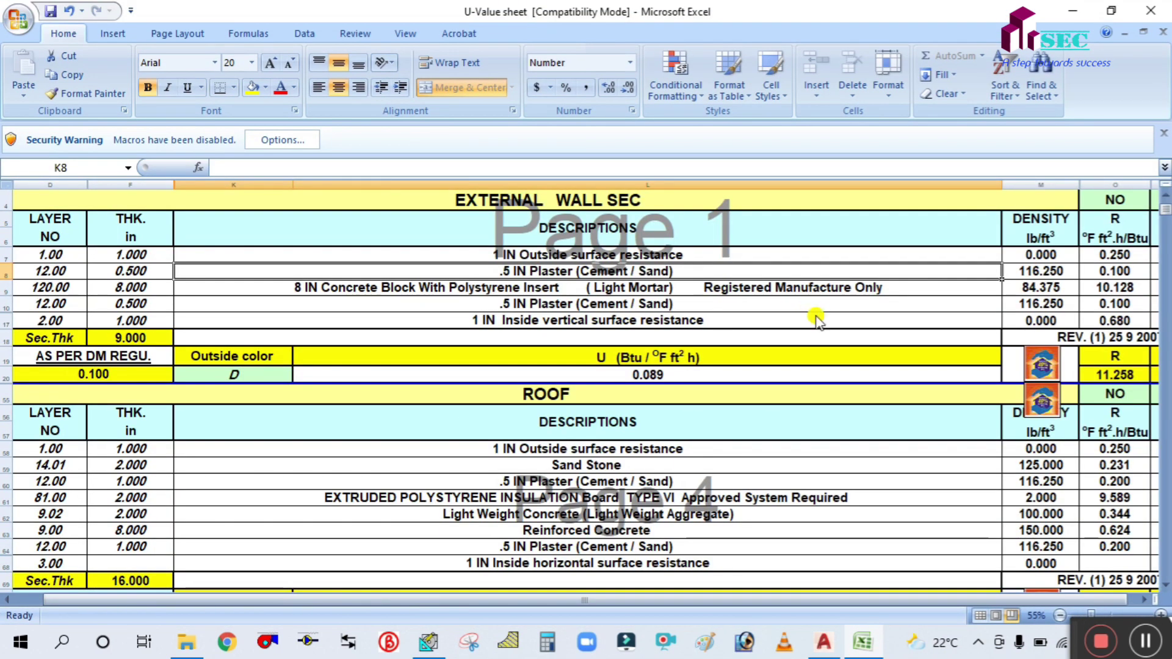
pyautogui.scroll(-1, 816, 320)
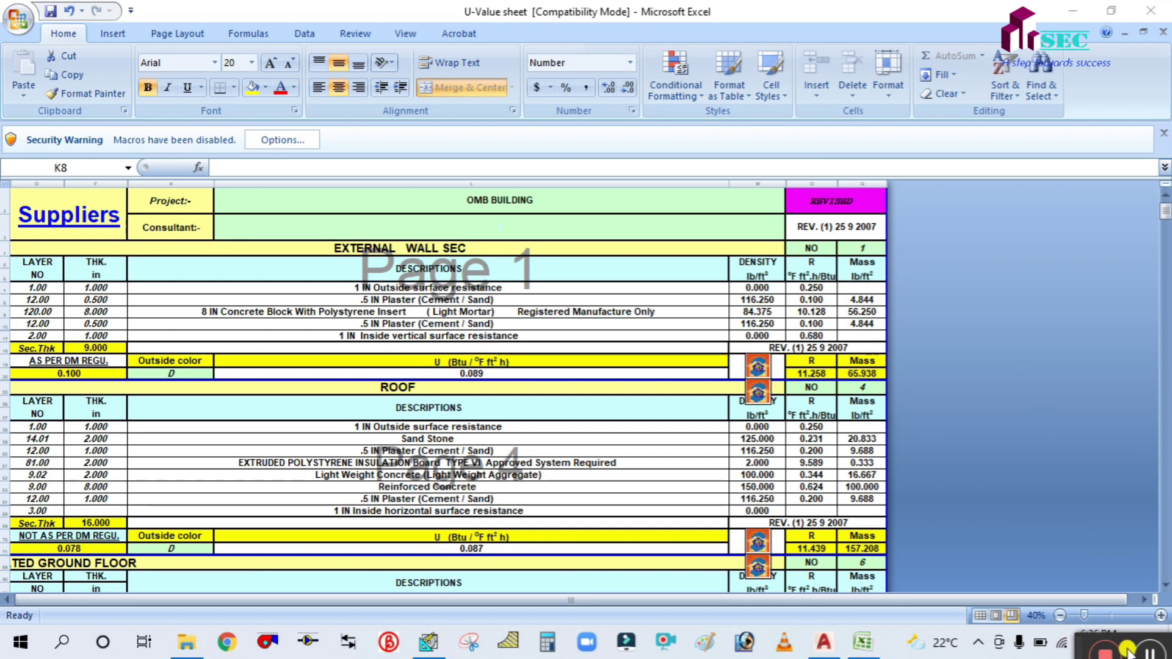
pyautogui.click(1157, 615)
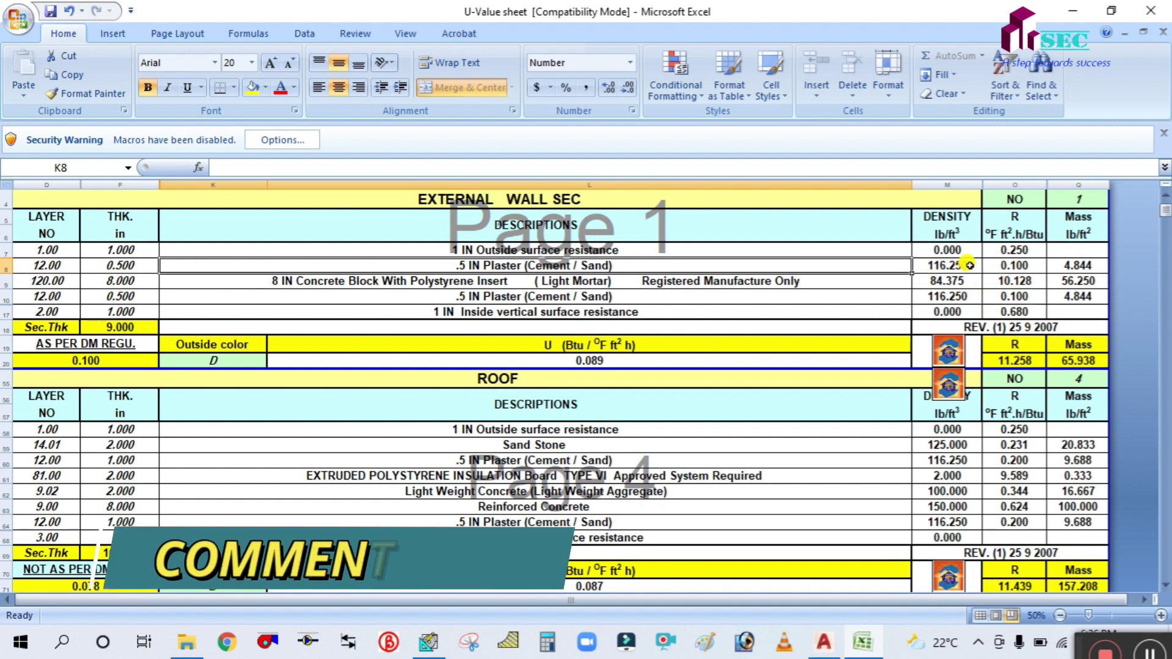
pyautogui.click(1007, 264)
pyautogui.hotkey('alt', 'Tab')
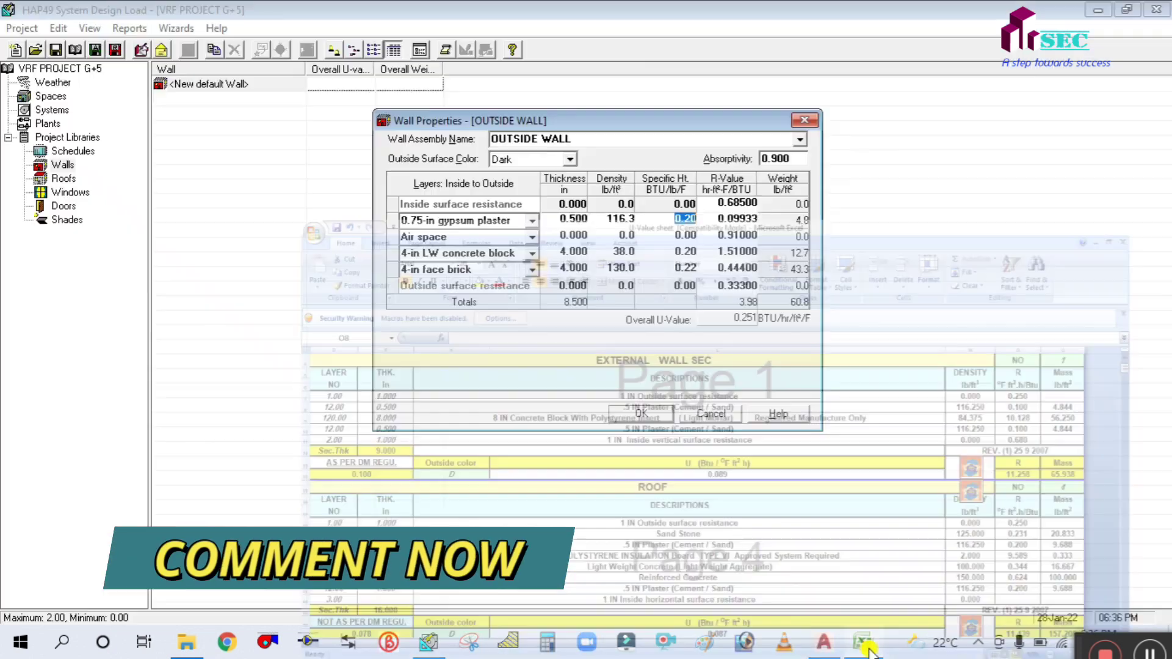
pyautogui.click(665, 218)
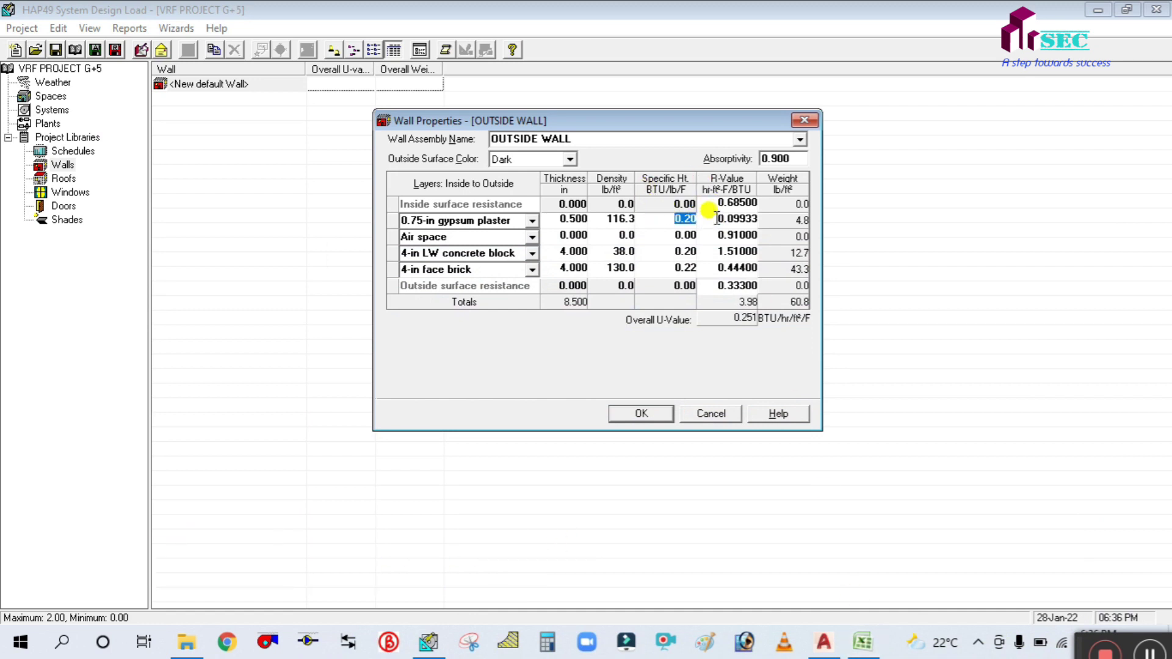
pyautogui.click(867, 644)
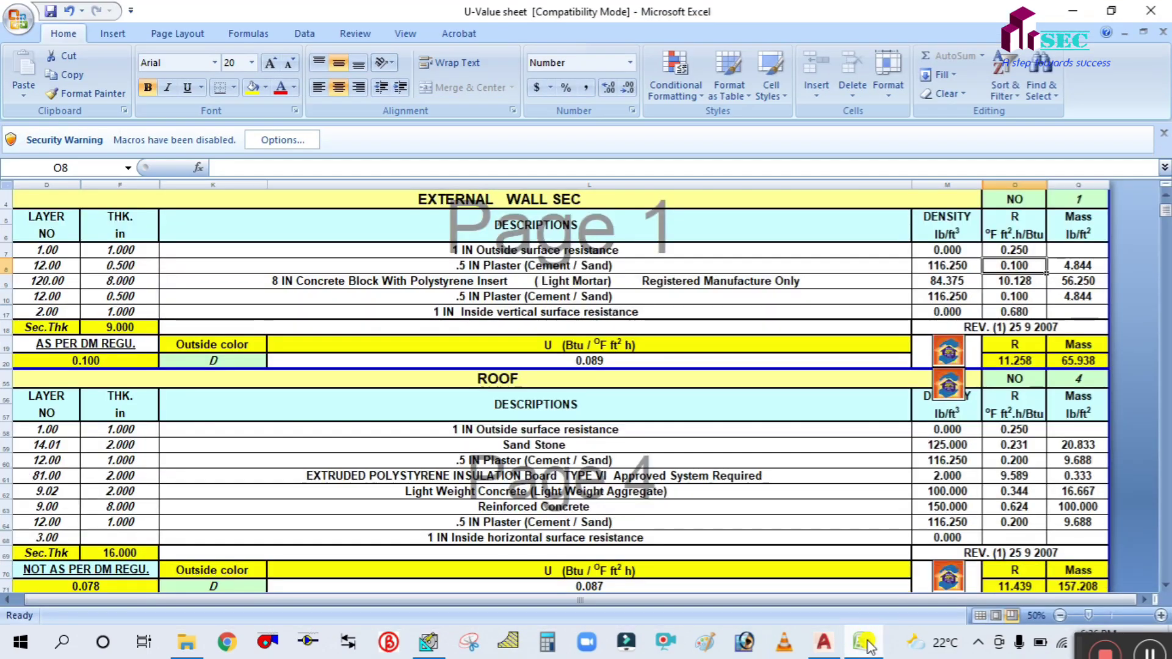
pyautogui.hotkey('alt', 'Tab')
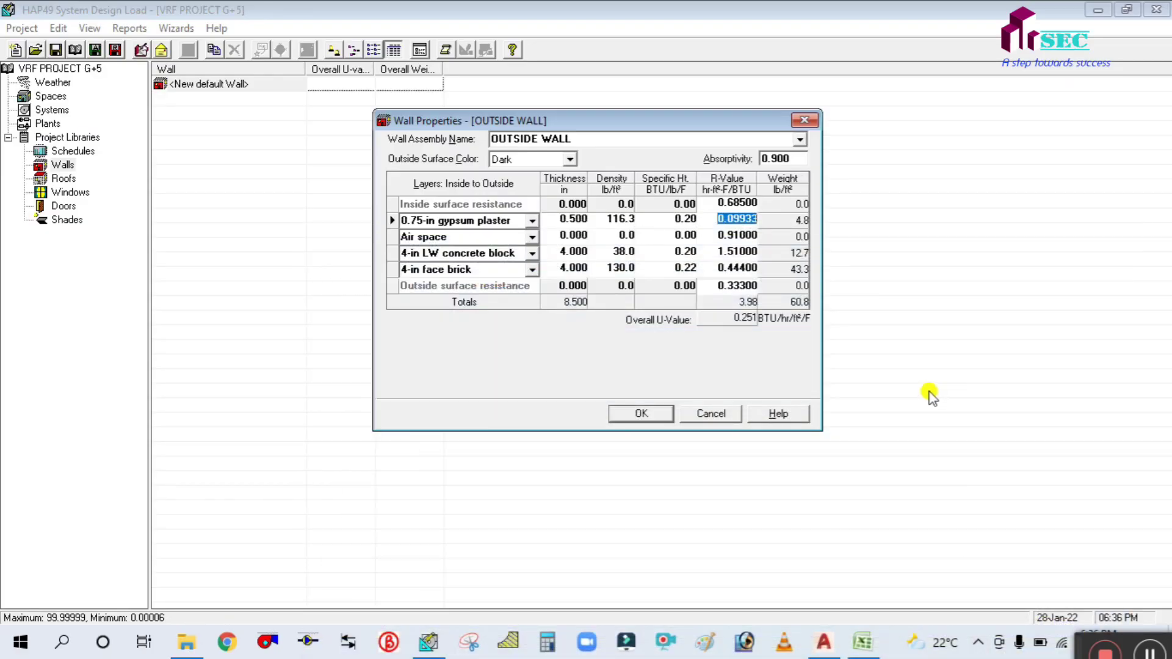
pyautogui.write('0.1')
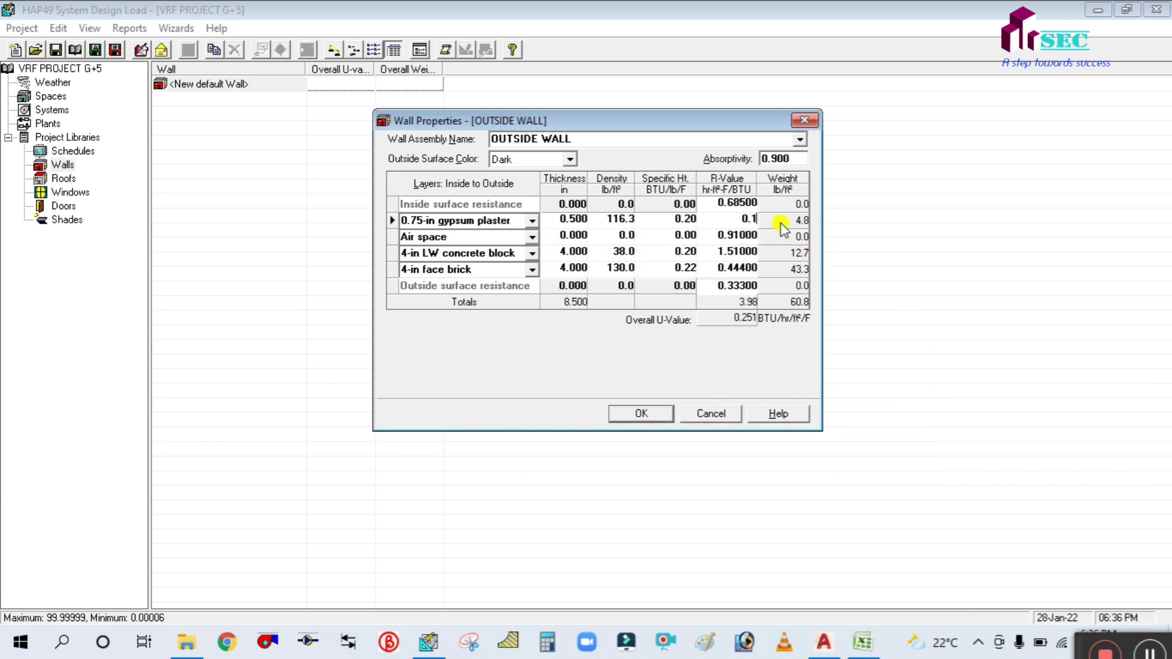
# Step: Check the next External Wall Sec layer in the U-Value sheet and rename the air space layer in HAP as 8 INCH CONCRRETE BLOCK
pyautogui.click(863, 641)
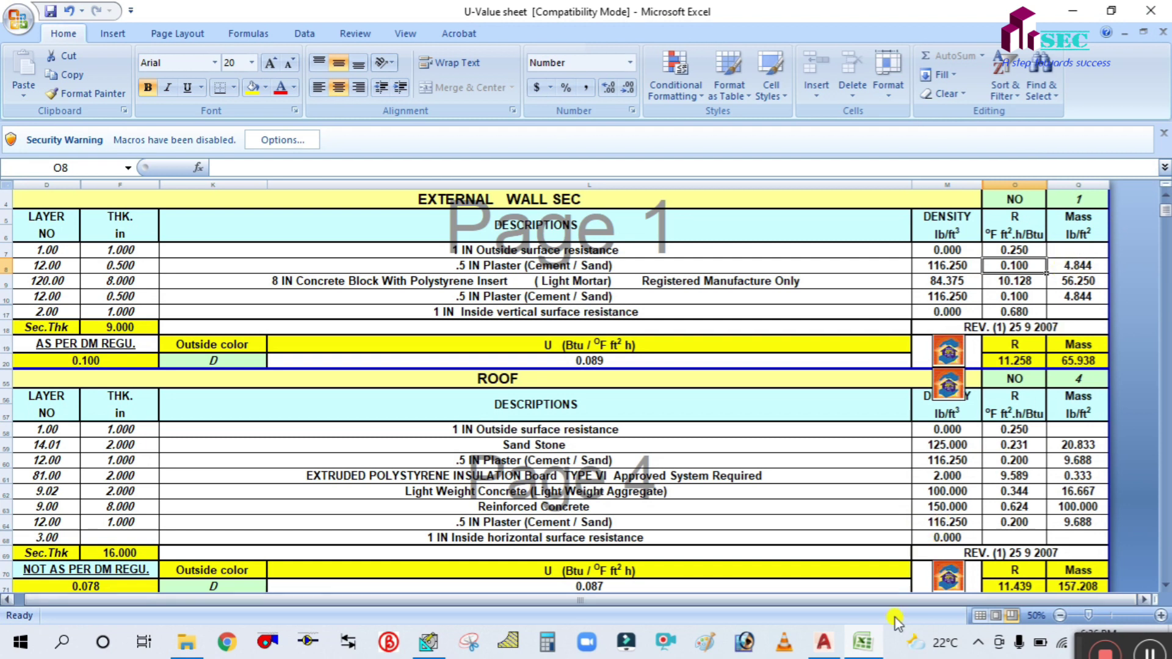
pyautogui.click(518, 276)
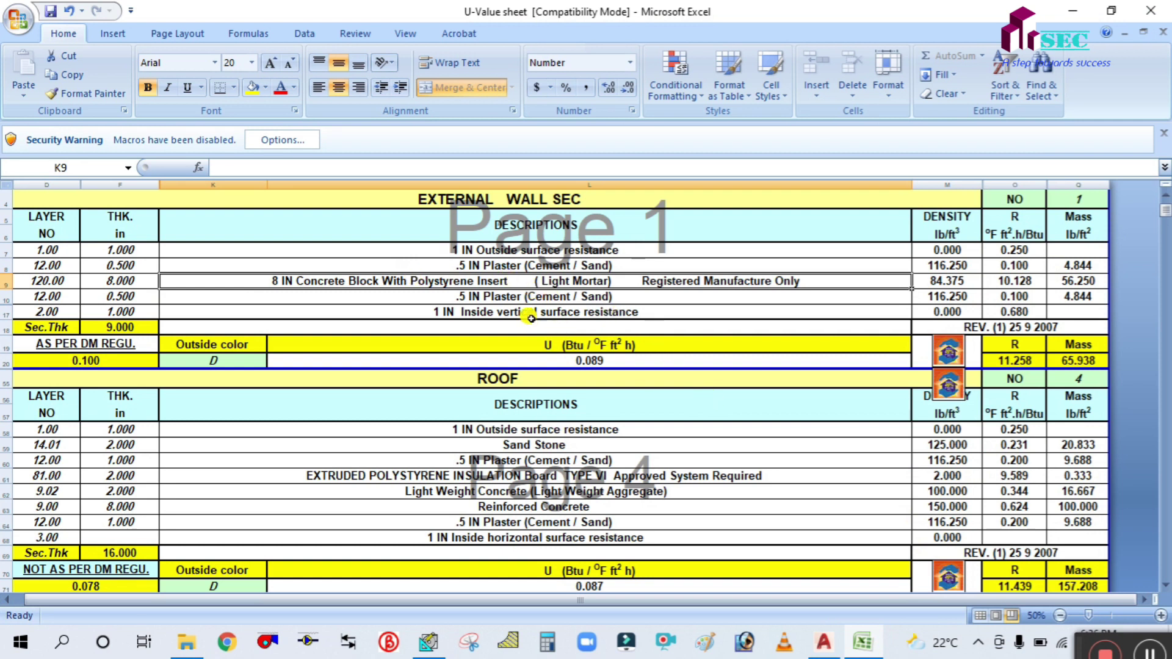
pyautogui.click(860, 641)
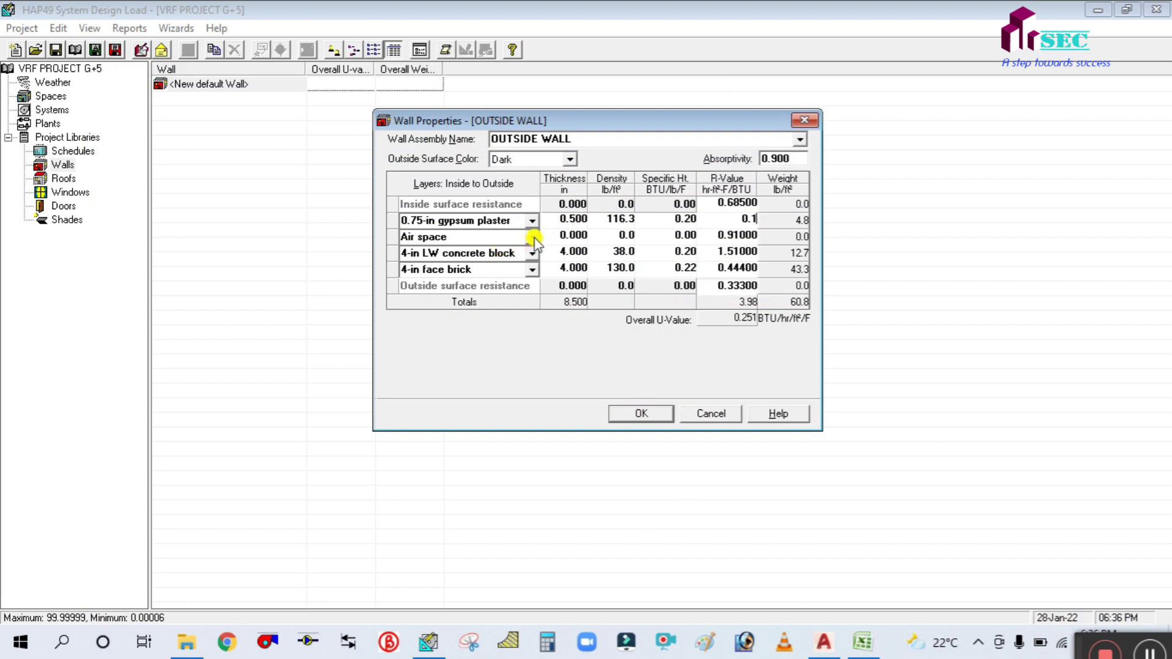
pyautogui.click(500, 237)
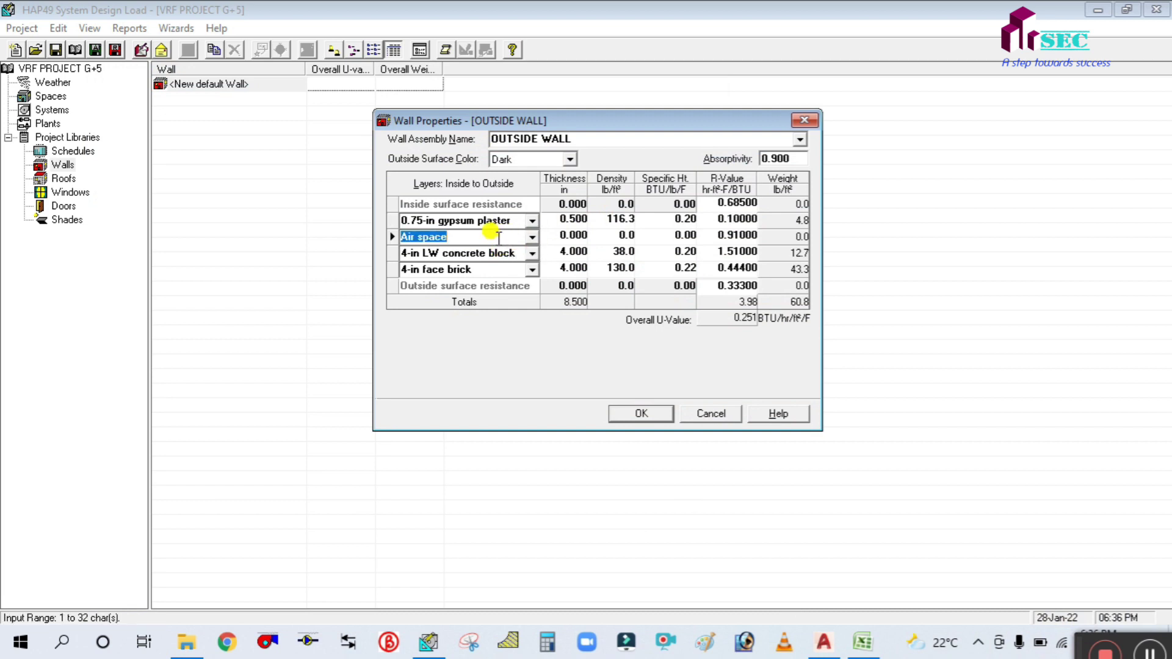
pyautogui.click(863, 642)
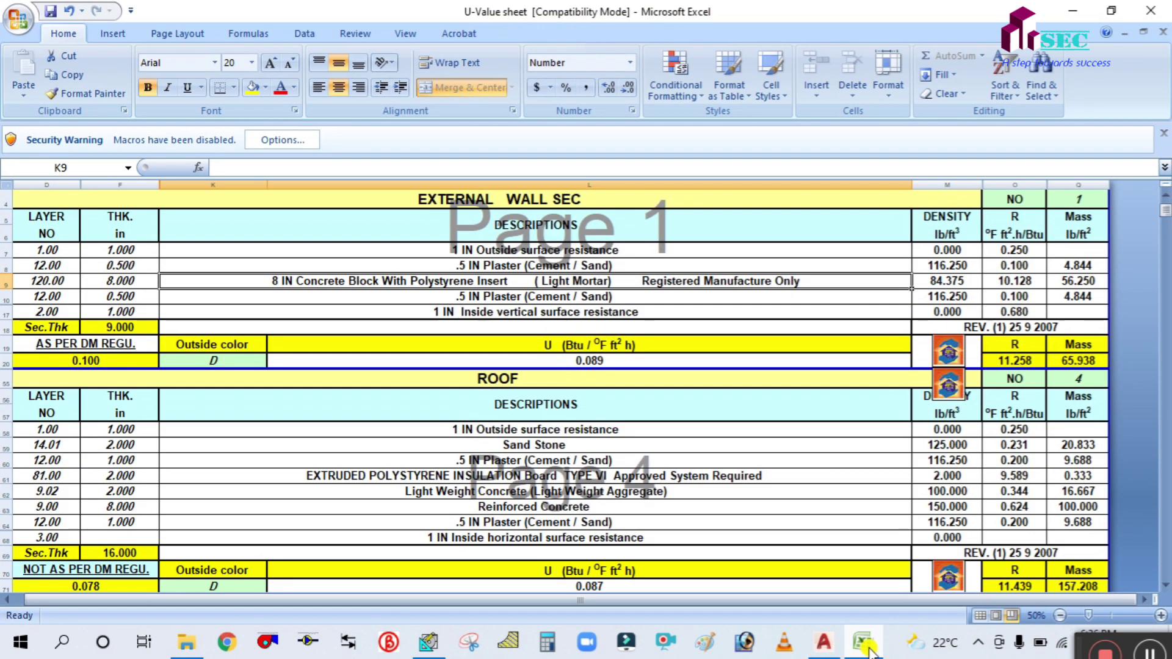
pyautogui.click(863, 642)
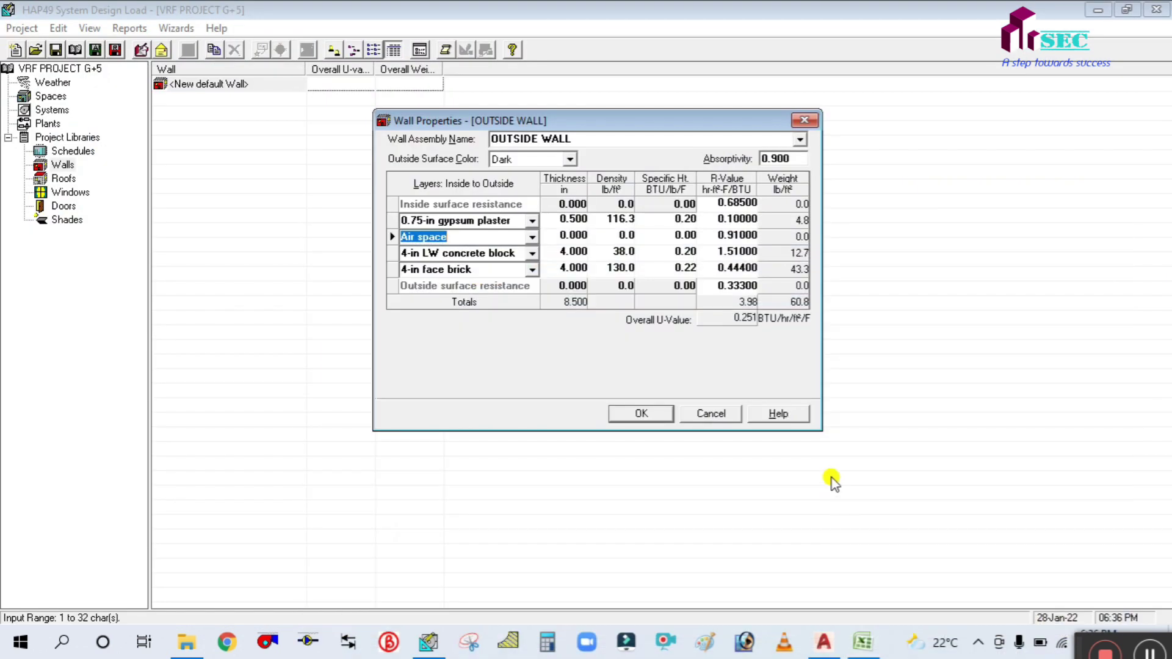
pyautogui.write('0')
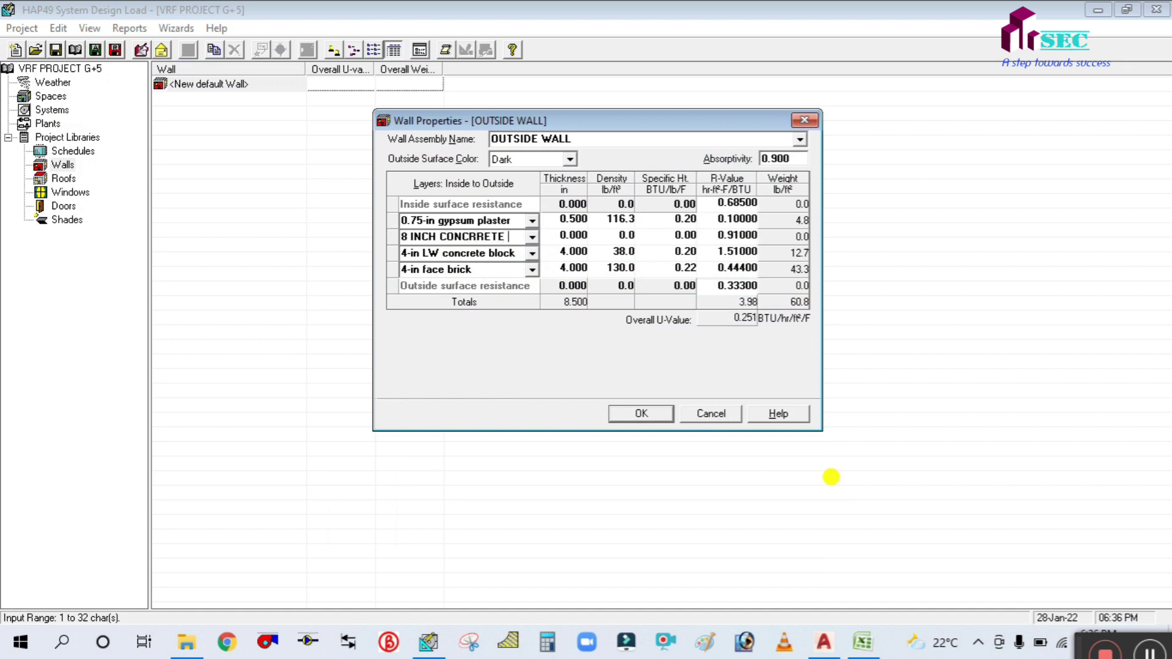
pyautogui.write('LOCK')
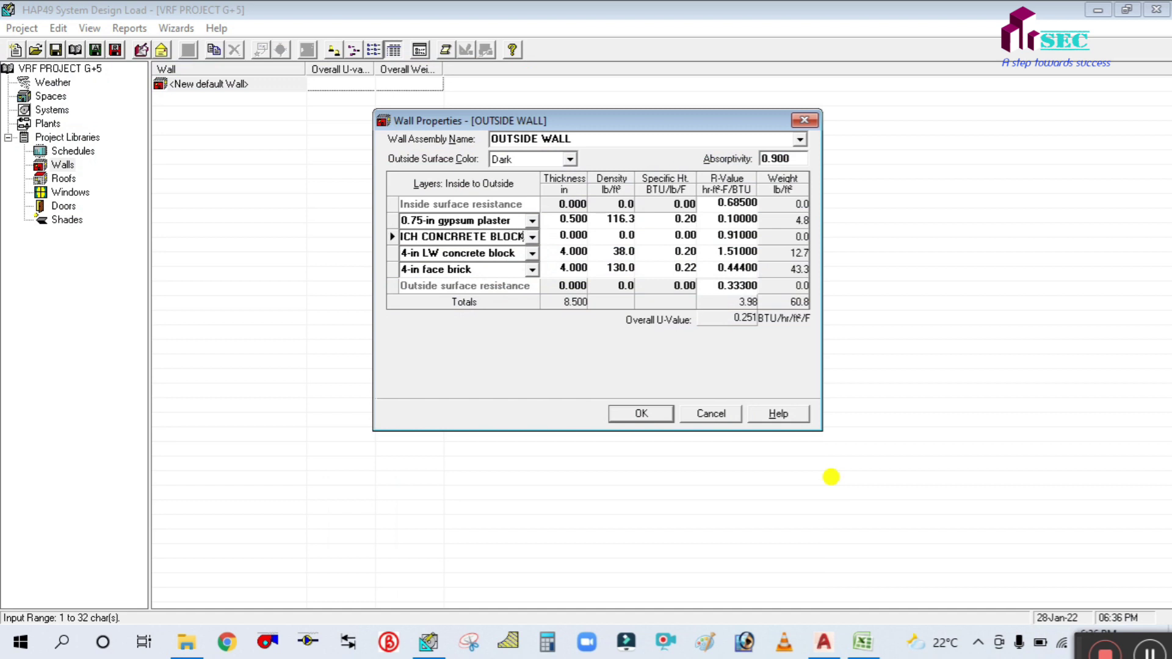
# Step: Set the 8-inch concrete block layer's thickness to 8 in and its density to 84.375 lb/ft³, as listed in the U-Value sheet
pyautogui.click(572, 205)
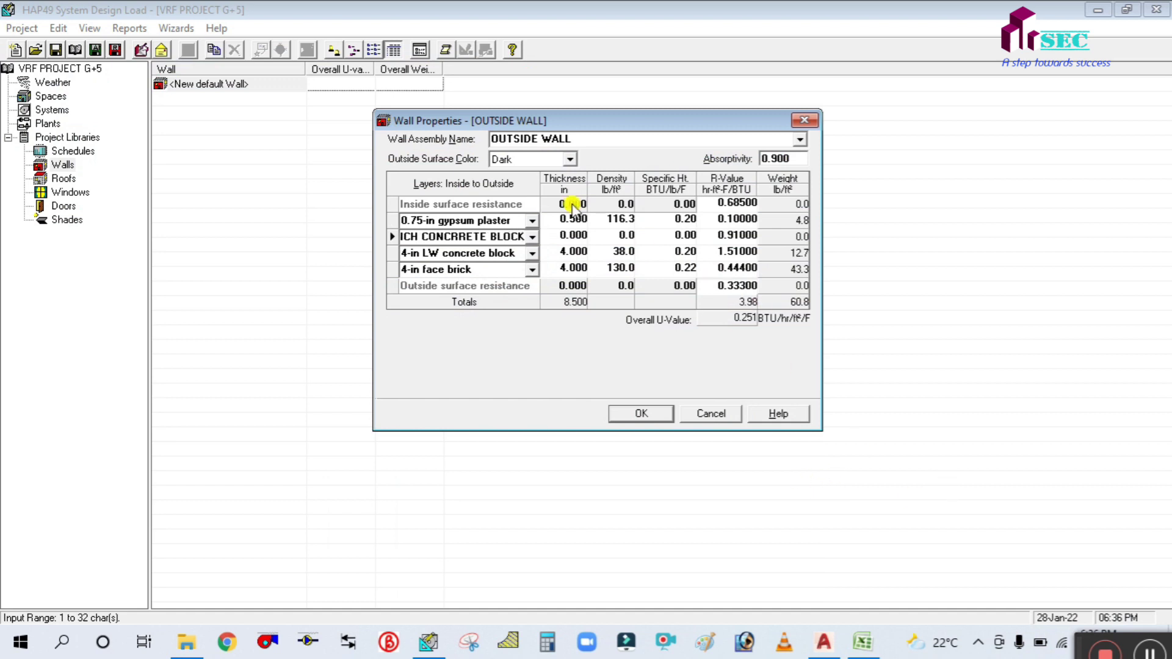
pyautogui.click(552, 234)
pyautogui.click(866, 645)
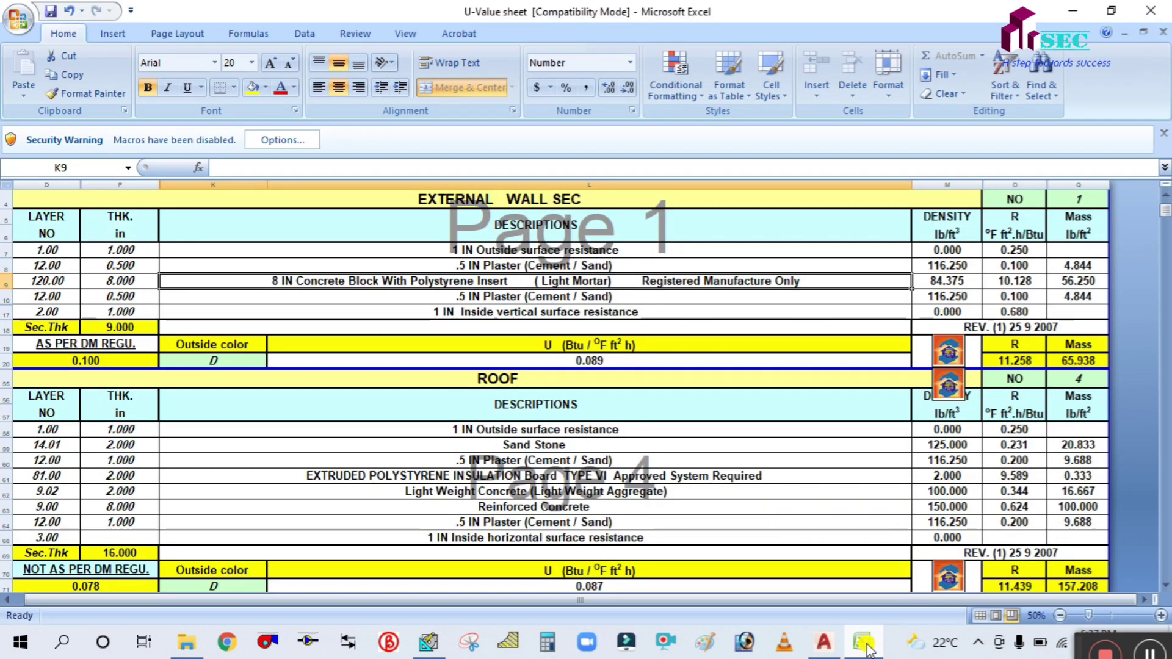
pyautogui.click(865, 645)
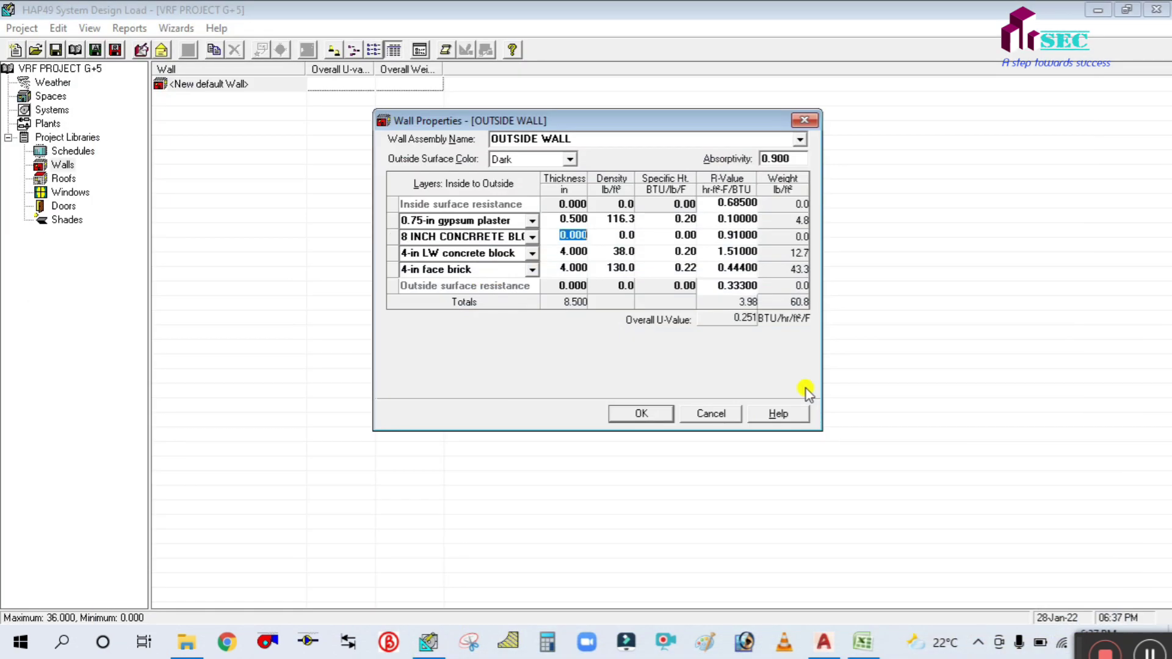
pyautogui.write('8')
pyautogui.click(604, 234)
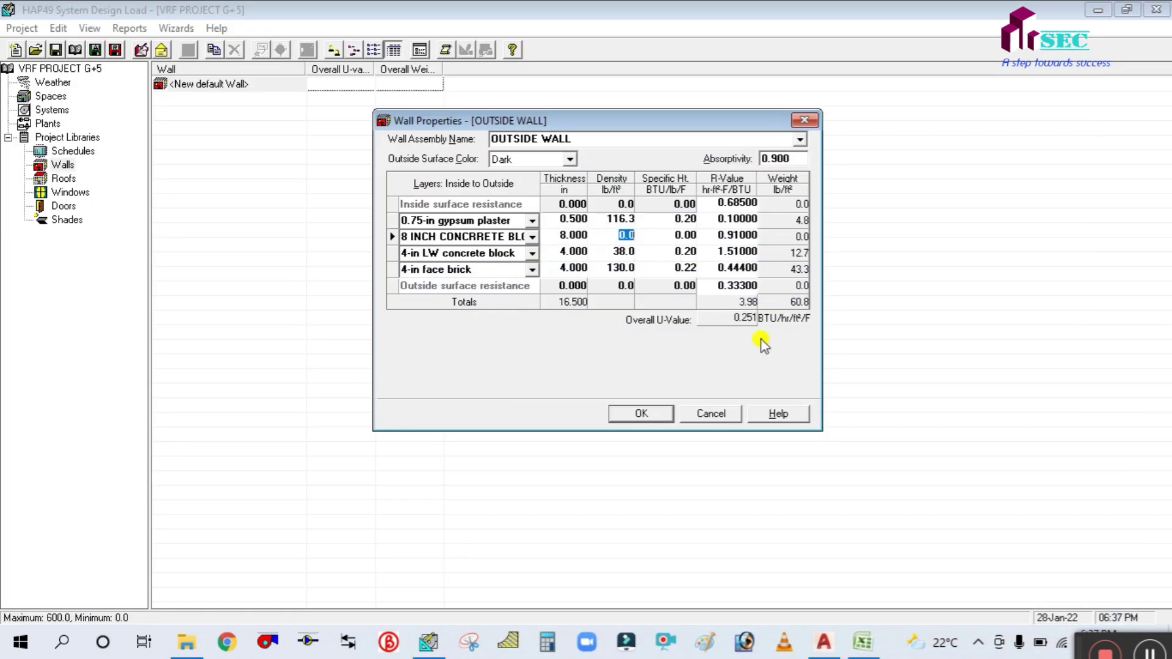
pyautogui.click(863, 641)
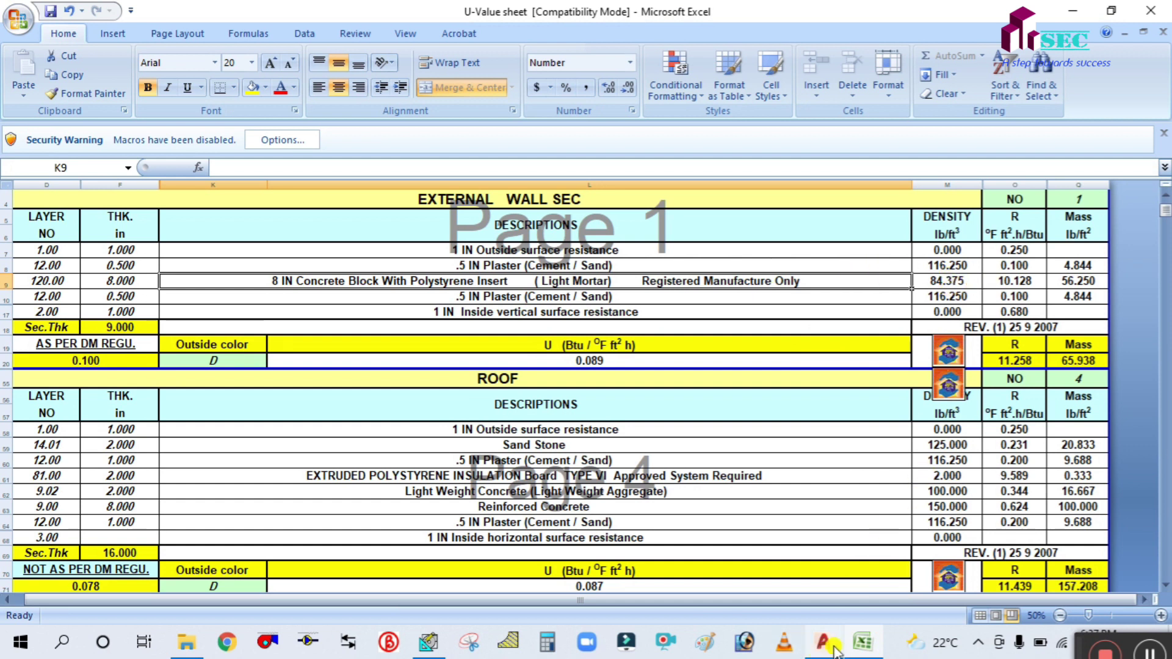
pyautogui.click(866, 645)
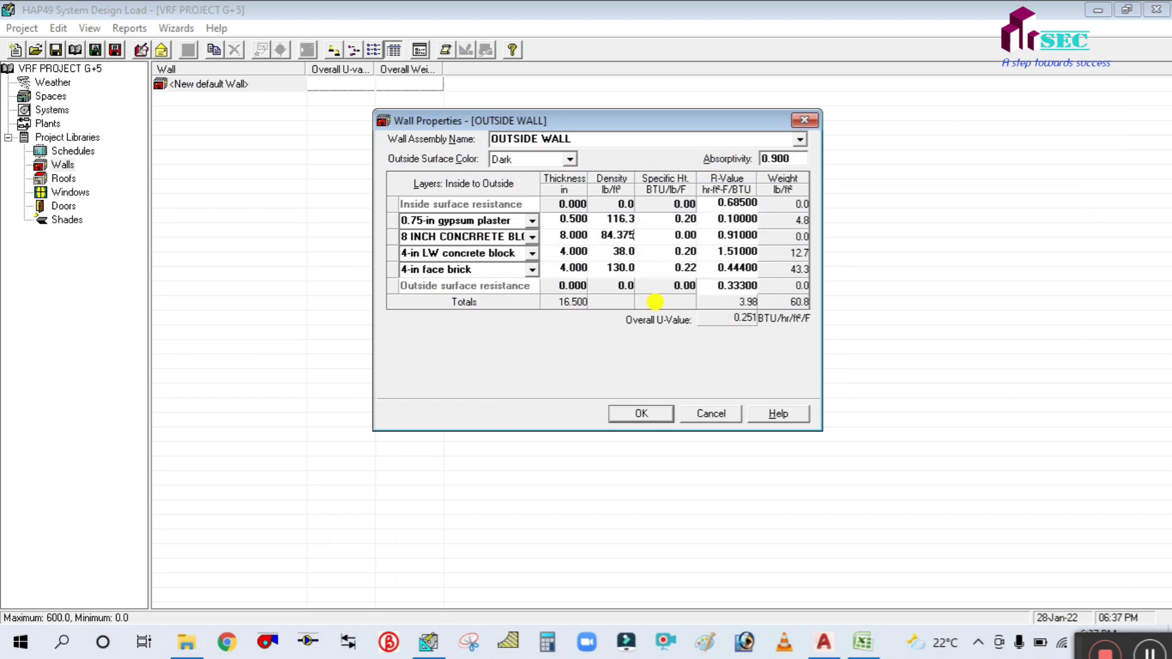
# Step: Set the 8-inch concrete block layer's R-value to 10.128, as listed in the U-Value sheet
pyautogui.click(681, 235)
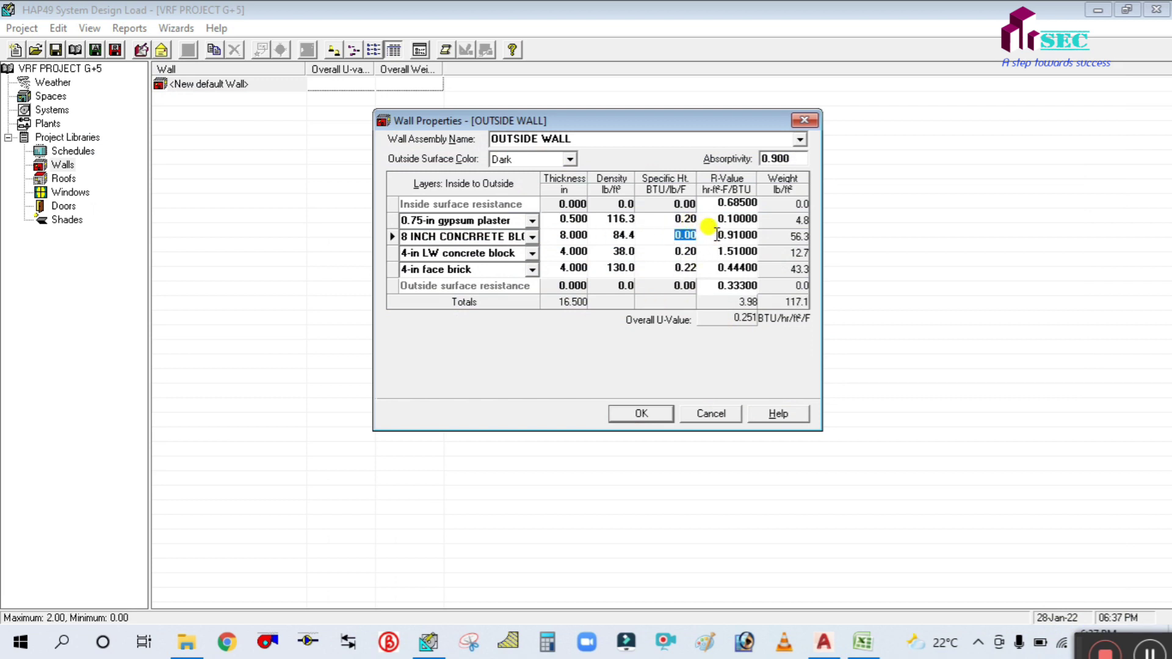
pyautogui.click(867, 645)
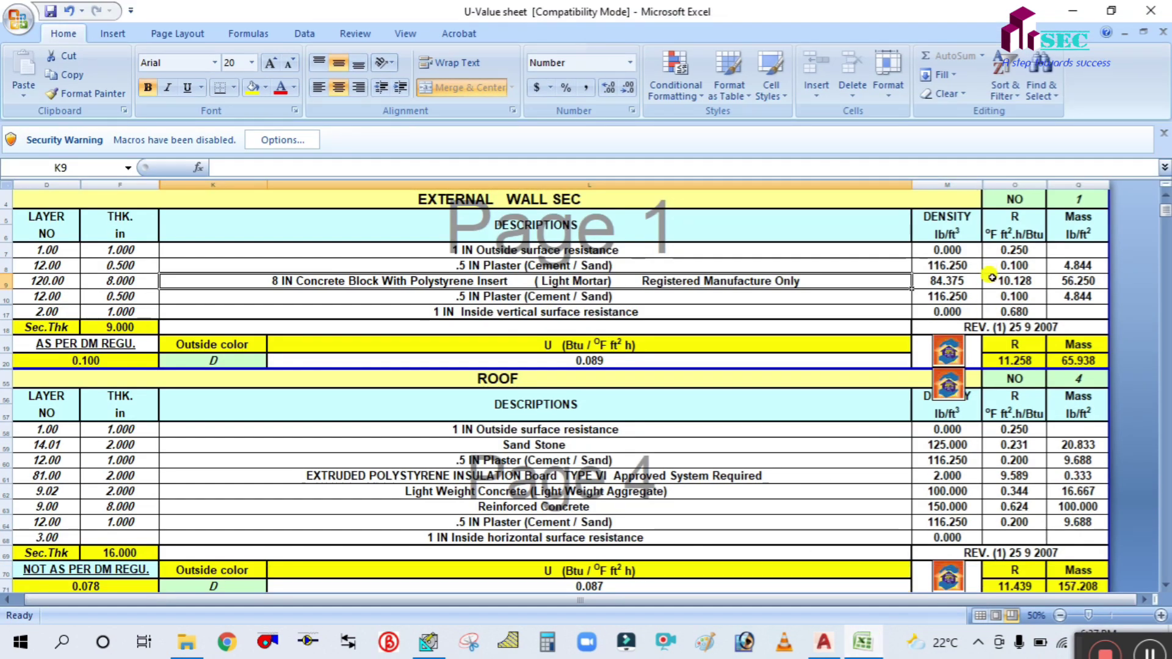
pyautogui.click(862, 642)
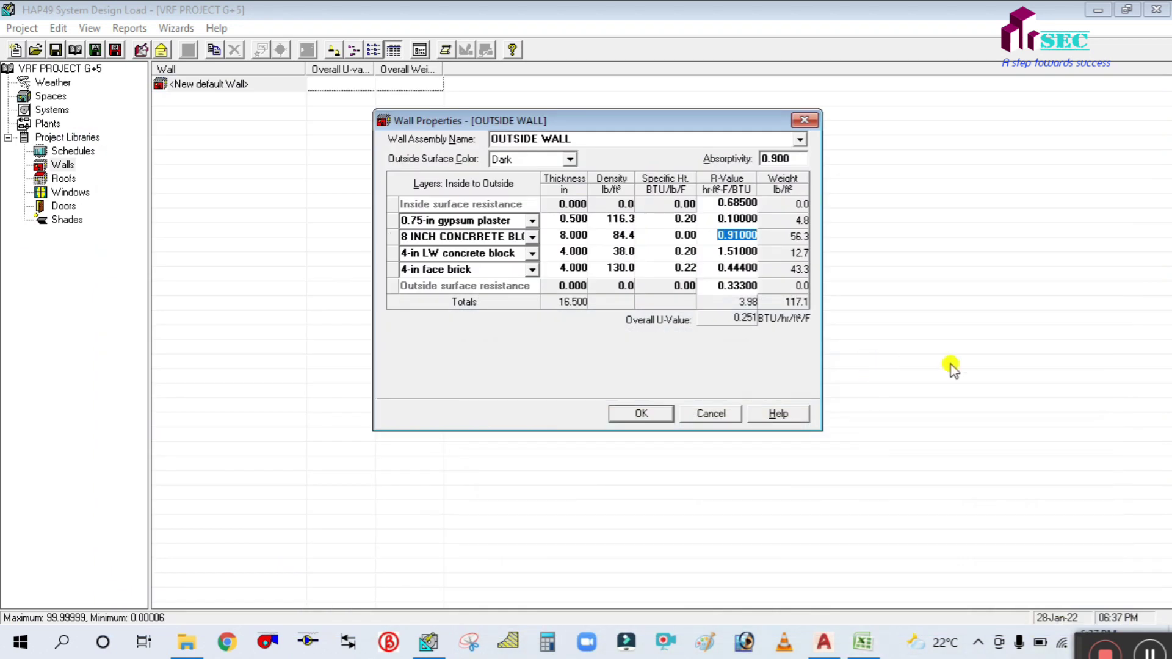
pyautogui.write('10.128')
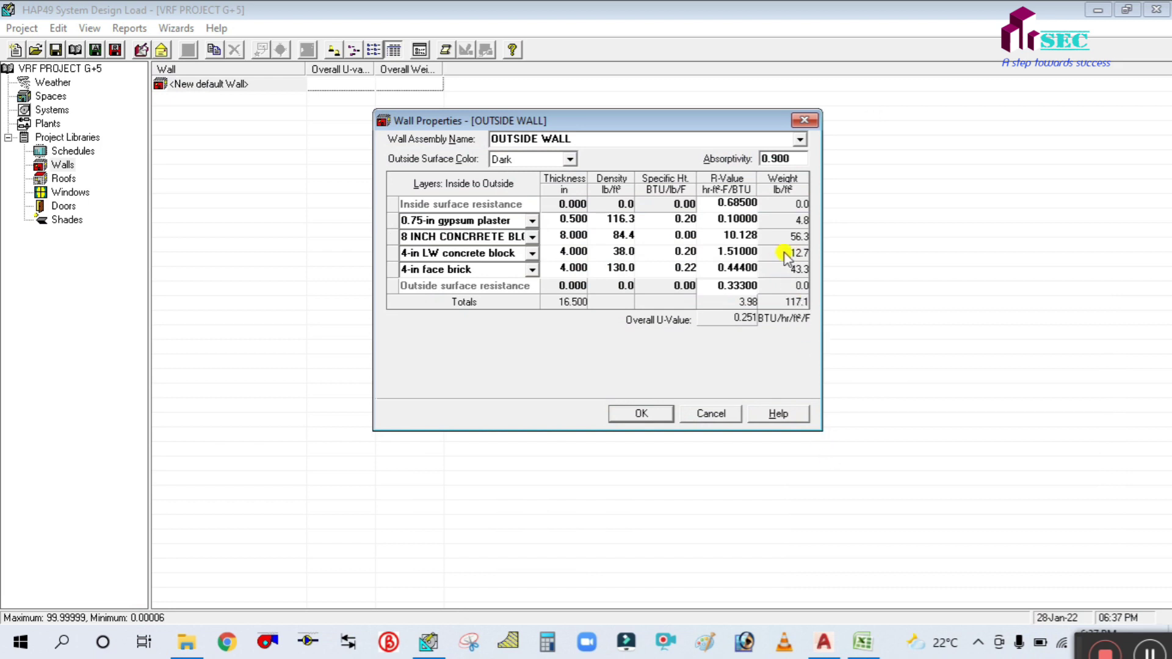
# Step: Compare the concrete block's mass in the U-Value sheet with the weight of the 8-inch concrete block layer in HAP
pyautogui.click(670, 235)
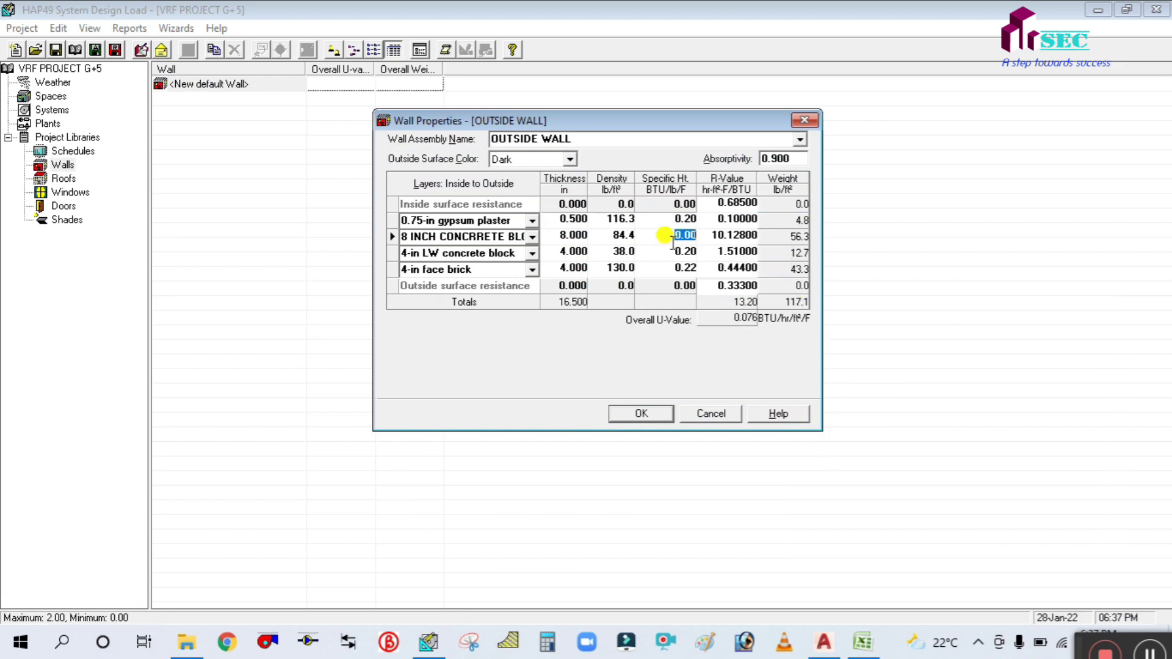
pyautogui.click(863, 642)
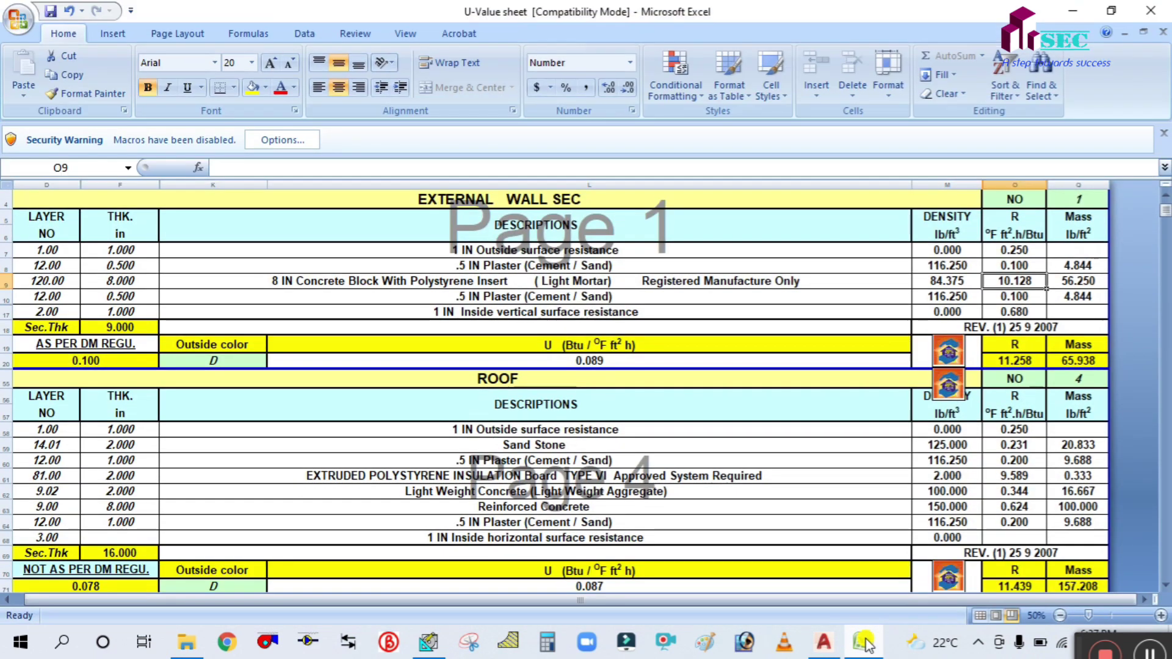
pyautogui.click(1076, 280)
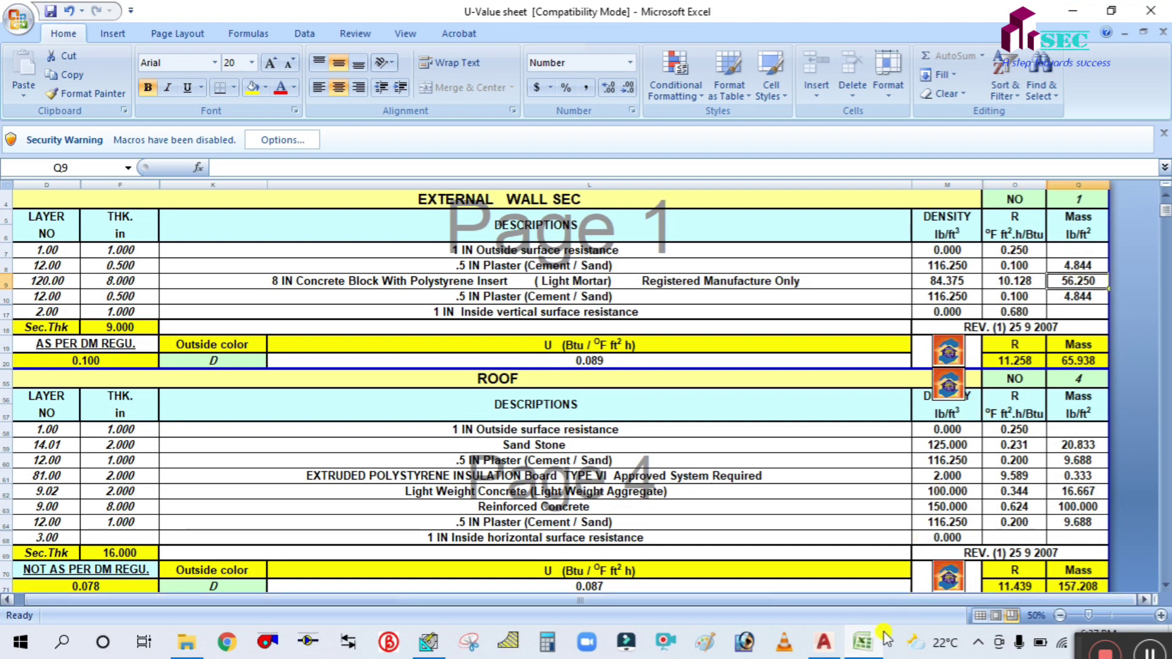
pyautogui.click(873, 650)
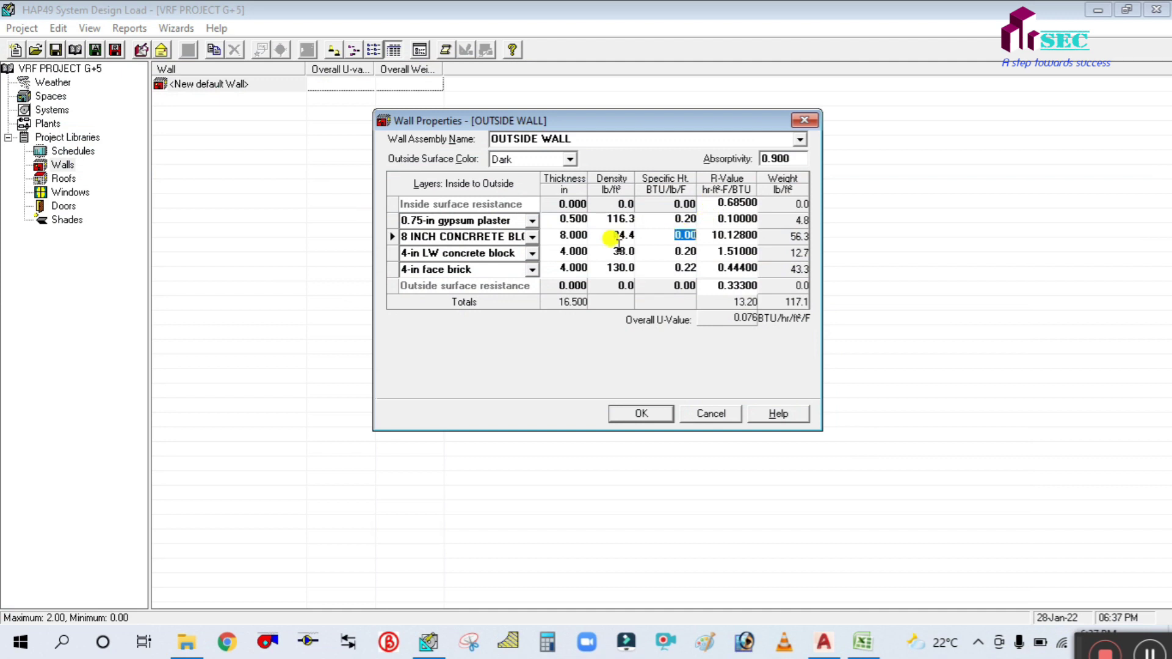
pyautogui.click(551, 235)
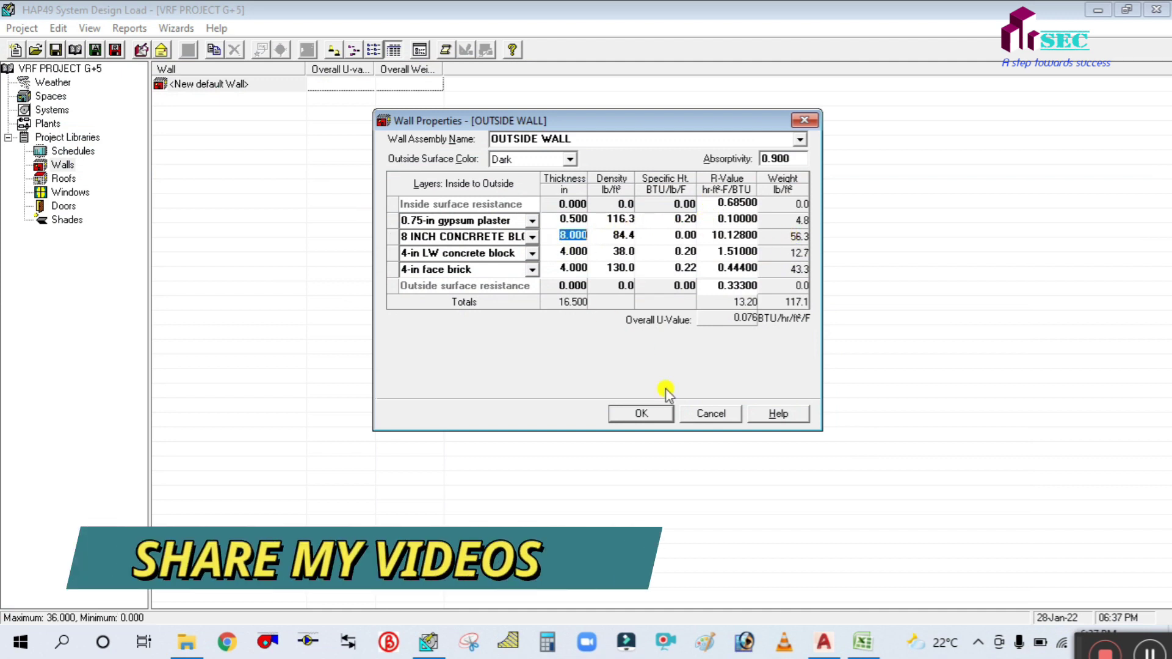
# Step: Check the next External Wall Sec layer in the U-Value sheet and rename the 4-in LW concrete block layer in HAP as 0.5 INCH PLASTER
pyautogui.click(861, 642)
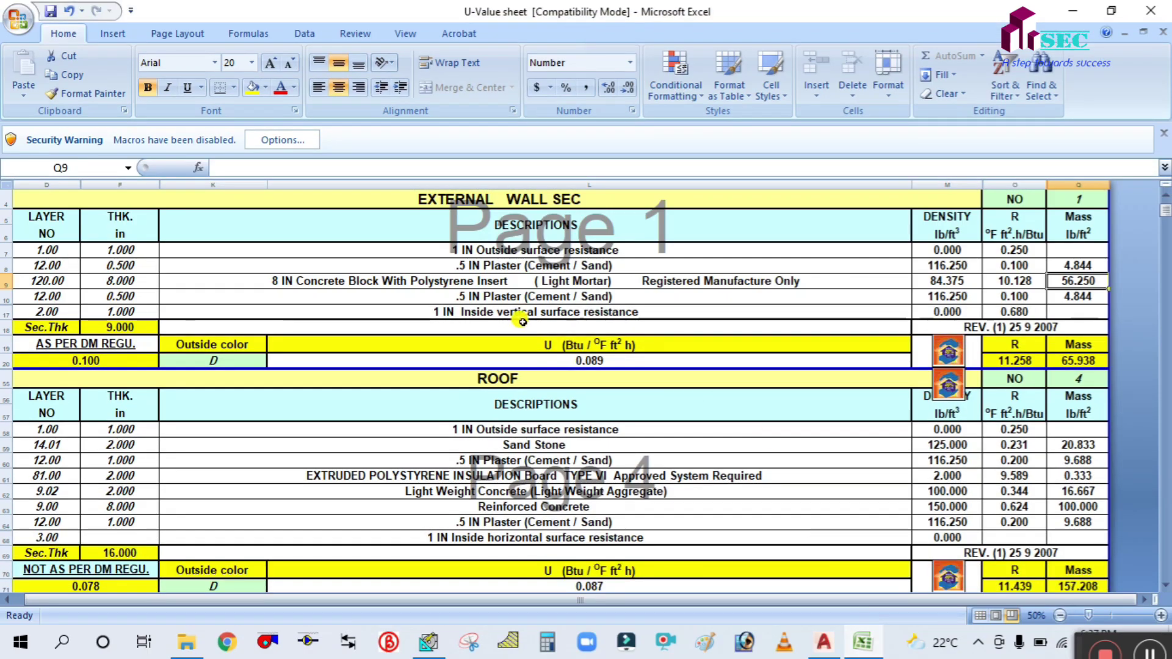
pyautogui.click(435, 297)
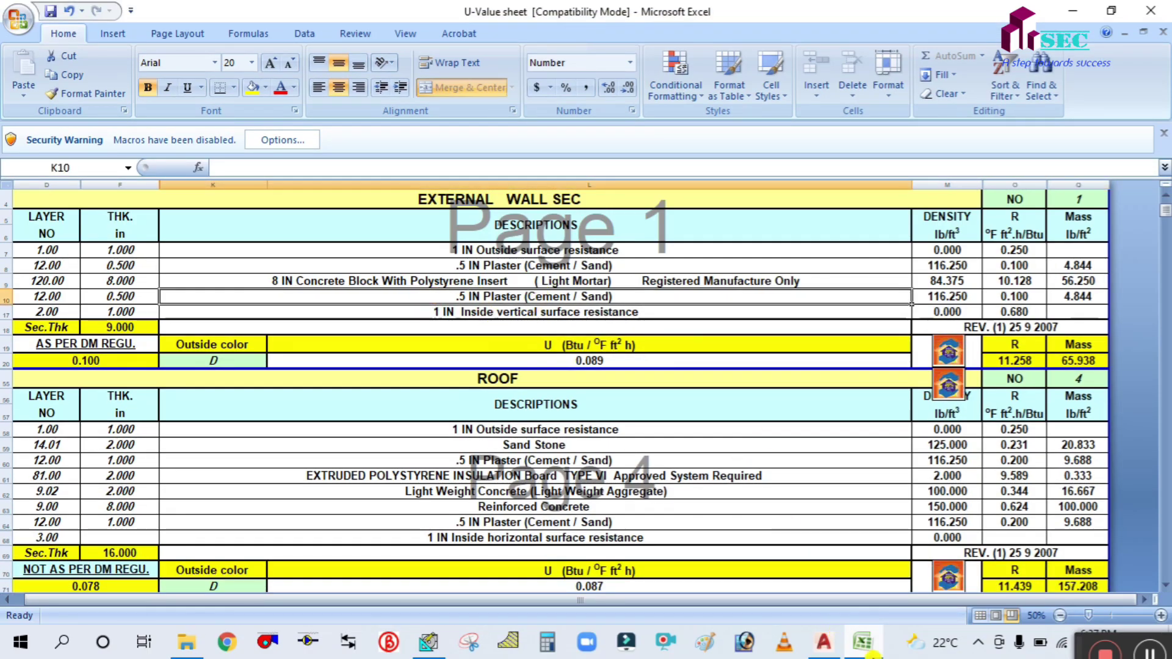
pyautogui.click(862, 642)
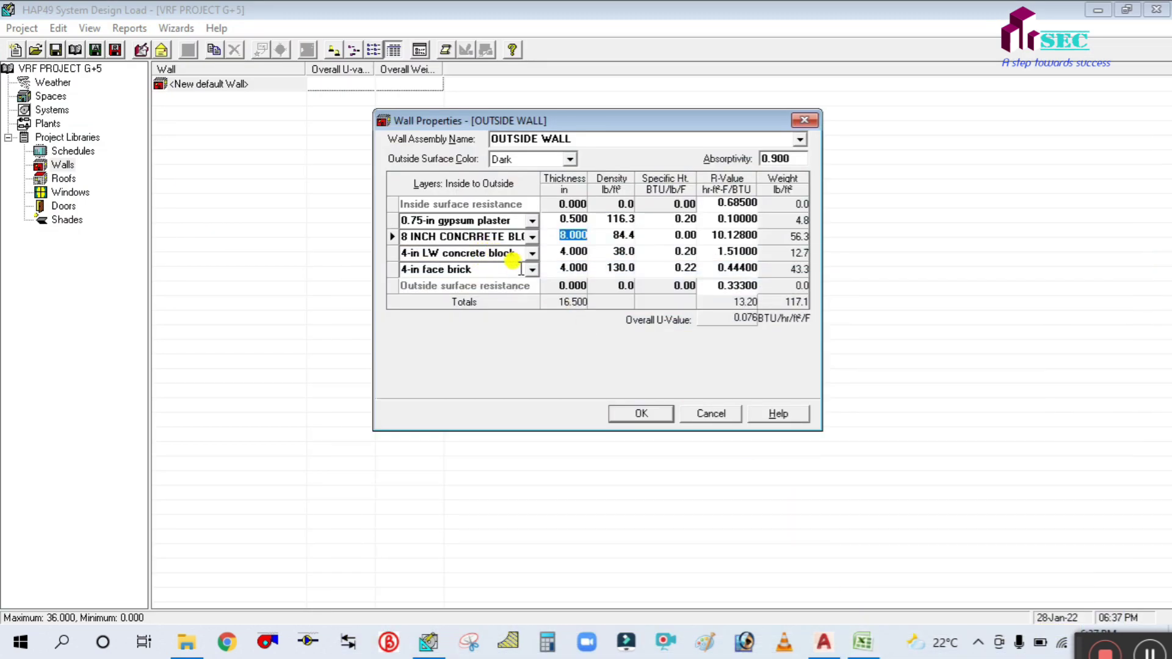
pyautogui.click(404, 251)
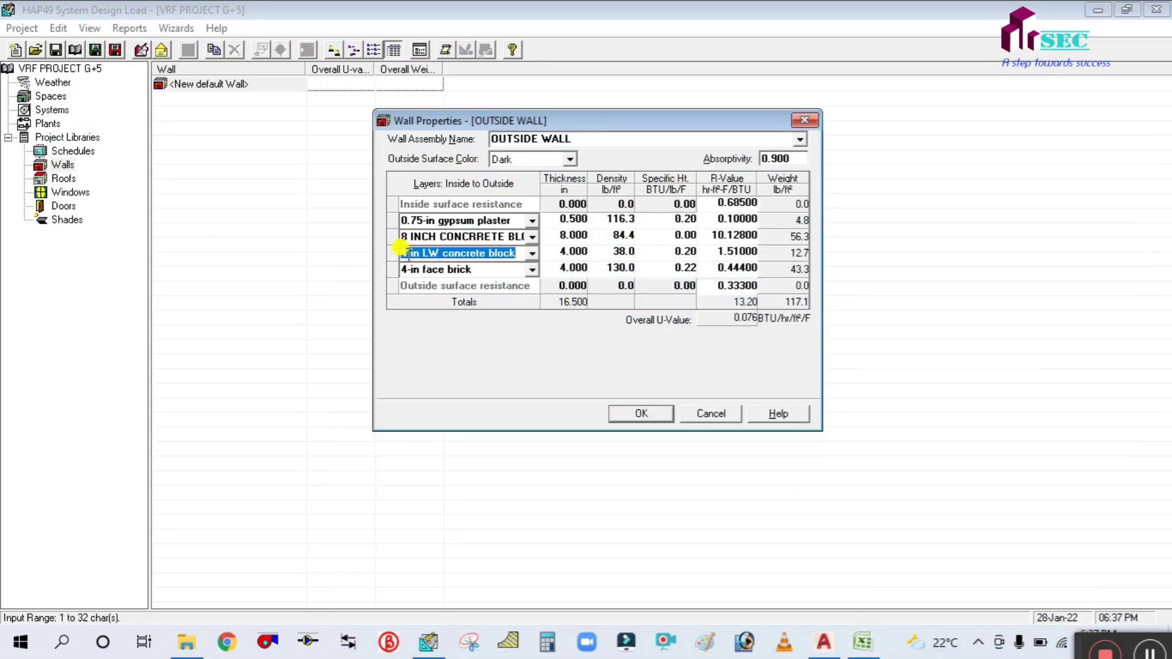
pyautogui.write('8')
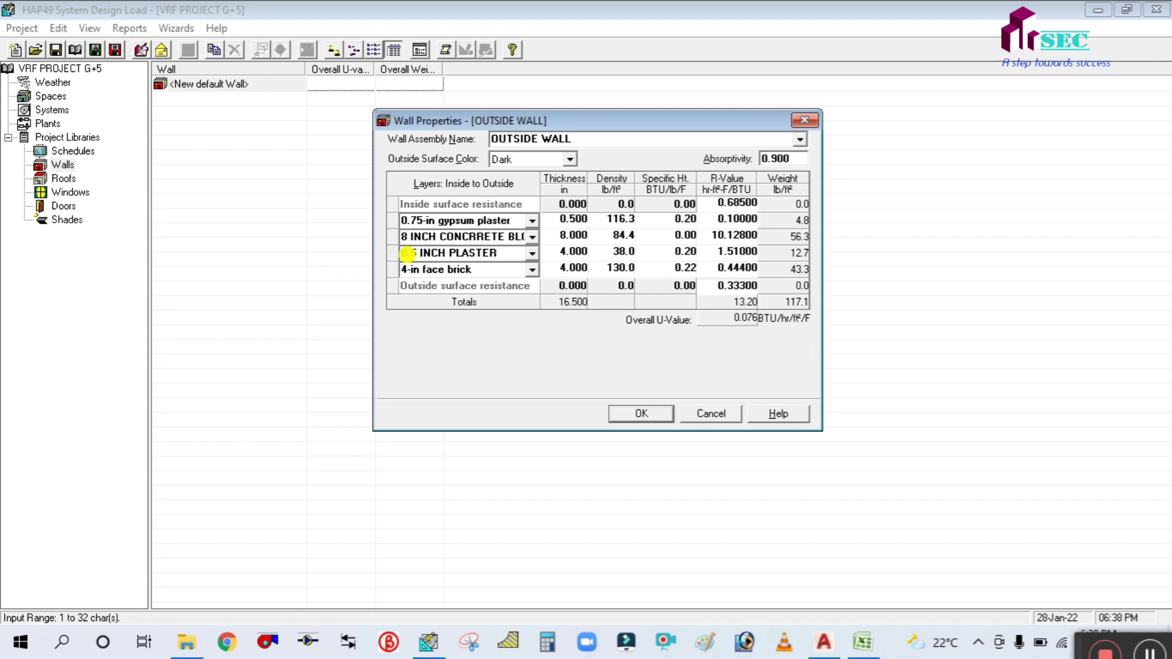
# Step: Set the 0.5 INCH PLASTER layer's thickness to 0.5 in and its density to 116.250 lb/ft³, as listed in the U-Value sheet
pyautogui.click(561, 252)
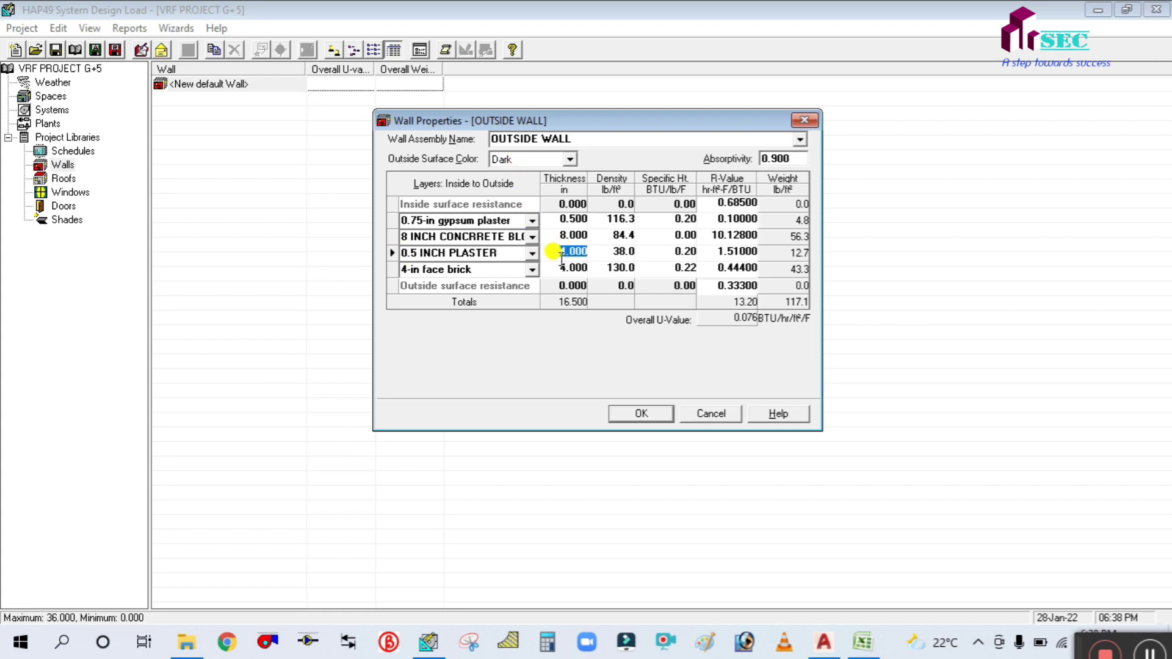
pyautogui.write('0.5')
pyautogui.press('Tab')
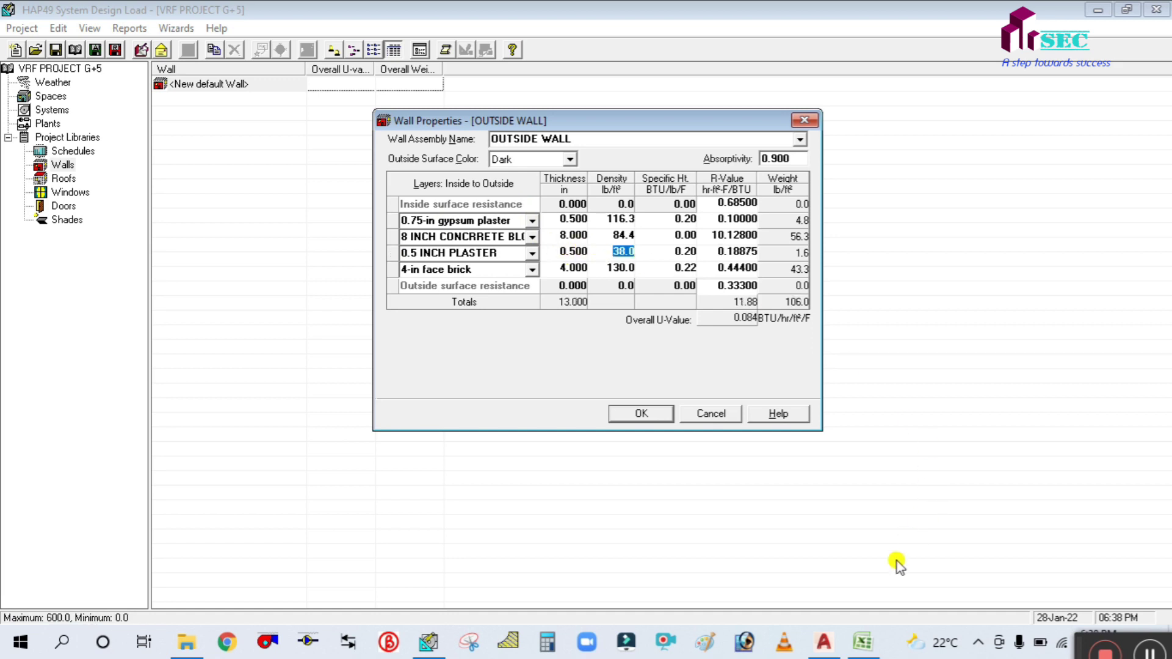
pyautogui.click(857, 644)
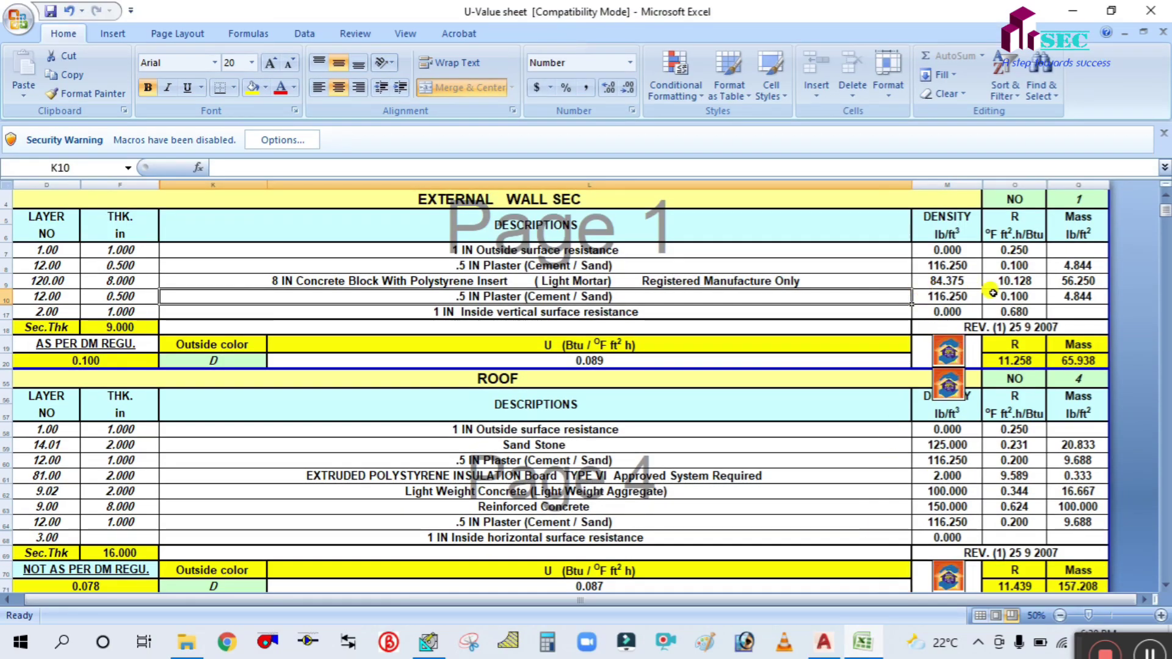
pyautogui.click(949, 296)
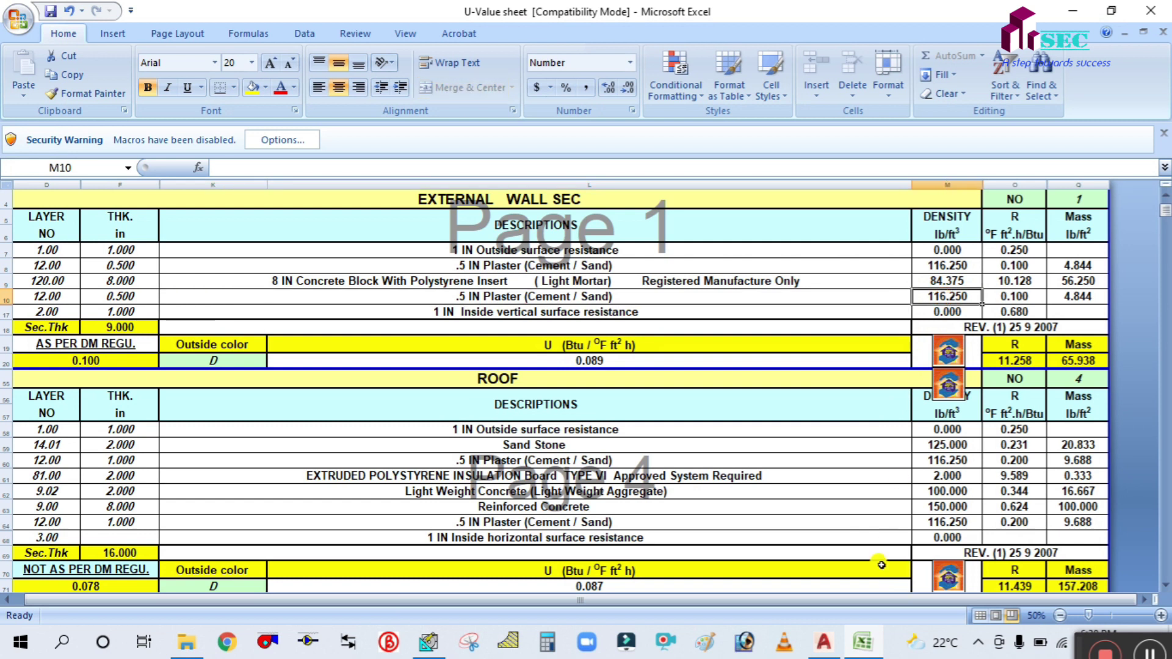
pyautogui.click(858, 640)
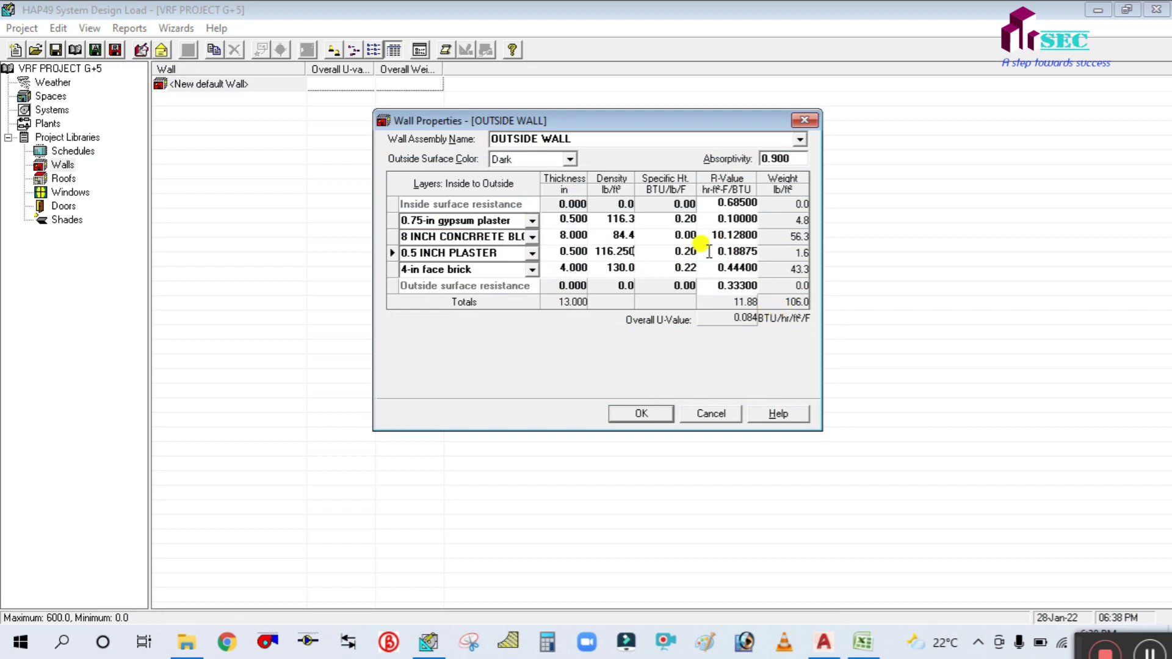
pyautogui.click(682, 250)
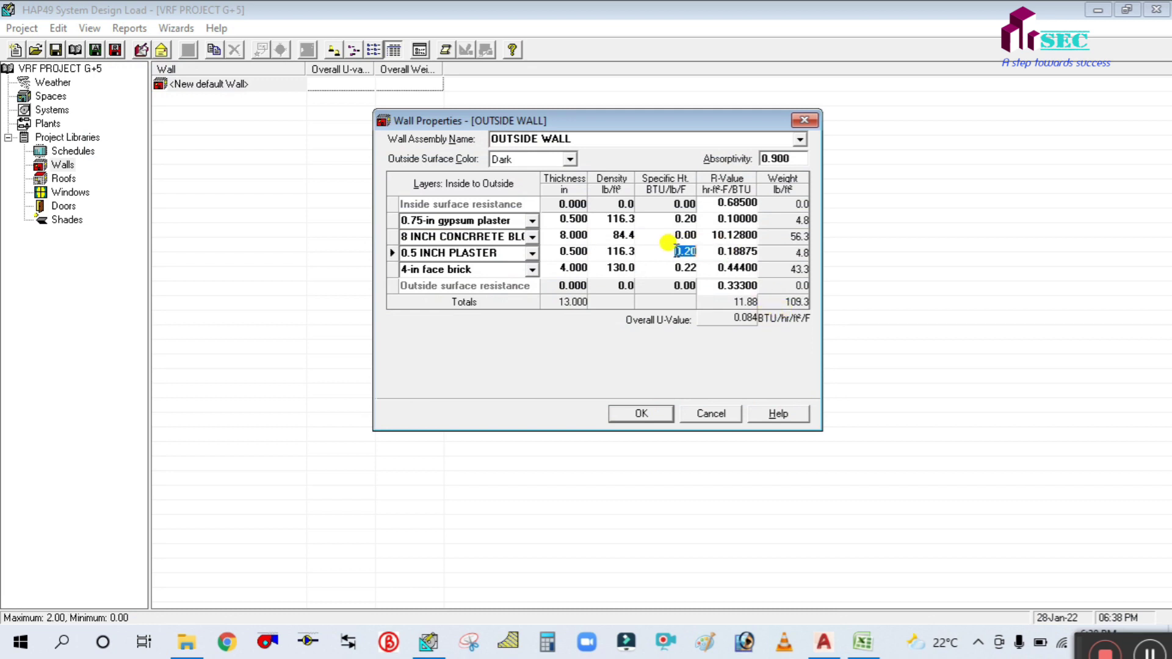
# Step: Set the 0.5 INCH PLASTER layer's R-value to 0.1, as listed in the U-Value sheet
pyautogui.click(723, 251)
pyautogui.click(862, 641)
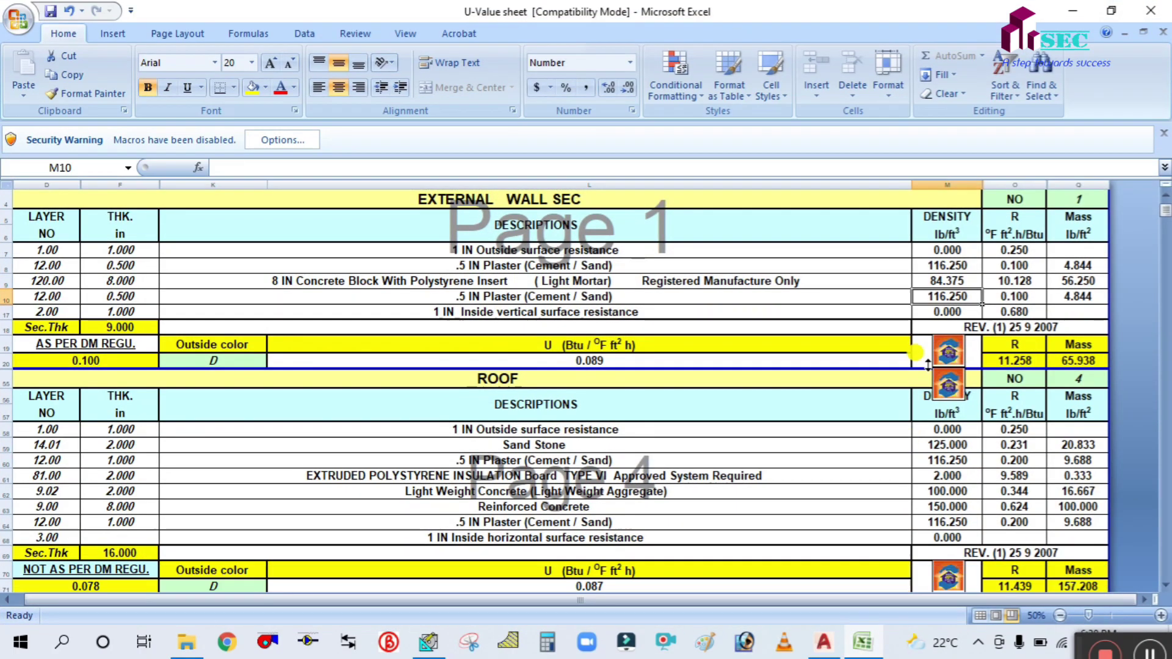
pyautogui.click(1013, 296)
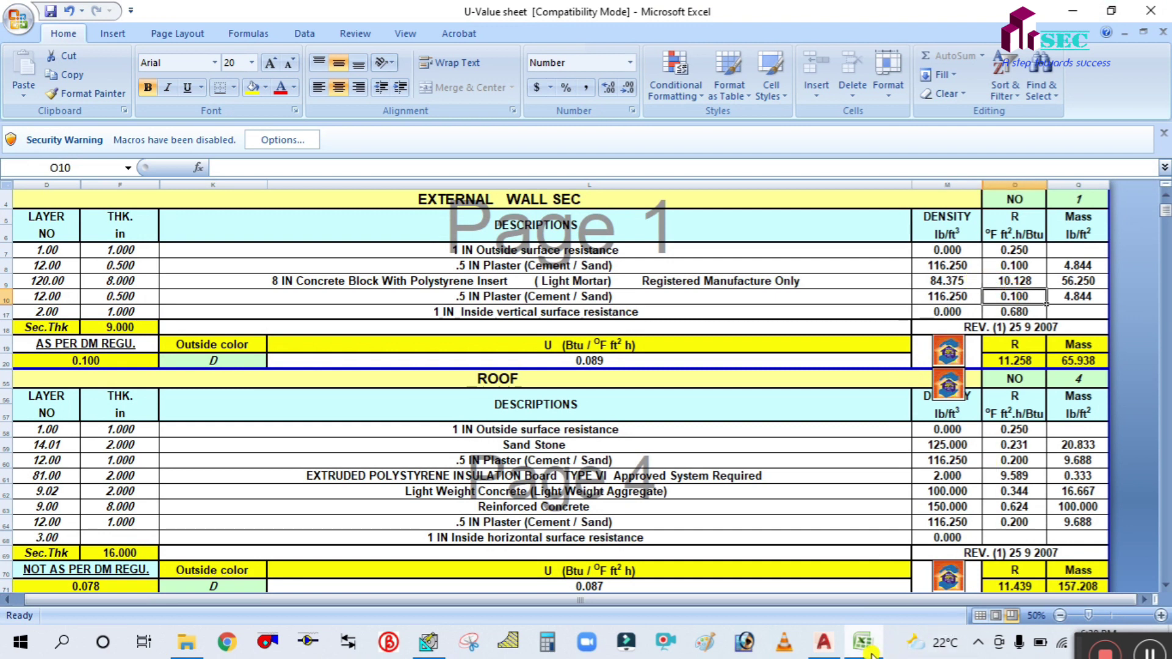
pyautogui.hotkey('alt', 'Tab')
pyautogui.write('0')
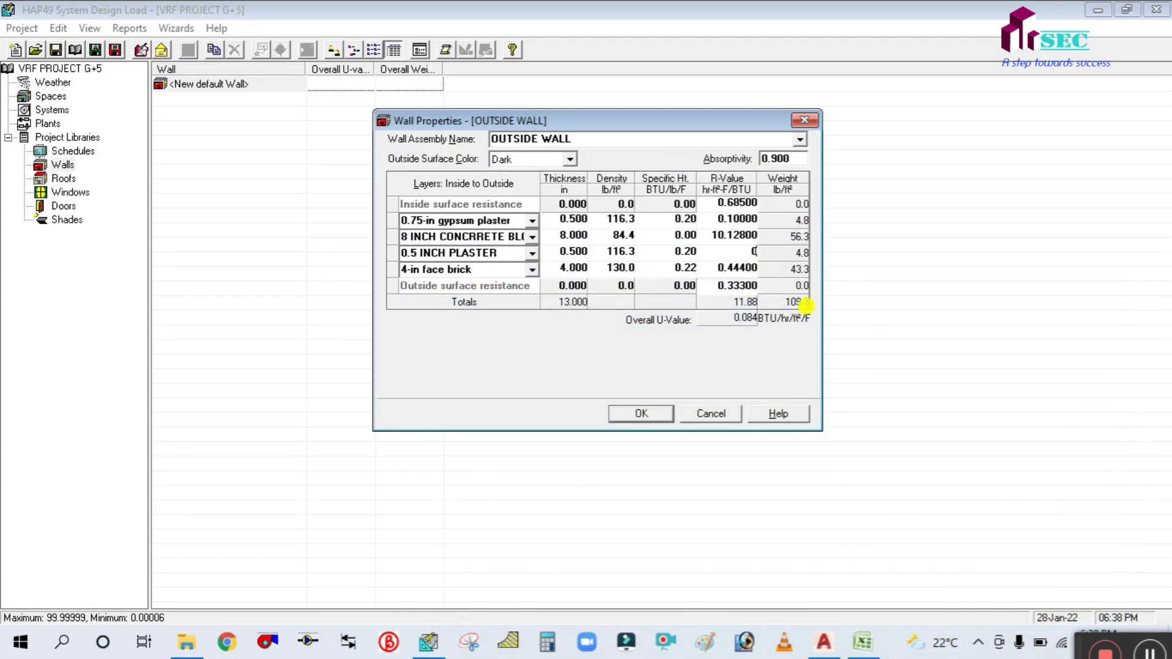
pyautogui.write('.1')
pyautogui.click(684, 251)
# Step: Compare the 0.5 INCH PLASTER layer's weight in HAP with the second plaster layer's mass in the U-Value sheet
pyautogui.click(787, 257)
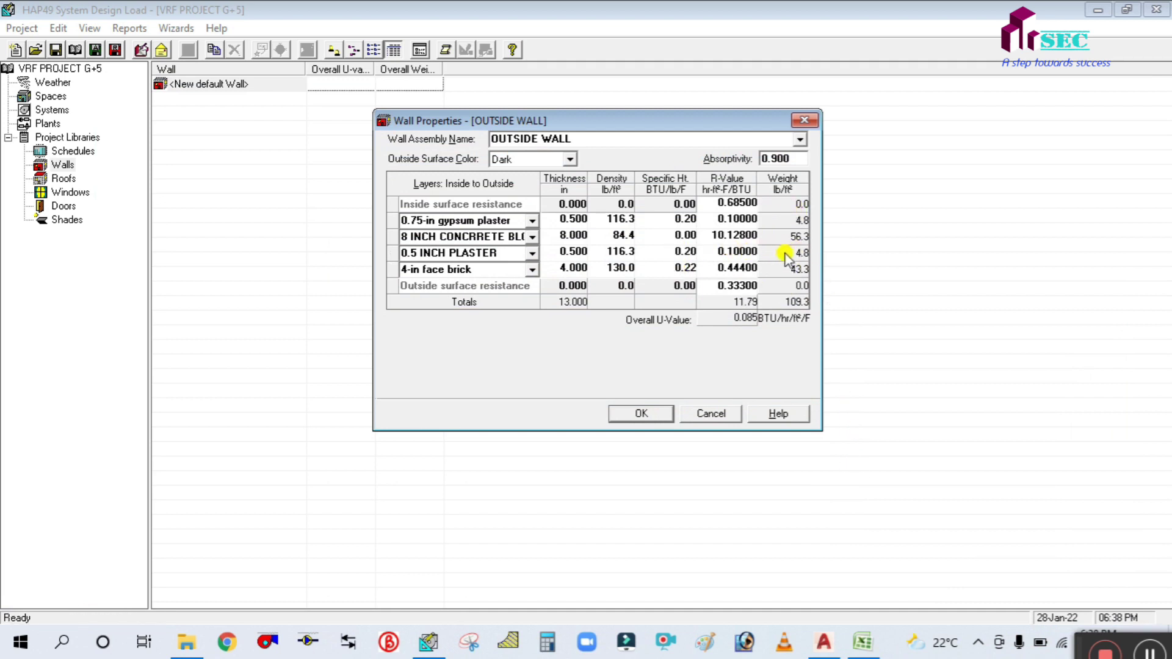
pyautogui.click(859, 645)
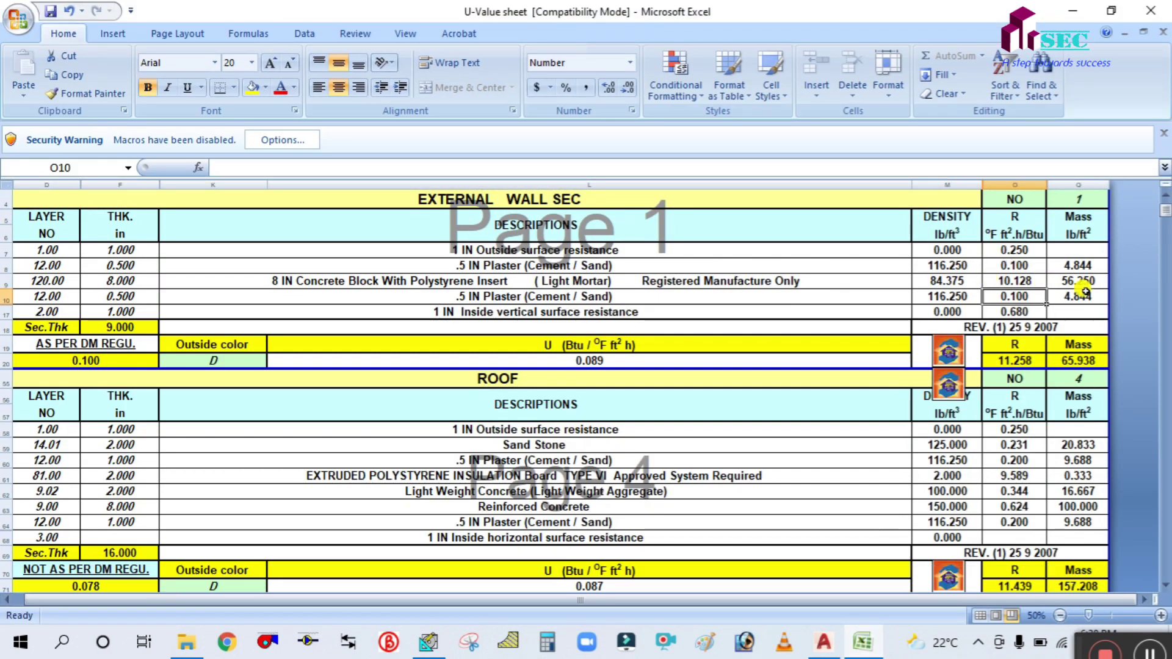
pyautogui.click(1078, 294)
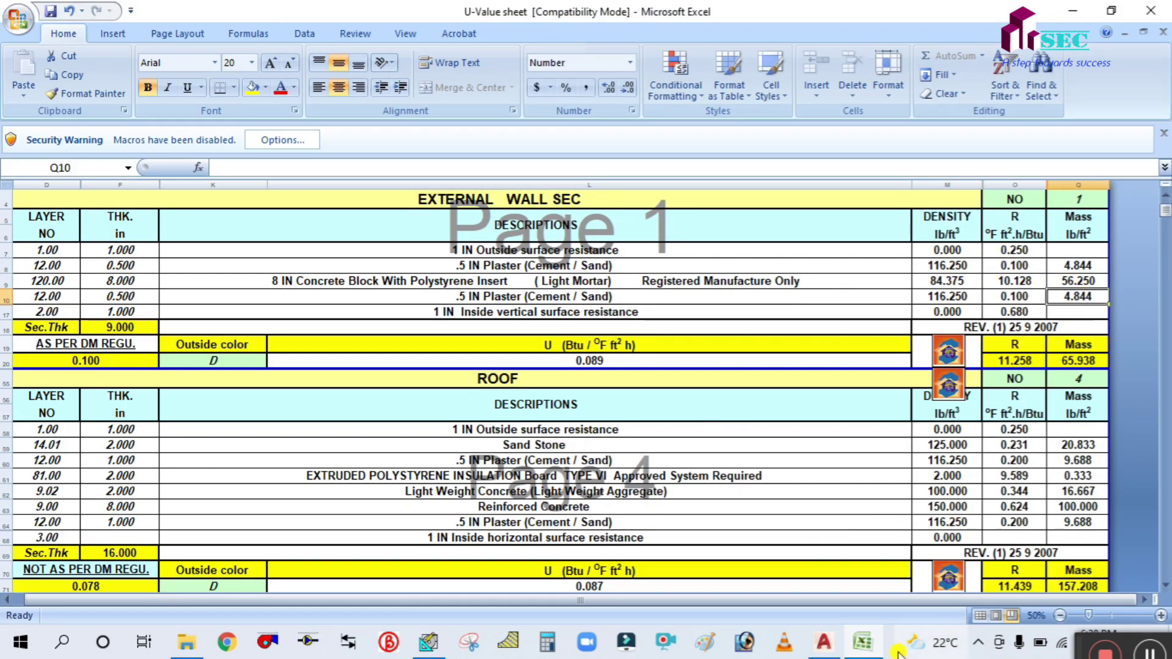
pyautogui.hotkey('alt', 'Tab')
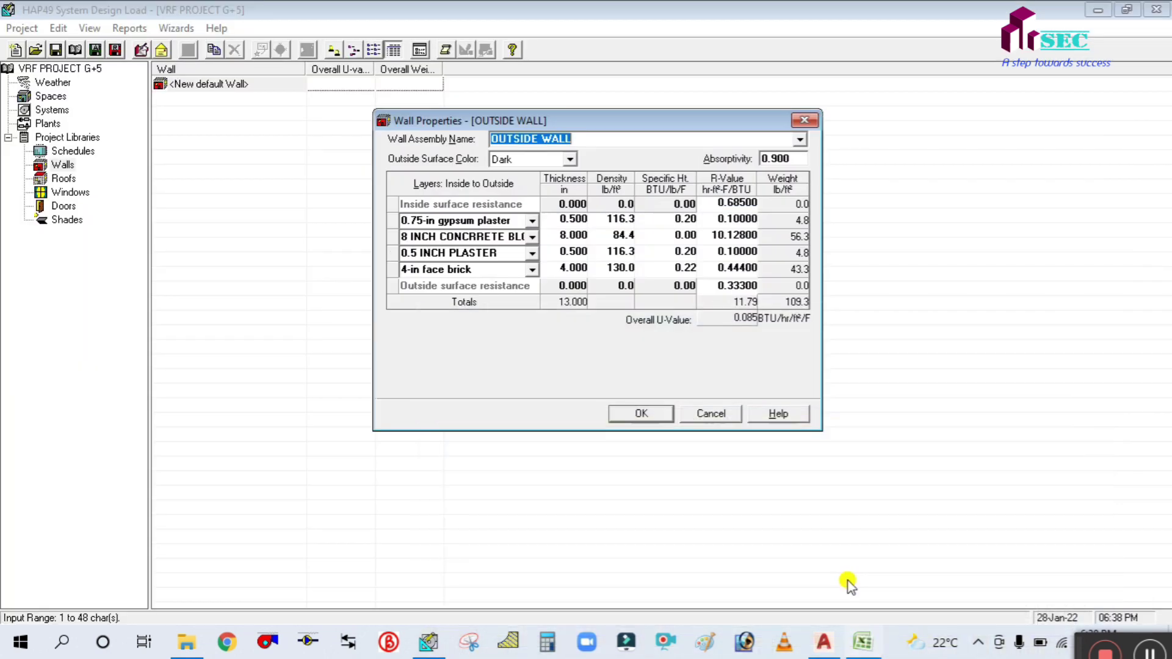
# Step: Remove the 4-in face brick layer from OUTSIDE WALL and compare the wall's overall U-value with the U-Value sheet
pyautogui.click(392, 268)
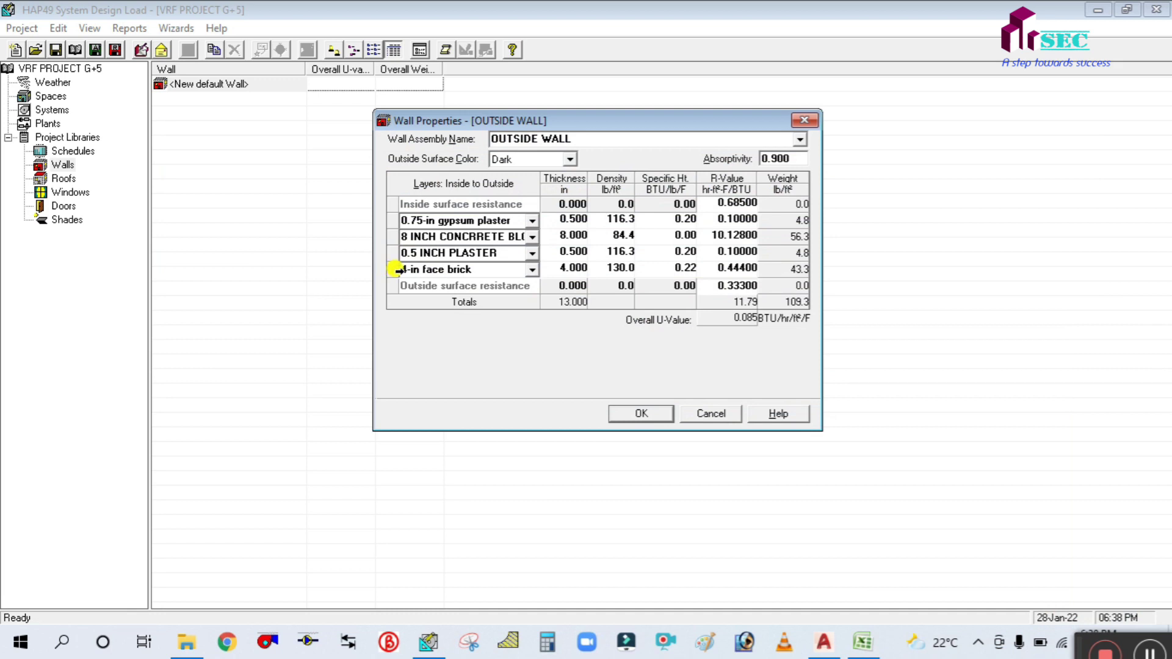
pyautogui.rightClick(394, 268)
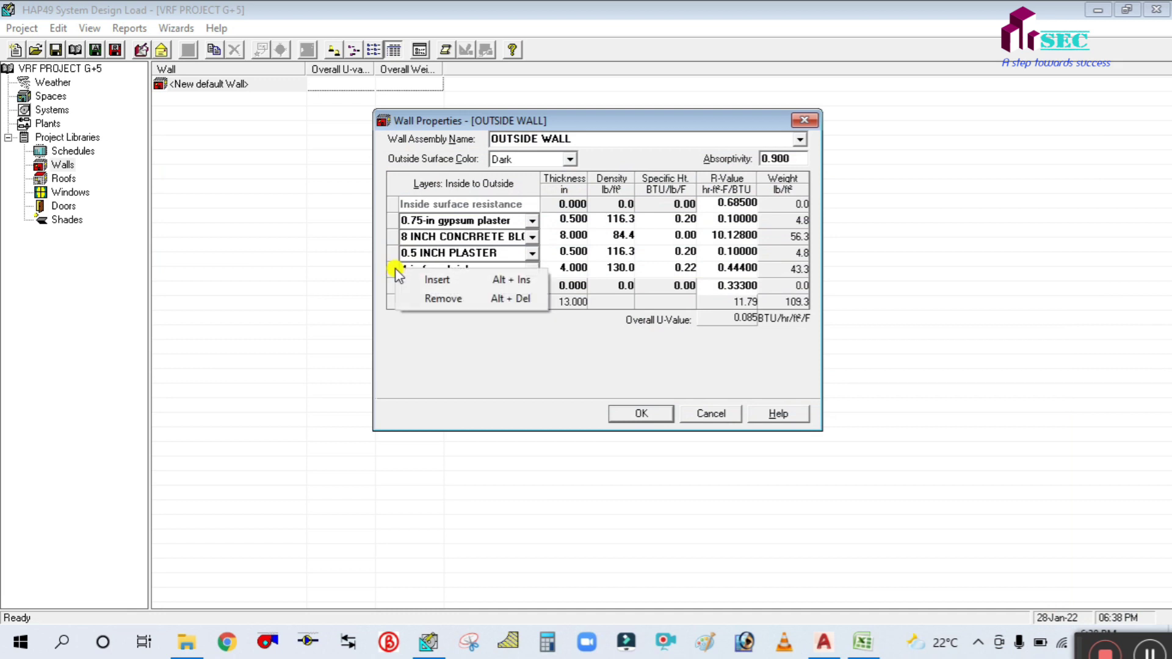
pyautogui.click(415, 298)
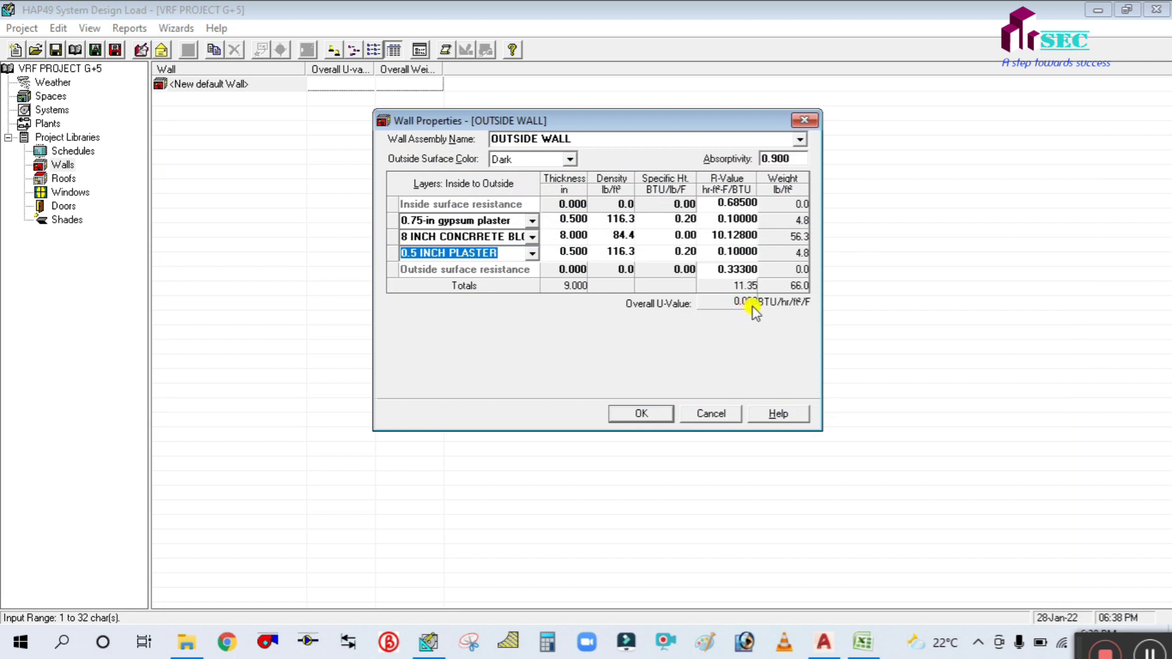
pyautogui.click(863, 642)
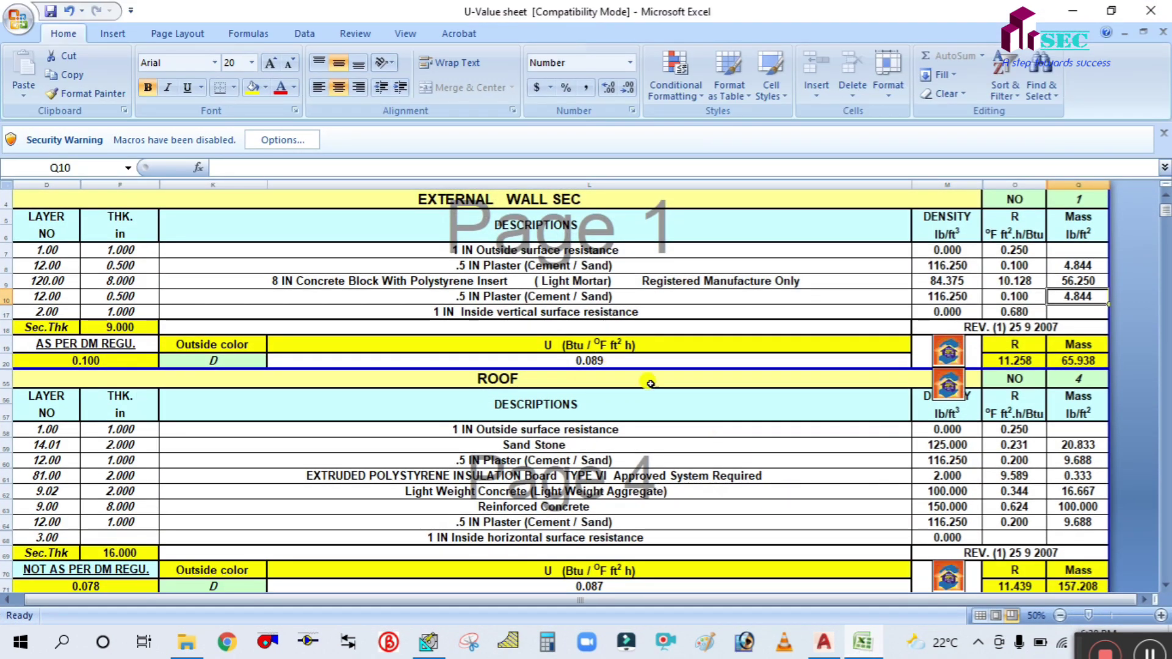
pyautogui.click(863, 642)
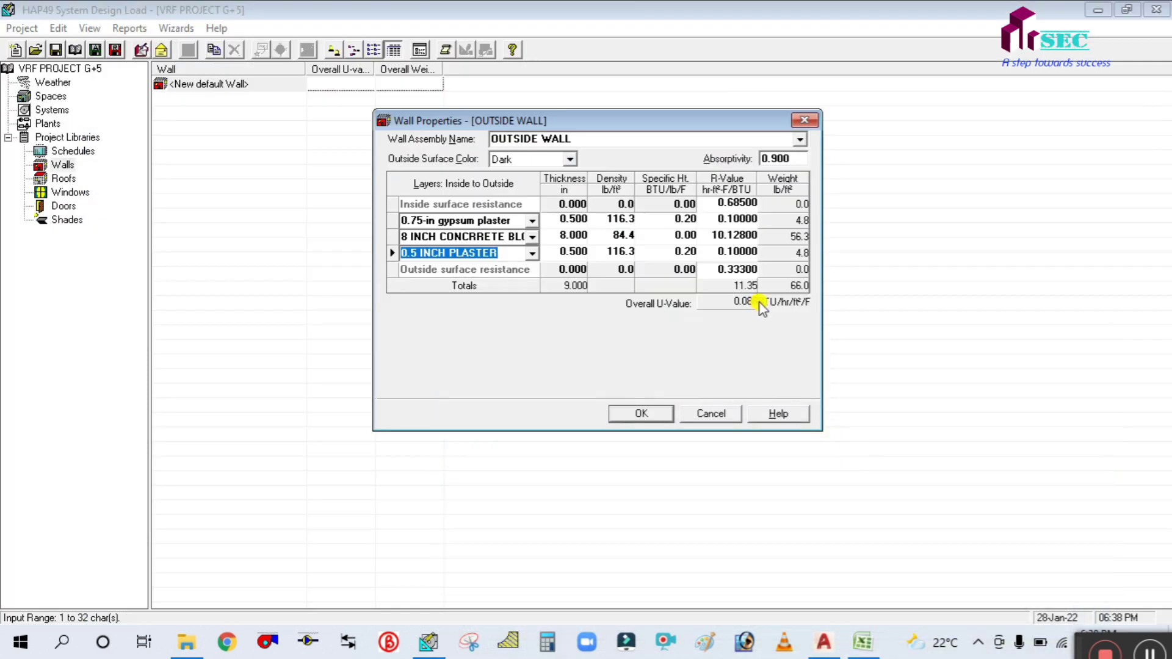
# Step: Try repeatedly to save the OUTSIDE WALL assembly, and discard the wall
pyautogui.click(649, 414)
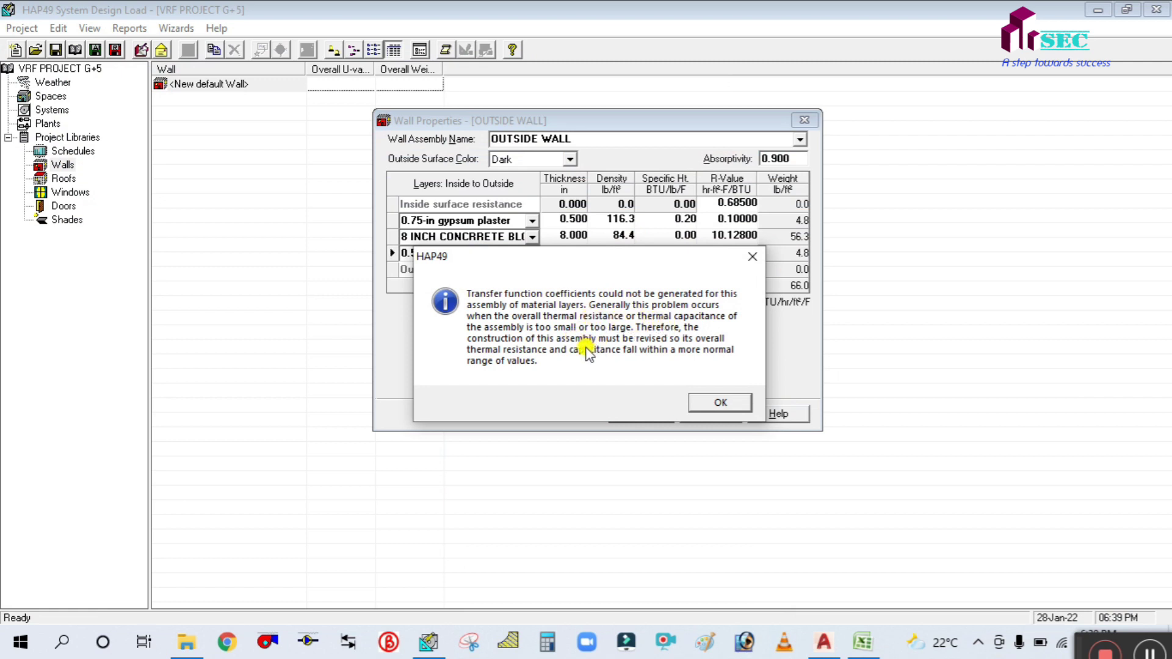
pyautogui.click(697, 401)
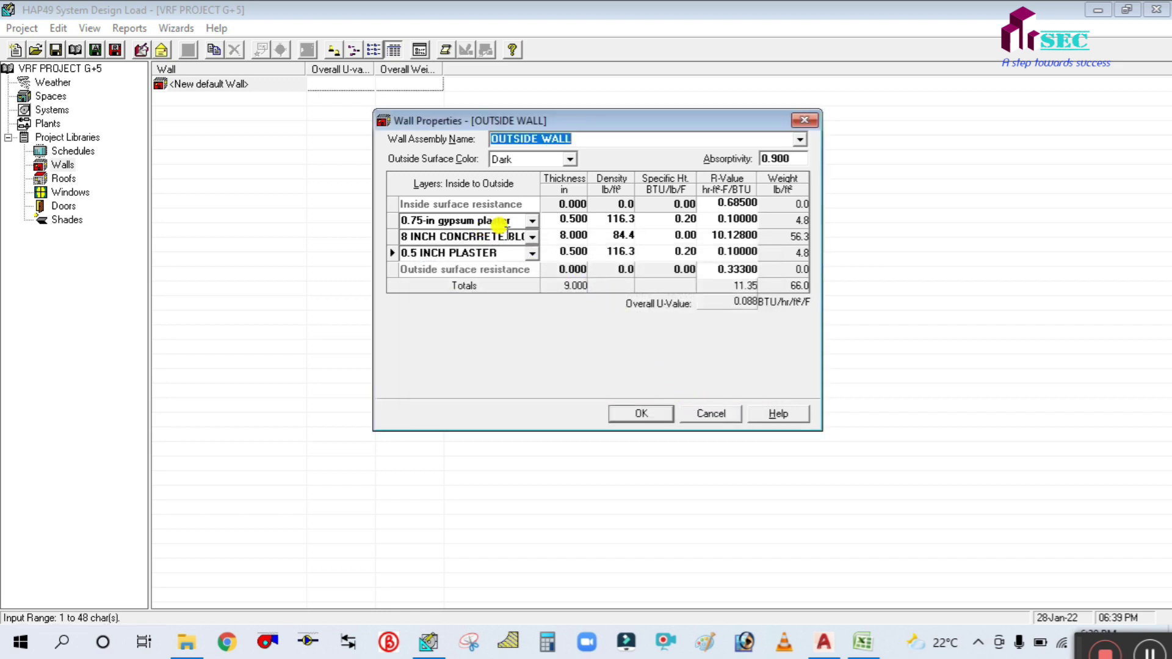
pyautogui.click(617, 413)
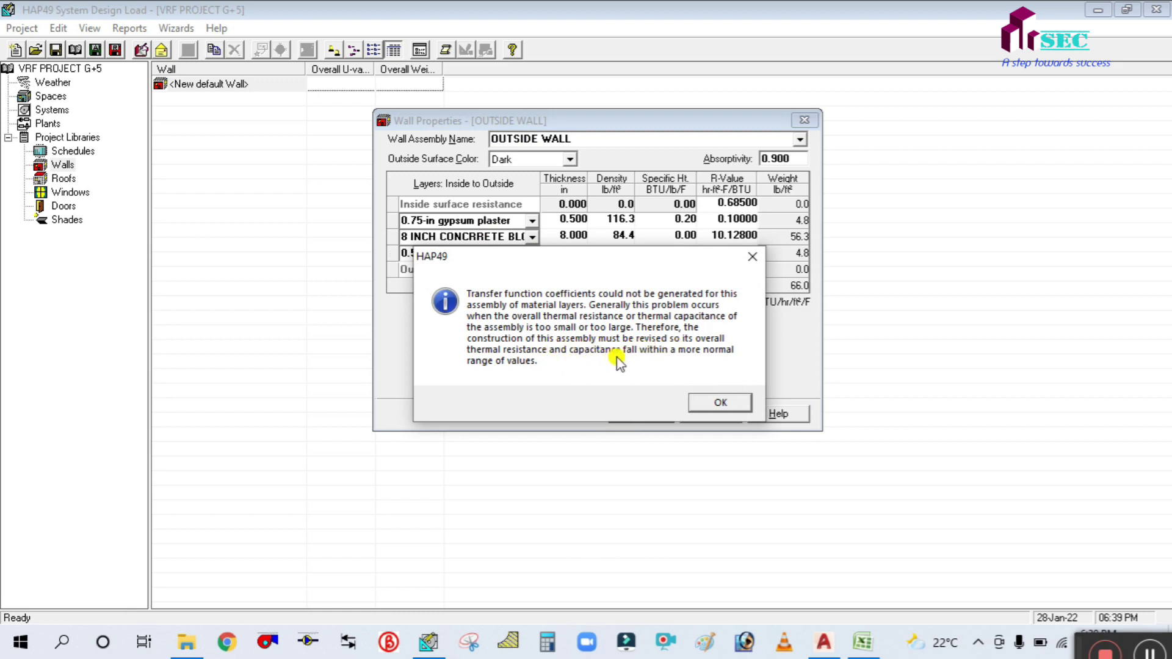
pyautogui.click(726, 401)
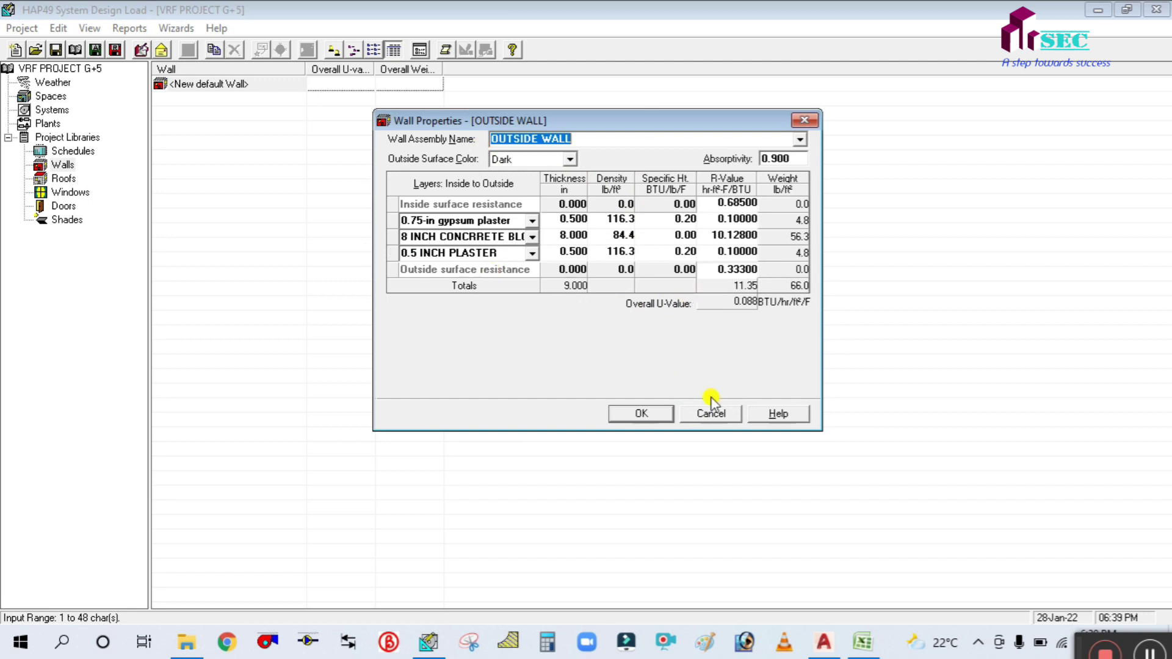
pyautogui.click(658, 418)
pyautogui.click(693, 401)
pyautogui.click(710, 420)
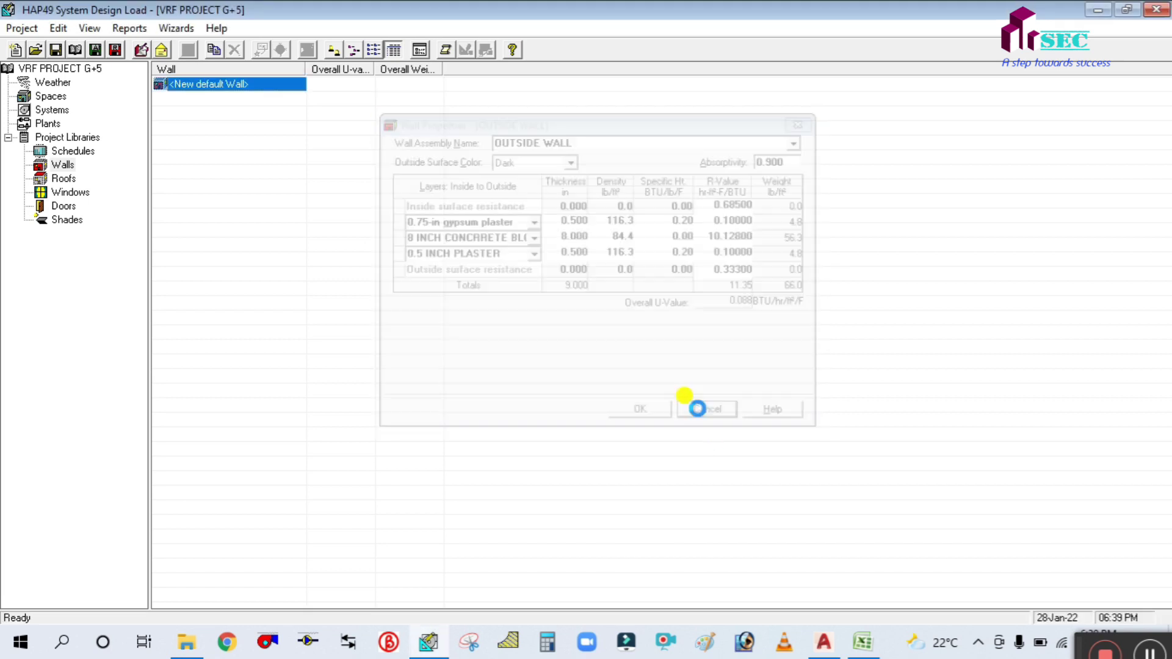
# Step: Start a new wall from the default entry and base it on the Medium Weight Wall assembly
pyautogui.doubleClick(244, 85)
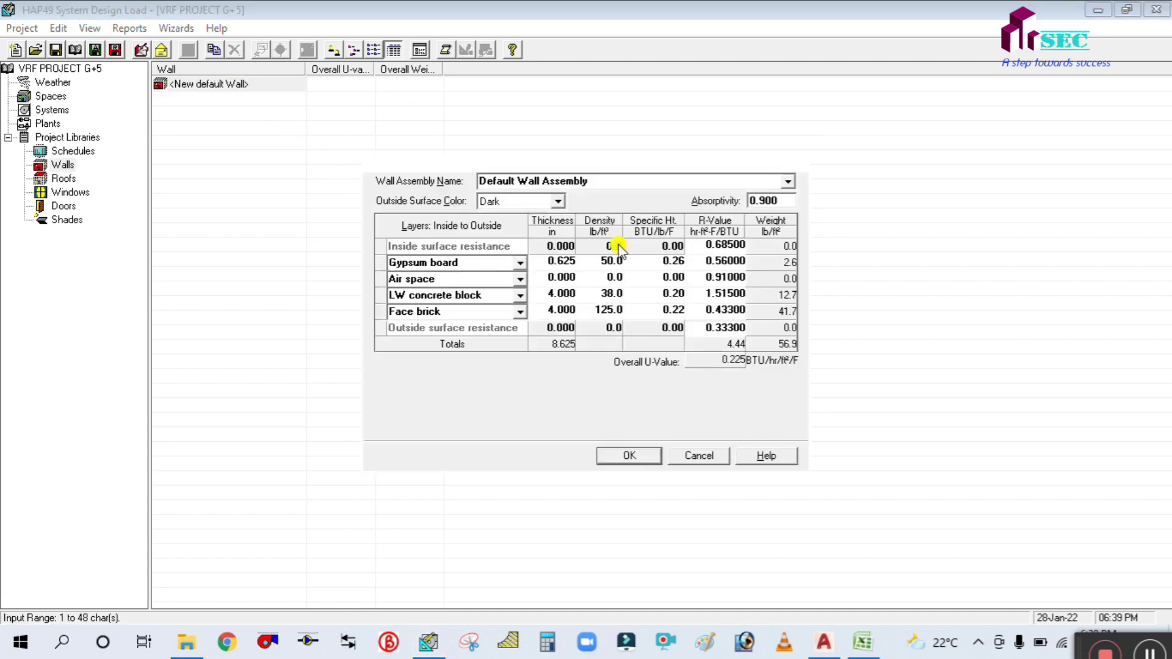
pyautogui.click(786, 182)
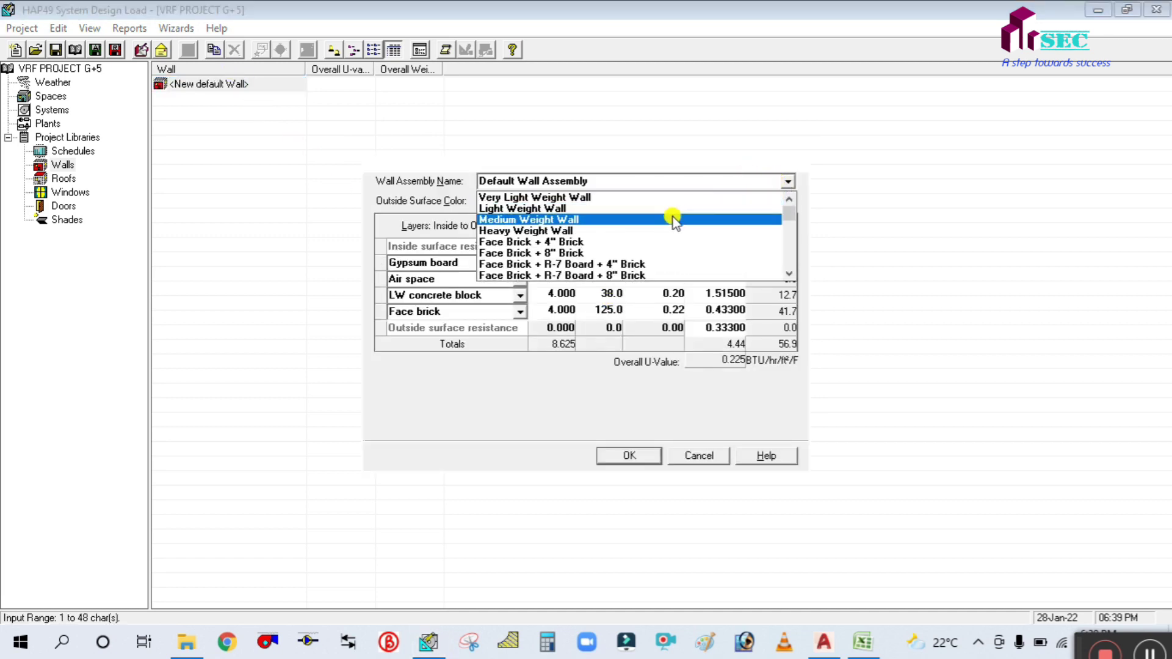
pyautogui.click(673, 219)
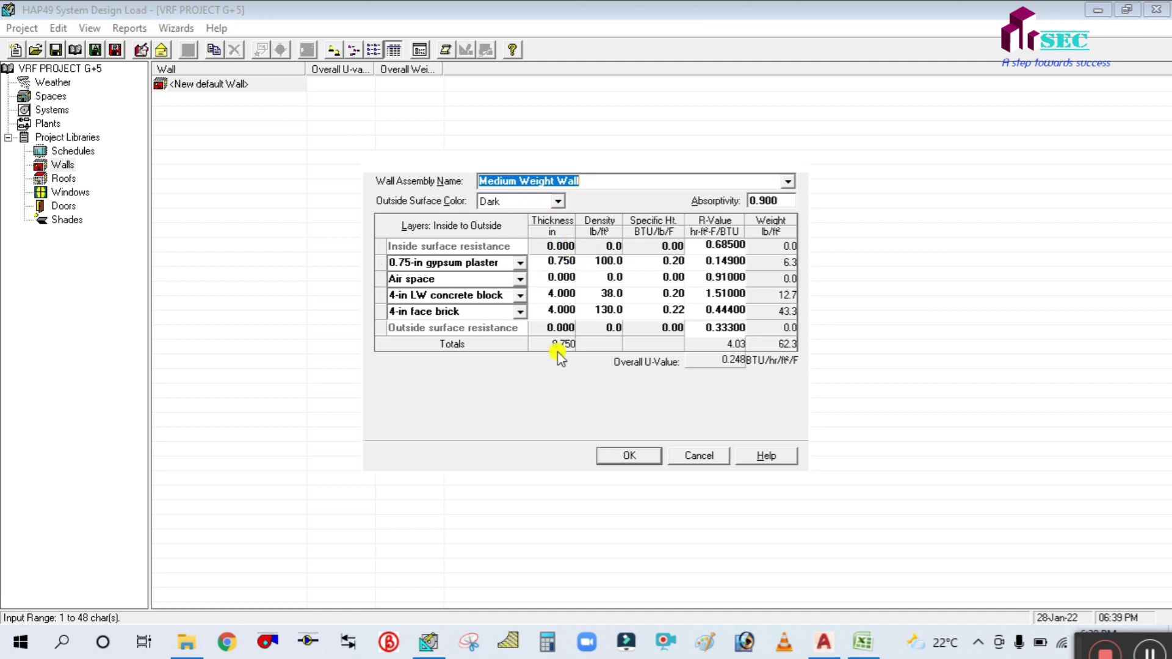
# Step: Replace the 0.75-in gypsum plaster layer of the Medium Weight Wall with 1/2-in gypsum board
pyautogui.click(517, 267)
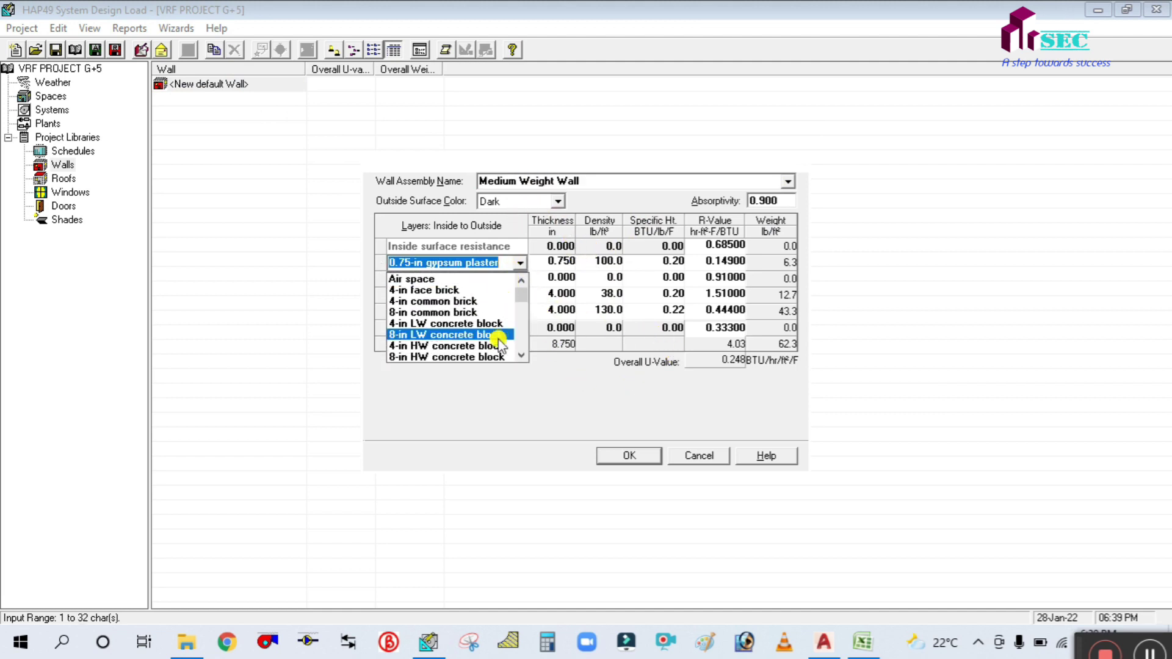
pyautogui.scroll(-3, 494, 347)
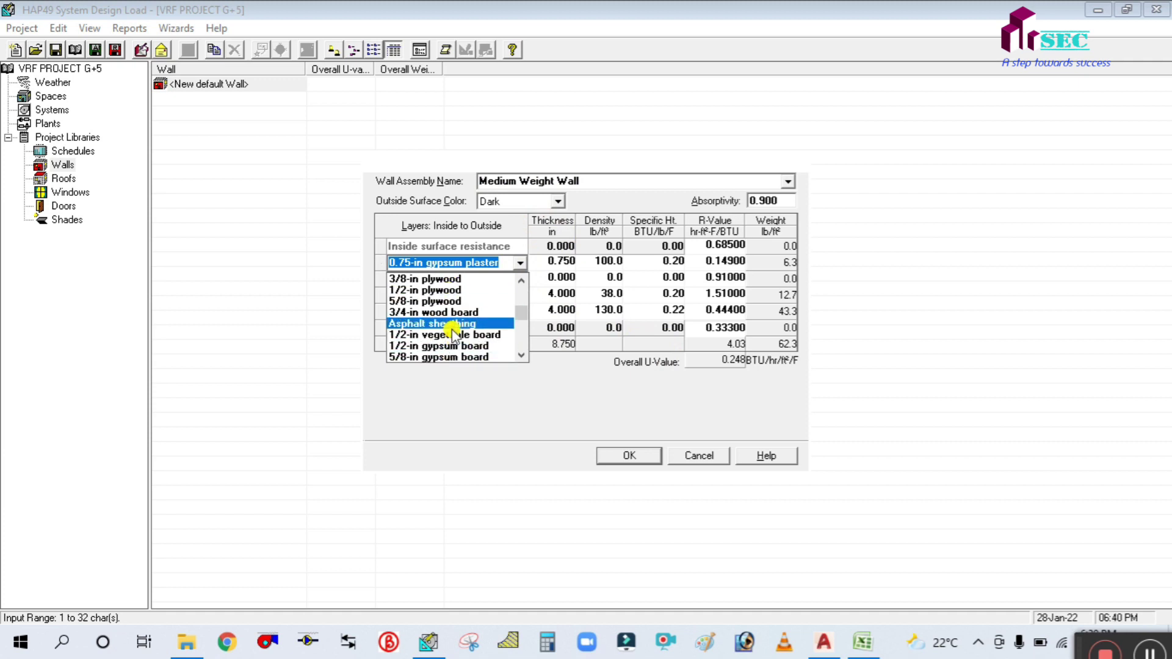
pyautogui.click(464, 346)
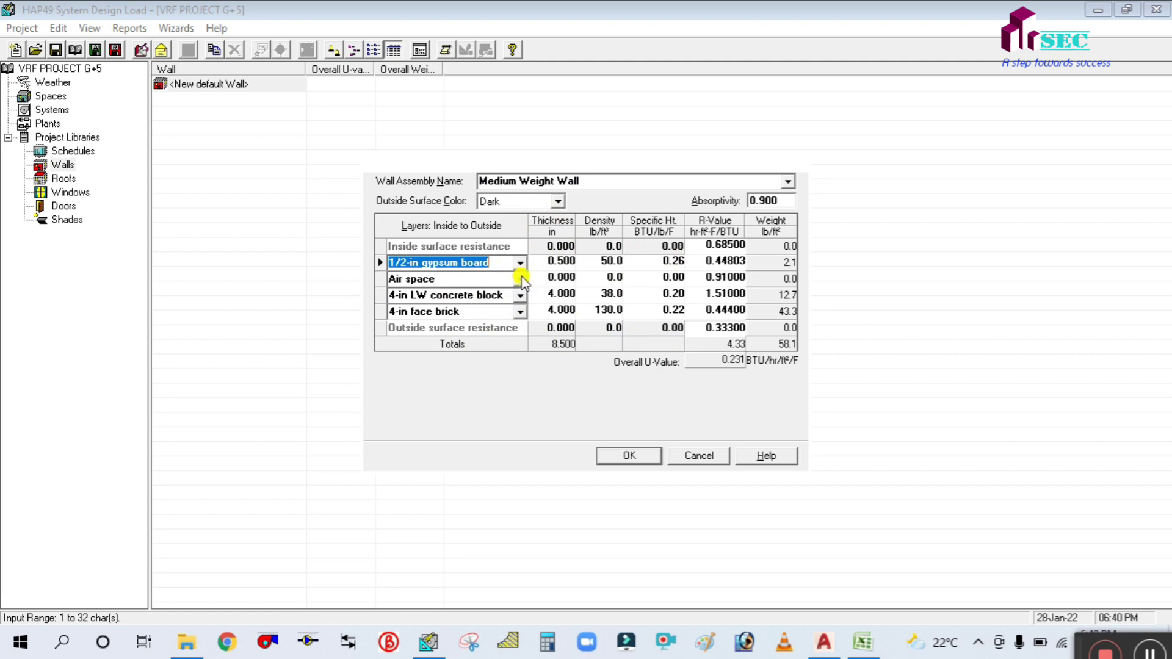
# Step: Switch to the U-Value sheet in Excel to examine the external wall section's data, and return to the HAP wall assembly
pyautogui.click(863, 642)
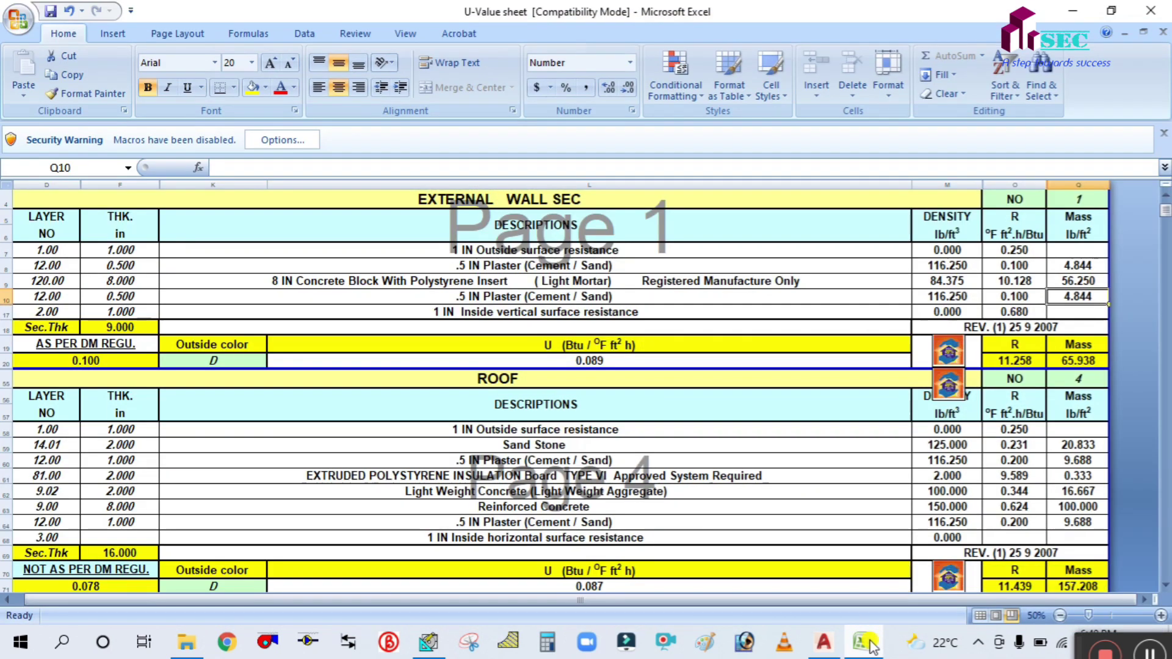
pyautogui.click(867, 642)
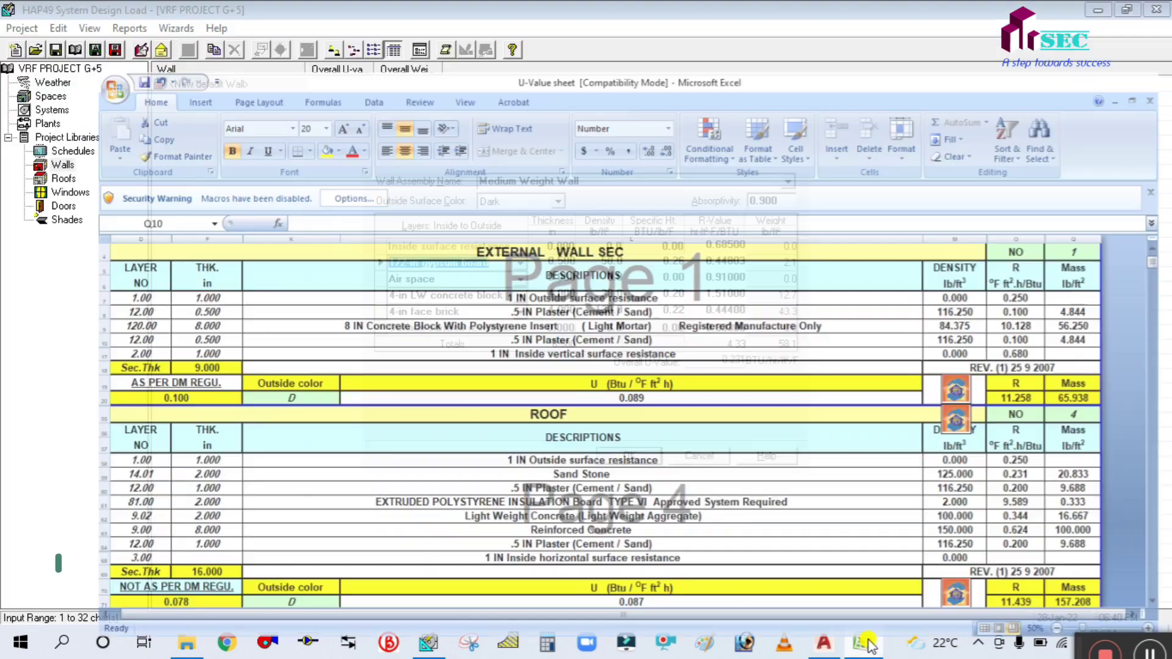
pyautogui.click(867, 642)
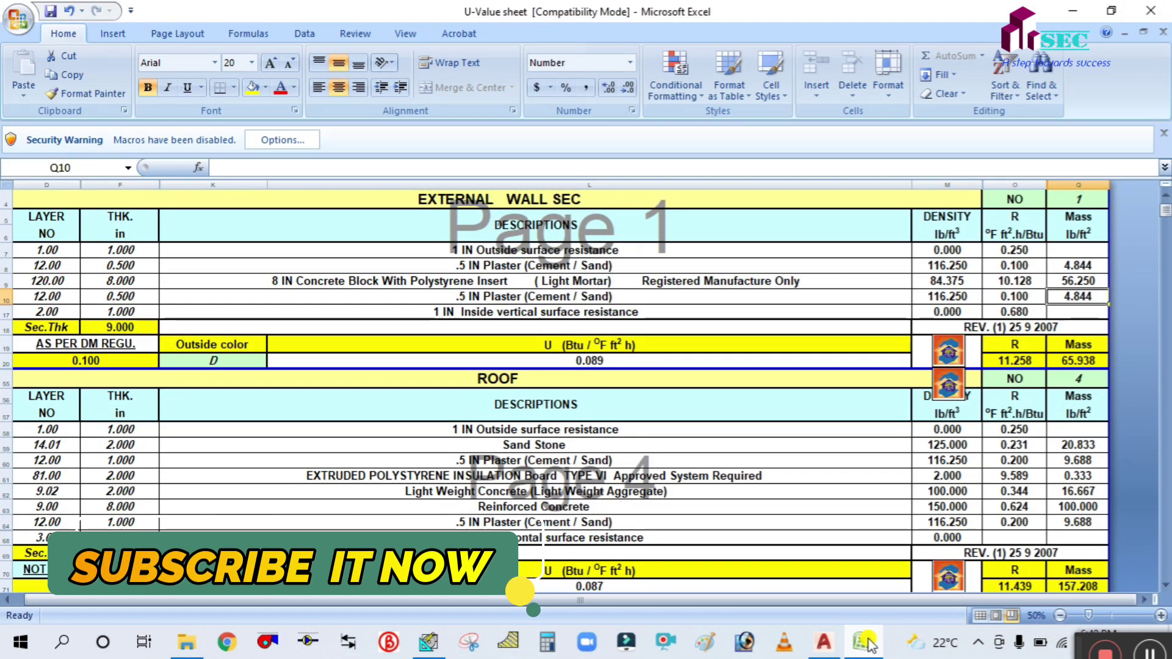
pyautogui.click(865, 643)
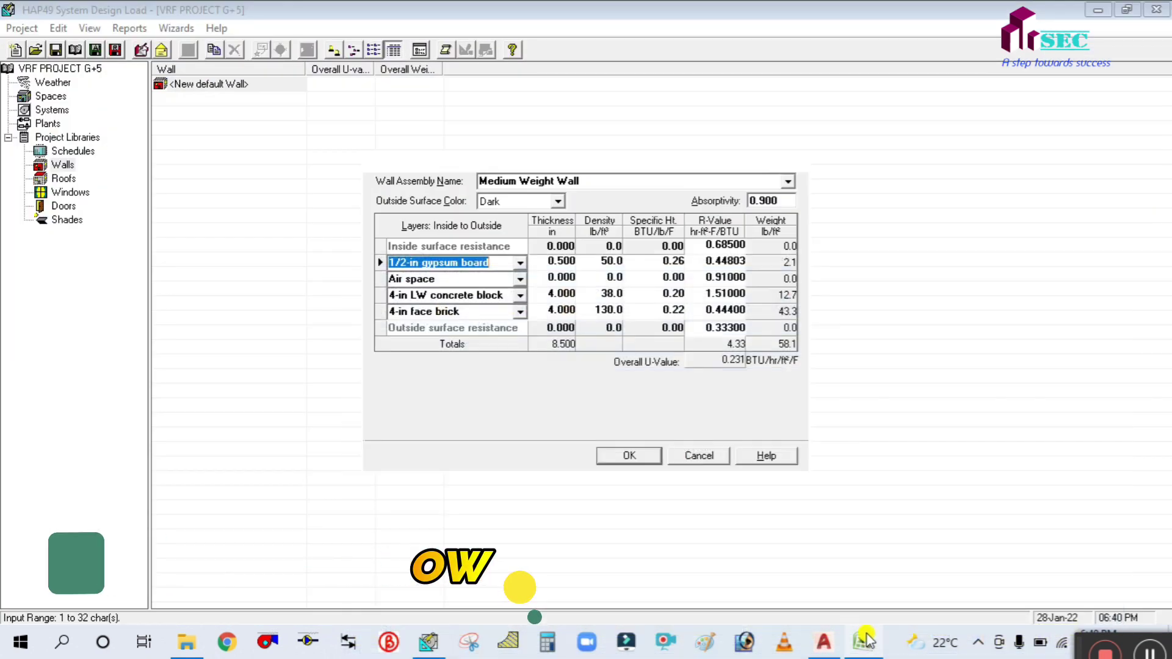
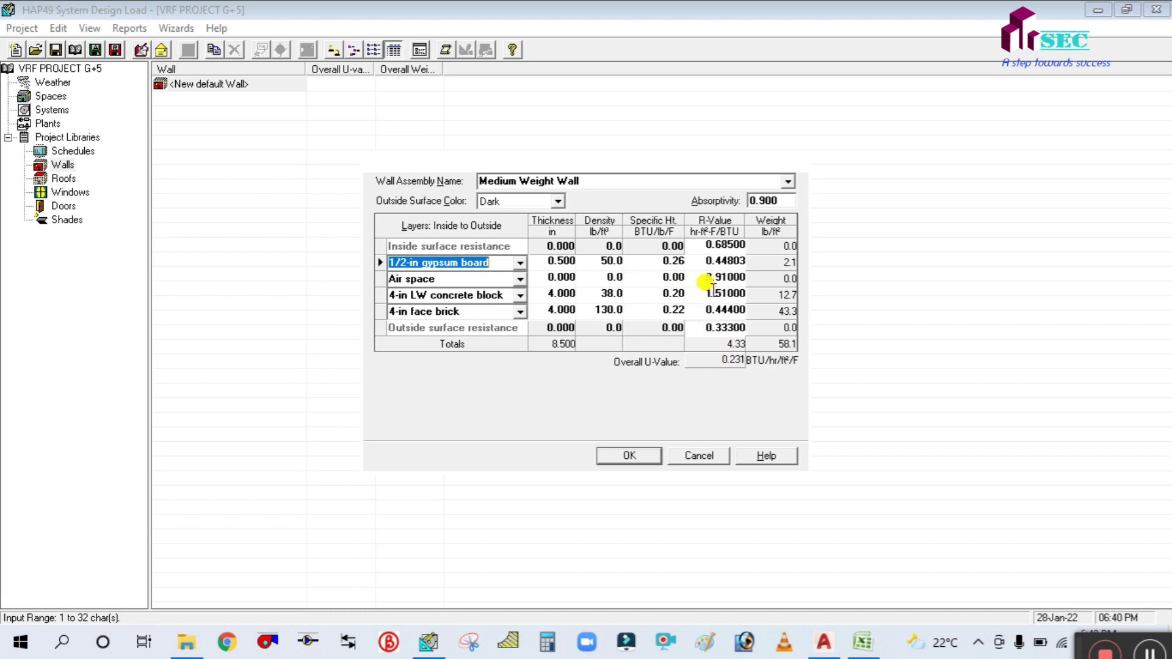
# Step: Set the R-values of the 1/2-in gypsum board, air space and 4-in LW concrete block layers to 1
pyautogui.click(705, 261)
pyautogui.moveTo(704, 262); pyautogui.dragTo(769, 264)
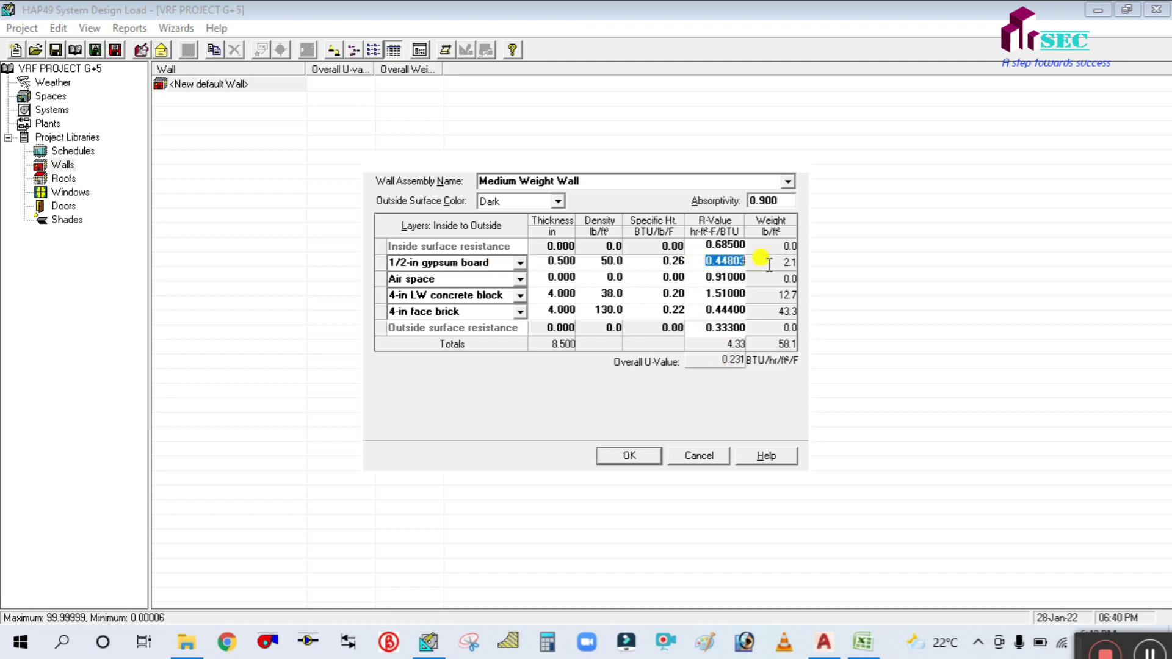
pyautogui.write('1')
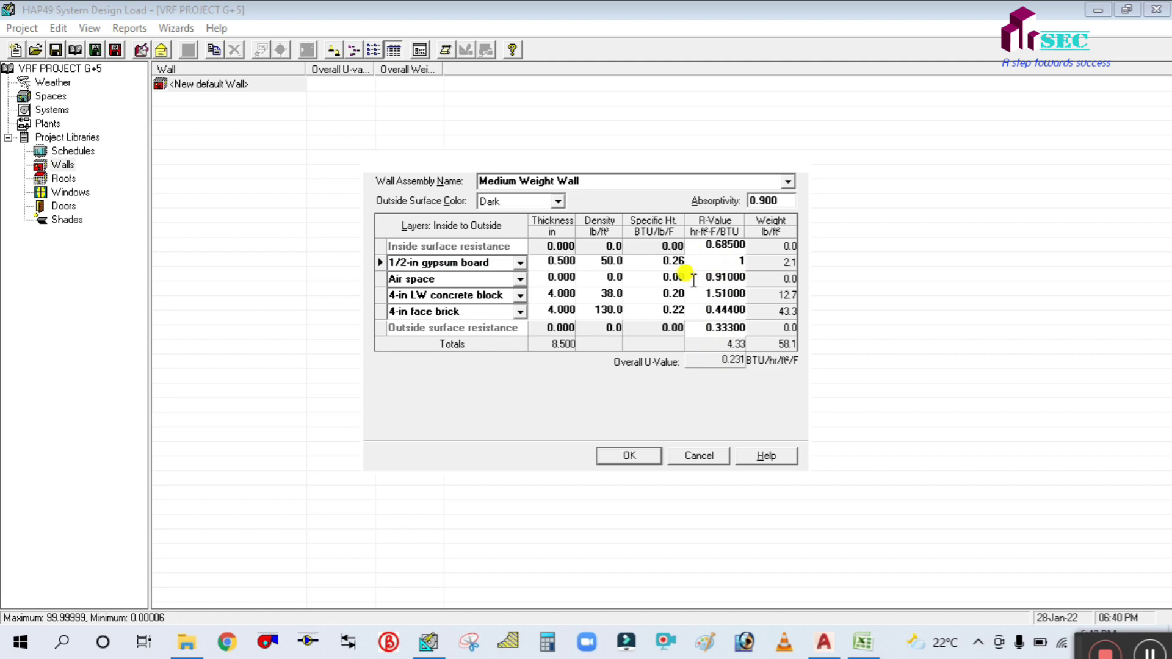
pyautogui.doubleClick(700, 277)
pyautogui.write('1')
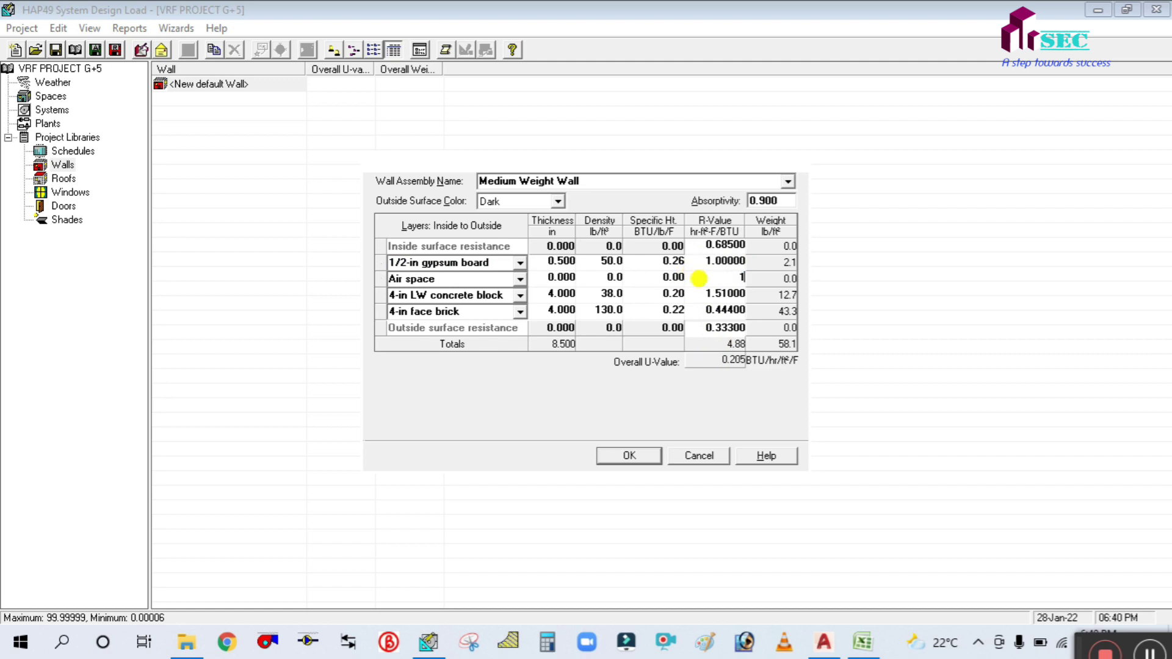
pyautogui.click(708, 294)
pyautogui.moveTo(707, 294); pyautogui.dragTo(747, 300)
pyautogui.click(707, 294)
pyautogui.write('1')
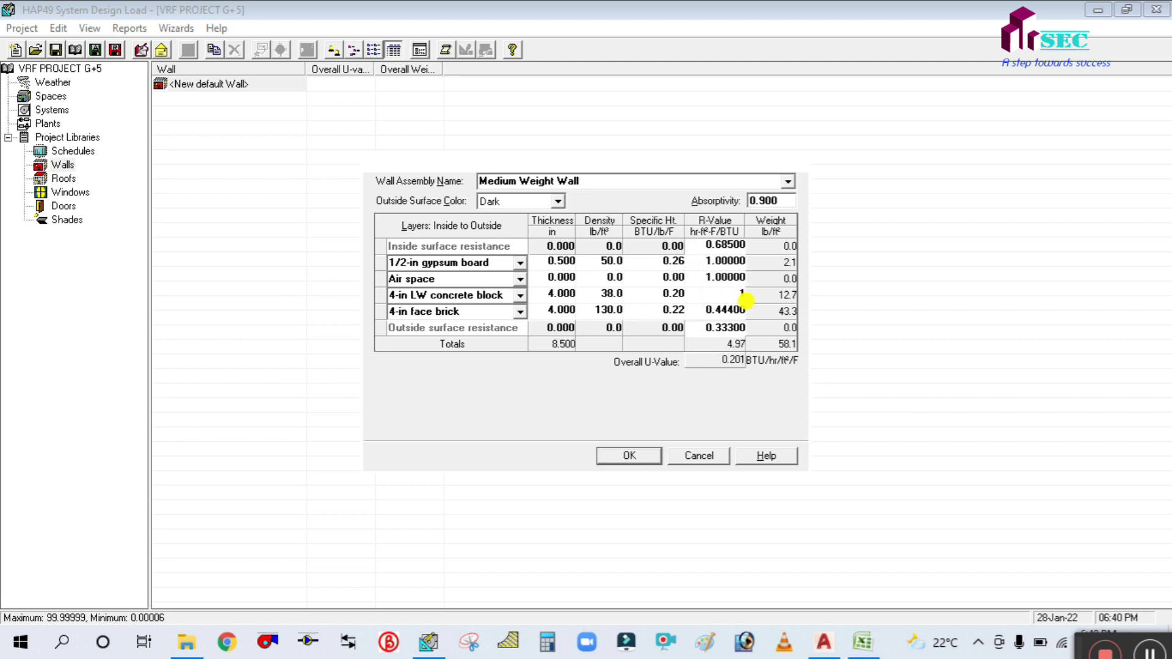
# Step: Set the R-value of the 4-in face brick layer to 0.002
pyautogui.click(710, 311)
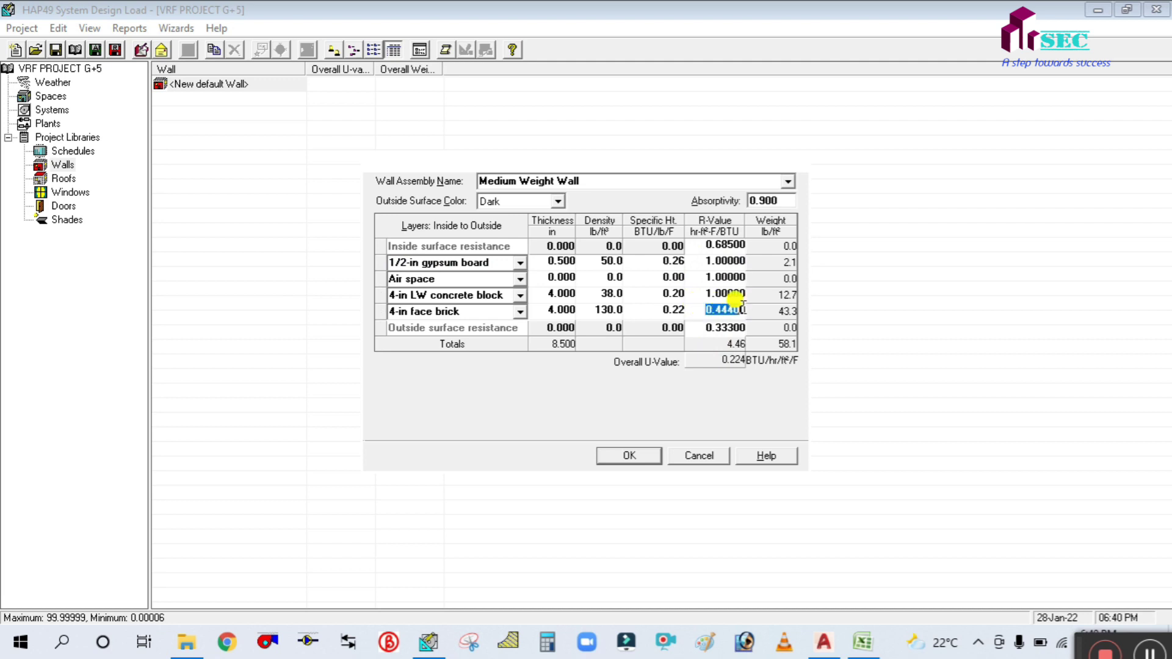
pyautogui.press('BackSpace')
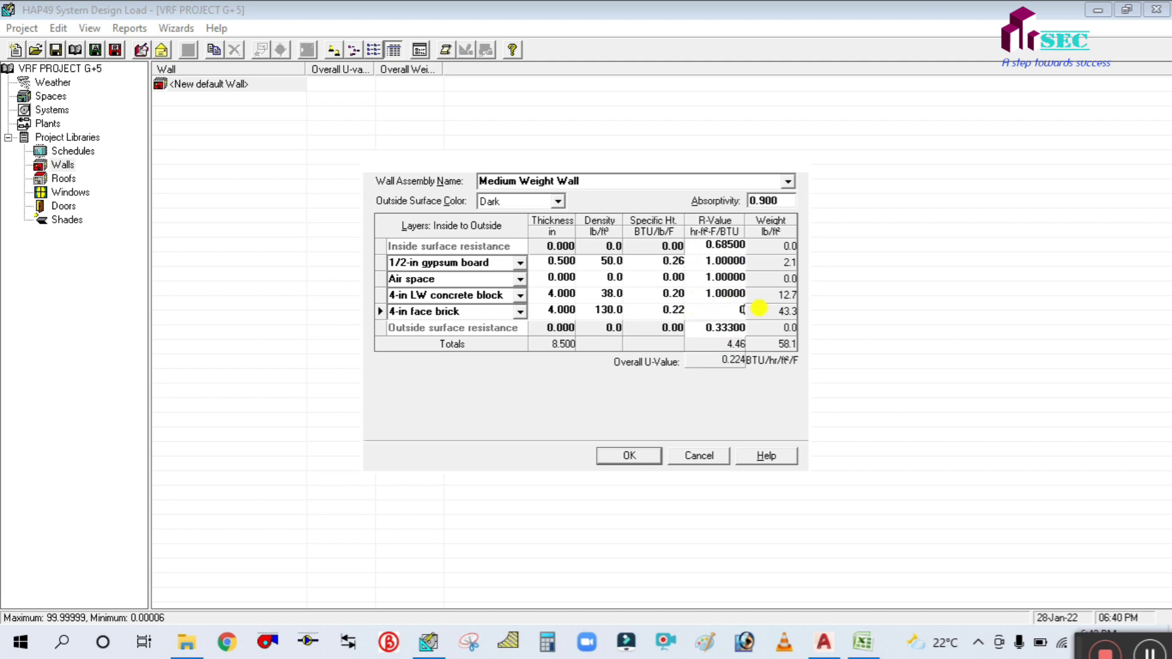
pyautogui.click(727, 328)
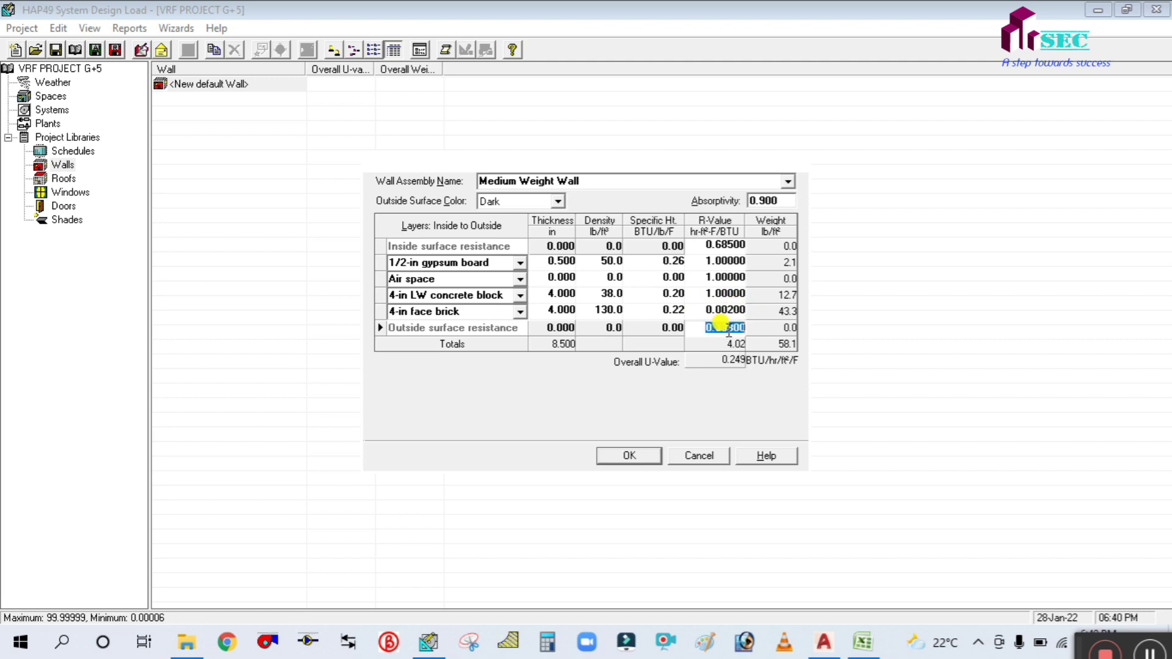
# Step: Try R-values of 0.1 and 5 for the 1/2-in gypsum board layer
pyautogui.click(706, 261)
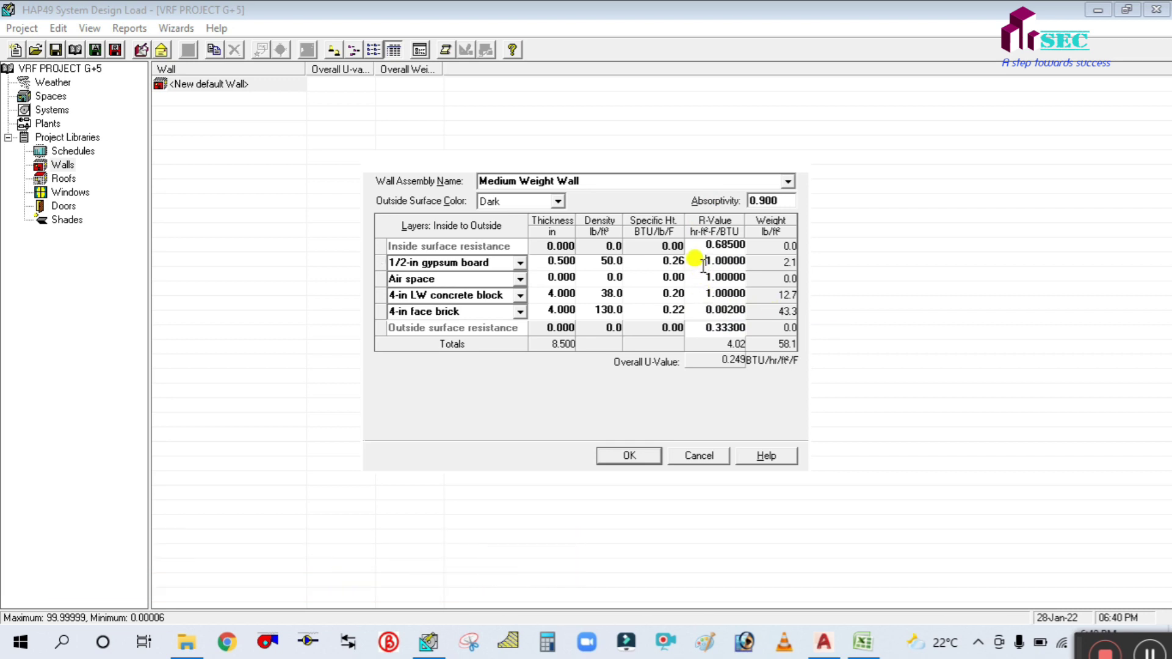
pyautogui.moveTo(706, 261); pyautogui.dragTo(750, 264)
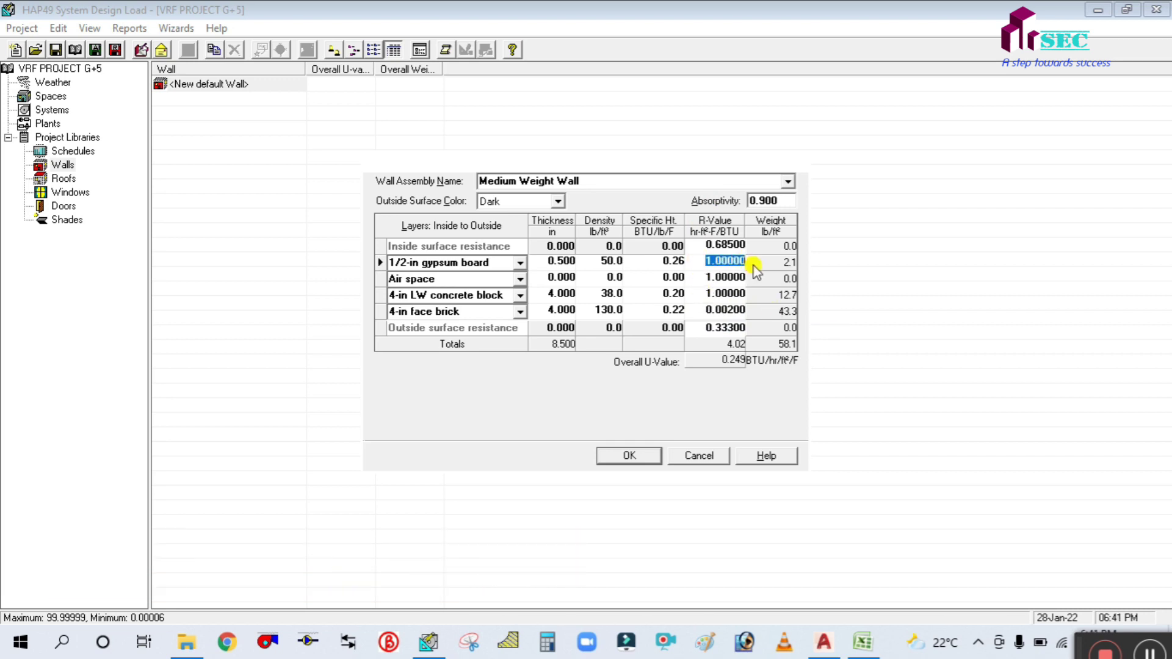
pyautogui.write('0.1')
pyautogui.click(719, 278)
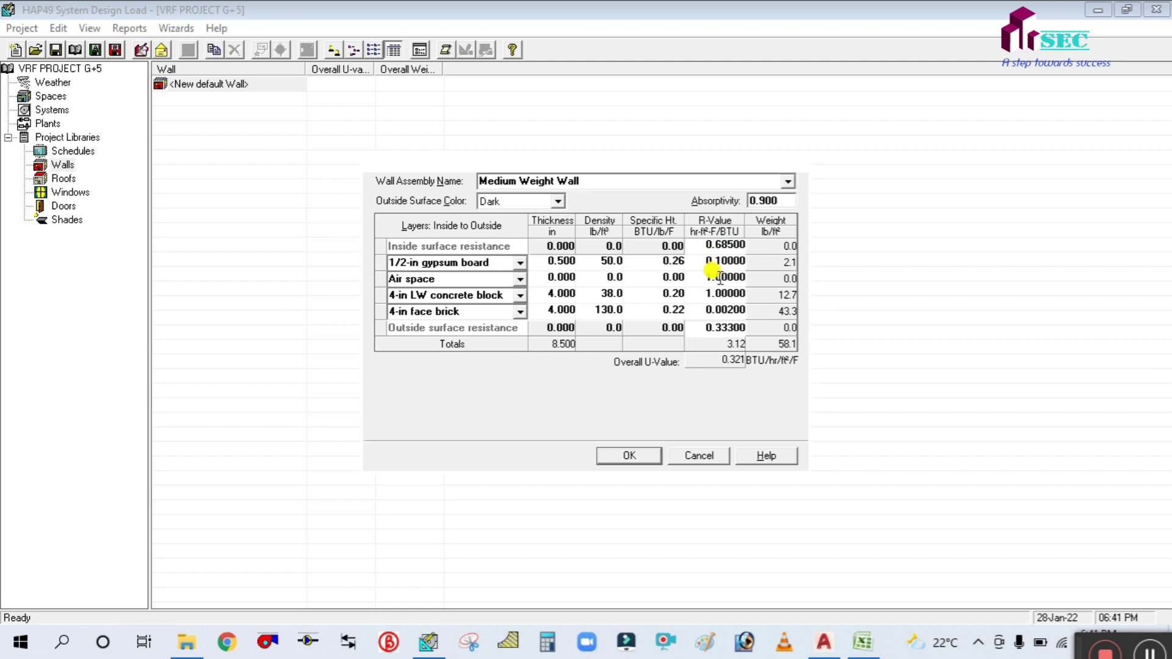
pyautogui.click(713, 261)
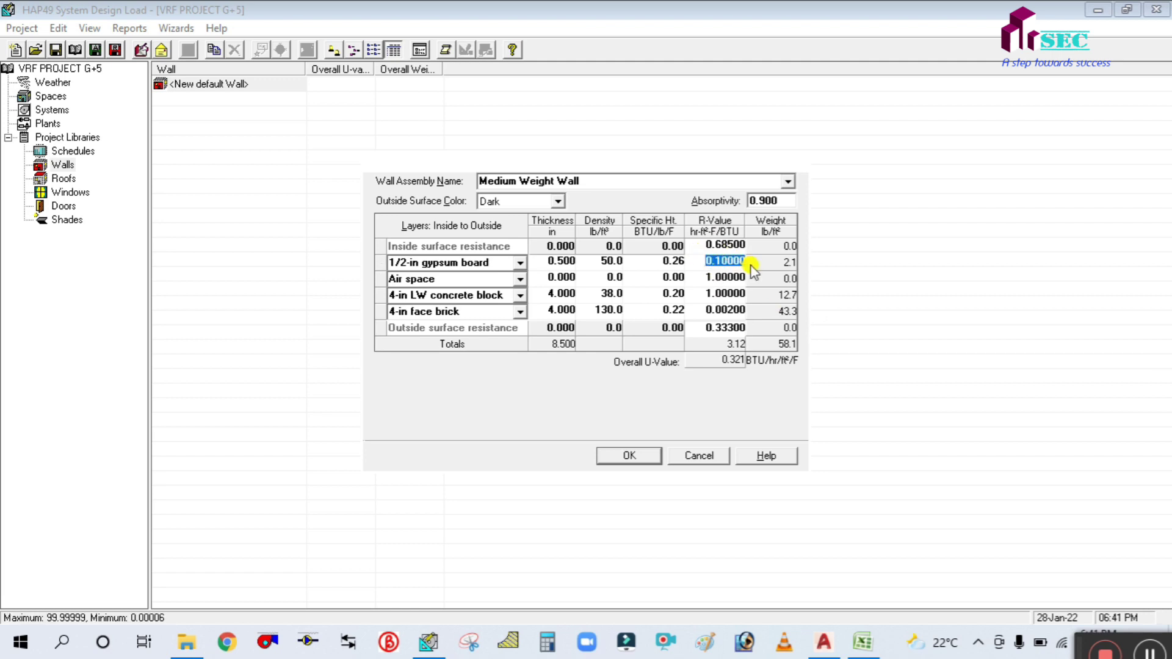
pyautogui.write('5')
pyautogui.click(711, 276)
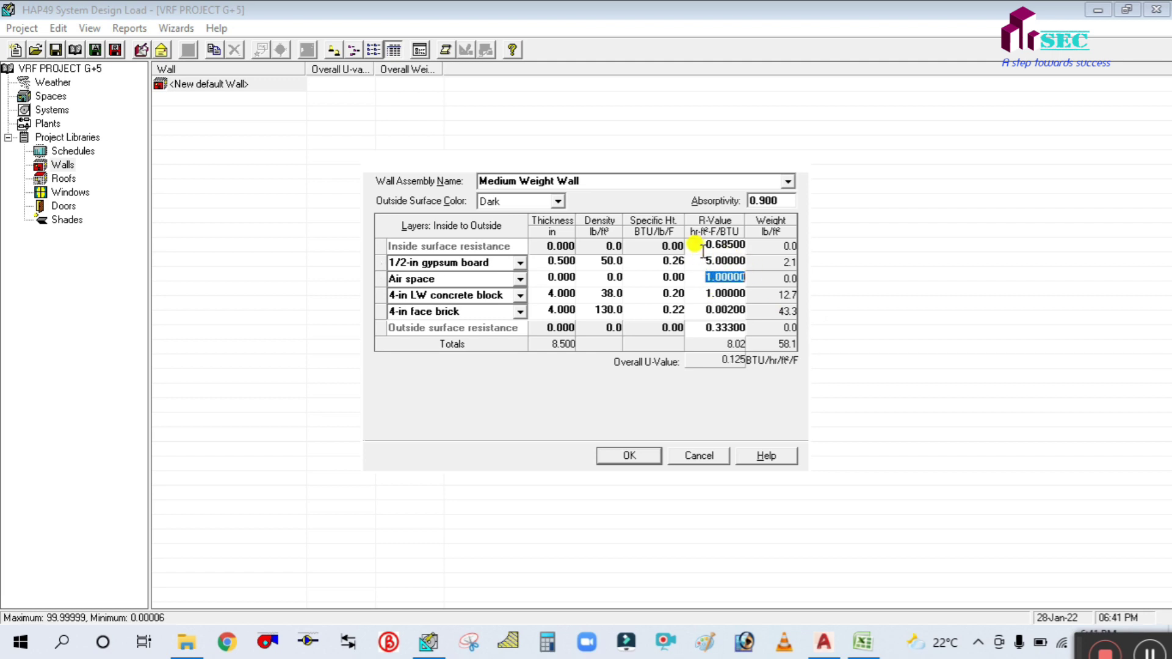
# Step: Set the R-value of the 1/2-in gypsum board layer to 10
pyautogui.click(717, 244)
pyautogui.moveTo(706, 262); pyautogui.dragTo(759, 261)
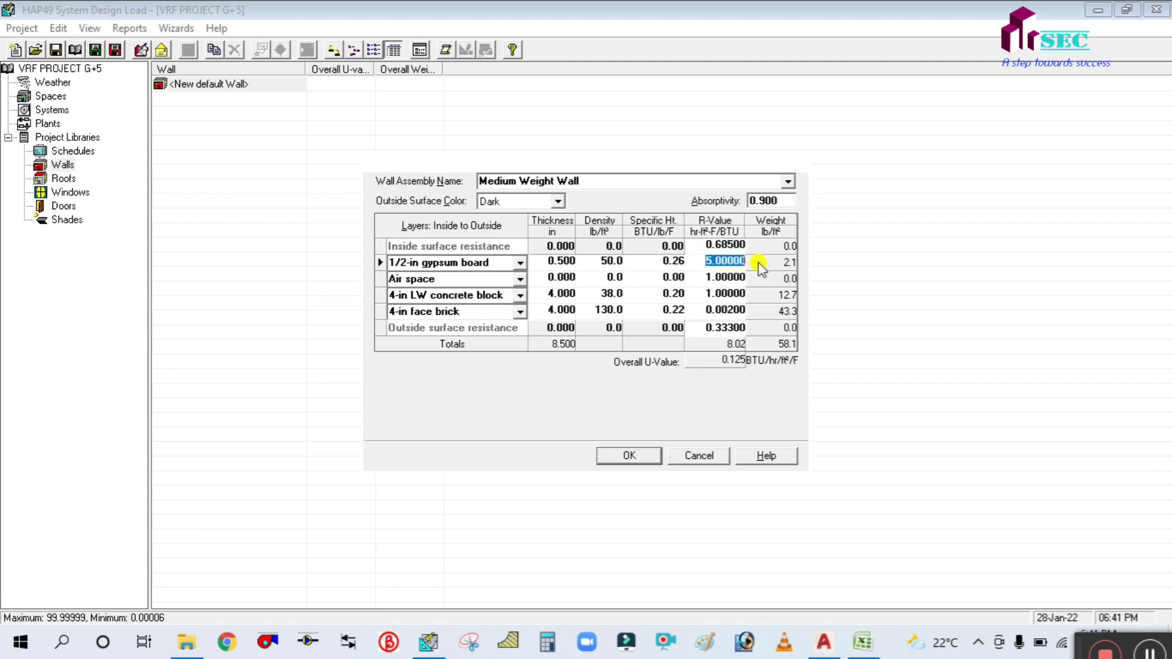
pyautogui.write('10')
# Step: Try R-values of 3 and 5 for the air space layer, checking the U-Value sheet in between
pyautogui.click(703, 277)
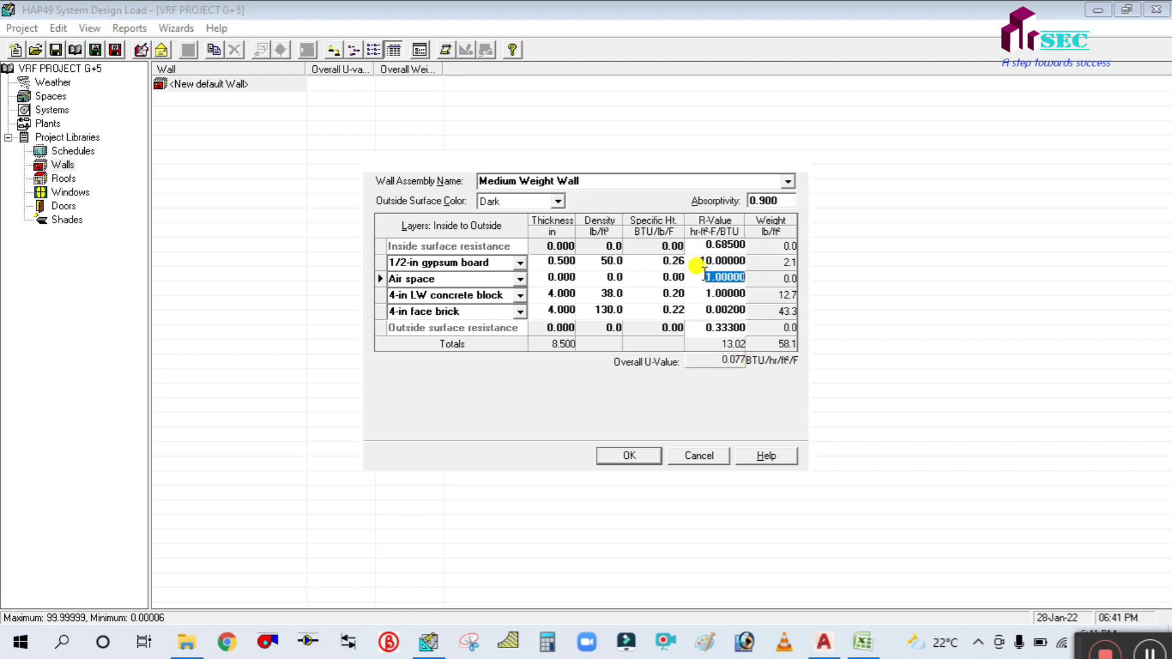
pyautogui.write('3')
pyautogui.click(708, 294)
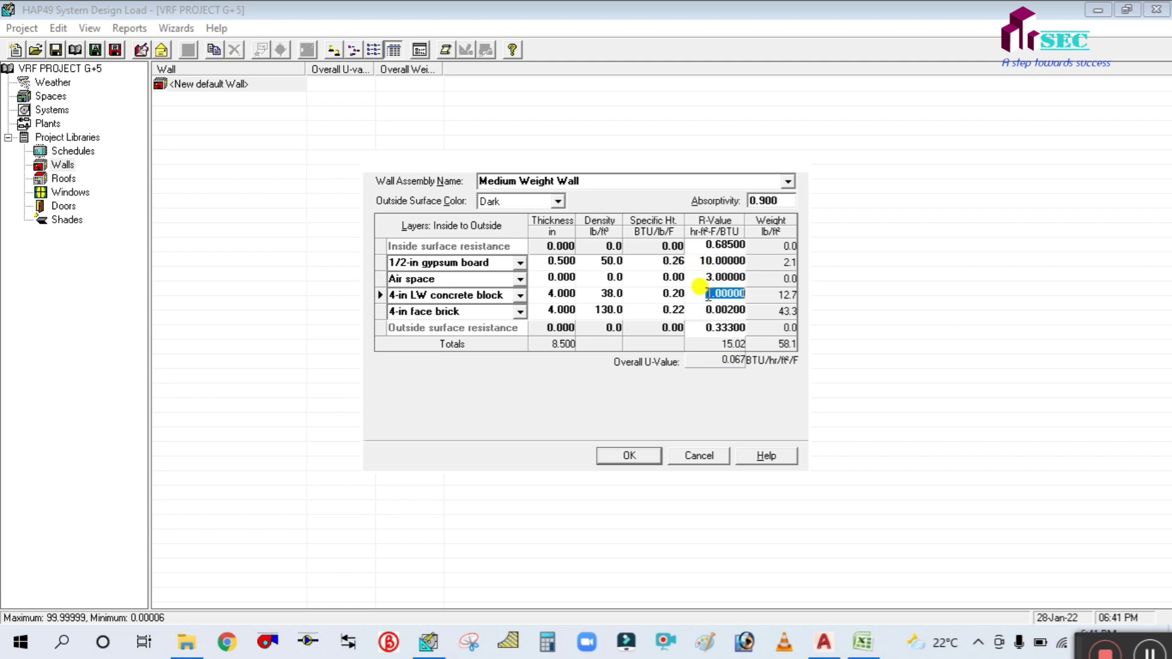
pyautogui.click(700, 277)
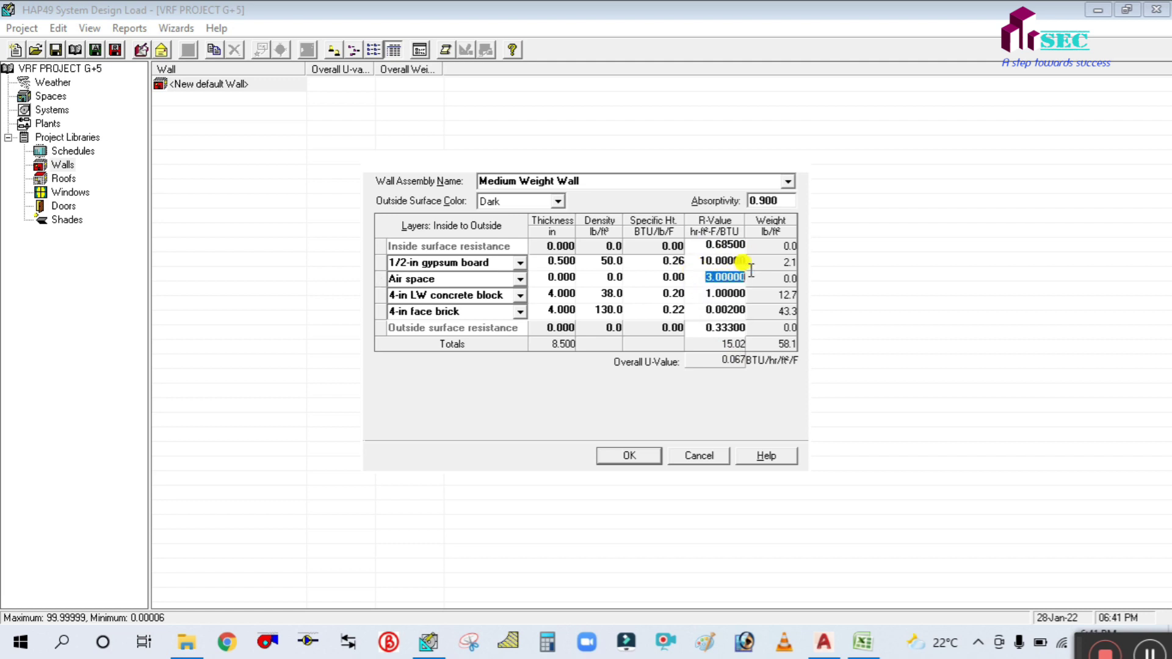
pyautogui.click(861, 646)
pyautogui.click(862, 646)
pyautogui.write('5')
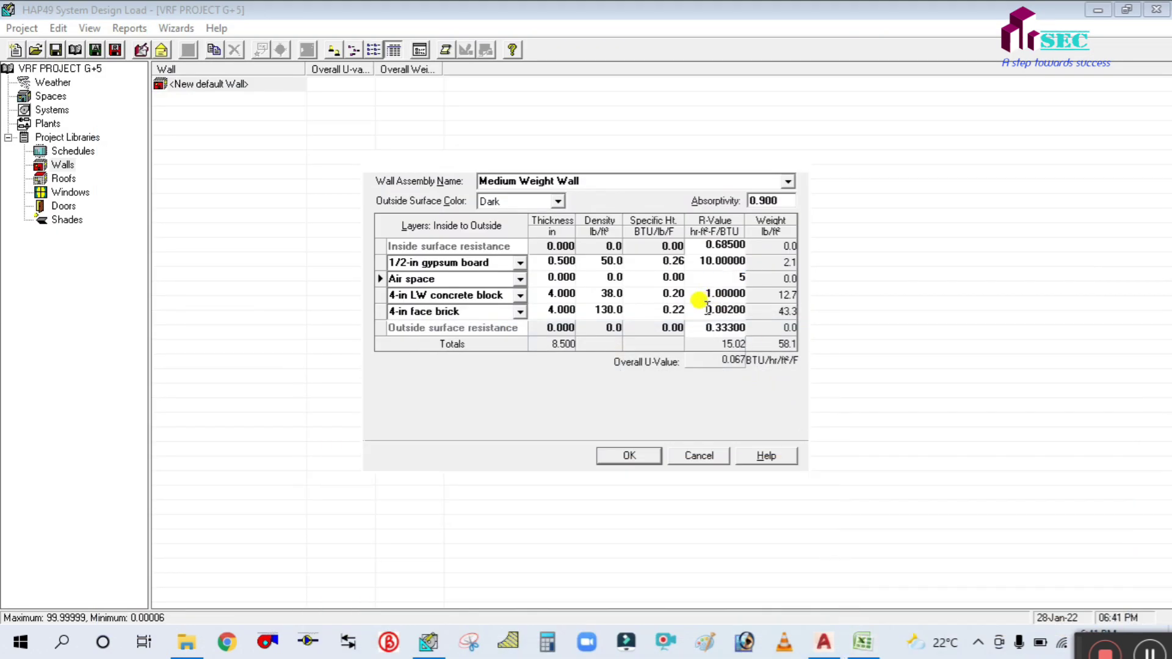
# Step: Set the R-value of the 4-in LW concrete block layer to 4 and the 4-in face brick layer to 6
pyautogui.click(708, 294)
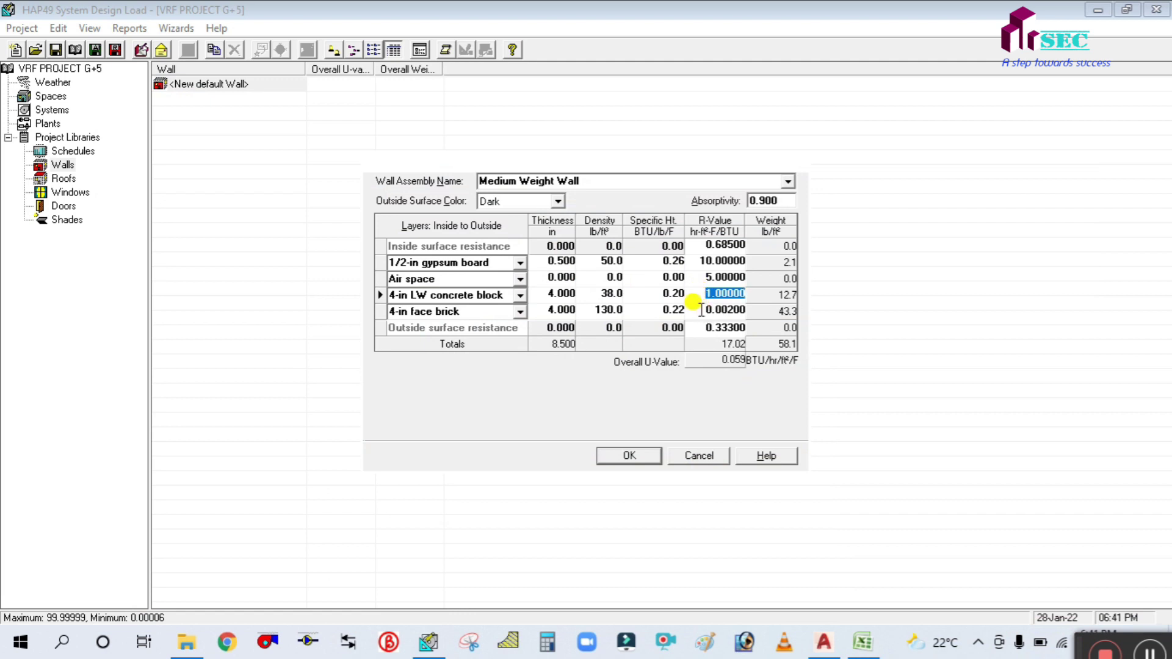
pyautogui.write('4')
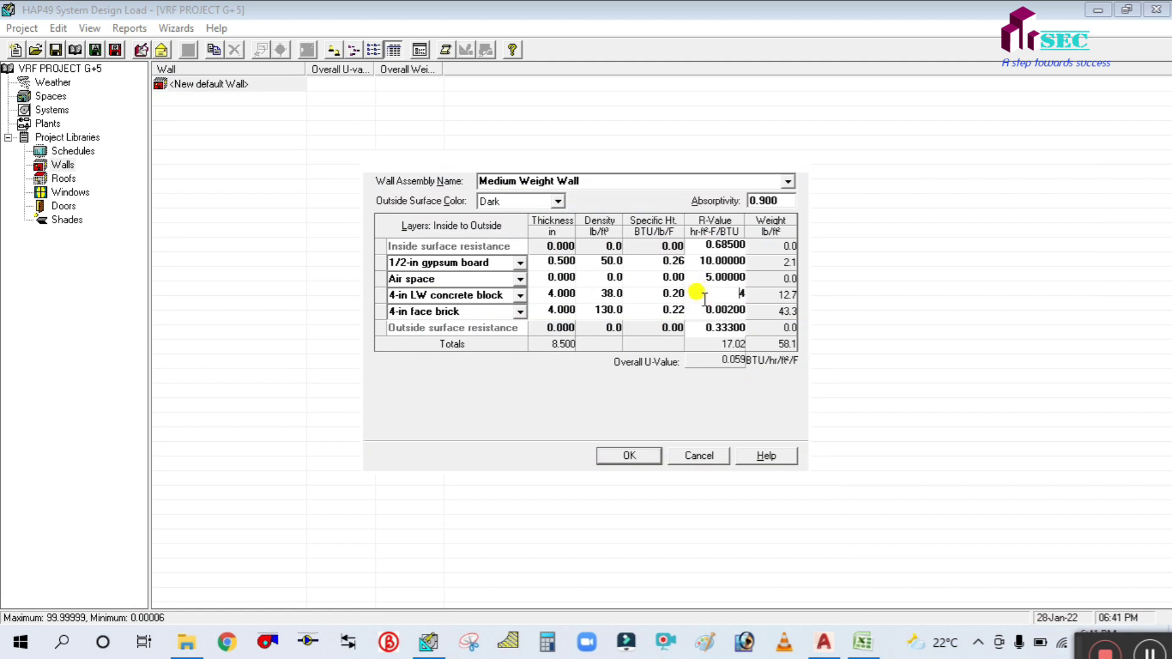
pyautogui.click(707, 309)
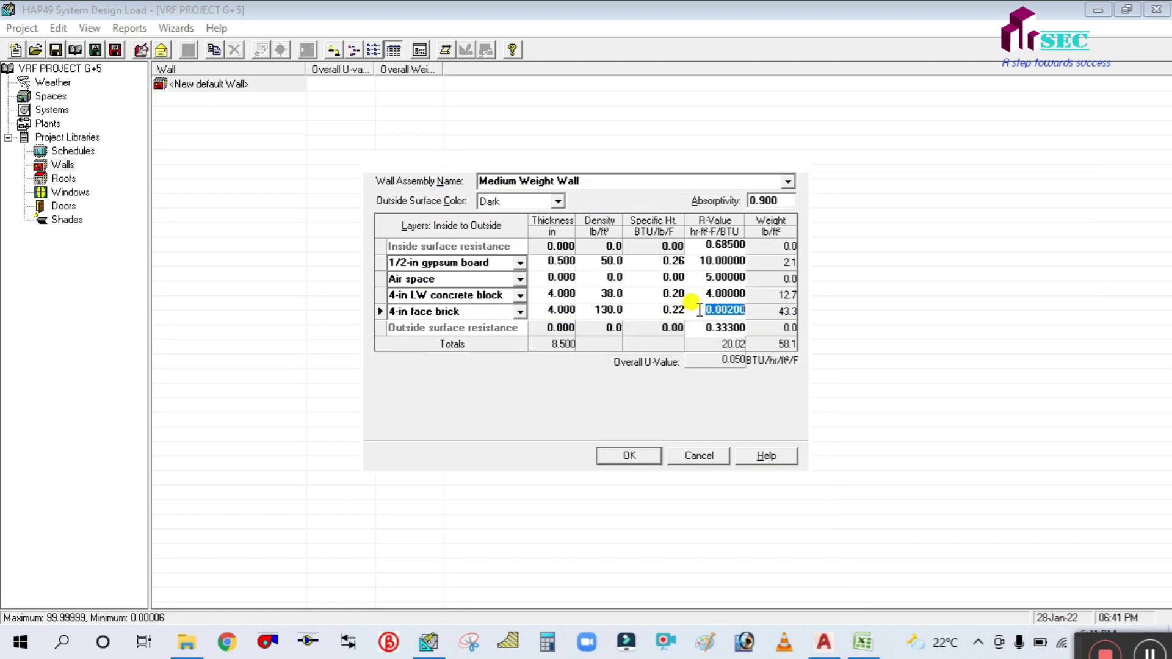
pyautogui.write('6')
# Step: Try an R-value of 10 for the 4-in LW concrete block layer, and set it to 2 instead
pyautogui.click(707, 294)
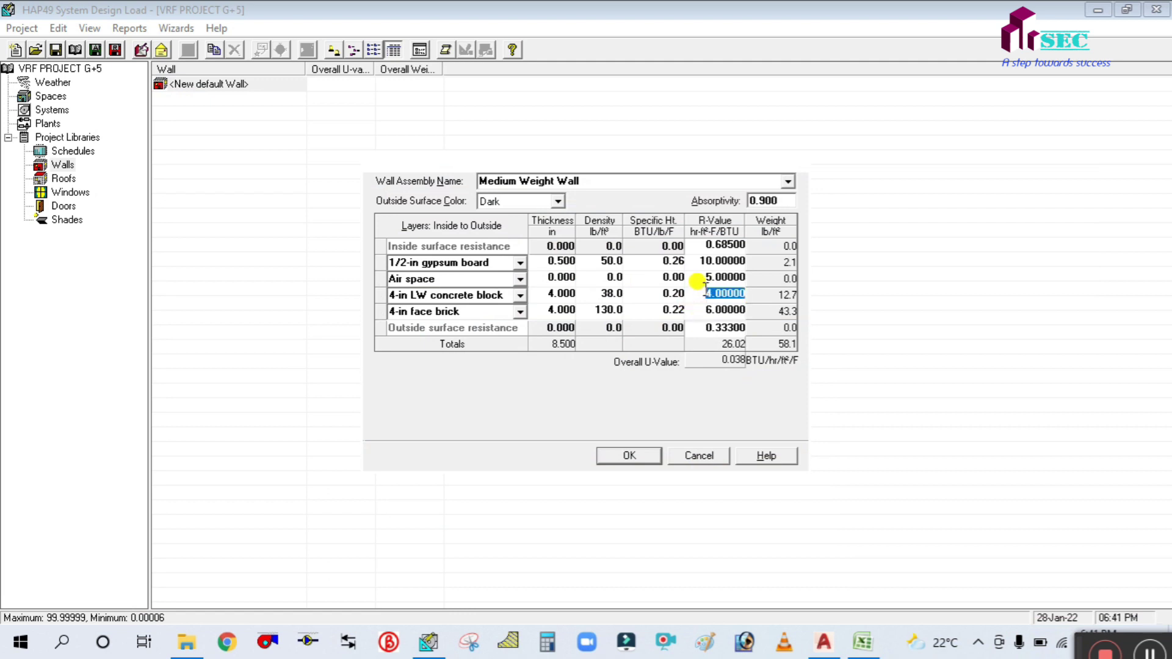
pyautogui.write('10')
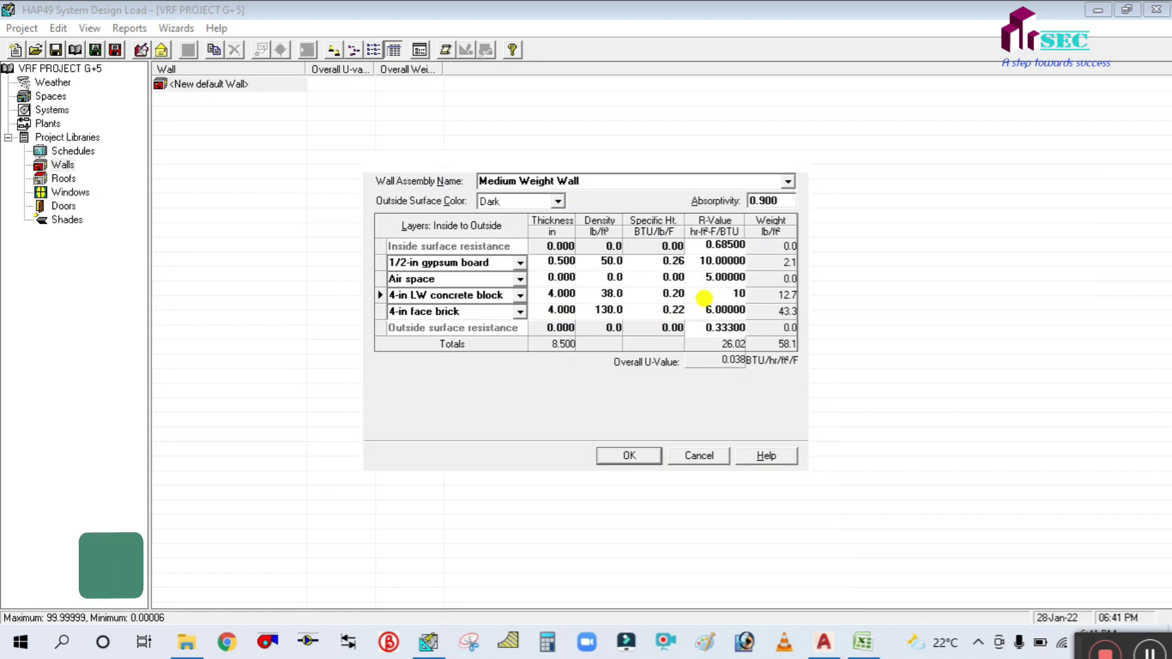
pyautogui.click(706, 311)
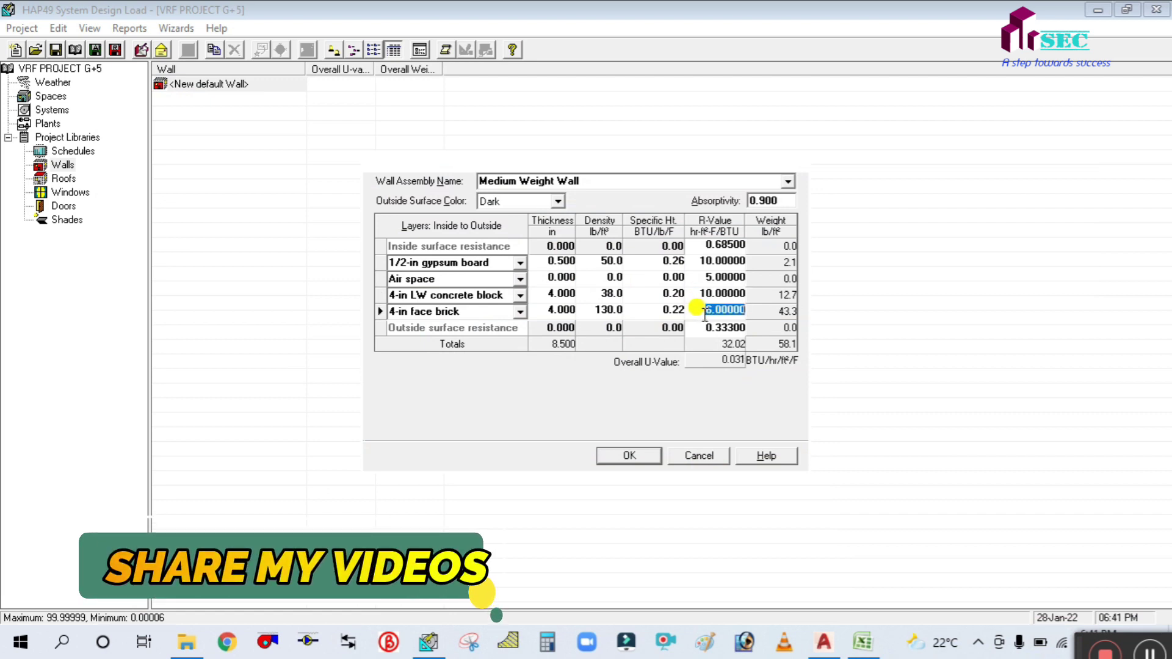
pyautogui.click(702, 295)
pyautogui.write('2')
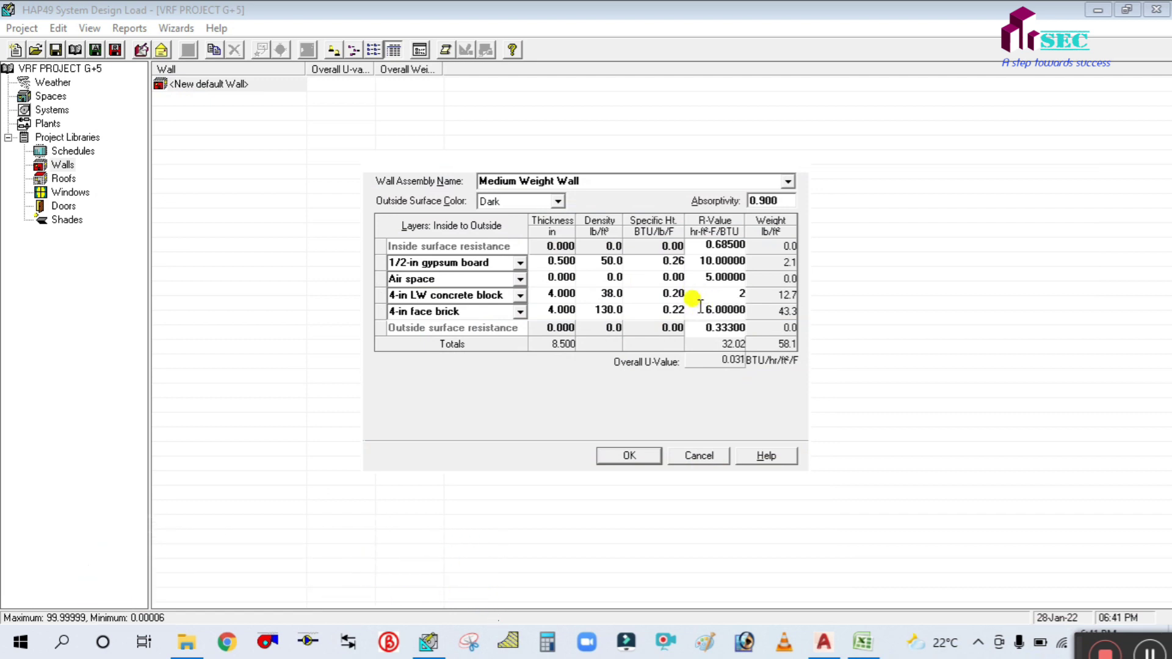
pyautogui.press('Return')
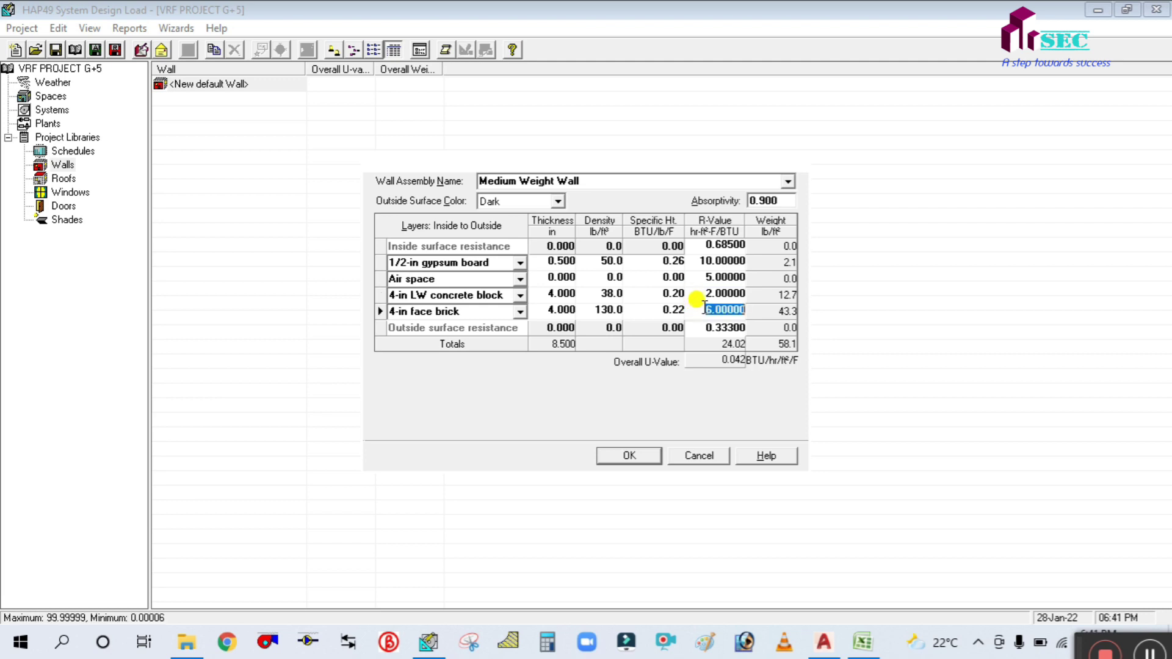
# Step: Set the R-value of the air space layer to 2
pyautogui.click(705, 308)
pyautogui.press('Up')
pyautogui.press('Up')
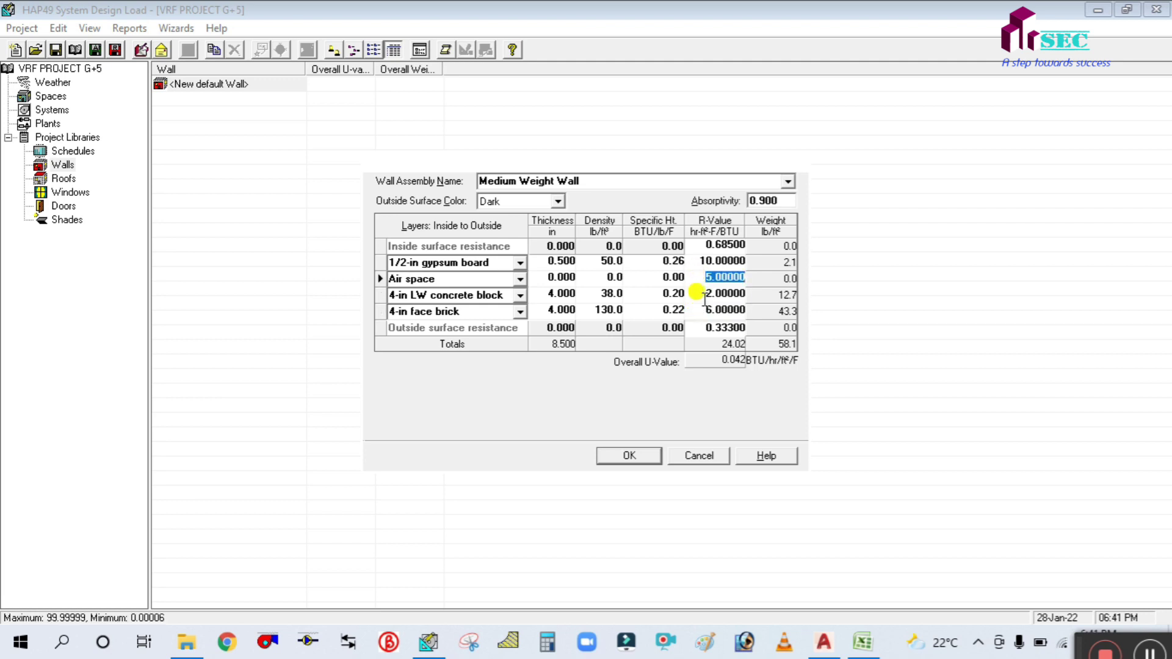
pyautogui.write('2')
pyautogui.click(706, 295)
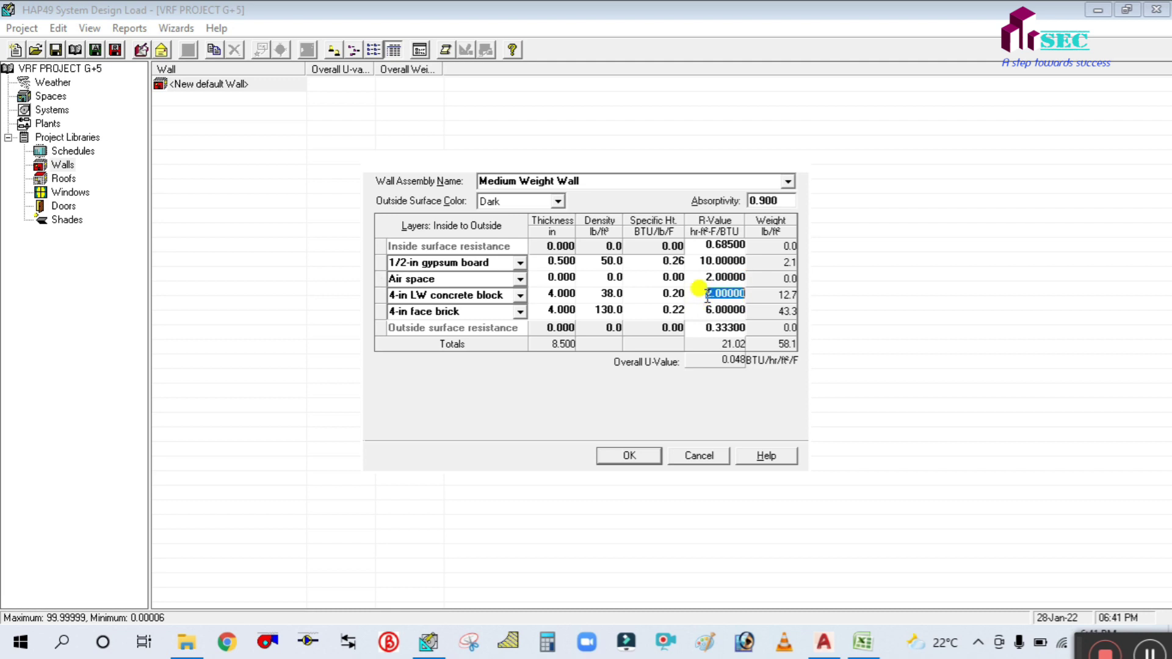
# Step: Try R-values of 10 for the air space layer and 20 for the 1/2-in gypsum board layer
pyautogui.click(705, 277)
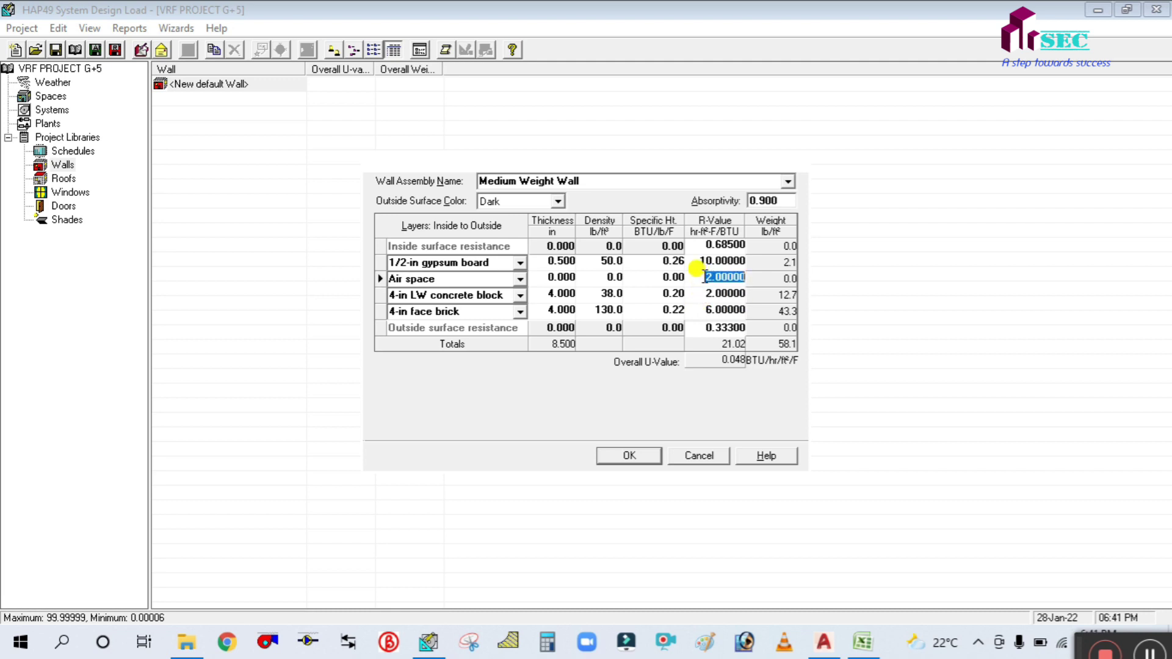
pyautogui.write('10')
pyautogui.click(705, 292)
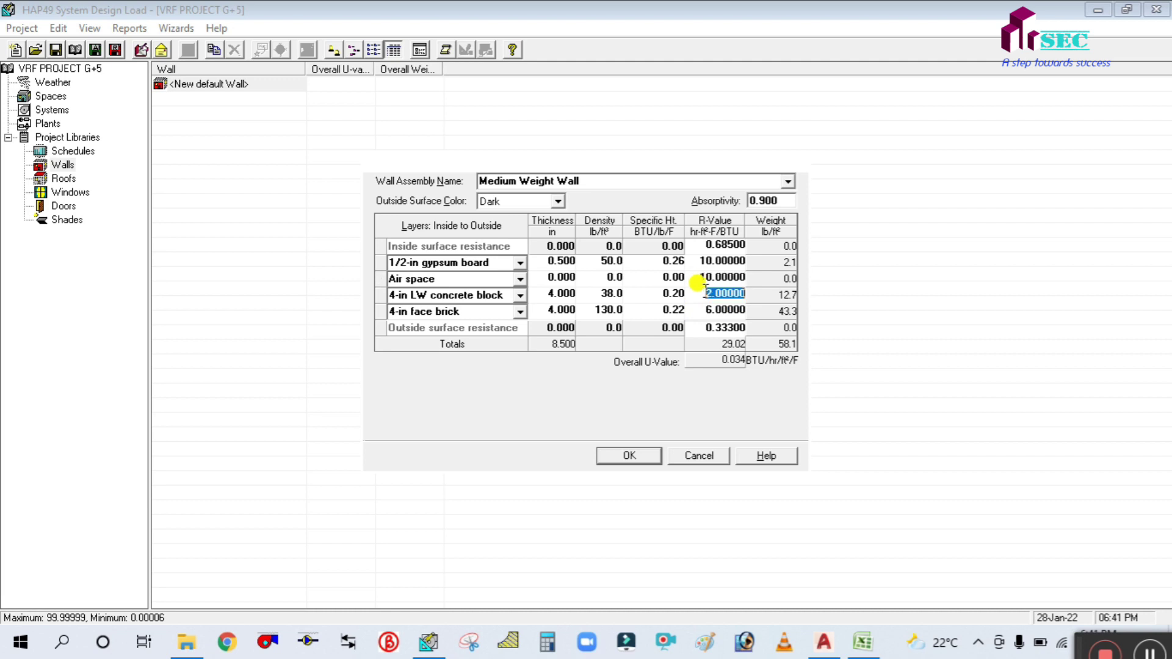
pyautogui.click(696, 261)
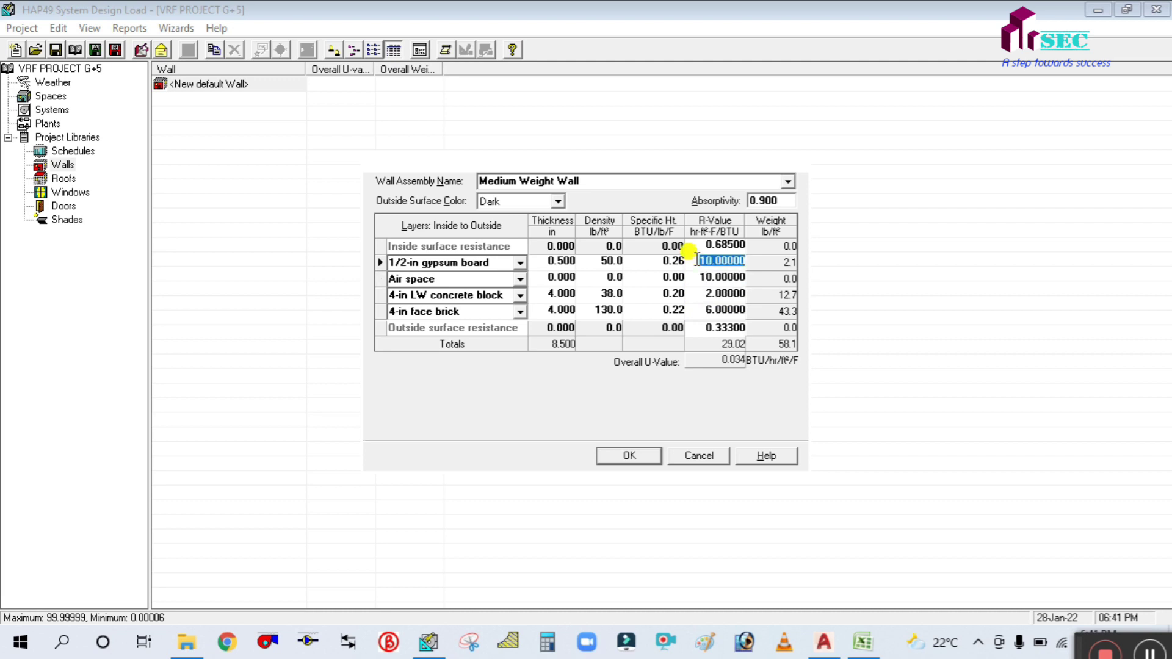
pyautogui.write('20')
pyautogui.click(703, 278)
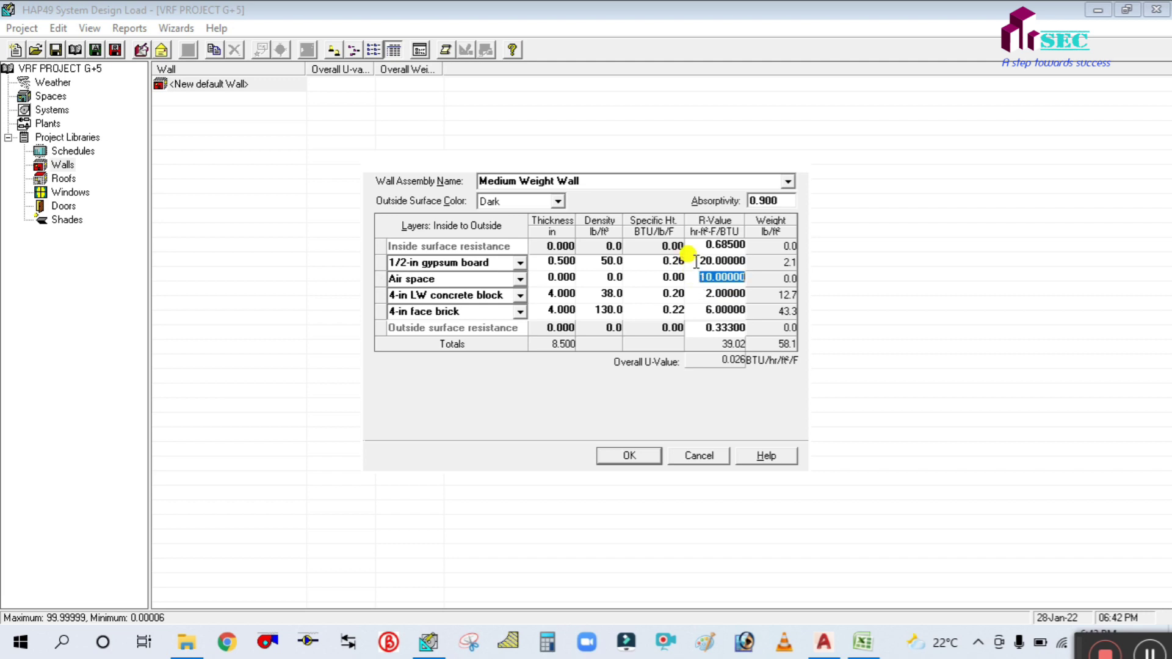
# Step: Set the R-values of the 1/2-in gypsum board and air space layers to 1 each and save the wall assembly
pyautogui.click(696, 262)
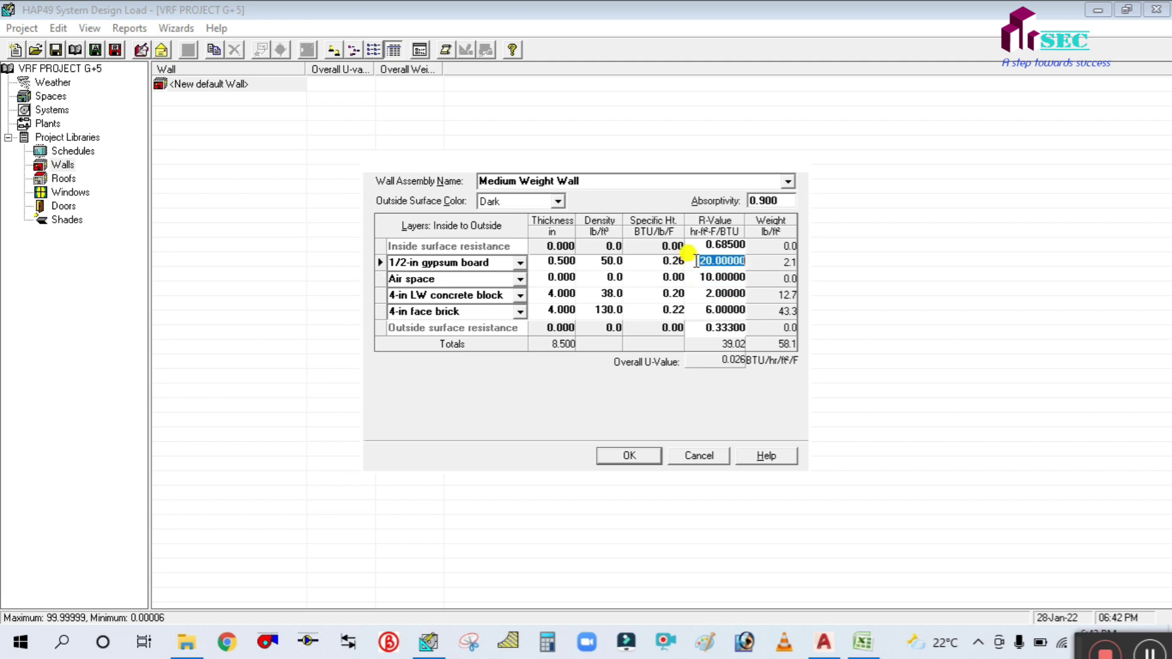
pyautogui.write('1')
pyautogui.click(702, 274)
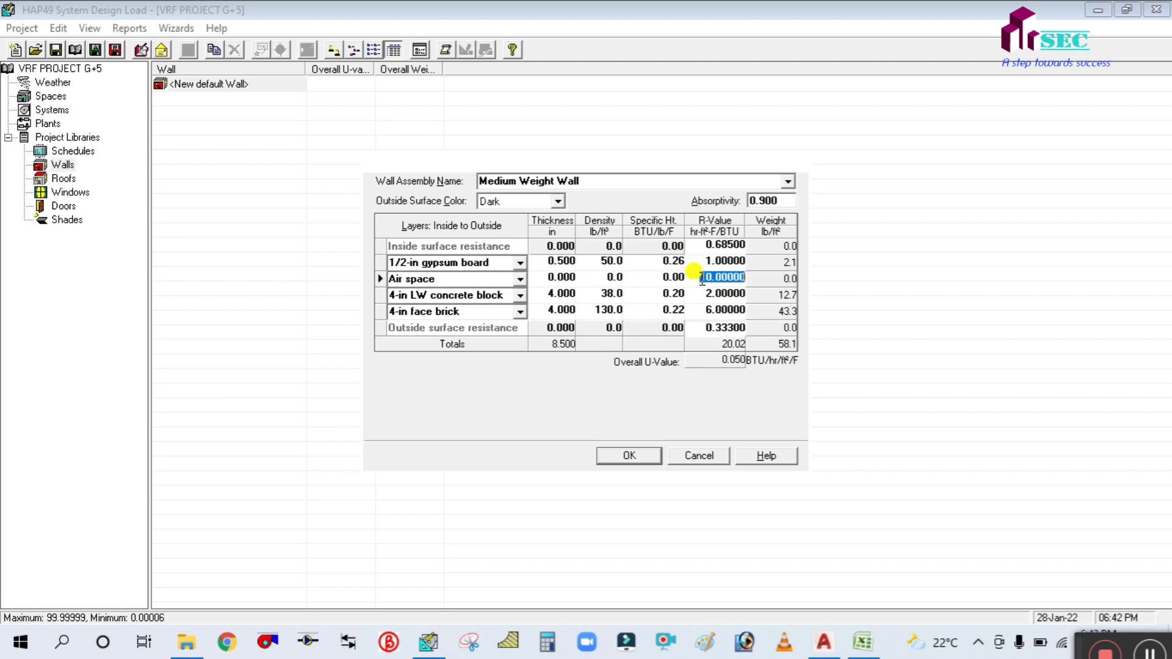
pyautogui.write('1')
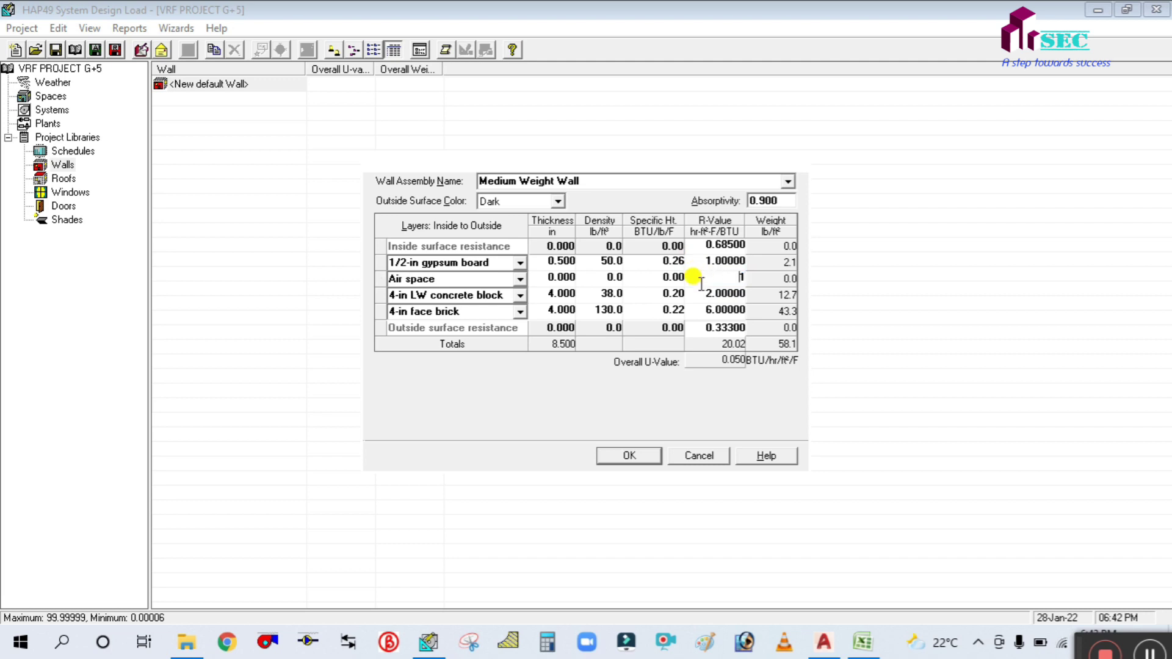
pyautogui.click(705, 291)
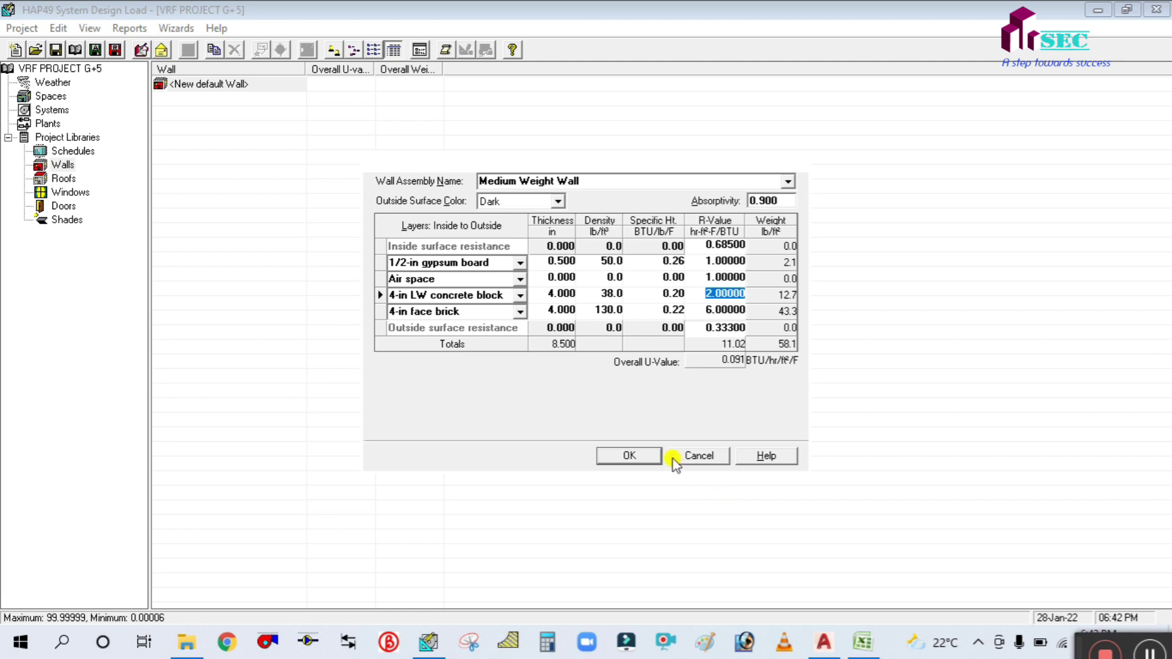
pyautogui.click(645, 455)
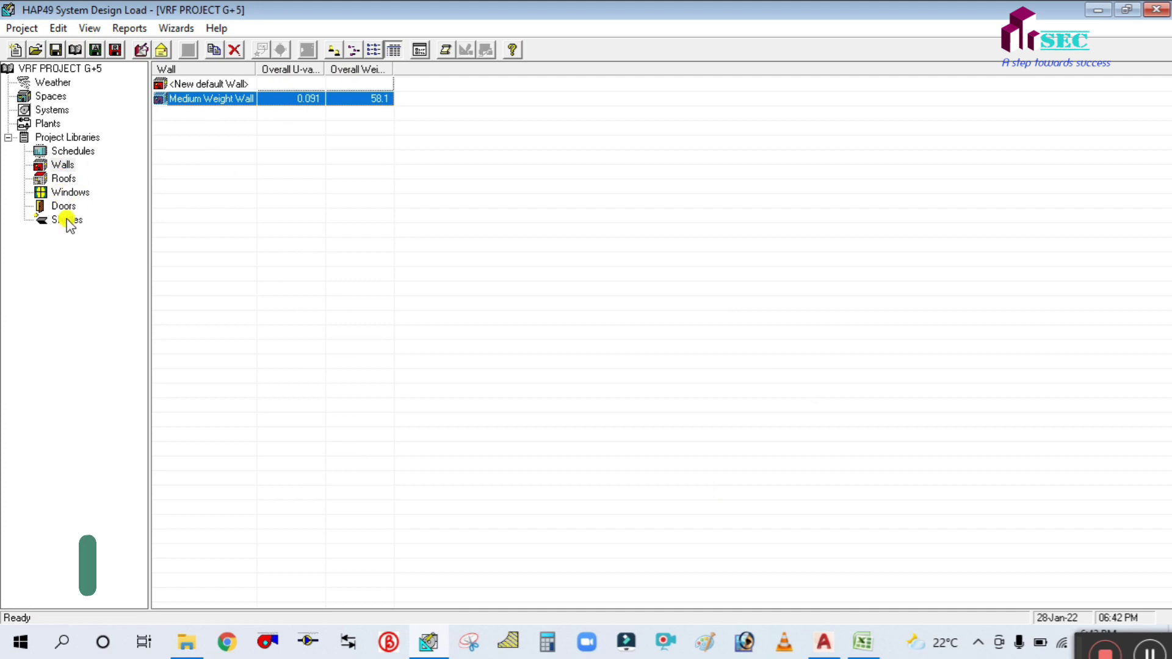
# Step: Create a new default roof in the project libraries and check the ROOF section of the U-Value sheet in Excel
pyautogui.click(63, 179)
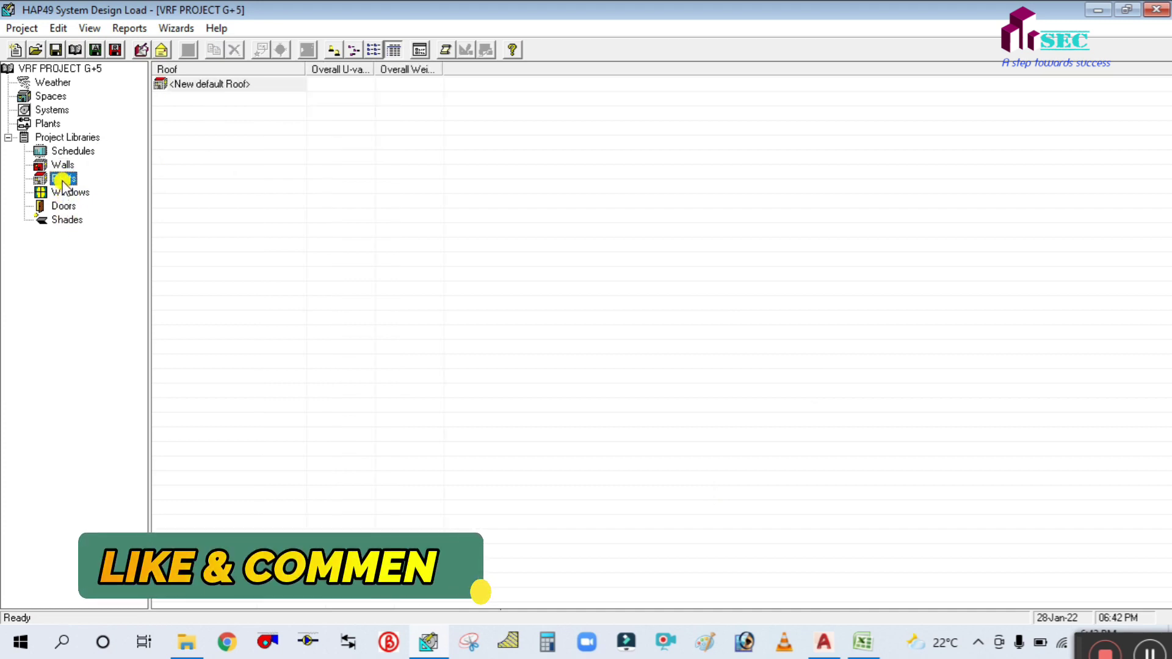
pyautogui.doubleClick(211, 84)
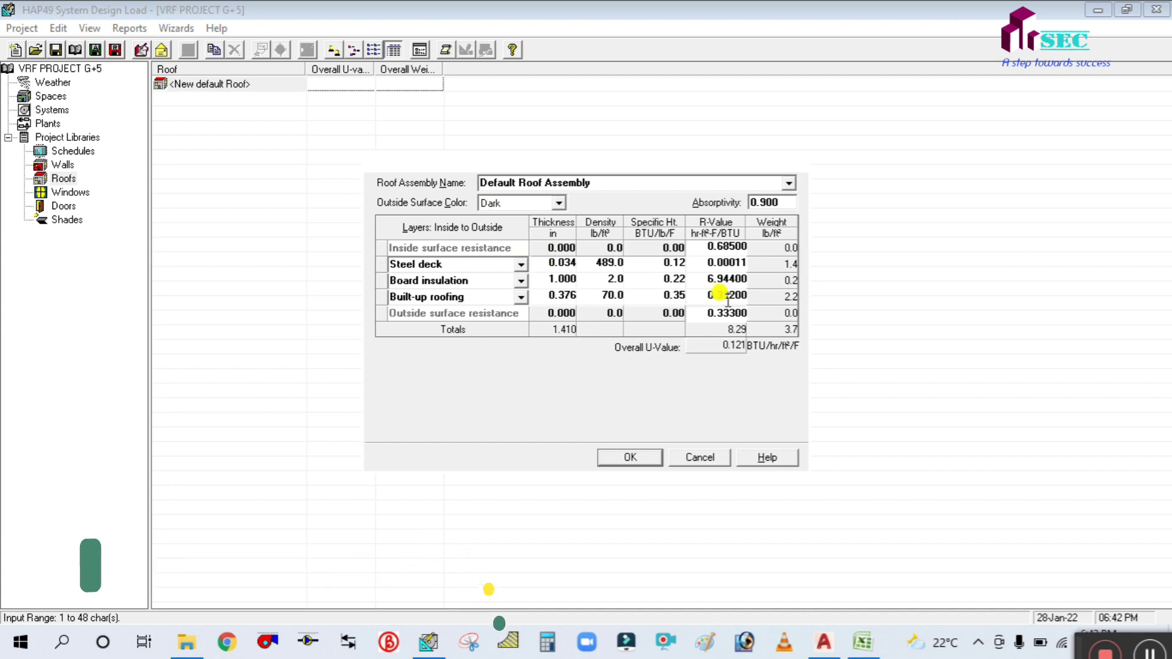
pyautogui.click(861, 642)
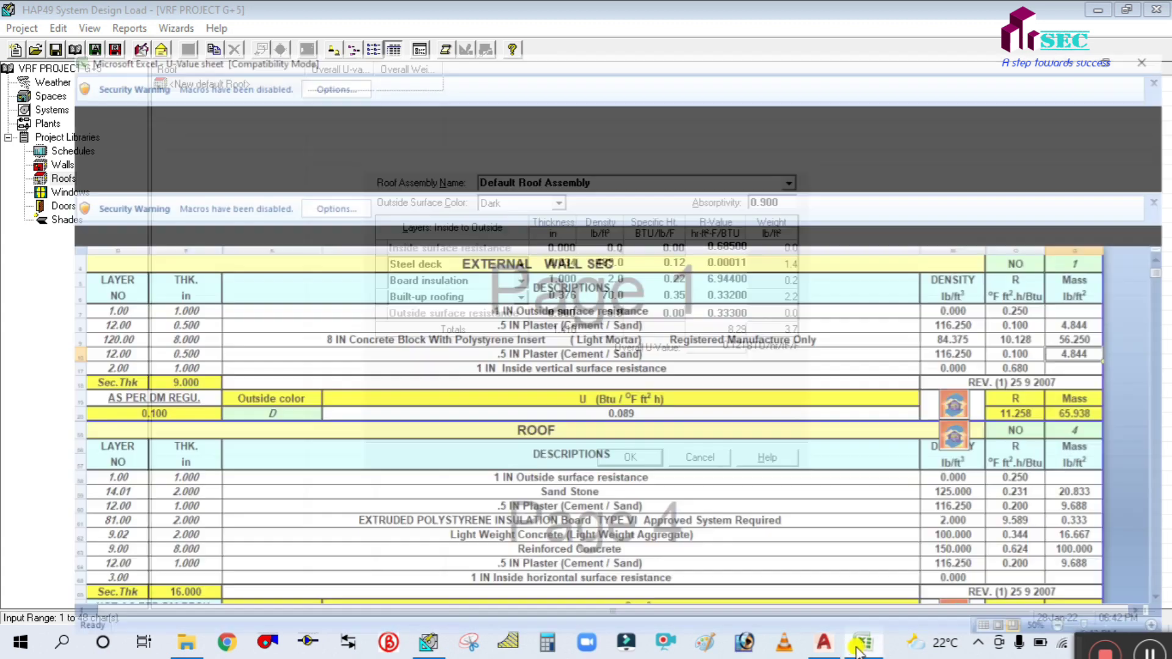
pyautogui.scroll(-1, 516, 441)
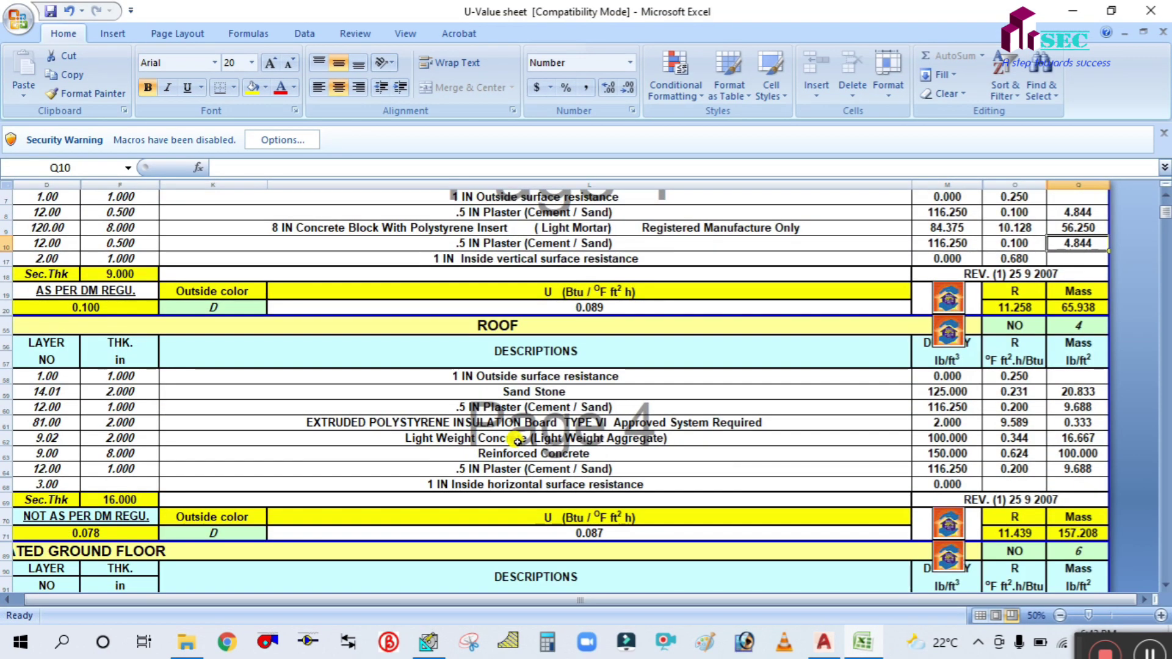
pyautogui.moveTo(860, 641)
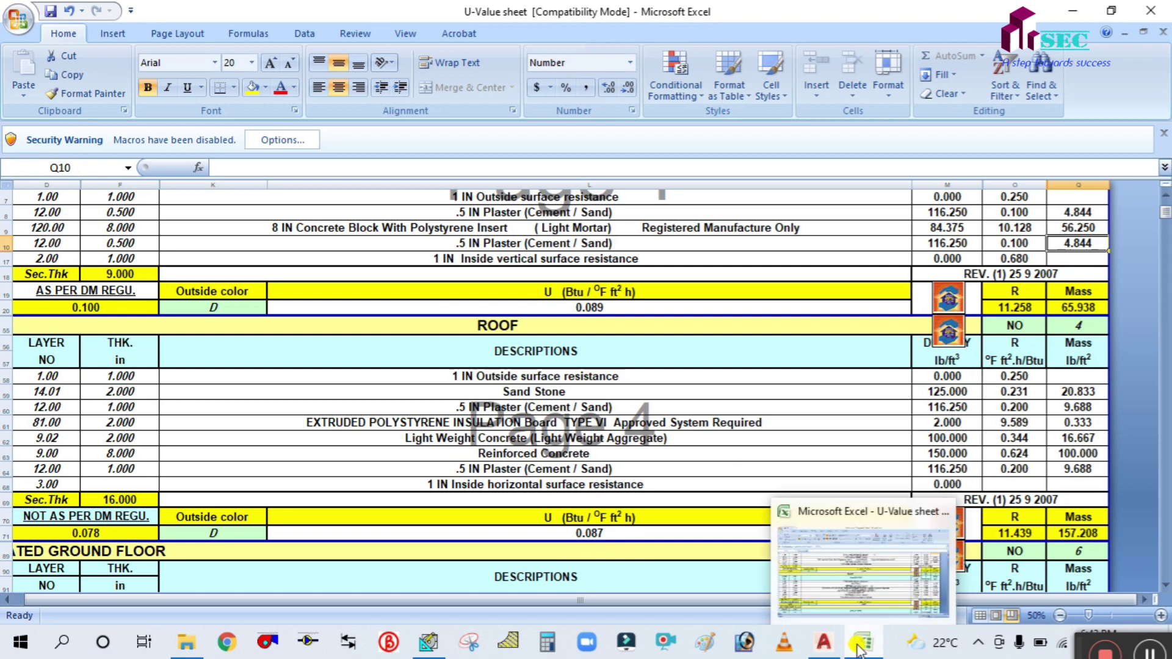
pyautogui.click(830, 585)
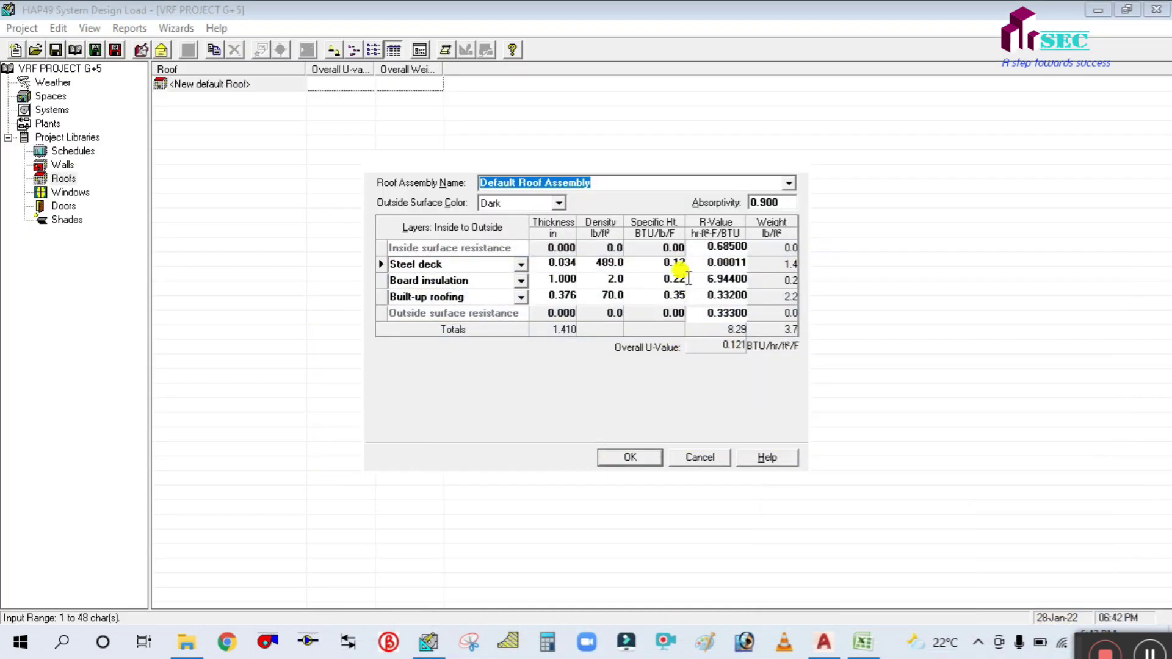
# Step: Try R-values of 10, 12 and 9 for the roof assembly's steel deck layer
pyautogui.click(700, 262)
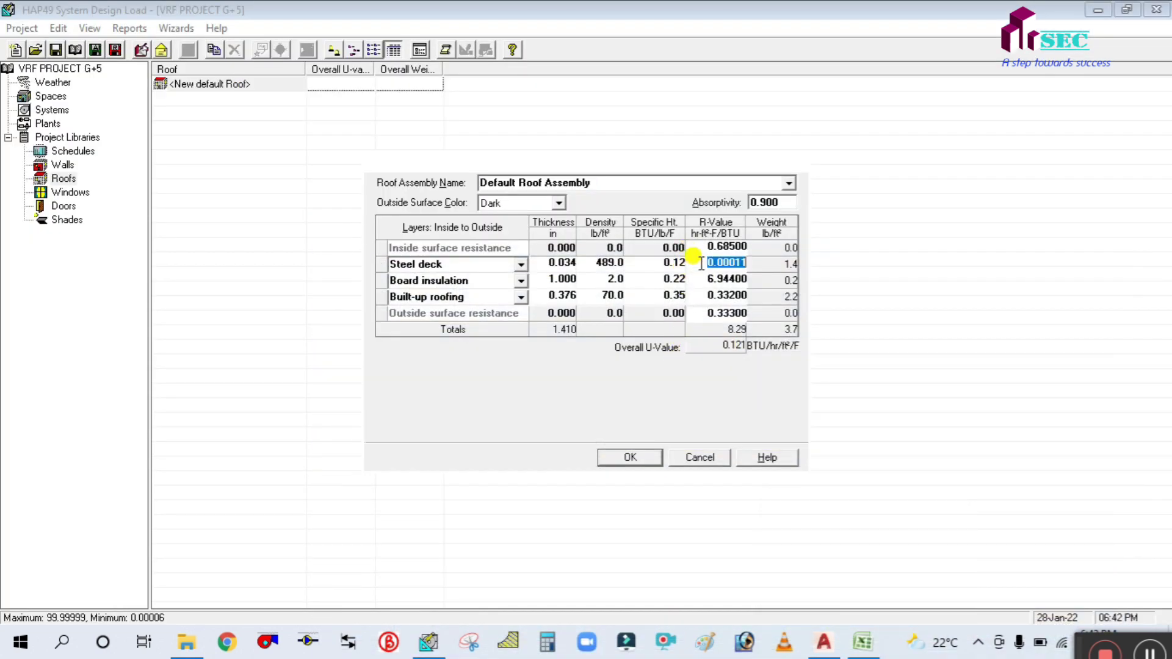
pyautogui.write('10')
pyautogui.press('Down')
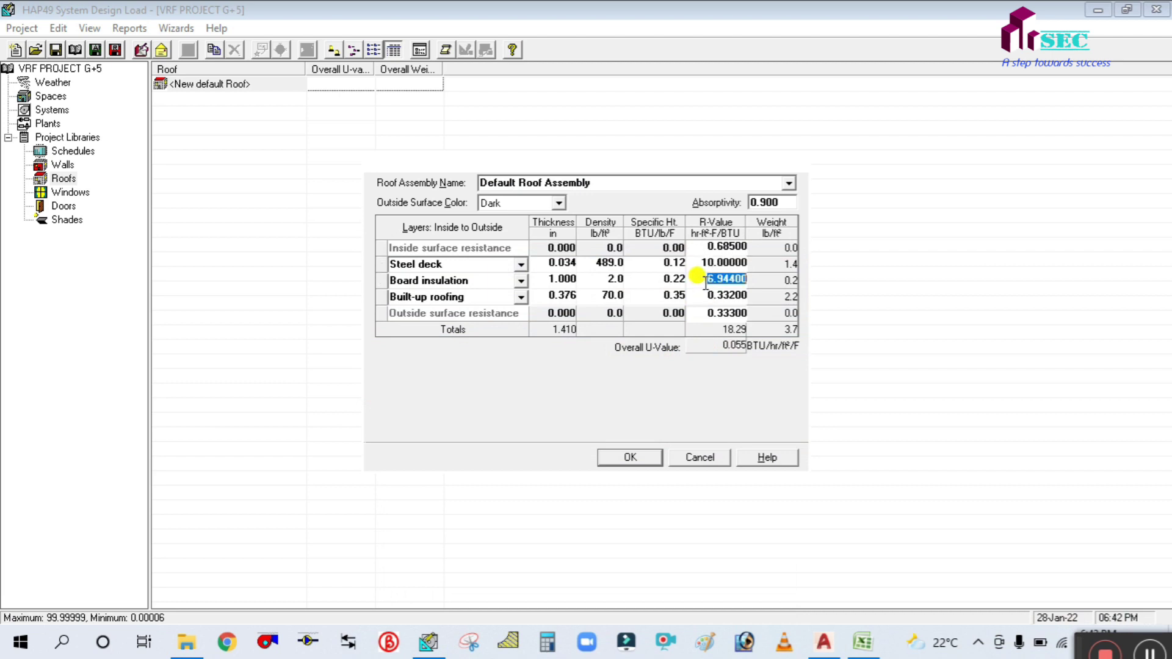
pyautogui.click(703, 261)
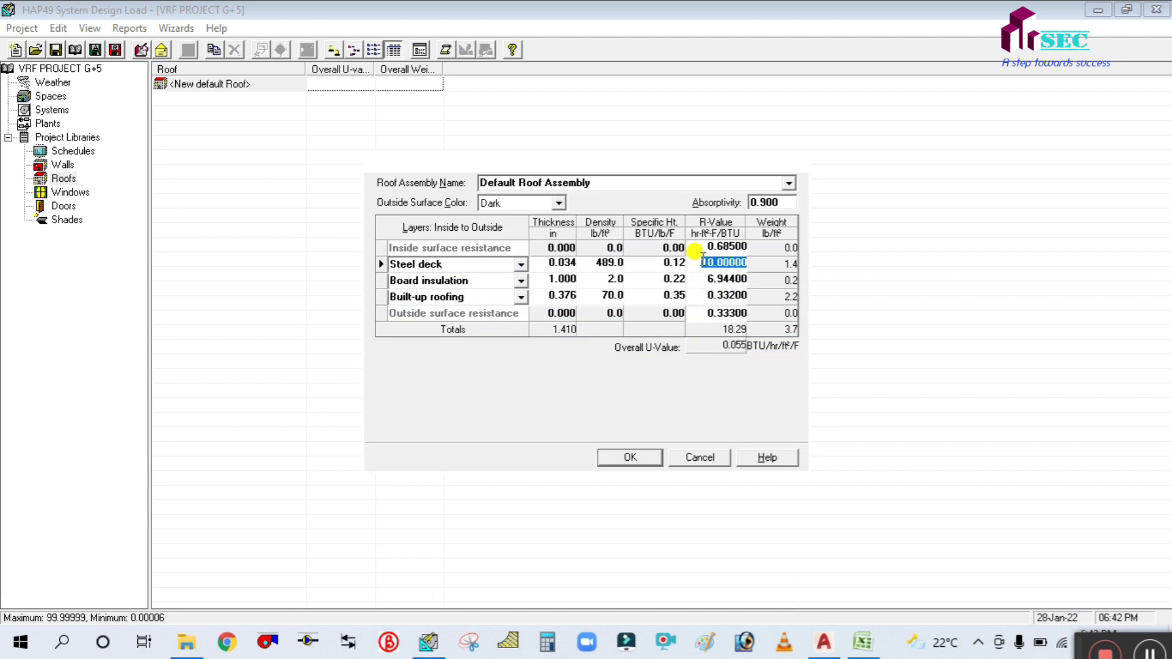
pyautogui.write('12')
pyautogui.press('Return')
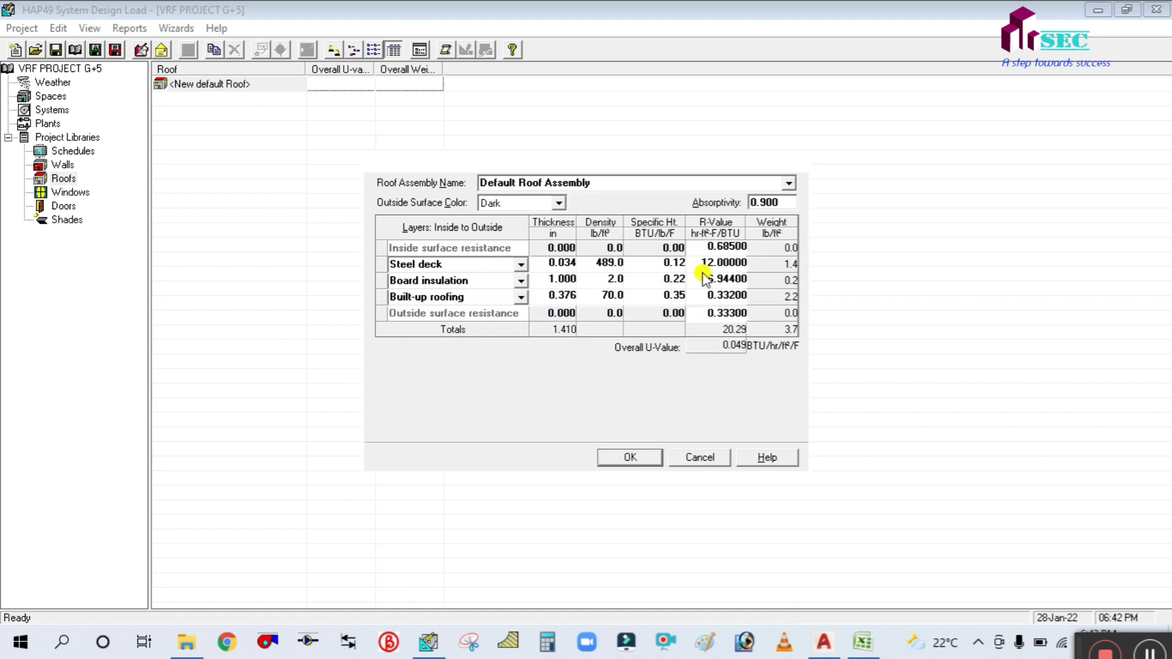
pyautogui.click(701, 261)
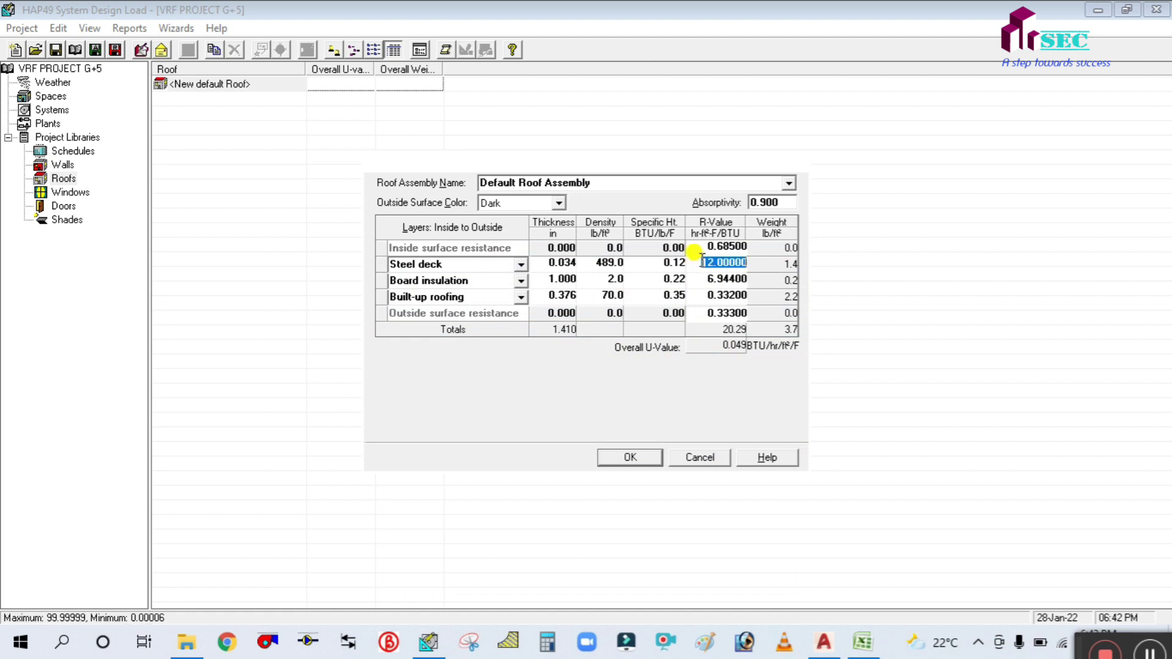
pyautogui.write('9')
pyautogui.press('Return')
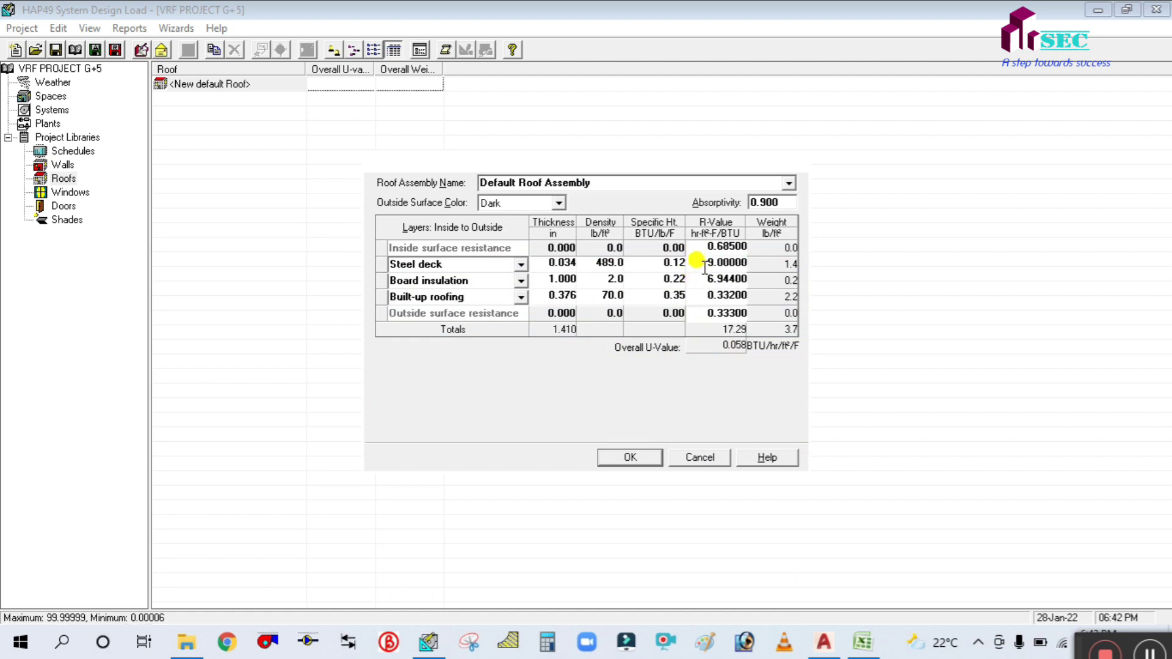
# Step: Try successively lower R-values of 8, 7, 6 and 5 for the roof's steel deck layer
pyautogui.click(705, 264)
pyautogui.click(705, 264)
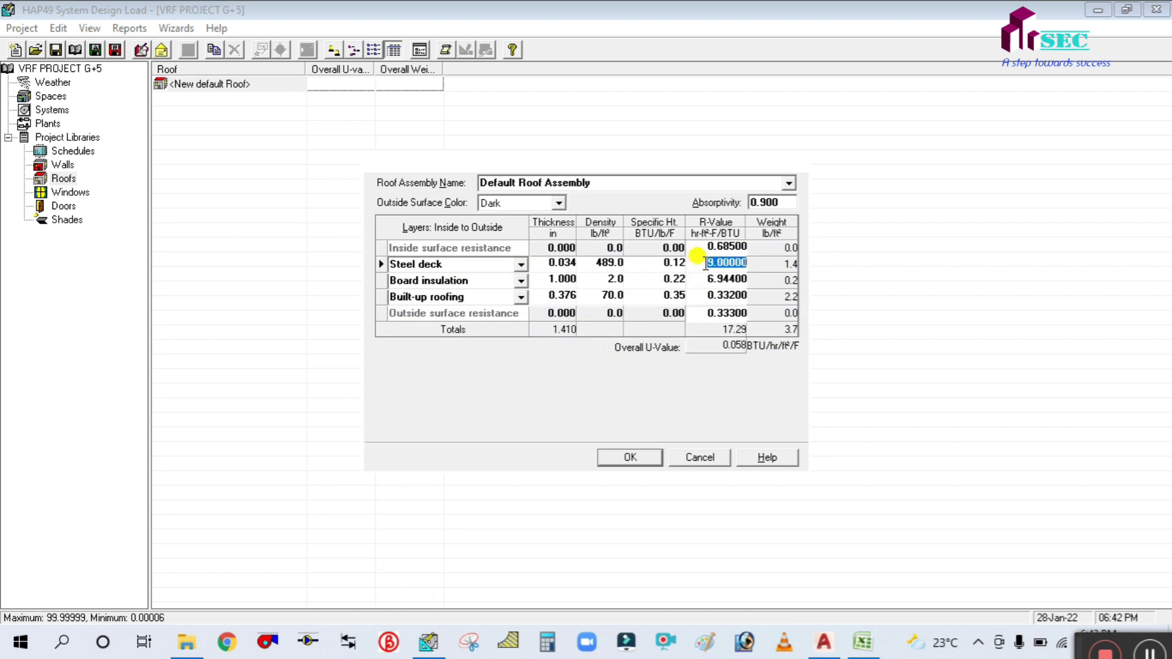
pyautogui.write('8')
pyautogui.click(706, 280)
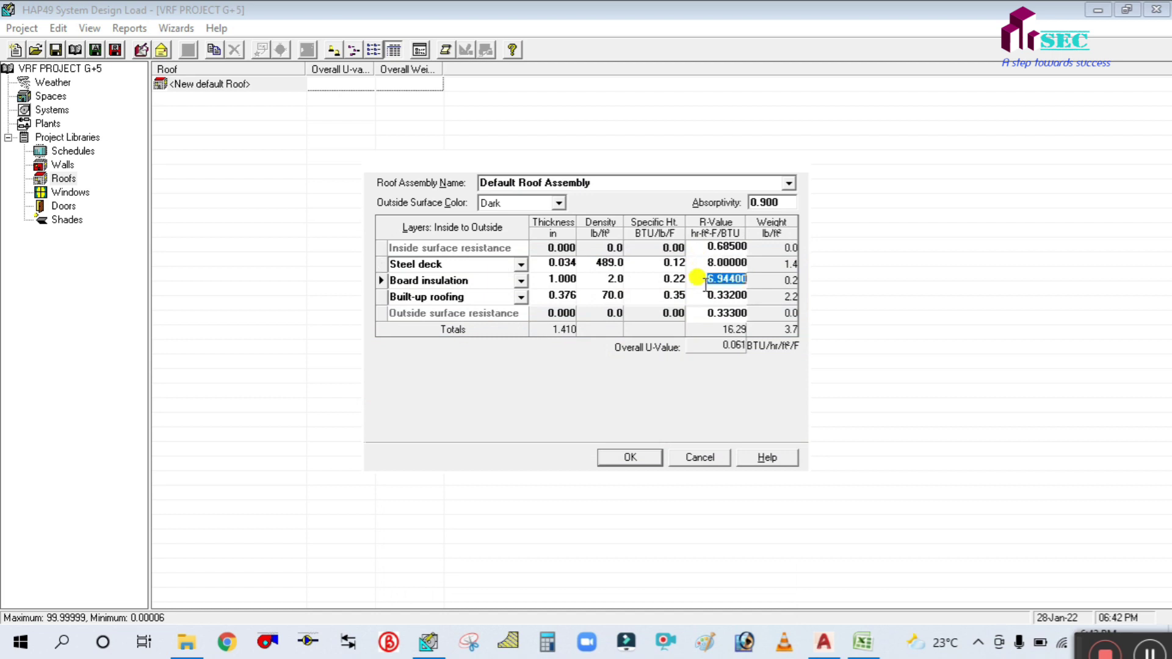
pyautogui.click(705, 264)
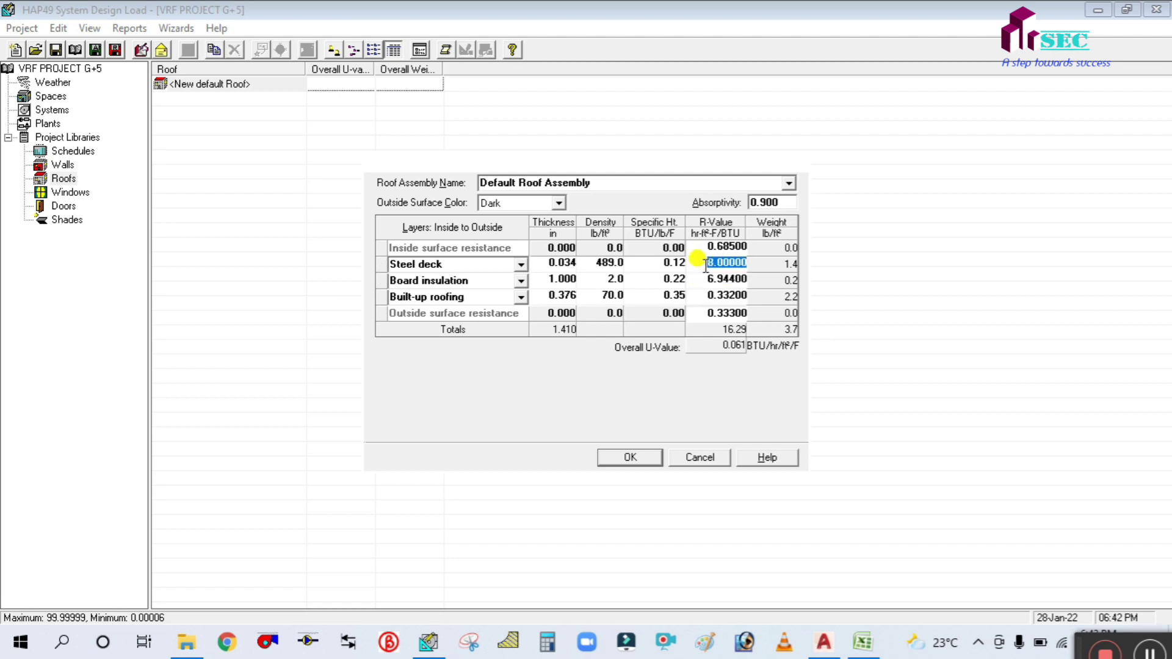
pyautogui.write('7')
pyautogui.click(706, 279)
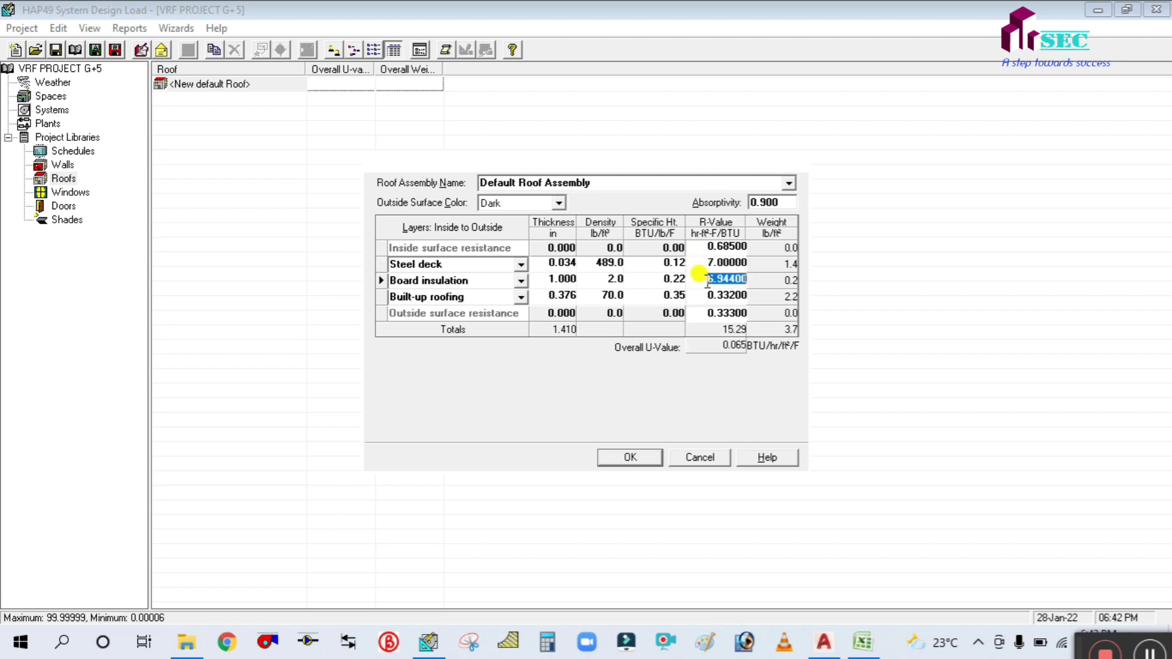
pyautogui.click(706, 262)
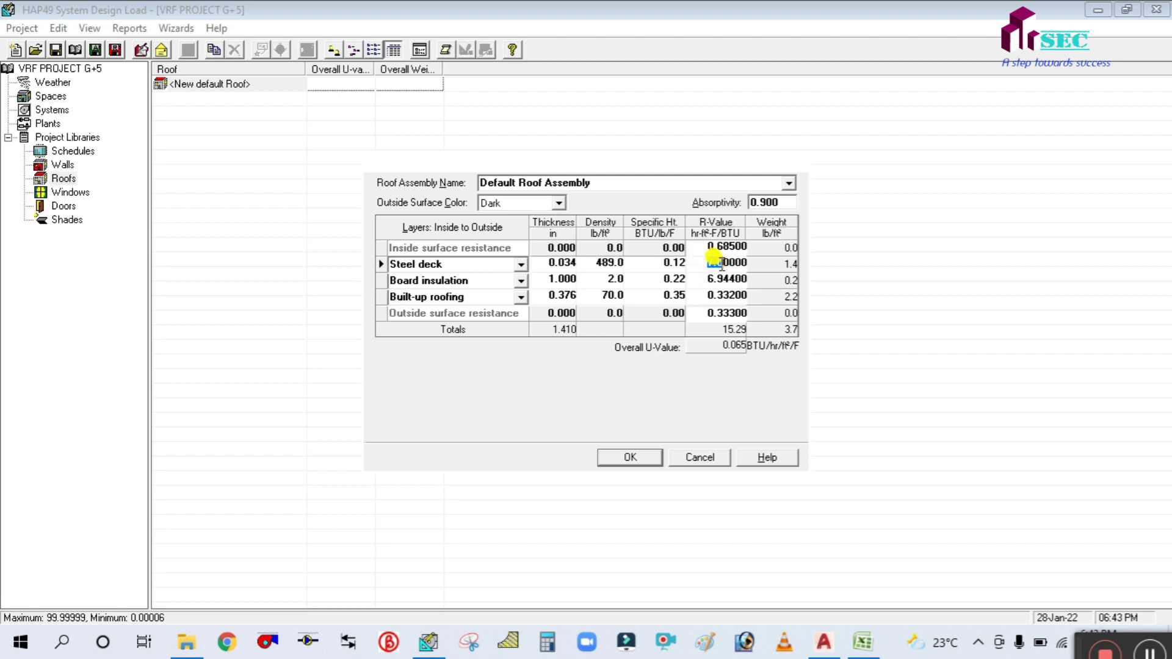
pyautogui.write('6')
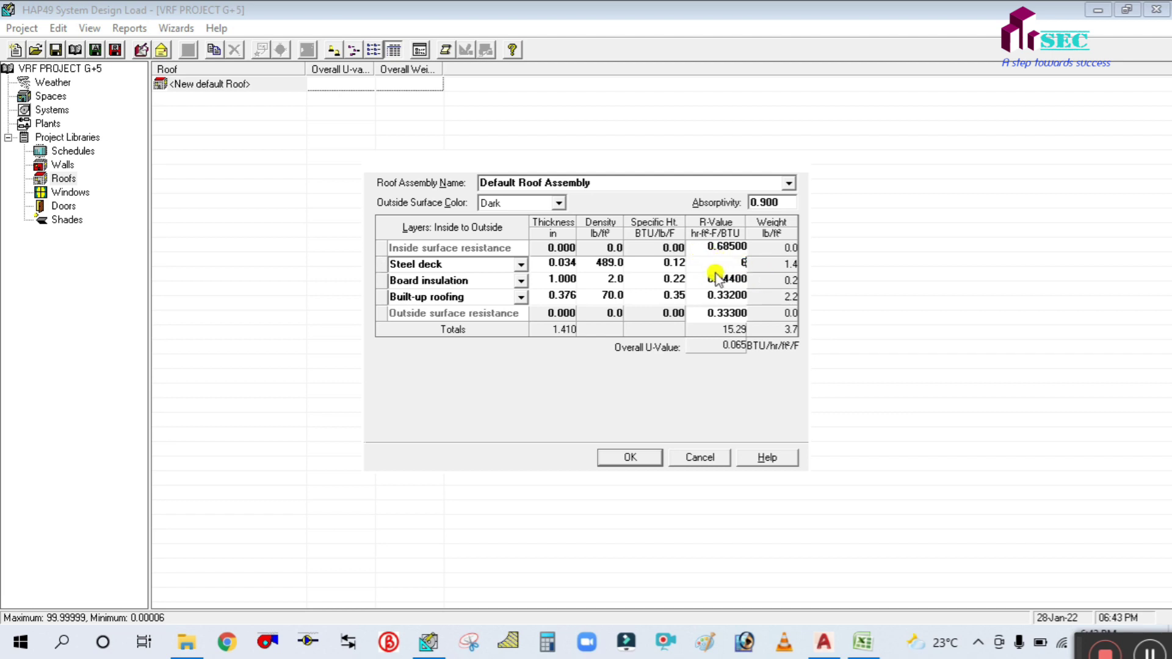
pyautogui.click(703, 279)
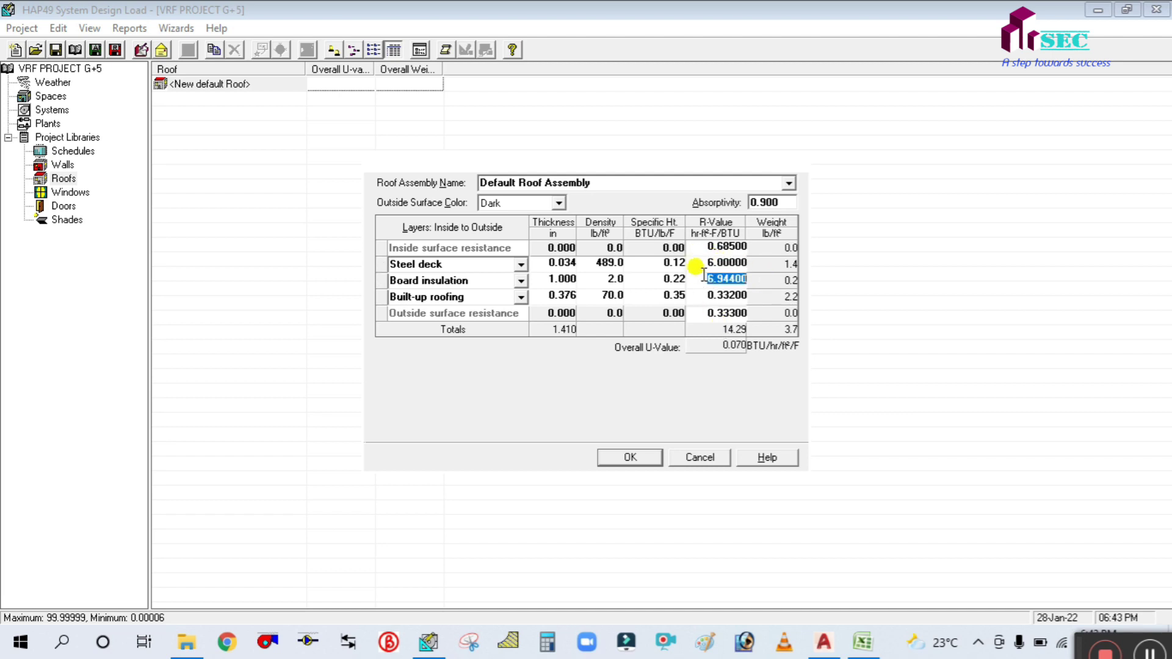
pyautogui.click(701, 263)
pyautogui.write('5')
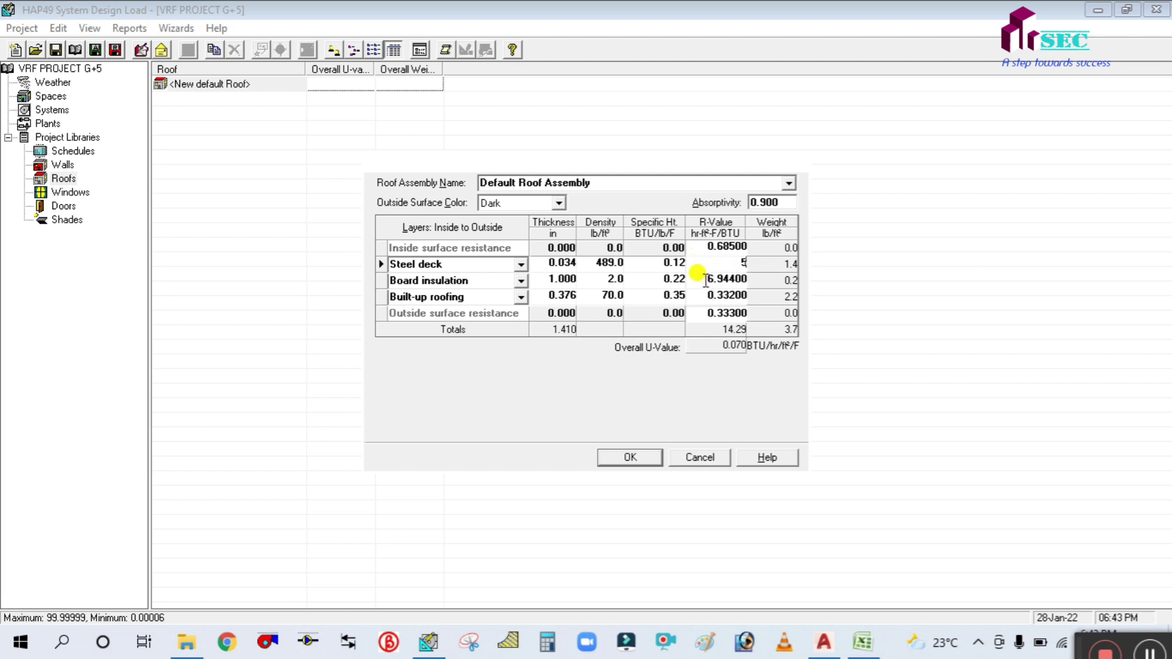
pyautogui.click(705, 280)
# Step: Set the R-value of the steel deck layer to 4 and save the roof assembly
pyautogui.click(701, 264)
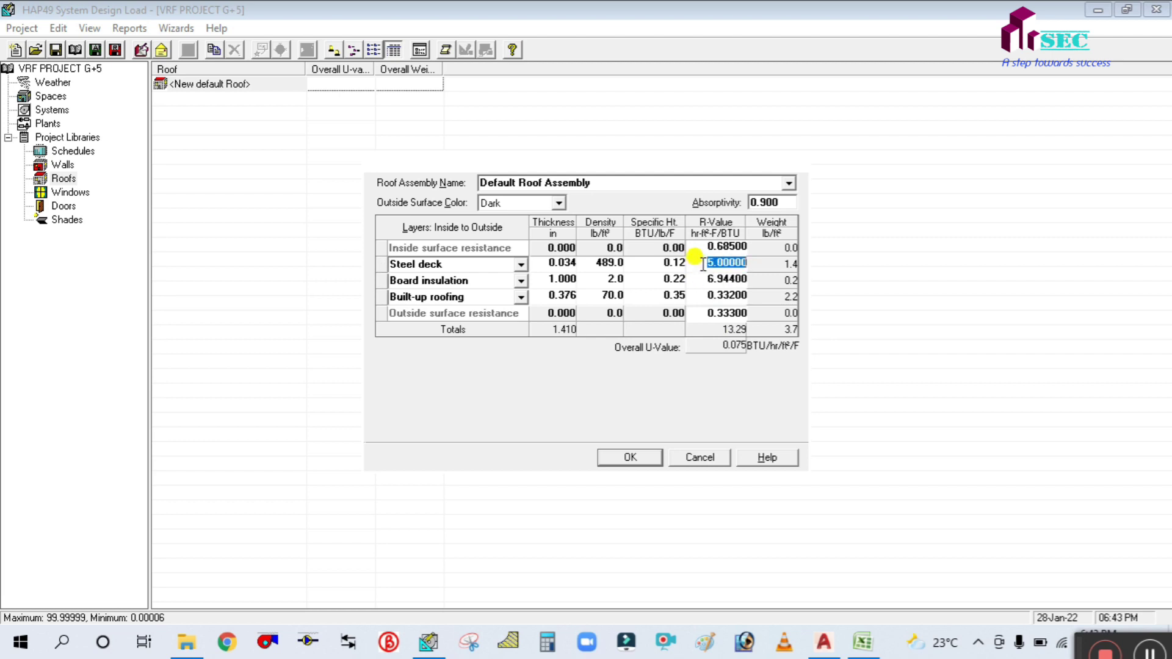
pyautogui.write('4')
pyautogui.click(706, 281)
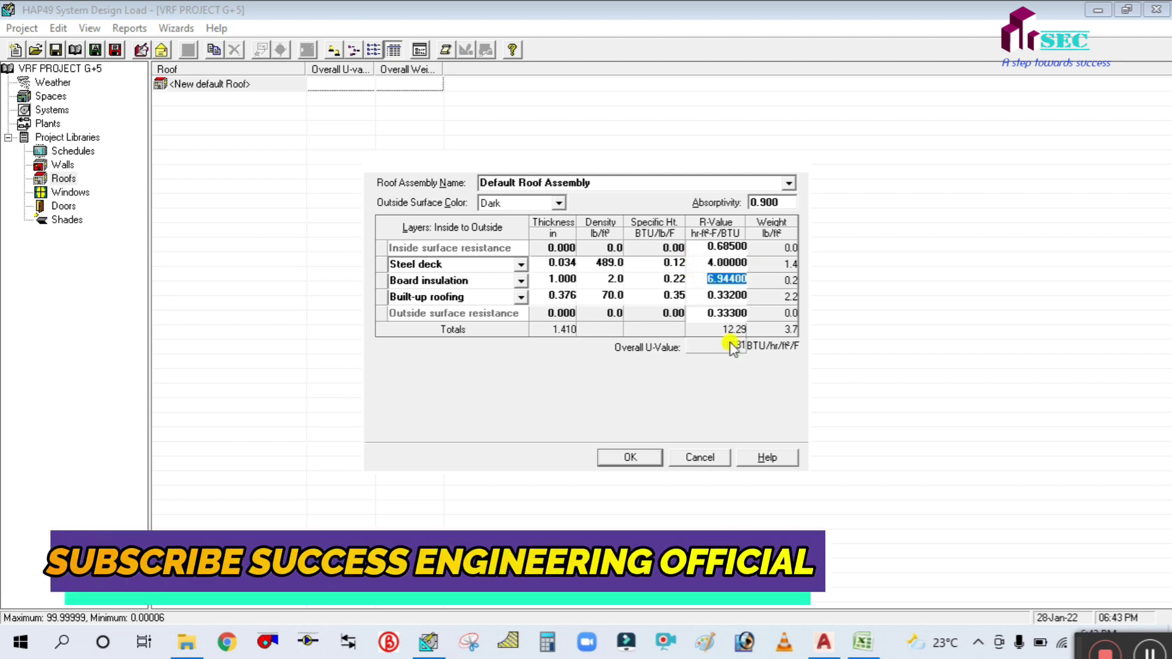
pyautogui.click(632, 458)
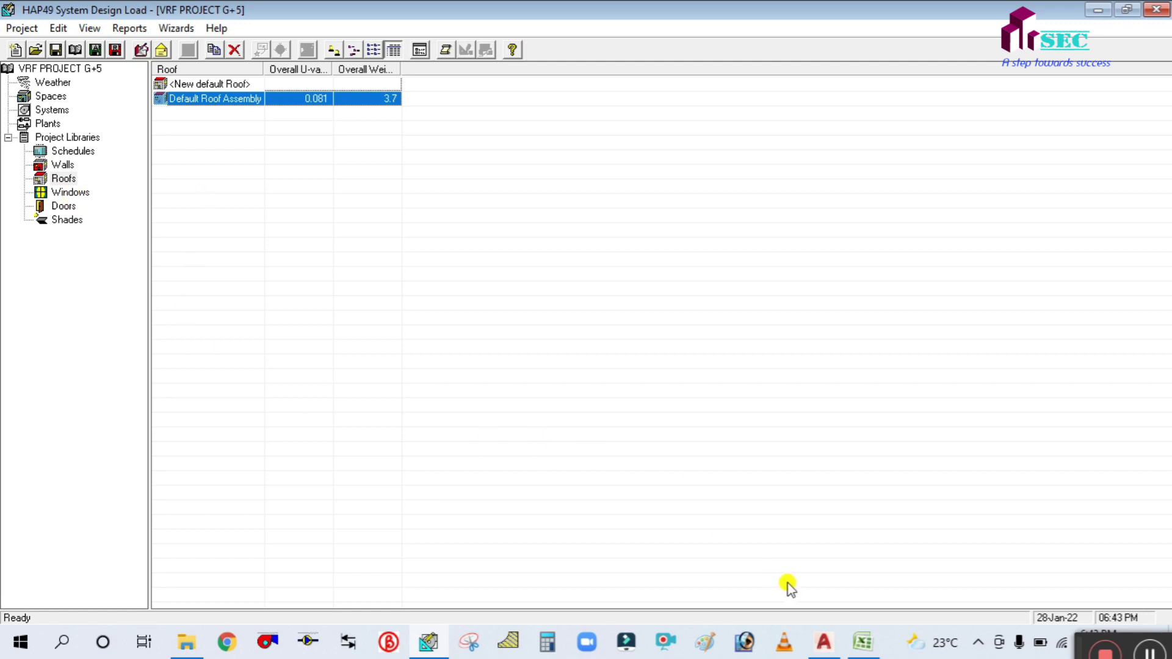
# Step: Switch to the AutoCAD drawing of the G+5 commercial office and examine the floor plan's offices and exterior walls
pyautogui.click(824, 642)
pyautogui.scroll(4, 538, 247)
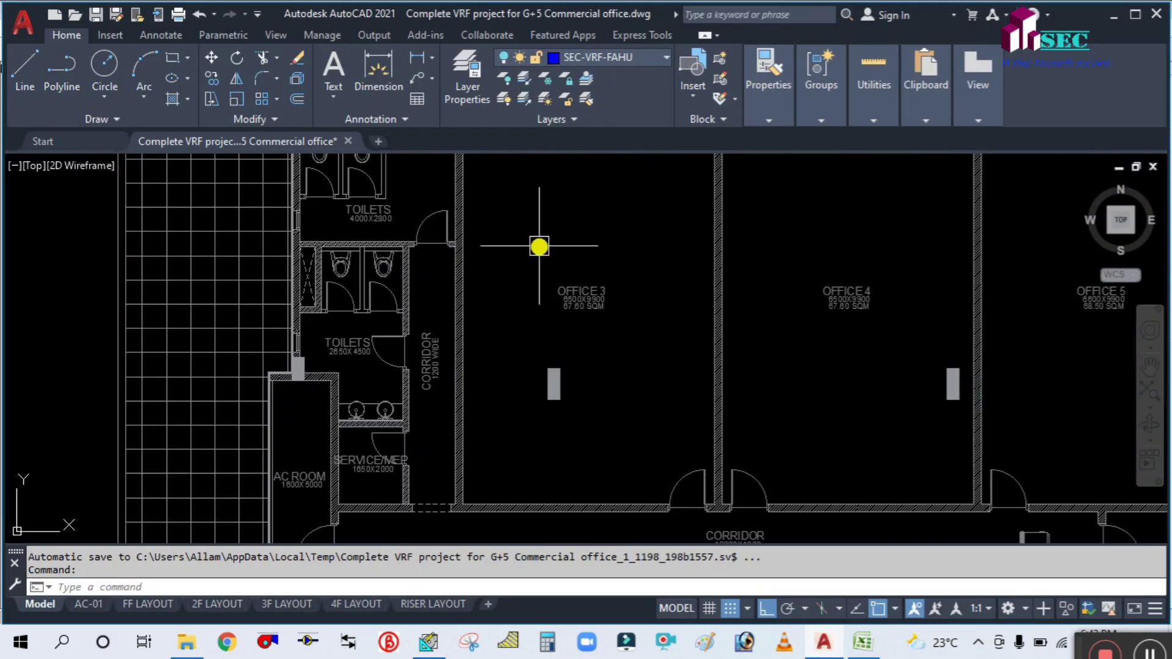
pyautogui.moveTo(570, 450); pyautogui.dragTo(537, 303)
pyautogui.scroll(-3, 536, 303)
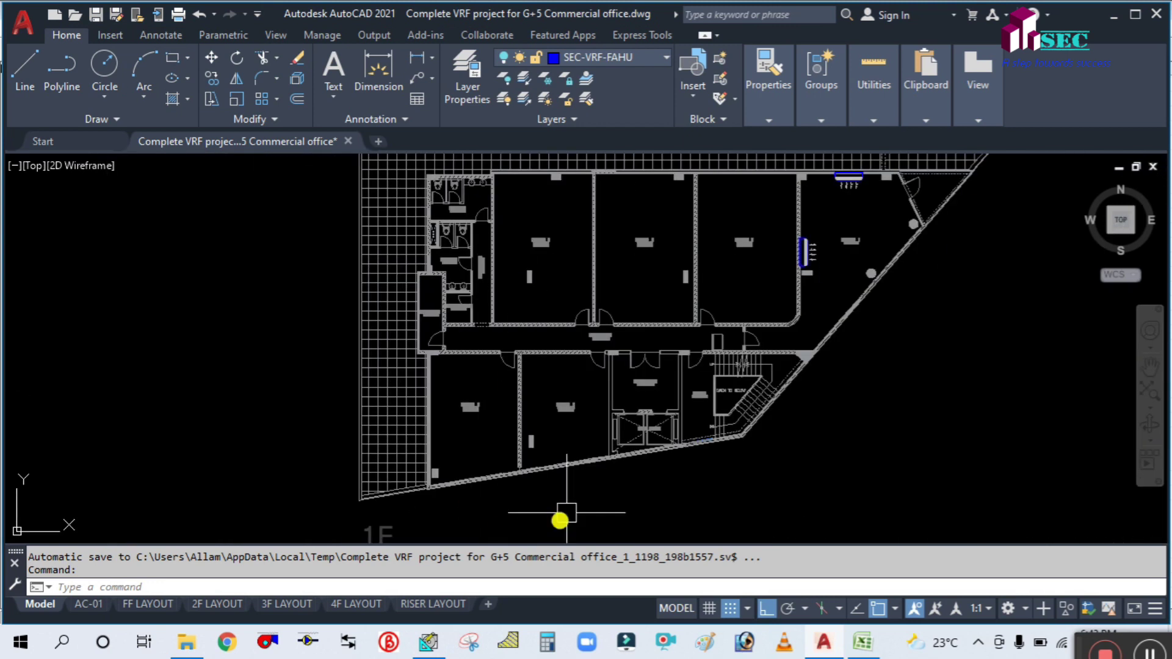
pyautogui.scroll(2, 458, 423)
pyautogui.scroll(2, 649, 460)
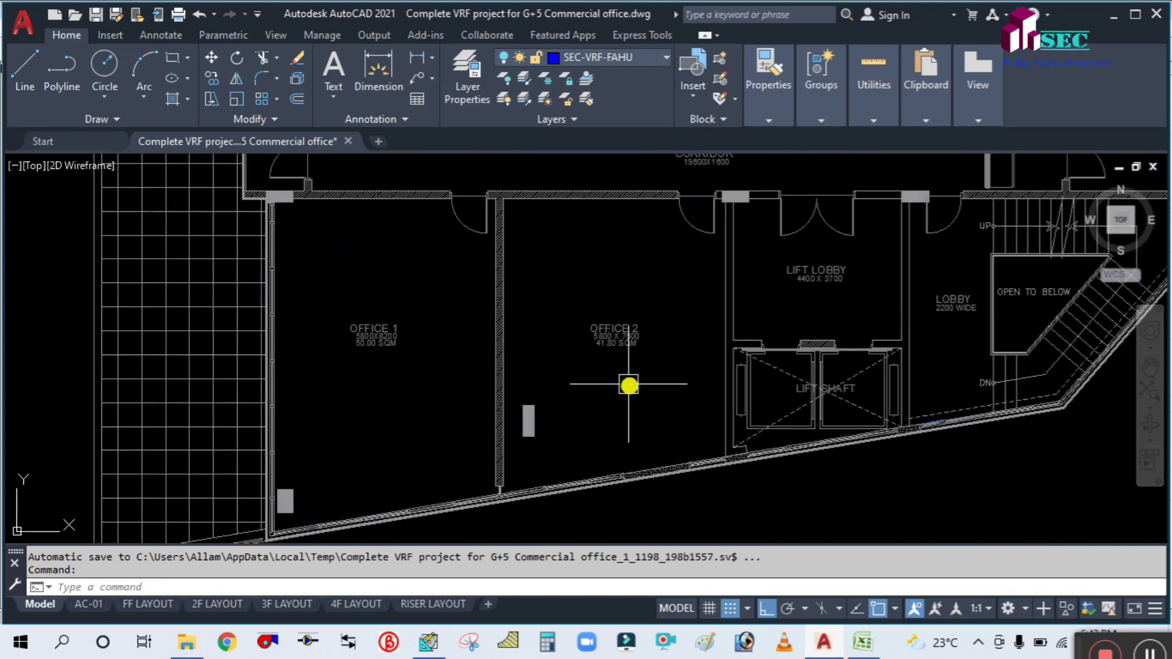
# Step: Examine the sloped exterior wall along Offices 1 and 2 and the layout of Offices 3 to 6 on the floor plan
pyautogui.scroll(-3, 630, 437)
pyautogui.scroll(6, 628, 447)
pyautogui.scroll(-4, 628, 448)
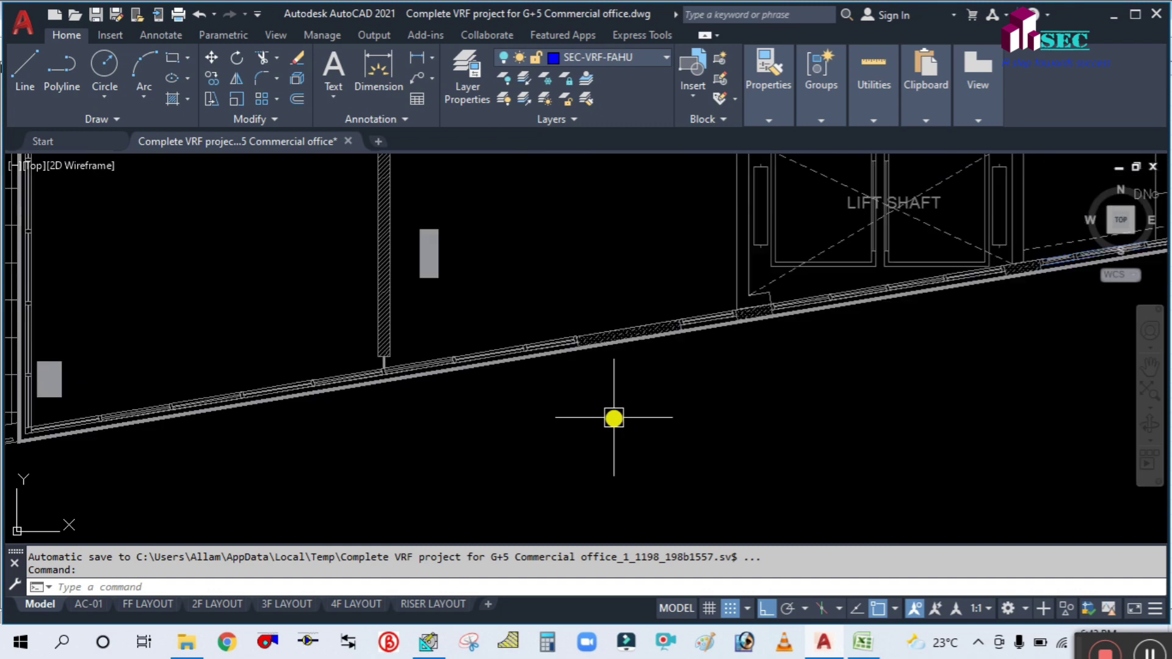
pyautogui.scroll(-2, 400, 372)
pyautogui.scroll(-2, 453, 400)
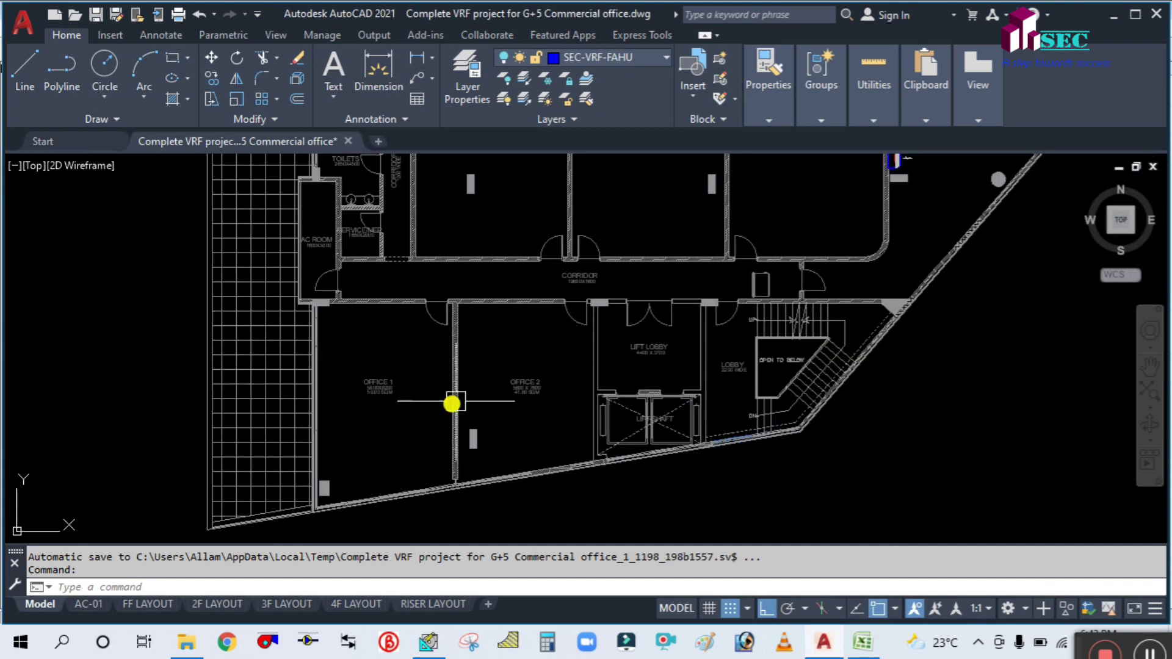
pyautogui.scroll(3, 673, 317)
pyautogui.scroll(-2, 795, 266)
pyautogui.scroll(2, 777, 327)
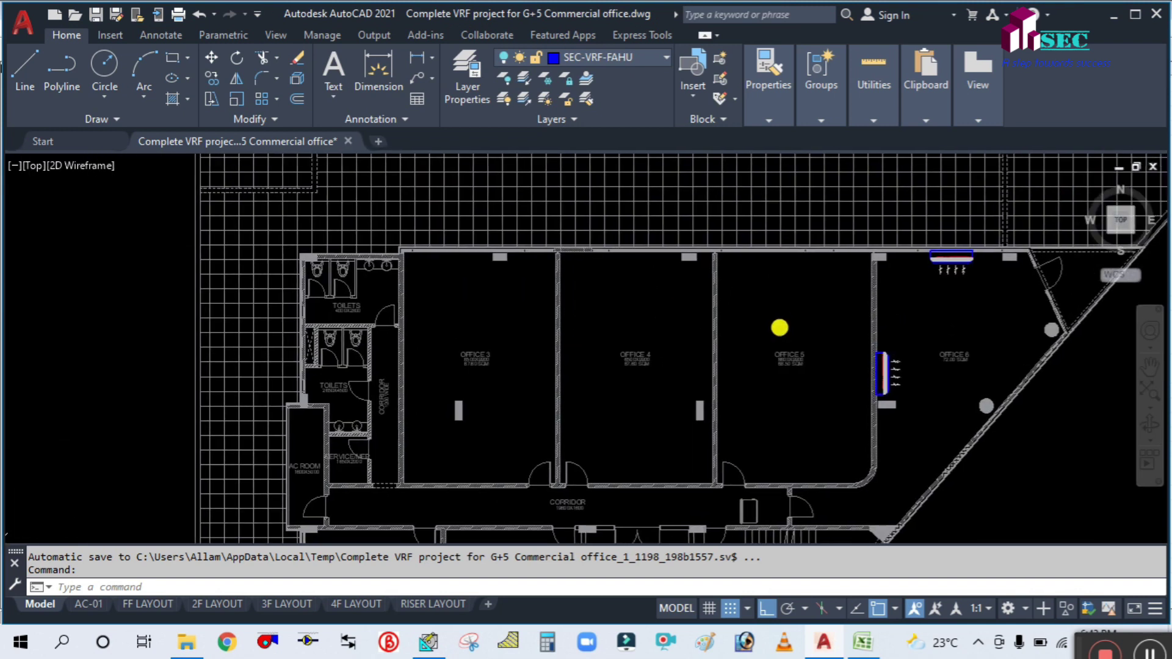
pyautogui.moveTo(547, 315); pyautogui.dragTo(560, 269)
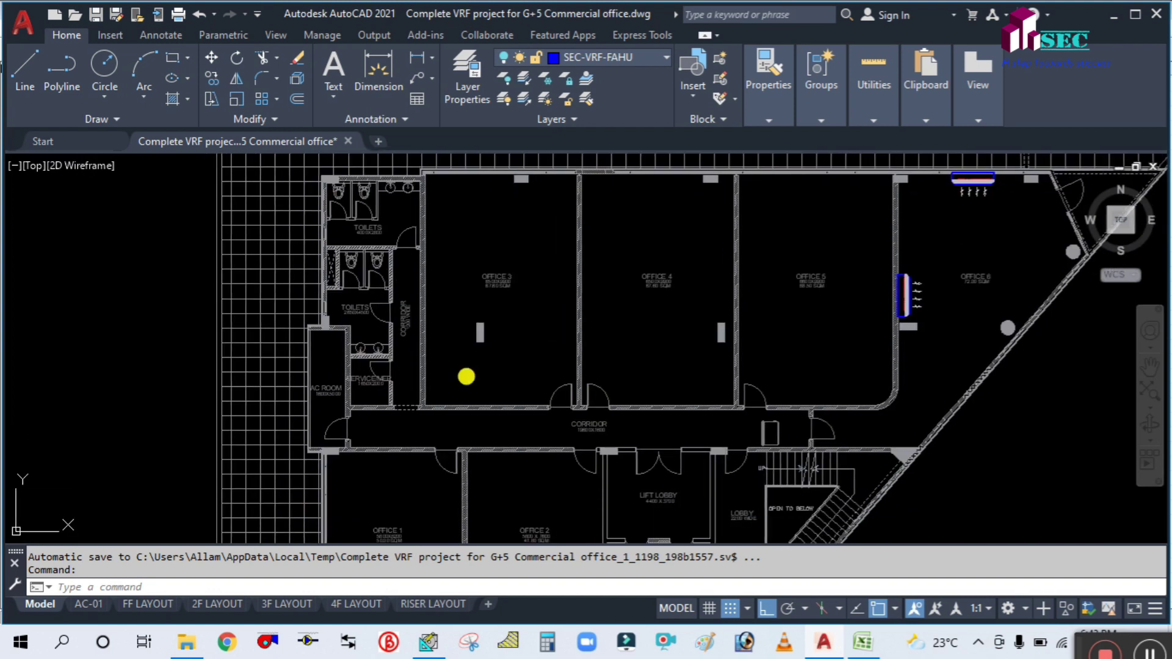
# Step: Examine the doors and walls around the AC room, the corridor, the toilets and Office 1 on the floor plan
pyautogui.scroll(4, 387, 348)
pyautogui.scroll(4, 324, 383)
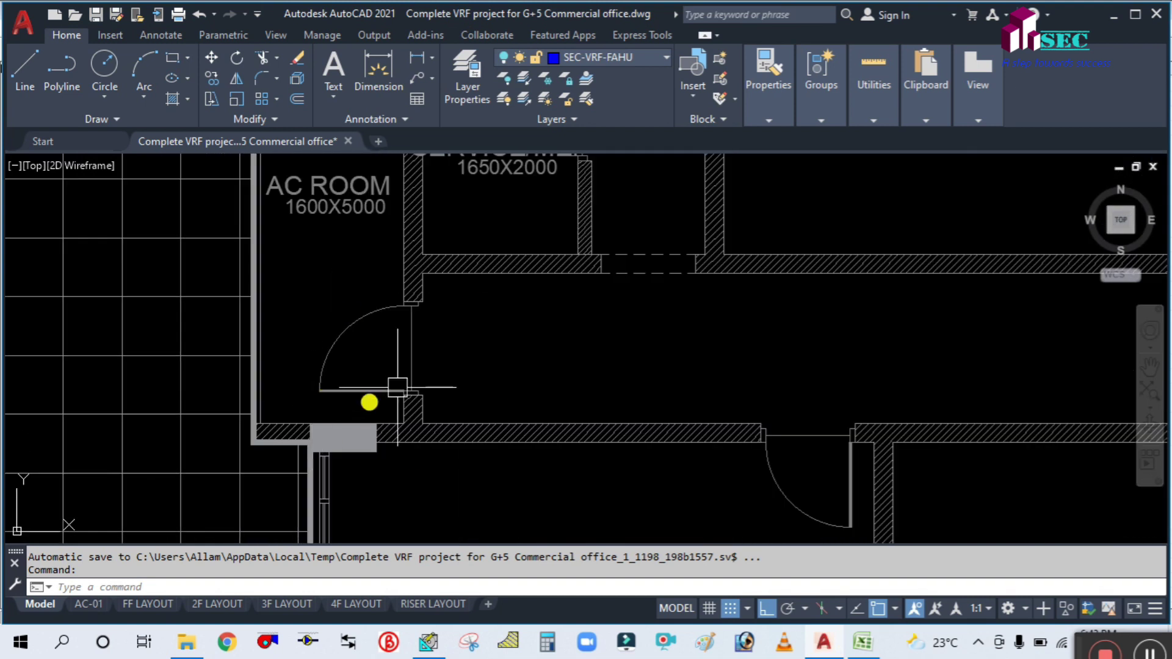
pyautogui.scroll(-3, 414, 353)
pyautogui.scroll(4, 406, 339)
pyautogui.scroll(-5, 400, 322)
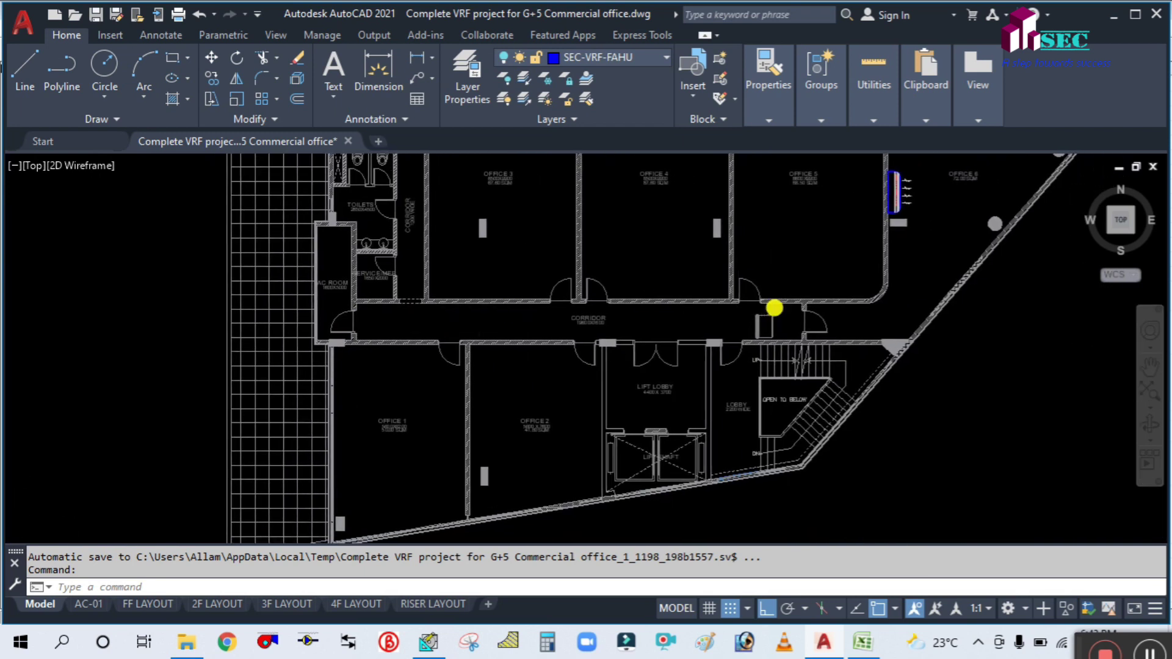
pyautogui.scroll(5, 787, 314)
pyautogui.scroll(3, 787, 330)
pyautogui.scroll(-5, 755, 332)
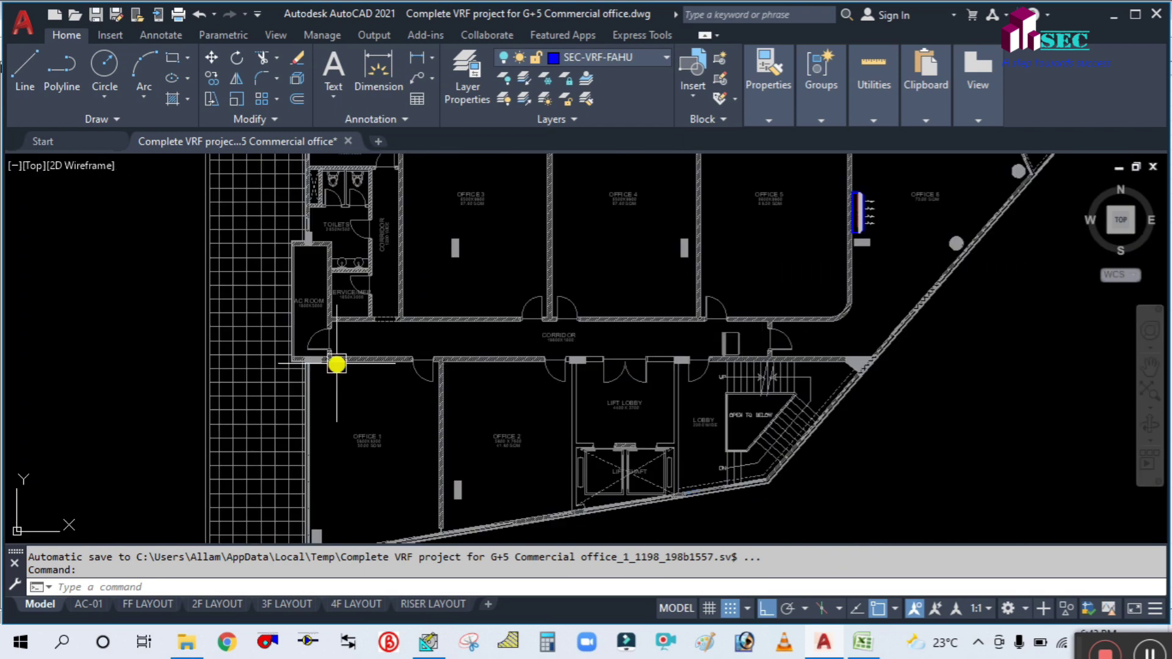
pyautogui.scroll(2, 324, 348)
pyautogui.scroll(-3, 397, 305)
pyautogui.scroll(3, 408, 348)
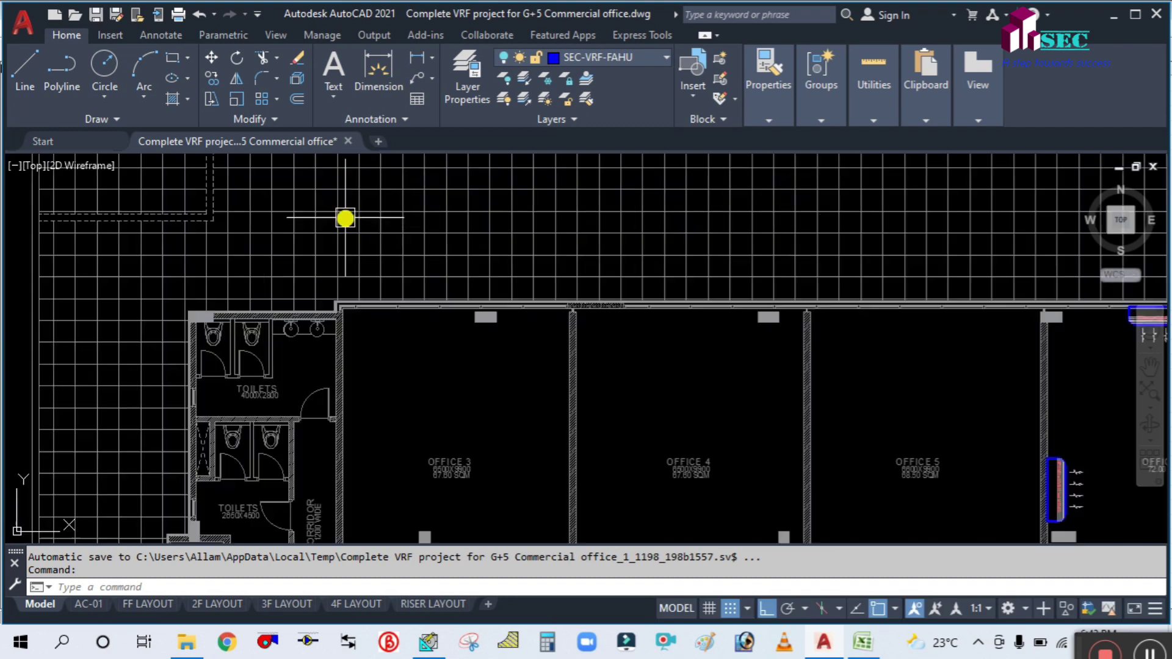
pyautogui.scroll(-1, 463, 222)
pyautogui.scroll(3, 342, 366)
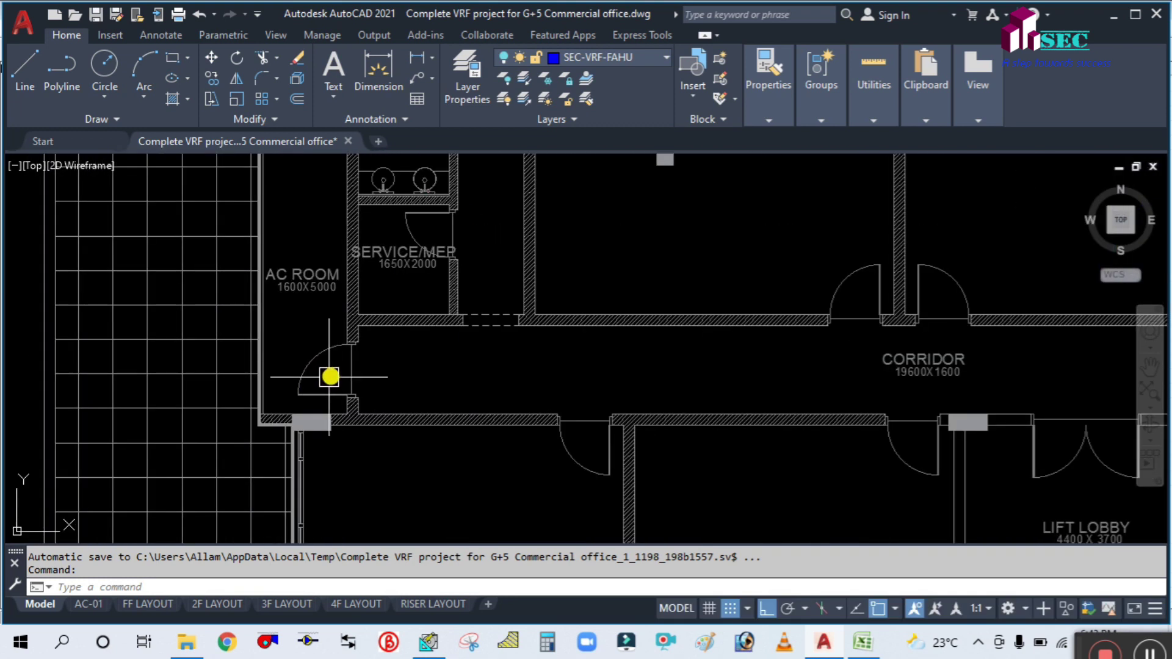
pyautogui.scroll(-1, 338, 382)
pyautogui.scroll(-1, 414, 358)
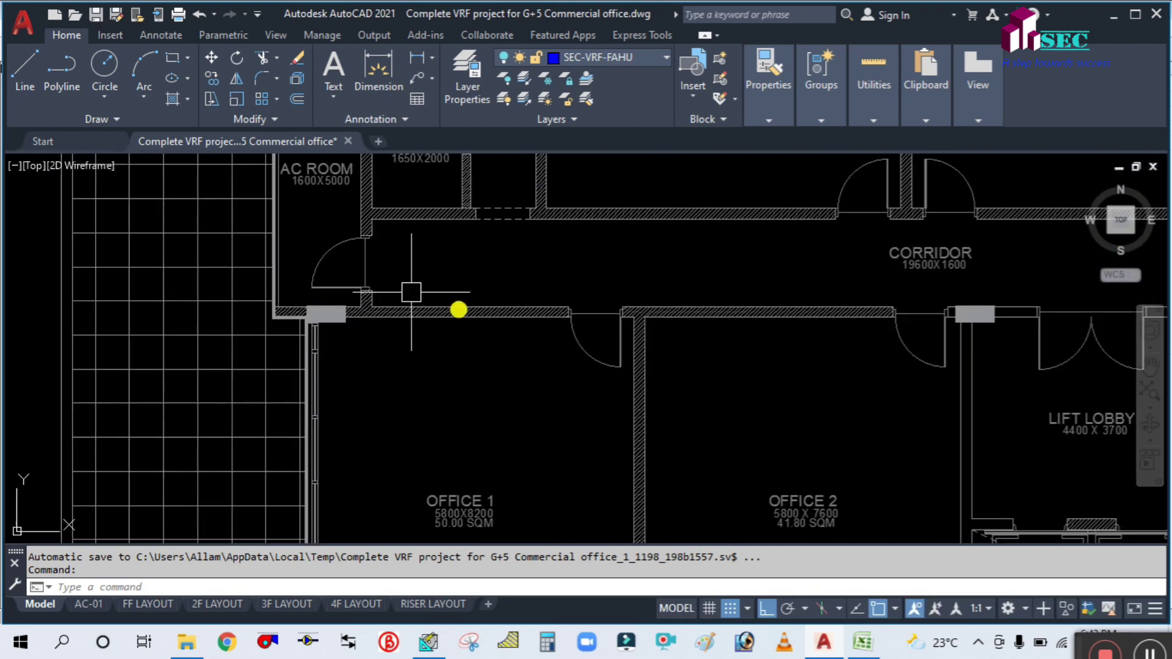
# Step: Switch to Carrier HAP and start a new door assembly named D1
pyautogui.click(863, 642)
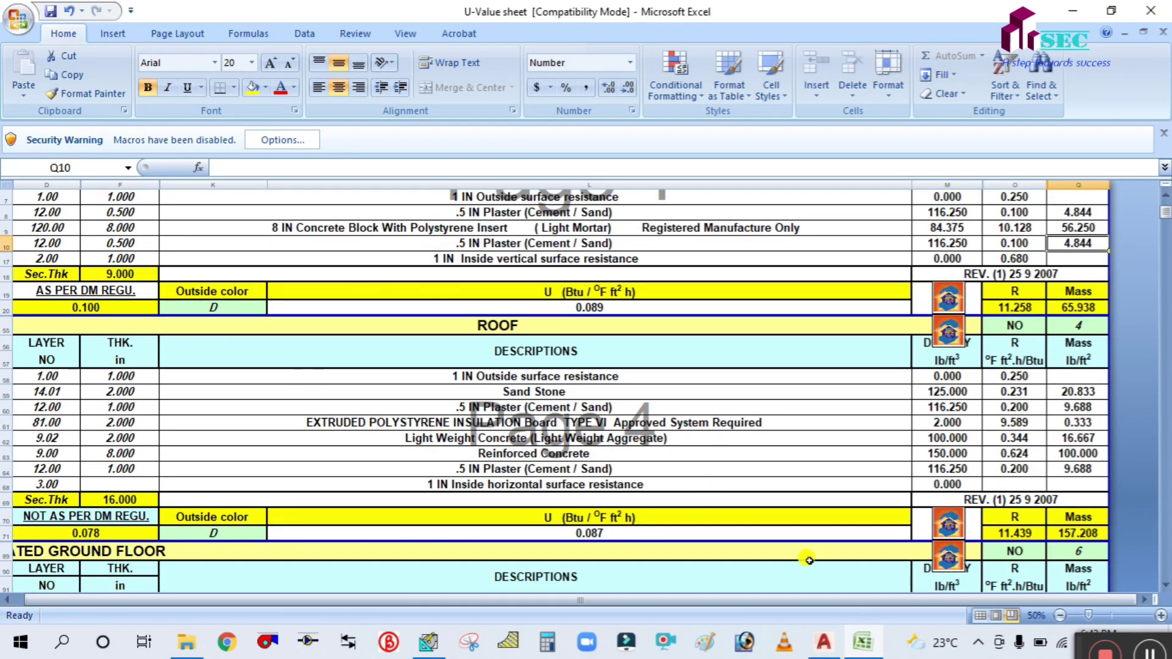
pyautogui.click(862, 642)
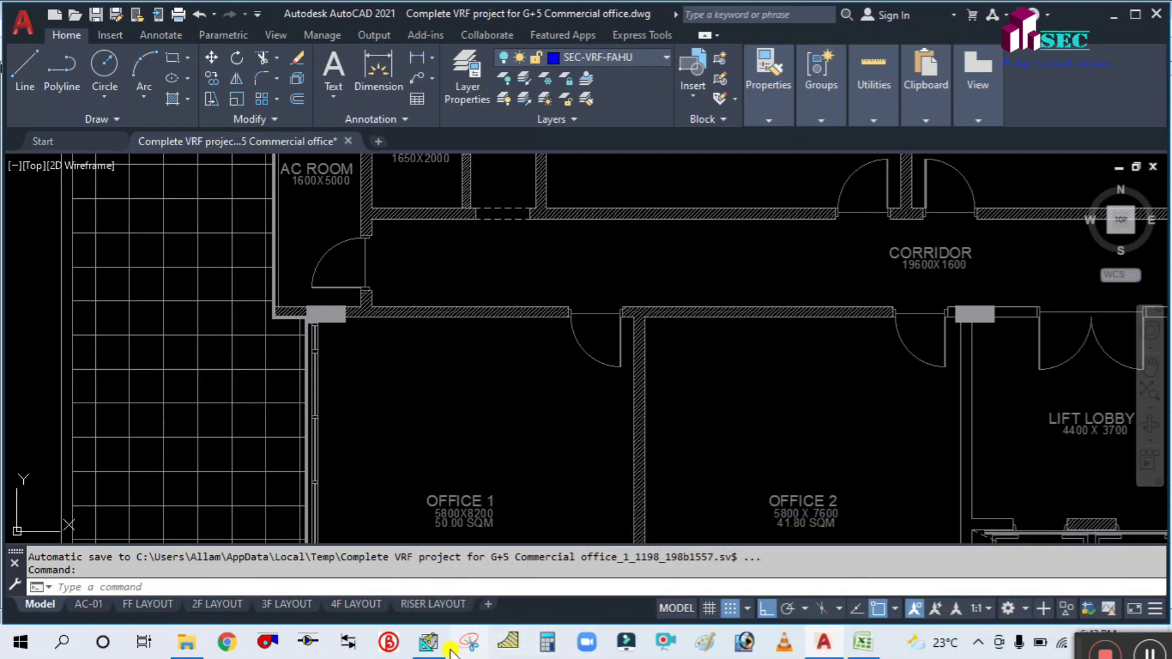
pyautogui.click(428, 642)
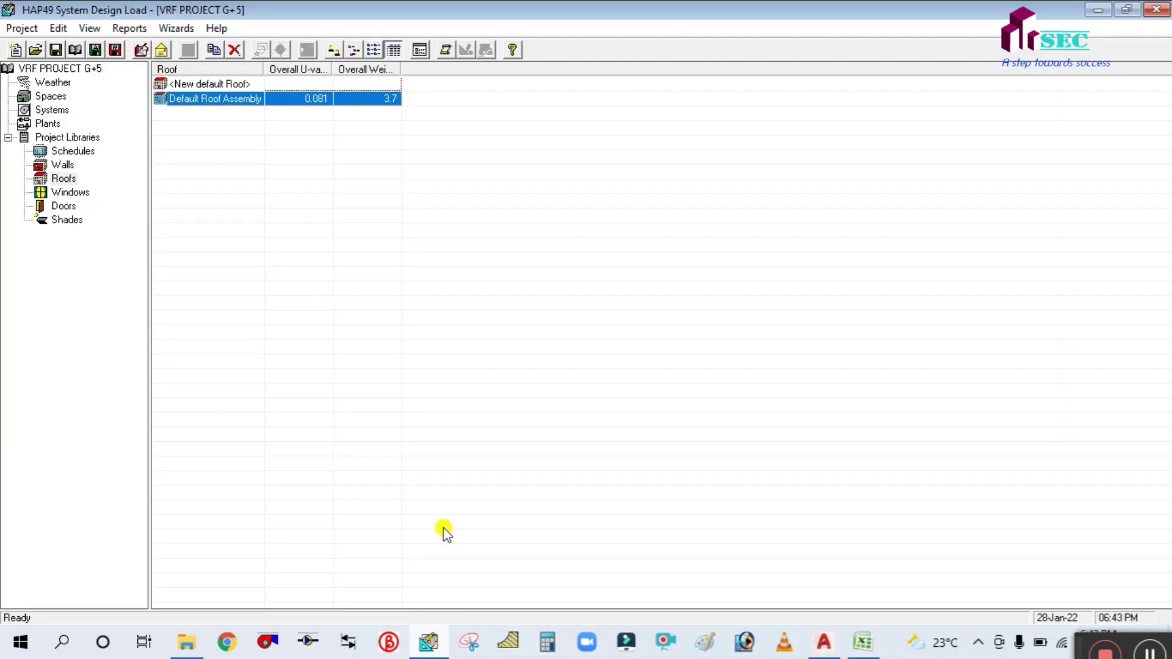
pyautogui.click(57, 208)
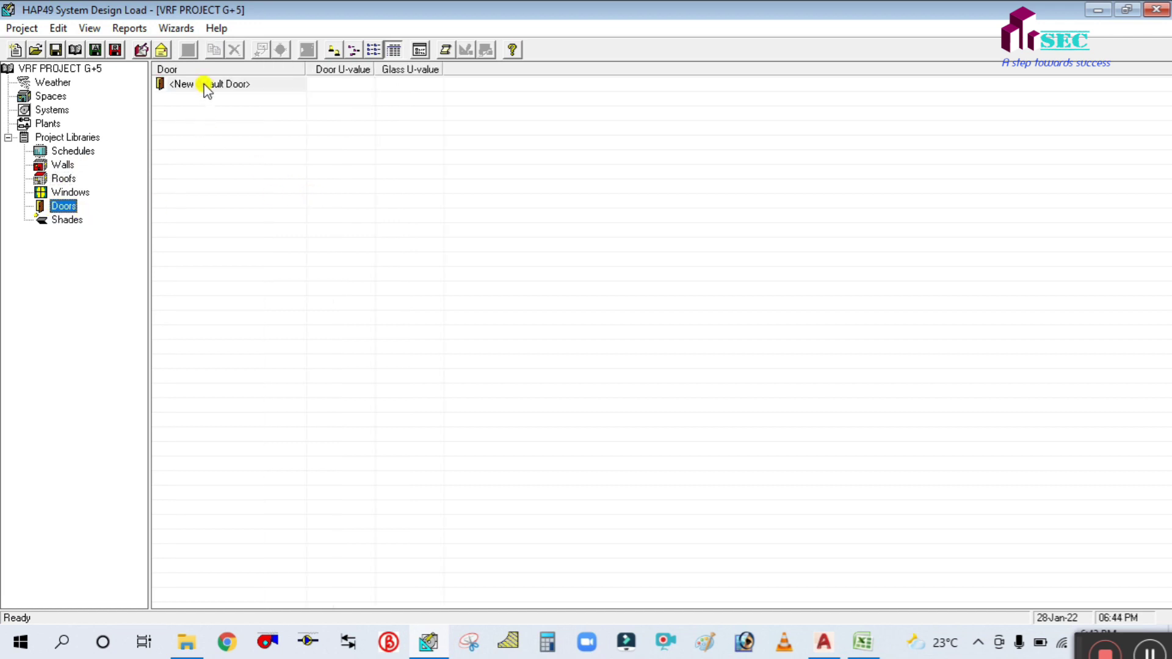
pyautogui.doubleClick(203, 85)
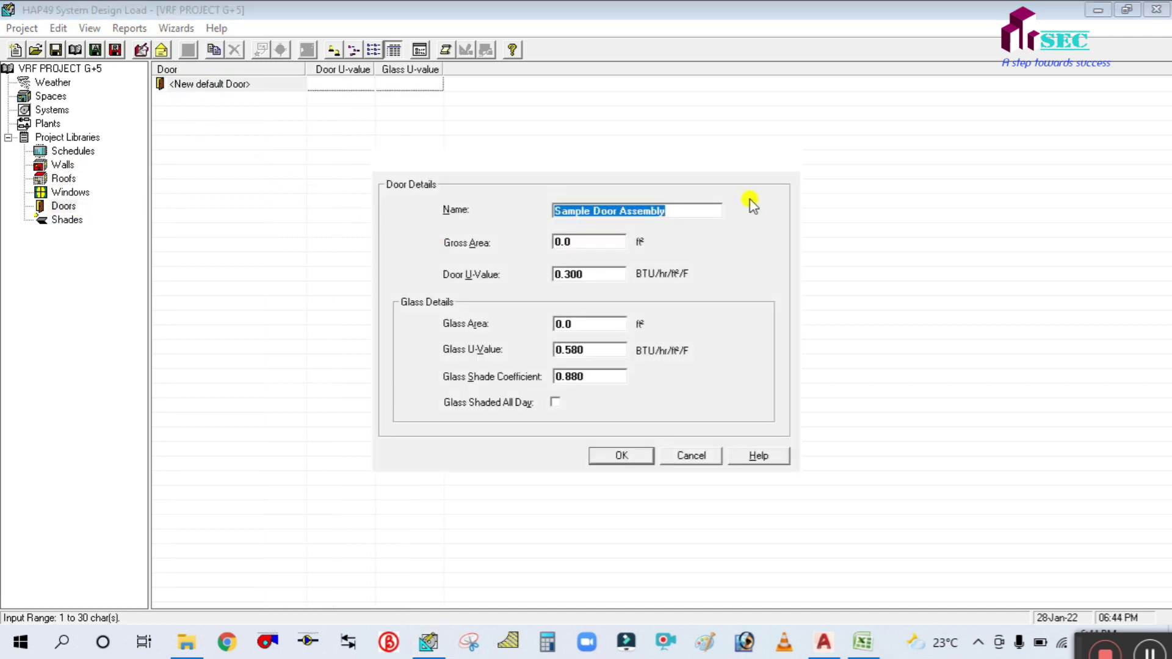
pyautogui.write('D1')
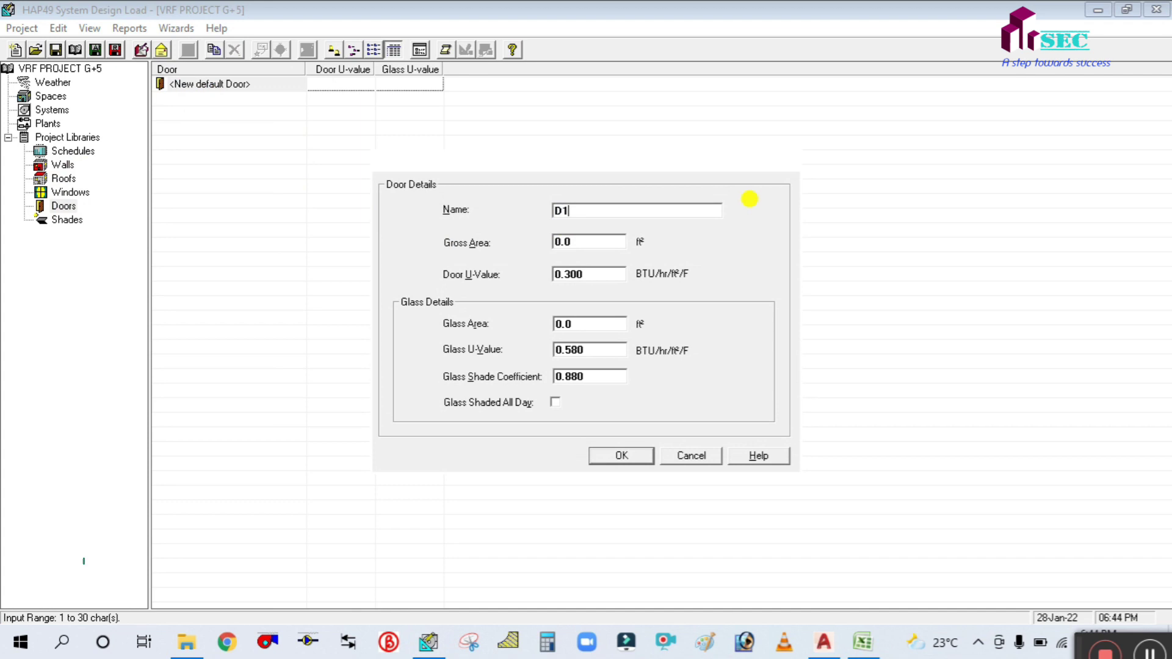
# Step: Calculate the door's gross area as 3.5 × 7 in the Windows Calculator
pyautogui.click(605, 247)
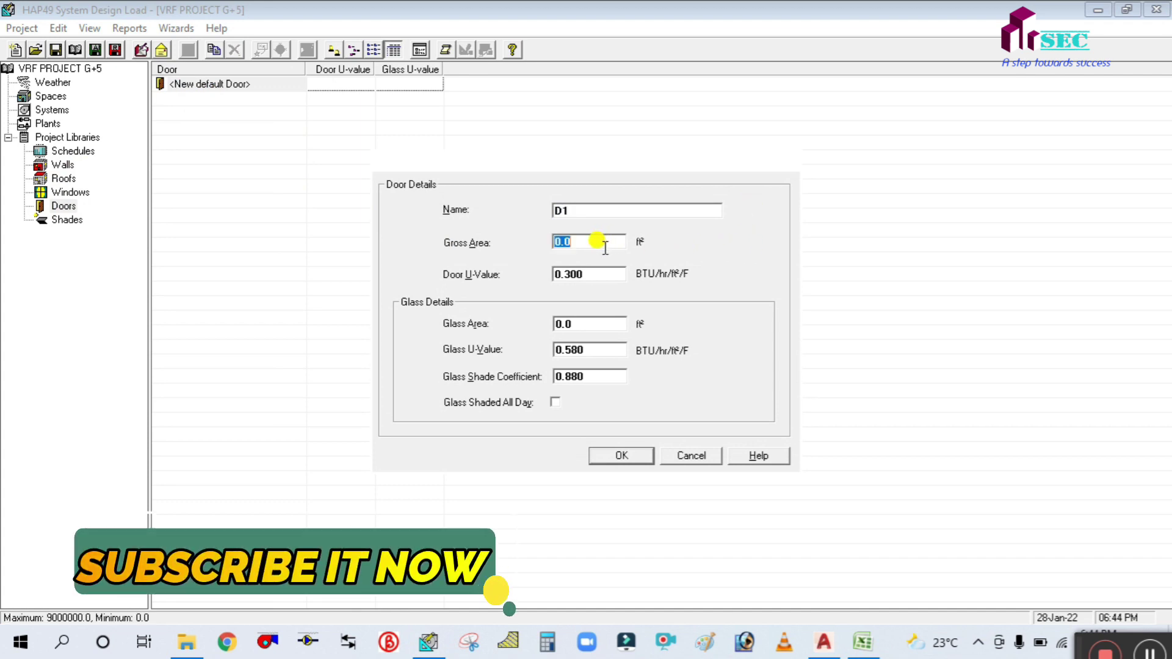
pyautogui.click(547, 642)
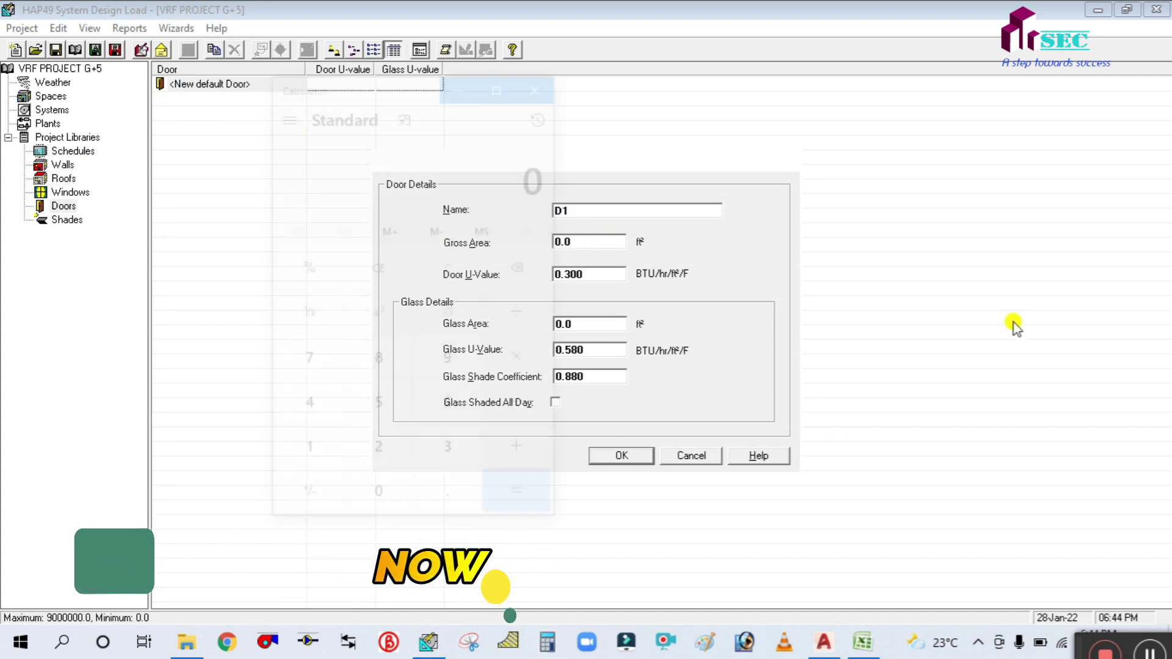
pyautogui.moveTo(305, 92); pyautogui.dragTo(847, 30)
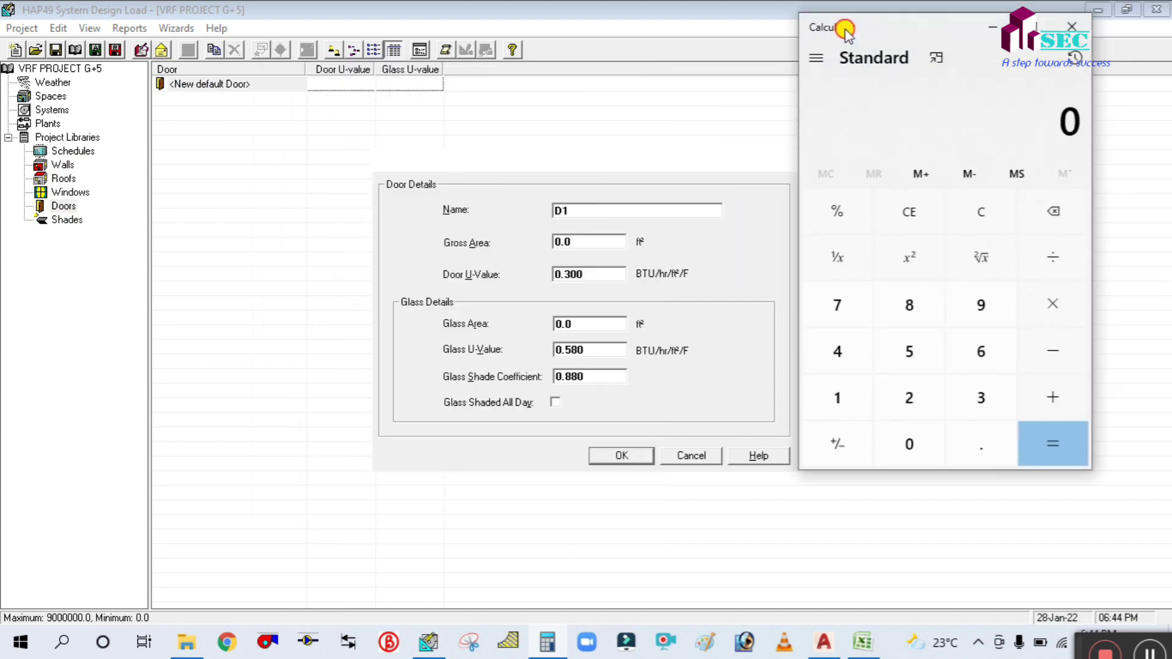
pyautogui.click(977, 398)
pyautogui.click(985, 452)
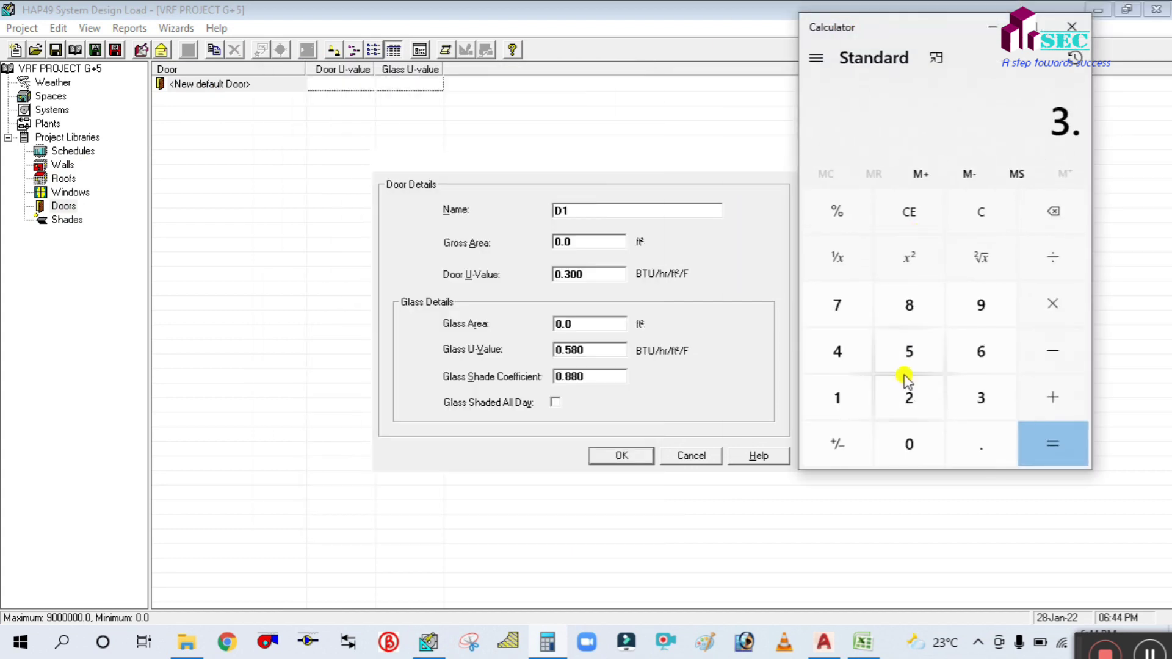
pyautogui.click(907, 354)
pyautogui.click(1069, 306)
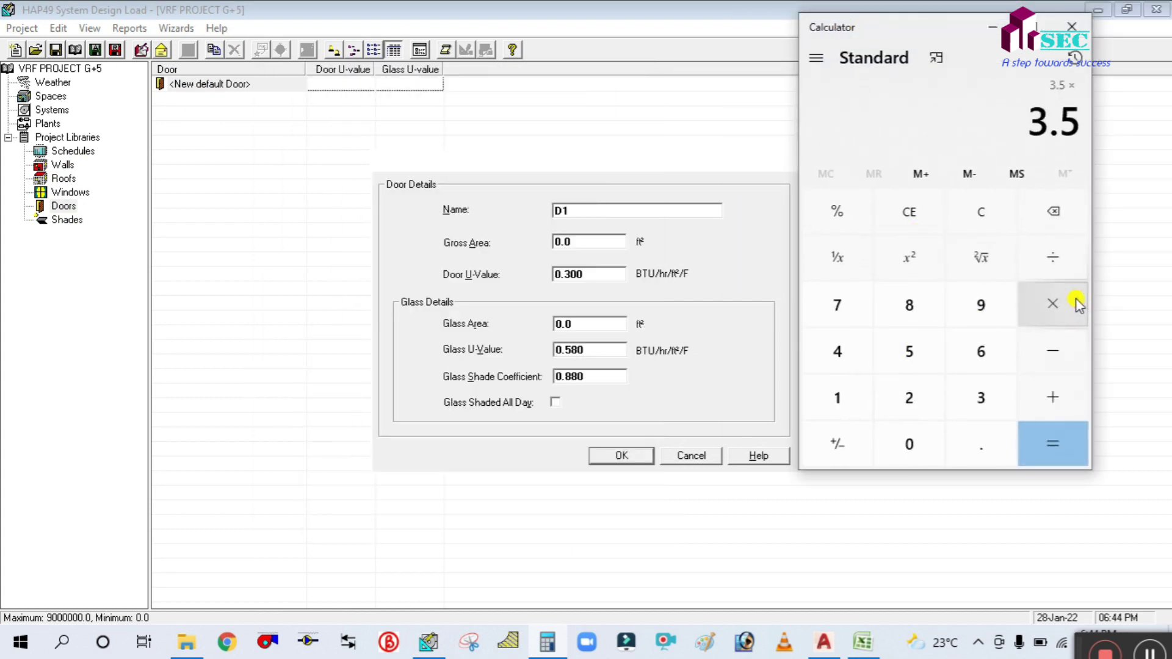
pyautogui.click(858, 311)
pyautogui.click(1042, 445)
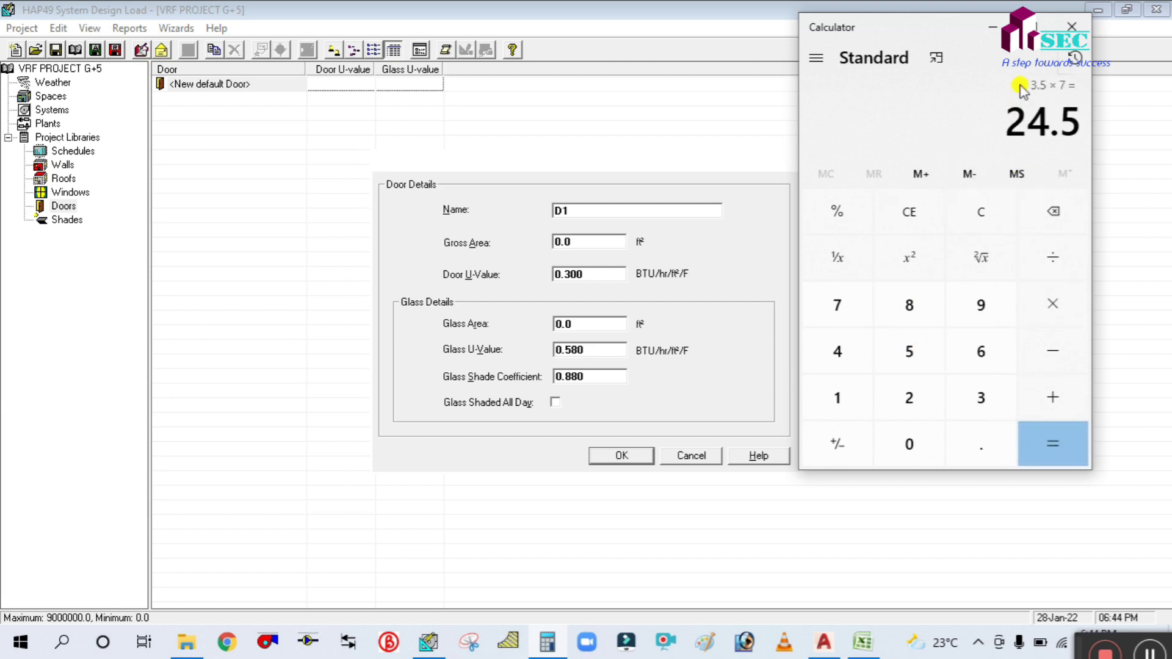
# Step: Set the gross area of door D1 to 24.5 ft² and save the door assembly
pyautogui.click(992, 26)
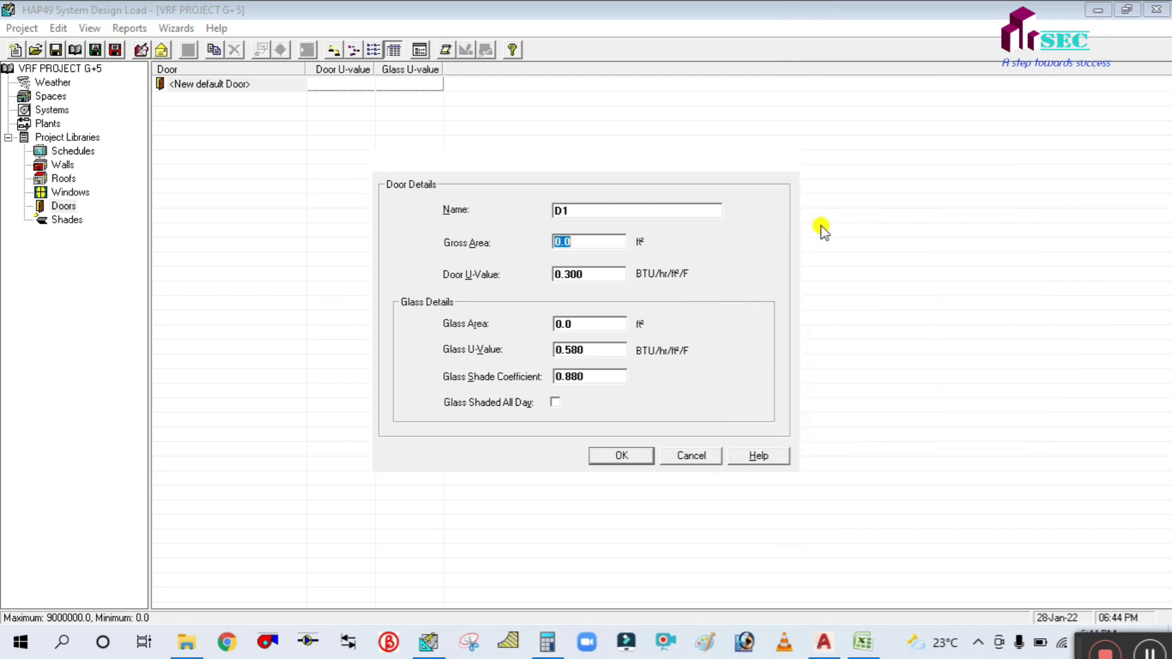
pyautogui.write('24.5')
pyautogui.press('Tab')
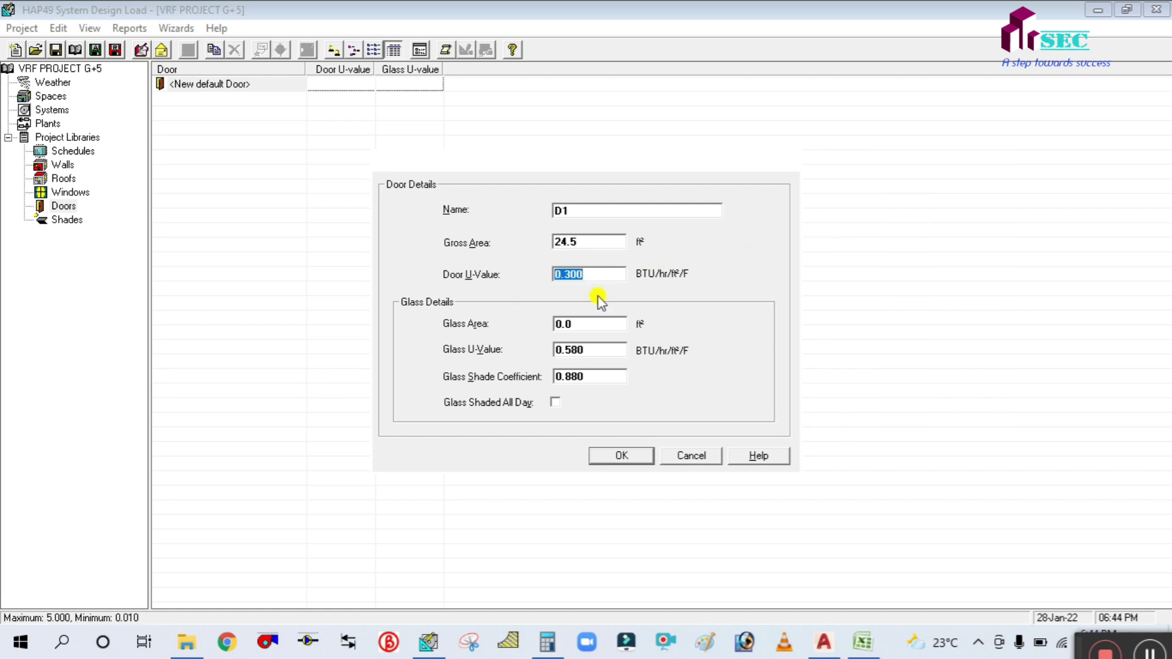
pyautogui.click(625, 455)
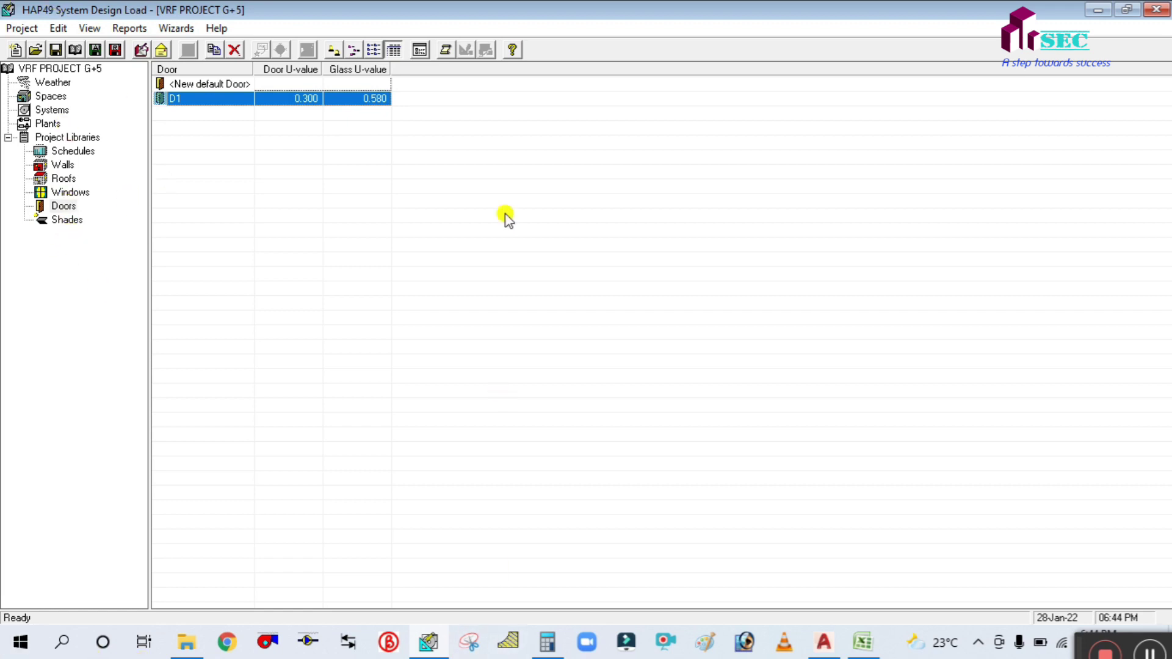
# Step: Open the project's list of spaces
pyautogui.click(55, 97)
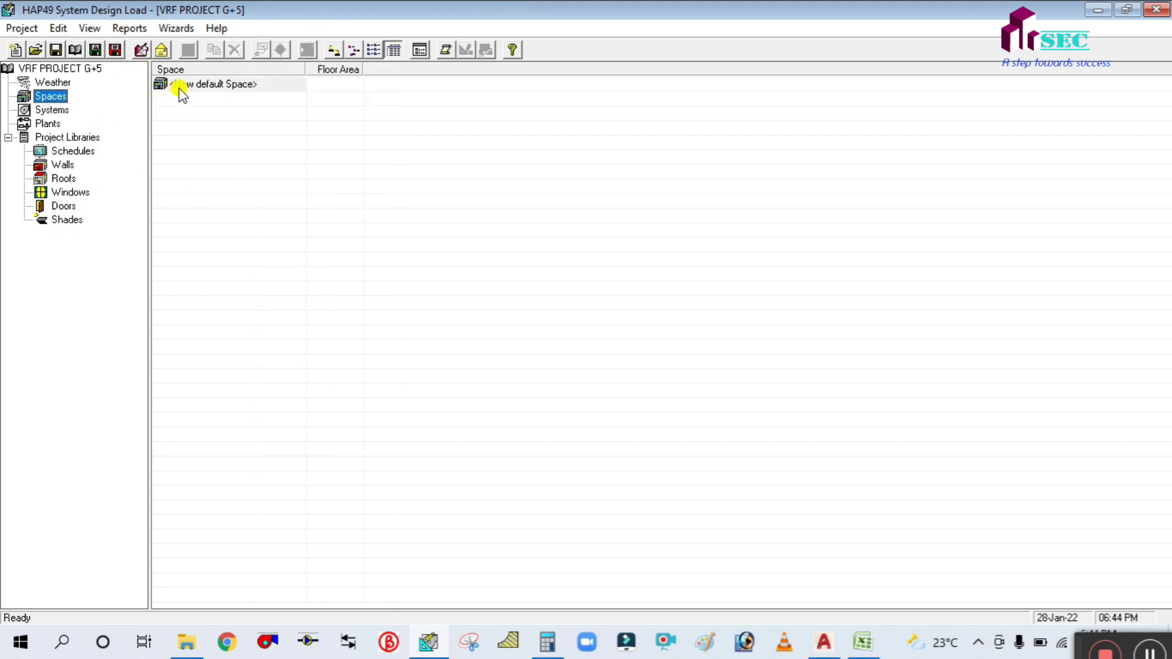
# Step: Create a new default space in the project's Spaces list and move its properties dialog clear of the project tree
pyautogui.click(41, 101)
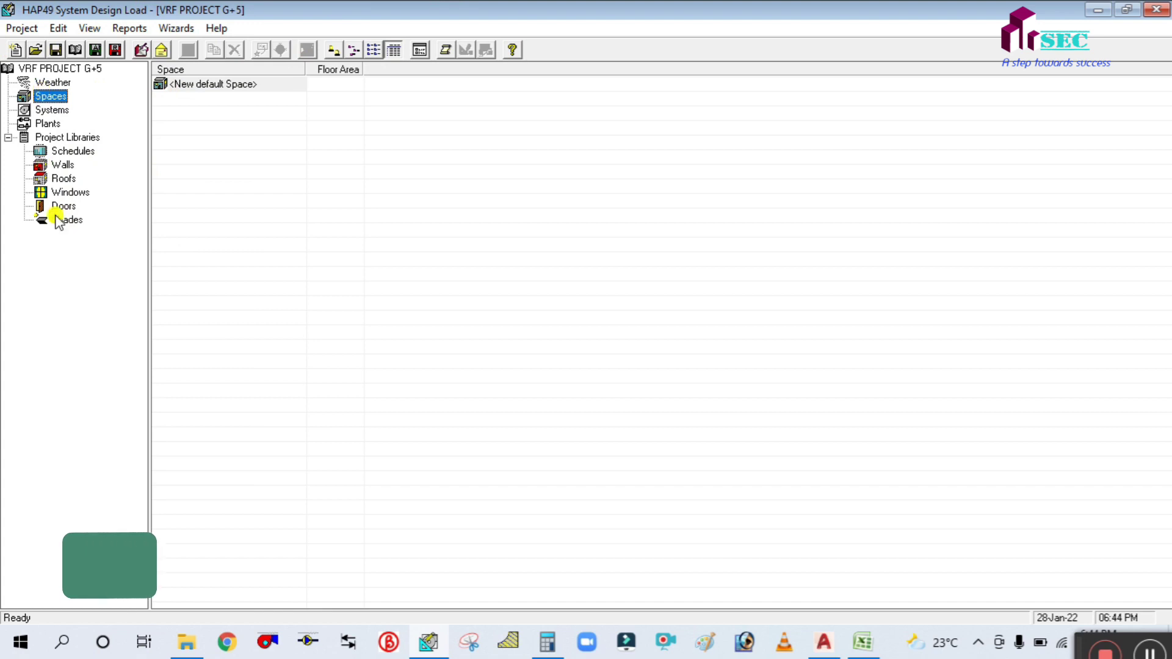
pyautogui.doubleClick(198, 85)
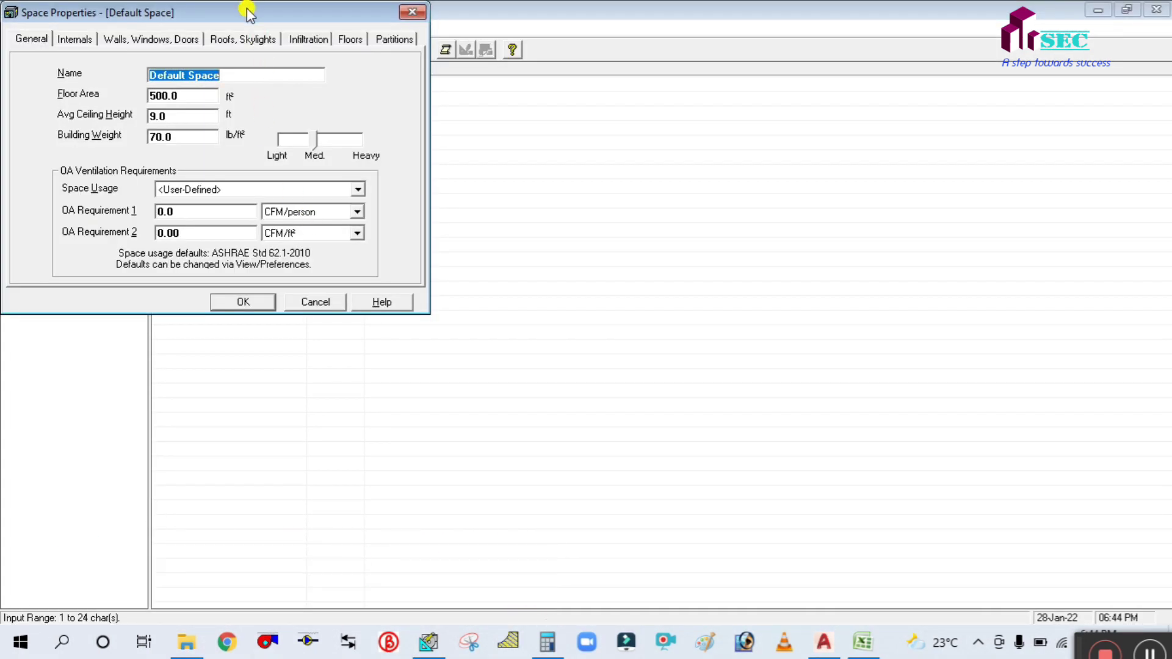
pyautogui.moveTo(249, 6); pyautogui.dragTo(604, 99)
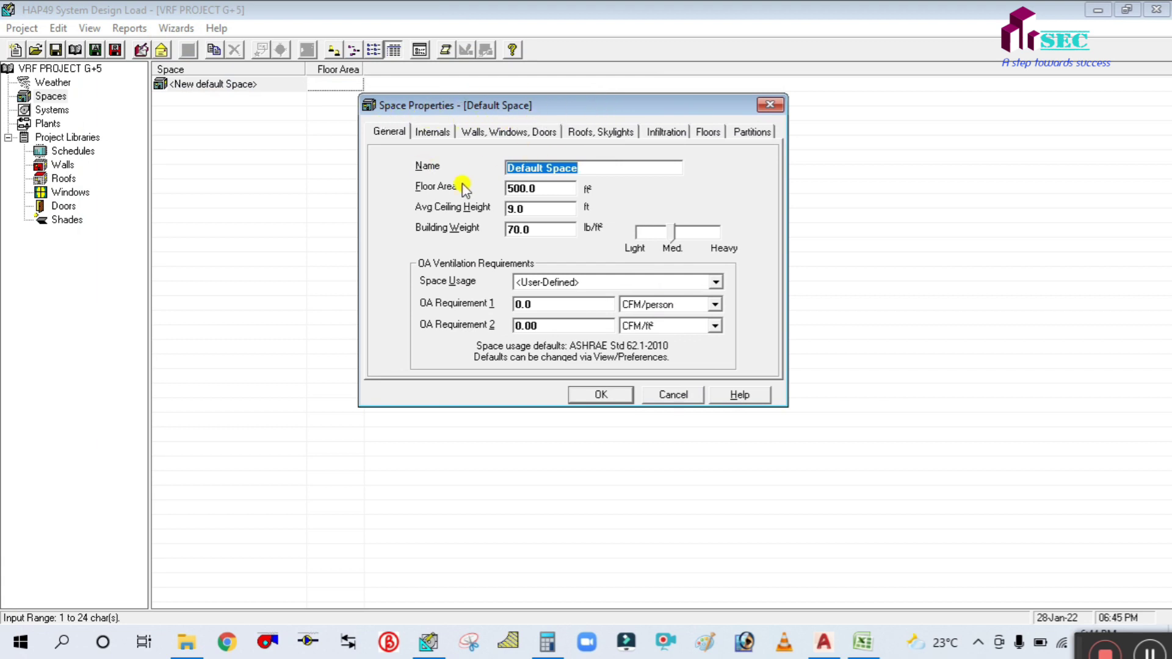
# Step: Review the new space's internals, walls and roofs property pages and return to its general properties
pyautogui.click(408, 133)
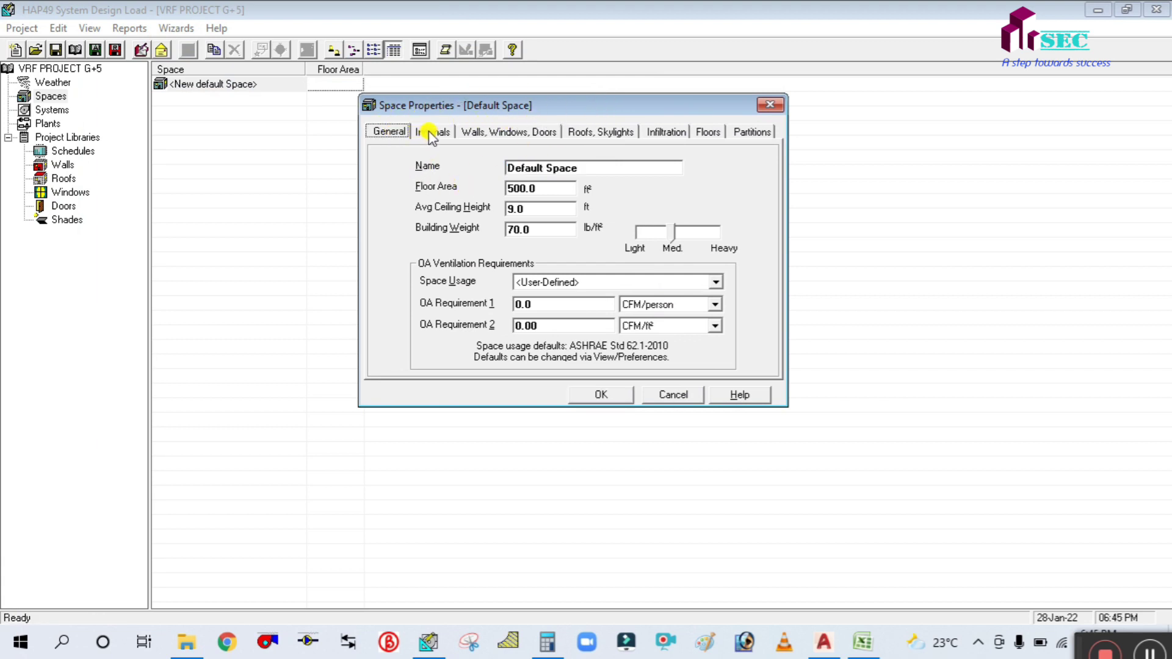
pyautogui.click(430, 133)
pyautogui.click(497, 132)
pyautogui.click(576, 132)
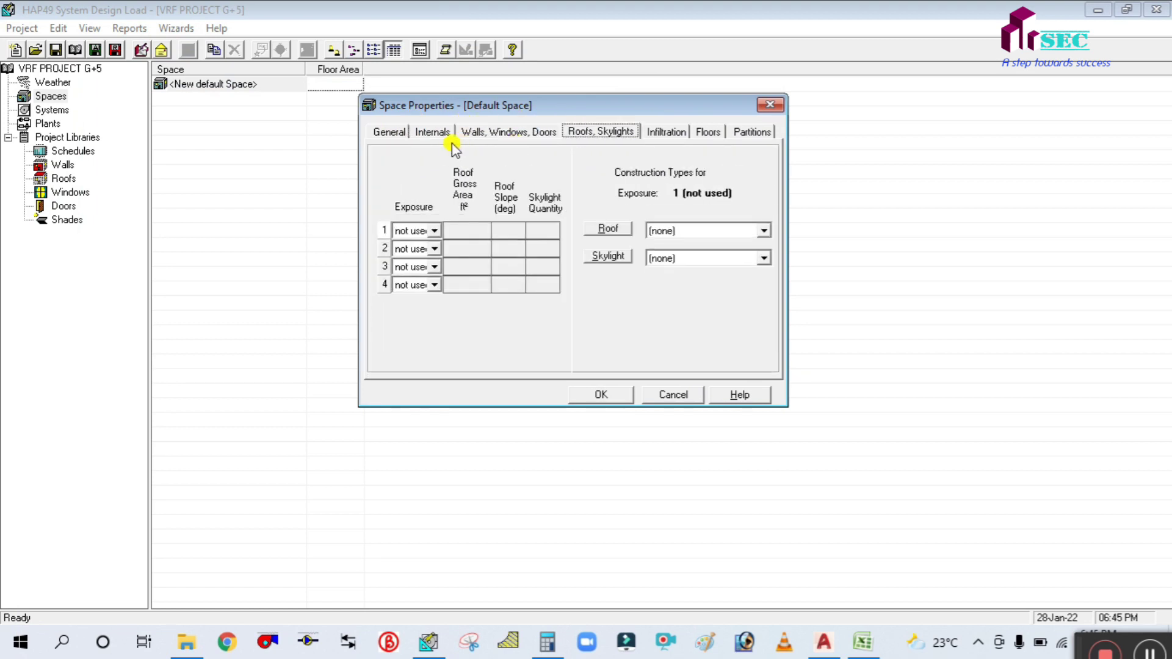
pyautogui.click(391, 133)
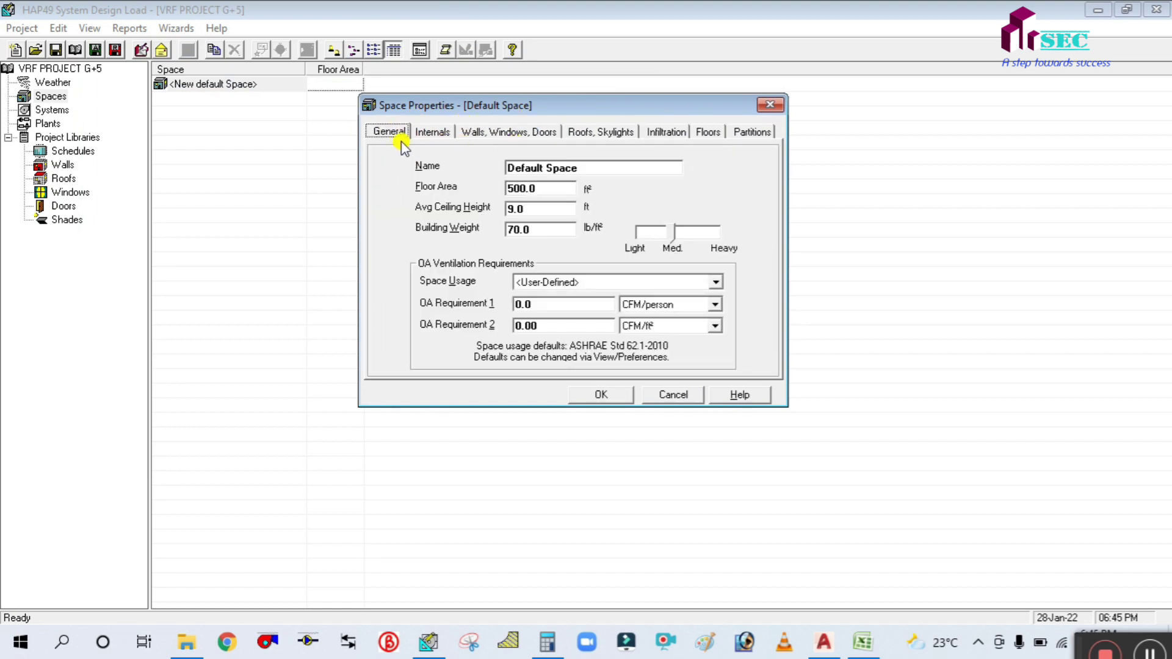
pyautogui.click(581, 168)
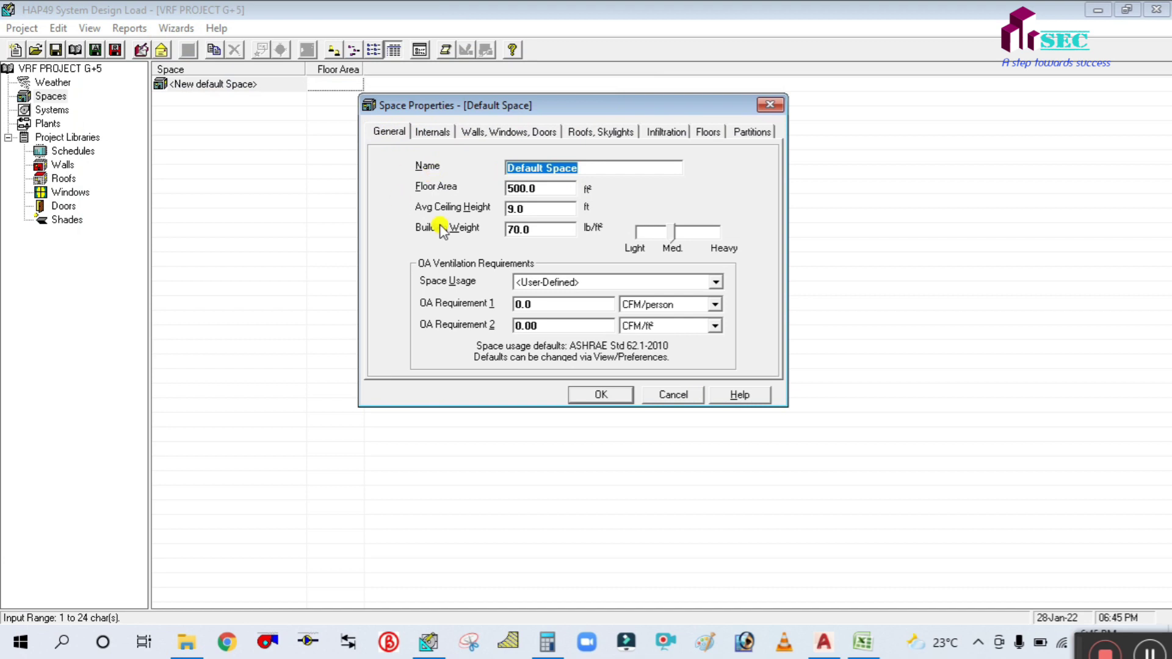
# Step: Switch to the AutoCAD floor plan, check the dimensions and area of Office 1, and return to HAP
pyautogui.click(823, 641)
pyautogui.moveTo(498, 481); pyautogui.dragTo(405, 313)
pyautogui.scroll(6, 382, 280)
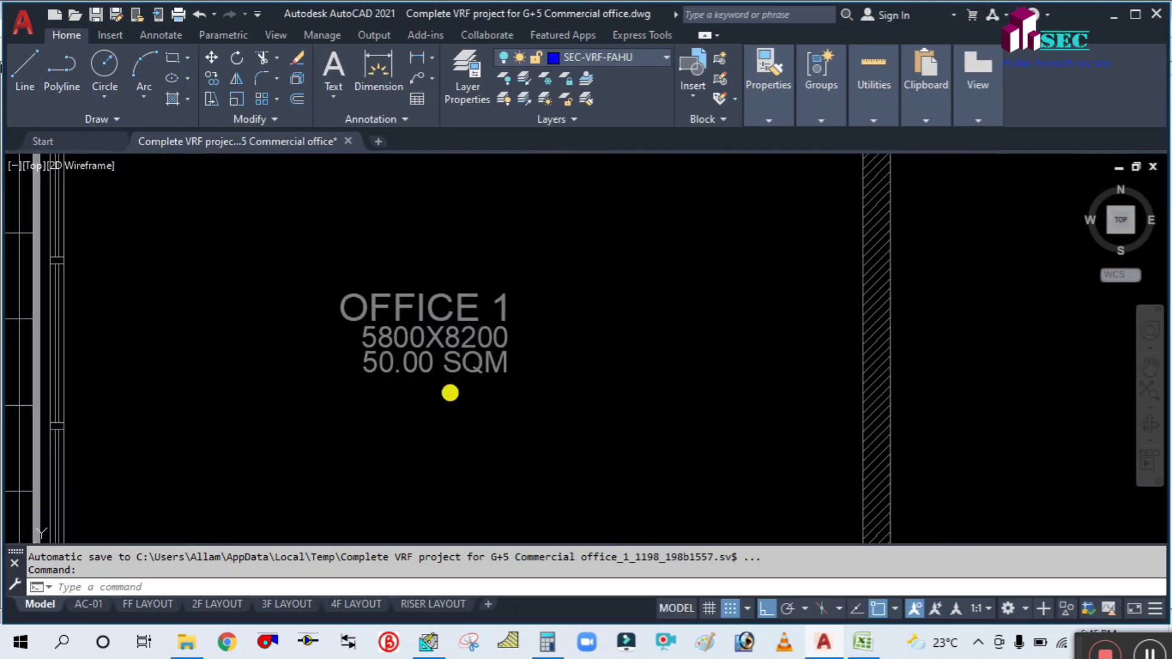
pyautogui.scroll(-3, 454, 391)
pyautogui.click(864, 644)
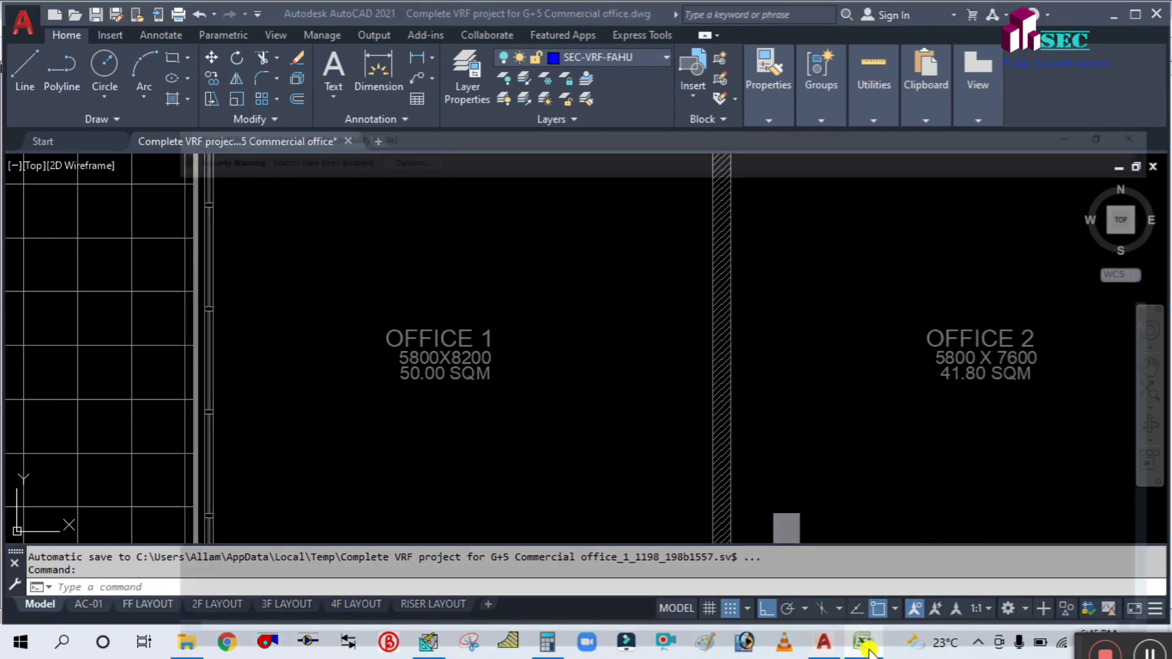
pyautogui.click(823, 640)
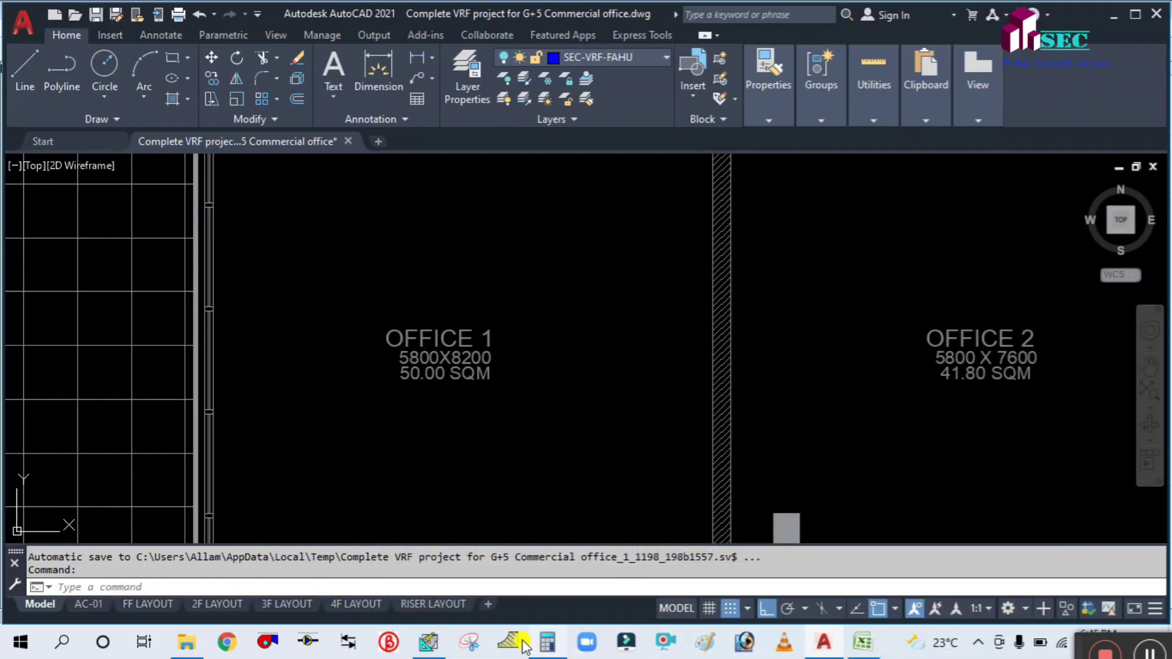
pyautogui.click(428, 642)
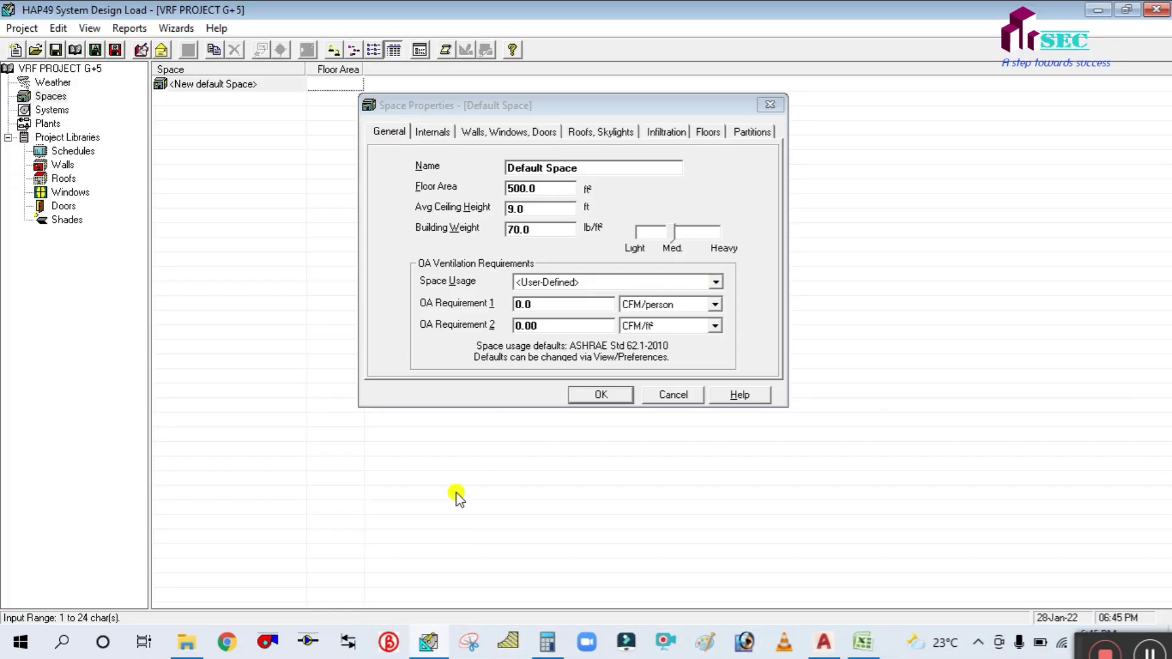
# Step: Name the new space OFFICE-1
pyautogui.moveTo(647, 171); pyautogui.dragTo(520, 170)
pyautogui.write('0')
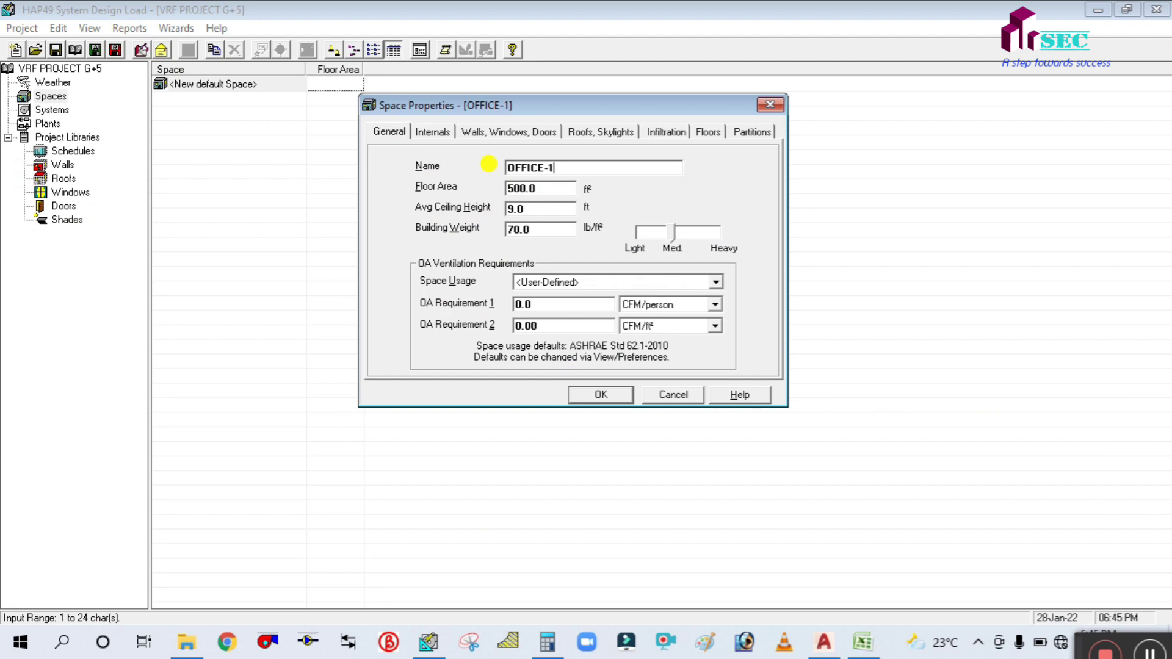
pyautogui.press('Tab')
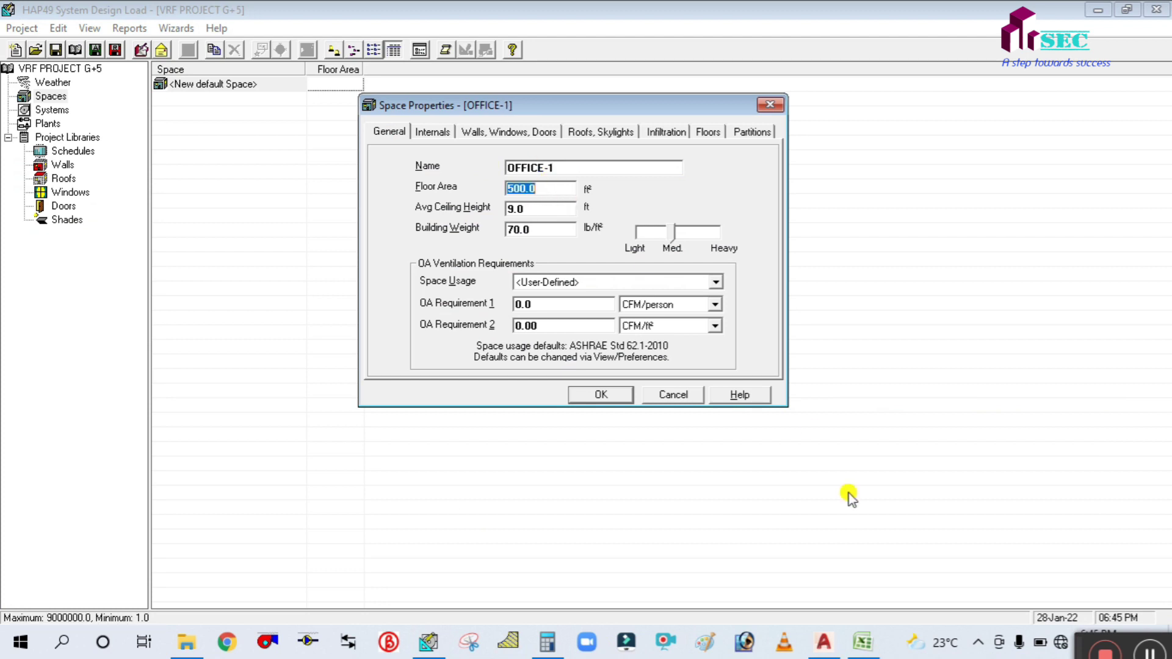
# Step: Switch to Calculator and multiply Office 1's 50 square metres by 10.76 to convert the area to square feet
pyautogui.click(833, 643)
pyautogui.click(548, 642)
pyautogui.click(976, 213)
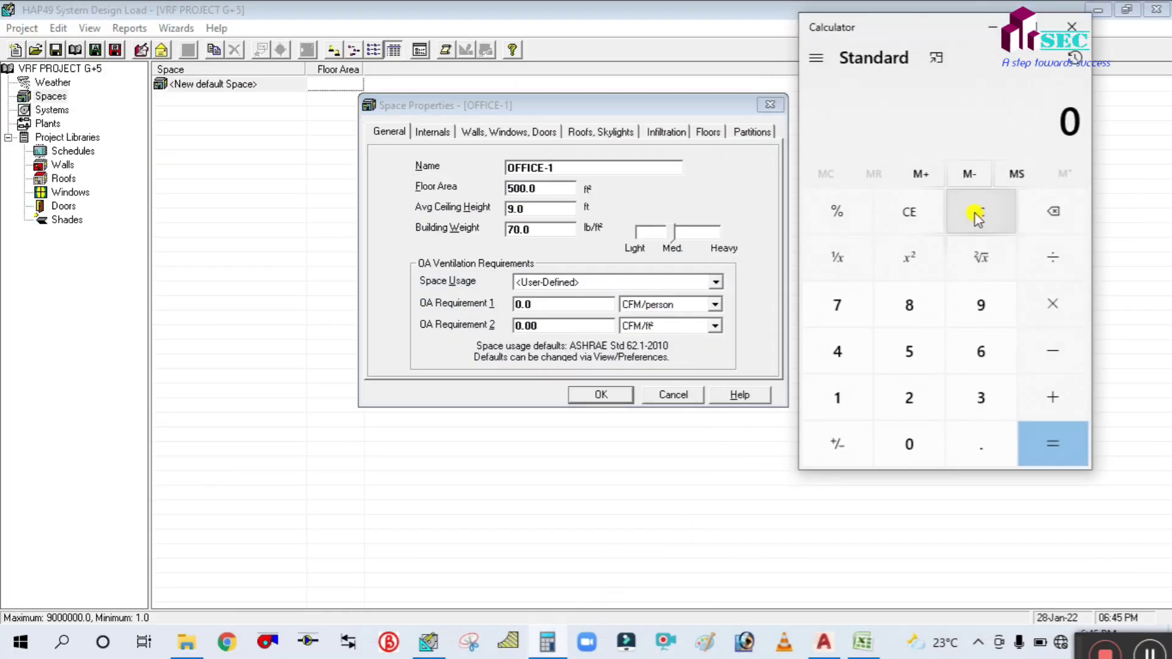
pyautogui.click(905, 351)
pyautogui.click(905, 448)
pyautogui.click(1047, 316)
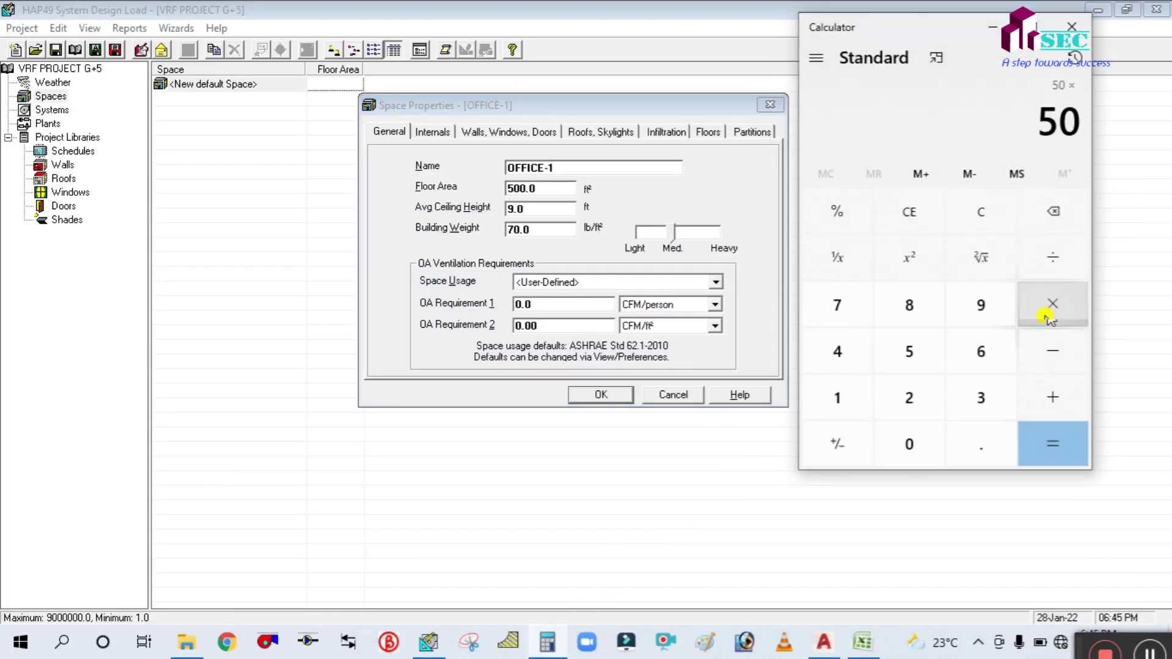
pyautogui.click(837, 398)
pyautogui.click(908, 444)
pyautogui.click(980, 442)
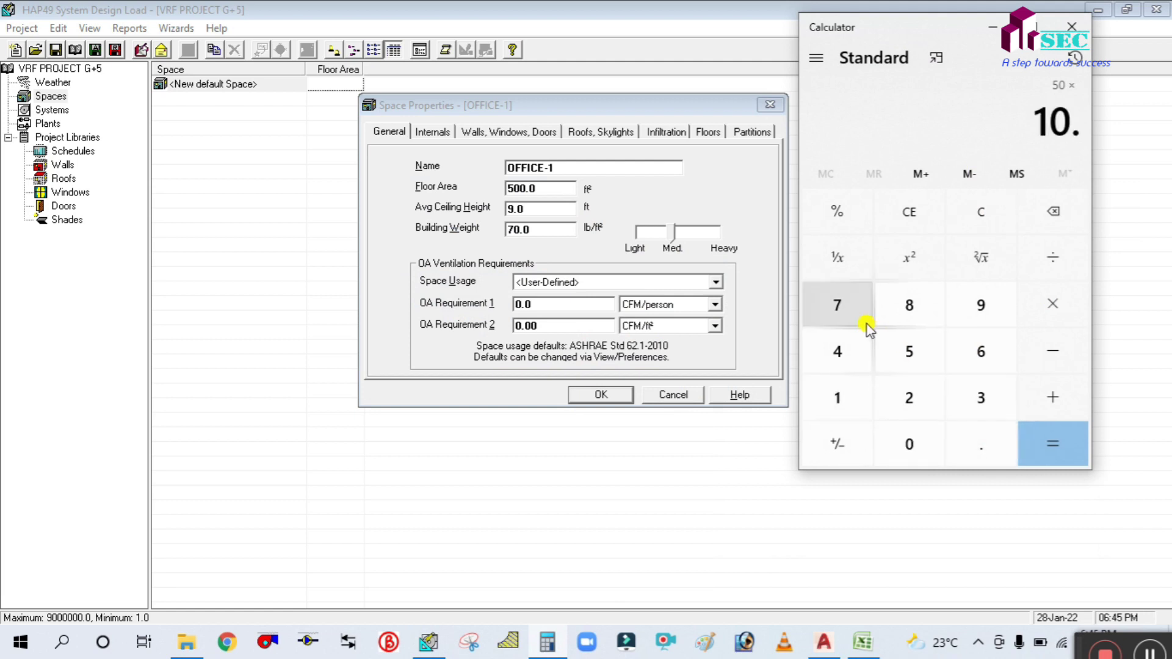
pyautogui.click(857, 314)
pyautogui.click(981, 345)
pyautogui.click(1051, 440)
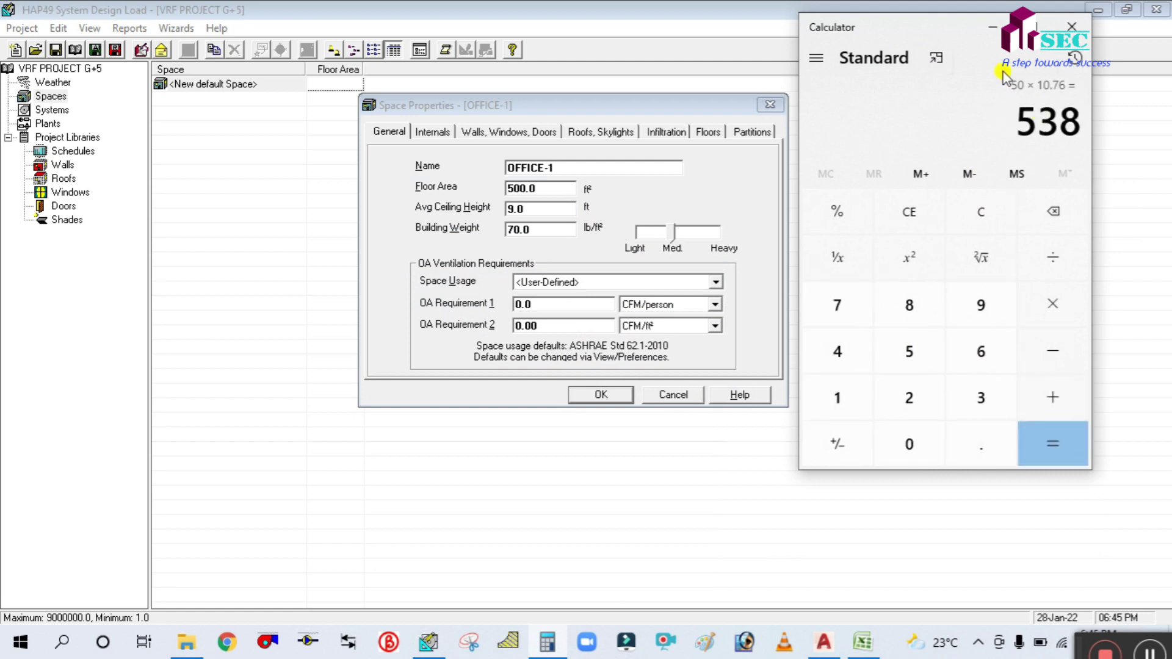
# Step: Return to HAP and set the floor area of OFFICE-1 to 538 ft²
pyautogui.click(992, 27)
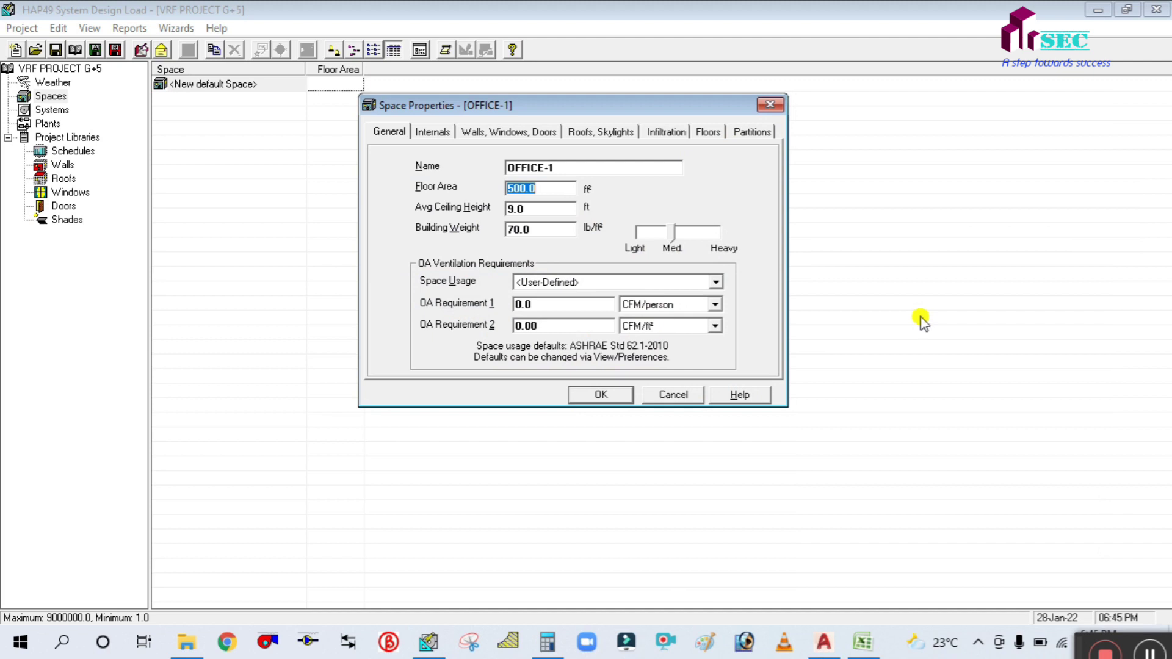
pyautogui.write('538')
pyautogui.press('Tab')
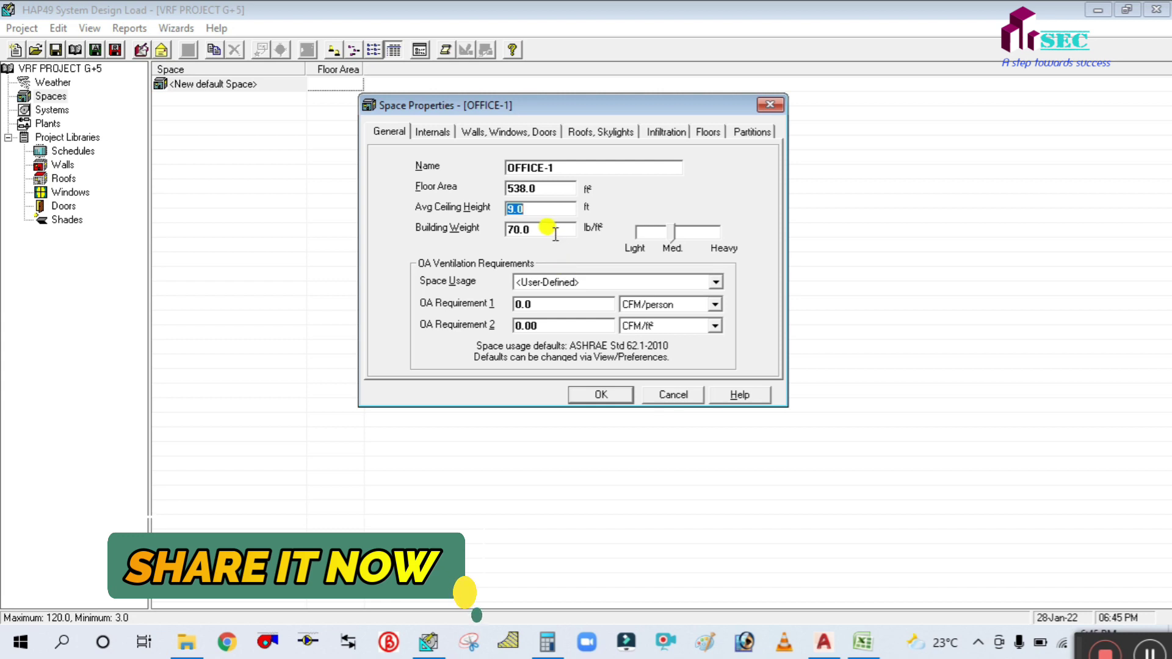
# Step: Keep the average ceiling height at 9.0 ft and set the building weight to 80 lb/ft²
pyautogui.press('Tab')
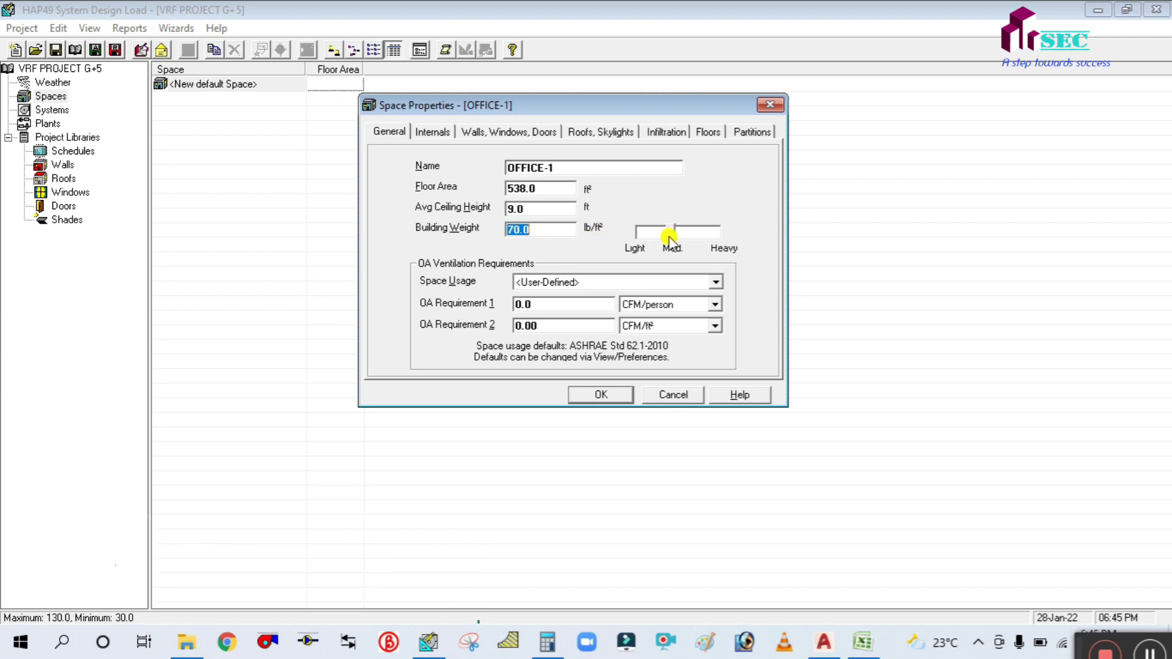
pyautogui.moveTo(670, 237); pyautogui.dragTo(676, 235)
pyautogui.click(552, 227)
pyautogui.write('80')
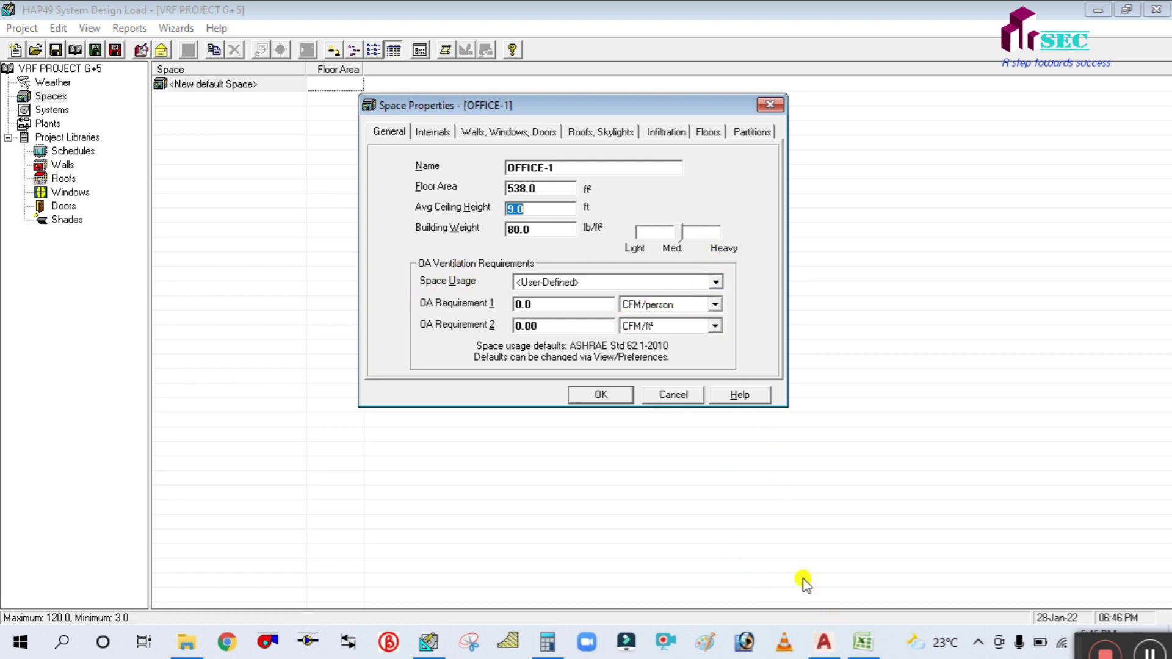
# Step: Set the space usage for OFFICE-1's outdoor air ventilation requirements to OFFICE: Office space
pyautogui.click(823, 641)
pyautogui.click(823, 641)
pyautogui.click(713, 282)
pyautogui.scroll(-3, 665, 360)
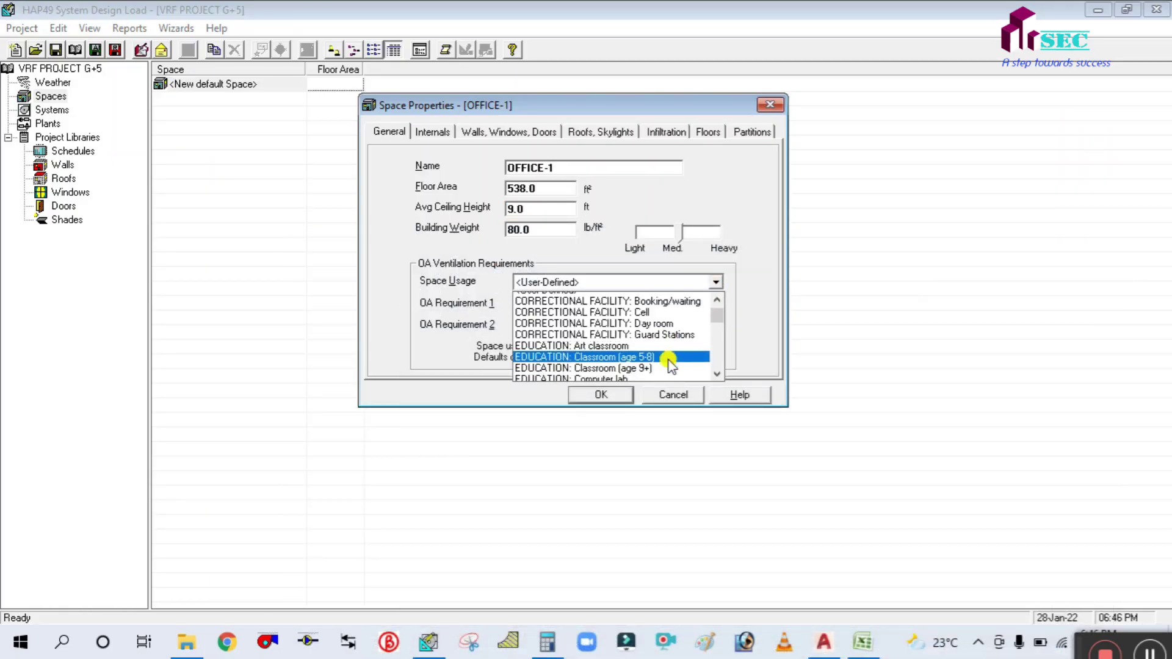
pyautogui.scroll(-4, 652, 357)
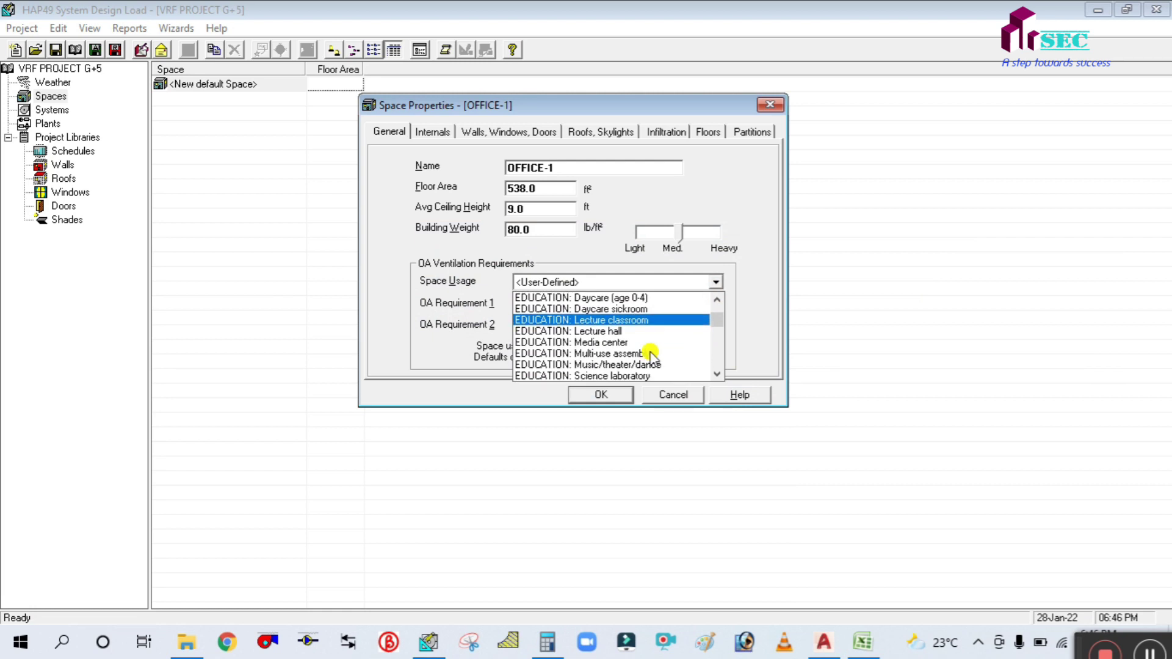
pyautogui.scroll(-2, 651, 354)
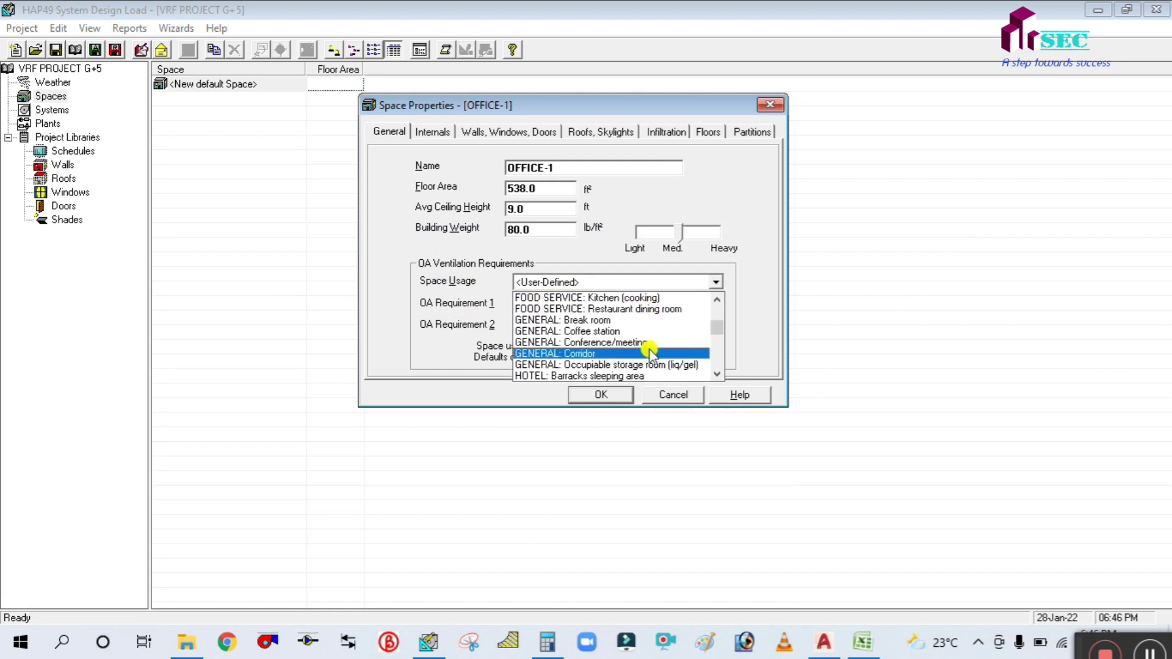
pyautogui.scroll(-7, 648, 348)
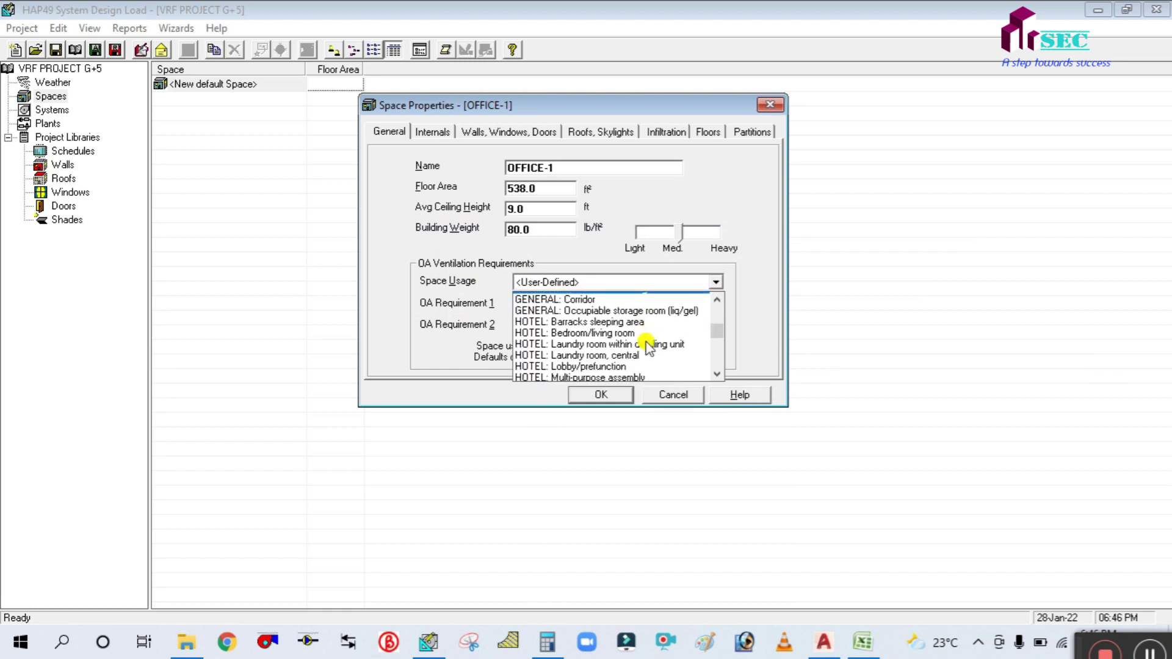
pyautogui.scroll(-3, 646, 344)
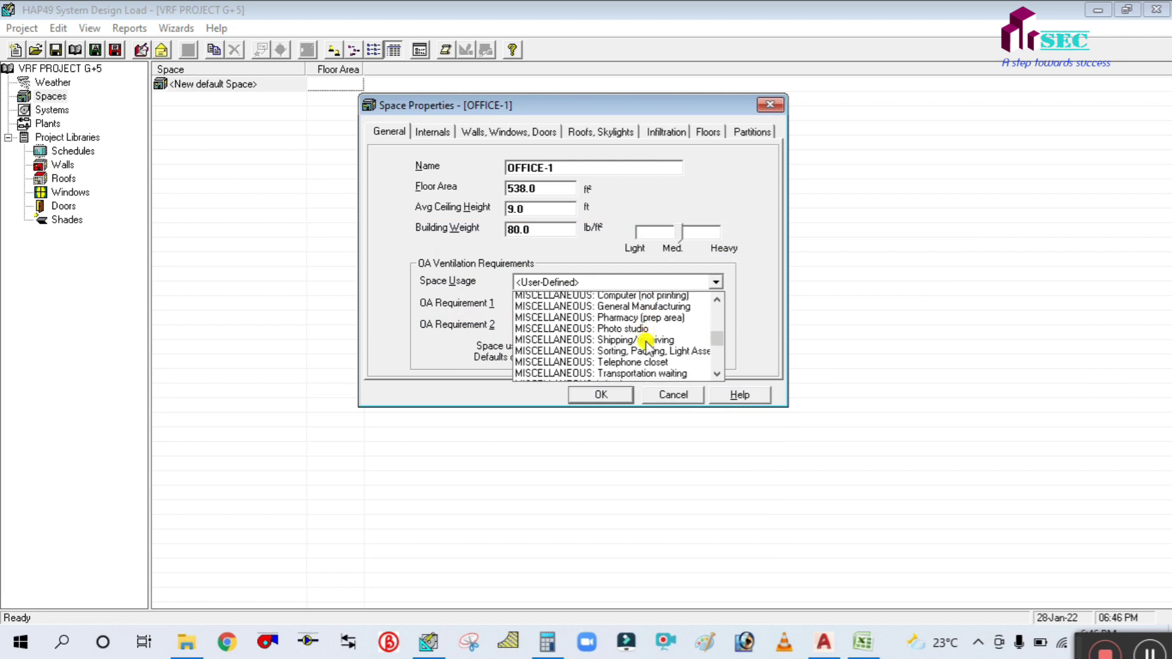
pyautogui.scroll(-2, 647, 341)
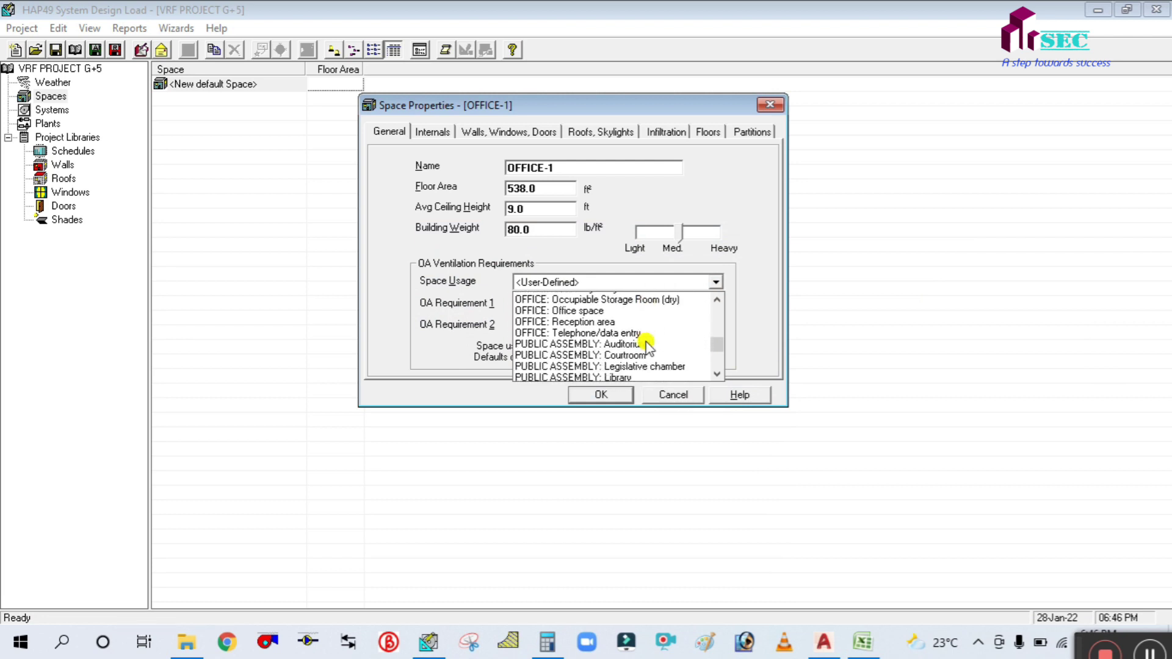
pyautogui.click(614, 306)
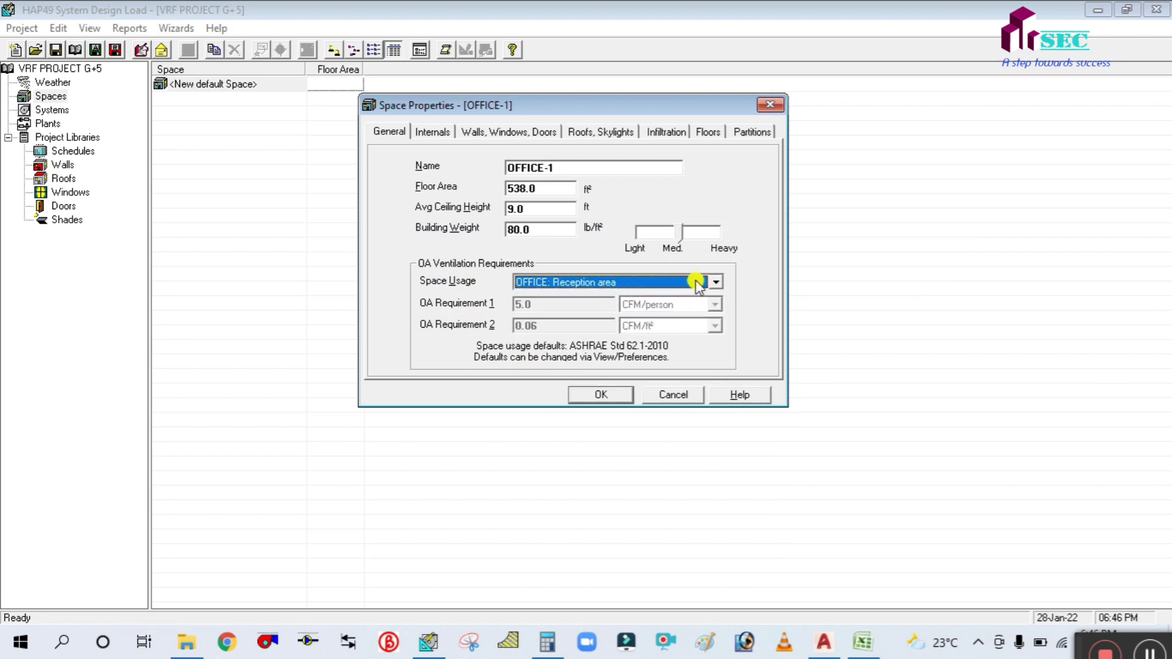
pyautogui.click(716, 281)
pyautogui.scroll(2, 659, 305)
pyautogui.scroll(1, 639, 321)
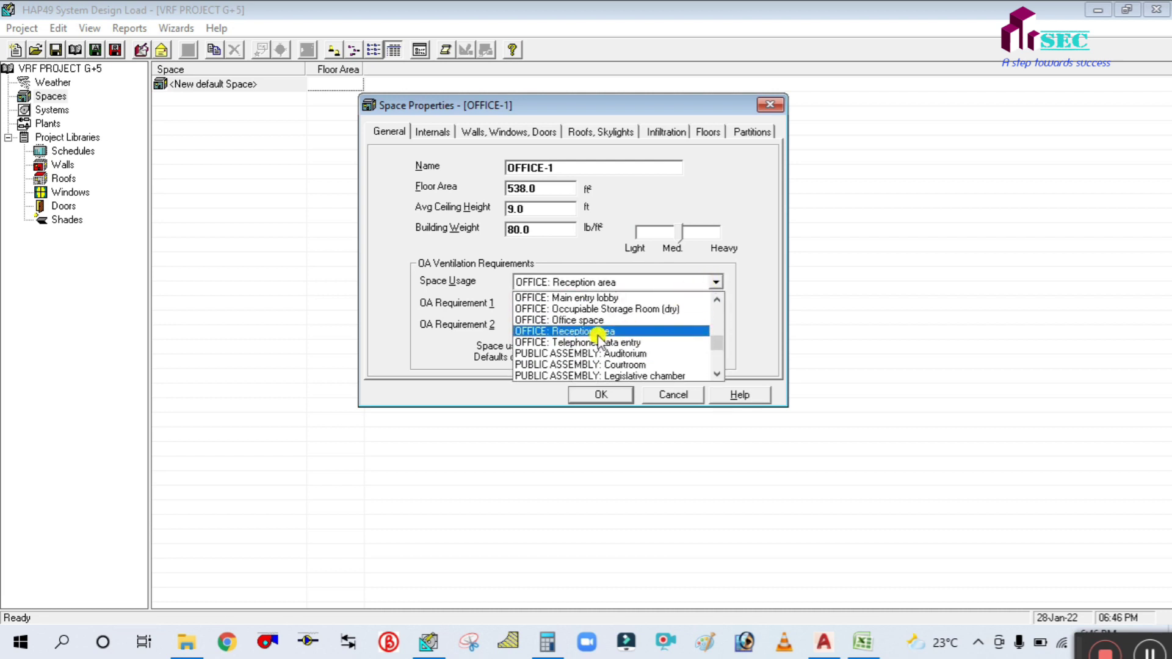
pyautogui.click(595, 326)
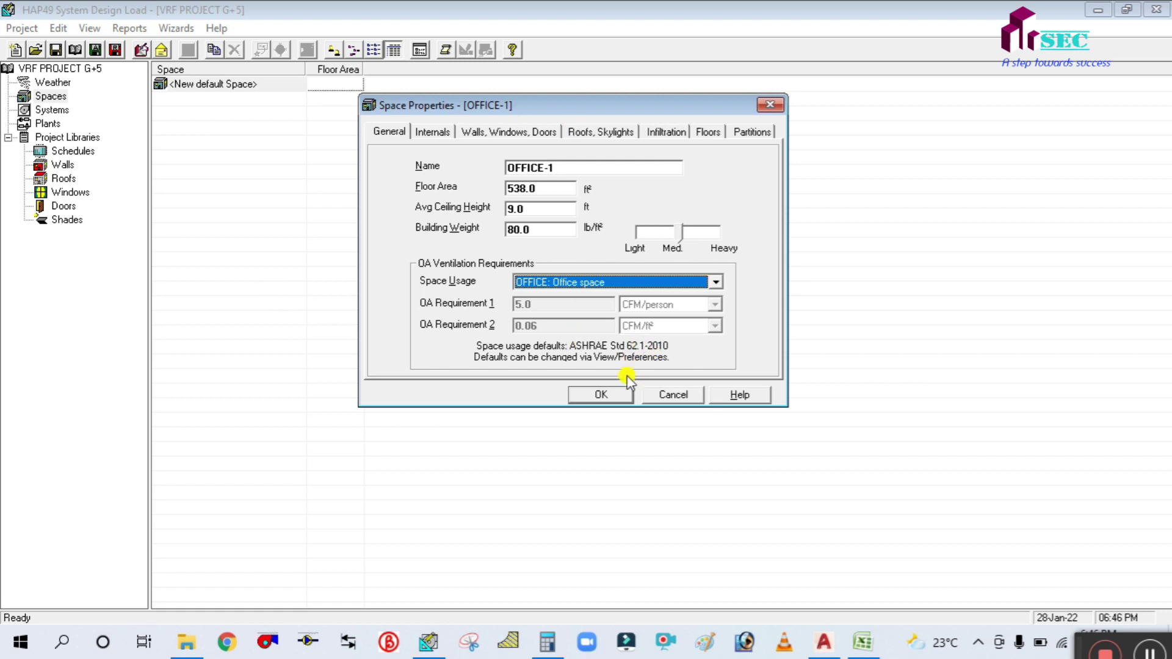
# Step: Set OFFICE-1's overhead lighting to a Recessed, vented fixture type with a wattage of 1.20 W/ft²
pyautogui.click(452, 133)
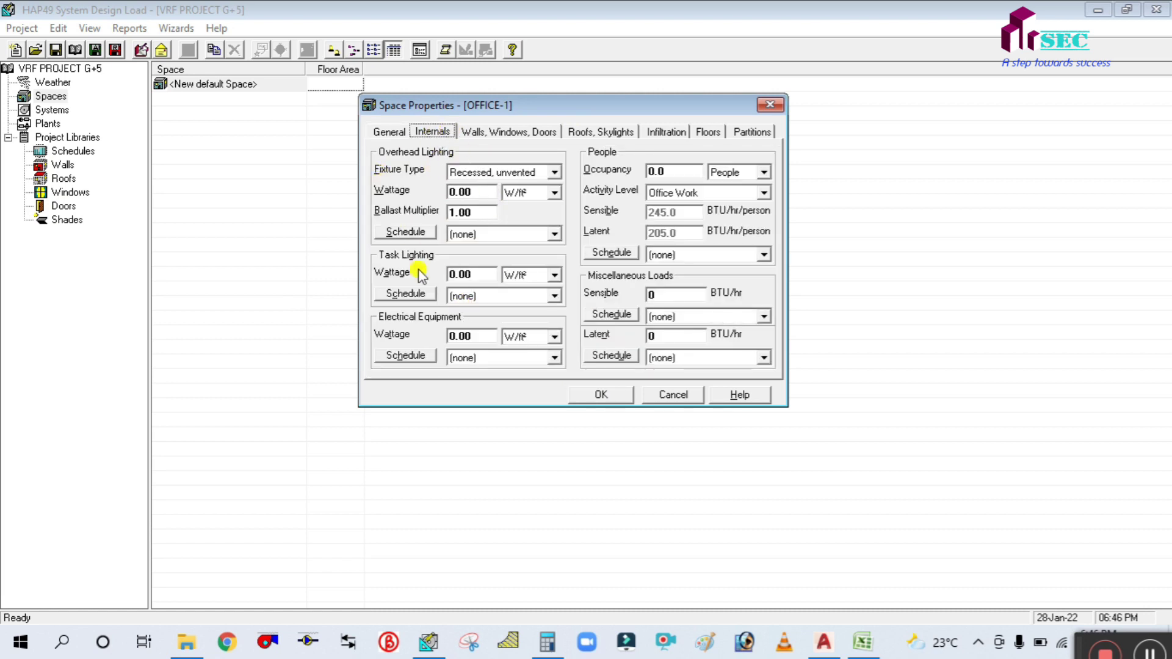
pyautogui.click(553, 173)
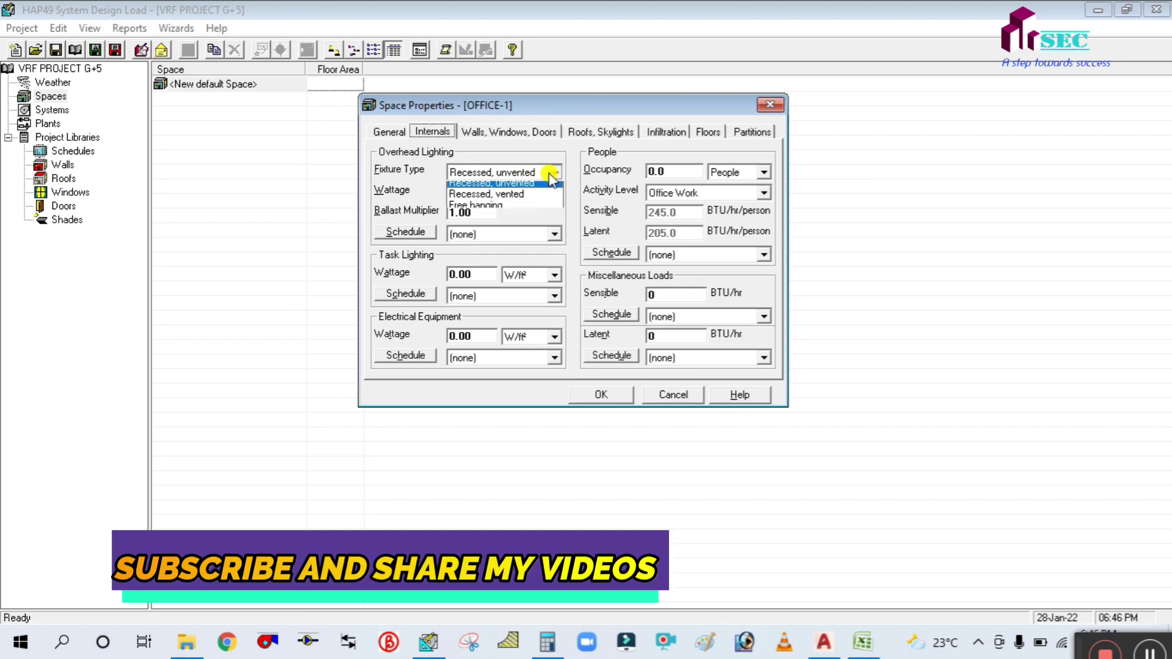
pyautogui.click(529, 199)
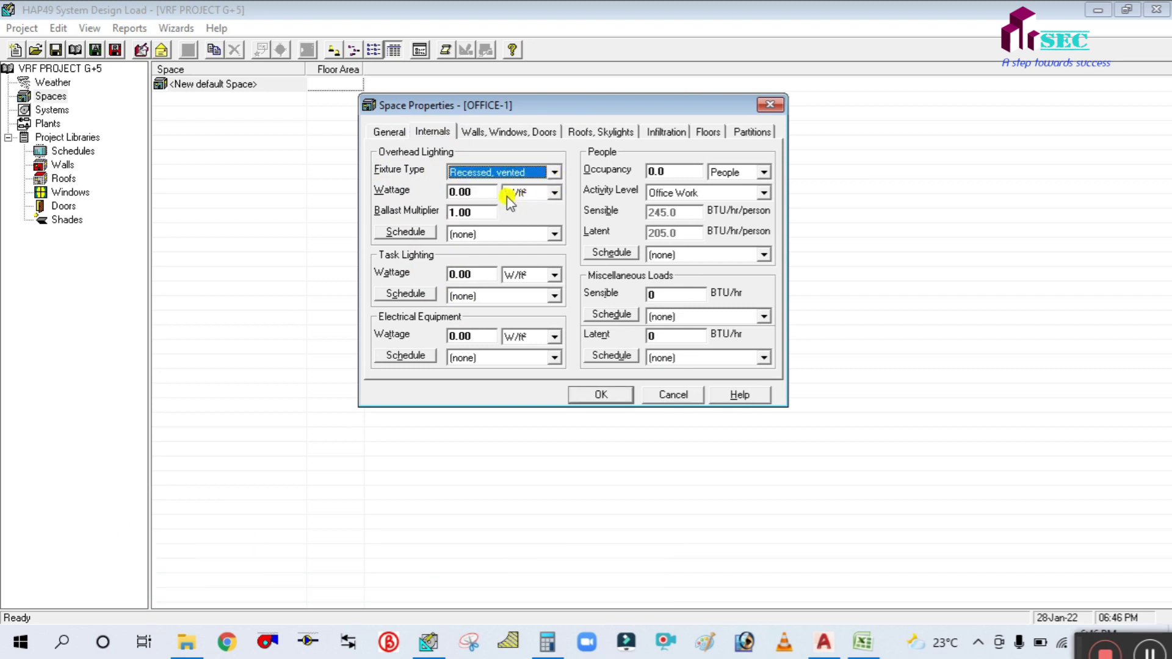
pyautogui.click(480, 191)
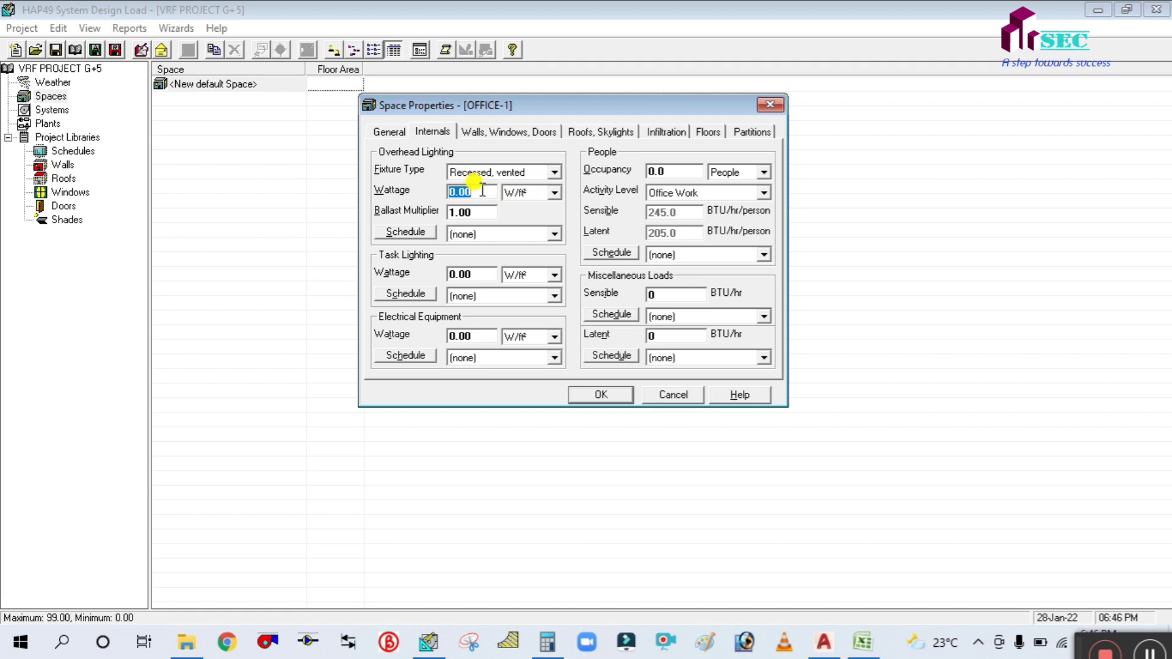
pyautogui.write('1.20')
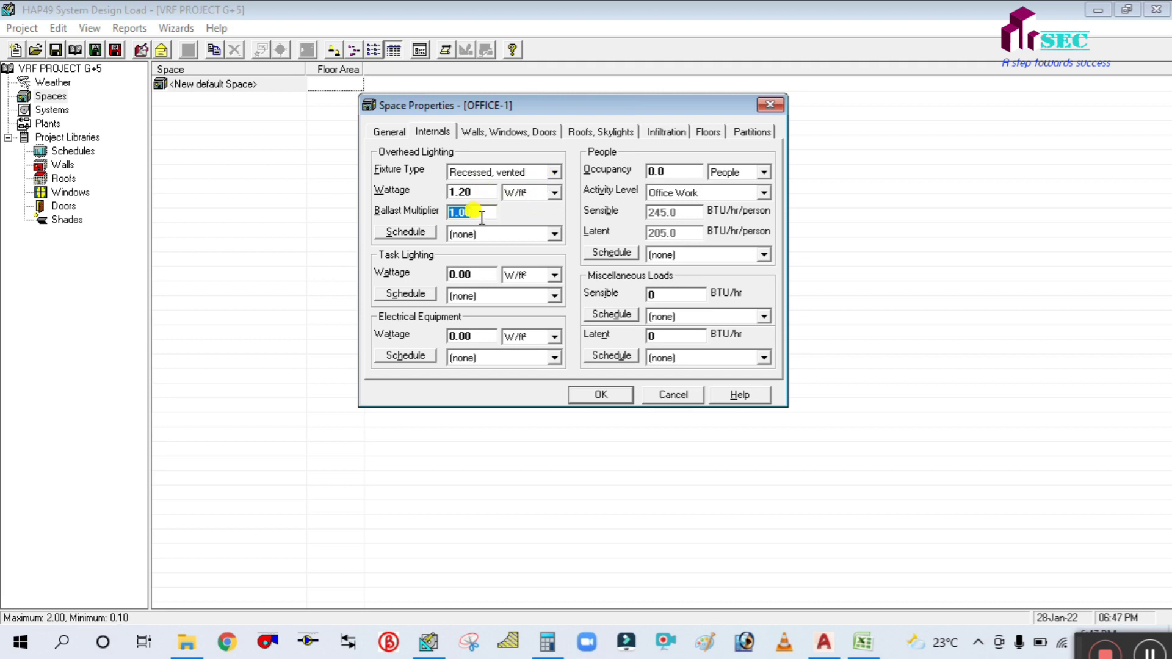
# Step: Assign the LIGHTING schedule to the overhead lighting, and set electrical equipment to 1.40 W/ft² with the EQUIPMENT schedule
pyautogui.click(510, 235)
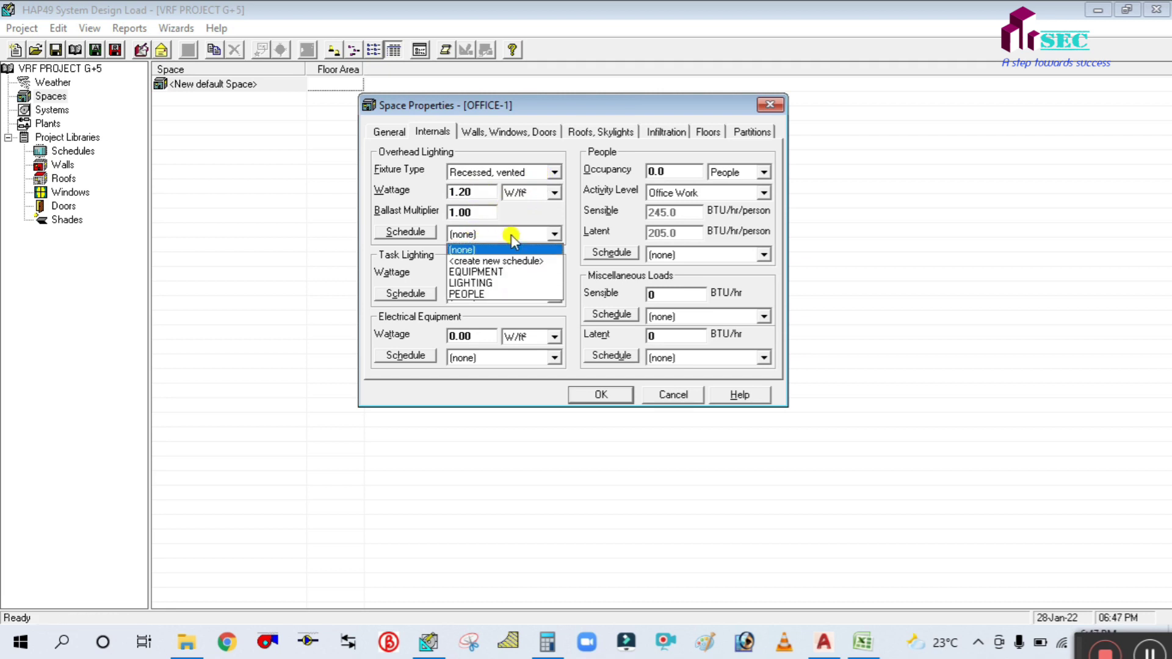
pyautogui.click(491, 283)
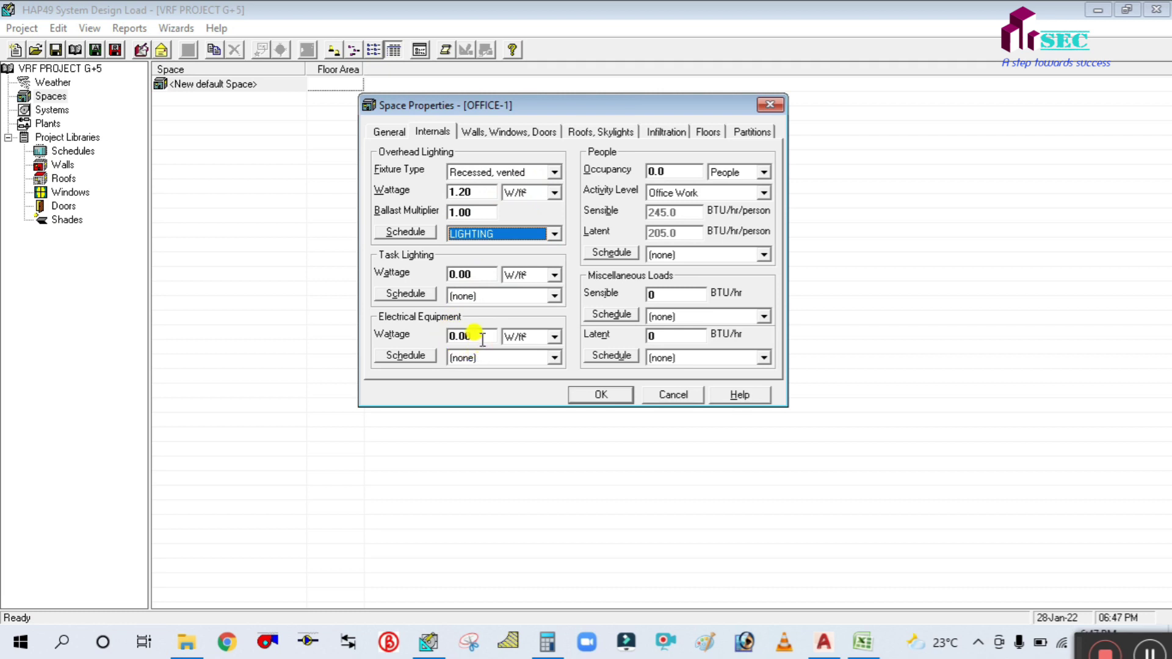
pyautogui.click(482, 337)
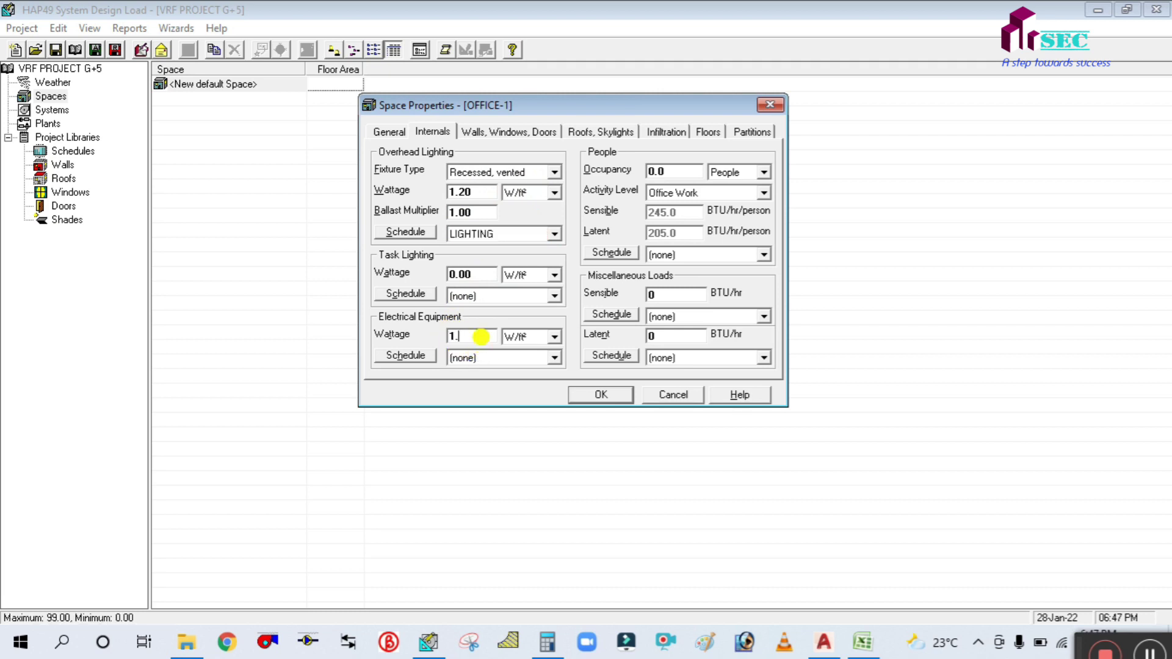
pyautogui.click(522, 359)
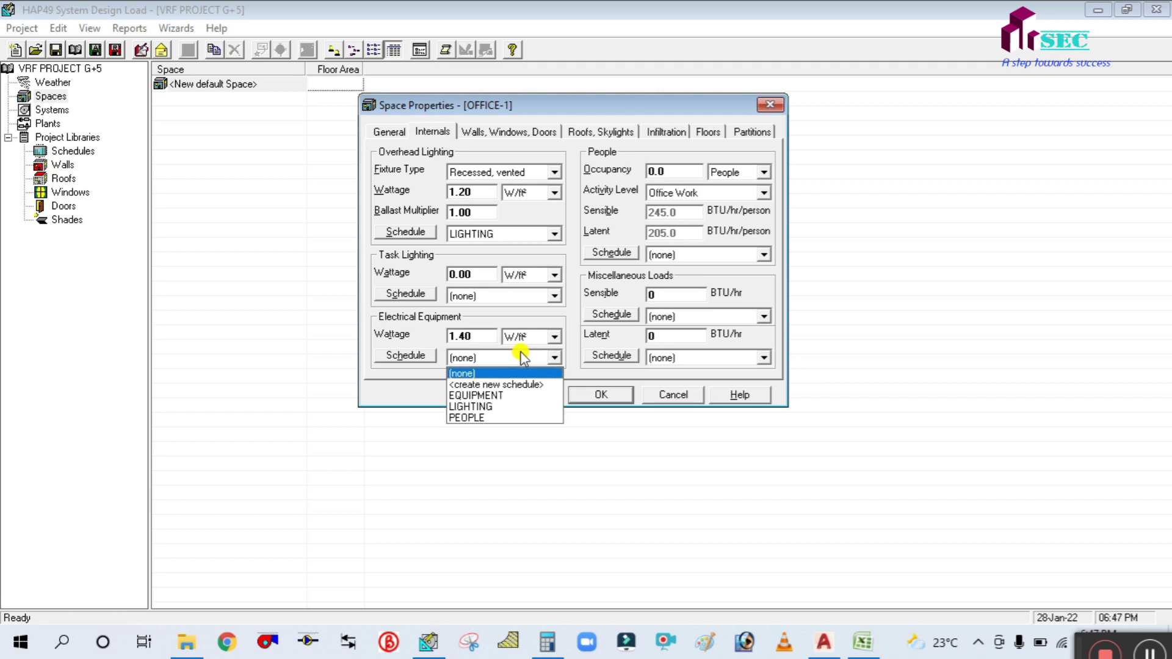
pyautogui.click(487, 396)
# Step: Set OFFICE-1's occupancy to 2 people with the Office Work activity level and the PEOPLE schedule
pyautogui.click(688, 170)
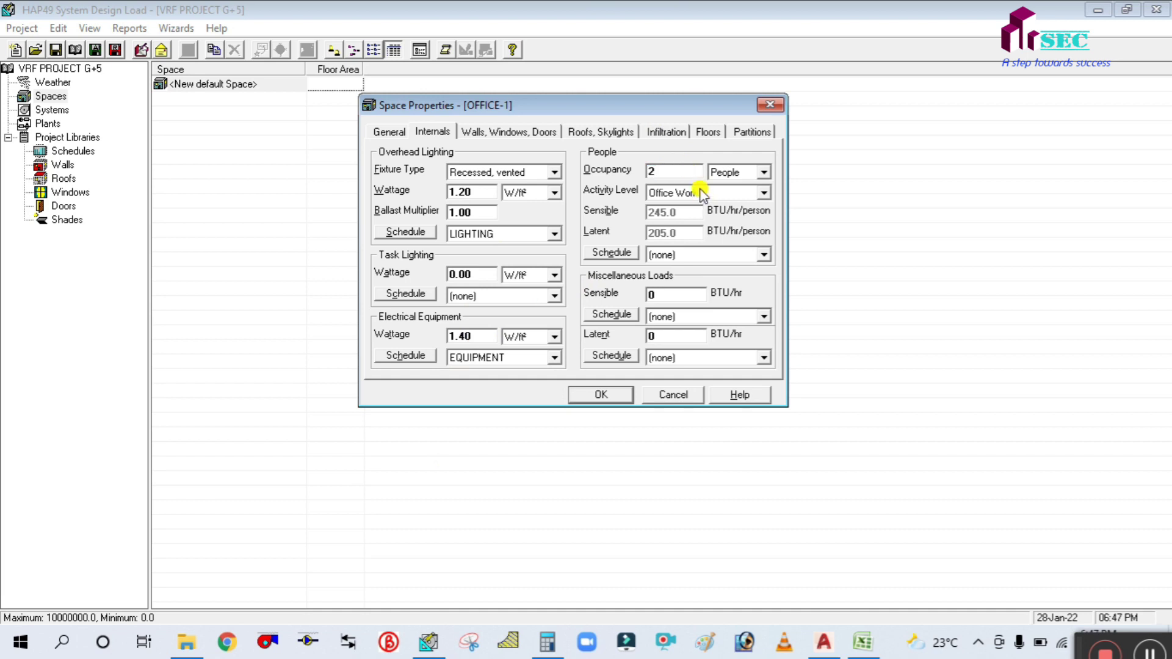
pyautogui.click(701, 193)
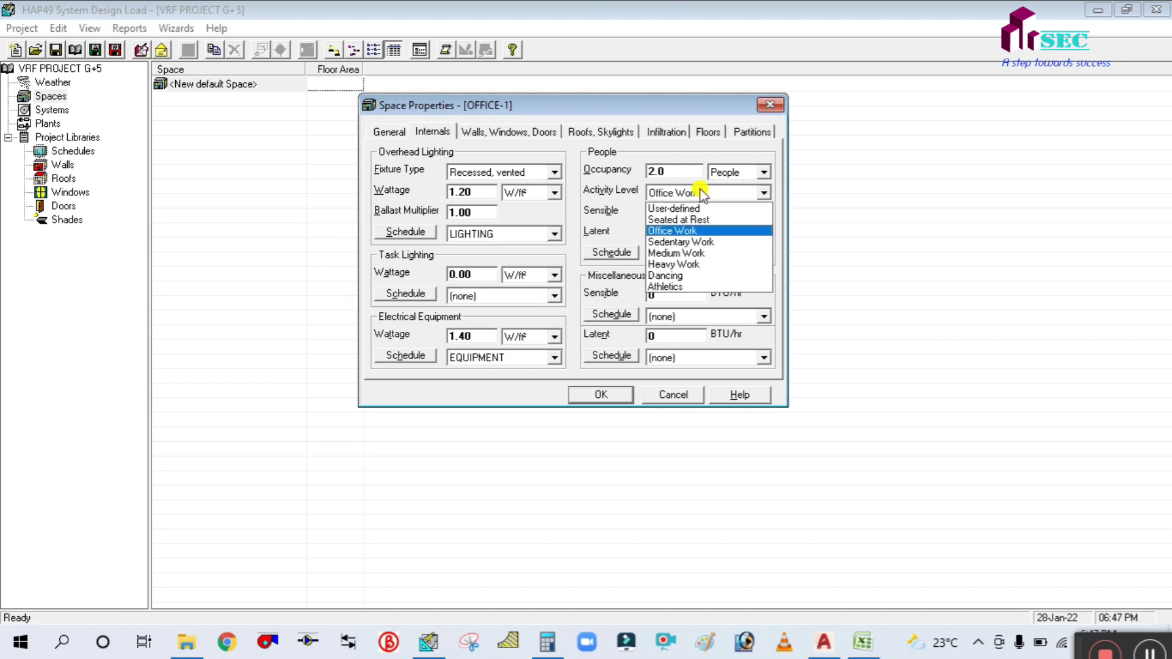
pyautogui.click(700, 231)
pyautogui.click(702, 254)
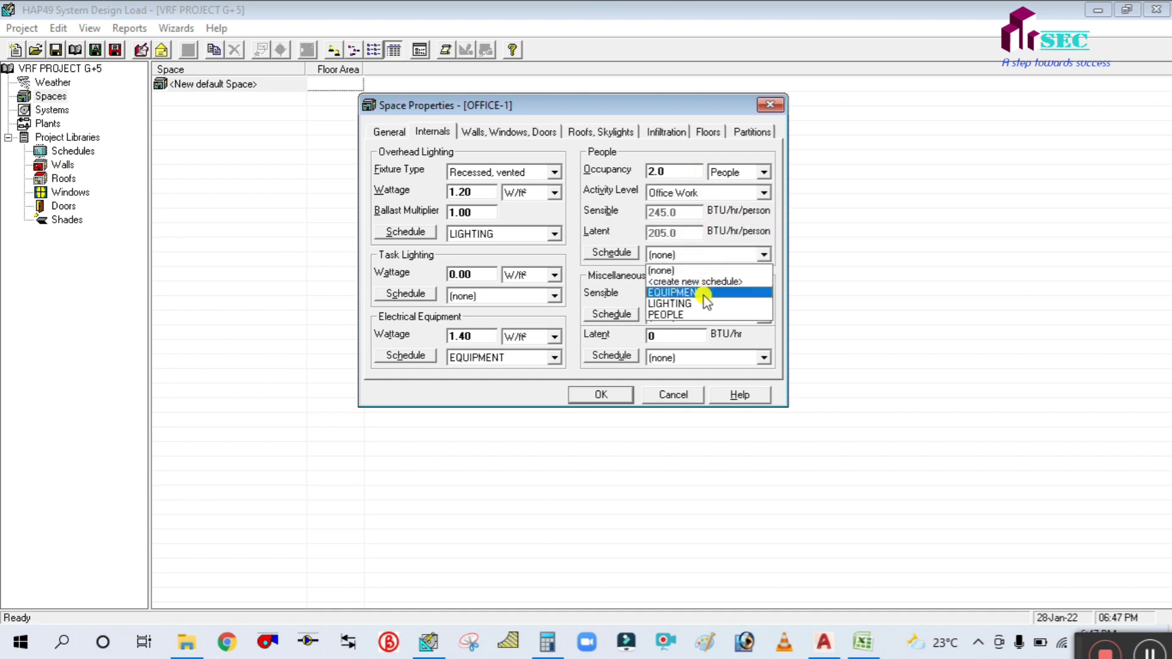
pyautogui.click(695, 312)
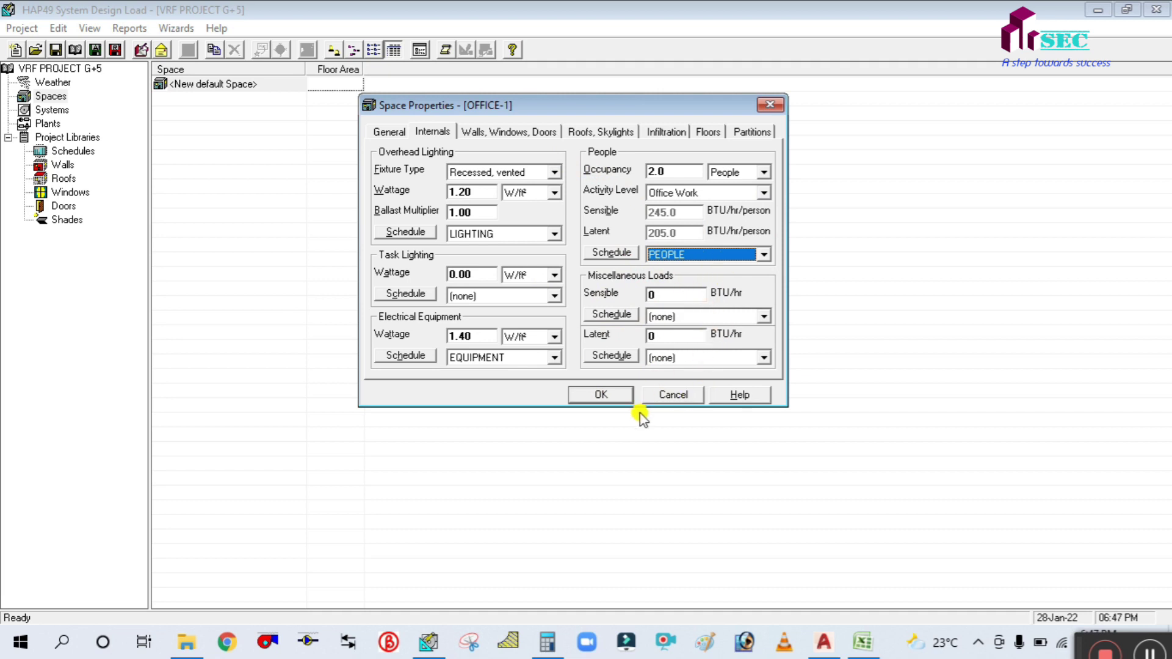
# Step: Open OFFICE-1's wall, window and door data, and examine the orientation of OFFICE 1's outer walls on the AutoCAD first-floor plan
pyautogui.click(475, 133)
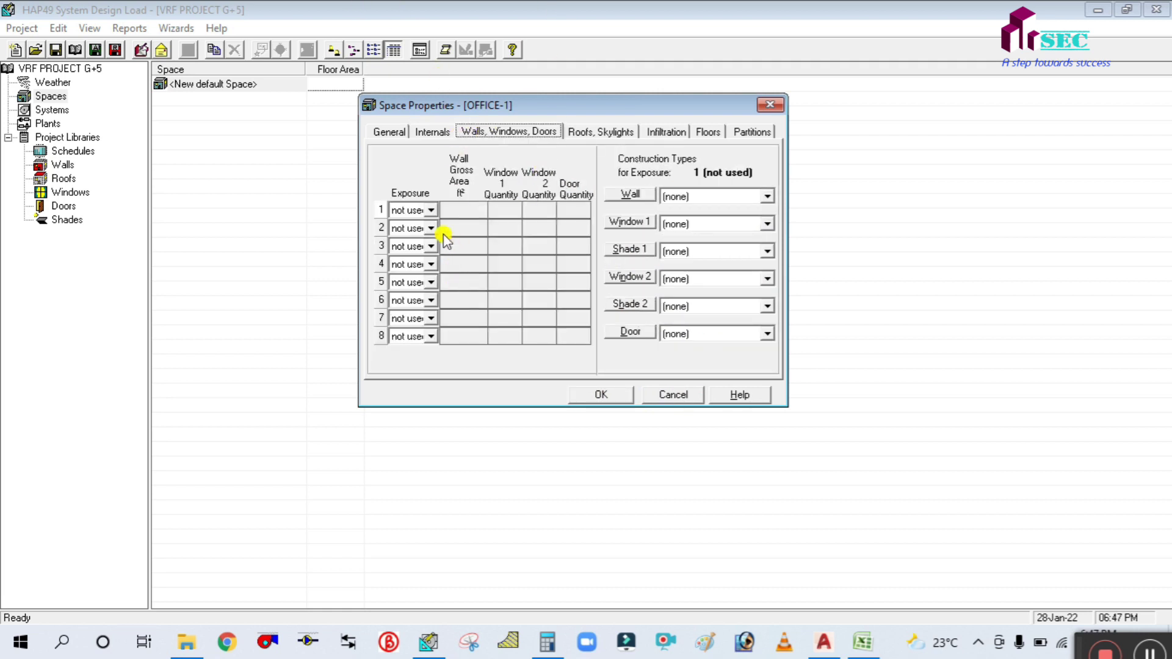
pyautogui.click(824, 642)
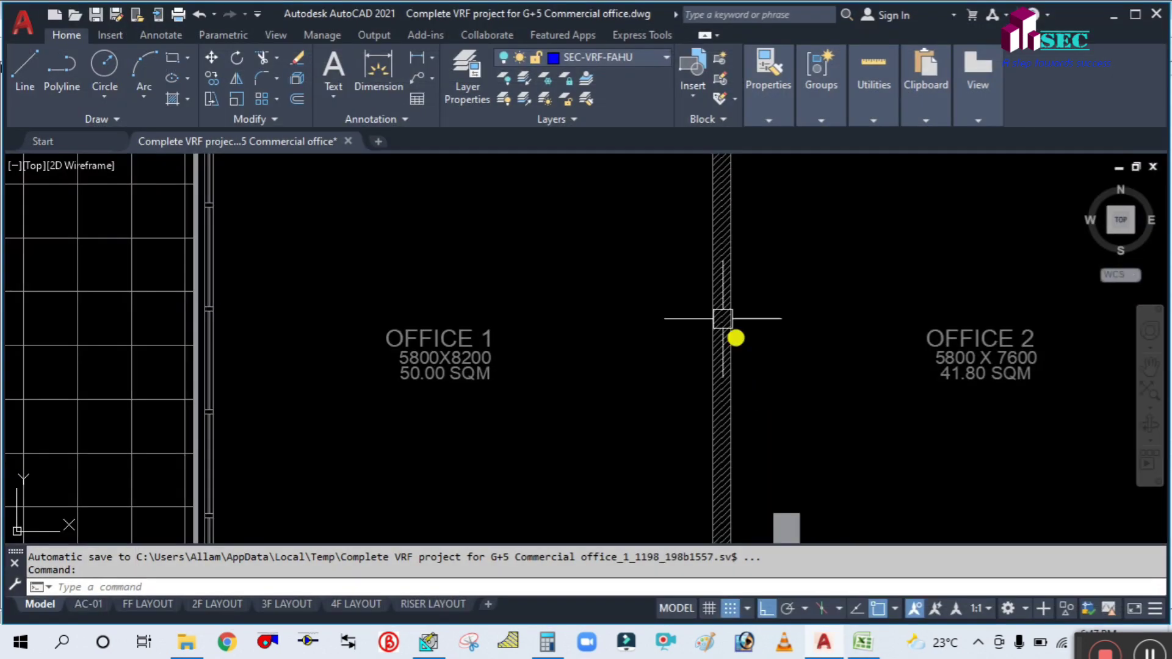
pyautogui.scroll(-6, 738, 335)
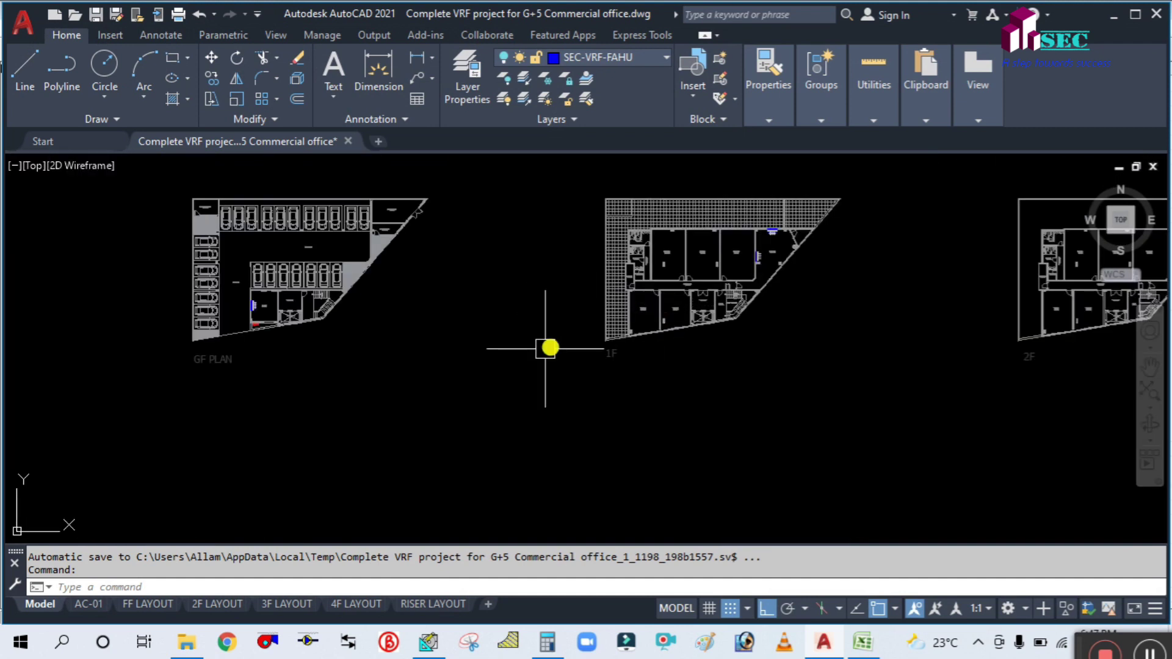
pyautogui.click(156, 602)
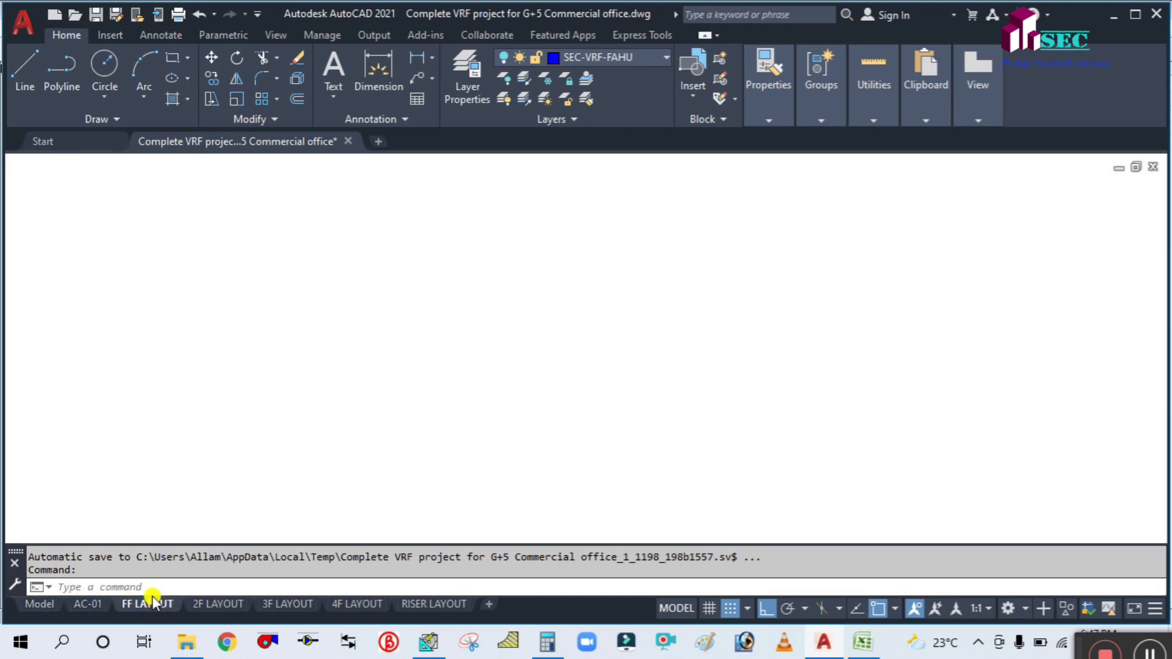
pyautogui.click(90, 603)
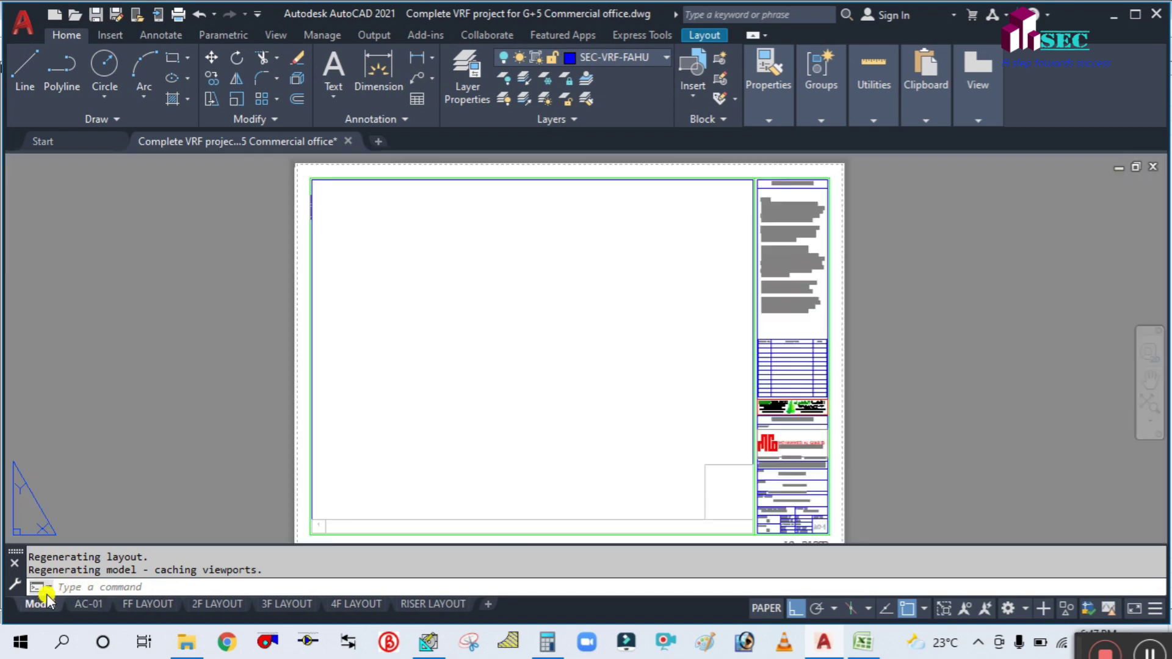
pyautogui.click(39, 604)
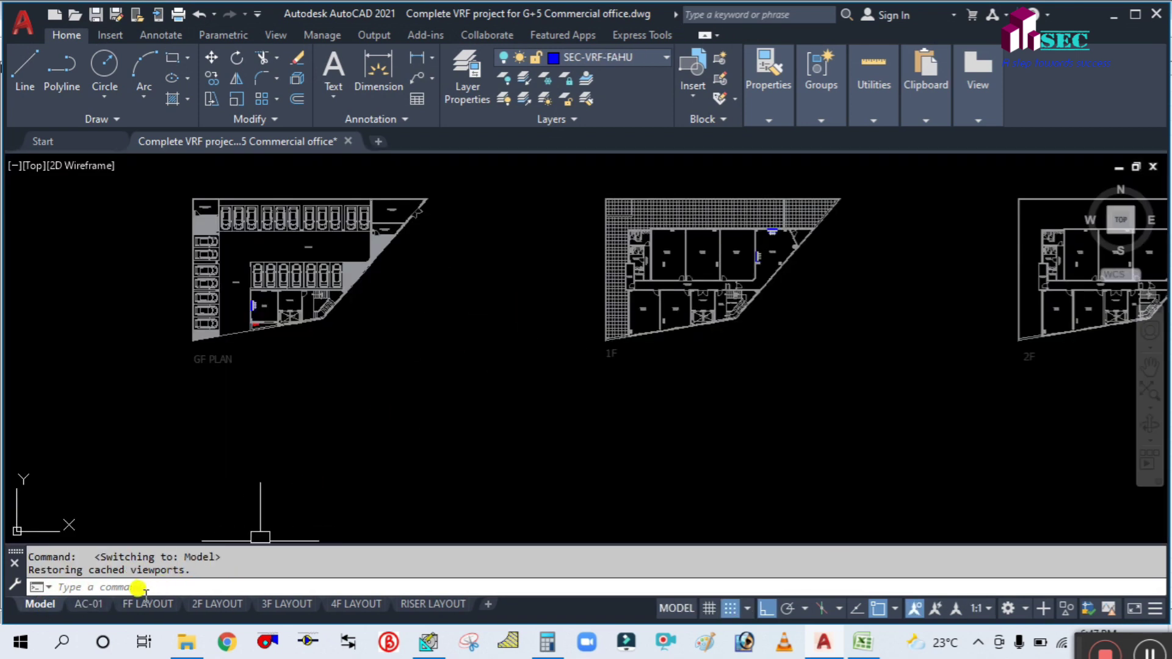
pyautogui.click(85, 604)
pyautogui.moveTo(134, 608)
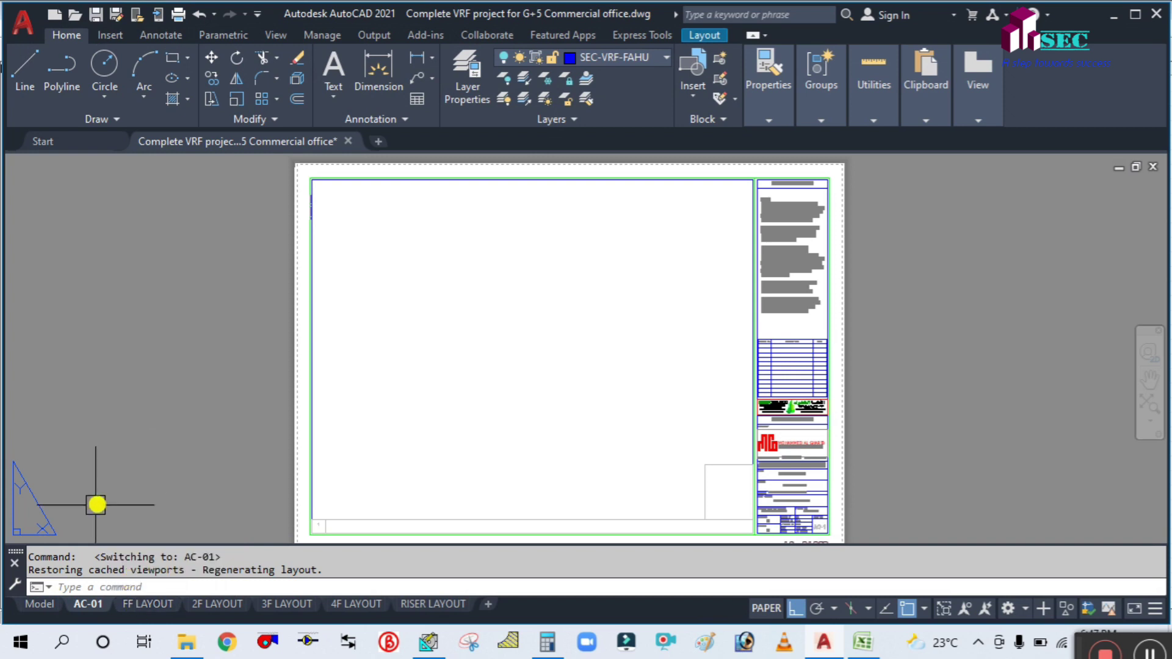
pyautogui.click(40, 603)
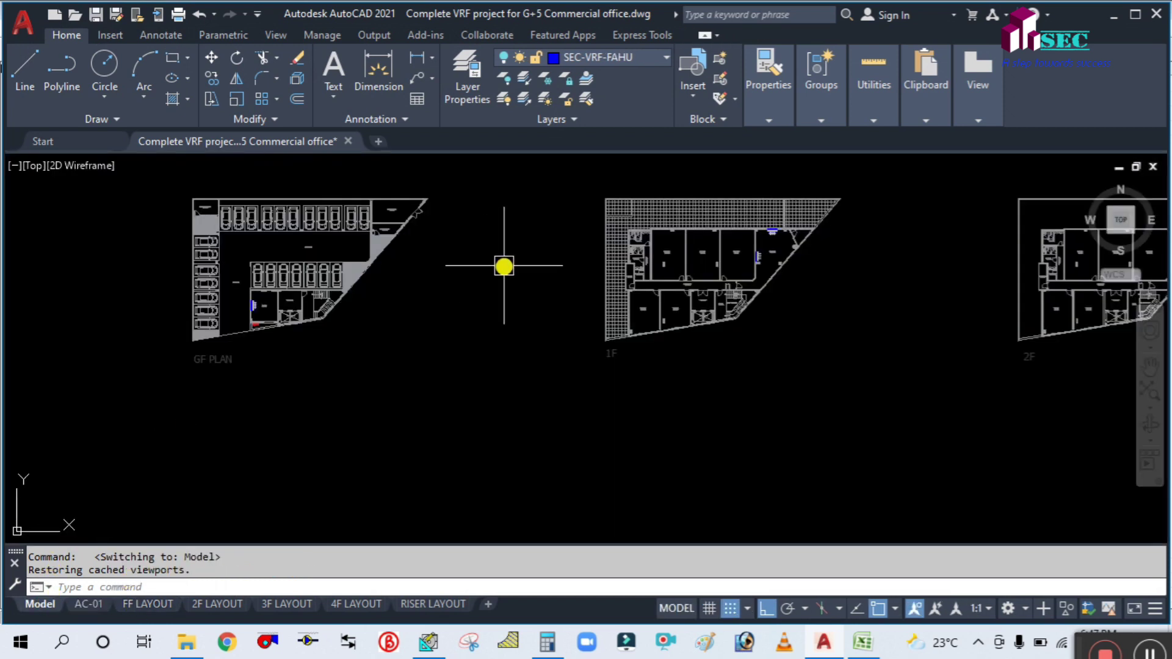
pyautogui.scroll(2, 426, 369)
pyautogui.scroll(-2, 517, 403)
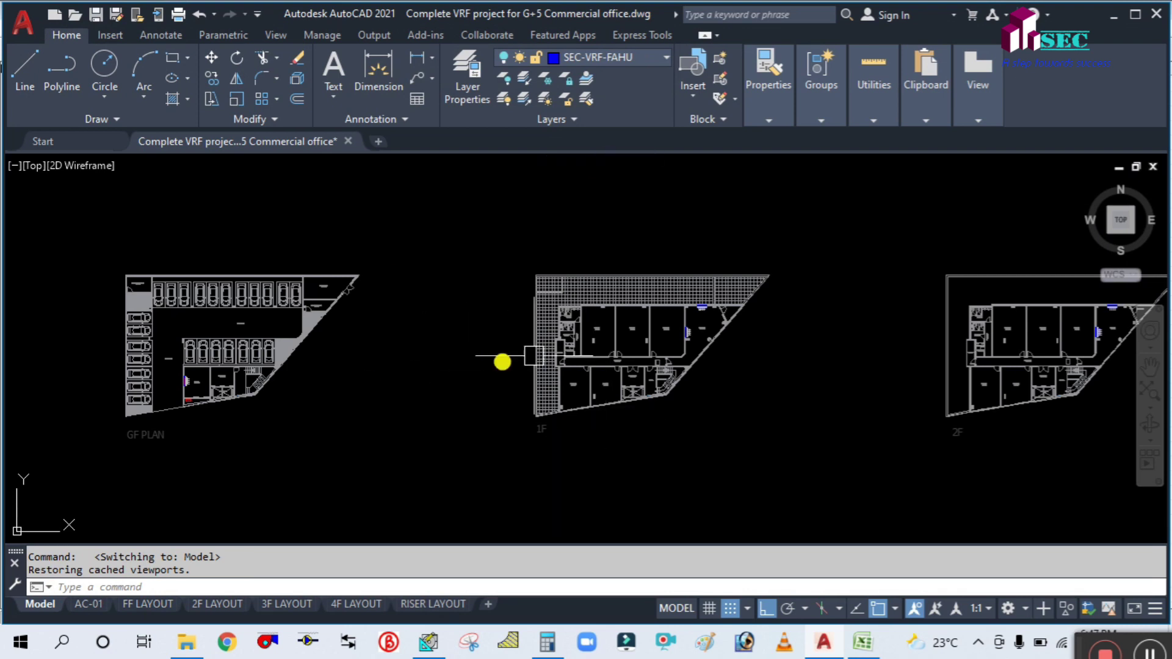
pyautogui.scroll(2, 622, 254)
pyautogui.scroll(4, 578, 432)
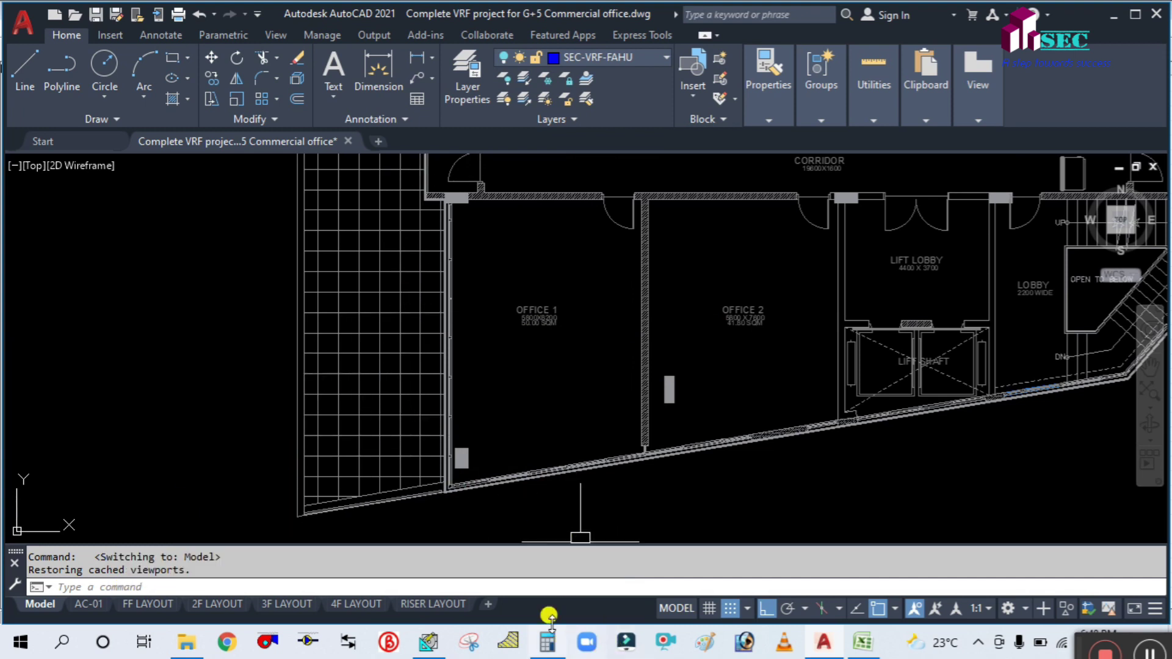
# Step: Return to HAP and set OFFICE-1's first wall exposure to S and its second to E
pyautogui.click(438, 643)
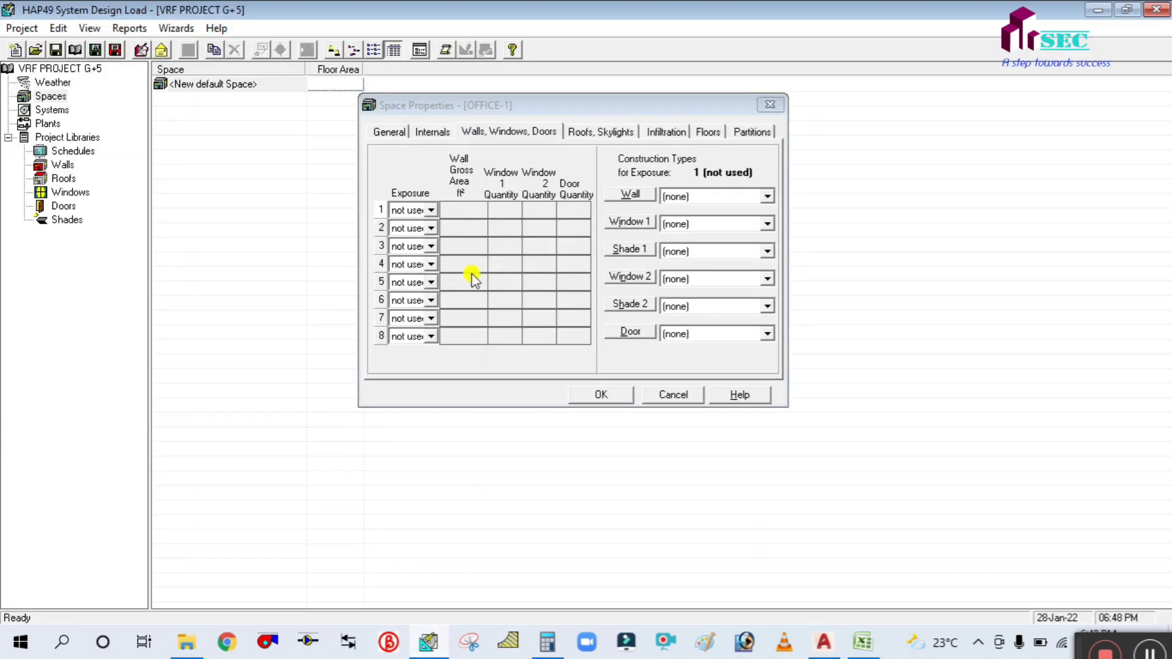
pyautogui.click(431, 209)
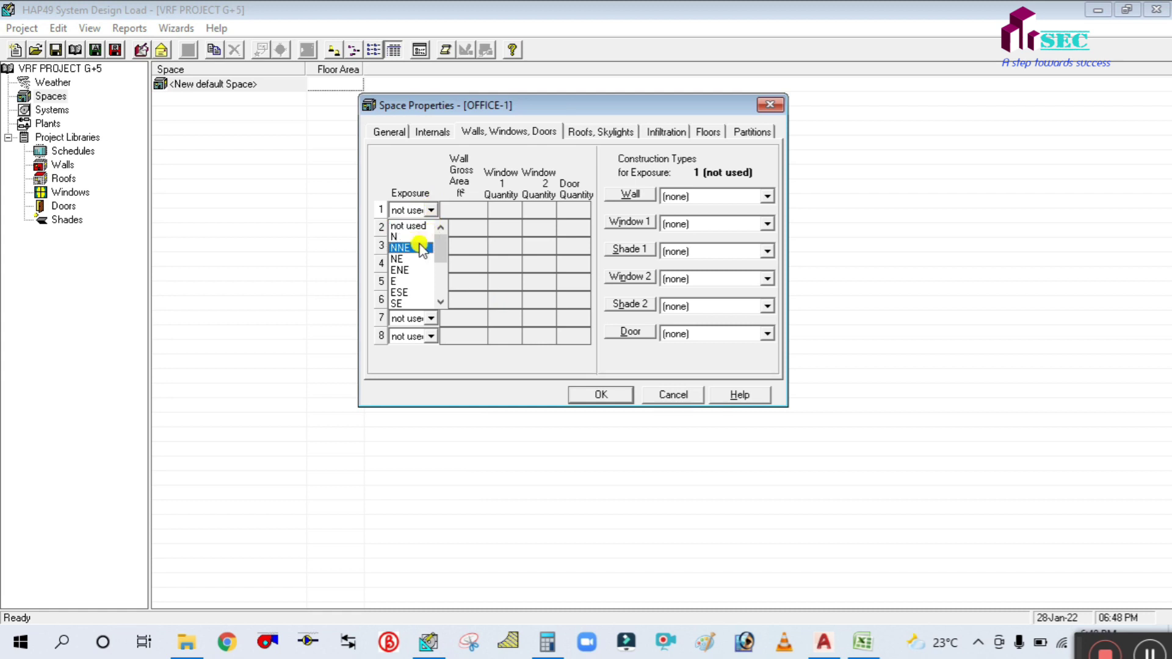
pyautogui.click(393, 293)
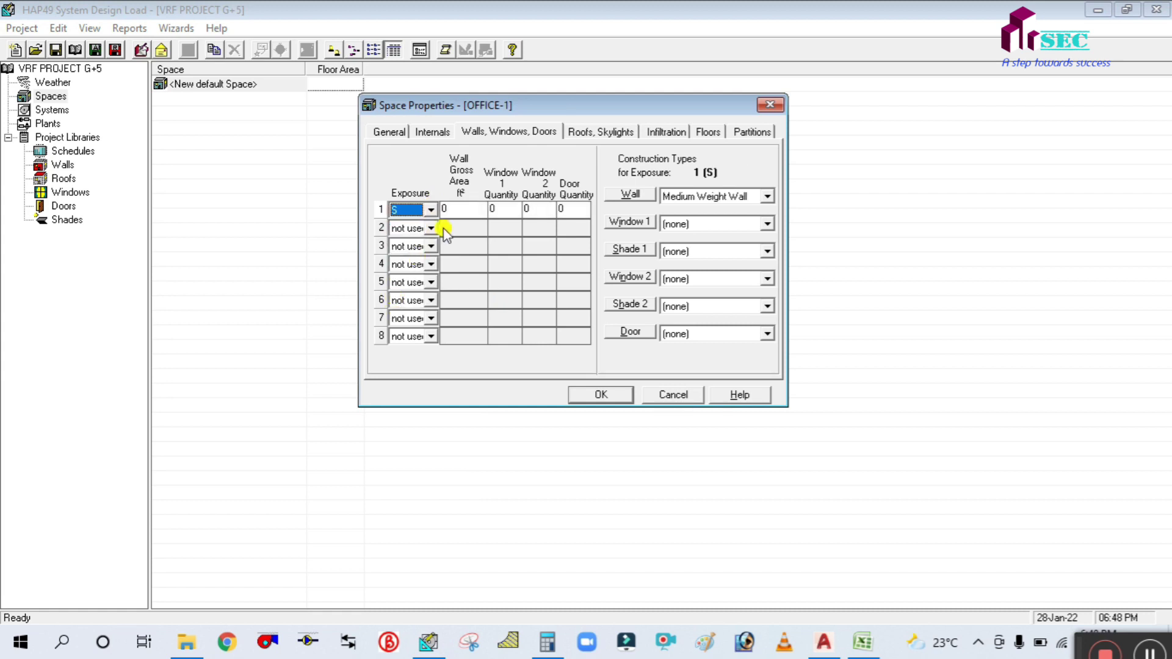
pyautogui.click(431, 229)
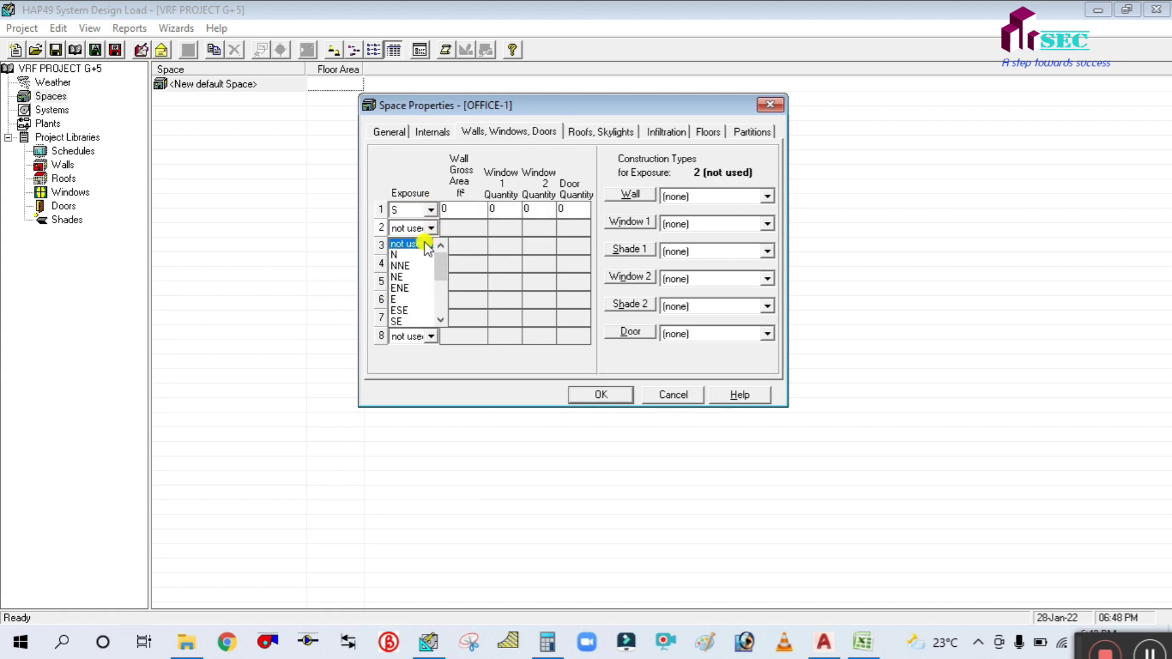
pyautogui.click(408, 299)
pyautogui.click(451, 209)
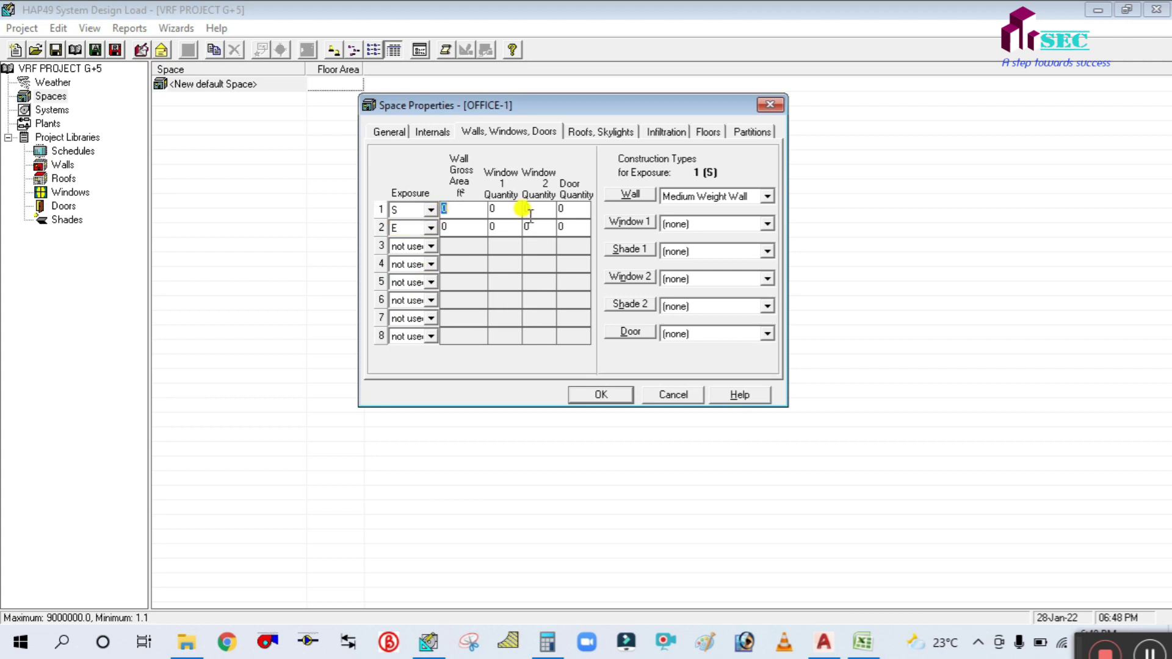
# Step: Switch to AutoCAD and measure OFFICE 1's vertical outer wall beside the grid-hatched area with a linear dimension
pyautogui.click(824, 642)
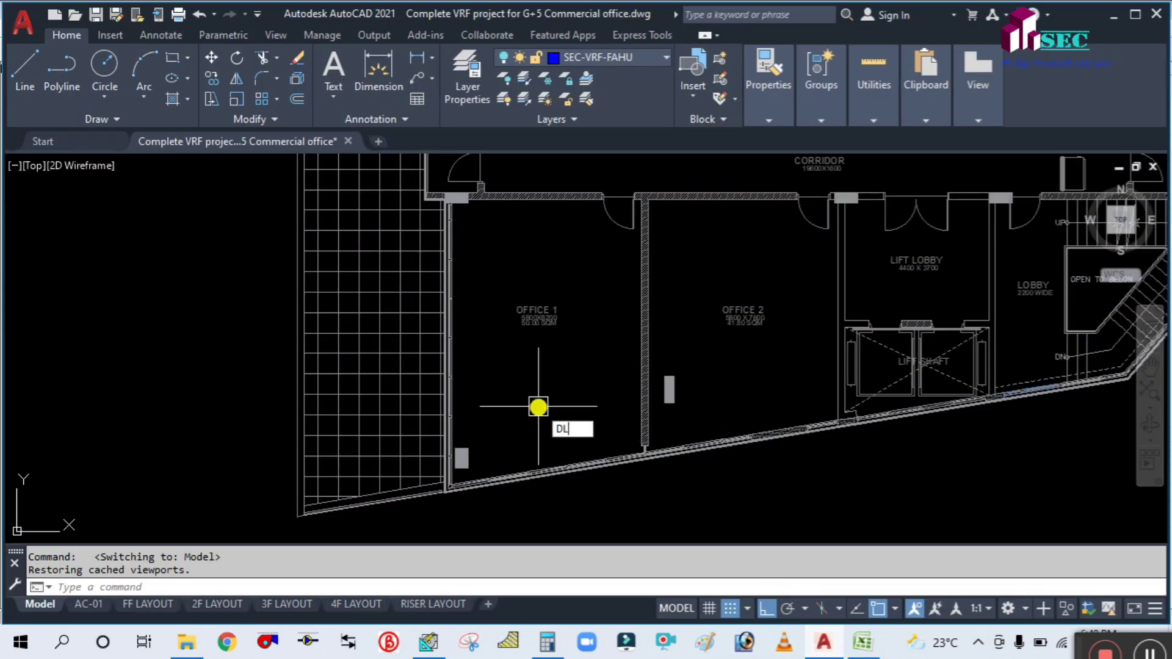
pyautogui.press('Return')
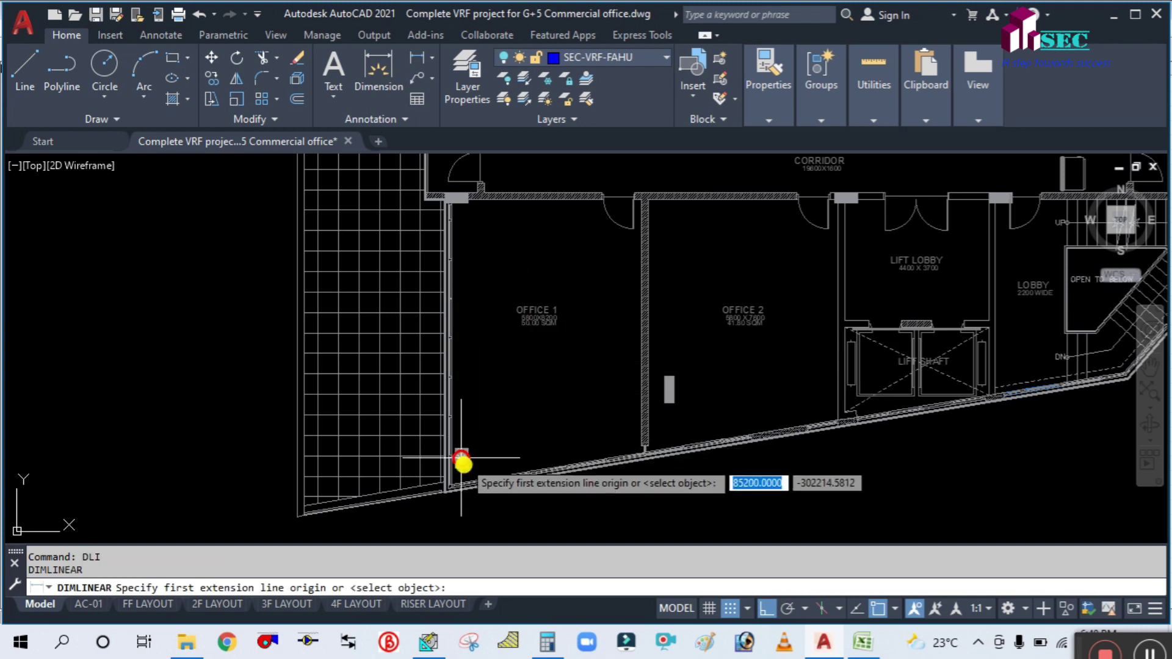
pyautogui.click(450, 486)
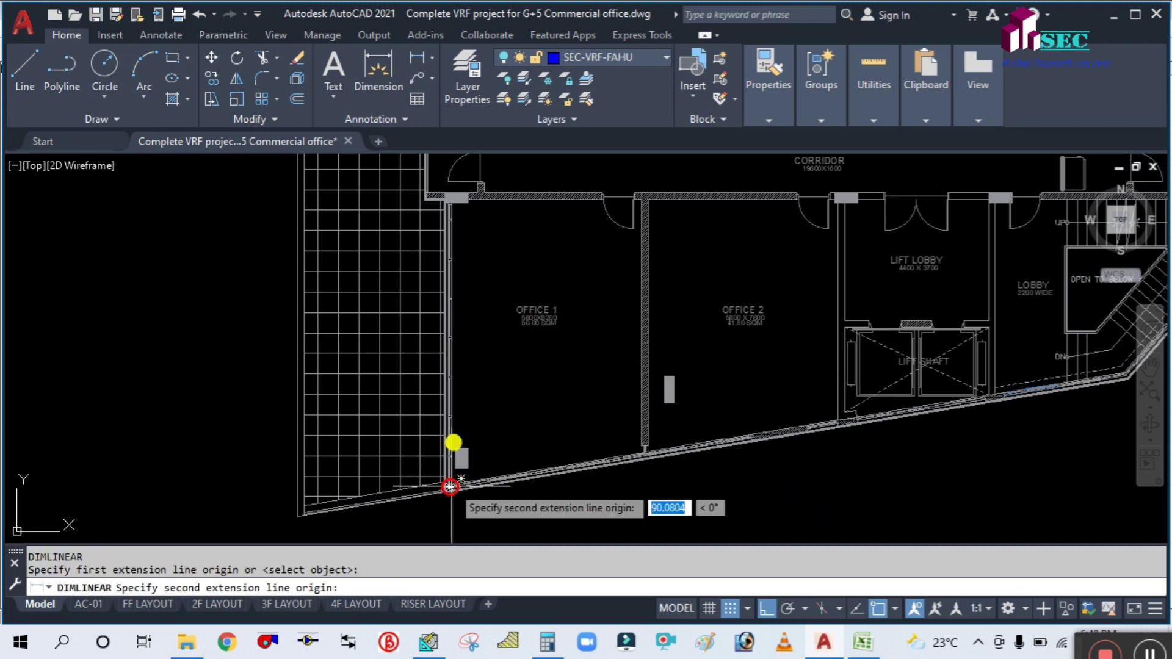
pyautogui.click(452, 199)
pyautogui.click(502, 241)
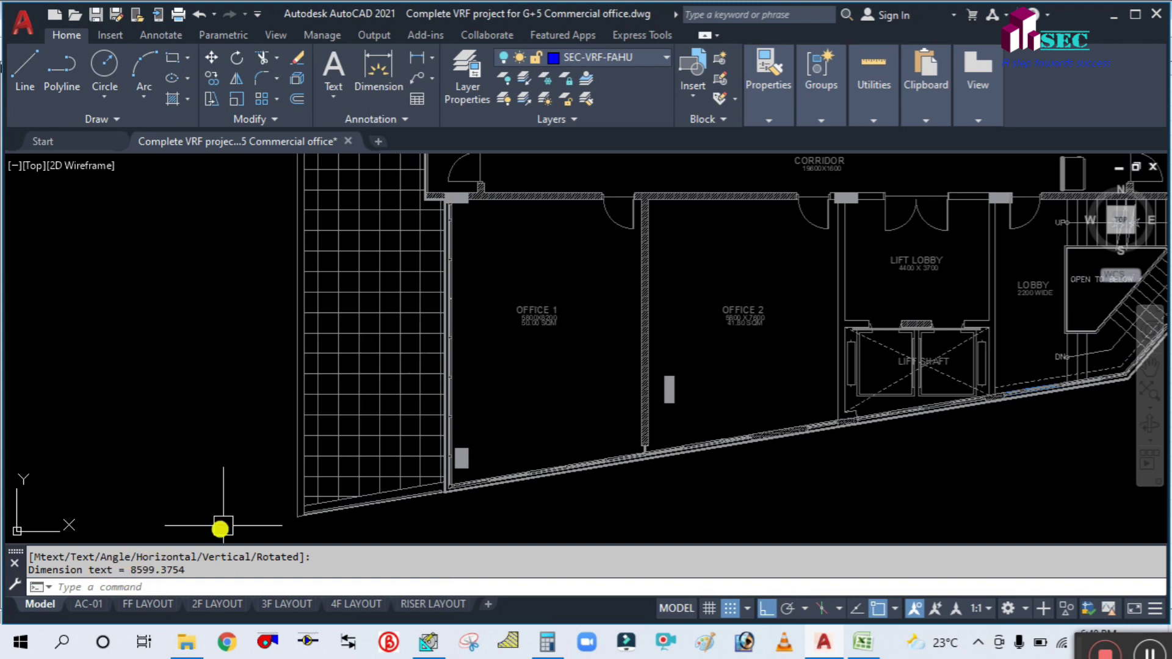
pyautogui.press('Escape')
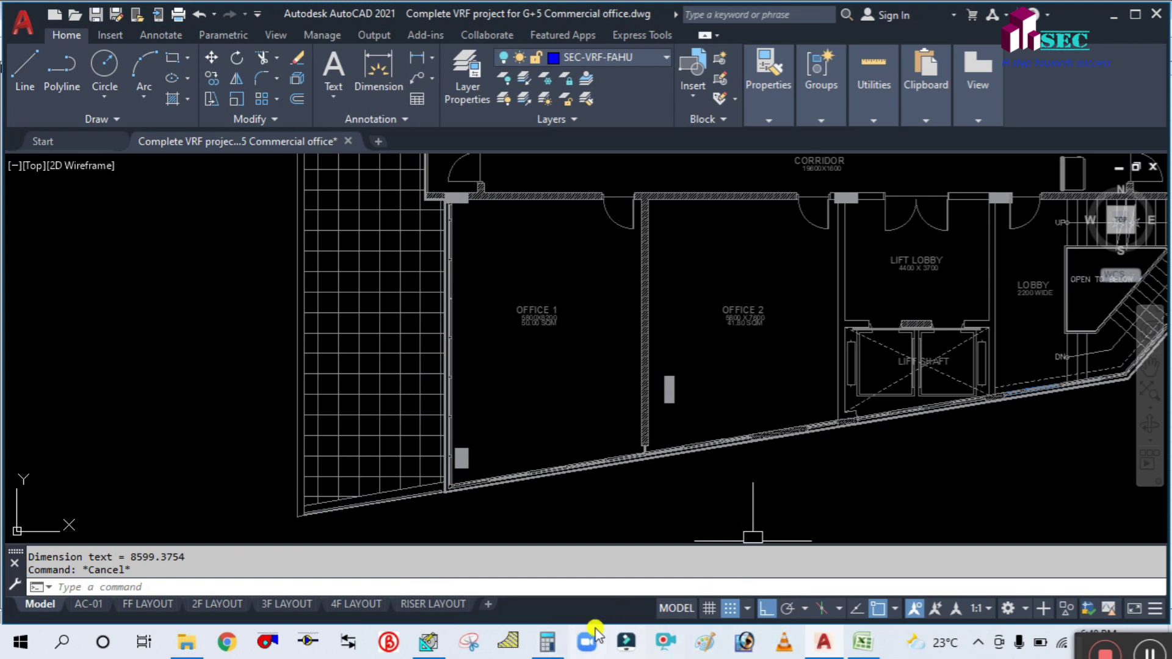
# Step: Return to HAP and bring up the Calculator beside OFFICE-1's wall data, rechecking the AutoCAD plan in between
pyautogui.click(447, 641)
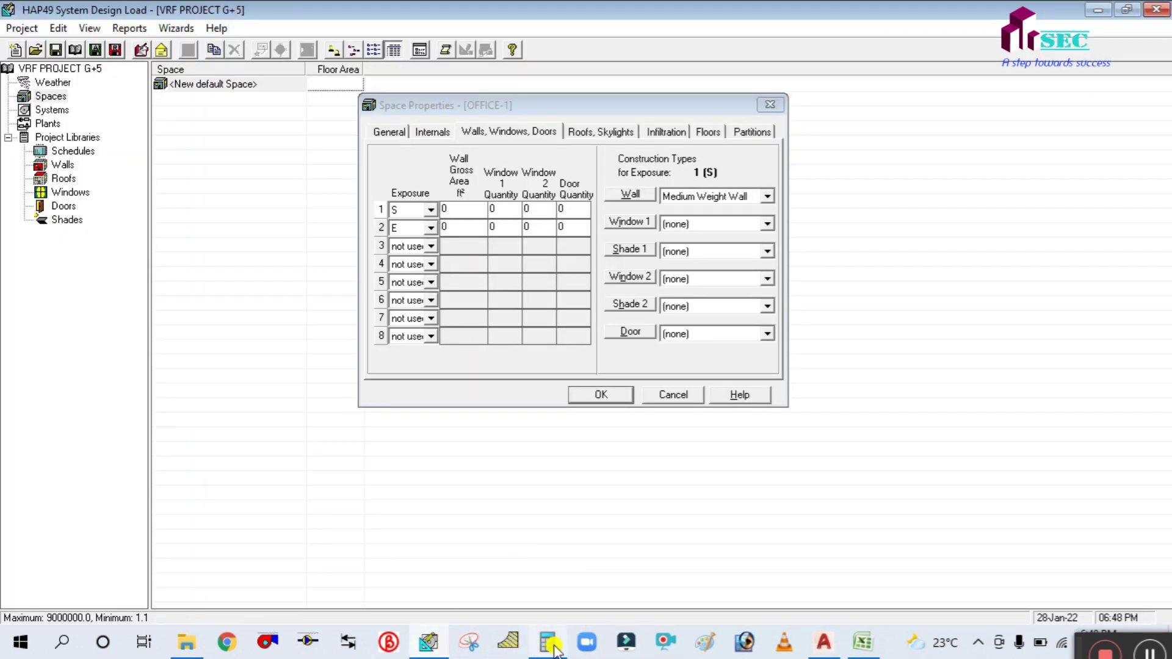
pyautogui.moveTo(553, 649)
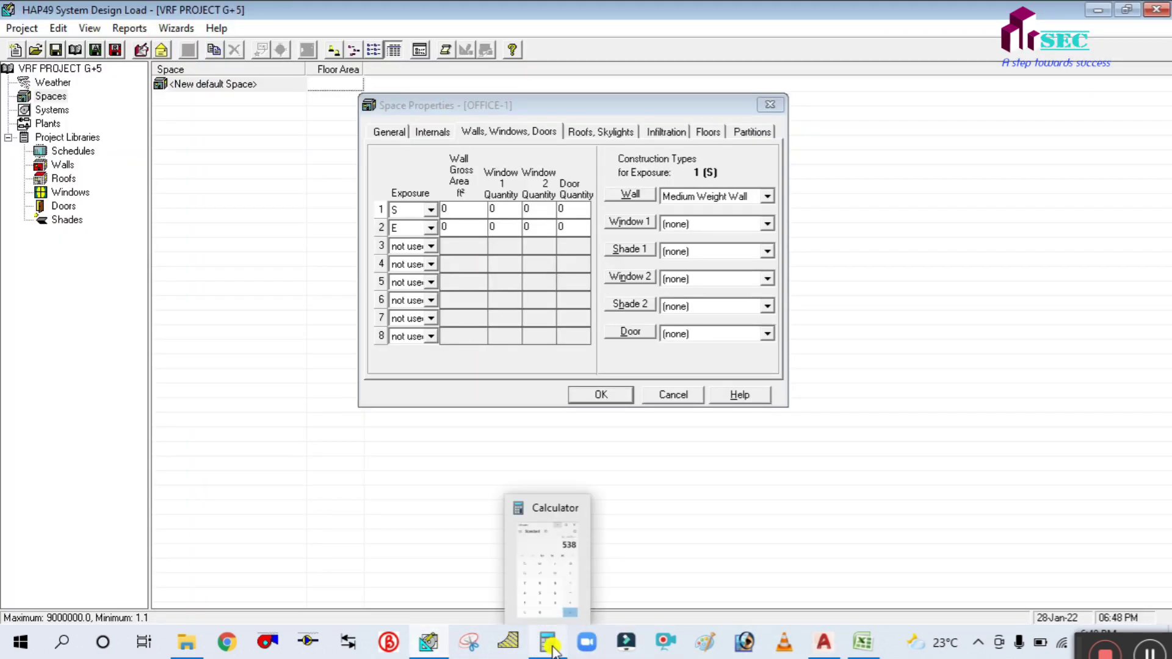
pyautogui.click(548, 642)
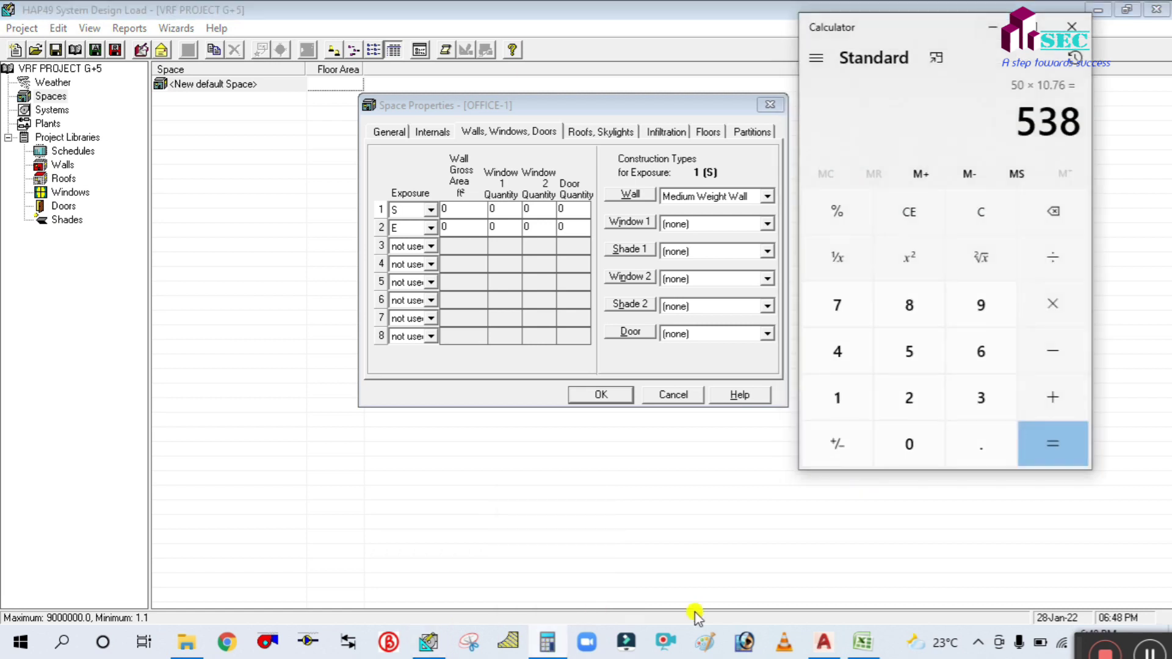
pyautogui.click(824, 641)
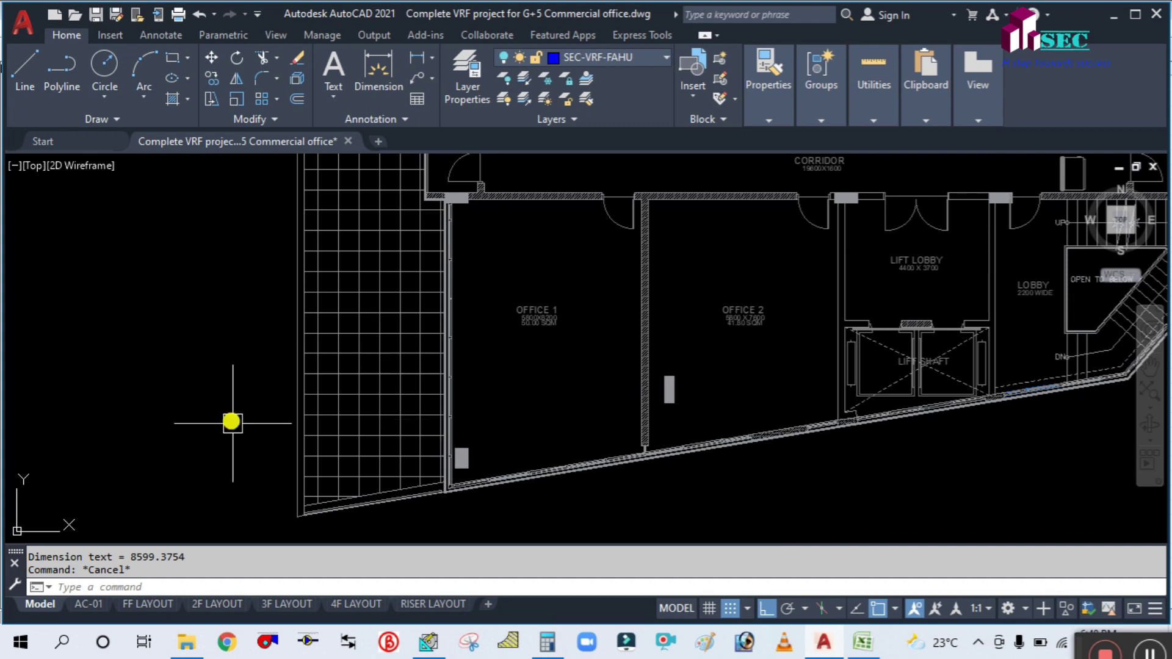
pyautogui.click(438, 632)
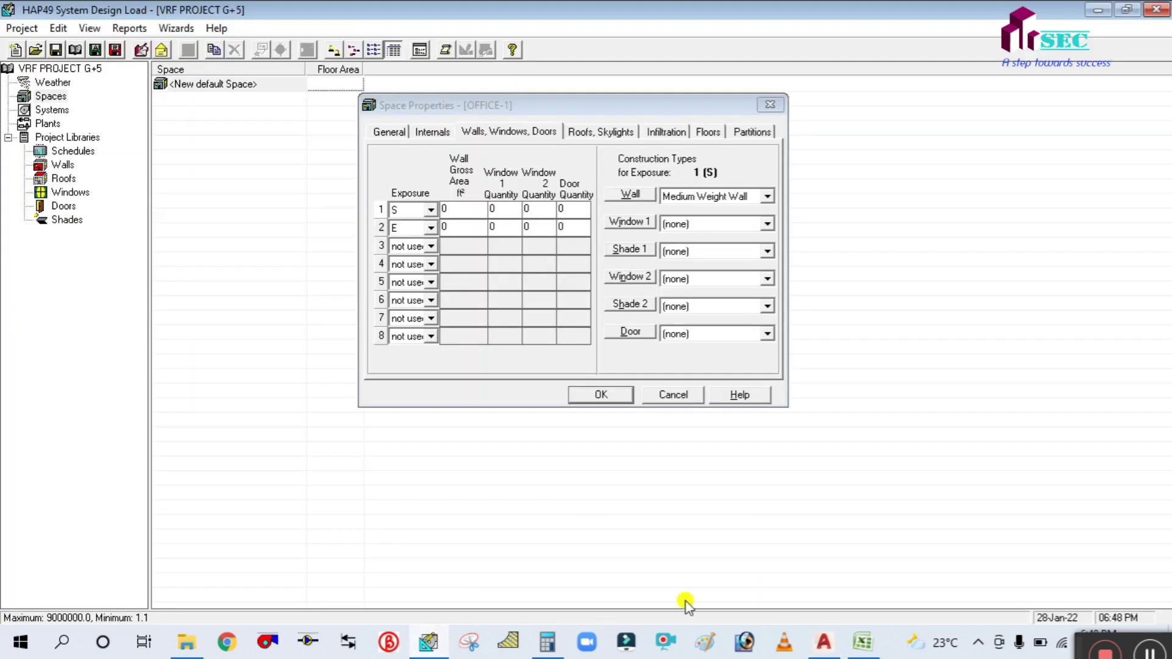
pyautogui.click(547, 641)
pyautogui.click(1004, 212)
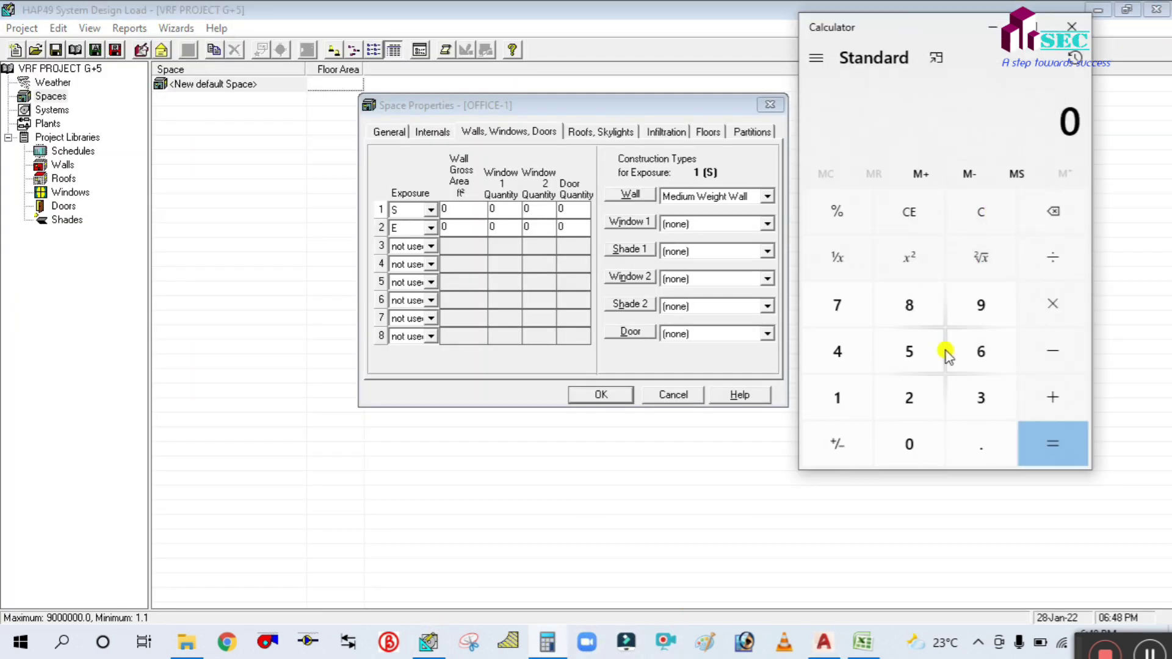
pyautogui.click(902, 302)
pyautogui.click(971, 398)
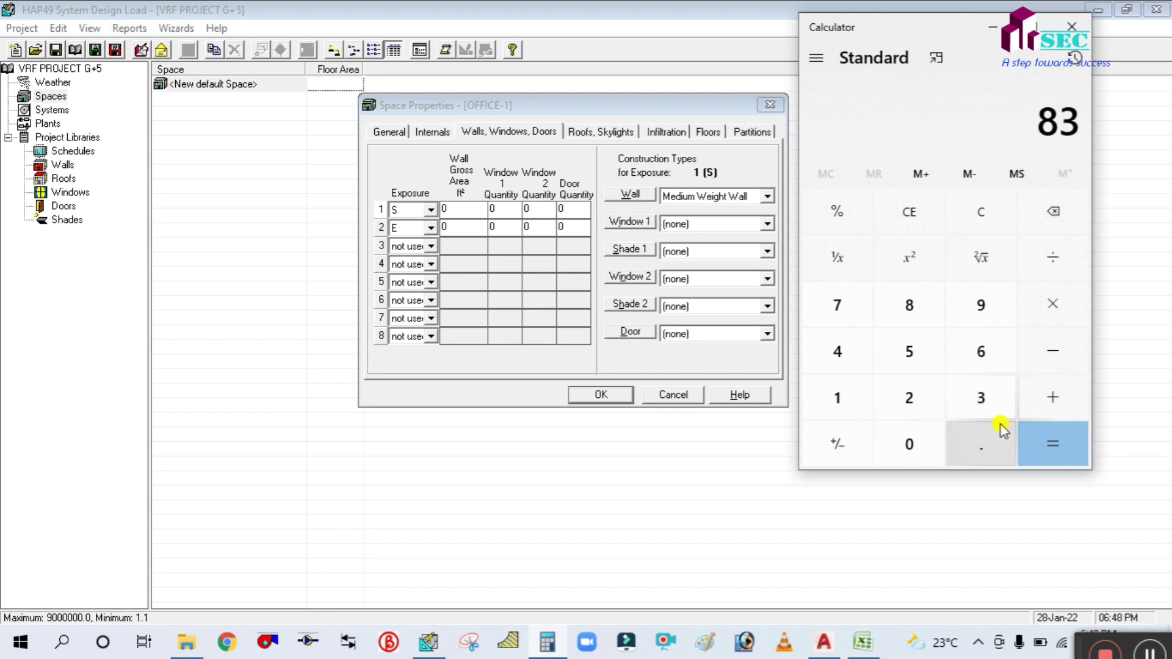
pyautogui.click(988, 215)
pyautogui.click(915, 304)
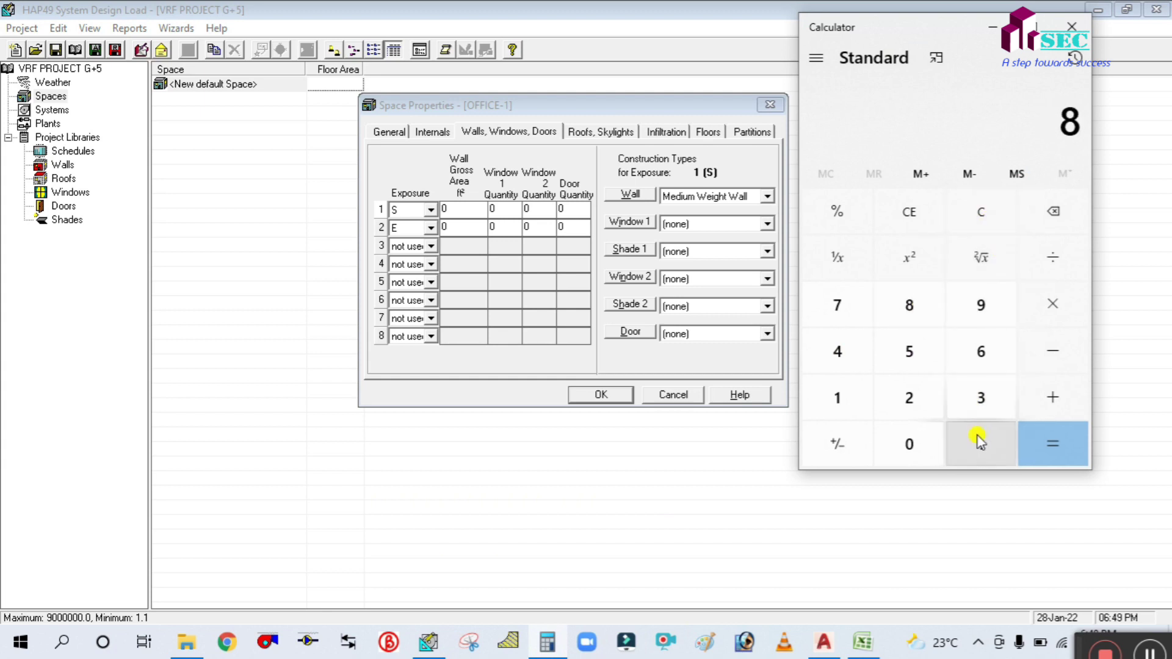
pyautogui.click(977, 439)
pyautogui.click(908, 349)
pyautogui.click(1054, 305)
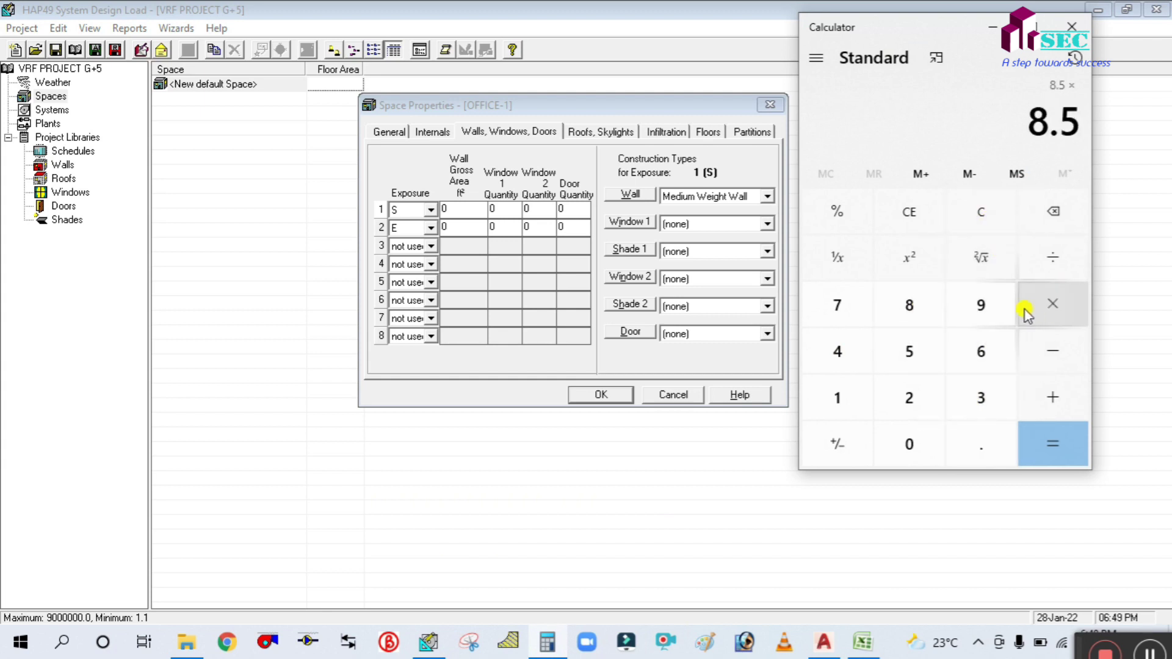
pyautogui.click(970, 308)
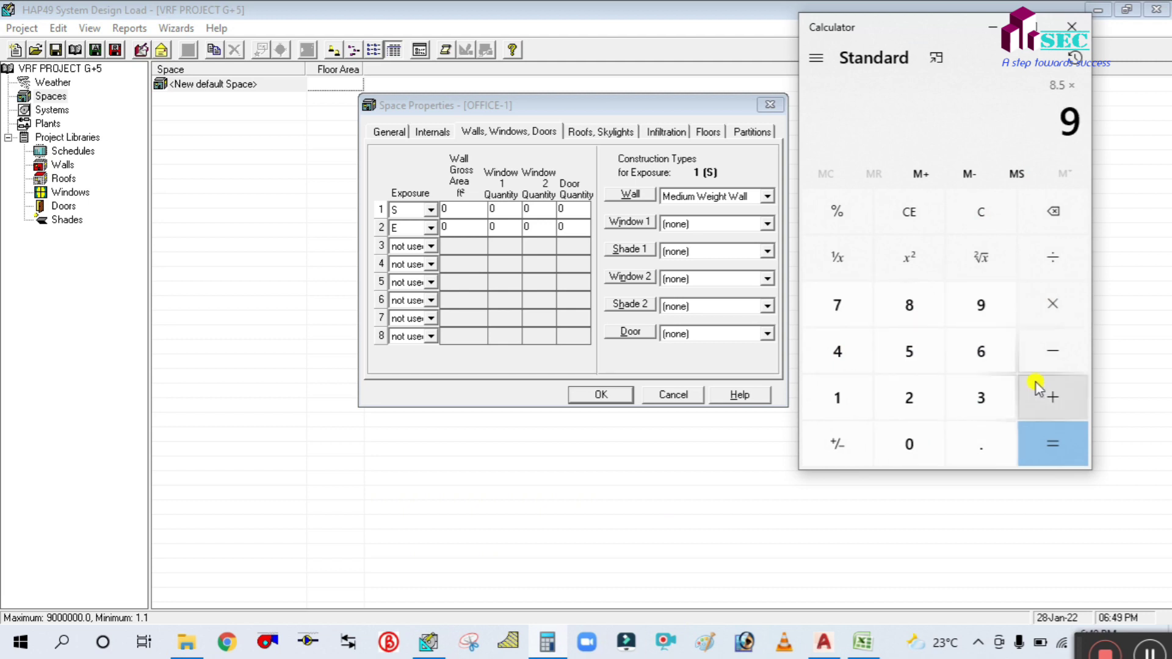
pyautogui.click(1046, 438)
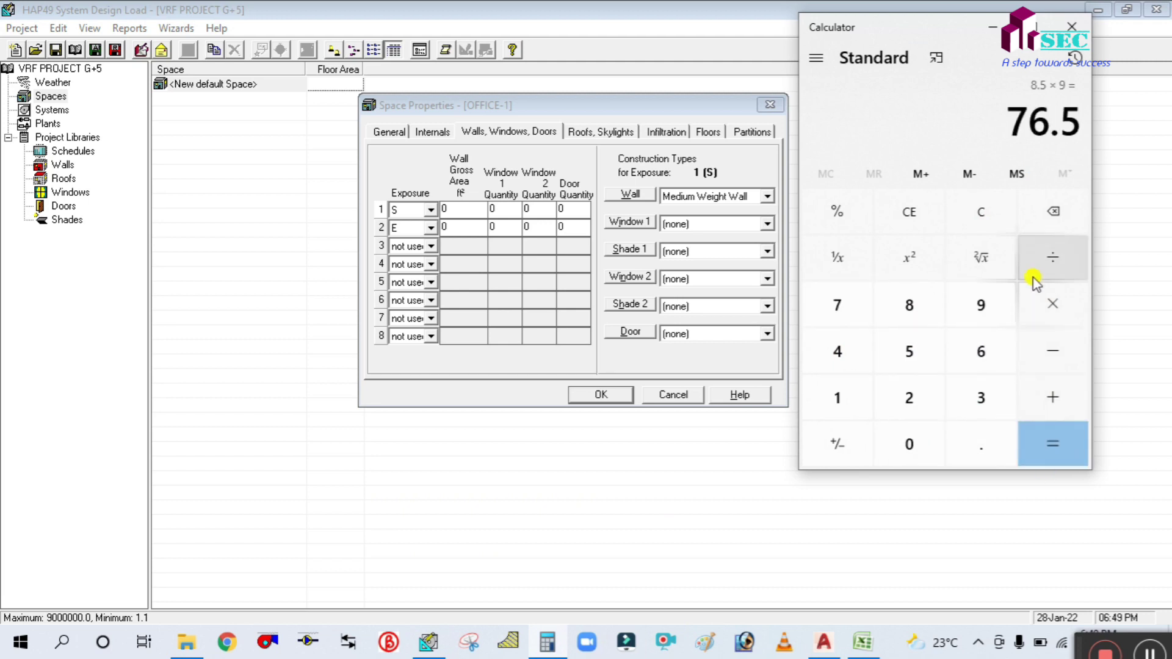
# Step: Calculate the gross area of OFFICE-1's measured outer wall in the Calculator as 8.5 × 3.28 × 9
pyautogui.click(983, 225)
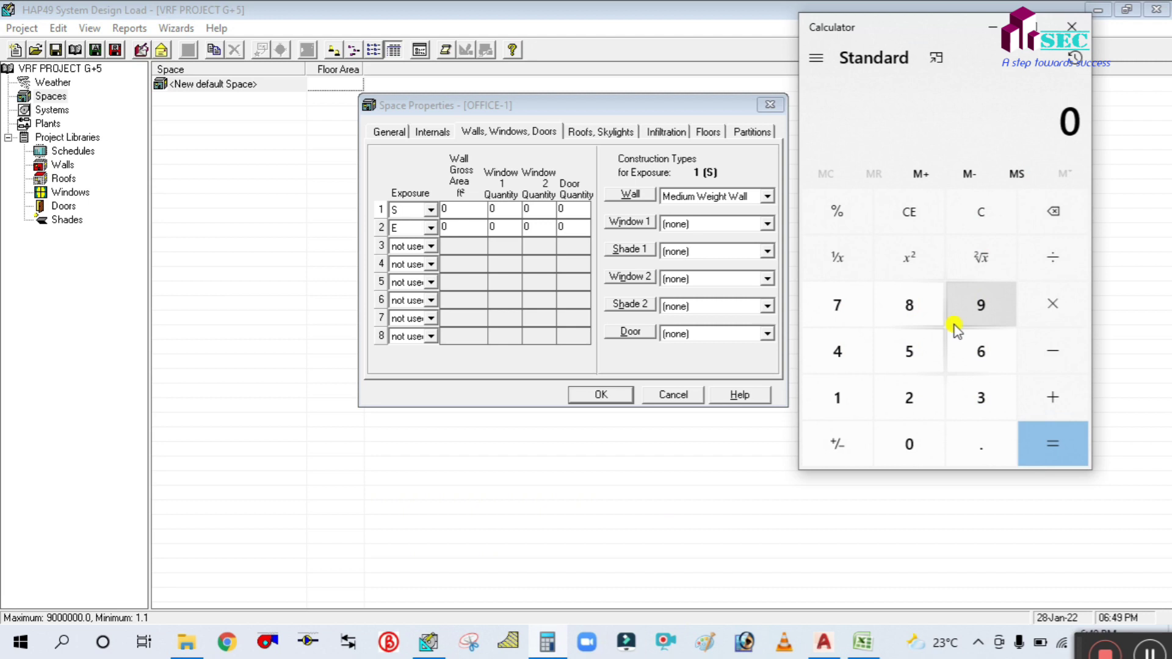
pyautogui.click(906, 305)
pyautogui.click(971, 441)
pyautogui.click(914, 356)
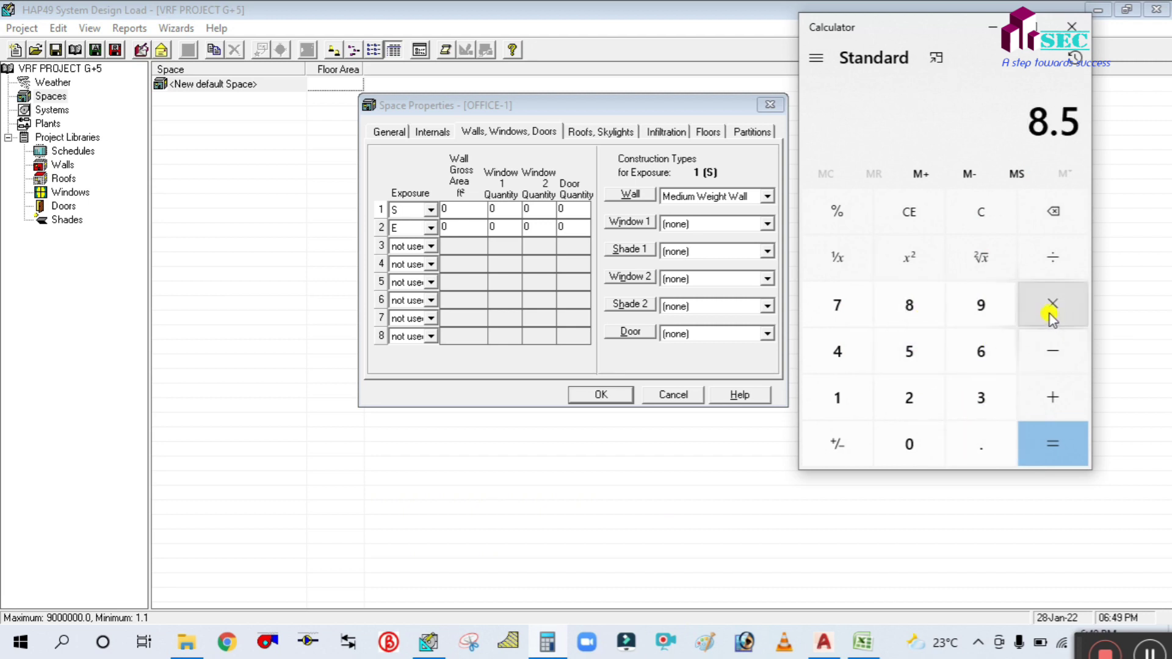
pyautogui.click(1050, 312)
pyautogui.click(978, 400)
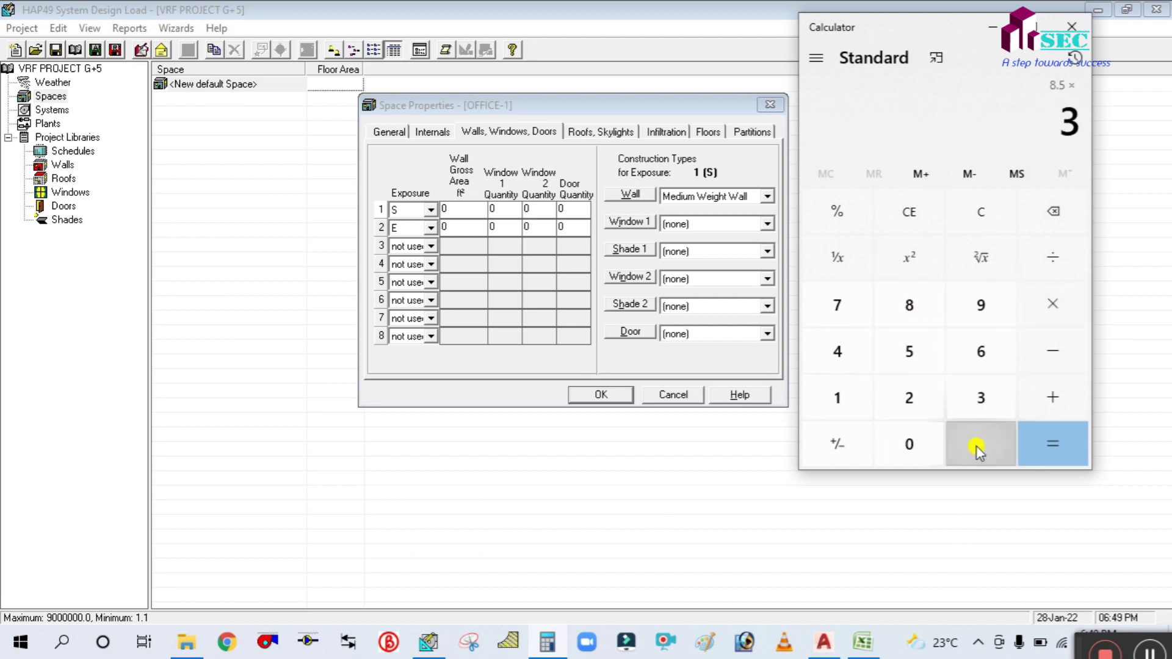
pyautogui.click(976, 450)
pyautogui.click(923, 404)
pyautogui.click(908, 304)
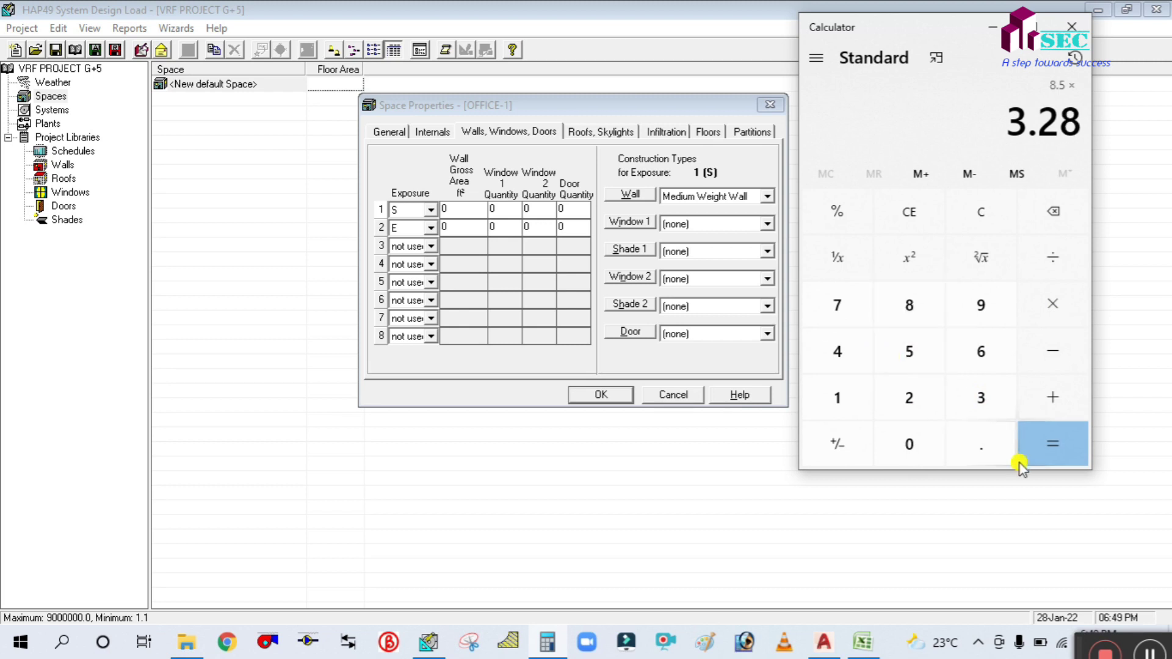
pyautogui.click(1028, 445)
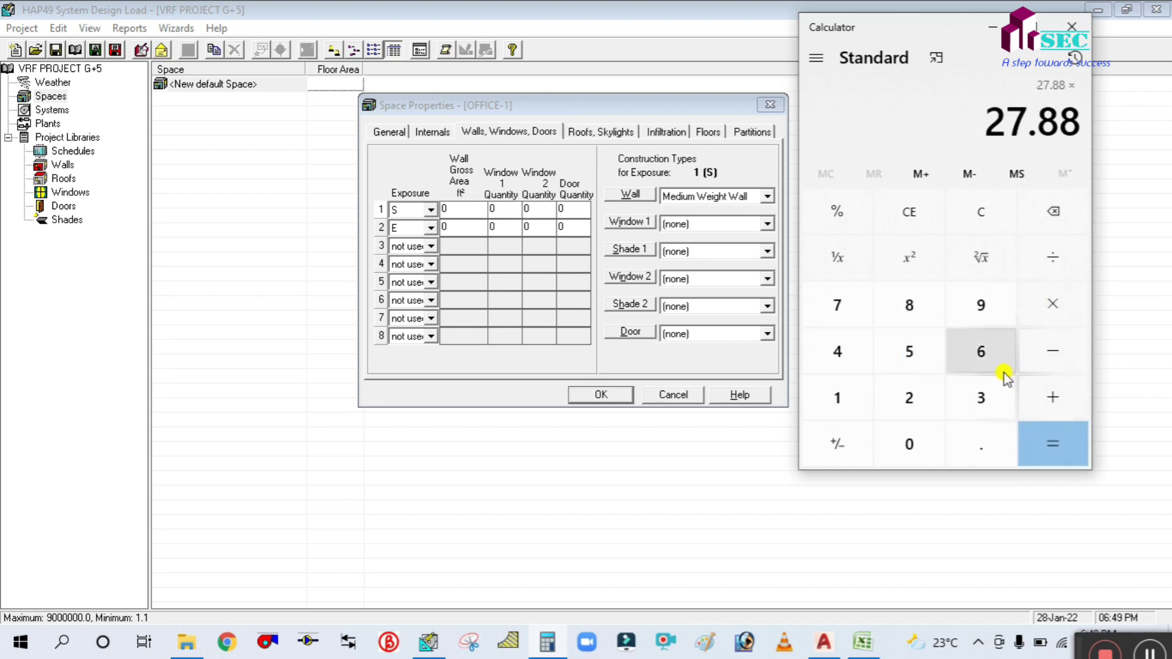
pyautogui.click(977, 303)
pyautogui.click(1054, 450)
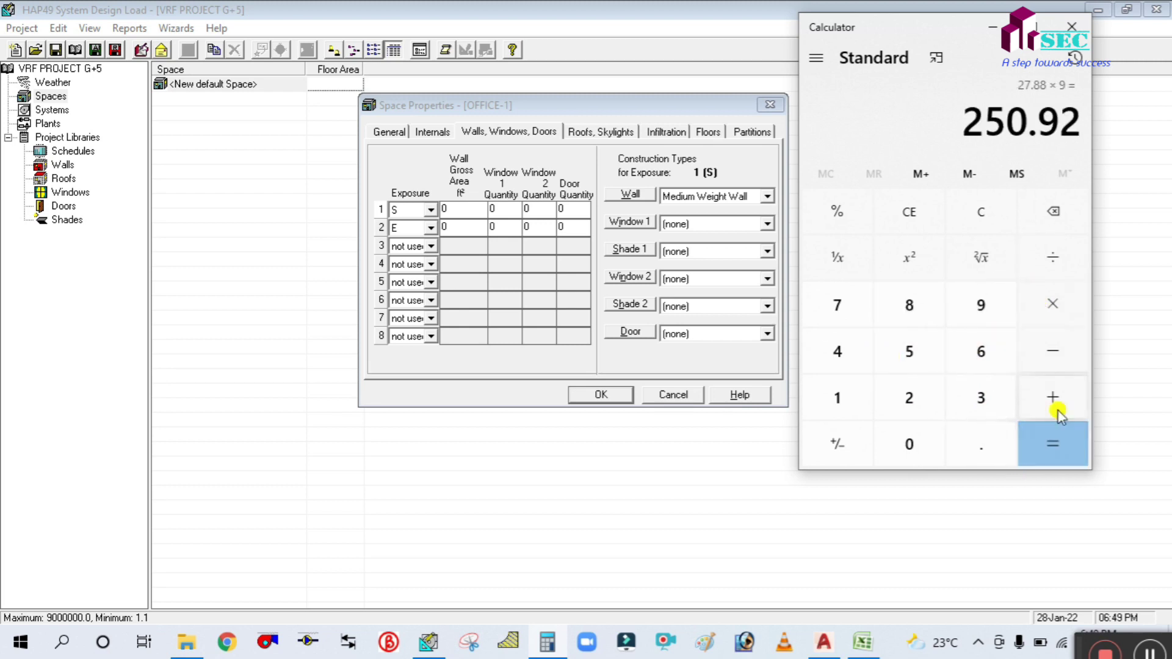
# Step: Set the S exposure's wall gross area to 250 ft² in HAP and keep Medium Weight Wall as its construction
pyautogui.click(852, 183)
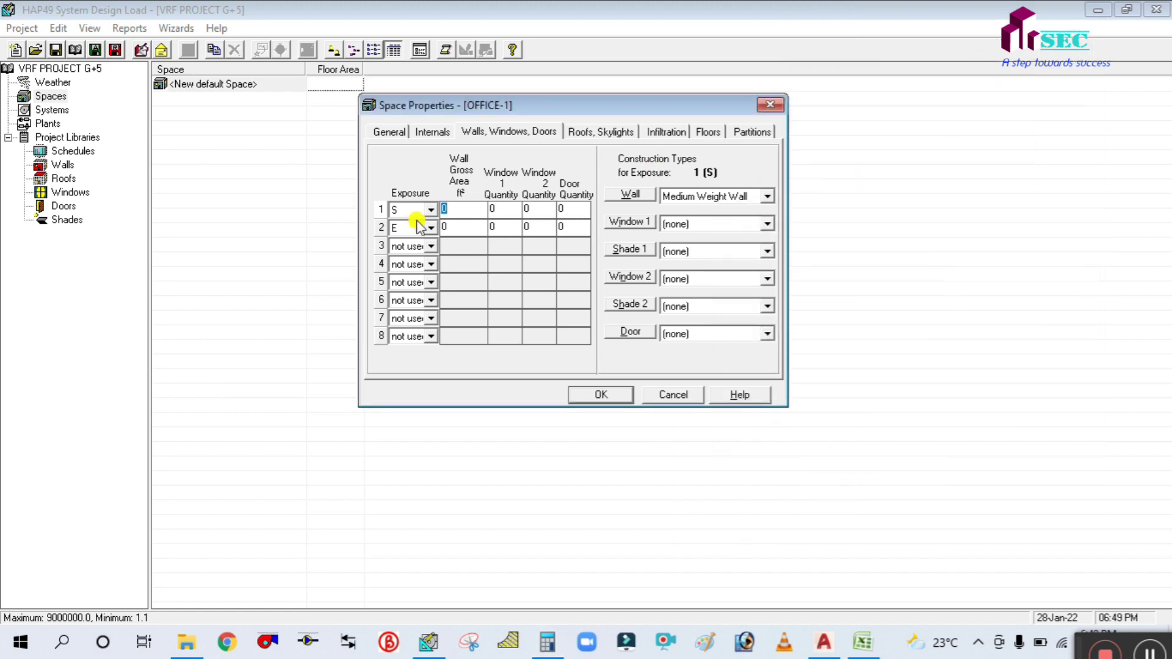
pyautogui.write('25')
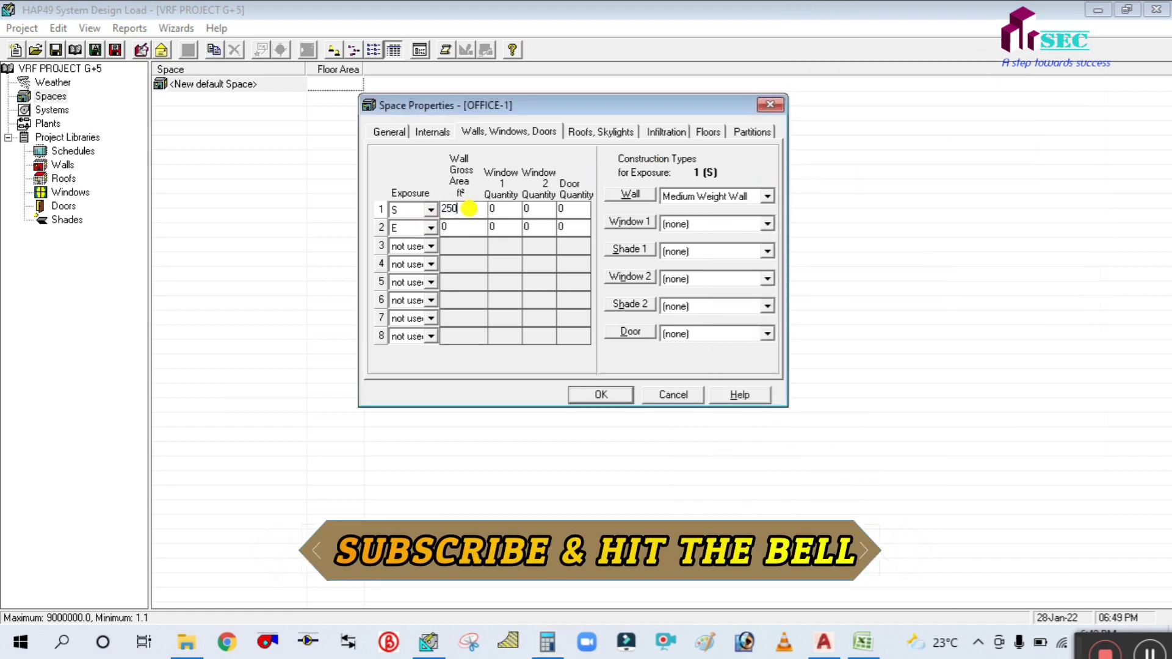
pyautogui.write('0')
pyautogui.click(512, 210)
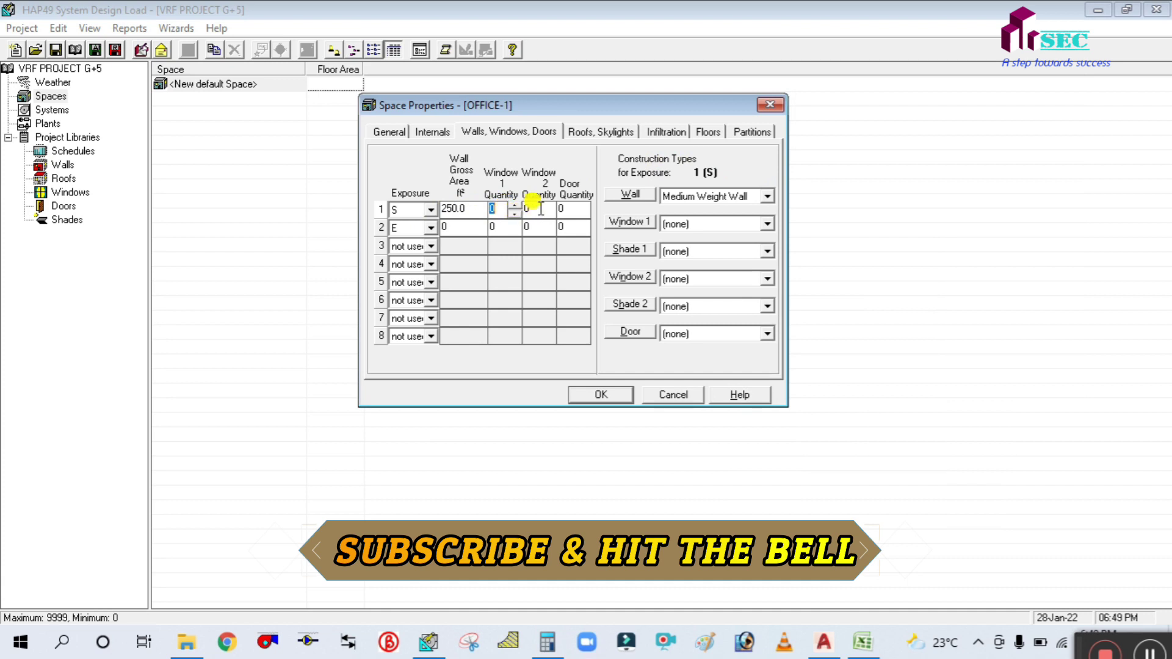
pyautogui.click(766, 197)
pyautogui.click(766, 197)
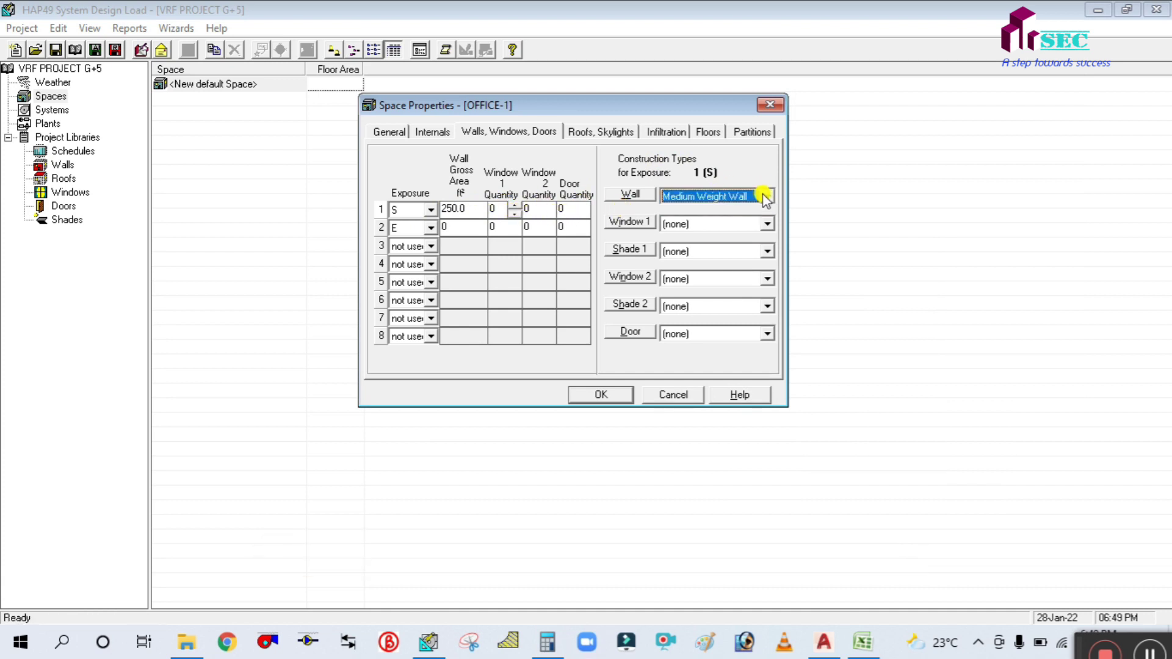
# Step: Set the E exposure's wall gross area to 250 ft²
pyautogui.click(467, 227)
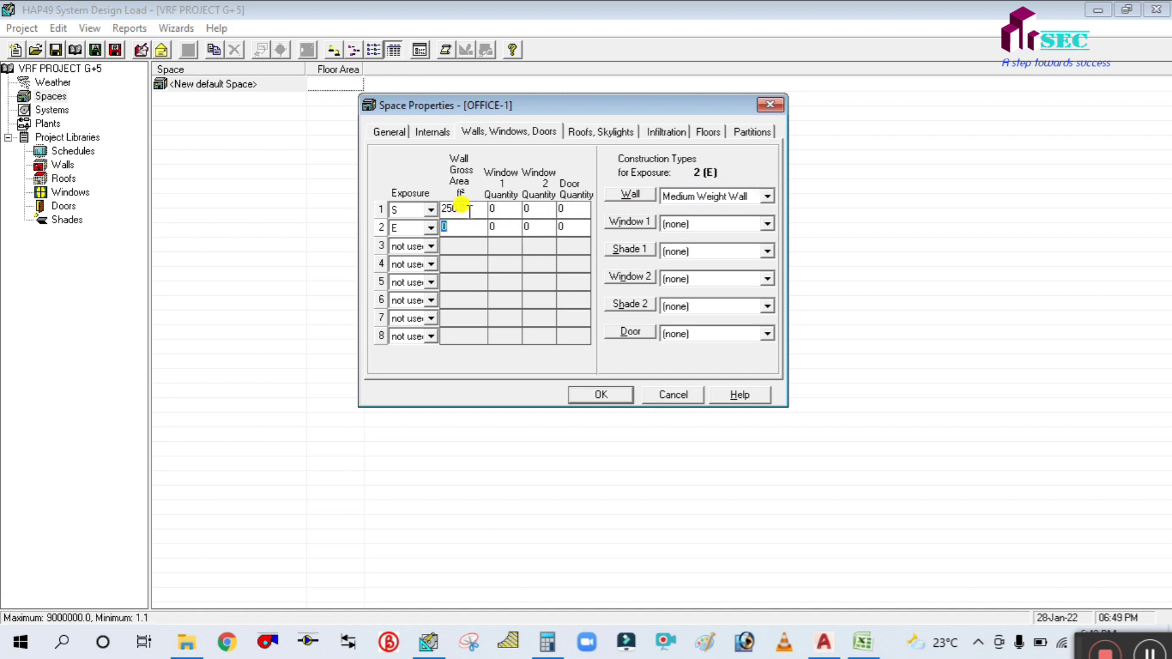
pyautogui.click(462, 225)
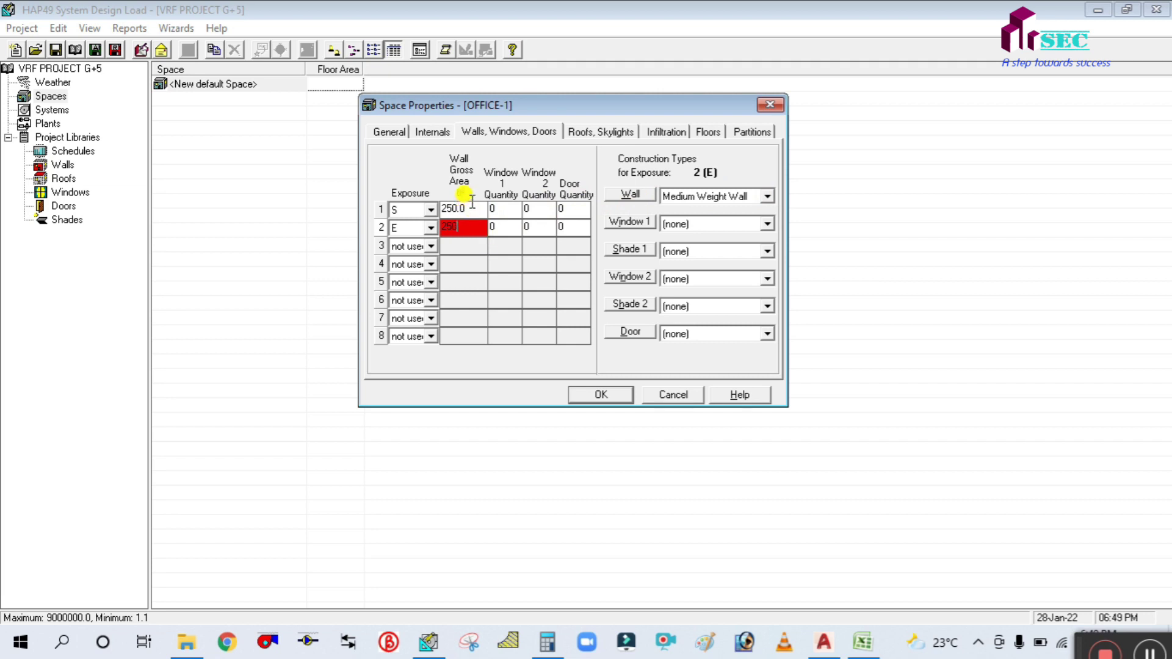
pyautogui.click(473, 208)
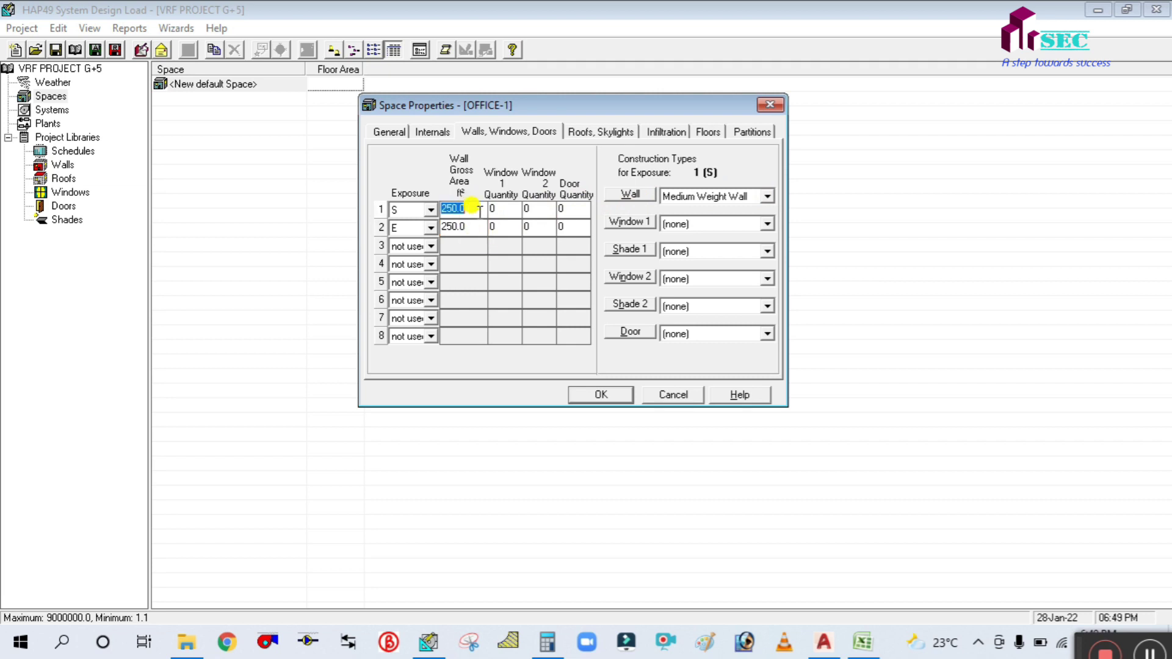
# Step: Switch to AutoCAD and measure OFFICE 1's clear width between its two side walls with a linear dimension
pyautogui.click(824, 647)
pyautogui.write('DL')
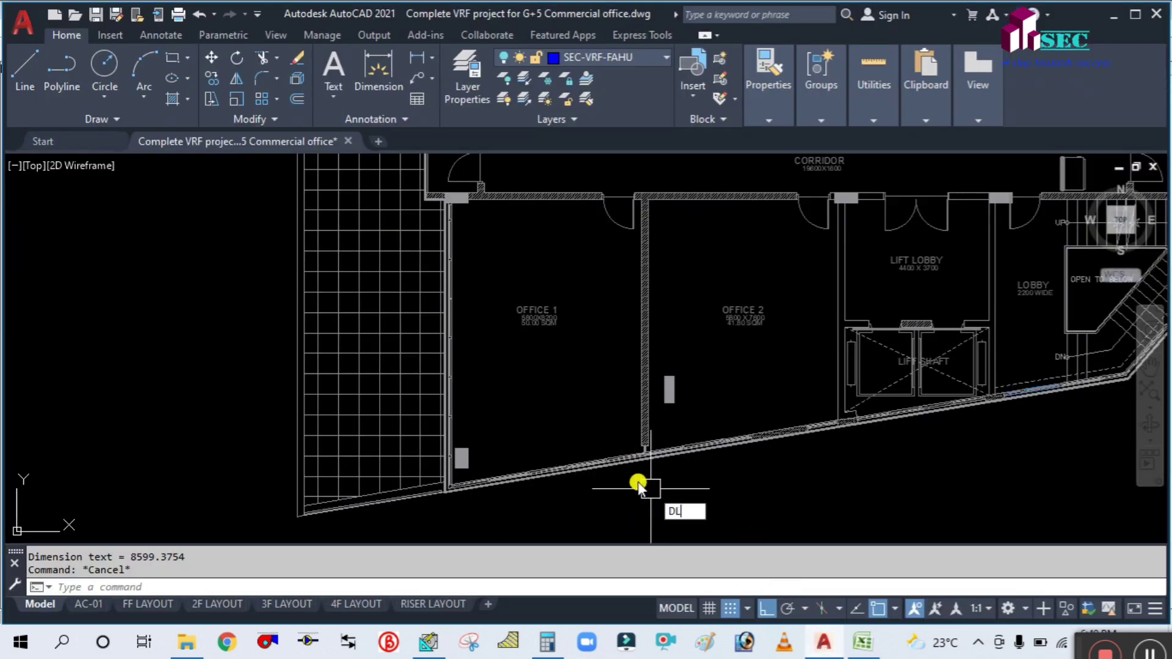
pyautogui.write('I')
pyautogui.press('Return')
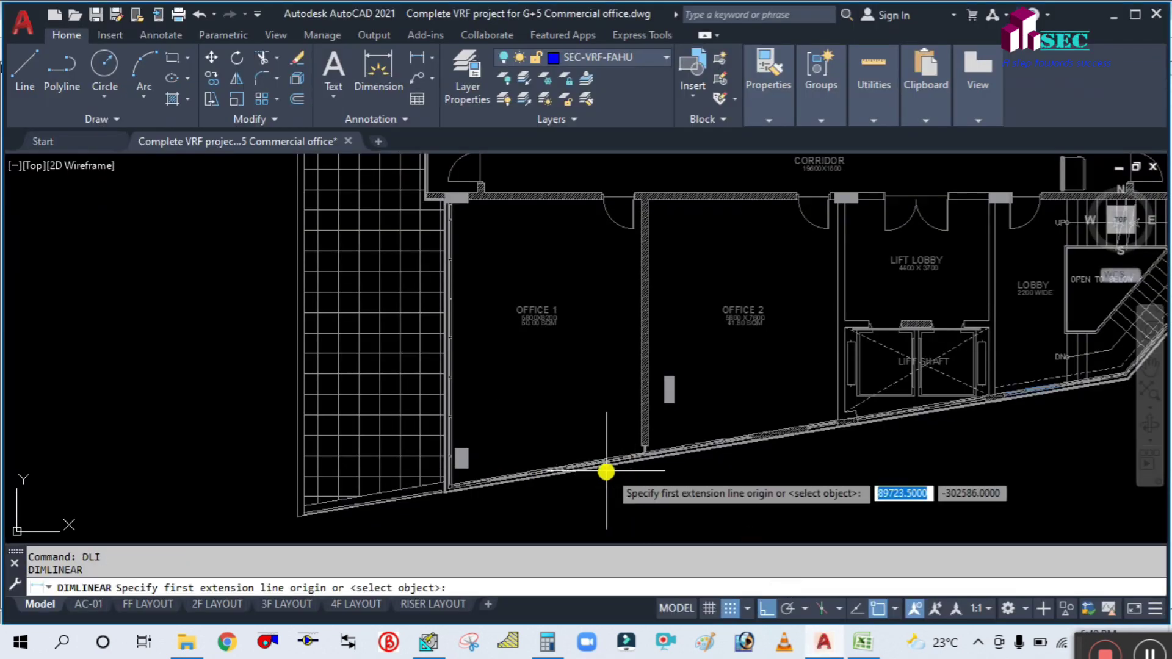
pyautogui.click(451, 378)
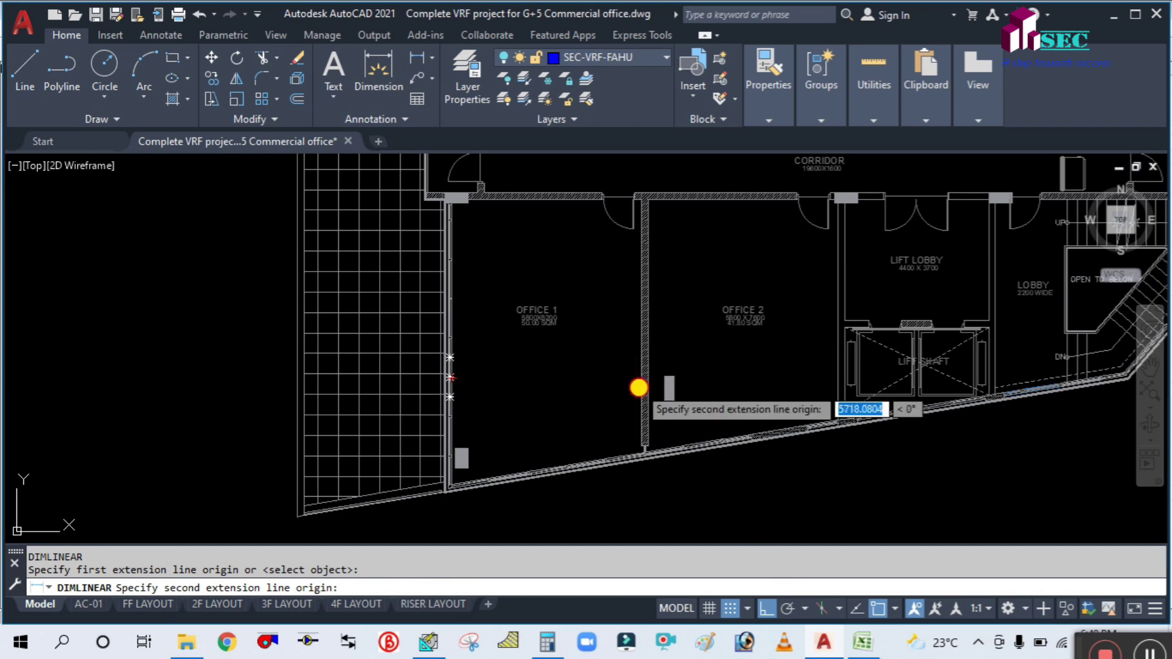
pyautogui.click(638, 388)
pyautogui.scroll(5, 591, 379)
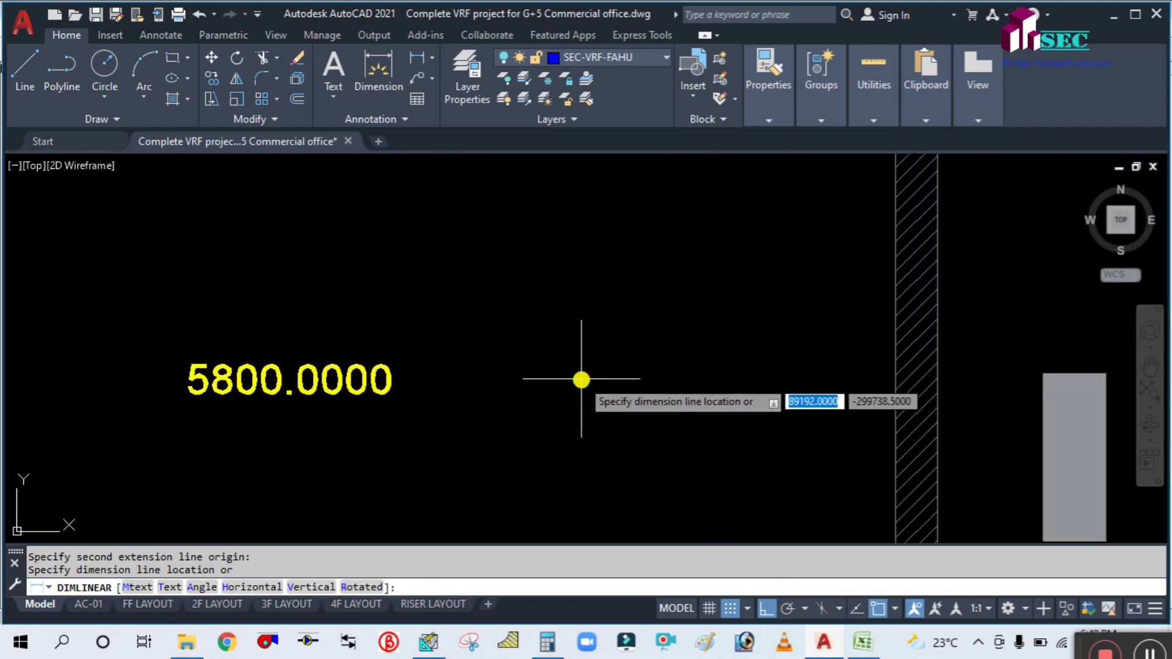
pyautogui.scroll(-6, 581, 376)
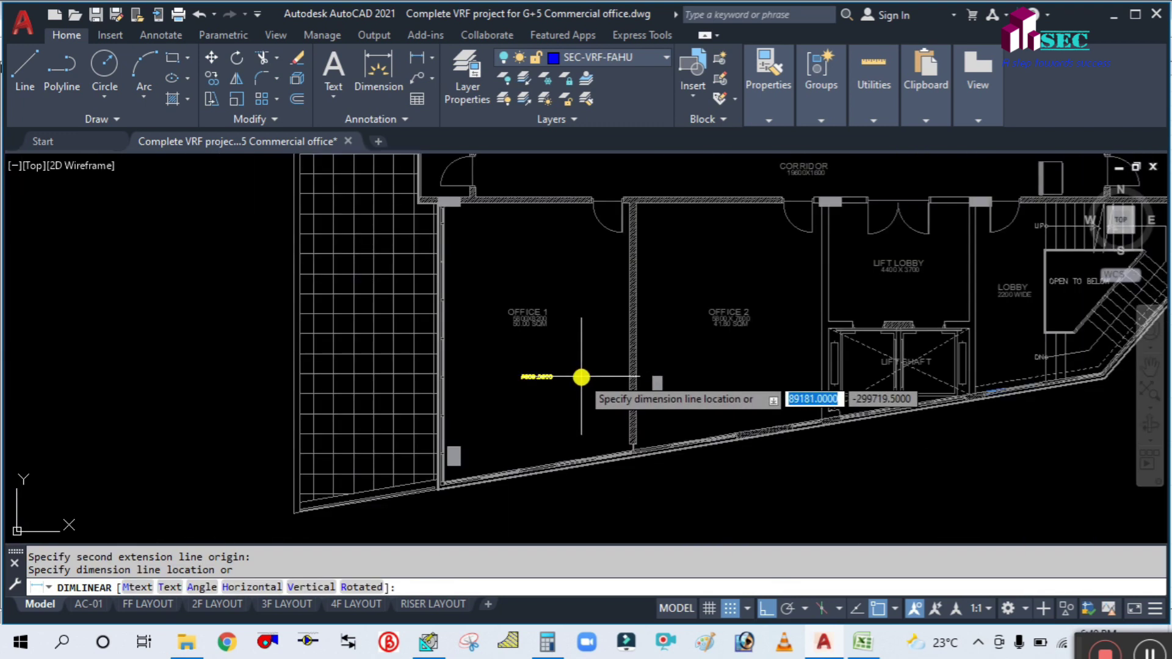
pyautogui.press('Escape')
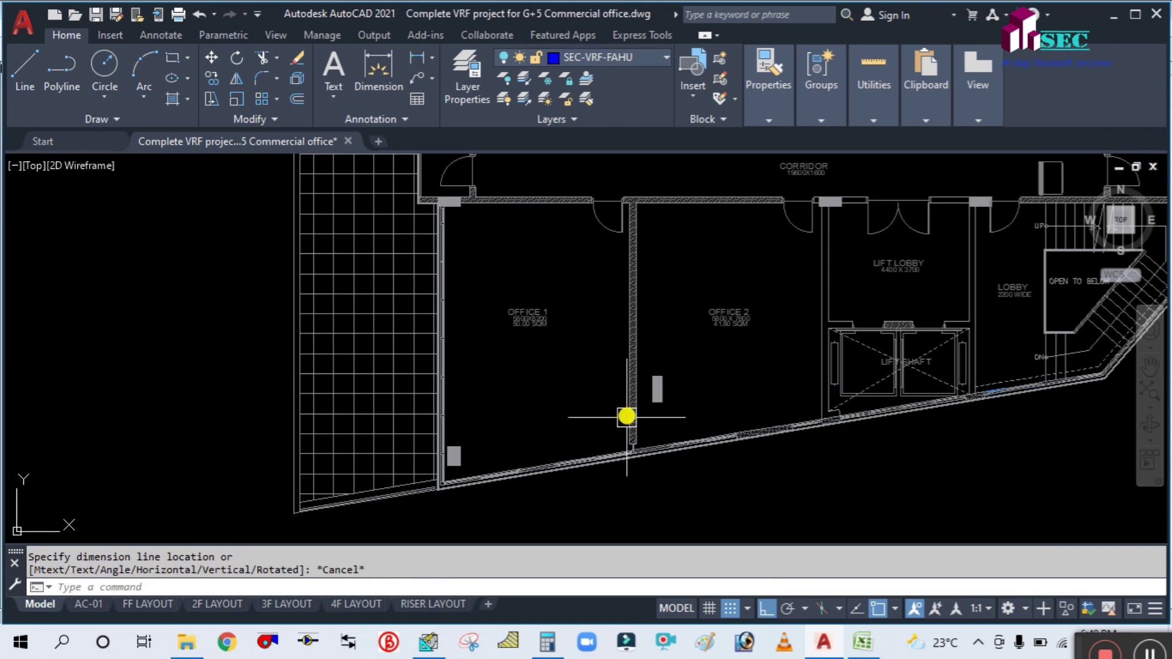
# Step: Switch back to HAP and bring up the Calculator over the OFFICE-1 space properties
pyautogui.click(428, 641)
pyautogui.click(560, 642)
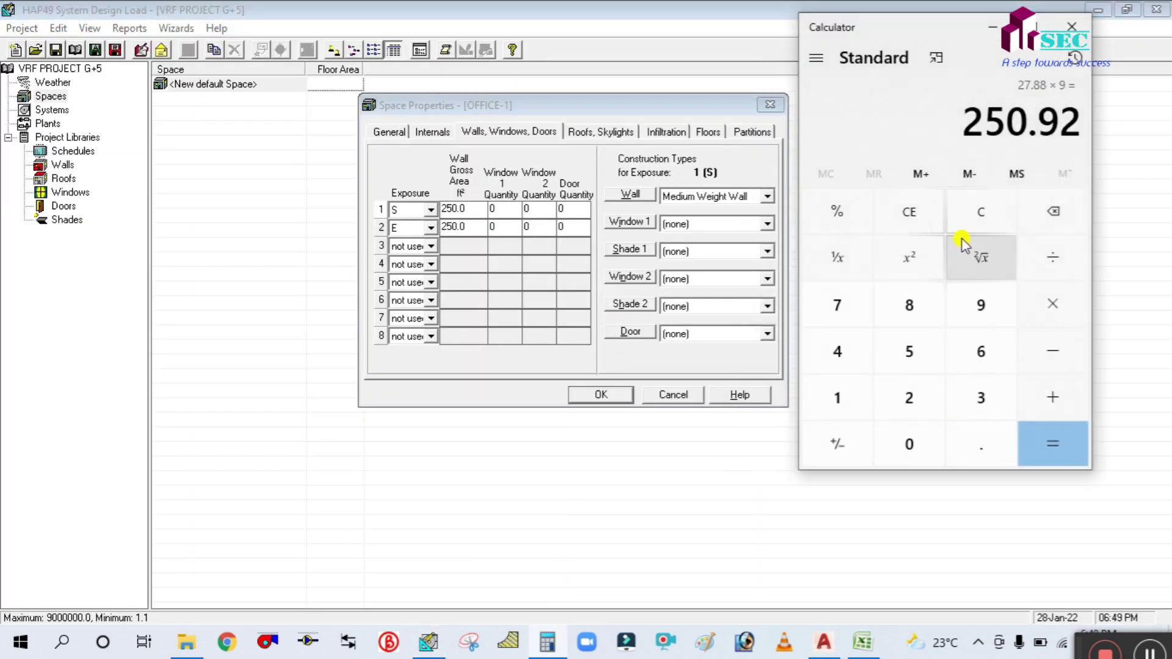
pyautogui.click(971, 210)
pyautogui.click(910, 365)
pyautogui.click(978, 449)
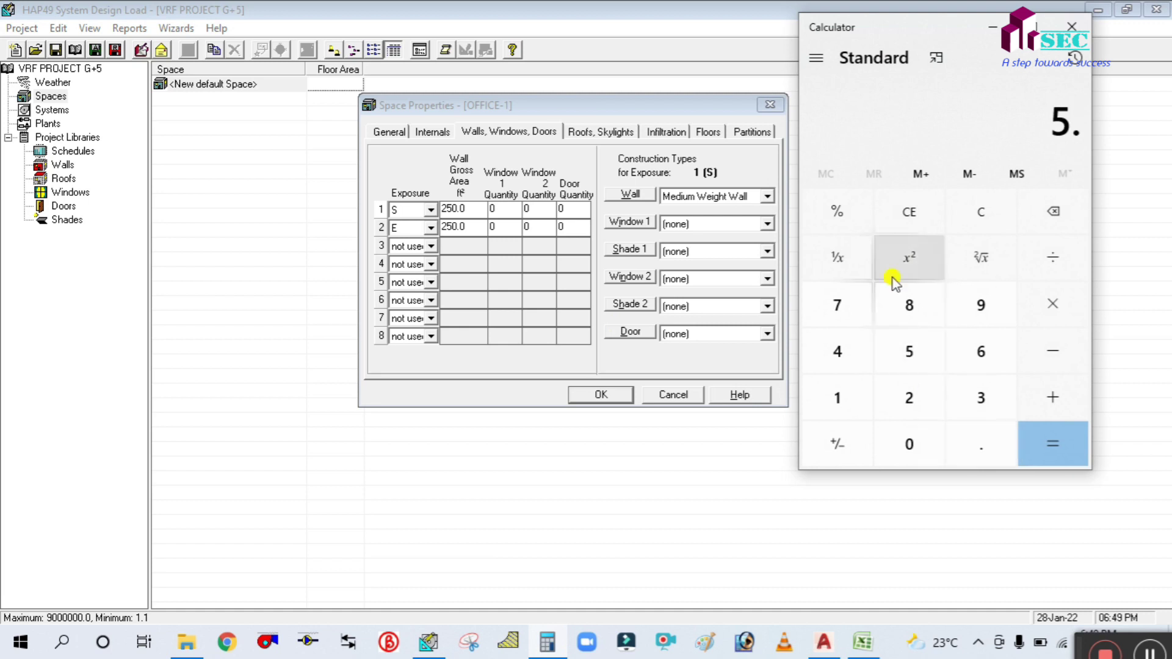
pyautogui.click(909, 305)
pyautogui.click(976, 306)
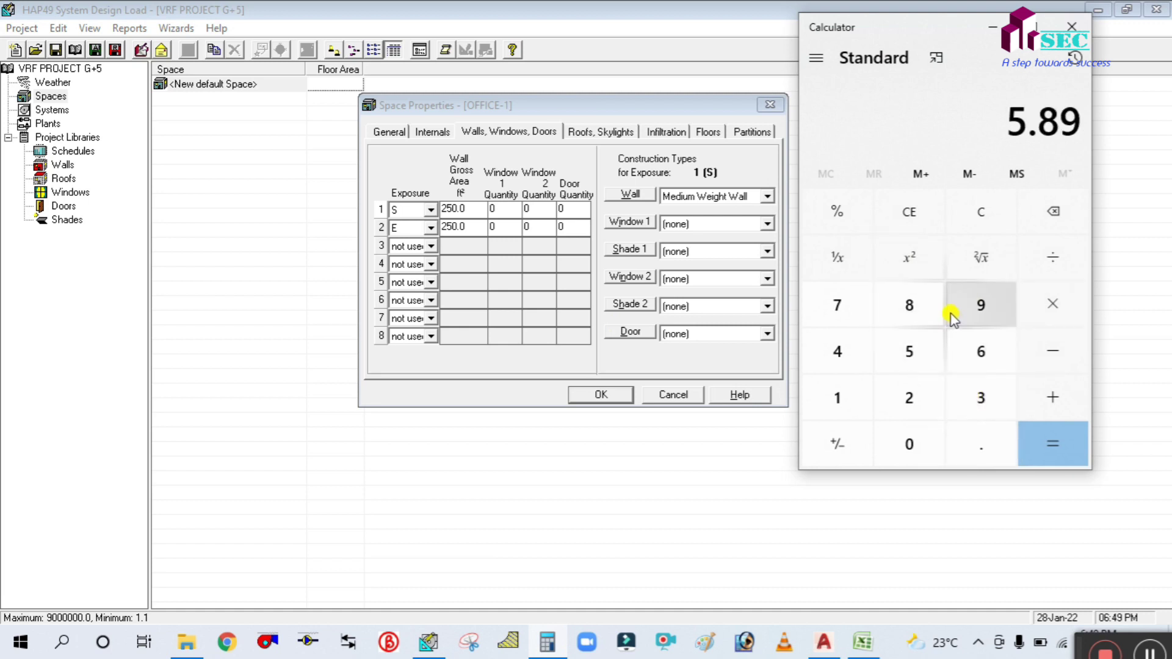
pyautogui.click(994, 391)
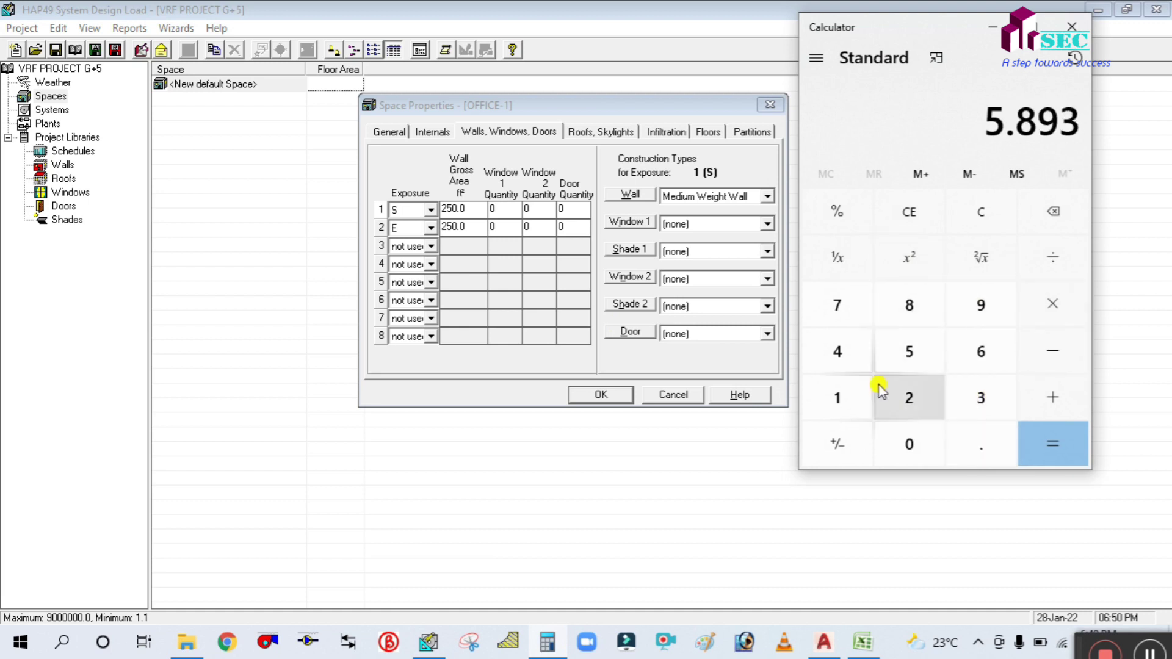
pyautogui.click(898, 394)
pyautogui.click(916, 306)
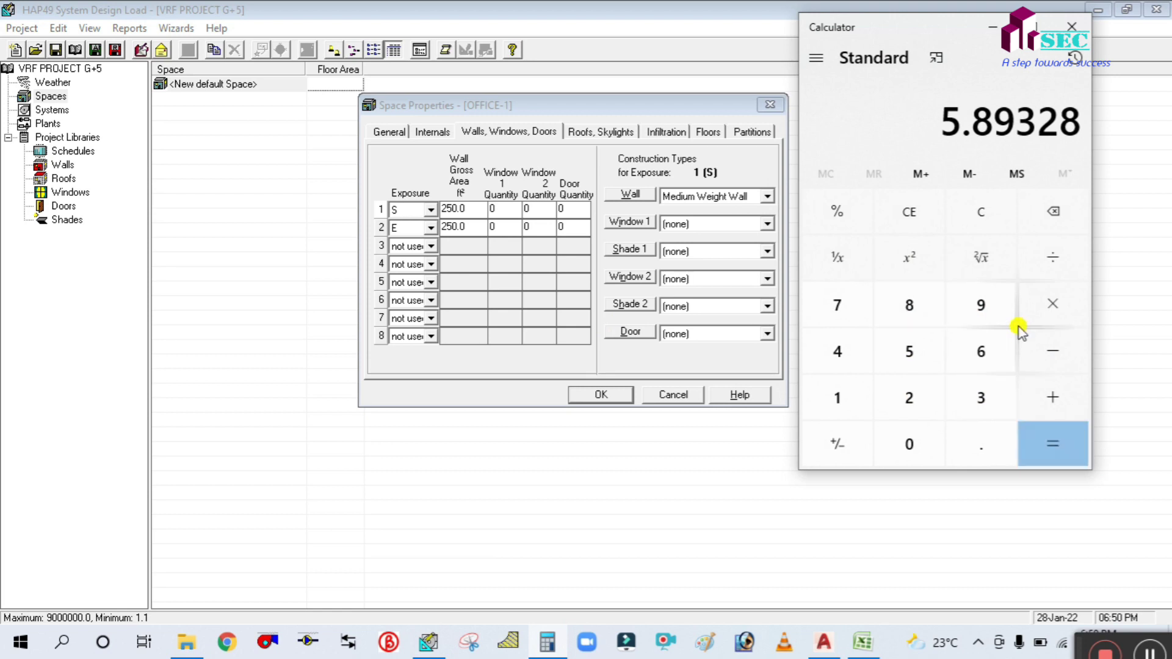
pyautogui.click(987, 217)
# Step: Calculate the gross wall area for OFFICE-1's width in the Calculator as 5.8 × 3.28 × 9
pyautogui.click(915, 358)
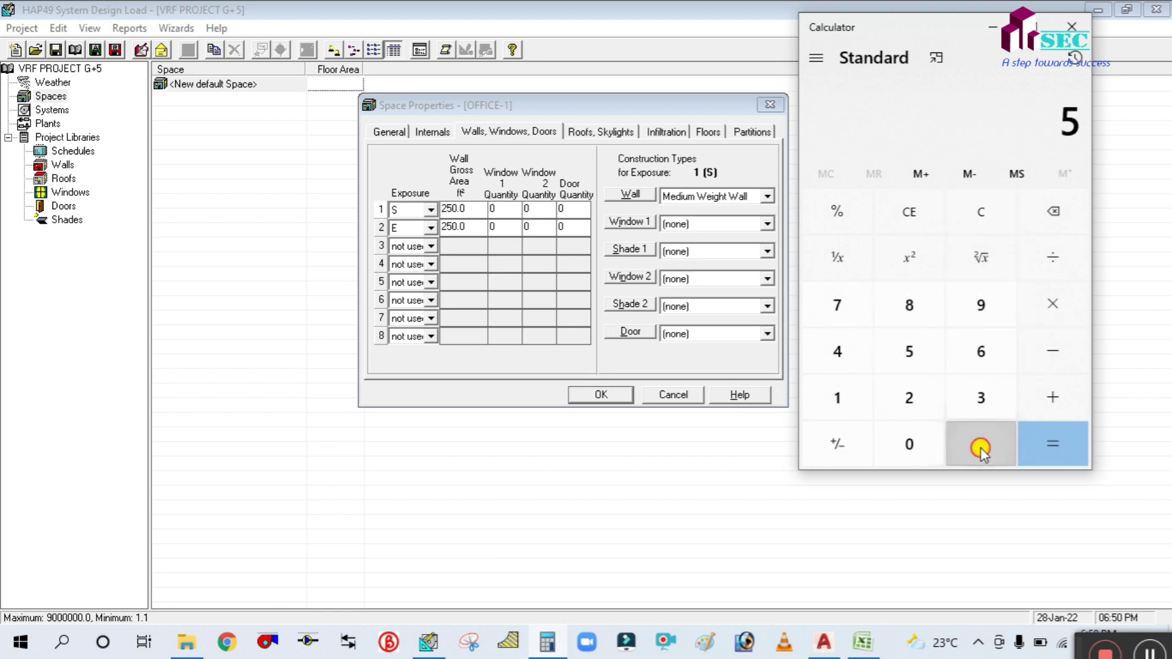
pyautogui.click(975, 447)
pyautogui.click(920, 318)
pyautogui.click(1041, 308)
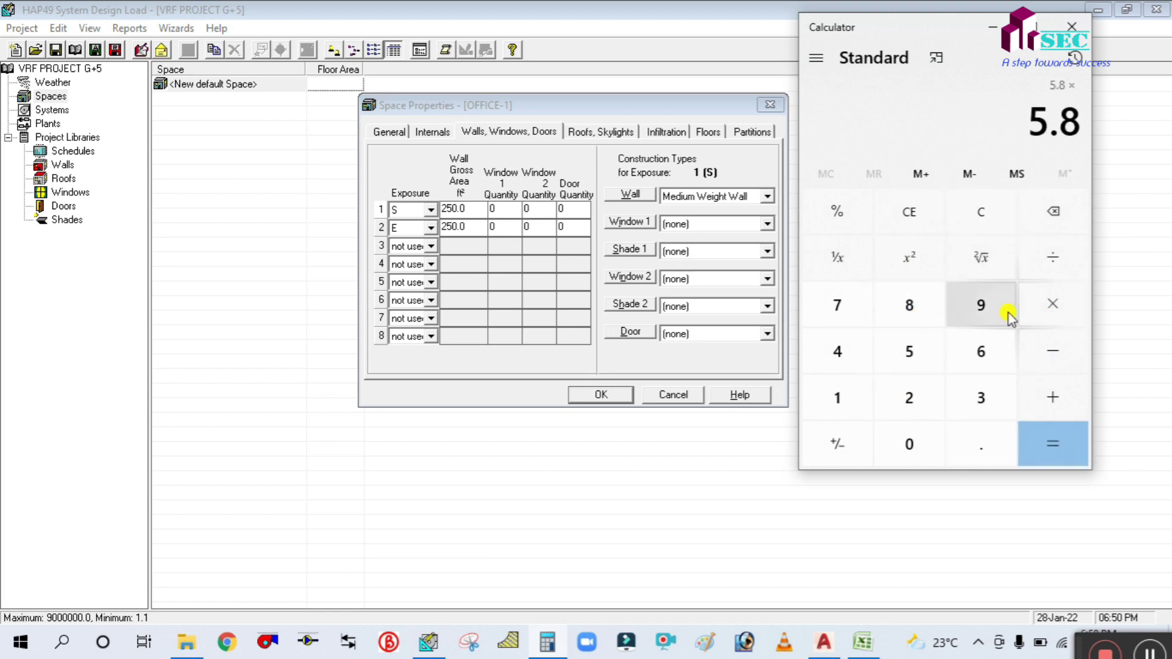
pyautogui.click(981, 404)
pyautogui.click(987, 442)
pyautogui.click(916, 403)
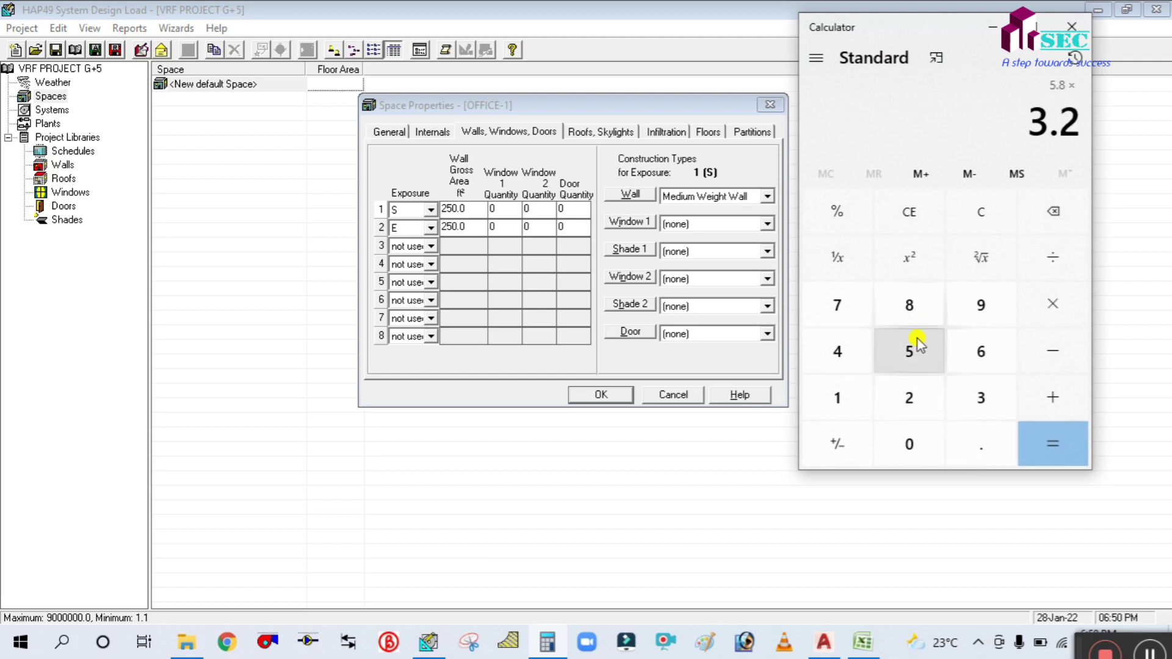
pyautogui.click(913, 306)
pyautogui.click(1039, 434)
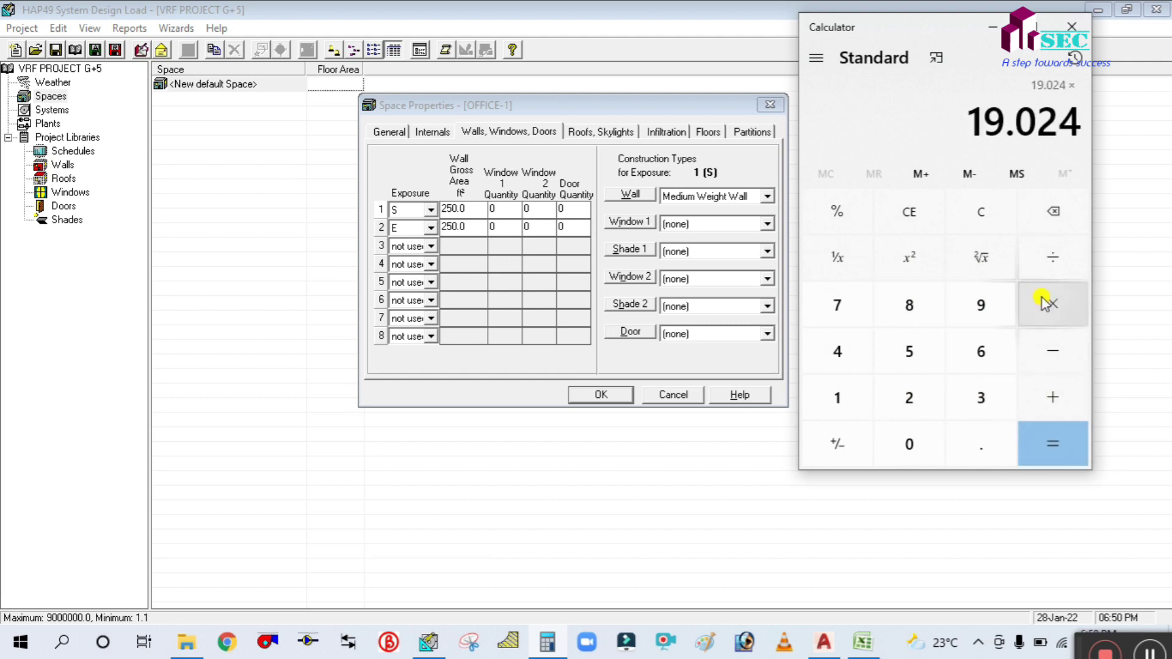
pyautogui.click(968, 304)
pyautogui.click(1044, 430)
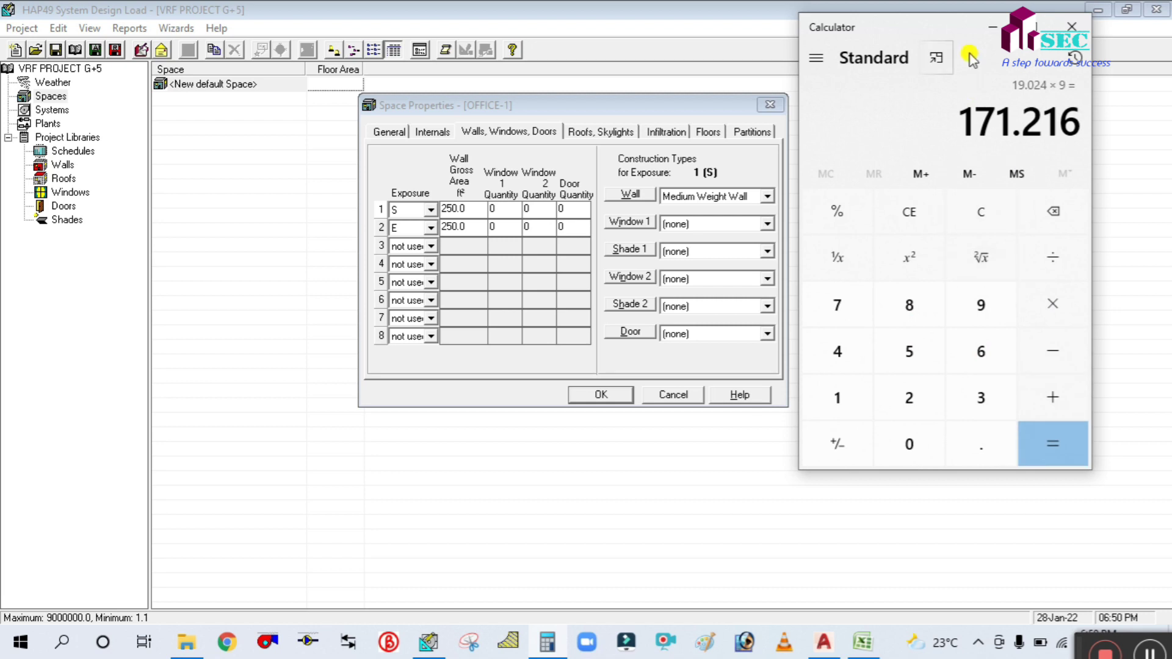
# Step: Put the Calculator away and set the S exposure's wall gross area to 171 ft²
pyautogui.click(992, 27)
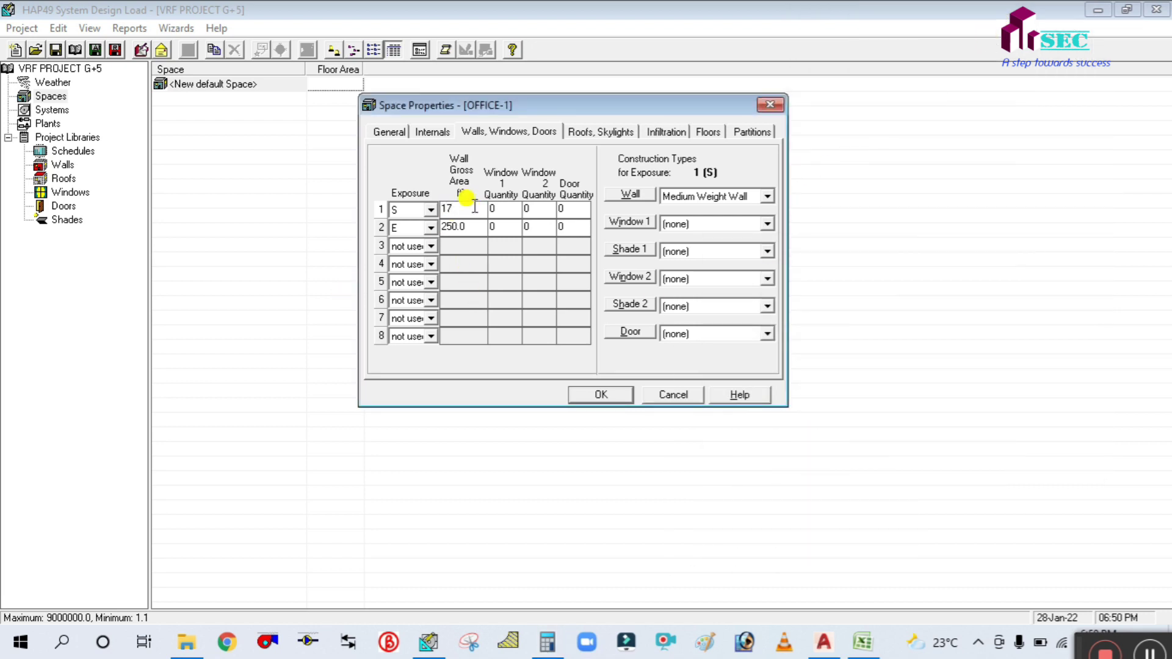
pyautogui.write('171')
pyautogui.click(499, 209)
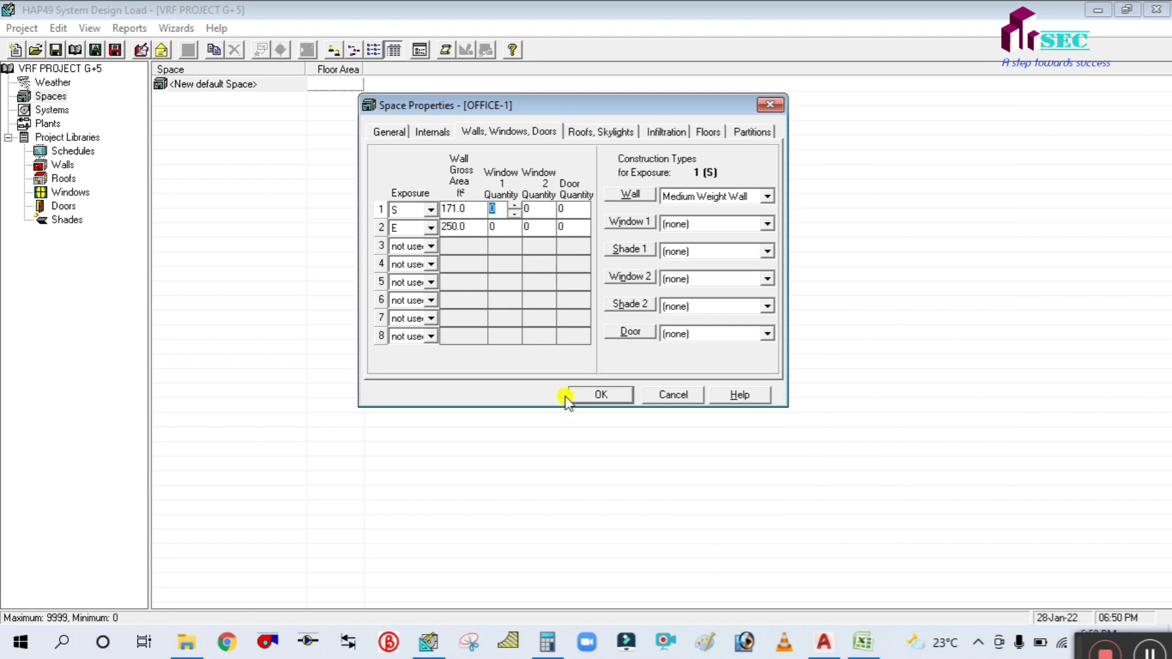
# Step: Add an H exposure in the first roof row of OFFICE-1, keeping the 538 ft² gross area and Default Roof Assembly
pyautogui.click(603, 133)
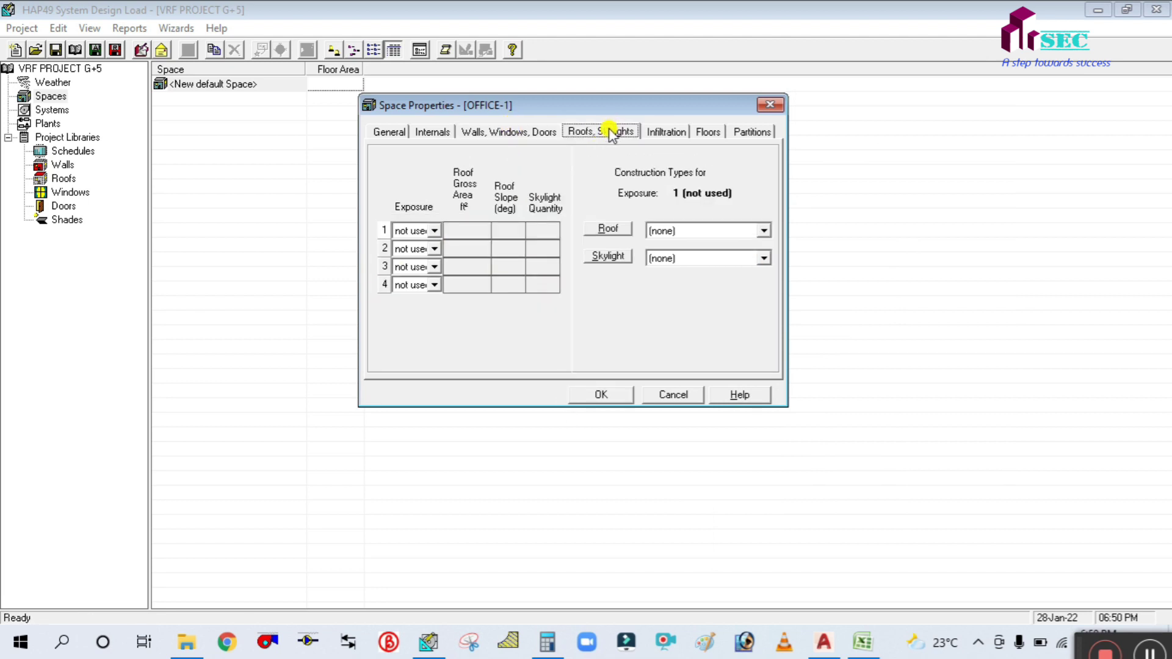
pyautogui.click(434, 230)
pyautogui.click(424, 256)
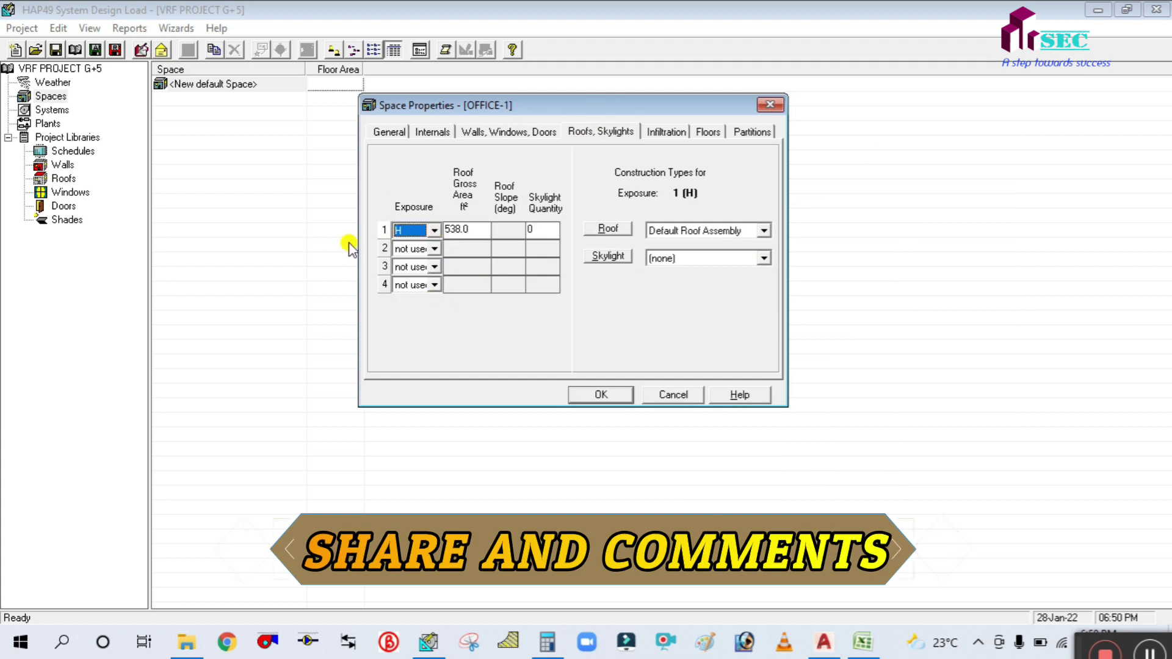
pyautogui.click(463, 229)
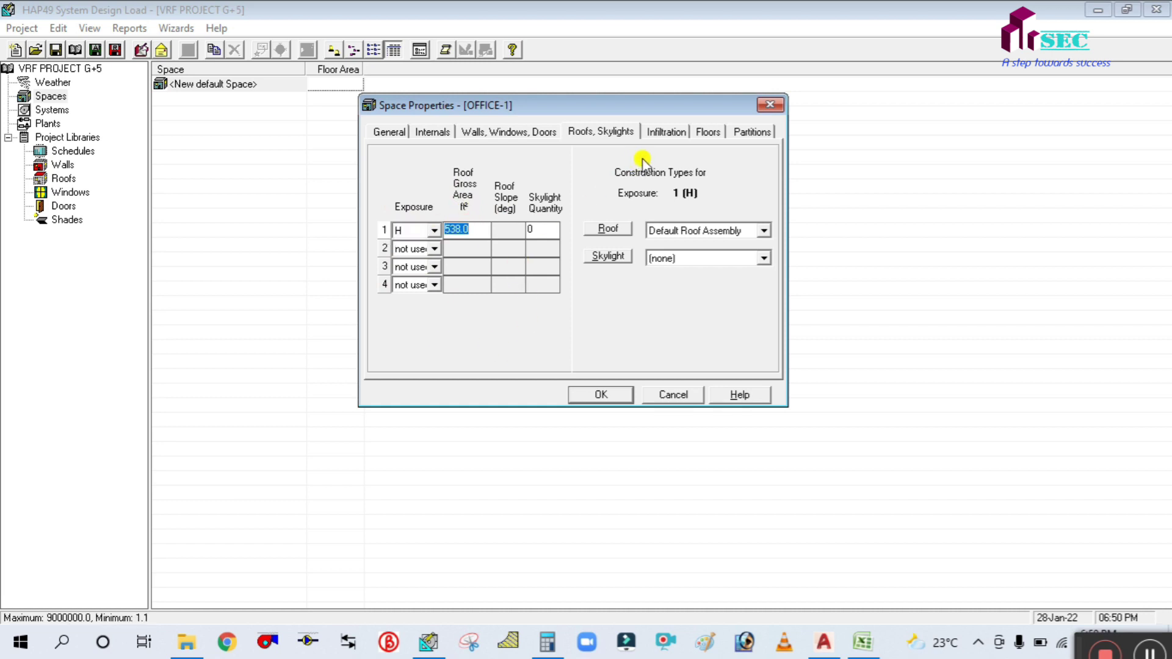
# Step: Review OFFICE-1's infiltration settings and compare the inputs required by each of the four floor types
pyautogui.click(660, 133)
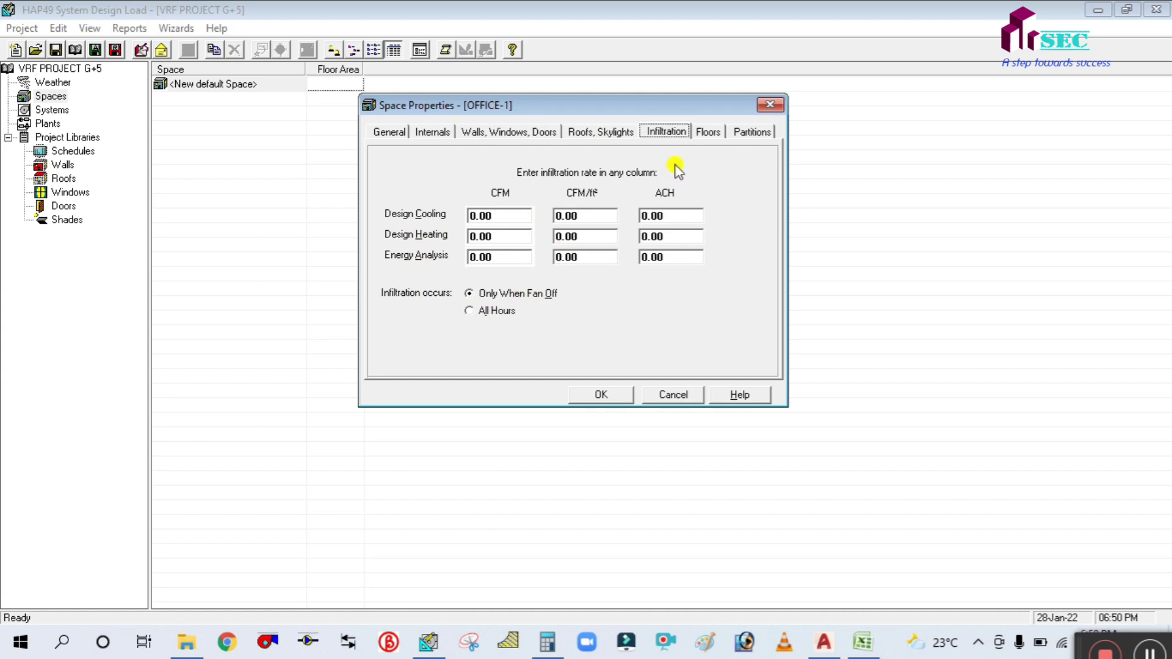
pyautogui.click(702, 133)
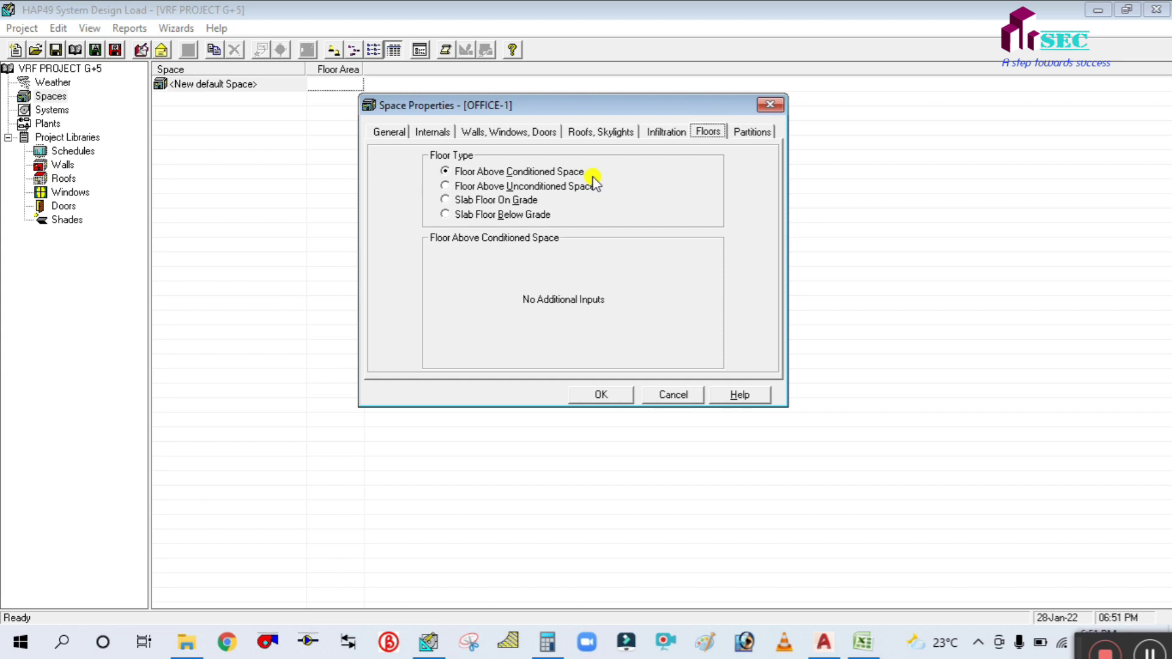
pyautogui.click(446, 189)
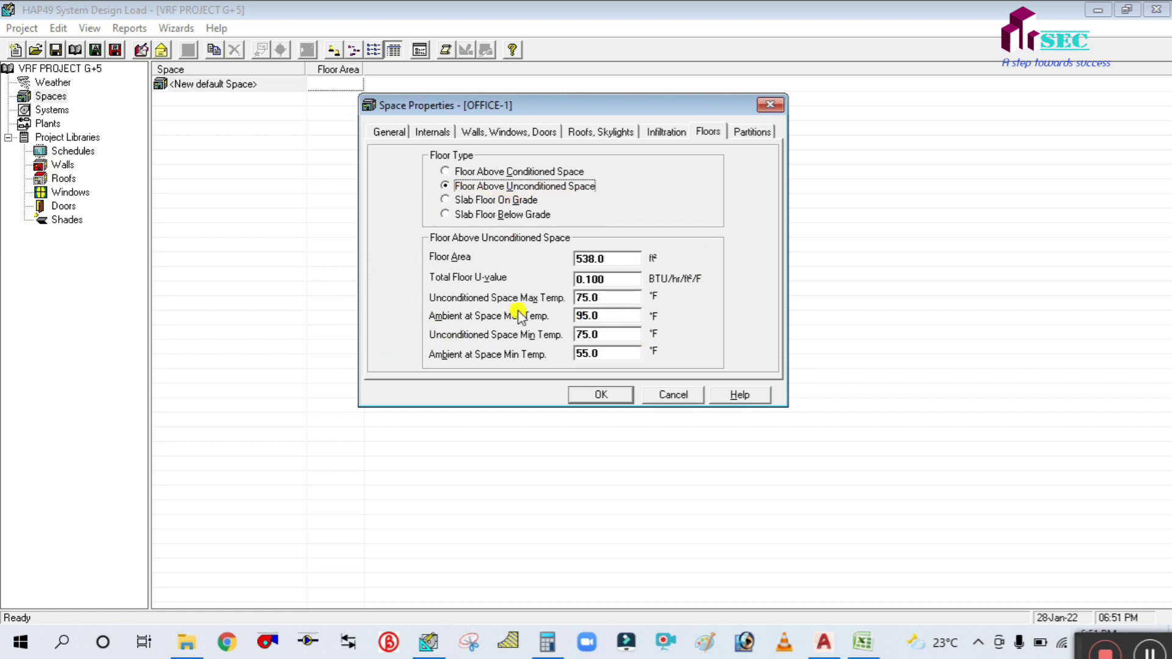
pyautogui.click(448, 173)
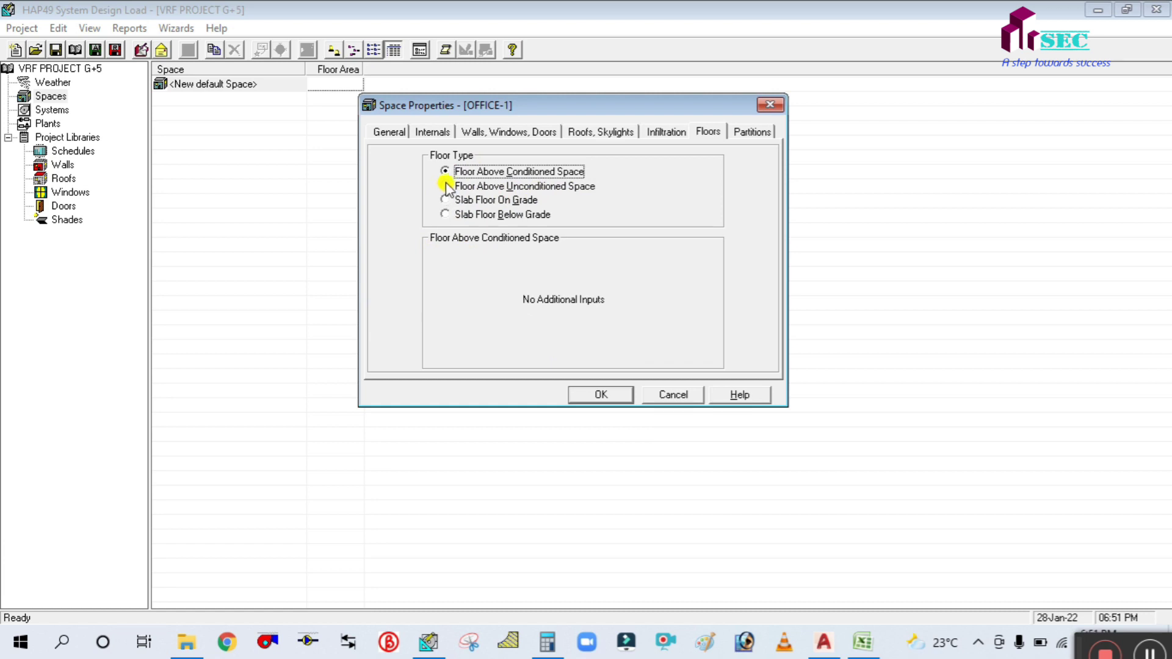
pyautogui.click(446, 187)
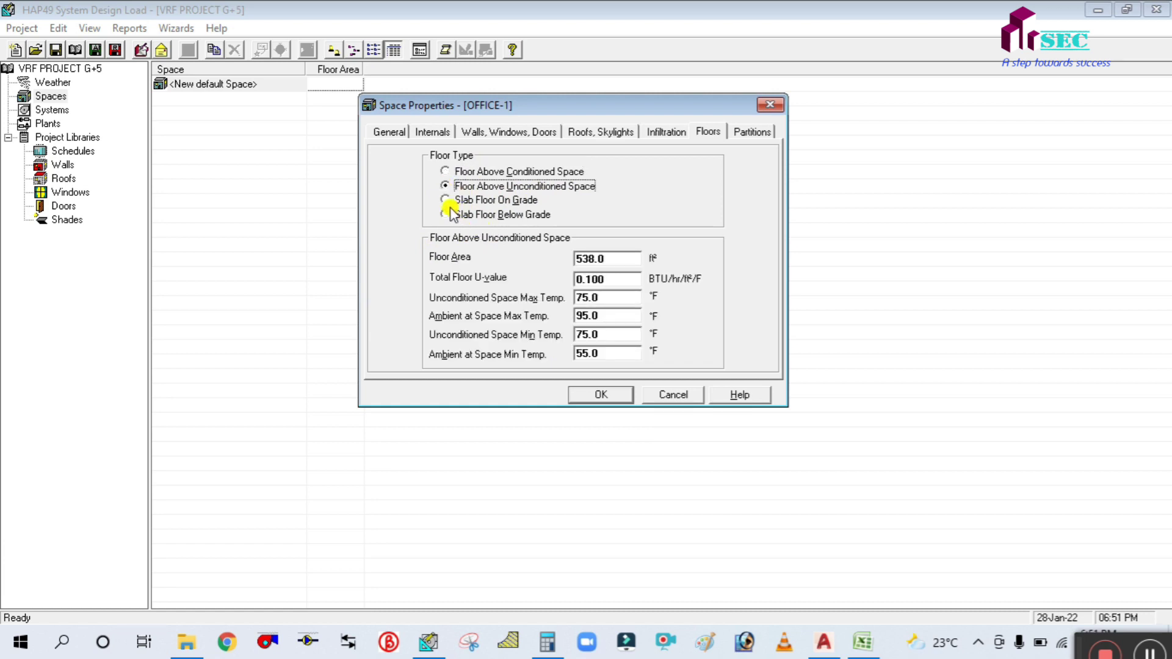
pyautogui.click(446, 200)
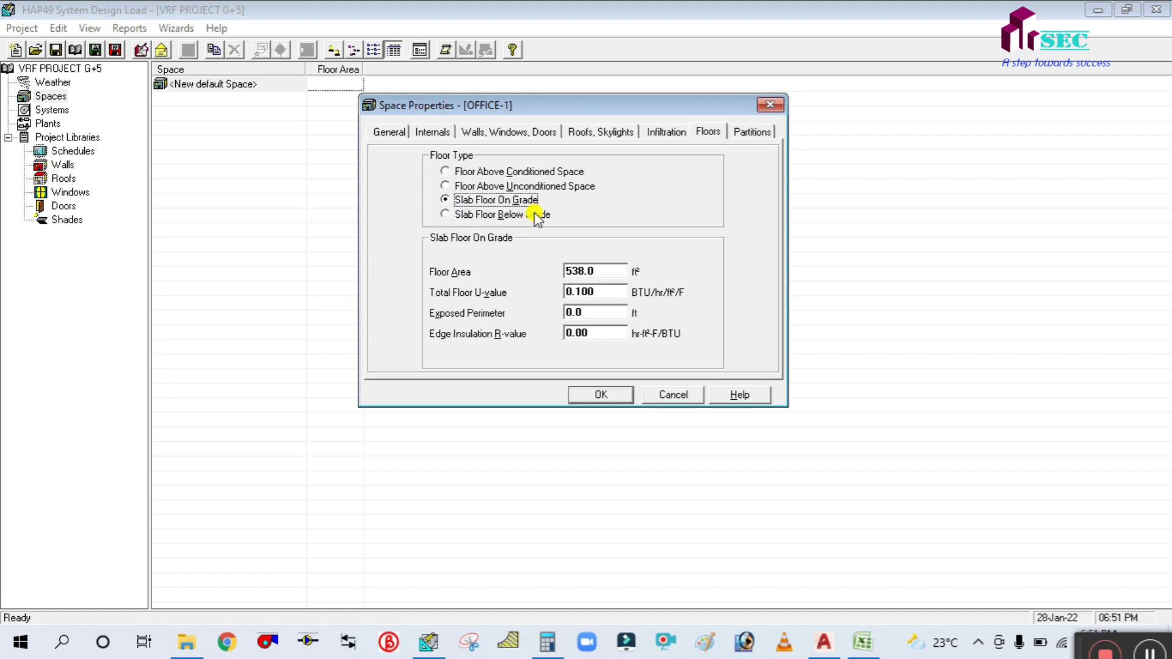
pyautogui.click(445, 215)
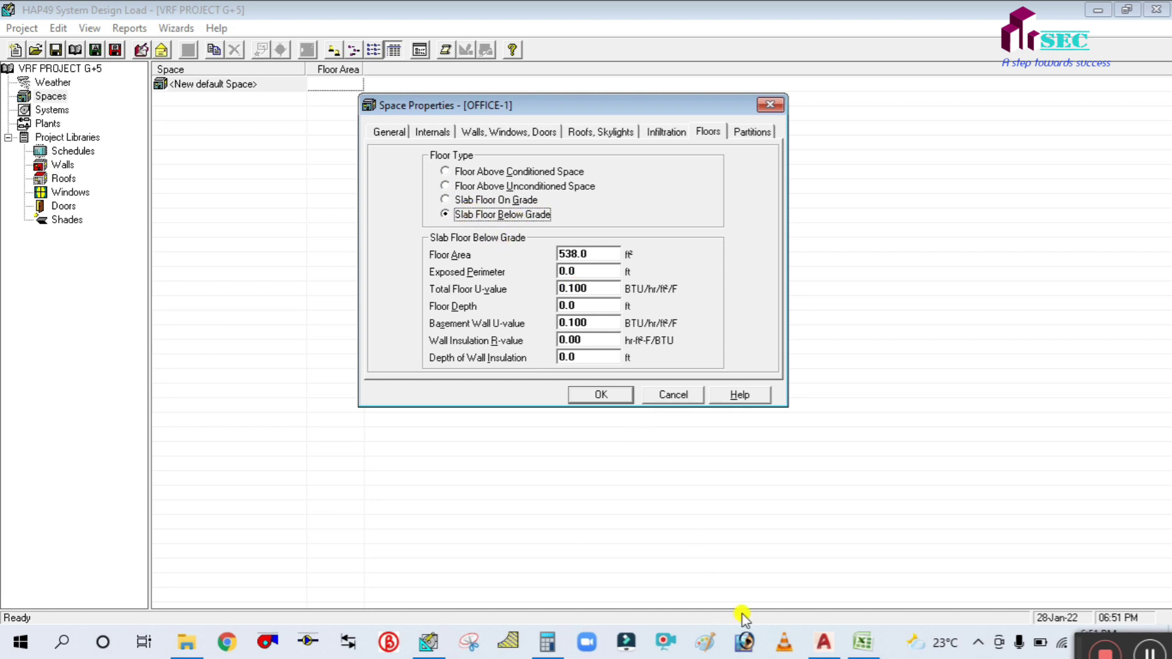
# Step: Switch to AutoCAD and compare the GF and 1F plans to check what lies beneath OFFICE 1
pyautogui.click(824, 640)
pyautogui.scroll(-4, 672, 327)
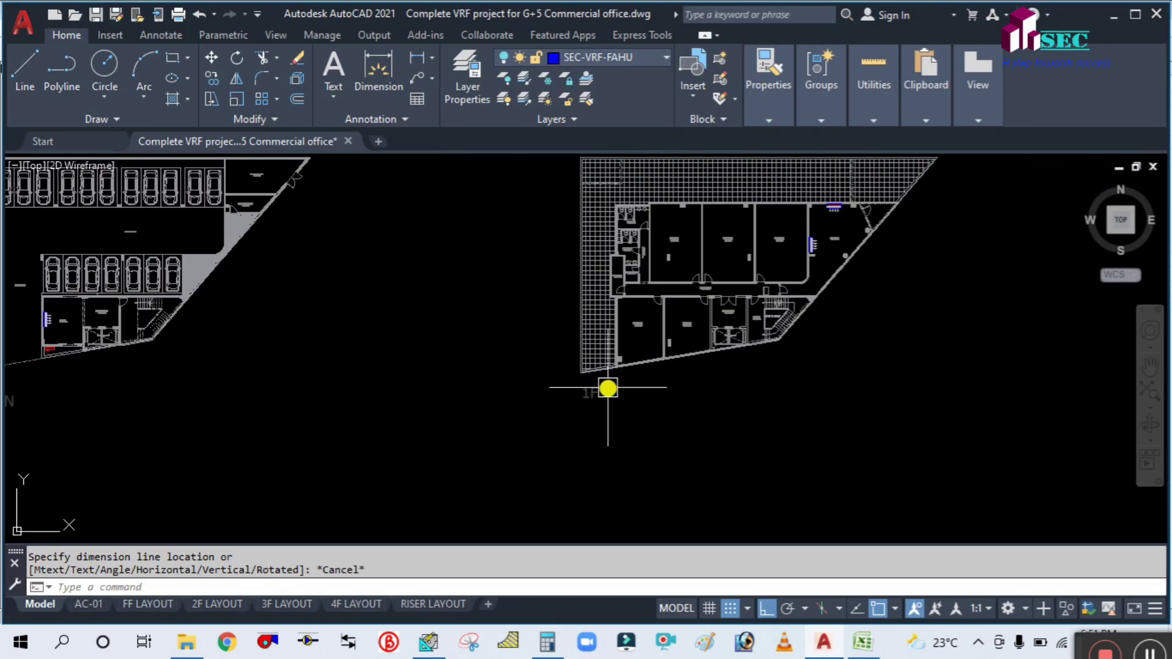
pyautogui.scroll(3, 523, 419)
pyautogui.scroll(-3, 476, 419)
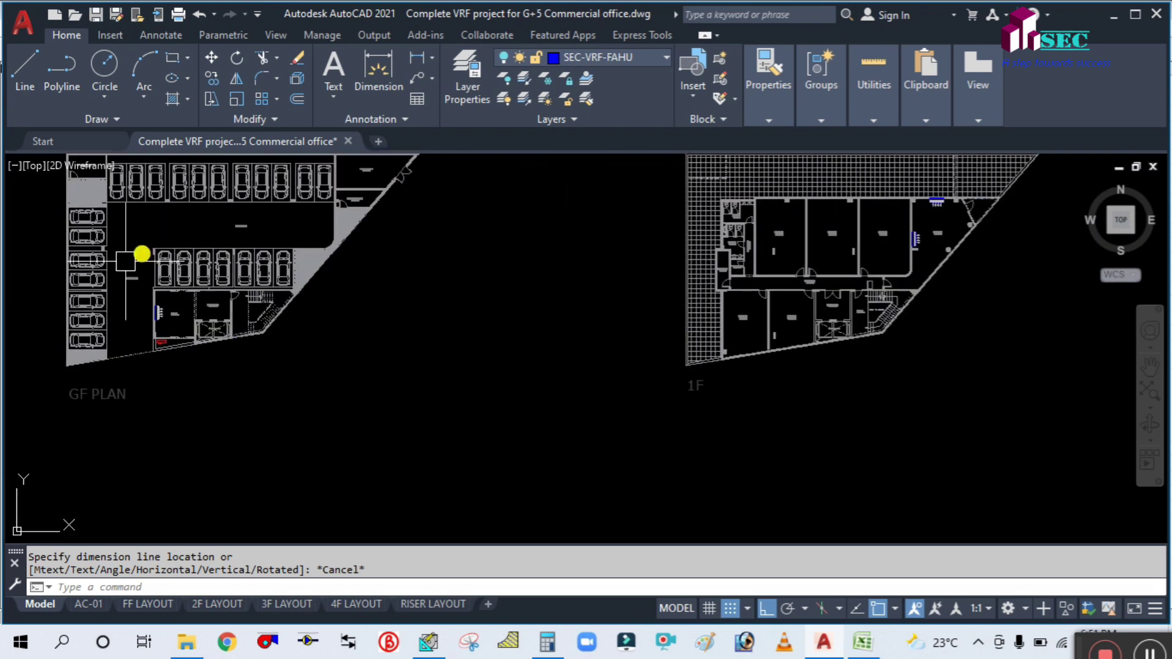
pyautogui.moveTo(596, 332); pyautogui.dragTo(489, 384)
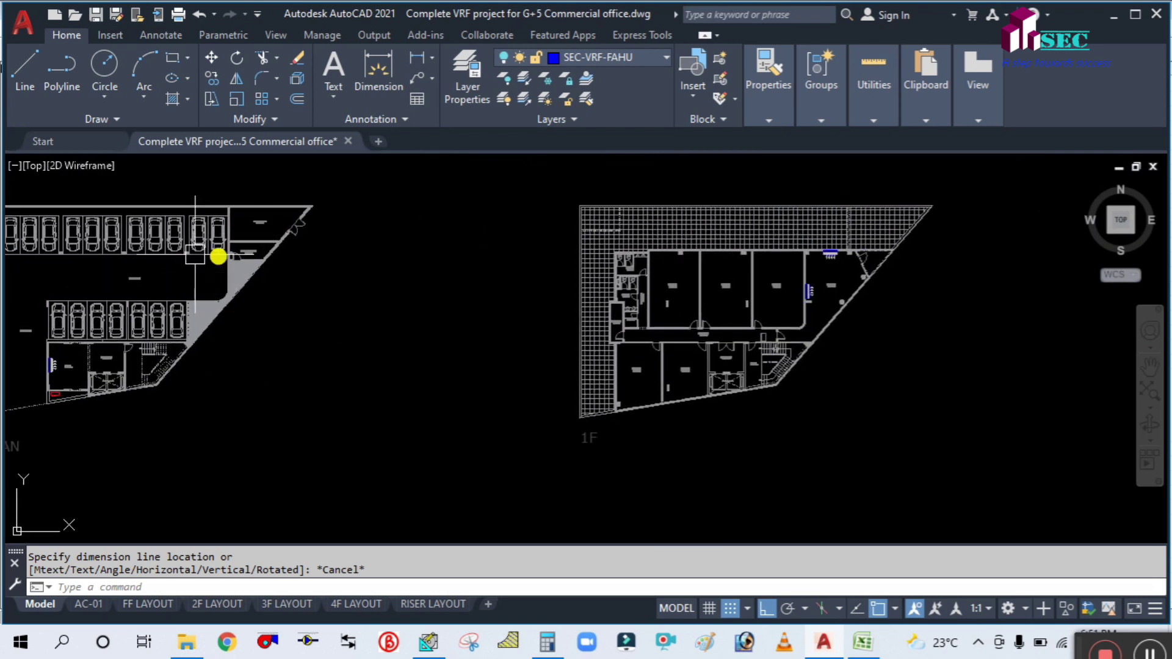
pyautogui.scroll(4, 644, 288)
pyautogui.scroll(-3, 644, 288)
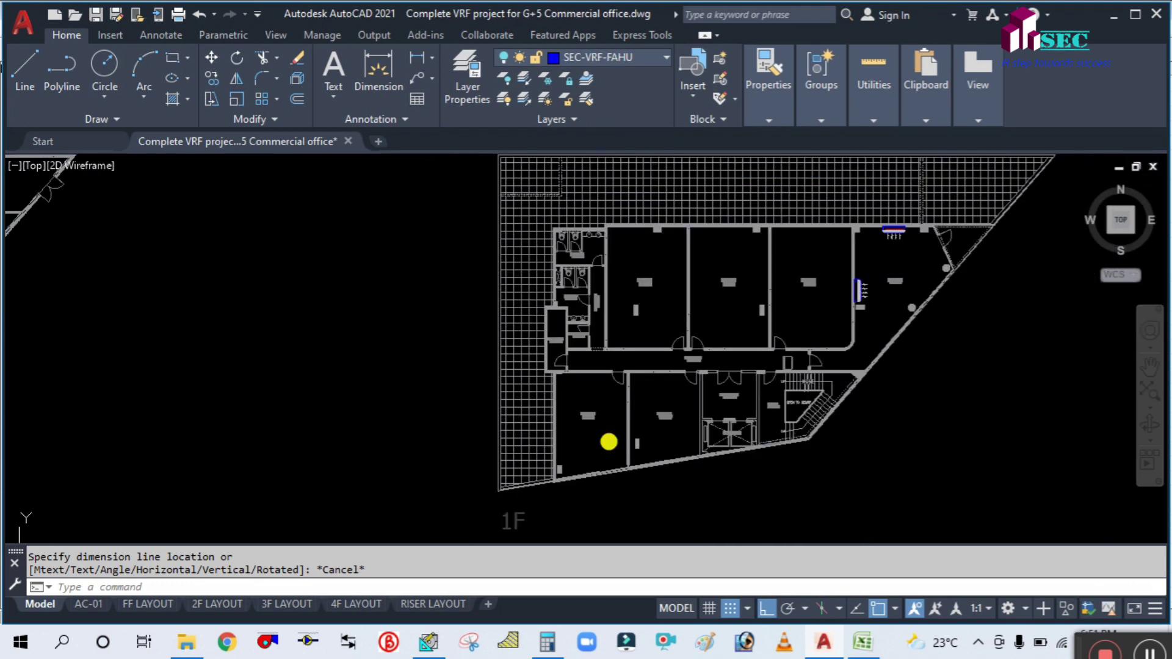
# Step: Switch back to HAP and set OFFICE-1's floor type to Floor Above Unconditioned Space, keeping the 538 ft² floor area
pyautogui.click(428, 641)
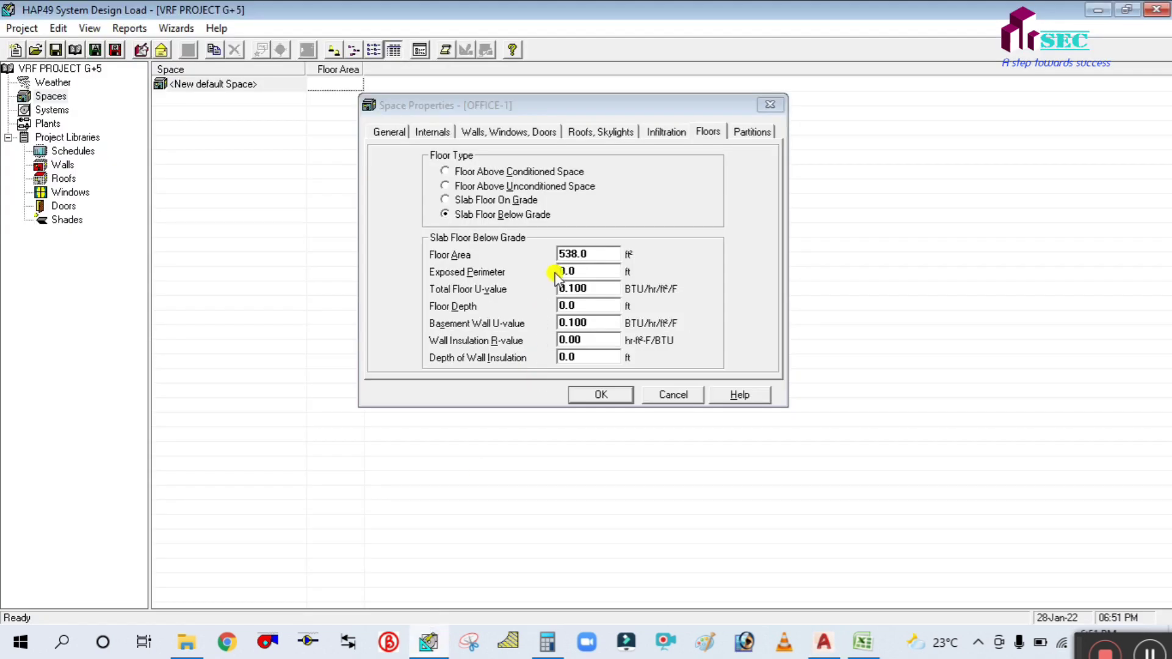
pyautogui.click(444, 188)
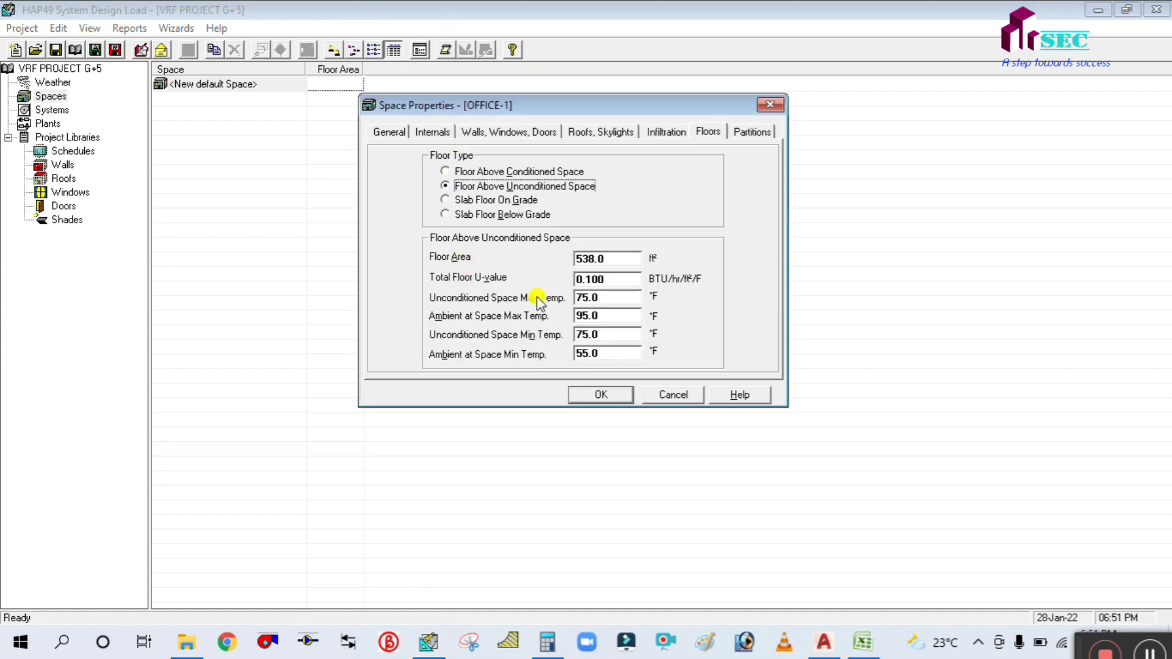
pyautogui.doubleClick(610, 257)
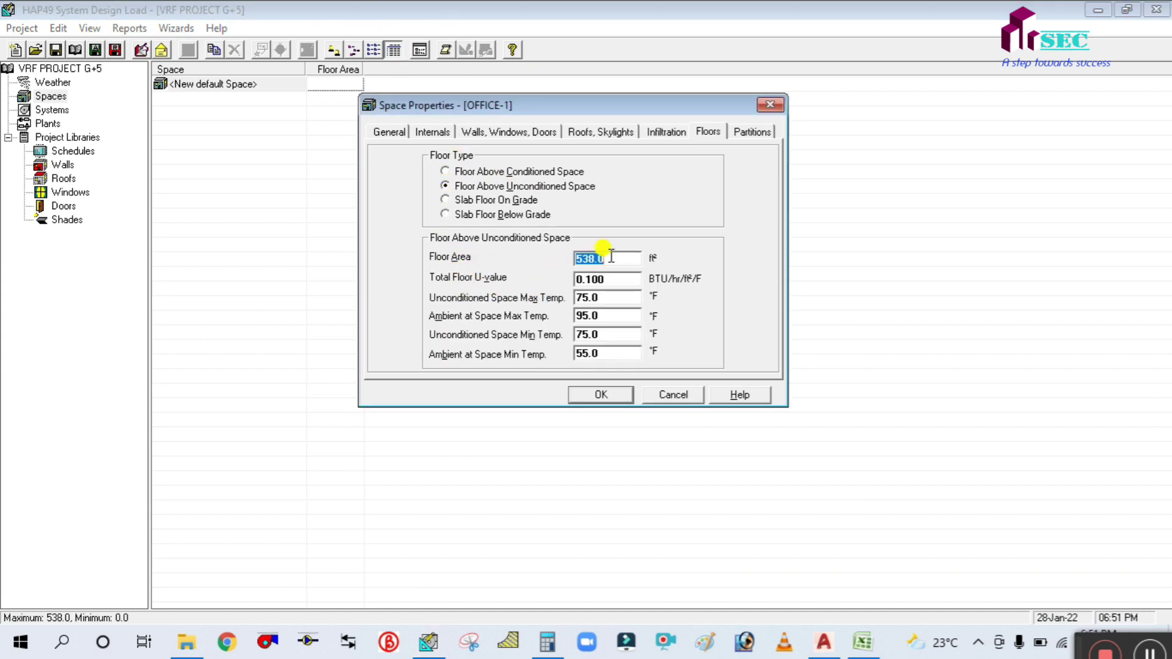
# Step: Switch to the U-Value sheet in Excel and check the roof, ground floor and partition sections for a floor U-value
pyautogui.doubleClick(626, 279)
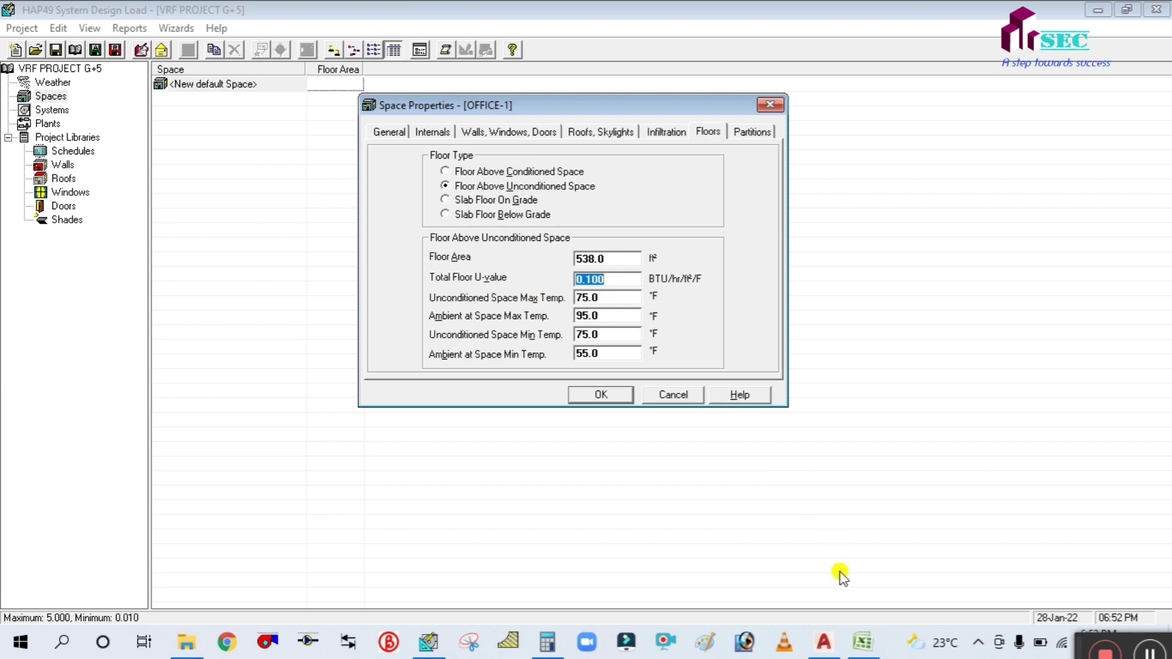
pyautogui.click(863, 642)
pyautogui.scroll(-6, 779, 476)
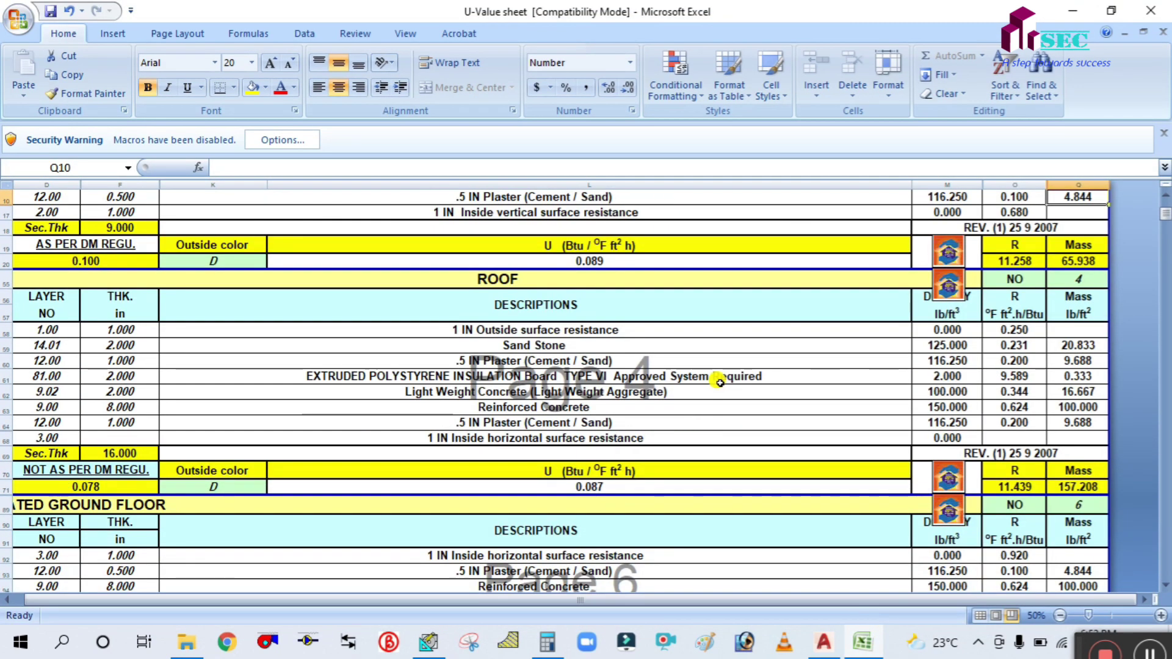
pyautogui.scroll(-2, 721, 383)
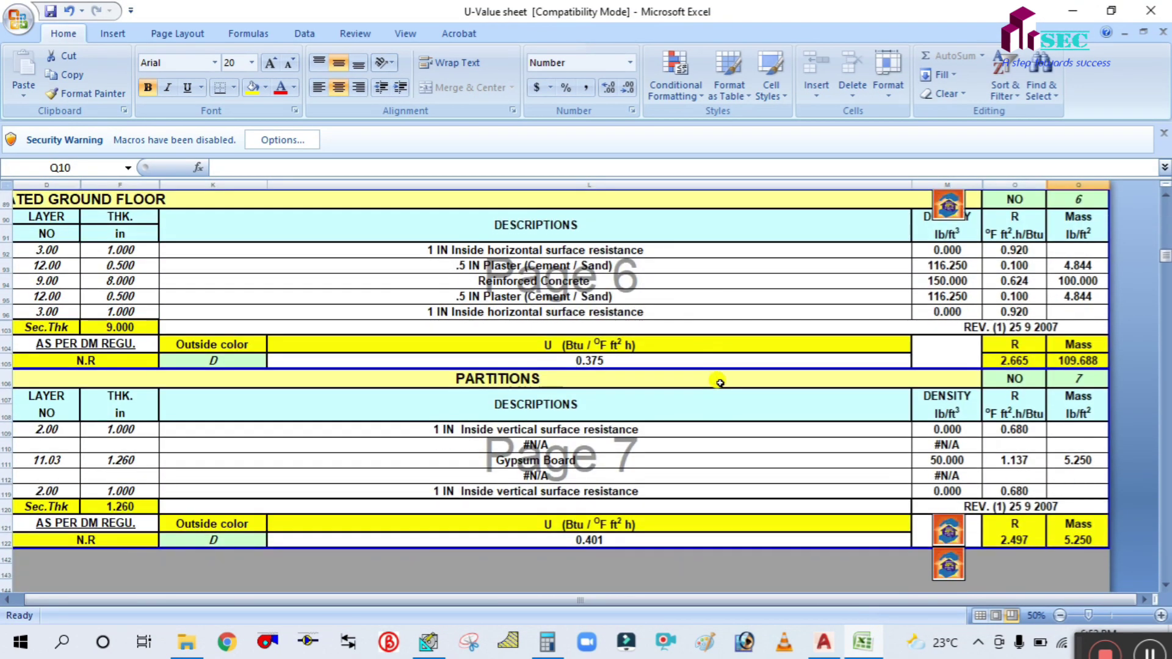
pyautogui.scroll(1, 427, 439)
pyautogui.scroll(3, 429, 440)
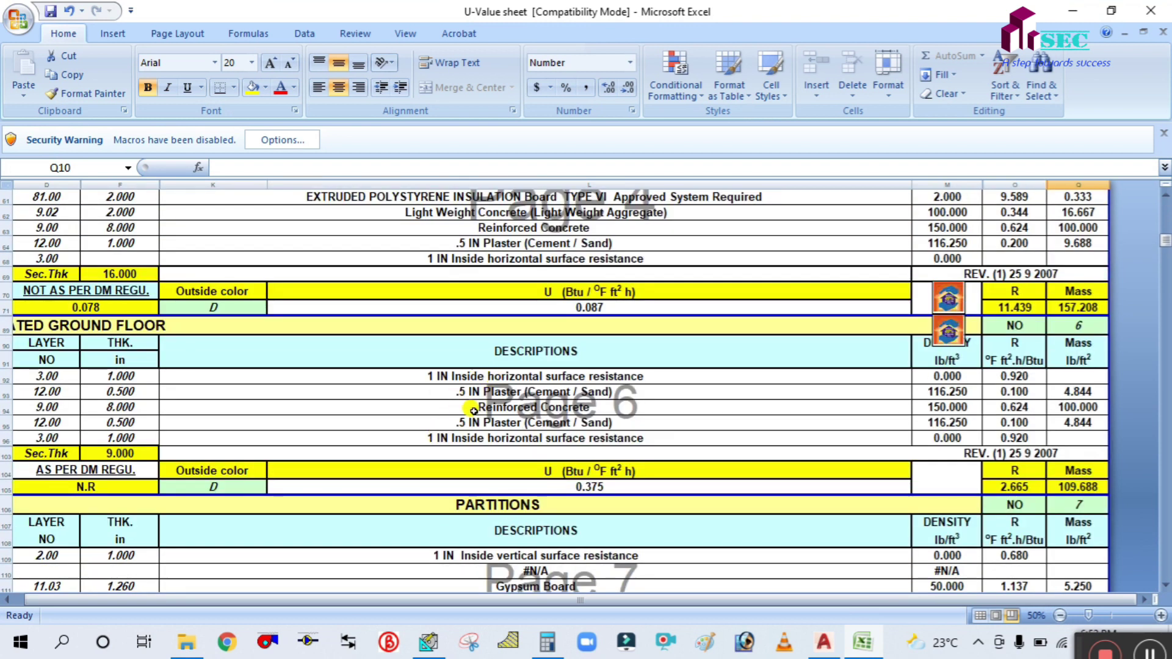
pyautogui.scroll(7, 477, 409)
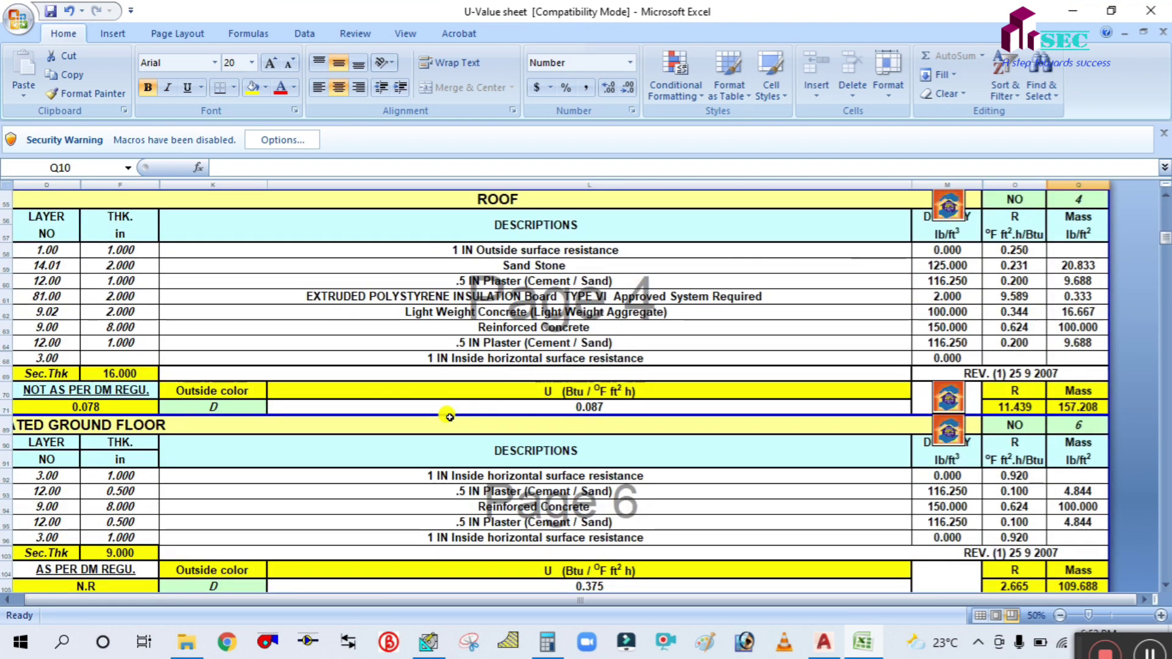
pyautogui.scroll(-5, 476, 337)
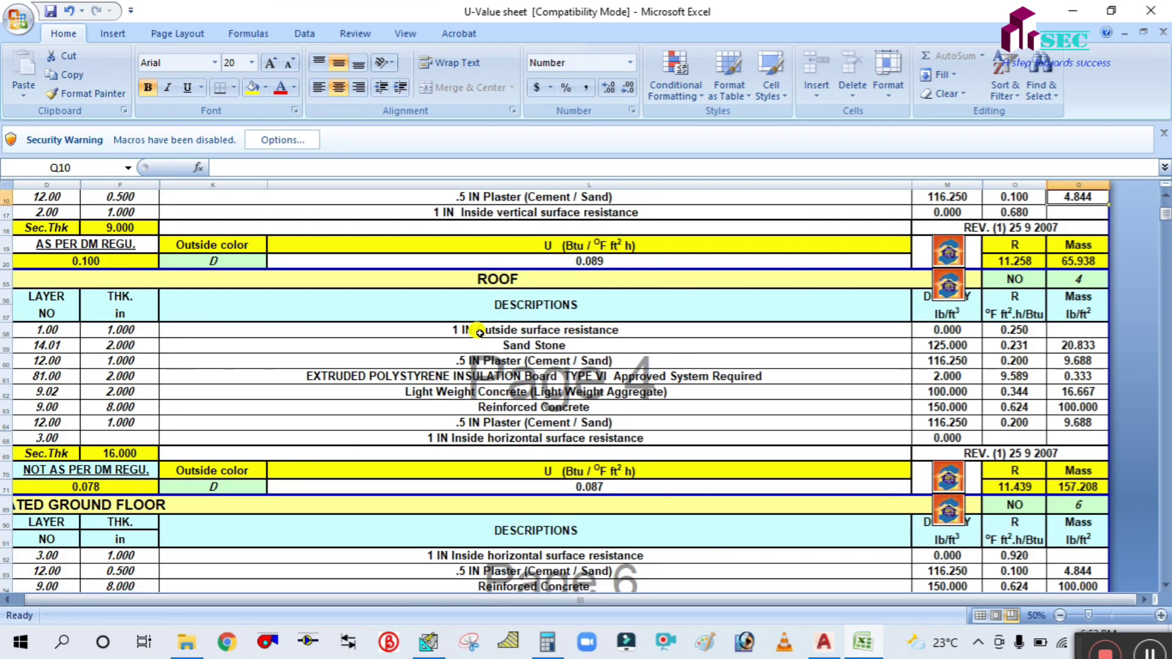
pyautogui.scroll(-3, 479, 331)
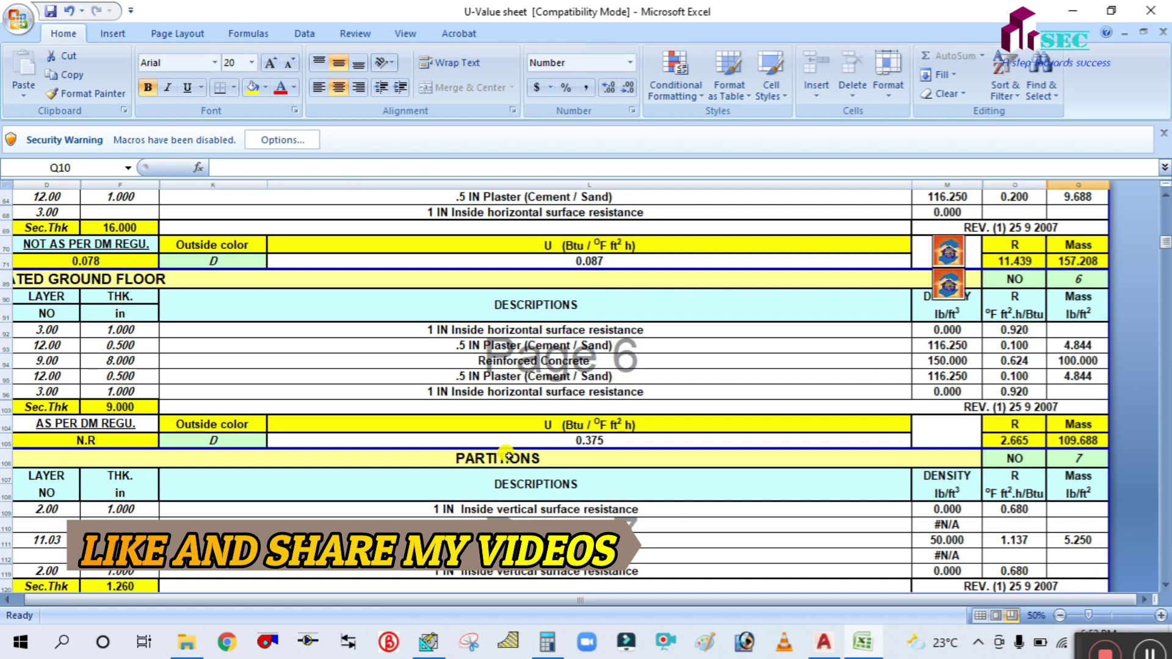
pyautogui.scroll(-2, 463, 441)
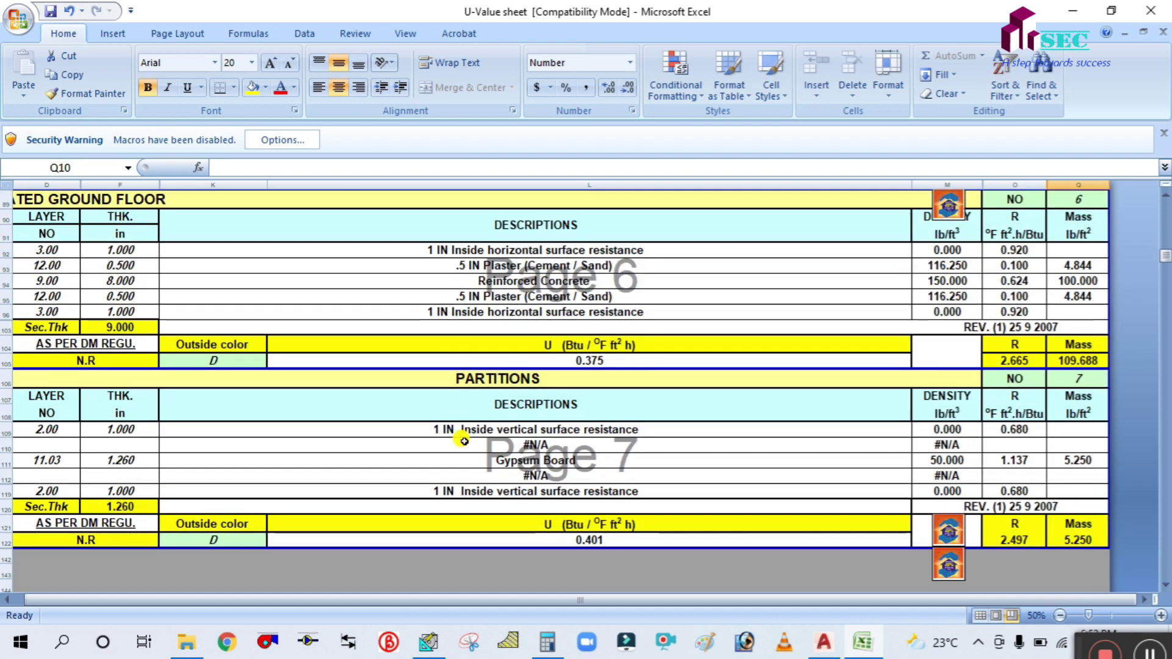
pyautogui.scroll(2, 466, 440)
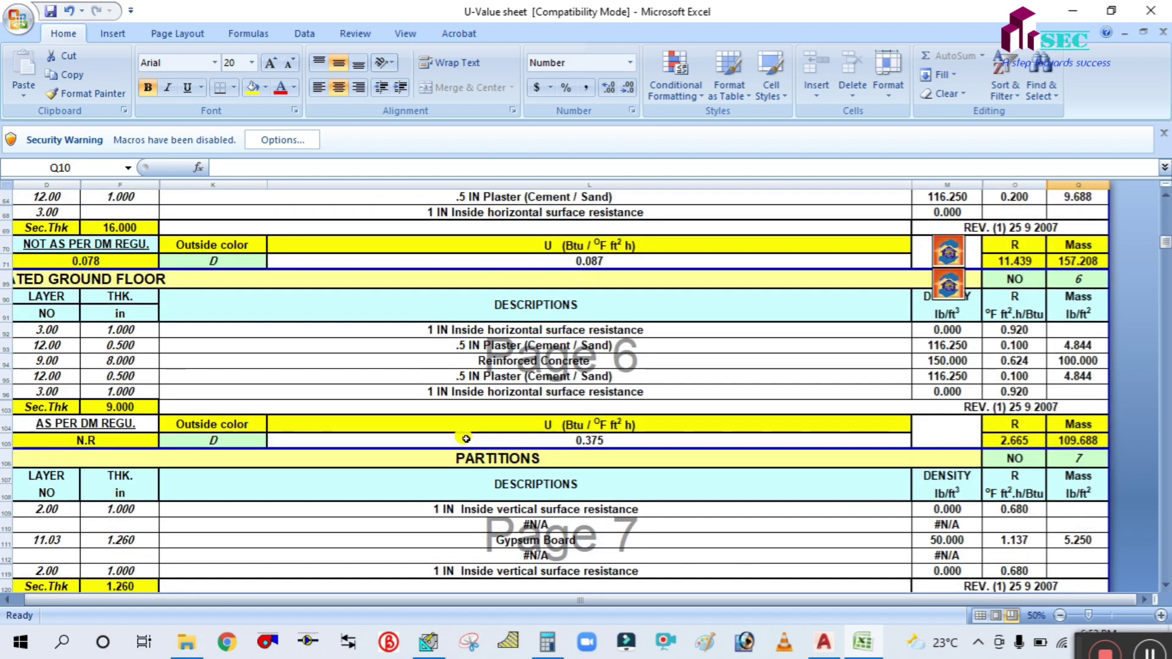
pyautogui.scroll(2, 466, 438)
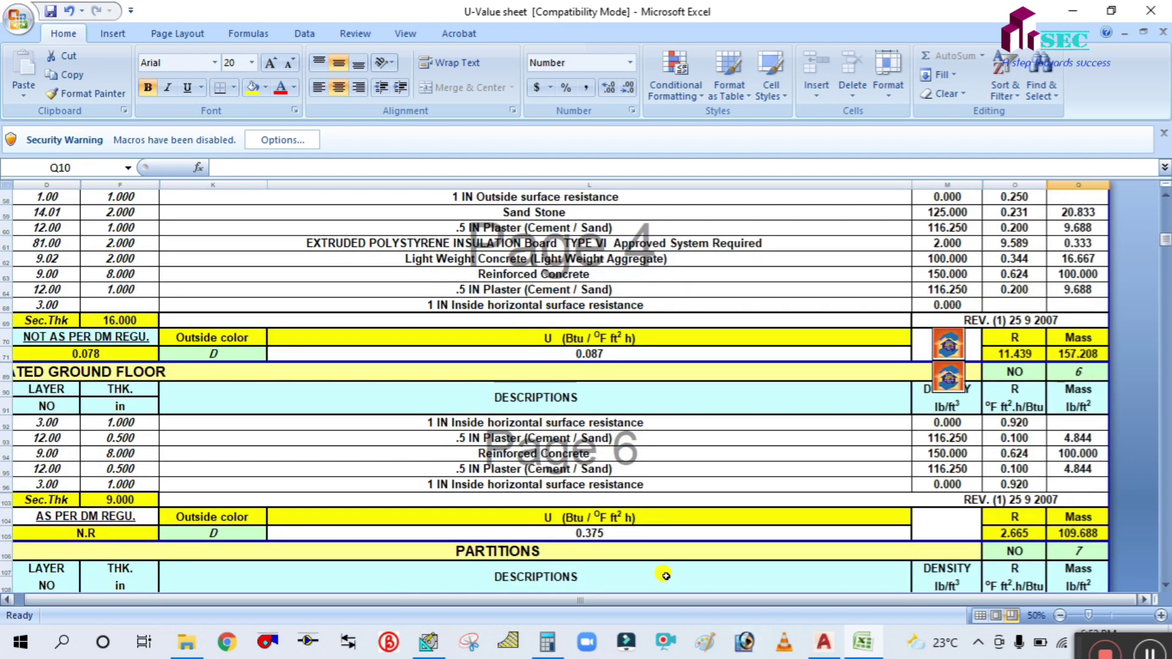
# Step: Switch back to HAP and set OFFICE-1's Ambient at Space Max Temp. to 111 °F, keeping the 0.100 floor U-value
pyautogui.click(429, 642)
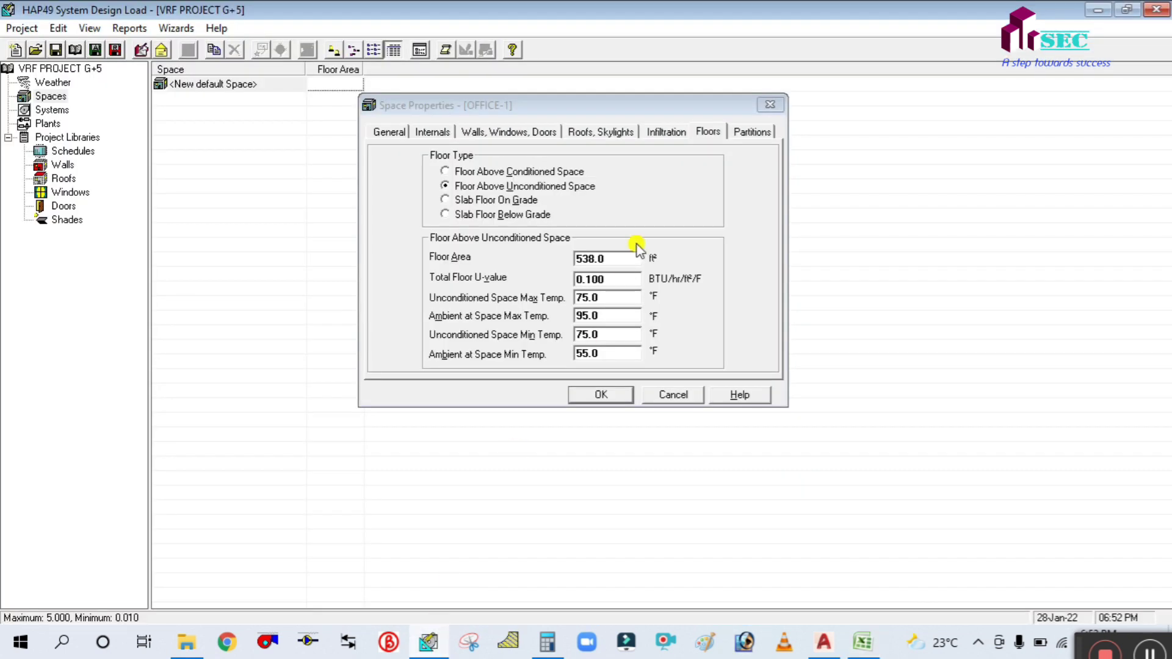
pyautogui.click(604, 280)
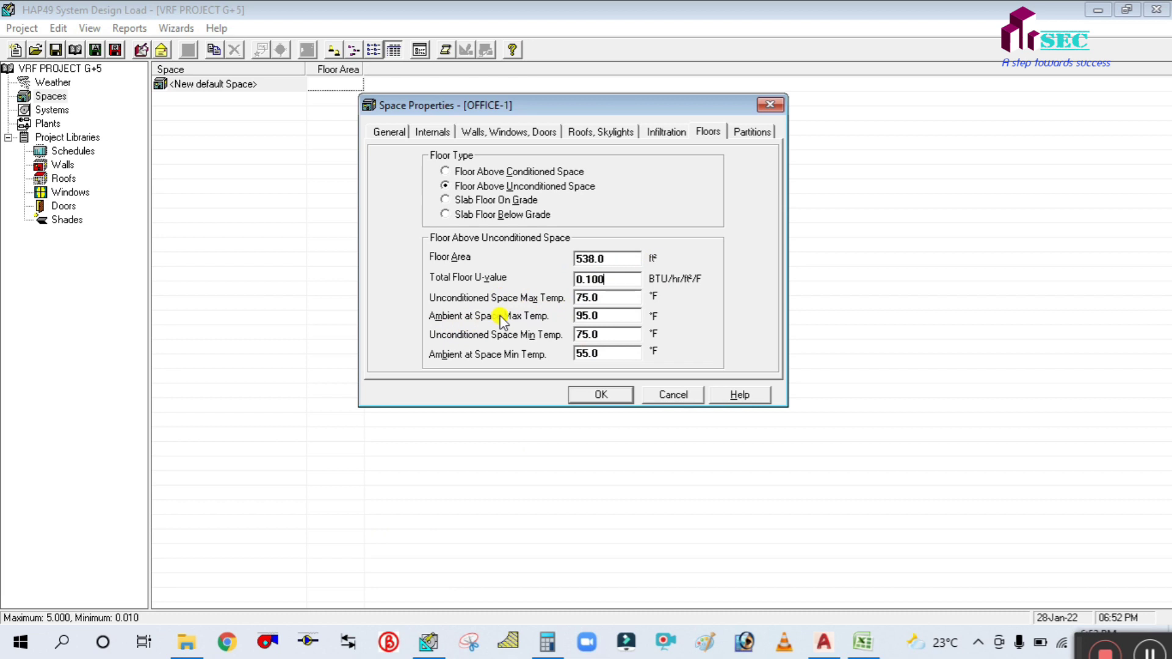
pyautogui.doubleClick(611, 318)
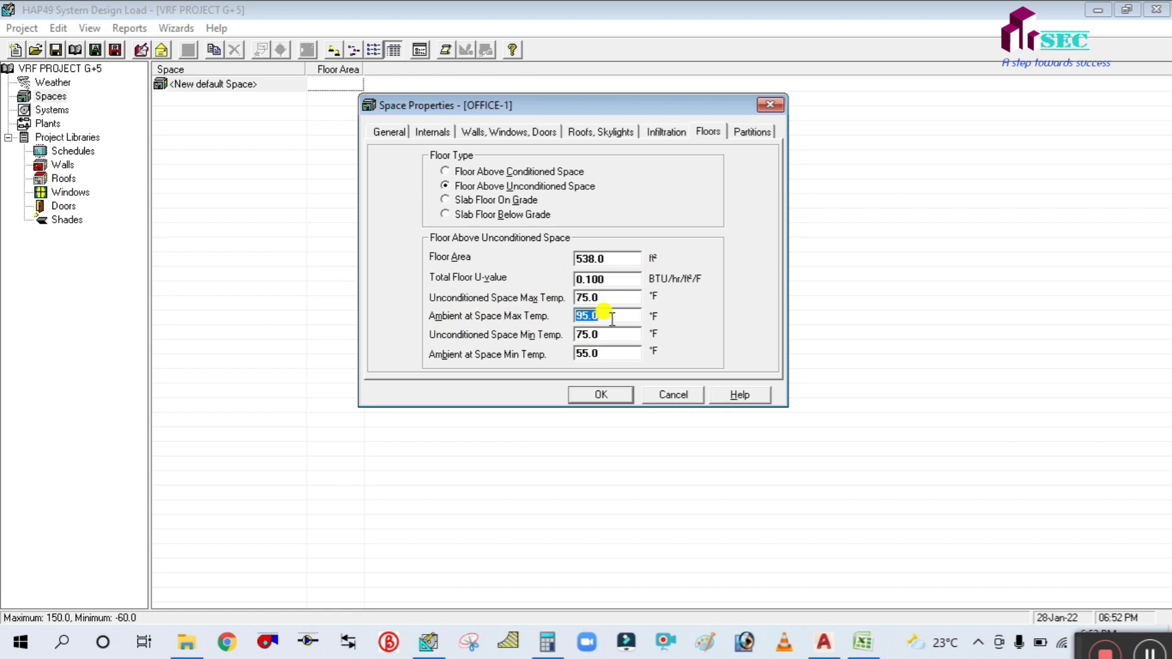
pyautogui.write('111')
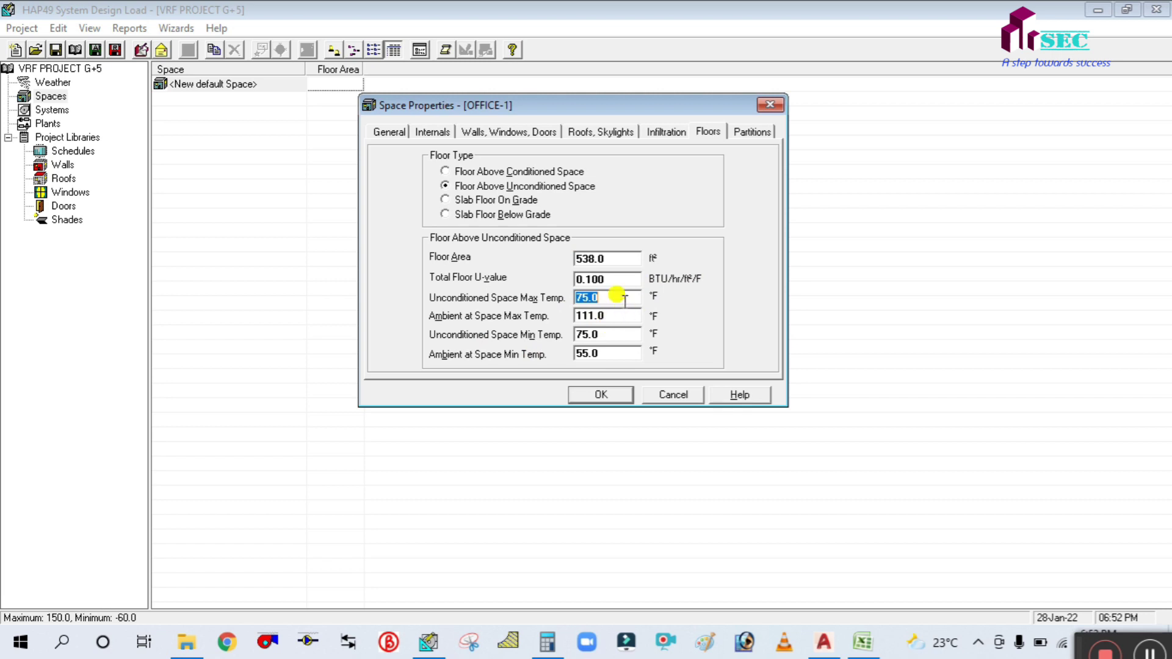
# Step: Calculate 111 − 5 in Calculator and set OFFICE-1's Unconditioned Space Max Temp. to 106 °F
pyautogui.click(547, 641)
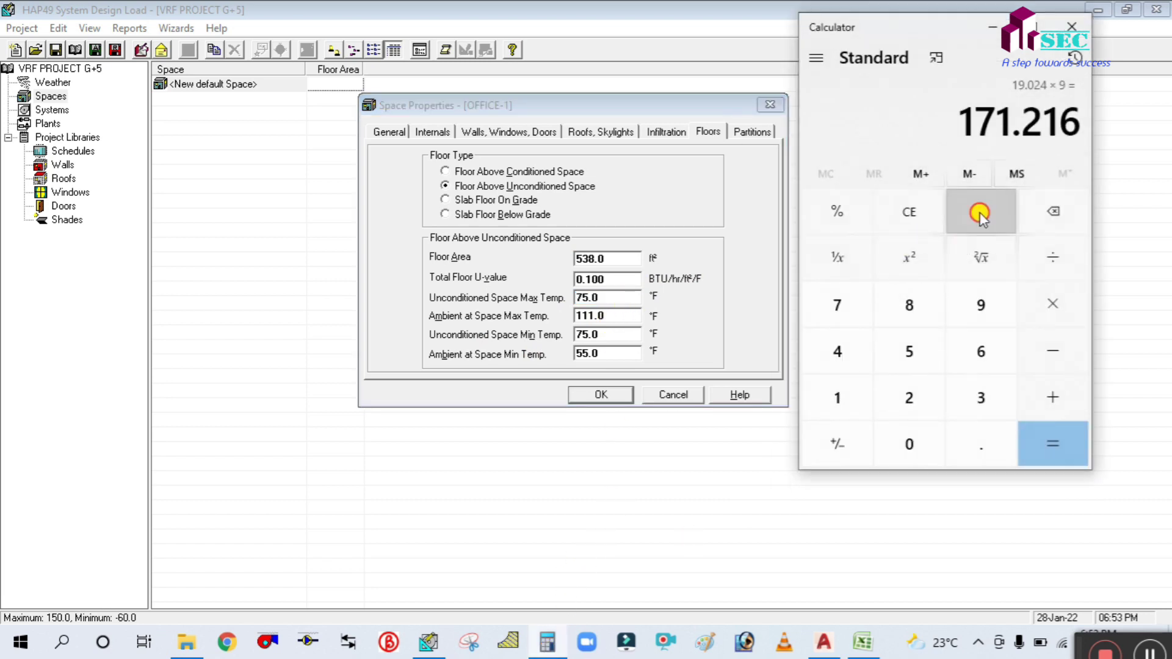
pyautogui.click(980, 213)
pyautogui.click(844, 397)
pyautogui.click(845, 397)
pyautogui.click(845, 398)
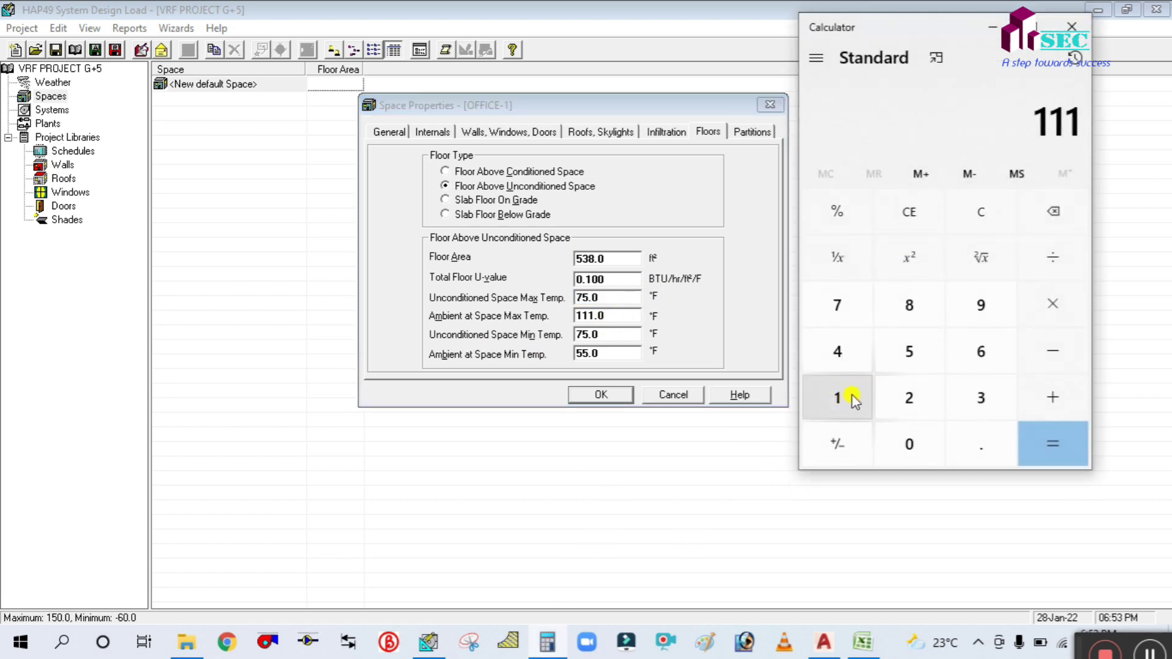
pyautogui.click(1043, 334)
pyautogui.click(934, 347)
pyautogui.click(1039, 443)
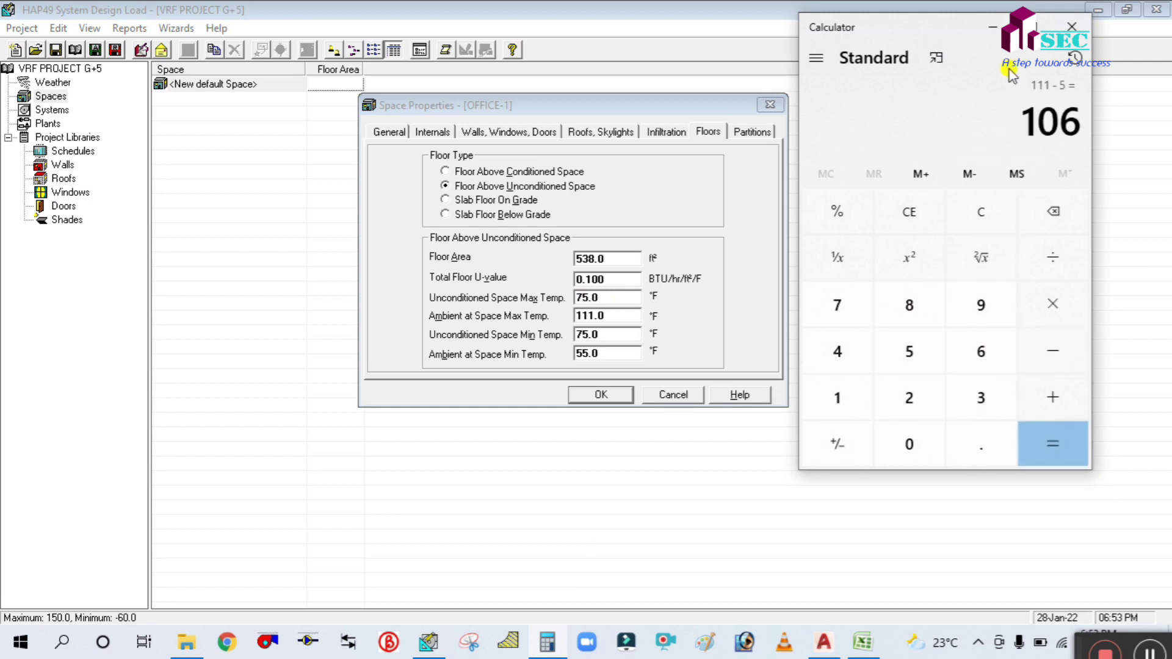
pyautogui.click(992, 27)
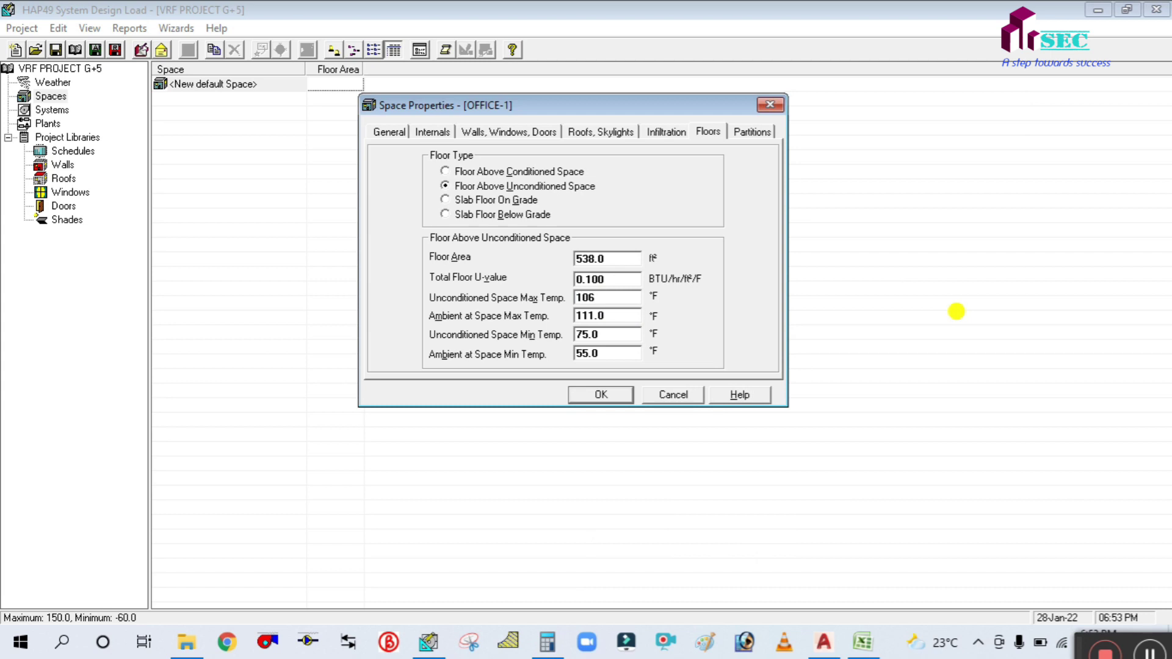
pyautogui.click(612, 335)
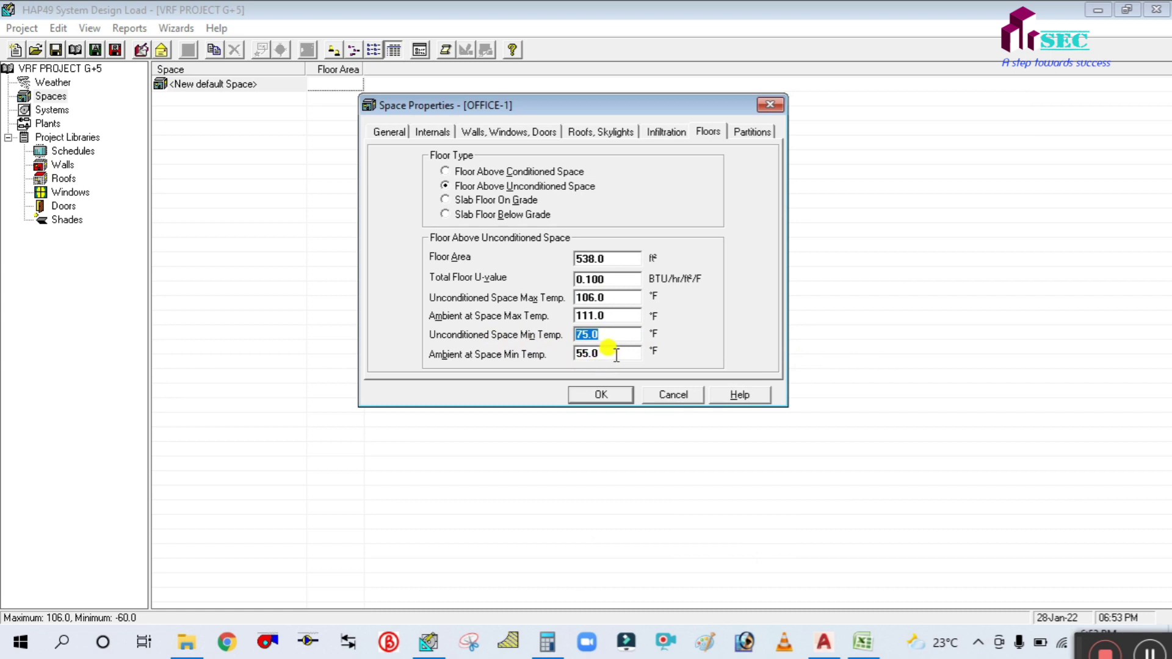
pyautogui.press('Tab')
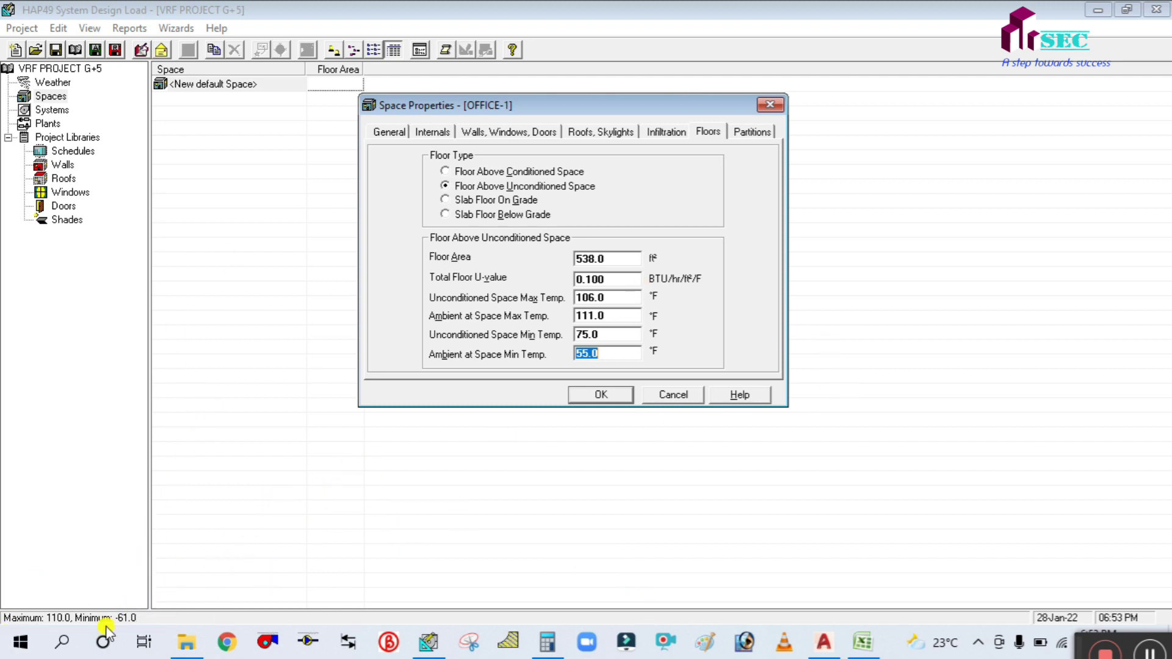
# Step: Switch to File Explorer, look through the Load calculation and Heat load (HAP english) folders for reference files, and return to HAP
pyautogui.click(28, 643)
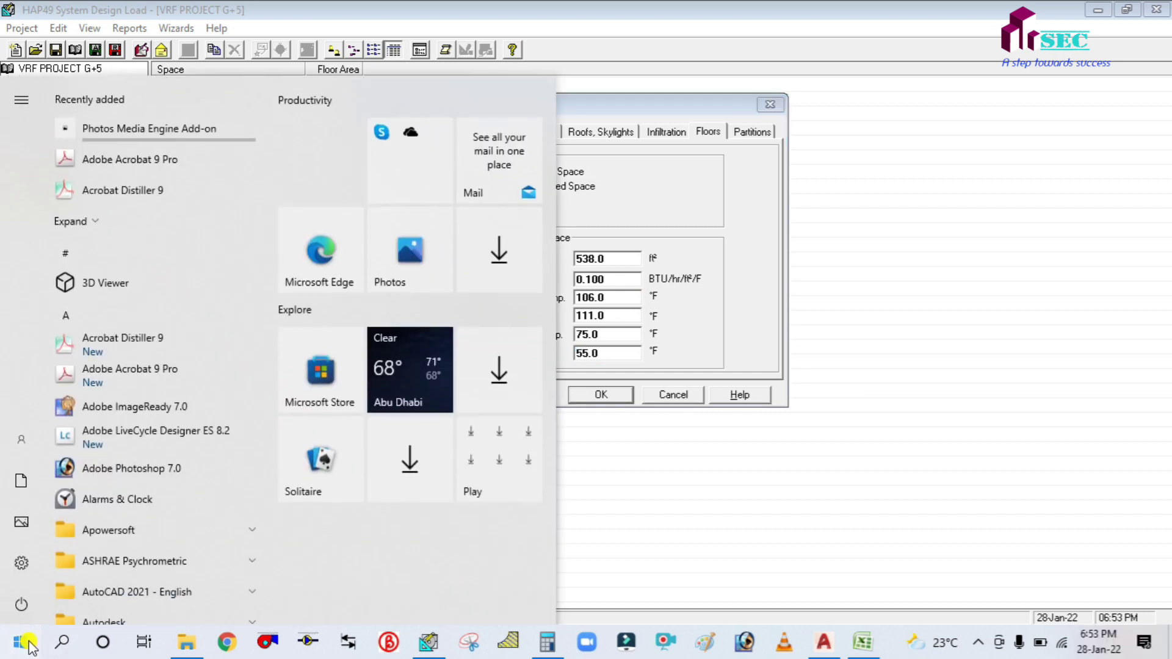
pyautogui.click(28, 646)
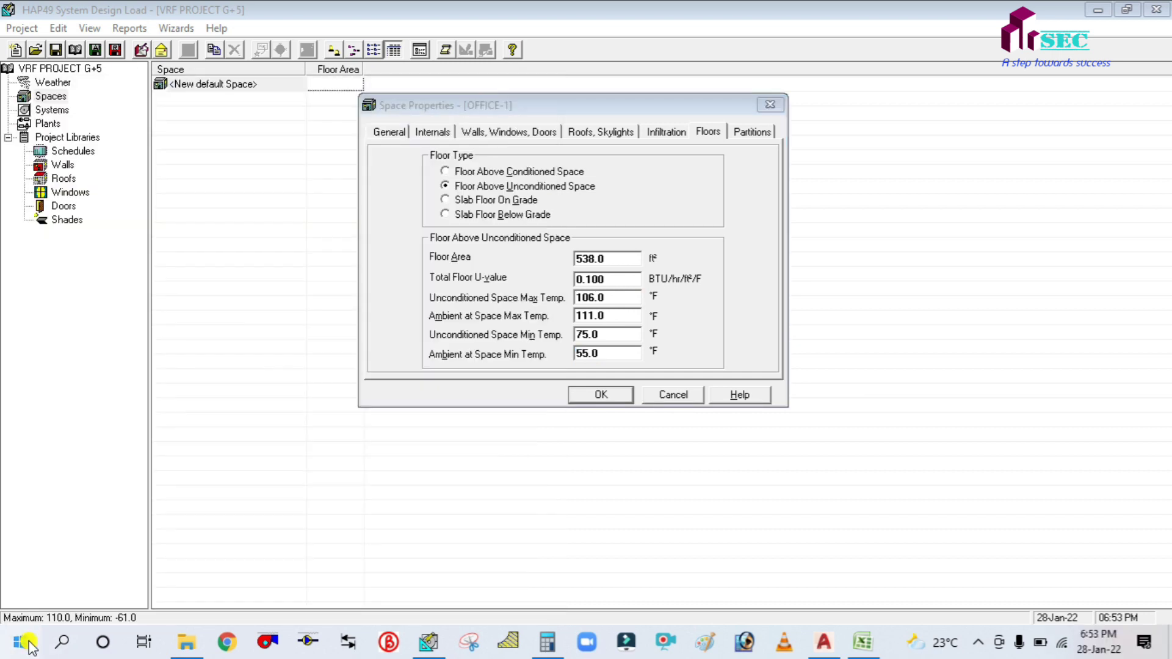
pyautogui.click(196, 647)
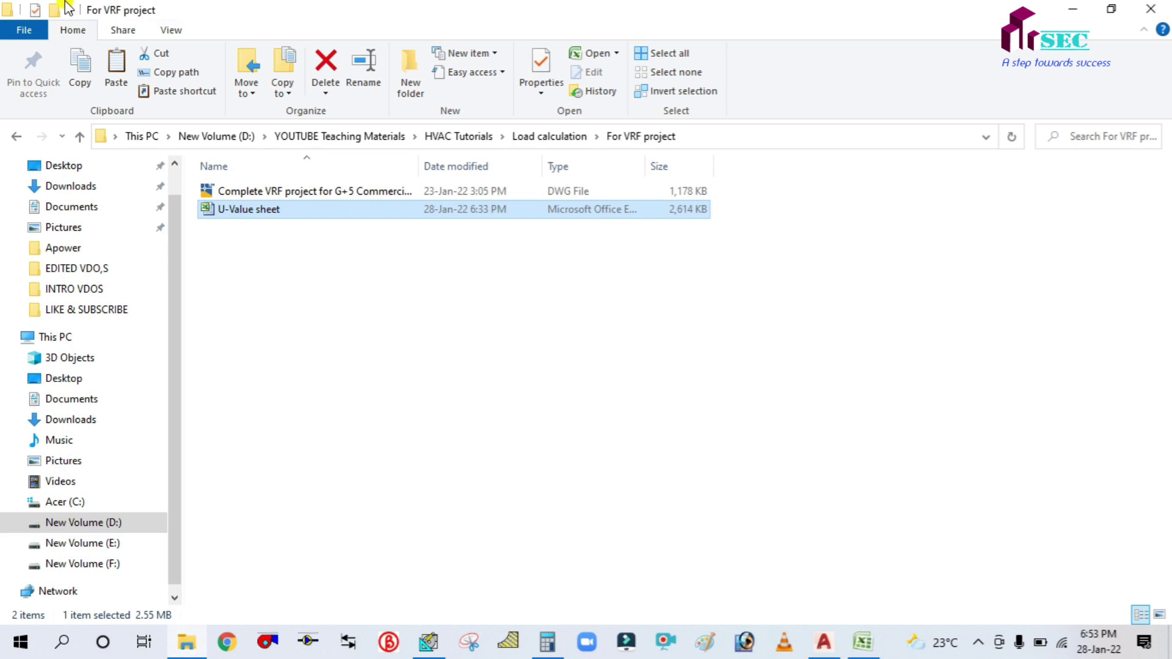
pyautogui.click(77, 137)
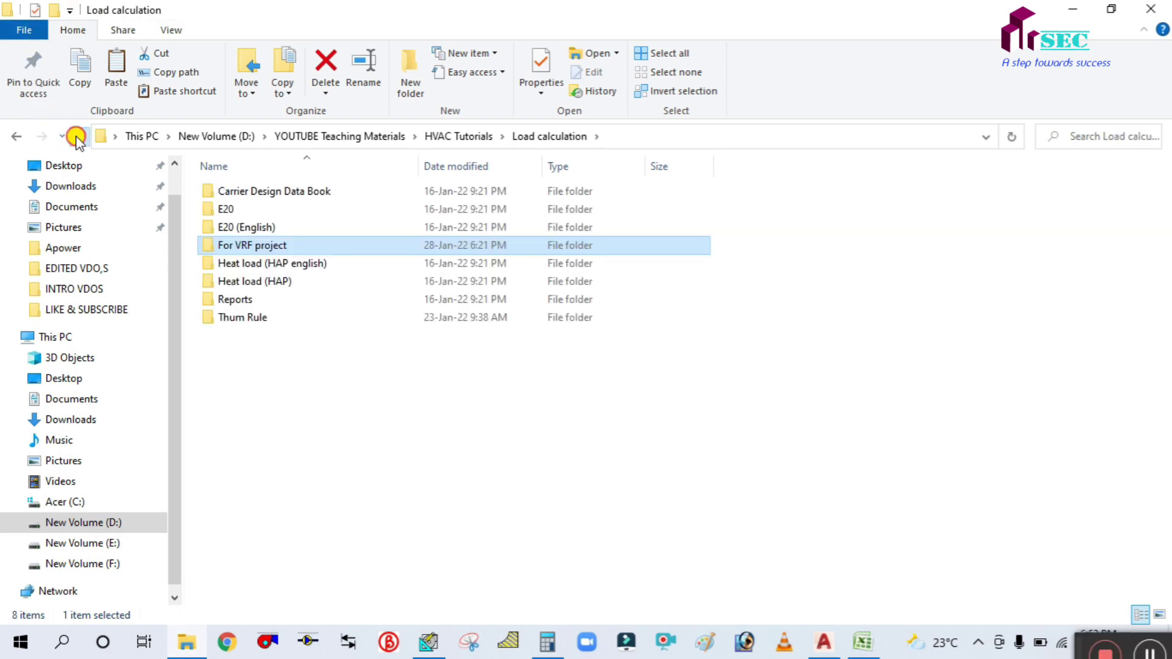
pyautogui.click(76, 139)
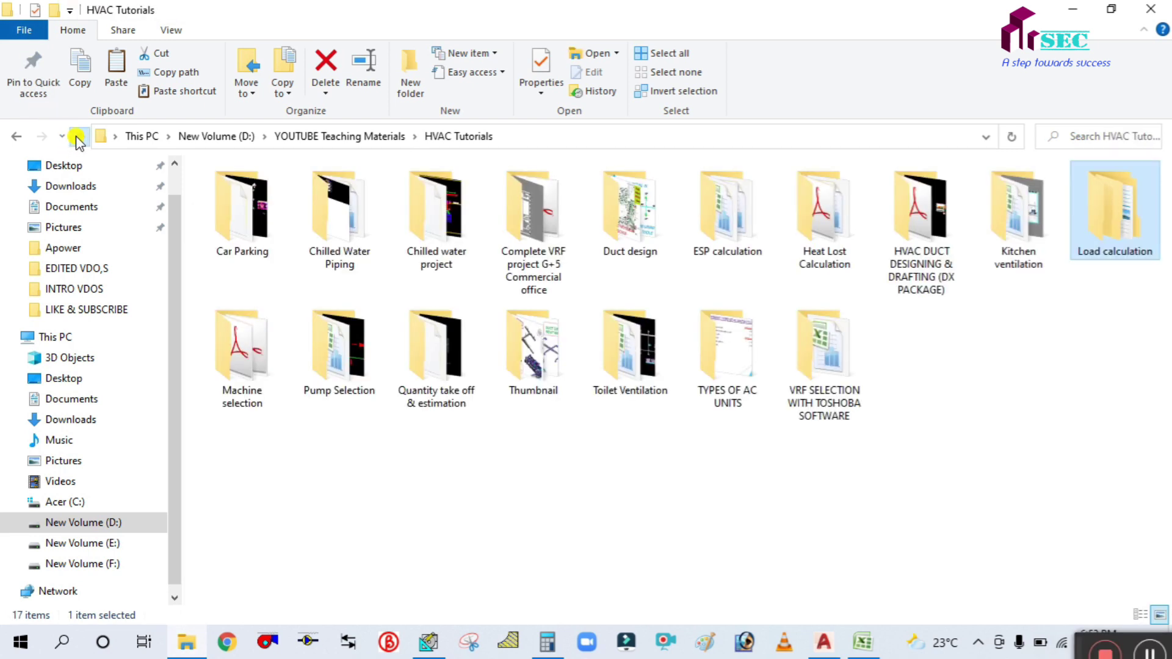
pyautogui.doubleClick(1090, 235)
pyautogui.doubleClick(286, 265)
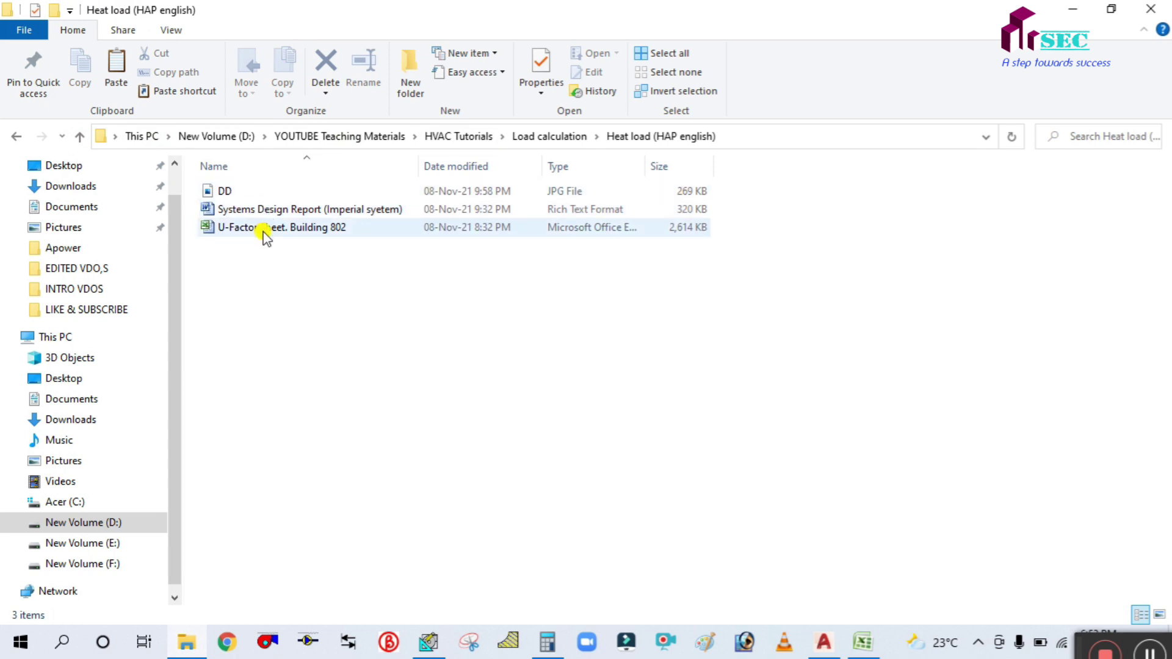
pyautogui.click(80, 137)
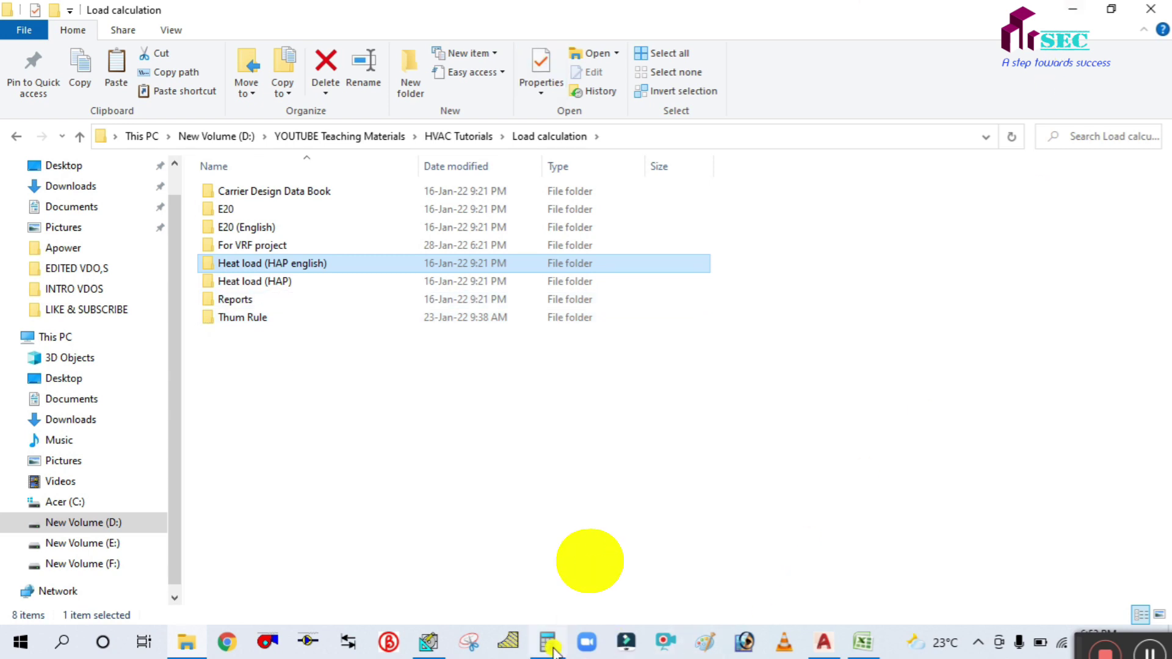
pyautogui.click(441, 643)
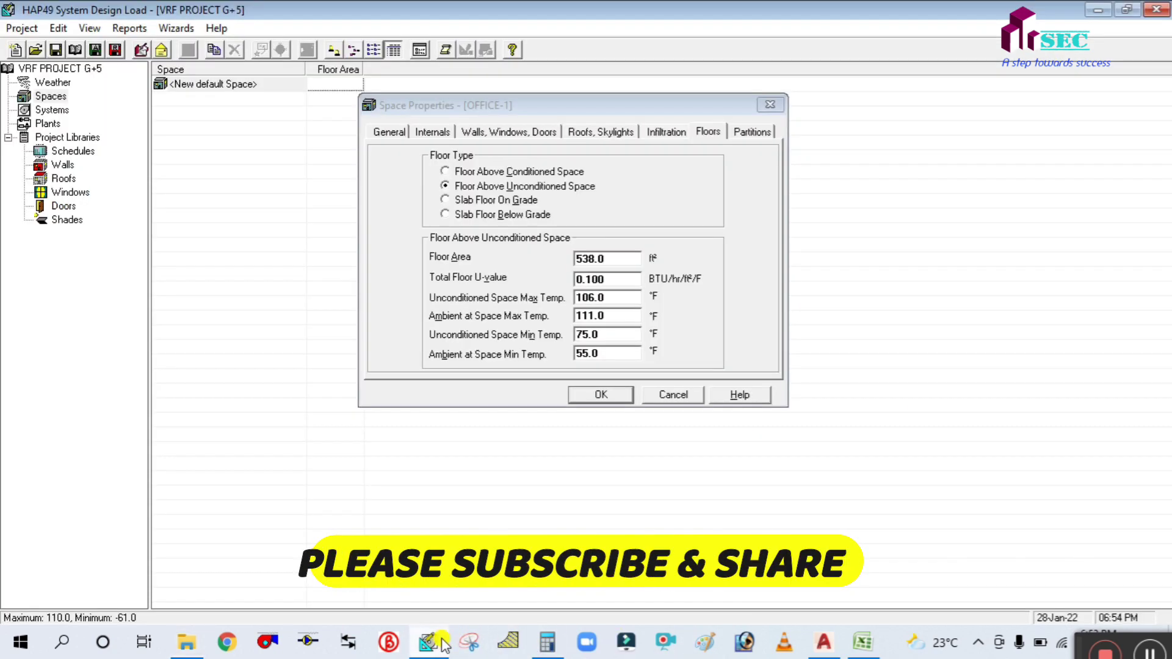
# Step: Launch Microsoft Word 2007 with a blank document and switch back to HAP
pyautogui.click(21, 641)
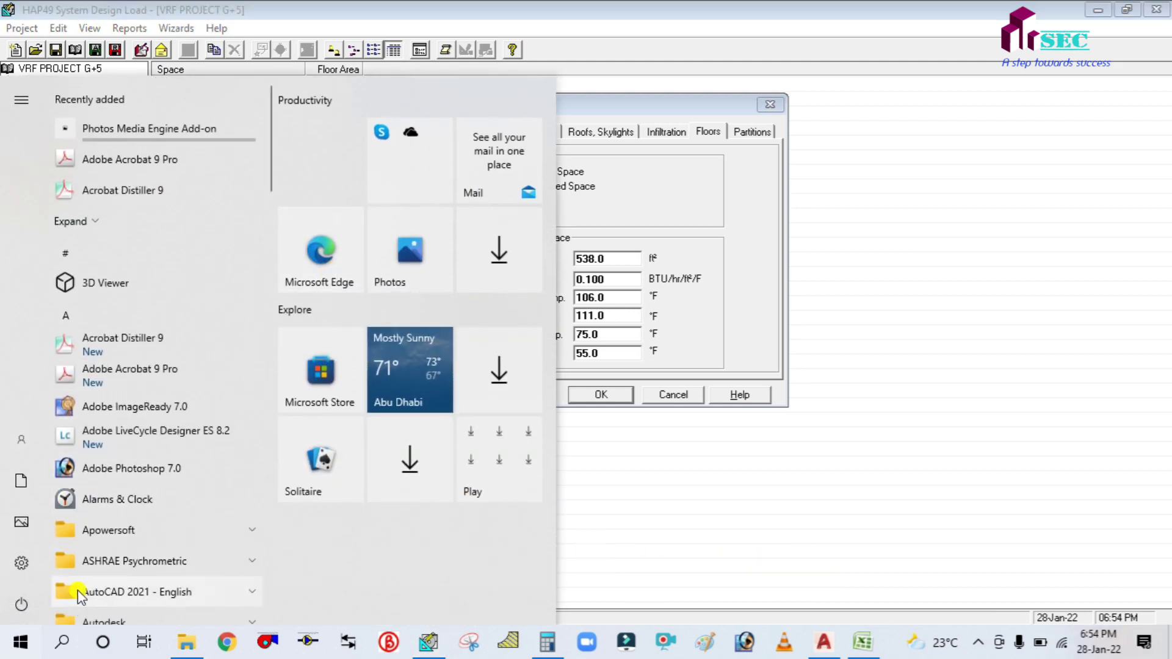
pyautogui.scroll(-10, 118, 588)
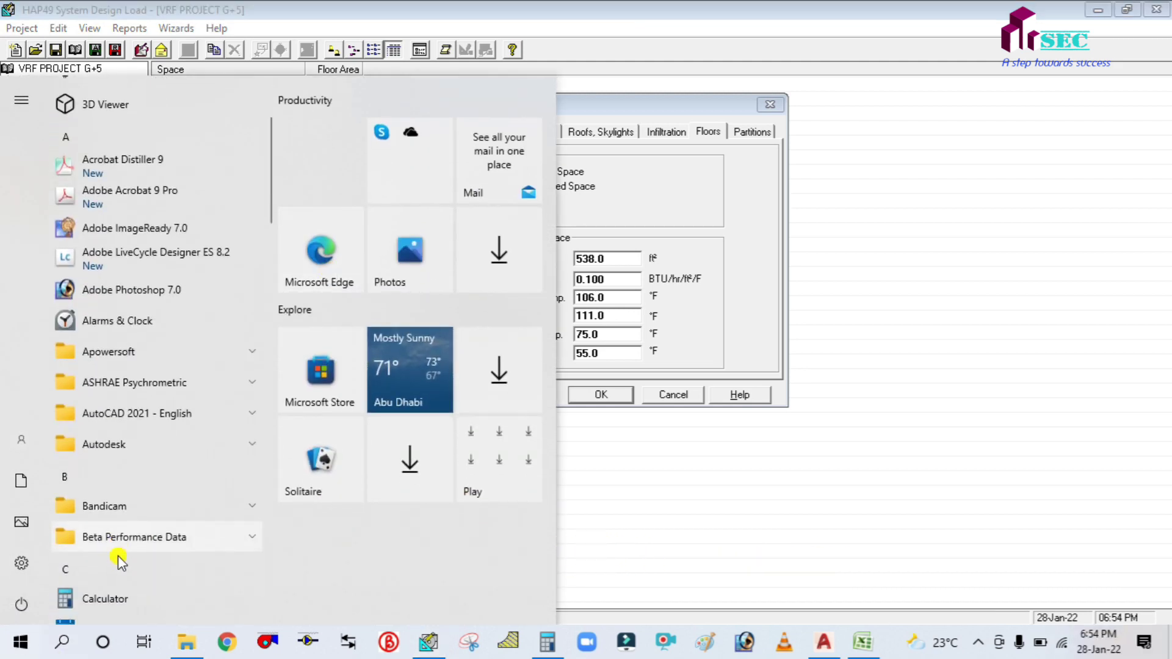
pyautogui.scroll(-2, 136, 515)
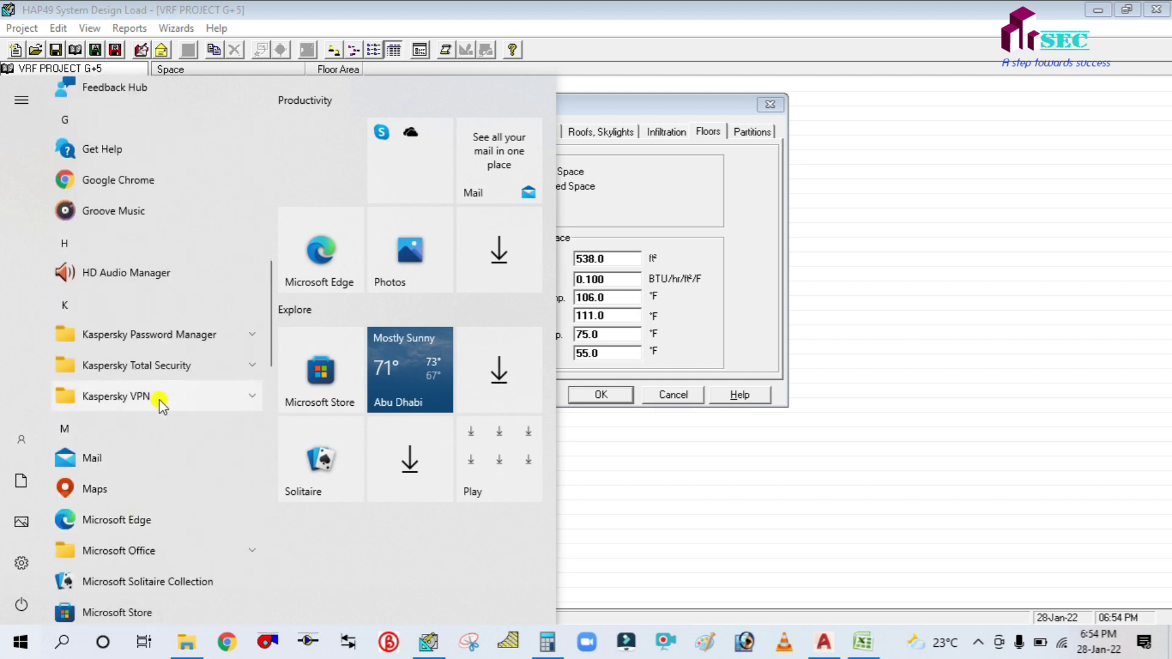
pyautogui.click(138, 551)
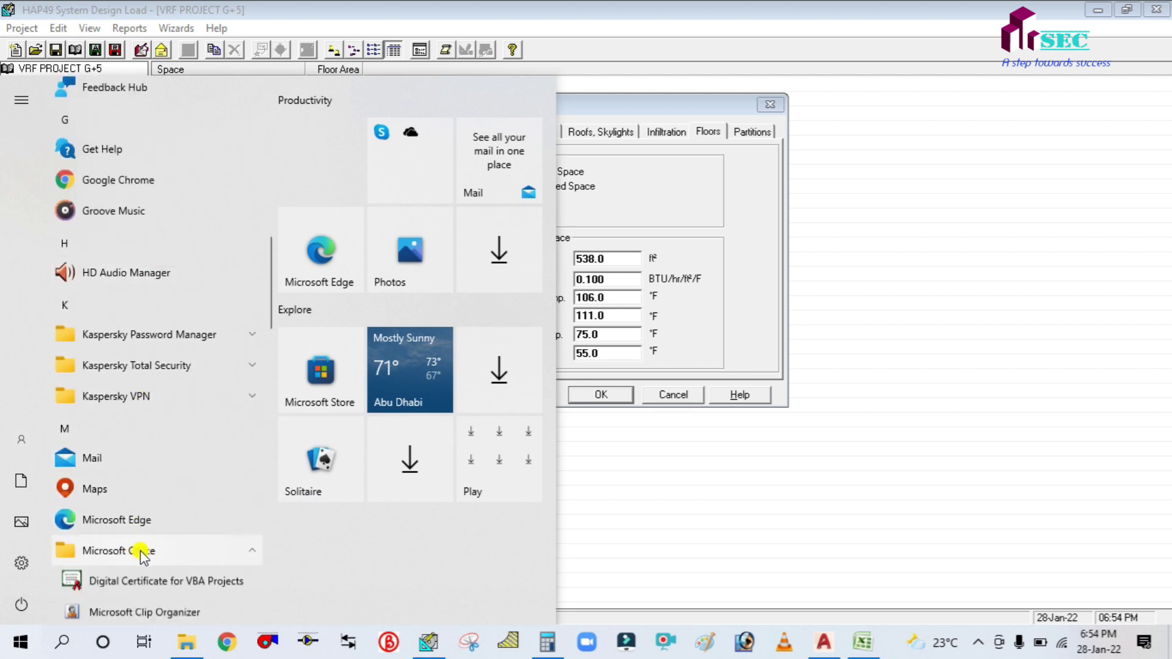
pyautogui.scroll(-3, 142, 556)
pyautogui.scroll(-3, 141, 559)
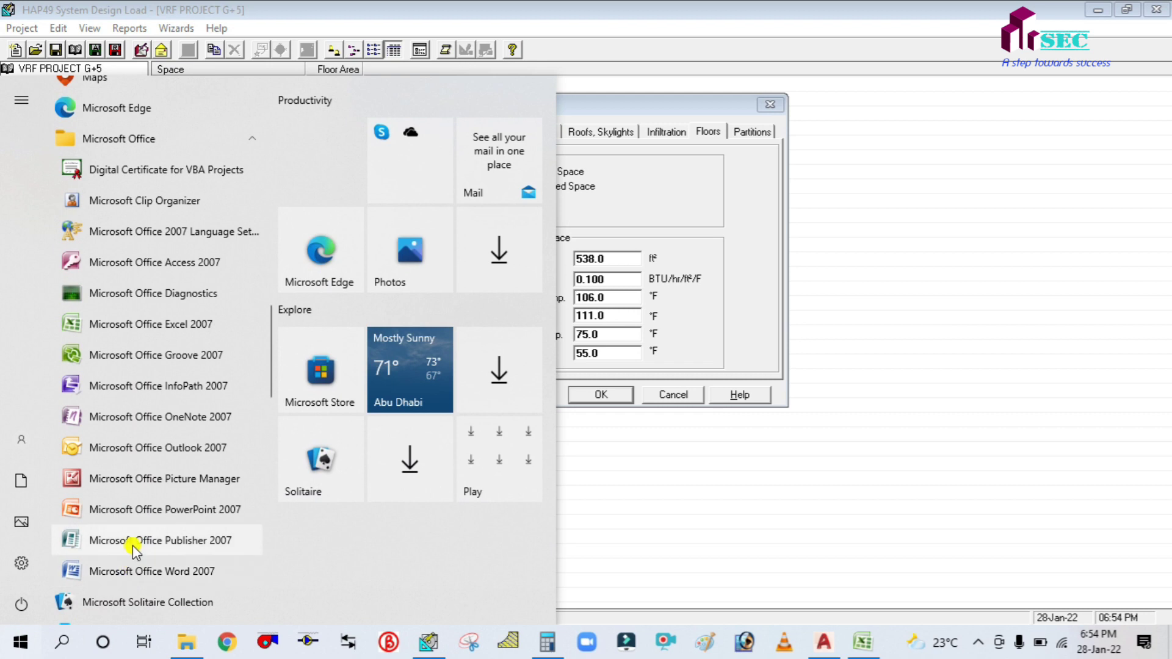
pyautogui.click(497, 253)
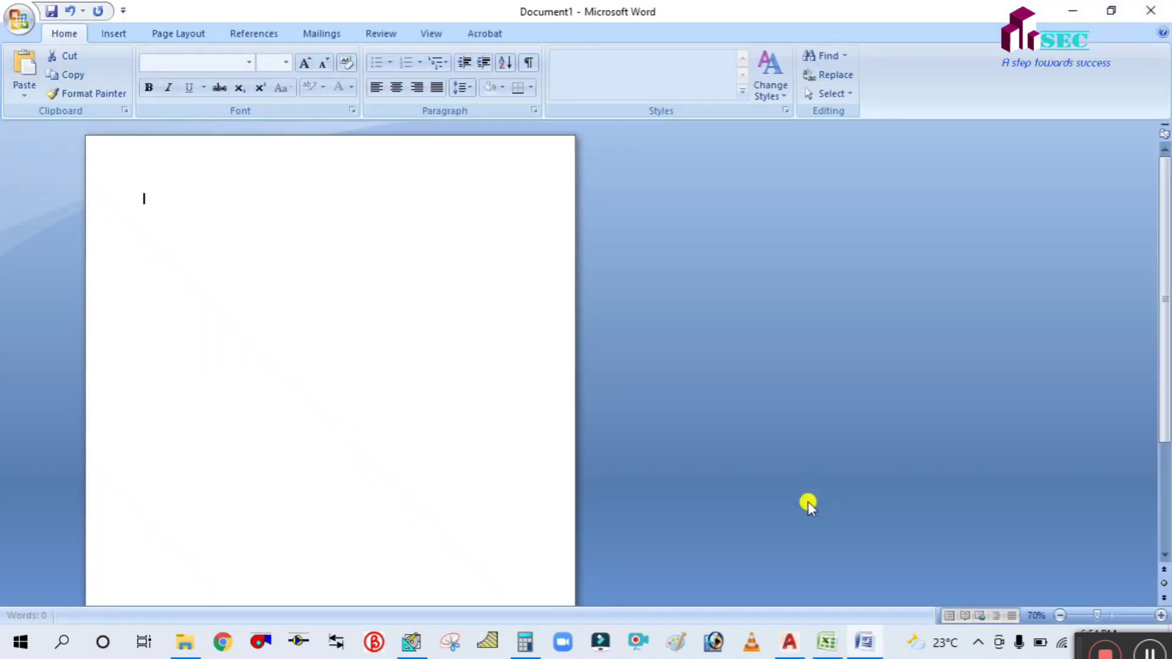
pyautogui.click(418, 641)
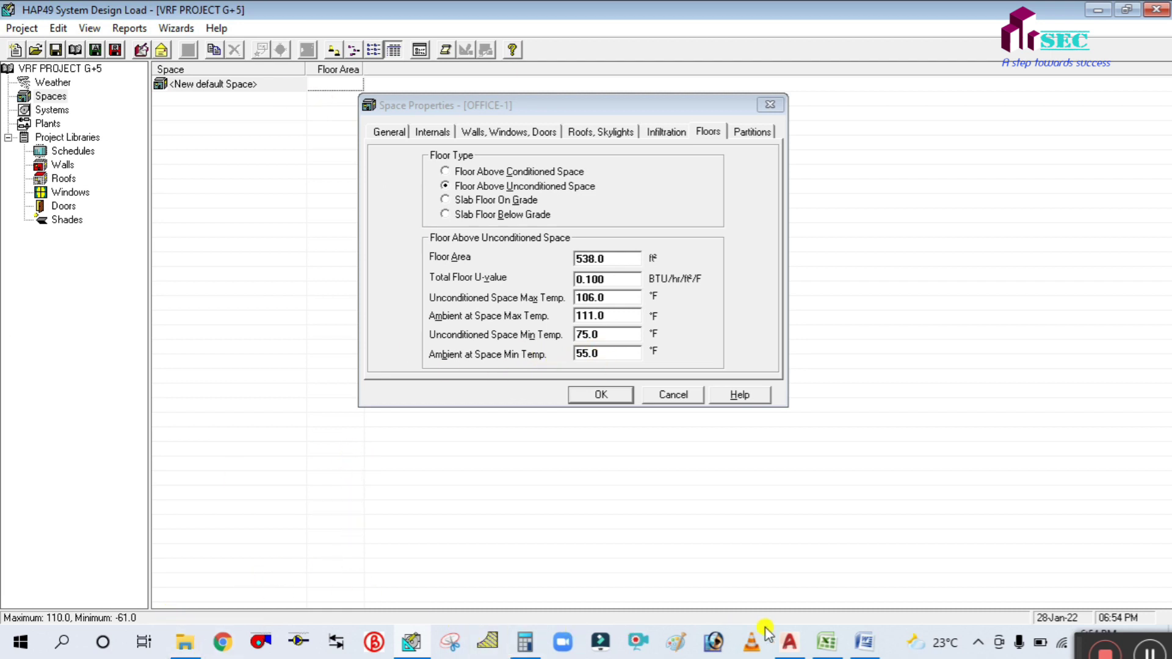
# Step: Switch to Word and write the formula "RANGE = UN CONDITION SPACE MAX – UN CONDITION SPACE MIN" in the blank document
pyautogui.click(870, 644)
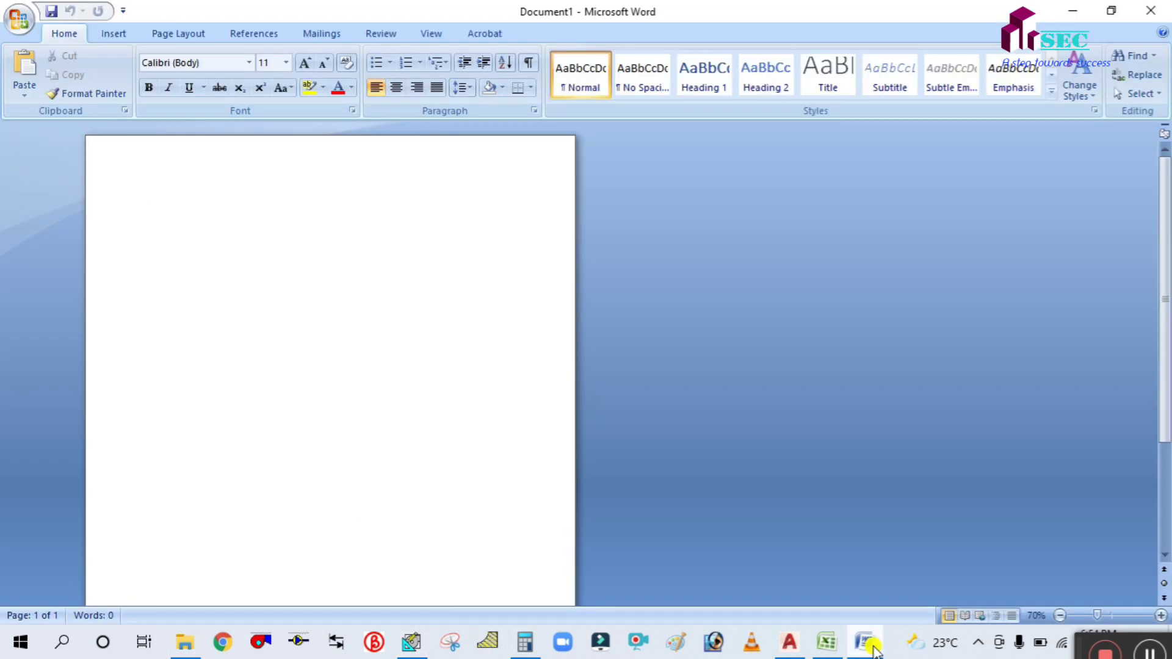
pyautogui.click(871, 646)
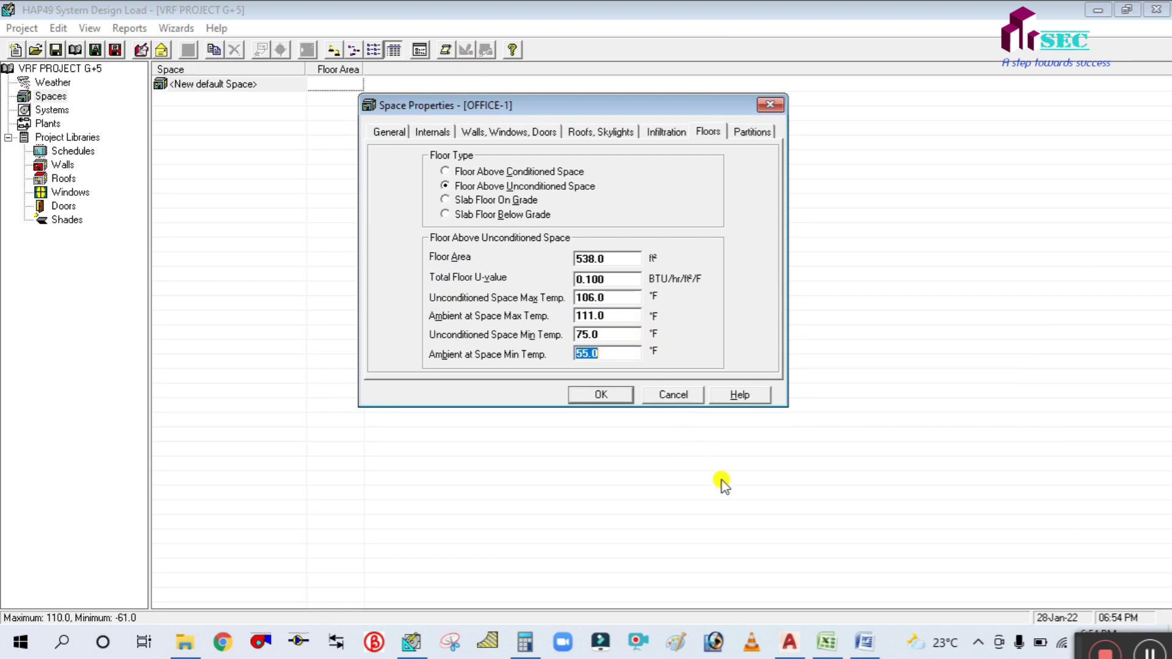
pyautogui.click(855, 644)
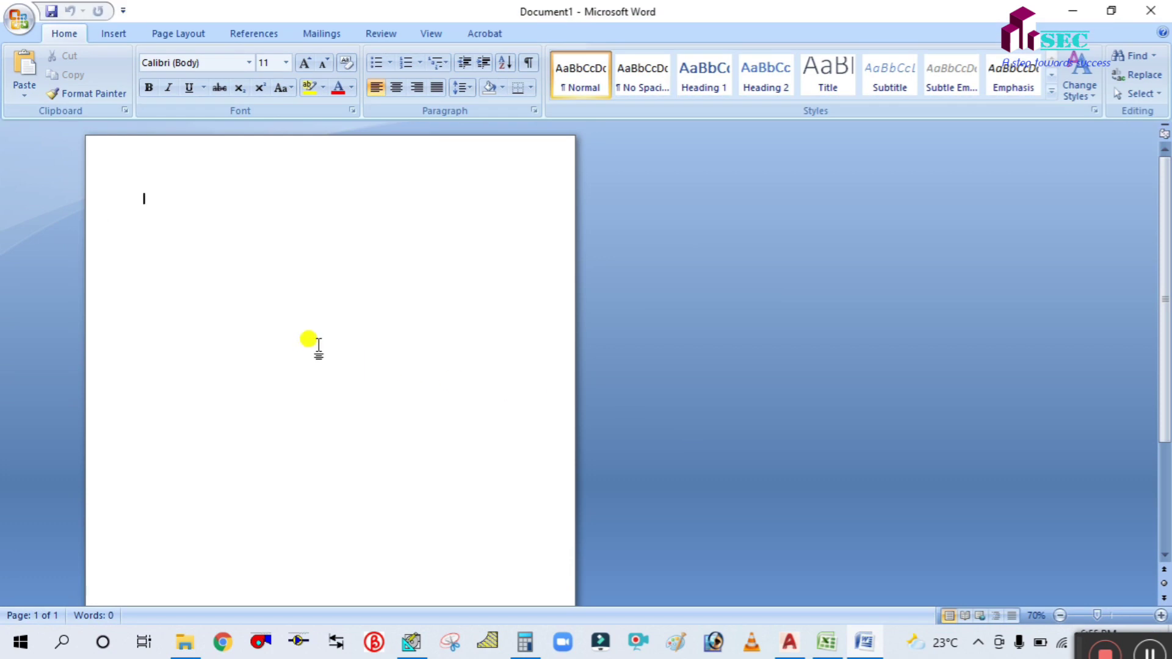
pyautogui.write('r')
pyautogui.press('BackSpace')
pyautogui.scroll(5, 310, 269)
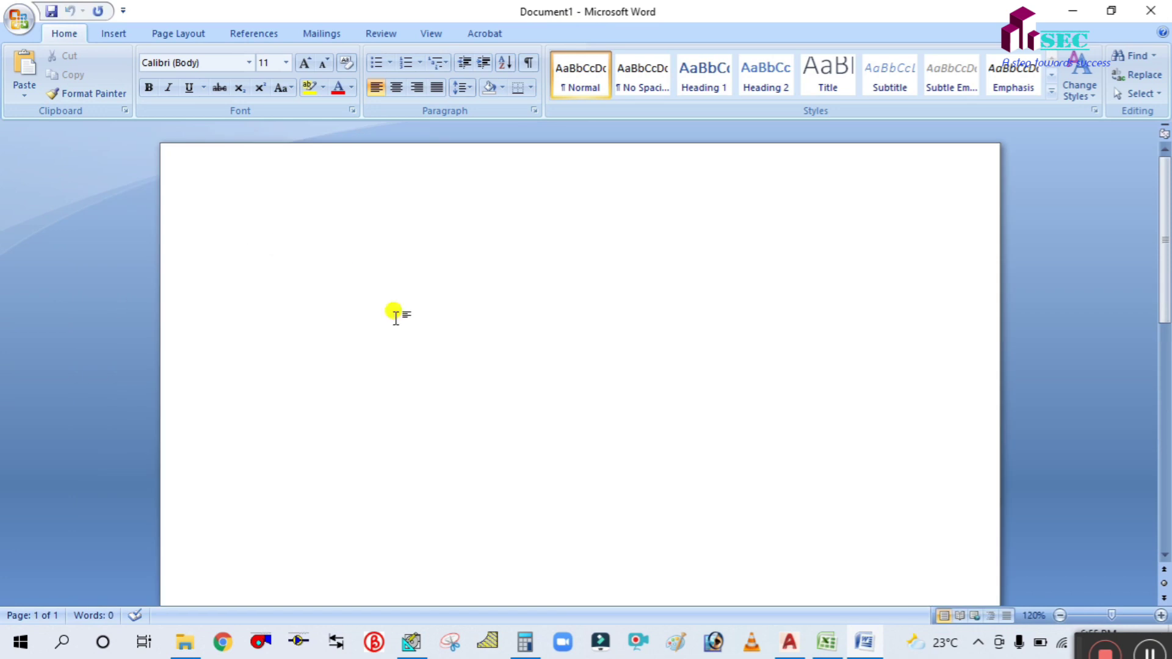
pyautogui.write('re')
pyautogui.press('BackSpace')
pyautogui.write('RAN')
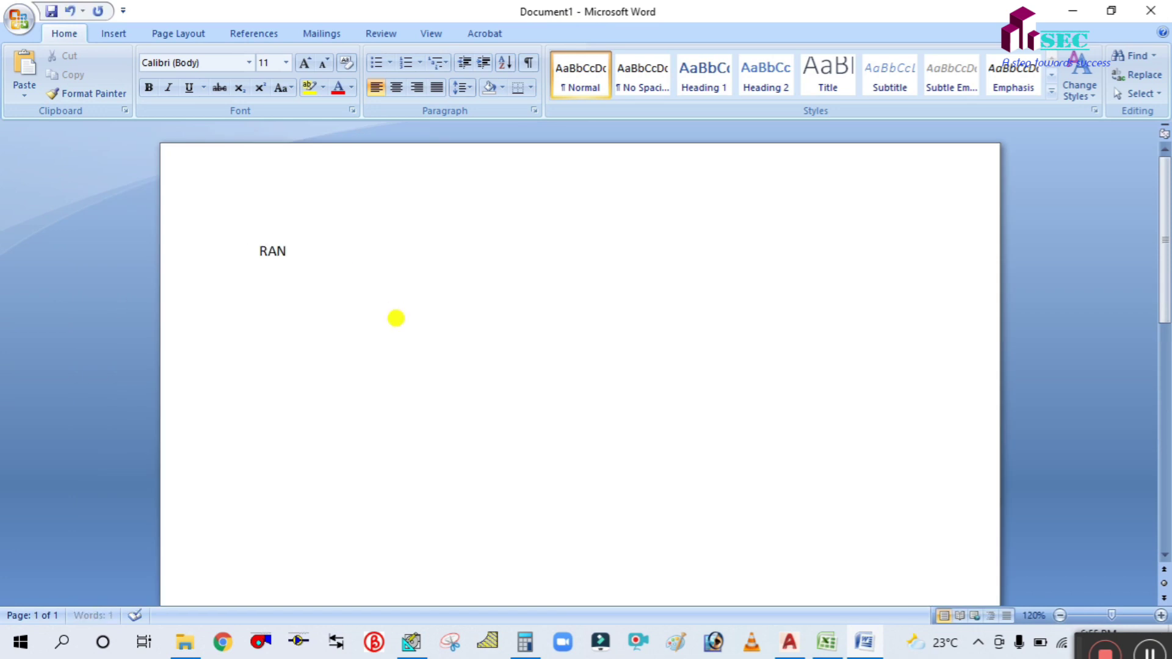
pyautogui.write('GE = UN CONDITIO')
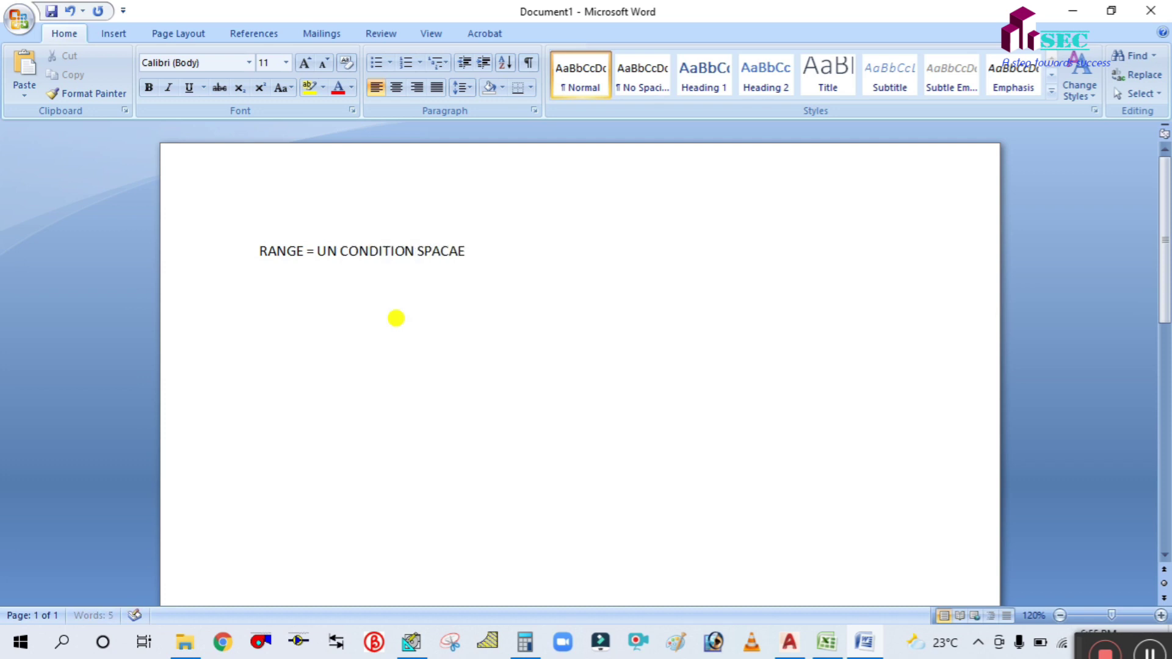
pyautogui.write('N SPACE MA')
pyautogui.write('X')
pyautogui.write(' - U')
pyautogui.write('N CO')
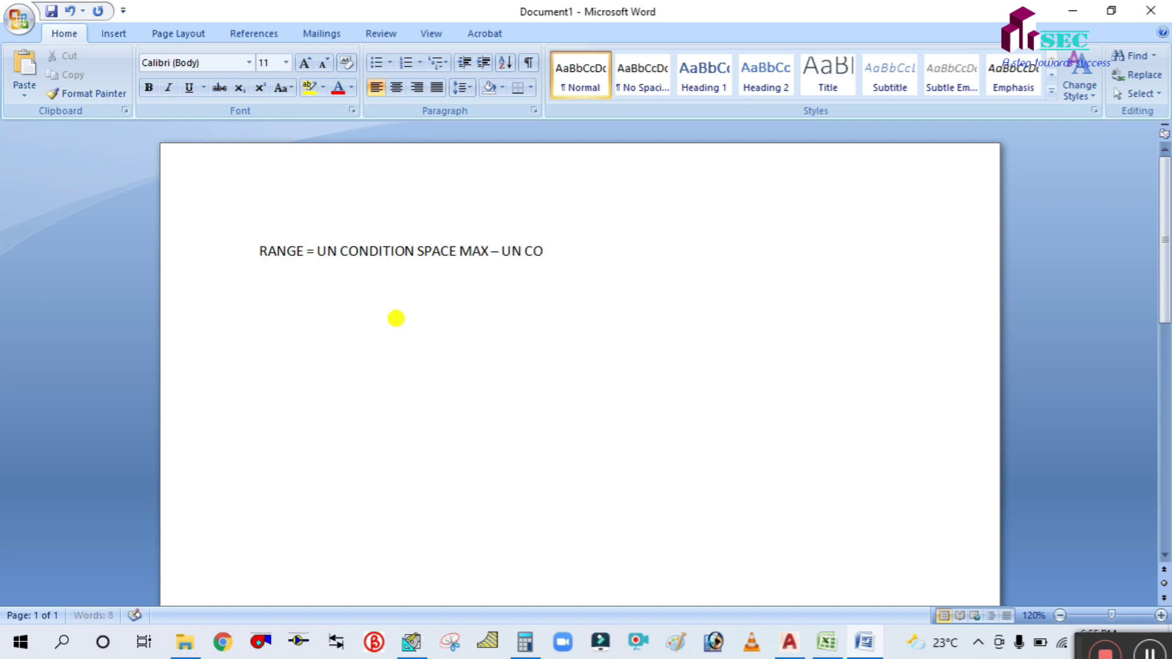
pyautogui.write('NDITION')
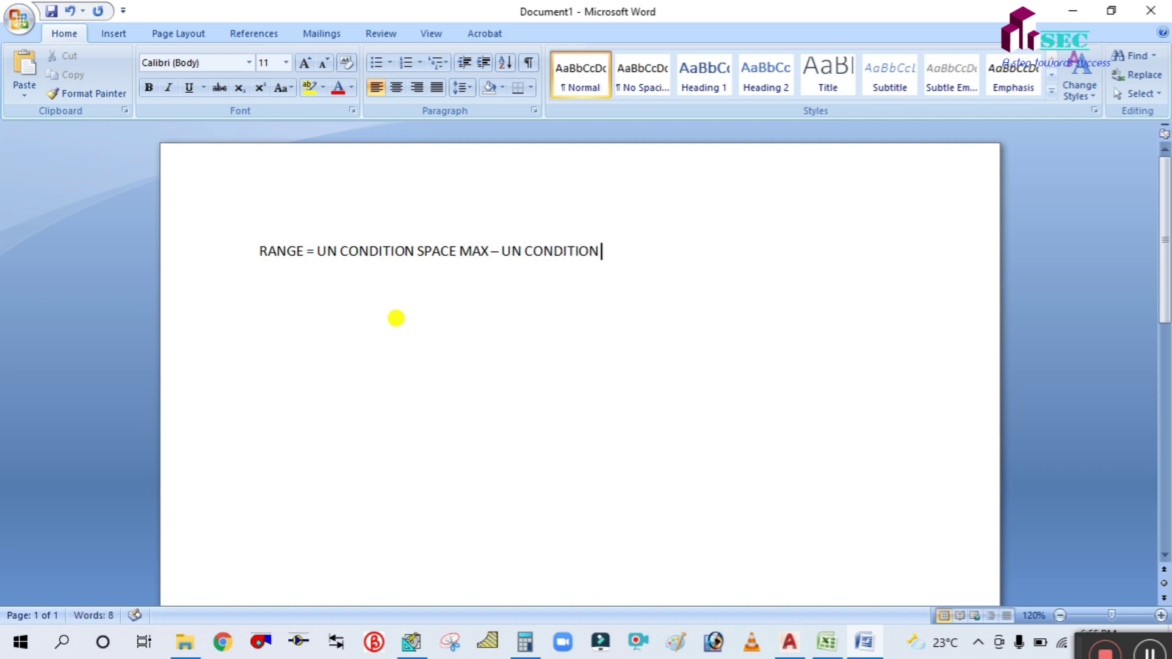
pyautogui.write(' SPACE MIN')
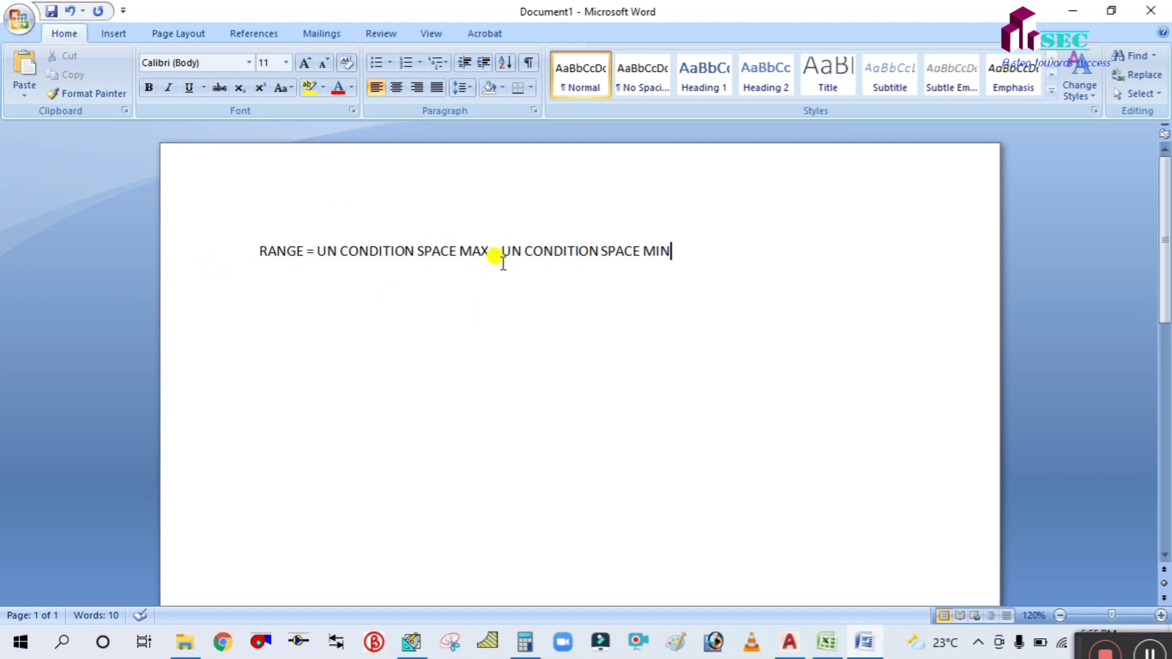
# Step: Add a second formula line reading "UN CONDIN SPACE MIN = UNCONDITION SPACE MAX – RANGE"
pyautogui.press('Return')
pyautogui.write('UN C')
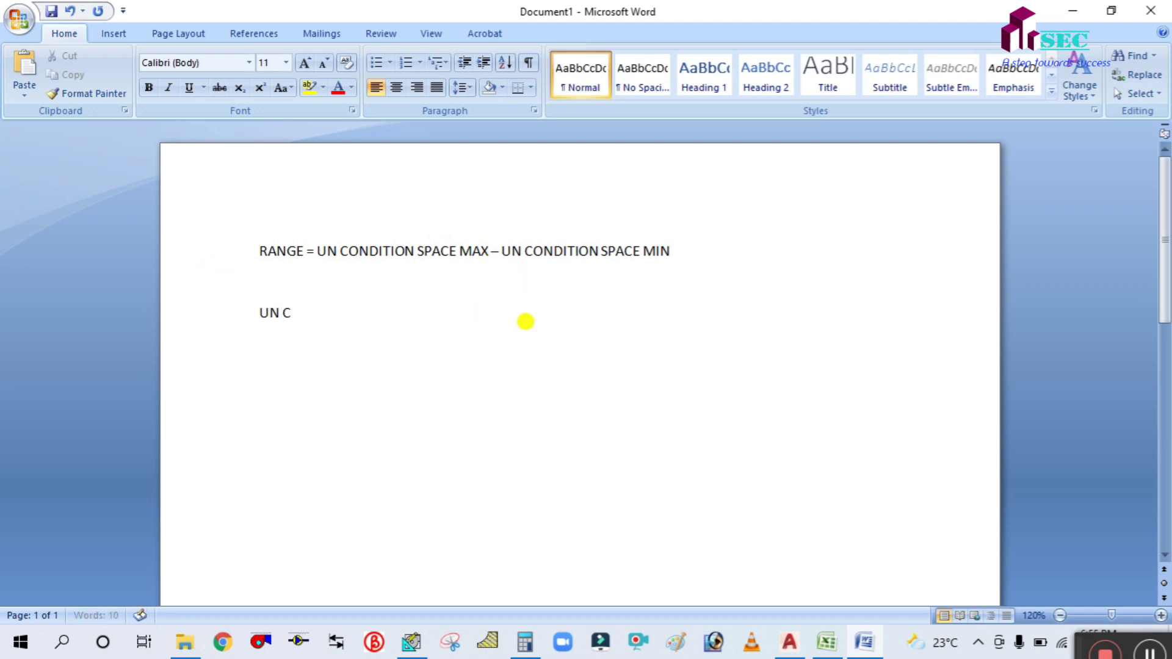
pyautogui.write('ONDIN')
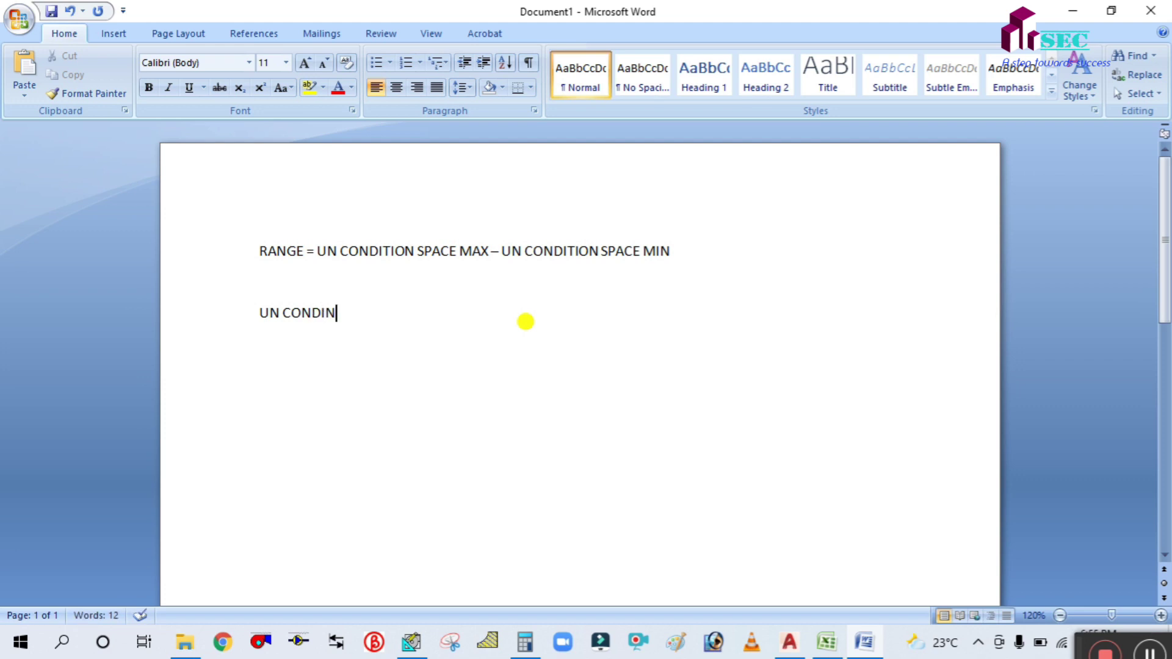
pyautogui.write(' SPACE MIN')
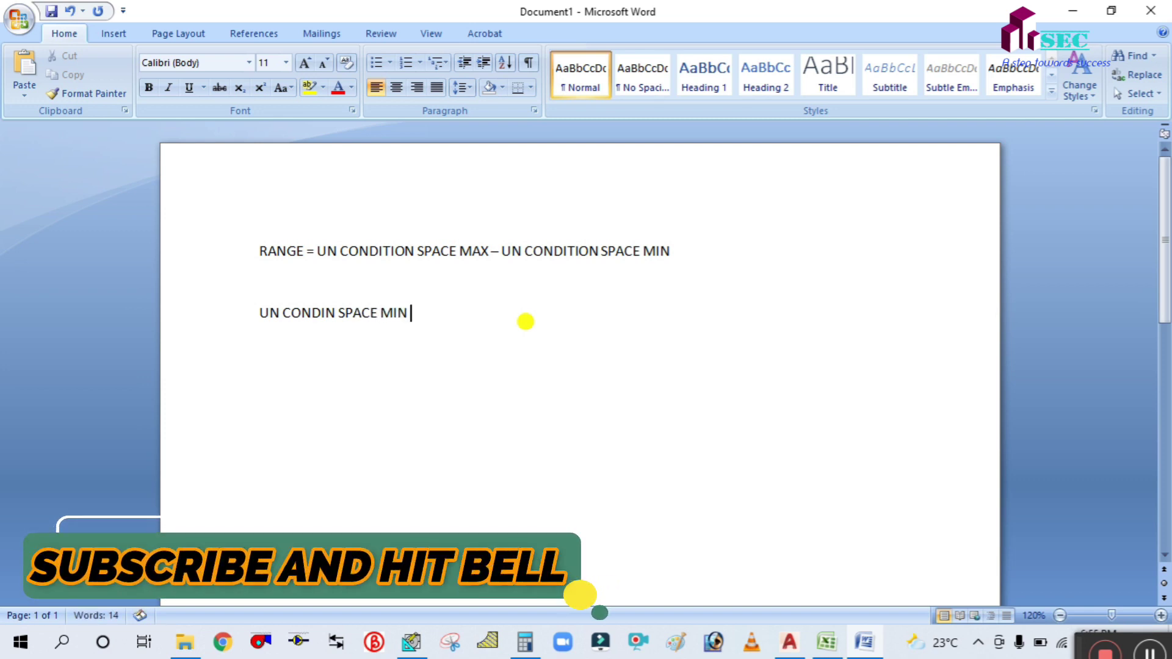
pyautogui.write(' = RANGE')
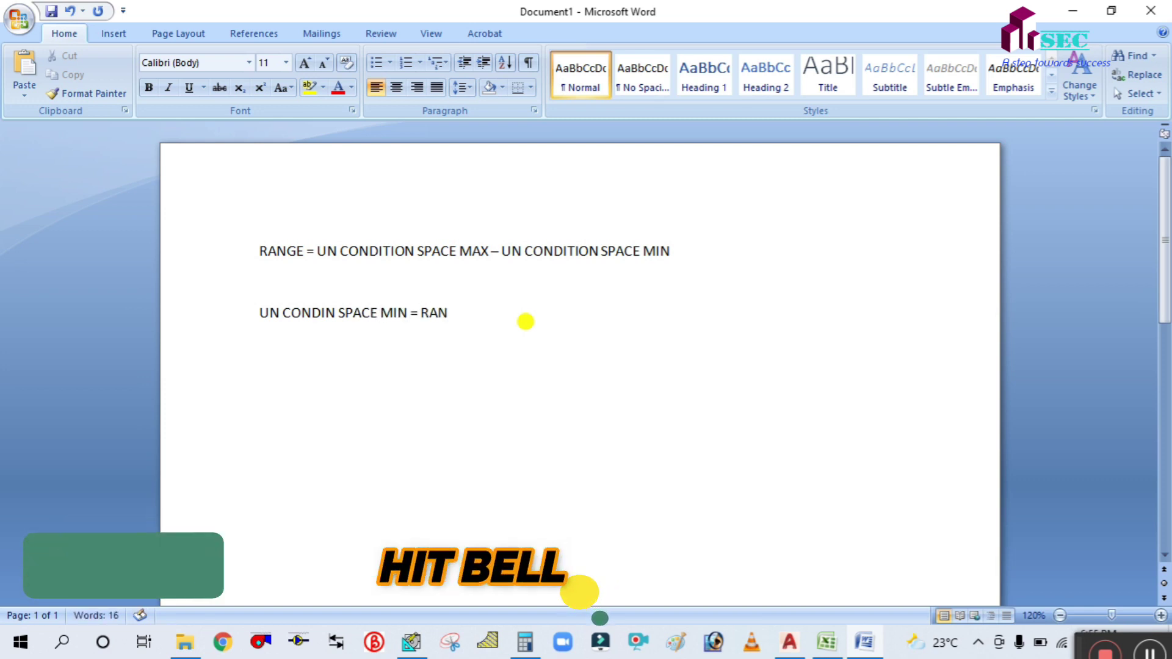
pyautogui.press('BackSpace')
pyautogui.press('BackSpace')
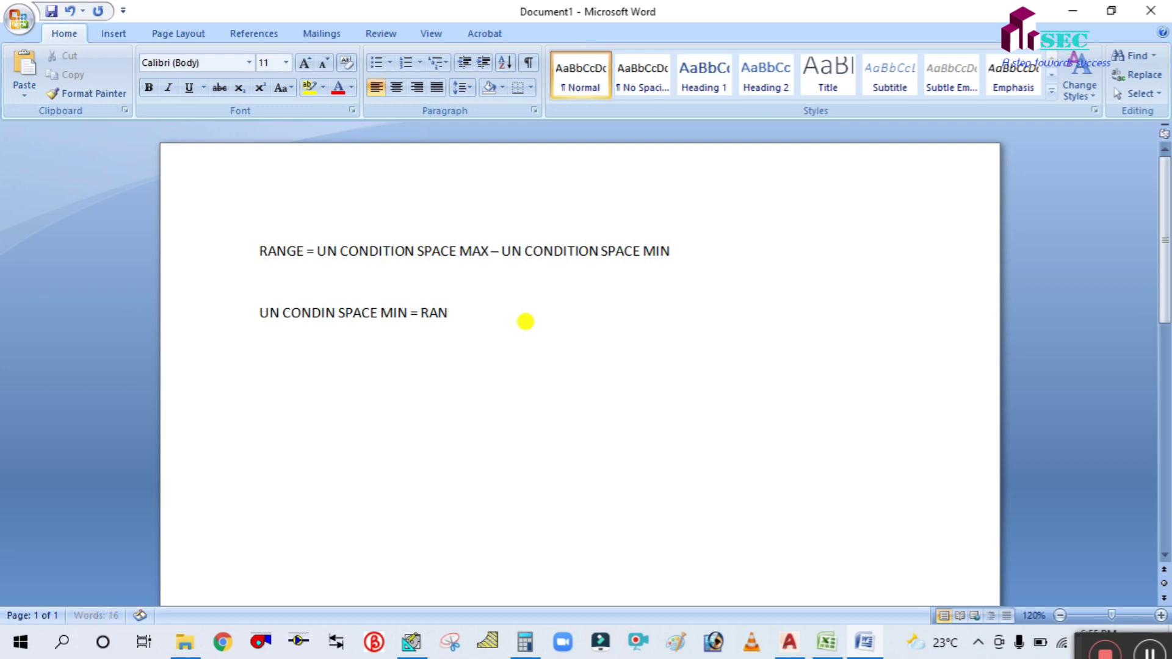
pyautogui.write('A')
pyautogui.press('BackSpace')
pyautogui.press('BackSpace')
pyautogui.press('BackSpace')
pyautogui.press('BackSpace')
pyautogui.write('UNCONDITION')
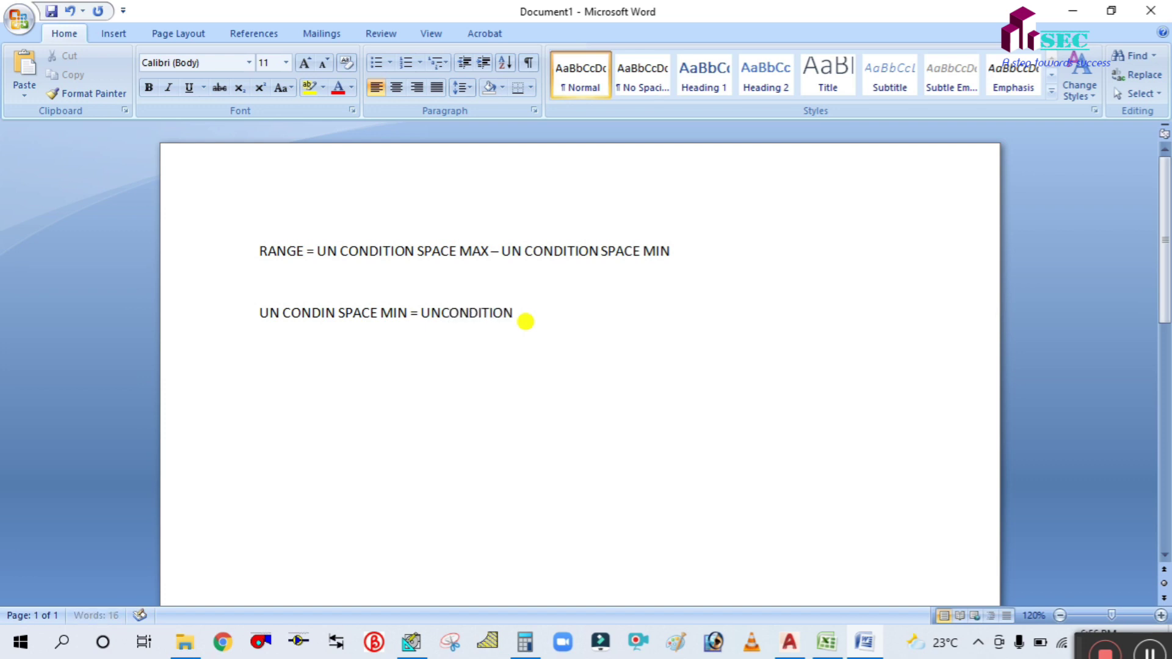
pyautogui.write(' SPACE MAX - ')
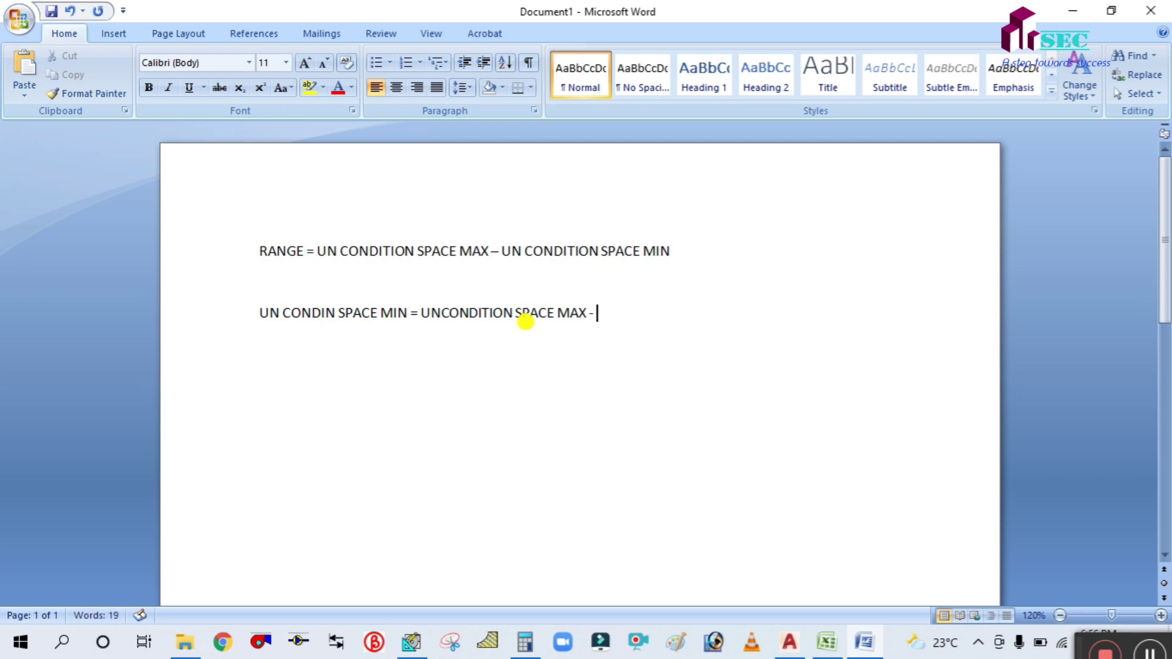
pyautogui.write('RANGE')
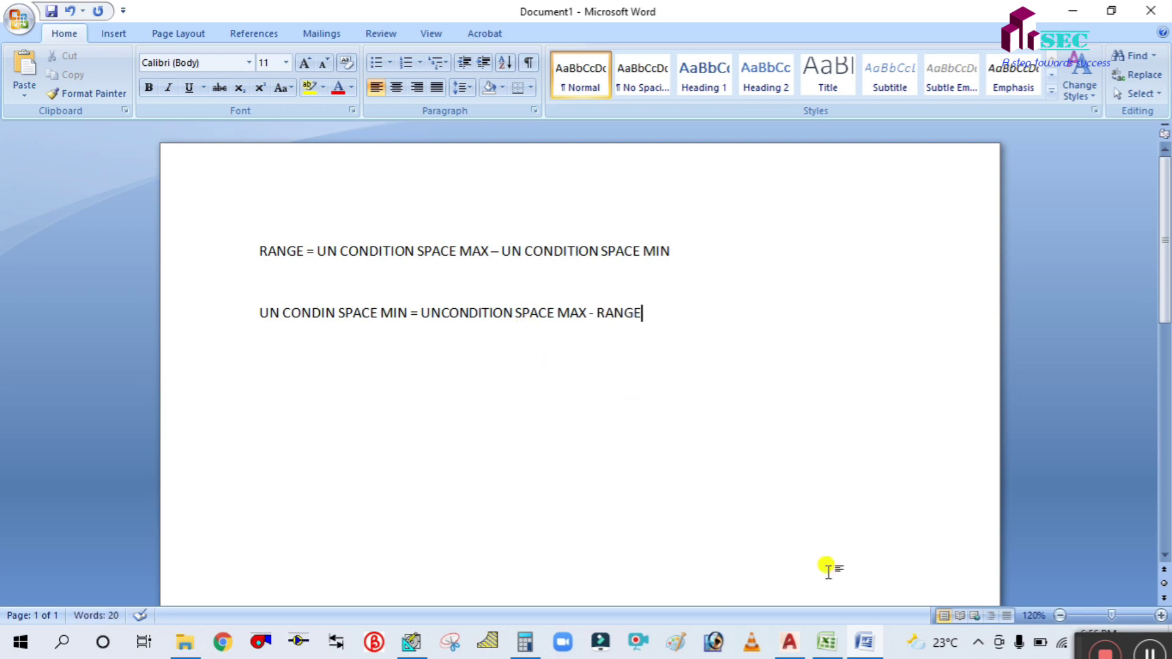
# Step: Check OFFICE-1's Unconditioned Space Max Temp. in HAP, return to Word and append "= 106" to the second formula
pyautogui.click(409, 650)
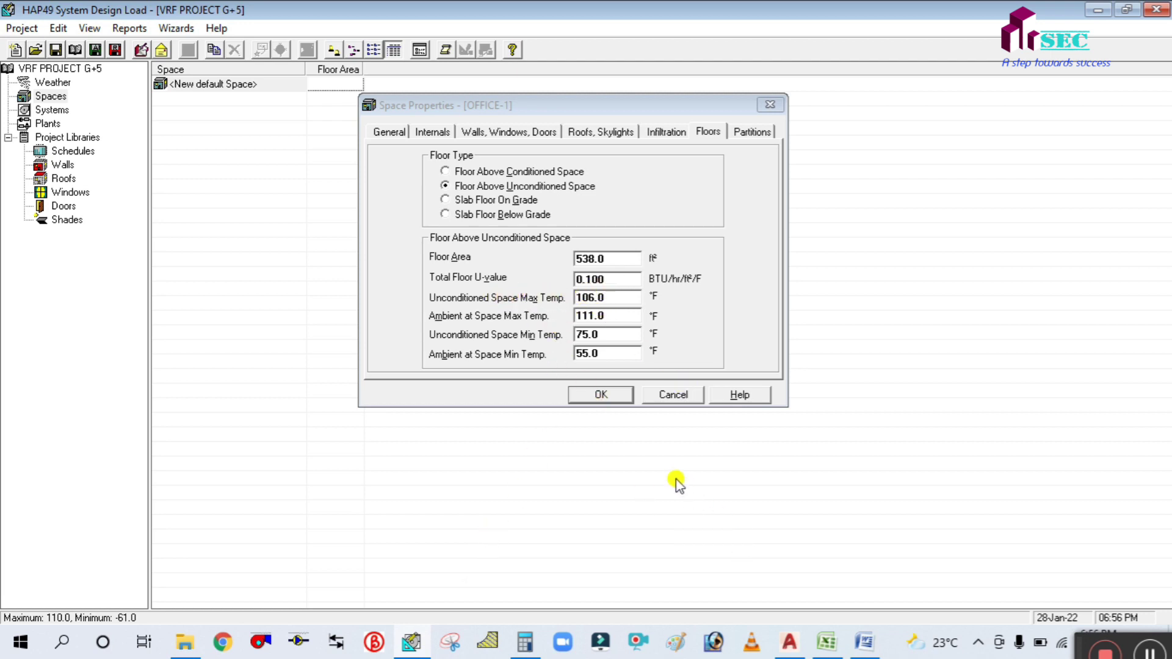
pyautogui.click(865, 642)
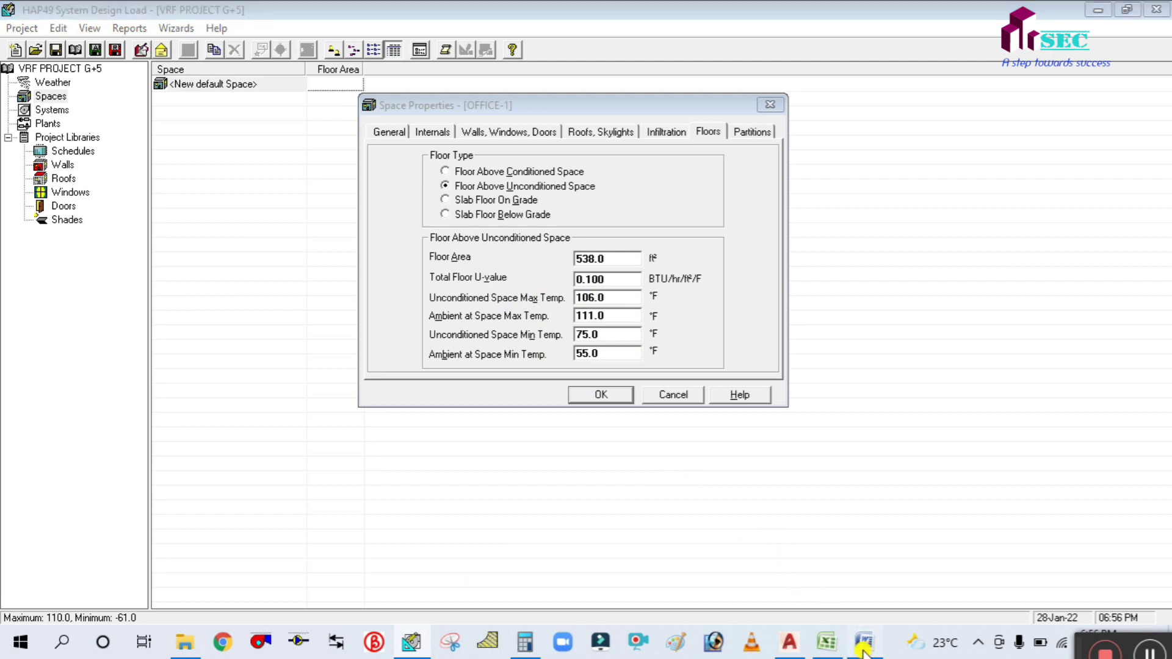
pyautogui.write('= 106')
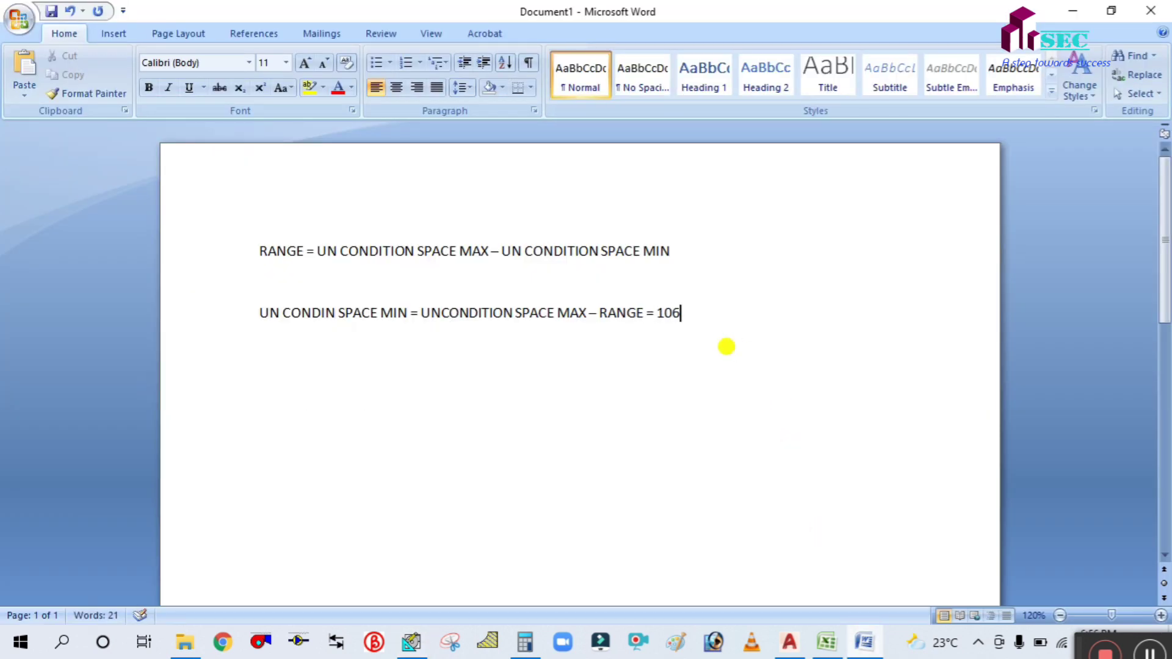
# Step: Open the ASHRAE climatic data tool, look up the mean daily dry-bulb range for Abu Dhabi, United Arab Emirates, and close it
pyautogui.click(17, 648)
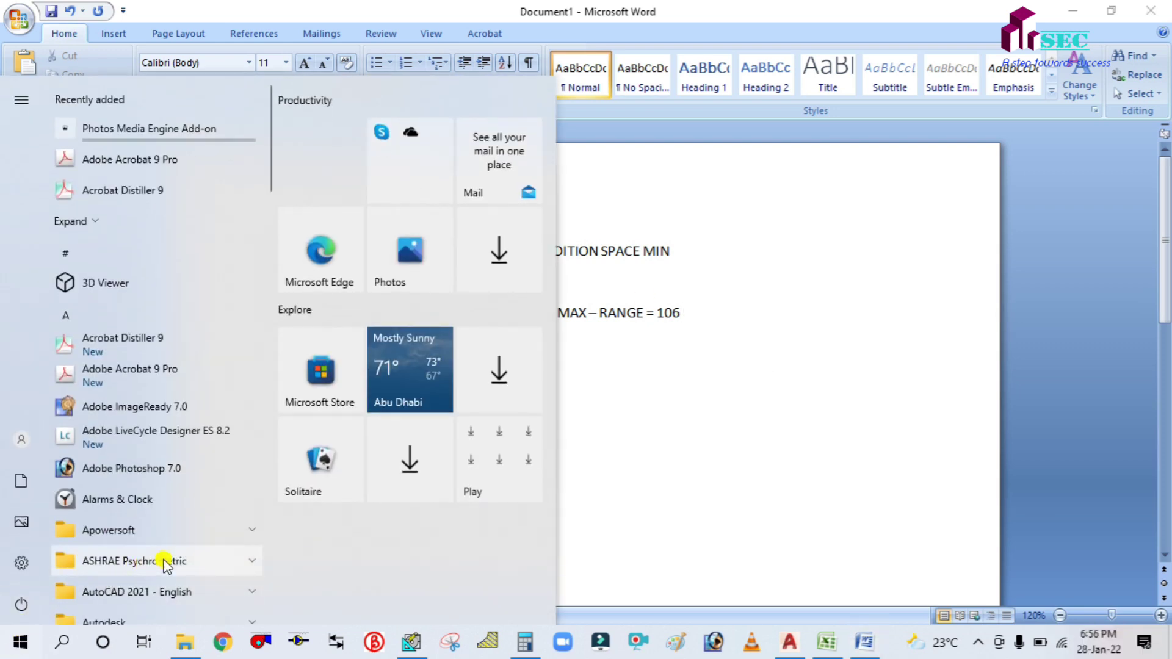
pyautogui.click(165, 562)
pyautogui.click(141, 590)
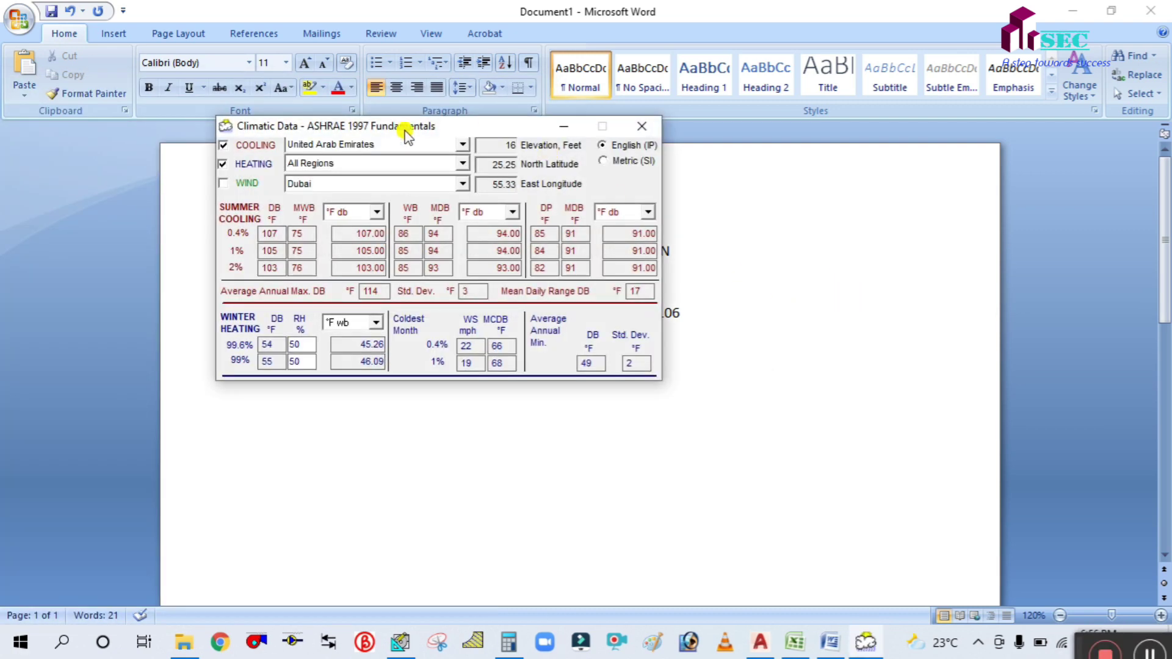
pyautogui.click(455, 184)
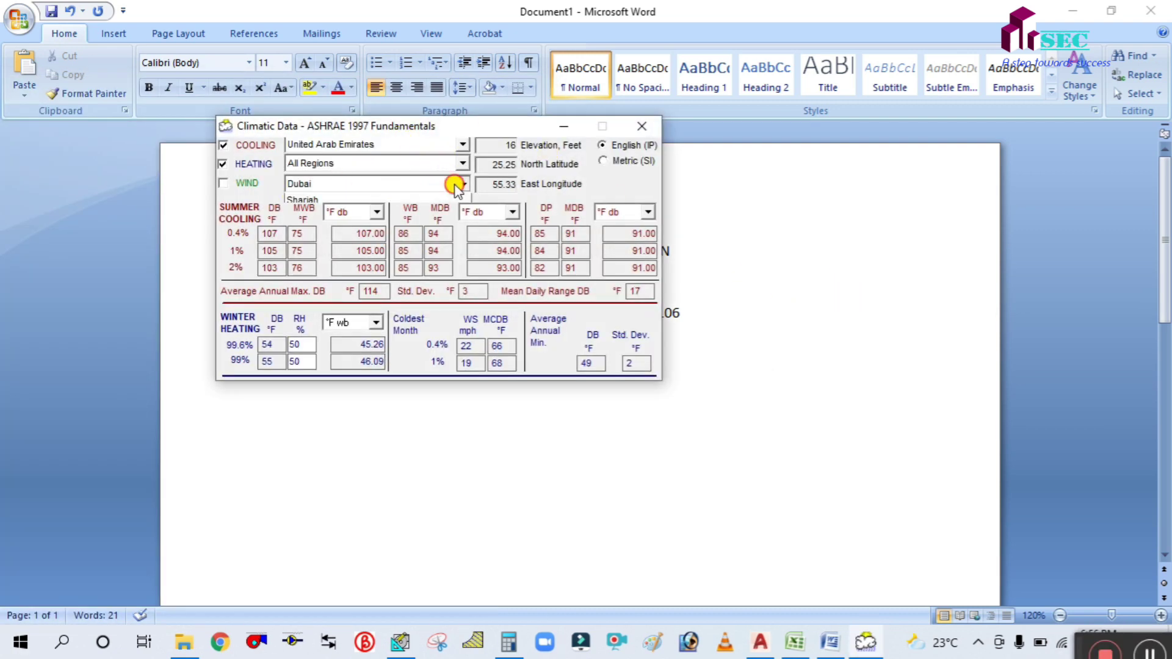
pyautogui.click(381, 197)
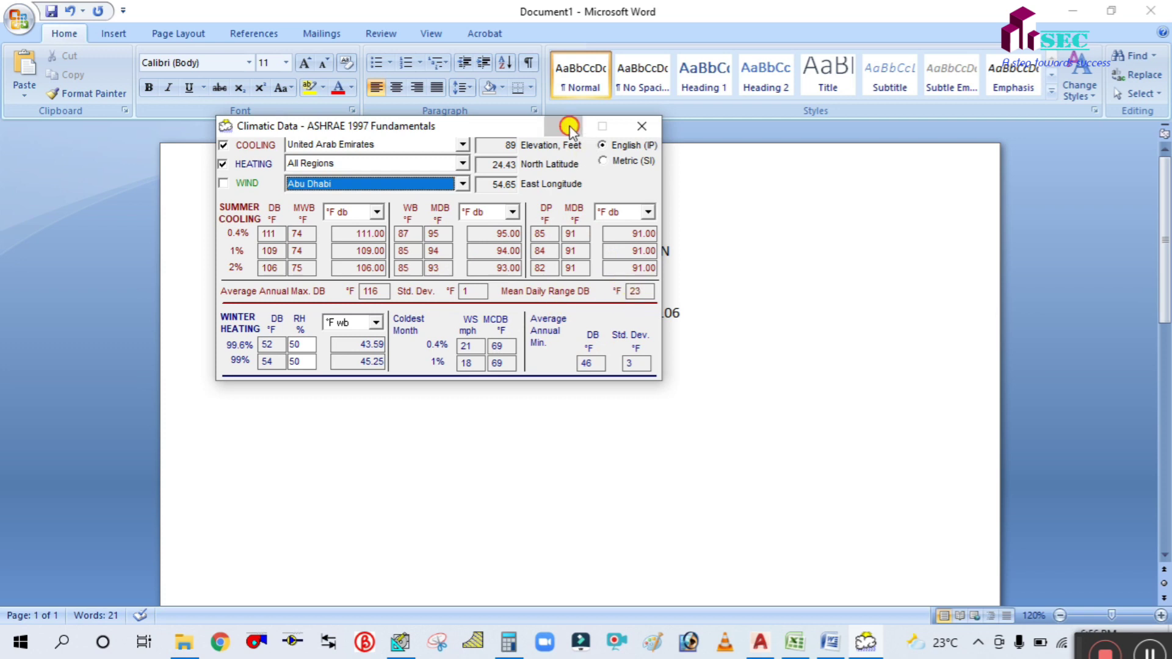
pyautogui.click(642, 126)
# Step: Append "– 23 =" to the second formula in the Word document
pyautogui.write('- ')
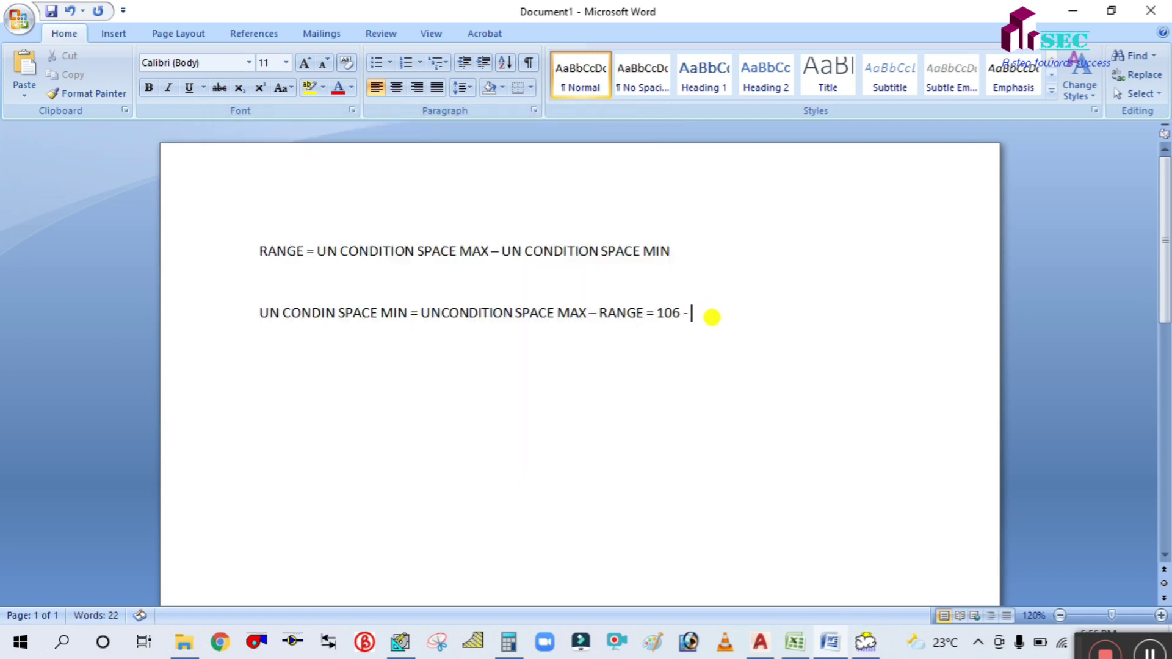
pyautogui.write('23')
pyautogui.write(' -')
# Step: Calculate 106 − 23 in Calculator and complete the second Word formula with "83 DEG F"
pyautogui.click(509, 642)
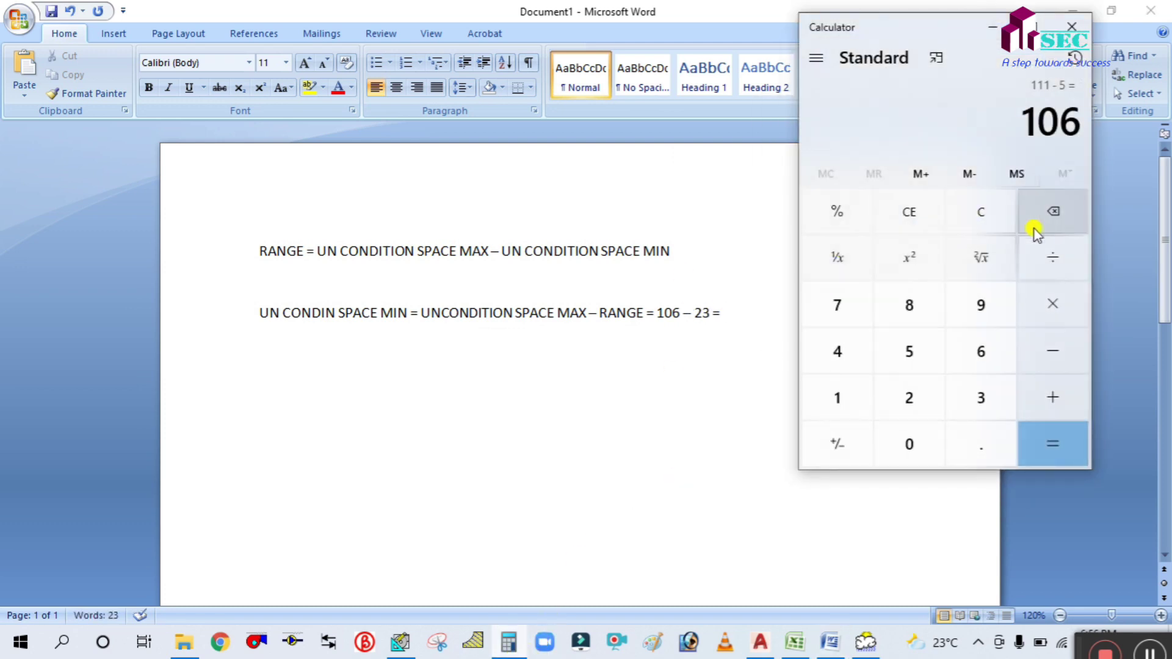
pyautogui.click(1052, 351)
pyautogui.click(934, 409)
pyautogui.click(981, 397)
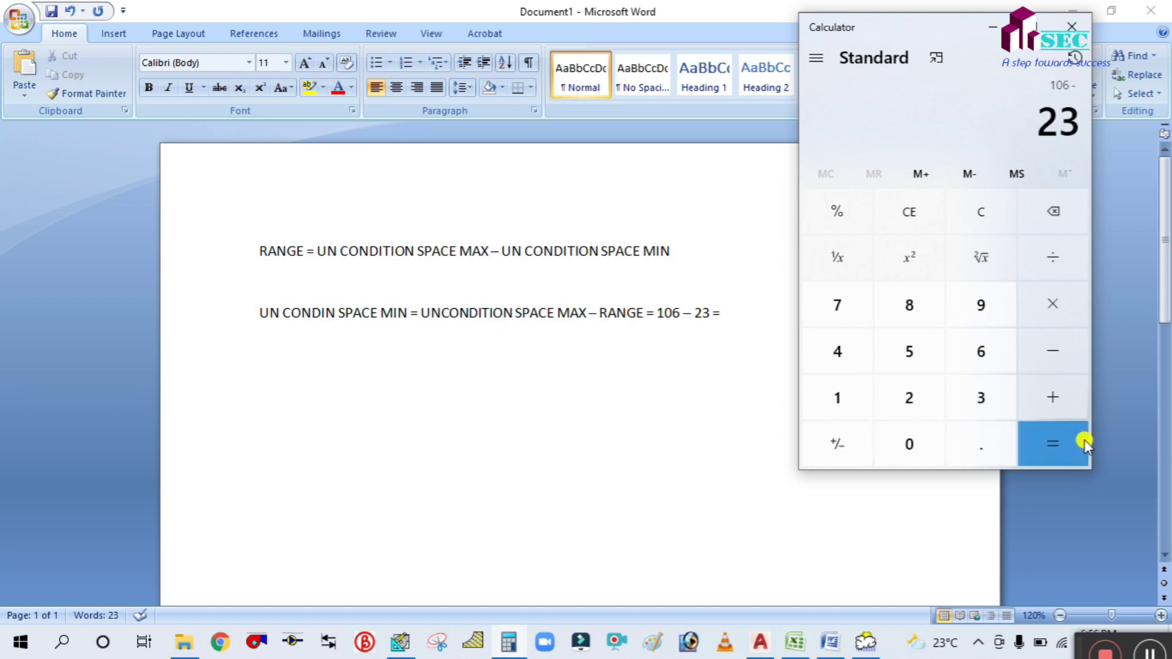
pyautogui.click(1052, 443)
pyautogui.click(993, 27)
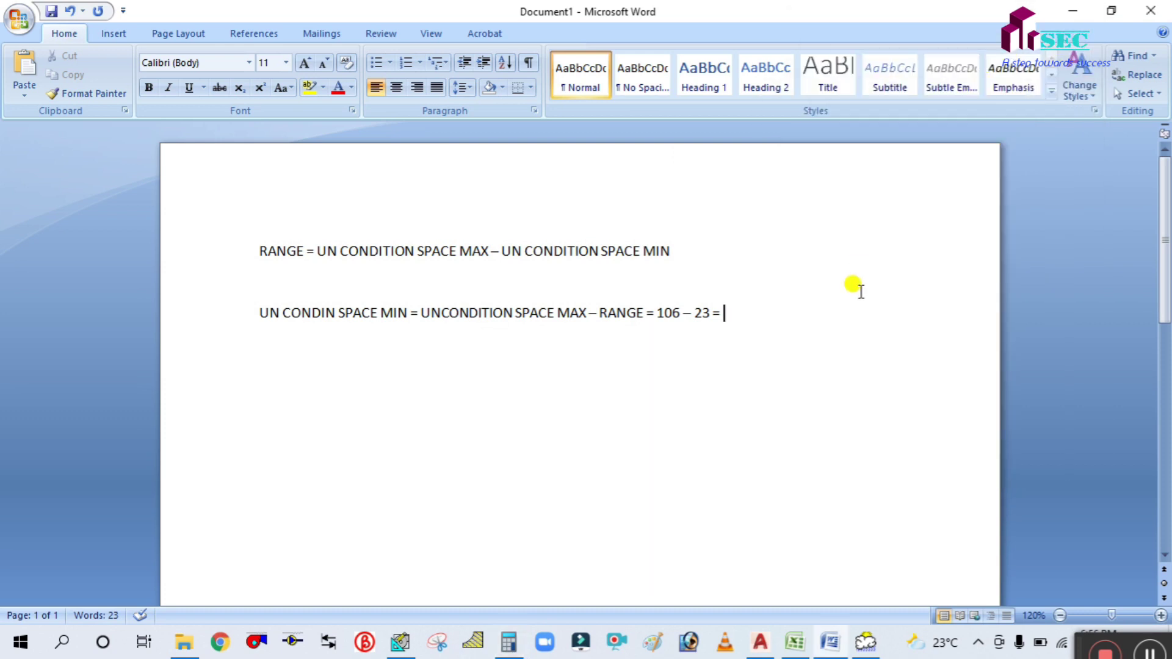
pyautogui.write('83 DEF')
pyautogui.press('BackSpace')
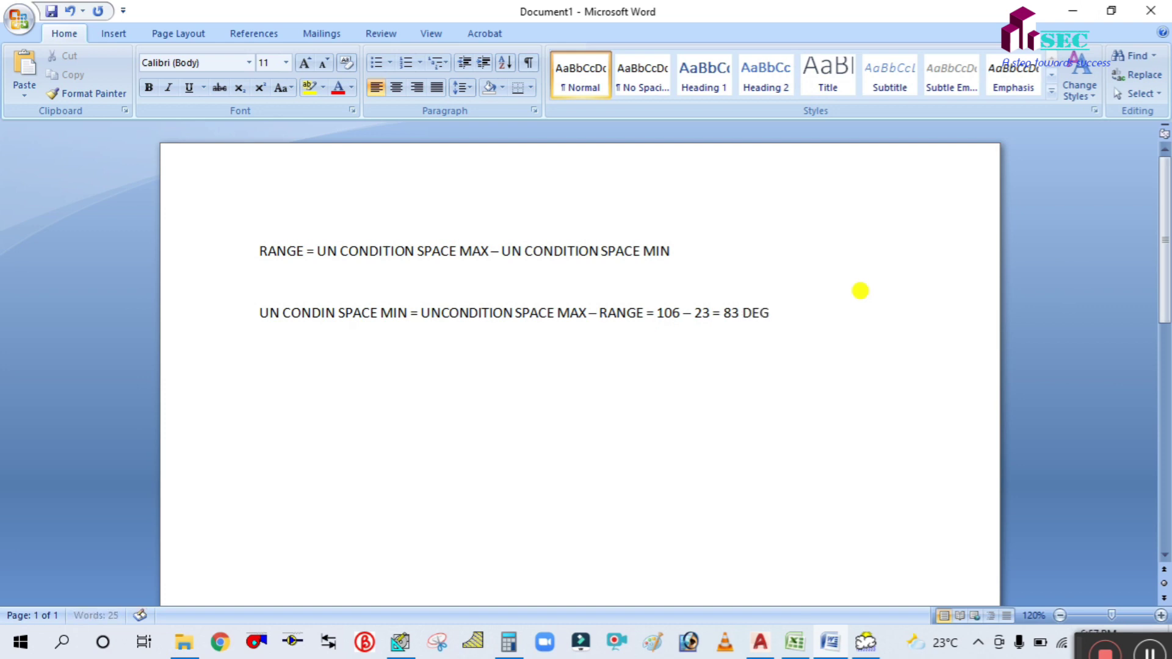
pyautogui.write('G F')
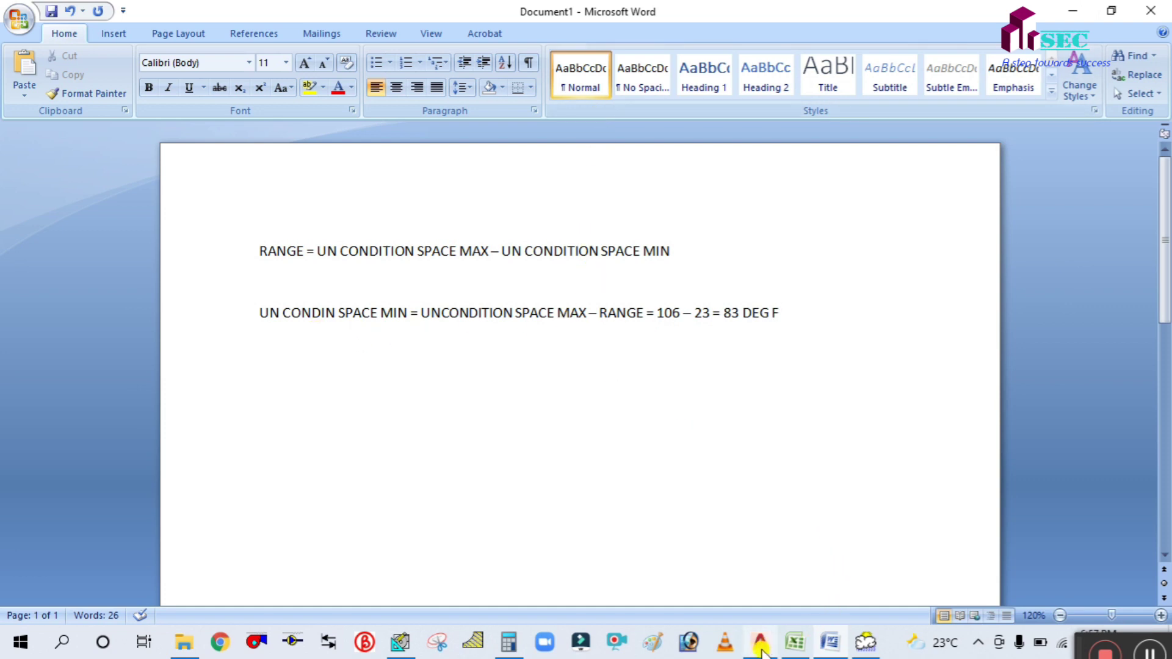
# Step: Switch to HAP and set OFFICE-1's Unconditioned Space Min Temp. to 83 °F
pyautogui.click(417, 641)
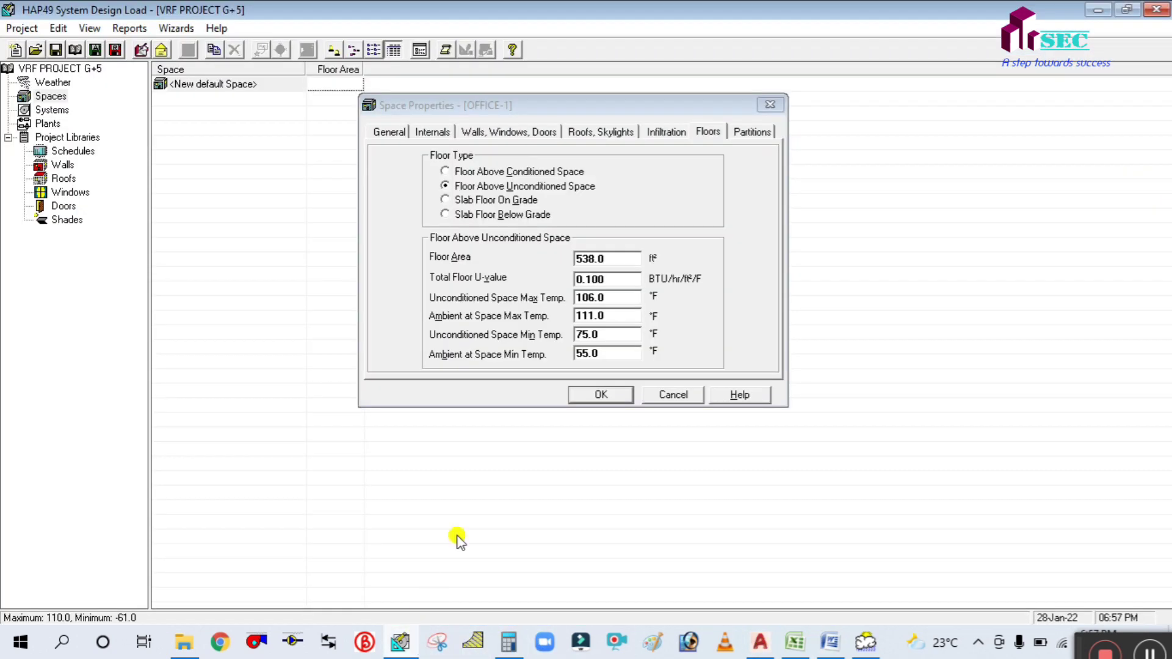
pyautogui.click(627, 338)
pyautogui.write('83')
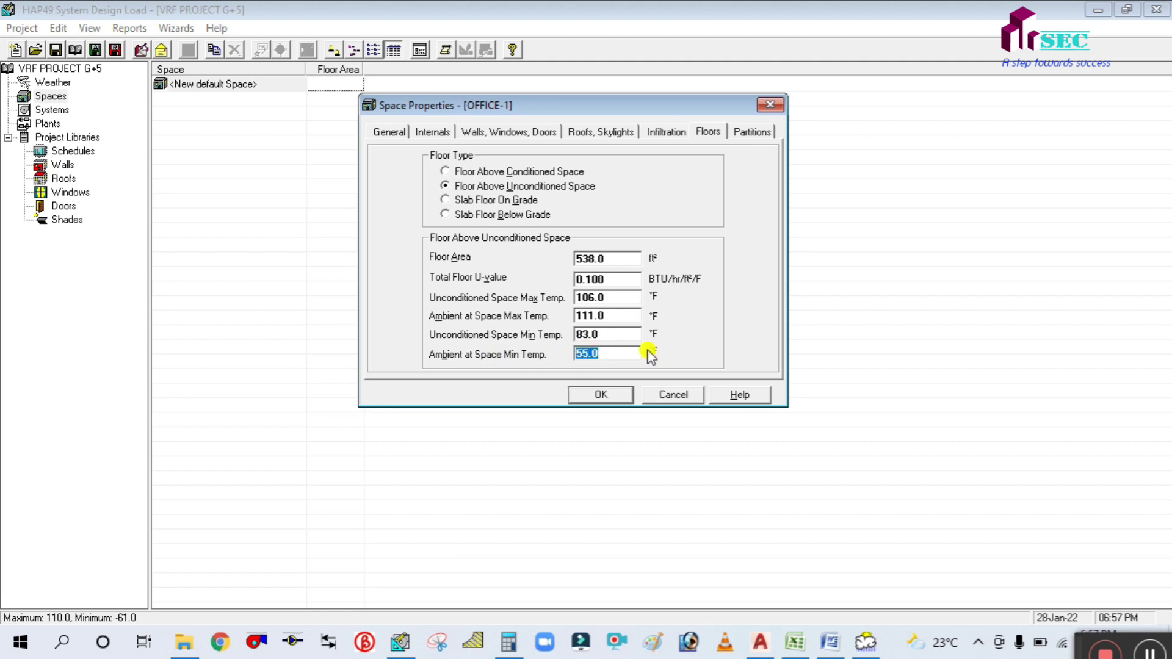
pyautogui.doubleClick(610, 334)
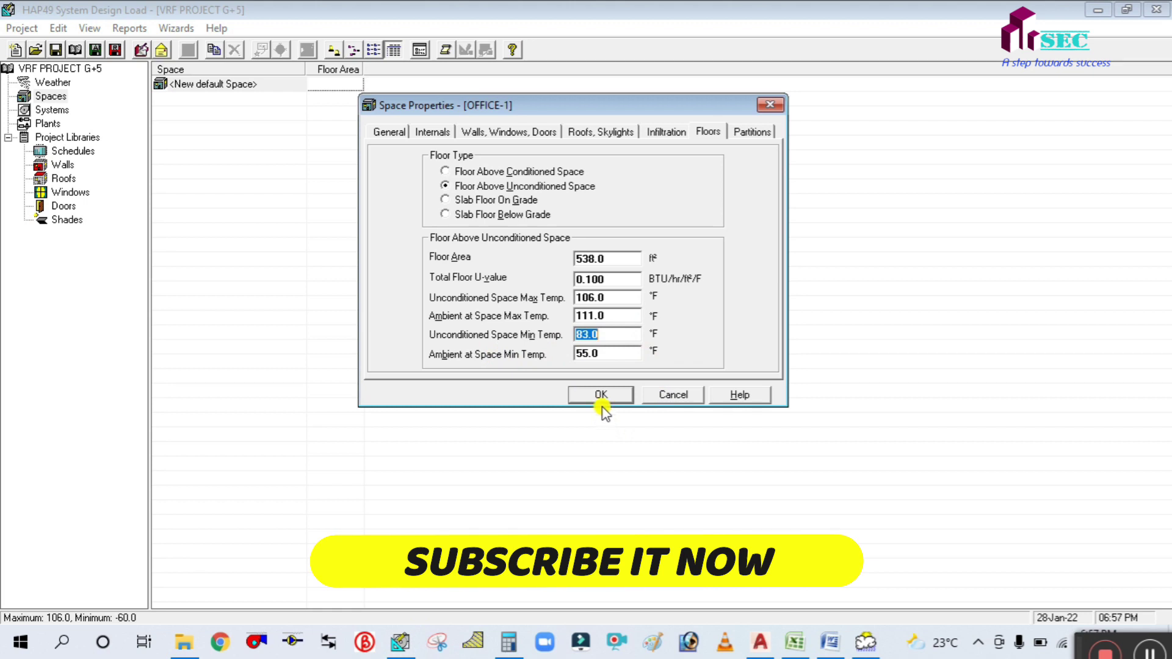
# Step: Set OFFICE-1's Ambient at Space Min Temp. to 88 °F and open the space's infiltration settings
pyautogui.doubleClick(613, 353)
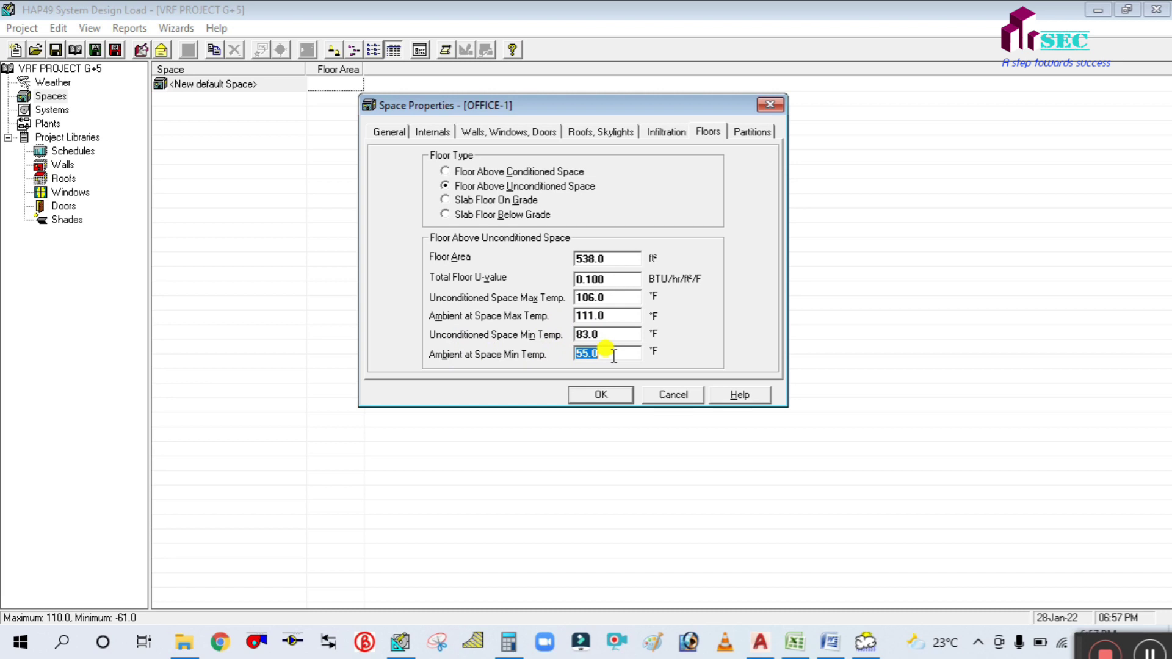
pyautogui.write('88')
pyautogui.click(706, 133)
pyautogui.click(668, 132)
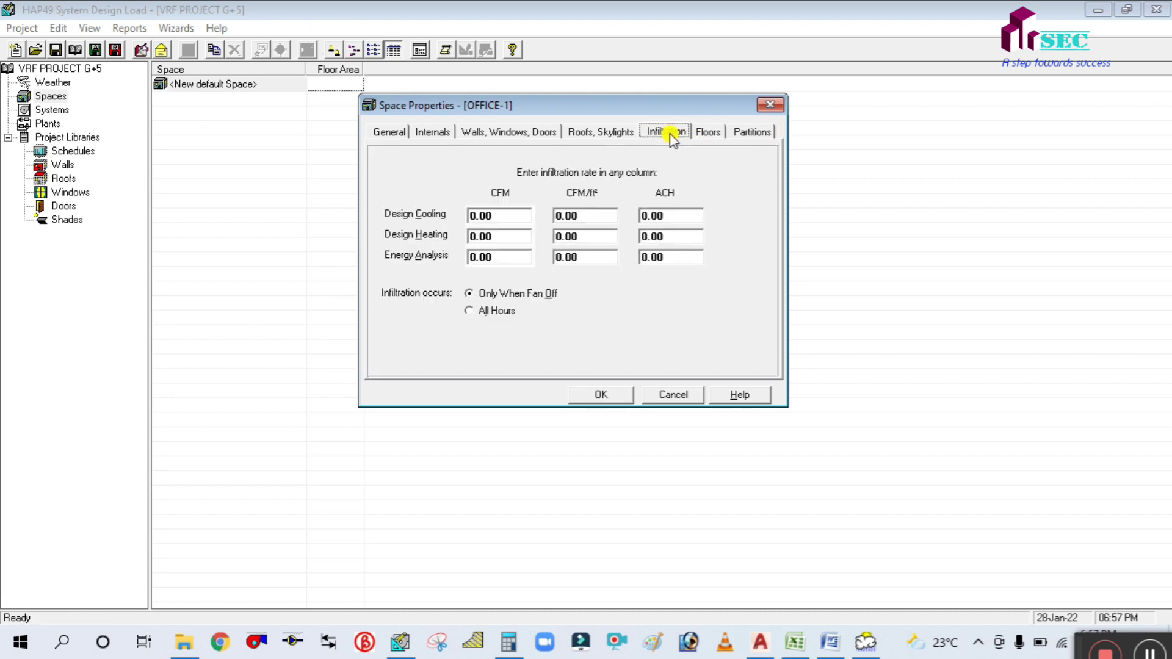
# Step: Review OFFICE-1's infiltration, floor and partition settings, and examine the rooms adjoining Office 1 on the 1F plan in AutoCAD
pyautogui.click(607, 129)
pyautogui.click(651, 133)
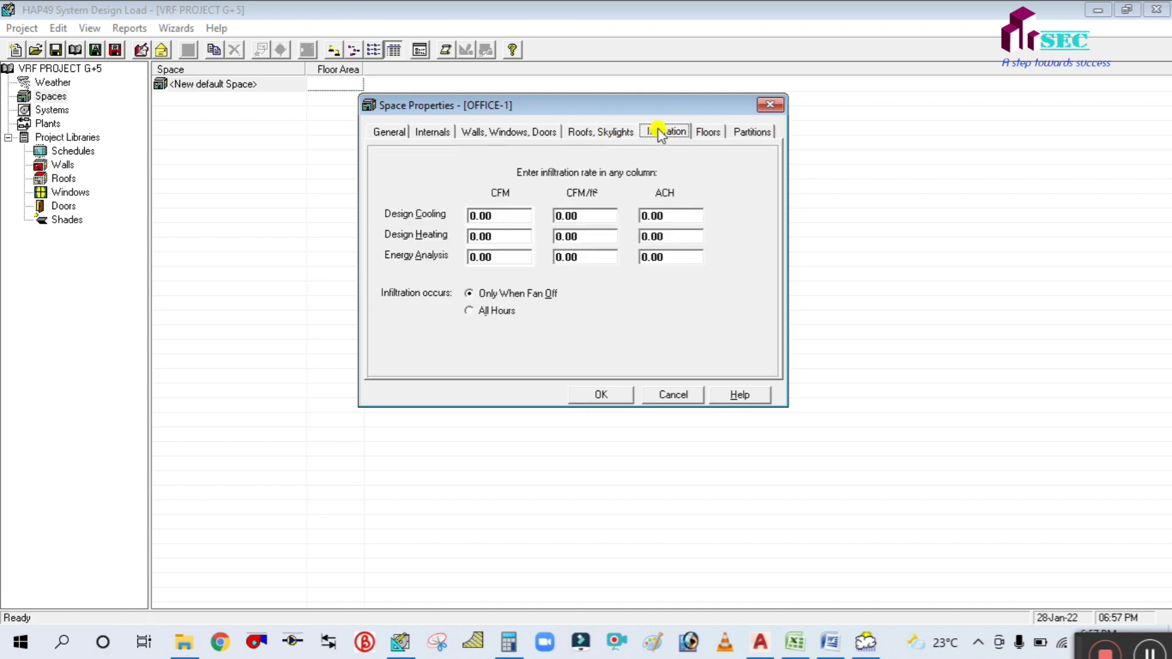
pyautogui.click(707, 132)
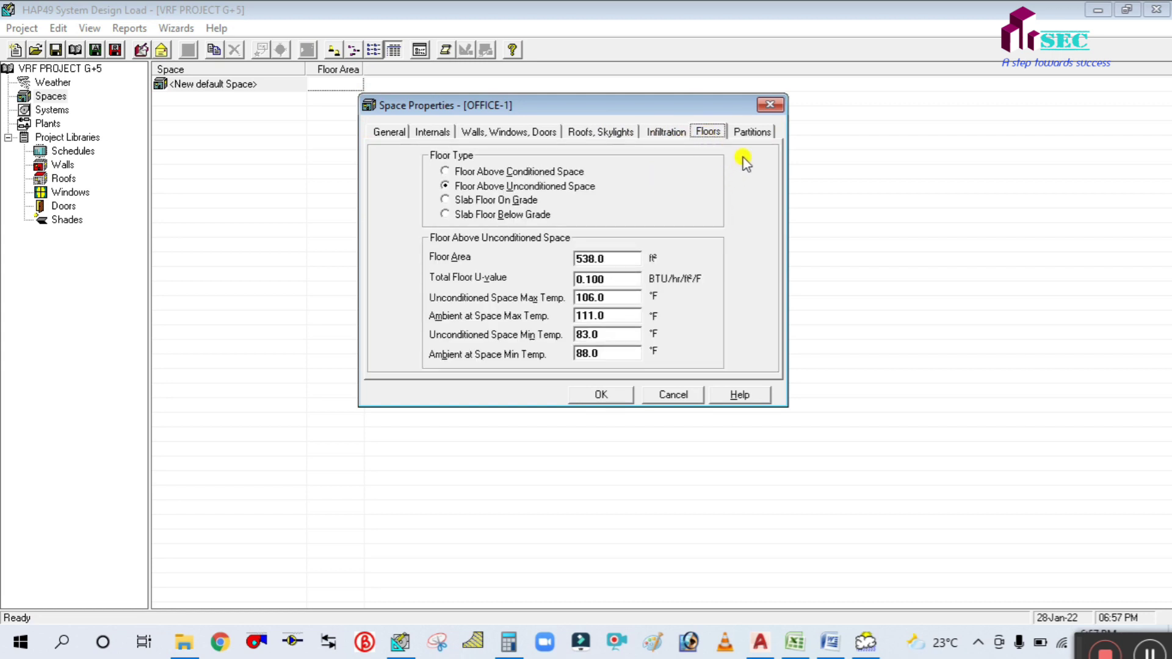
pyautogui.click(753, 133)
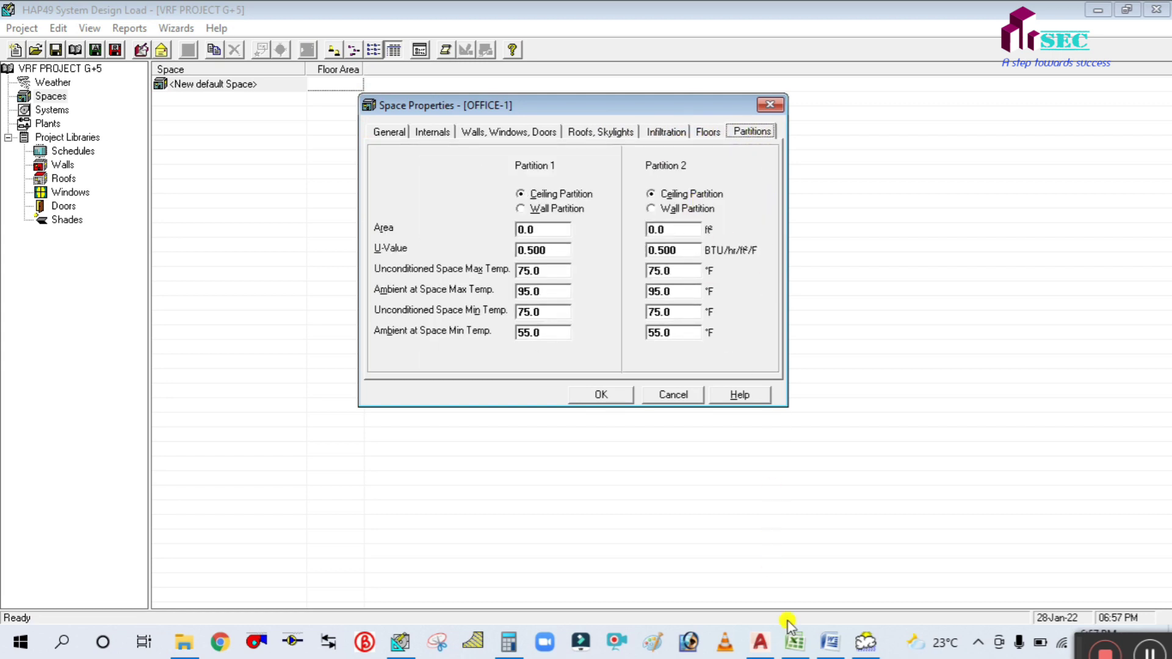
pyautogui.click(759, 642)
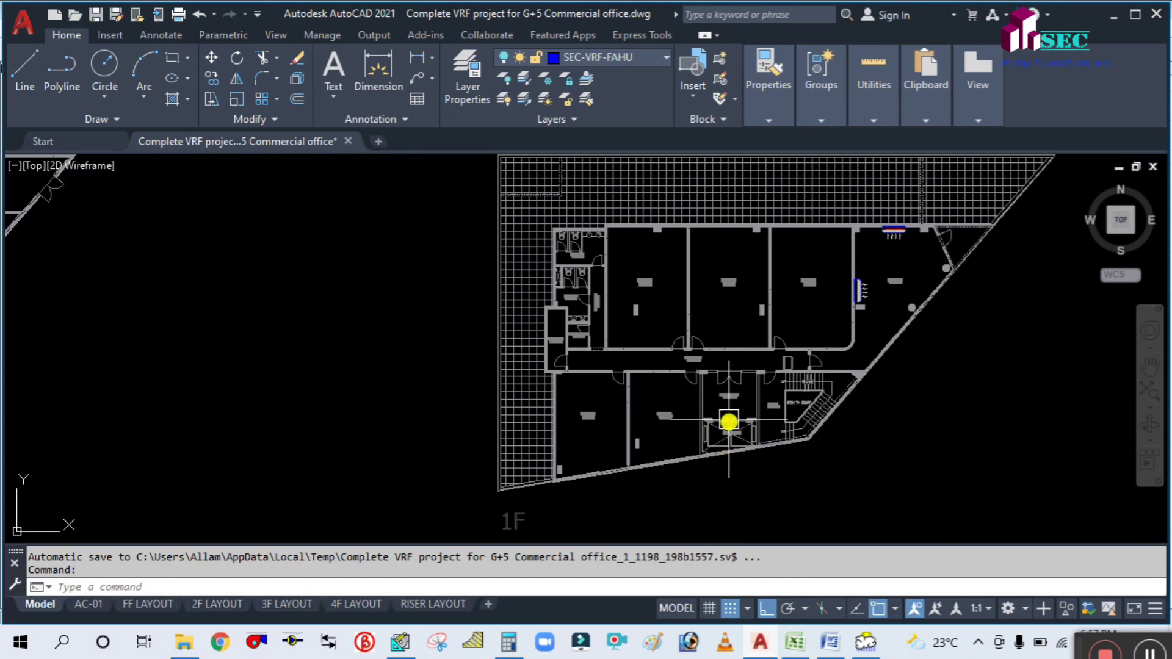
pyautogui.scroll(2, 599, 426)
pyautogui.scroll(3, 495, 379)
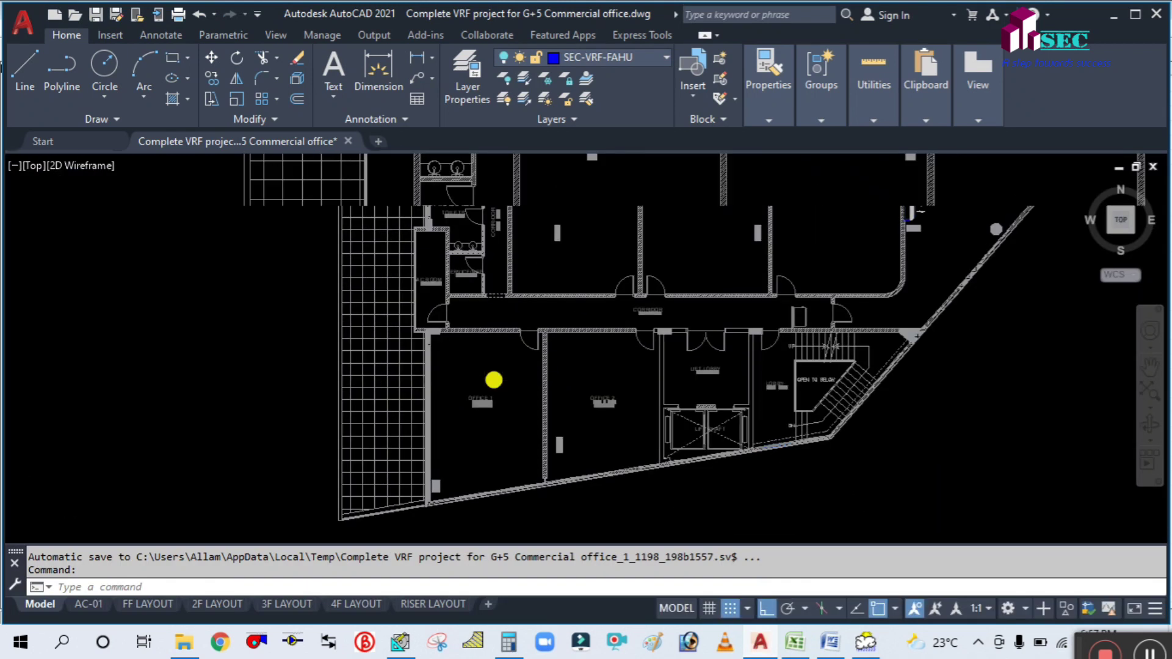
pyautogui.scroll(-3, 528, 295)
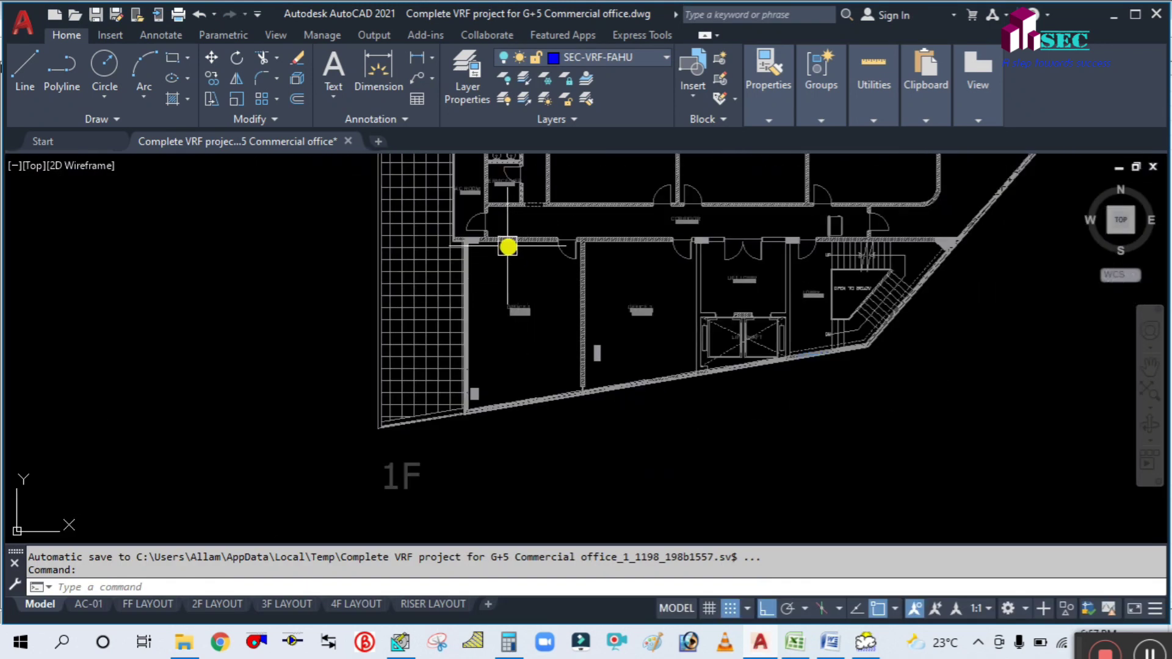
pyautogui.scroll(4, 502, 256)
pyautogui.scroll(-4, 499, 269)
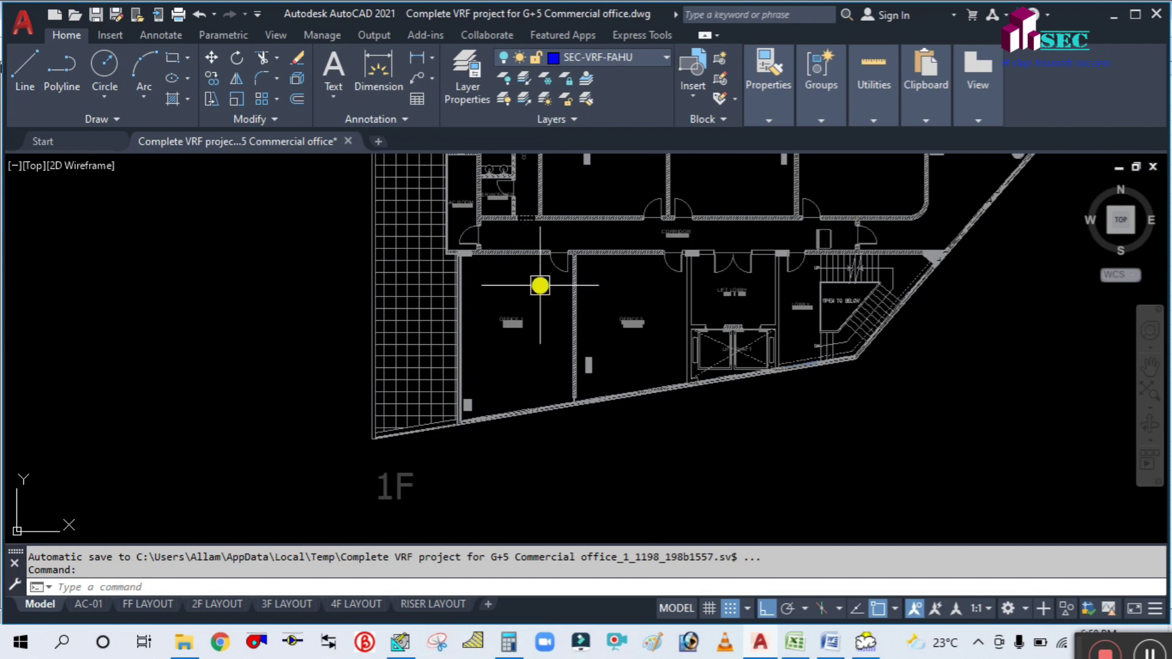
pyautogui.scroll(2, 543, 202)
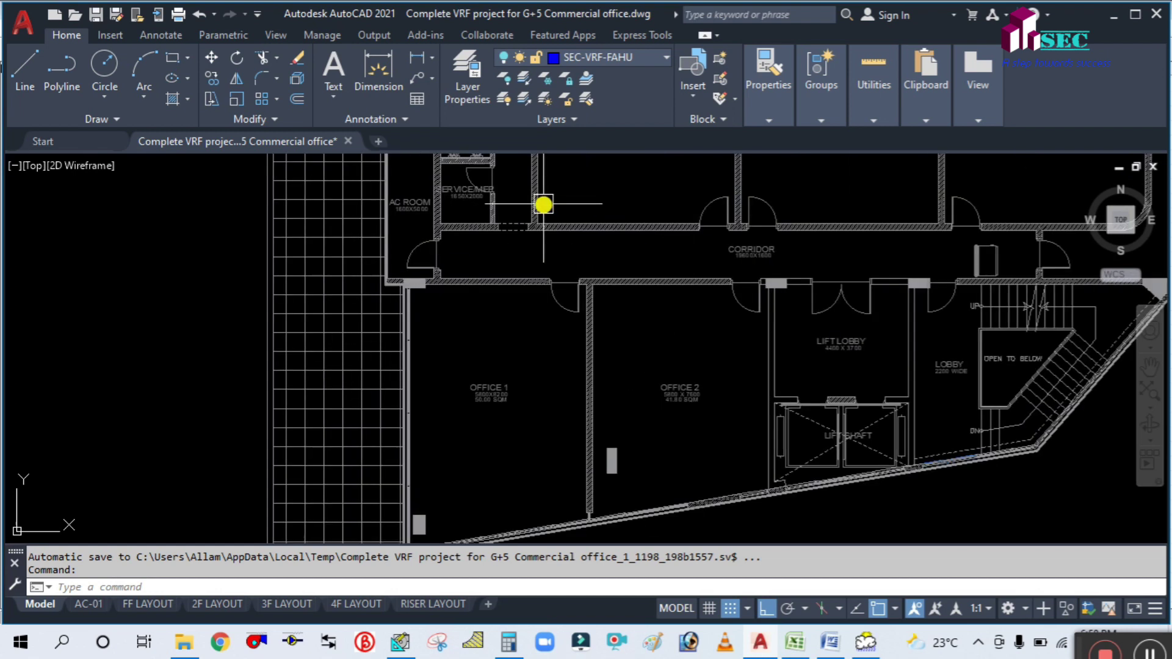
pyautogui.scroll(-2, 484, 419)
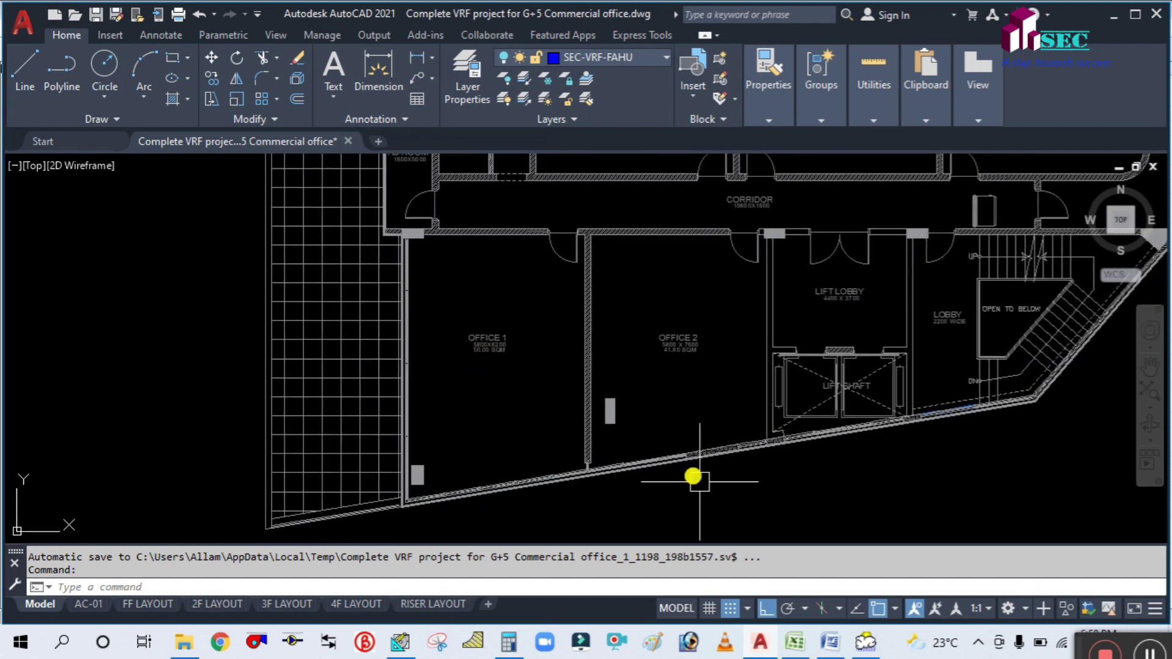
# Step: Return to HAP and save the OFFICE-1 space with its partition settings left at the defaults
pyautogui.click(400, 641)
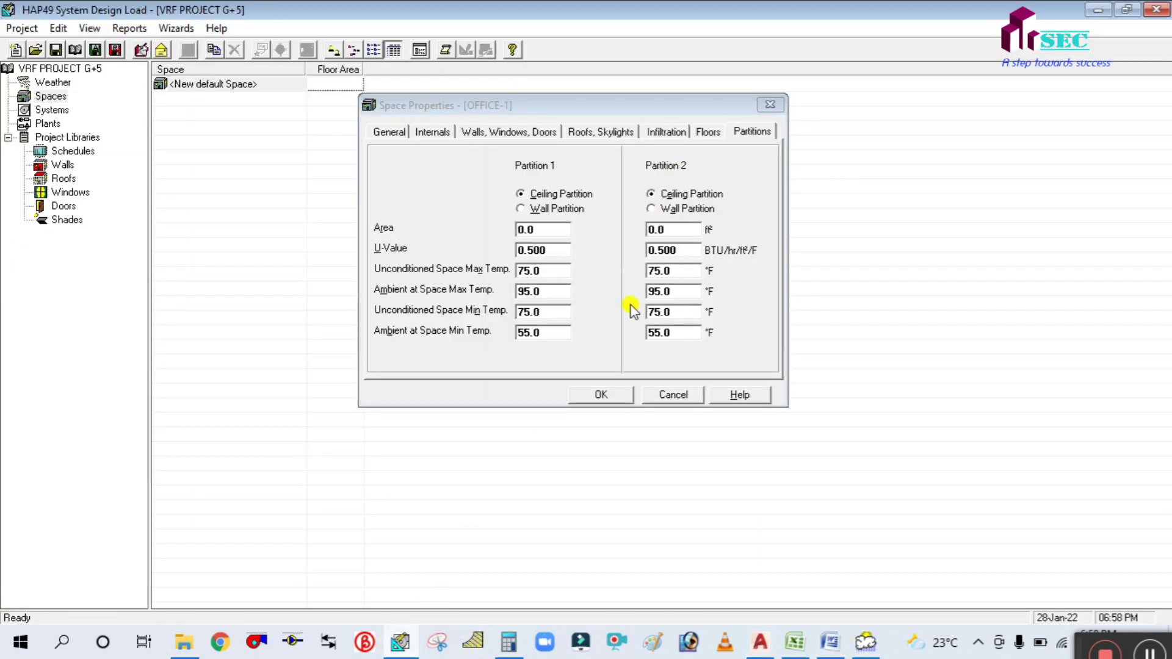
pyautogui.click(611, 393)
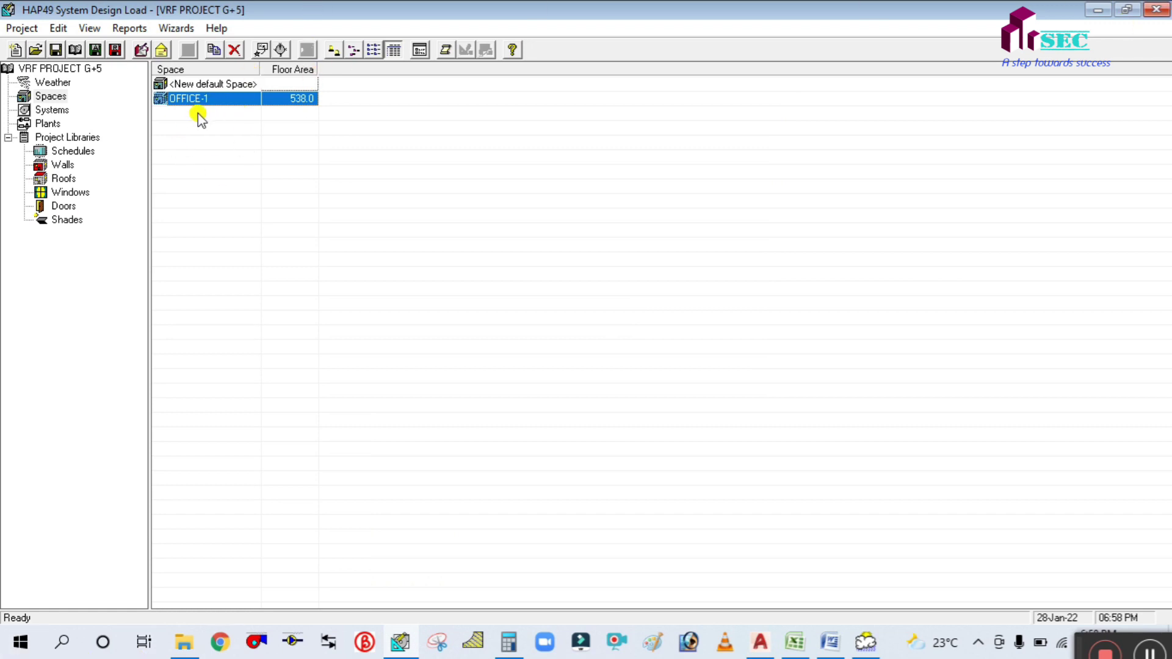
# Step: Switch to AutoCAD and examine Office 2 and its neighbouring rooms on the 1F plan
pyautogui.click(760, 642)
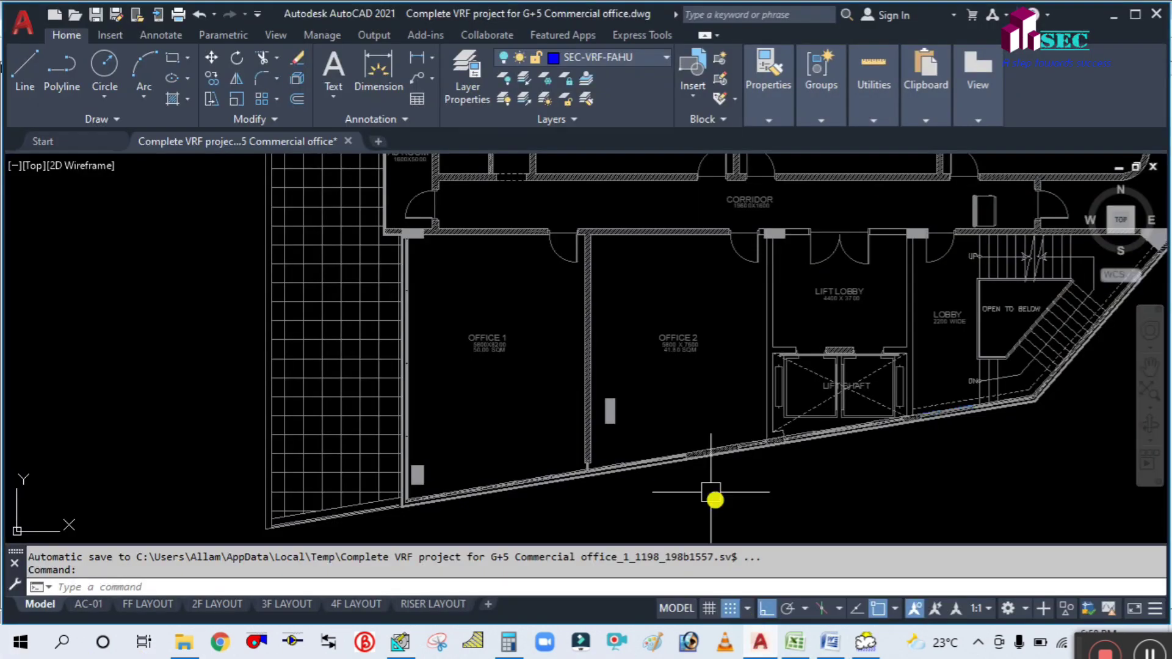
pyautogui.scroll(2, 653, 335)
pyautogui.scroll(-2, 557, 332)
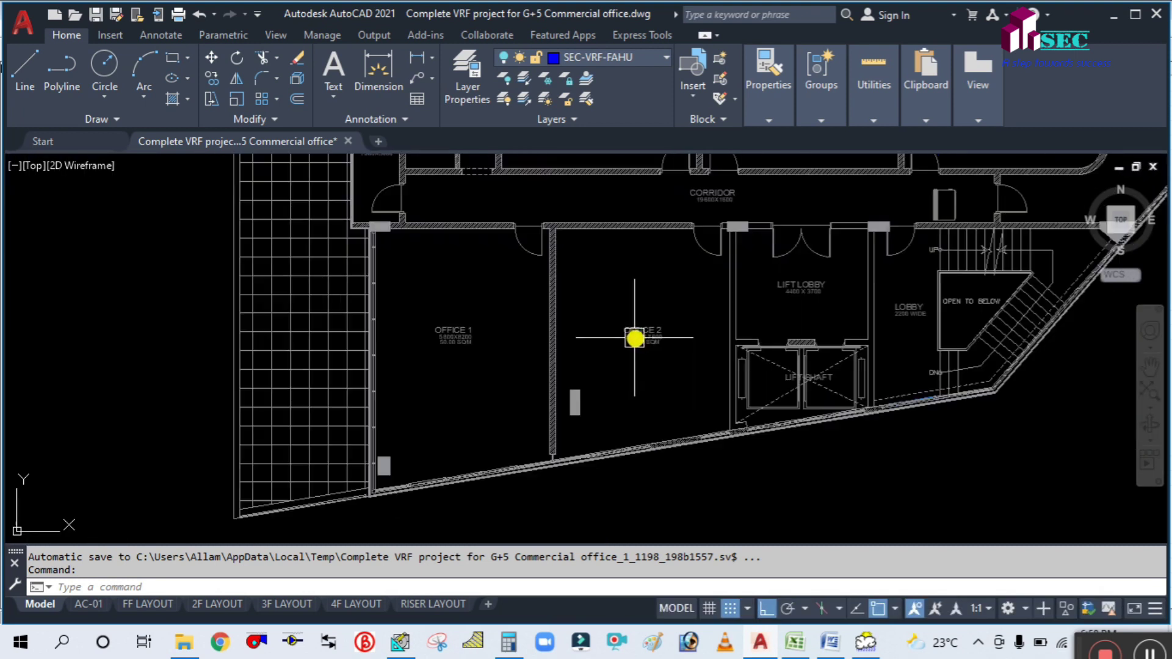
pyautogui.scroll(3, 635, 337)
pyautogui.scroll(-3, 647, 391)
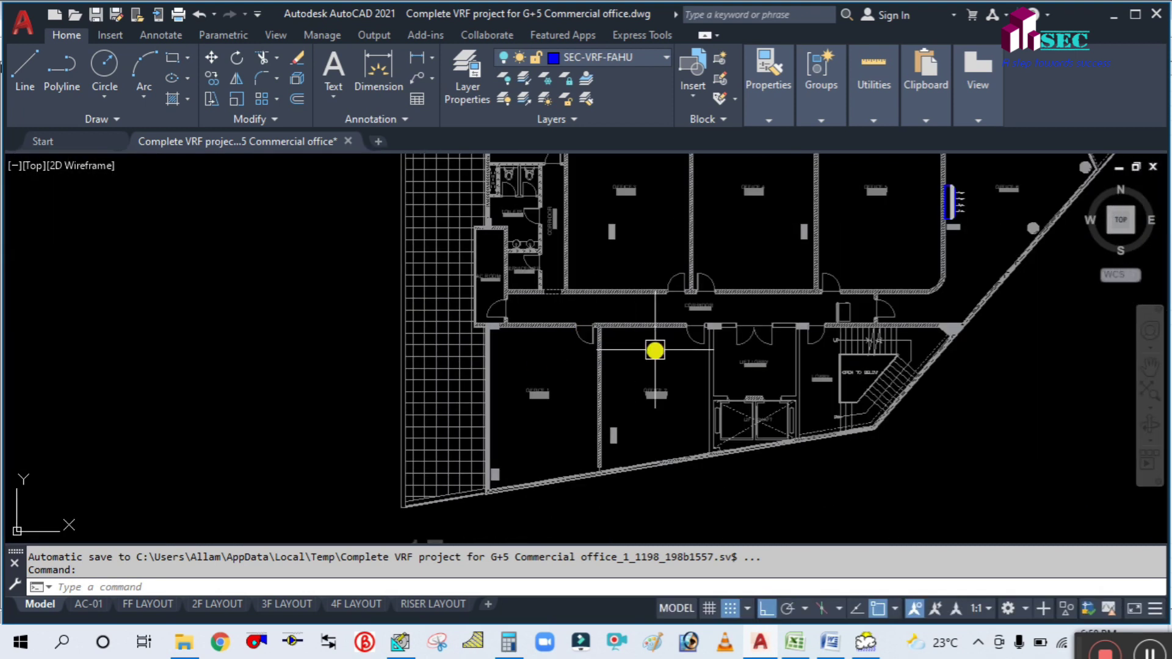
pyautogui.scroll(3, 654, 348)
pyautogui.scroll(-2, 655, 349)
pyautogui.scroll(-4, 638, 401)
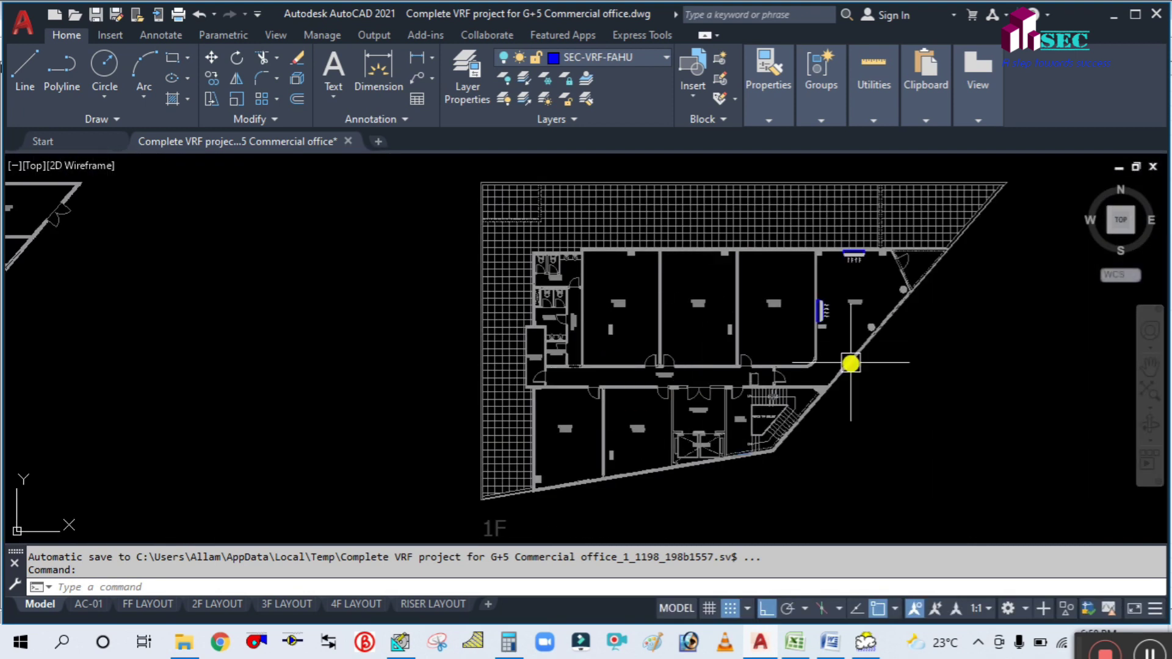
pyautogui.scroll(2, 758, 383)
pyautogui.scroll(2, 488, 464)
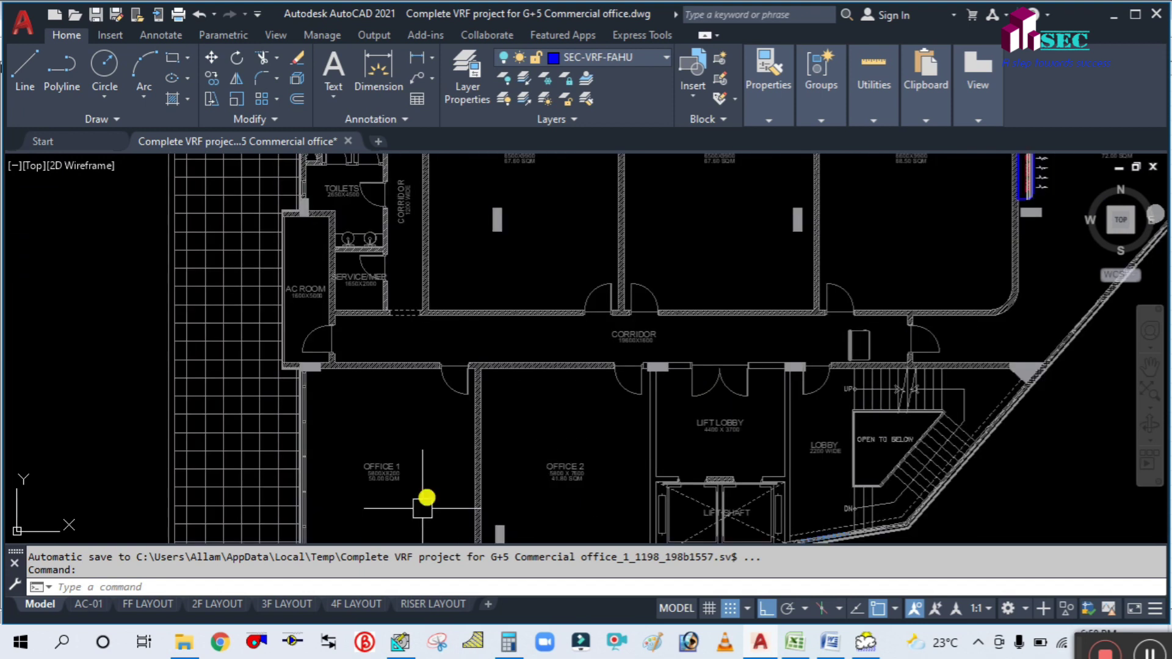
# Step: Switch to HAP, duplicate the OFFICE-1 space and name the copy OFFICE-2
pyautogui.click(400, 641)
pyautogui.rightClick(223, 101)
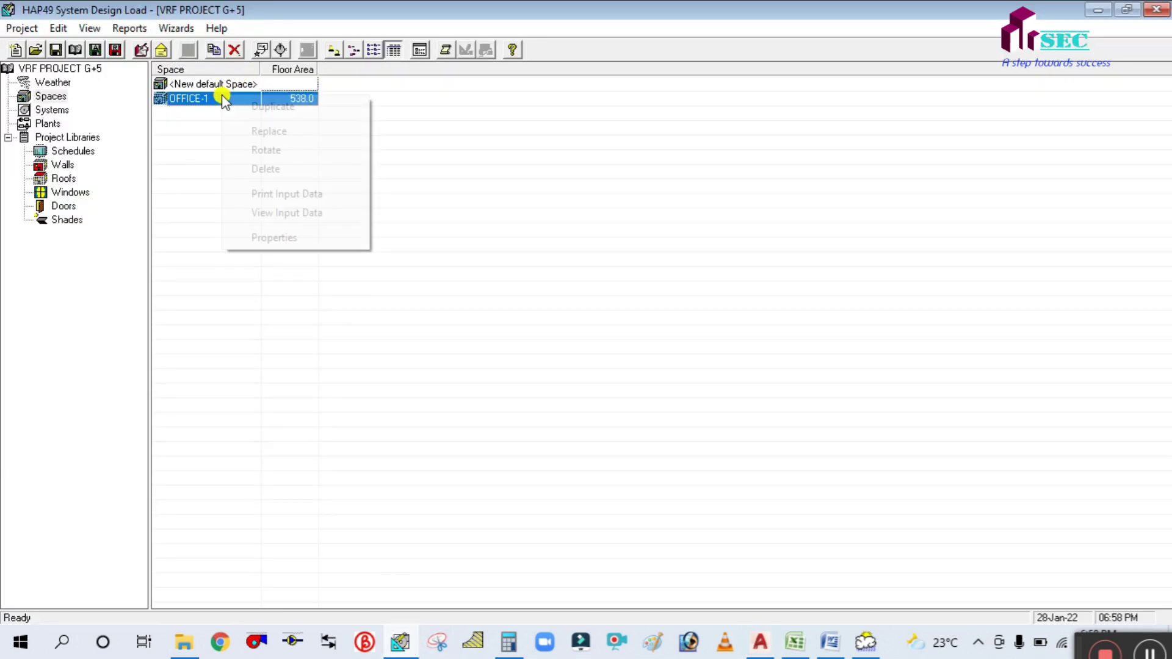
pyautogui.click(284, 108)
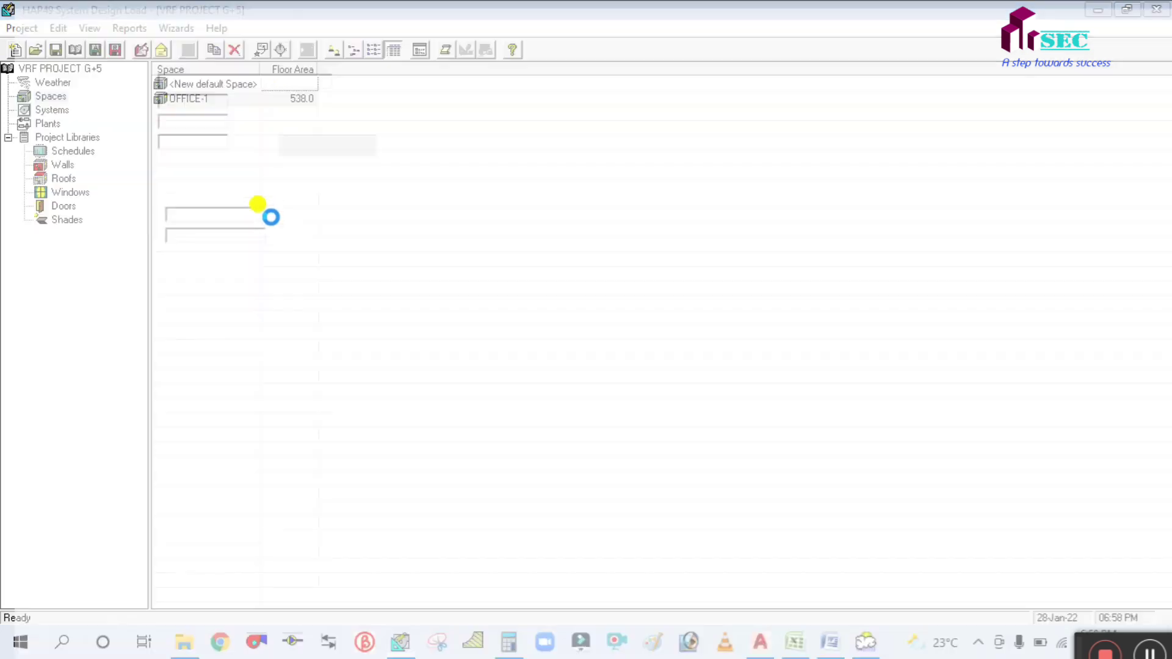
pyautogui.click(287, 73)
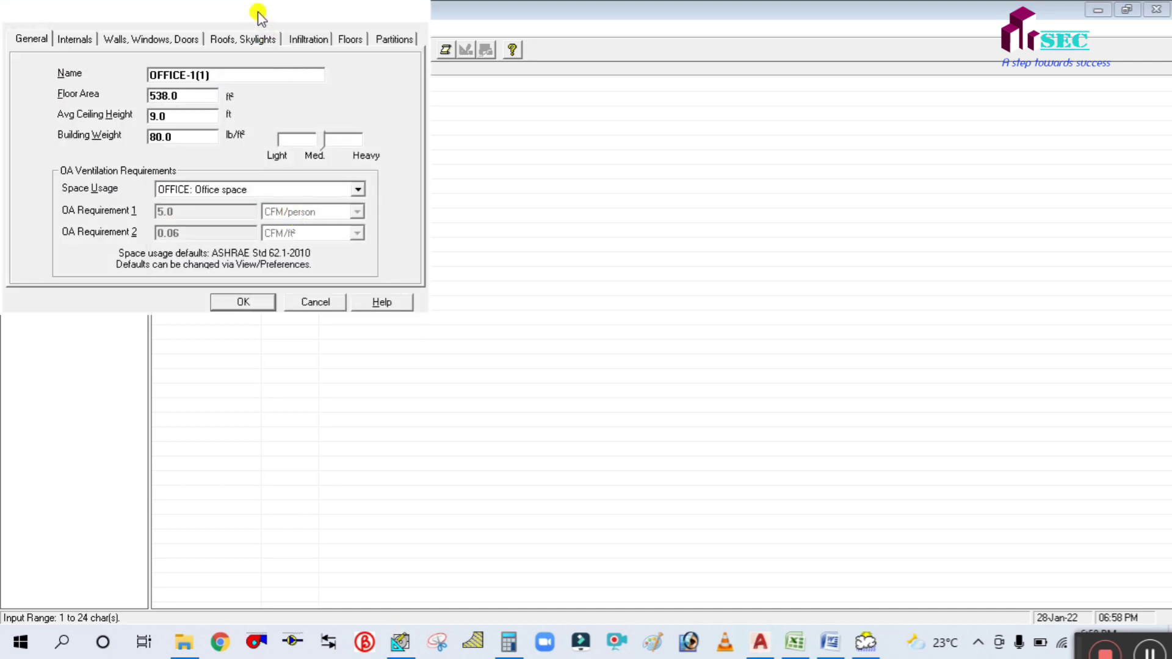
pyautogui.moveTo(258, 15); pyautogui.dragTo(521, 158)
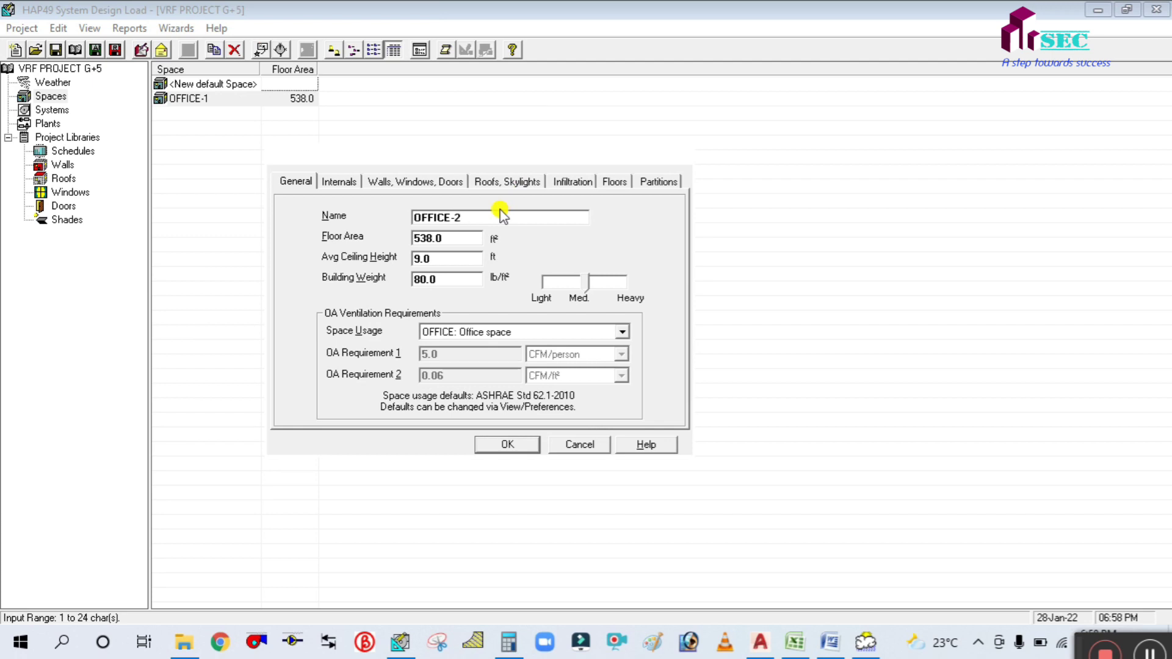
pyautogui.press('Tab')
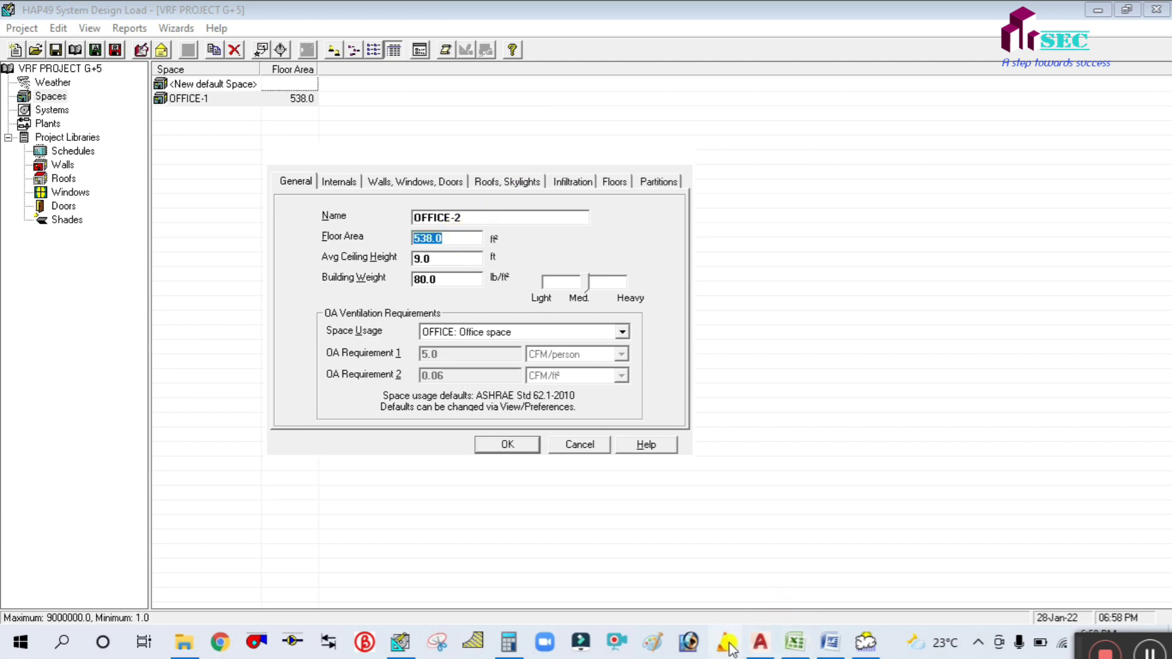
# Step: Look up Office 2's floor area on the AutoCAD plan and return to HAP
pyautogui.click(759, 643)
pyautogui.scroll(6, 628, 432)
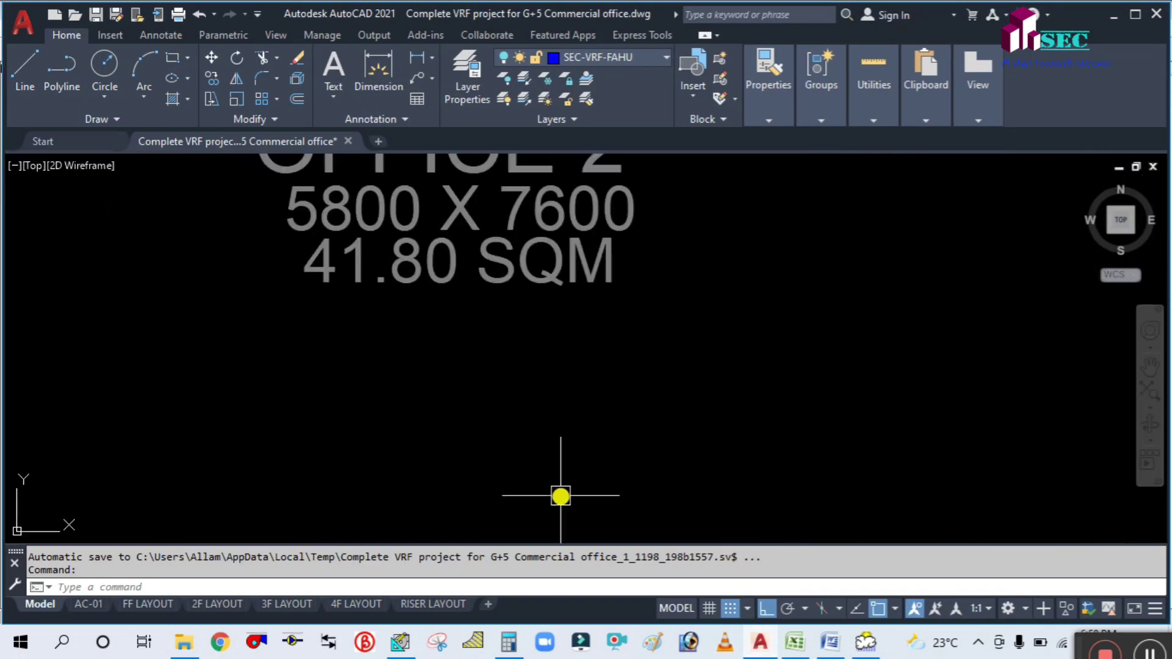
pyautogui.scroll(-1, 558, 492)
pyautogui.scroll(-2, 569, 488)
pyautogui.click(399, 642)
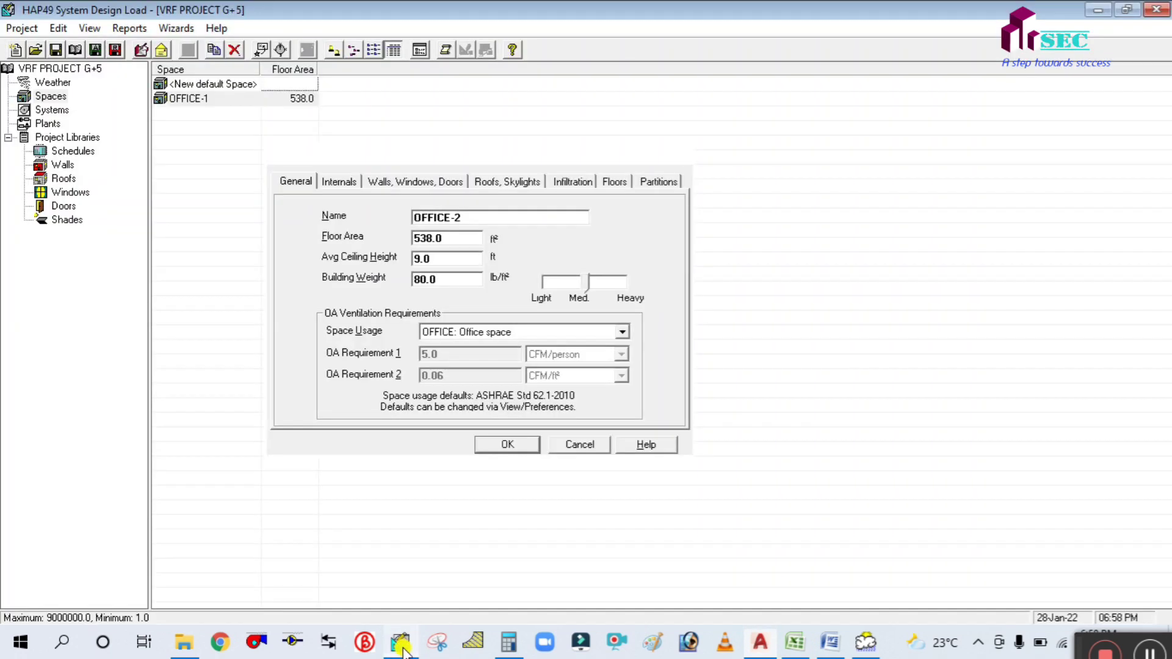
# Step: Convert Office 2's area to square feet in Calculator by multiplying 41.8 by 10.76
pyautogui.click(508, 642)
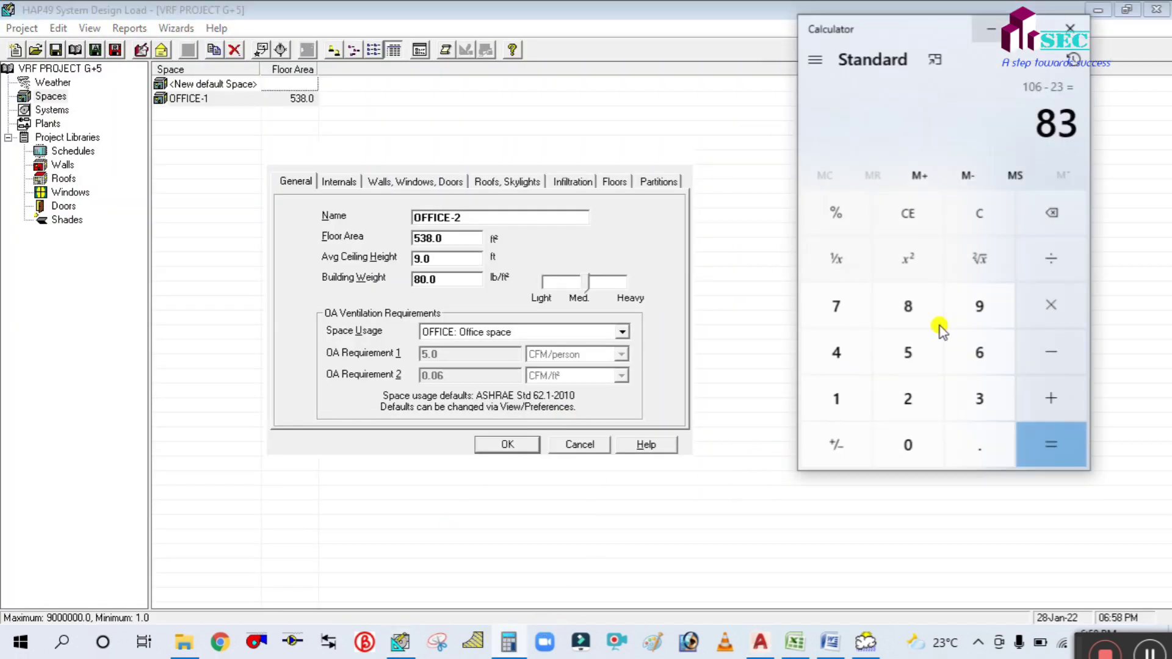
pyautogui.click(979, 231)
pyautogui.click(848, 360)
pyautogui.click(844, 406)
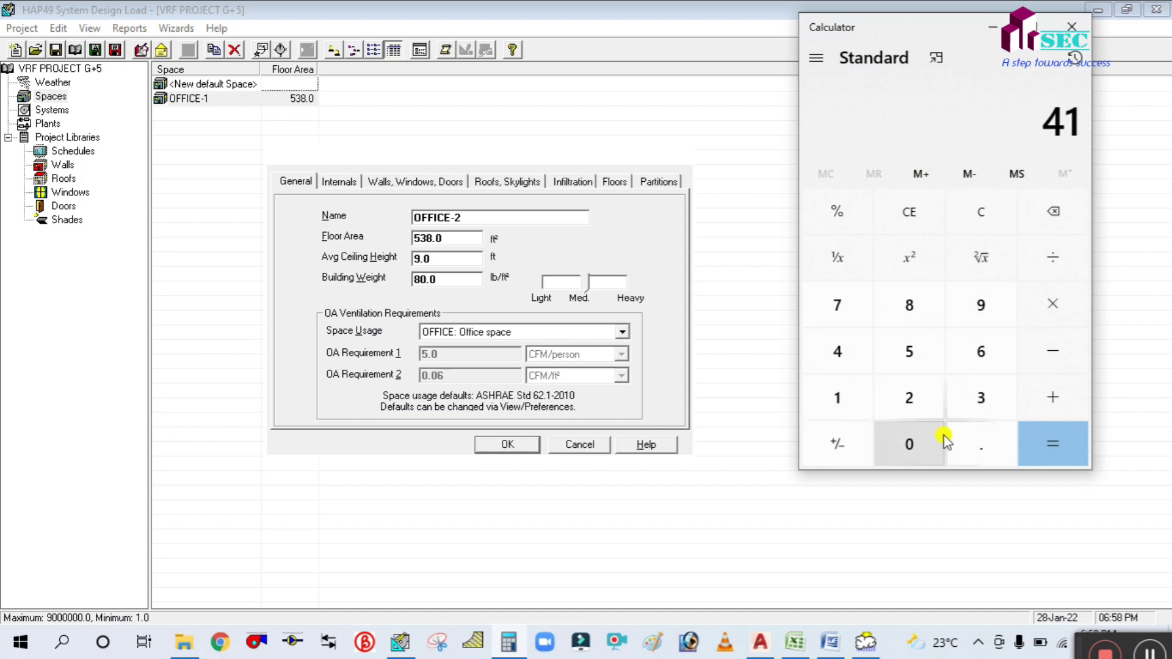
pyautogui.click(974, 438)
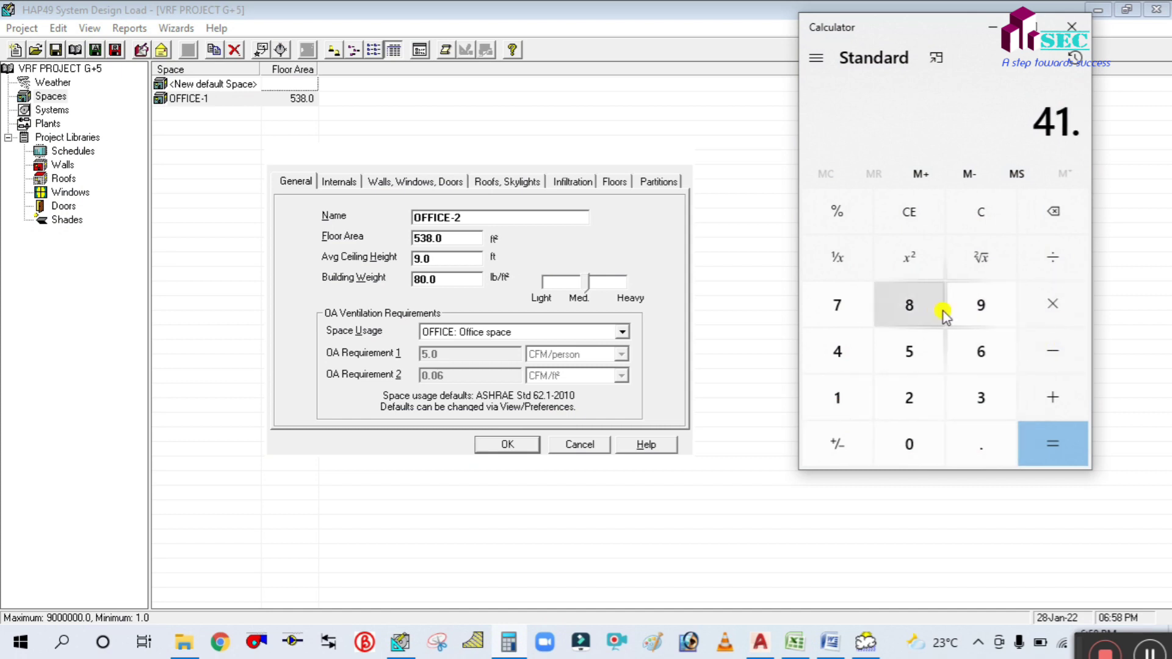
pyautogui.click(912, 308)
pyautogui.click(1041, 312)
pyautogui.click(836, 397)
pyautogui.click(909, 440)
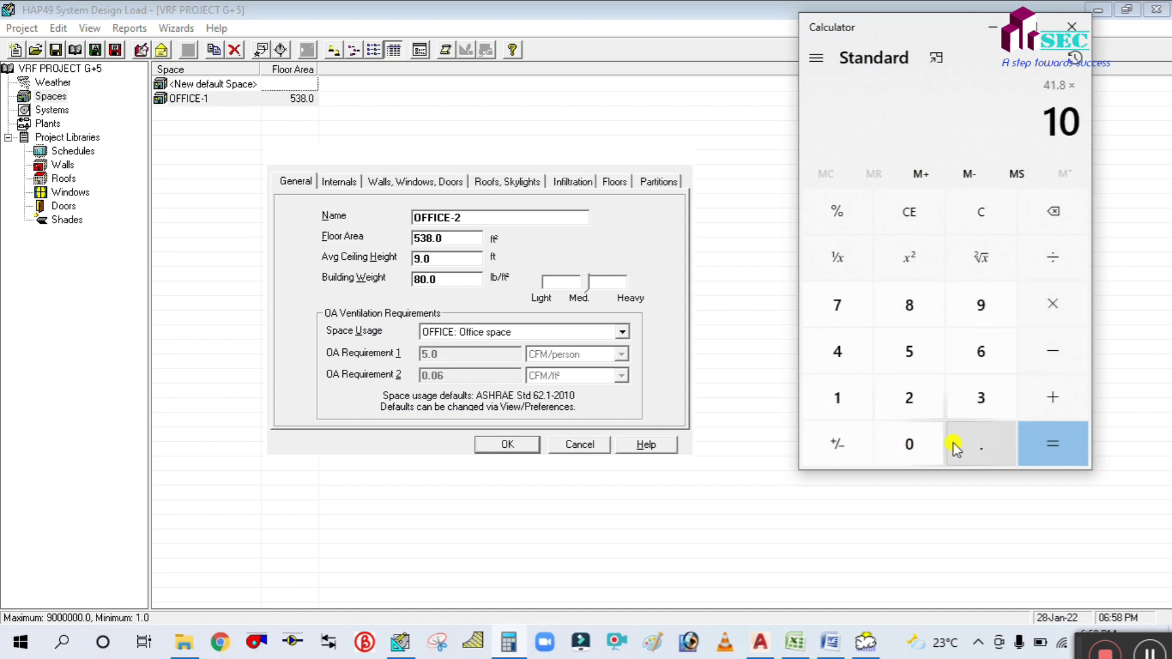
pyautogui.click(970, 446)
pyautogui.click(867, 305)
pyautogui.click(975, 349)
pyautogui.click(1057, 436)
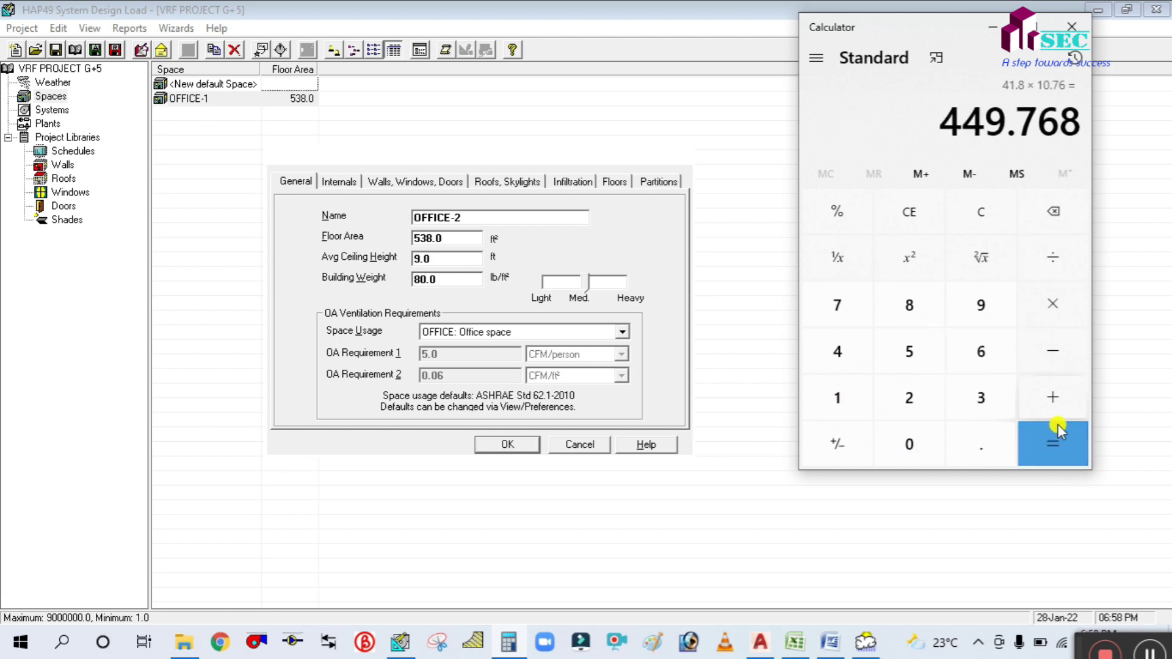
# Step: Return to the HAP space properties and set OFFICE-2's Floor Area to 450 ft²
pyautogui.click(992, 27)
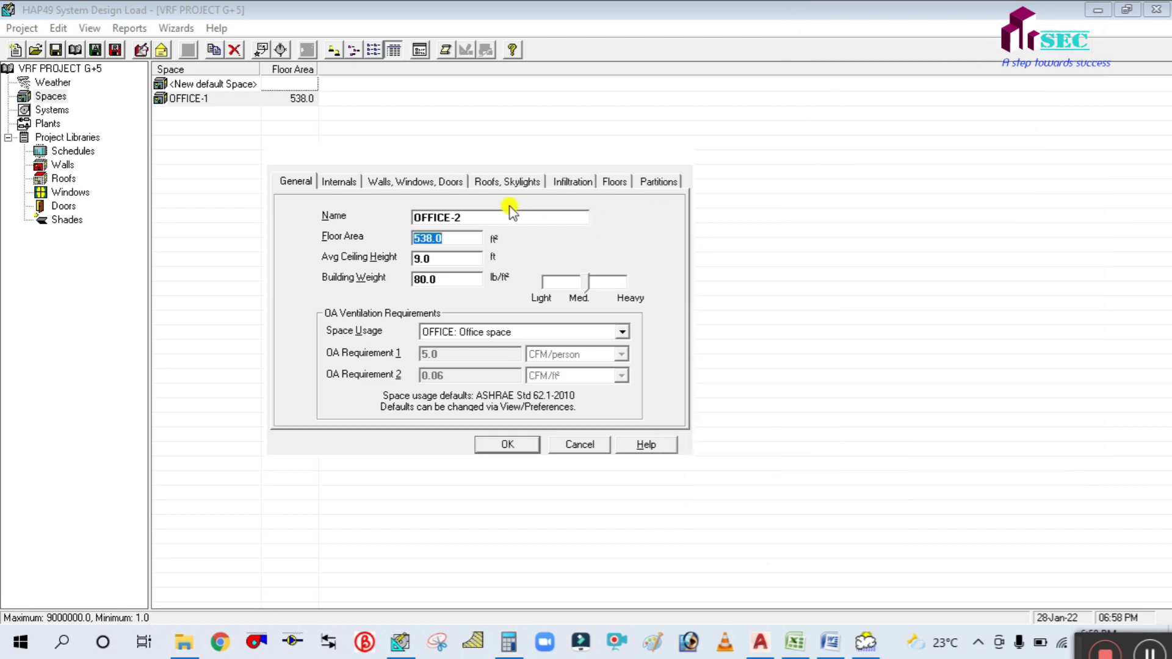
pyautogui.write('450')
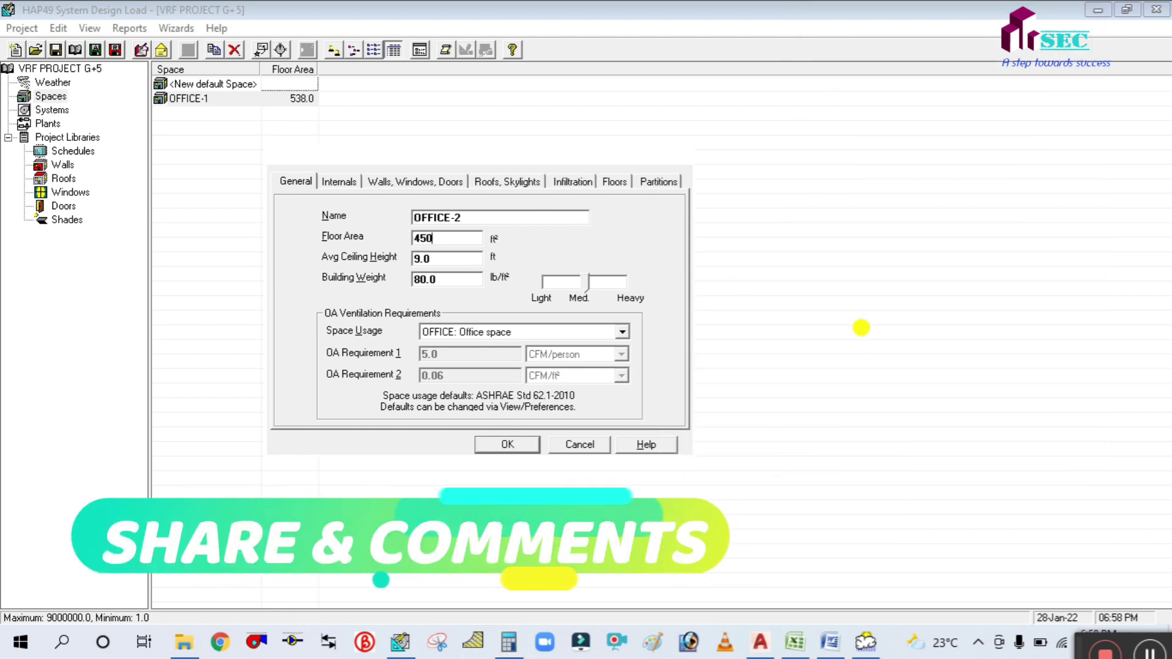
pyautogui.click(464, 256)
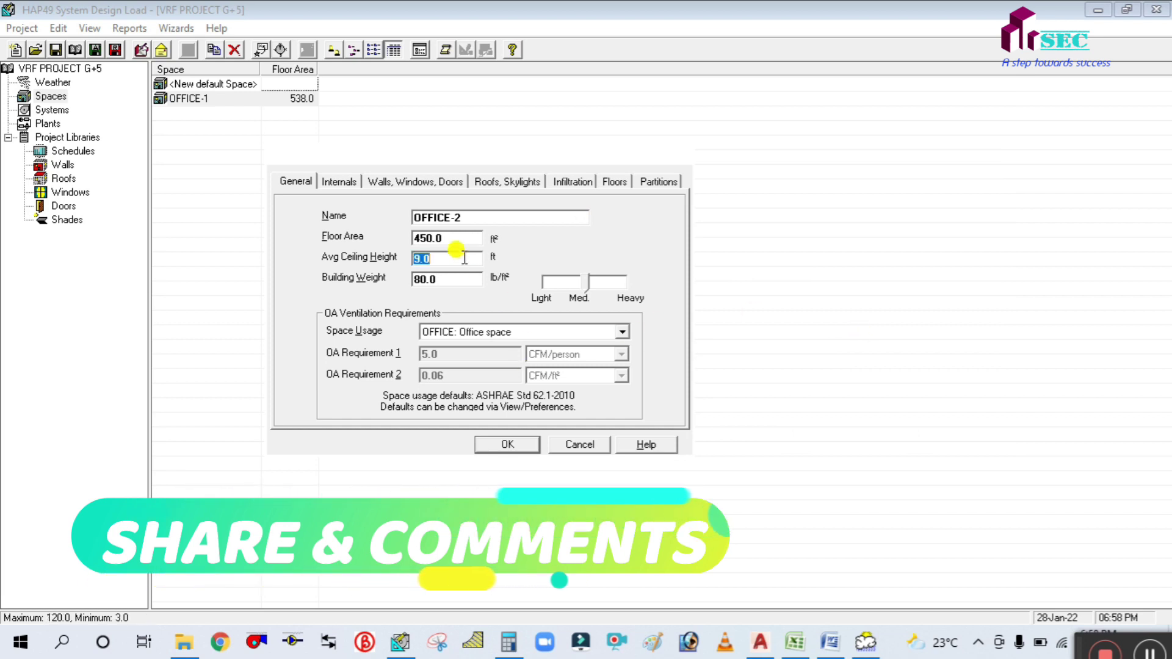
# Step: Check OFFICE-2's internal loads and set its second wall exposure to not used
pyautogui.click(338, 182)
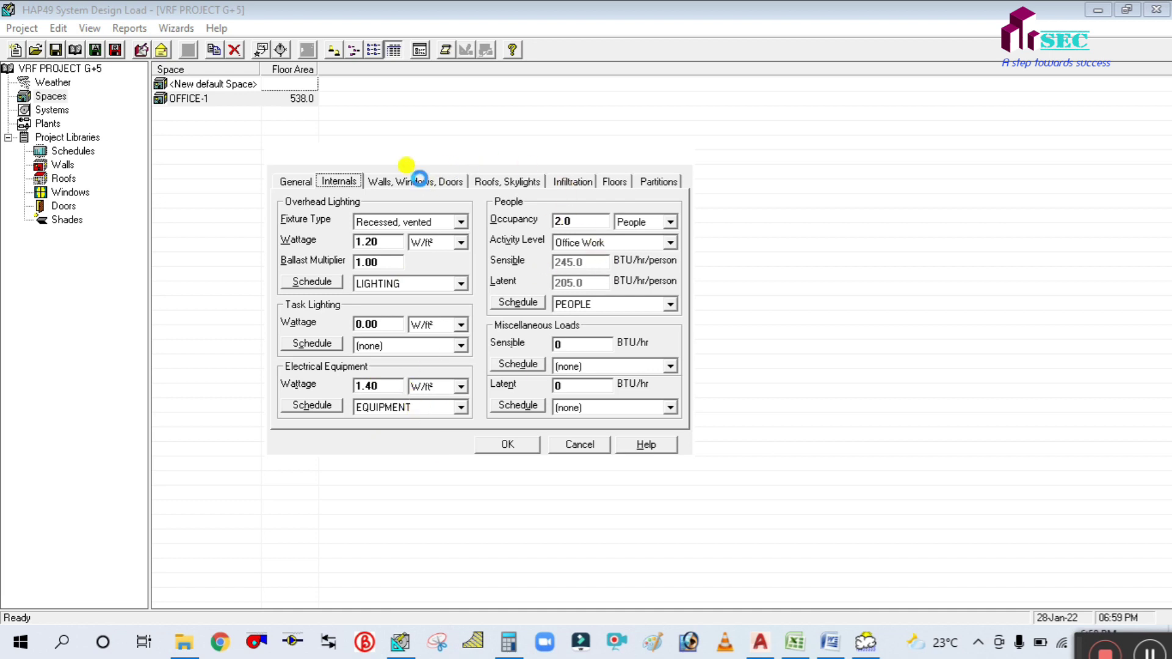
pyautogui.click(419, 181)
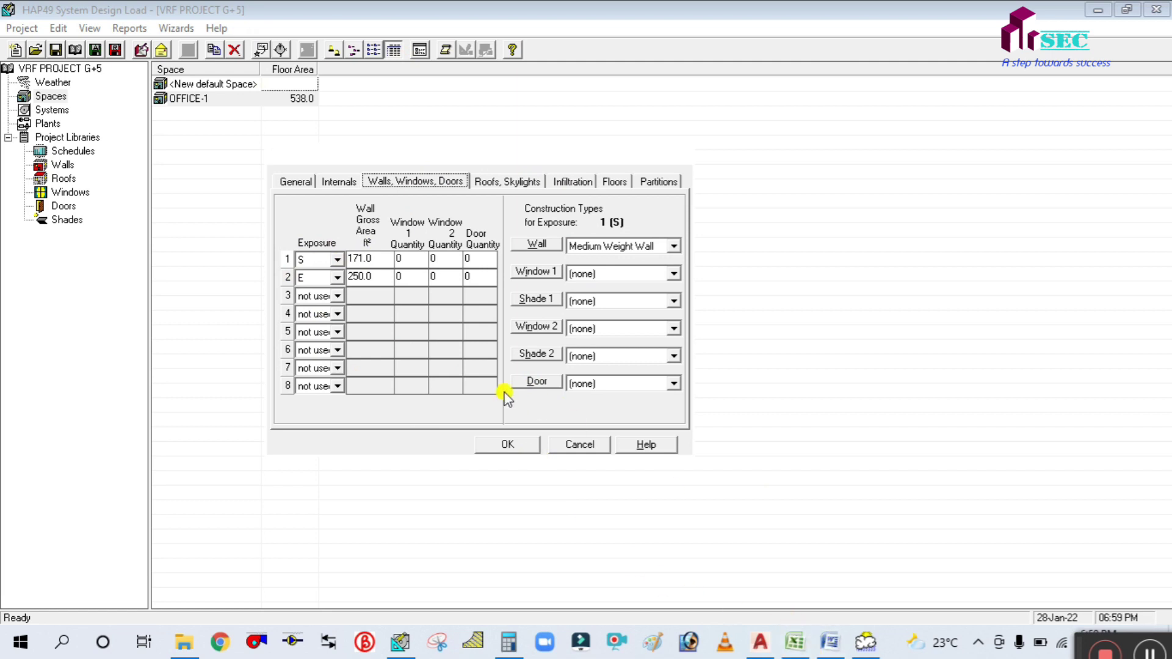
pyautogui.click(339, 278)
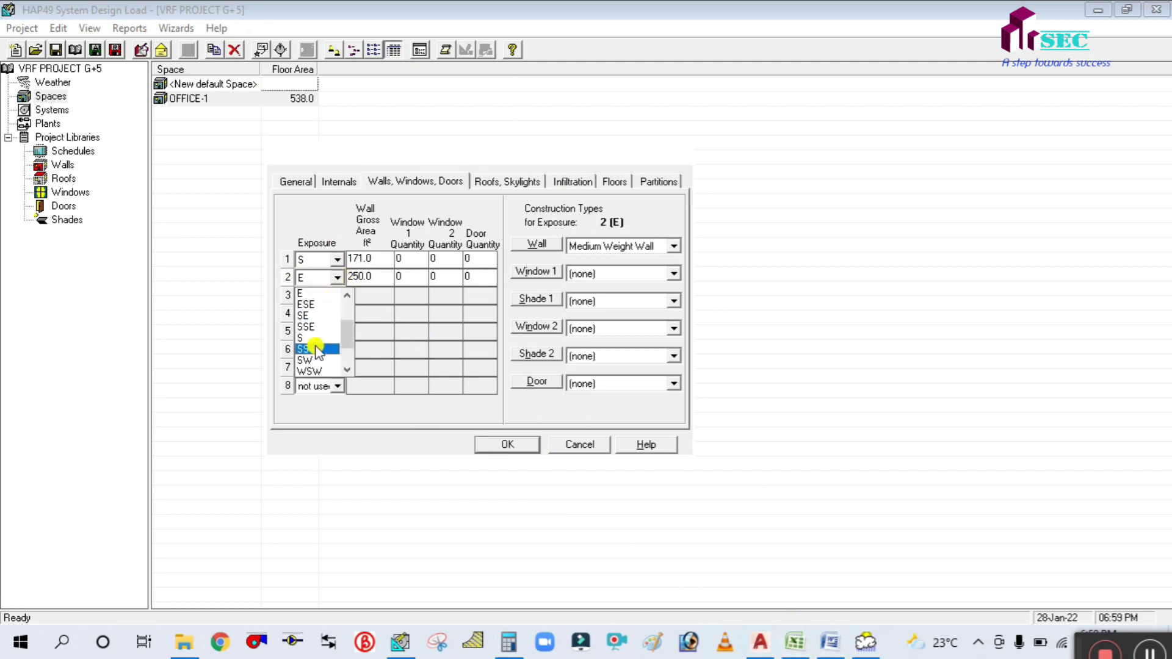
pyautogui.click(308, 295)
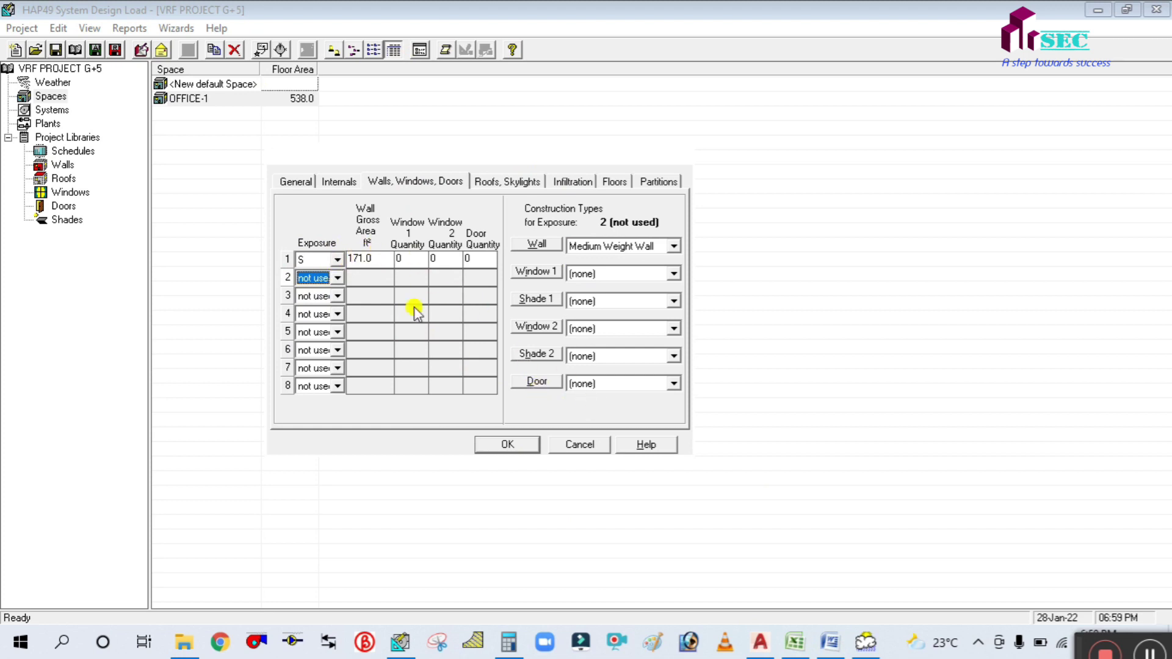
# Step: Measure Office 2's width between its side walls on the AutoCAD plan with a linear dimension and return to HAP
pyautogui.click(760, 641)
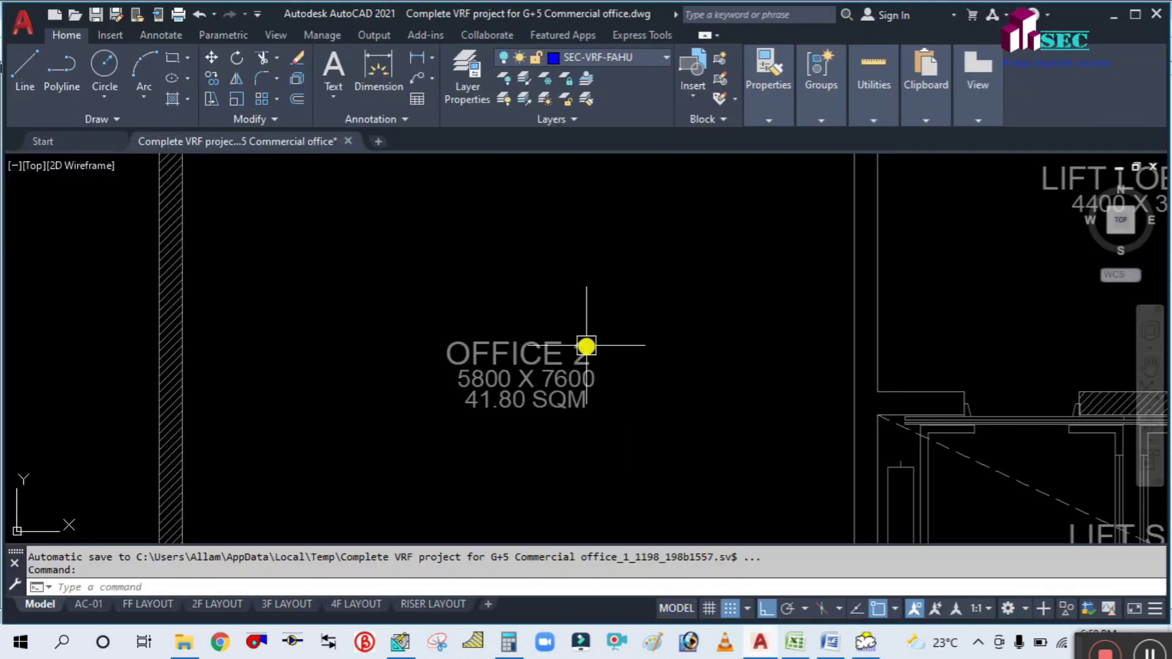
pyautogui.scroll(-3, 586, 346)
pyautogui.scroll(3, 552, 397)
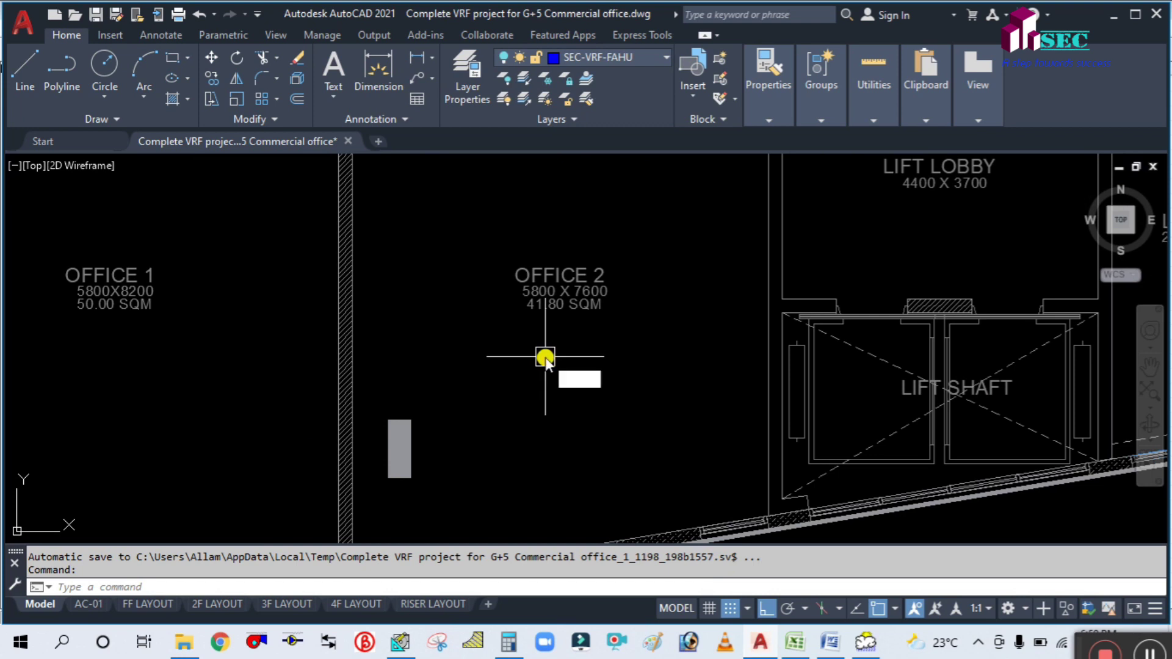
pyautogui.write('DLI')
pyautogui.press('Return')
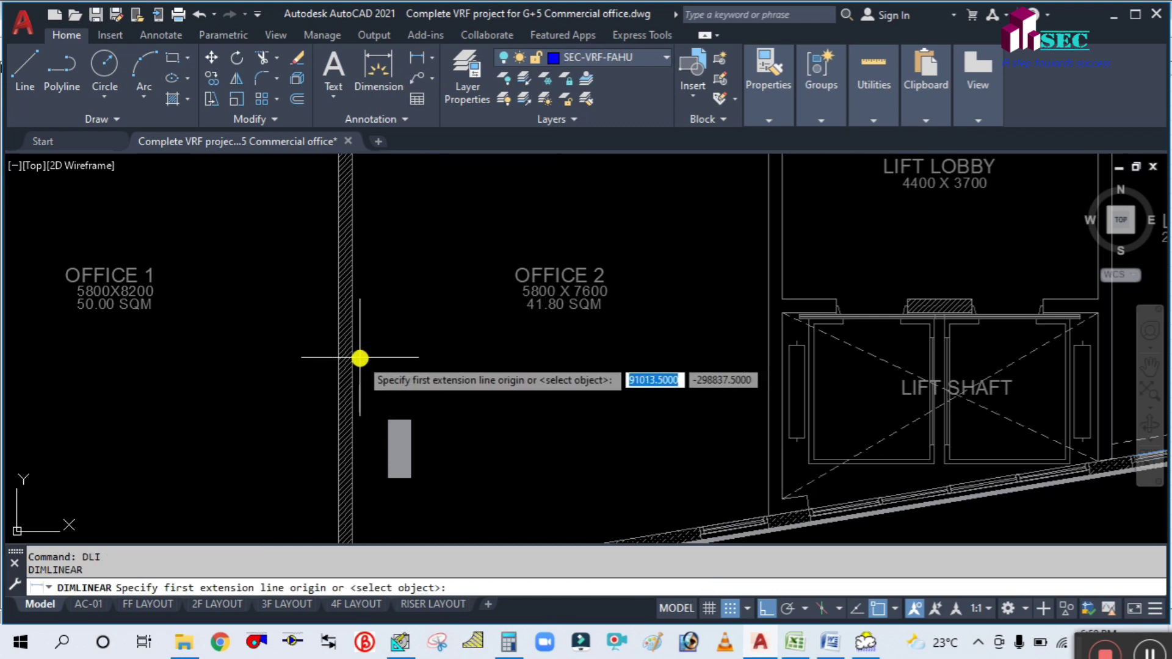
pyautogui.click(356, 359)
pyautogui.click(766, 355)
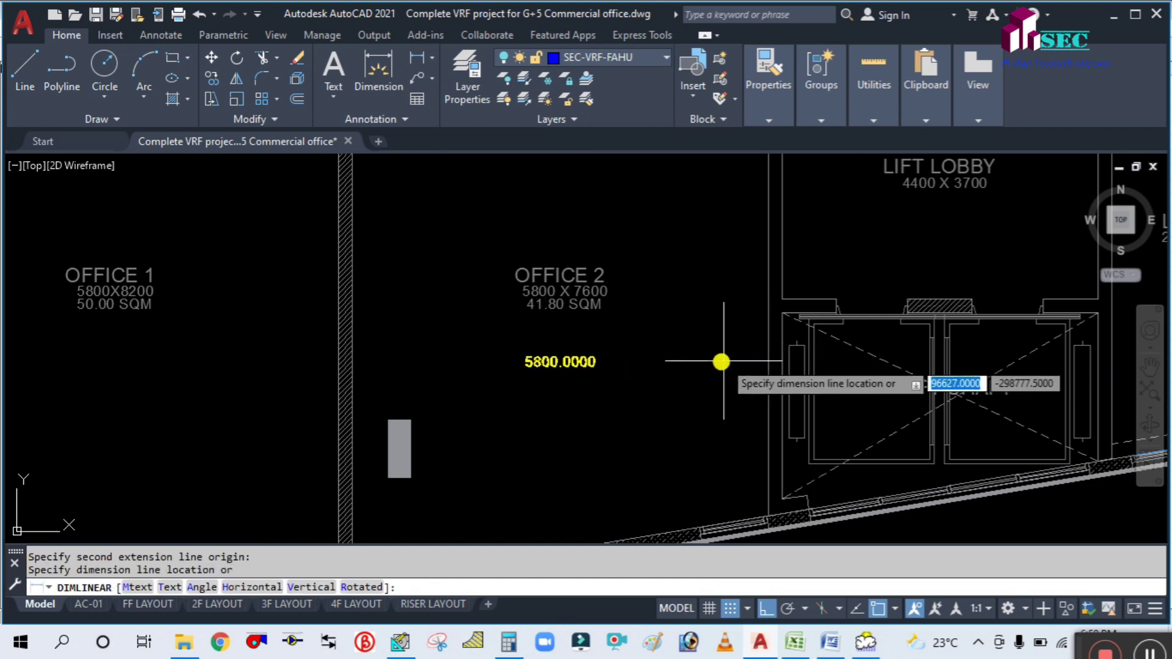
pyautogui.press('Escape')
pyautogui.scroll(-3, 586, 461)
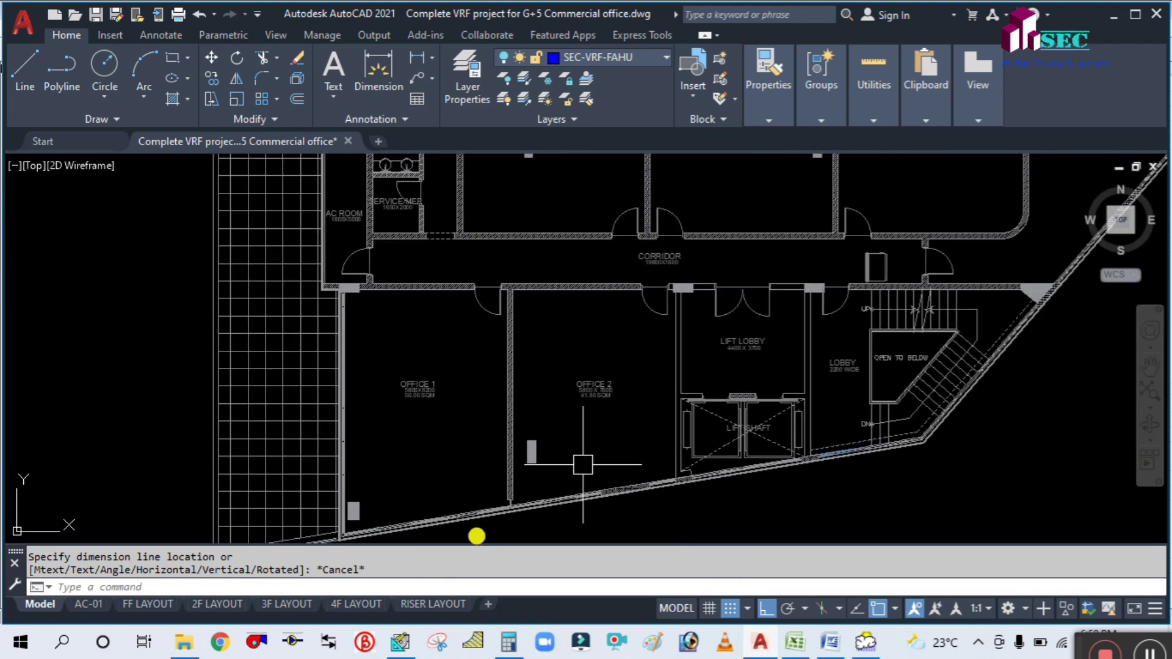
pyautogui.click(401, 641)
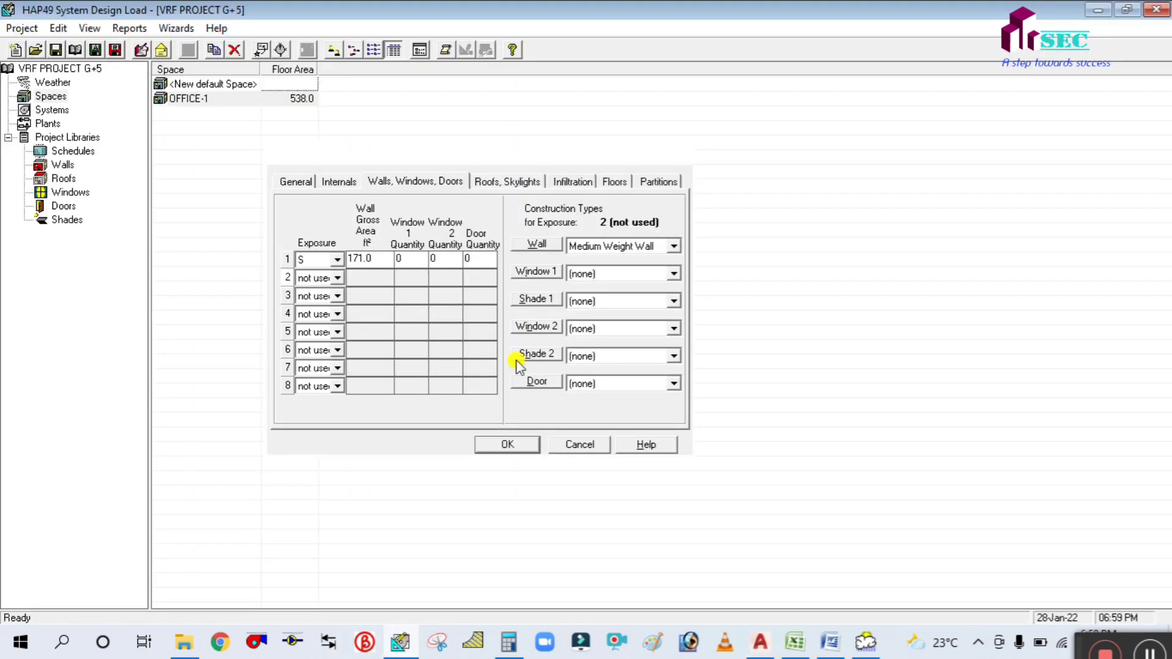
# Step: Set OFFICE-2's horizontal roof gross area to 450 ft², matching its floor area
pyautogui.click(488, 181)
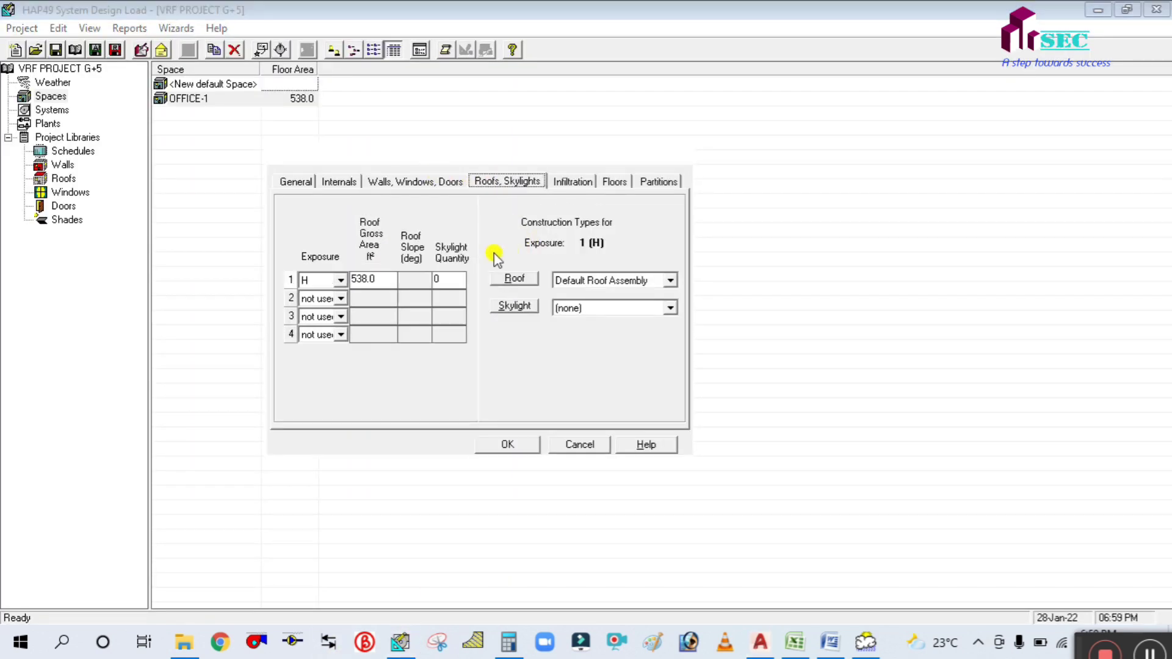
pyautogui.click(305, 182)
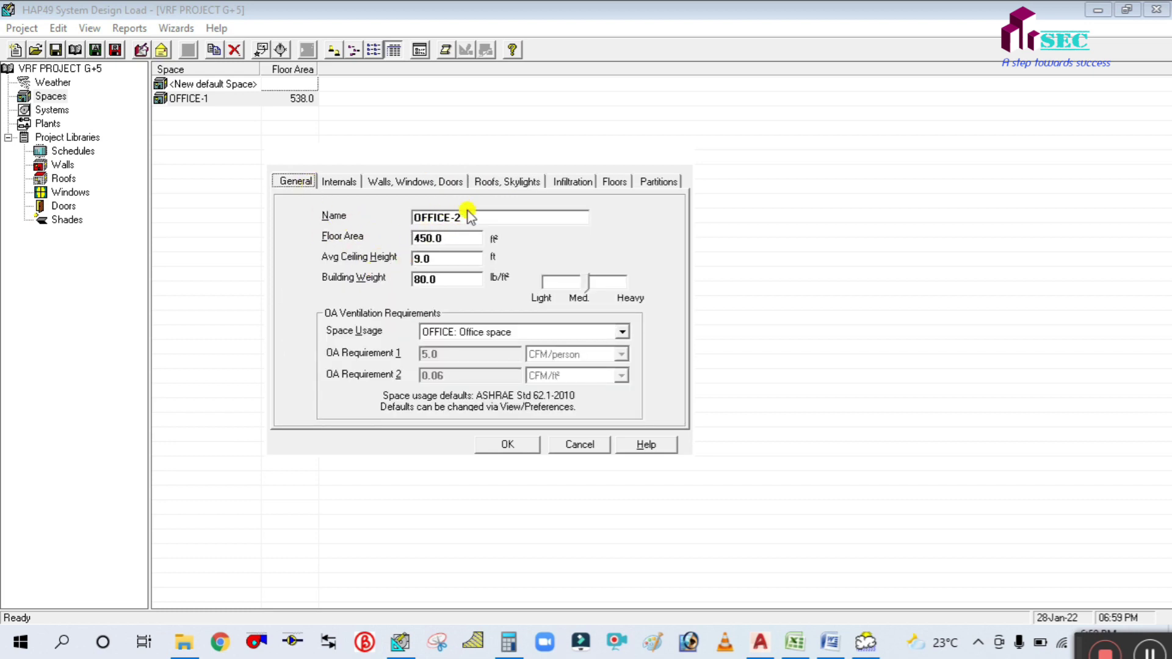
pyautogui.click(488, 183)
pyautogui.click(379, 279)
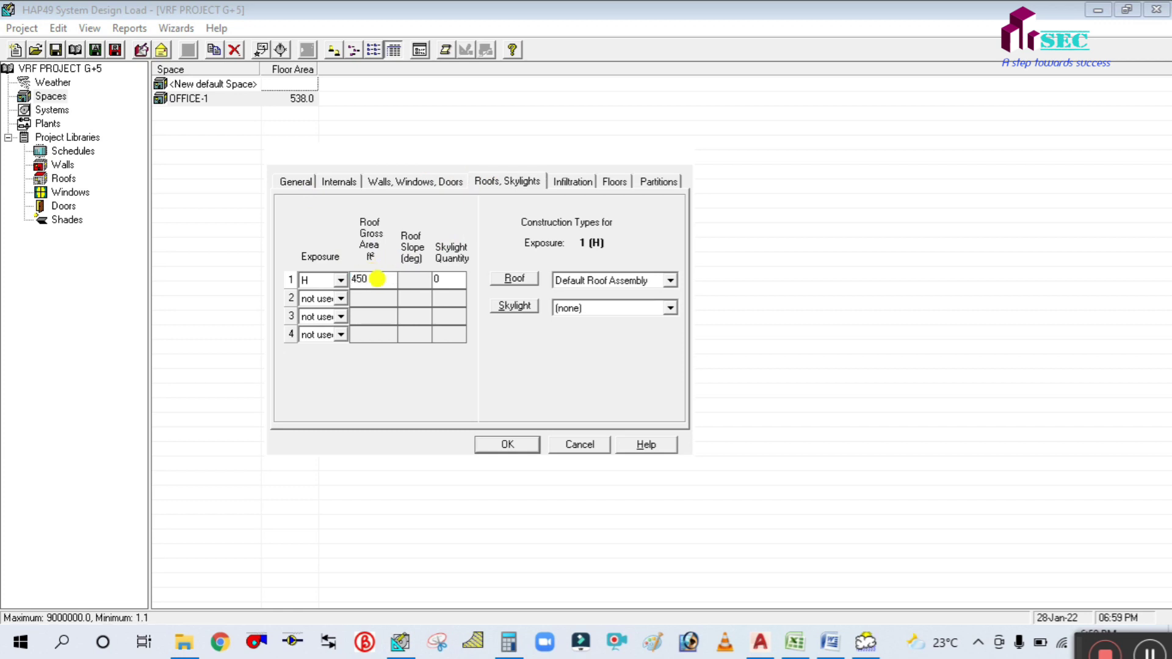
pyautogui.click(338, 281)
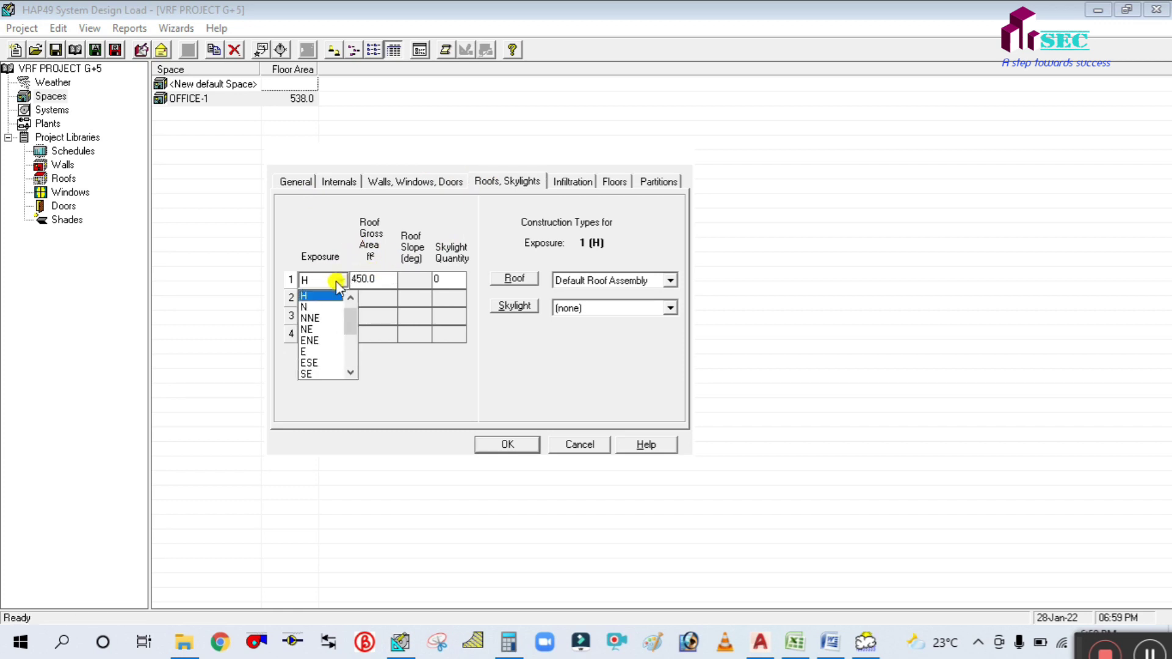
pyautogui.click(338, 280)
pyautogui.click(497, 183)
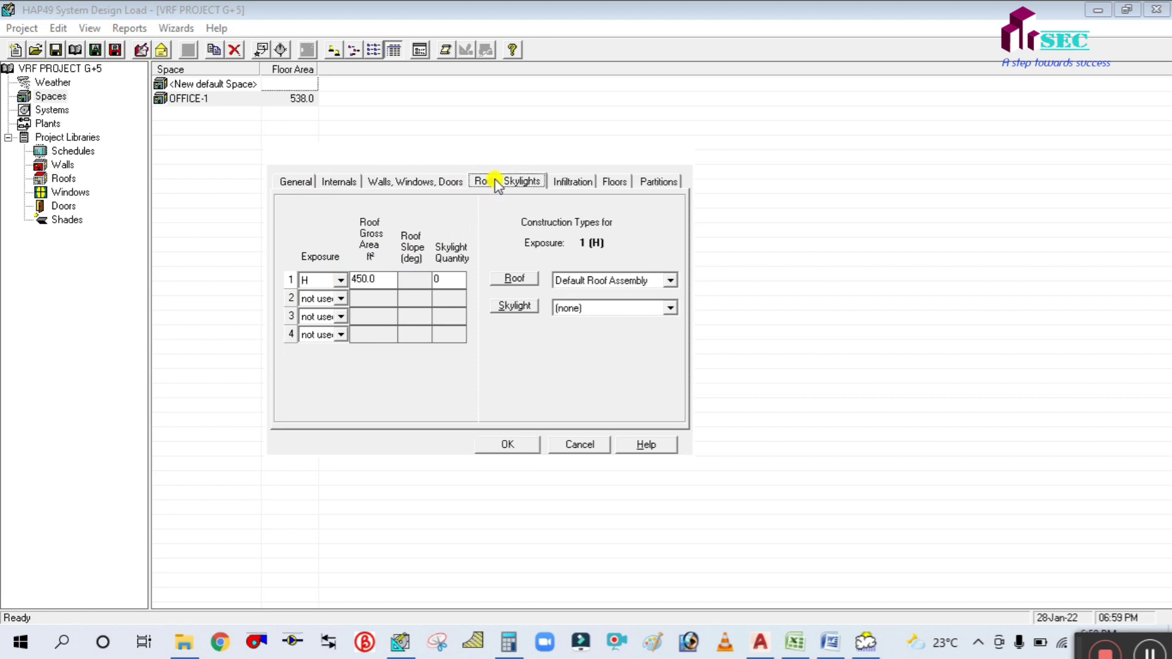
# Step: Check OFFICE-2's infiltration and floor settings, and set Partition 1 to Wall Partition
pyautogui.click(569, 183)
pyautogui.click(613, 183)
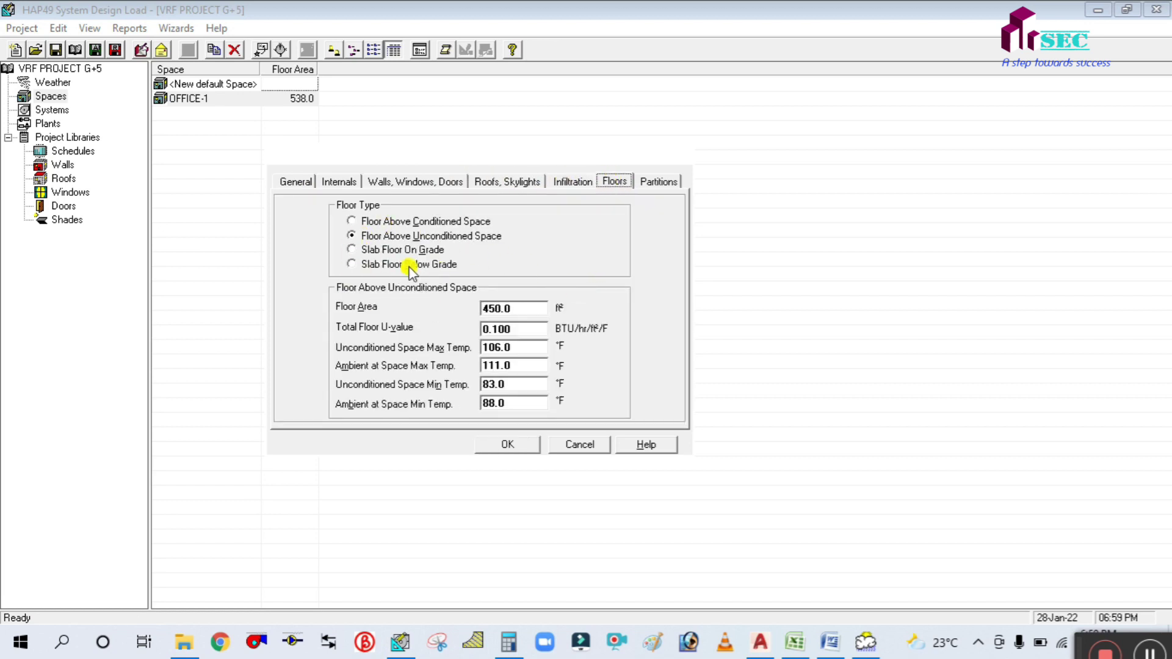
pyautogui.click(520, 307)
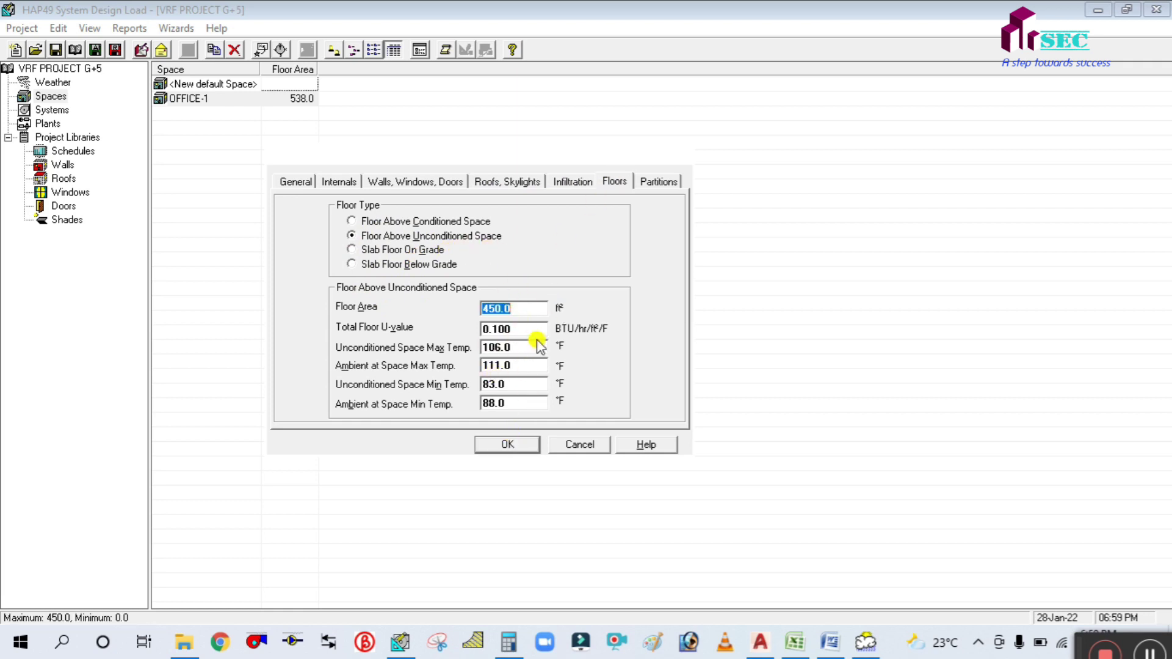
pyautogui.click(659, 182)
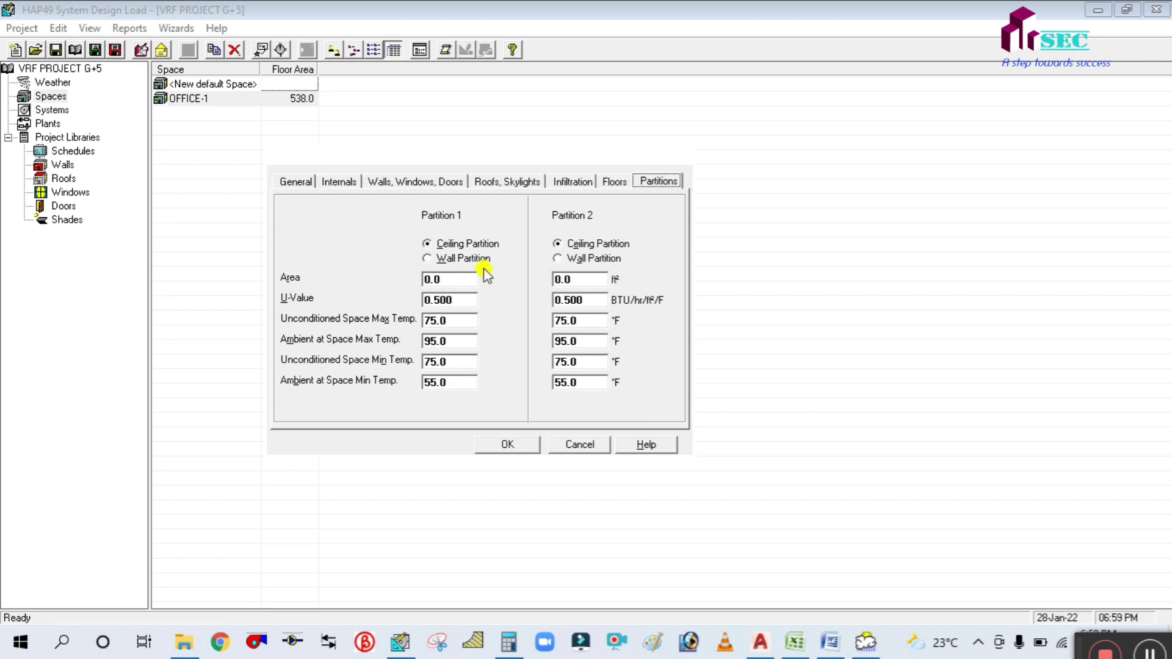
pyautogui.click(425, 259)
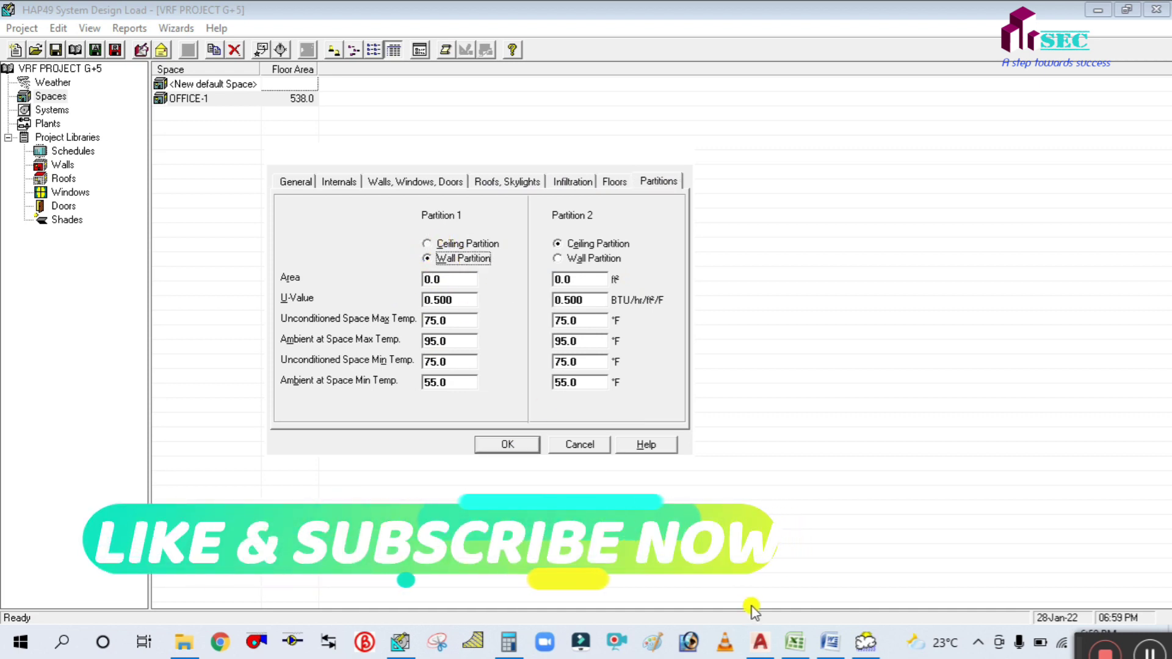
# Step: Measure the length of the wall between Office 2 and the lift lobby on the AutoCAD plan and return to HAP
pyautogui.click(759, 642)
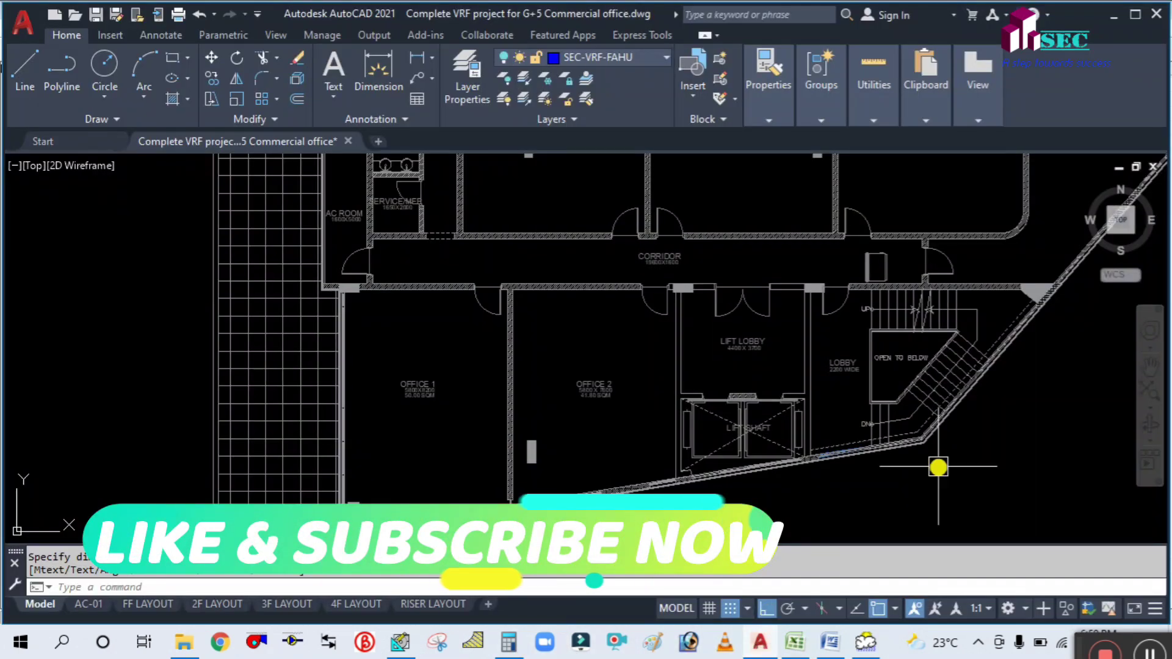
pyautogui.scroll(3, 733, 318)
pyautogui.scroll(-3, 713, 314)
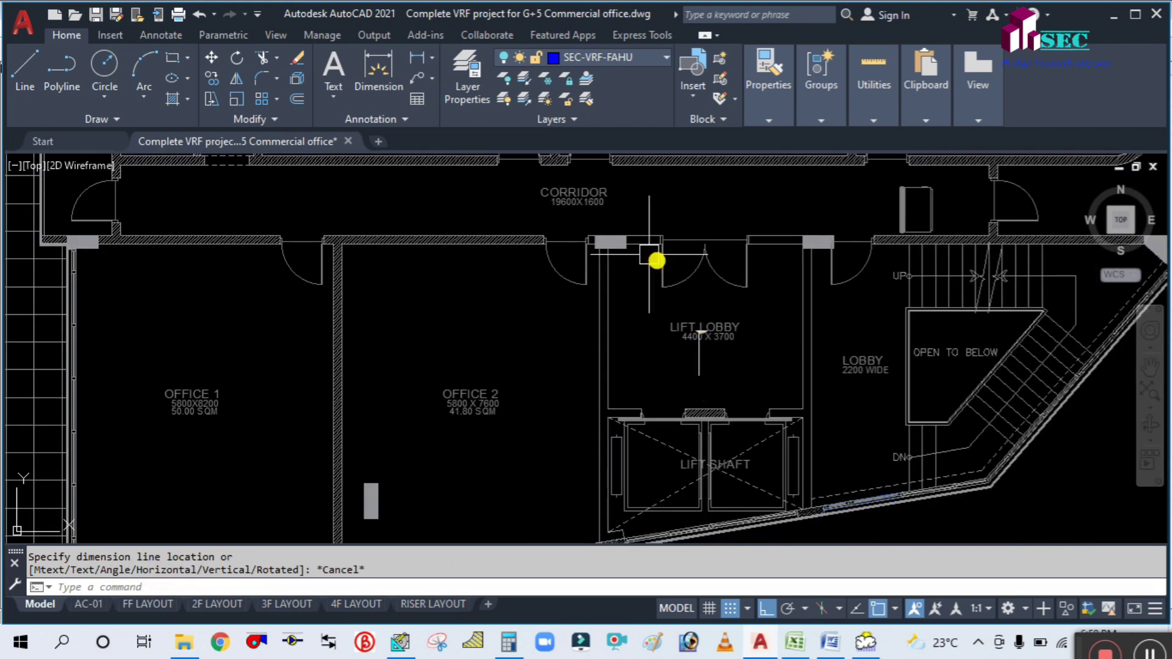
pyautogui.scroll(2, 635, 333)
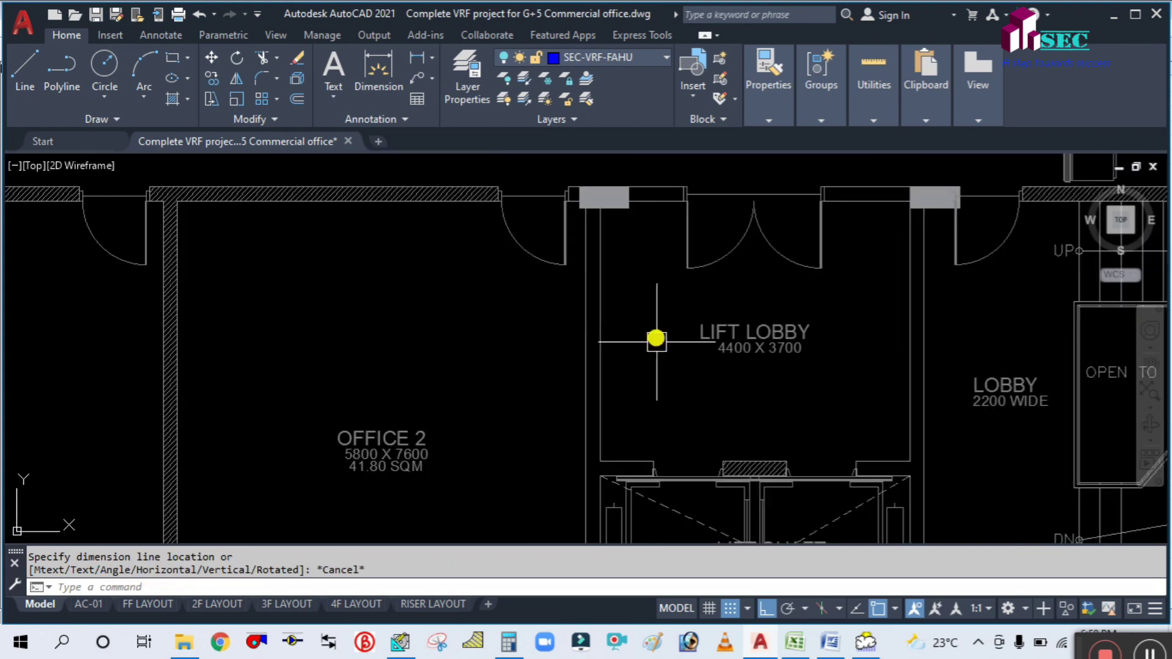
pyautogui.scroll(-2, 628, 312)
pyautogui.write('DIM')
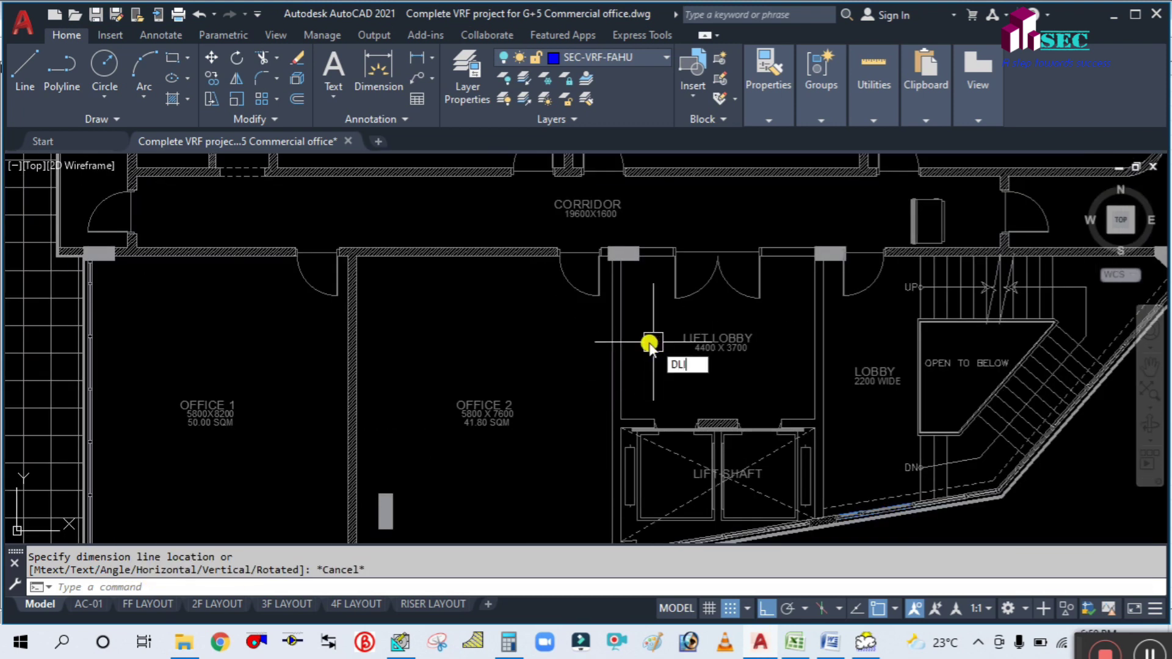
pyautogui.write('LI')
pyautogui.press('Return')
pyautogui.click(613, 255)
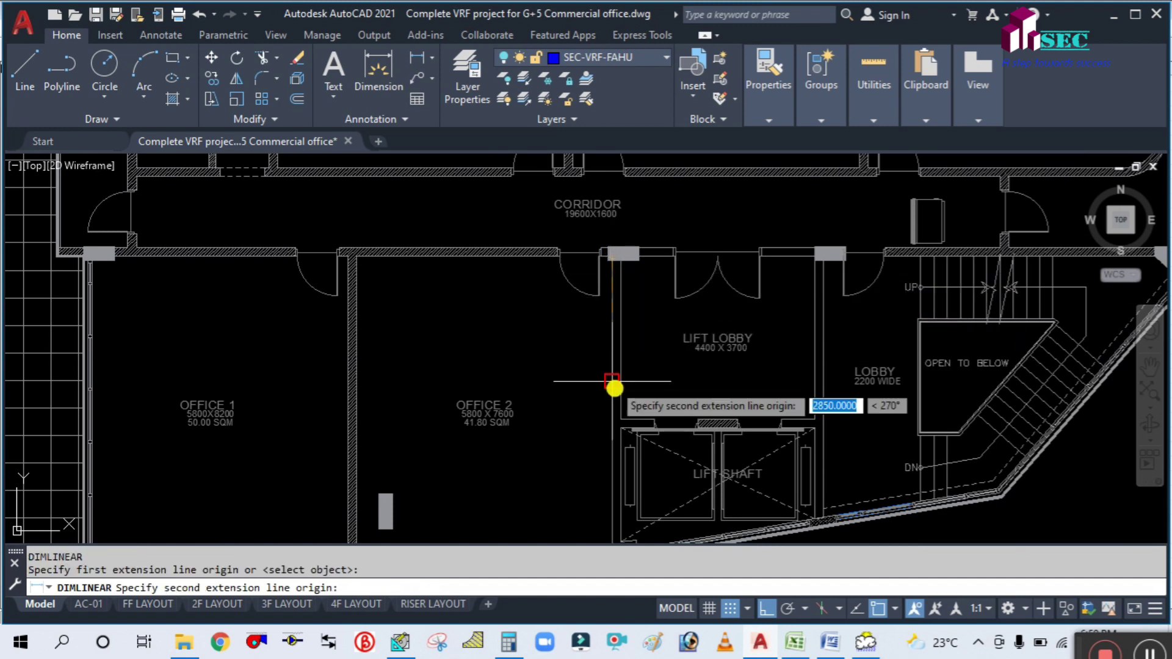
pyautogui.click(614, 415)
pyautogui.scroll(2, 547, 391)
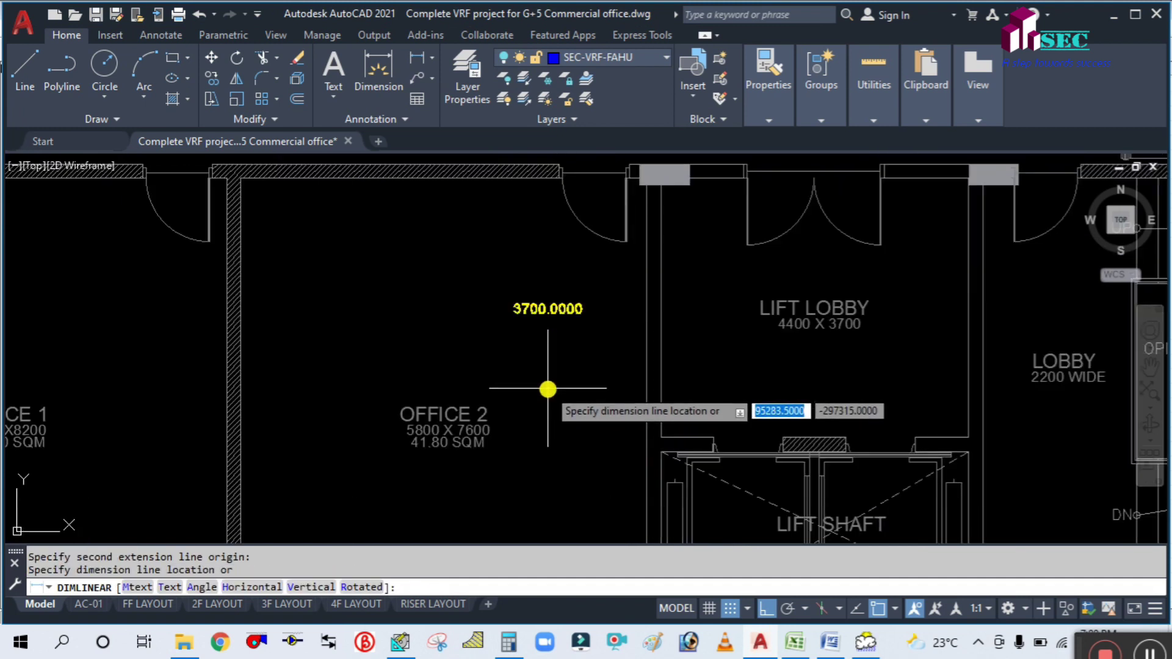
pyautogui.press('Escape')
pyautogui.scroll(-3, 552, 385)
pyautogui.click(413, 643)
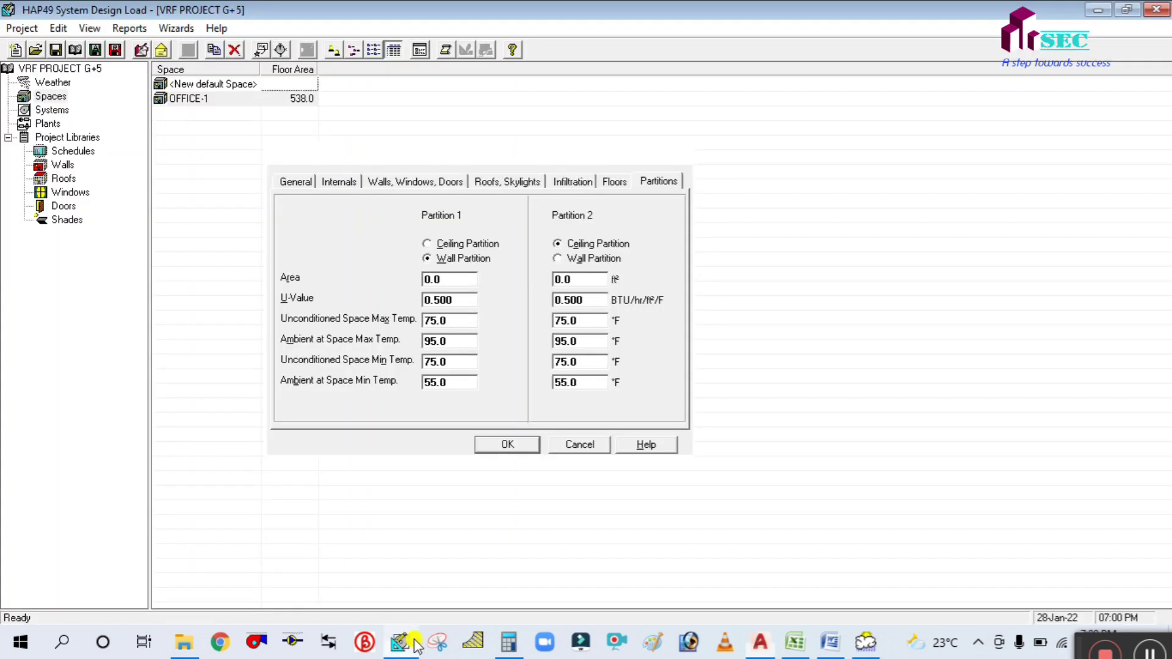
# Step: Convert the lift lobby wall length to feet in Calculator by multiplying 3.7 by 3.28
pyautogui.click(509, 642)
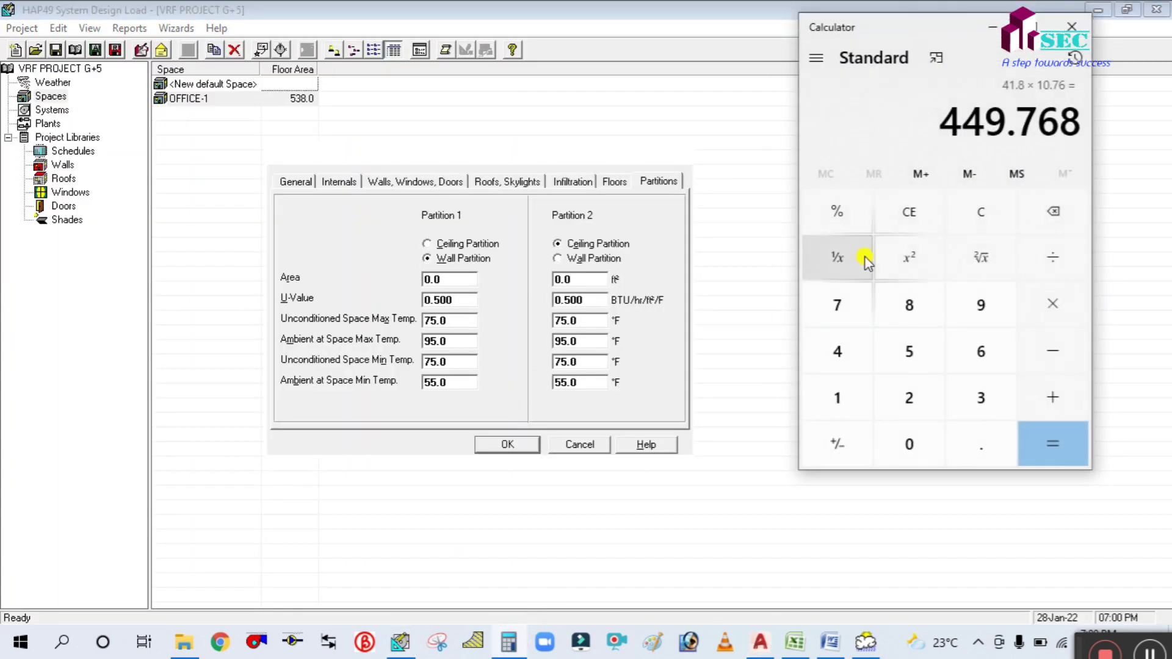
pyautogui.click(976, 224)
pyautogui.click(977, 396)
pyautogui.click(976, 440)
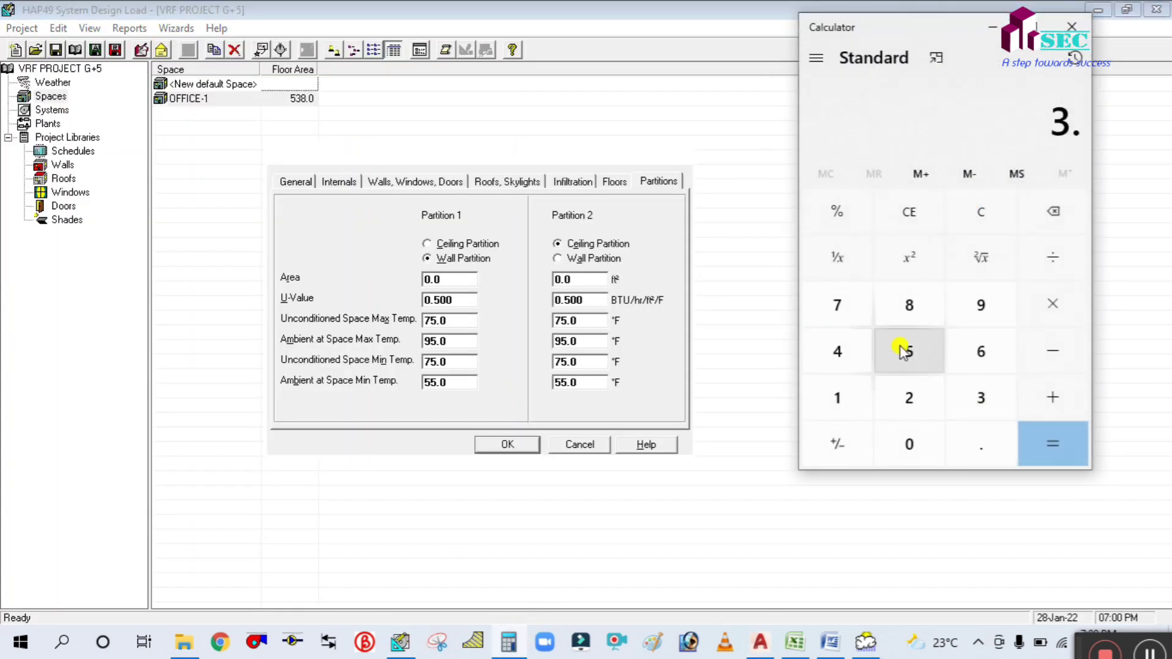
pyautogui.click(838, 305)
pyautogui.click(1052, 305)
pyautogui.click(980, 396)
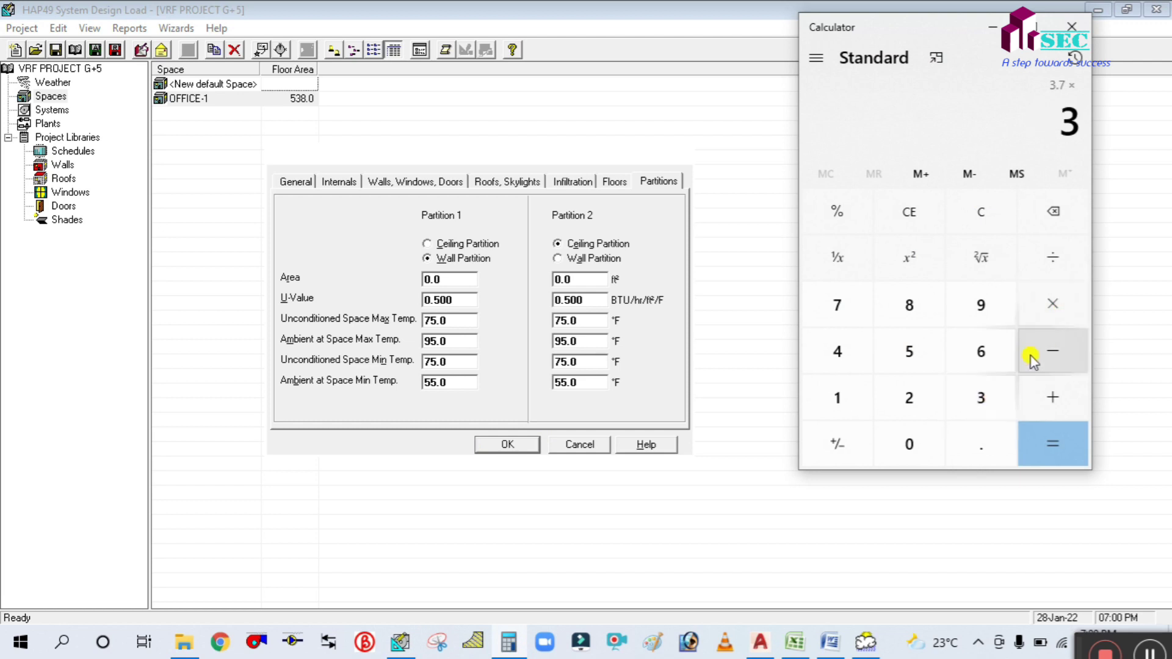
pyautogui.click(972, 444)
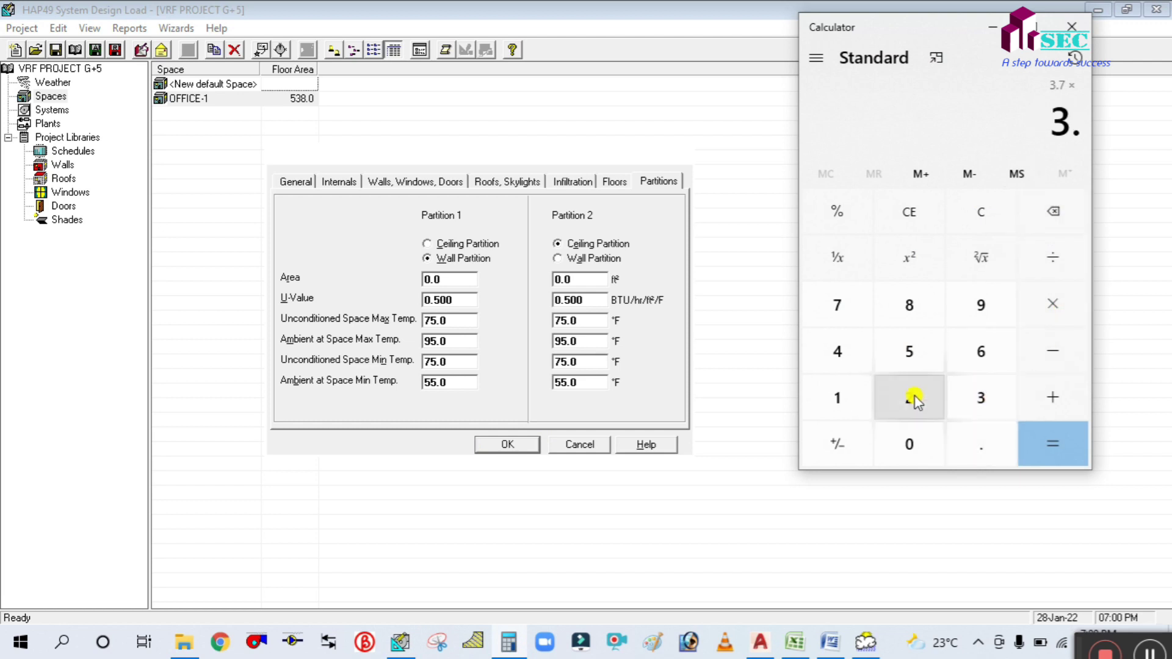
pyautogui.click(914, 399)
pyautogui.click(917, 307)
pyautogui.click(1053, 444)
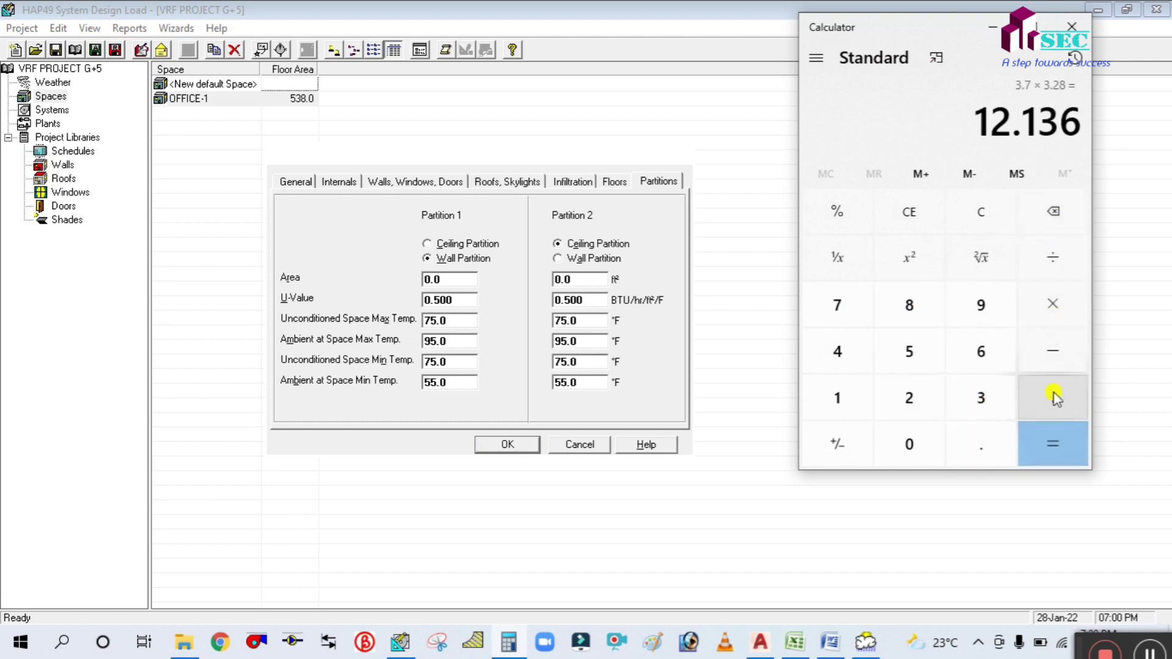
# Step: Multiply the converted wall length by the 9 ft ceiling height to get the partition area, and return to HAP
pyautogui.click(1047, 295)
pyautogui.click(989, 303)
pyautogui.click(1059, 437)
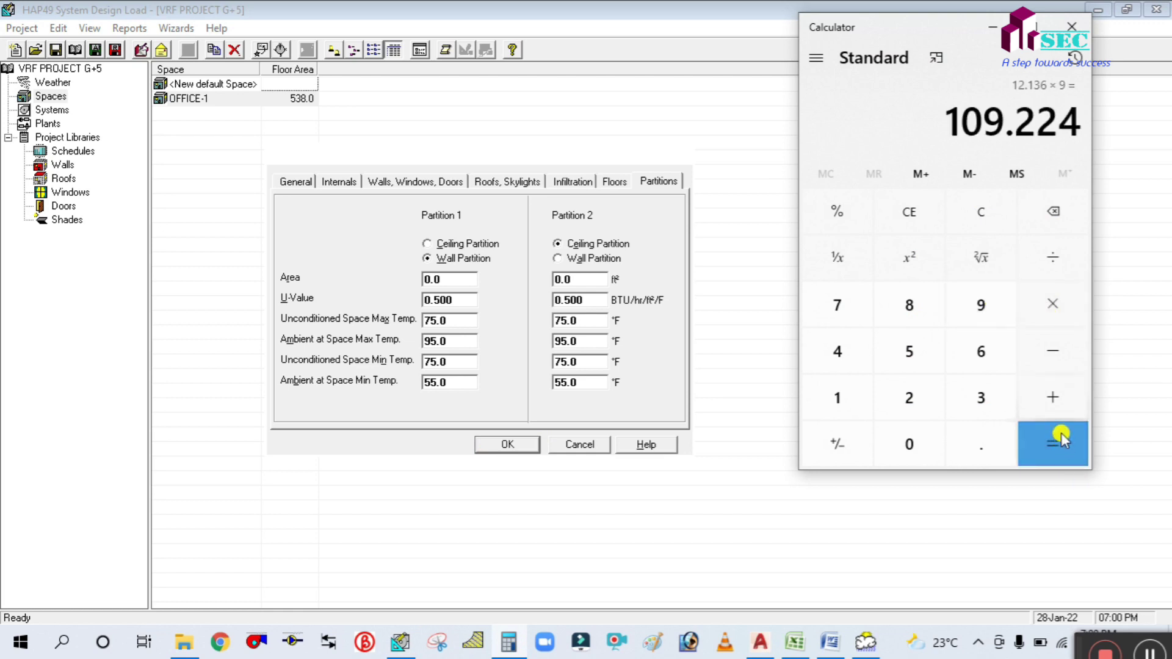
pyautogui.click(992, 27)
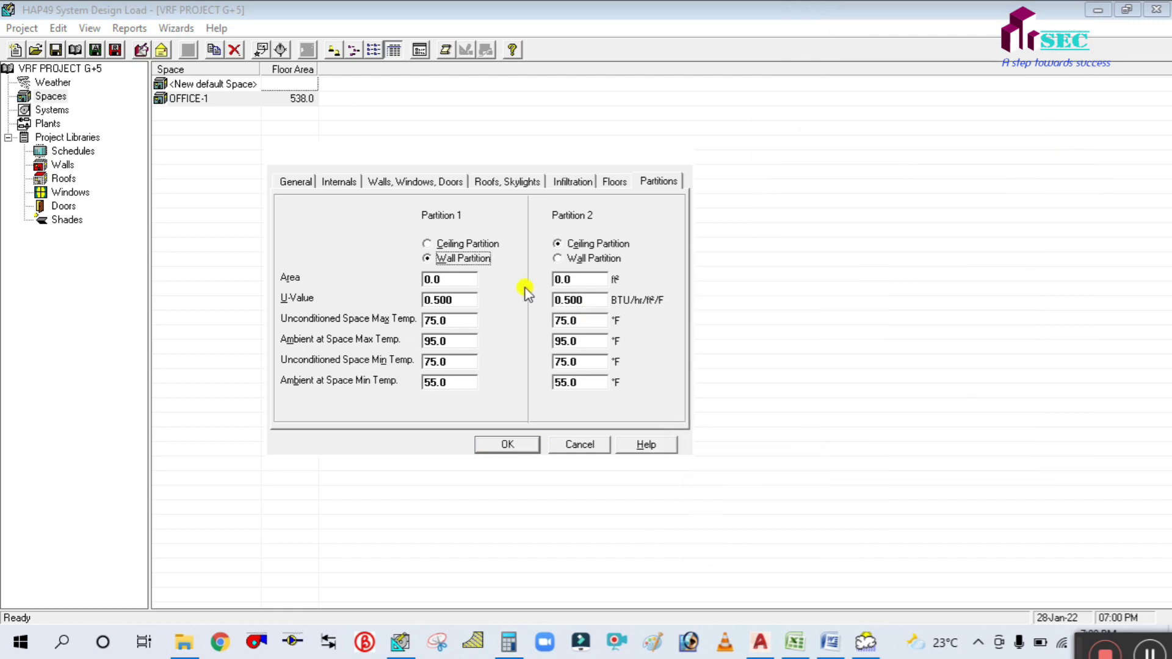
# Step: Set Partition 1's area to 109 ft², unconditioned space temperatures to 106 max and 83 min, ambient temperatures to 111 and 88 °F, and save OFFICE-2
pyautogui.click(469, 278)
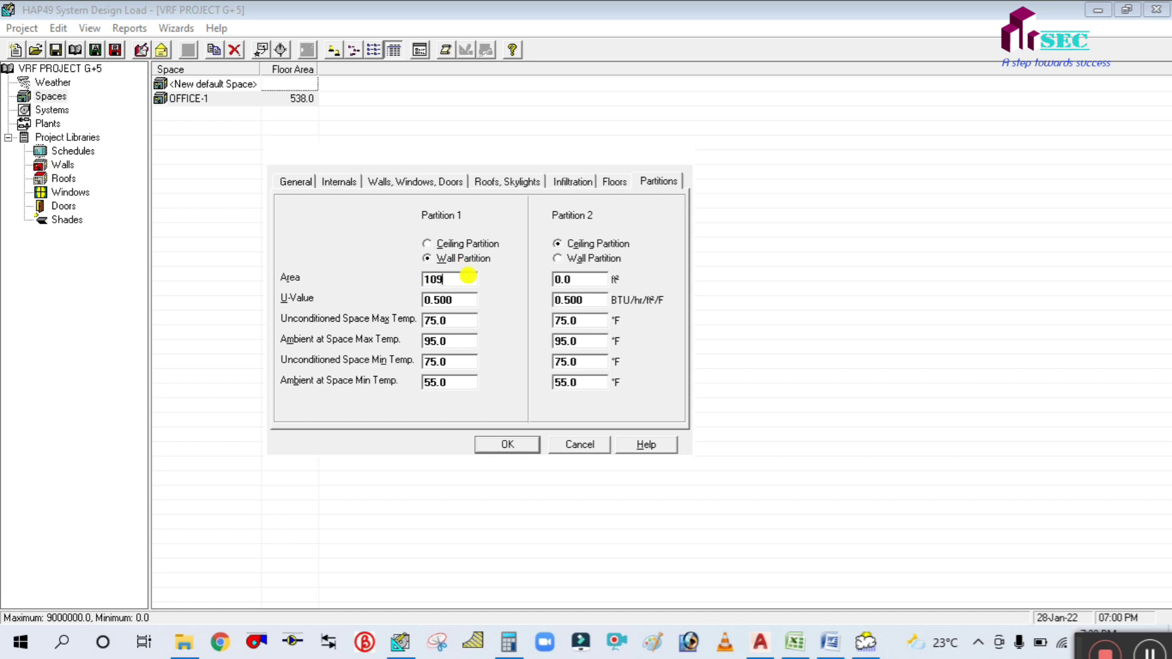
pyautogui.click(469, 299)
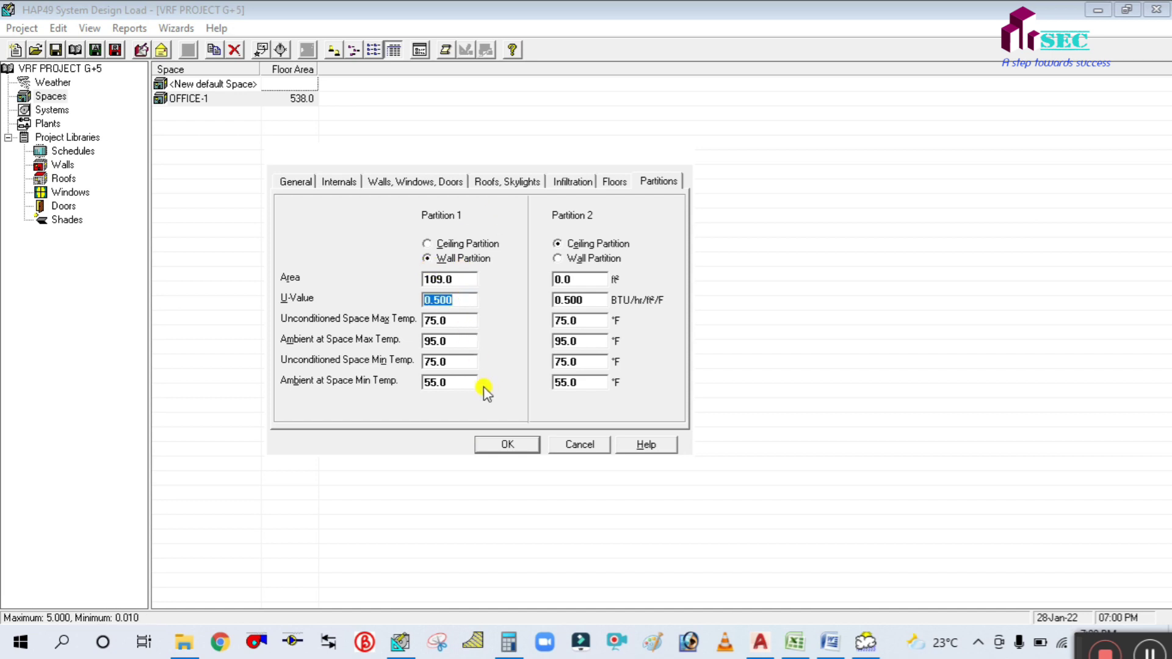
pyautogui.click(459, 340)
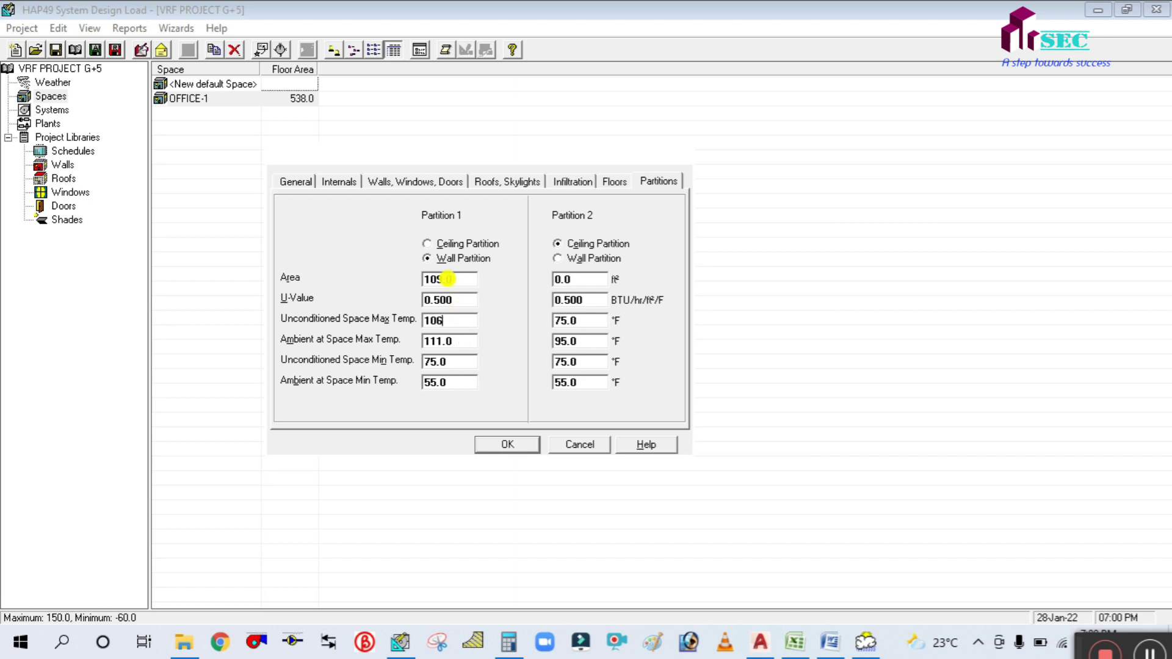
pyautogui.click(450, 339)
pyautogui.click(464, 362)
pyautogui.click(459, 383)
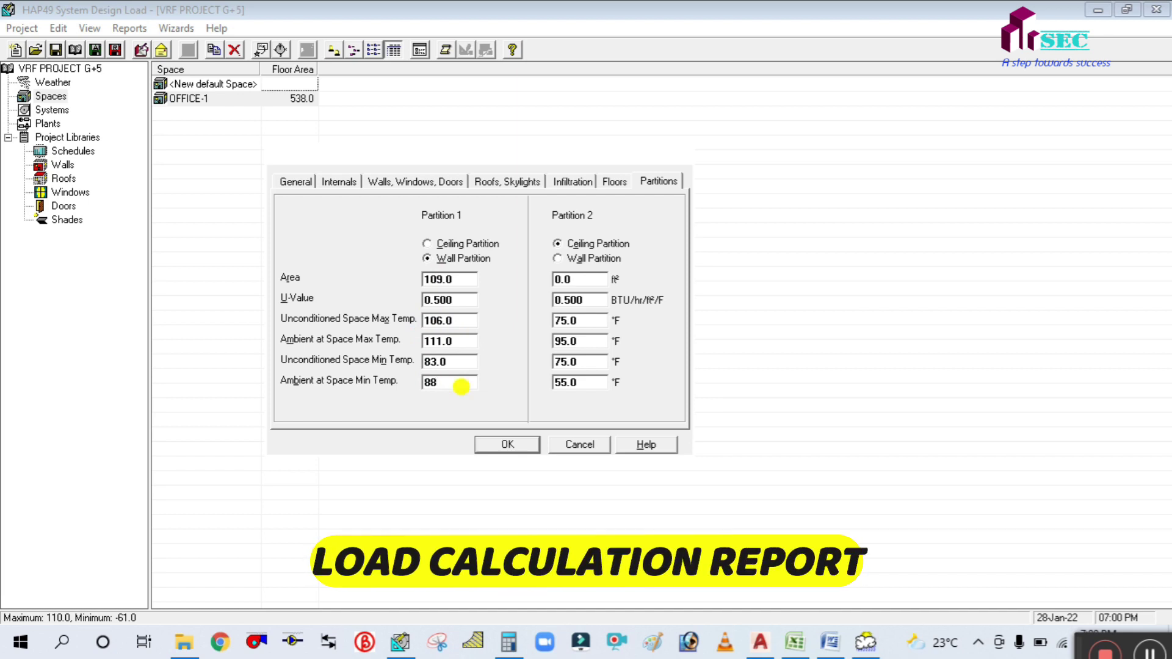
pyautogui.click(499, 448)
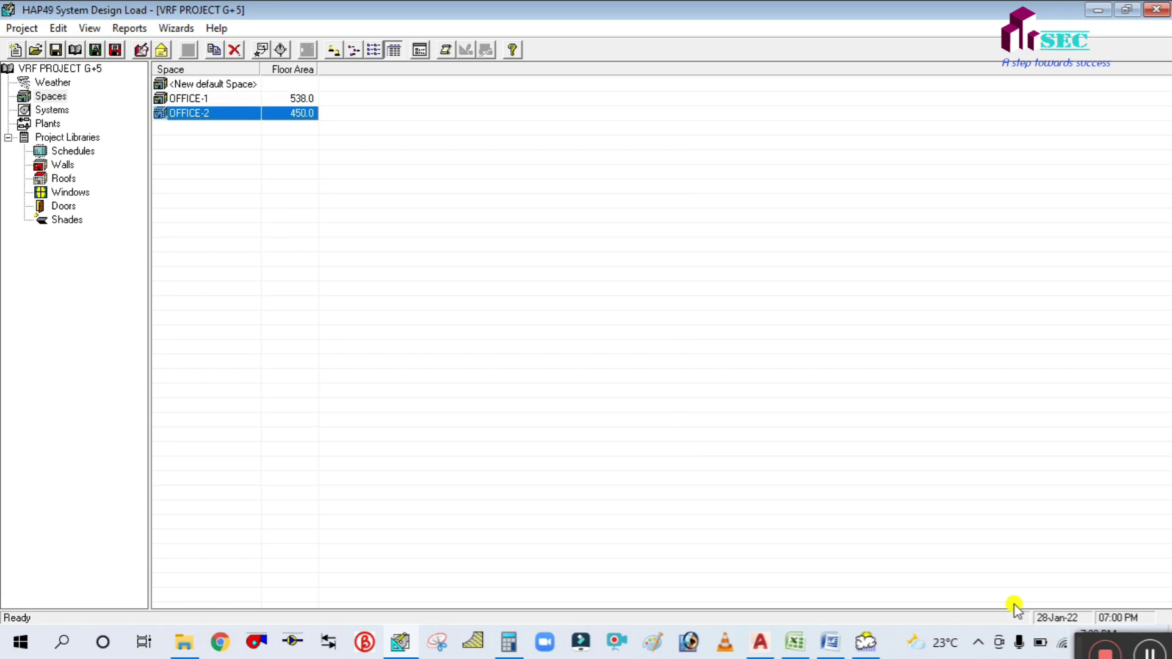
# Step: Switch to the AutoCAD plan and read Office 3's size and floor area from its room label
pyautogui.click(773, 641)
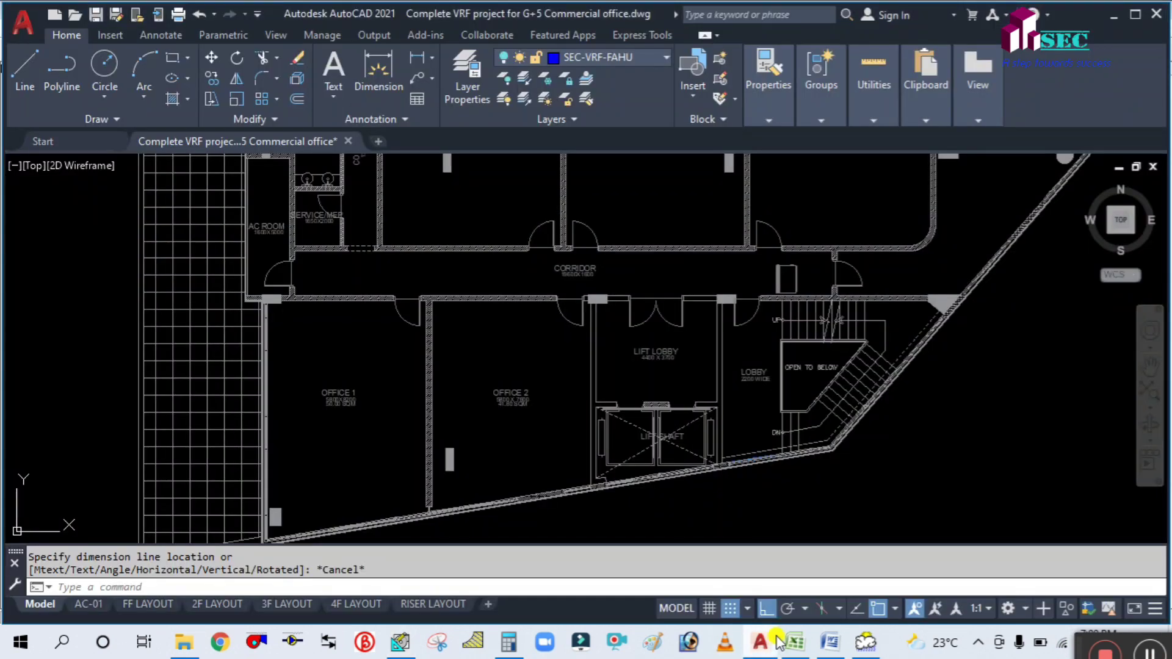
pyautogui.scroll(4, 574, 366)
pyautogui.scroll(-5, 580, 357)
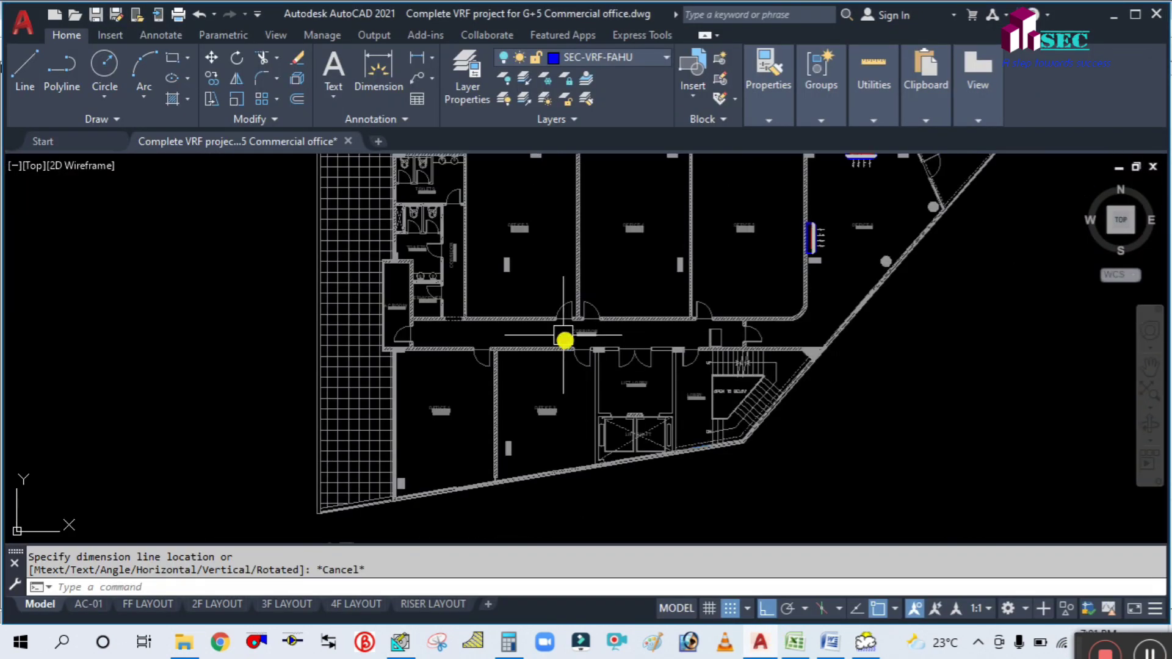
pyautogui.scroll(6, 555, 354)
pyautogui.scroll(-3, 597, 357)
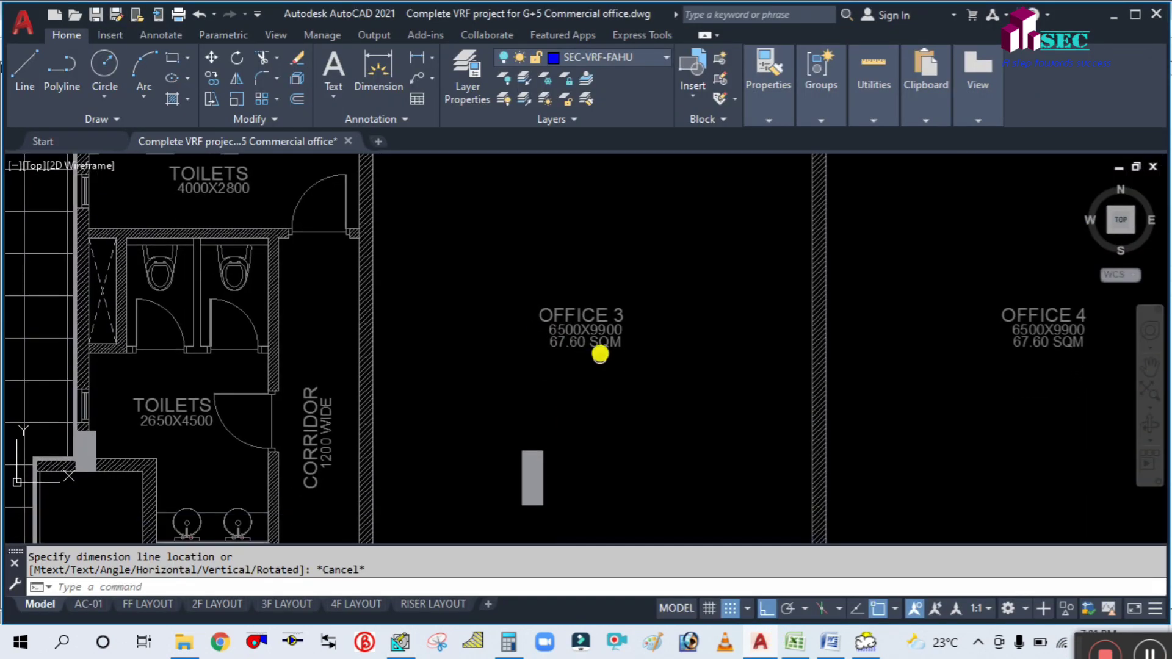
pyautogui.scroll(5, 562, 371)
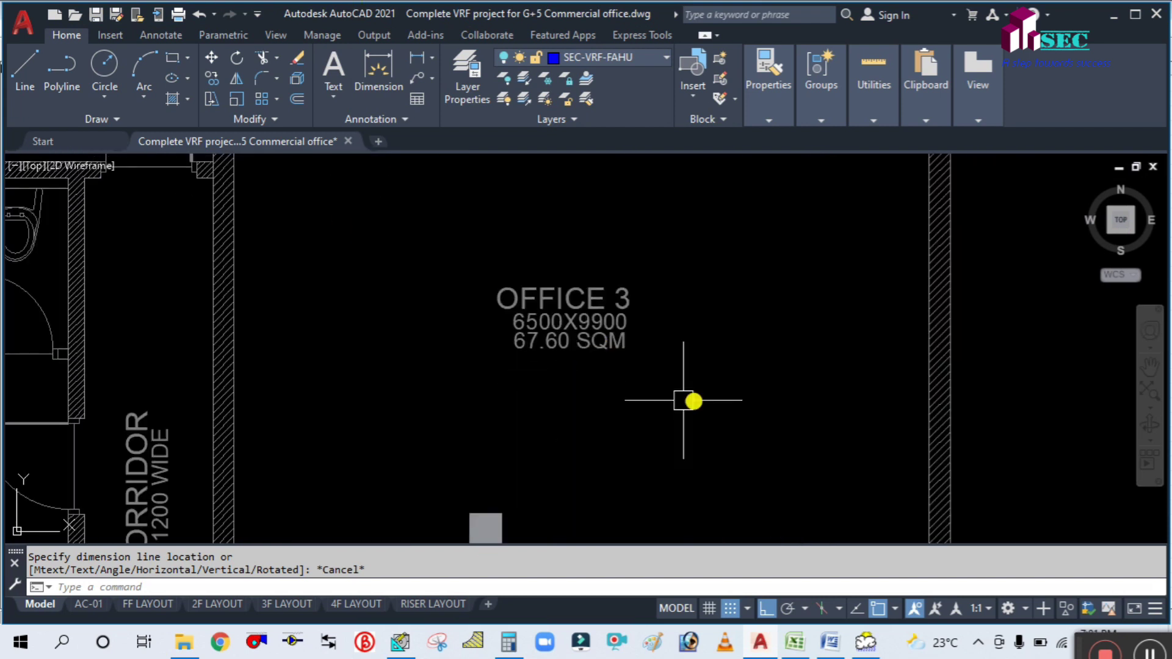
pyautogui.scroll(-2, 685, 362)
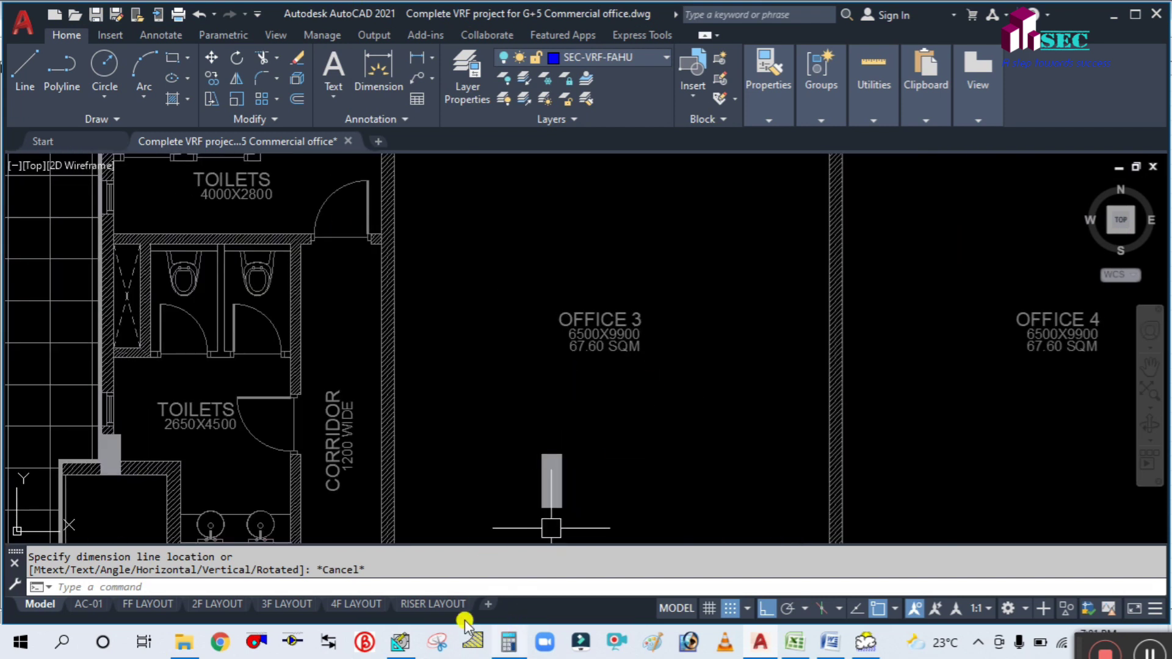
# Step: Return to HAP, duplicate the OFFICE-2 space and name the copy OFFICE-3
pyautogui.click(400, 641)
pyautogui.rightClick(215, 115)
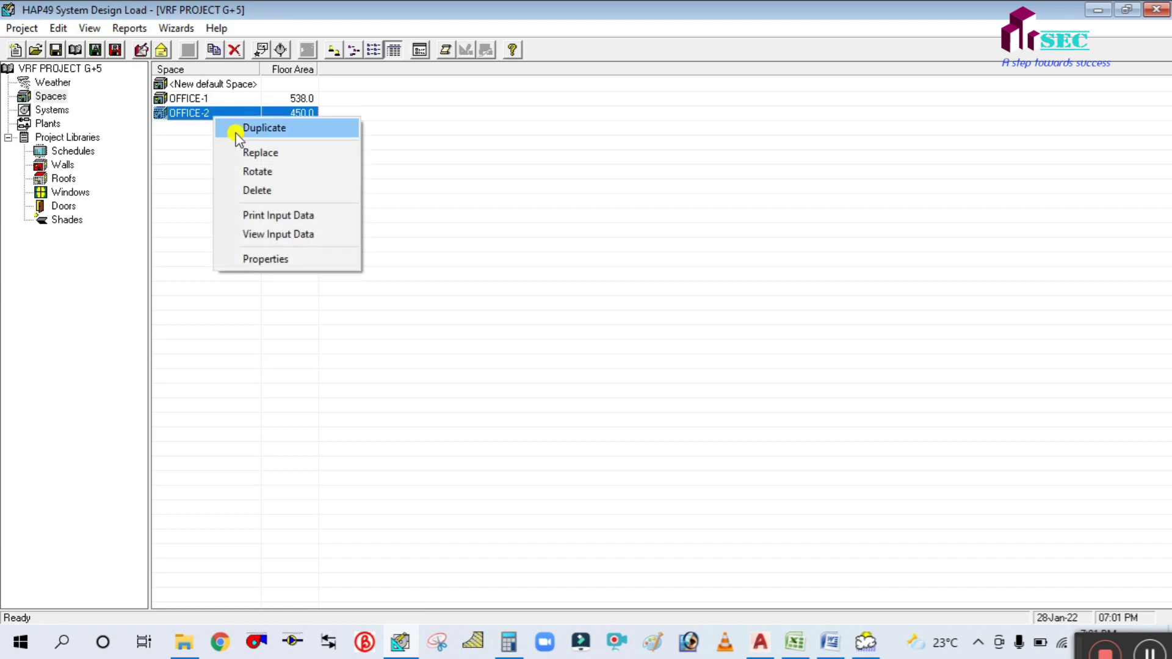
pyautogui.click(245, 126)
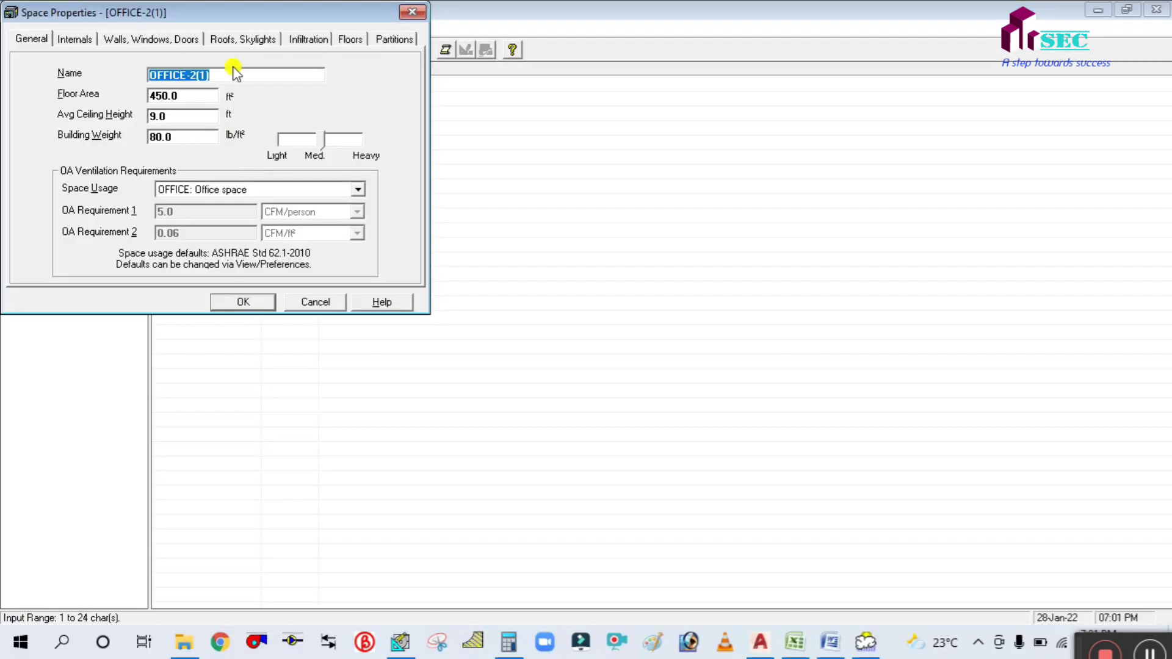
pyautogui.moveTo(240, 16); pyautogui.dragTo(653, 158)
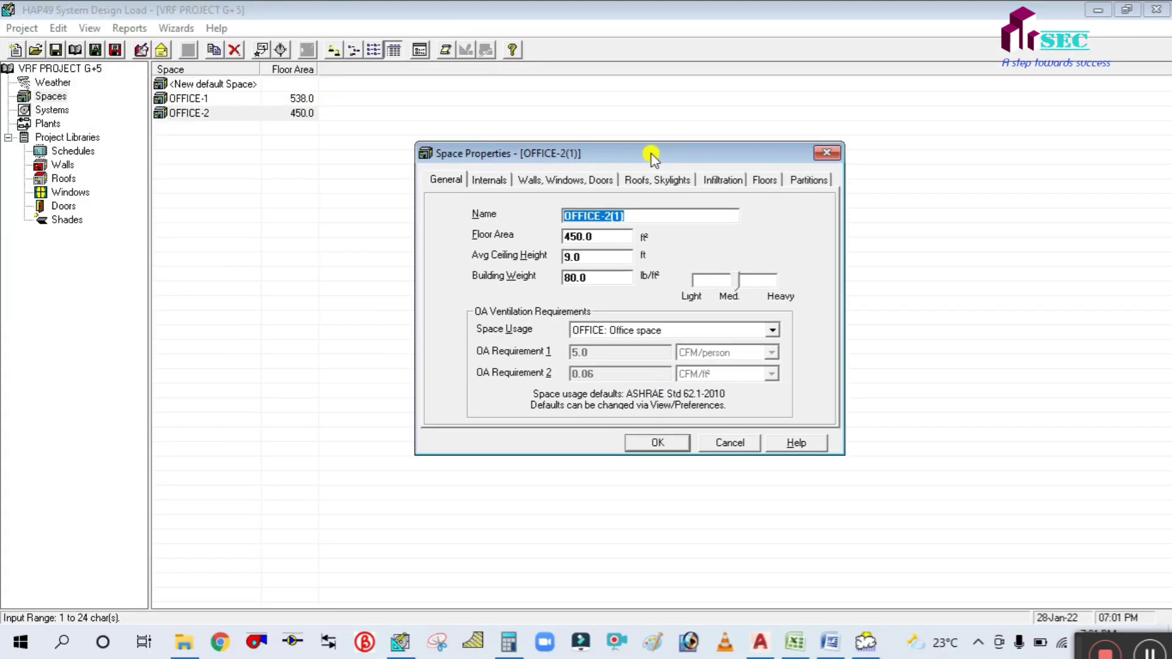
pyautogui.click(670, 217)
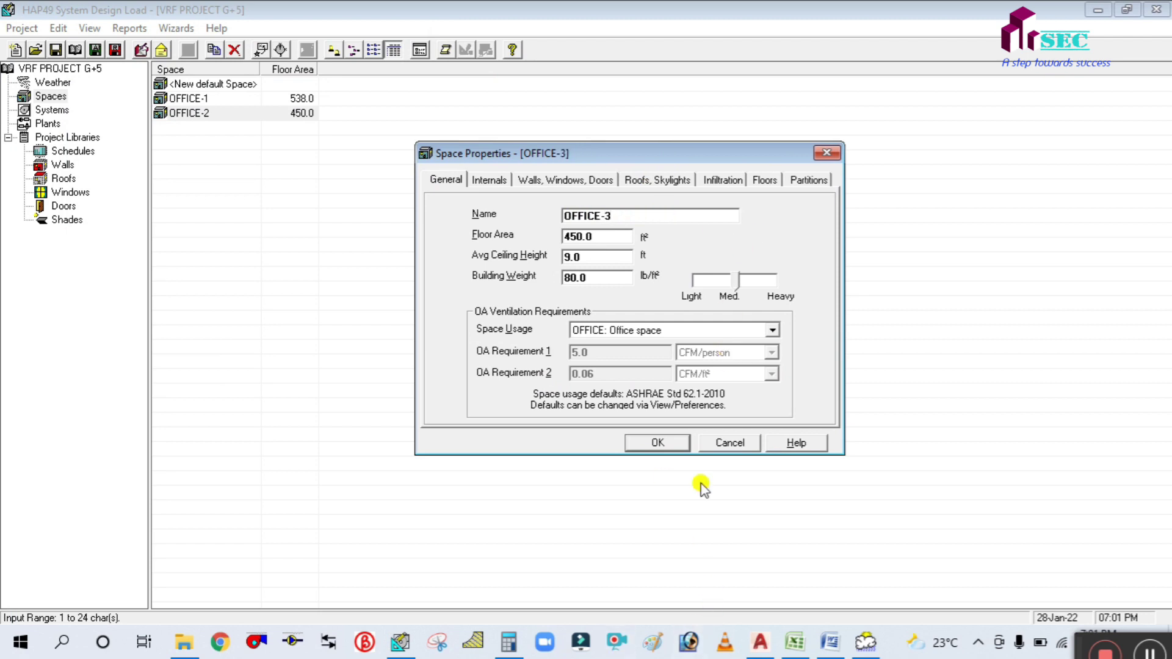
# Step: Open and clear Calculator, then recheck Office 3's floor area on the AutoCAD plan
pyautogui.click(508, 641)
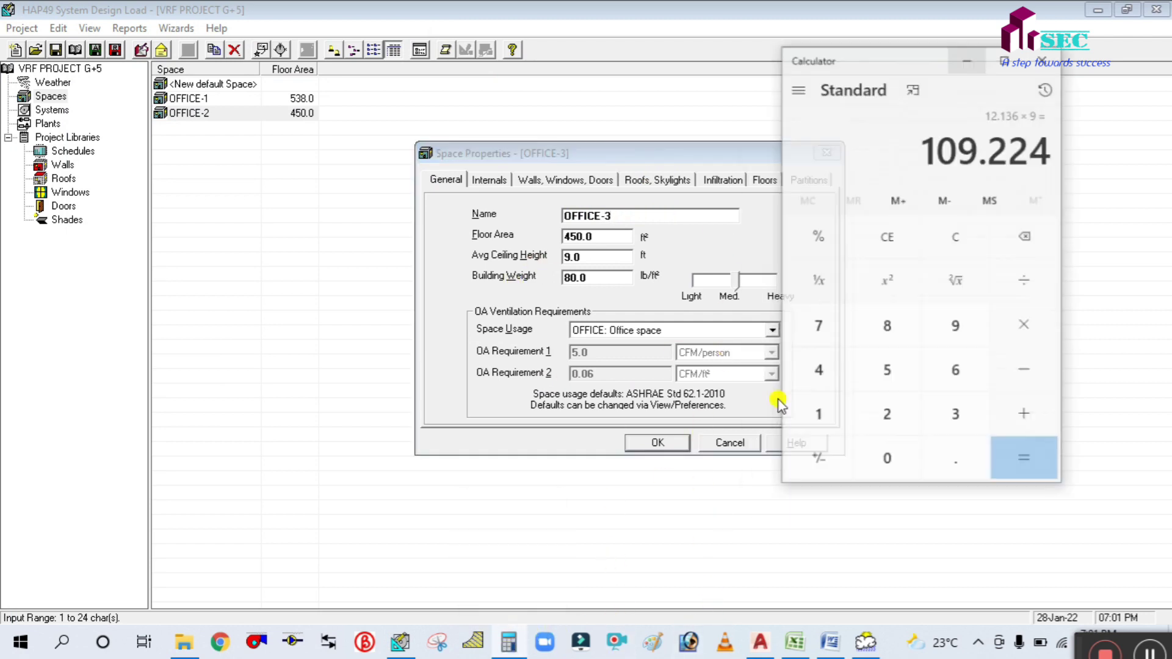
pyautogui.click(987, 218)
pyautogui.click(760, 641)
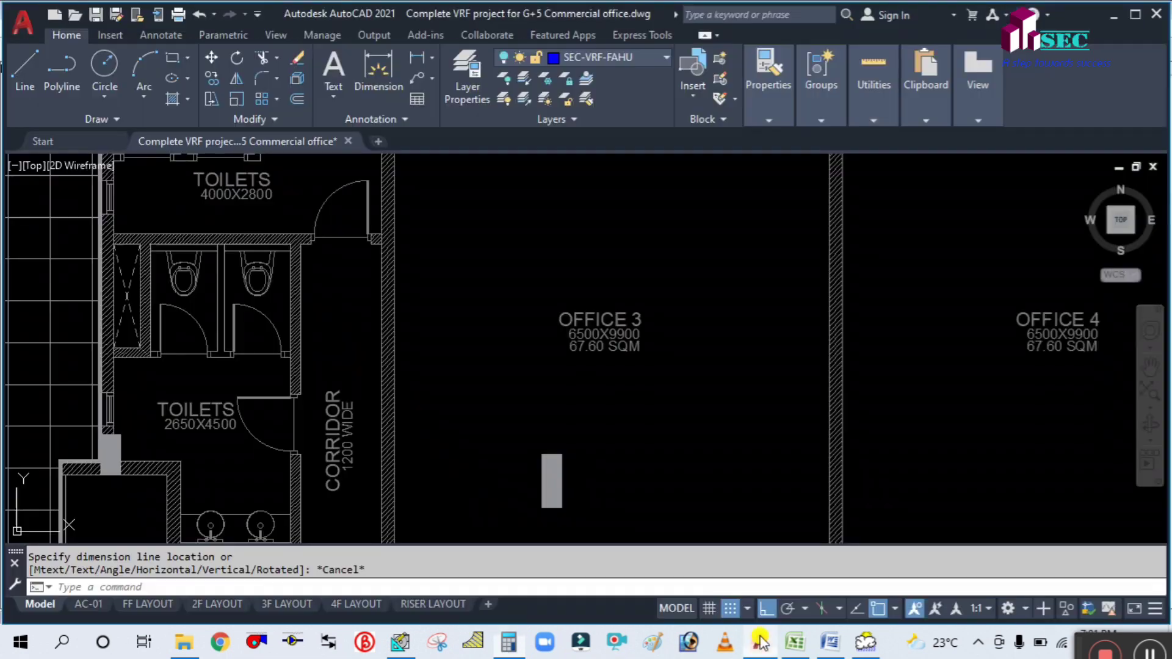
pyautogui.scroll(-3, 609, 387)
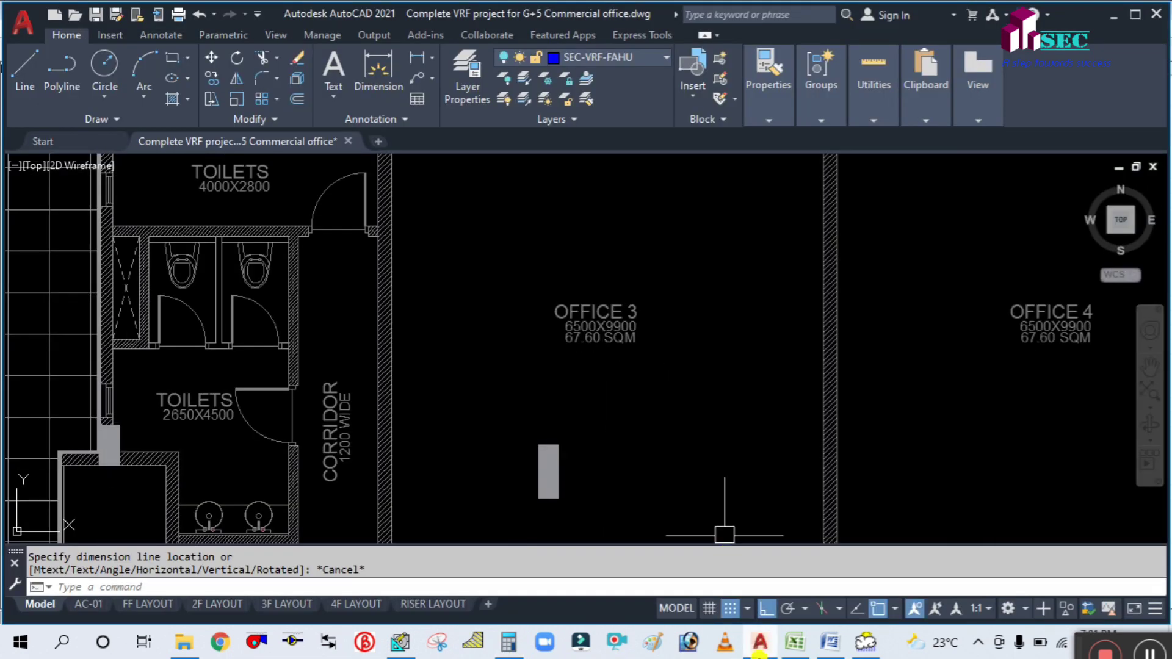
pyautogui.click(760, 641)
# Step: Convert Office 3's floor area to square feet in Calculator by multiplying 67.6 by 10.76
pyautogui.click(976, 354)
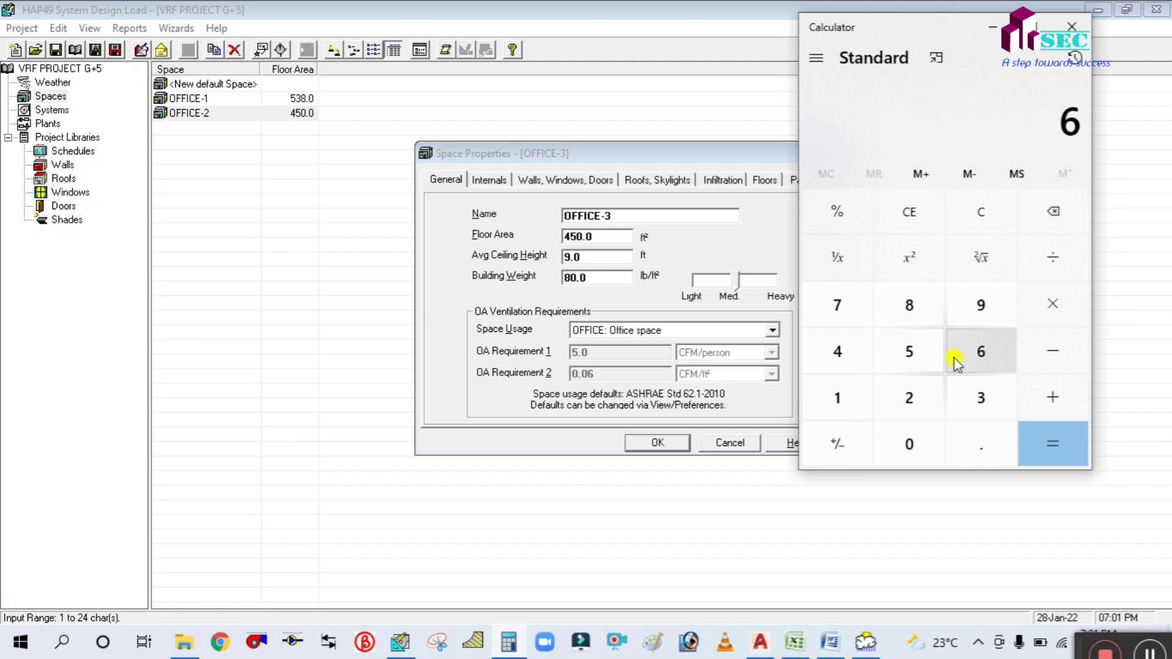
pyautogui.click(842, 308)
pyautogui.click(983, 444)
pyautogui.click(994, 345)
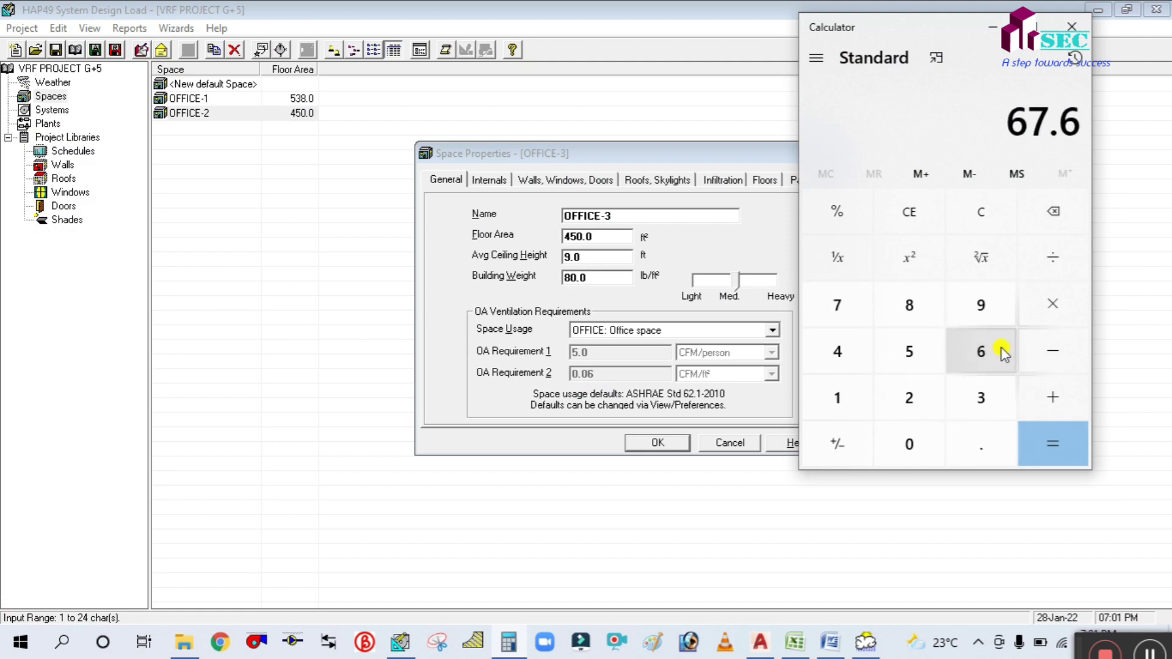
pyautogui.click(1056, 305)
pyautogui.click(836, 407)
pyautogui.click(916, 445)
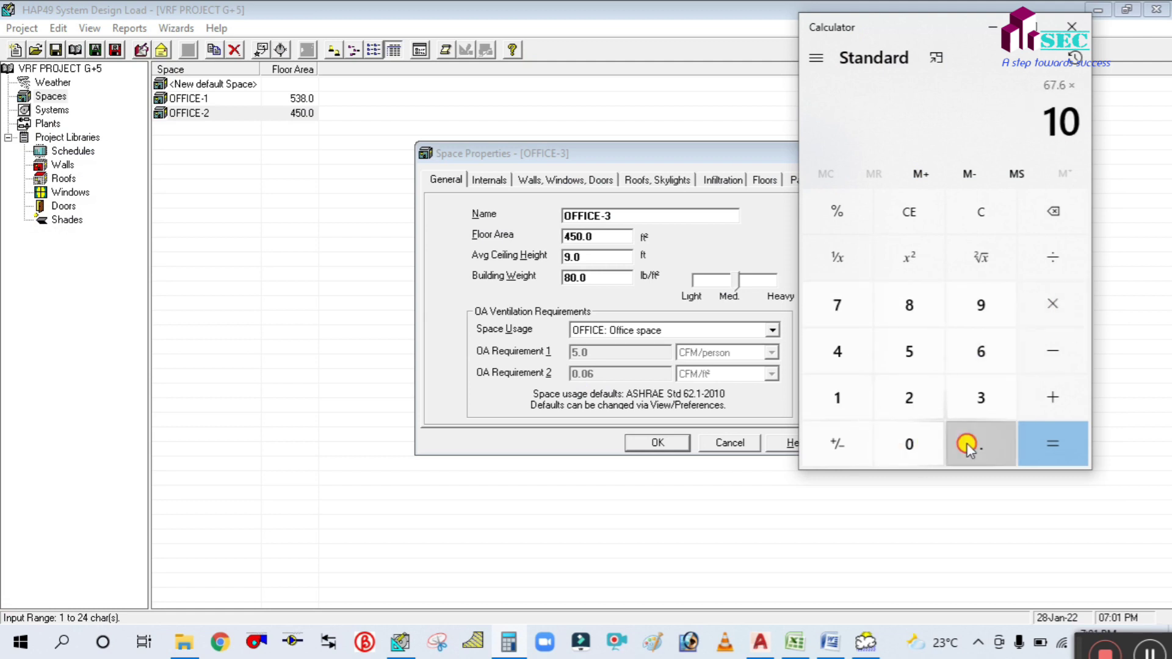
pyautogui.click(977, 445)
pyautogui.click(845, 308)
pyautogui.click(976, 345)
pyautogui.click(1053, 444)
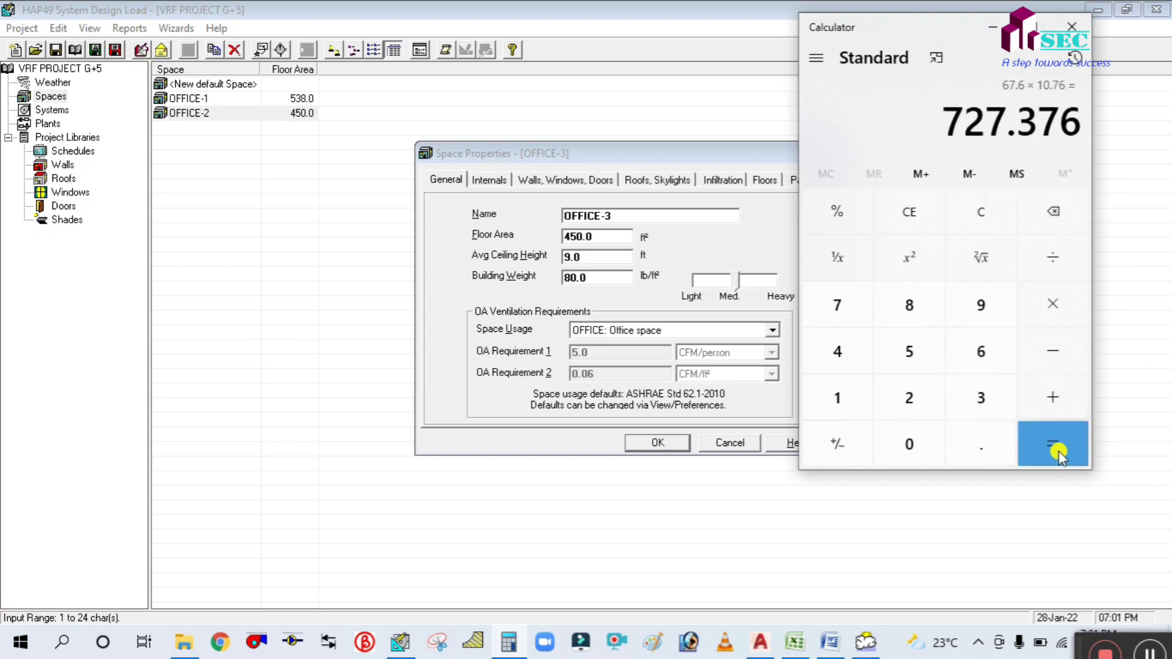
# Step: Back in HAP, set OFFICE-3's floor area to 727 ft²
pyautogui.click(993, 27)
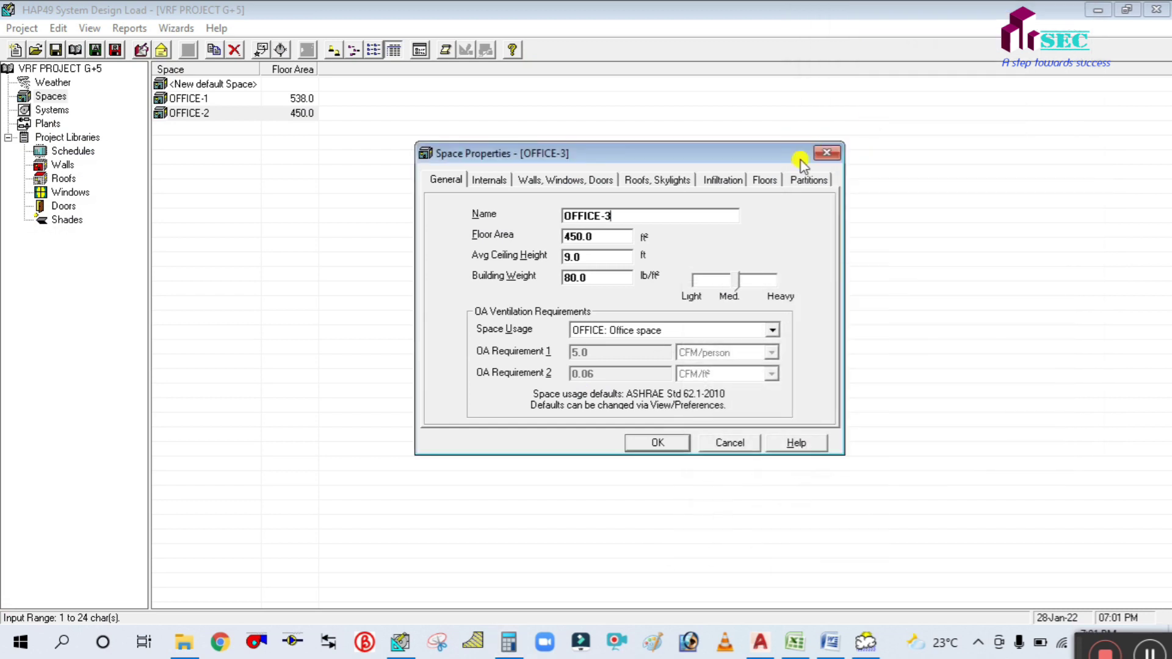
pyautogui.click(613, 236)
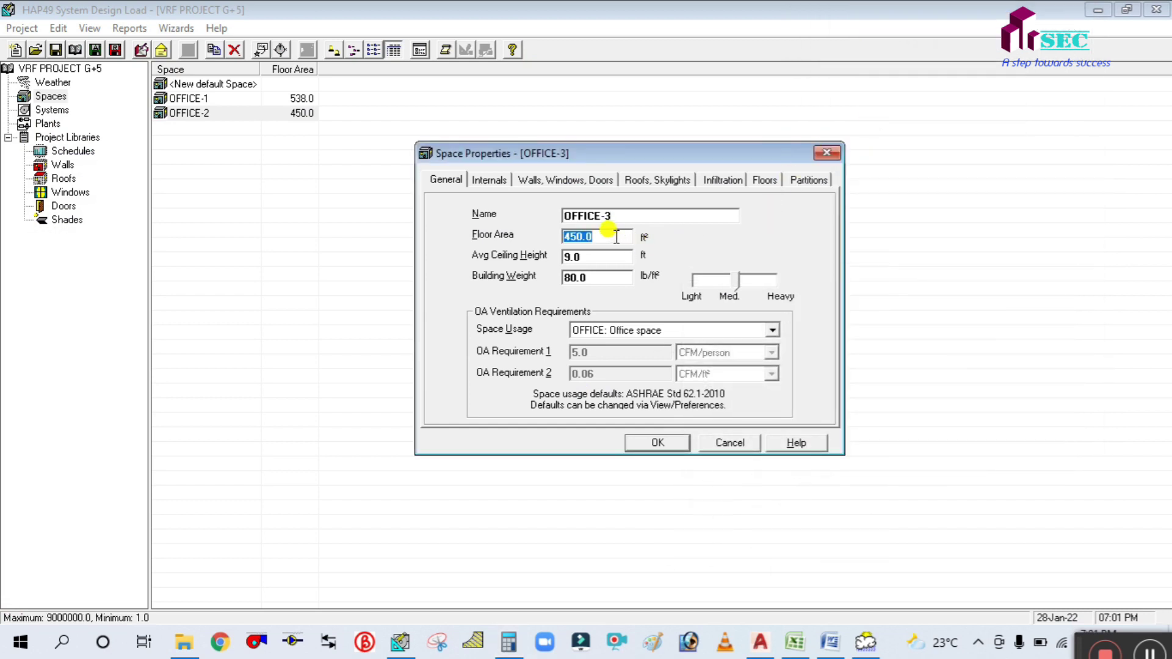
pyautogui.write('727')
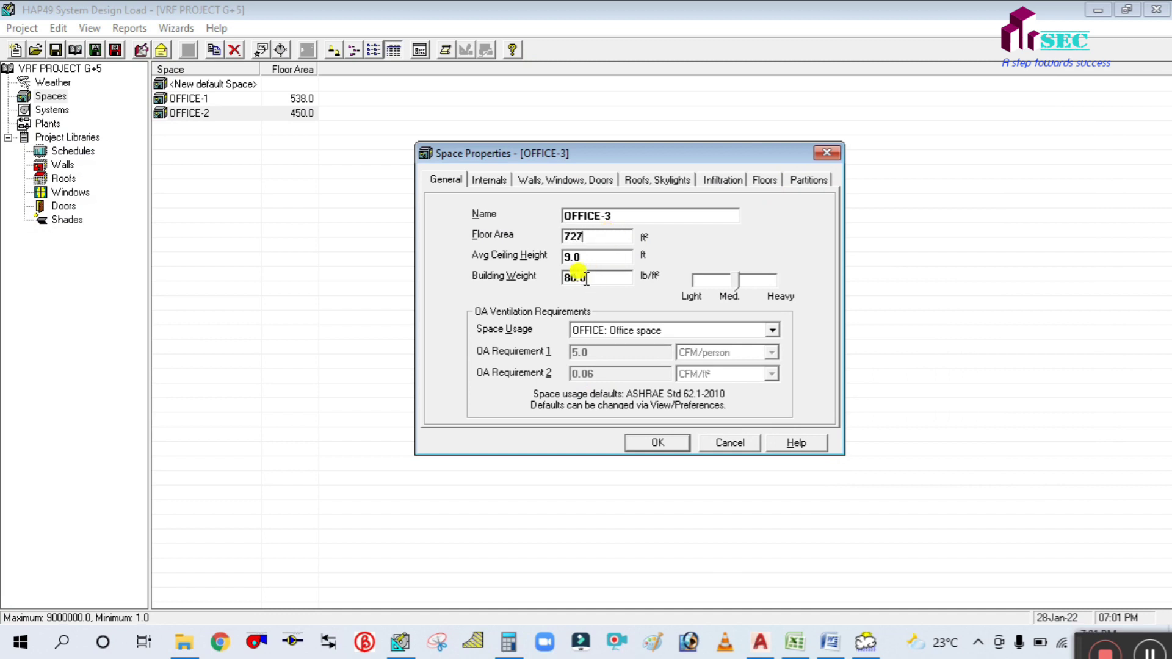
pyautogui.click(592, 256)
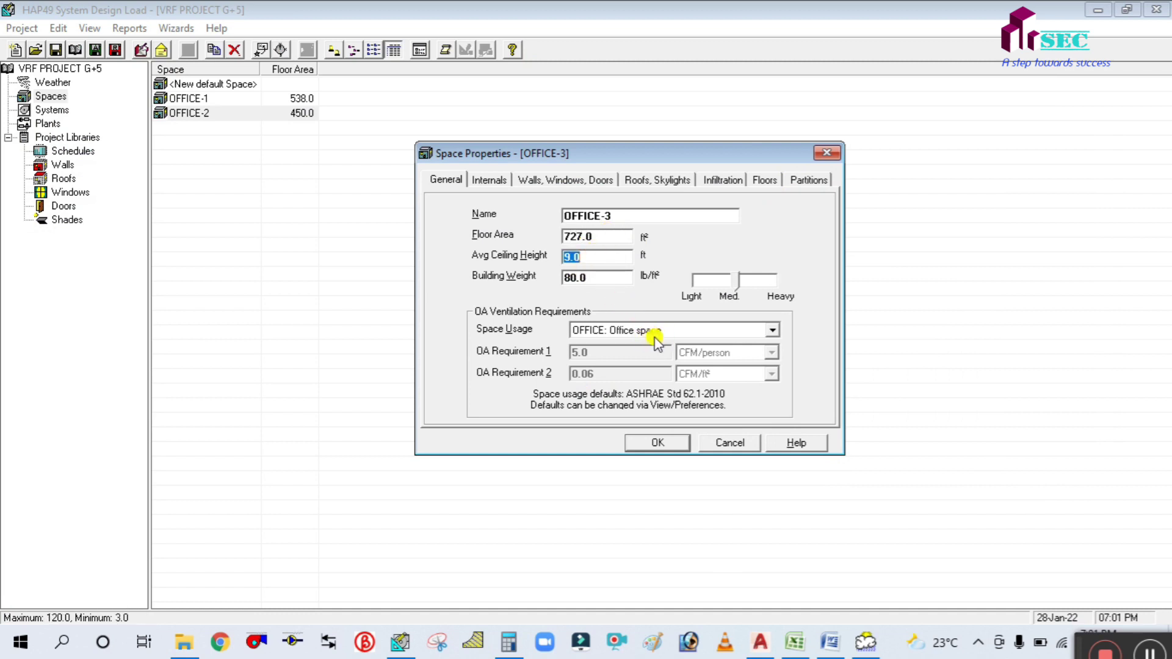
# Step: Review OFFICE-3's internal loads and set the exposure of its first wall to N
pyautogui.click(487, 181)
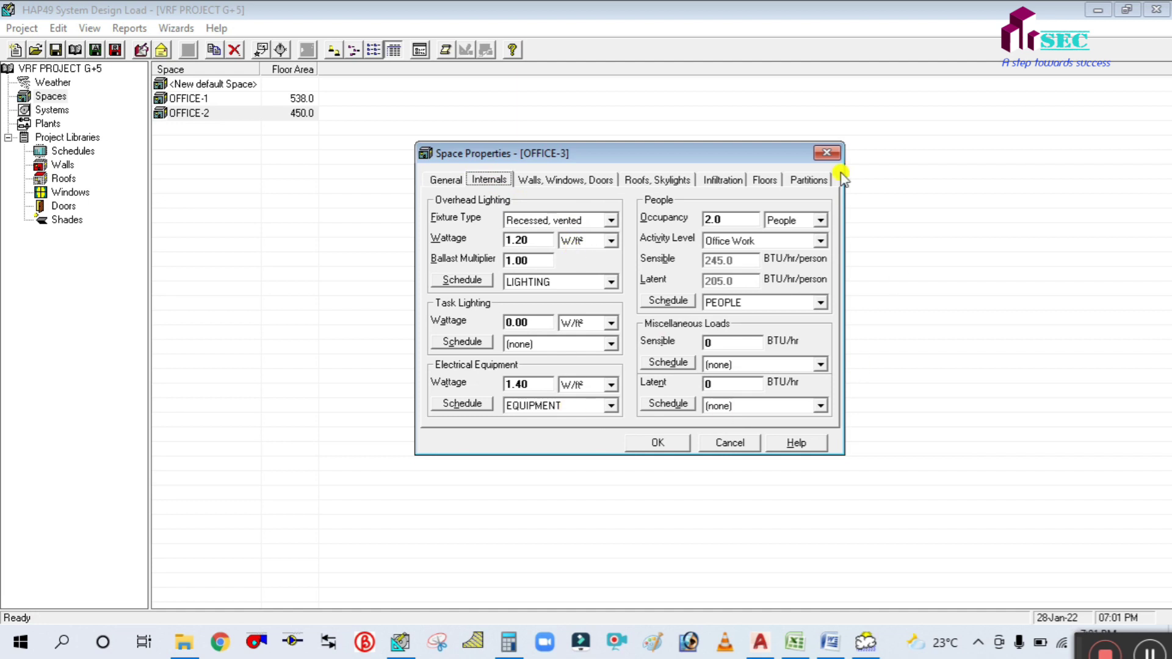
pyautogui.click(550, 179)
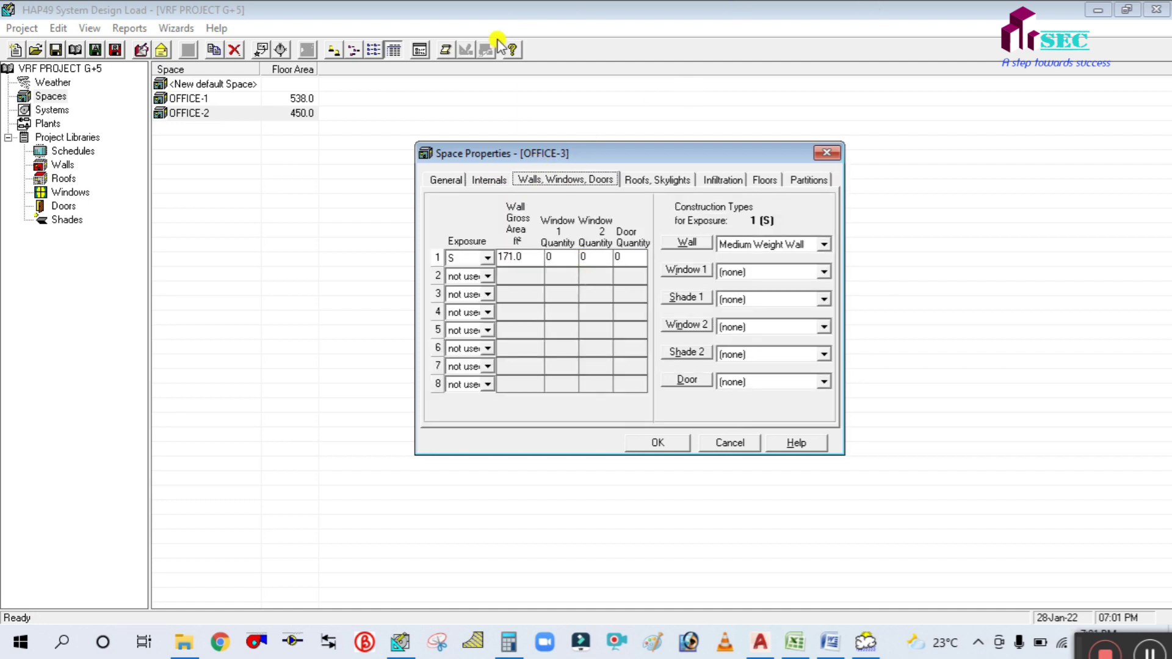
pyautogui.click(488, 257)
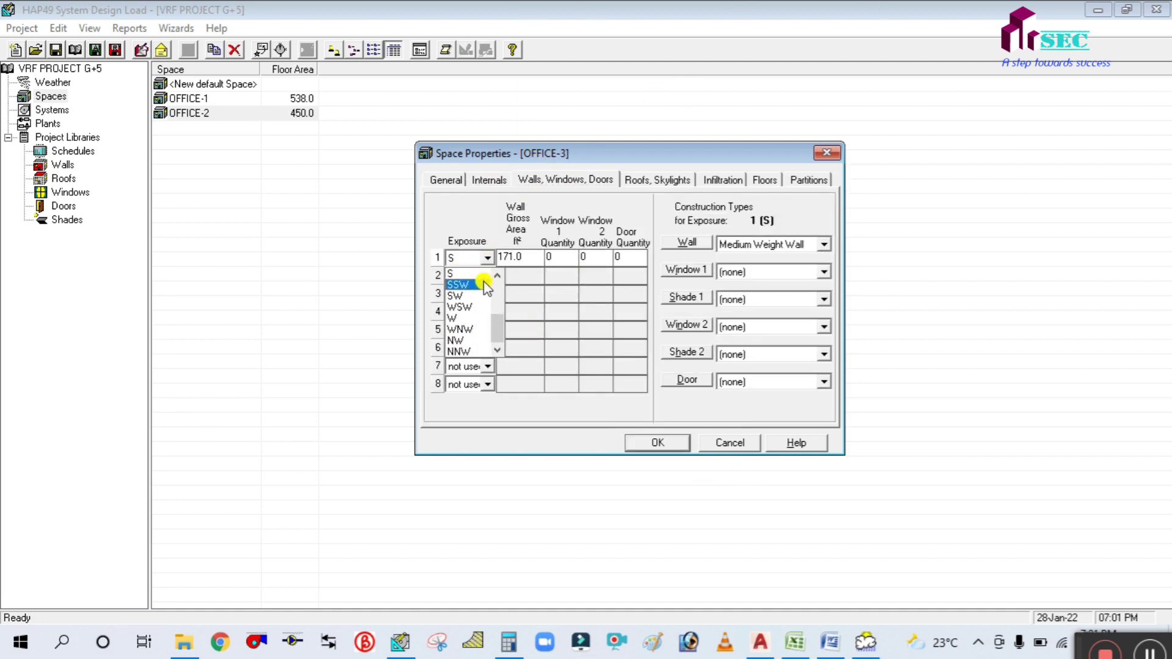
pyautogui.scroll(3, 467, 308)
pyautogui.click(466, 286)
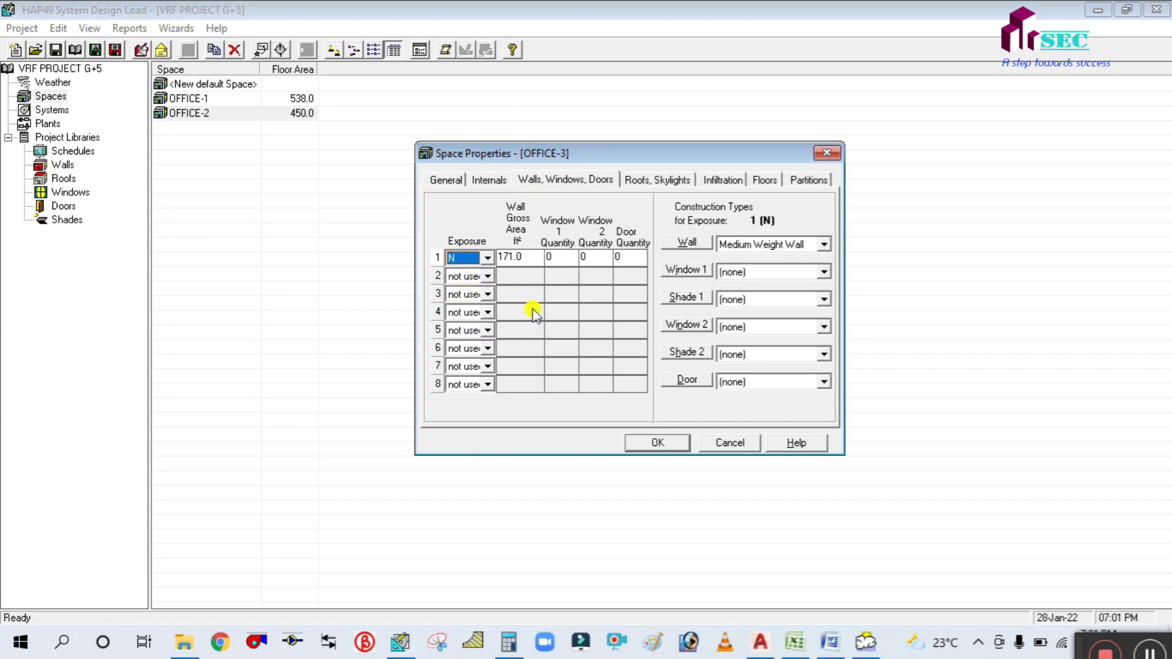
# Step: Measure the length of Office 3's north wall on the AutoCAD plan with a linear dimension, then return to HAP
pyautogui.click(777, 644)
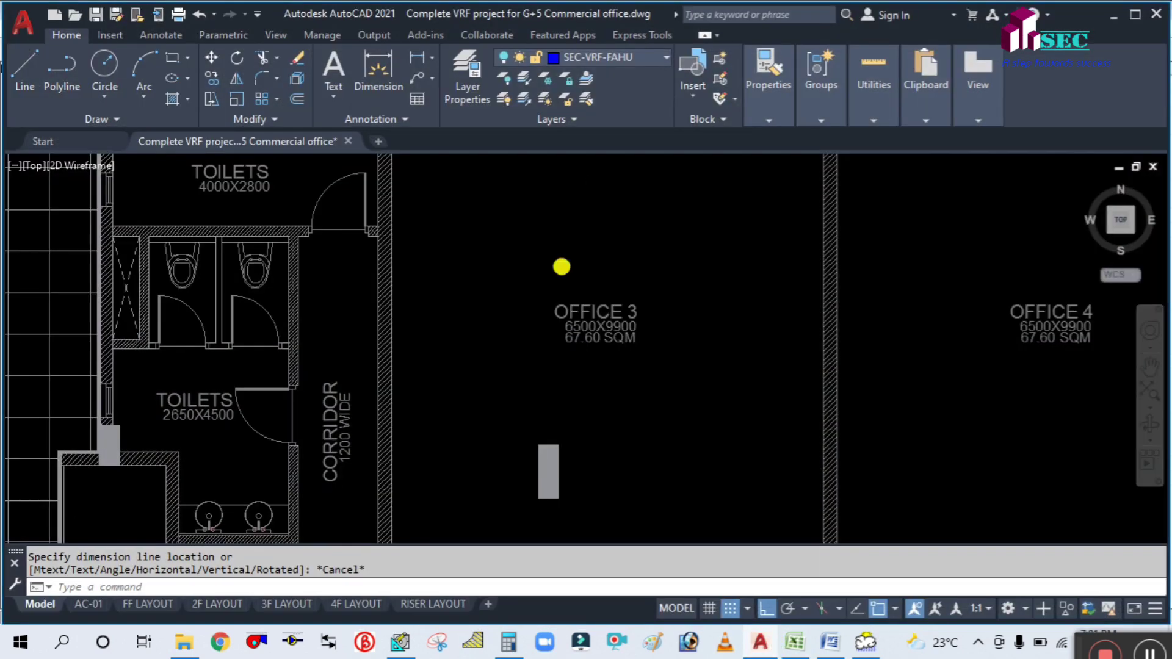
pyautogui.scroll(-4, 563, 264)
pyautogui.scroll(4, 581, 261)
pyautogui.moveTo(577, 222); pyautogui.dragTo(576, 269)
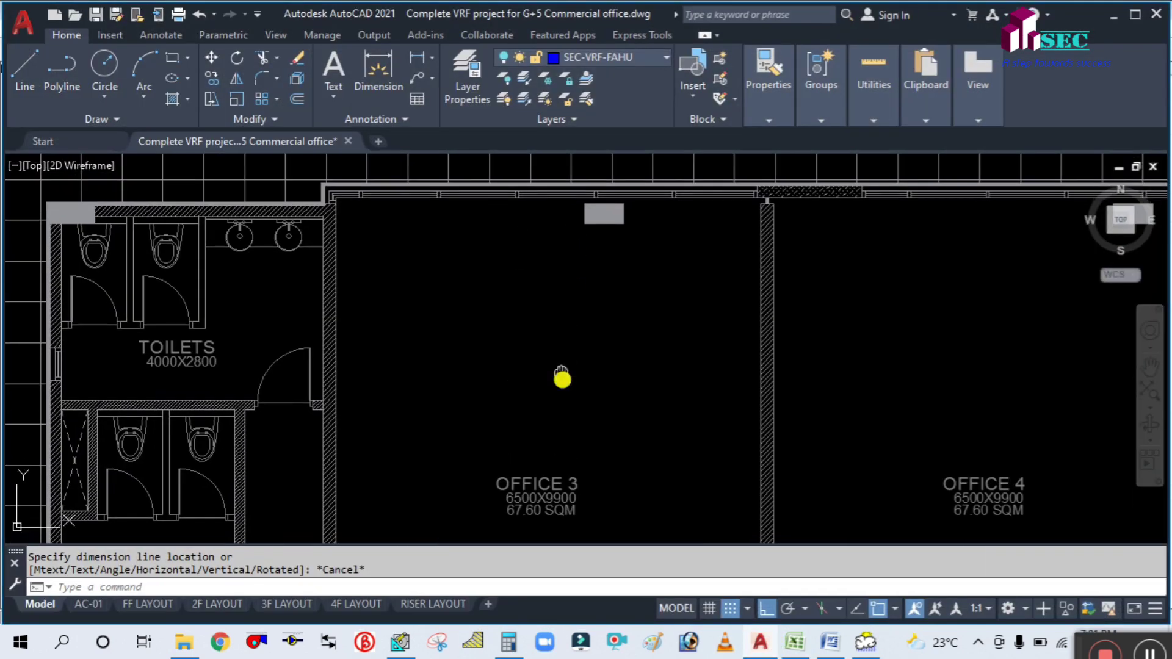
pyautogui.moveTo(562, 379)
pyautogui.mouseDown()
pyautogui.moveTo(531, 272)
pyautogui.moveTo(531, 378)
pyautogui.mouseUp()
pyautogui.press('Escape')
pyautogui.write('dli')
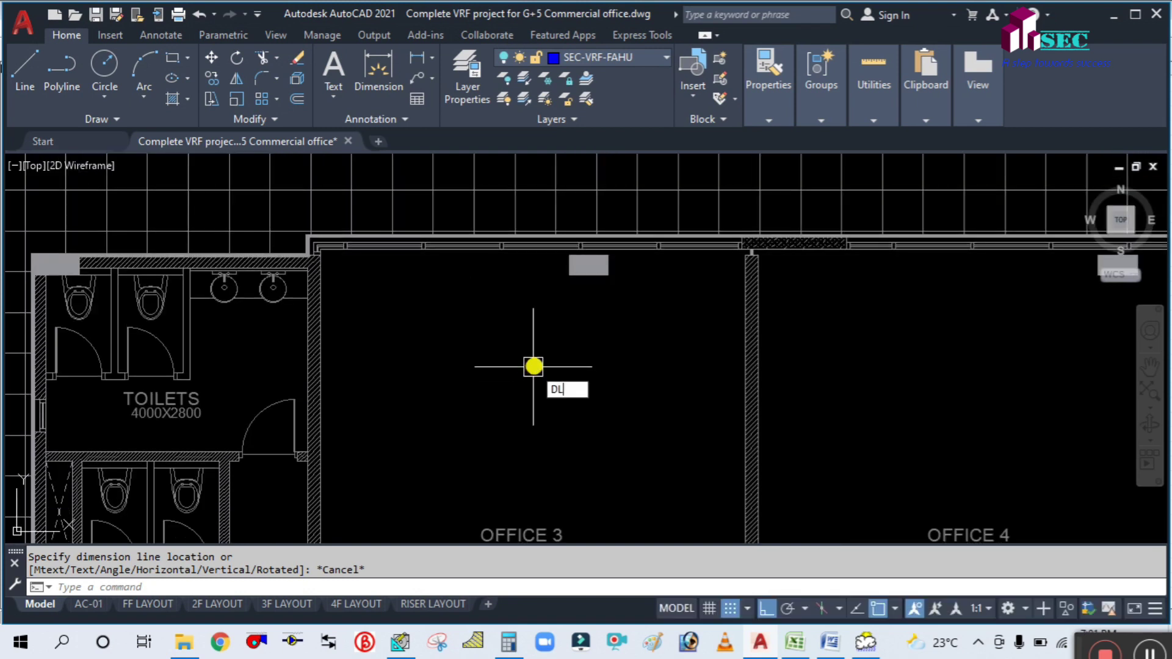
pyautogui.press('Return')
pyautogui.click(323, 306)
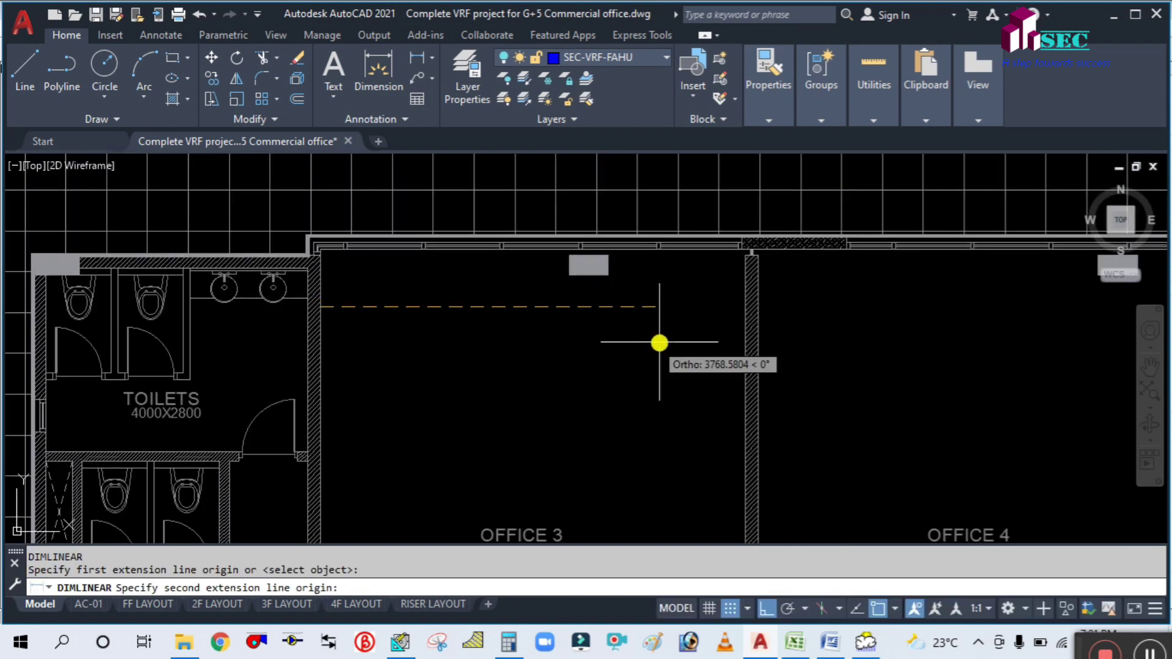
pyautogui.click(741, 303)
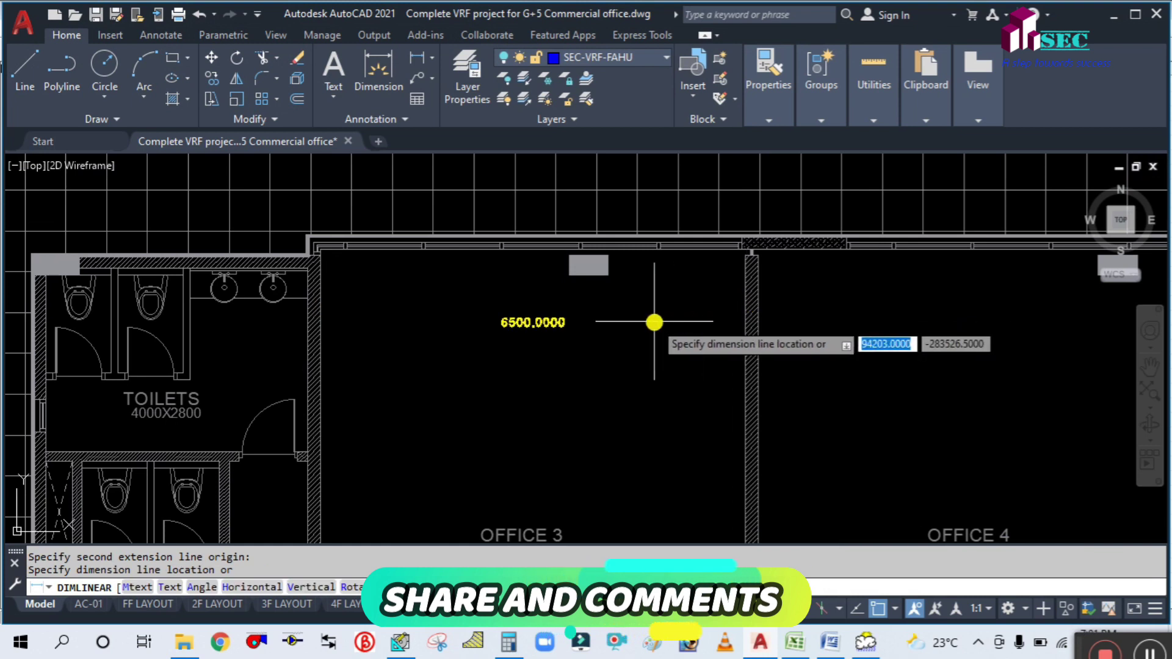
pyautogui.scroll(4, 653, 322)
pyautogui.scroll(-7, 652, 321)
pyautogui.press('Escape')
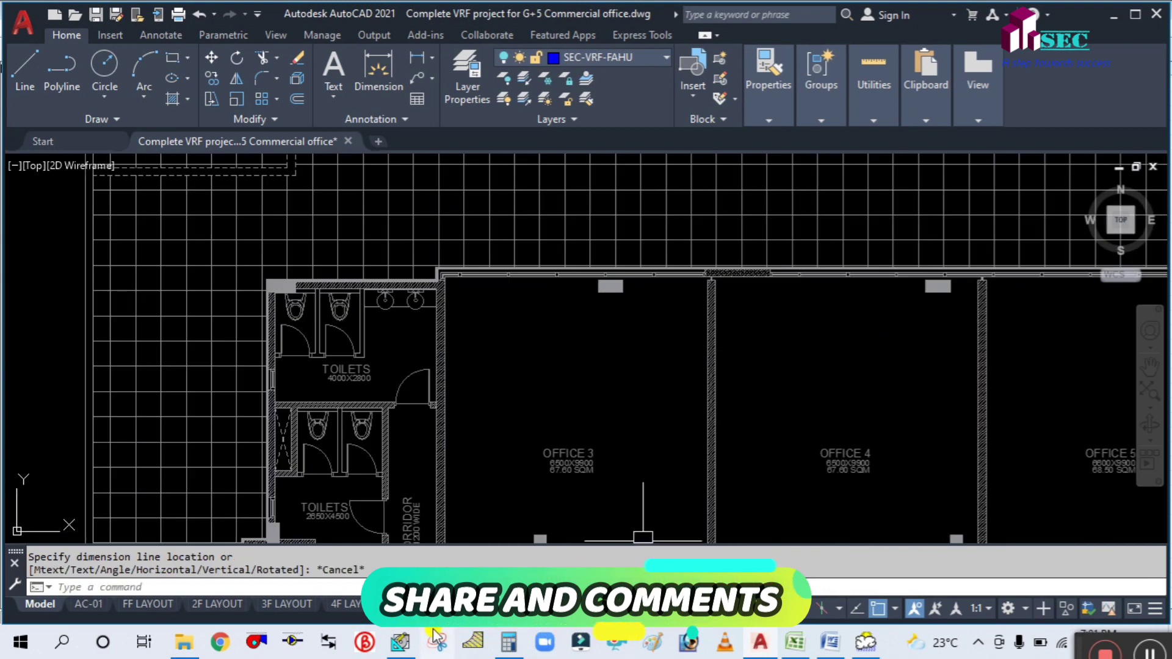
pyautogui.hotkey('alt', 'Tab')
# Step: Convert Office 3's north wall length to feet in Calculator by multiplying 6.5 by 3.28
pyautogui.click(508, 642)
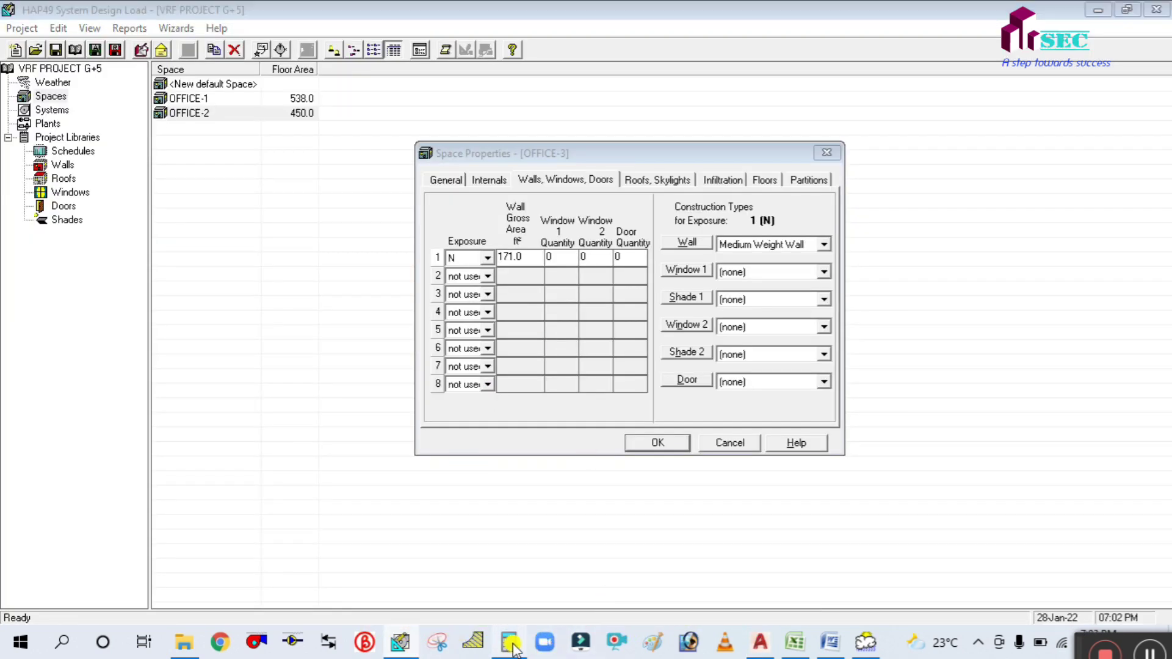
pyautogui.click(971, 235)
pyautogui.click(971, 354)
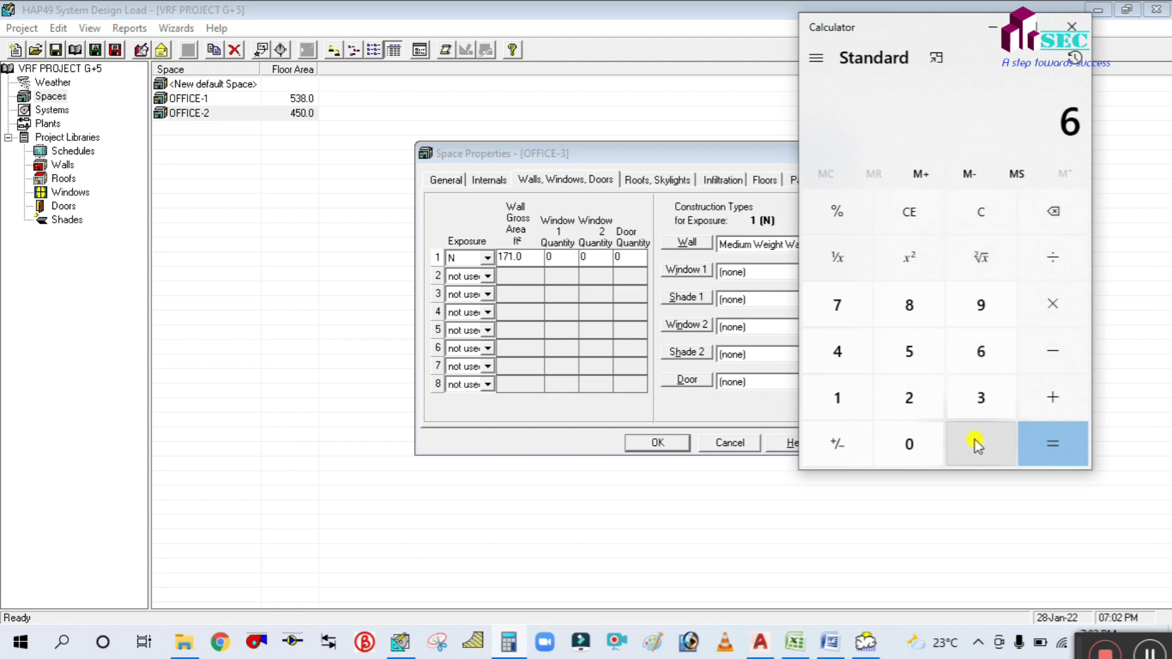
pyautogui.click(974, 439)
pyautogui.click(926, 363)
pyautogui.click(1054, 308)
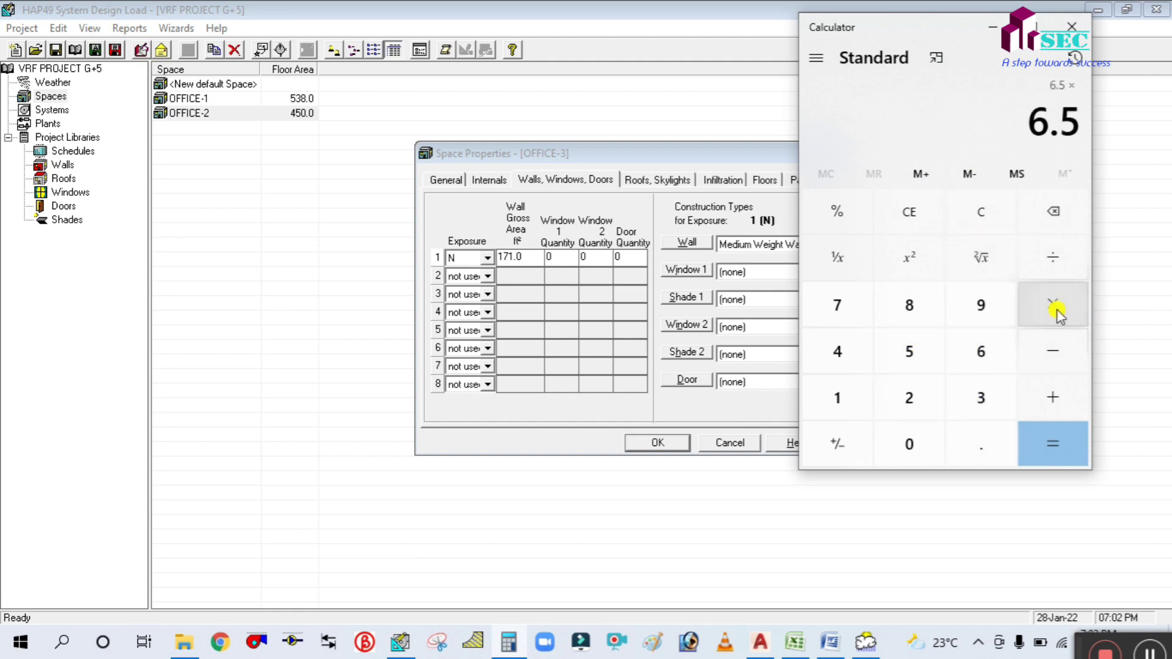
pyautogui.click(981, 396)
pyautogui.click(977, 449)
pyautogui.click(882, 397)
pyautogui.click(899, 316)
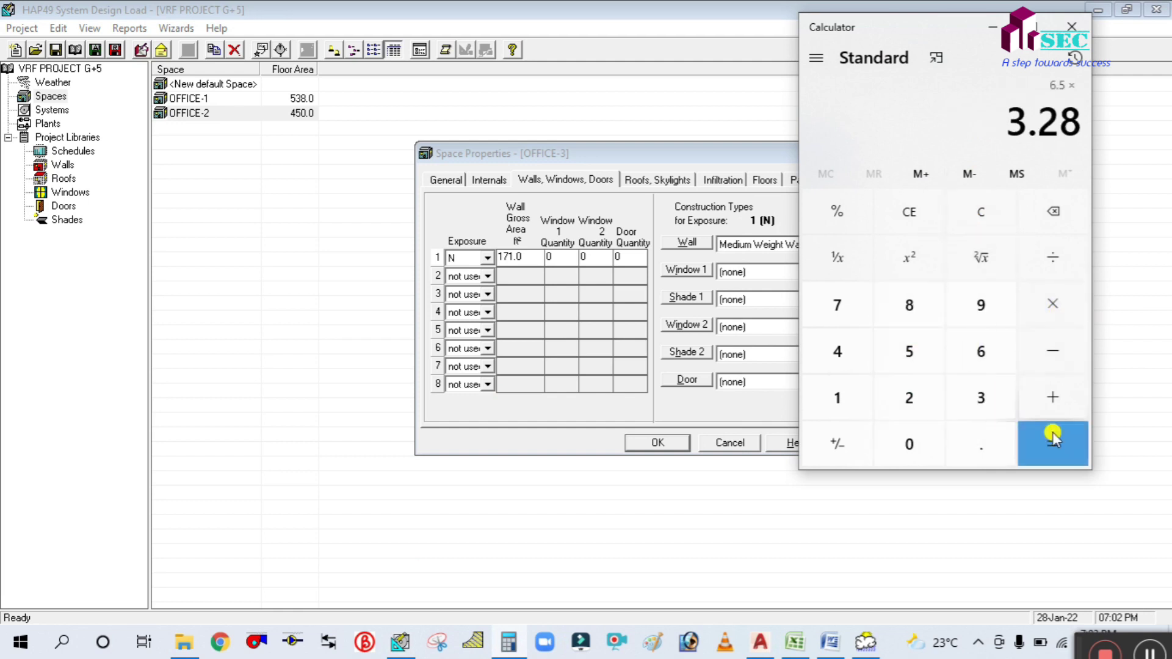
pyautogui.click(1046, 432)
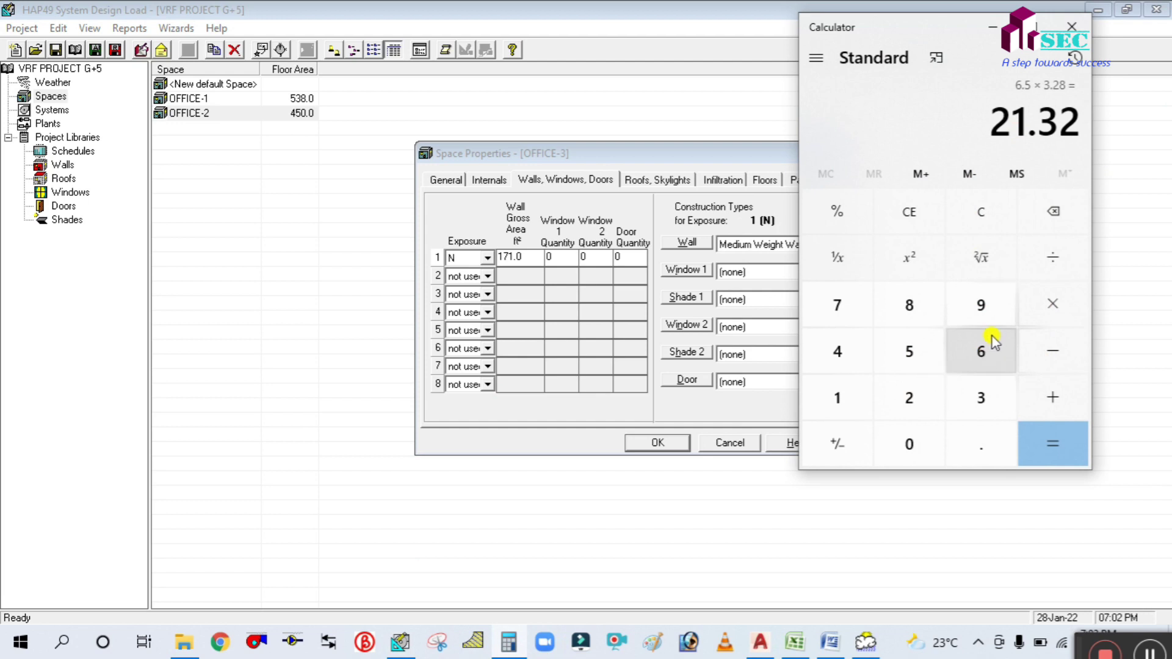
# Step: Calculate Office 3's north wall area as 6.5 × 3.28 × 9 in Calculator, and set the N wall's gross area to 192 ft² in HAP
pyautogui.click(981, 211)
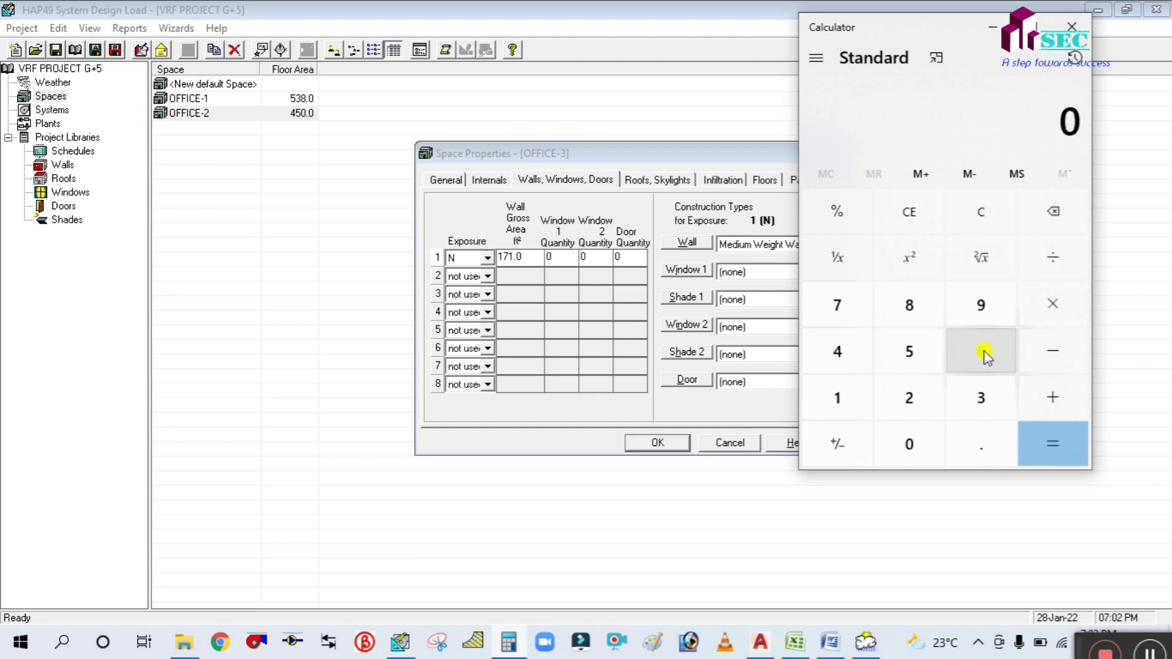
pyautogui.click(983, 353)
pyautogui.click(982, 447)
pyautogui.click(938, 361)
pyautogui.click(1051, 305)
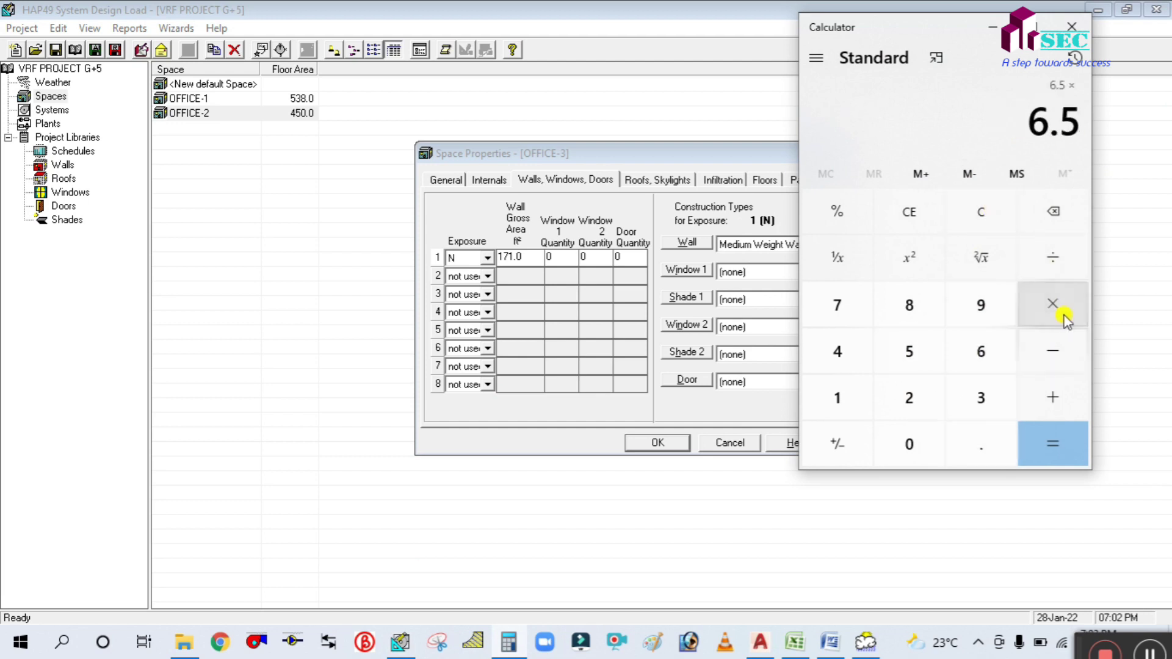
pyautogui.click(979, 403)
pyautogui.click(924, 400)
pyautogui.click(909, 305)
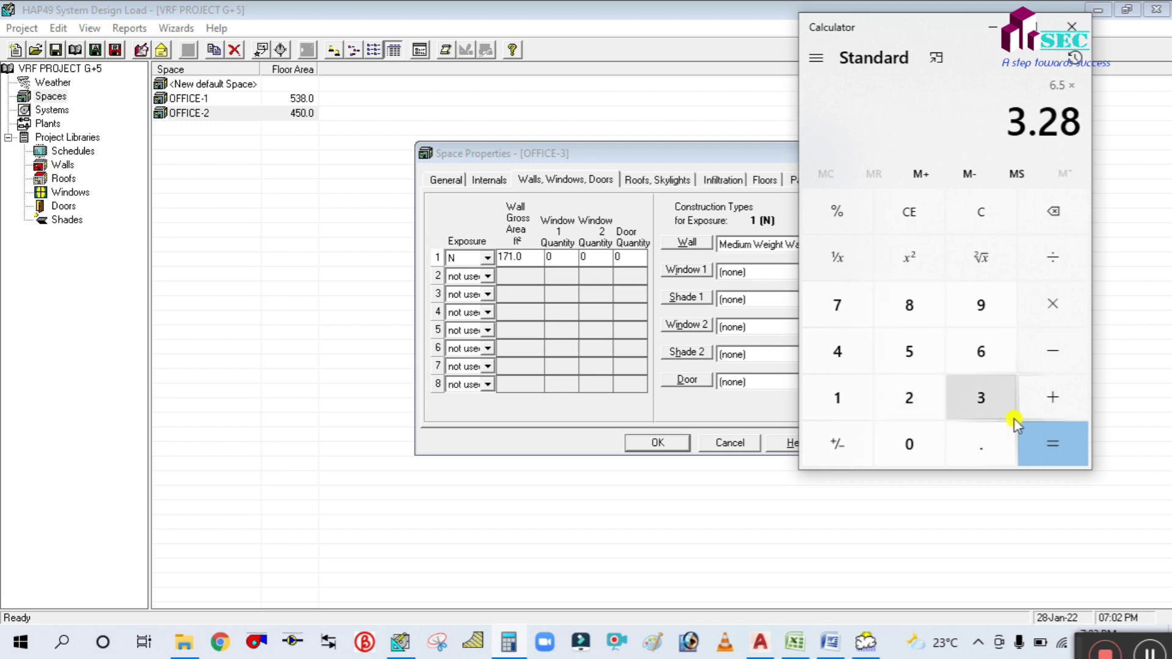
pyautogui.click(1052, 443)
pyautogui.click(1052, 303)
pyautogui.click(981, 306)
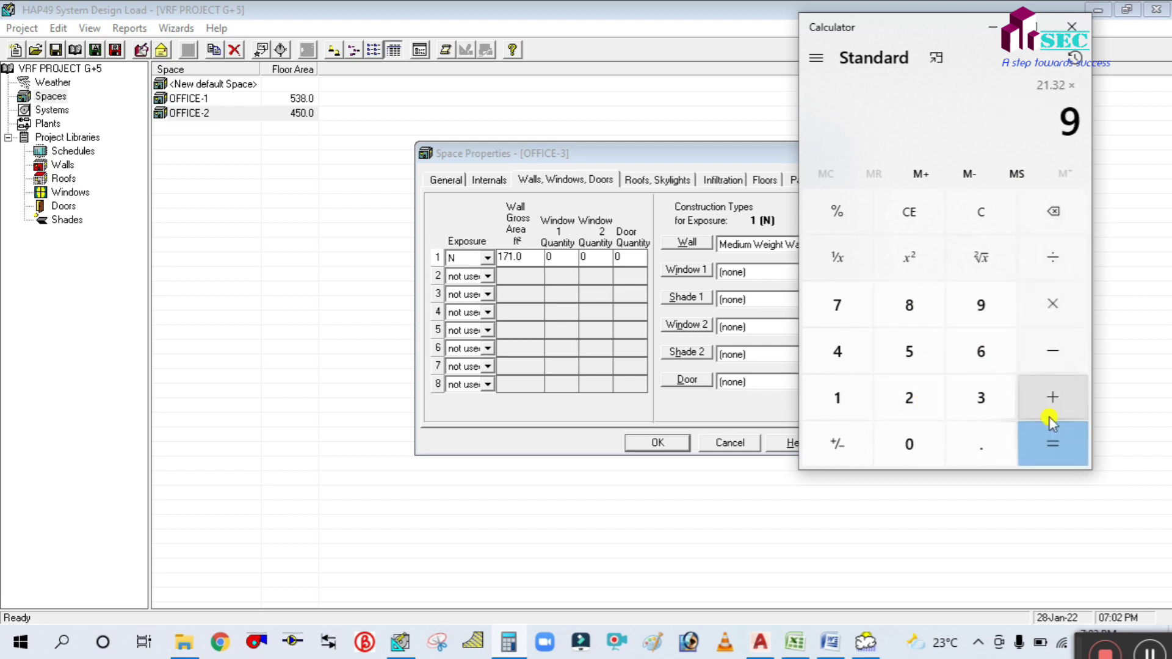
pyautogui.click(1052, 443)
pyautogui.click(992, 28)
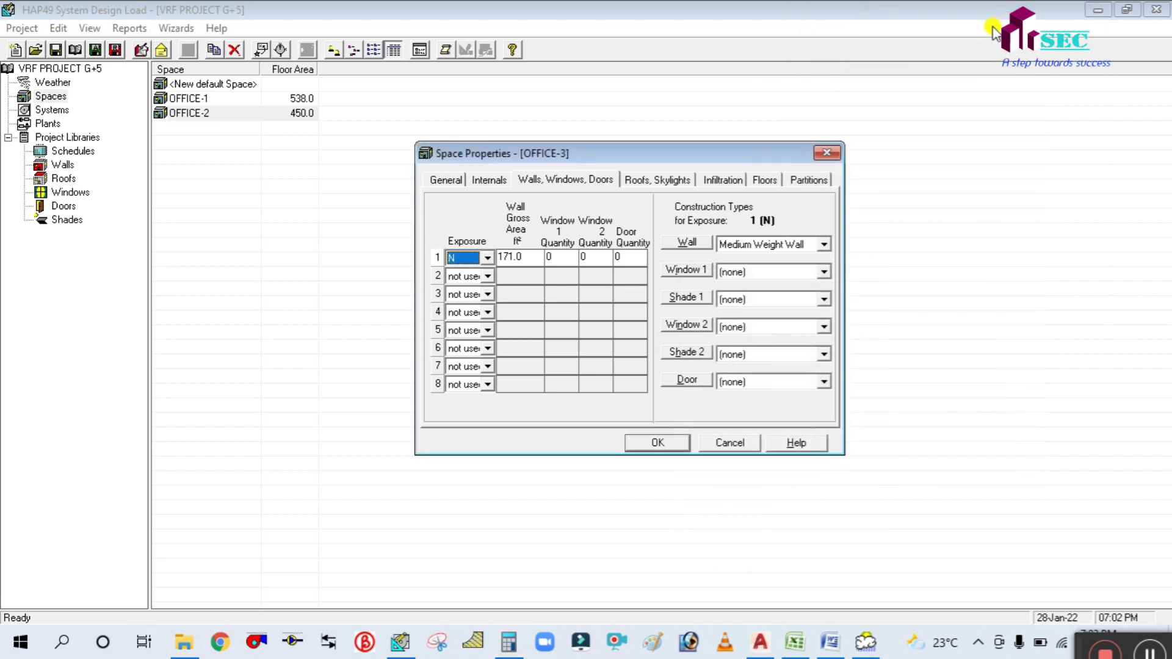
pyautogui.click(523, 252)
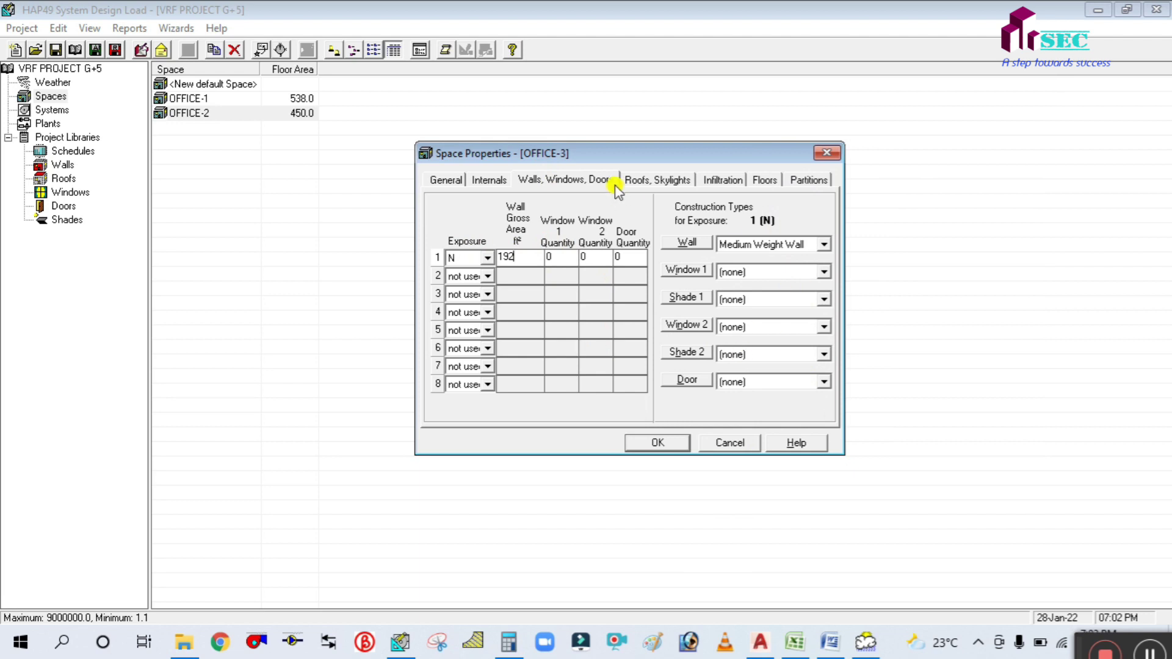
# Step: Check OFFICE-3's floor area and set the gross area of its horizontal roof exposure to 727 ft²
pyautogui.click(656, 181)
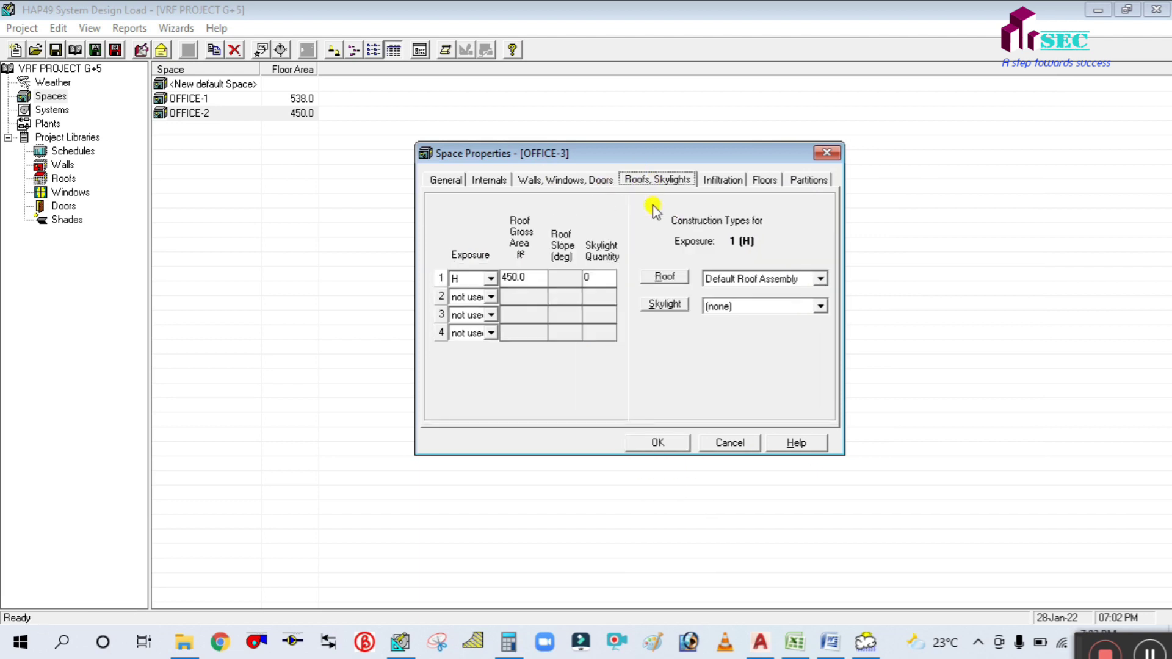
pyautogui.click(447, 179)
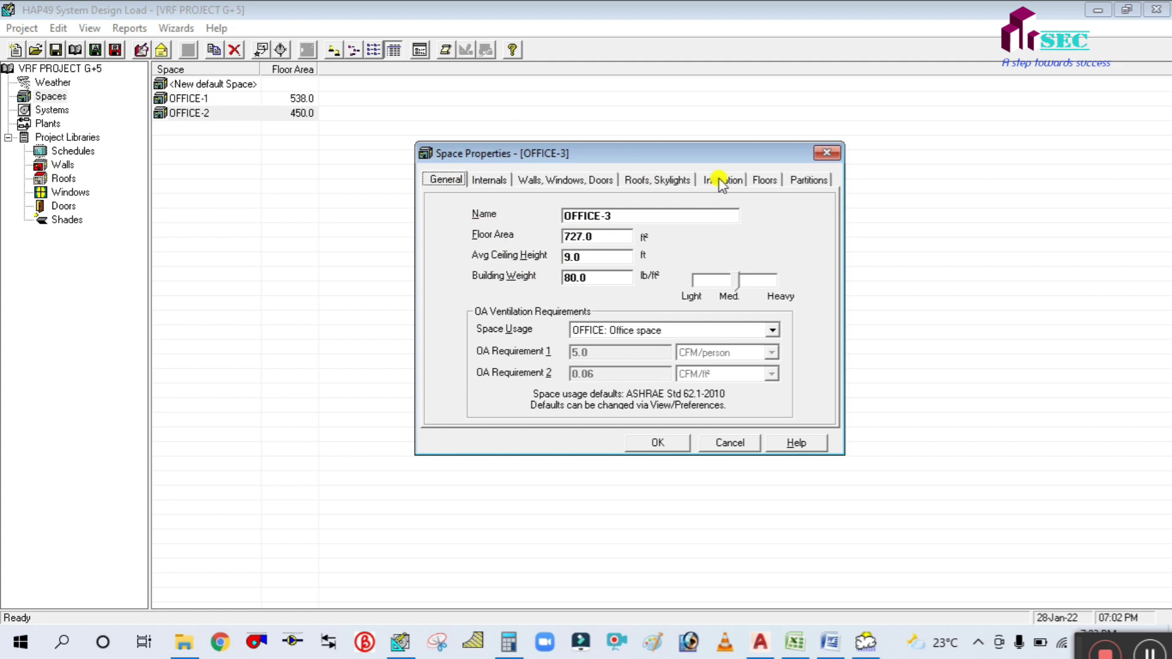
pyautogui.click(722, 180)
pyautogui.click(667, 179)
pyautogui.click(525, 279)
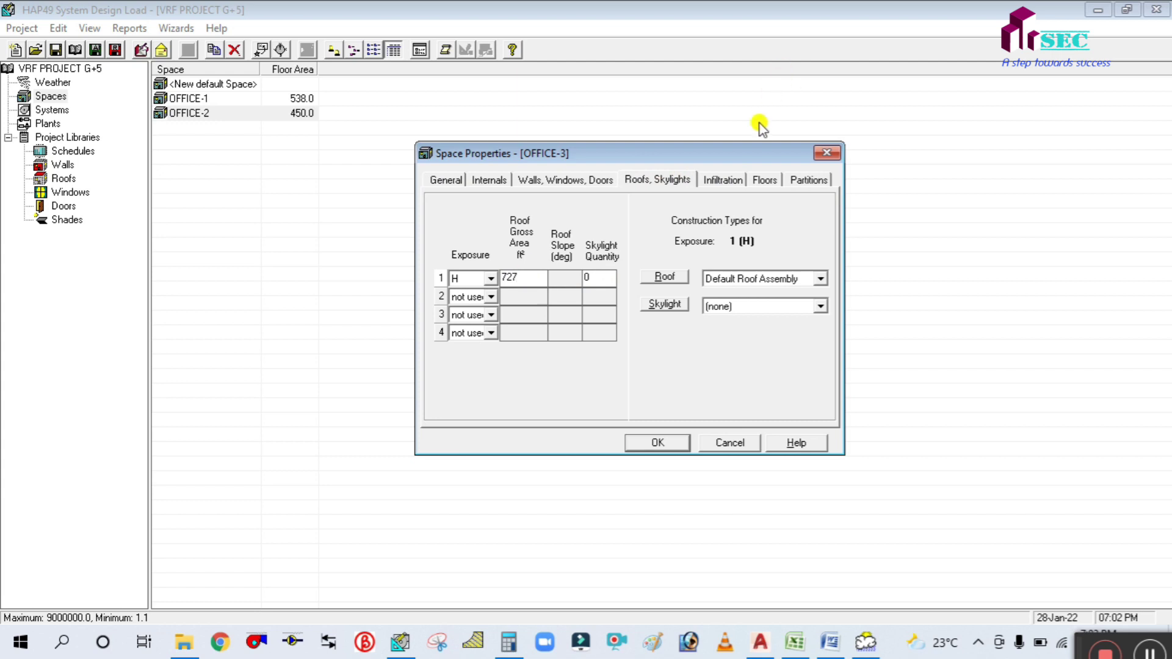
# Step: Review OFFICE-3's infiltration rates and set the area of its floor above unconditioned space to 727 ft²
pyautogui.click(692, 181)
pyautogui.click(711, 182)
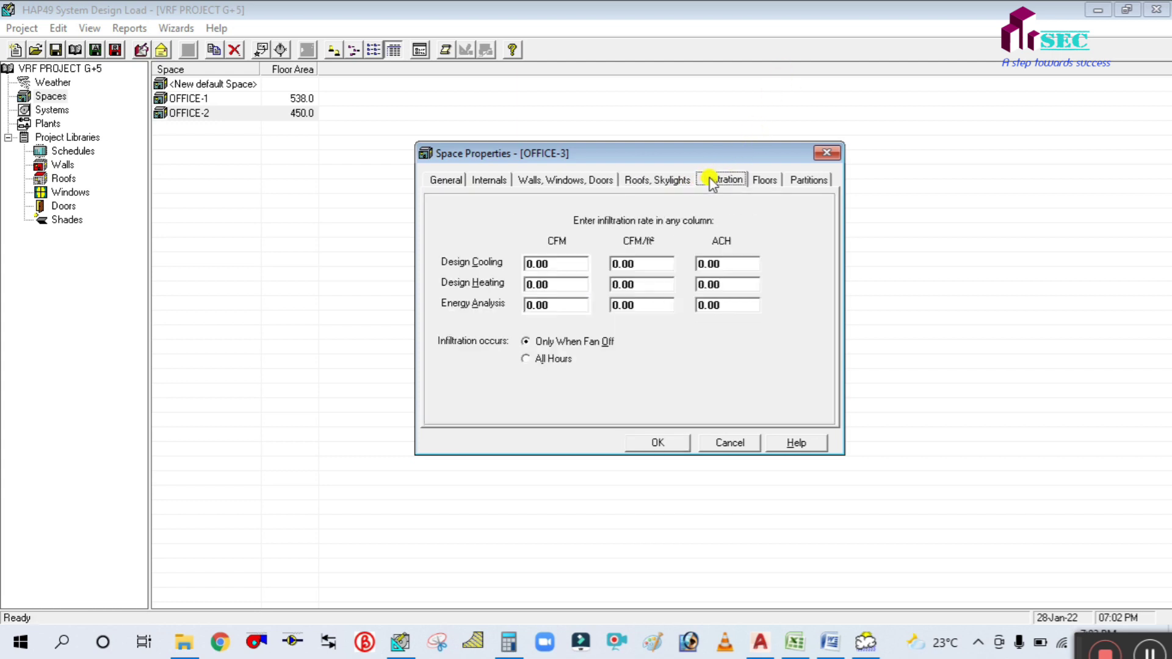
pyautogui.click(768, 183)
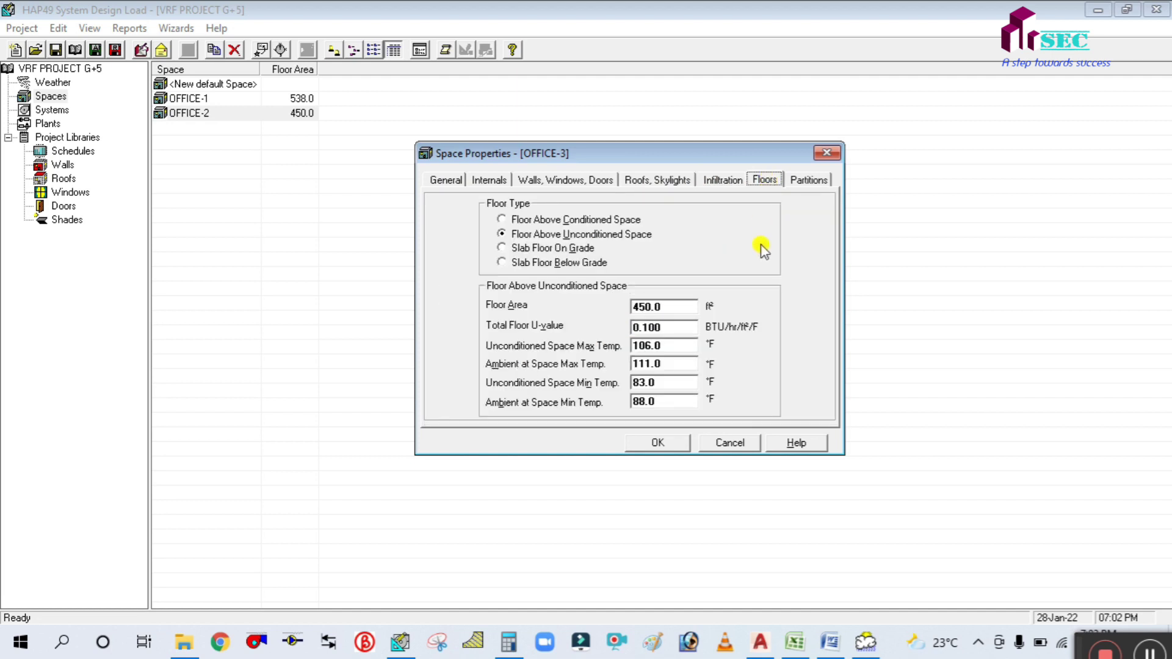
pyautogui.doubleClick(670, 308)
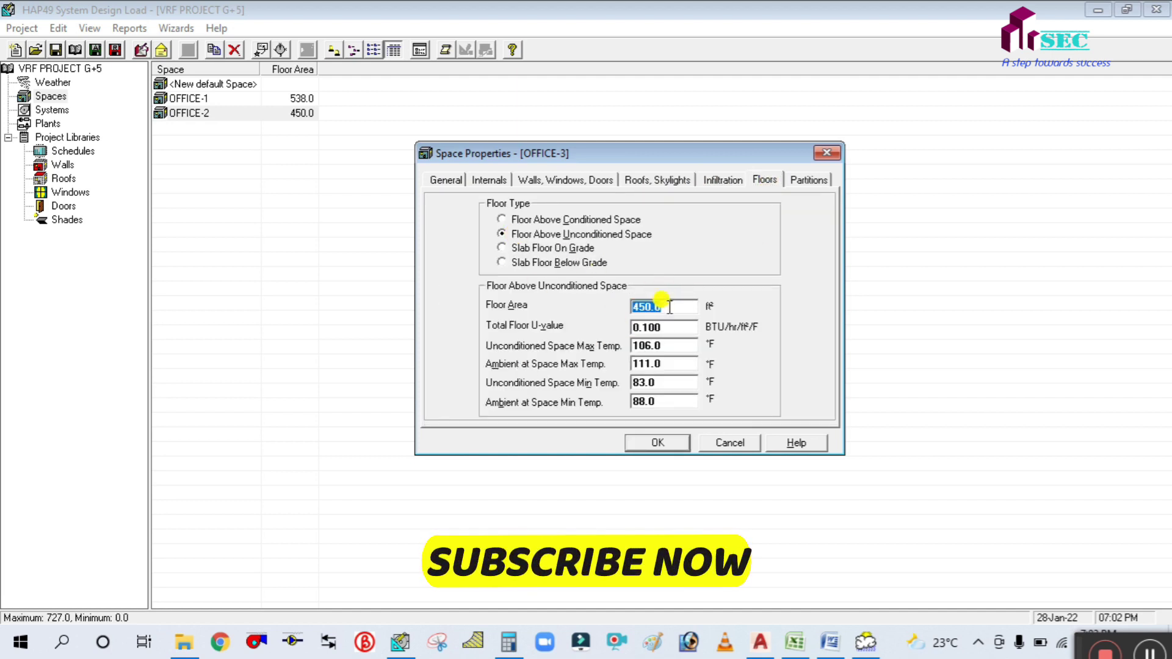
pyautogui.write('727')
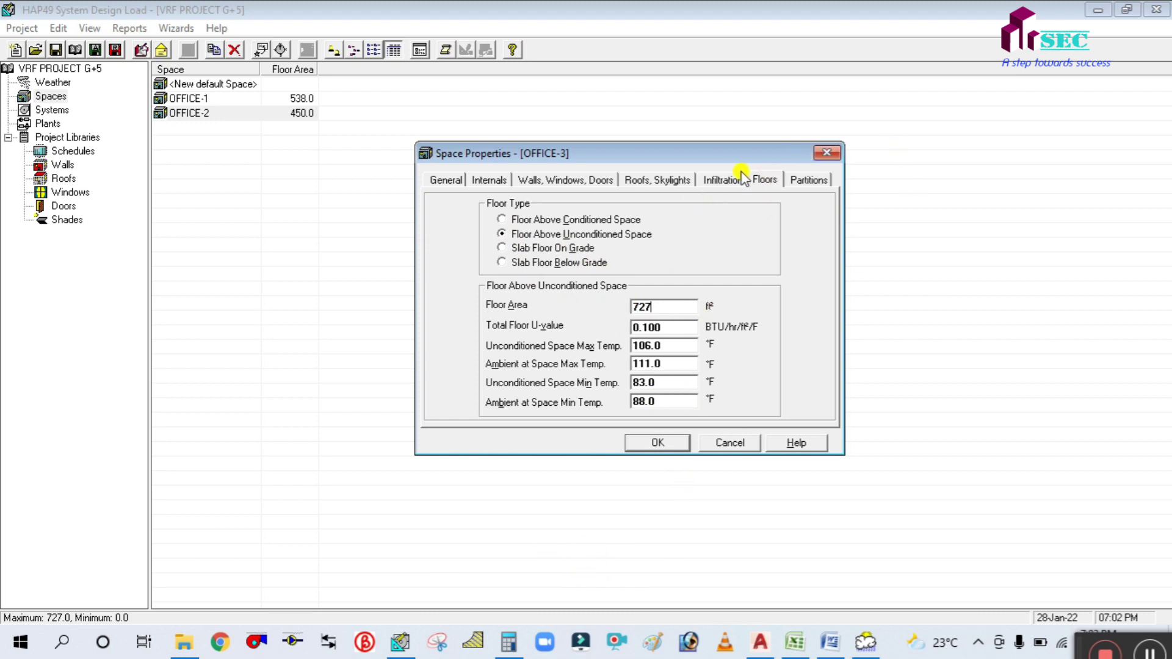
# Step: Review OFFICE-3's partition data, then switch to AutoCAD and examine the walls around Office 3 on the plan
pyautogui.click(799, 181)
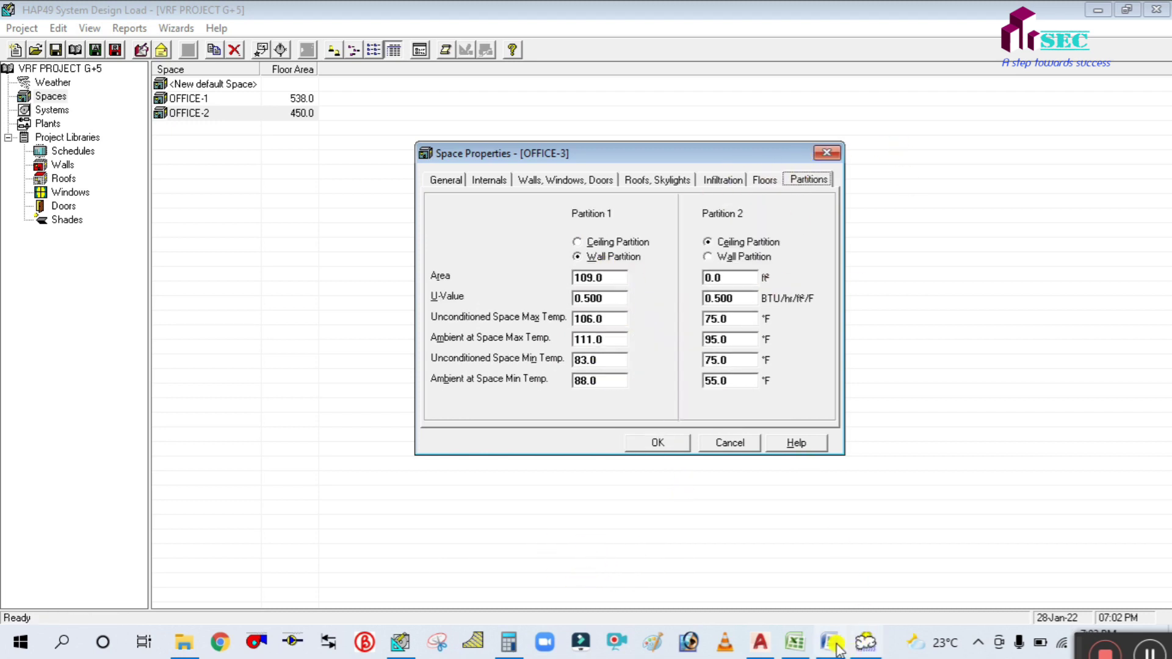
pyautogui.click(761, 642)
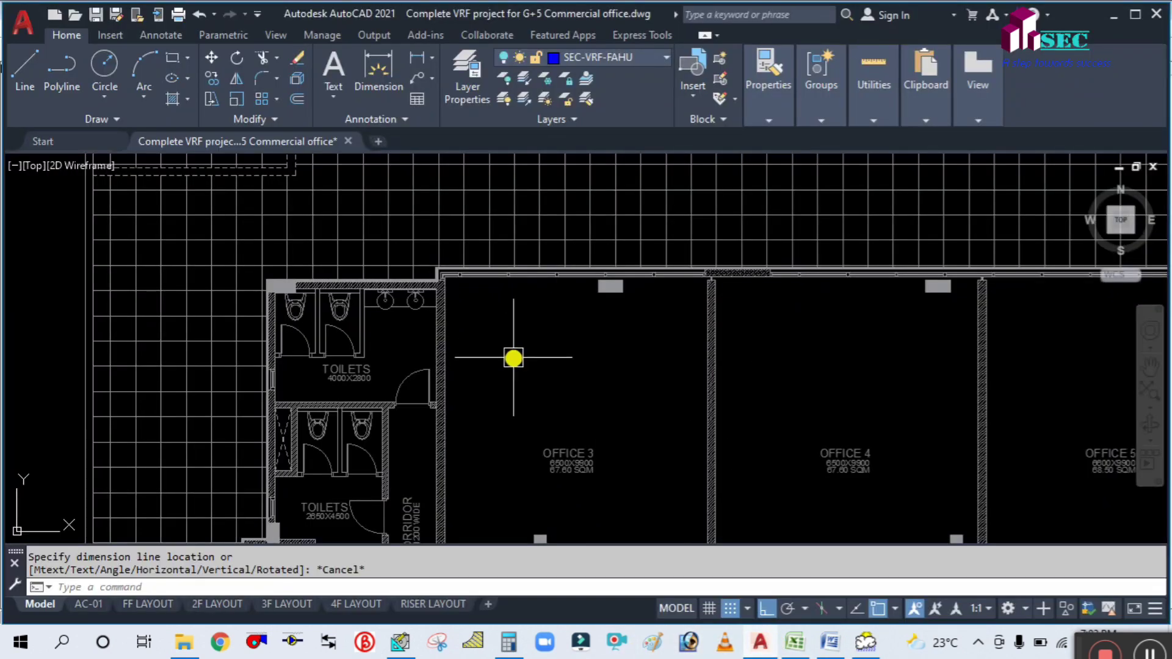
pyautogui.moveTo(515, 353); pyautogui.dragTo(534, 251)
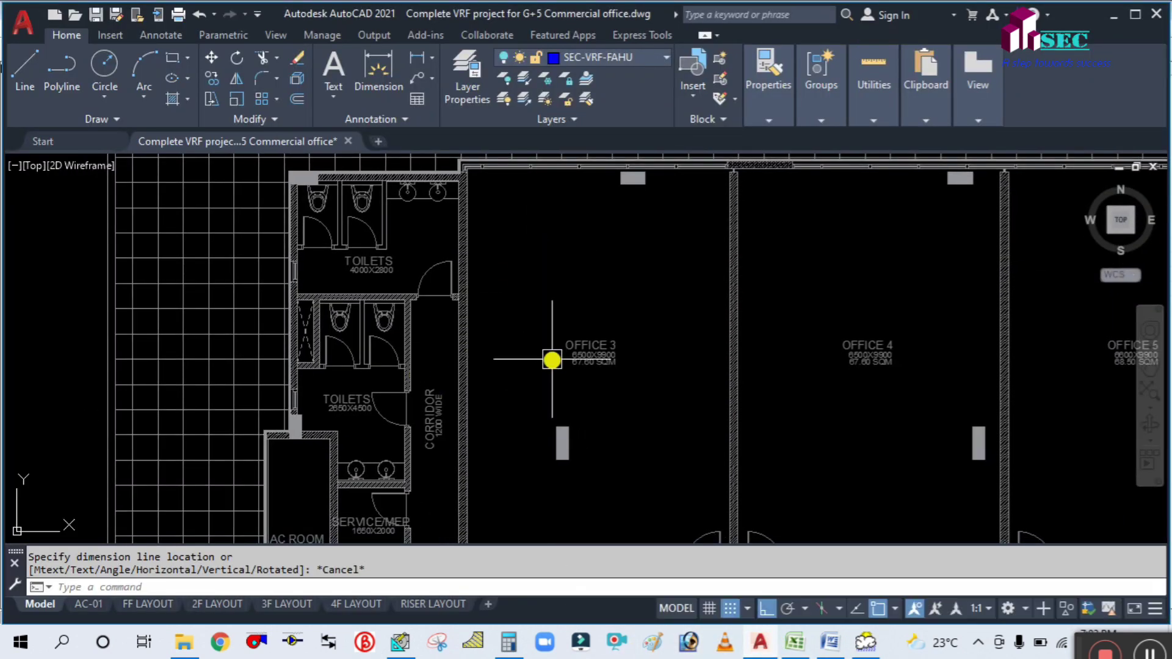
# Step: Measure the corridor-side wall length of Office 3 with a linear dimension, without placing the dimension
pyautogui.moveTo(466, 476); pyautogui.dragTo(536, 382)
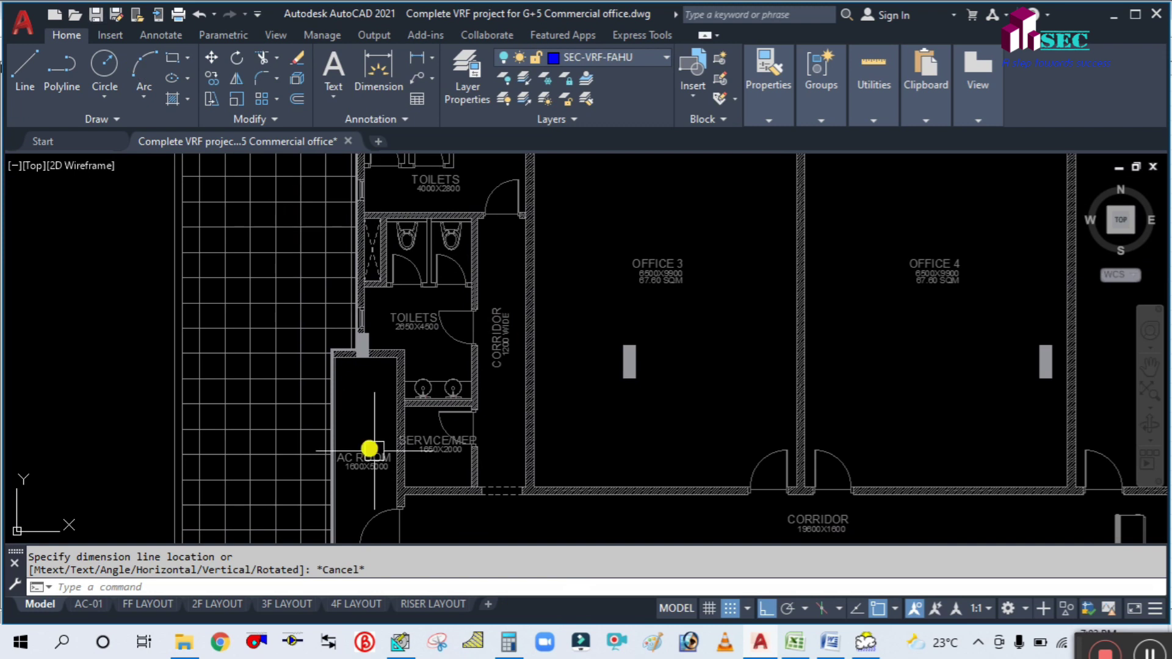
pyautogui.moveTo(537, 291); pyautogui.dragTo(518, 358)
pyautogui.scroll(-2, 535, 296)
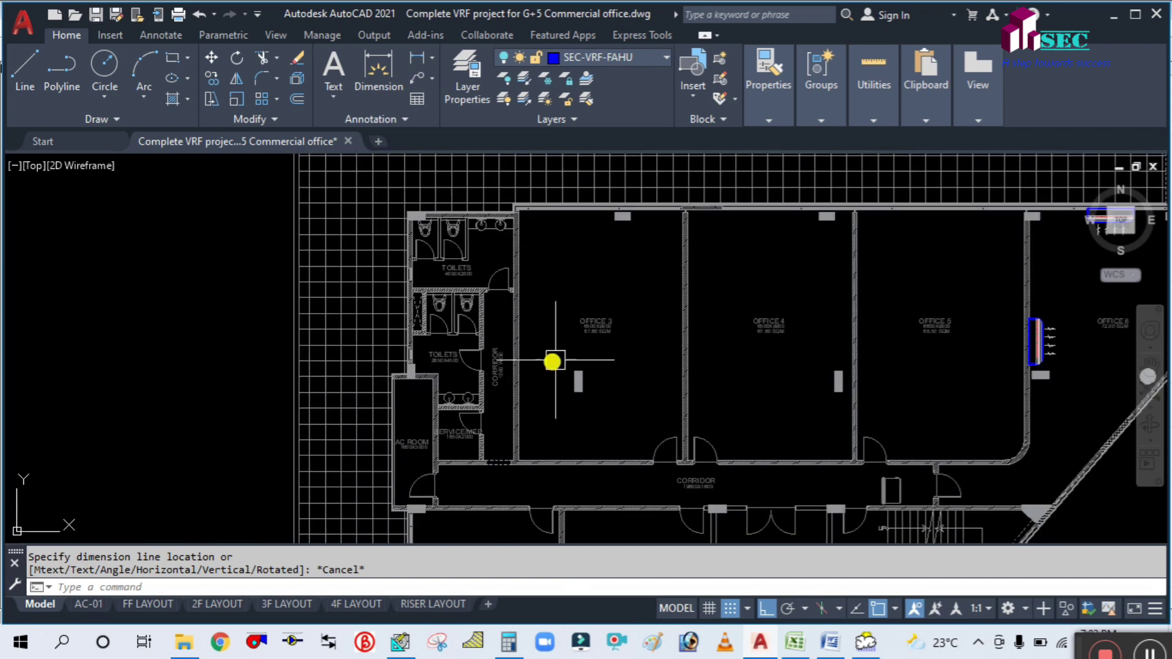
pyautogui.write('DIM')
pyautogui.write('LI')
pyautogui.press('Return')
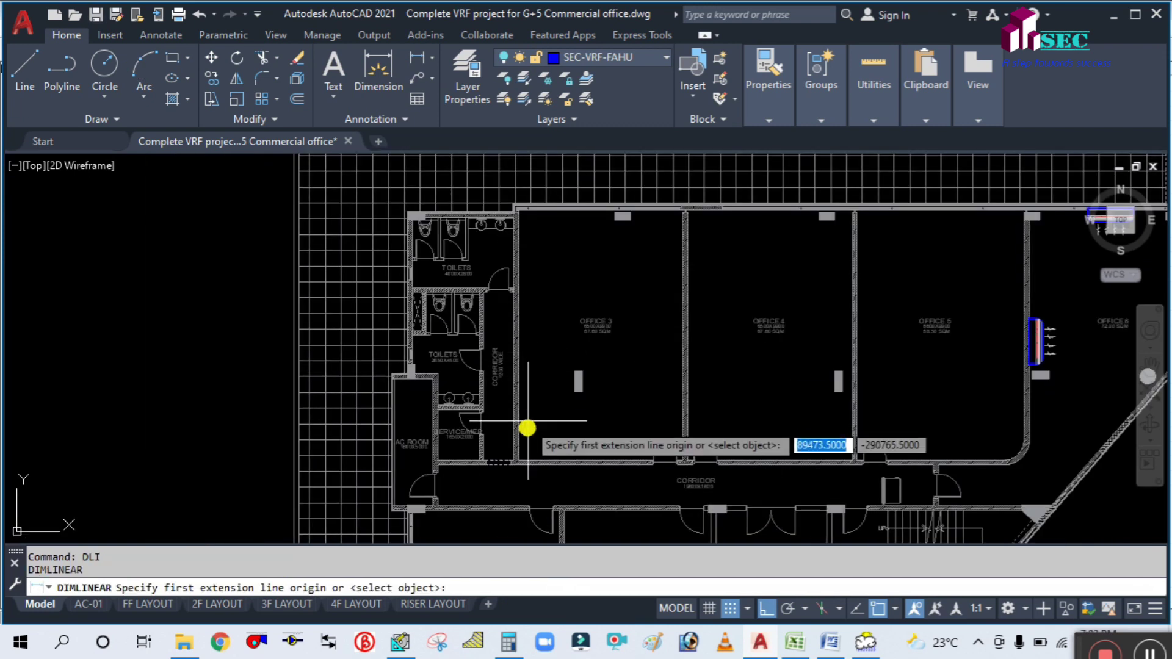
pyautogui.click(526, 461)
pyautogui.click(541, 215)
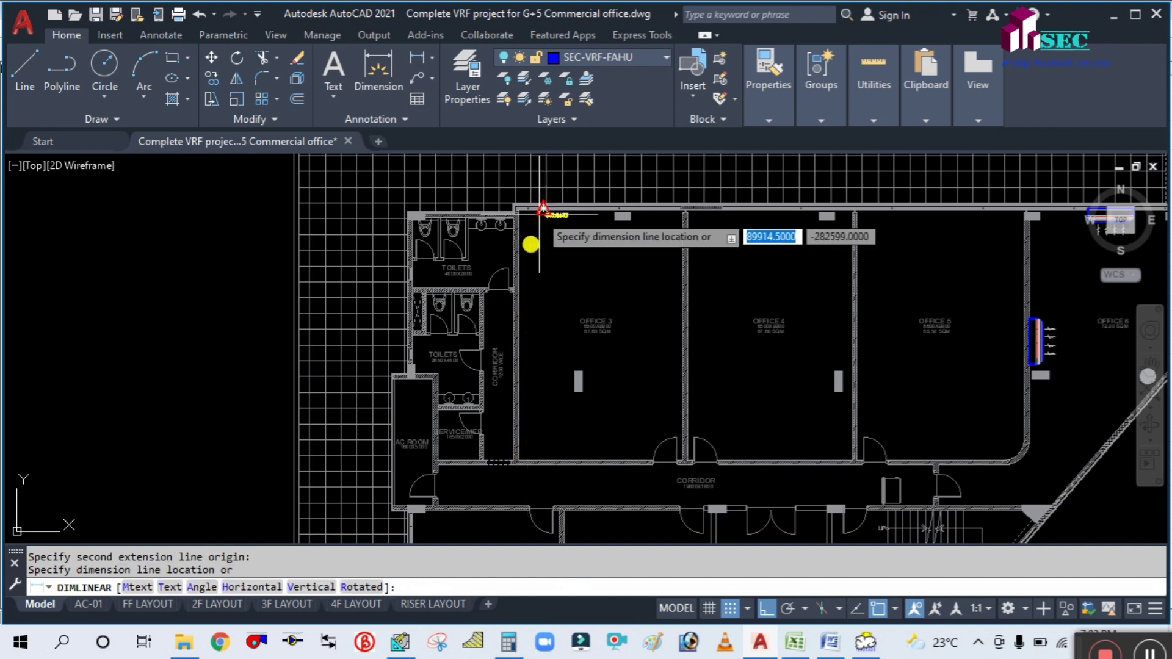
pyautogui.scroll(4, 531, 270)
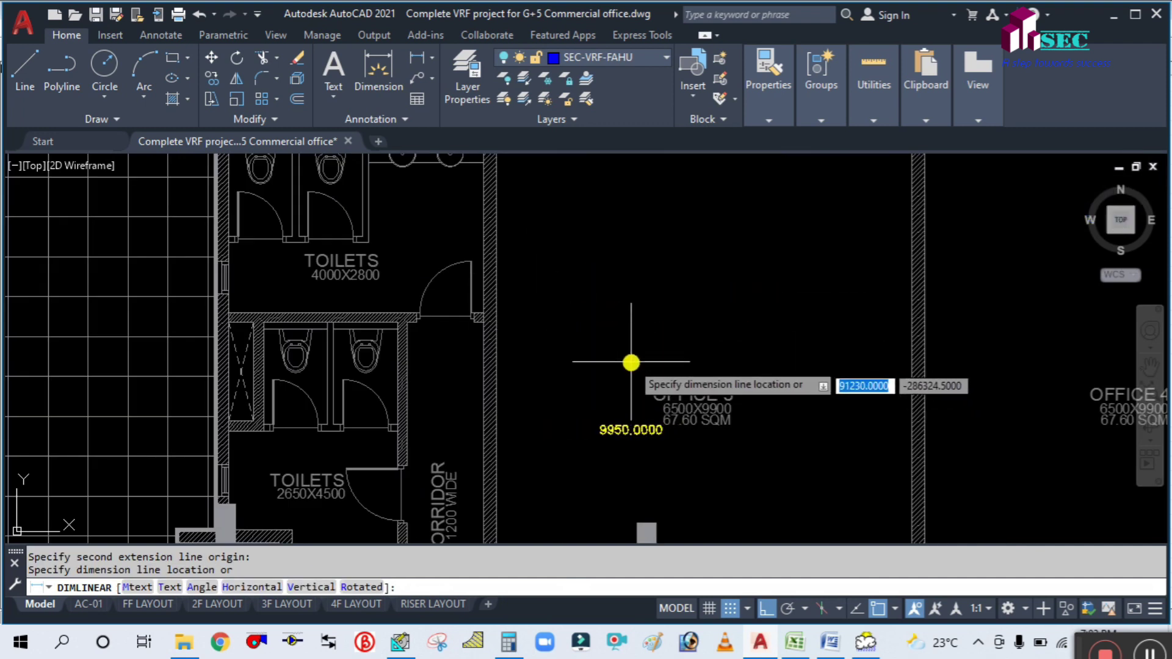
pyautogui.press('Escape')
pyautogui.scroll(-5, 604, 305)
# Step: Switch to Calculator and convert the 9.95 m wall length to feet by multiplying it by 3.28
pyautogui.click(401, 641)
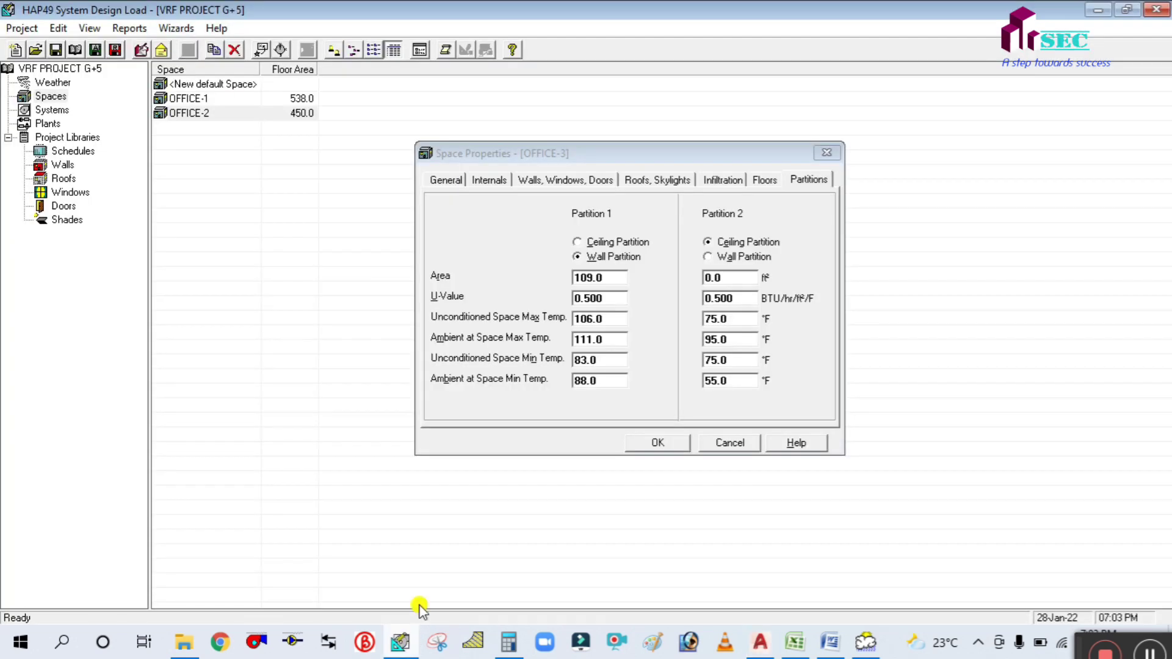
pyautogui.click(509, 641)
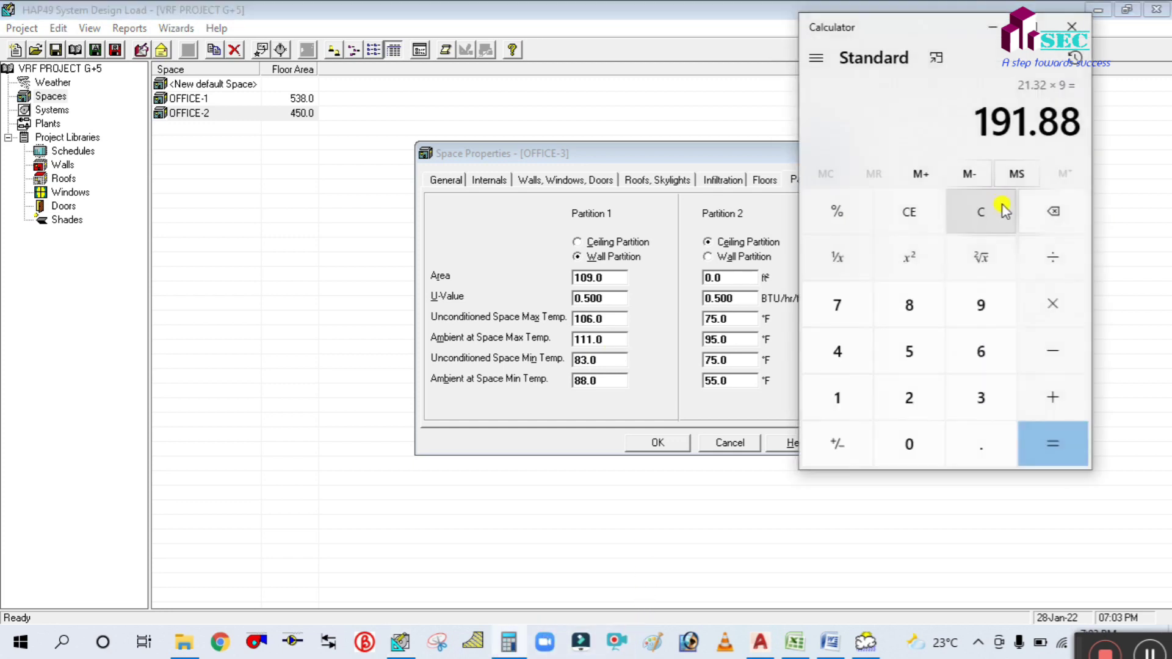
pyautogui.click(981, 212)
pyautogui.click(989, 305)
pyautogui.click(970, 434)
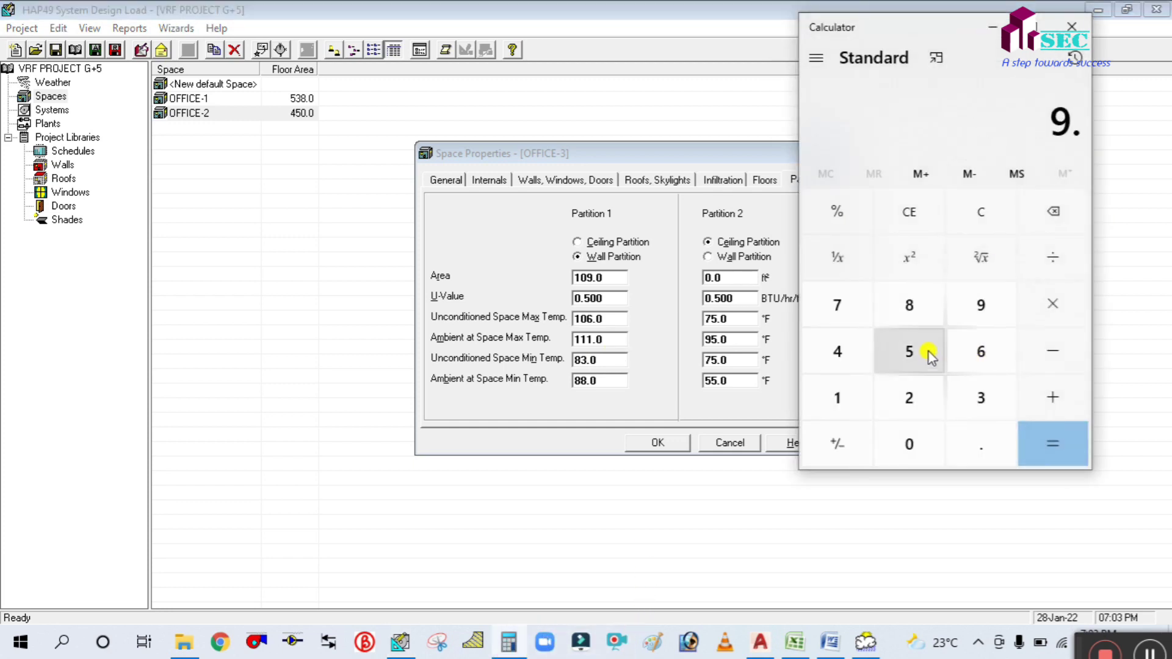
pyautogui.click(966, 306)
pyautogui.click(928, 342)
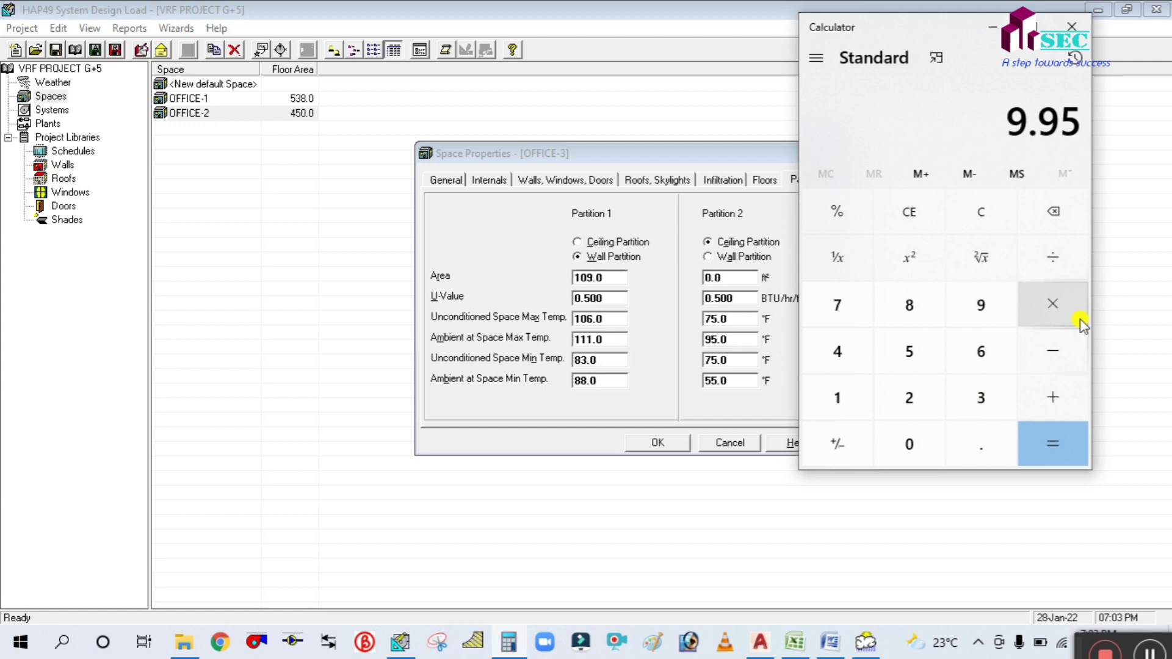
pyautogui.click(1048, 325)
pyautogui.click(981, 402)
pyautogui.click(979, 454)
pyautogui.click(908, 398)
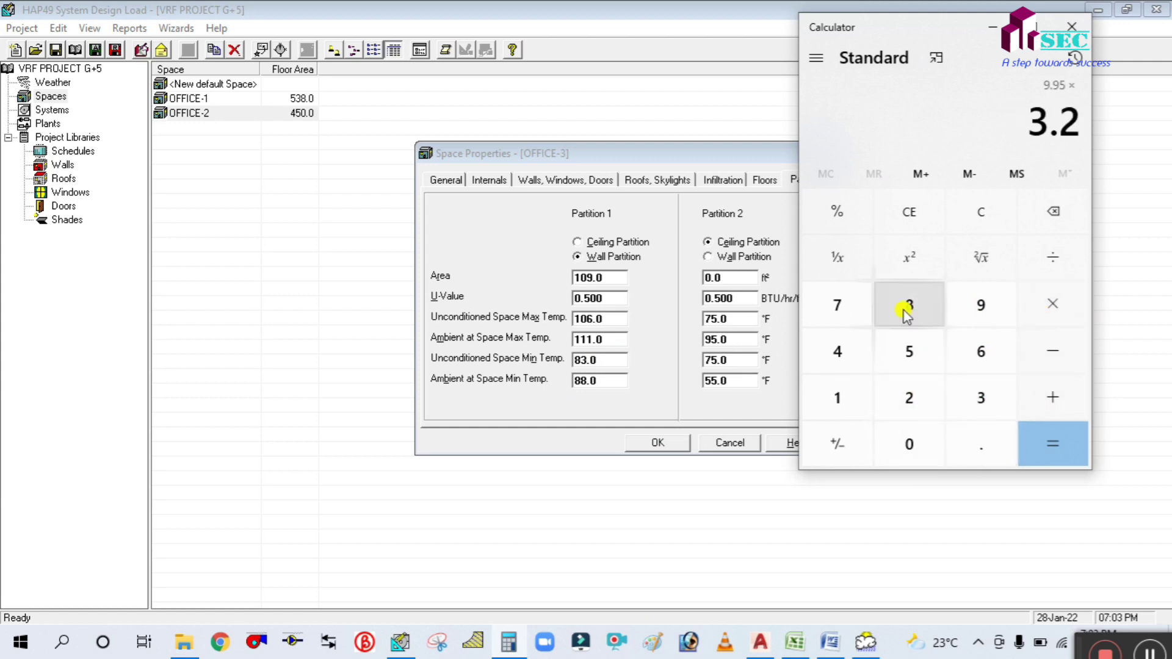
pyautogui.click(909, 307)
pyautogui.click(1051, 443)
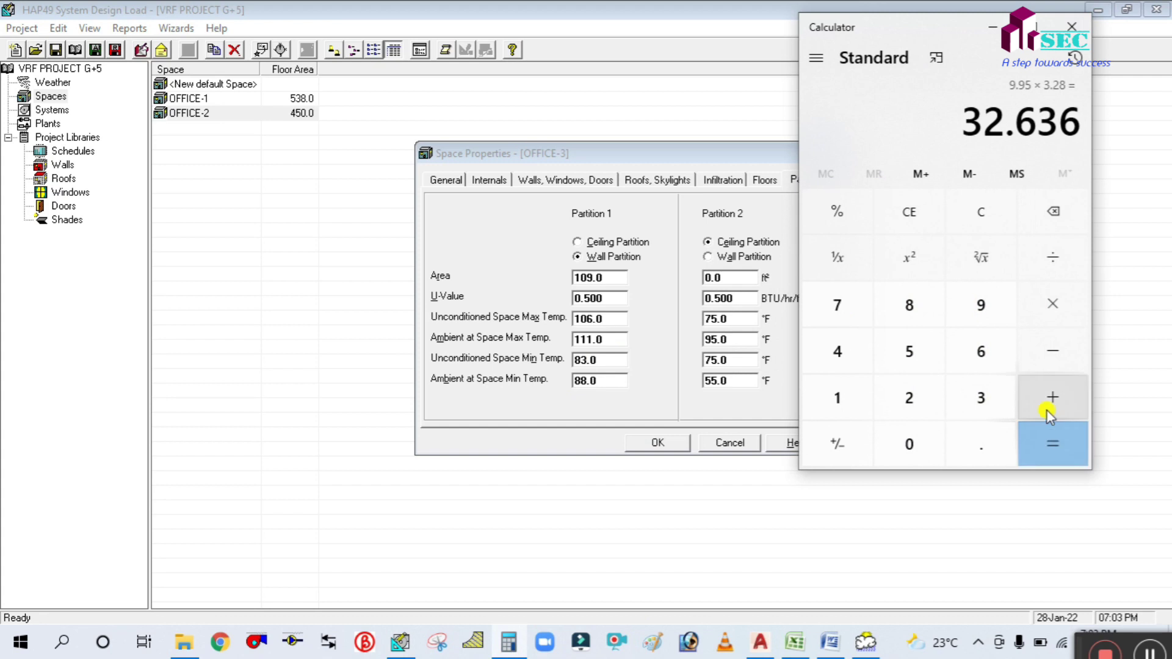
# Step: Multiply the converted wall length by the 9 ft ceiling height to get the partition area
pyautogui.click(1049, 304)
pyautogui.click(981, 305)
pyautogui.click(1038, 445)
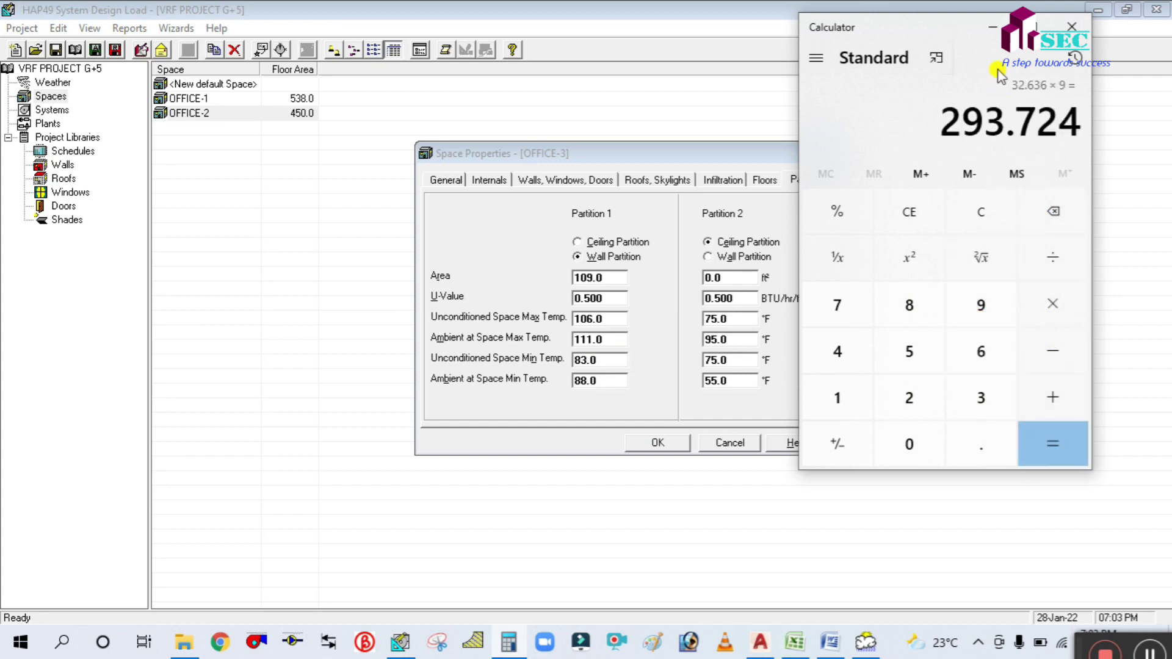
# Step: Set the Partition 1 area of OFFICE-3 to 293 ft² and save the space
pyautogui.click(993, 26)
pyautogui.click(617, 274)
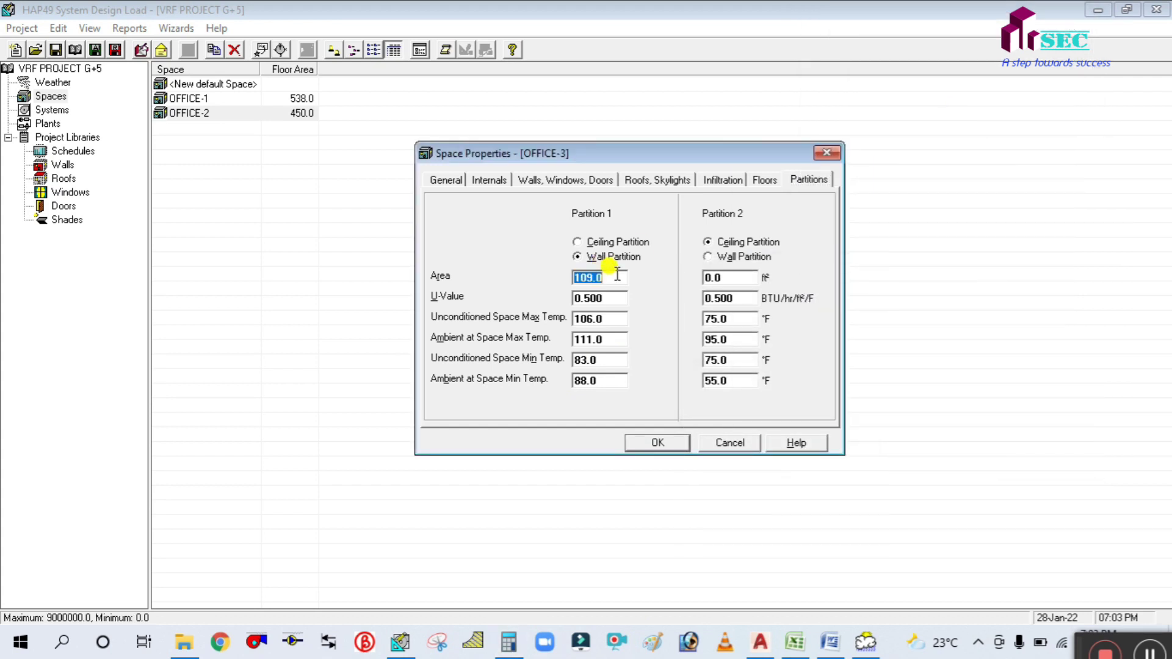
pyautogui.write('292')
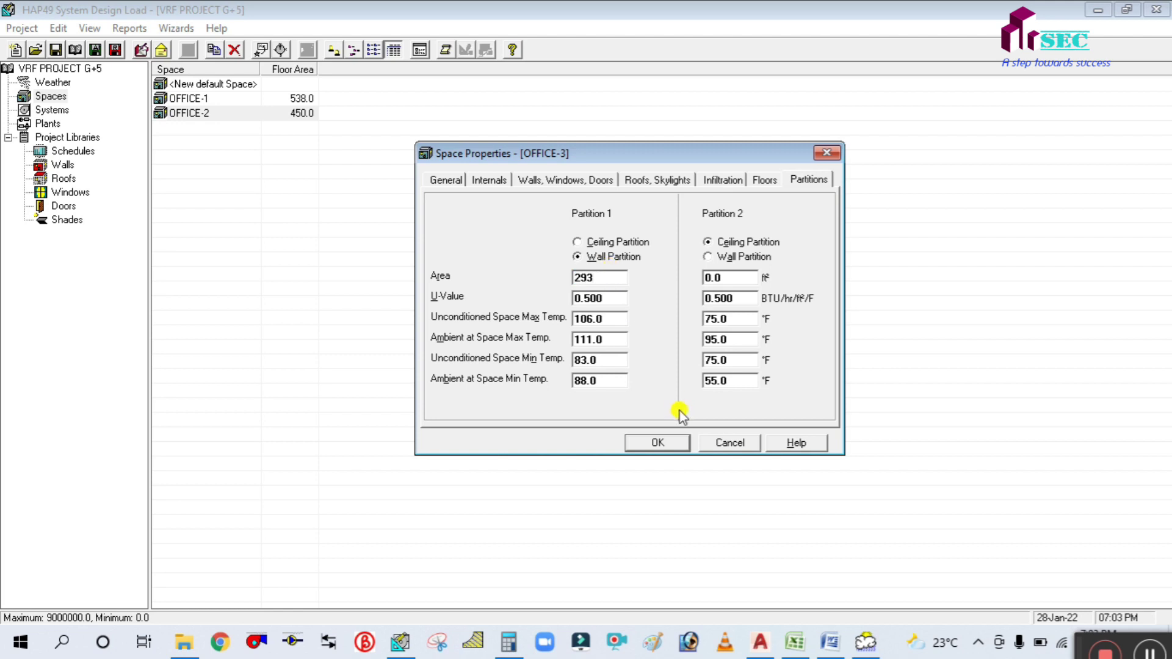
pyautogui.click(667, 446)
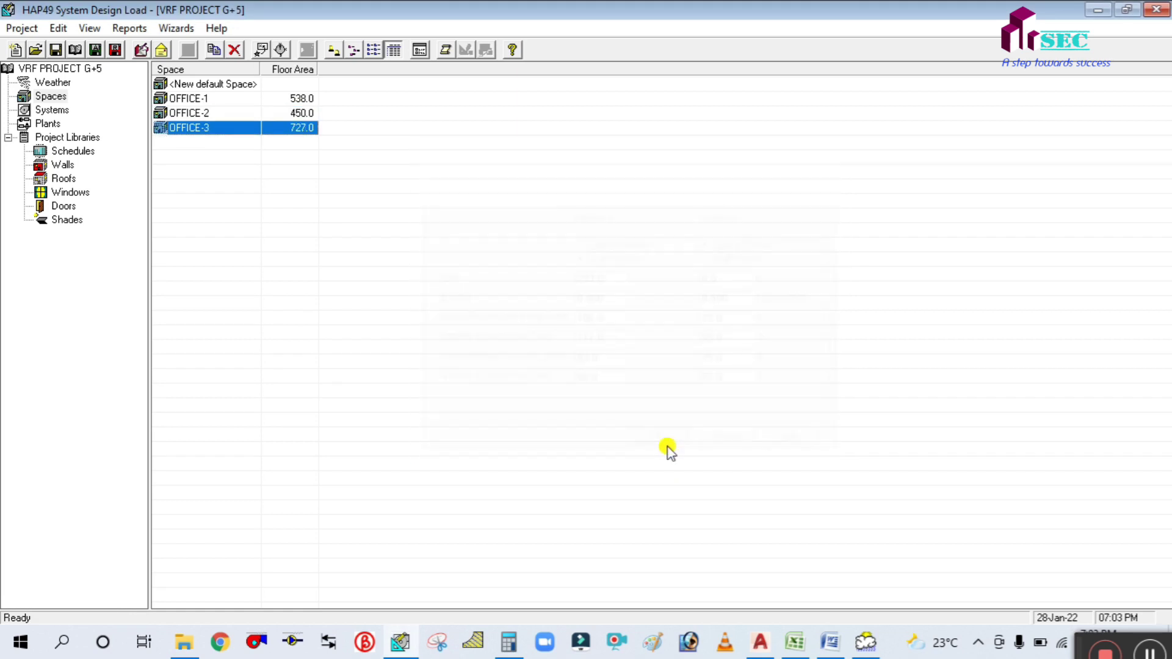
# Step: Duplicate the OFFICE-3 space and move the copy's properties dialog clear of the screen corner
pyautogui.rightClick(188, 133)
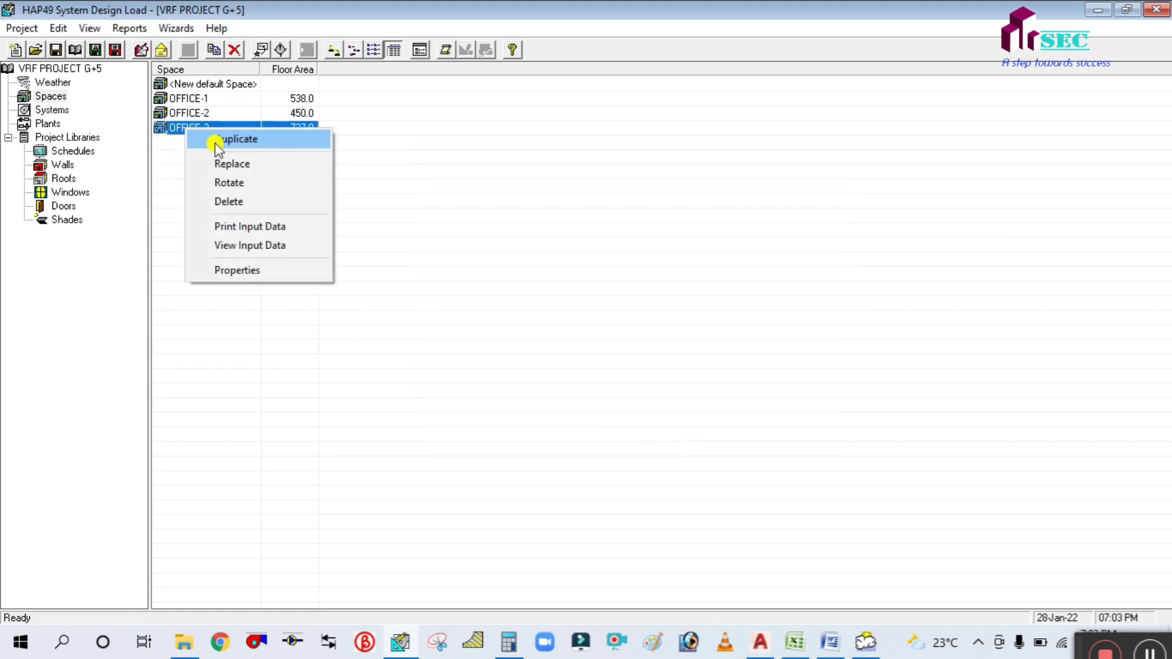
pyautogui.click(215, 138)
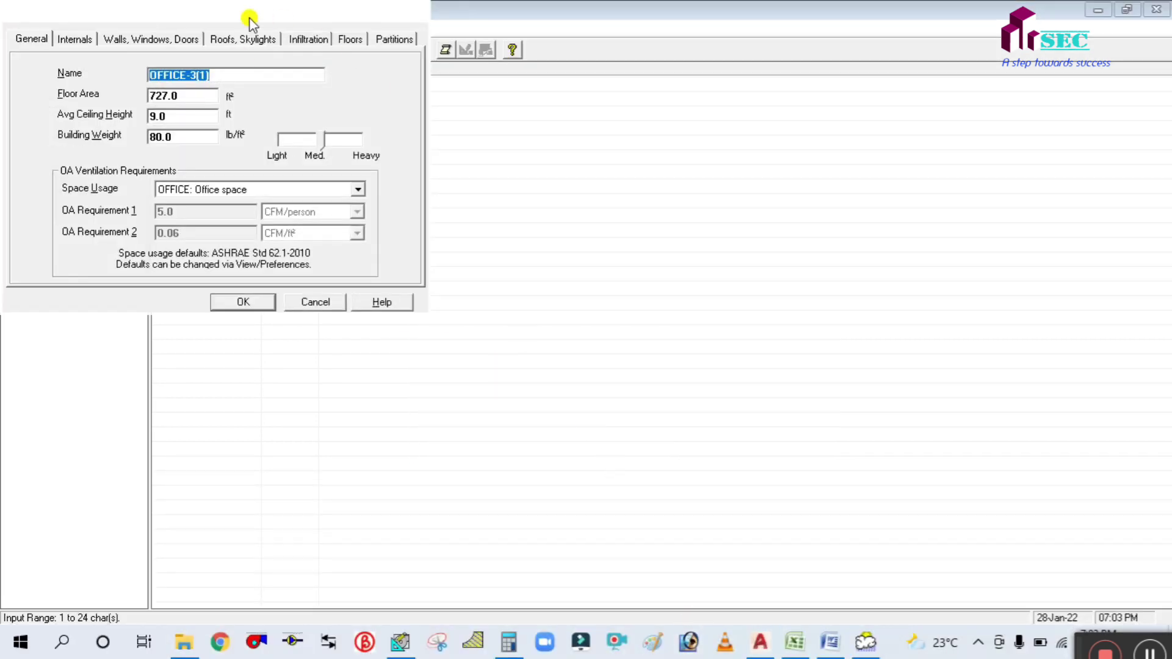
pyautogui.moveTo(240, 20); pyautogui.dragTo(466, 139)
# Step: Check Office 4 on the AutoCAD floor plan and return to HAP to name the duplicated space OFFICE-4
pyautogui.click(759, 642)
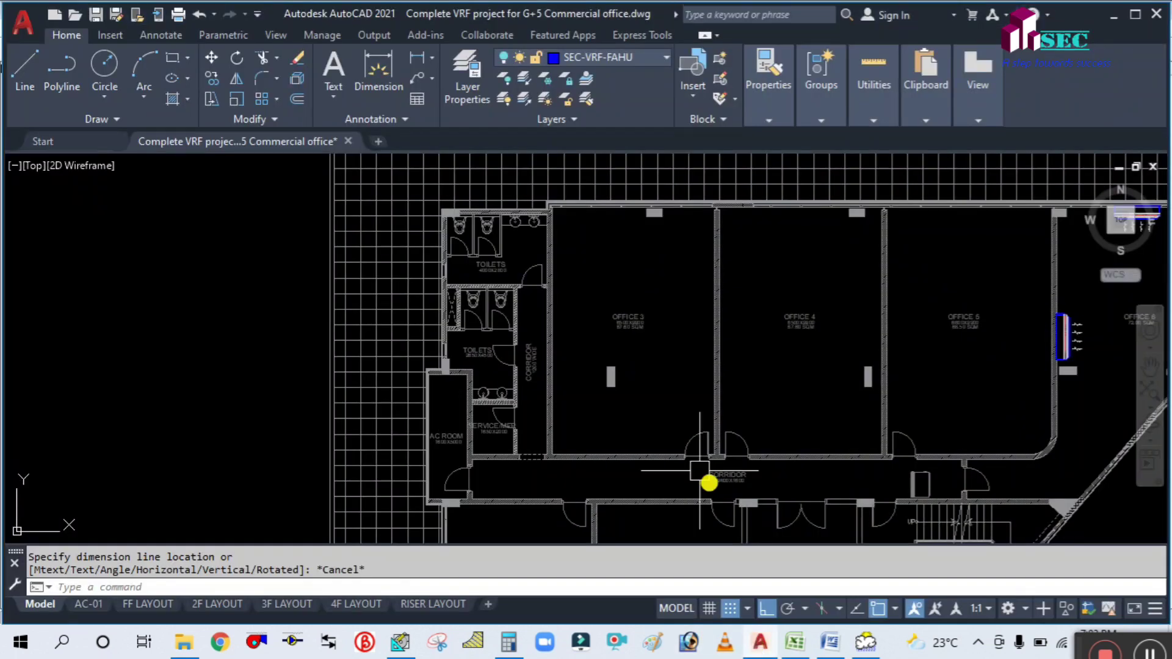
pyautogui.scroll(8, 792, 307)
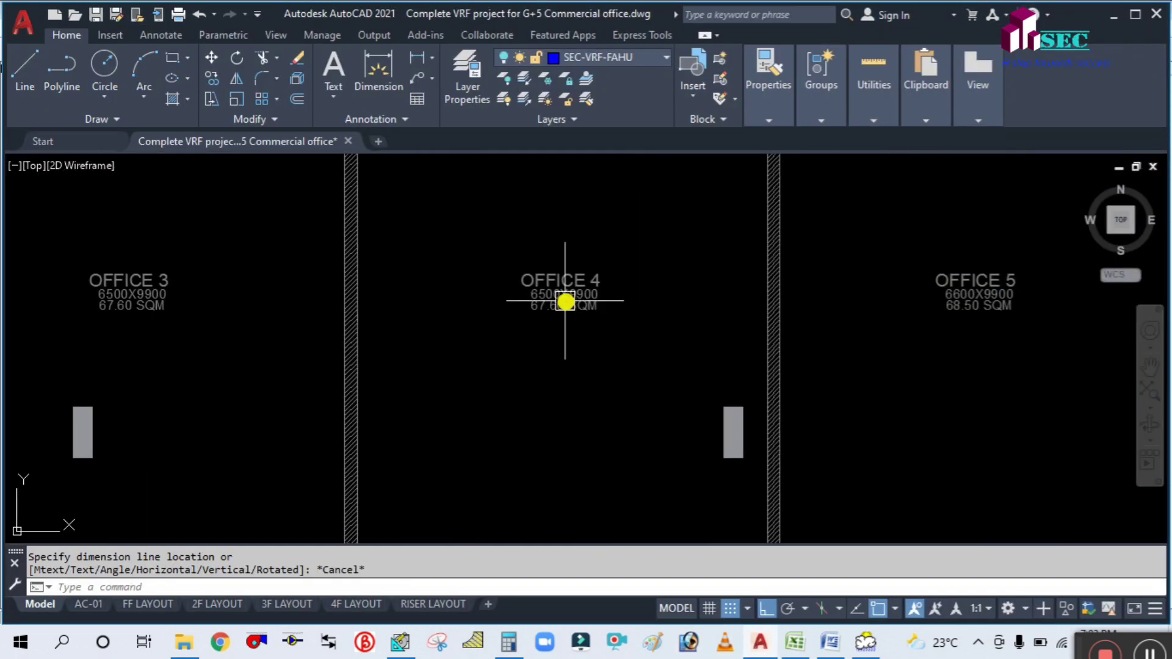
pyautogui.scroll(-3, 507, 369)
pyautogui.scroll(-2, 636, 301)
pyautogui.scroll(4, 636, 272)
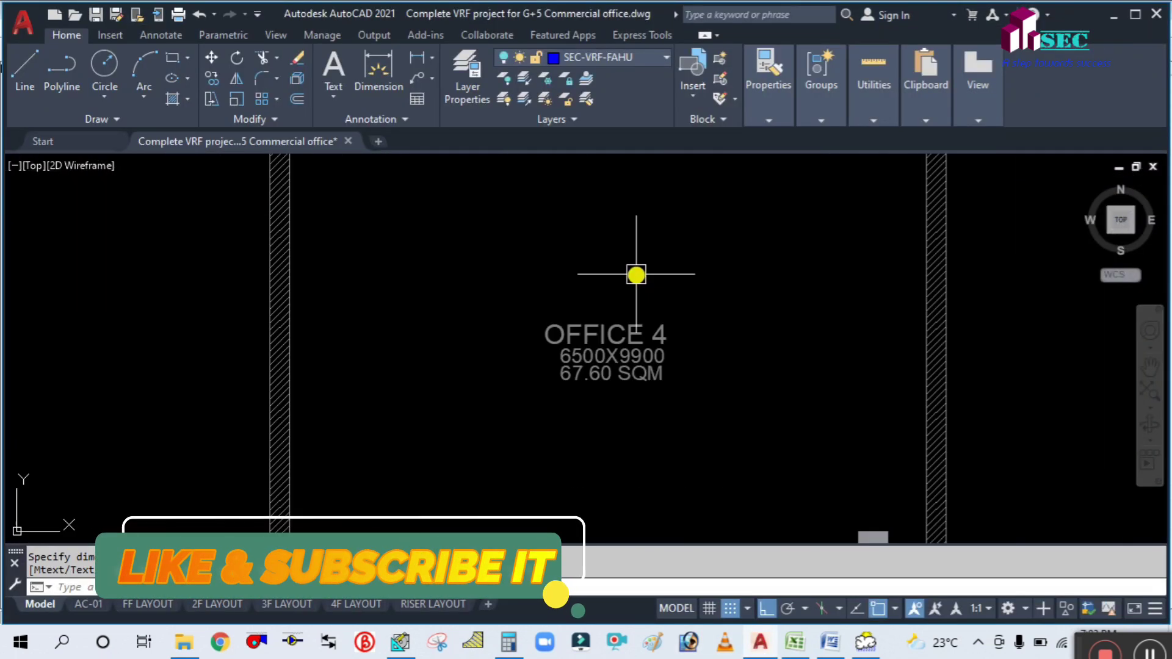
pyautogui.scroll(-3, 615, 396)
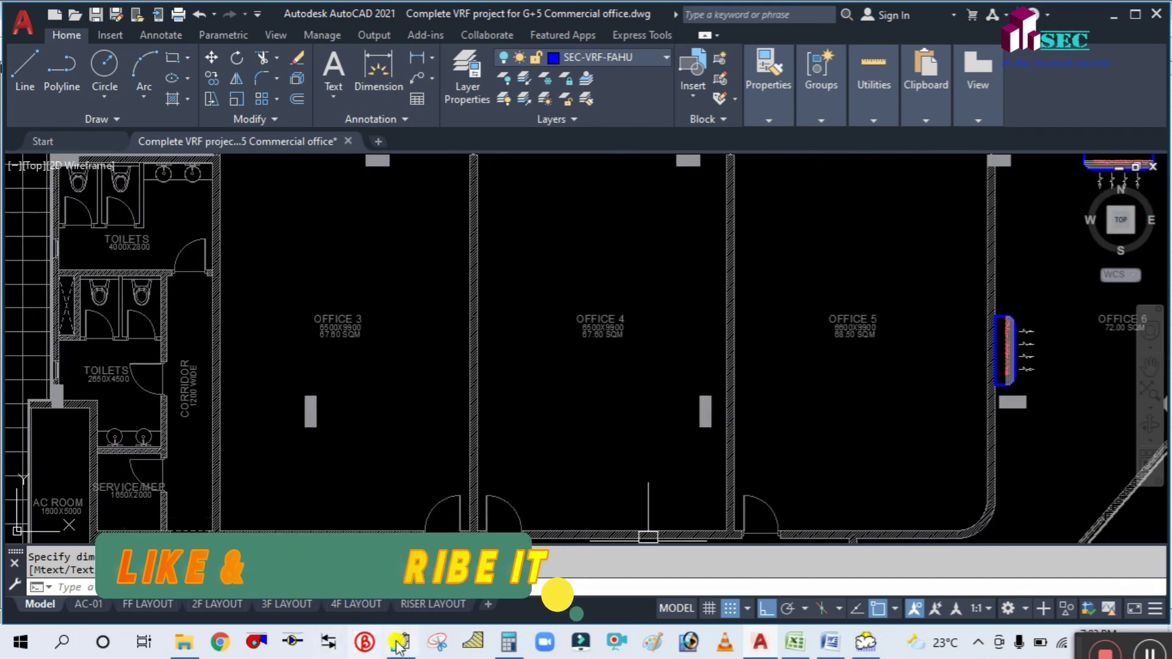
pyautogui.click(400, 641)
pyautogui.click(468, 196)
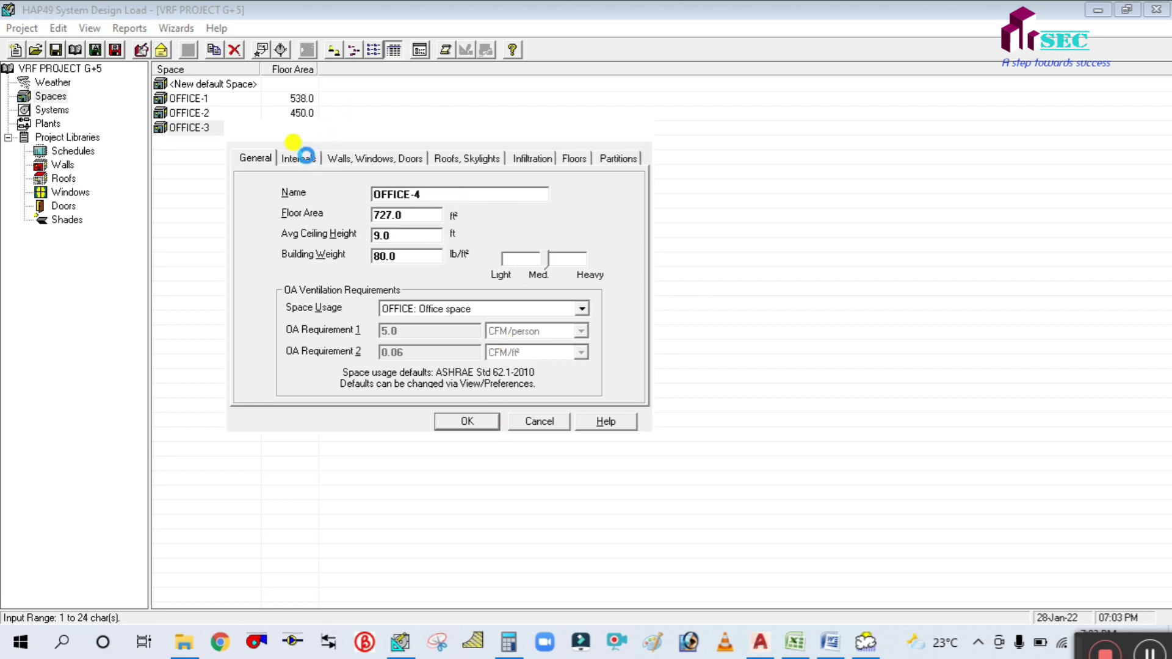
# Step: Review OFFICE-4's internal loads, walls, roof, infiltration and floor settings
pyautogui.click(305, 157)
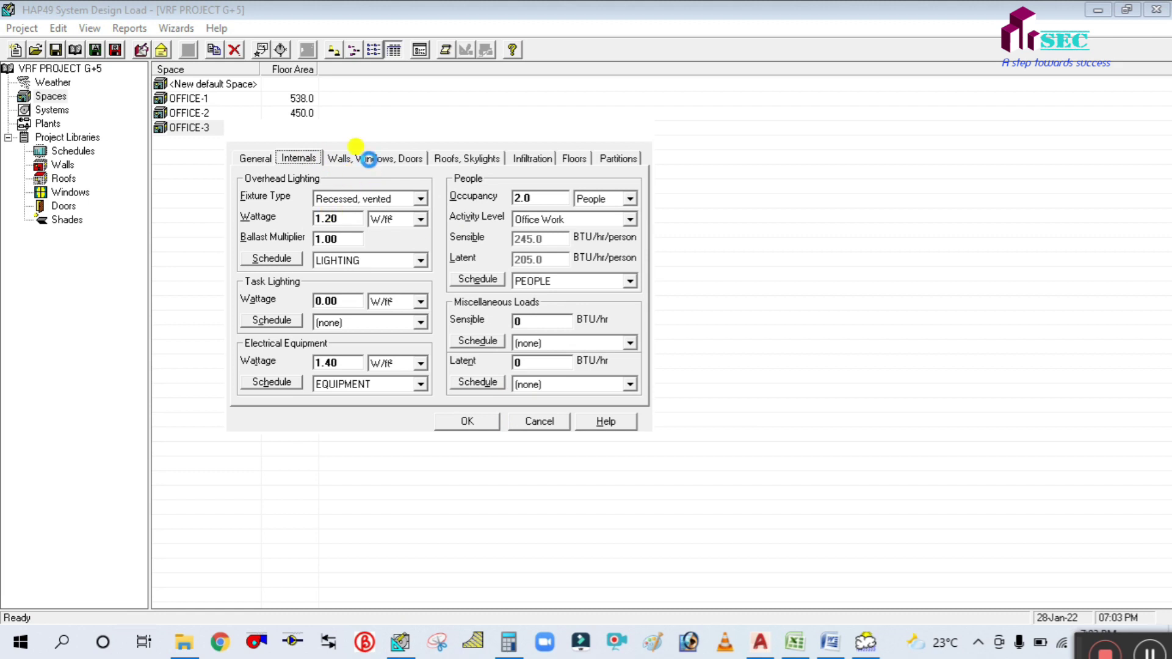
pyautogui.click(369, 159)
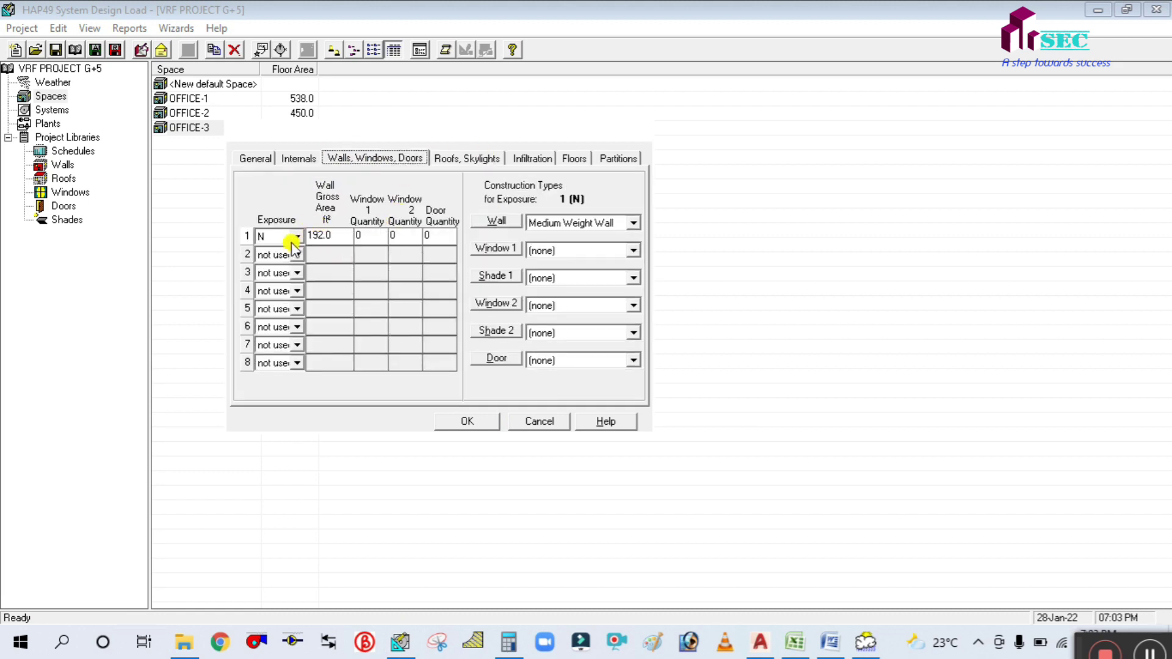
pyautogui.click(473, 155)
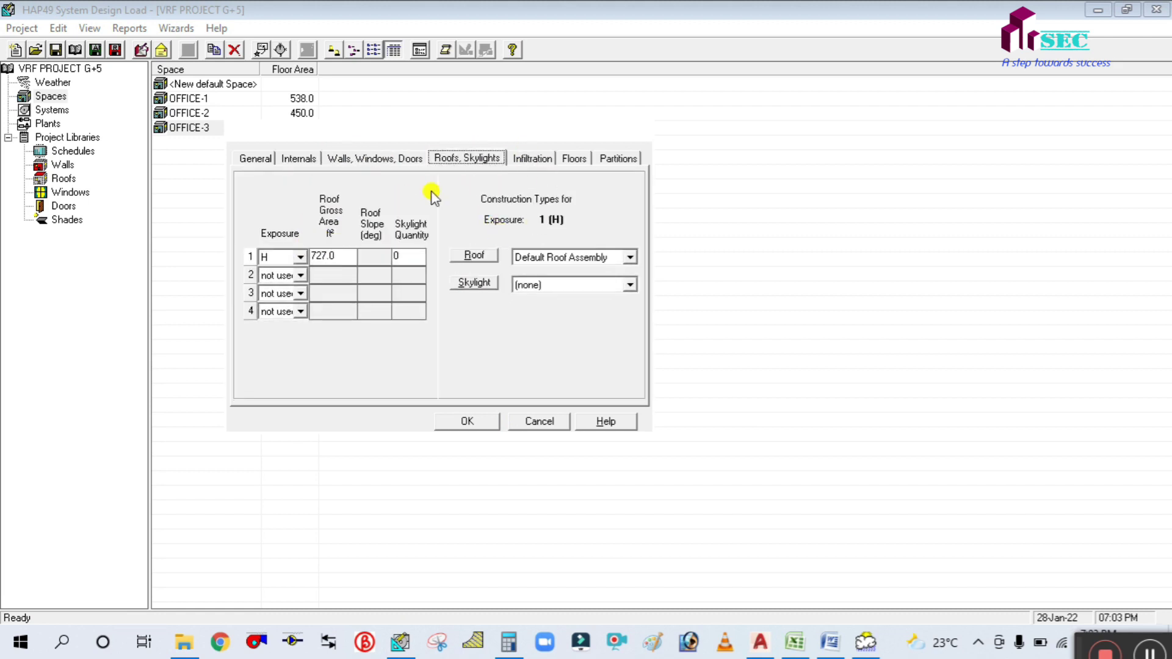
pyautogui.click(537, 159)
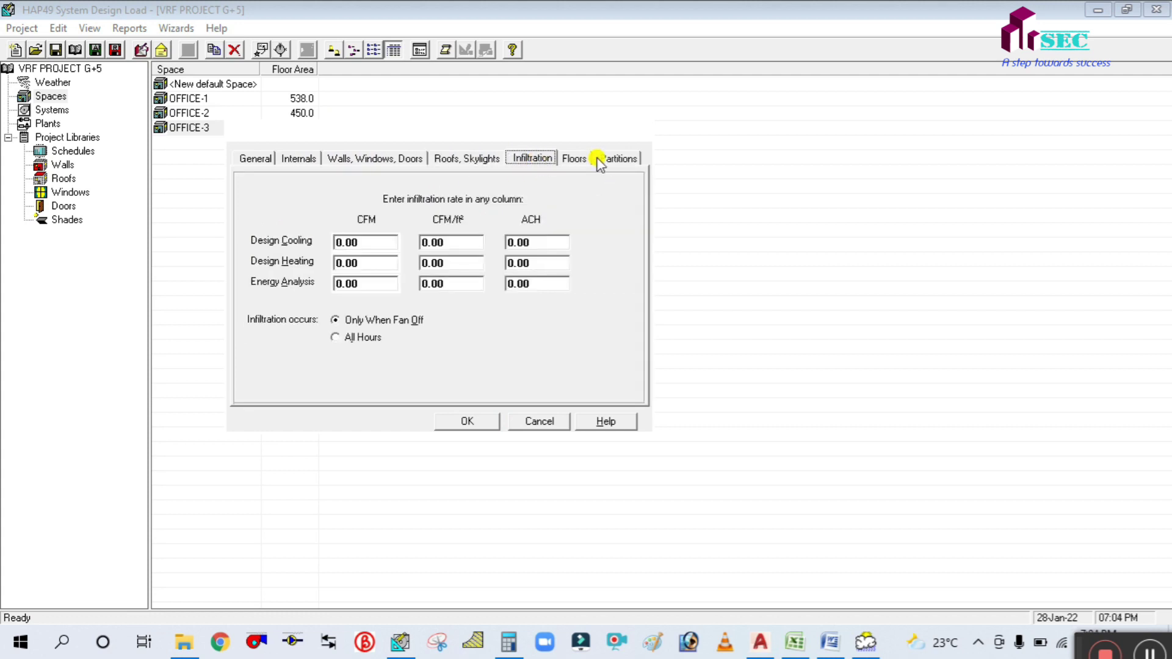
pyautogui.click(579, 158)
pyautogui.doubleClick(490, 284)
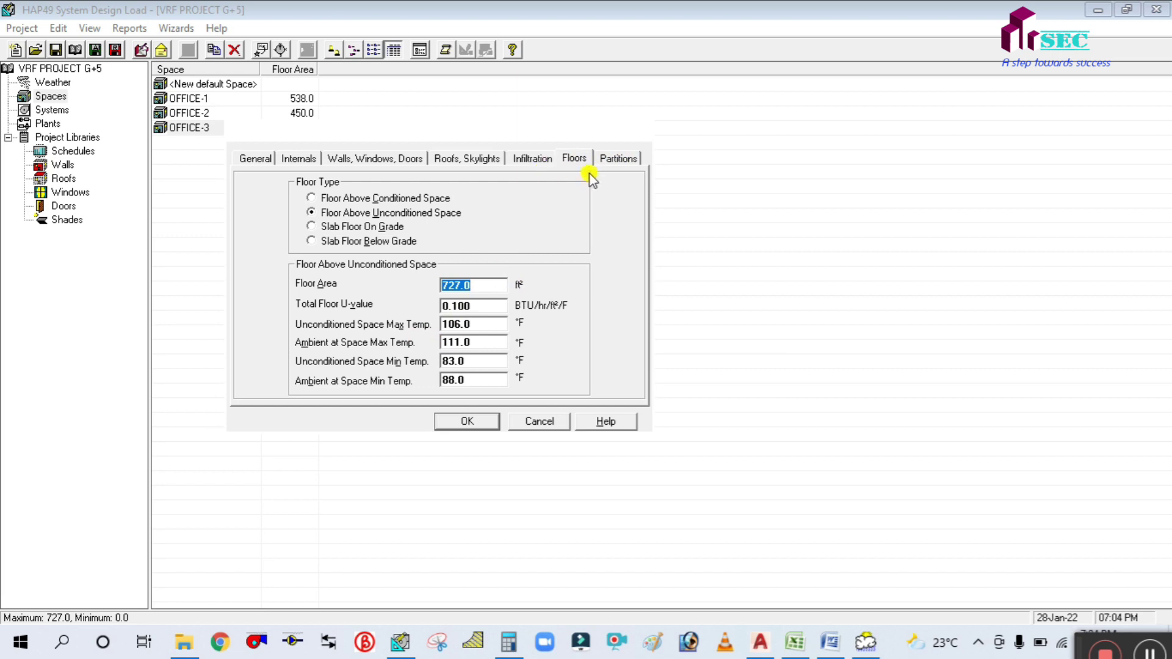
# Step: Set the Partition 1 area of OFFICE-4 to 0 and save the space
pyautogui.click(619, 160)
pyautogui.doubleClick(431, 255)
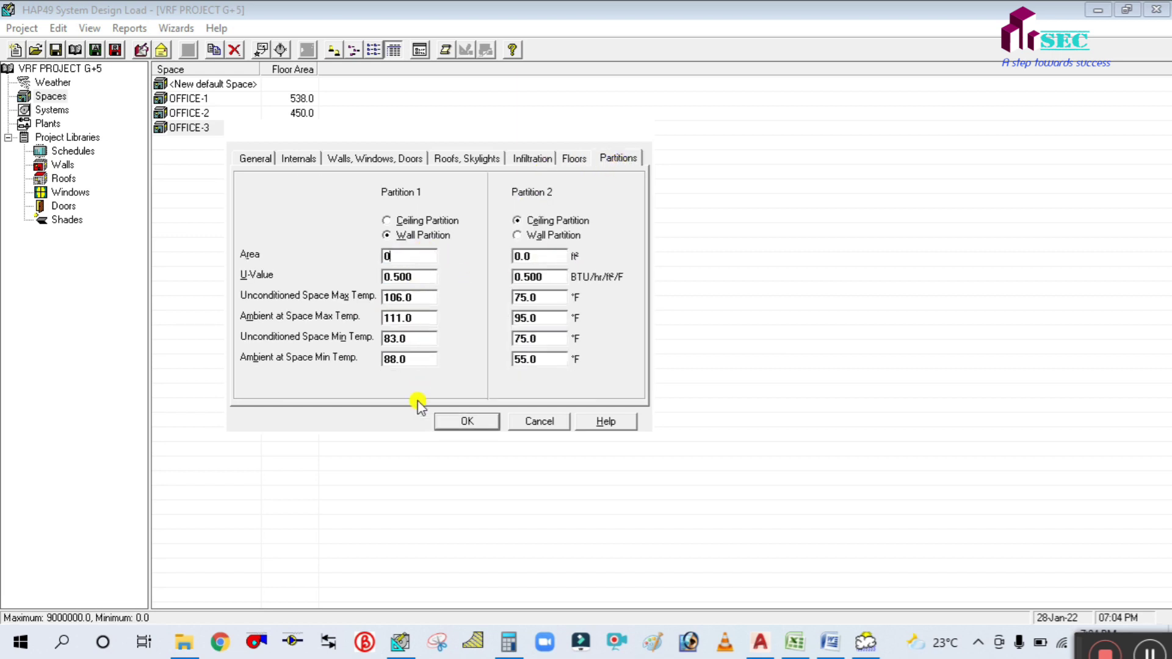
pyautogui.click(468, 425)
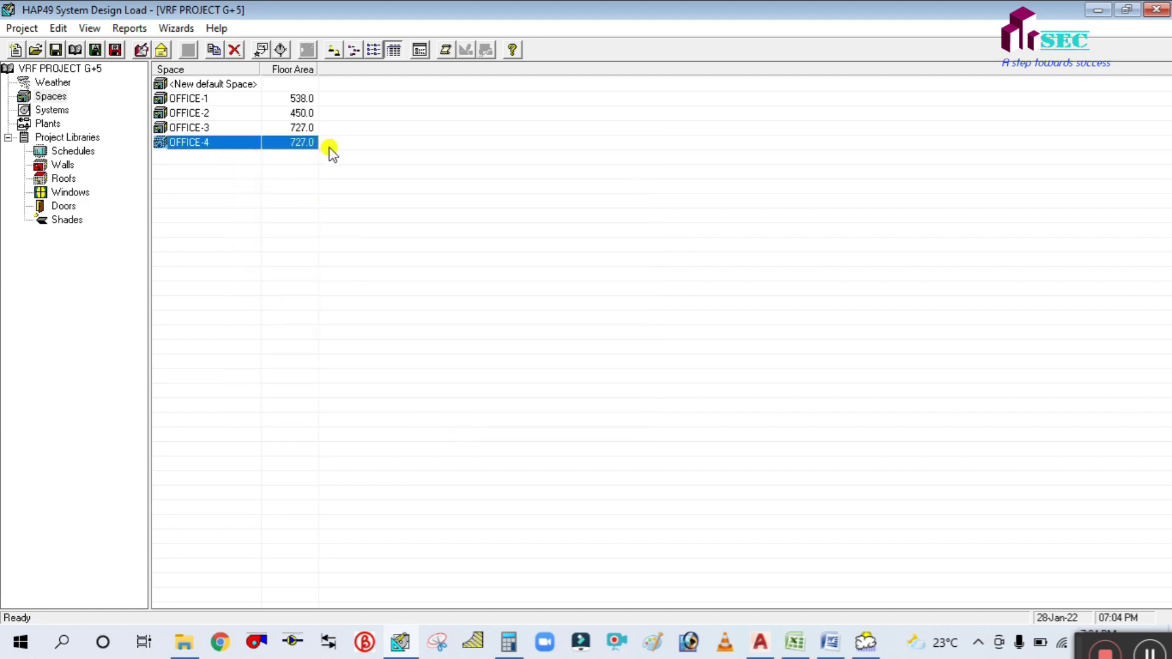
# Step: Check Office 5 on the AutoCAD floor plan, and in HAP duplicate OFFICE-4 as a space named OFFICE-5
pyautogui.click(759, 642)
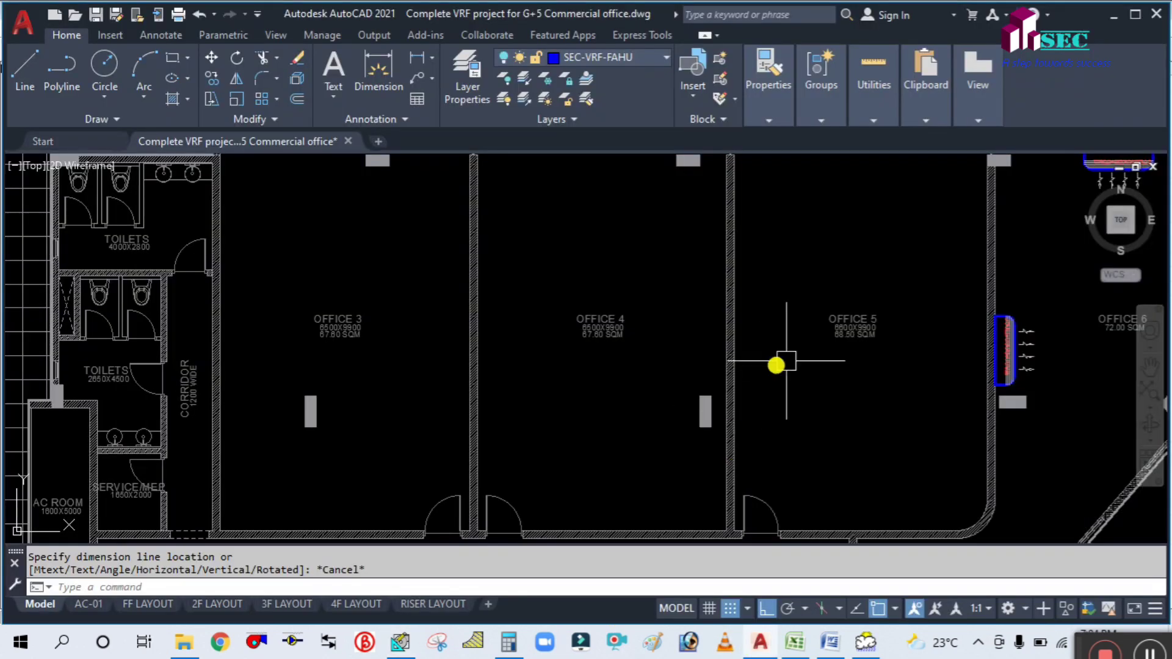
pyautogui.scroll(2, 814, 340)
pyautogui.scroll(3, 682, 347)
pyautogui.scroll(-3, 669, 314)
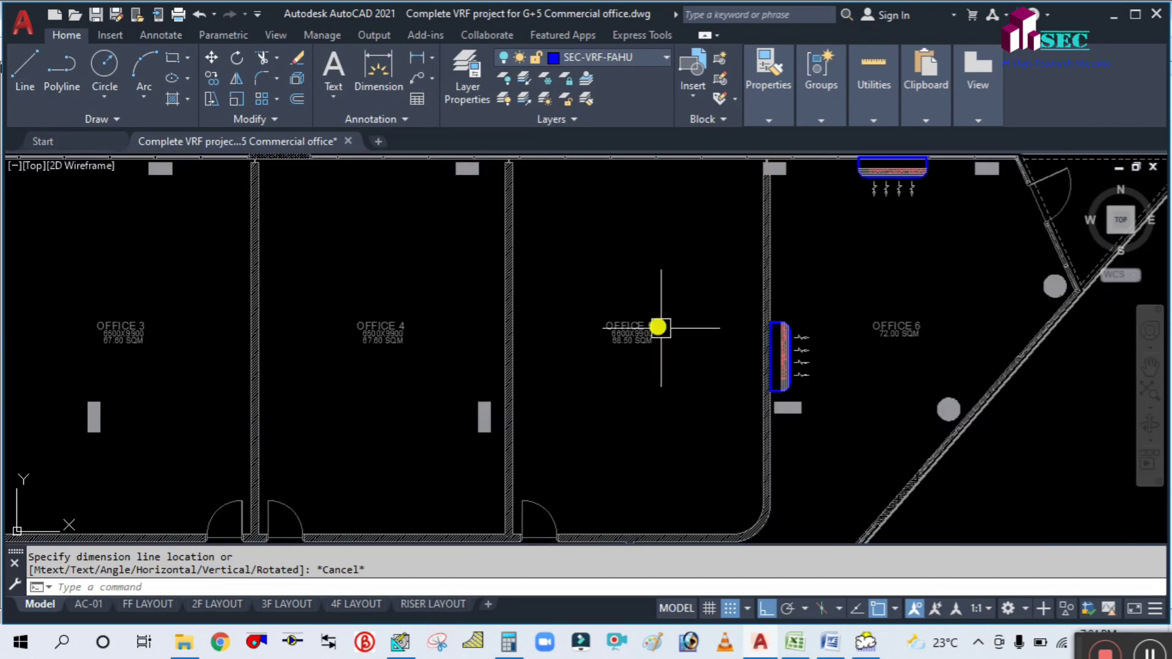
pyautogui.click(400, 641)
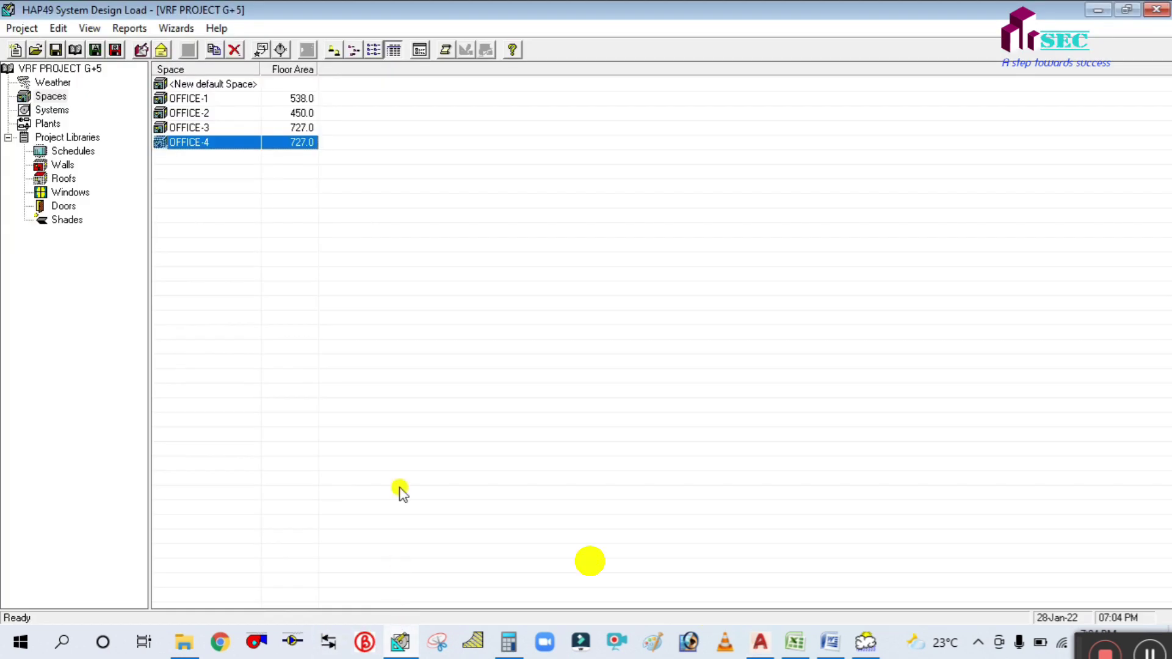
pyautogui.rightClick(214, 143)
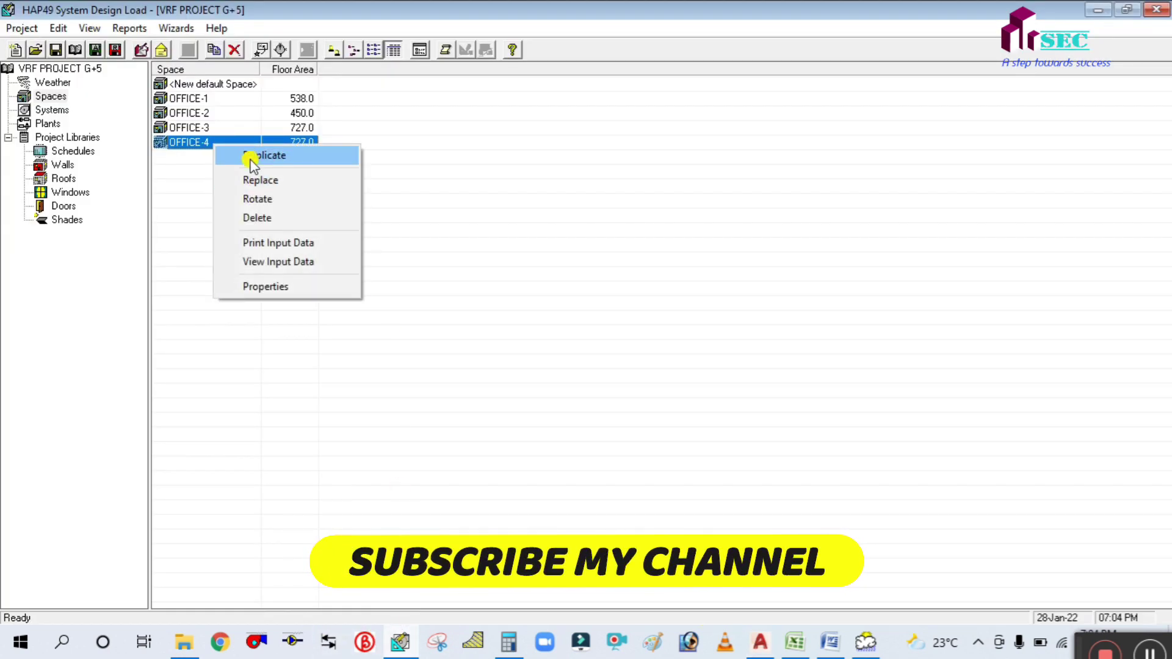
pyautogui.click(250, 157)
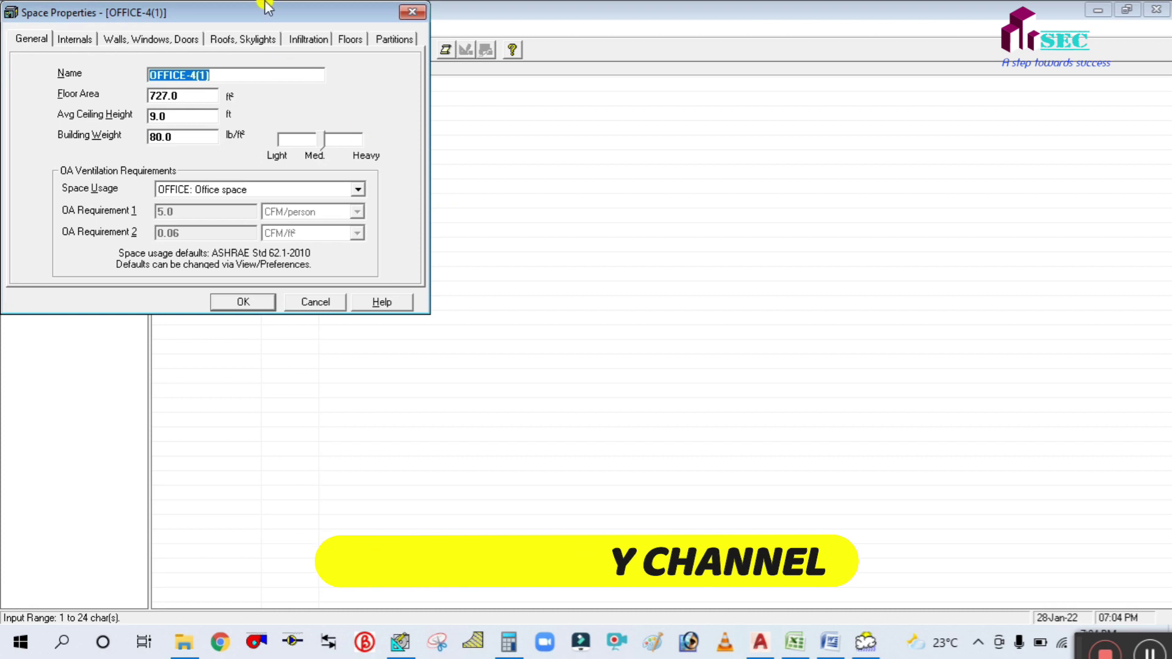
pyautogui.moveTo(262, 11); pyautogui.dragTo(653, 242)
pyautogui.click(626, 305)
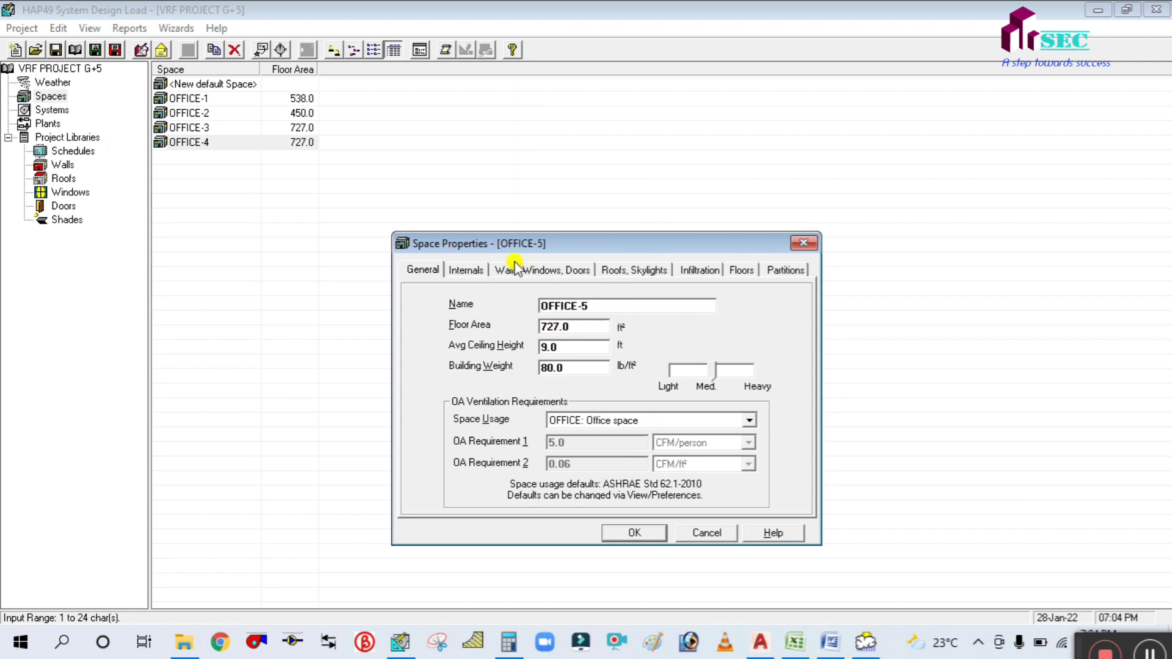
# Step: Review OFFICE-5's internals, walls, roof, infiltration, floor and partition settings, and save the space
pyautogui.click(464, 271)
pyautogui.click(579, 270)
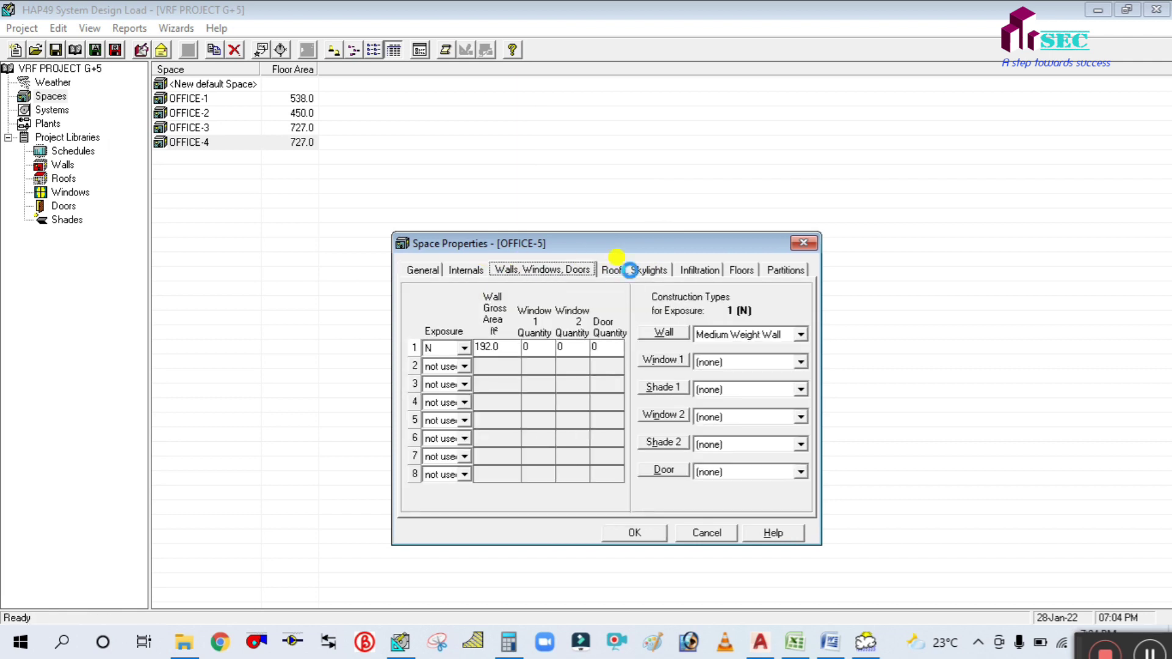
pyautogui.click(628, 270)
pyautogui.click(686, 269)
pyautogui.click(742, 271)
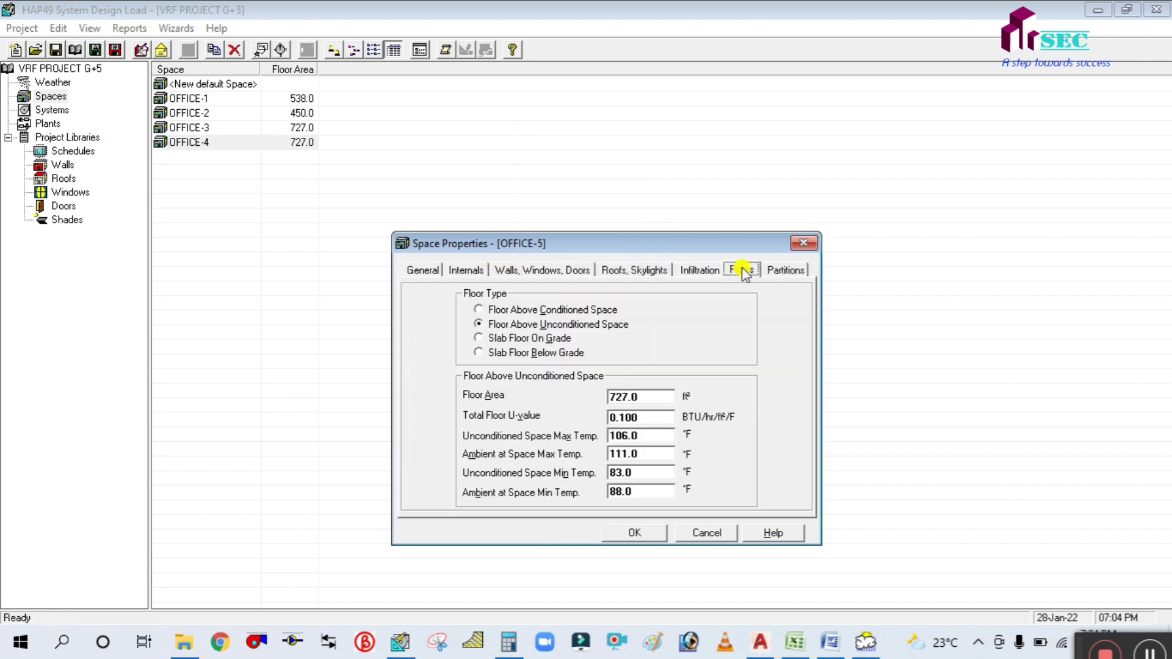
pyautogui.click(781, 270)
pyautogui.click(629, 534)
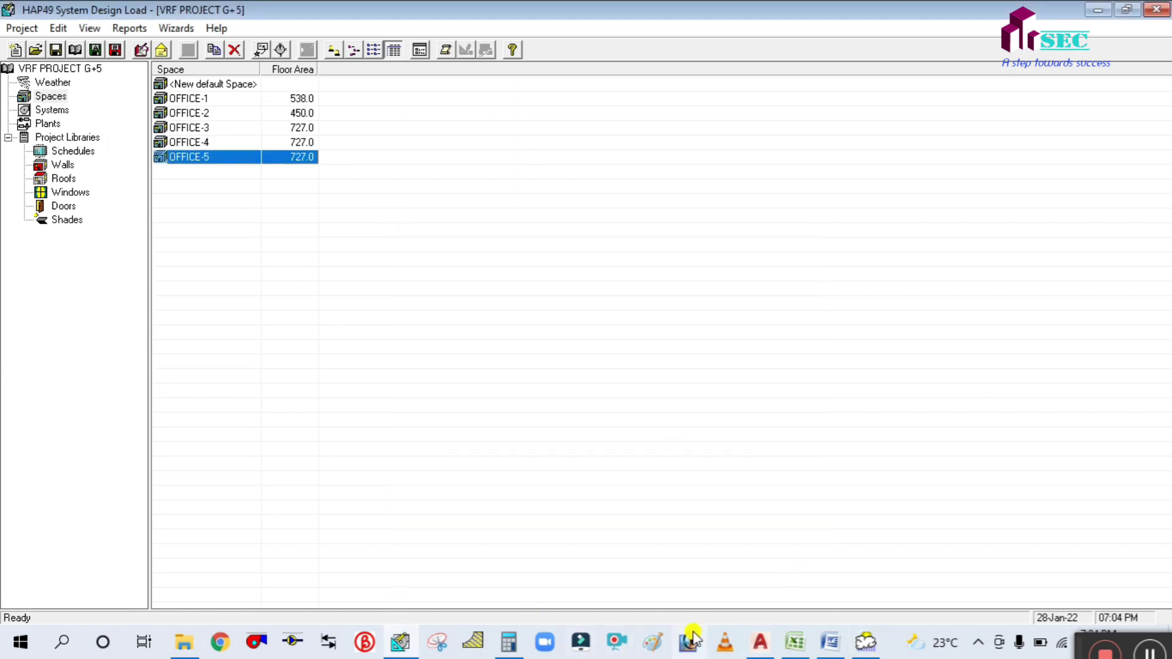
# Step: Check Office 6 on the AutoCAD floor plan, and in HAP duplicate OFFICE-5 as a space named OFFICE-6
pyautogui.click(760, 642)
pyautogui.scroll(-3, 802, 397)
pyautogui.scroll(3, 797, 386)
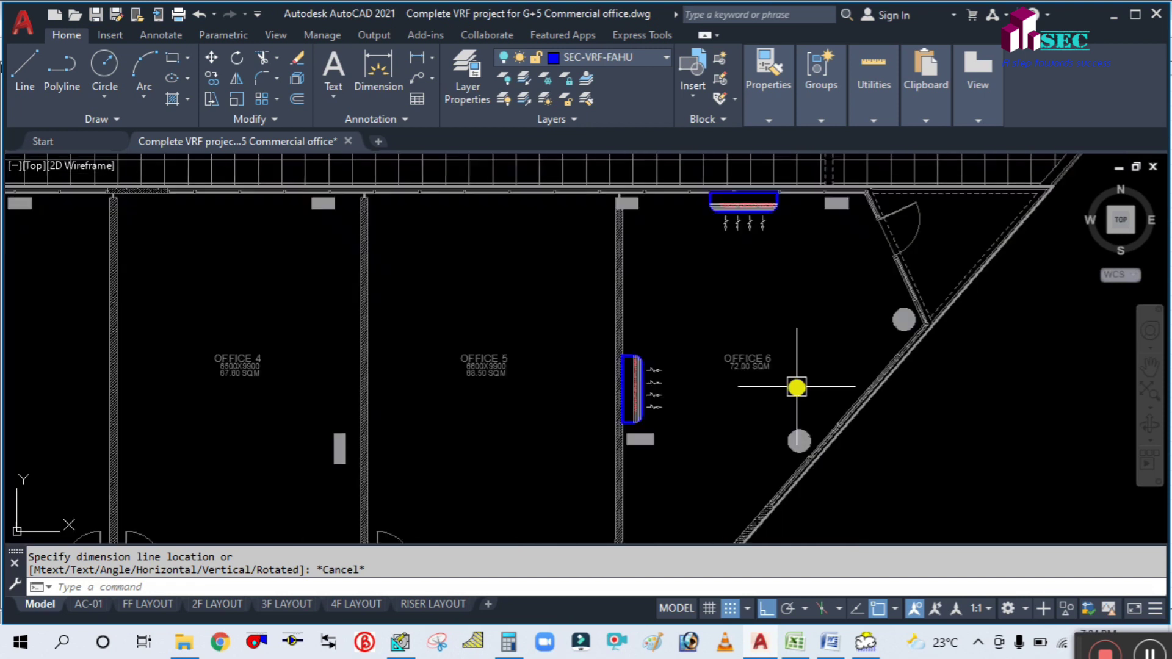
pyautogui.scroll(4, 796, 386)
pyautogui.scroll(-4, 918, 325)
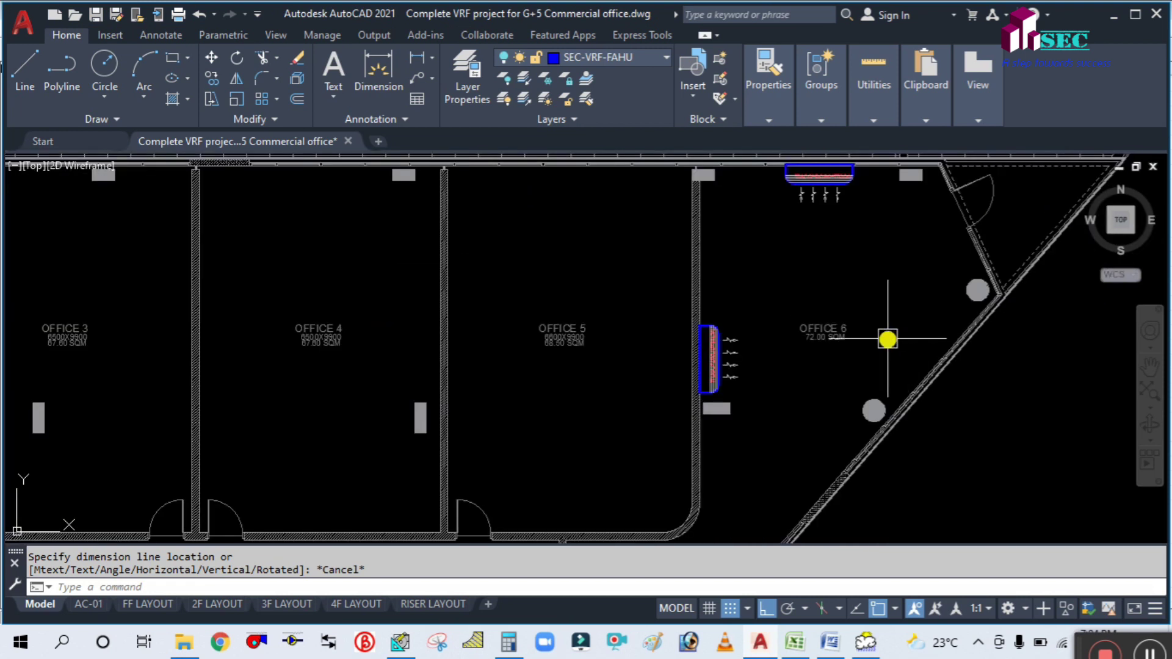
pyautogui.scroll(3, 745, 290)
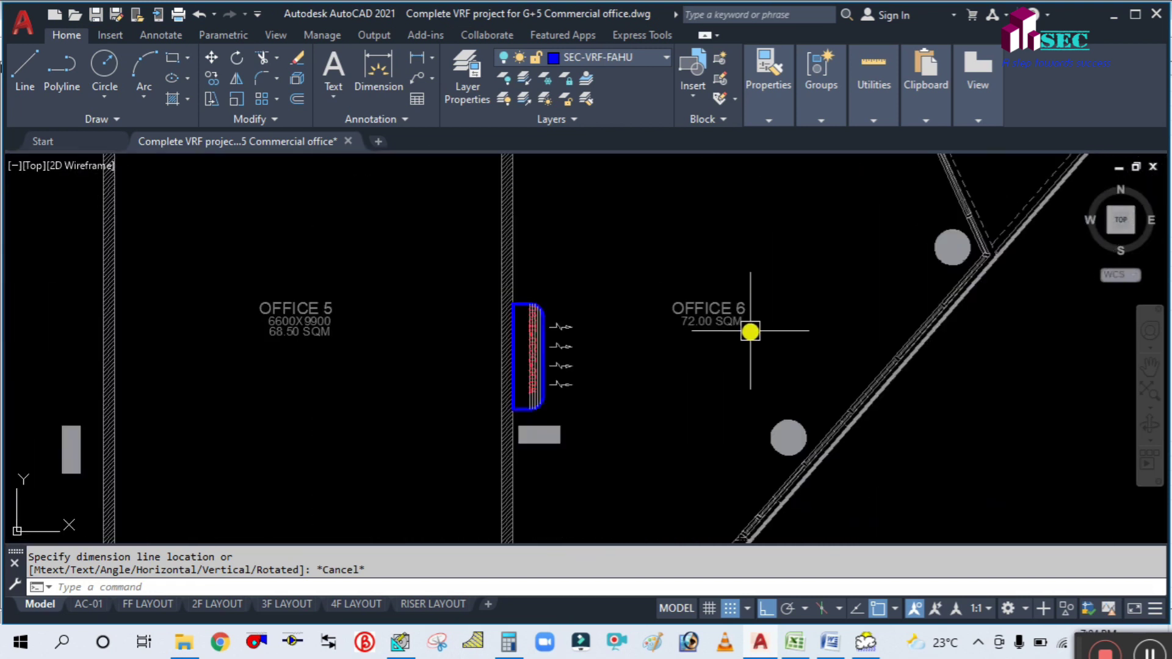
pyautogui.click(400, 643)
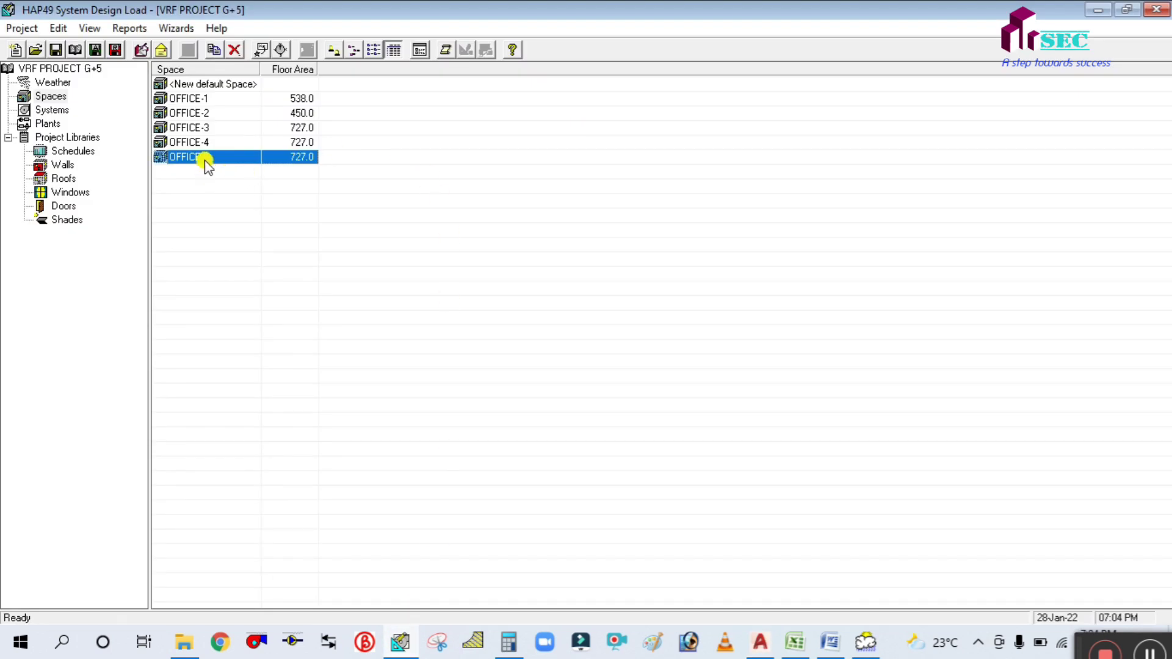
pyautogui.rightClick(207, 165)
pyautogui.click(235, 171)
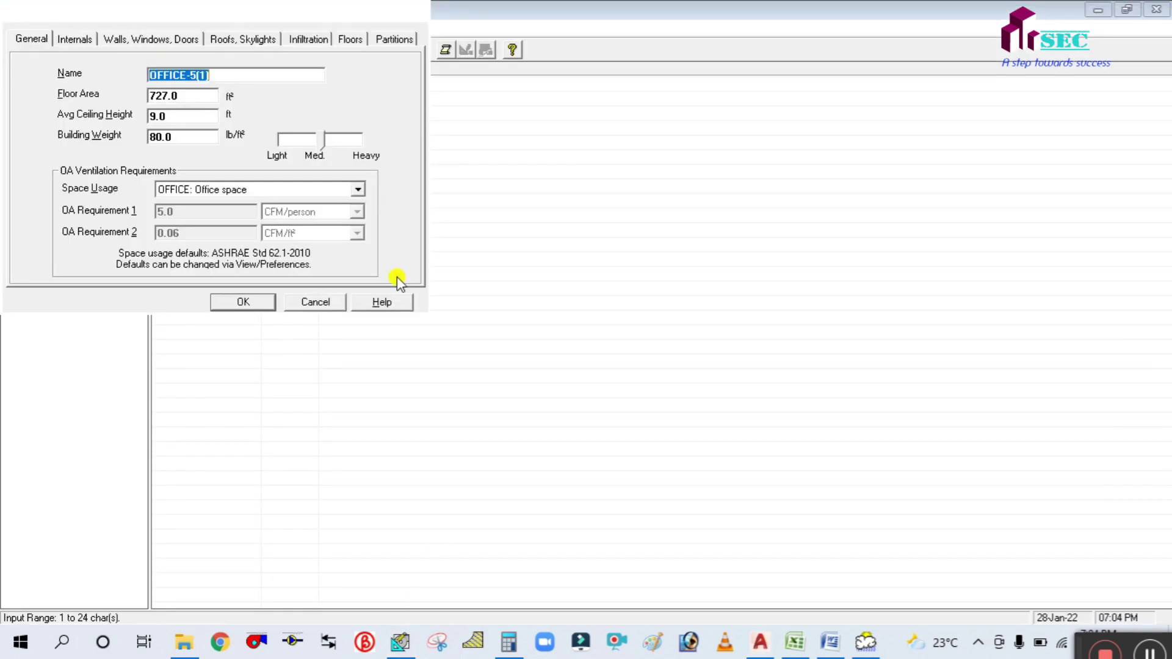
pyautogui.moveTo(220, 16); pyautogui.dragTo(632, 194)
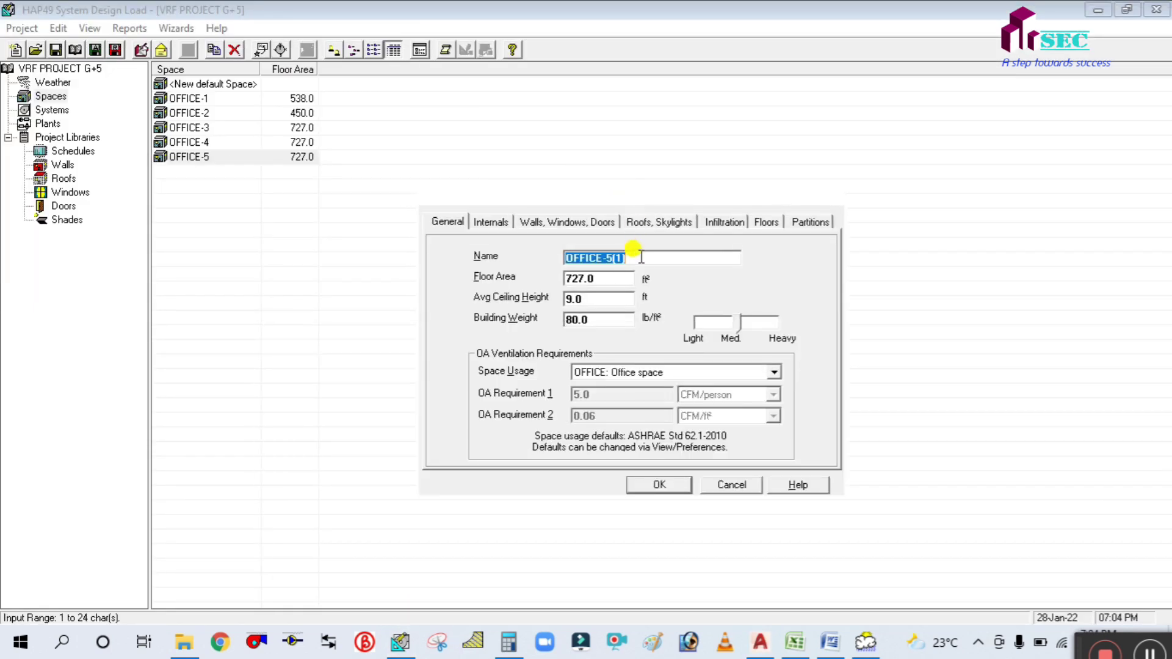
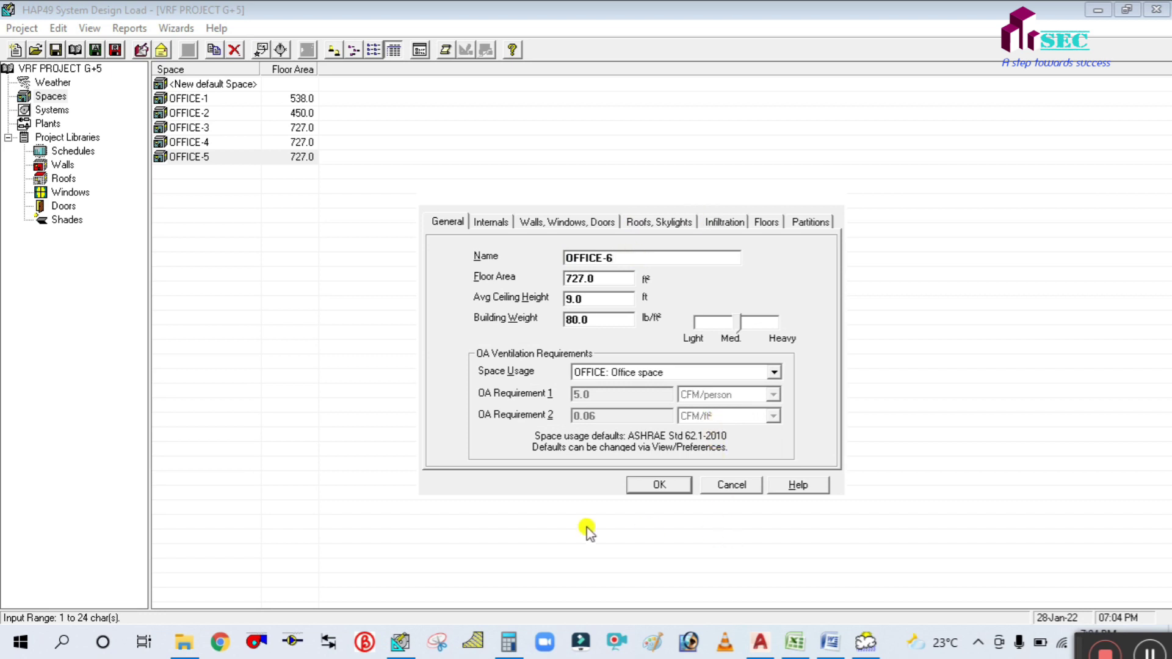
# Step: Convert Office 6's area to square feet in Calculator as 72 × 10.76, and set OFFICE-6's floor area in HAP to 774 ft²
pyautogui.click(508, 645)
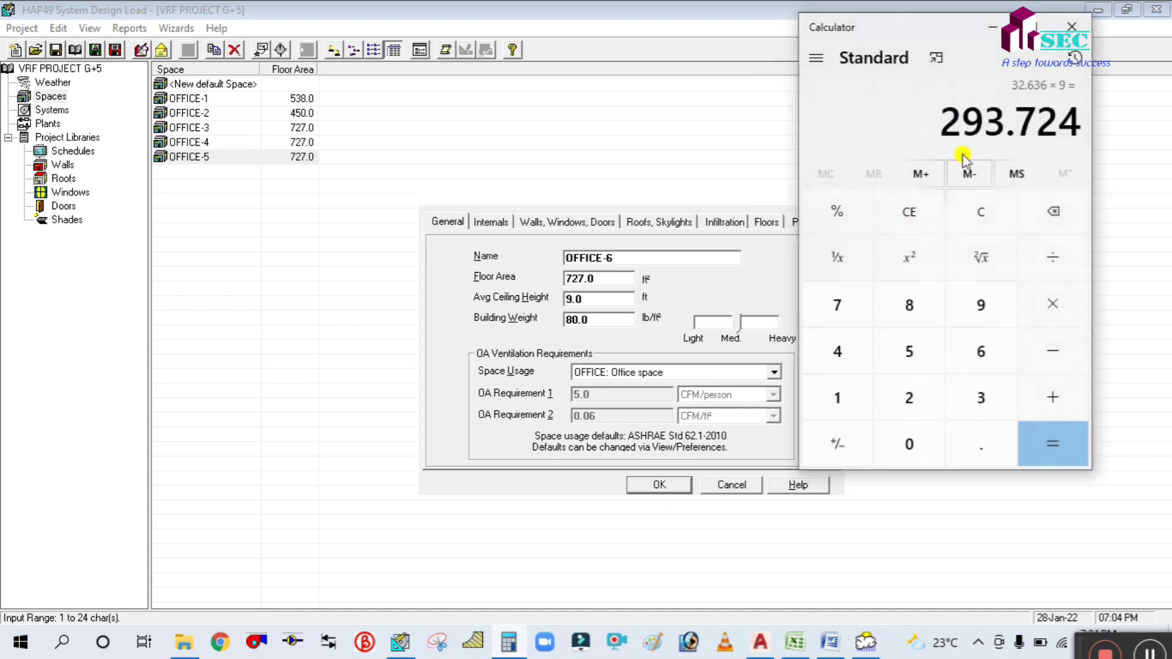
pyautogui.click(980, 210)
pyautogui.click(836, 305)
pyautogui.click(898, 404)
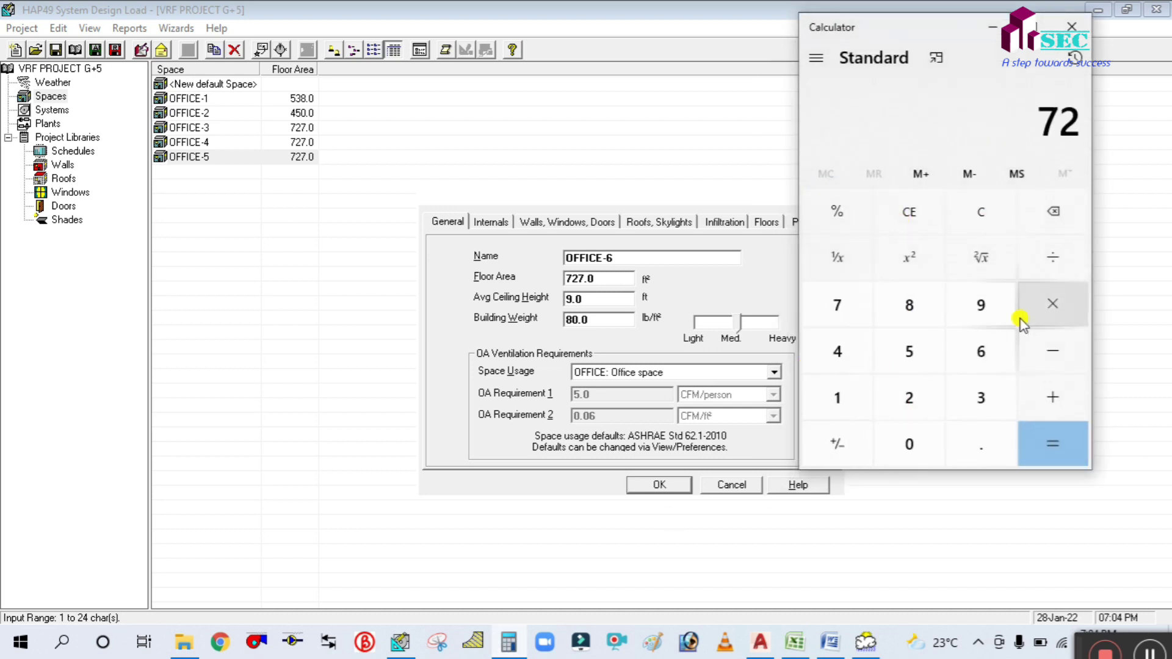
pyautogui.click(1052, 304)
pyautogui.click(868, 410)
pyautogui.click(908, 443)
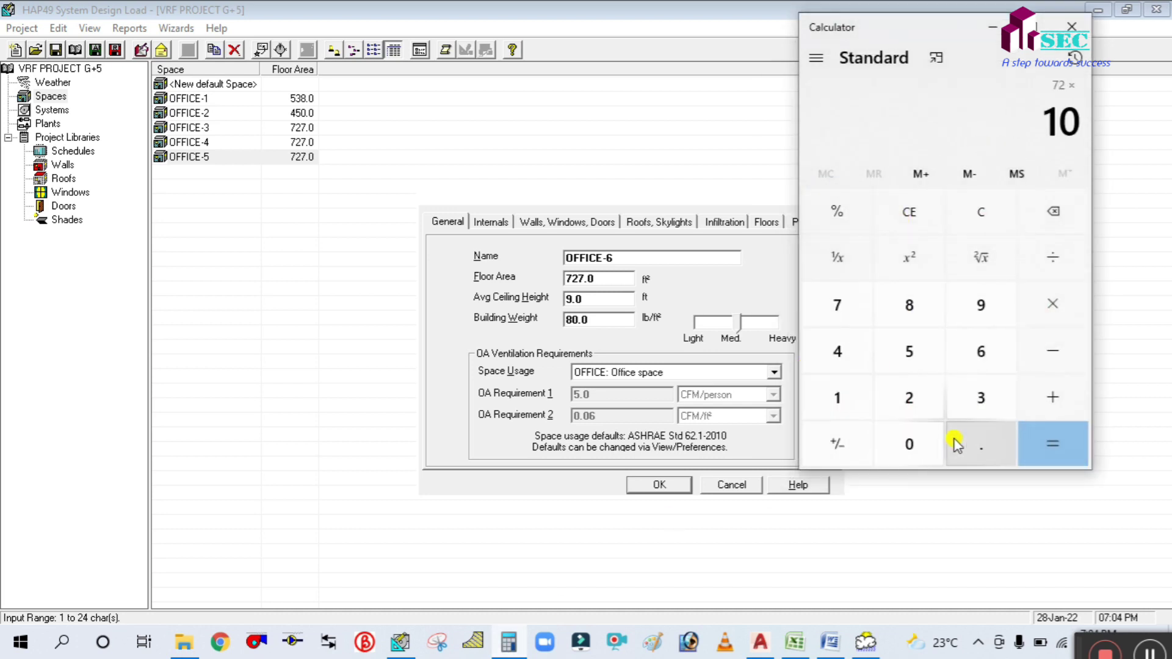
pyautogui.click(981, 444)
pyautogui.click(836, 305)
pyautogui.click(976, 348)
pyautogui.click(1038, 428)
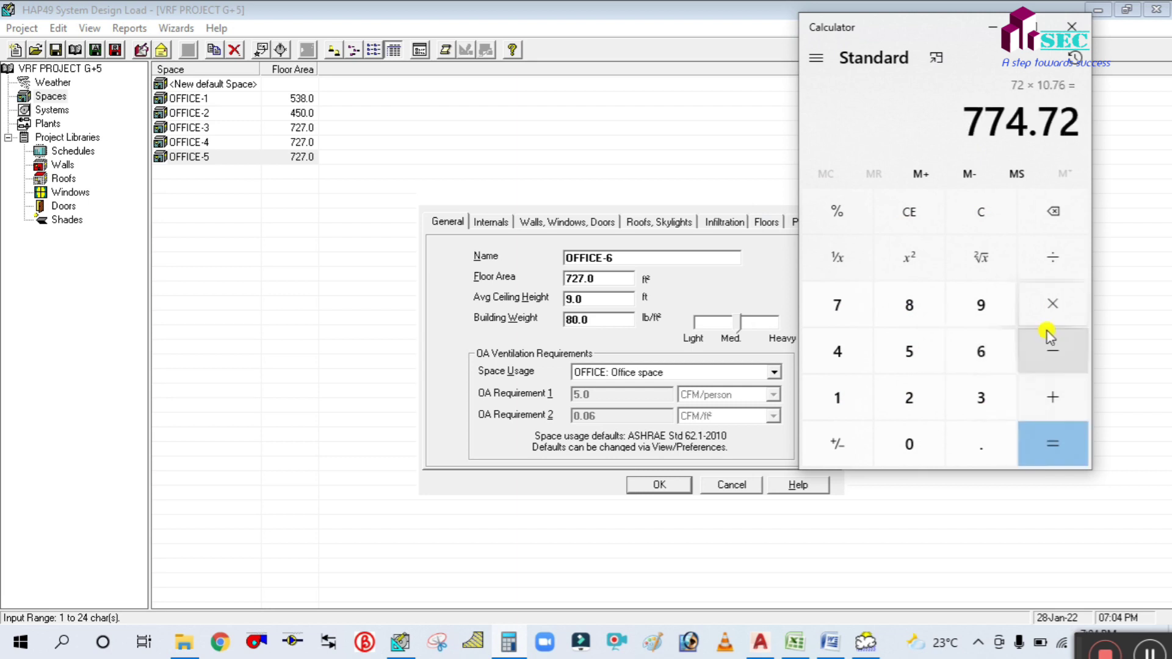
pyautogui.click(992, 27)
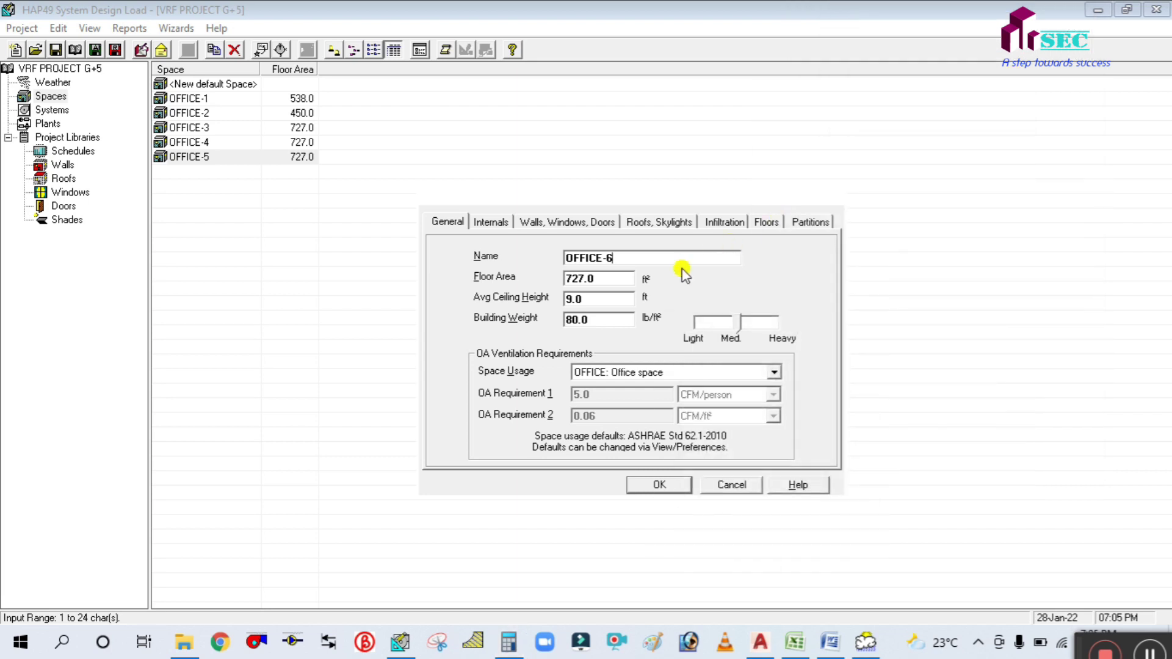
pyautogui.click(621, 278)
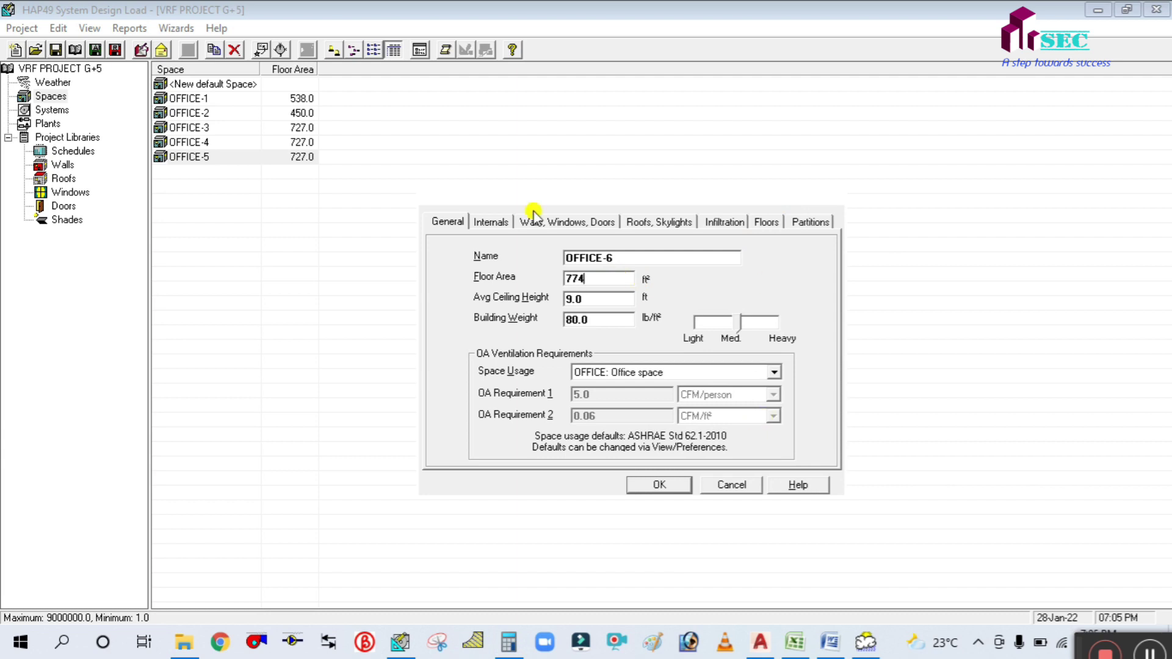
# Step: Review OFFICE-6's internal loads and wall settings, and examine the orientation of Office 6's exterior walls on the AutoCAD floor plan
pyautogui.click(489, 220)
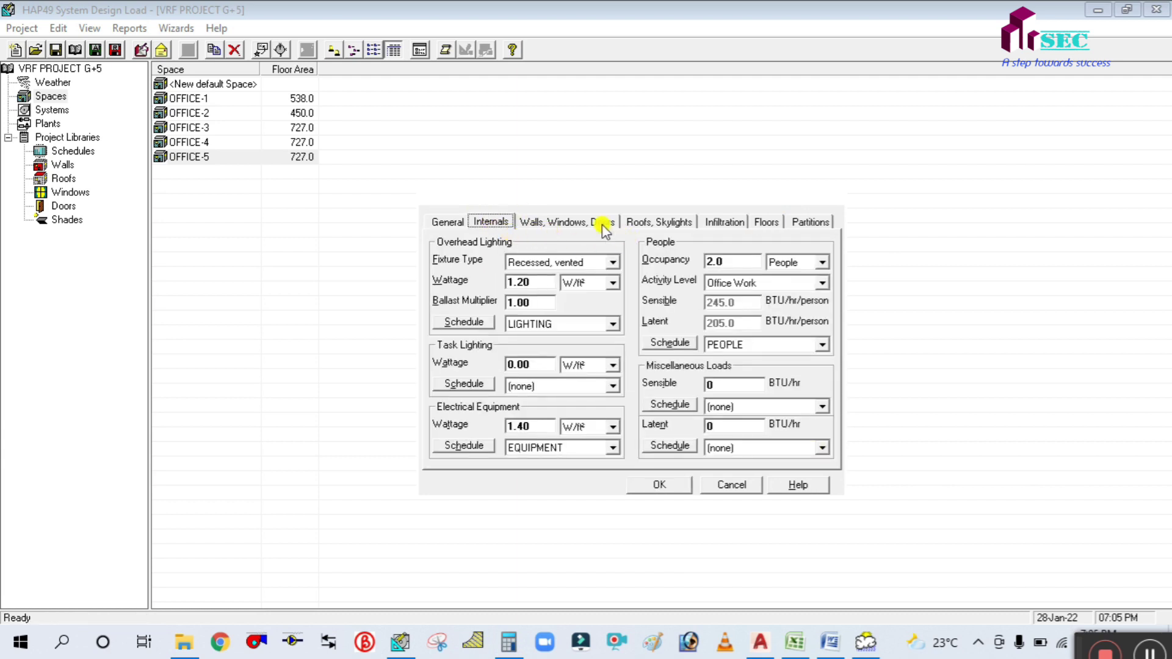
pyautogui.click(571, 222)
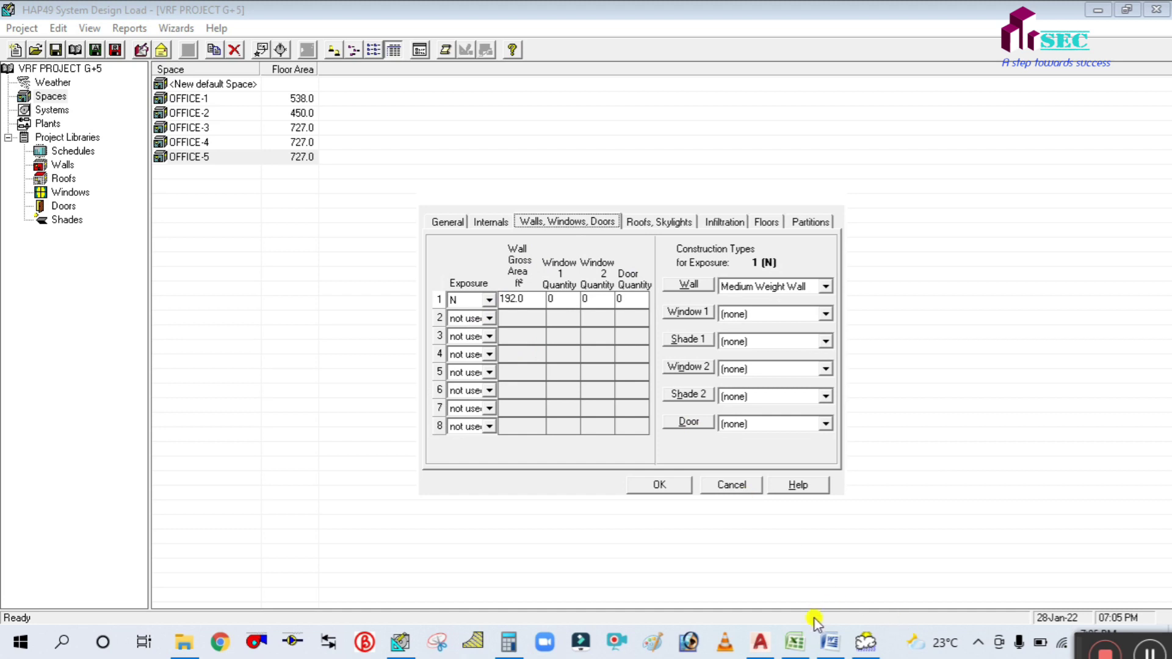
pyautogui.click(768, 648)
pyautogui.scroll(-5, 850, 335)
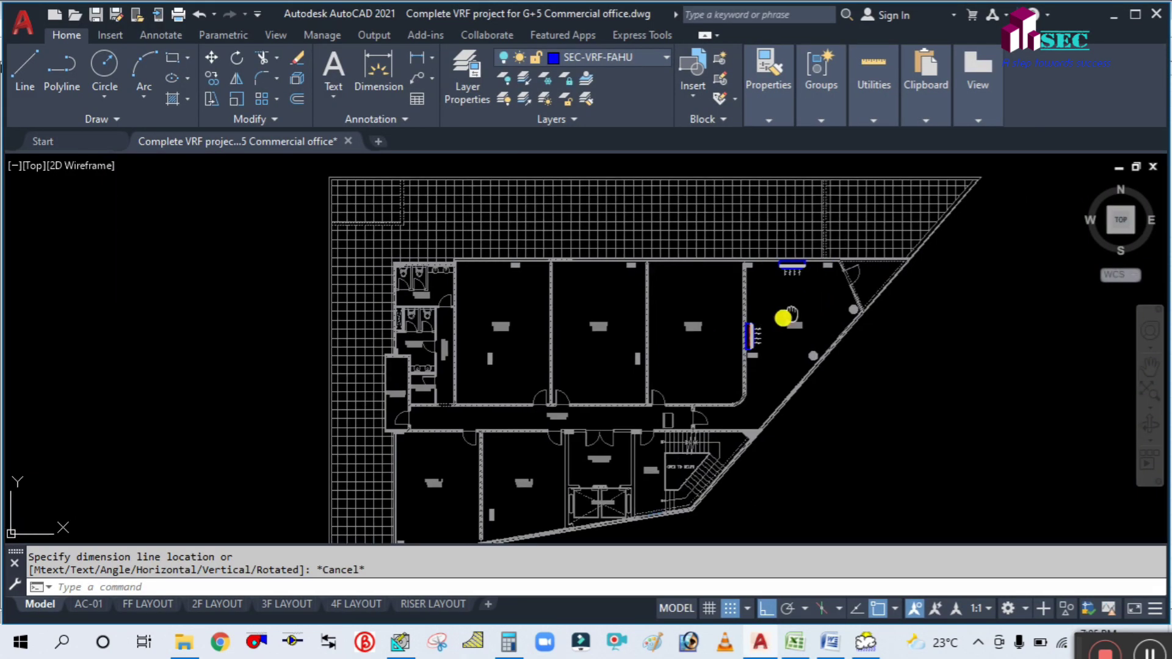
pyautogui.scroll(5, 763, 327)
pyautogui.scroll(-4, 753, 352)
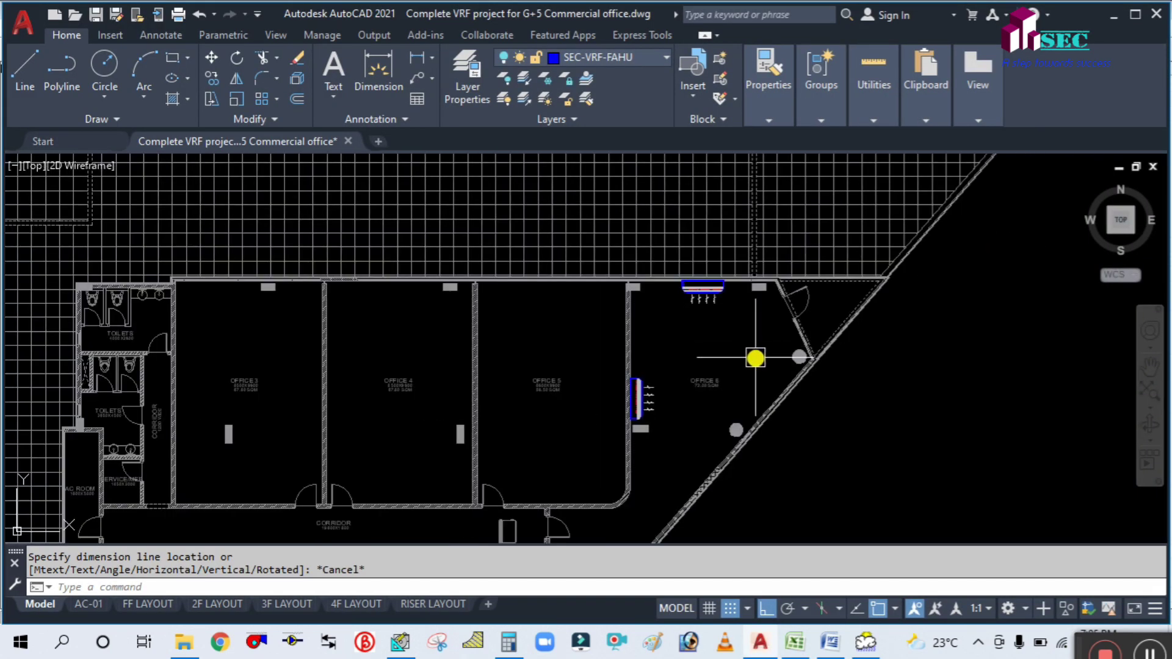
pyautogui.scroll(2, 851, 273)
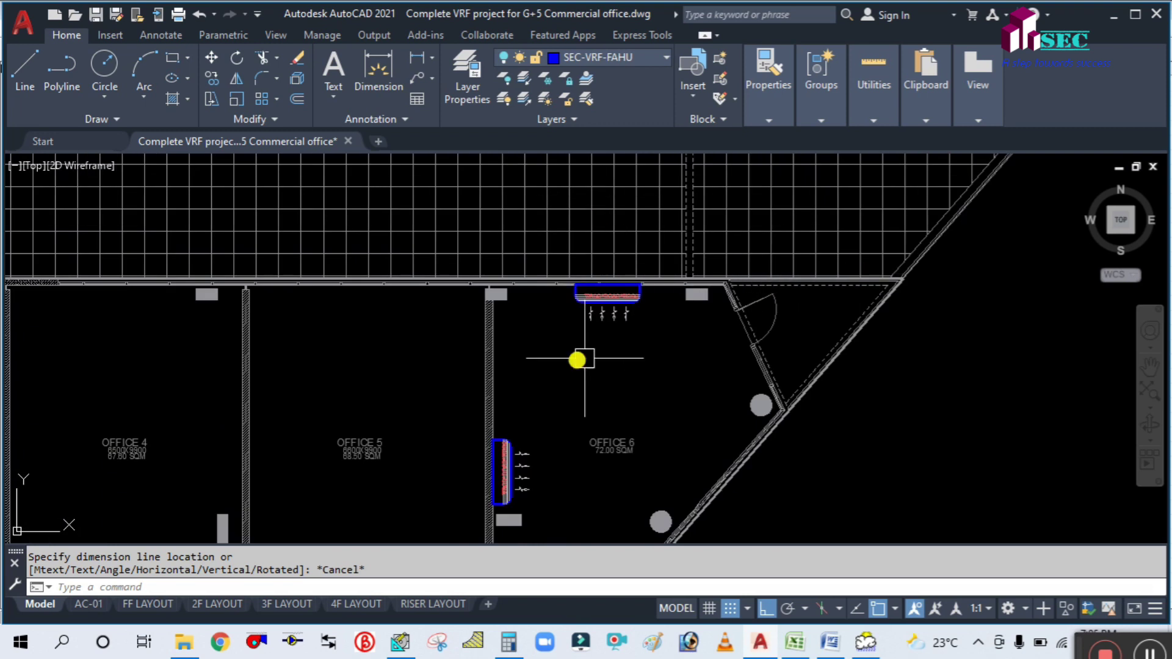
pyautogui.scroll(-2, 699, 320)
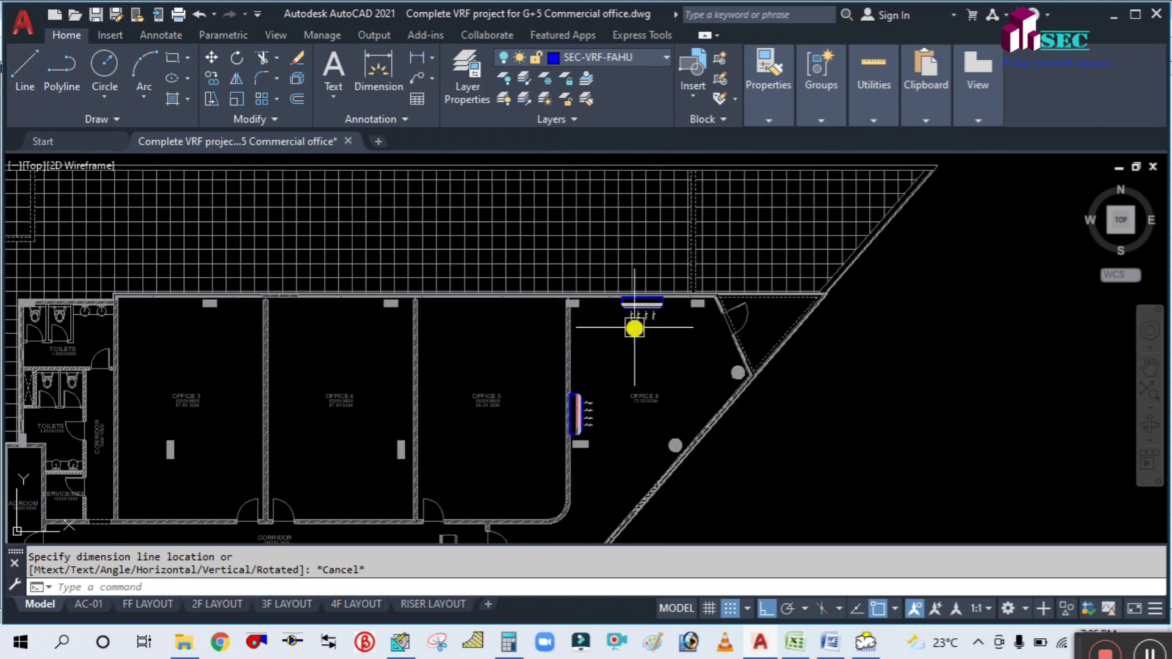
pyautogui.scroll(-2, 650, 318)
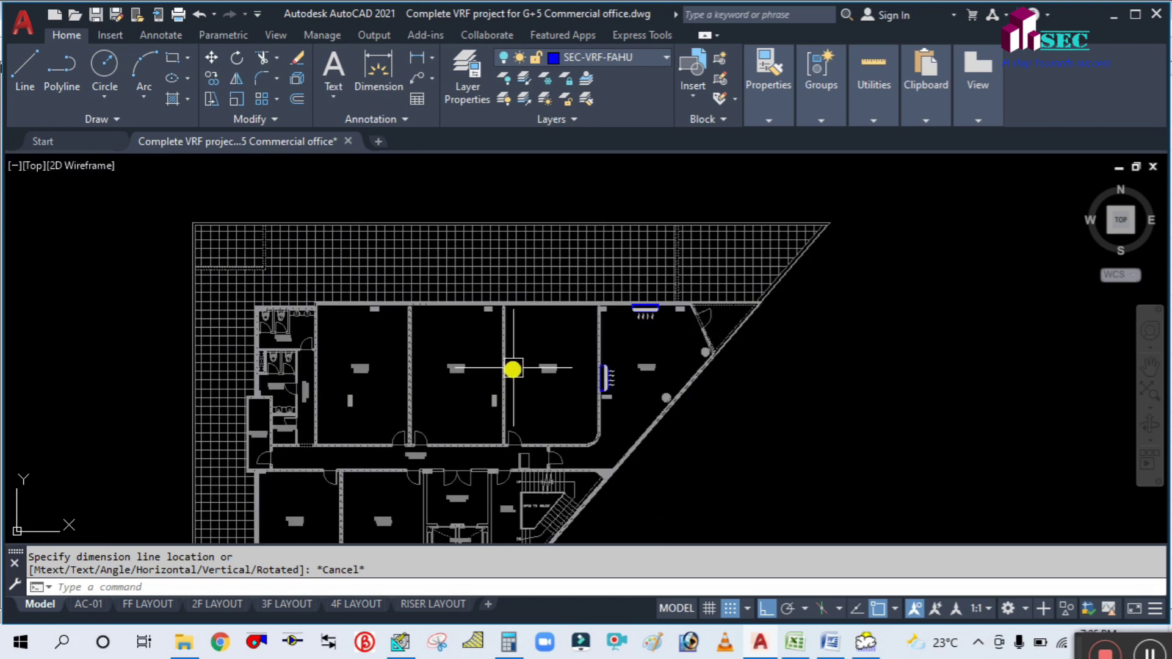
pyautogui.scroll(3, 735, 348)
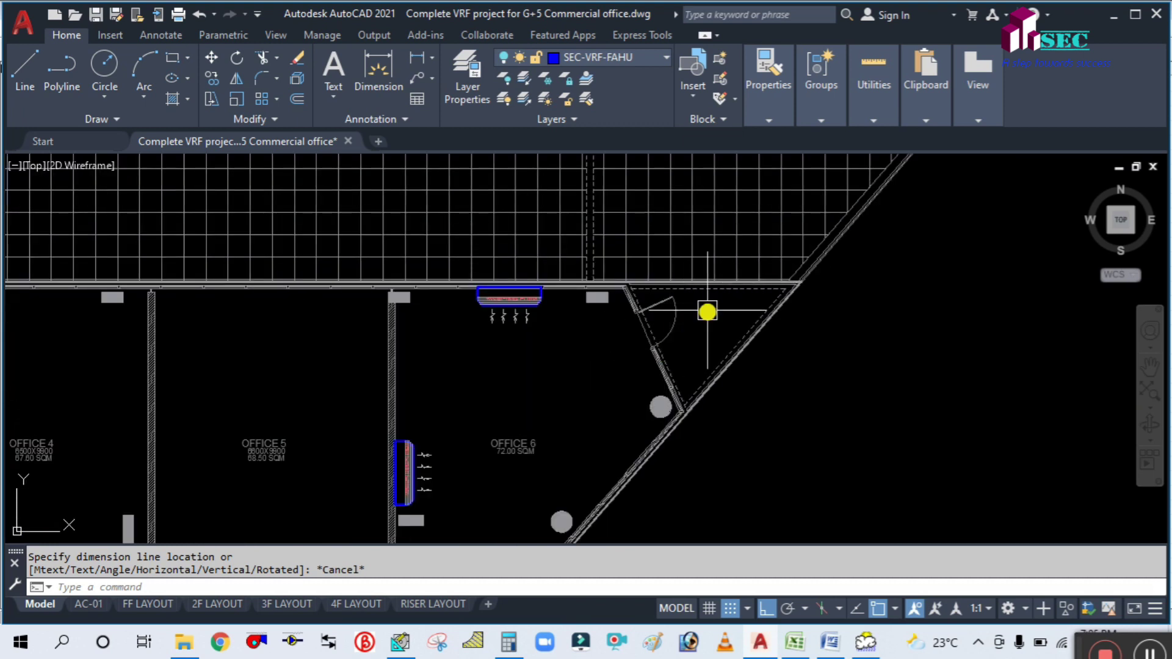
pyautogui.scroll(-2, 664, 316)
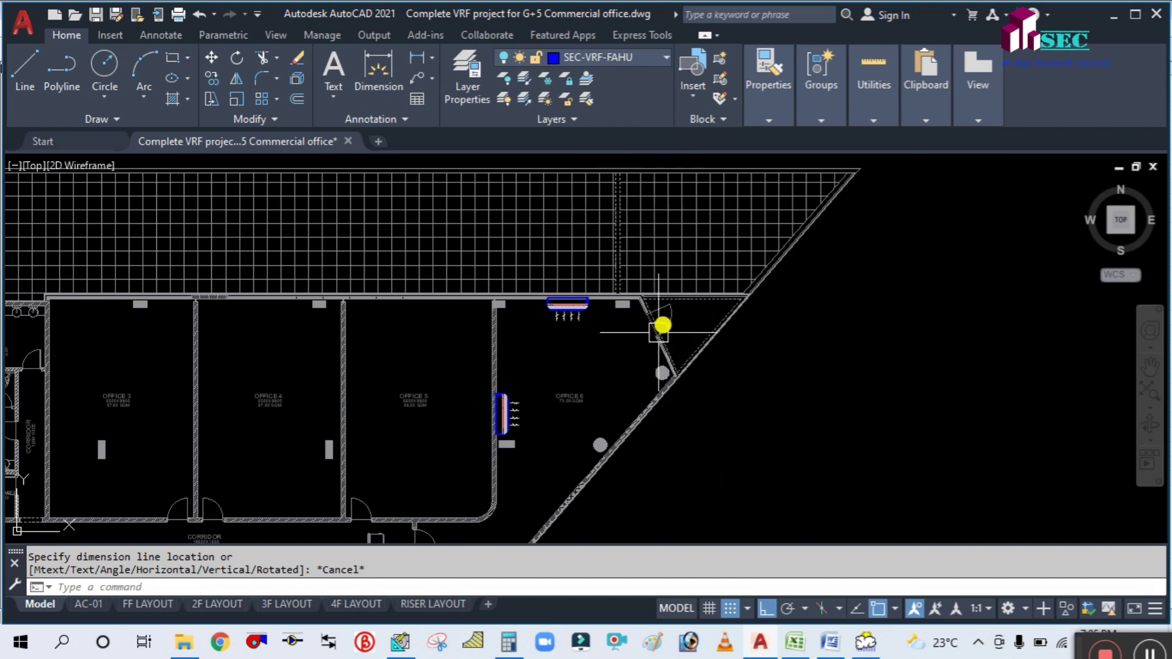
pyautogui.scroll(3, 654, 327)
pyautogui.moveTo(534, 344); pyautogui.dragTo(587, 376)
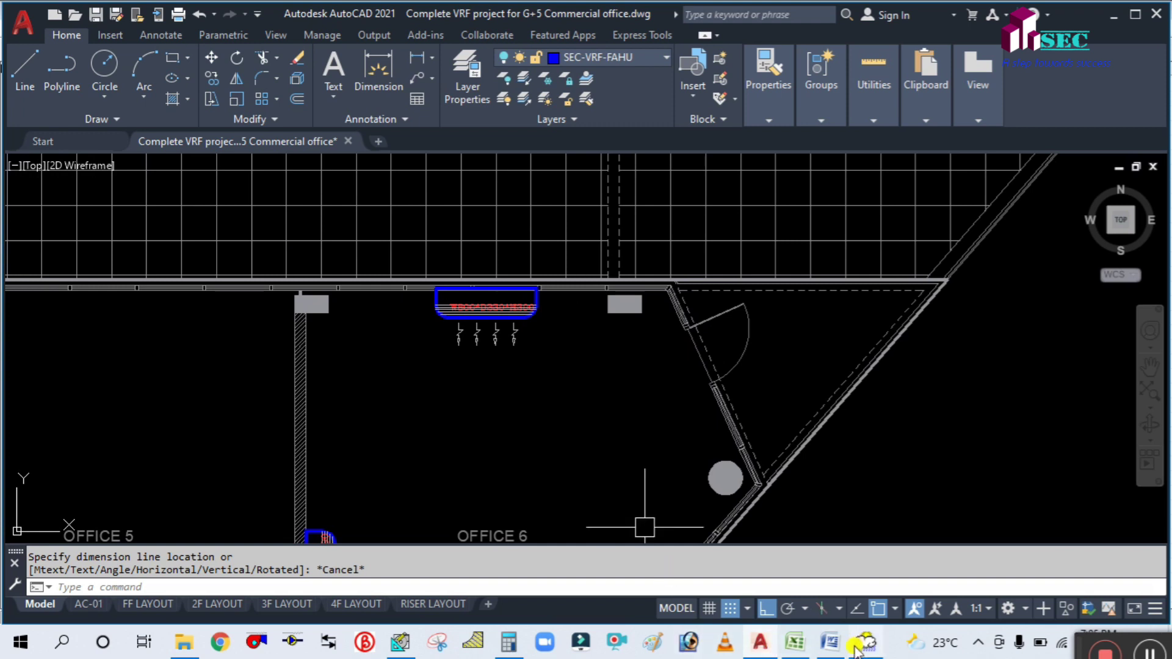
# Step: Return to HAP and set OFFICE-6's second wall exposure to NW
pyautogui.click(403, 644)
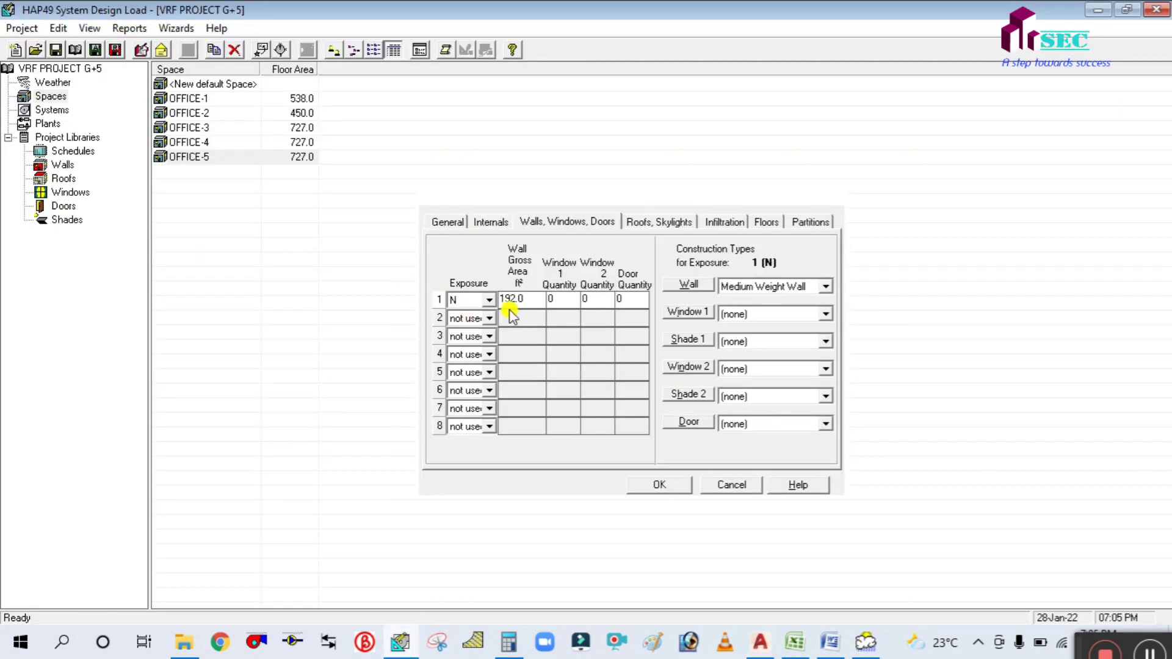
pyautogui.click(490, 318)
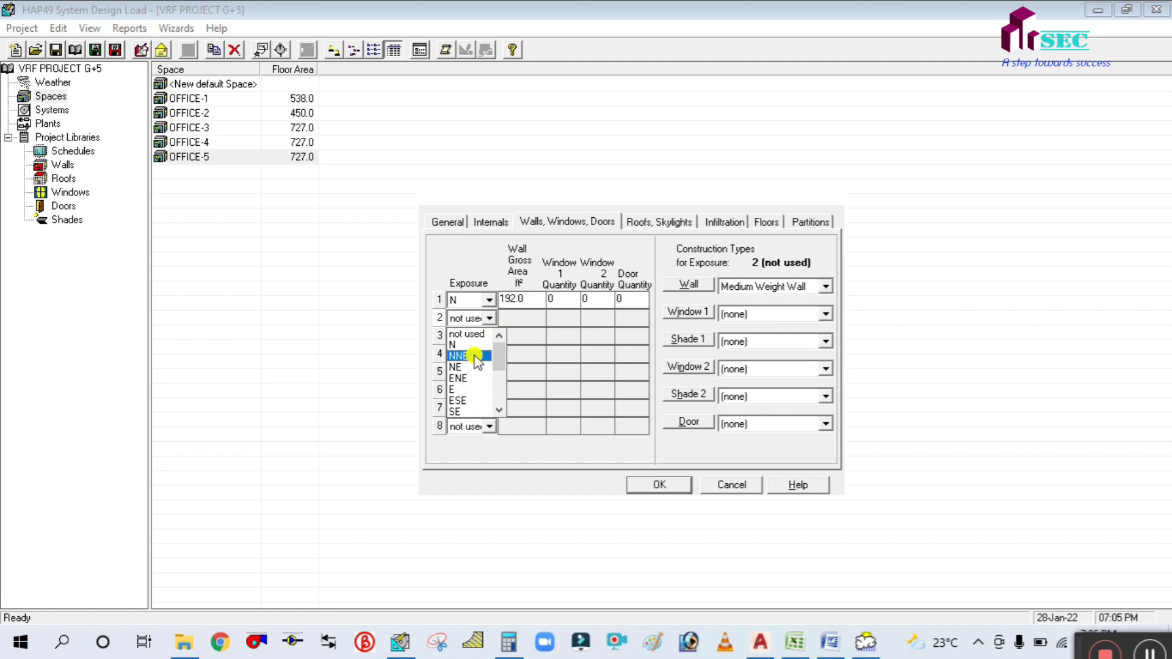
pyautogui.scroll(-1, 479, 399)
pyautogui.scroll(-2, 486, 401)
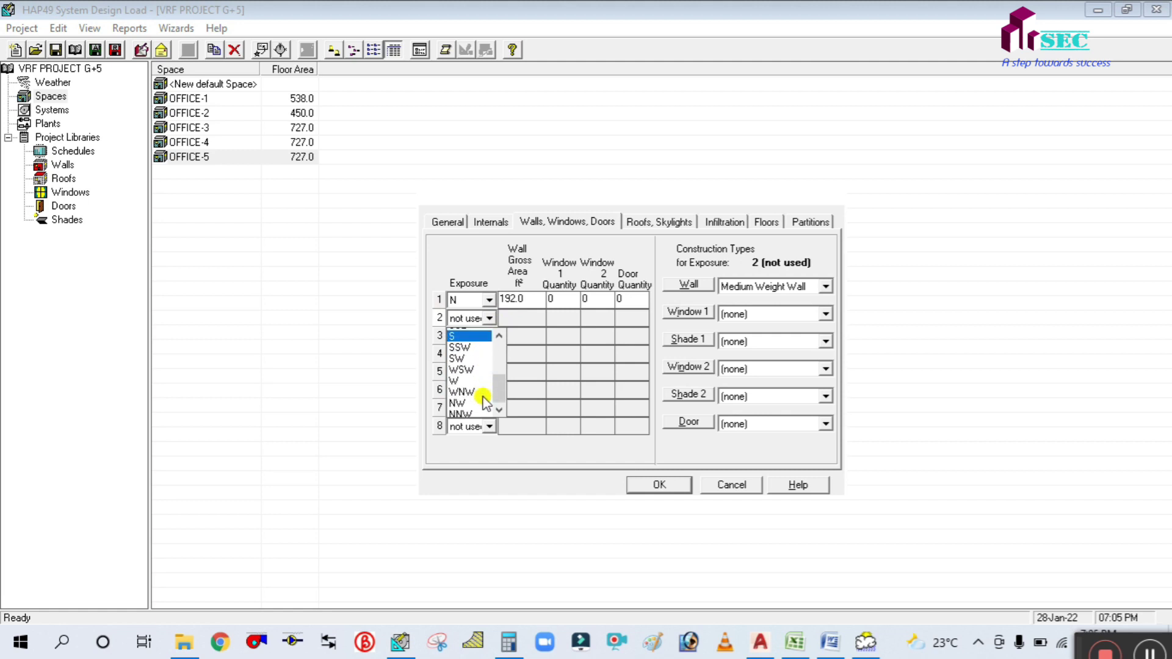
pyautogui.click(462, 401)
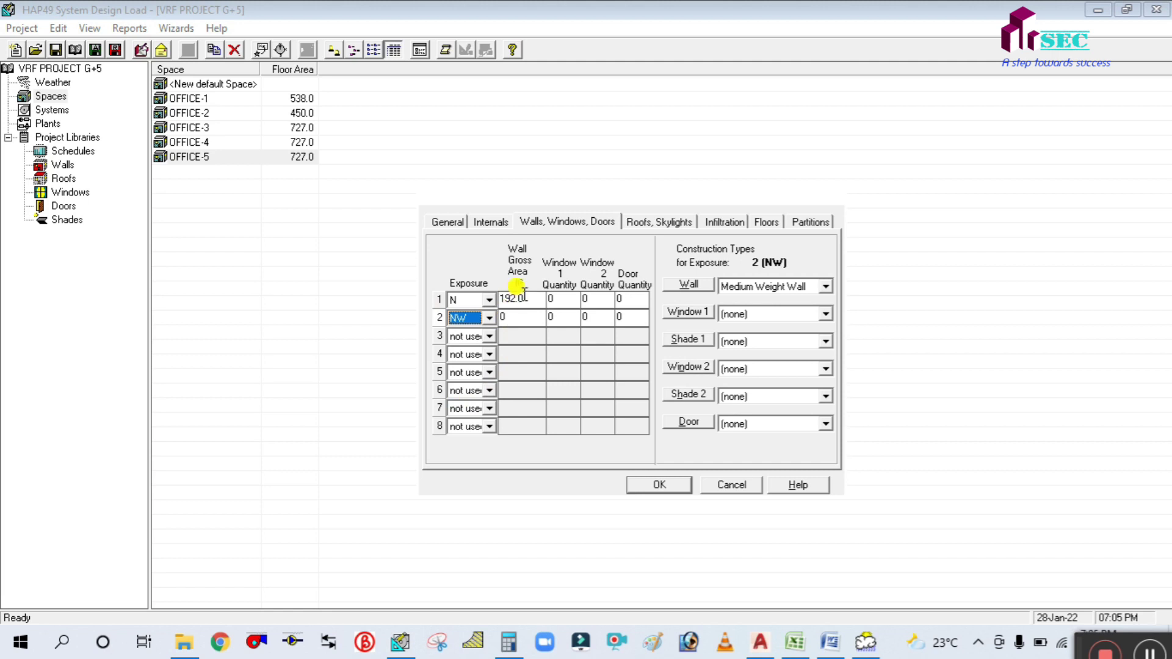
# Step: Select the N wall's gross area in HAP, and measure the length of Office 6's north wall on the AutoCAD floor plan
pyautogui.click(522, 298)
pyautogui.click(760, 642)
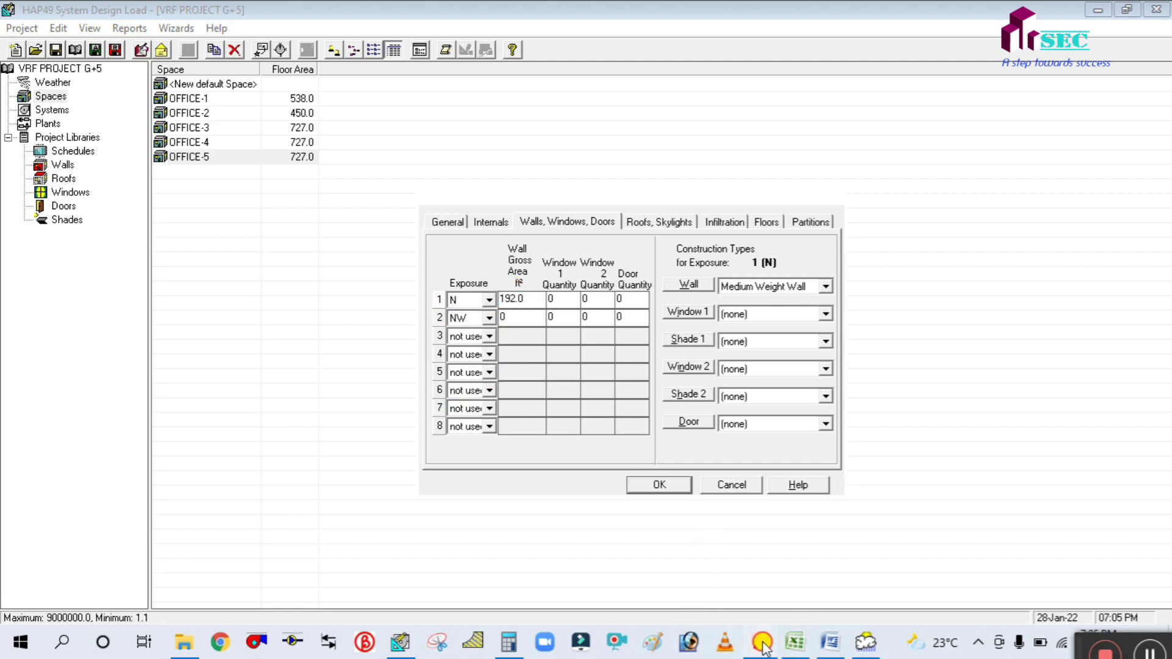
pyautogui.write('DLI')
pyautogui.press('Return')
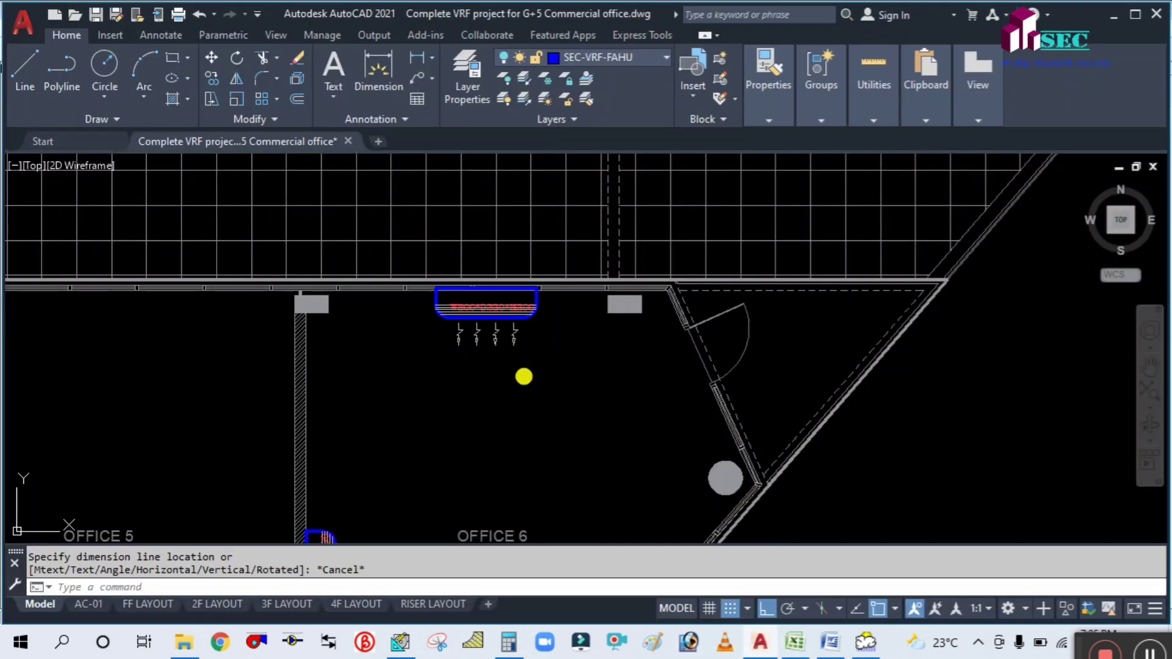
pyautogui.click(308, 344)
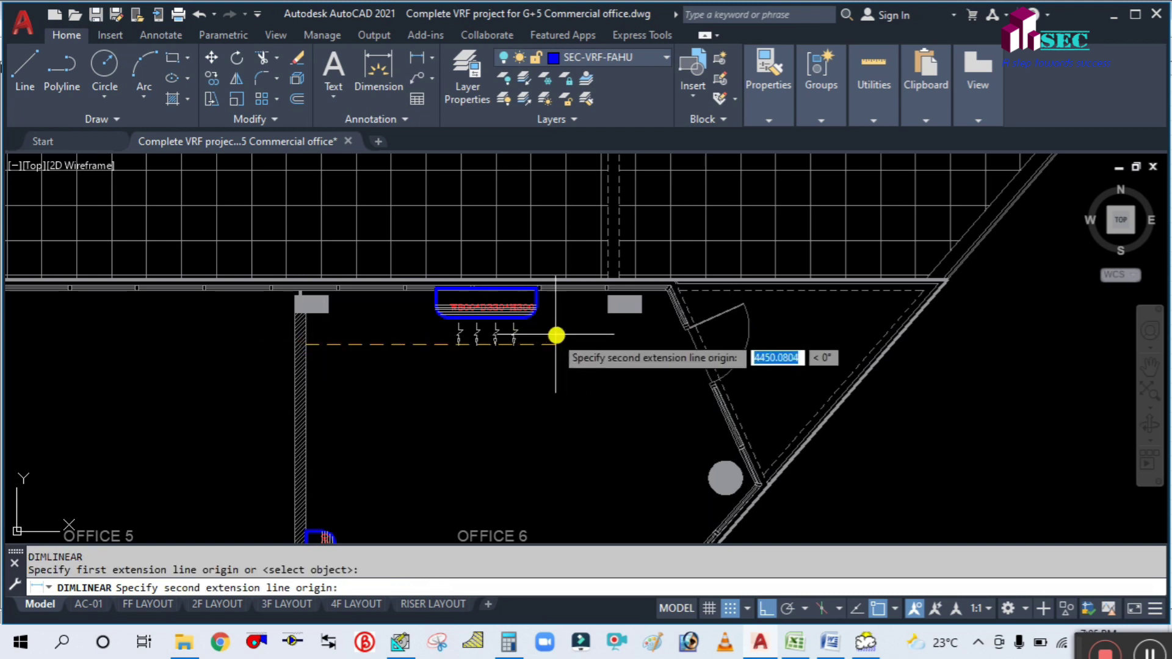
pyautogui.scroll(2, 640, 304)
pyautogui.scroll(2, 671, 287)
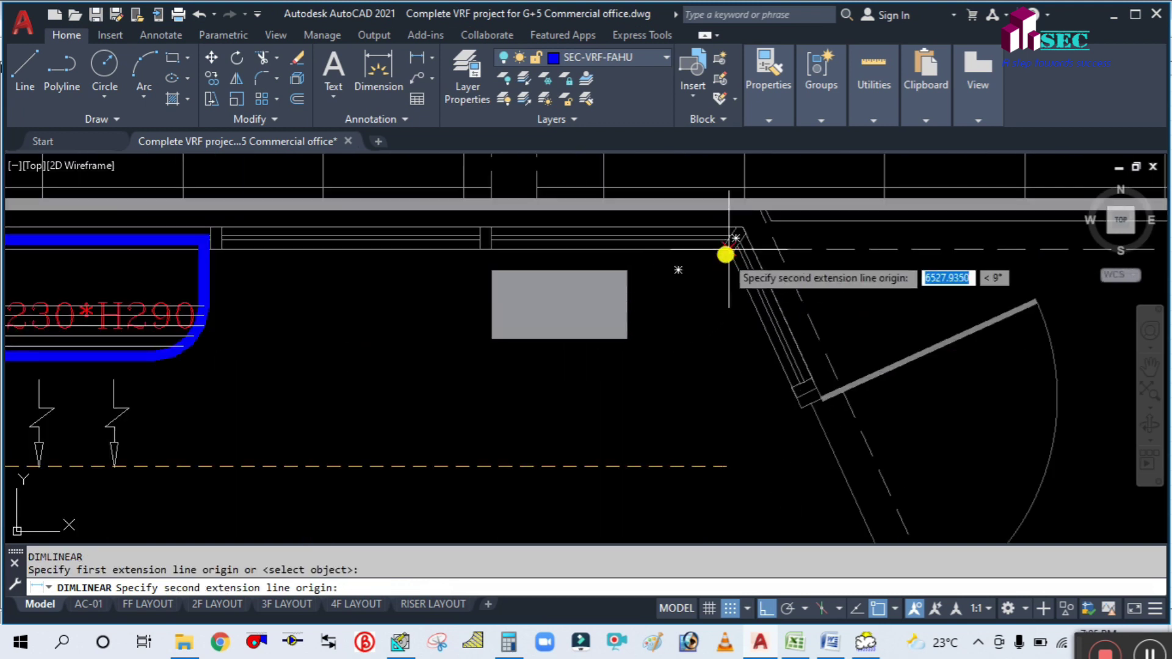
pyautogui.click(723, 255)
pyautogui.scroll(-2, 707, 354)
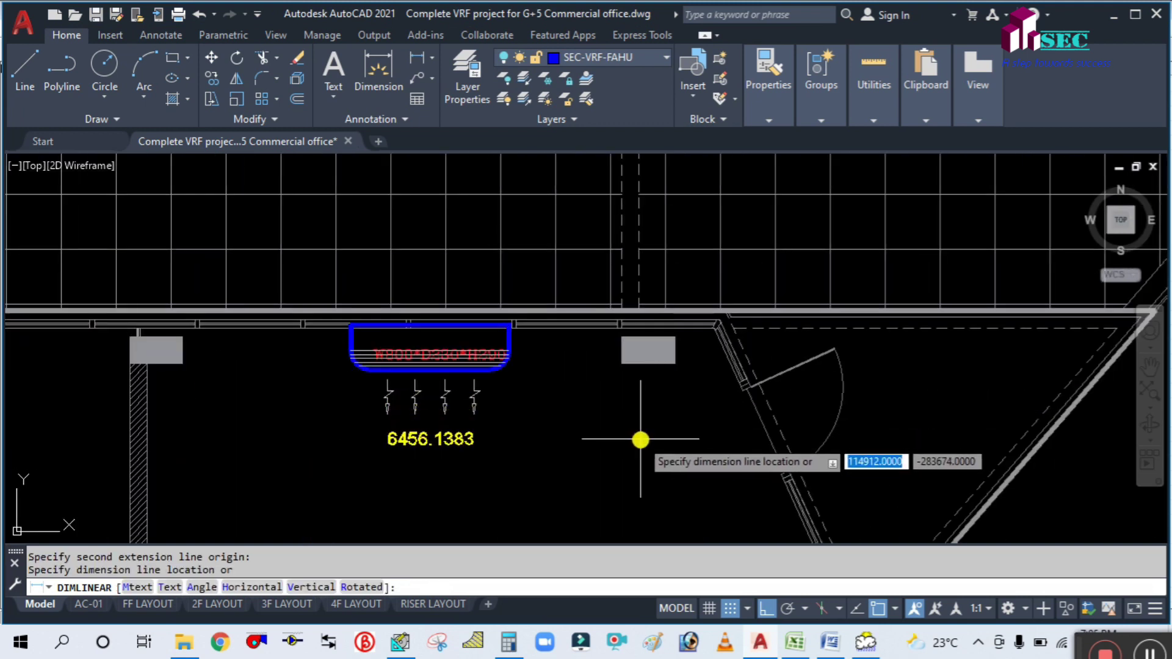
pyautogui.press('Escape')
pyautogui.press('Return')
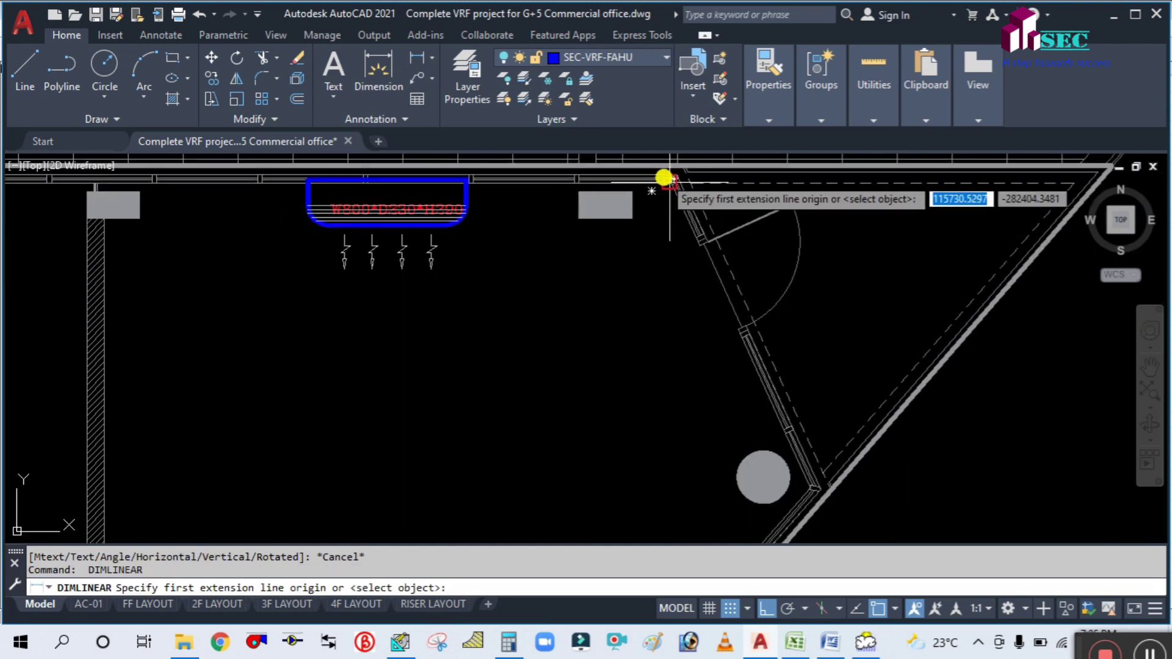
pyautogui.click(671, 182)
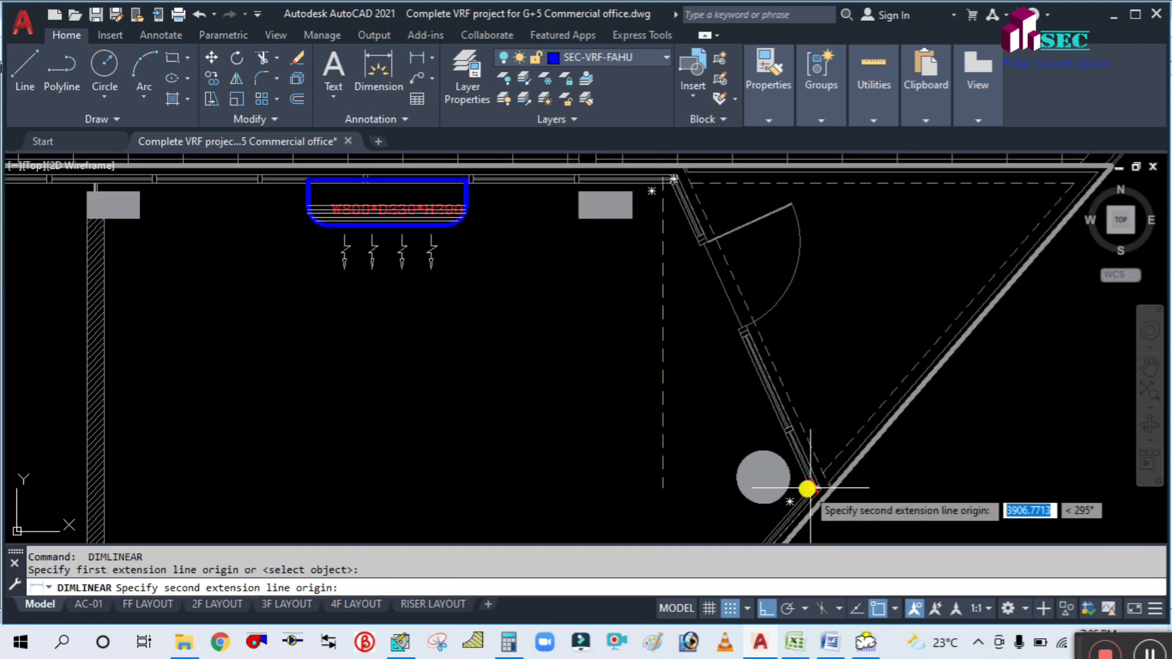
pyautogui.click(813, 488)
pyautogui.press('Escape')
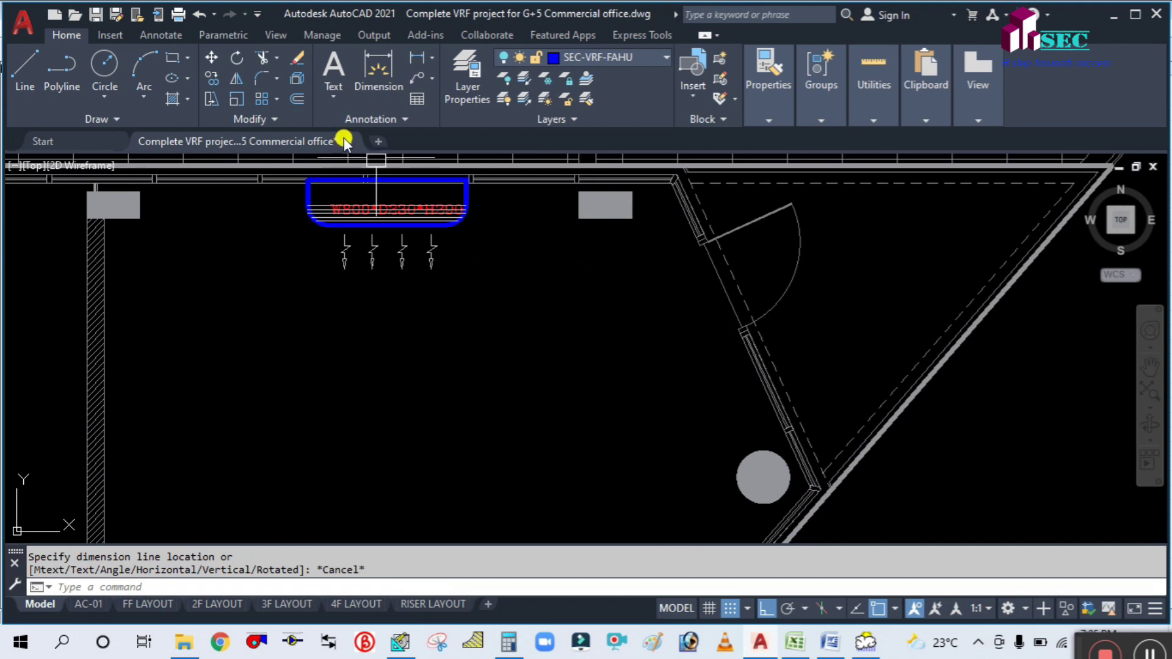
pyautogui.click(424, 56)
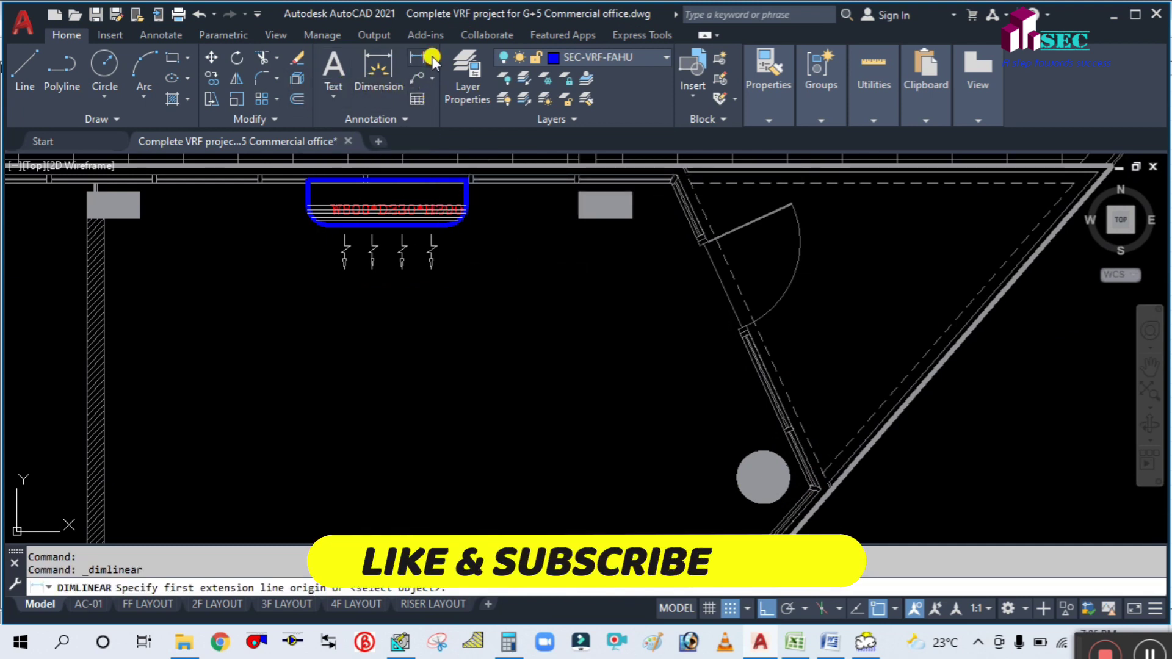
# Step: Measure the true length of Office 6's angled wall by the door with an aligned dimension, without placing it
pyautogui.click(431, 57)
pyautogui.click(432, 119)
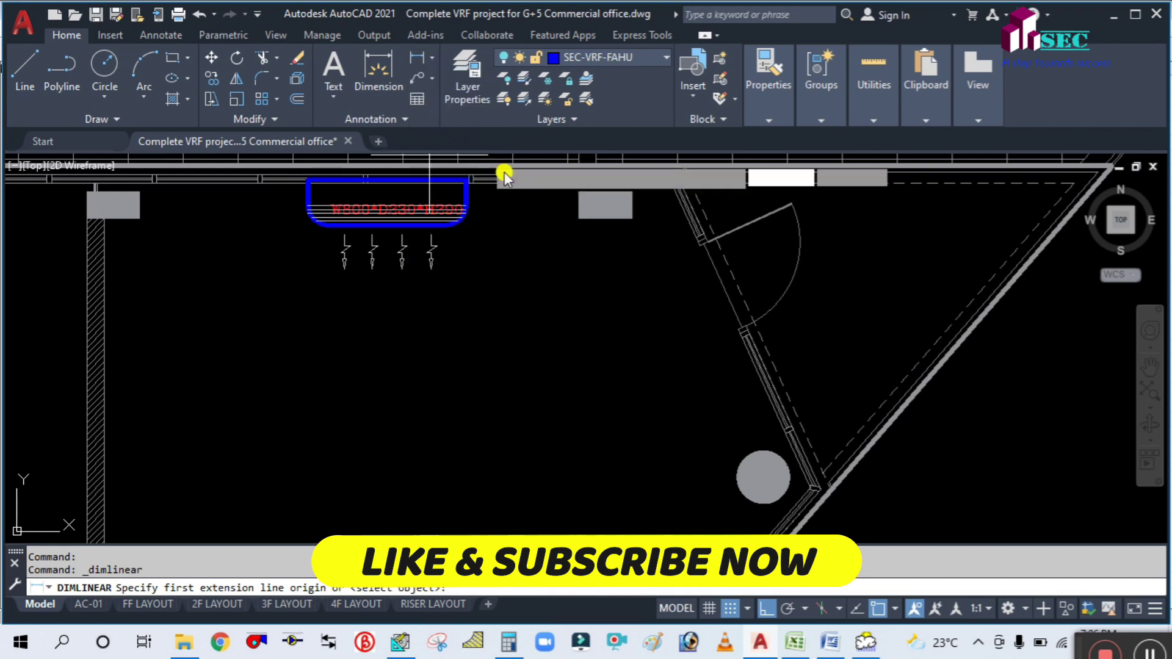
pyautogui.click(674, 179)
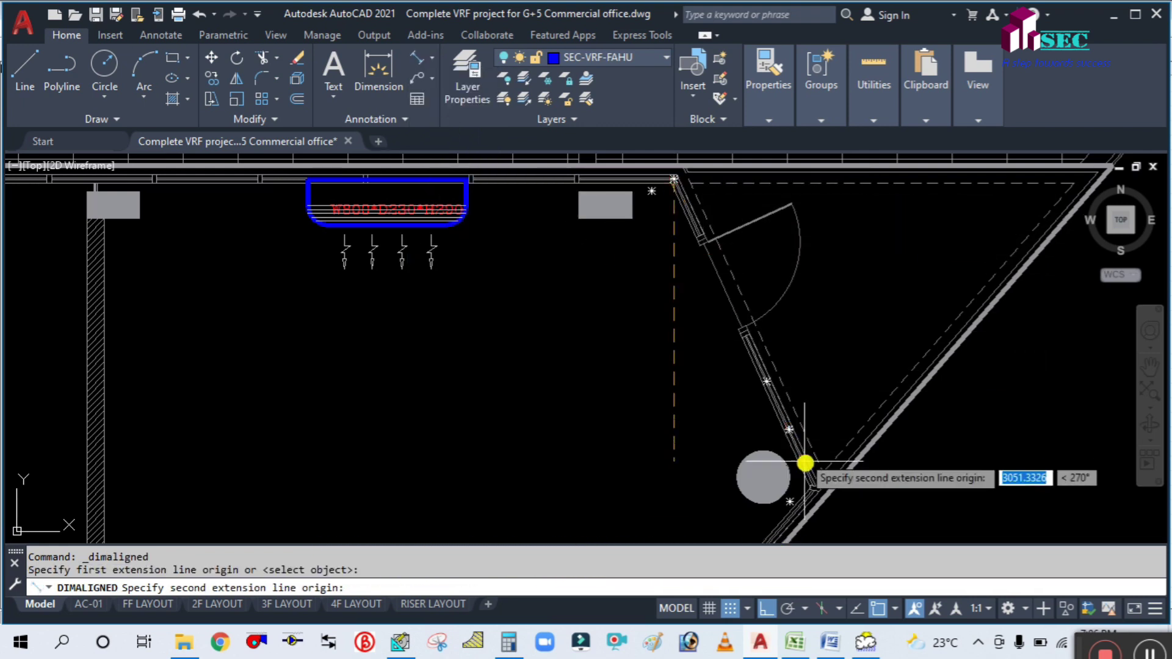
pyautogui.click(814, 487)
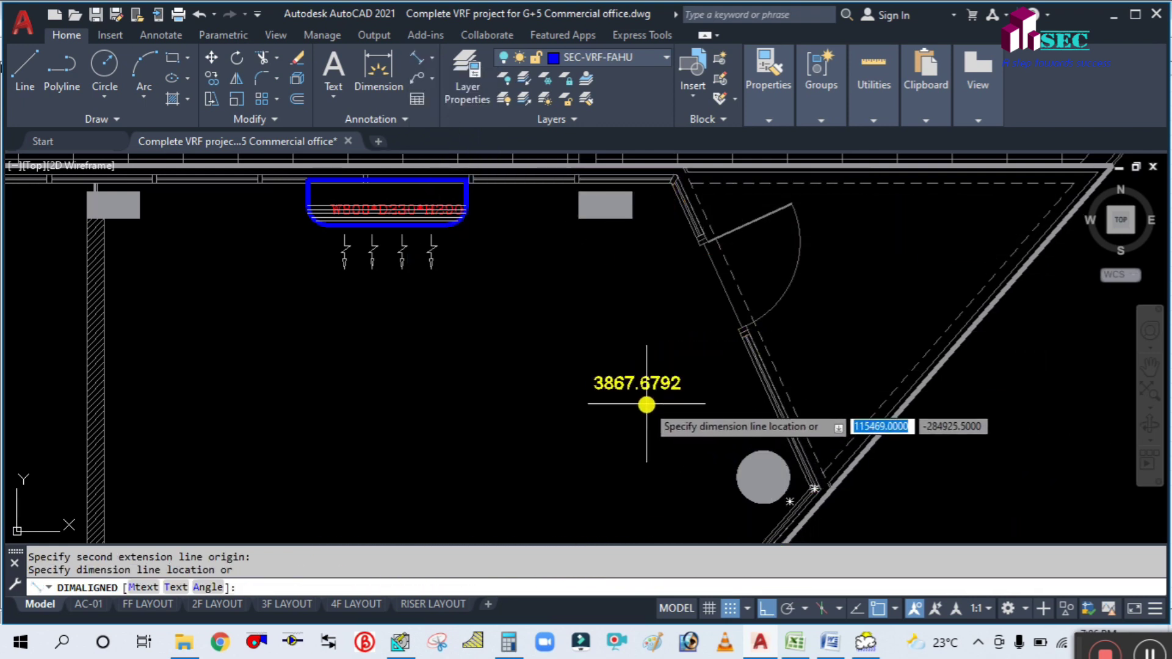
pyautogui.press('Escape')
pyautogui.scroll(-2, 651, 362)
pyautogui.scroll(1, 502, 510)
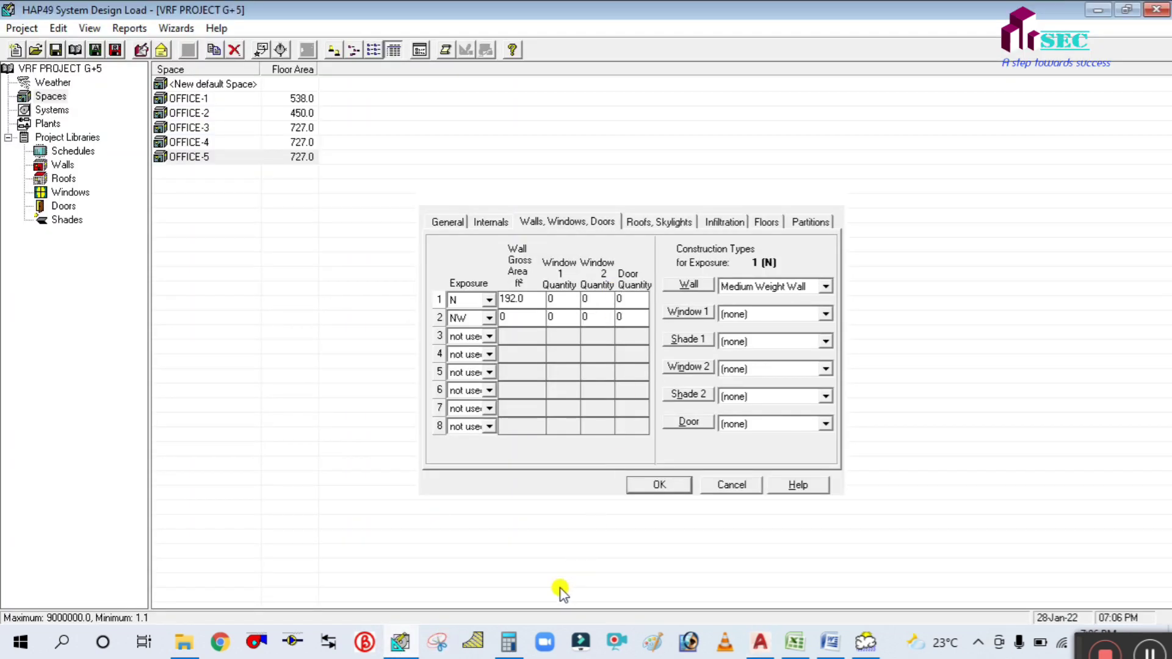
# Step: Convert the north wall's length to feet in Calculator as 6.4 × 3.28
pyautogui.click(508, 640)
pyautogui.click(980, 212)
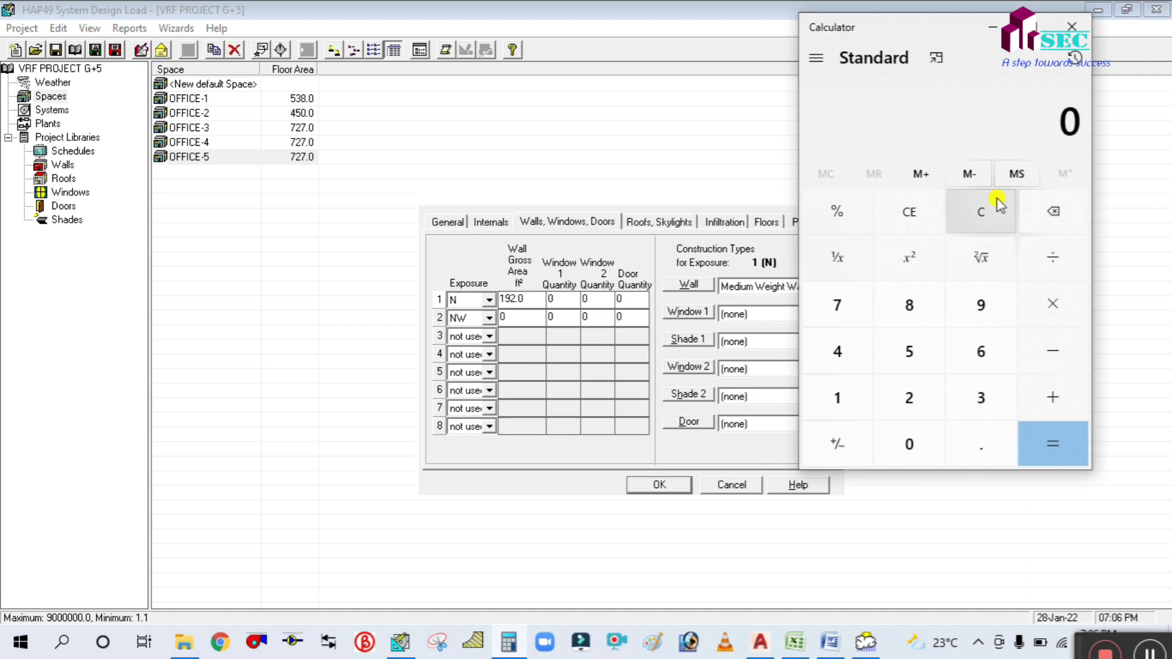
pyautogui.click(979, 362)
pyautogui.click(963, 444)
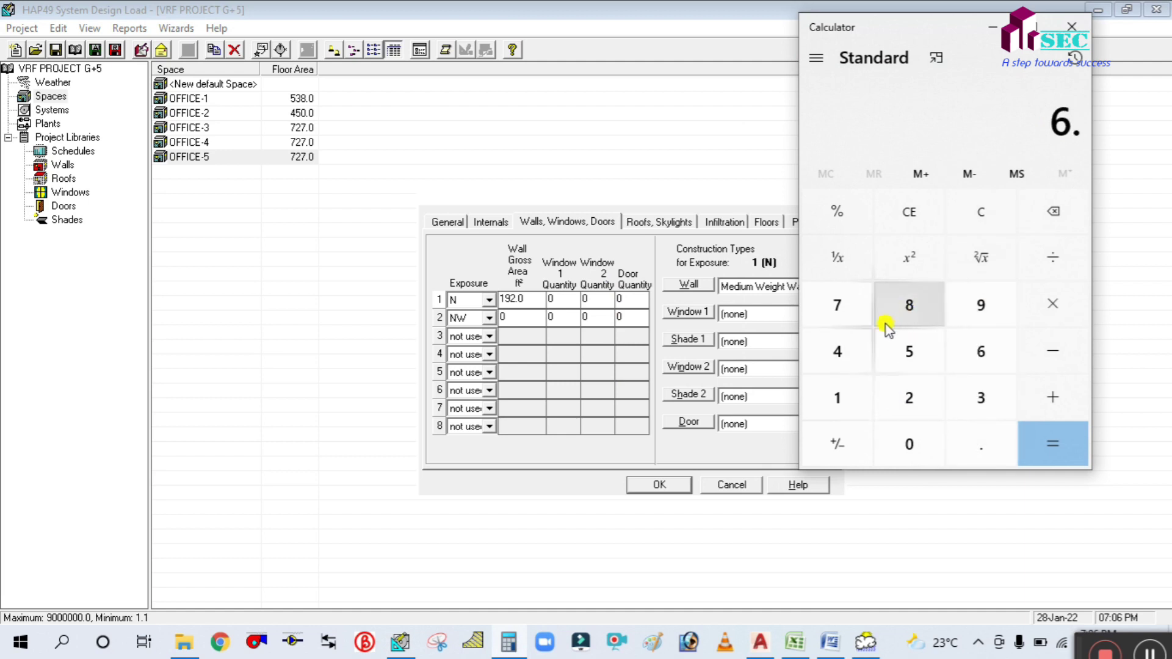
pyautogui.click(838, 352)
pyautogui.click(1051, 303)
pyautogui.click(980, 397)
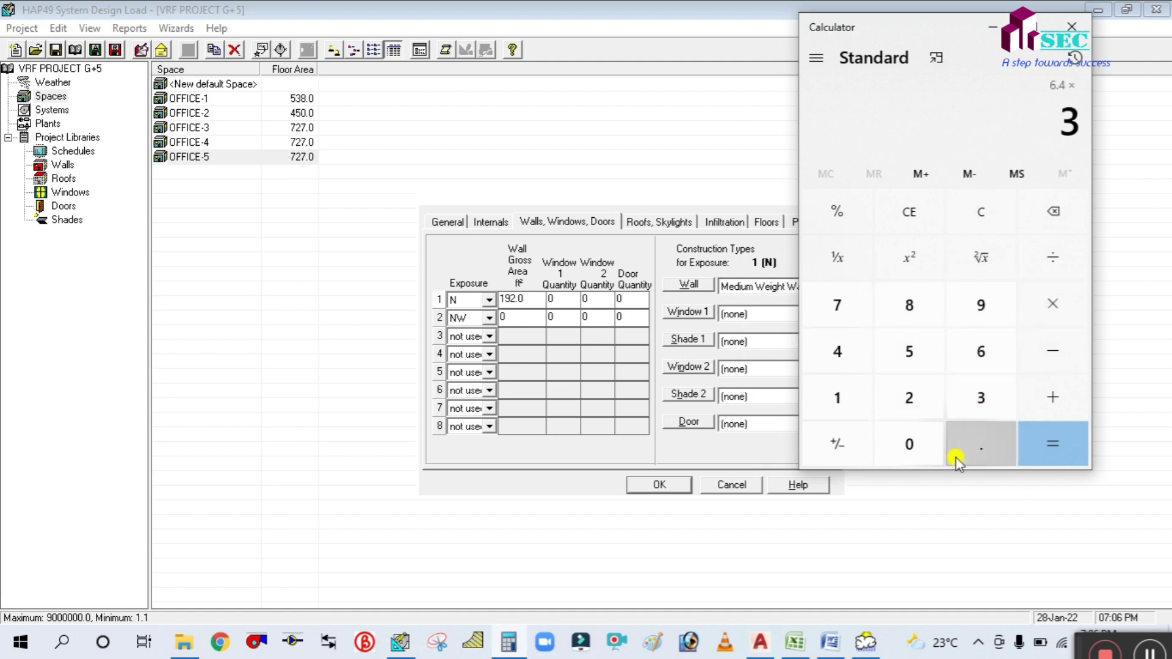
pyautogui.click(963, 444)
pyautogui.click(909, 398)
pyautogui.click(909, 305)
pyautogui.press('Return')
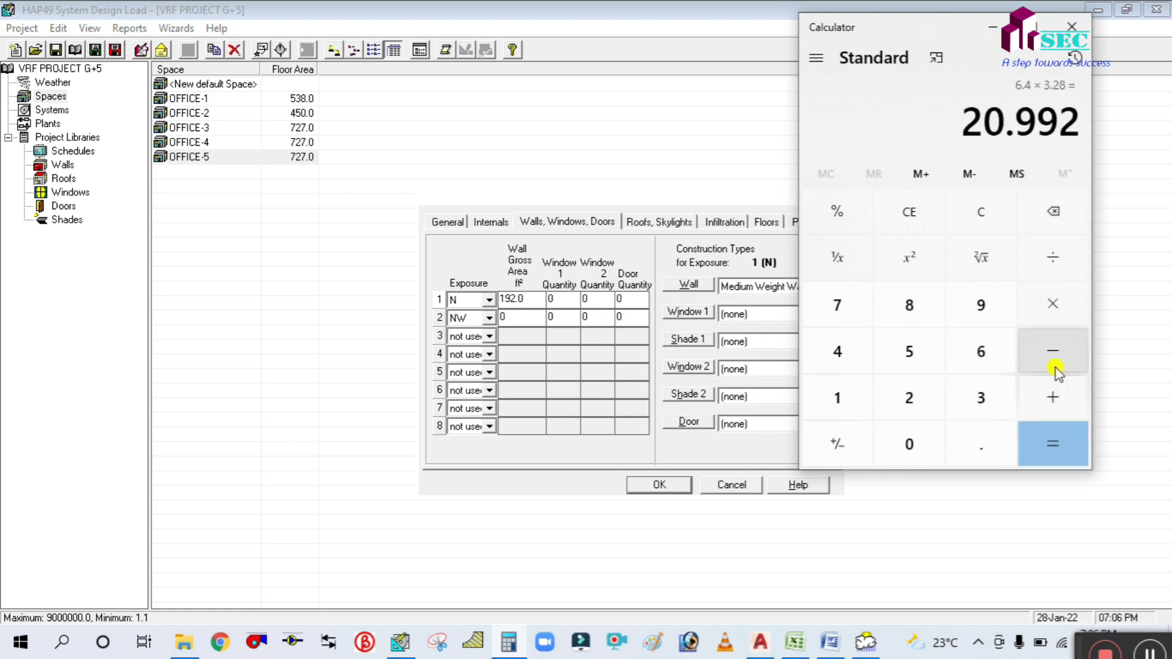
# Step: Multiply the length in feet by 9, and set OFFICE-6's N wall gross area in HAP to 188 ft²
pyautogui.click(1051, 309)
pyautogui.click(980, 305)
pyautogui.click(1052, 443)
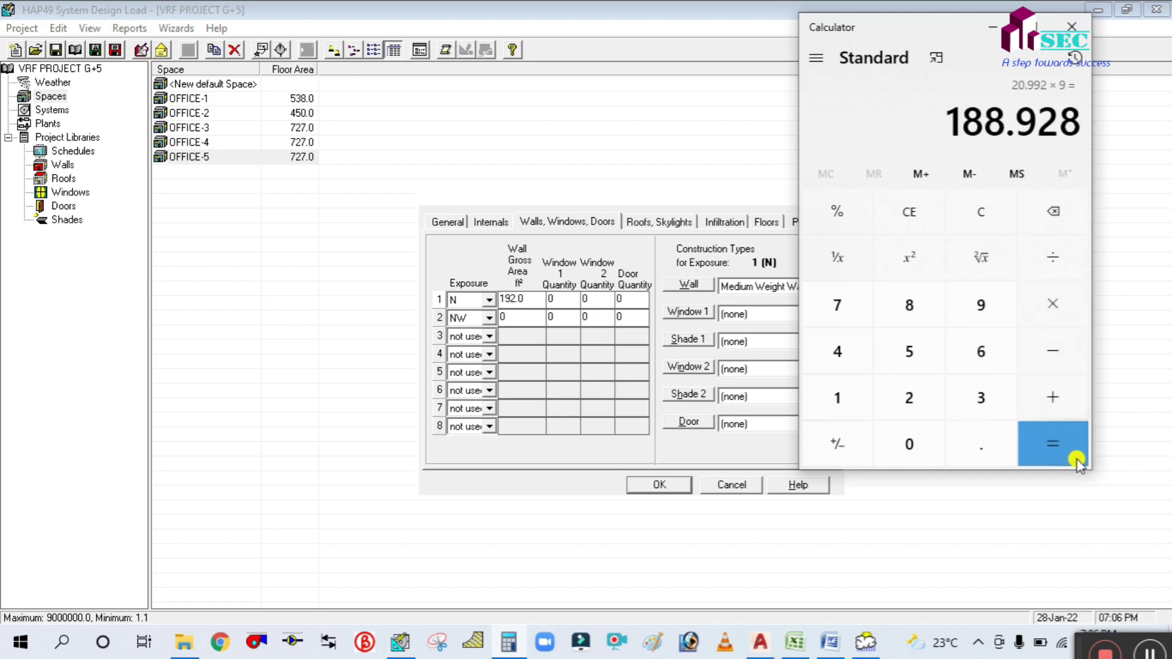
pyautogui.click(985, 29)
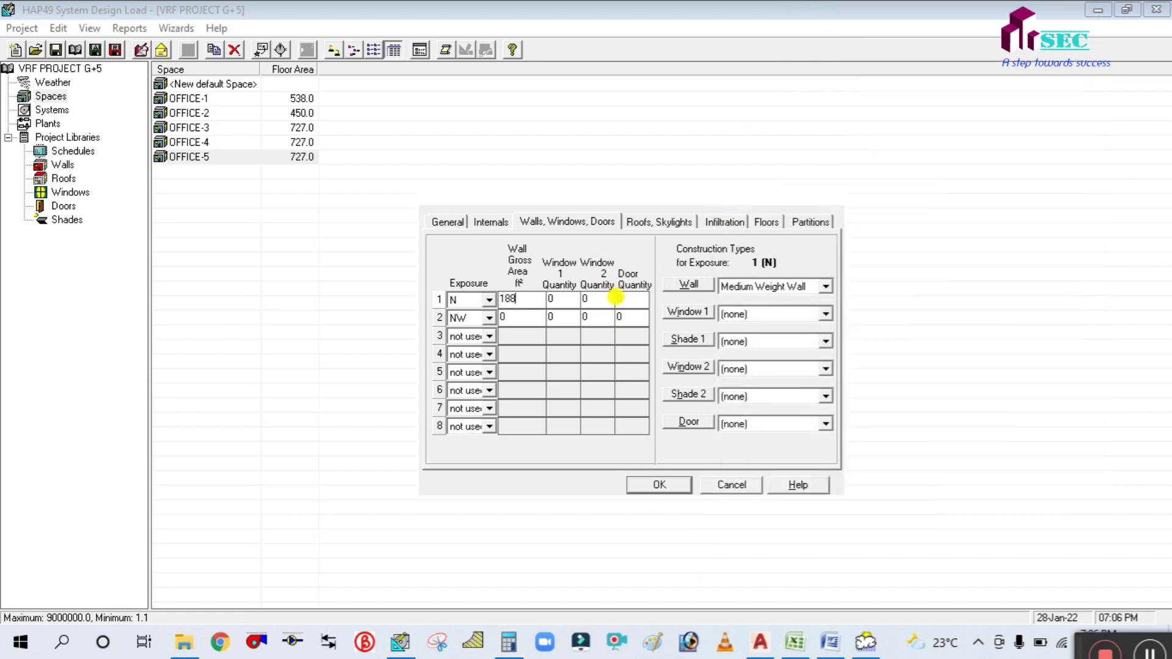
pyautogui.write('188')
pyautogui.press('Down')
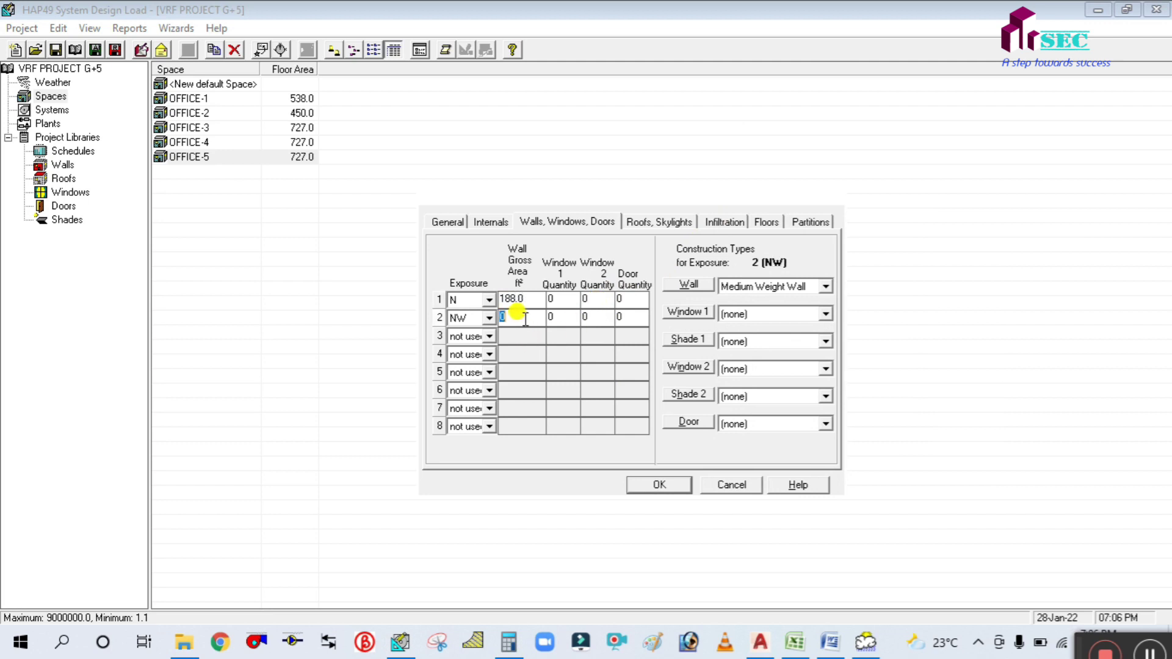
# Step: Convert the angled NW wall's length to feet in Calculator as 3.8 × 3.28
pyautogui.click(512, 644)
pyautogui.click(978, 215)
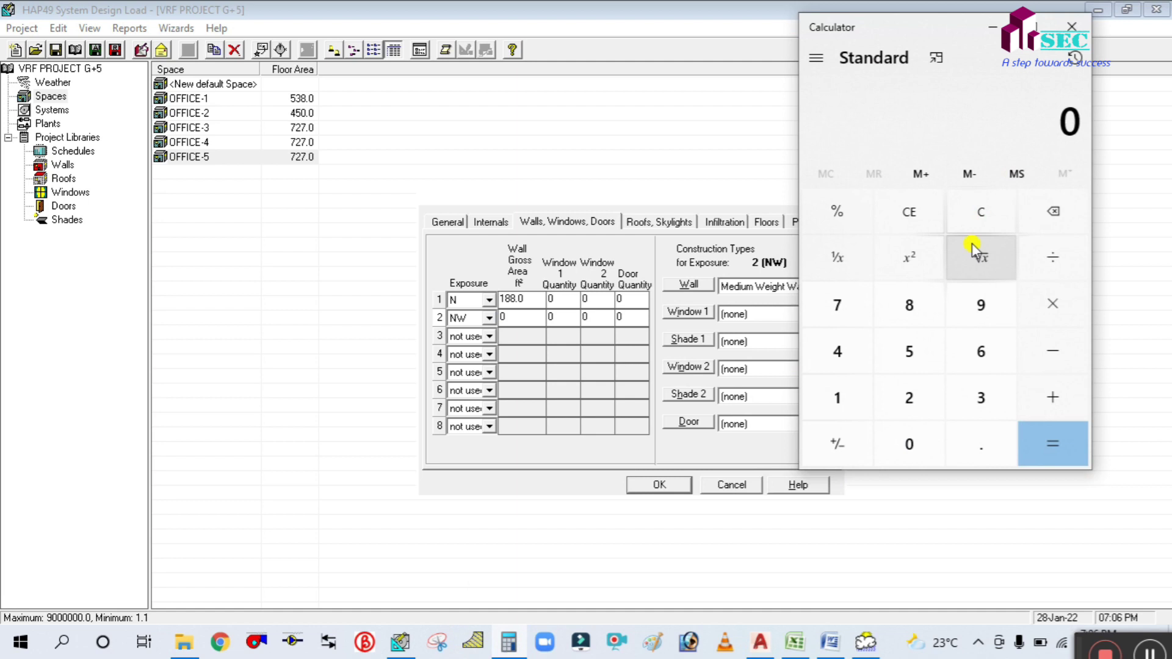
pyautogui.click(958, 406)
pyautogui.click(984, 444)
pyautogui.click(908, 307)
pyautogui.click(1044, 306)
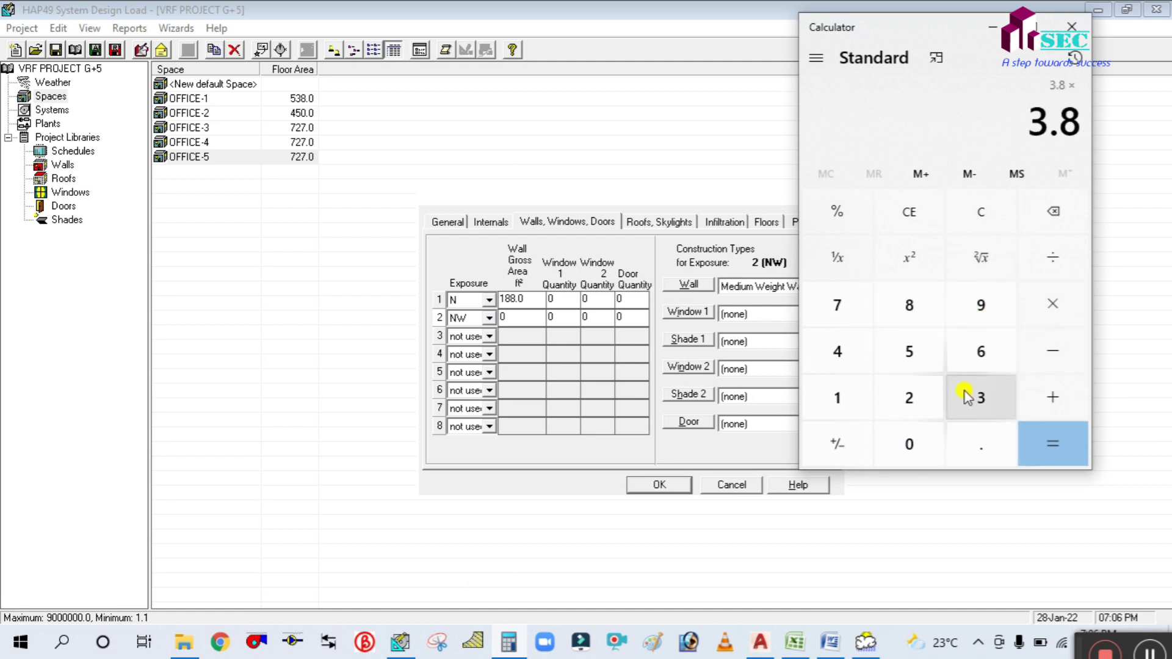
pyautogui.click(963, 398)
pyautogui.click(951, 424)
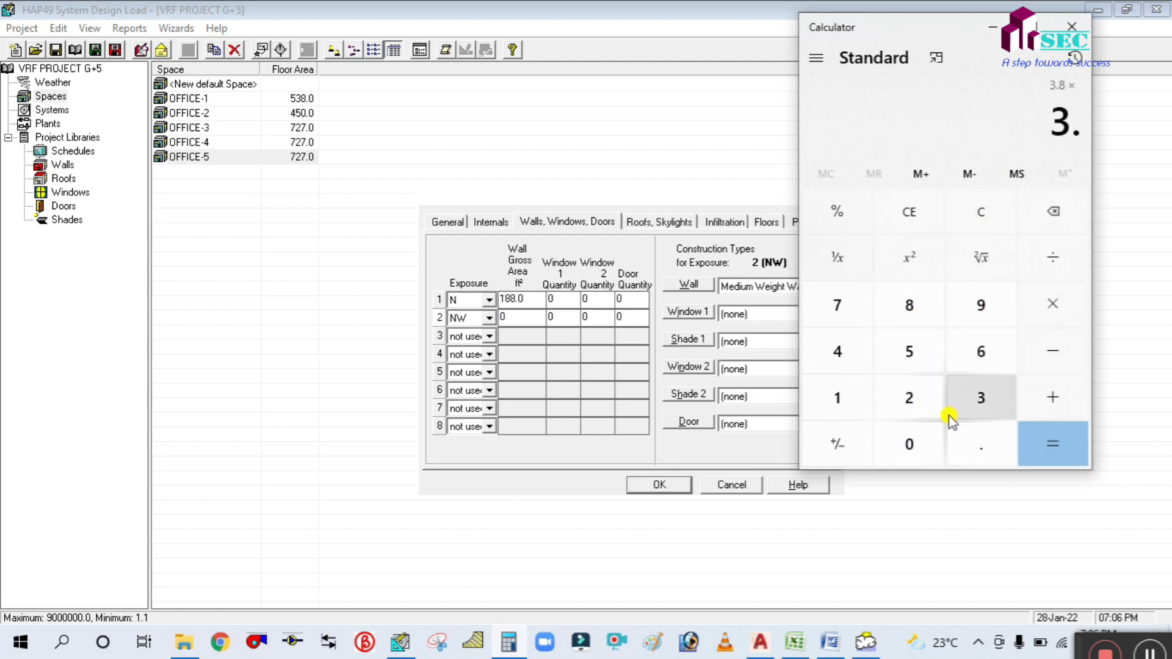
pyautogui.click(936, 408)
pyautogui.click(924, 311)
pyautogui.click(1045, 438)
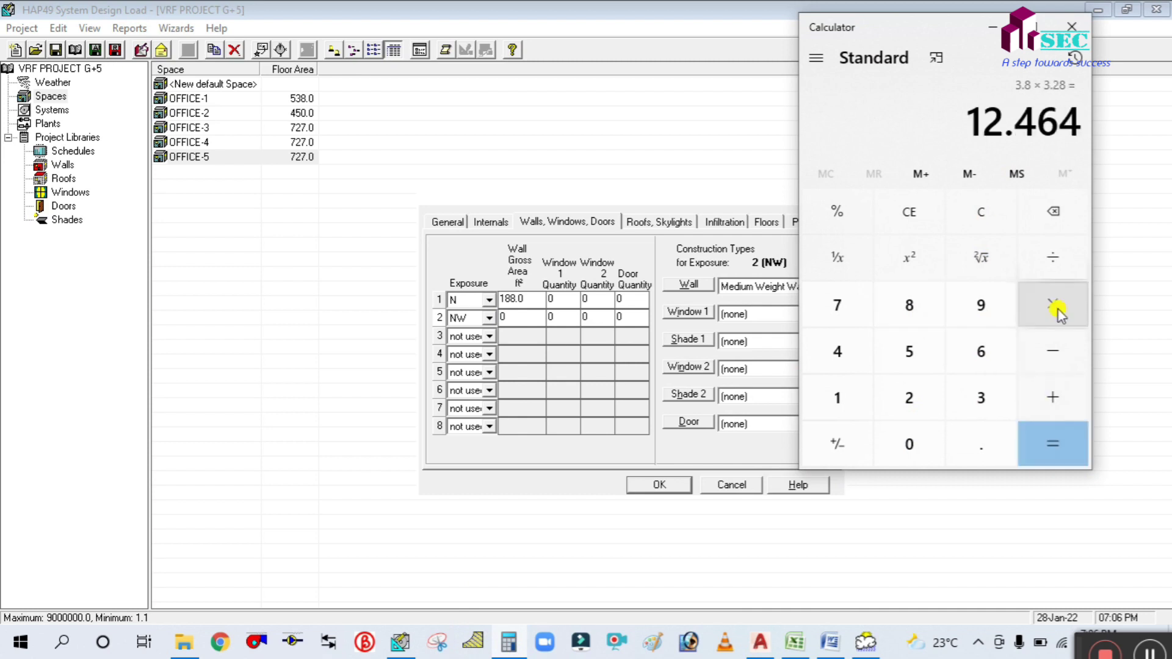
# Step: Multiply the NW wall's length in feet by 9, and set its gross area in HAP to 112 ft²
pyautogui.click(1058, 310)
pyautogui.click(981, 309)
pyautogui.click(1053, 441)
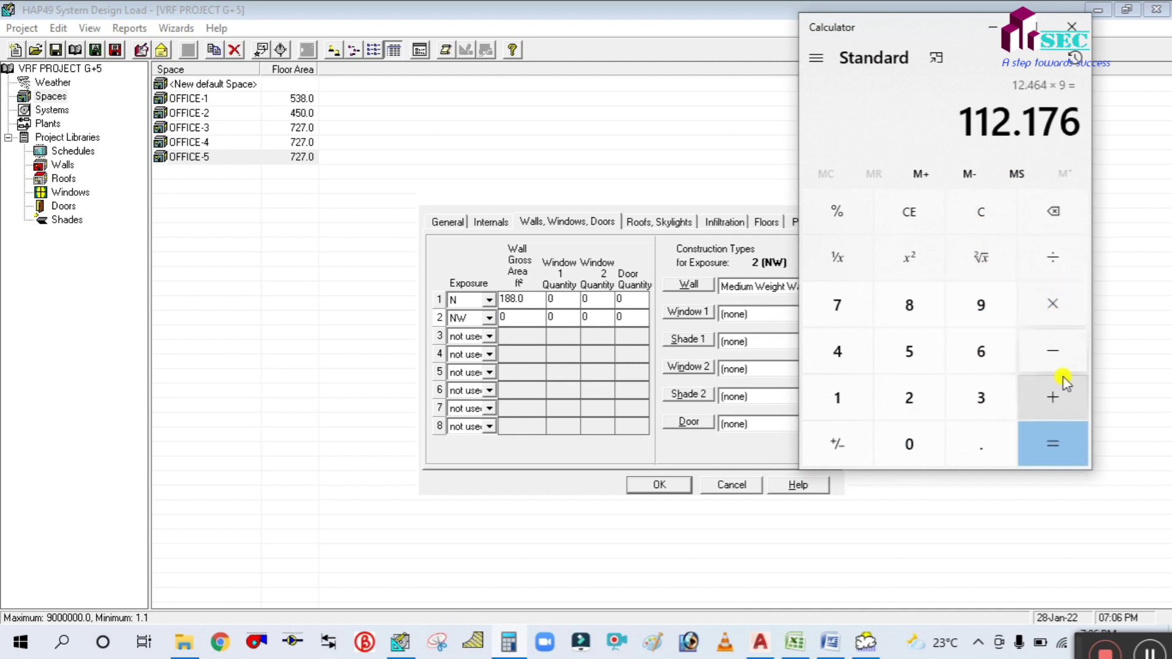
pyautogui.click(992, 29)
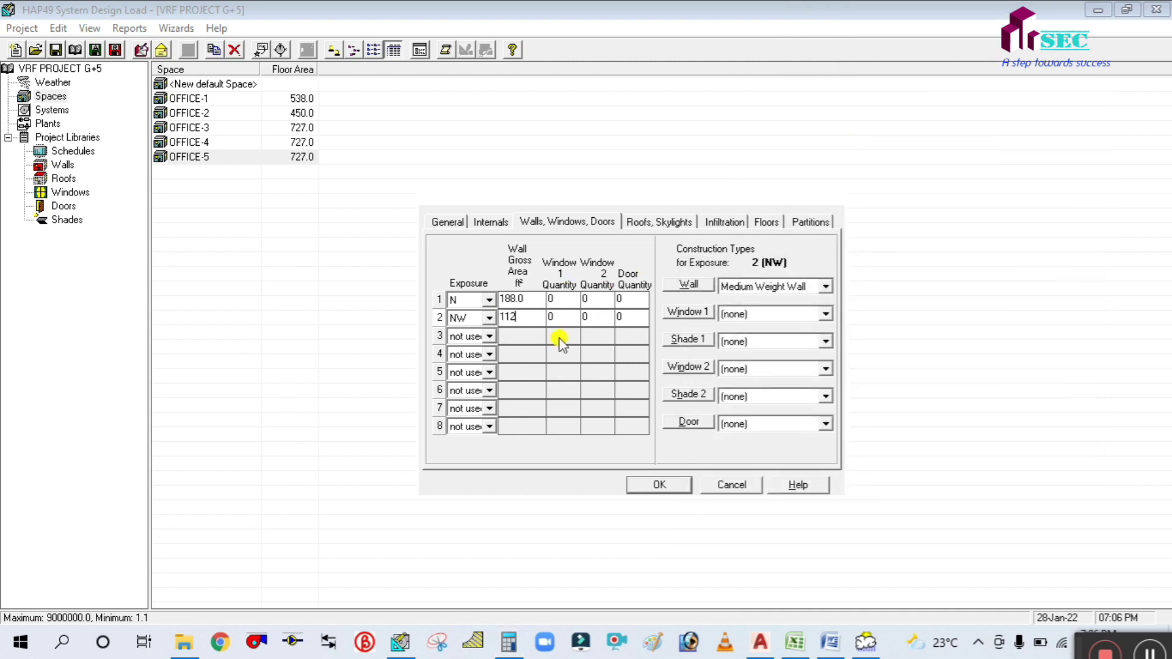
pyautogui.click(562, 317)
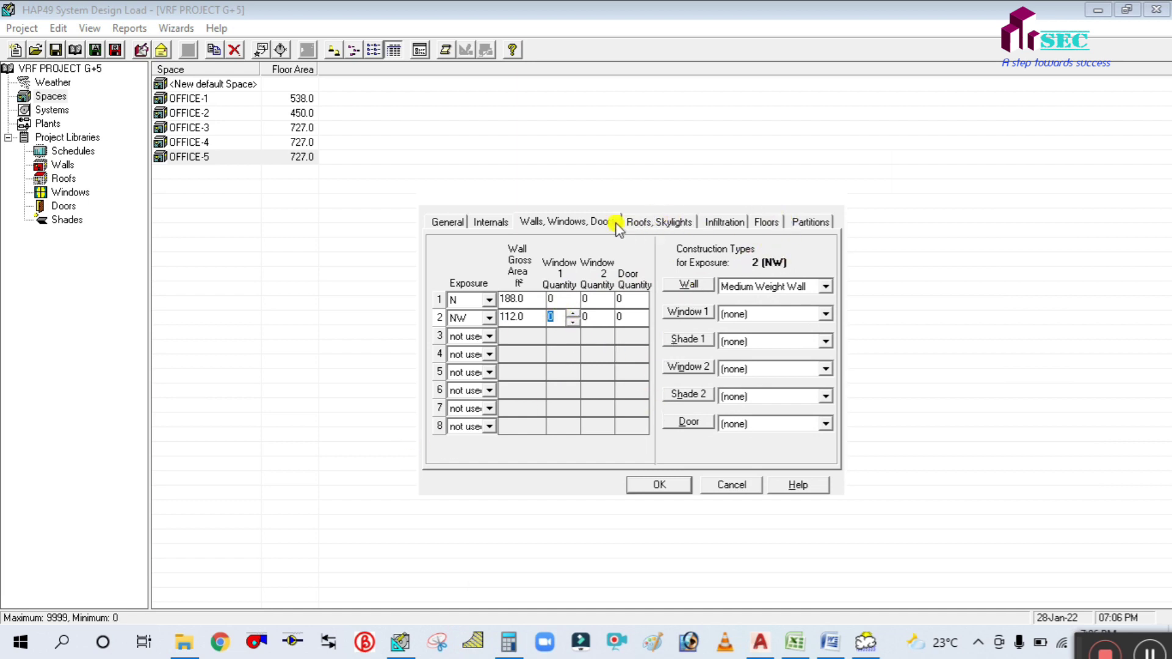
# Step: Check OFFICE-6's general floor area, and open the gross area of its horizontal roof for editing
pyautogui.click(654, 221)
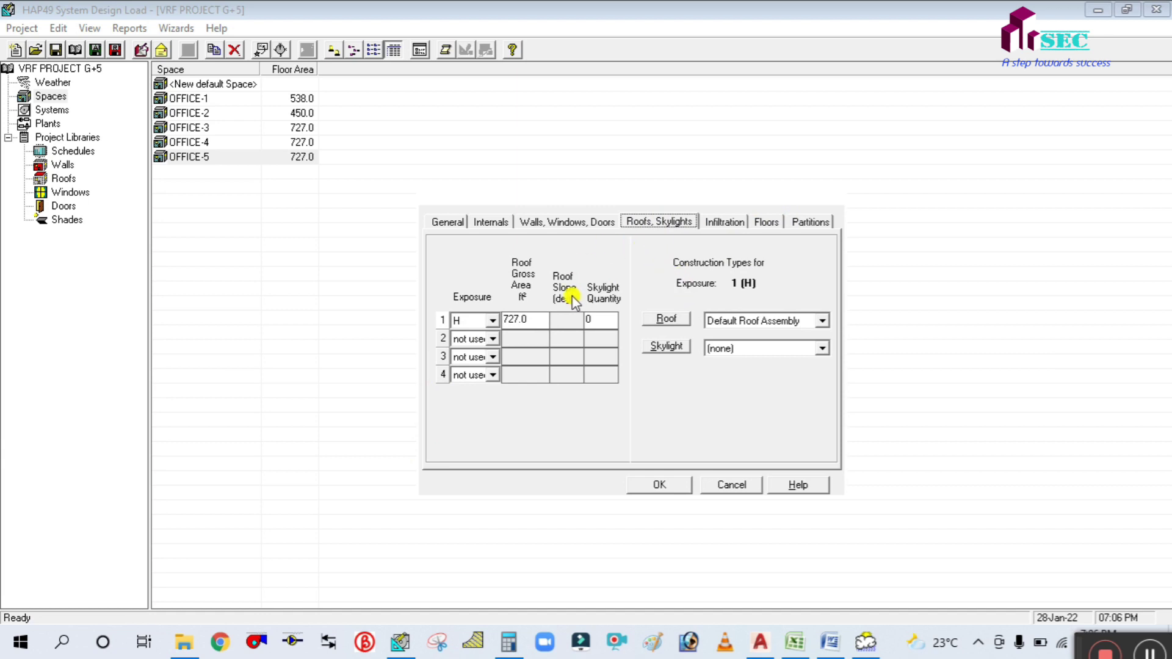
pyautogui.click(449, 222)
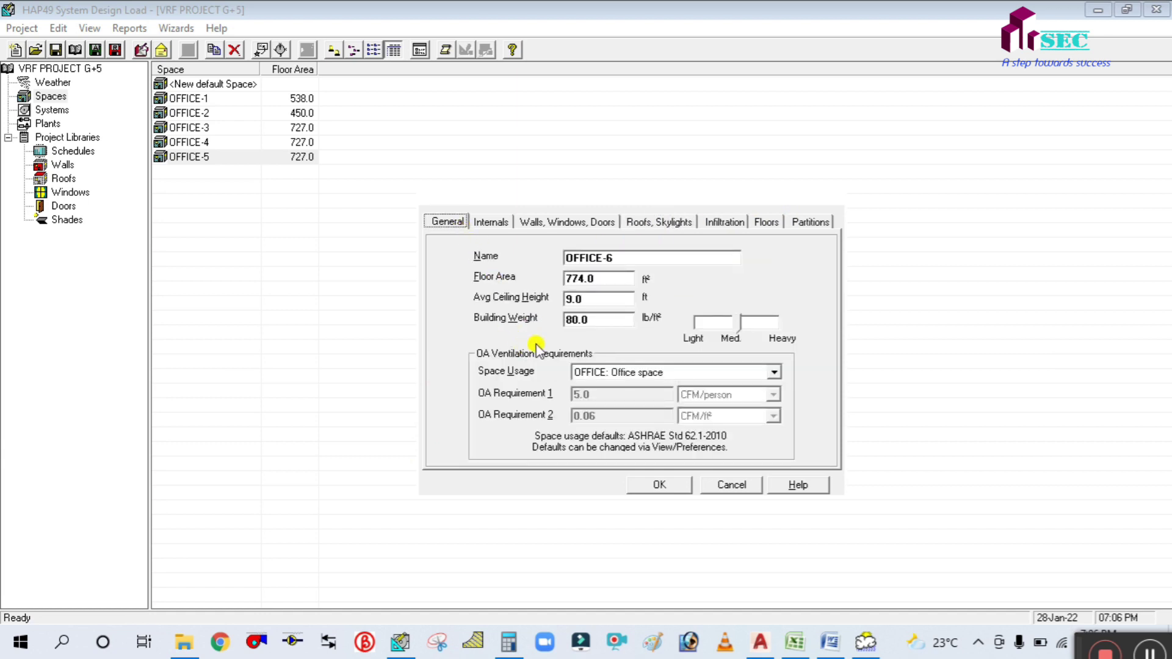
pyautogui.click(718, 224)
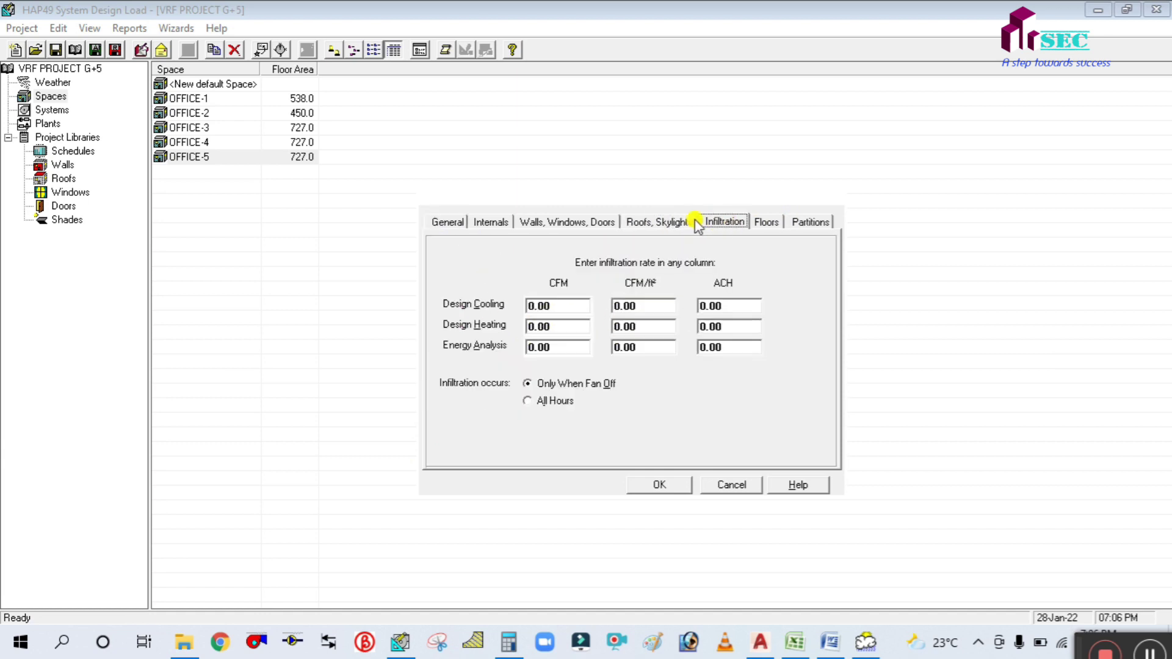
pyautogui.click(649, 223)
pyautogui.click(537, 320)
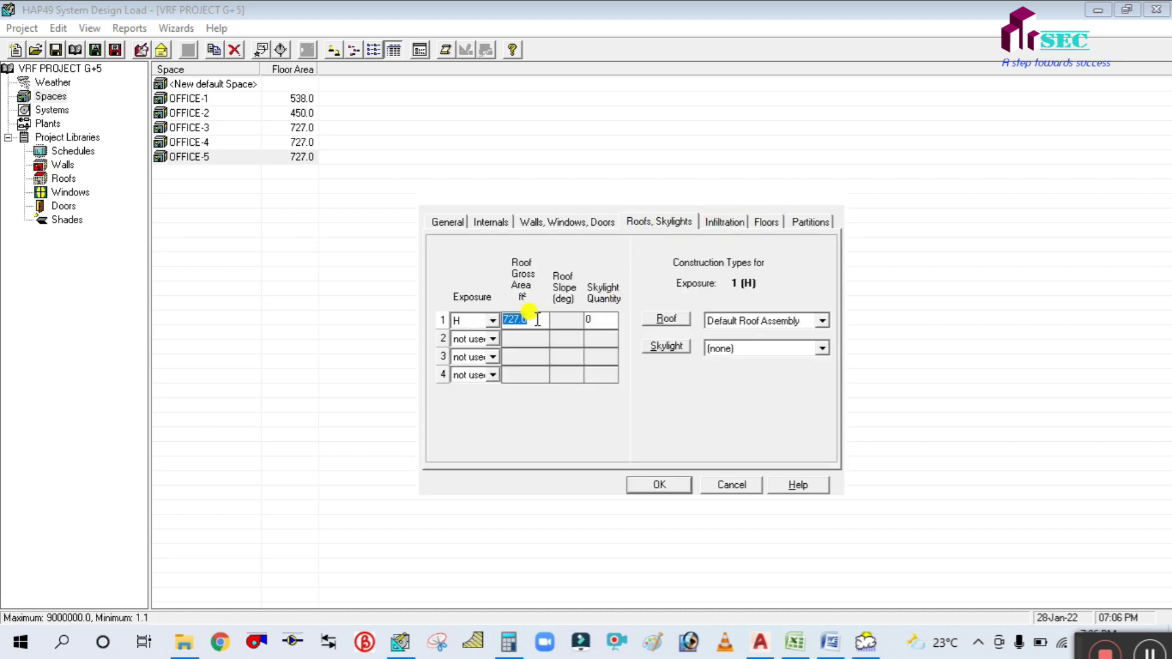
# Step: Set OFFICE-6's floor area above the unconditioned space to 774 ft²
pyautogui.click(714, 223)
pyautogui.click(763, 225)
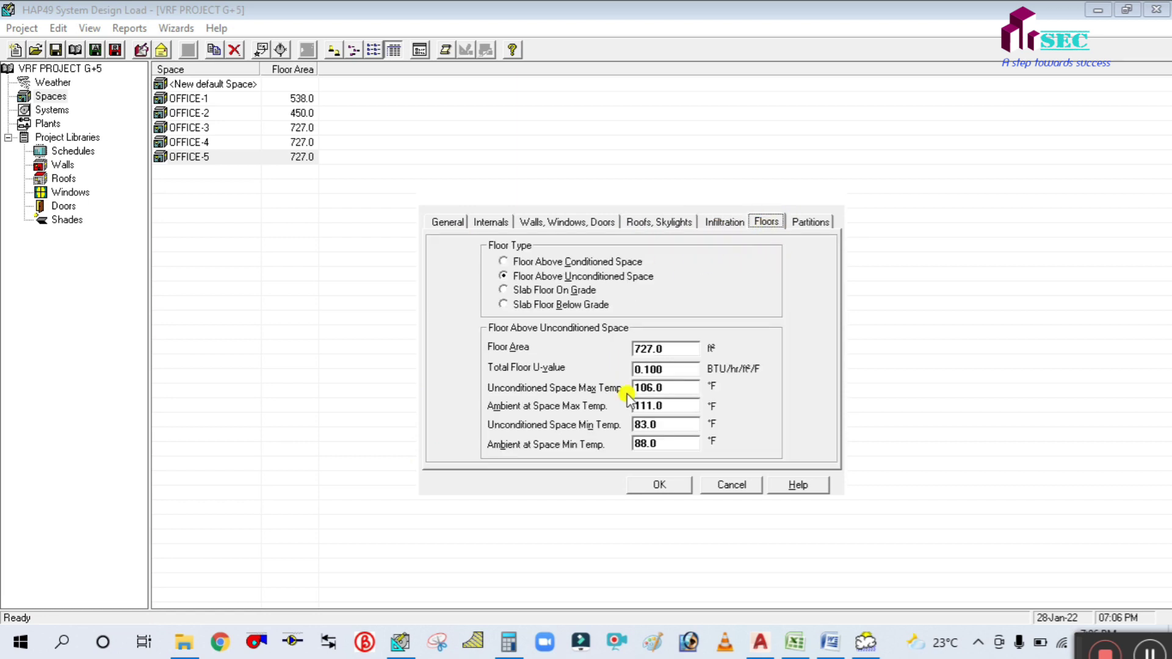
pyautogui.click(688, 346)
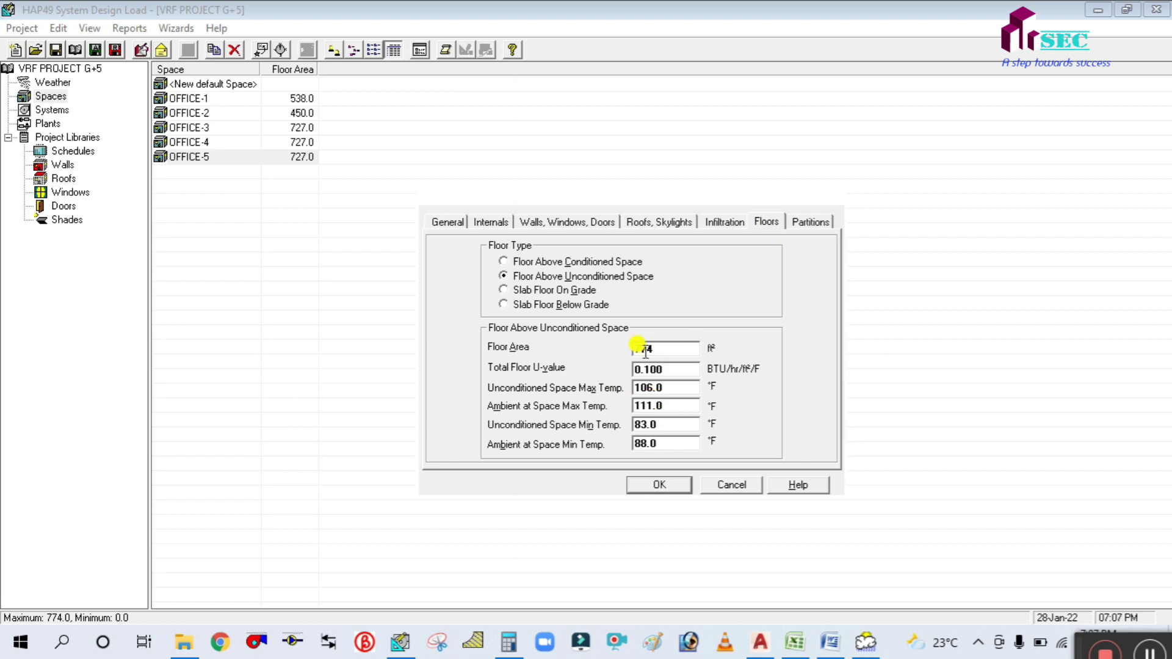
# Step: Check OFFICE-6's partition data against the AutoCAD plan, and save the space in HAP
pyautogui.click(805, 222)
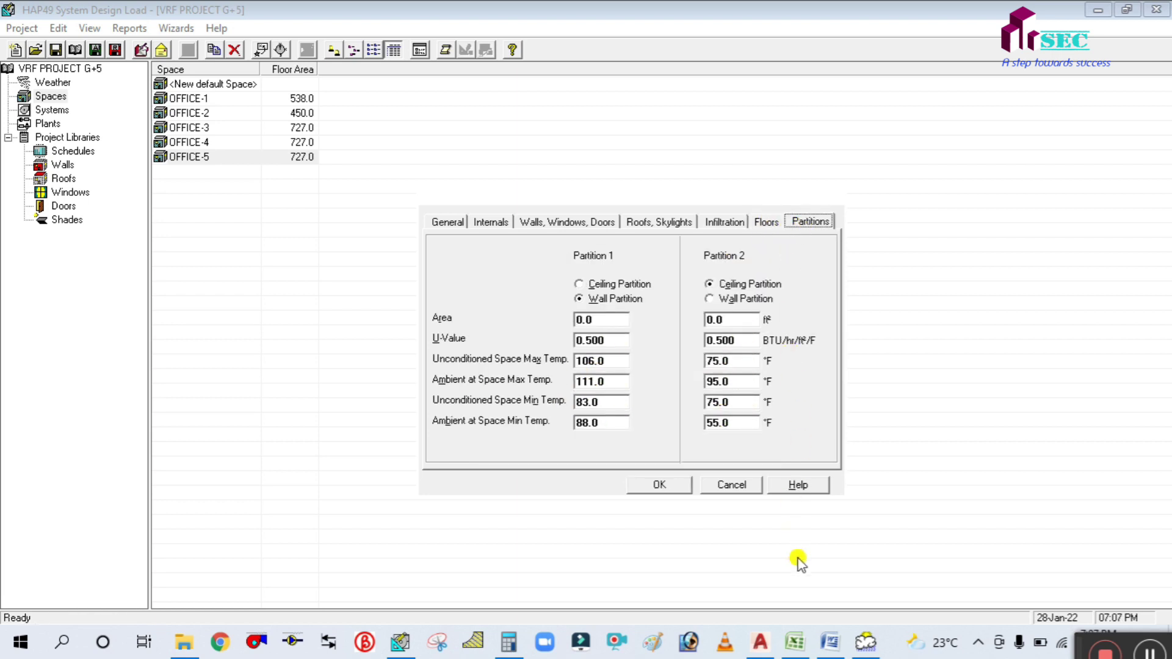
pyautogui.click(770, 641)
pyautogui.scroll(-2, 837, 314)
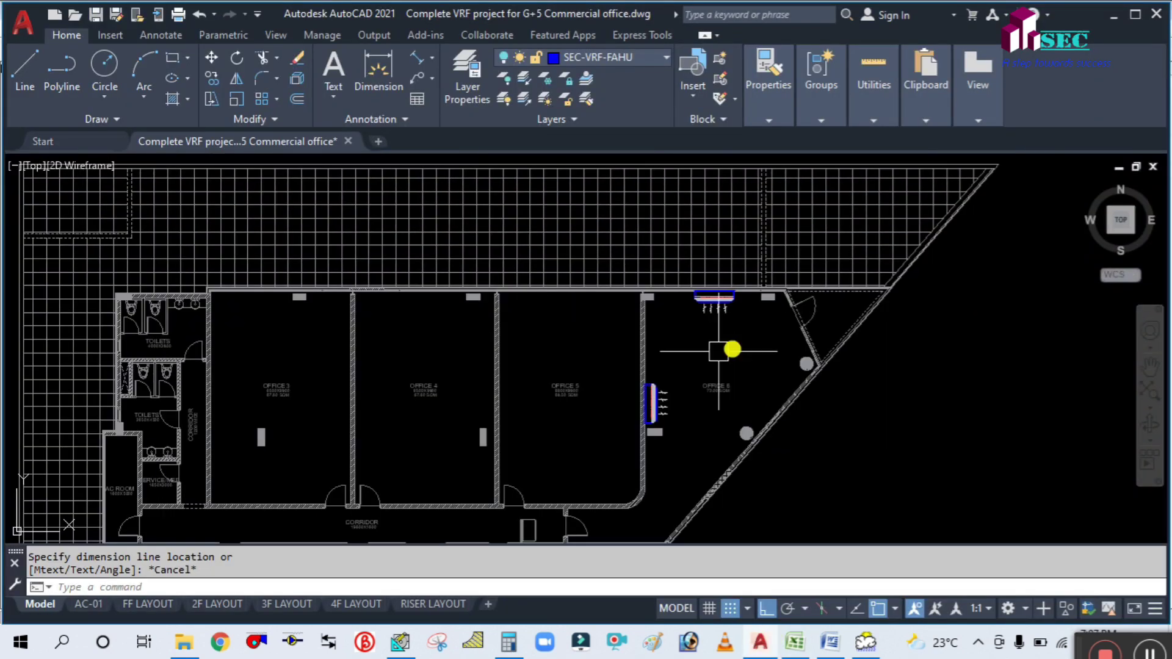
pyautogui.scroll(2, 746, 438)
pyautogui.scroll(-2, 722, 366)
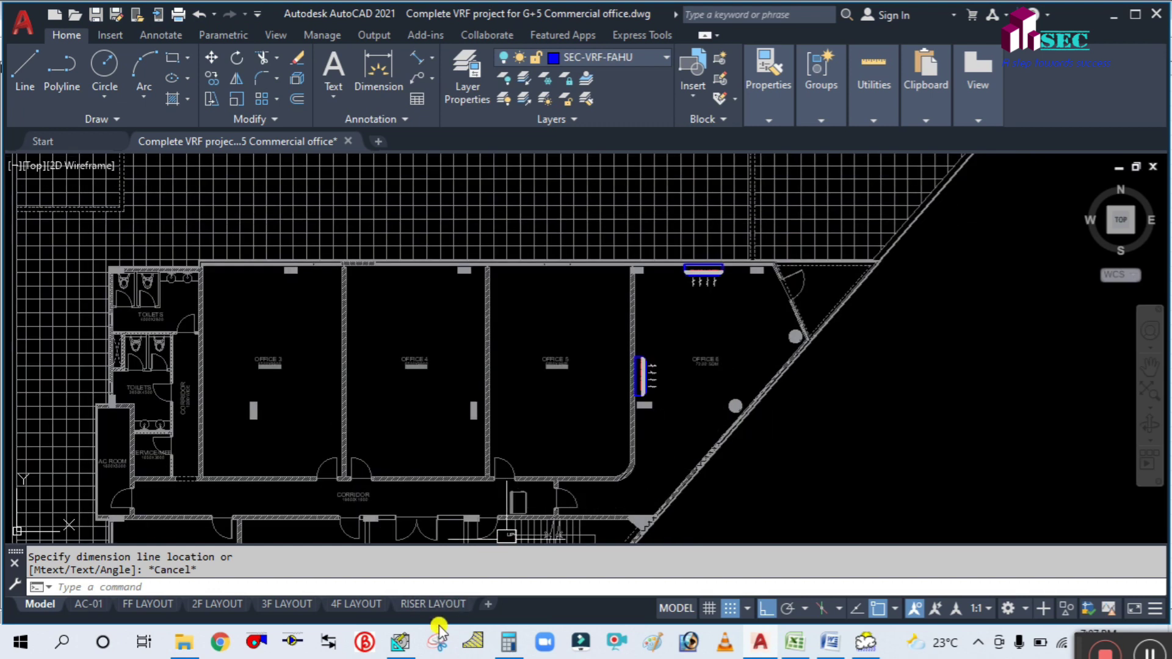
pyautogui.click(399, 642)
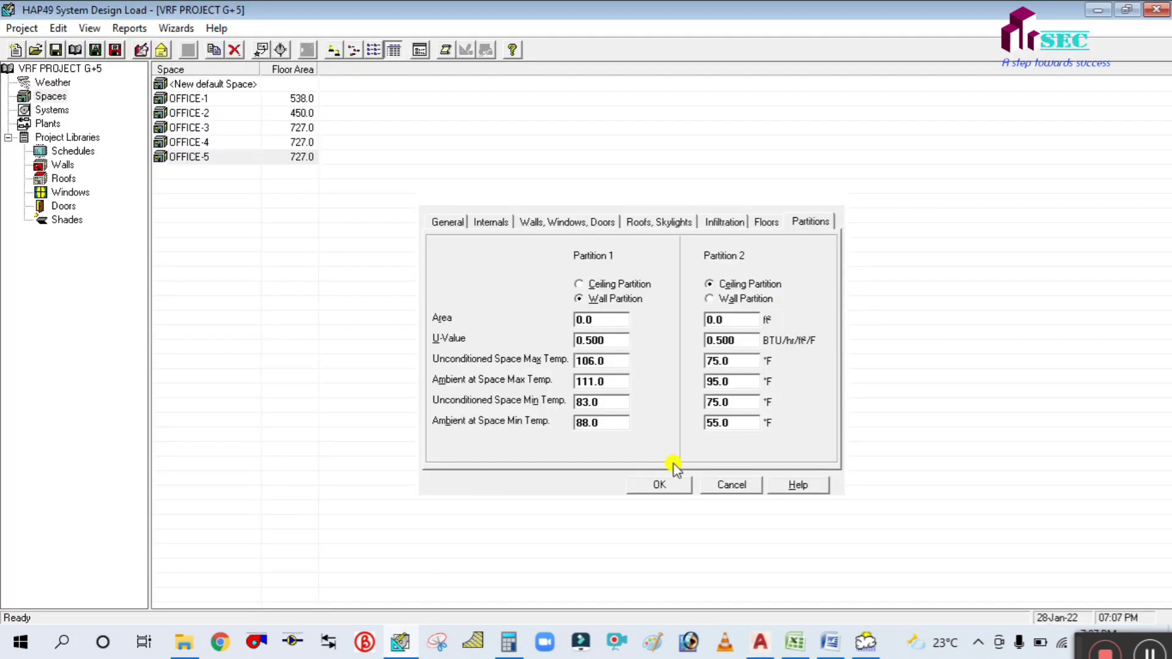
pyautogui.click(654, 485)
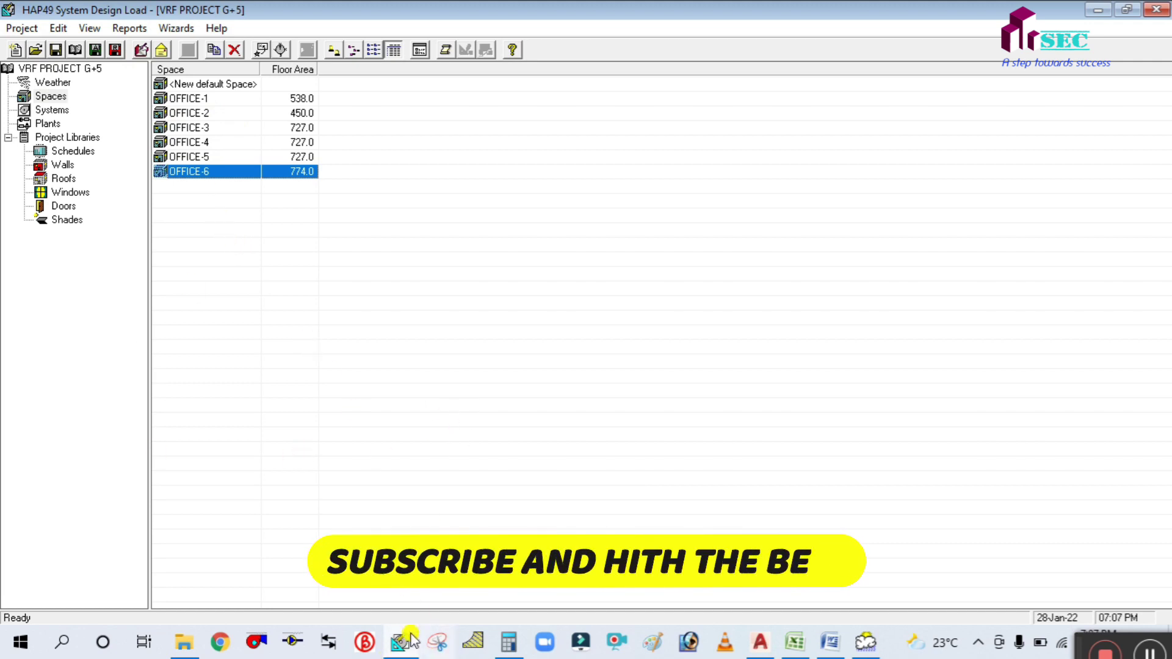
# Step: Locate the corridor in the AutoCAD plan, and duplicate OFFICE-6 in HAP as a space named CORRIDOOR
pyautogui.hotkey('alt', 'Tab')
pyautogui.scroll(6, 463, 472)
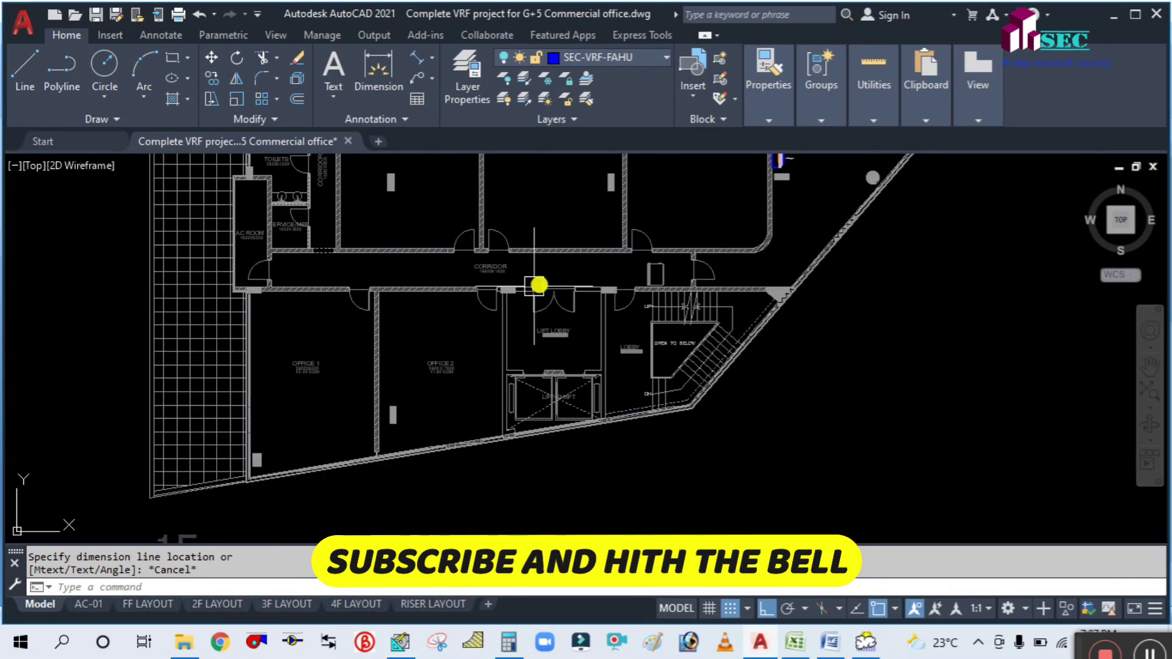
pyautogui.scroll(-3, 505, 354)
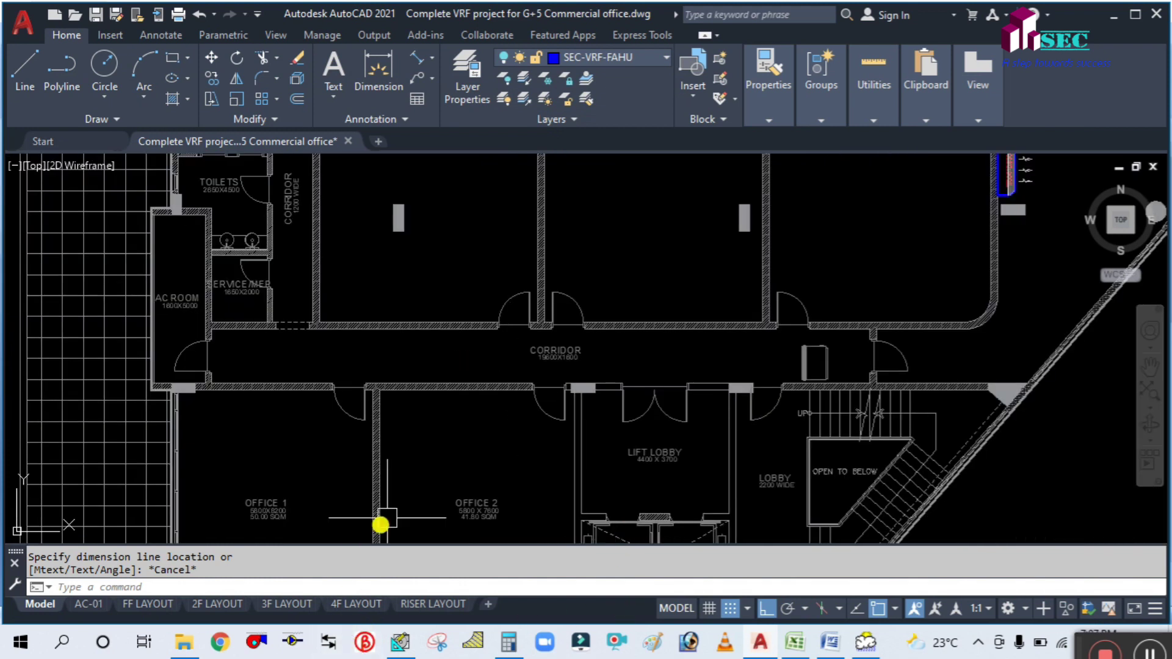
pyautogui.scroll(4, 537, 311)
pyautogui.moveTo(545, 464)
pyautogui.mouseDown()
pyautogui.moveTo(556, 445)
pyautogui.moveTo(655, 414)
pyautogui.mouseUp()
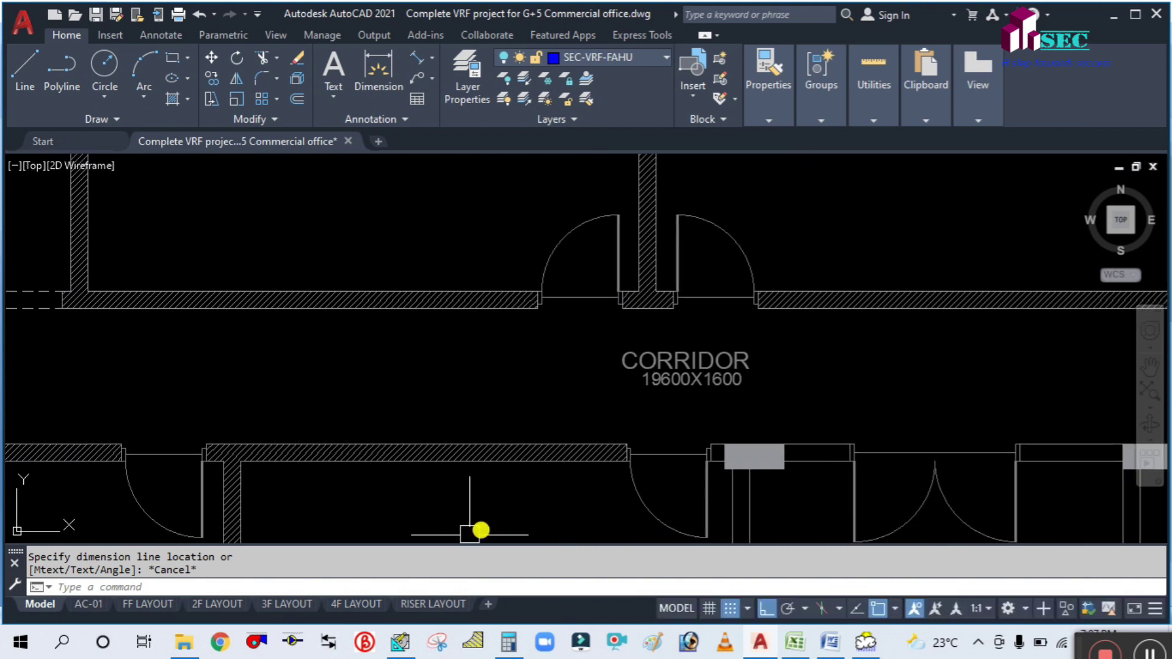
pyautogui.click(401, 642)
pyautogui.rightClick(186, 174)
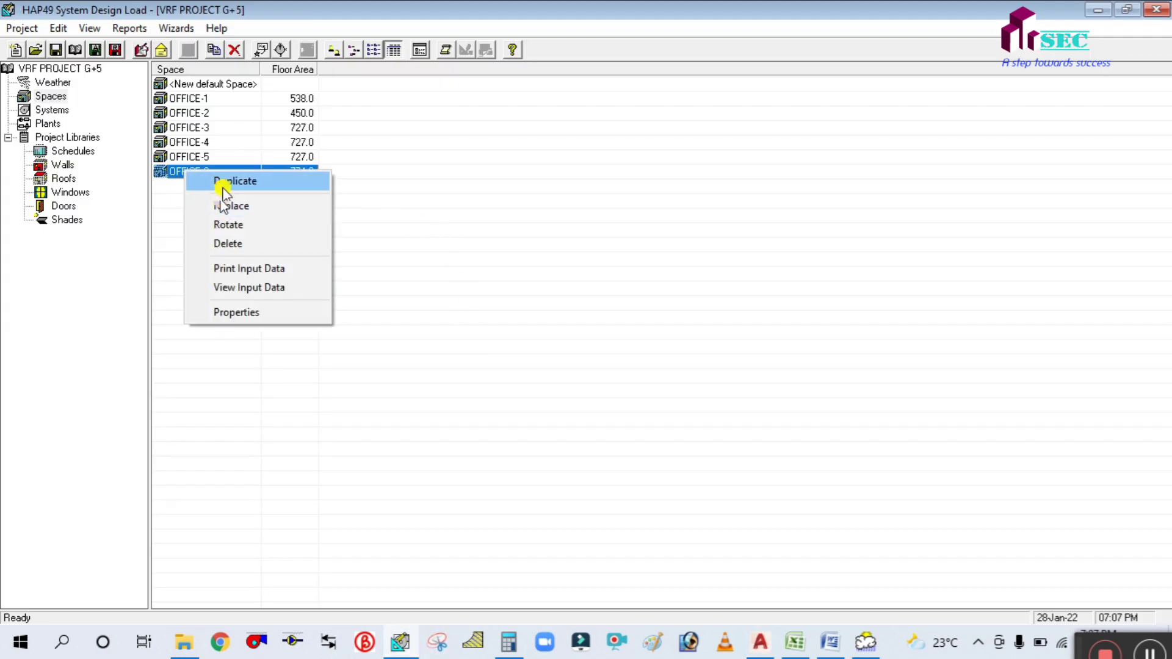
pyautogui.click(230, 203)
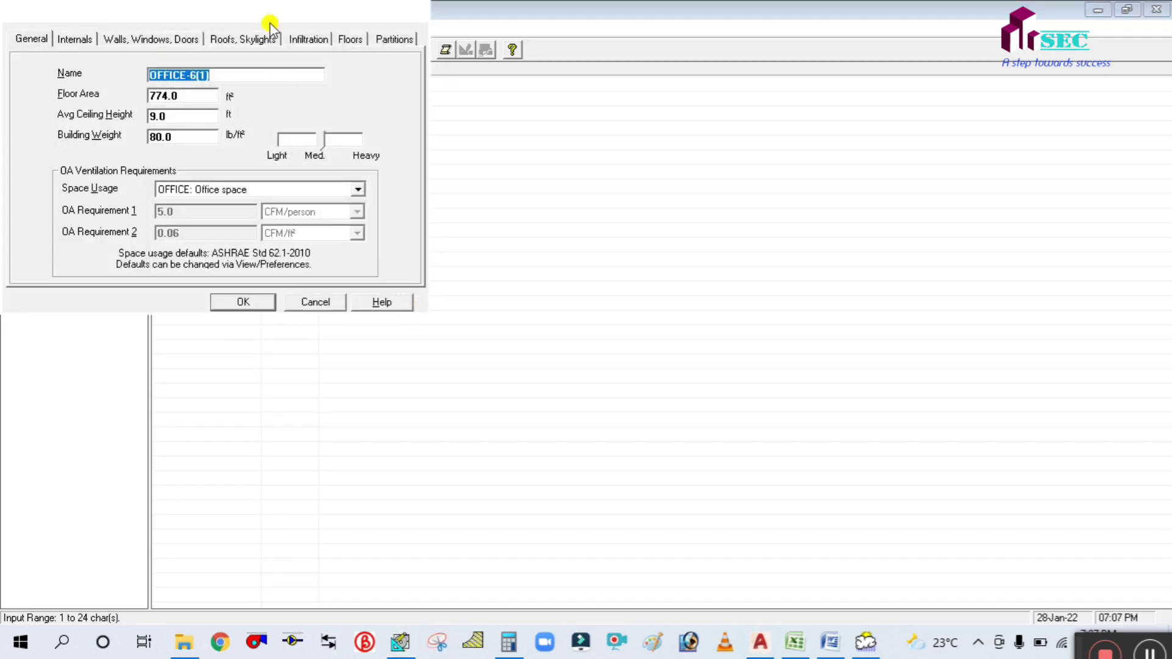
pyautogui.moveTo(270, 13); pyautogui.dragTo(652, 177)
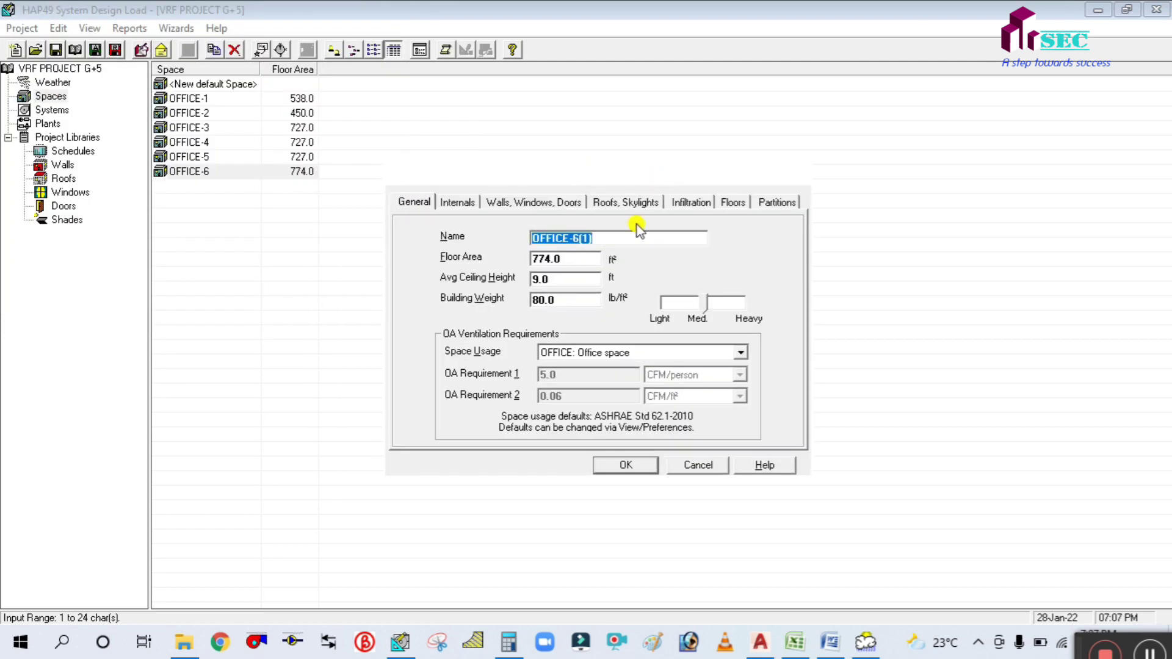
pyautogui.write('CORRIDOOR')
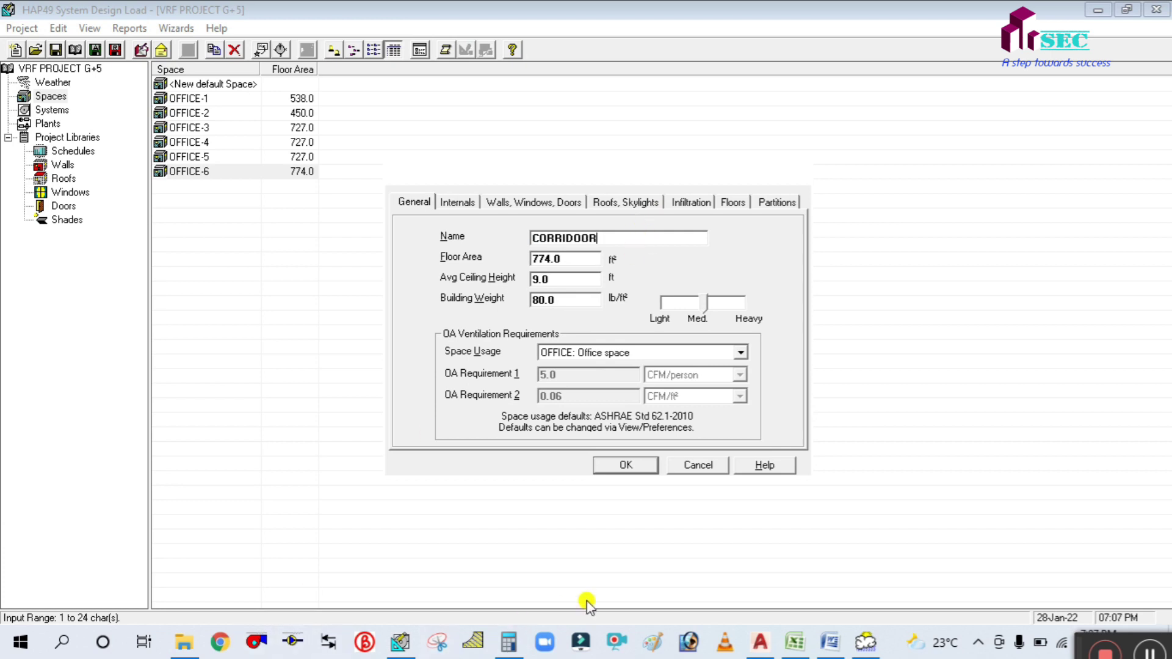
# Step: Check the corridor's length and width in the AutoCAD plan, and clear the previous calculation in Calculator
pyautogui.click(508, 640)
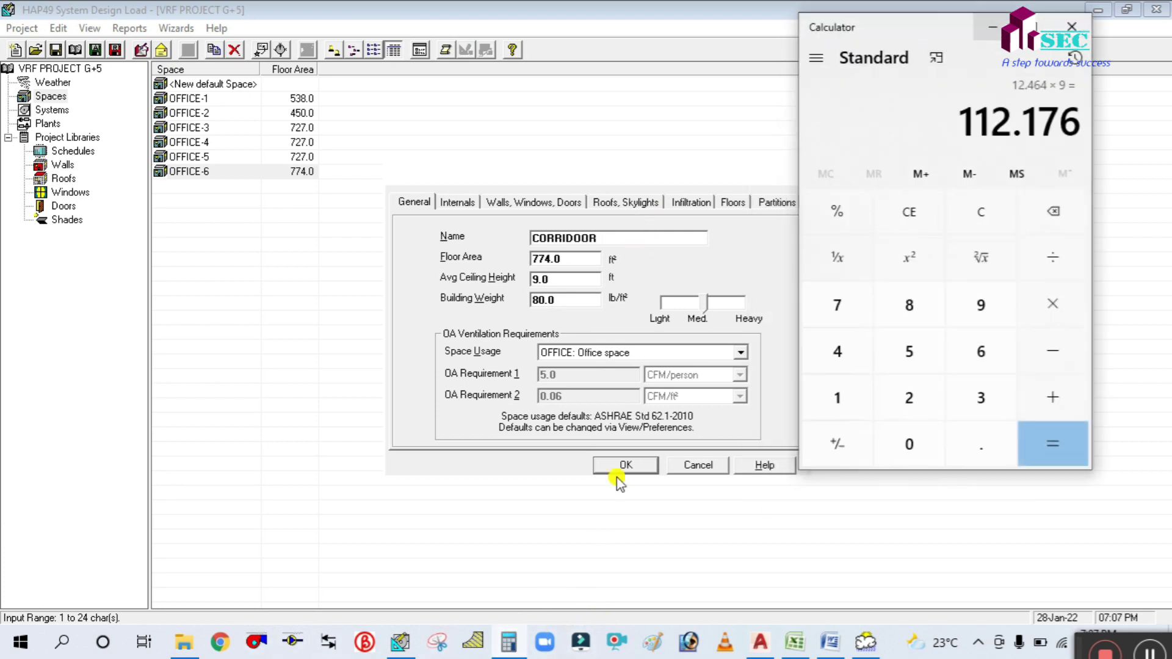
pyautogui.click(774, 647)
pyautogui.click(774, 647)
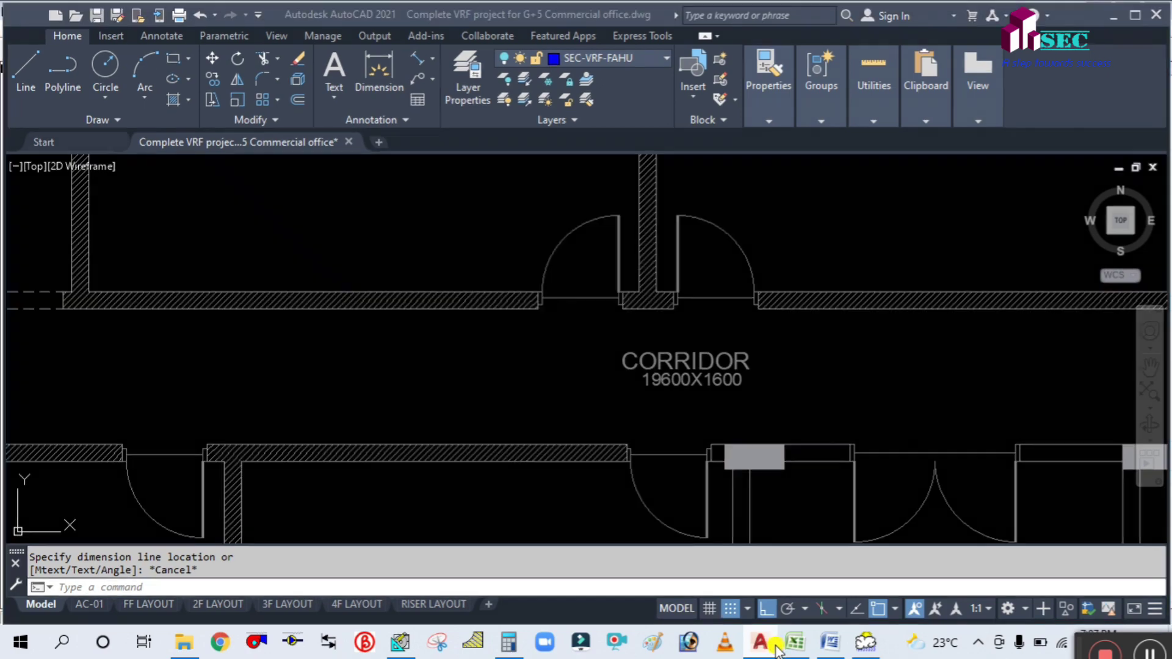
pyautogui.click(981, 212)
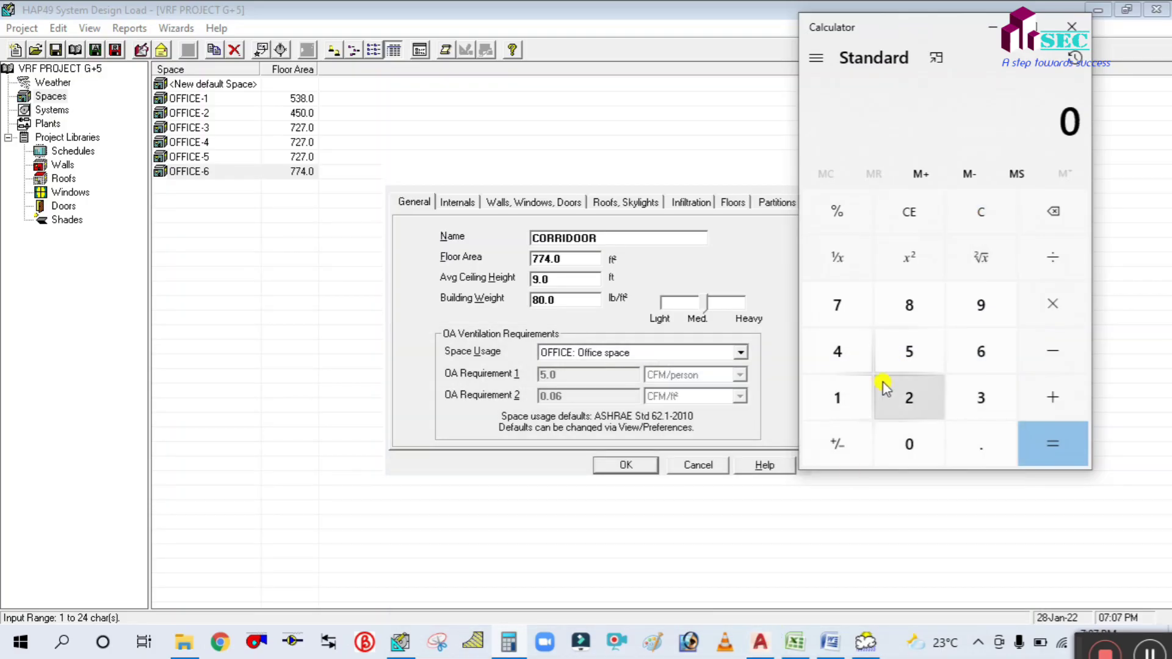
pyautogui.click(985, 306)
pyautogui.click(1051, 227)
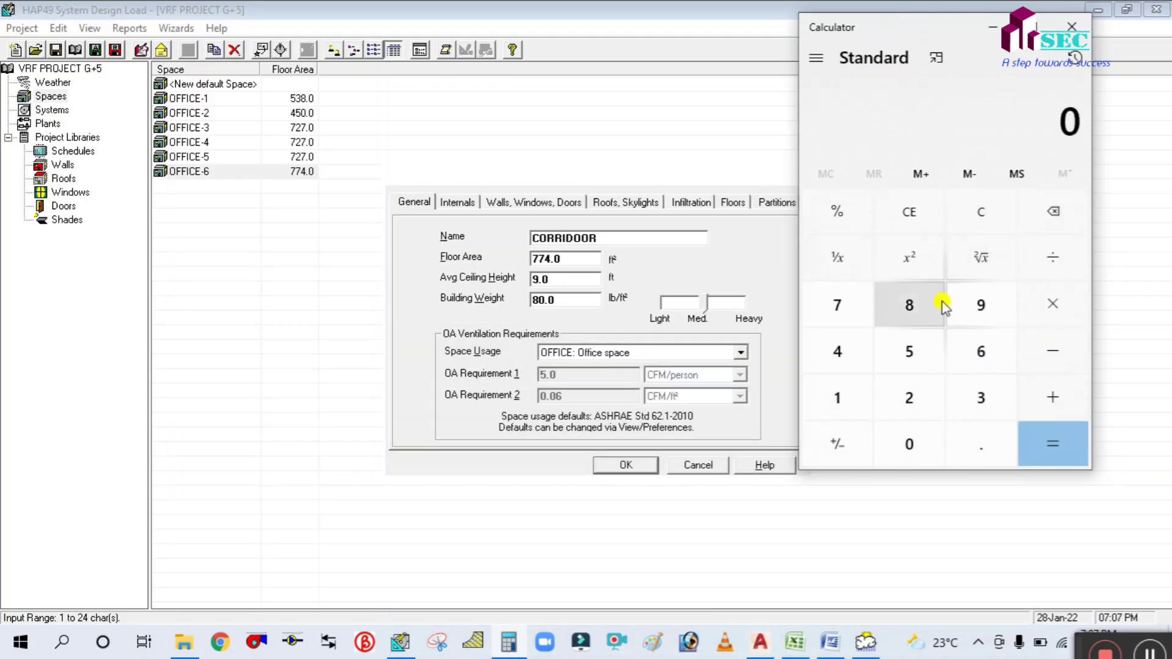
# Step: Calculate the corridor's area in square metres in Calculator as 19.6 × 1.6
pyautogui.click(838, 397)
pyautogui.click(981, 305)
pyautogui.click(980, 444)
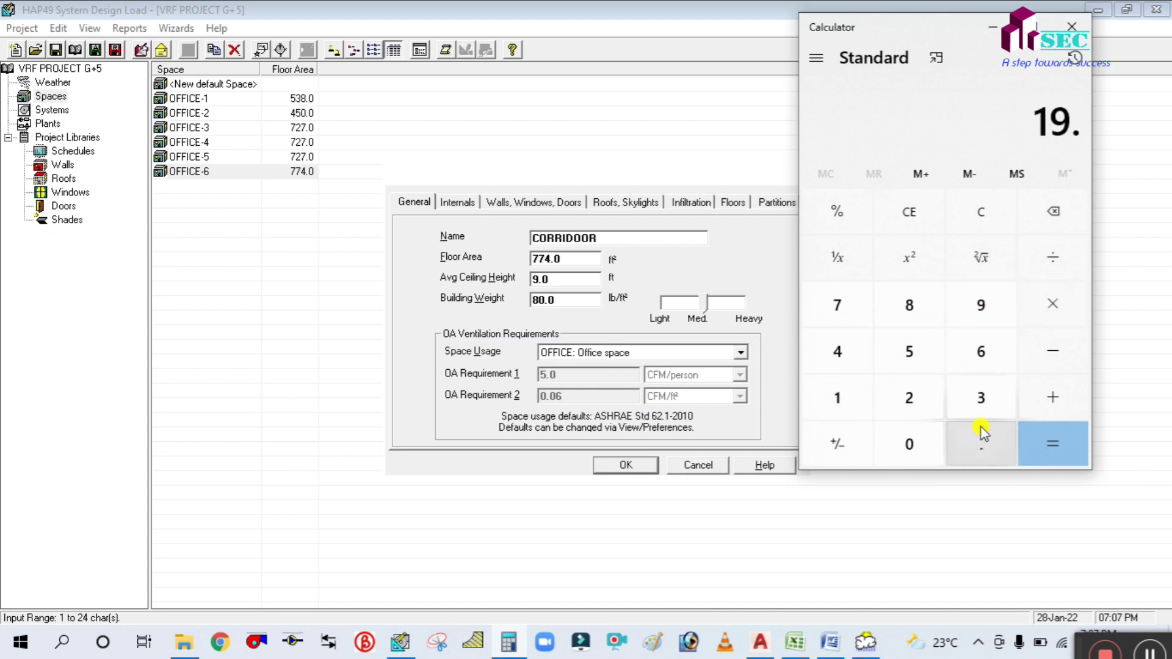
pyautogui.click(981, 351)
pyautogui.click(1052, 304)
pyautogui.click(861, 394)
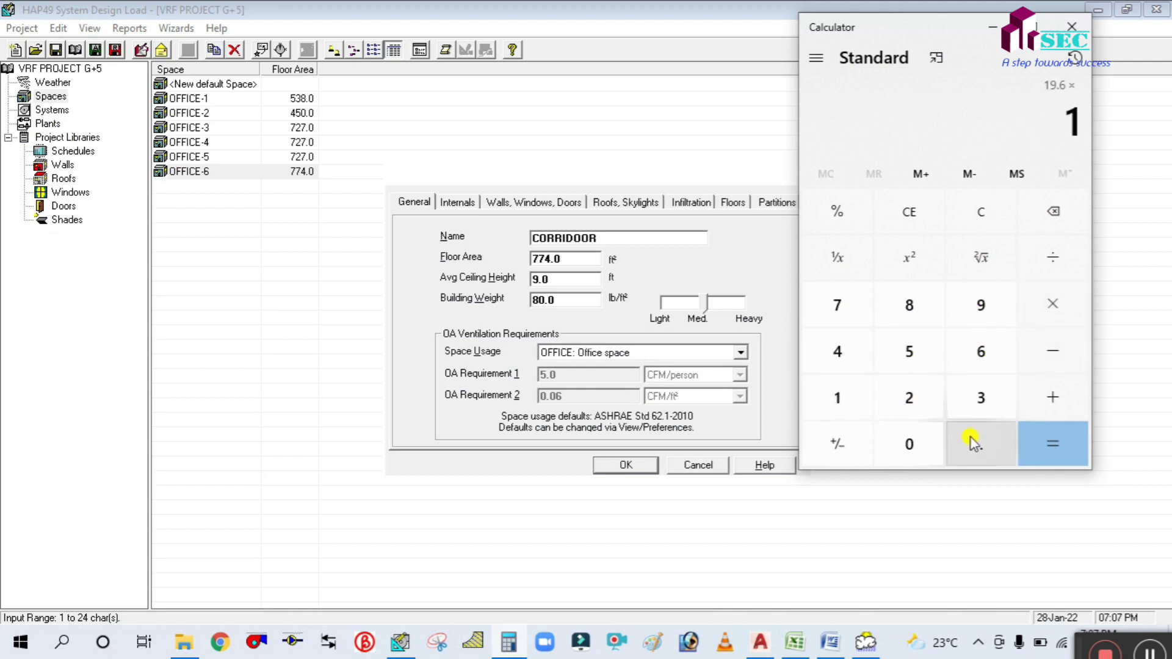
pyautogui.click(981, 444)
pyautogui.click(981, 352)
pyautogui.click(1052, 443)
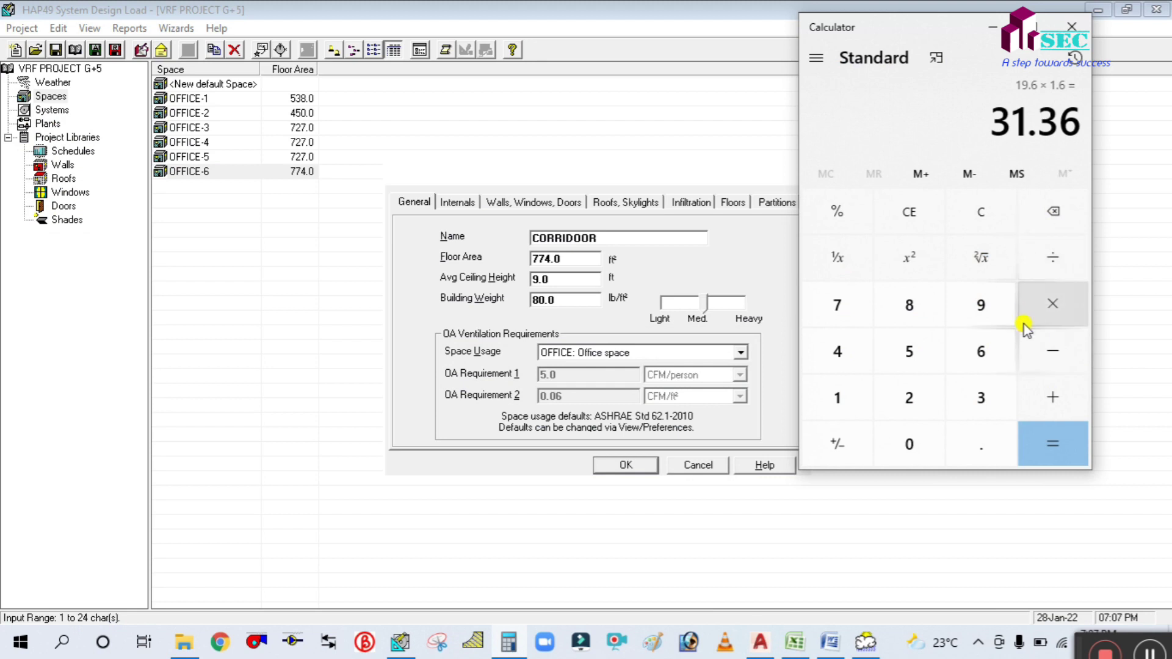
# Step: Multiply the corridor's area by 10.76 to convert it to square feet, and set the space's floor area in HAP to 337 ft²
pyautogui.click(1052, 304)
pyautogui.click(835, 394)
pyautogui.click(912, 444)
pyautogui.click(981, 444)
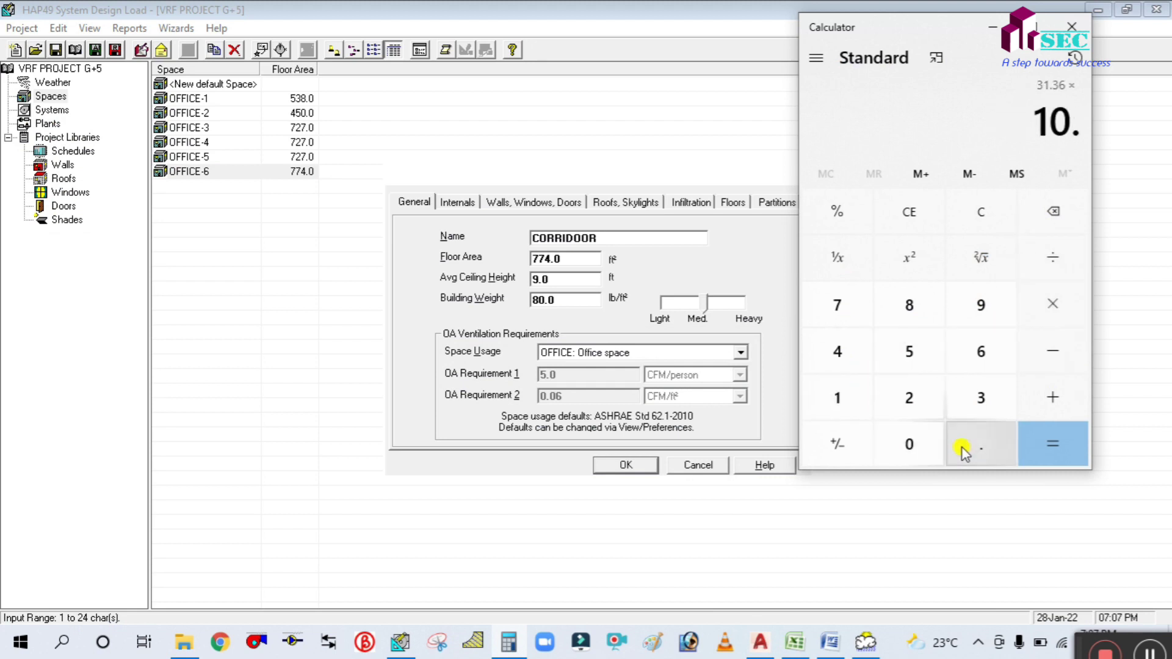
pyautogui.click(838, 305)
pyautogui.click(981, 351)
pyautogui.click(1052, 443)
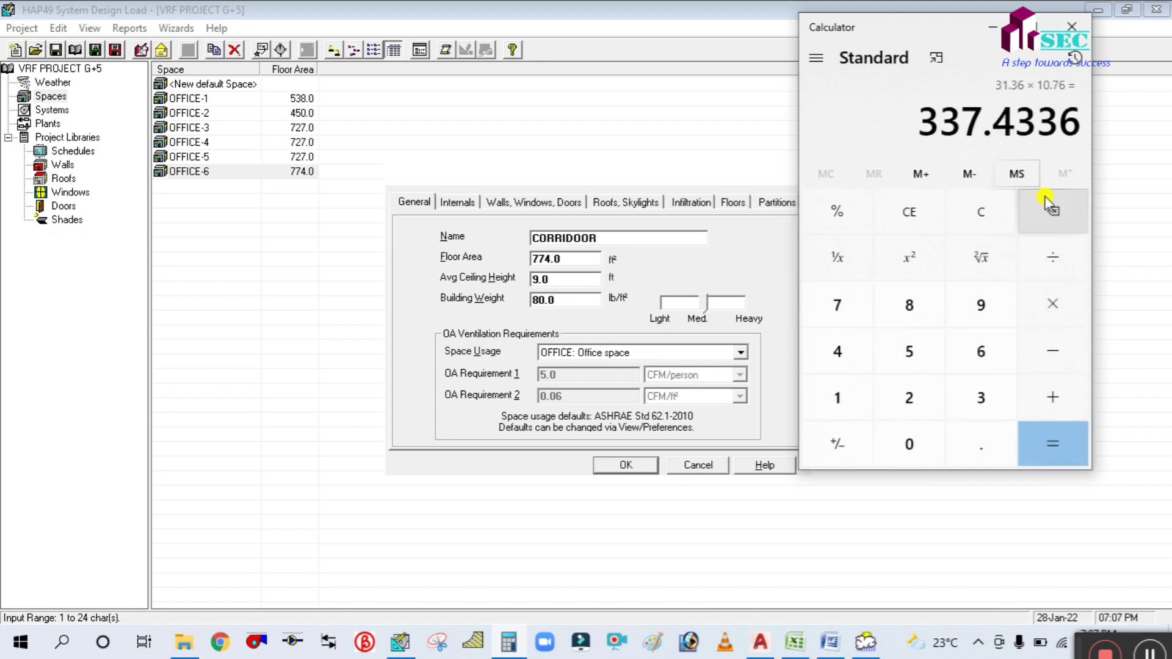
pyautogui.click(992, 27)
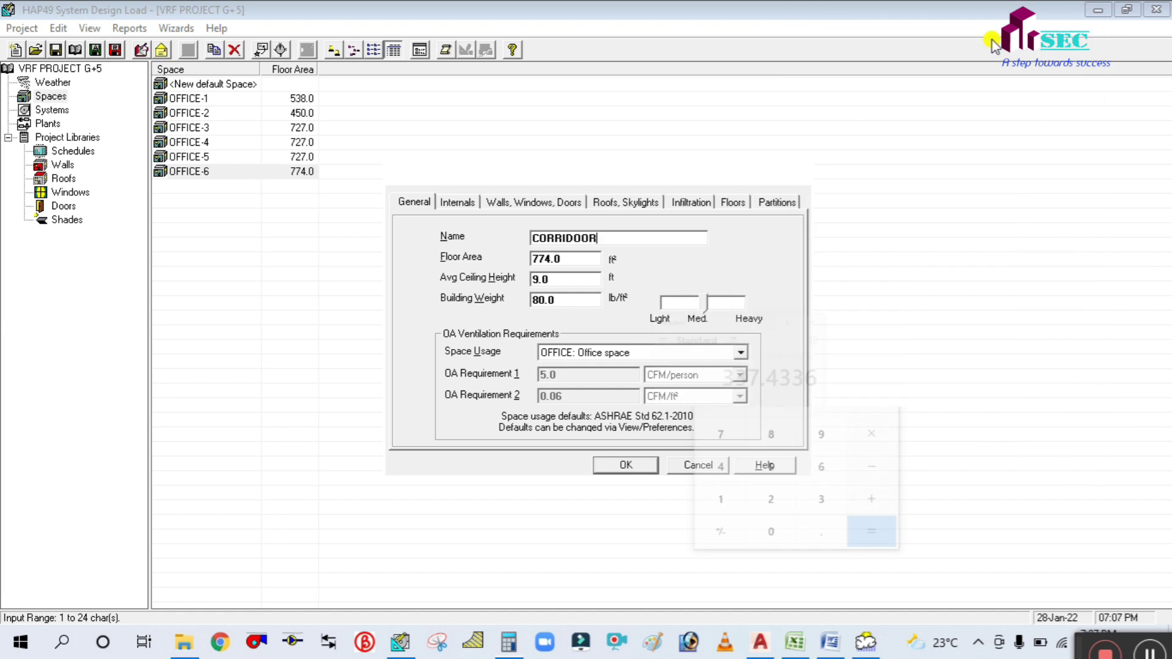
pyautogui.click(593, 257)
pyautogui.write('337')
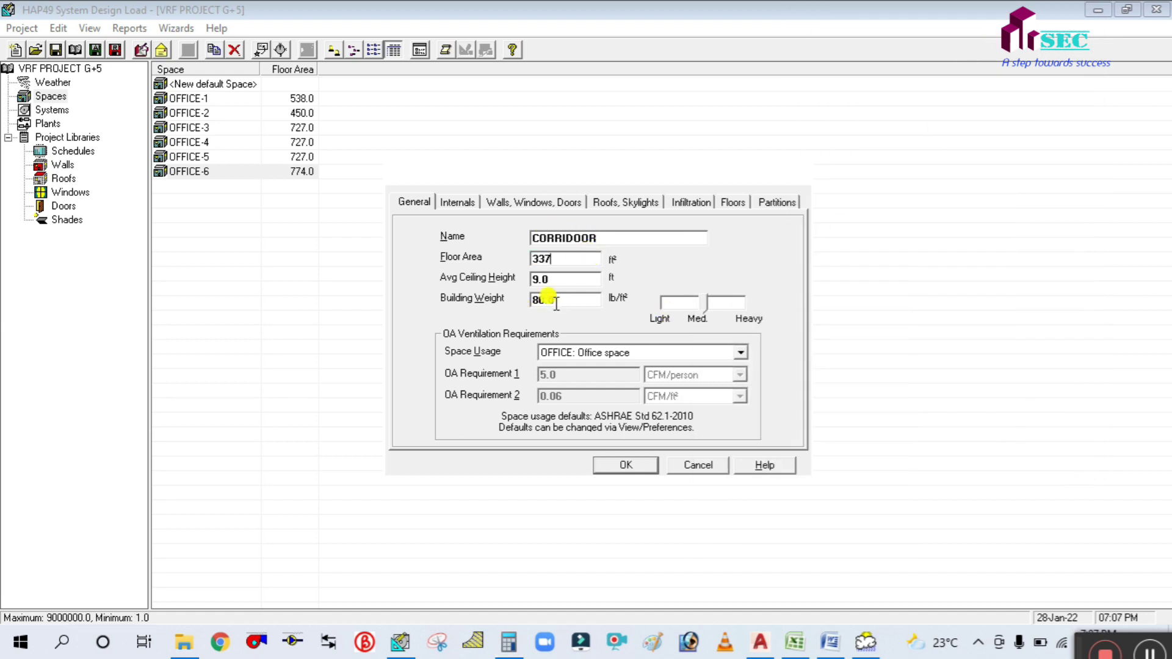
# Step: Set the corridor's space usage to PUBLIC ASSEMBLY: Lobby
pyautogui.click(559, 279)
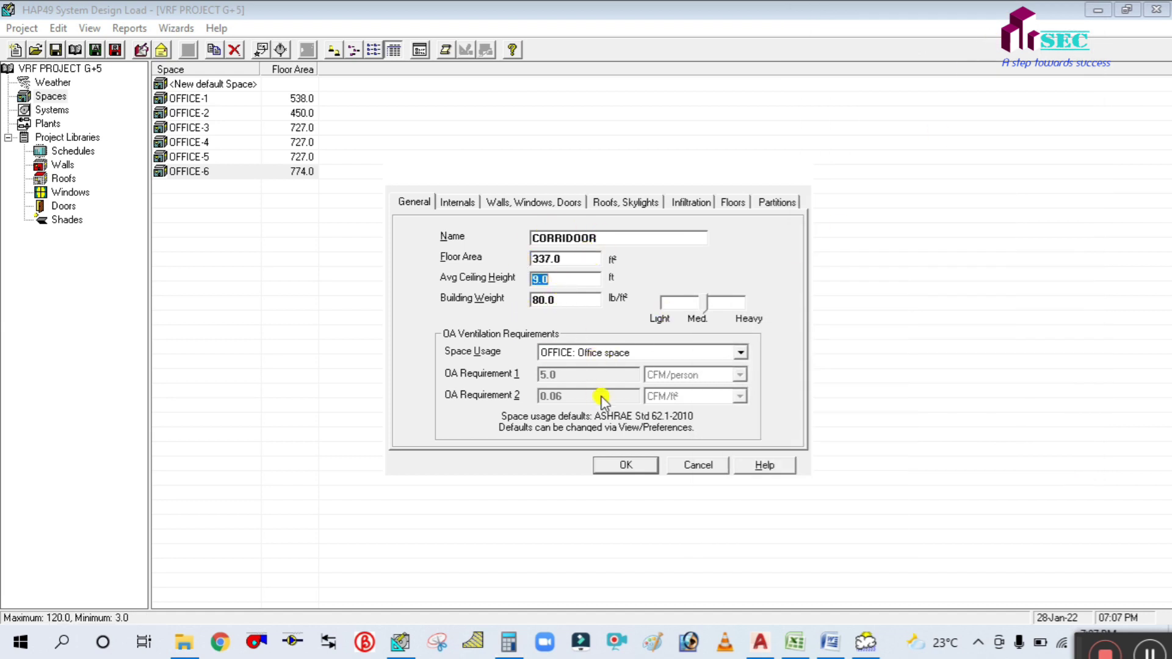
pyautogui.click(740, 352)
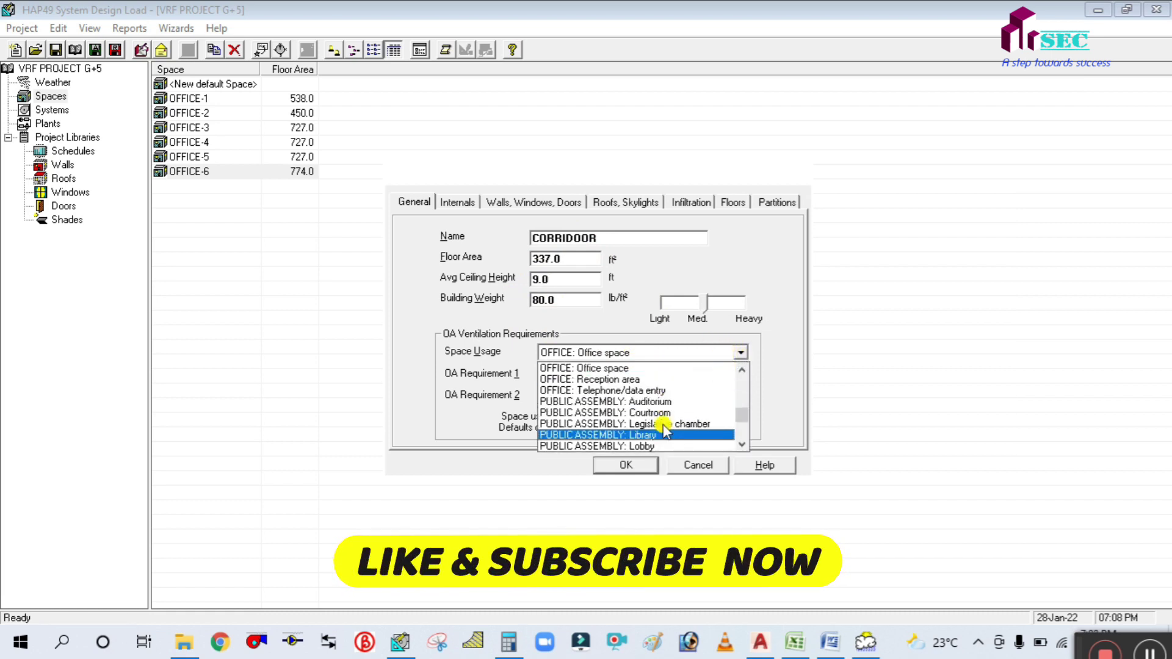
pyautogui.click(658, 446)
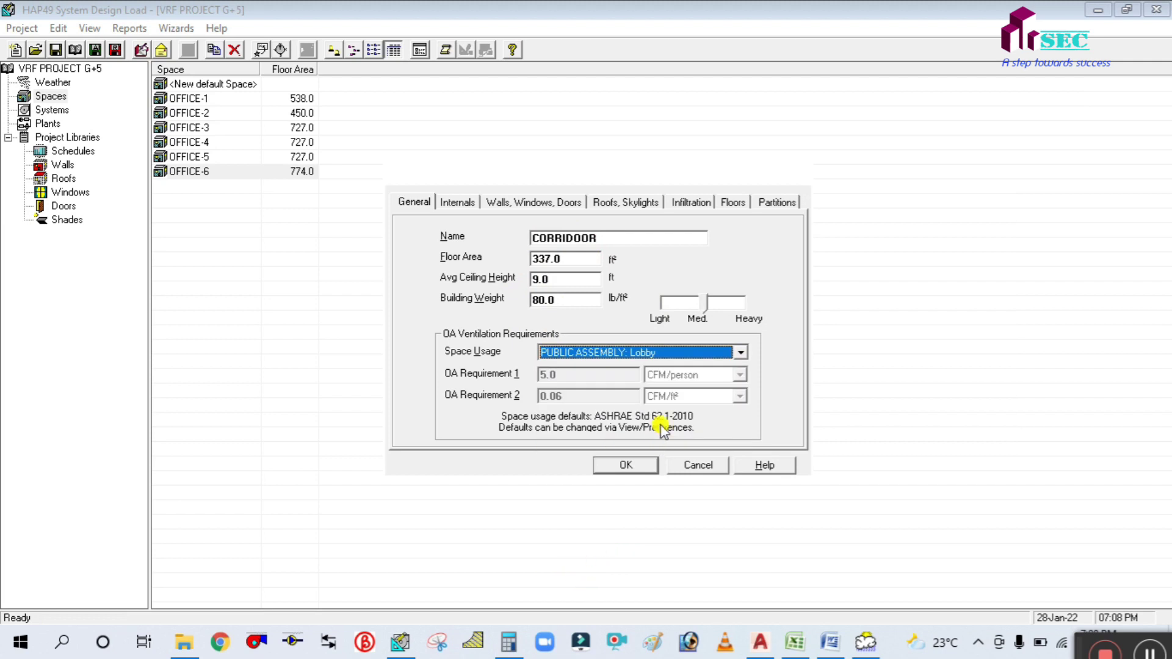
# Step: Set the corridor's occupancy to 0 people in its internal loads
pyautogui.click(454, 204)
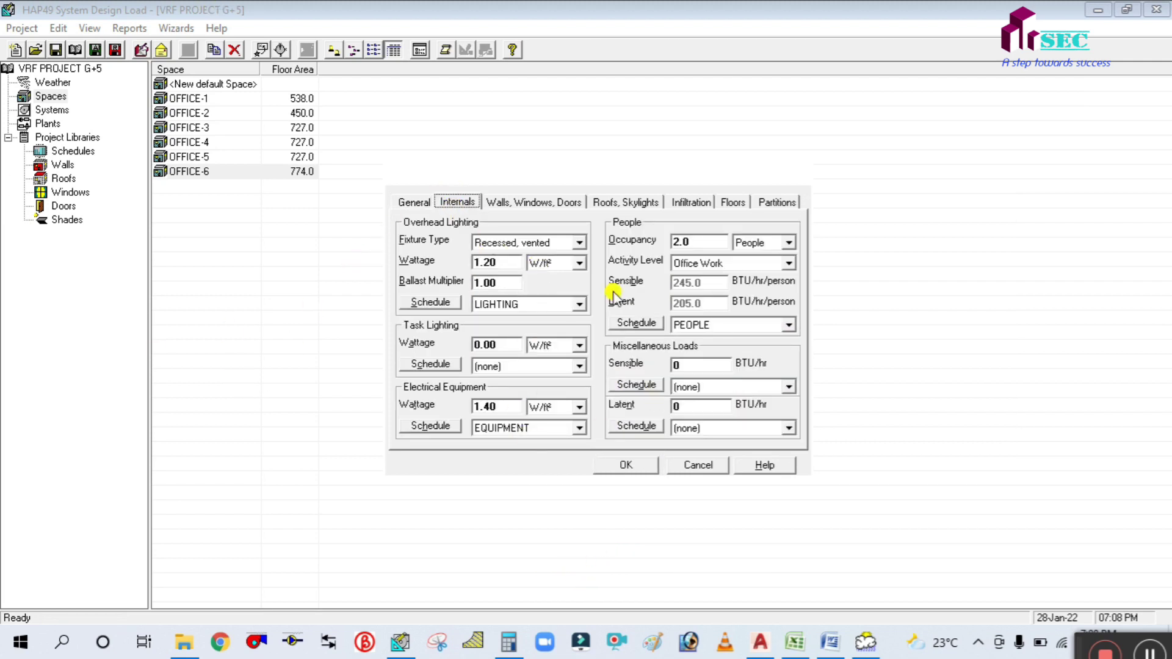
pyautogui.click(785, 243)
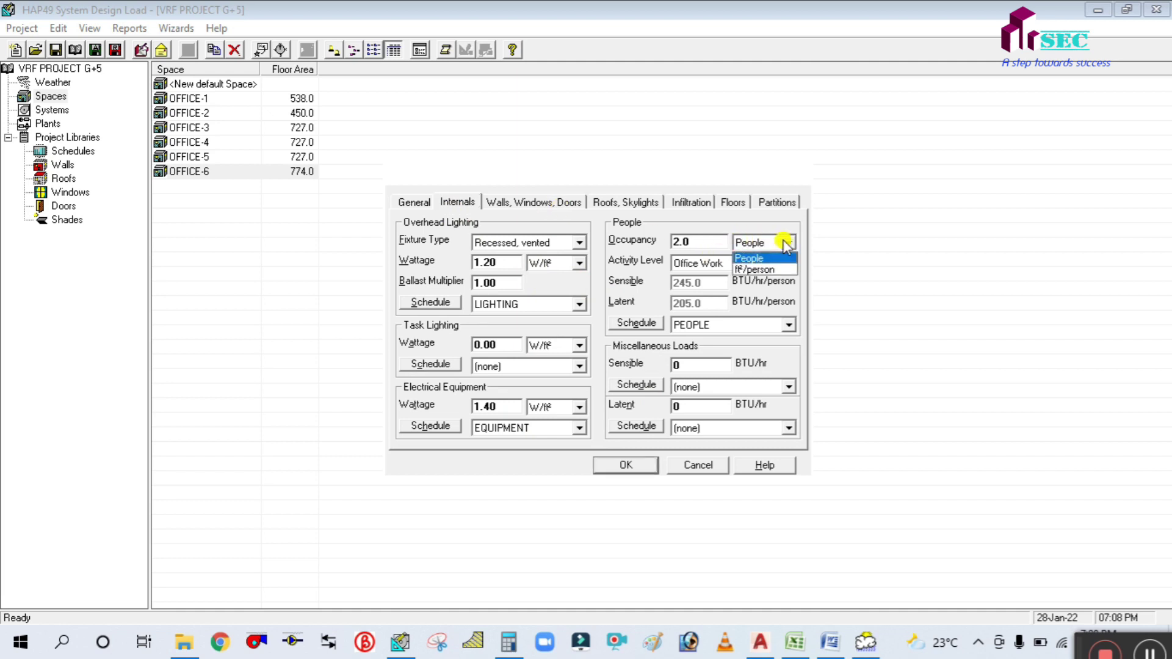
pyautogui.click(781, 245)
pyautogui.click(712, 242)
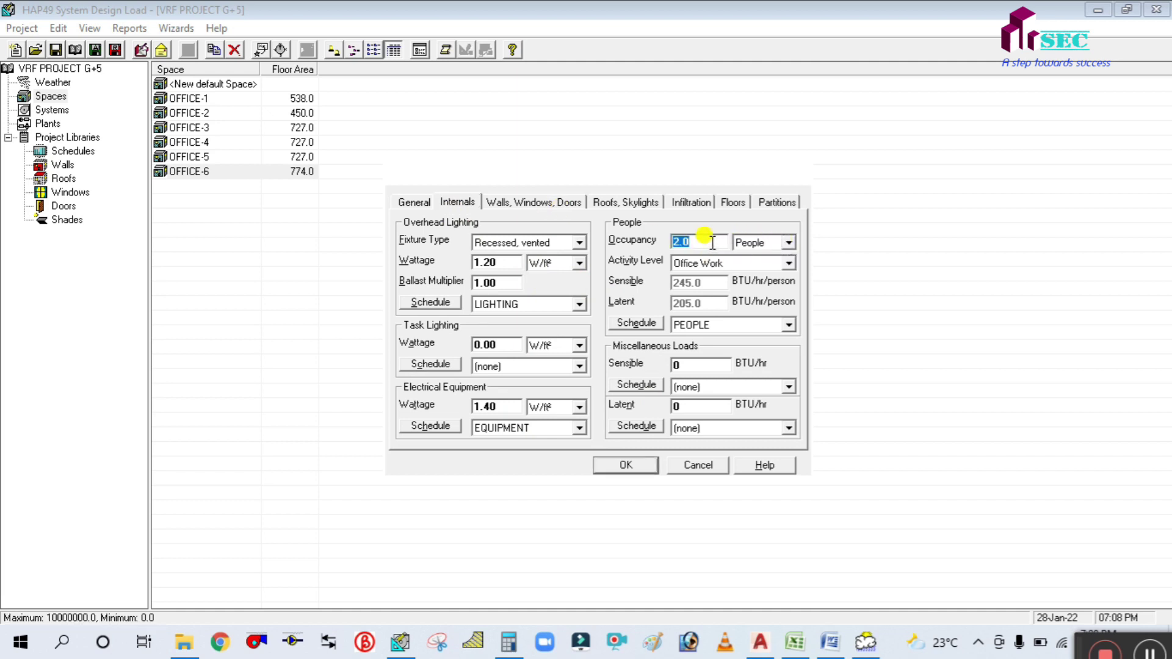
pyautogui.write('0')
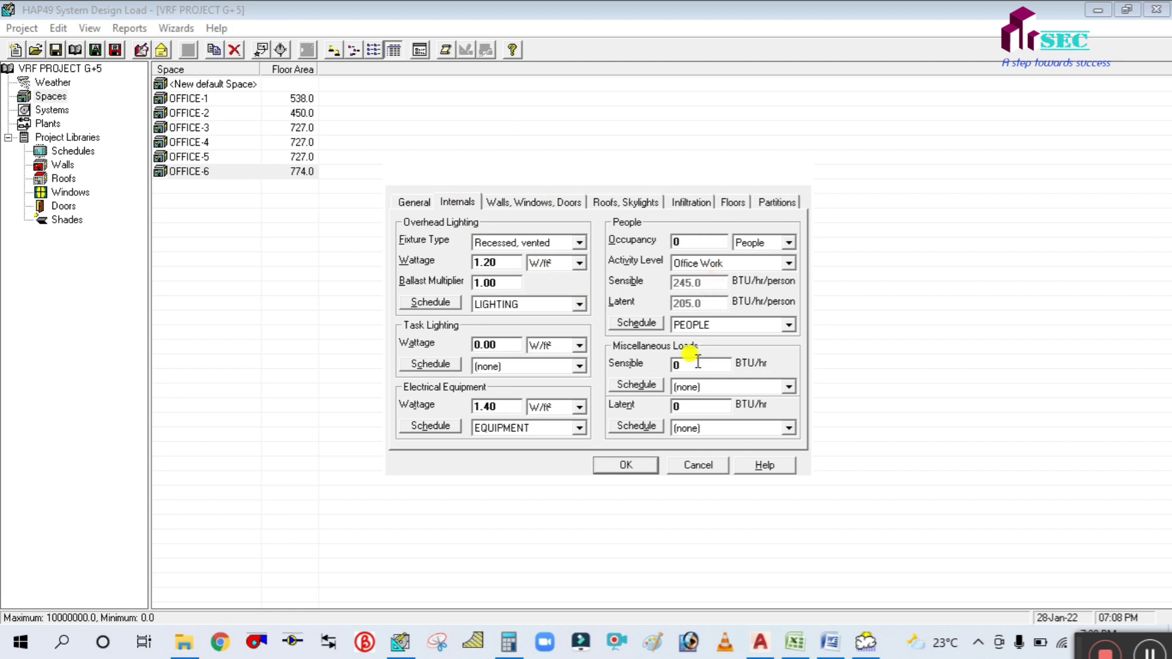
# Step: Set the corridor's N and NW wall exposures to not used
pyautogui.click(535, 201)
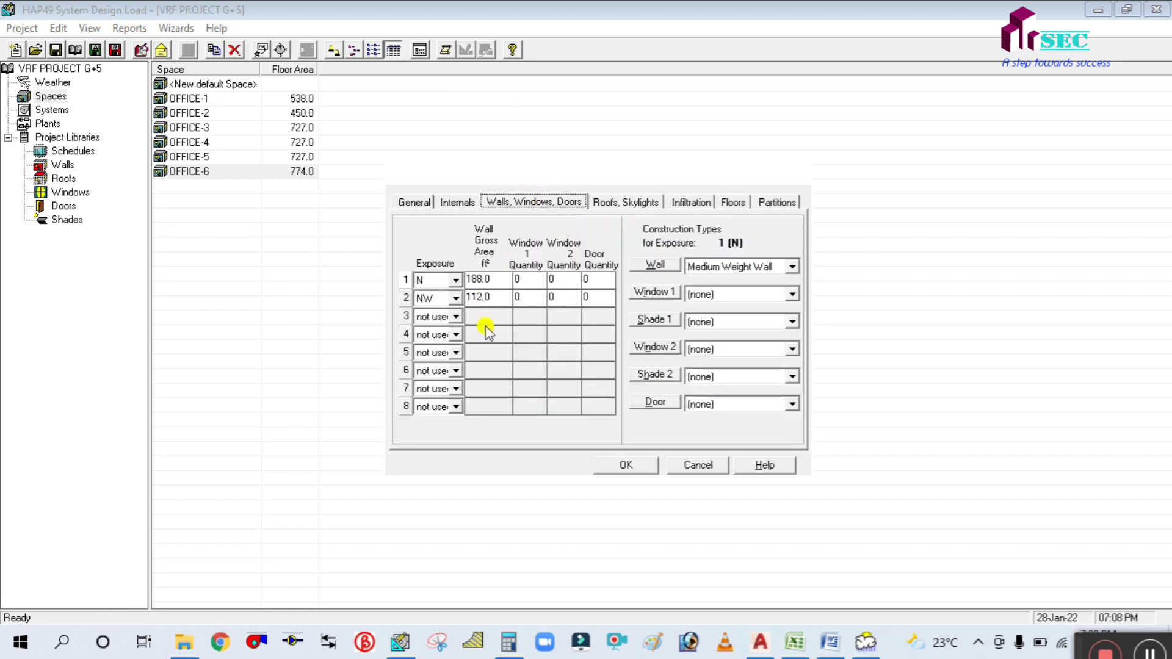
pyautogui.click(455, 280)
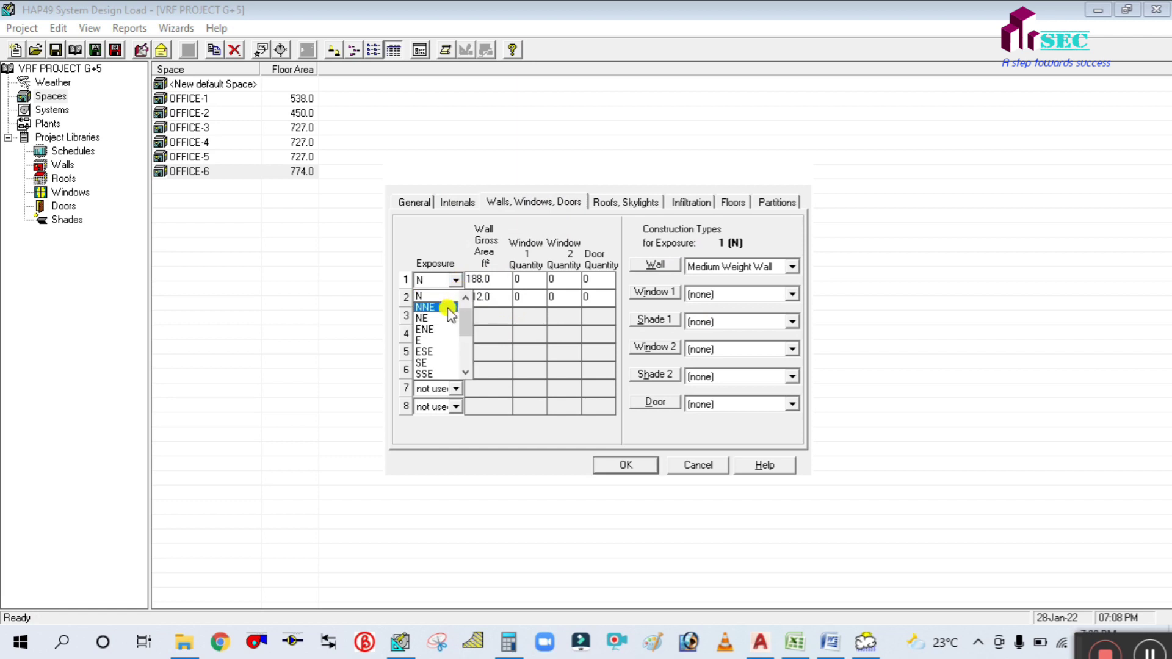
pyautogui.scroll(2, 440, 335)
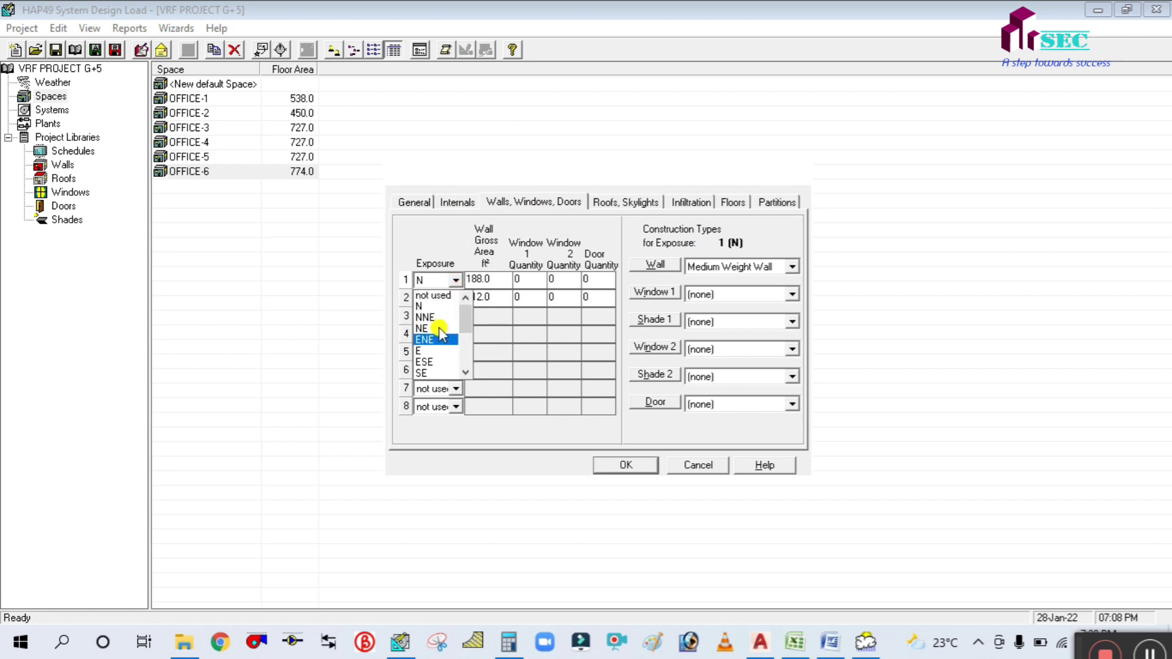
pyautogui.click(428, 296)
pyautogui.click(456, 298)
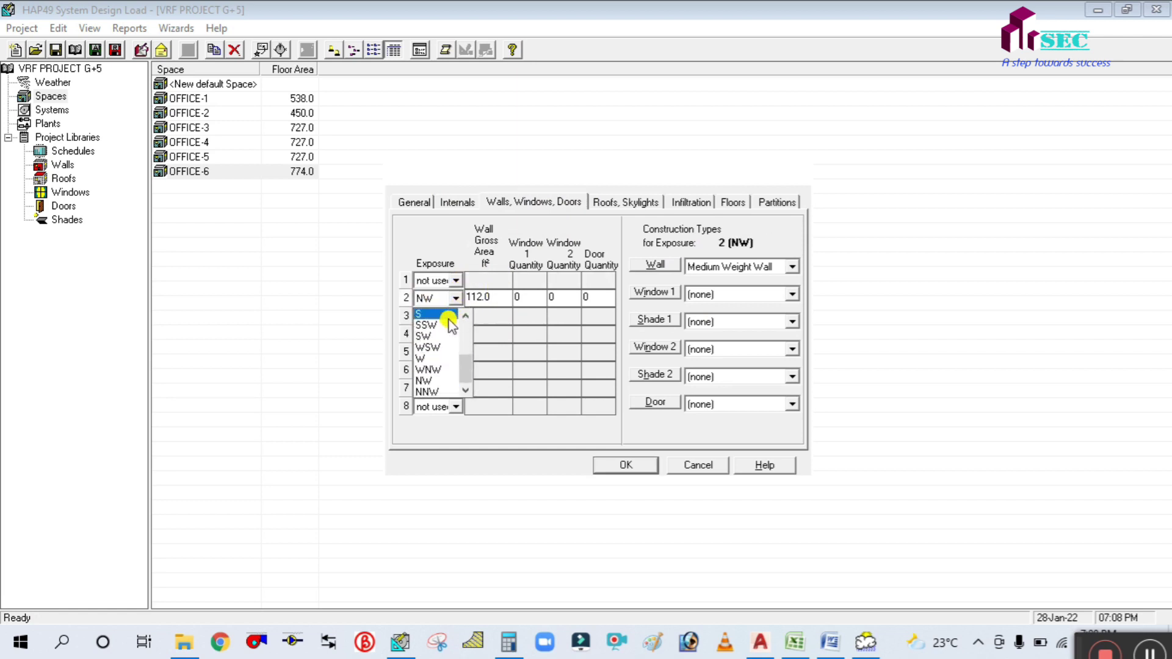
pyautogui.scroll(2, 434, 316)
pyautogui.click(433, 313)
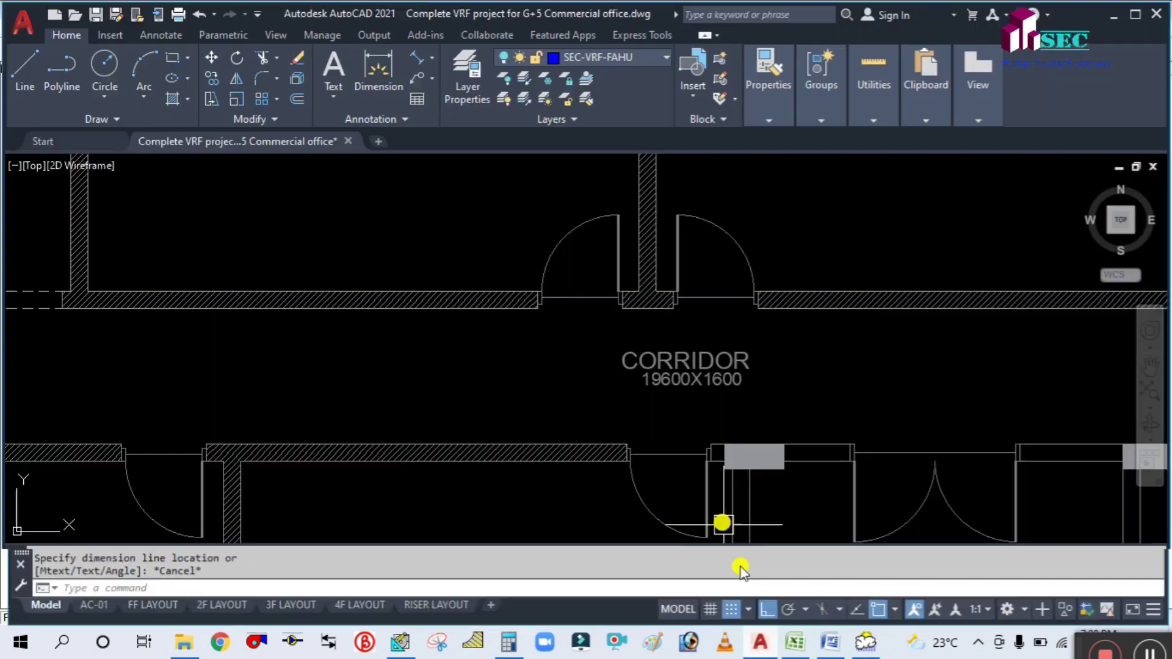
# Step: Check the corridor's extent on the AutoCAD plan, switch back to HAP, and set the corridor's roof gross area to 337 ft²
pyautogui.scroll(-3, 689, 366)
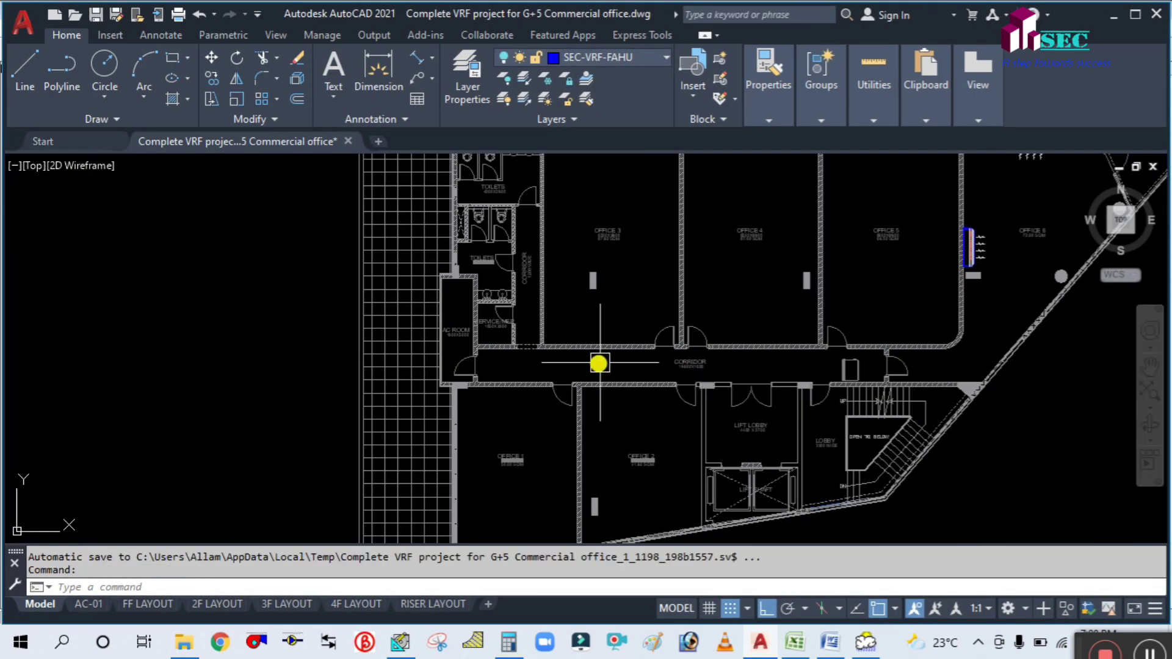
pyautogui.scroll(4, 464, 372)
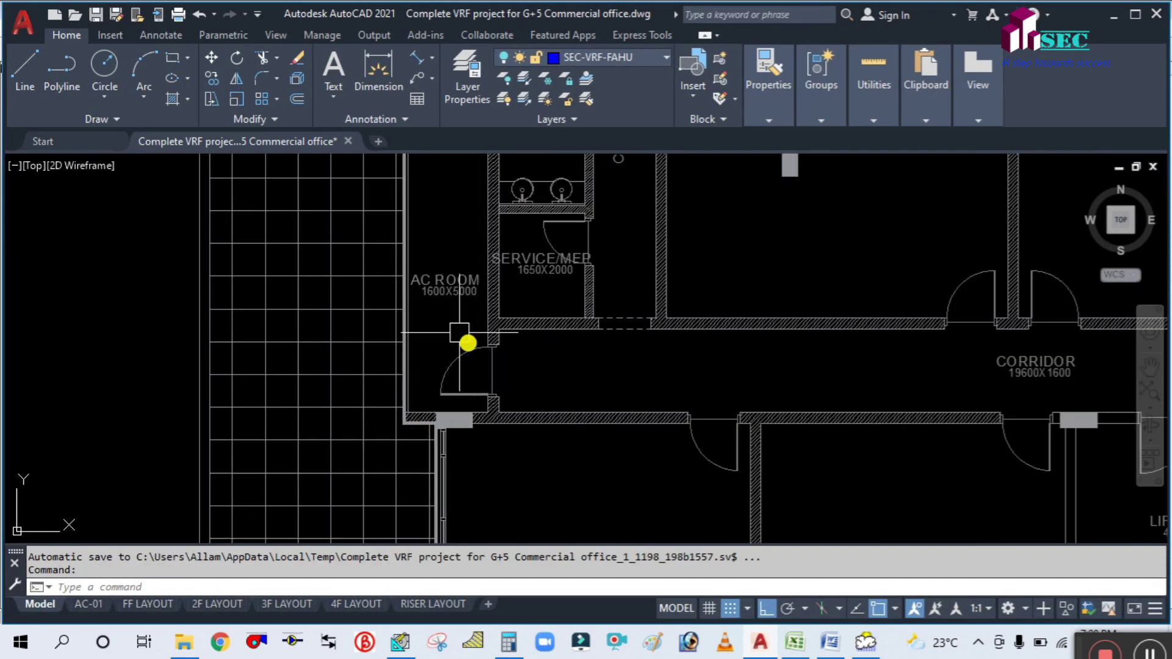
pyautogui.scroll(-2, 570, 329)
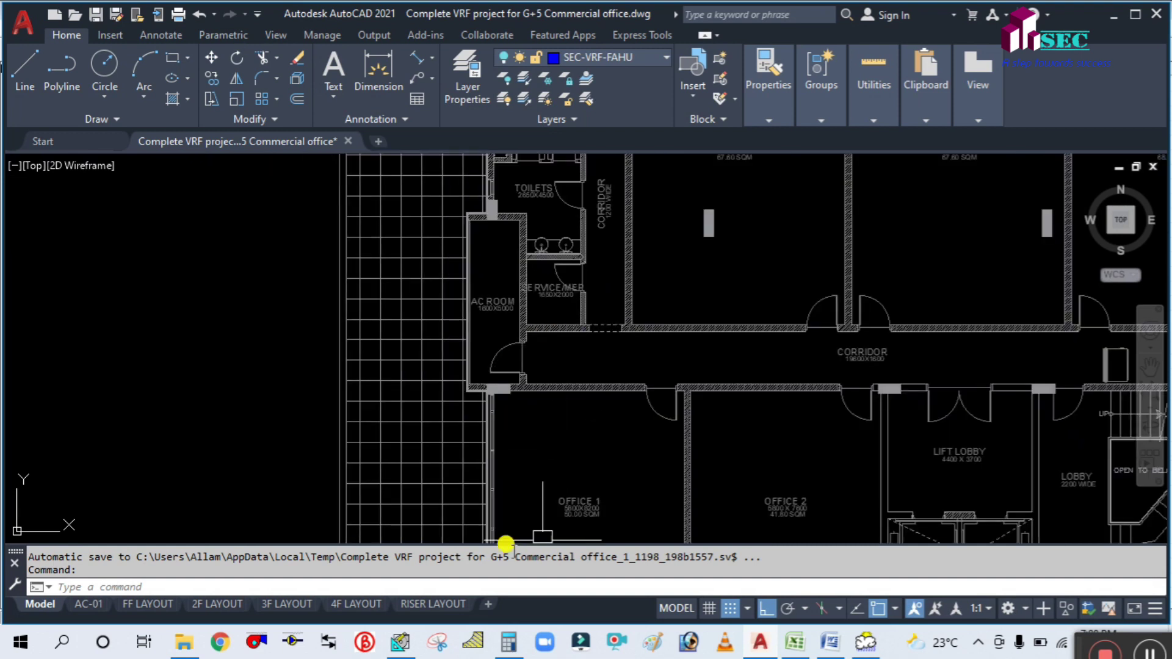
pyautogui.click(398, 643)
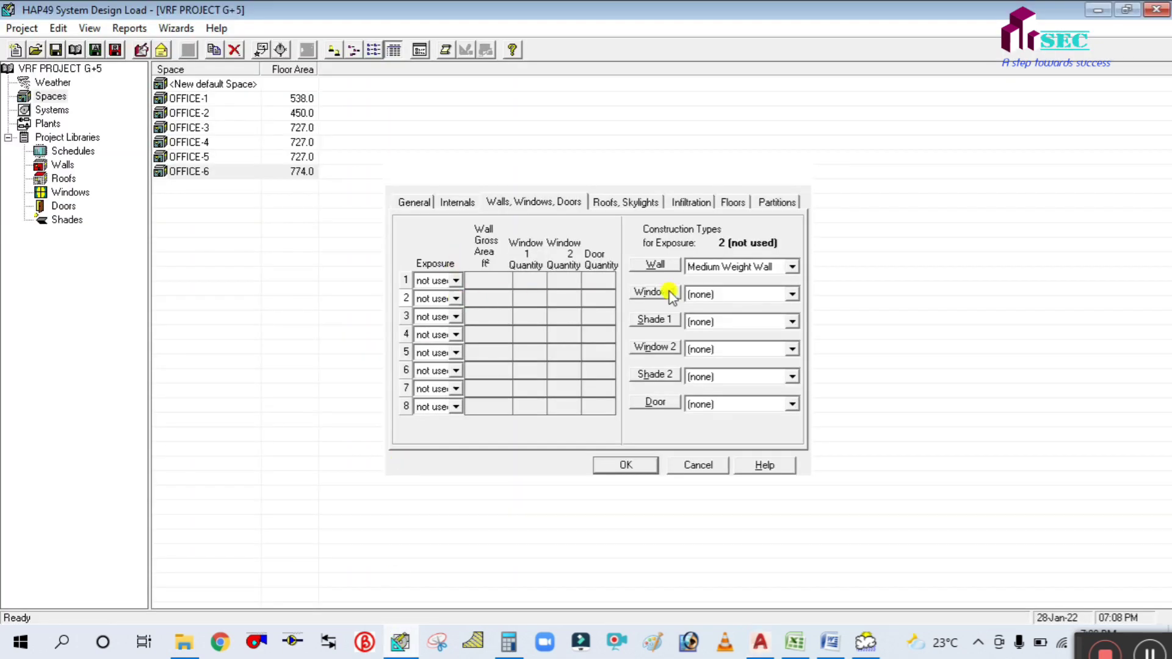
pyautogui.click(580, 202)
pyautogui.click(606, 199)
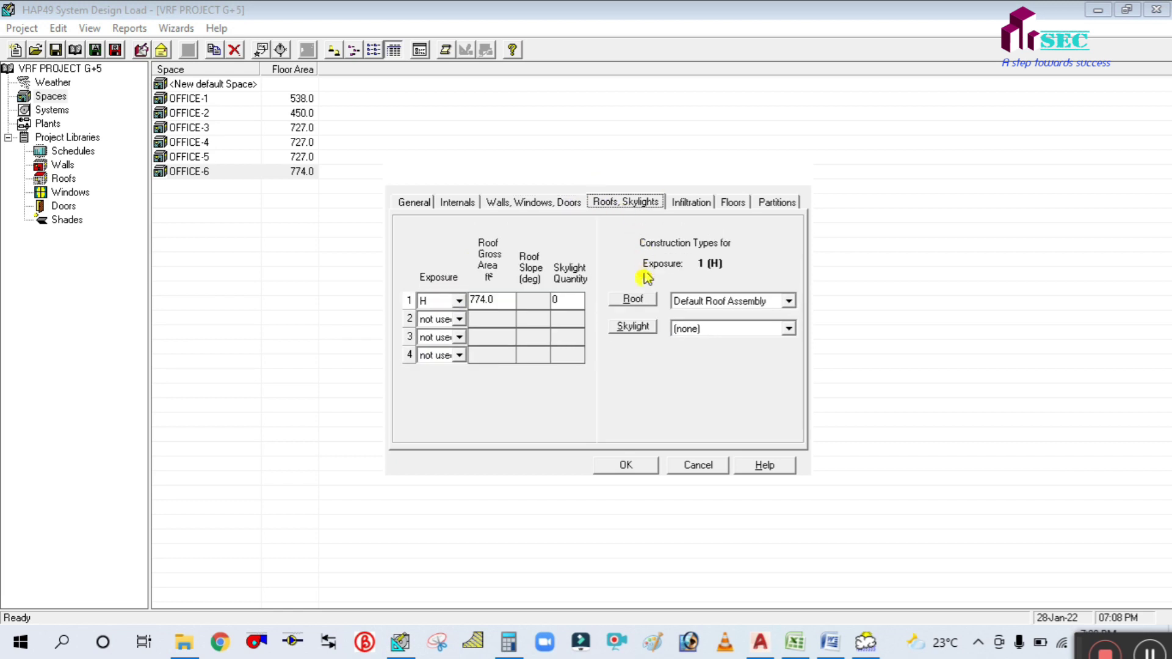
pyautogui.click(510, 299)
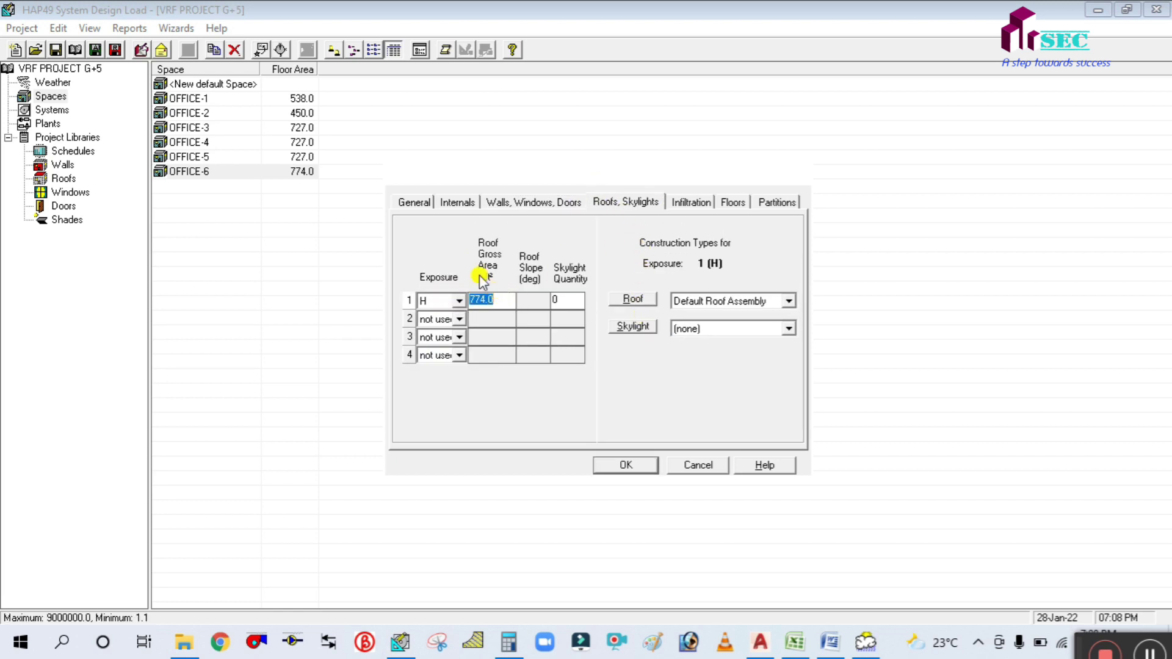
pyautogui.click(422, 202)
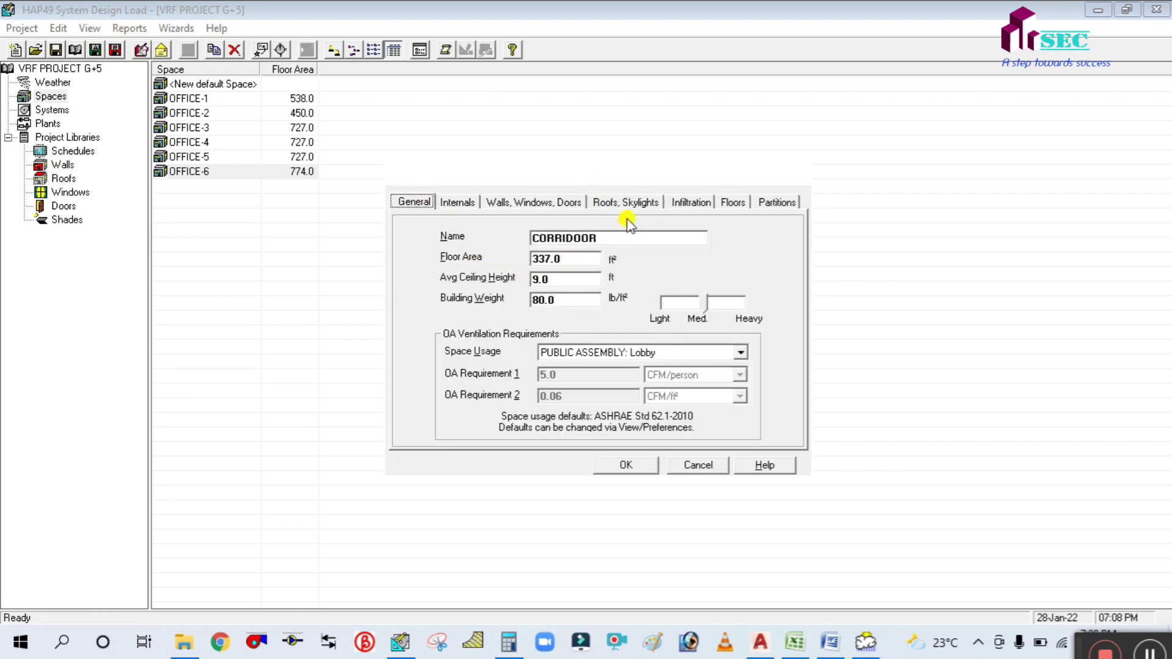
pyautogui.click(678, 202)
pyautogui.click(620, 202)
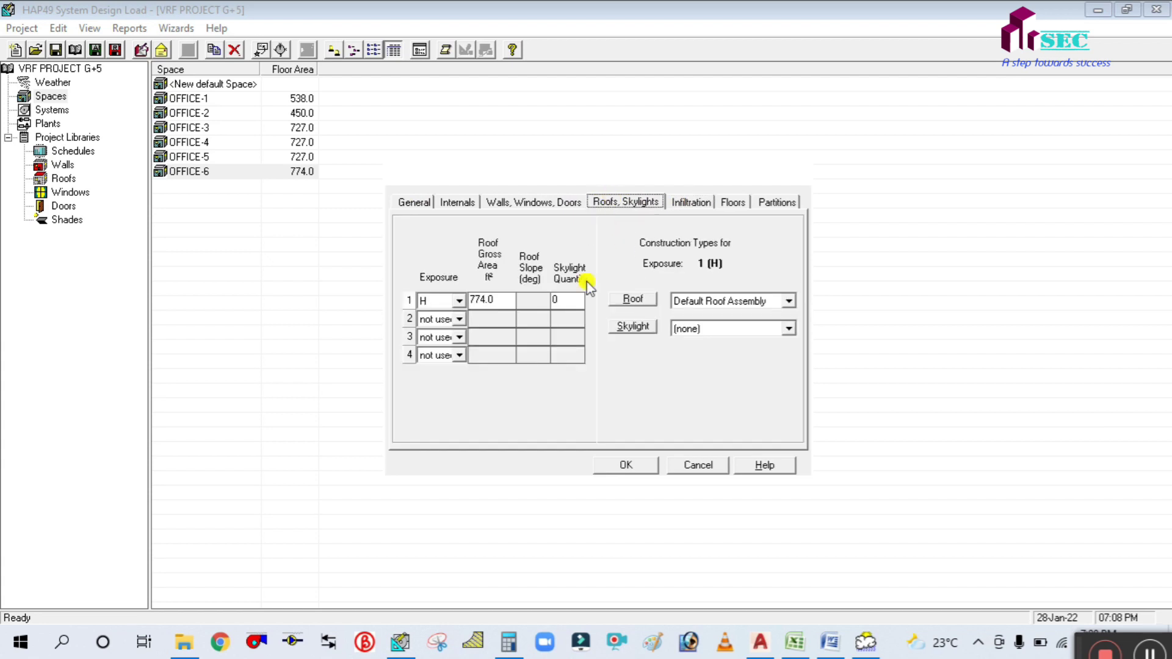
pyautogui.click(511, 300)
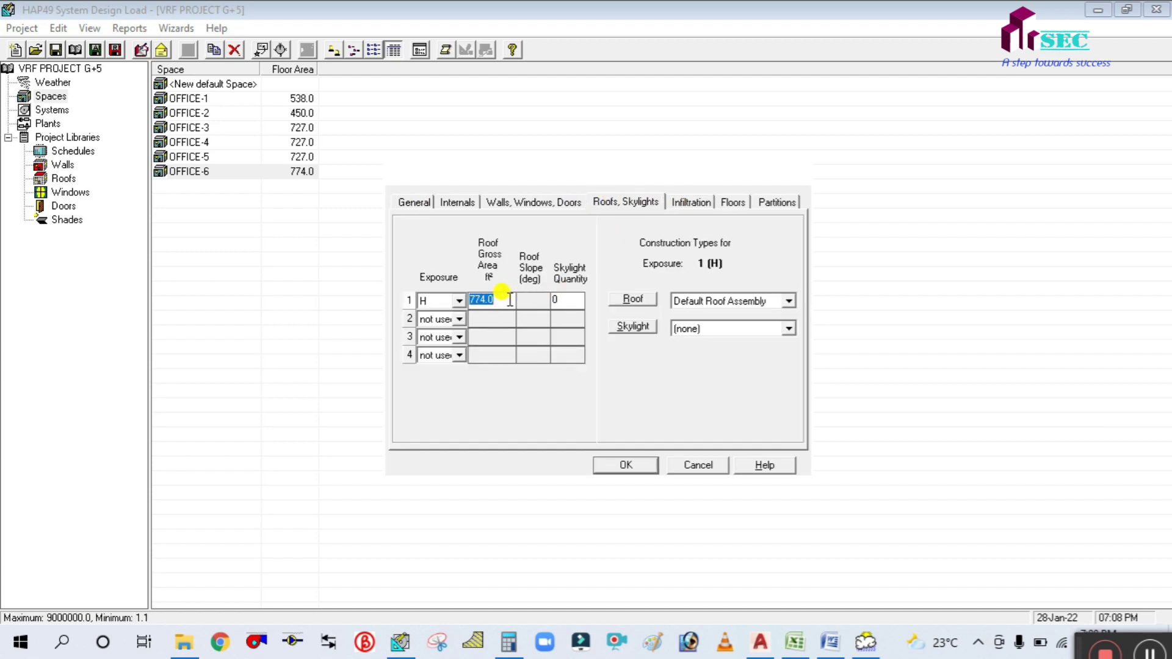
pyautogui.write('337')
# Step: Review the corridor's infiltration, floor and partition data, and save the space
pyautogui.click(677, 202)
pyautogui.click(733, 202)
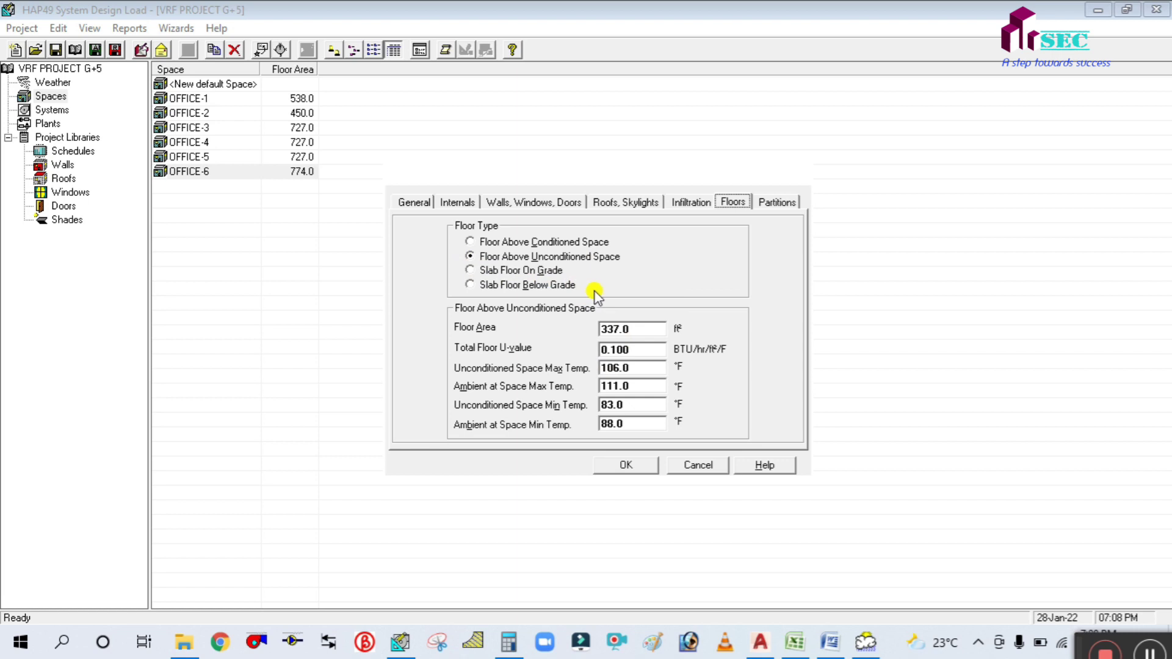
pyautogui.click(651, 329)
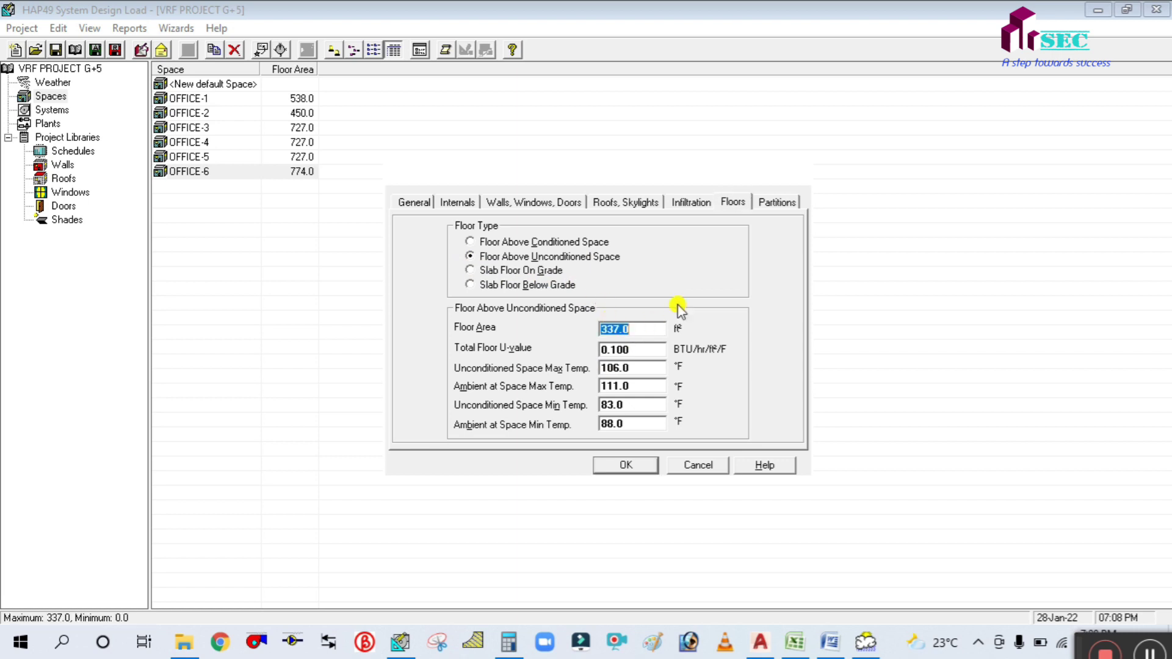
pyautogui.click(772, 211)
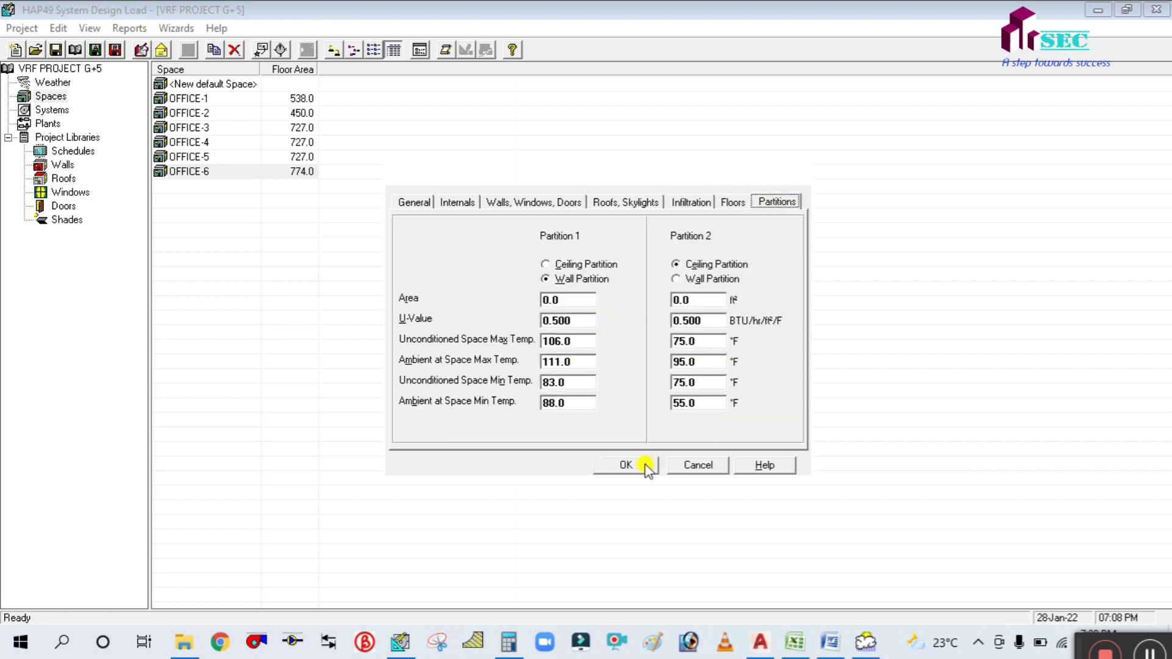
pyautogui.click(629, 465)
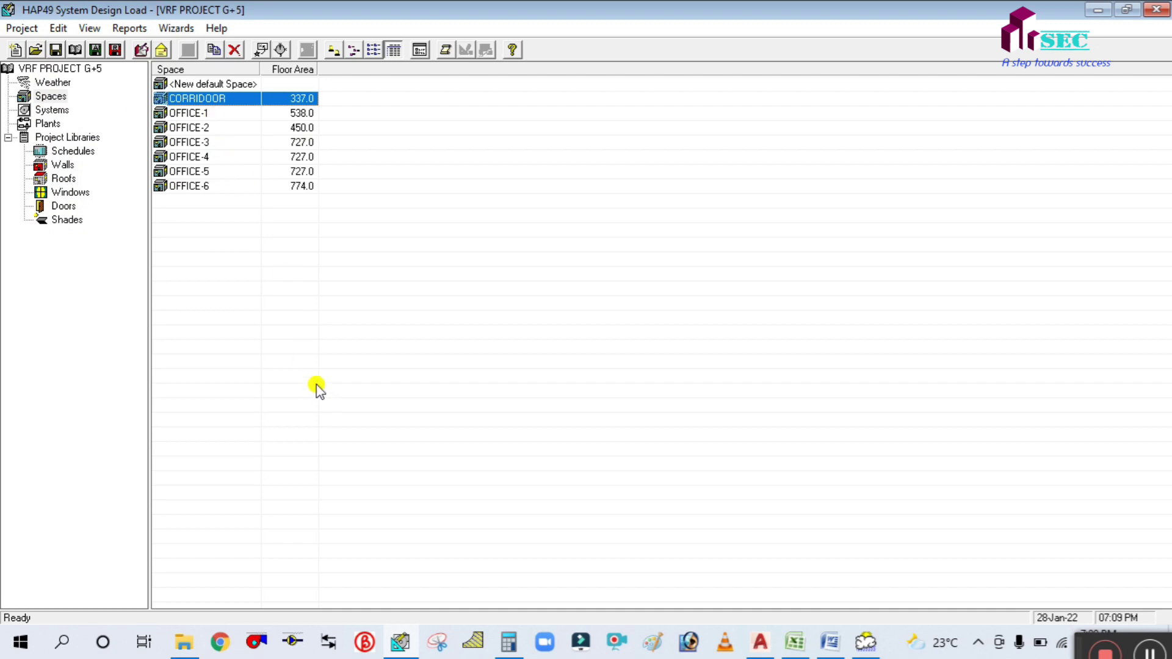
# Step: Create a new air system in the project and name it VRF-001
pyautogui.click(50, 111)
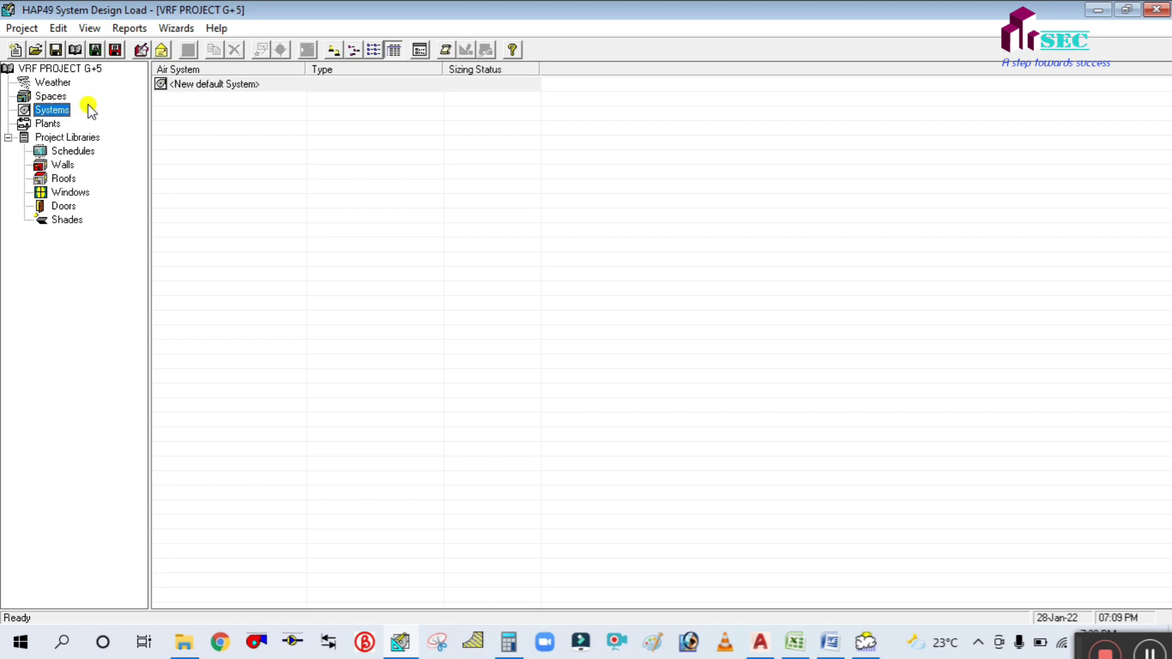
pyautogui.doubleClick(193, 86)
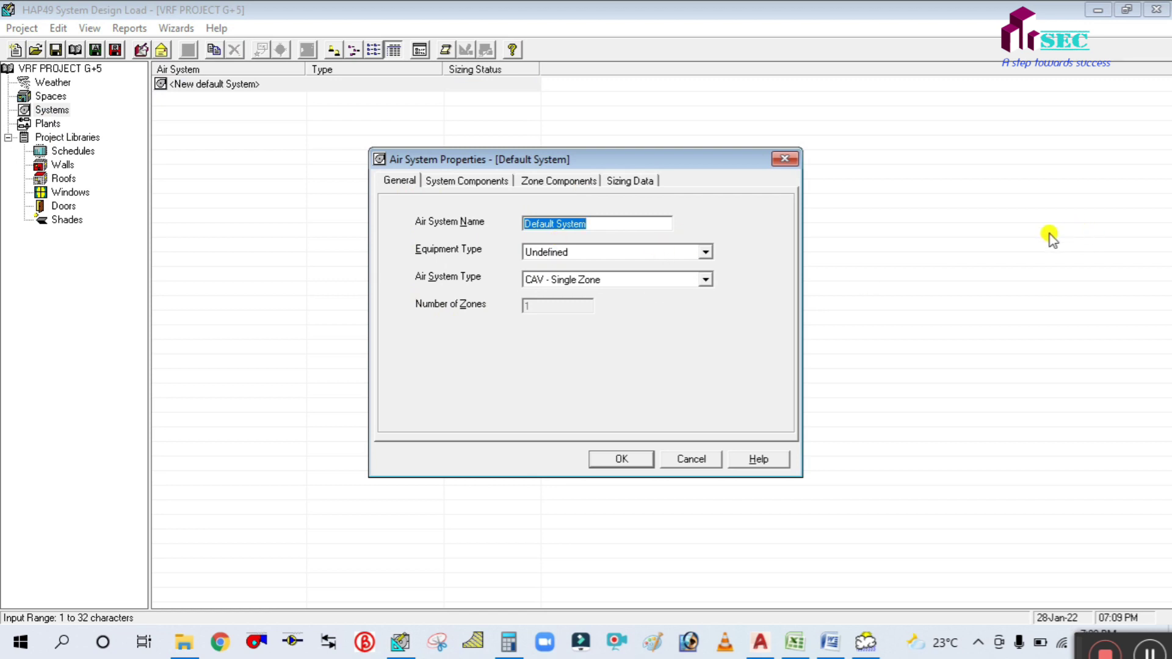
pyautogui.write('VRF-001')
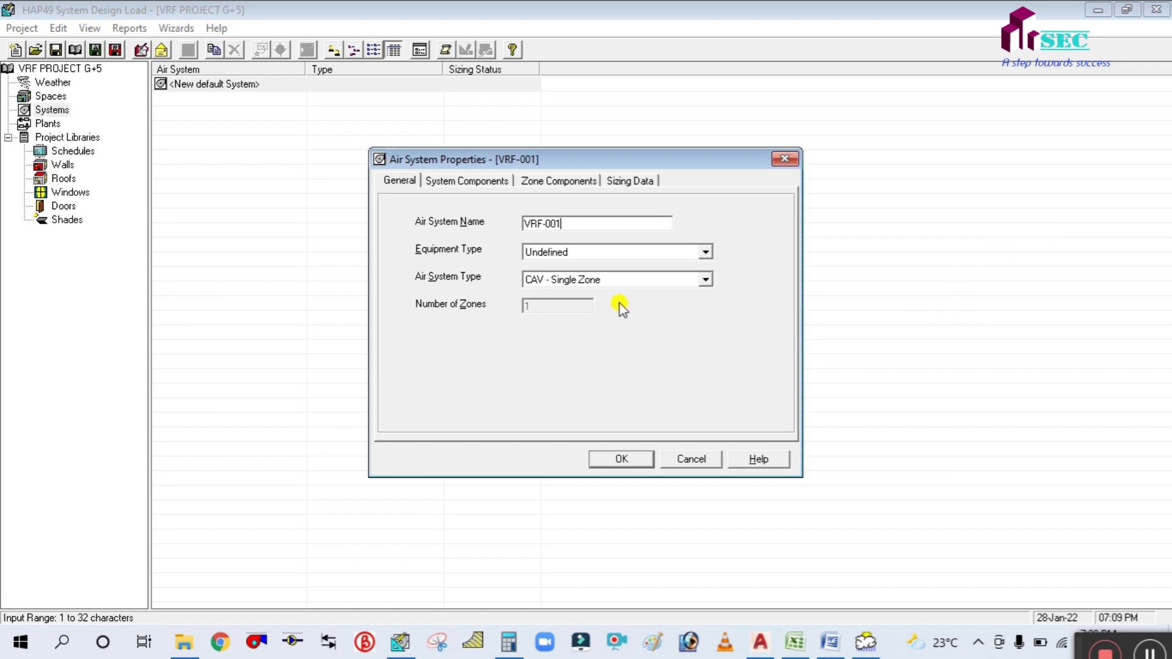
# Step: Set the system's equipment type to Terminal Units and its air system type to Variable Refrigerant Flow (VRF)
pyautogui.click(705, 253)
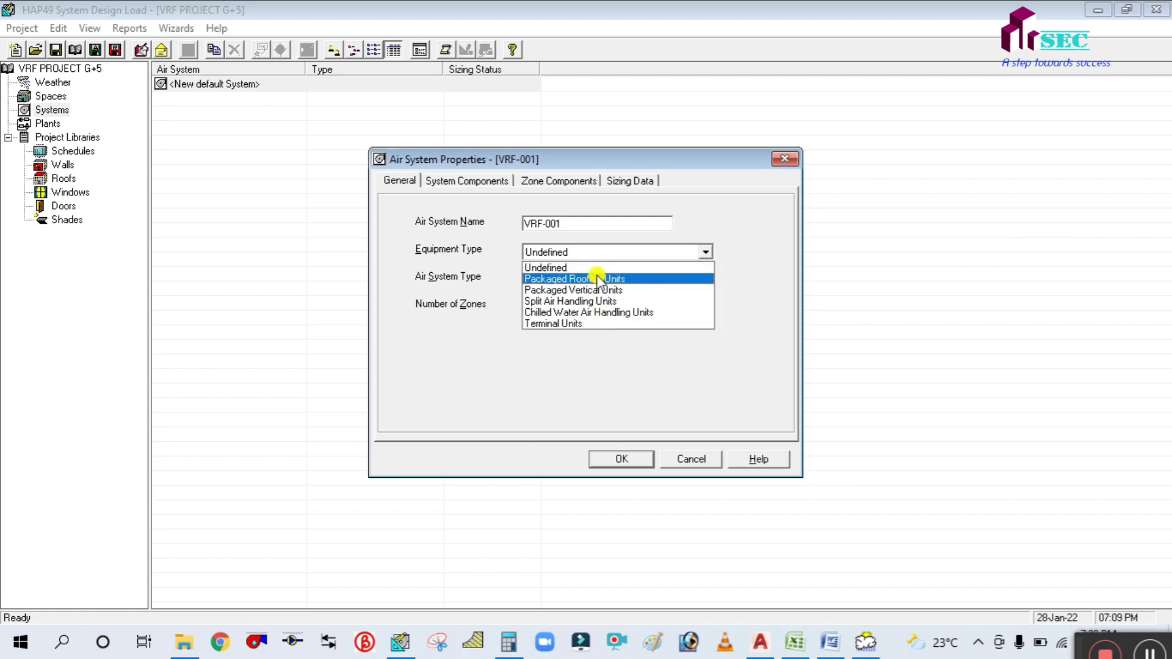
pyautogui.click(586, 323)
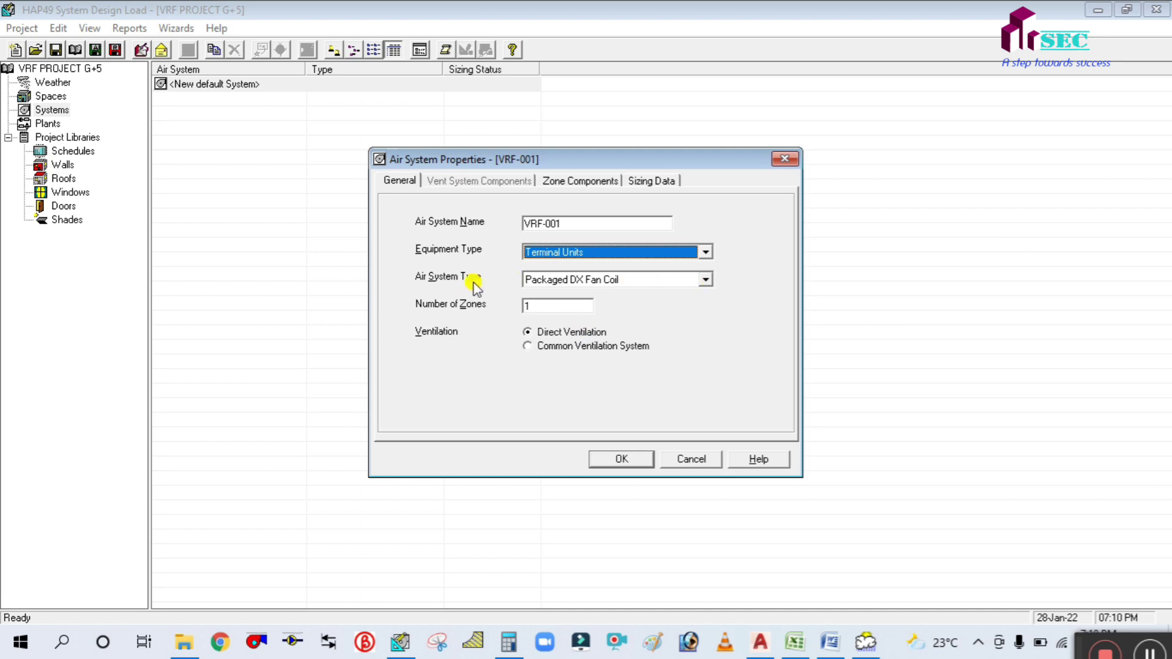
pyautogui.click(703, 279)
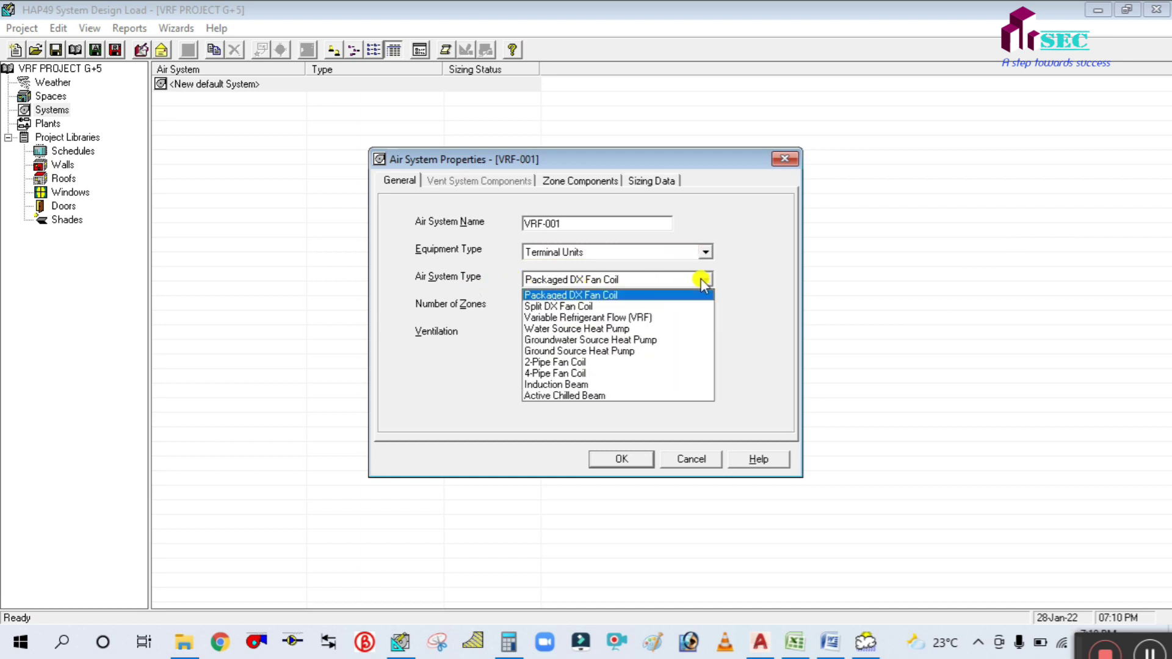
pyautogui.click(562, 318)
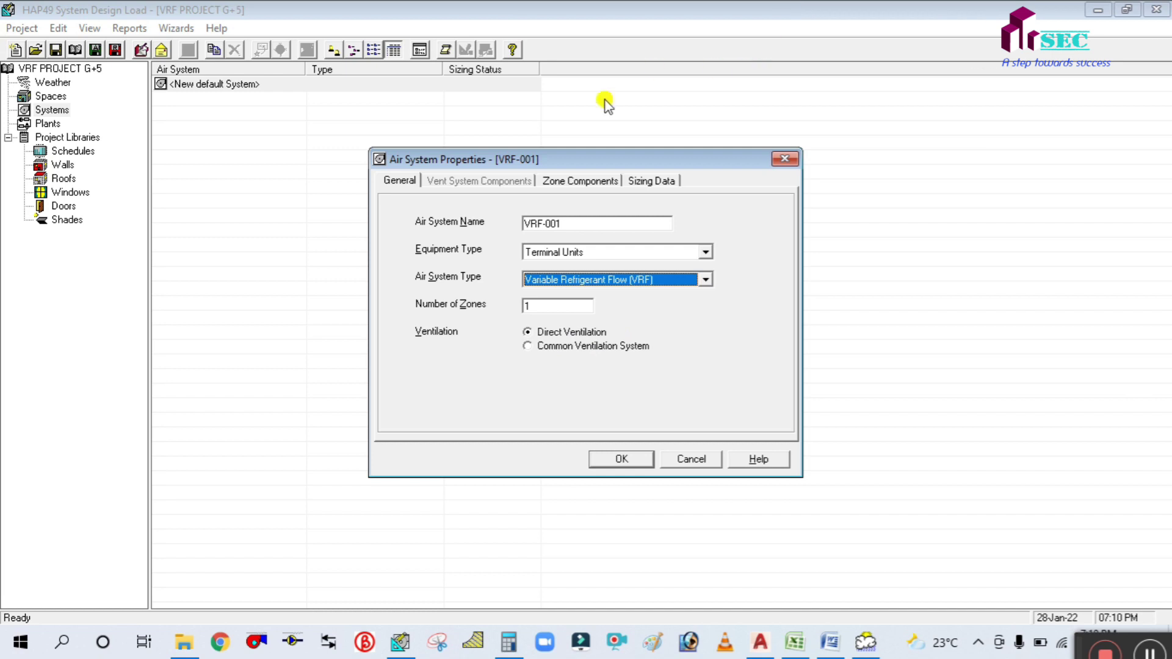
# Step: Switch to AutoCAD and turn on all layers of the drawing to display the VRF layout on the 1F plan
pyautogui.click(535, 305)
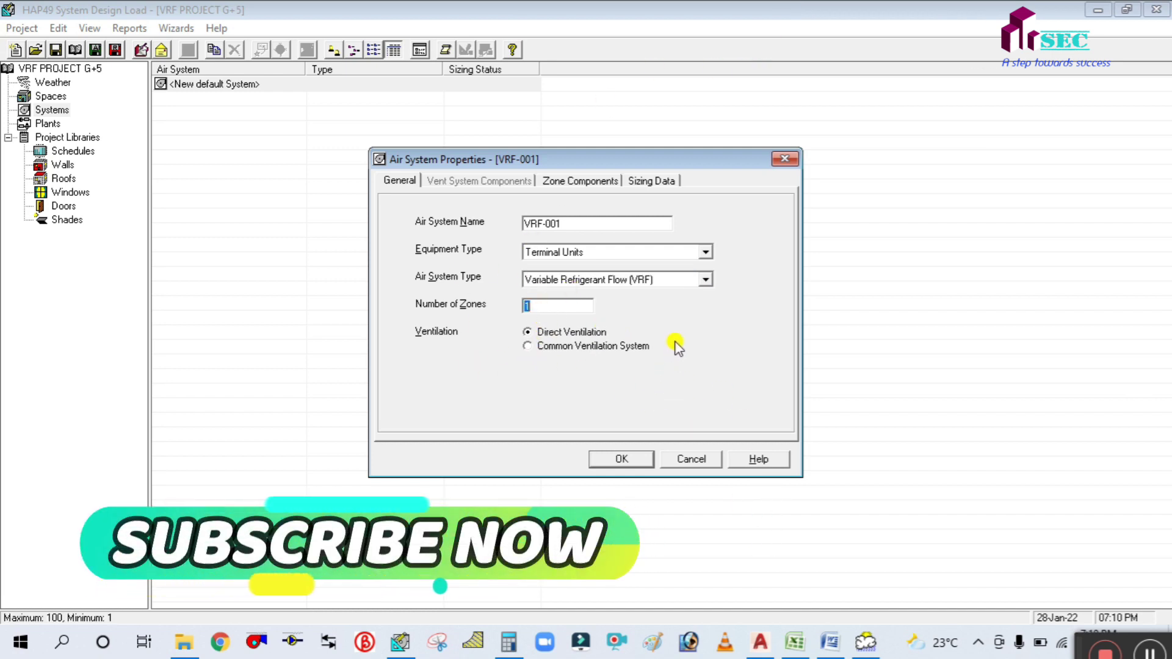
pyautogui.click(759, 643)
pyautogui.scroll(-5, 463, 283)
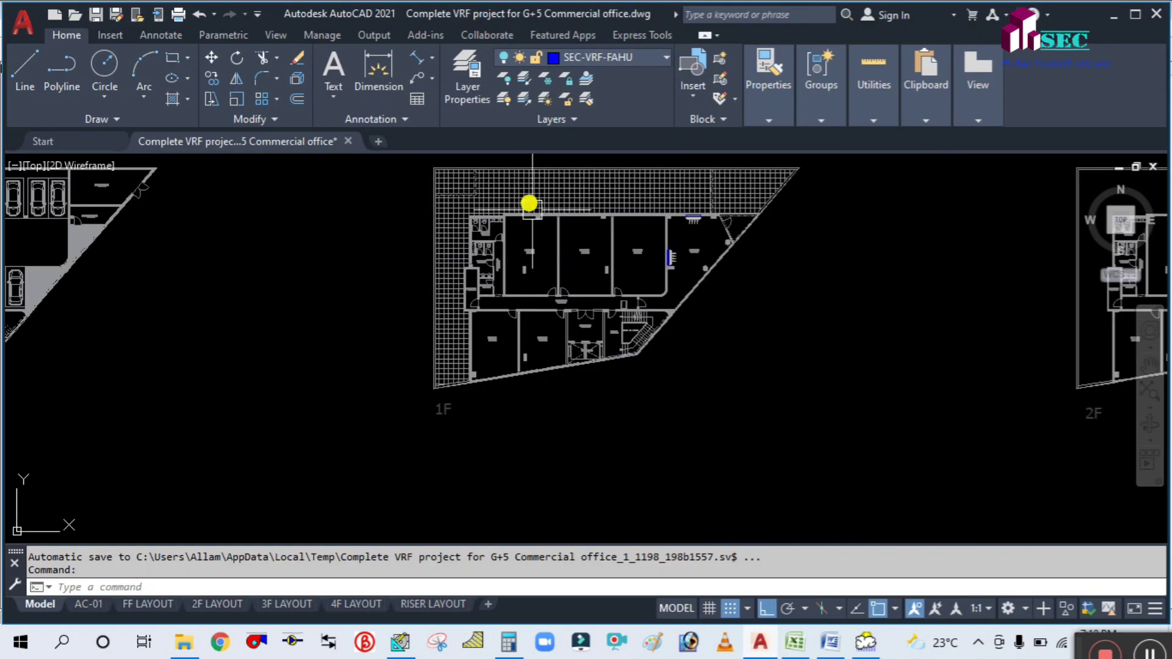
pyautogui.scroll(3, 531, 199)
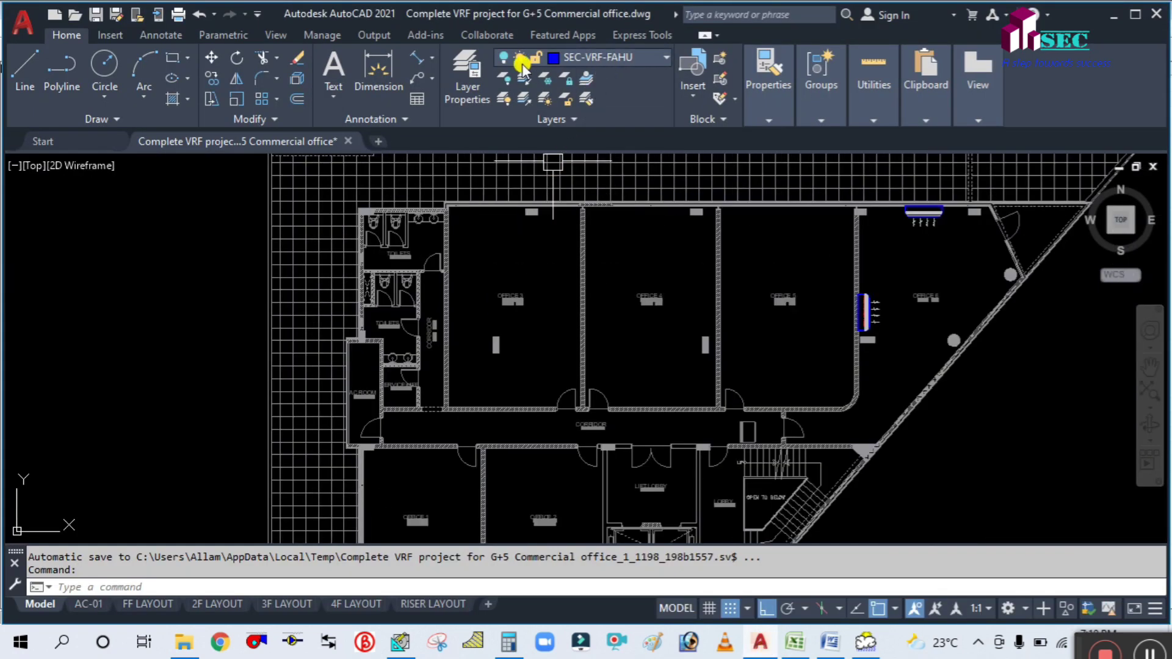
pyautogui.click(505, 79)
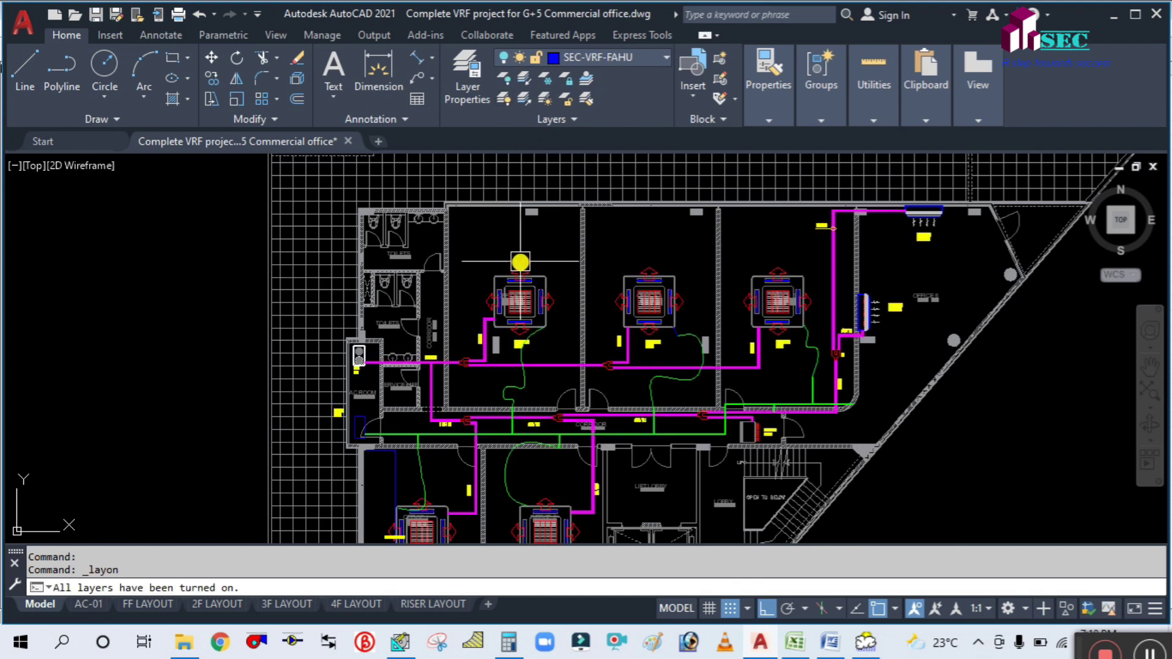
# Step: Examine the 1F VRF layout, following the refrigerant and drain piping between the outdoor unit and the indoor units of the upper offices
pyautogui.scroll(2, 506, 382)
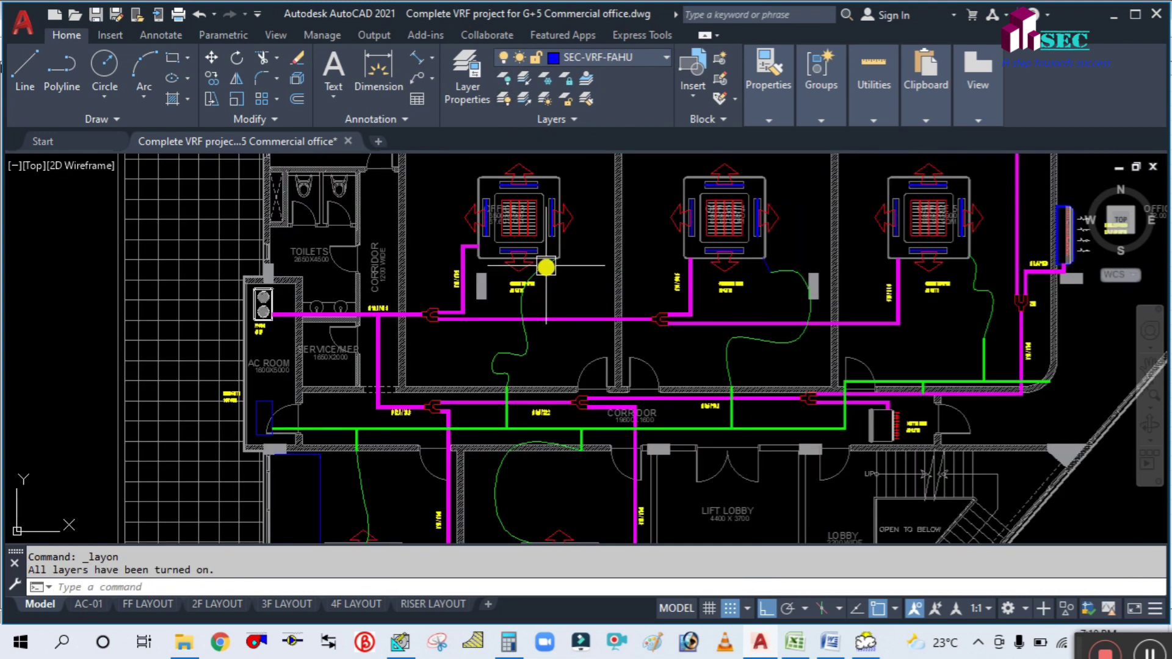
pyautogui.scroll(-2, 547, 267)
pyautogui.moveTo(539, 252); pyautogui.dragTo(447, 311)
pyautogui.scroll(2, 399, 283)
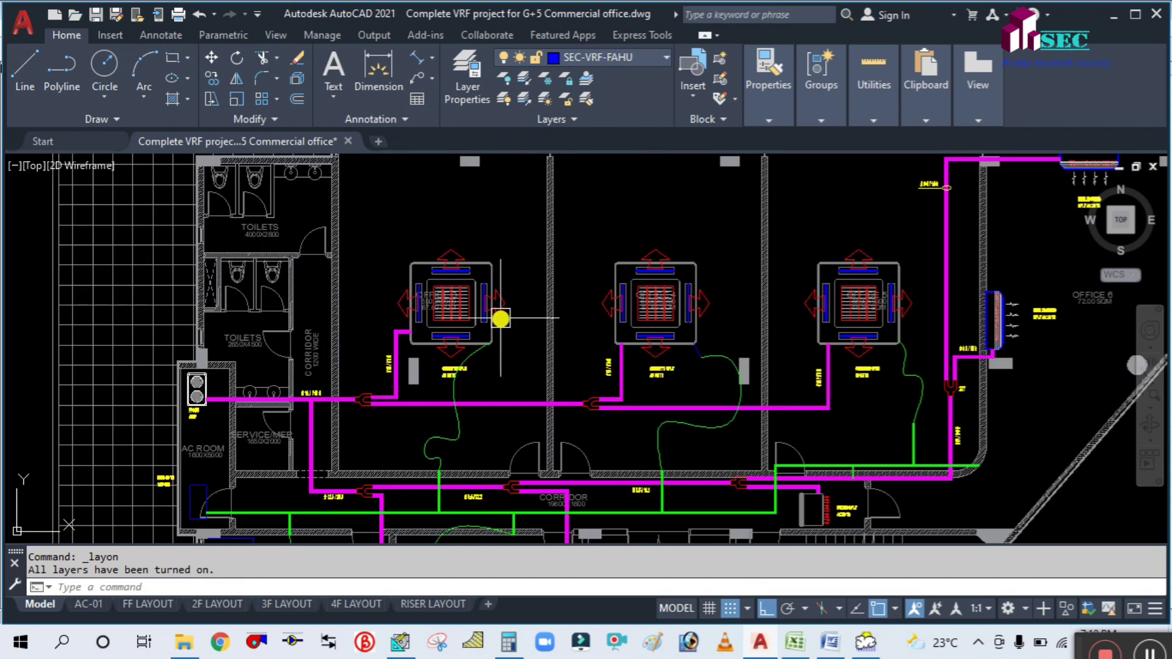
pyautogui.scroll(-1, 516, 256)
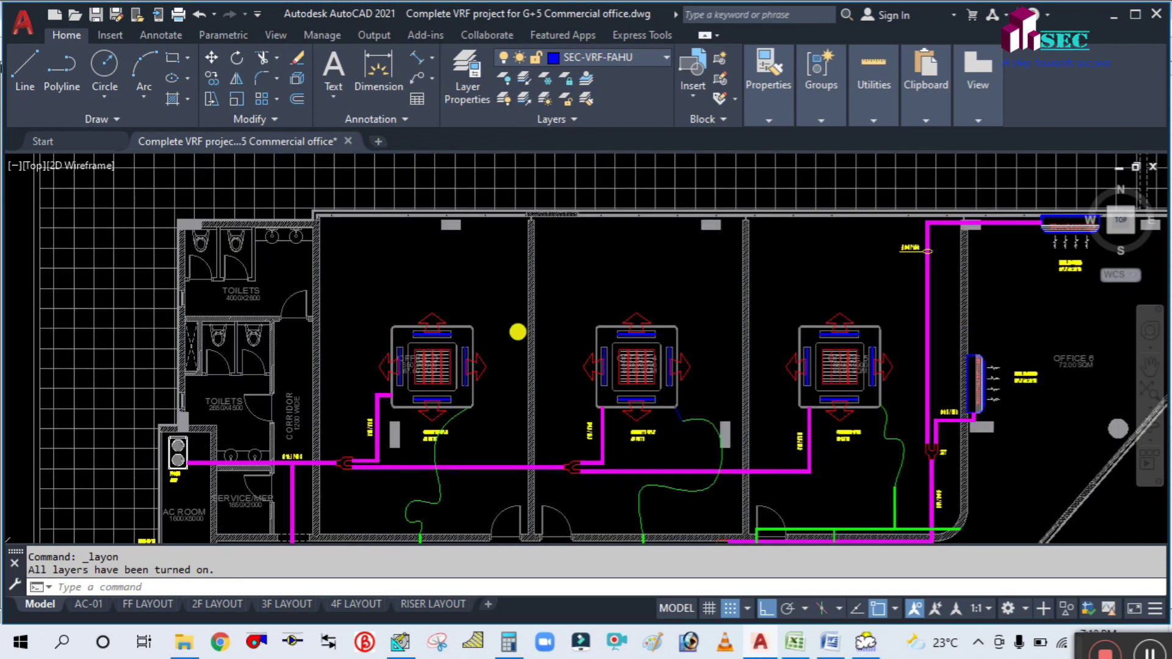
pyautogui.scroll(1, 679, 332)
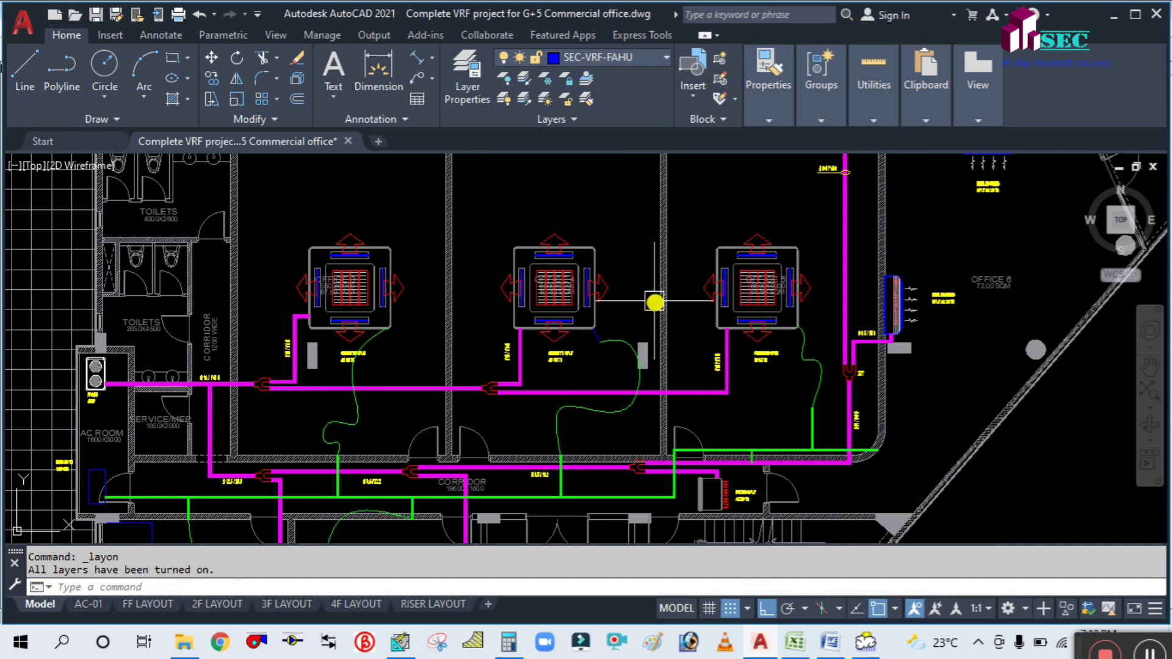
pyautogui.scroll(-2, 570, 306)
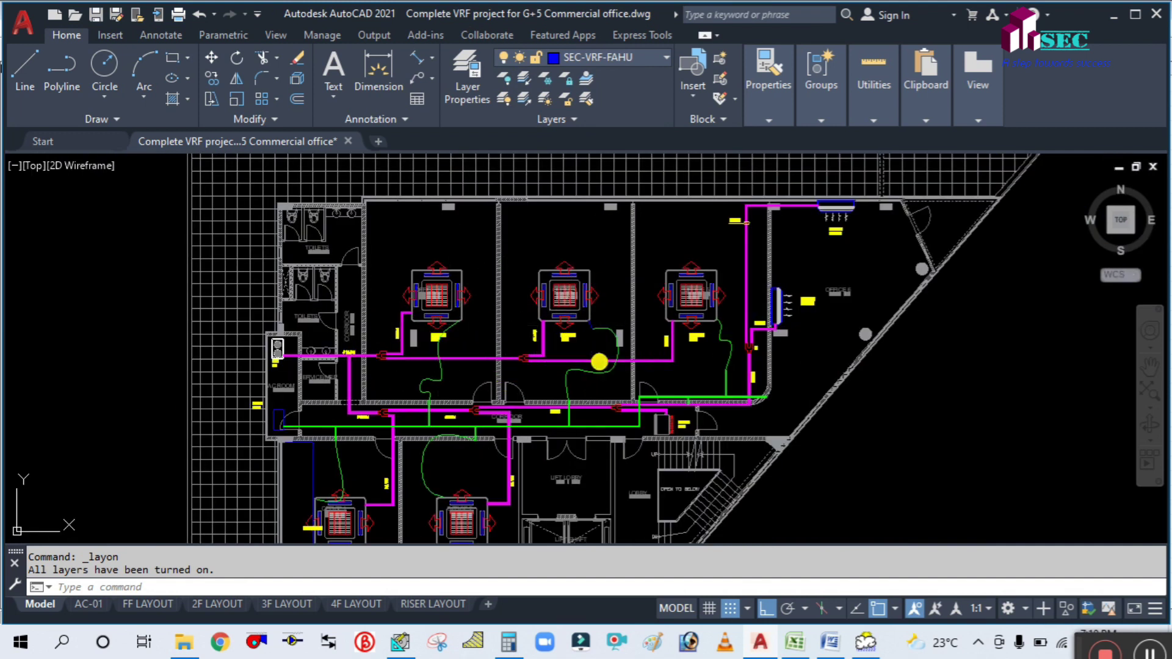
pyautogui.moveTo(599, 361); pyautogui.dragTo(663, 314)
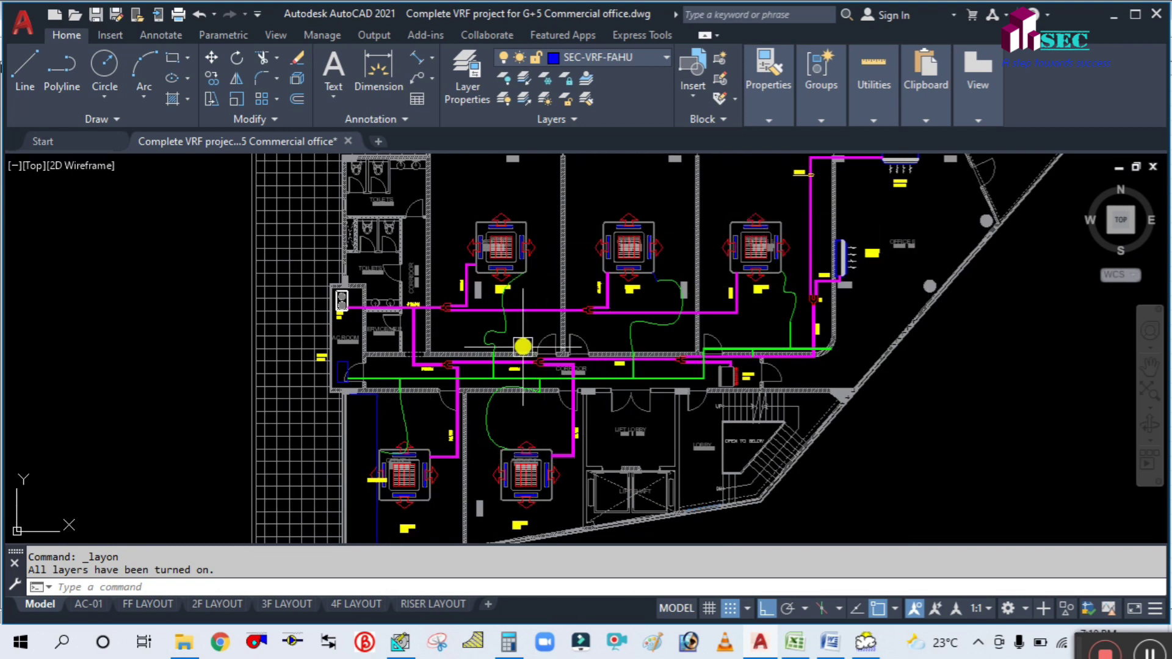
pyautogui.scroll(-3, 450, 340)
pyautogui.scroll(2, 486, 405)
pyautogui.scroll(-1, 483, 331)
pyautogui.scroll(-1, 483, 330)
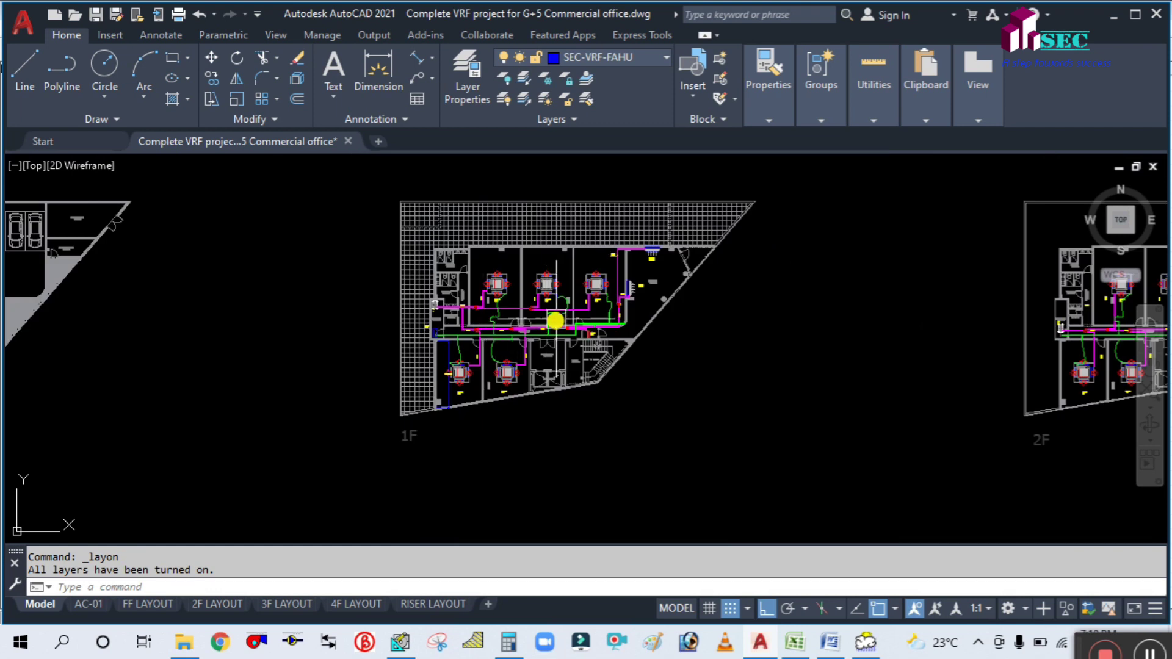
pyautogui.scroll(2, 557, 312)
pyautogui.scroll(1, 429, 396)
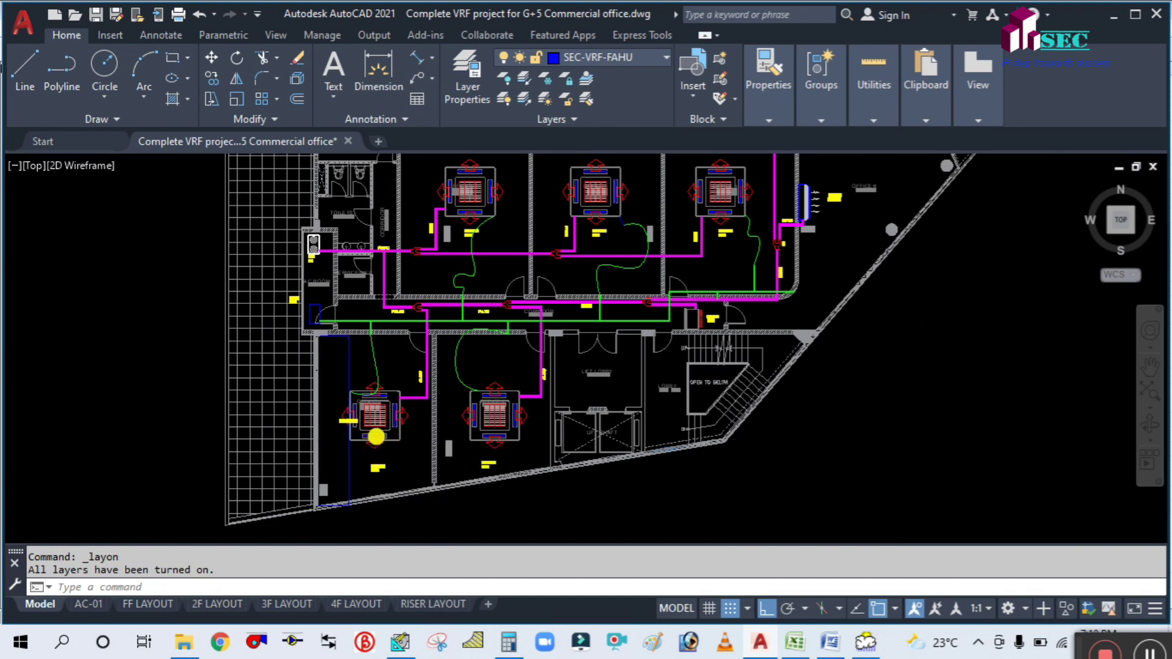
# Step: Examine the indoor units serving each office and the corridor on the 1F plan, starting from Office 1, to establish the zones
pyautogui.scroll(2, 367, 397)
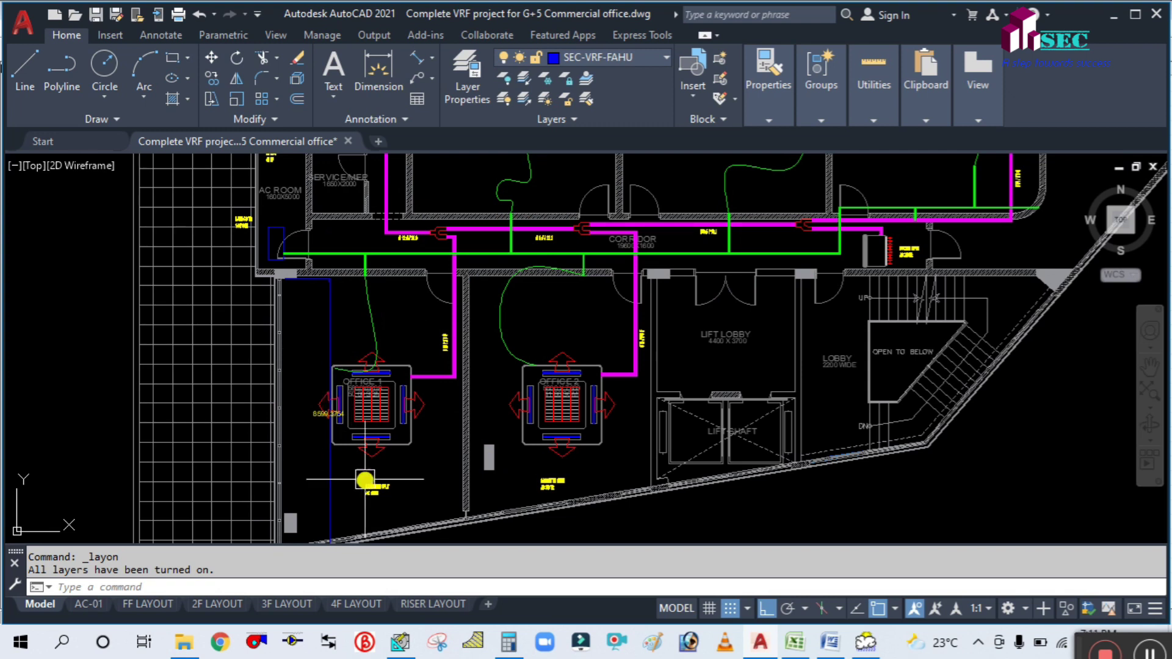
pyautogui.scroll(-2, 381, 392)
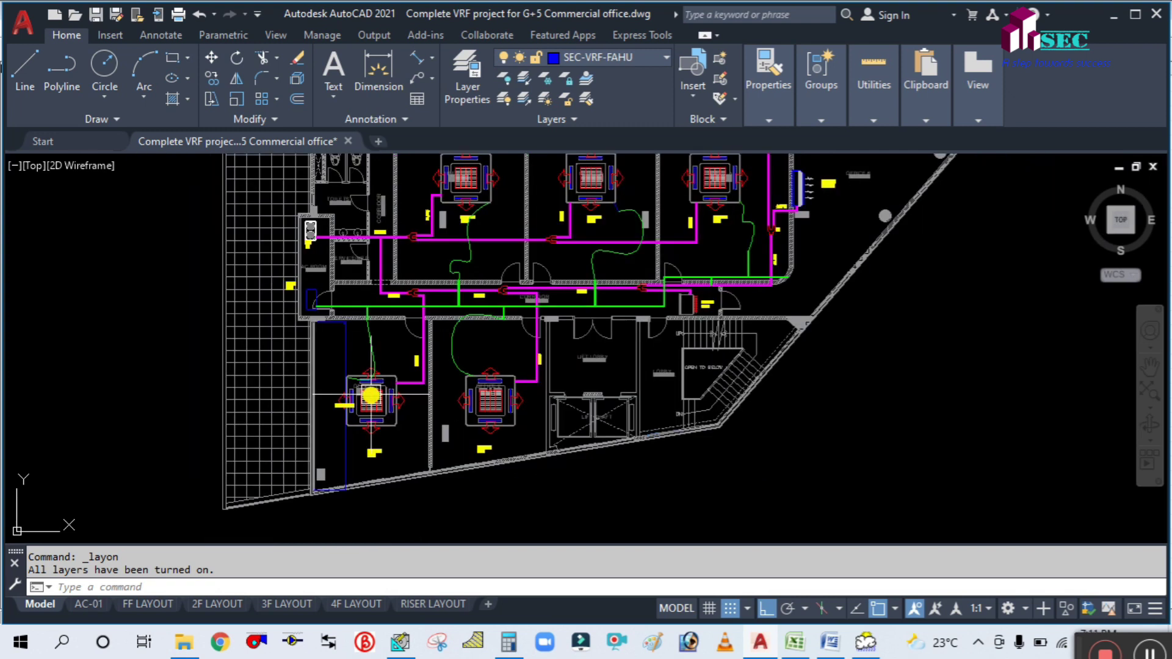
pyautogui.scroll(2, 353, 353)
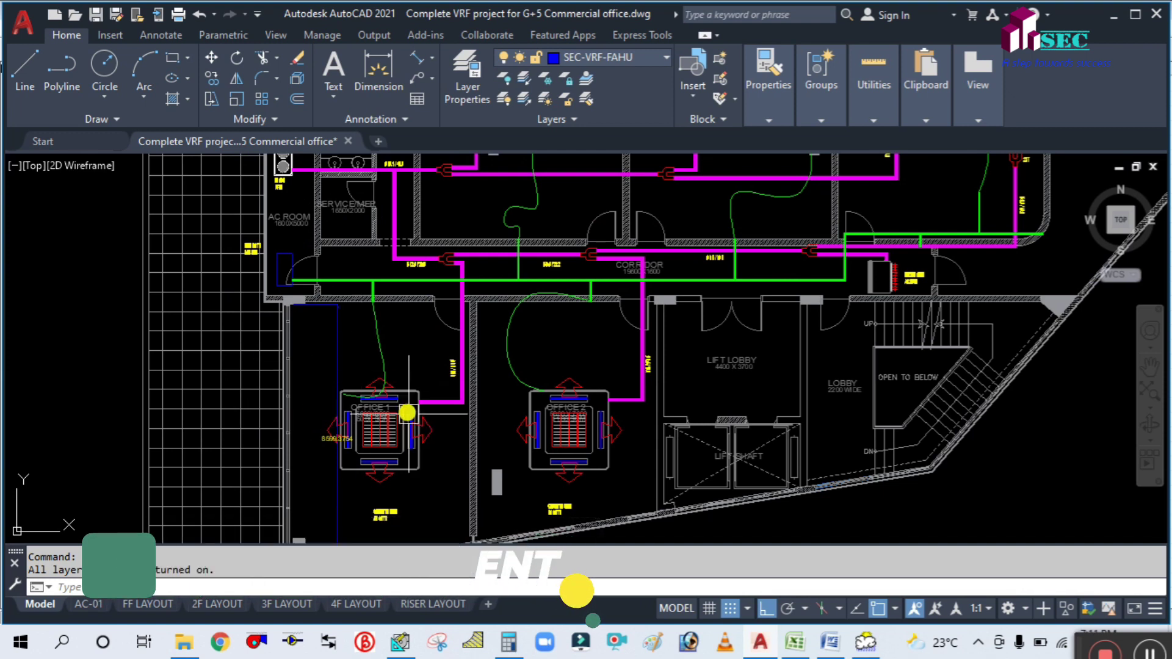
pyautogui.moveTo(452, 450); pyautogui.dragTo(399, 421)
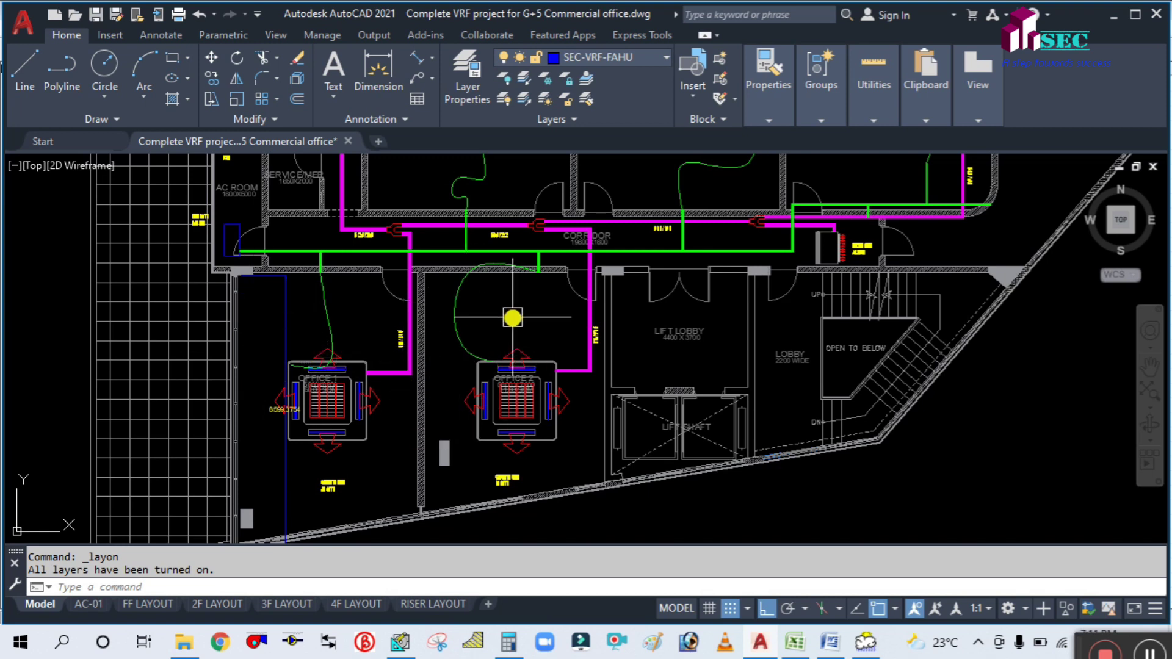
pyautogui.scroll(-3, 506, 348)
pyautogui.scroll(1, 485, 325)
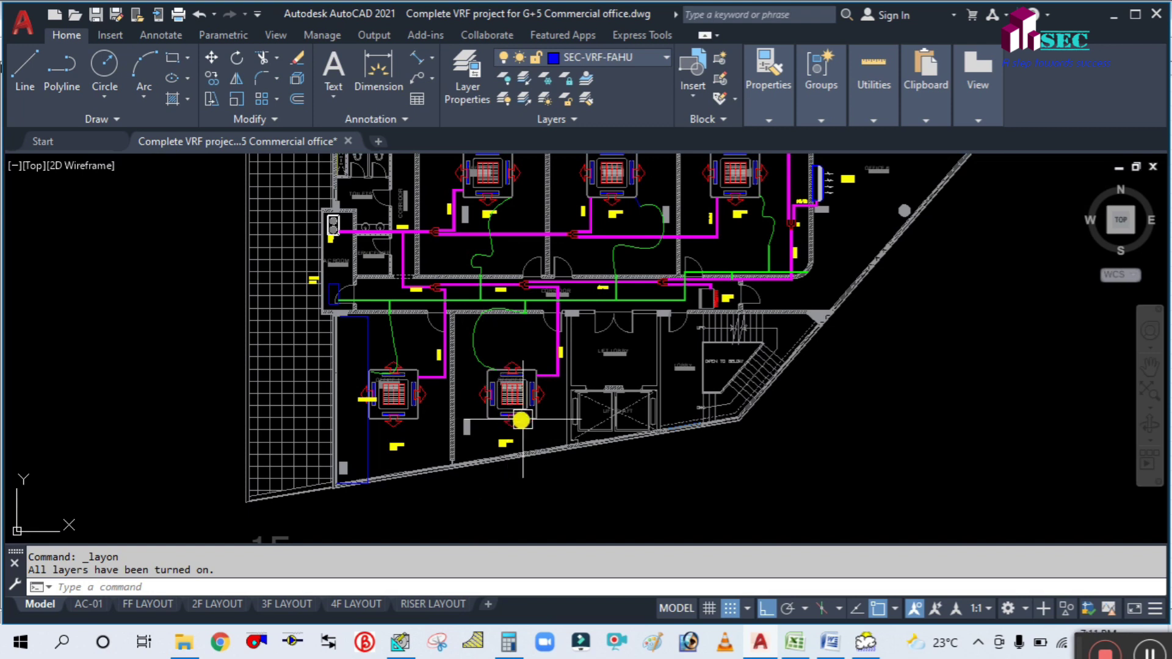
pyautogui.moveTo(508, 330); pyautogui.dragTo(507, 363)
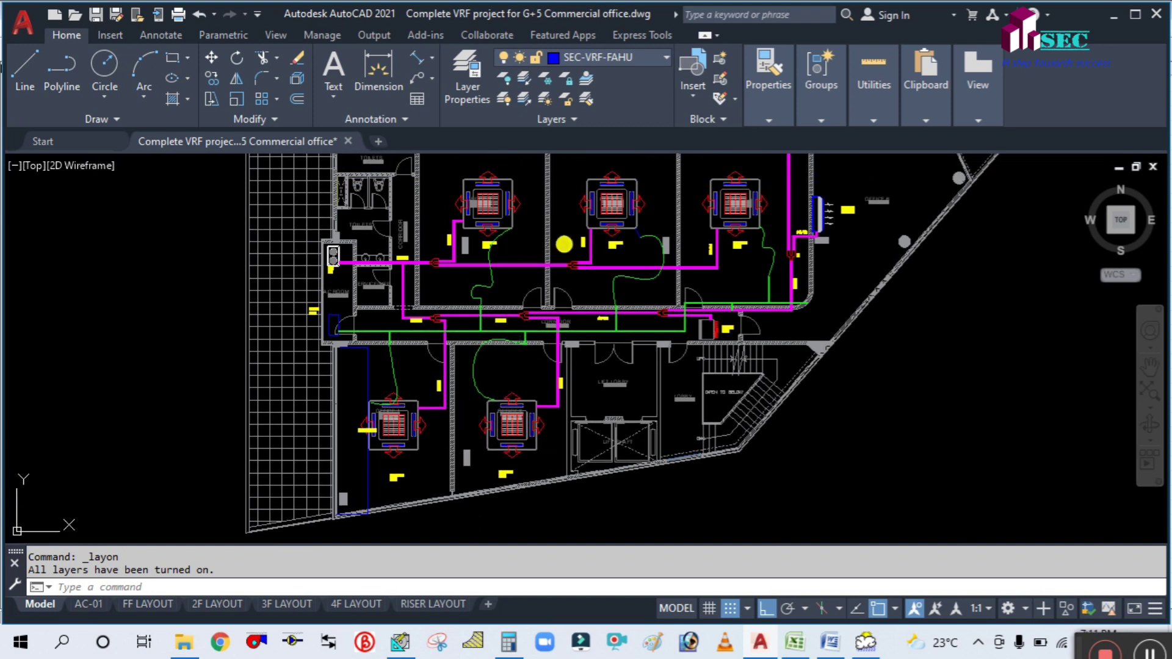
pyautogui.moveTo(564, 244); pyautogui.dragTo(565, 291)
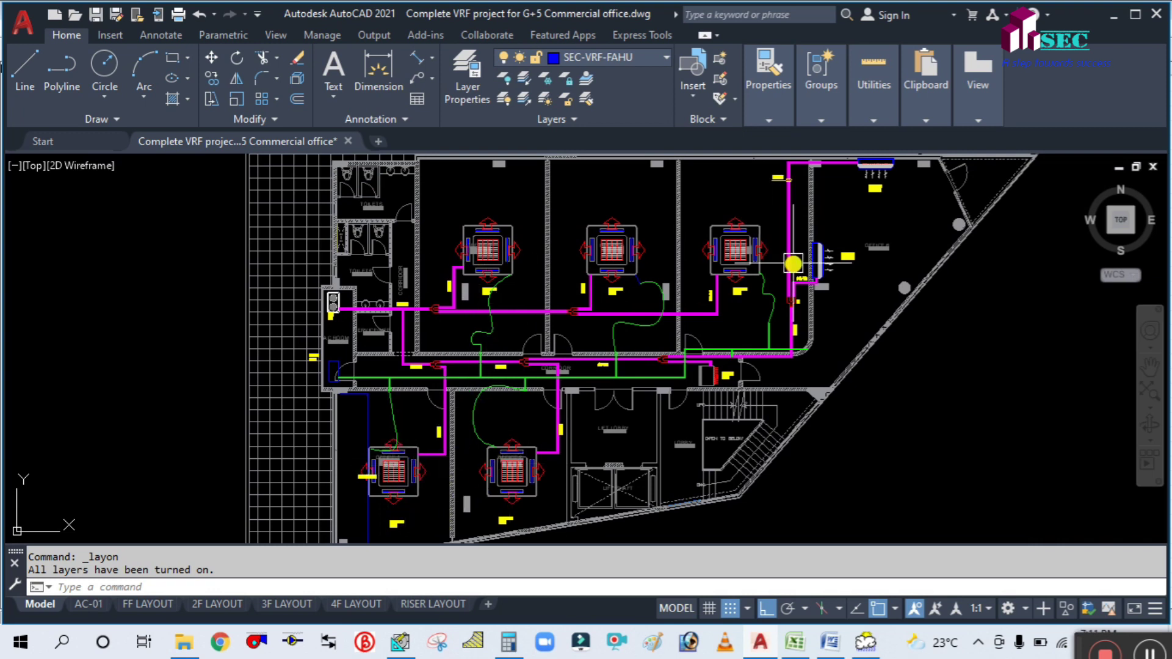
pyautogui.scroll(-3, 604, 360)
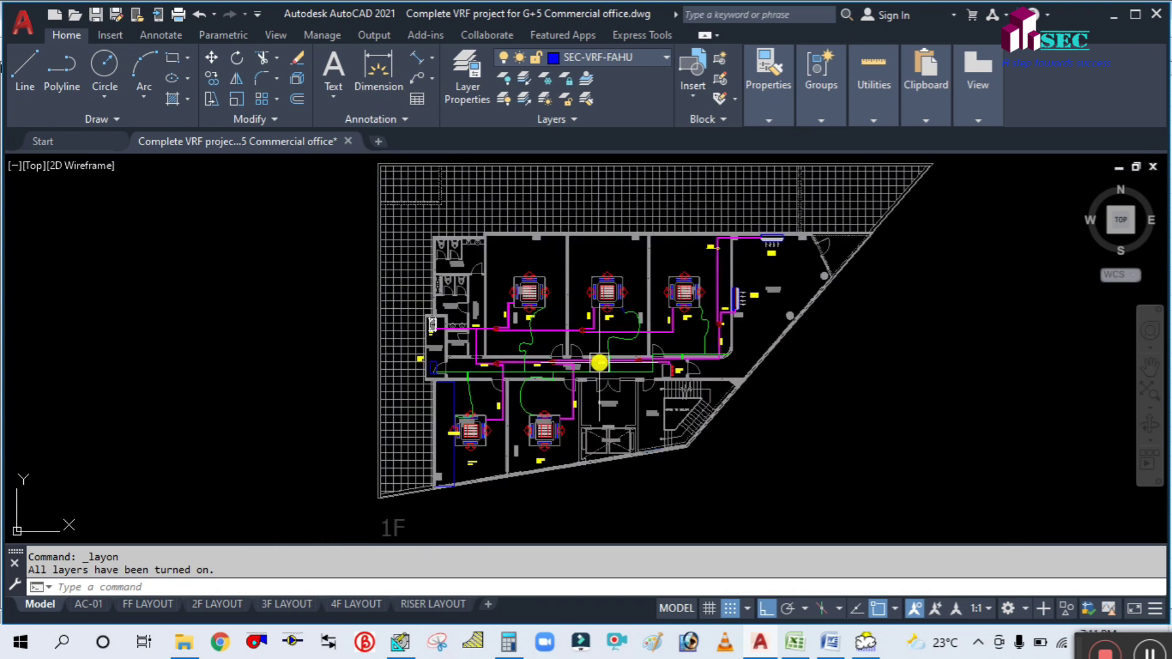
pyautogui.scroll(3, 514, 349)
pyautogui.scroll(1, 514, 348)
pyautogui.scroll(-2, 685, 393)
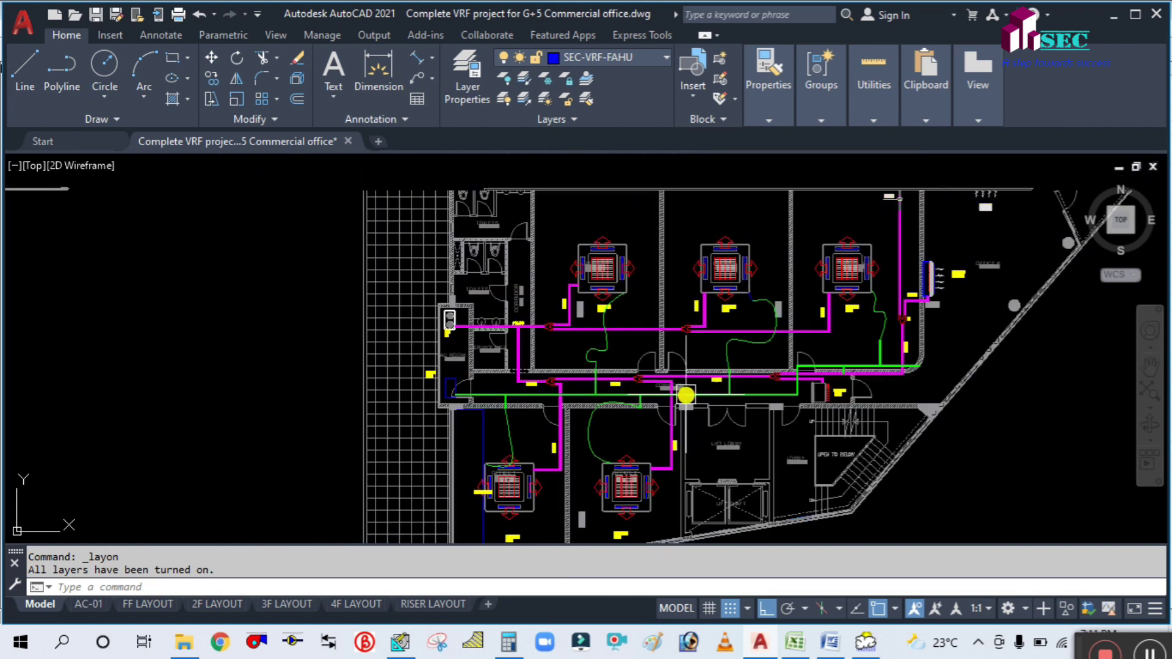
# Step: Switch to HAP and set the number of zones of the VRF-001 air system to 7
pyautogui.click(400, 642)
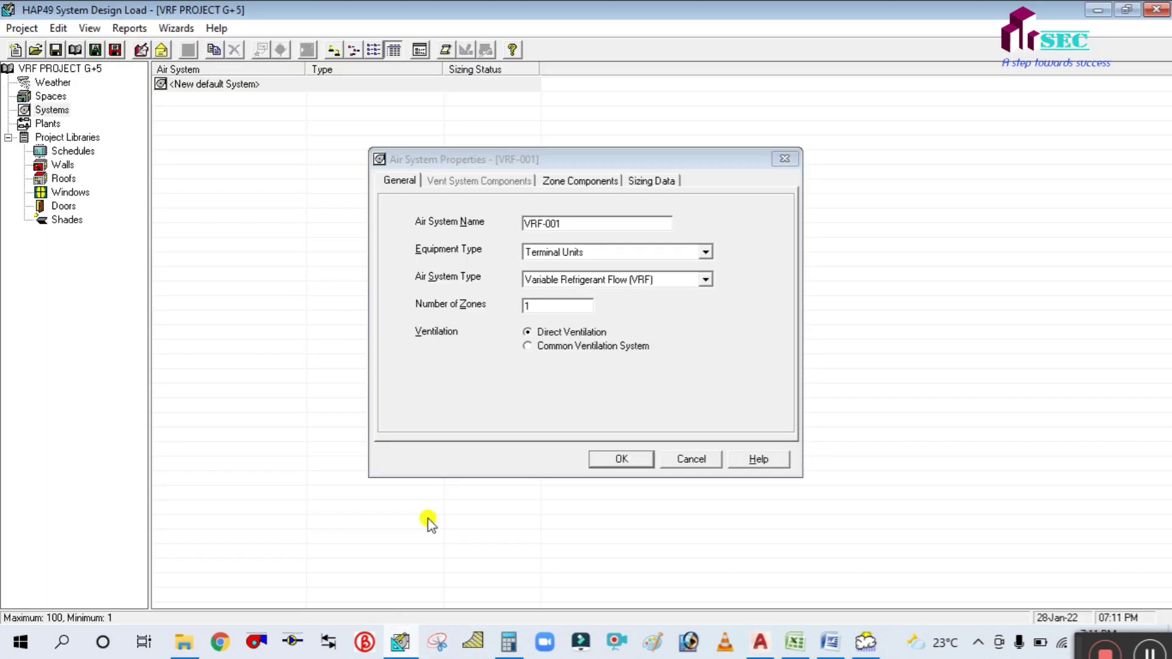
pyautogui.click(548, 305)
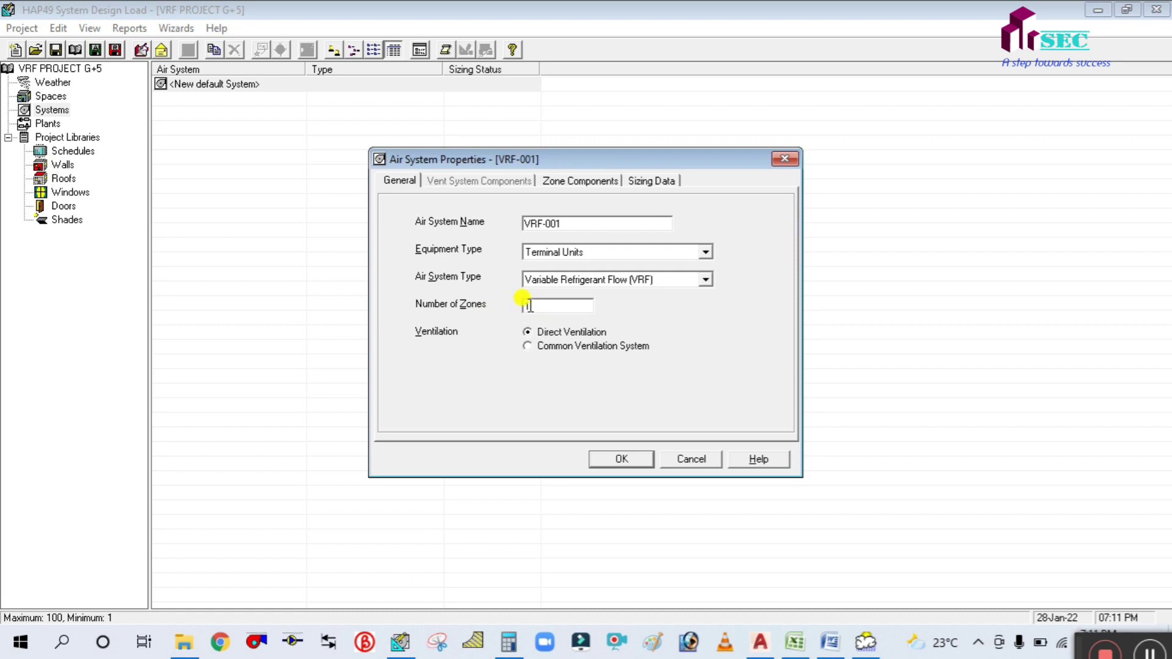
pyautogui.moveTo(540, 303); pyautogui.dragTo(521, 304)
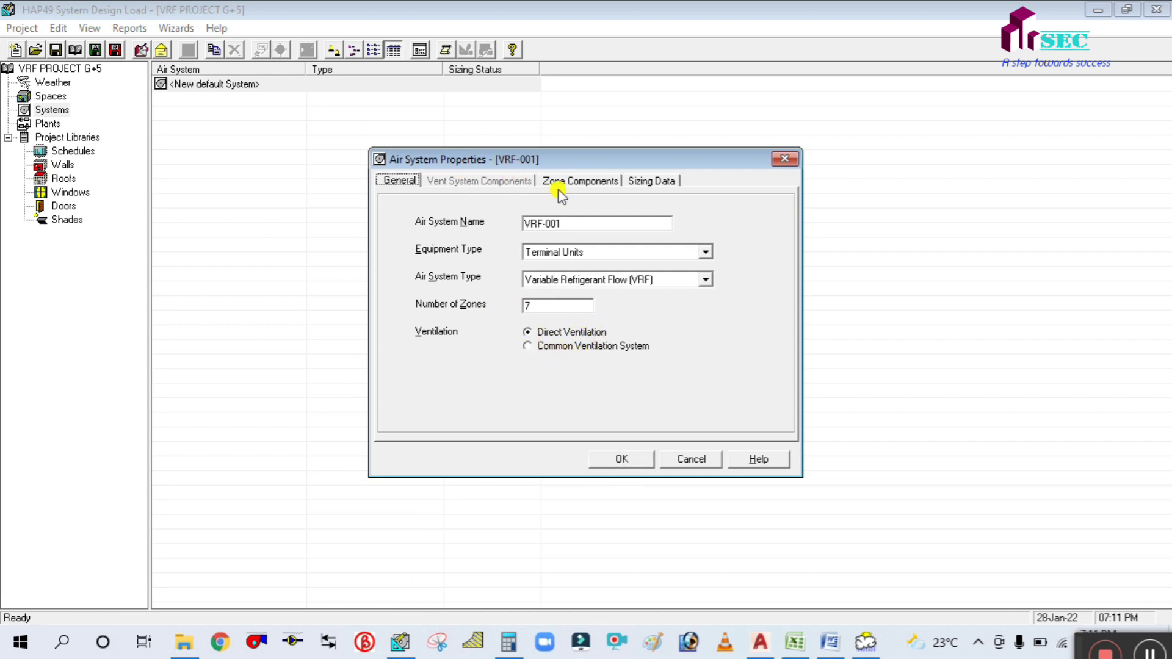
# Step: In the zone components, assign space OFFICE-1 to Zone 1 and OFFICE-2 to Zone 2
pyautogui.click(577, 180)
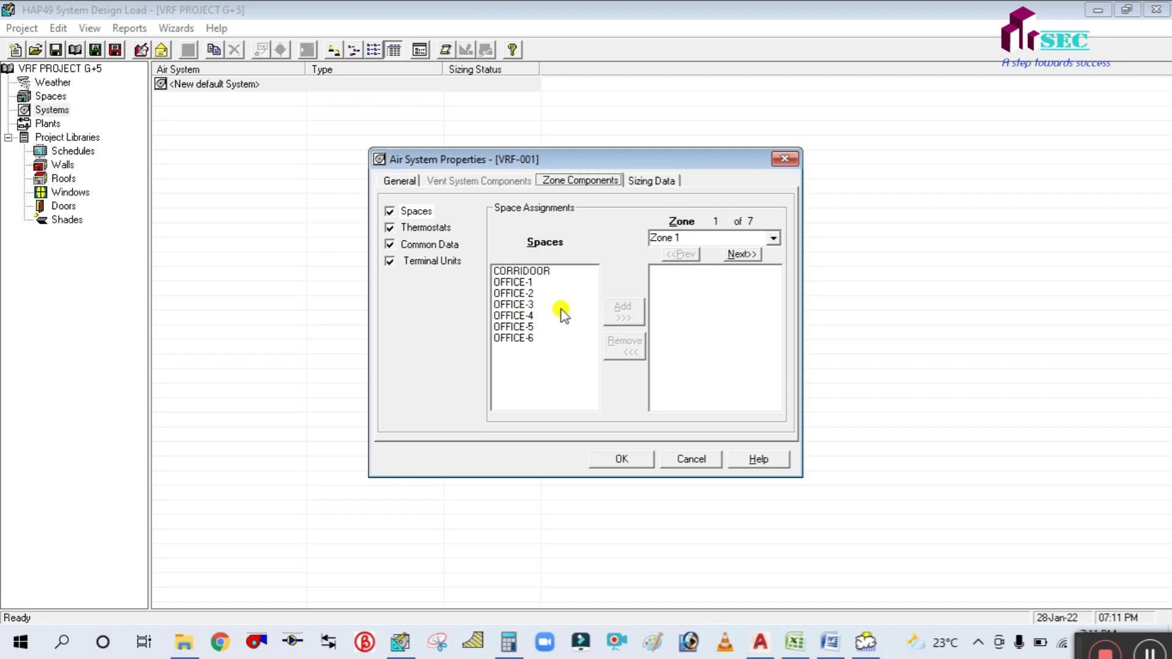
pyautogui.click(530, 283)
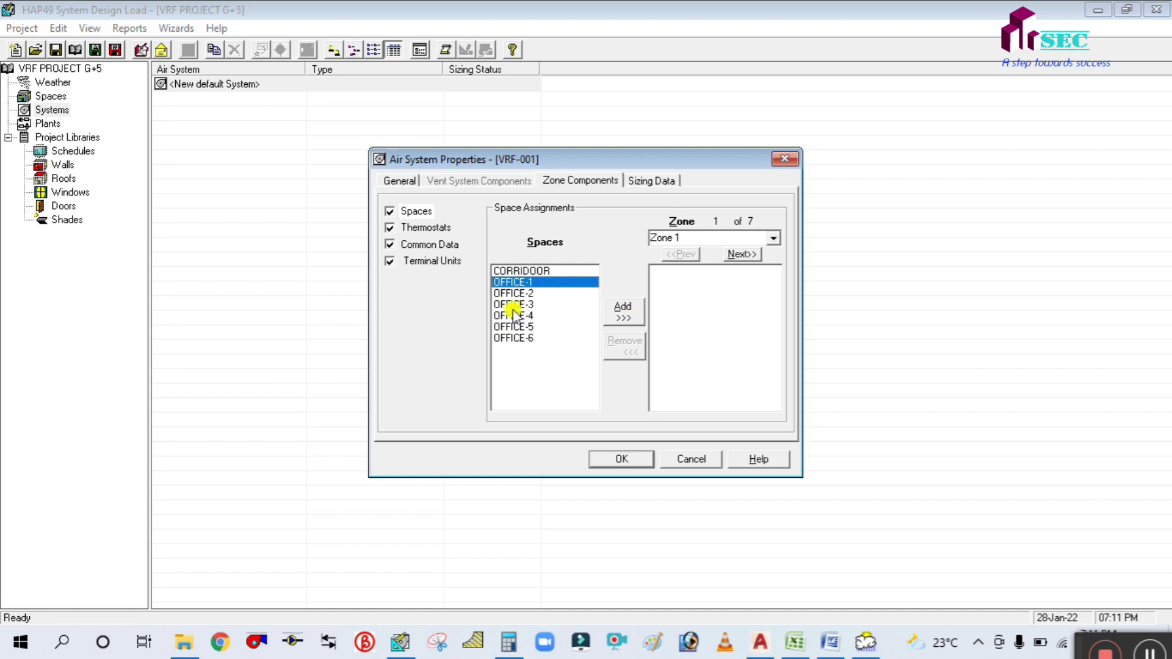
pyautogui.click(629, 313)
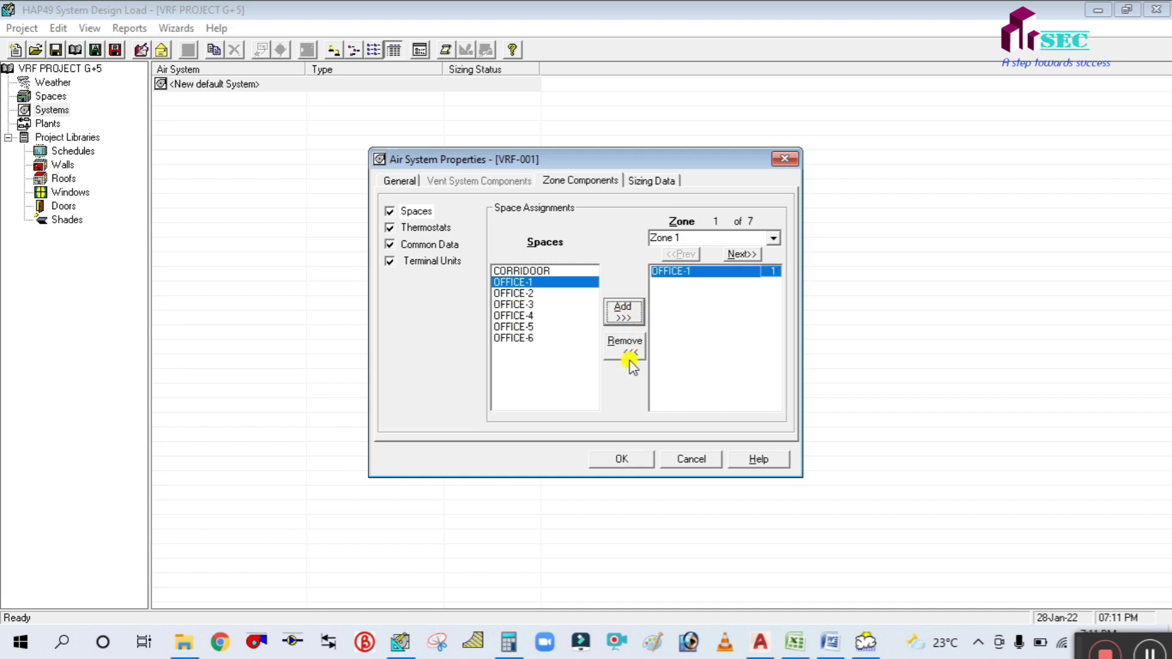
pyautogui.click(742, 255)
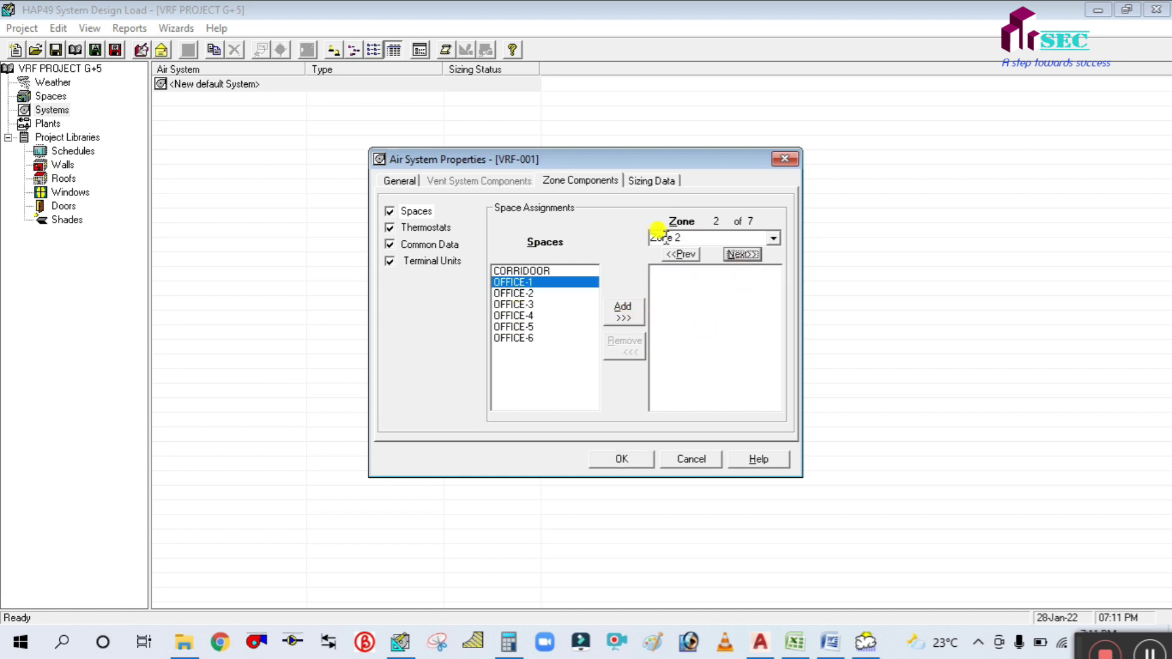
pyautogui.click(517, 295)
pyautogui.click(623, 311)
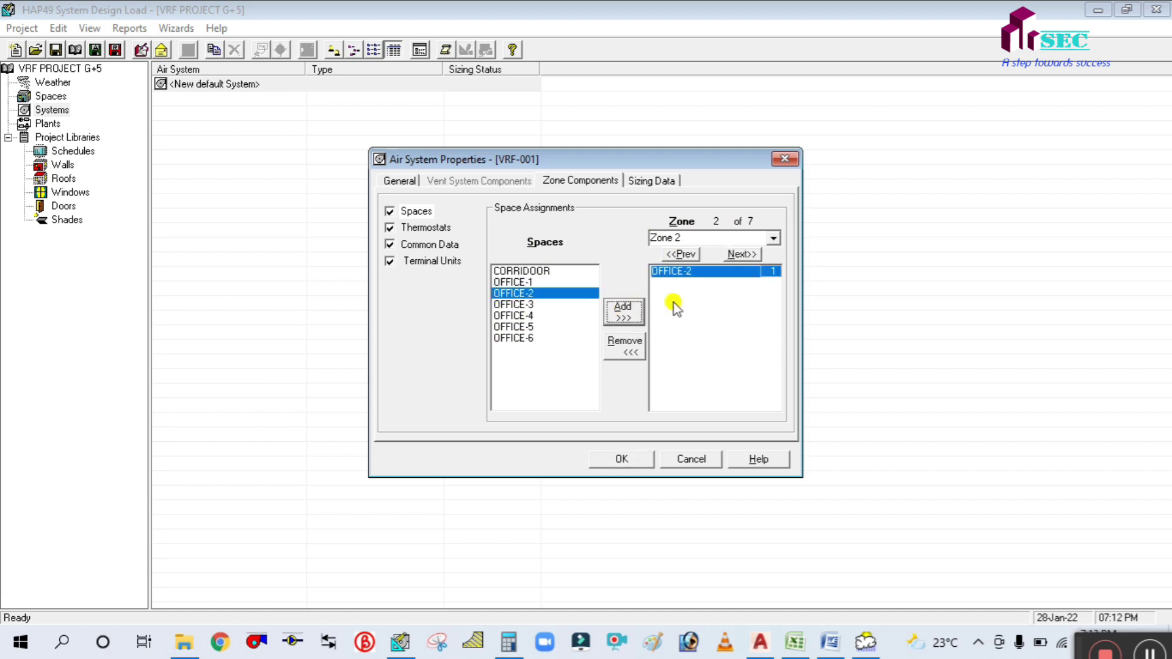
# Step: Assign space OFFICE-3 to Zone 3 and OFFICE-4 to Zone 4 of the air system
pyautogui.click(742, 255)
pyautogui.click(522, 305)
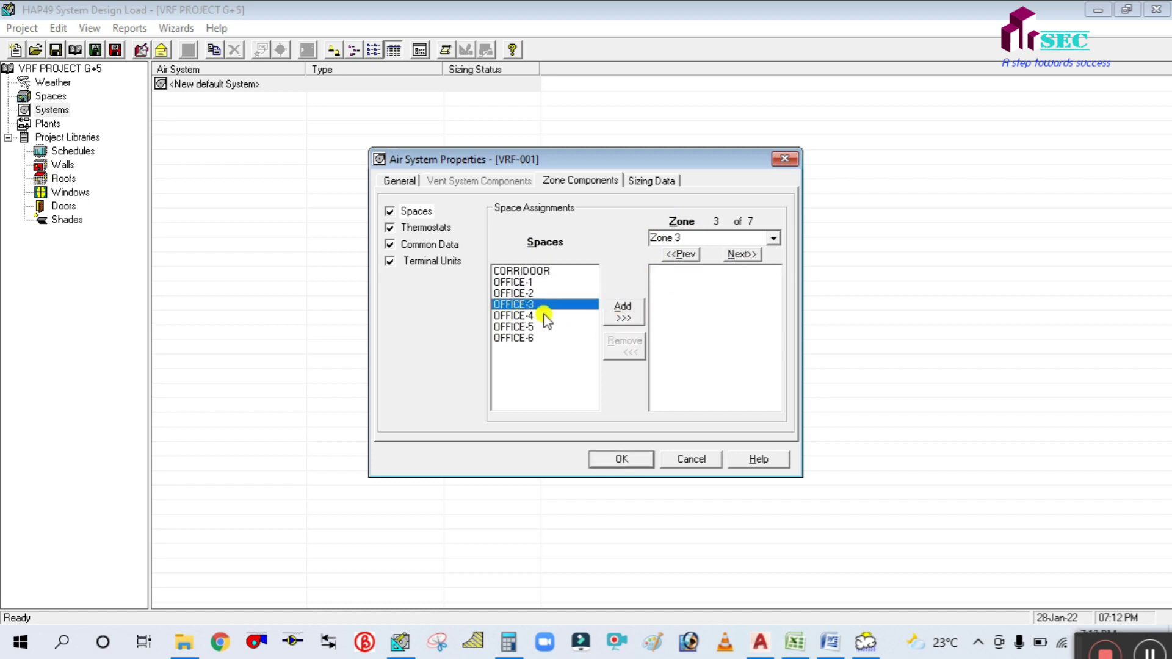
pyautogui.click(623, 310)
pyautogui.click(740, 255)
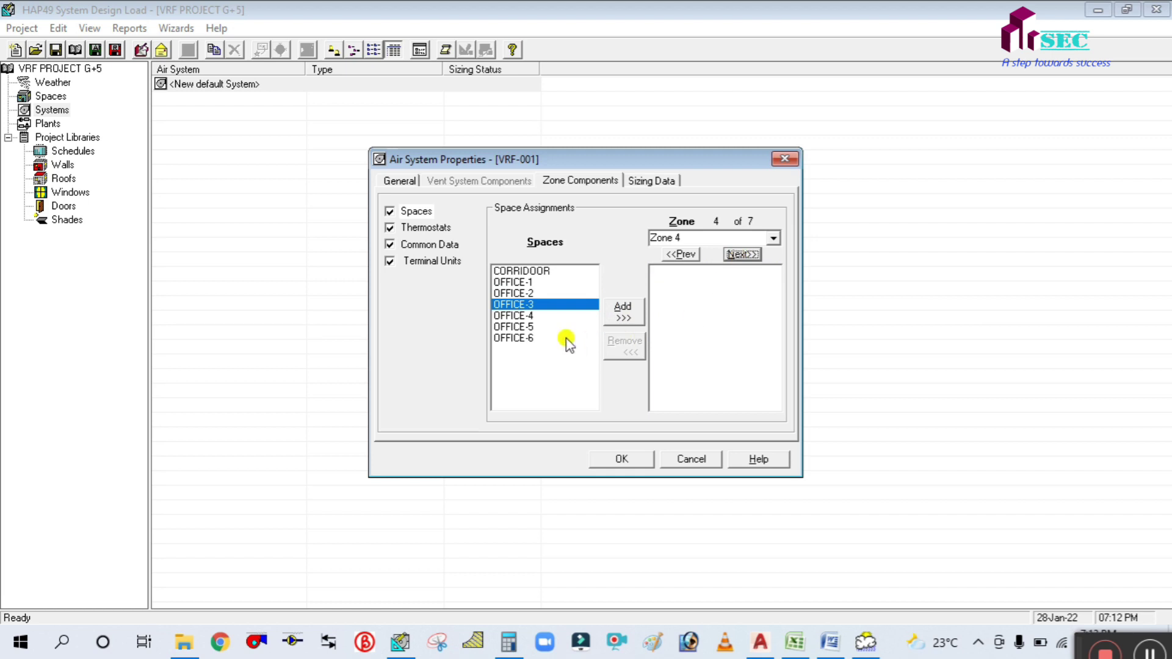
pyautogui.click(520, 315)
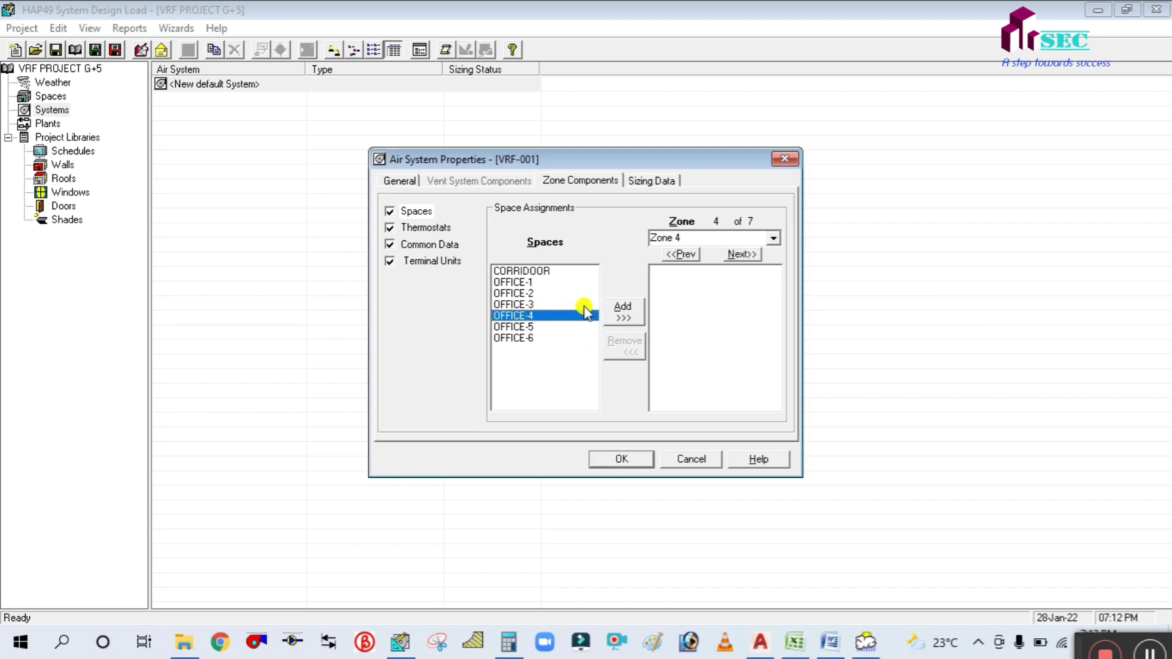
pyautogui.click(623, 311)
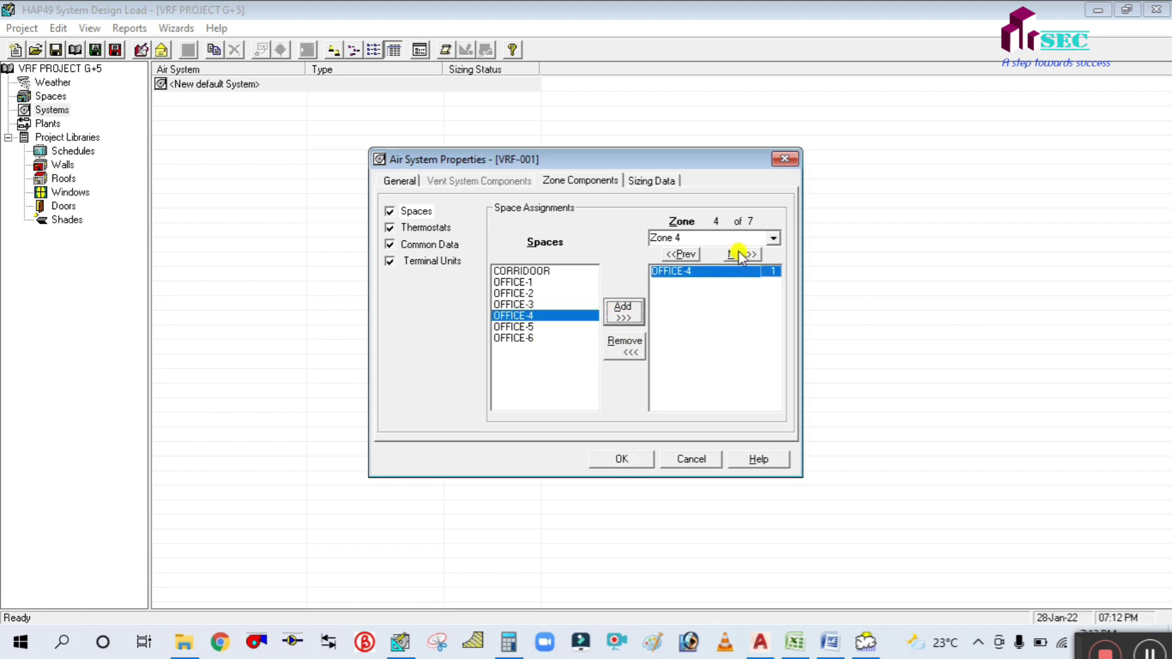
# Step: Assign space OFFICE-5 to Zone 5 and OFFICE-6 to Zone 6 of the air system
pyautogui.click(740, 255)
pyautogui.click(521, 328)
pyautogui.click(624, 312)
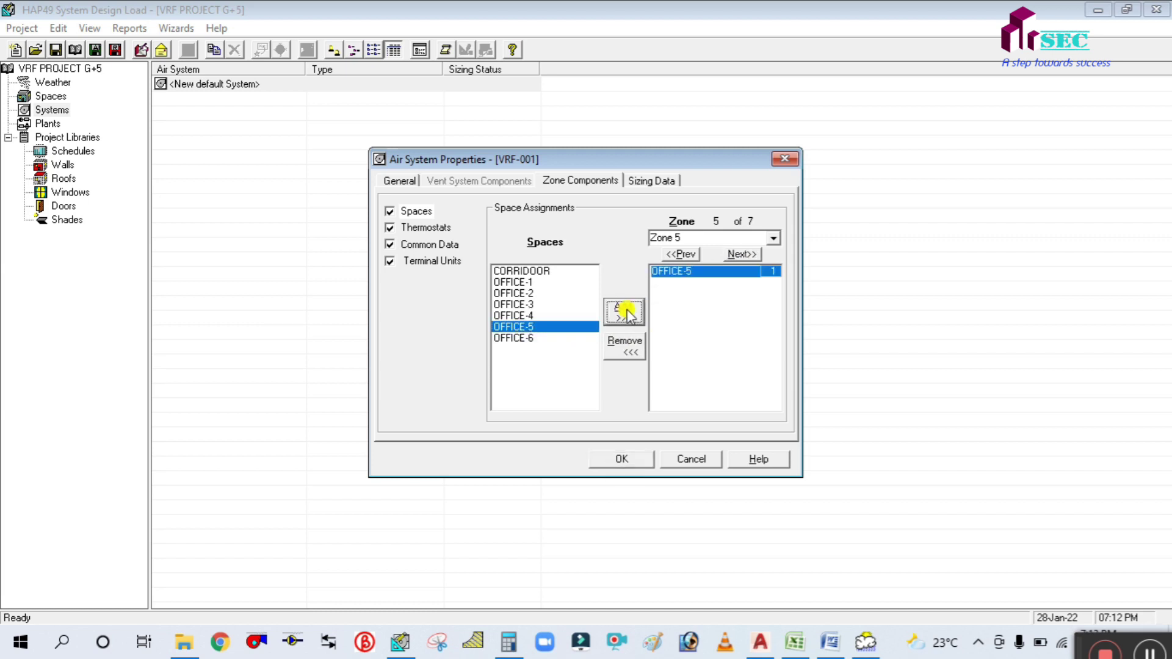
pyautogui.click(754, 259)
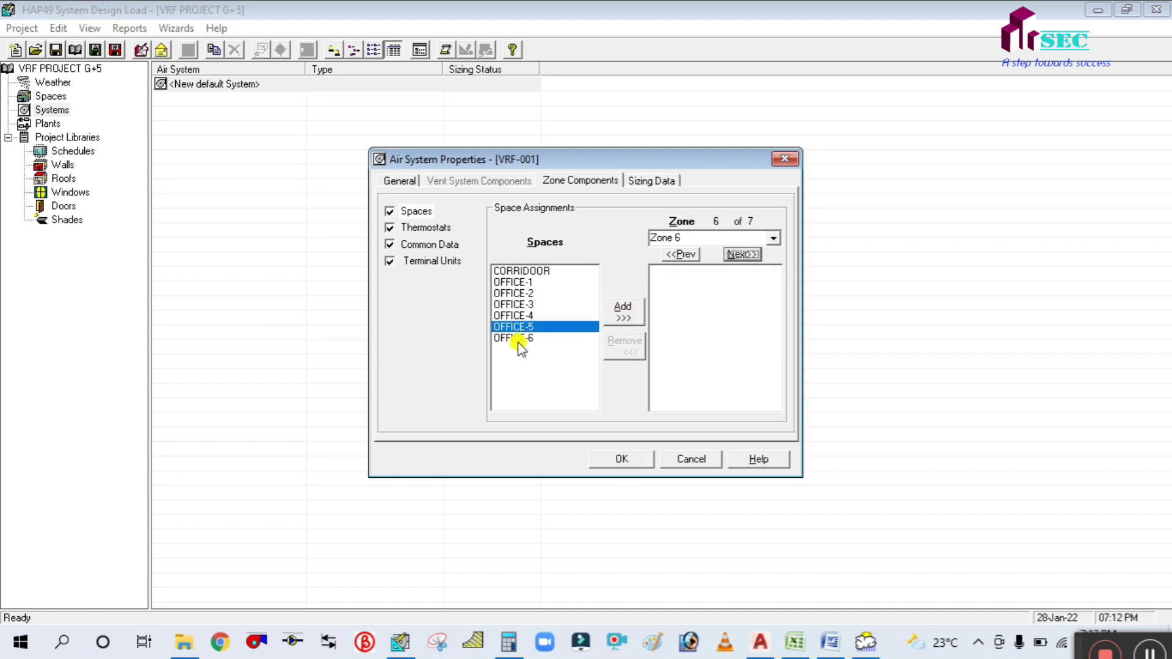
pyautogui.click(521, 338)
pyautogui.click(623, 312)
# Step: Assign the CORRIDOOR space to Zone 7 of the air system
pyautogui.click(739, 255)
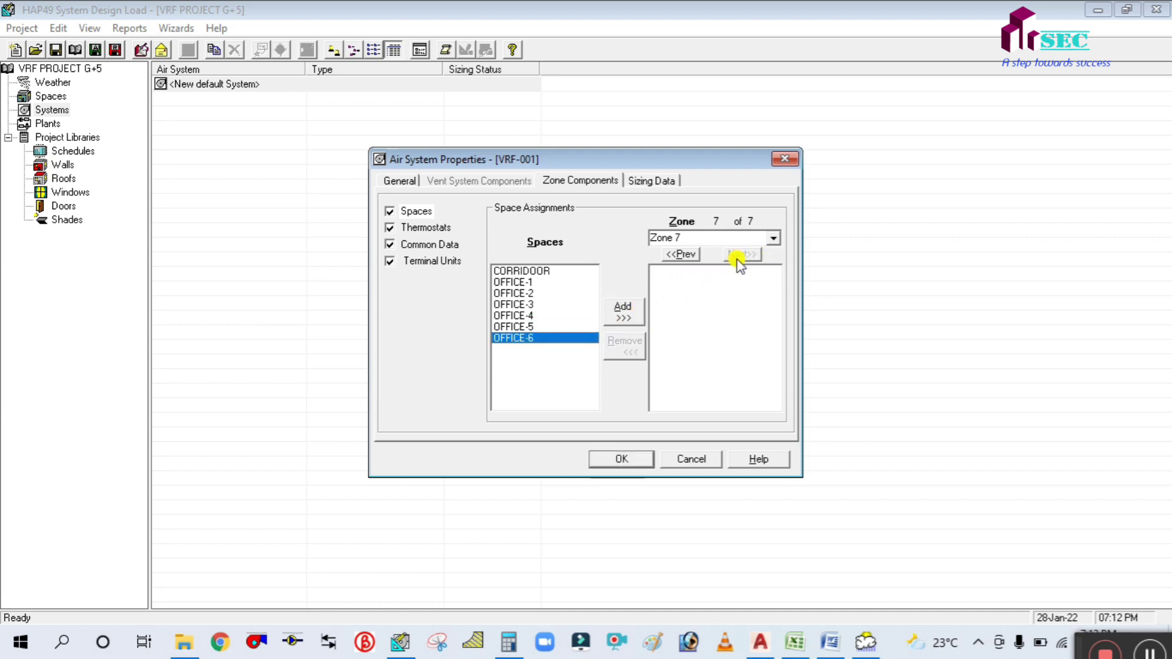
pyautogui.click(522, 272)
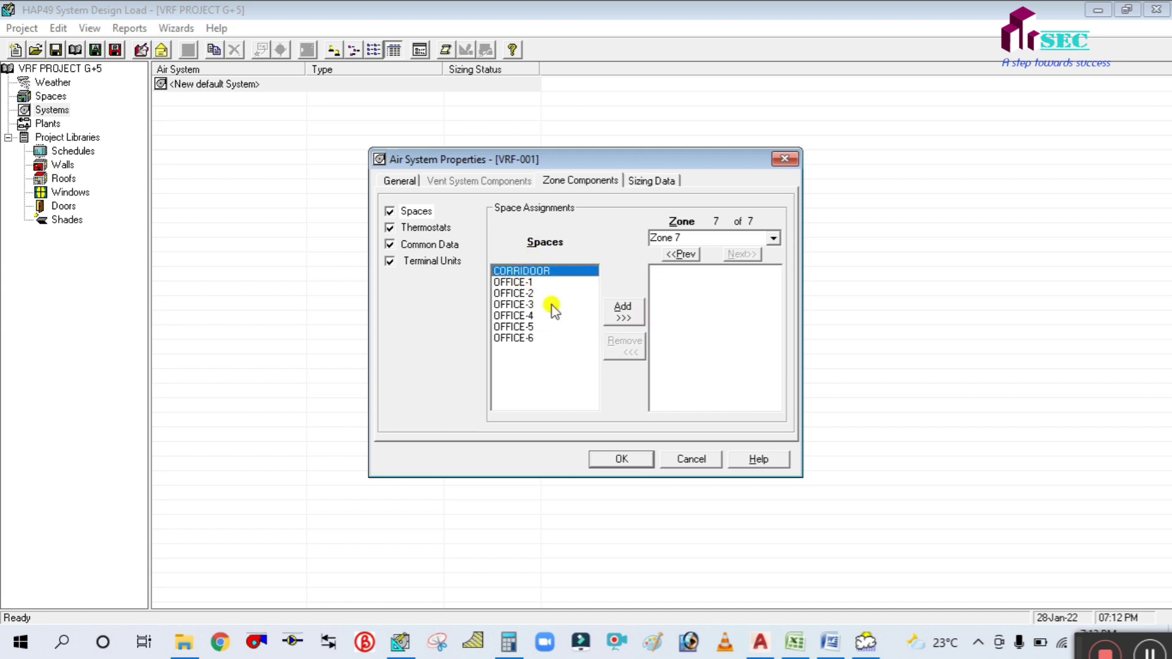
pyautogui.click(617, 311)
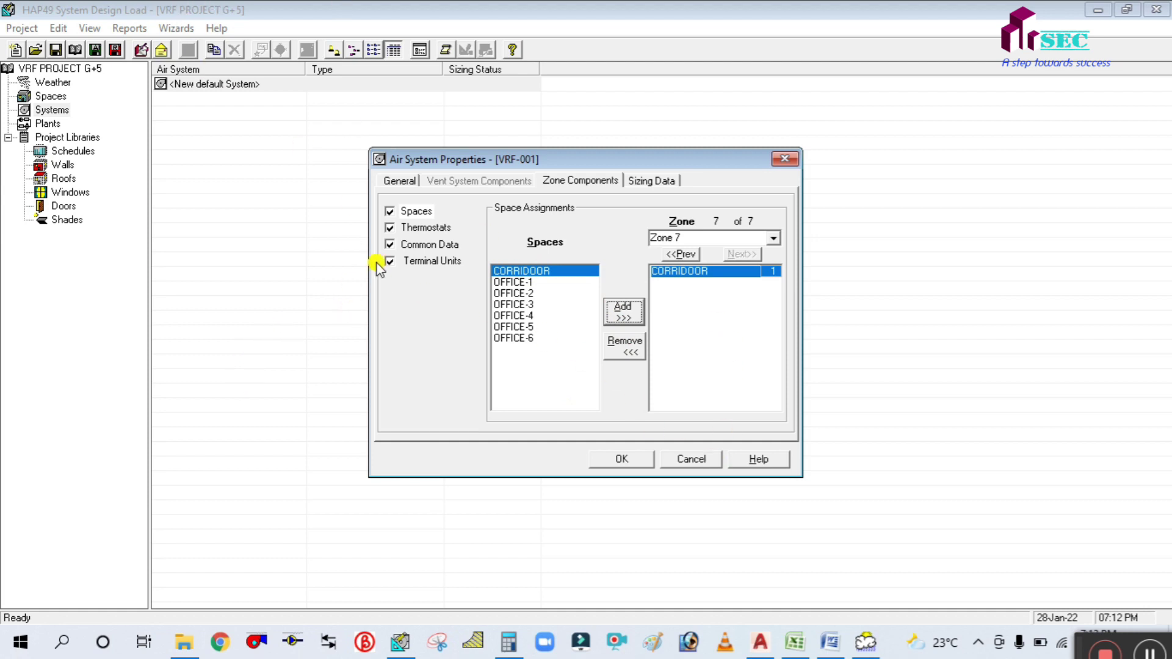
# Step: Set the thermostat throttling range to 5 °F for all zones and assign the TS thermostat schedule
pyautogui.click(422, 228)
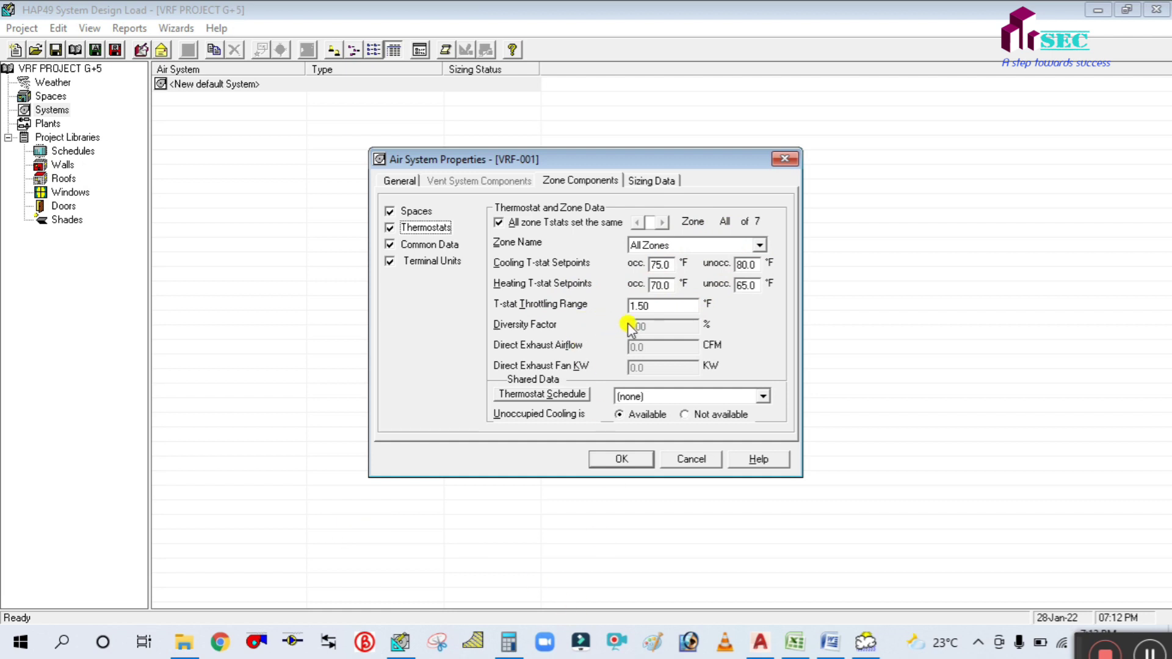
pyautogui.click(666, 306)
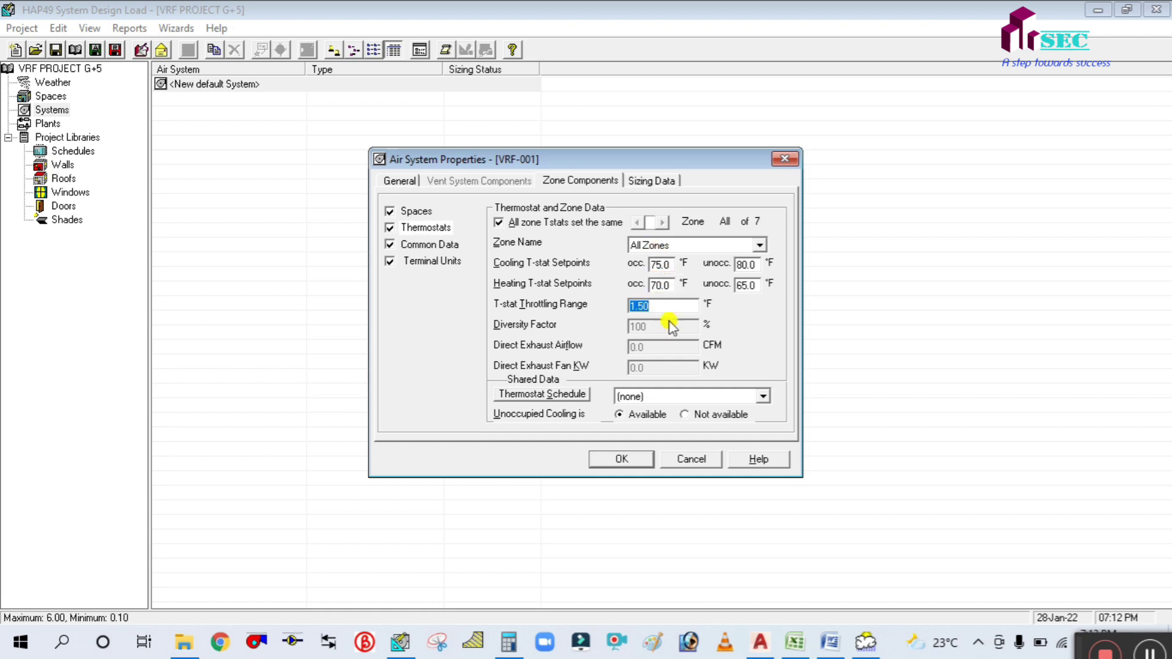
pyautogui.write('5')
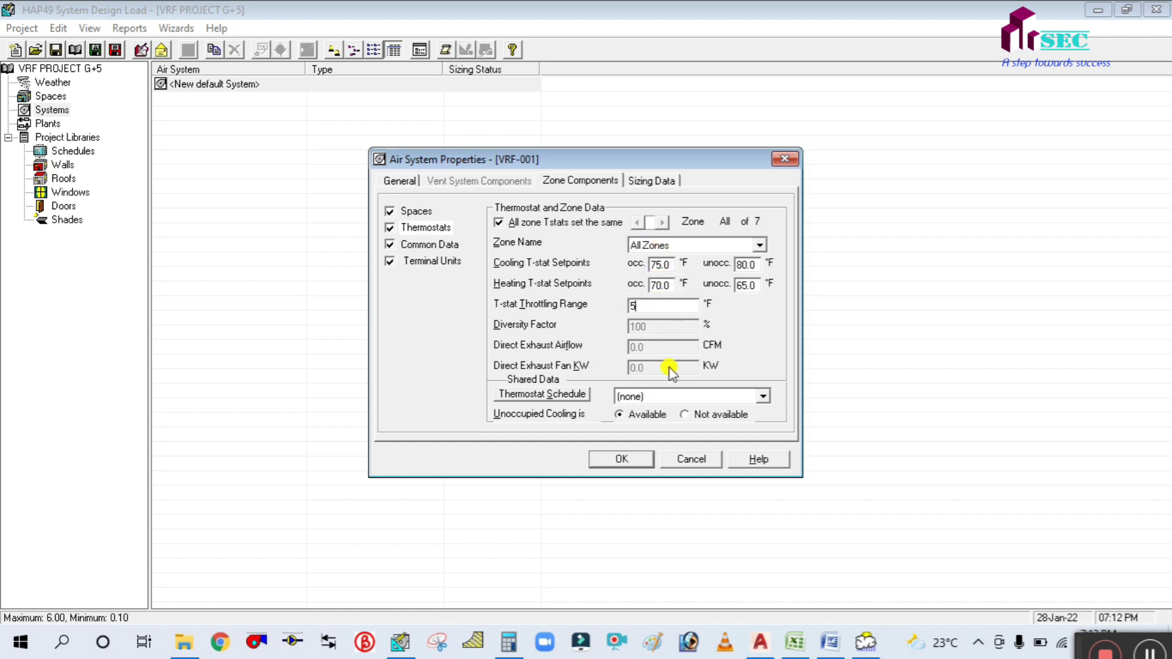
pyautogui.click(644, 397)
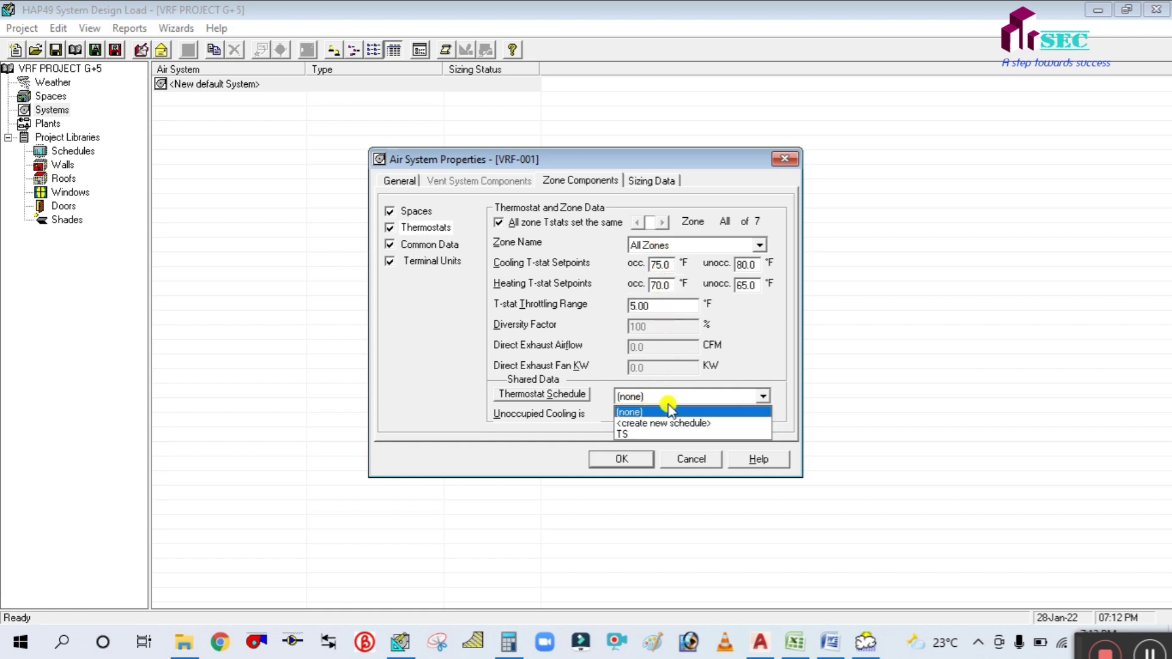
pyautogui.click(667, 435)
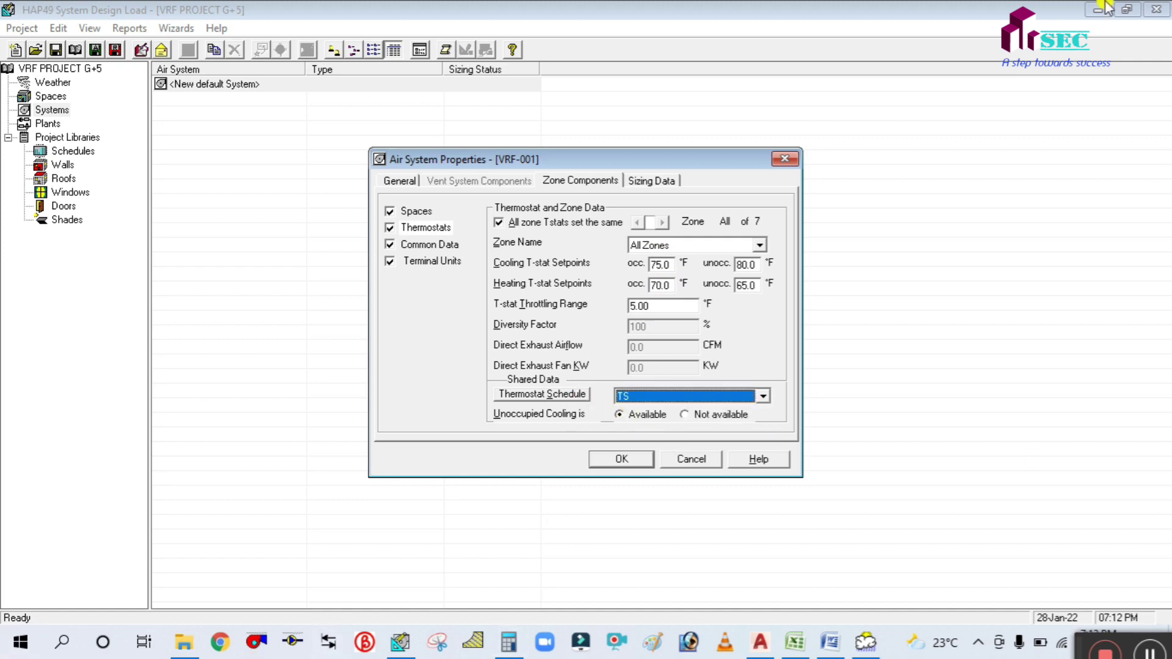
# Step: In the common terminal unit data, set the cooling coil design supply temperature to 56 °F and the coil bypass factor to 0.12
pyautogui.click(429, 245)
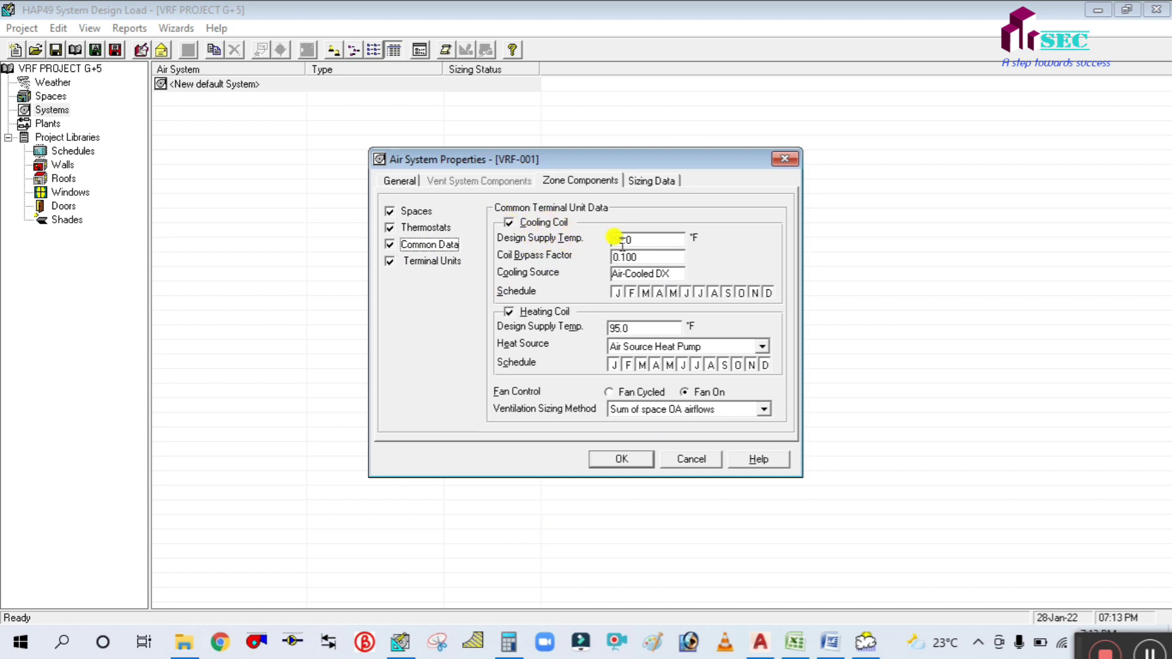
pyautogui.click(648, 242)
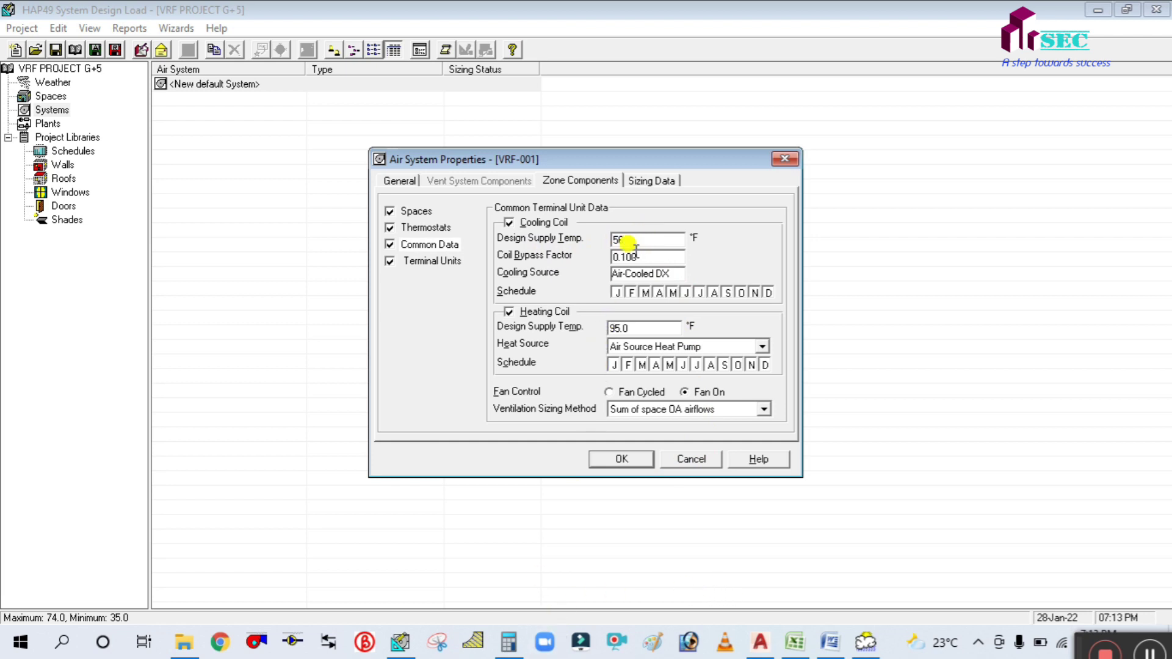
pyautogui.click(663, 257)
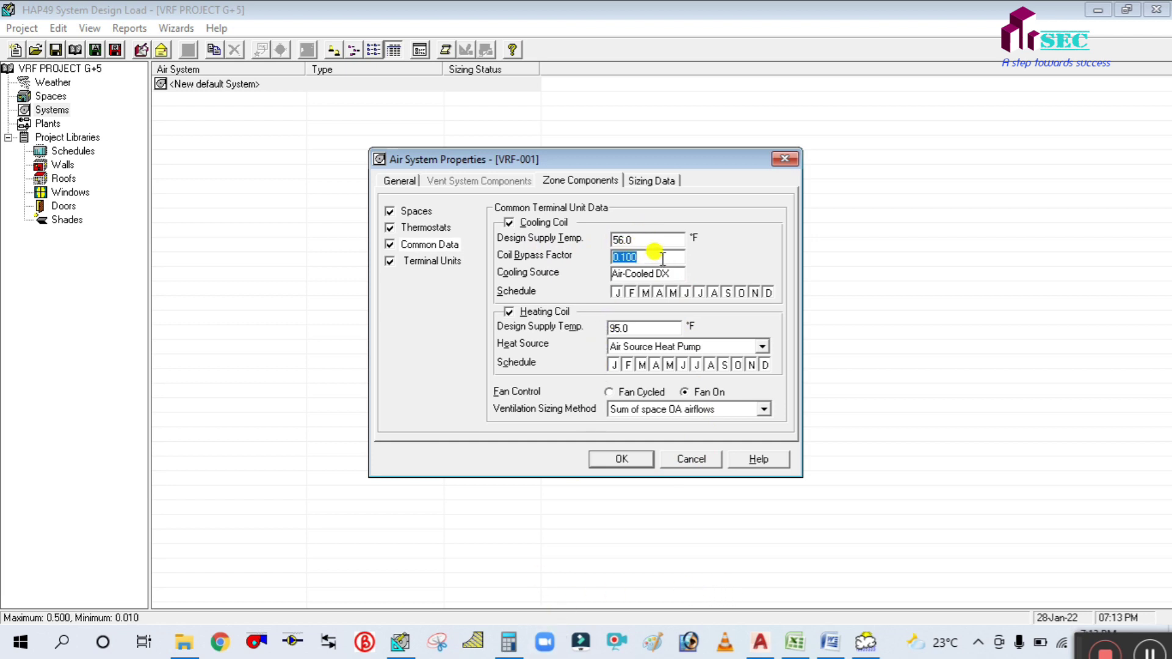
pyautogui.write('0')
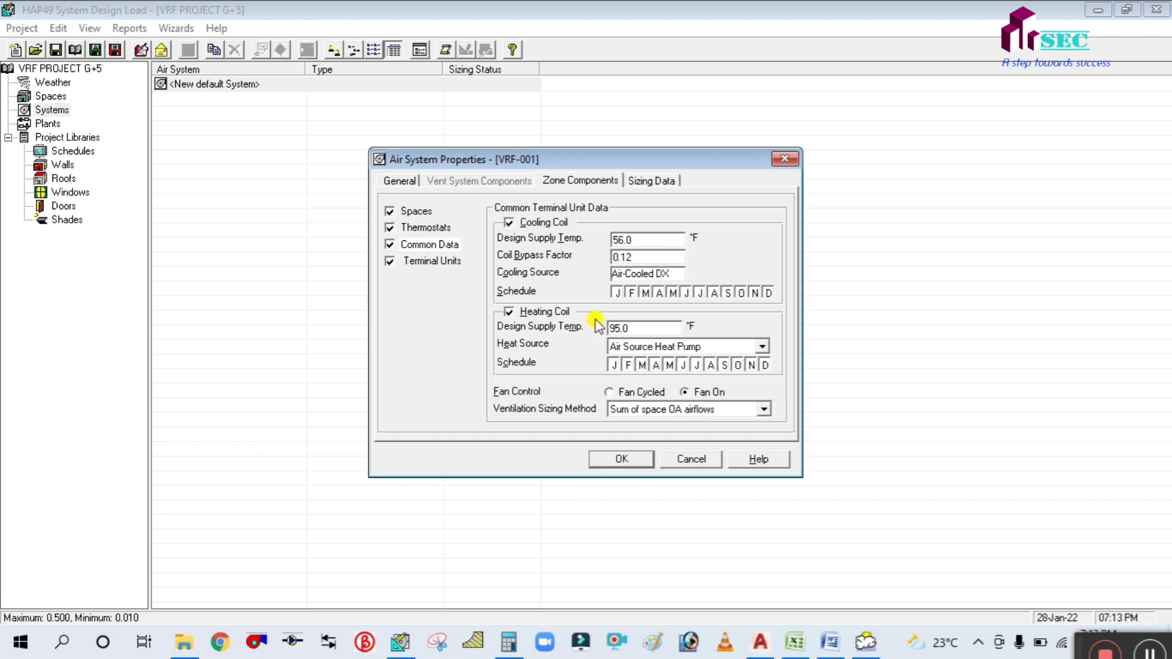
pyautogui.click(666, 330)
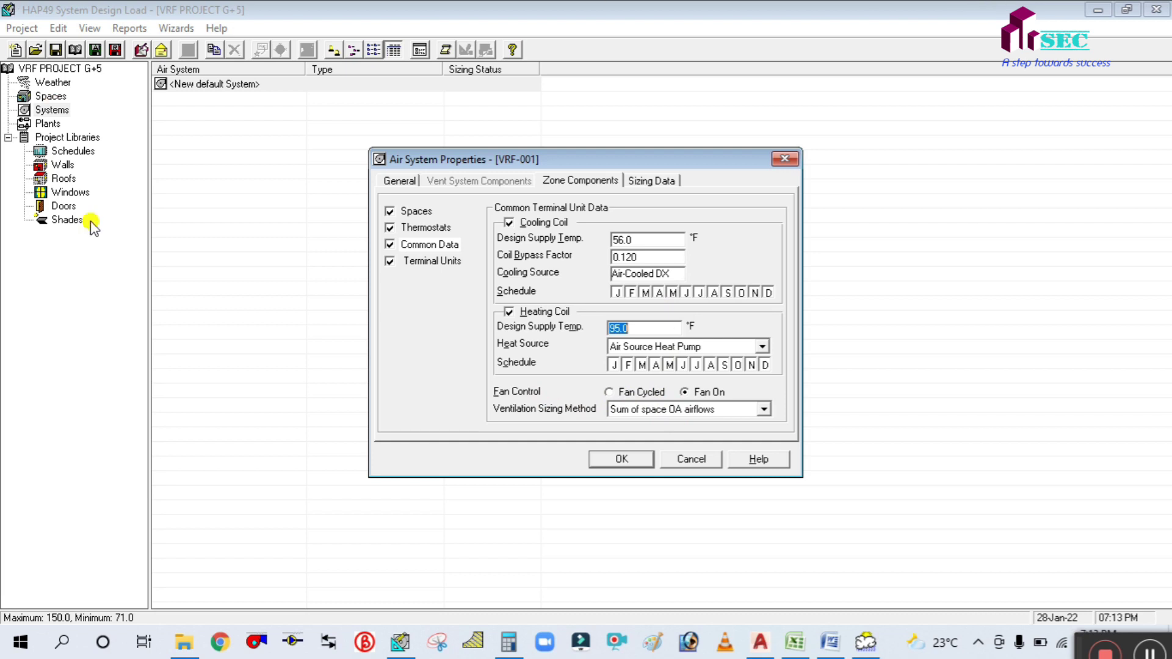
# Step: Choose Fan Coil as the terminal type for all zones in the terminal unit data
pyautogui.click(410, 262)
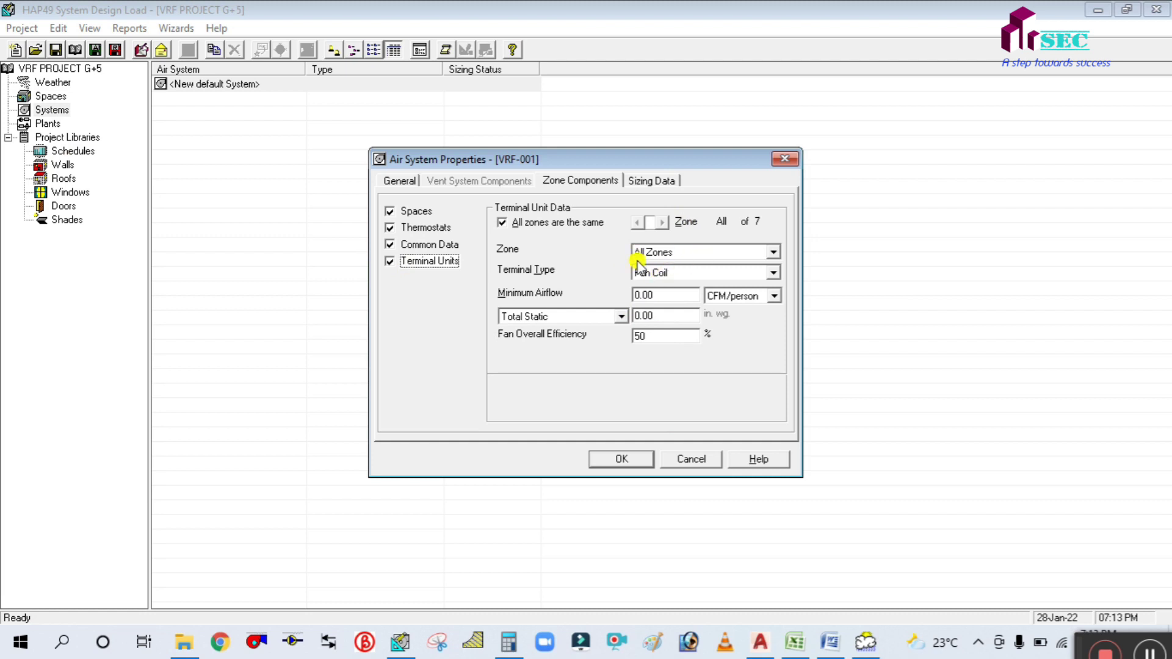
pyautogui.click(699, 272)
pyautogui.click(700, 274)
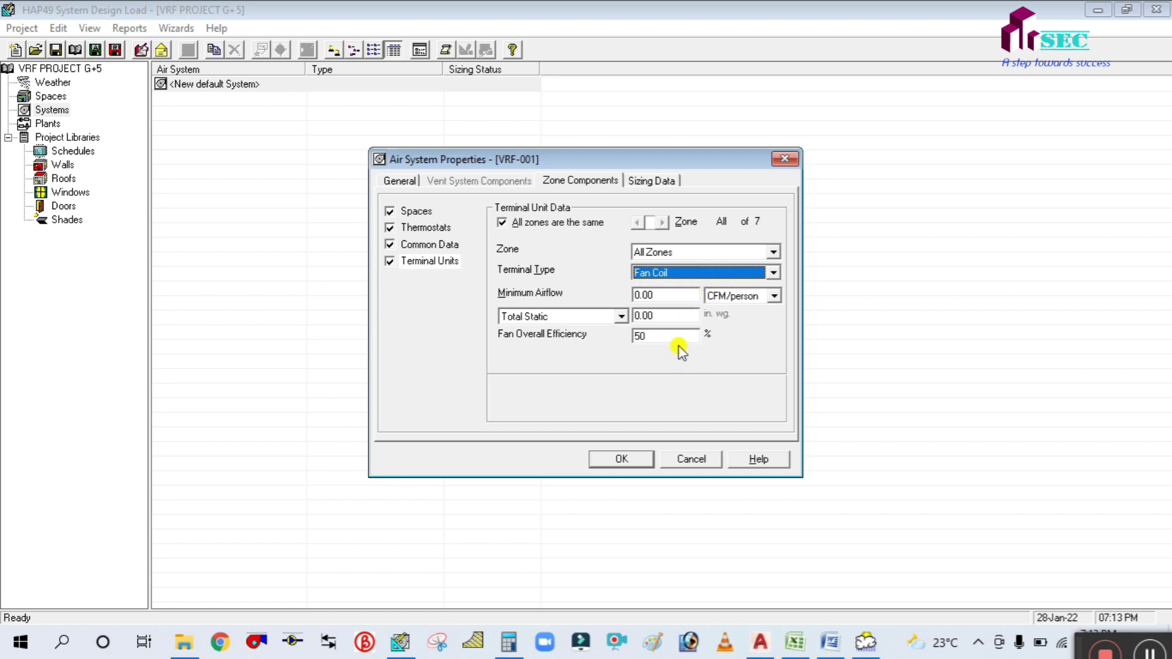
pyautogui.click(666, 293)
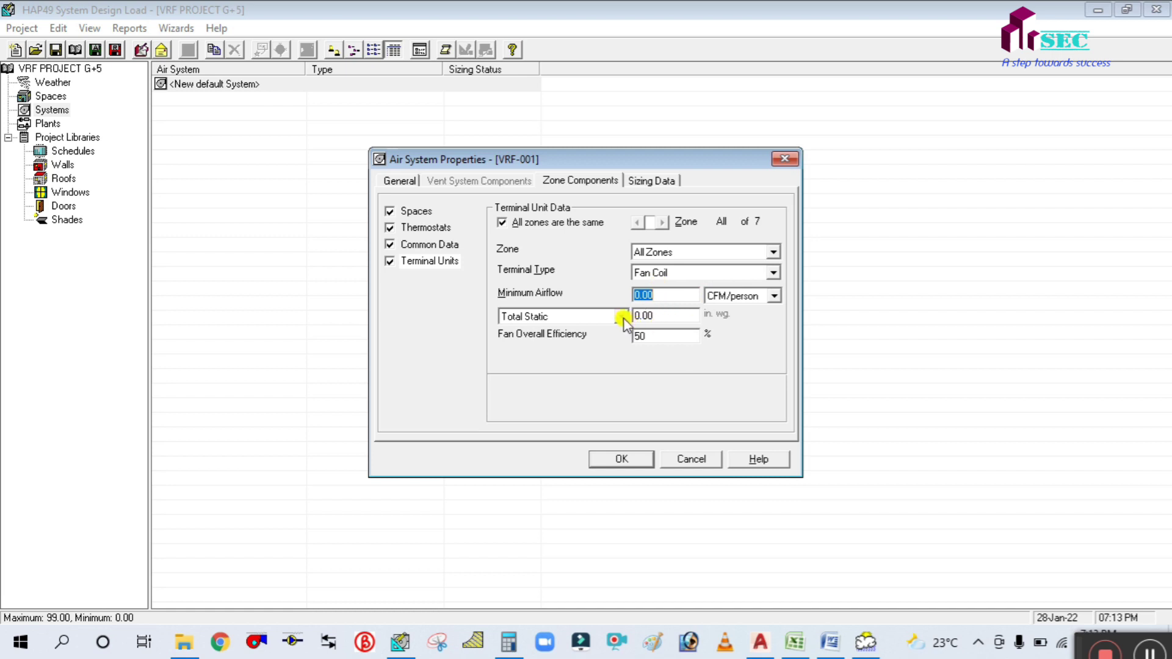
# Step: Review the system sizing safety factors and the zone sizing data of the air system
pyautogui.click(646, 179)
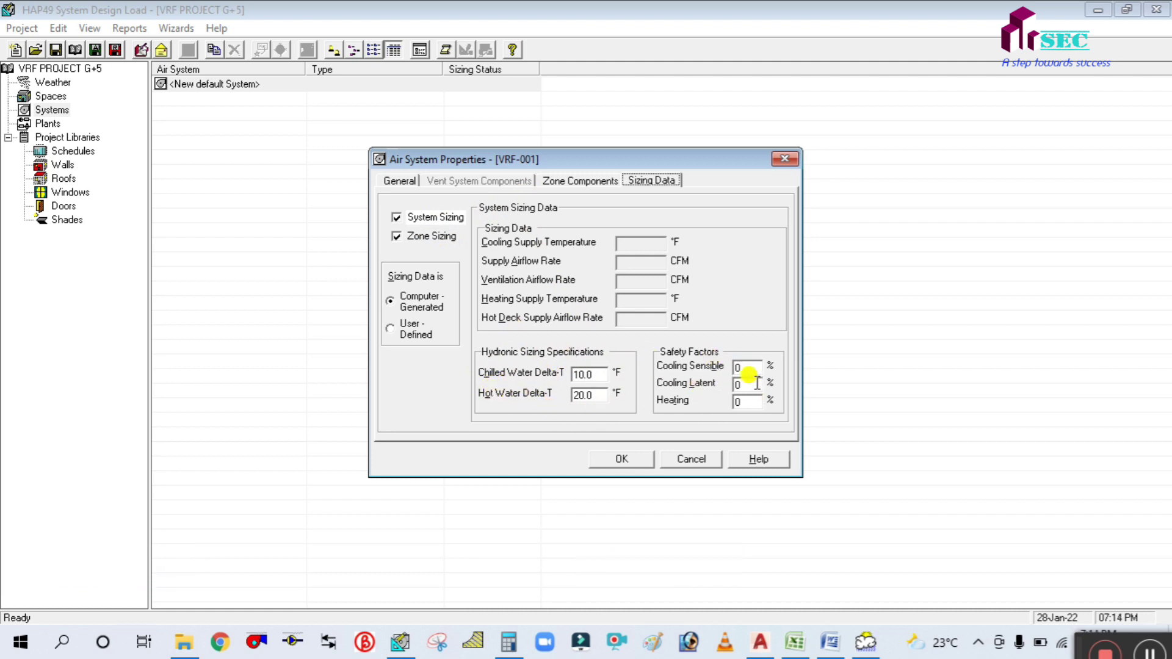
pyautogui.click(736, 367)
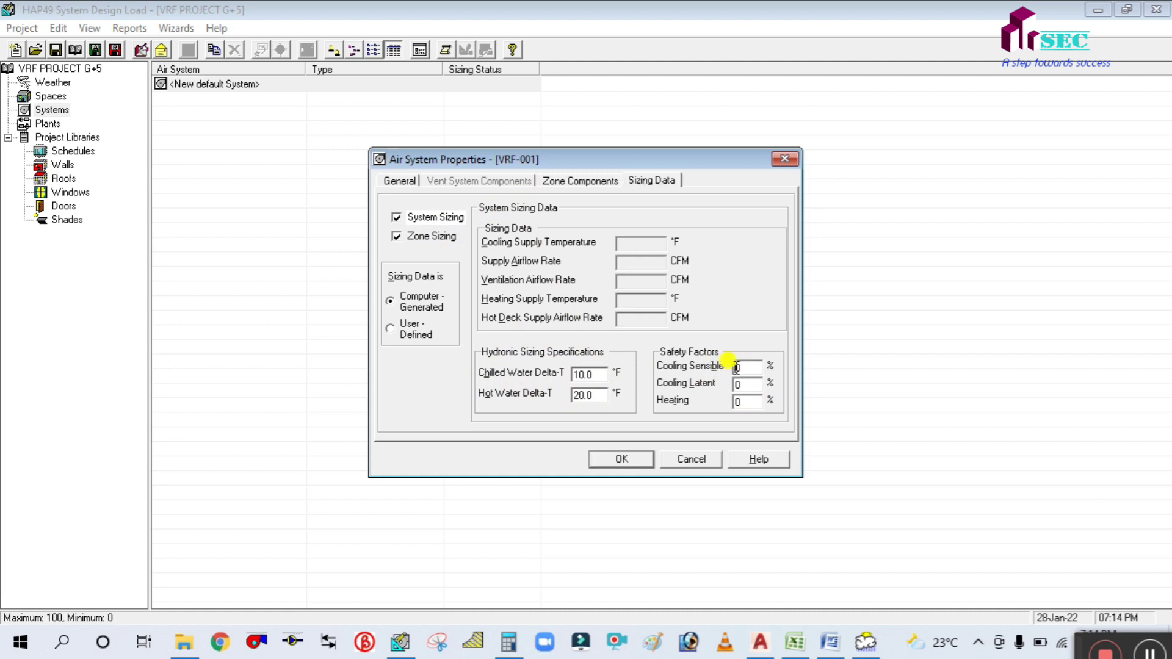
pyautogui.doubleClick(736, 367)
pyautogui.click(434, 236)
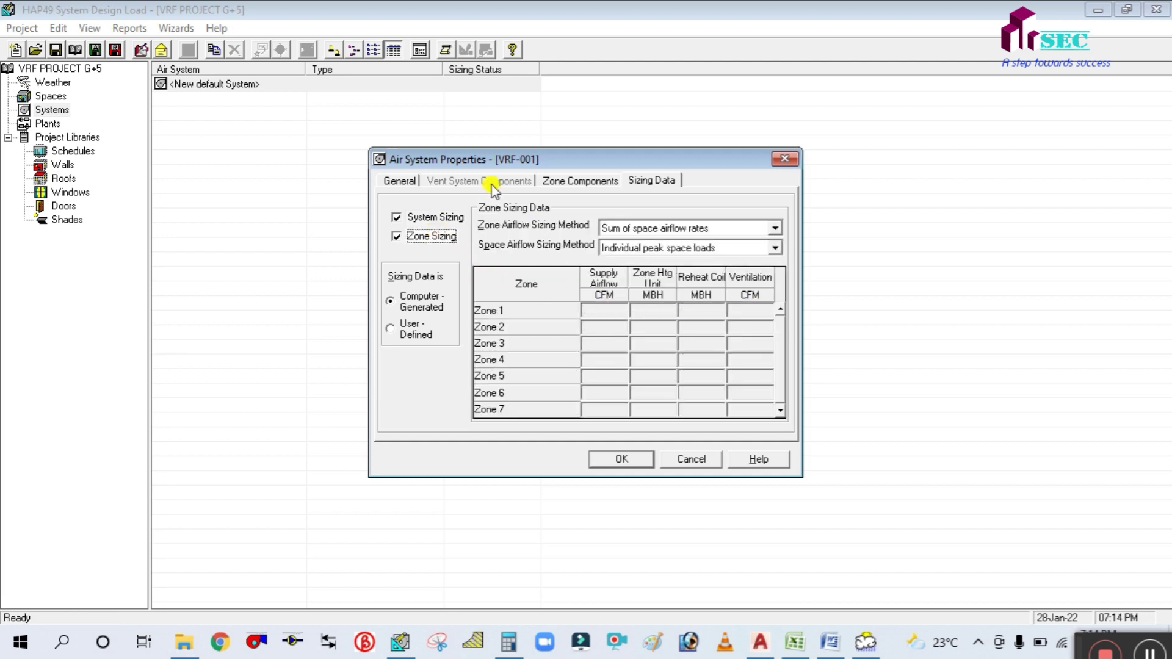
# Step: Recheck the zone components and general settings of VRF-001, and accept the air system definition
pyautogui.click(582, 180)
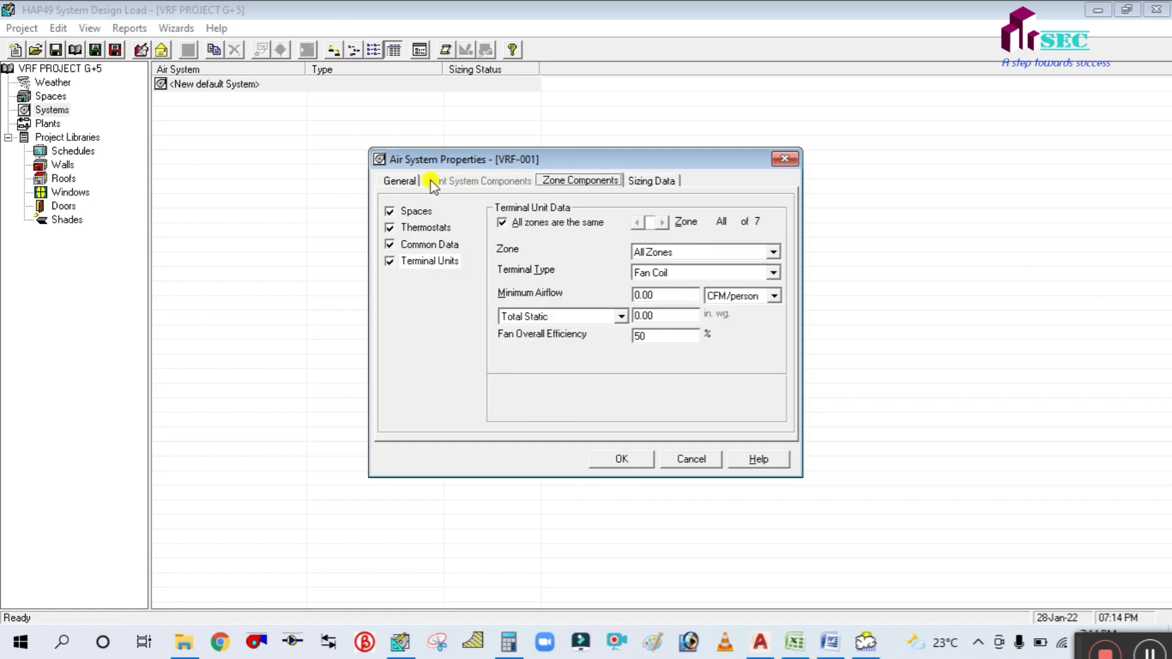
pyautogui.click(403, 180)
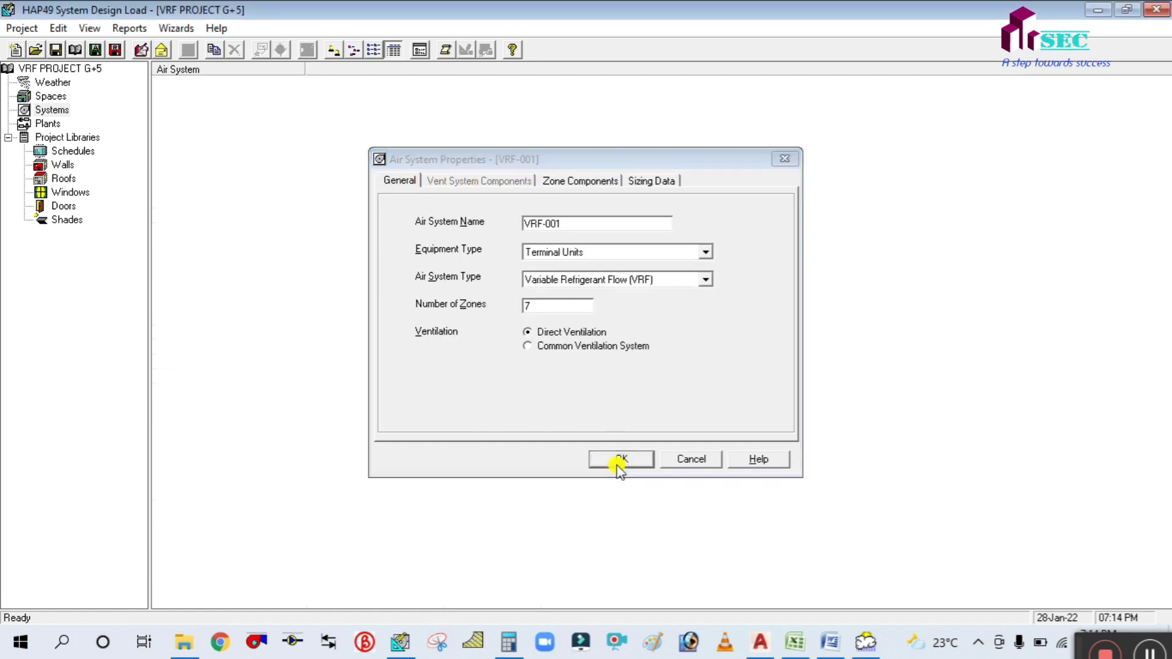
pyautogui.click(619, 459)
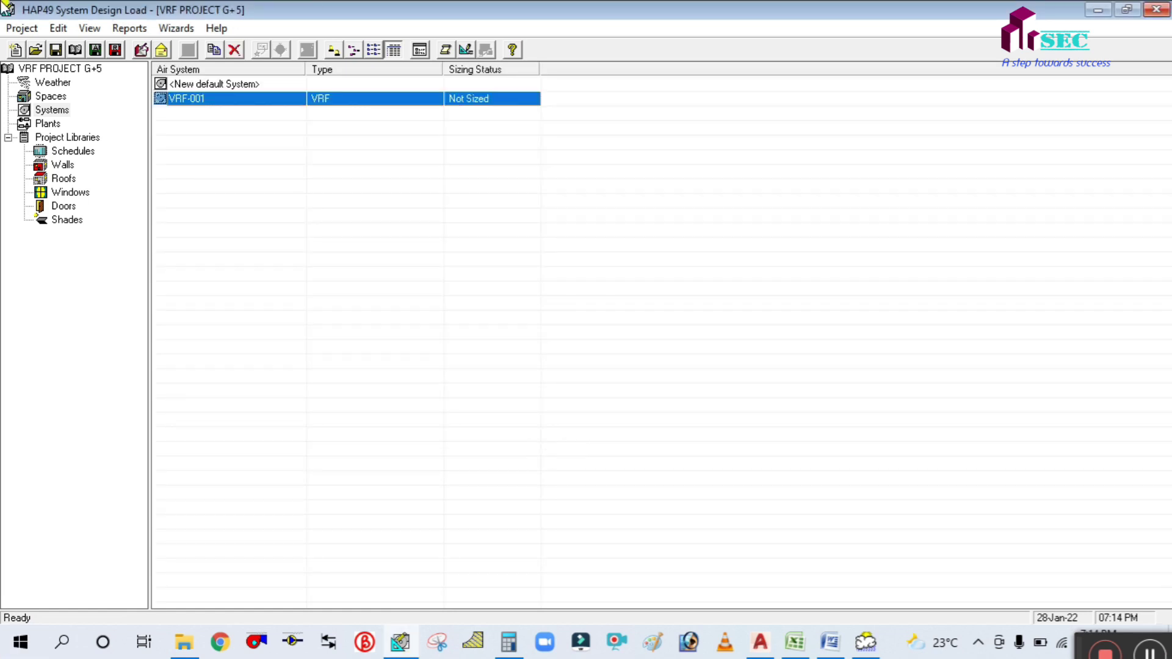
# Step: Save the project under the valid name VRF PROJECT G PLUS 5, without a plus sign
pyautogui.click(56, 49)
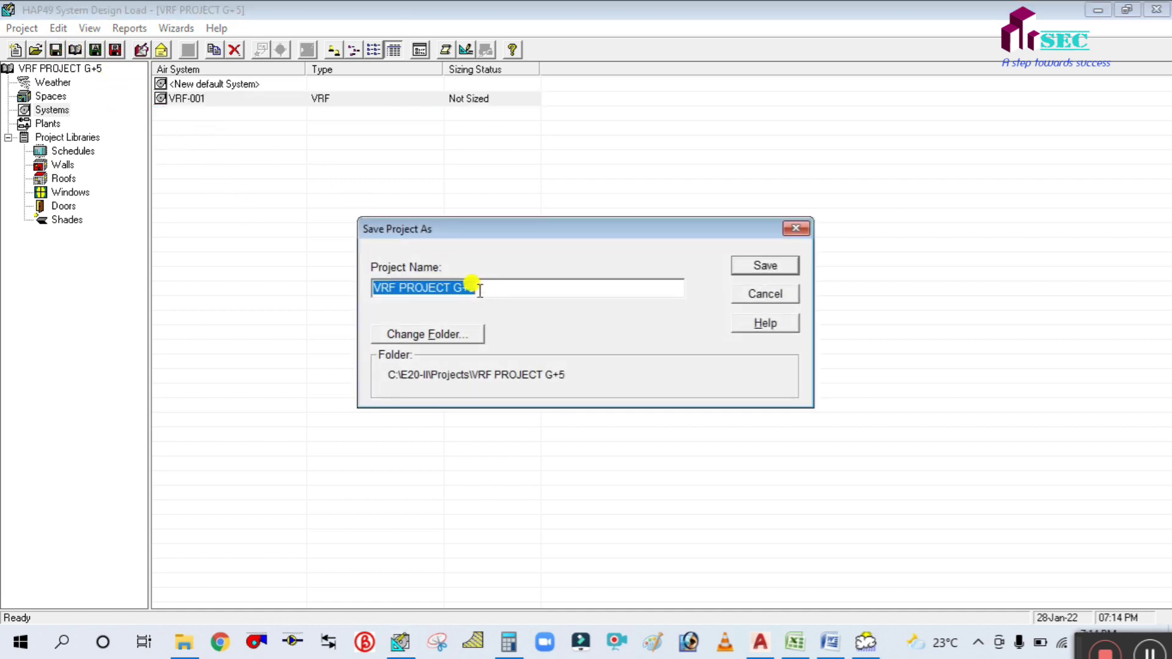
pyautogui.click(751, 267)
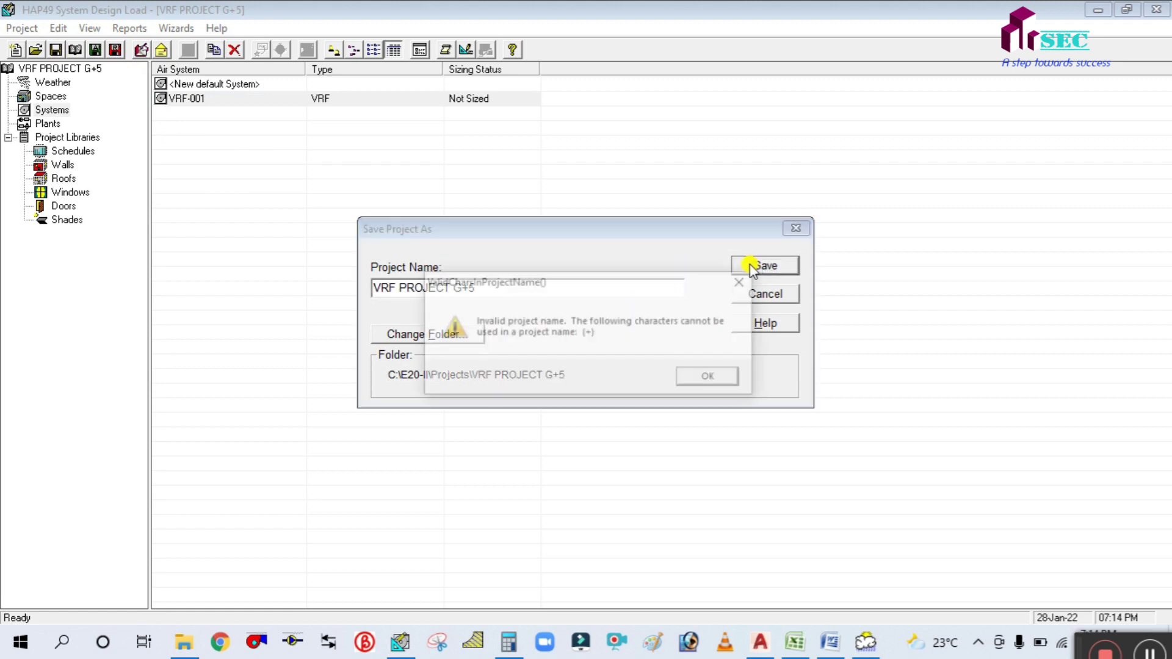
pyautogui.click(710, 378)
pyautogui.click(503, 286)
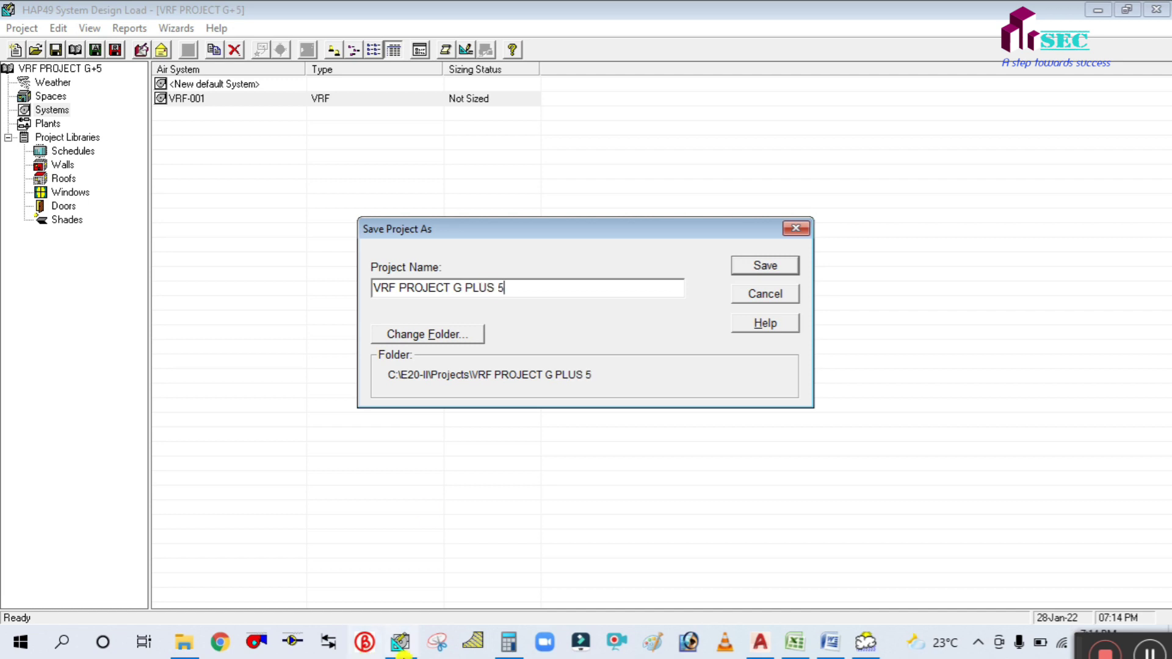
pyautogui.click(777, 265)
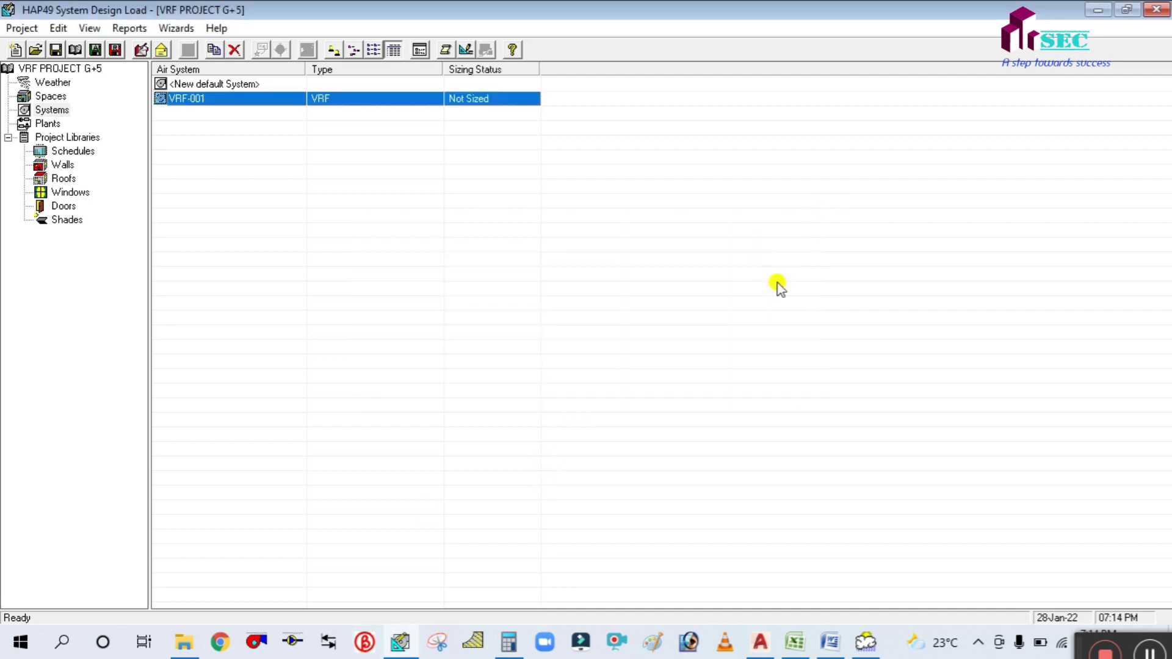
pyautogui.click(711, 381)
# Step: Generate a preview of the VRF-001 design results with the Zone Load Summary table added to the selected reports
pyautogui.rightClick(196, 96)
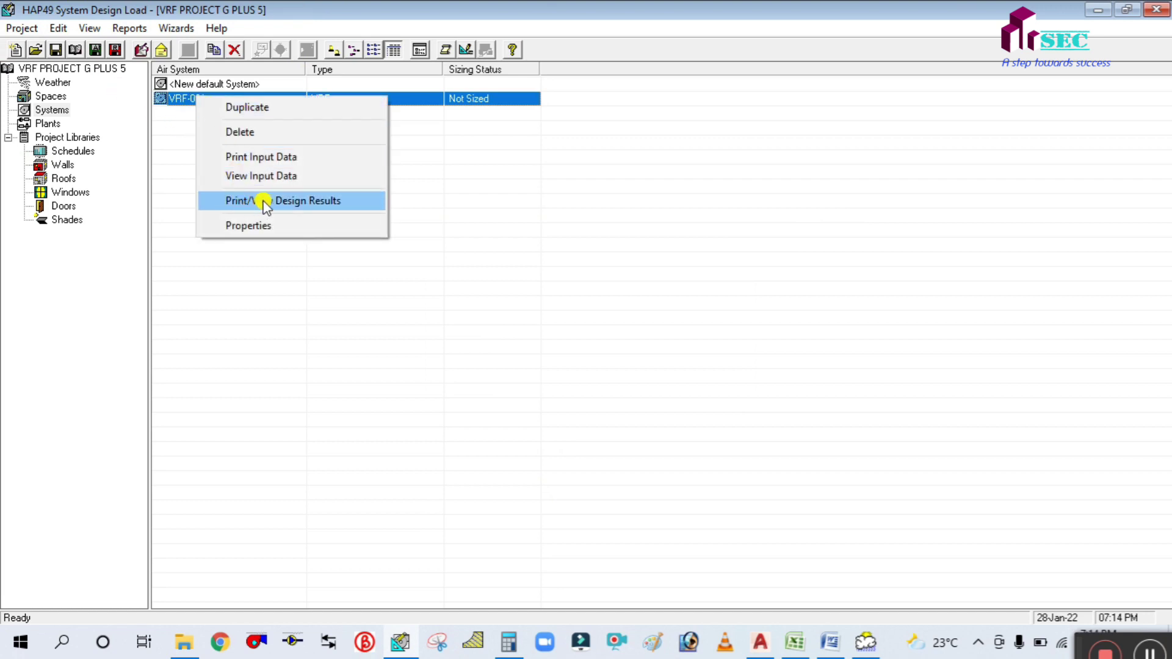
pyautogui.click(322, 205)
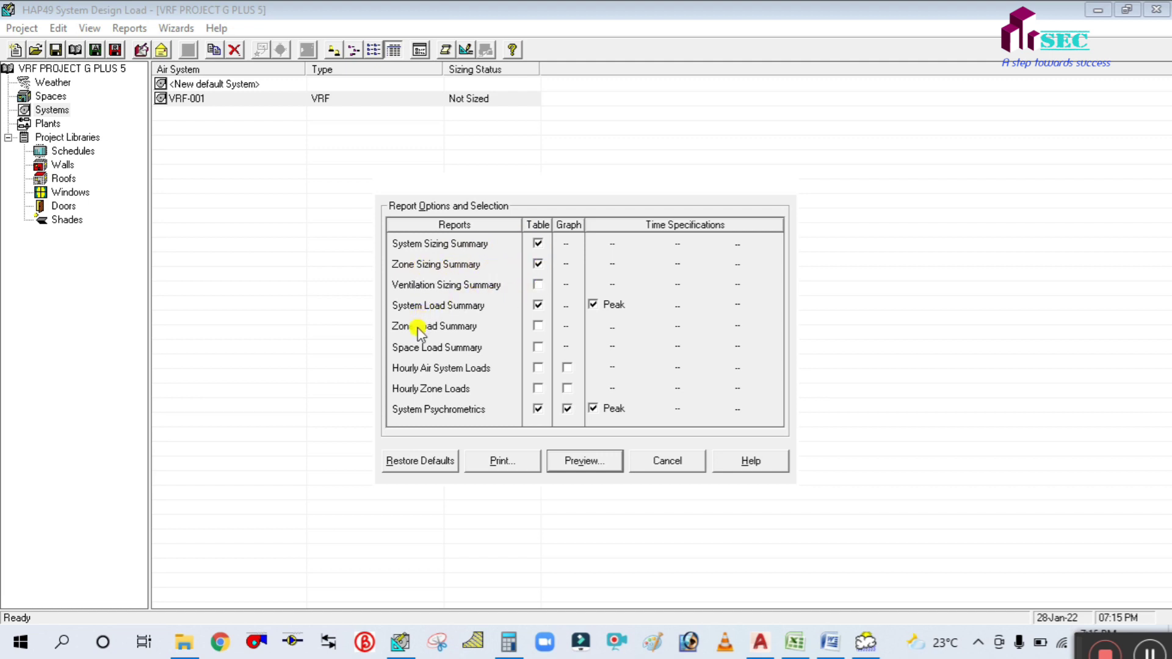
pyautogui.click(539, 327)
pyautogui.click(580, 462)
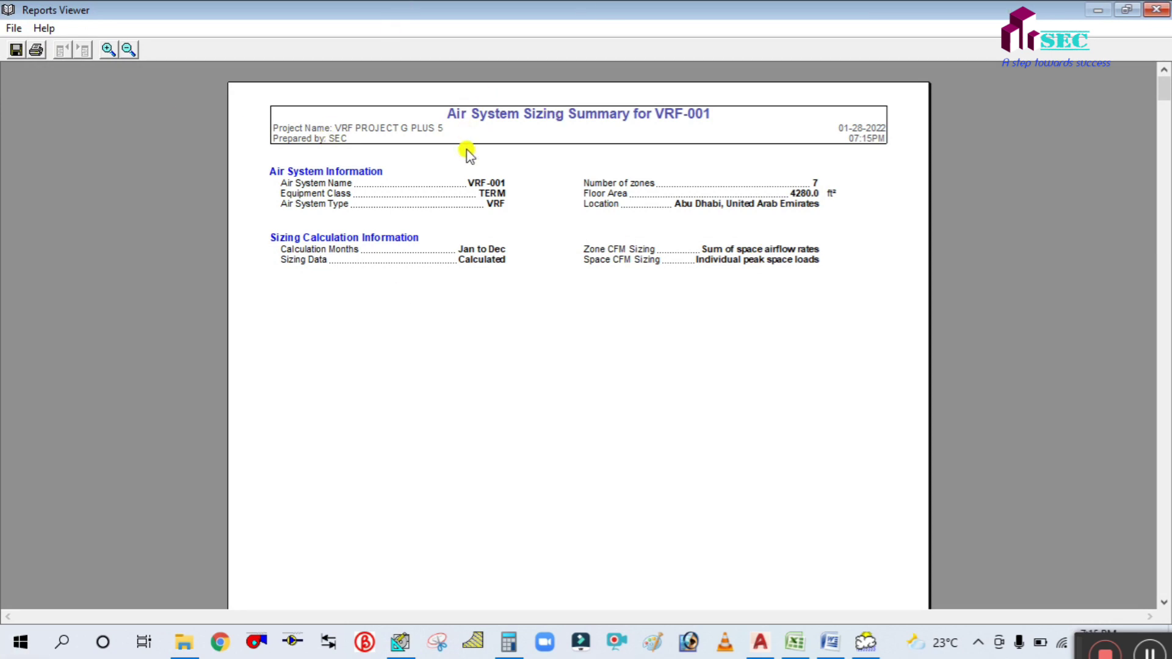
# Step: Save the report in RTF format as Systems Design Report (OUTPUT REPORT) in the TEMP folder and close the report viewer
pyautogui.click(14, 50)
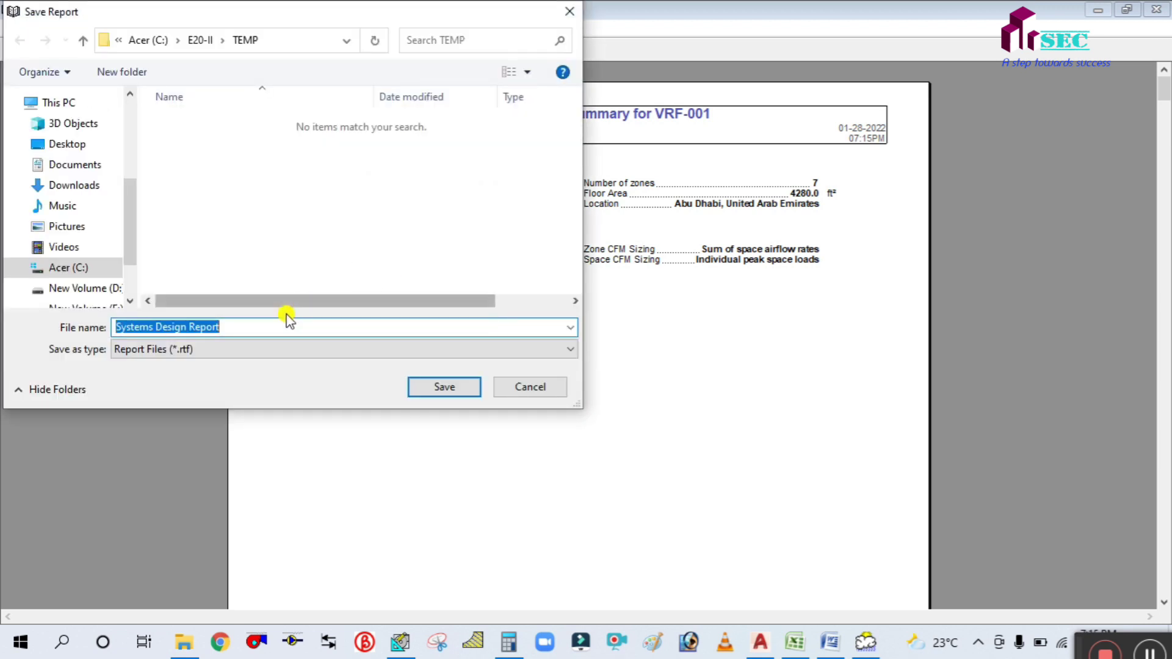
pyautogui.click(240, 325)
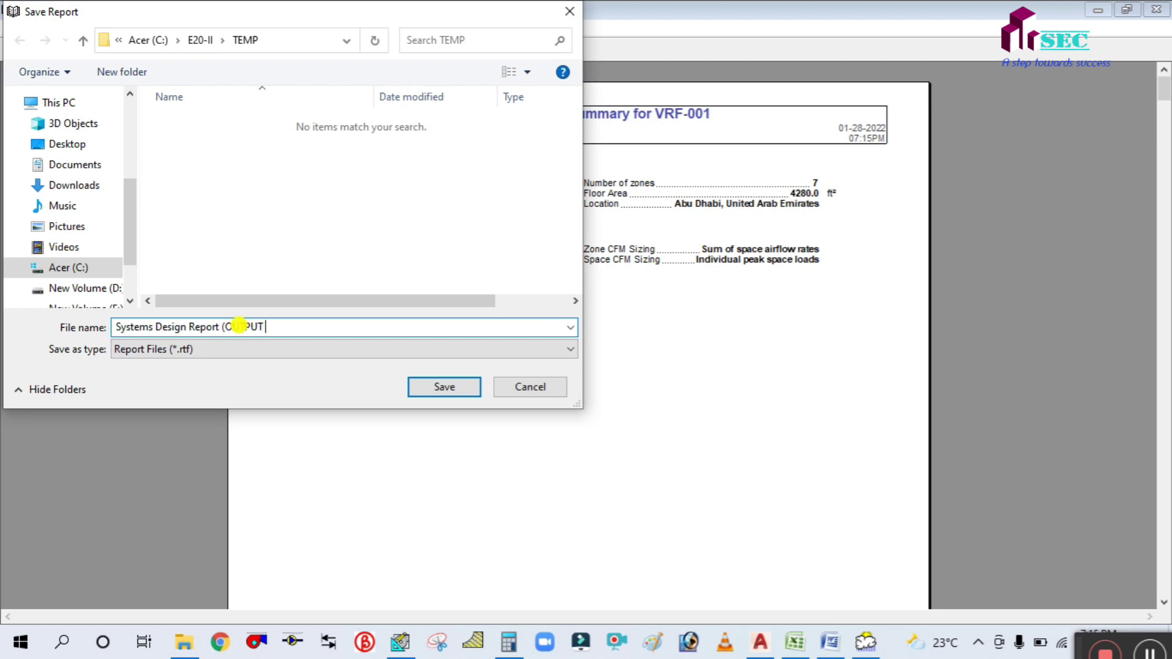
pyautogui.write('(OUTPUT REPORT)')
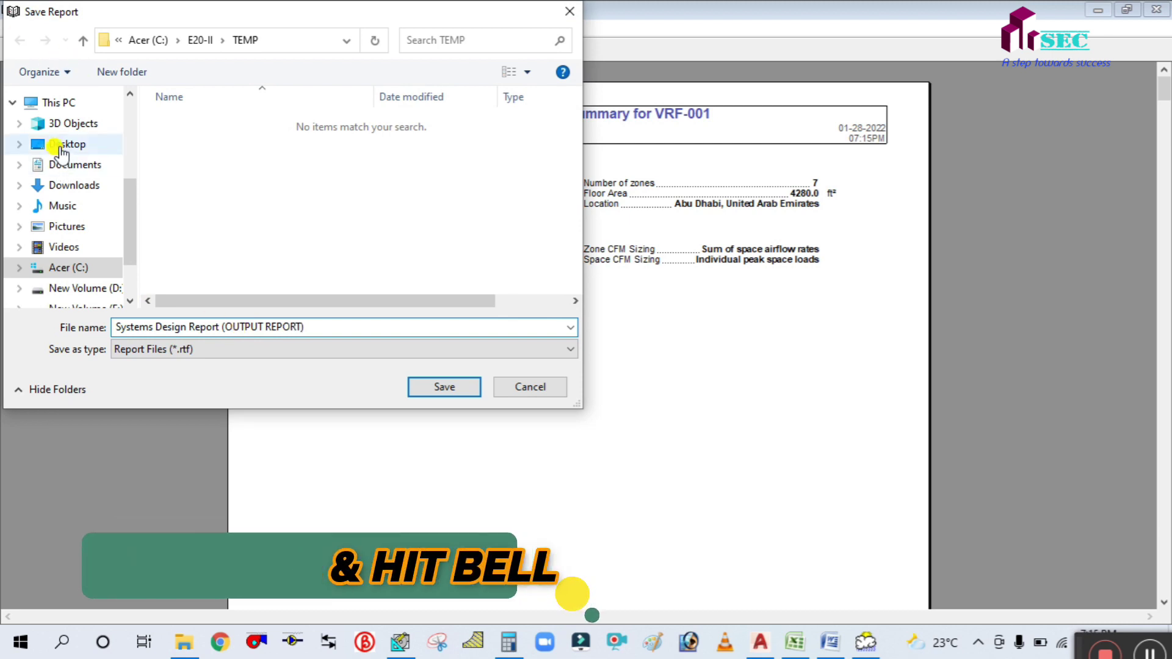
pyautogui.click(442, 386)
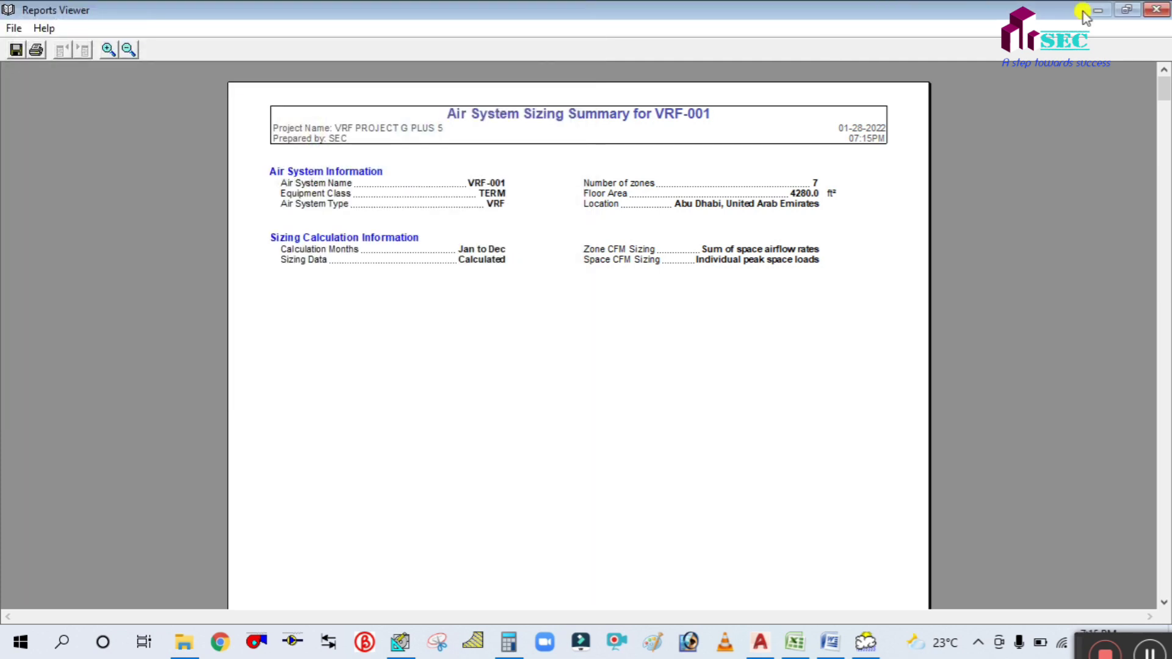
pyautogui.click(1156, 11)
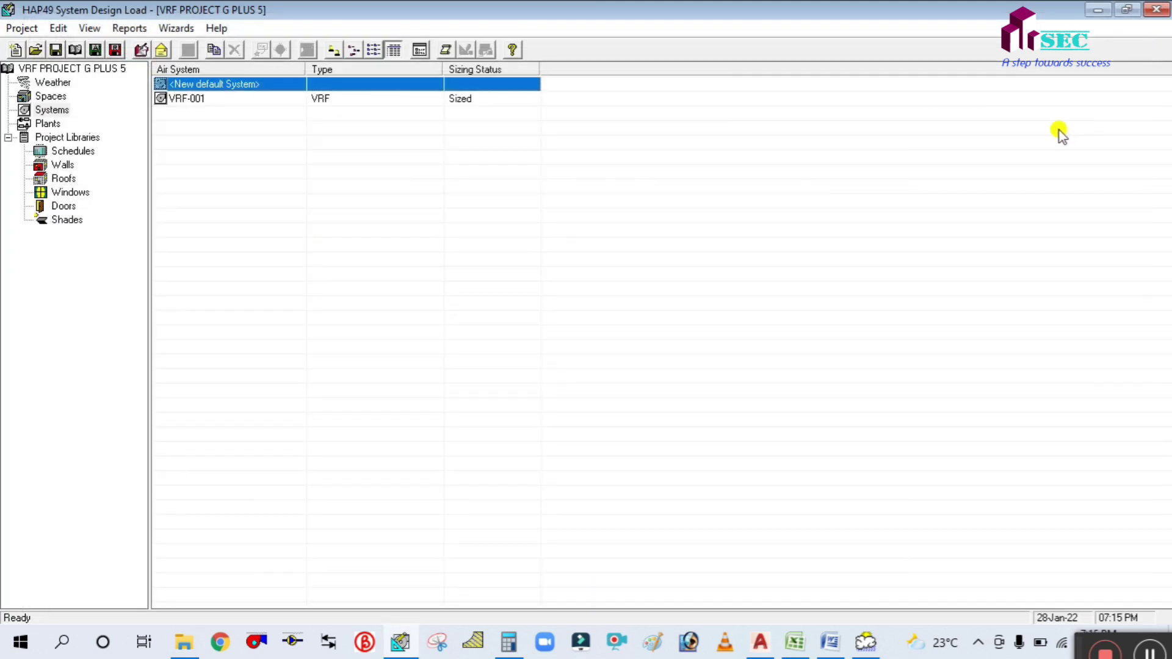
# Step: Minimize the HAP, AutoCAD and File Explorer windows, and close the Word document without saving its changes
pyautogui.click(1097, 10)
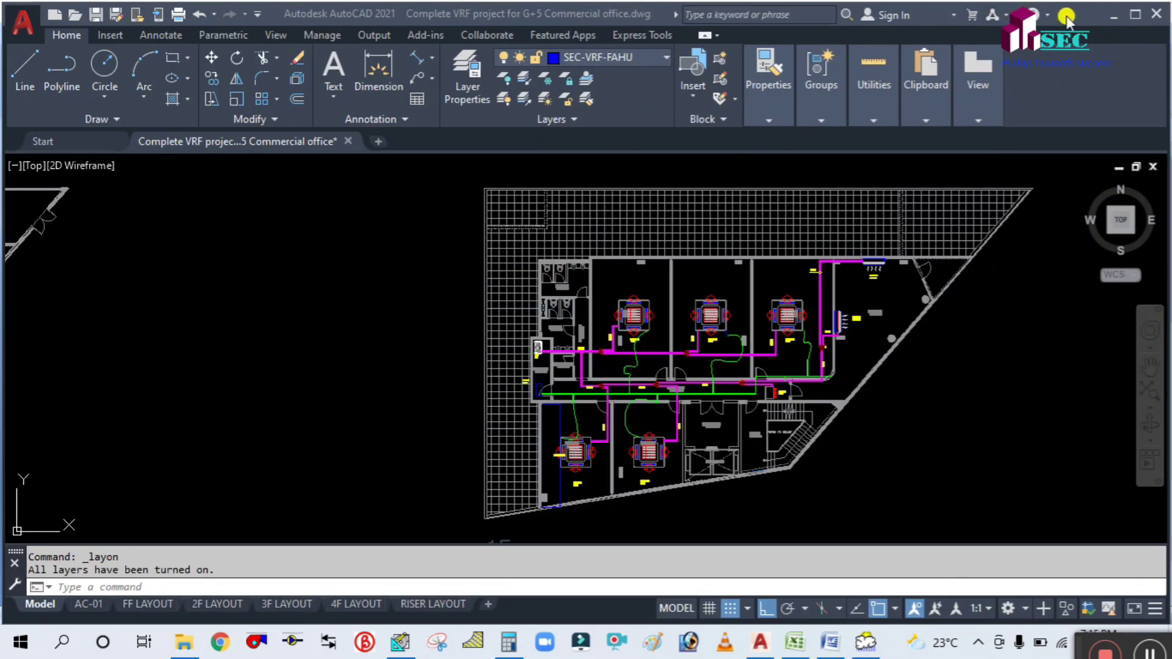
pyautogui.click(1114, 14)
pyautogui.click(1151, 11)
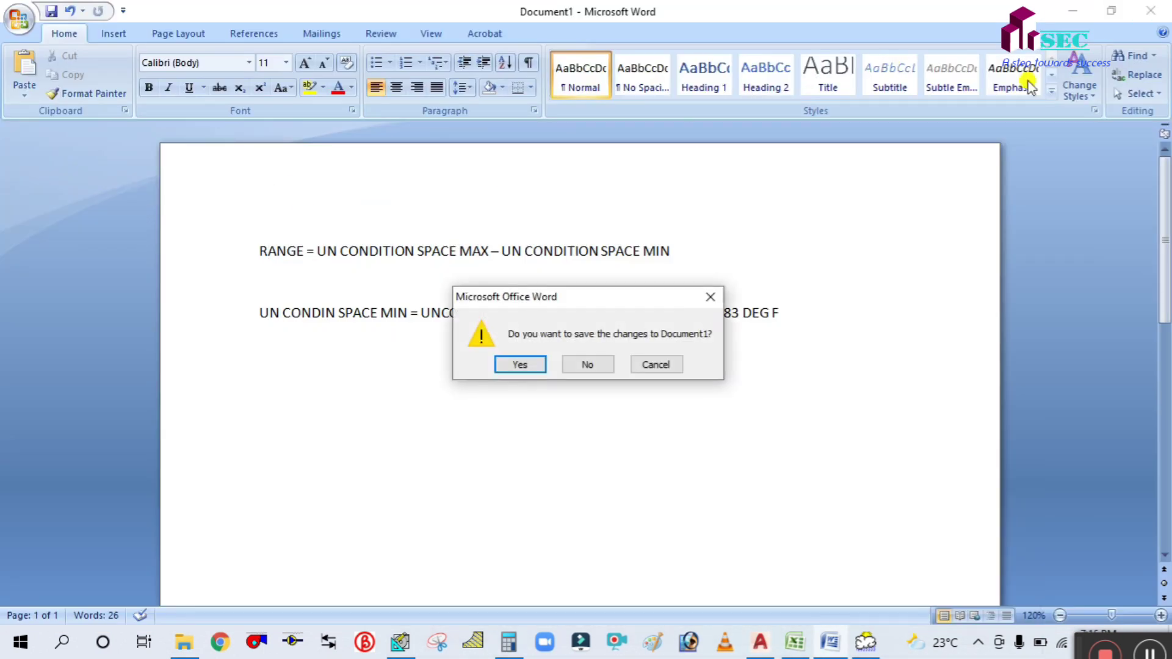
pyautogui.click(574, 366)
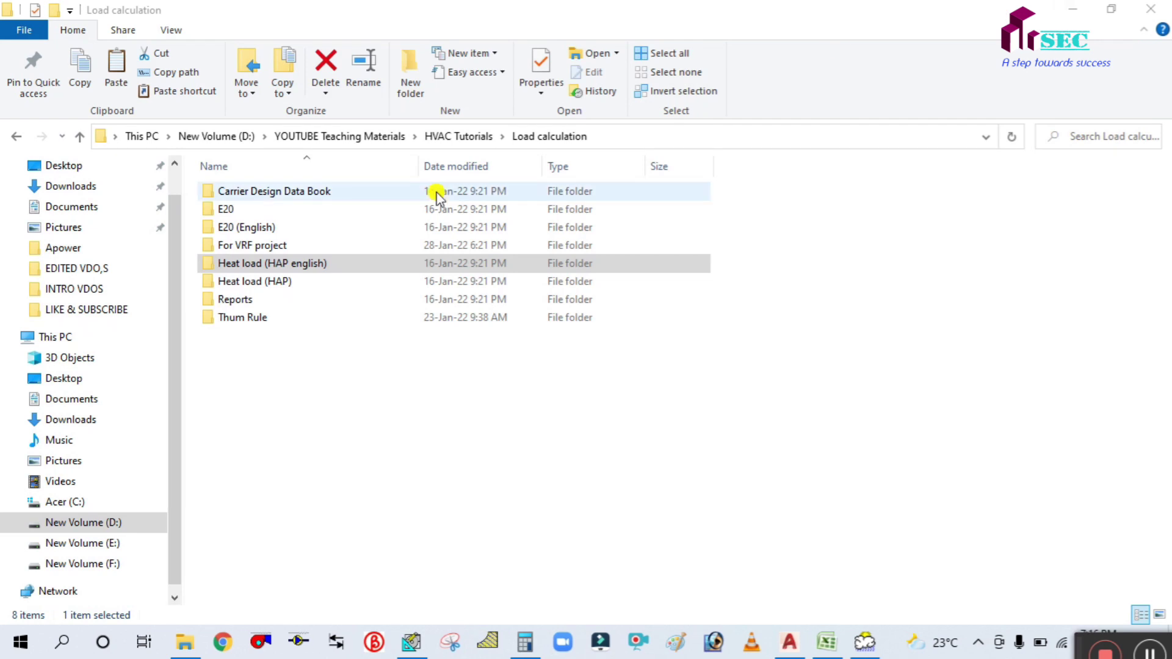
pyautogui.click(1072, 8)
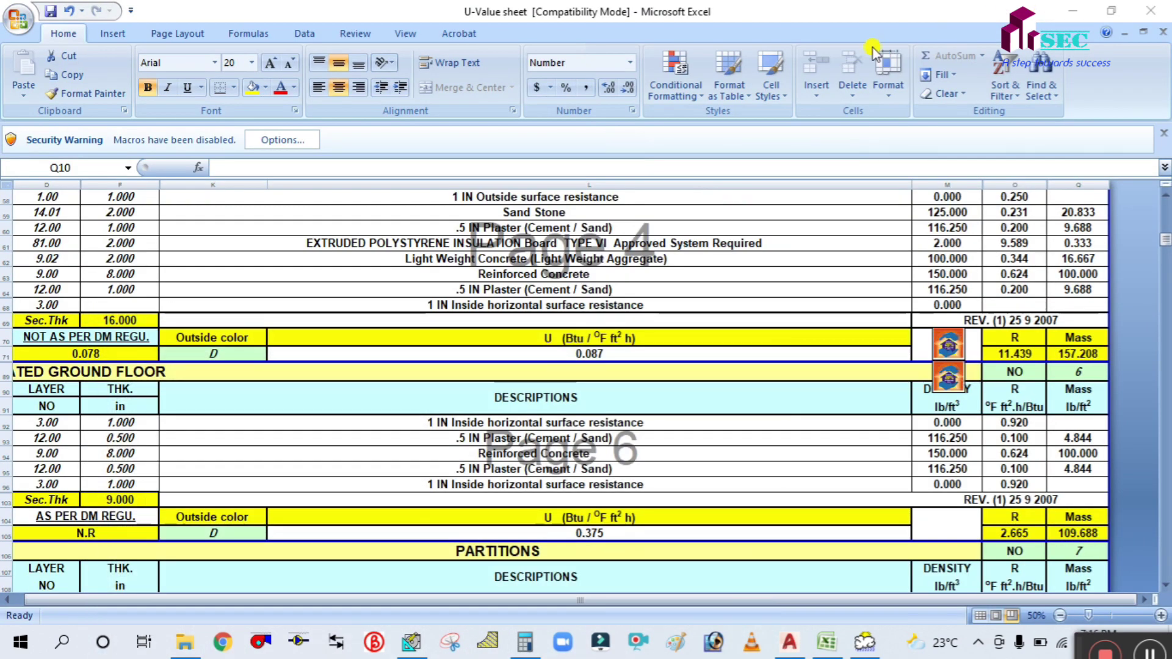
# Step: Minimize the U-Value sheet workbook and open Systems Design Report (OUTPUT REPORT) in Word at its Air System Sizing Summary page
pyautogui.click(1072, 8)
pyautogui.doubleClick(117, 293)
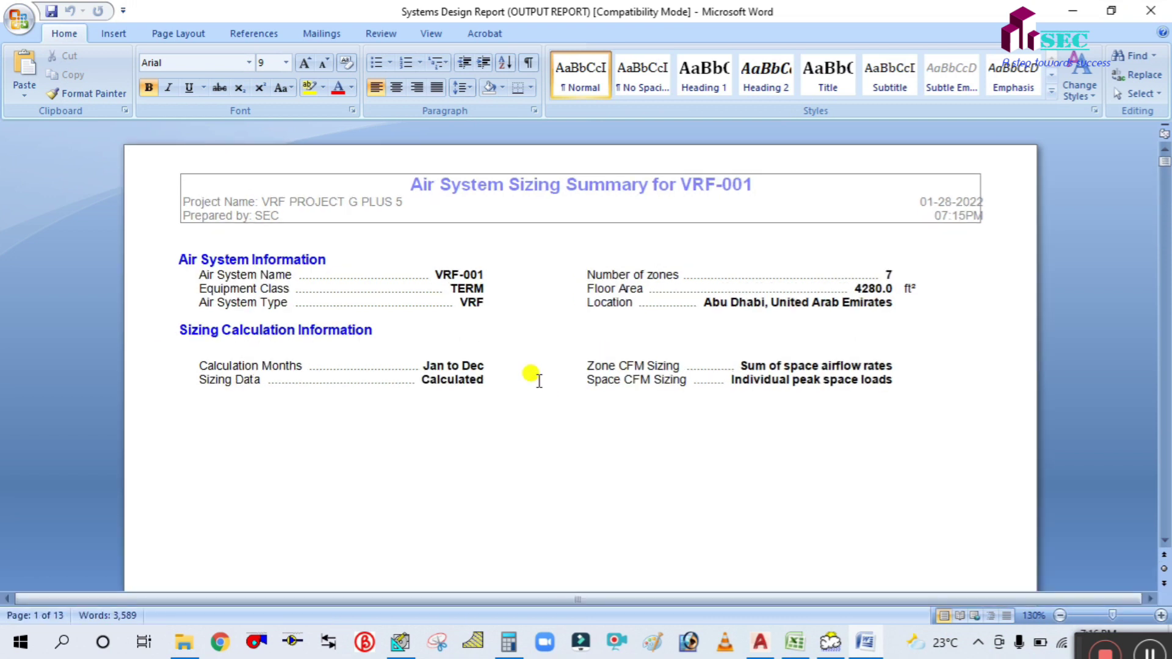
pyautogui.keyDown('ctrl'); pyautogui.scroll(1, 539, 380); pyautogui.keyUp('ctrl')
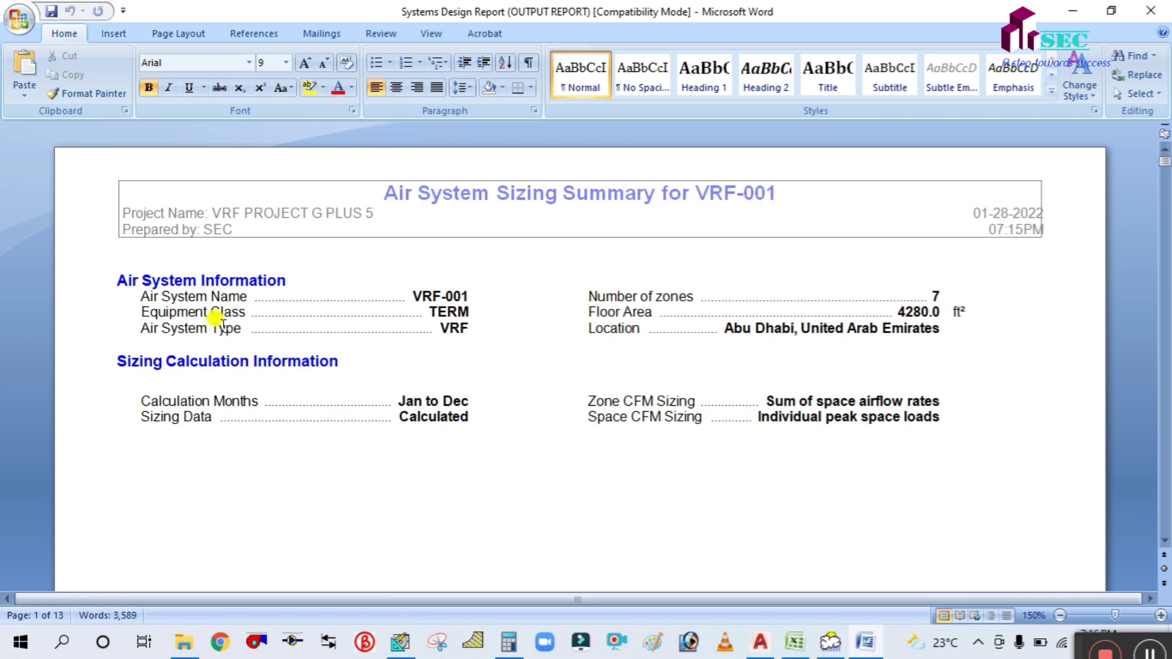
pyautogui.scroll(-2, 195, 287)
pyautogui.scroll(1, 165, 191)
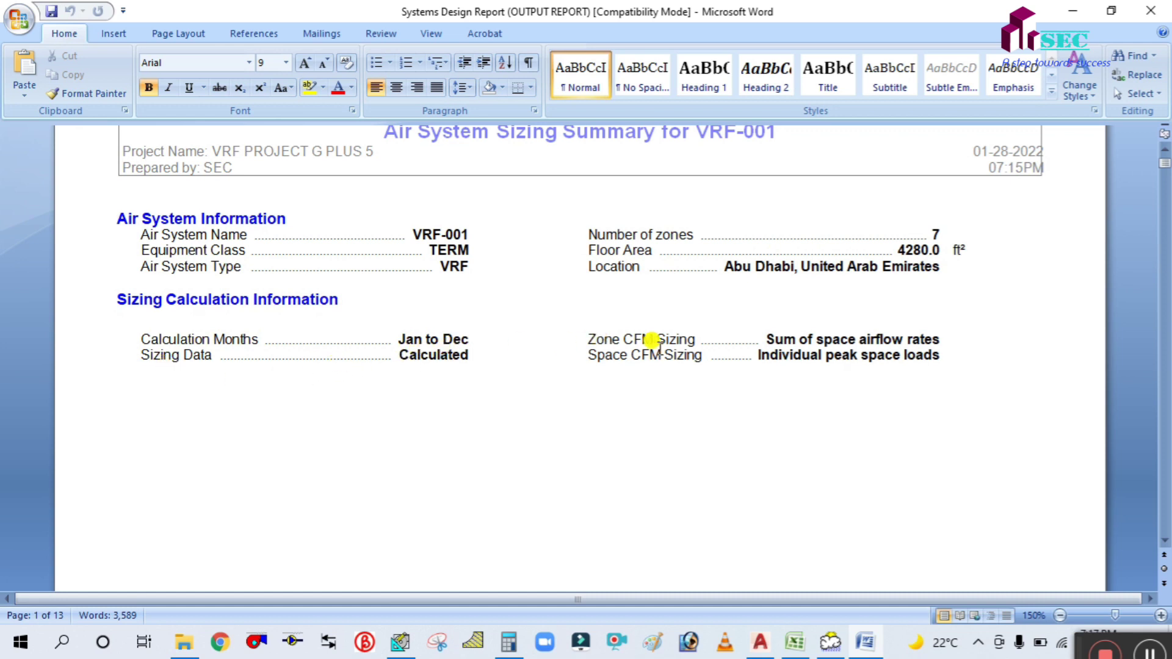
# Step: Examine the Zone Sizing Summary for VRF-001, focusing on Zone 1's maximum cooling sensible load in the Zone Sizing Data table
pyautogui.scroll(-12, 775, 351)
pyautogui.scroll(-7, 775, 353)
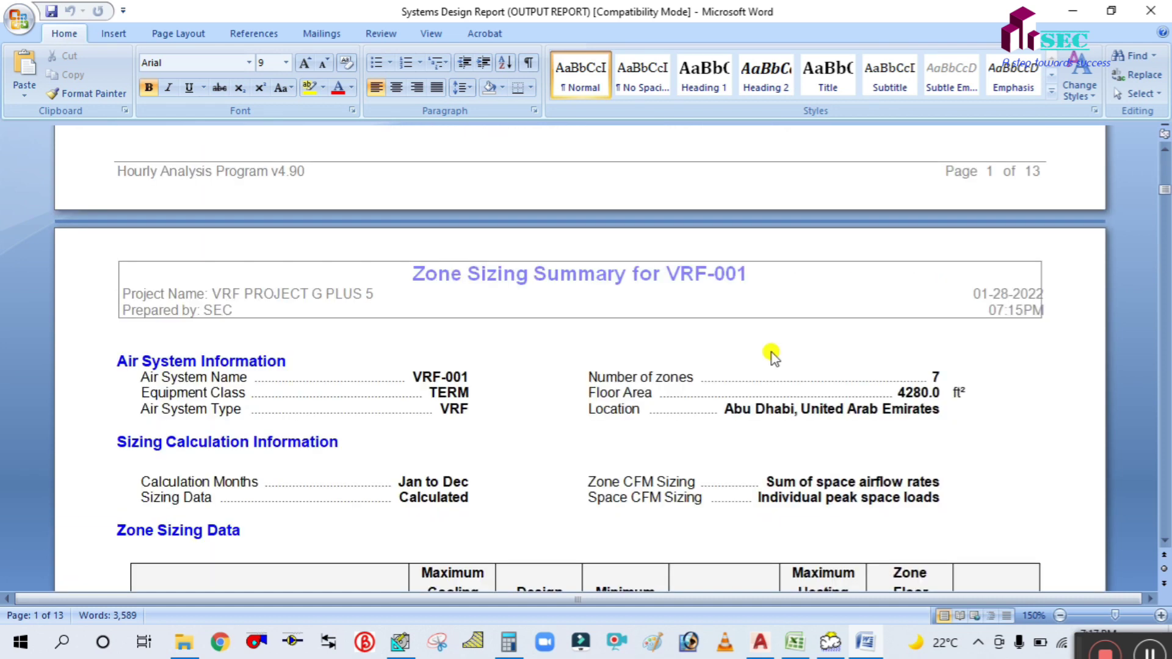
pyautogui.scroll(1, 771, 349)
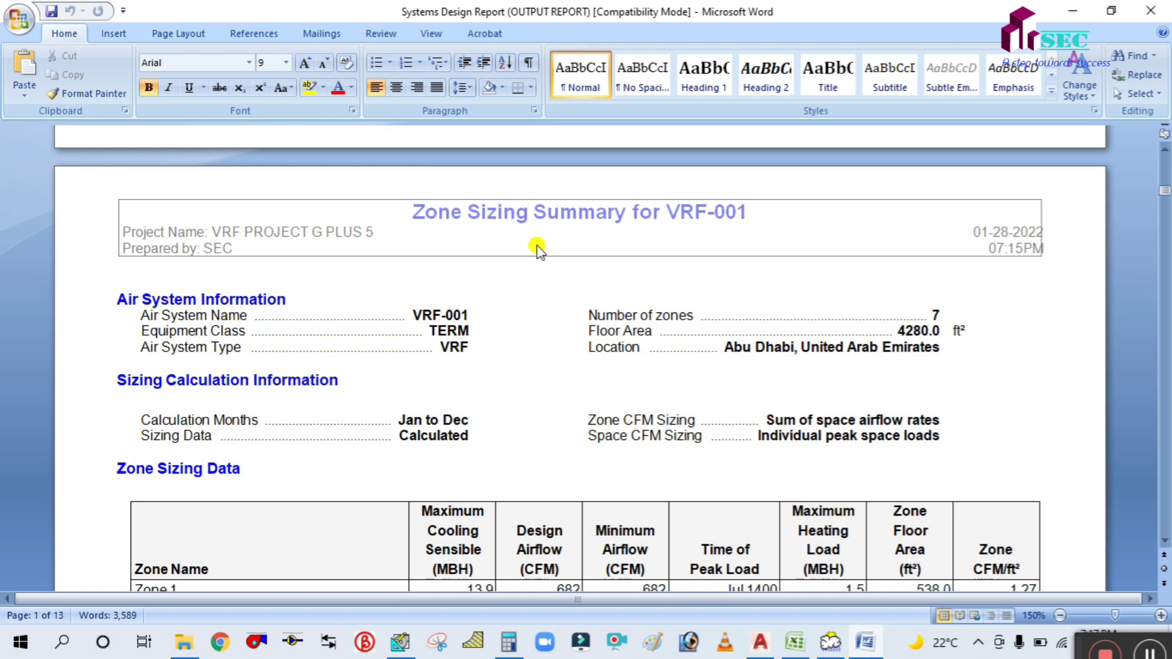
pyautogui.hotkey('ctrl', 'Home')
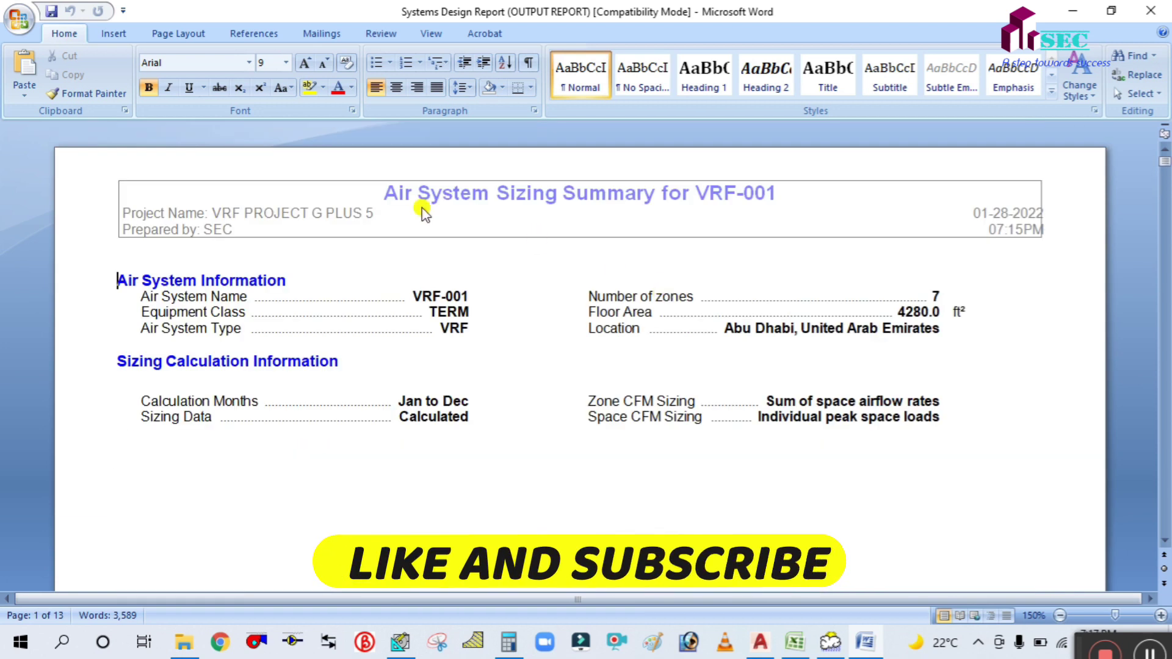
pyautogui.scroll(-15, 562, 244)
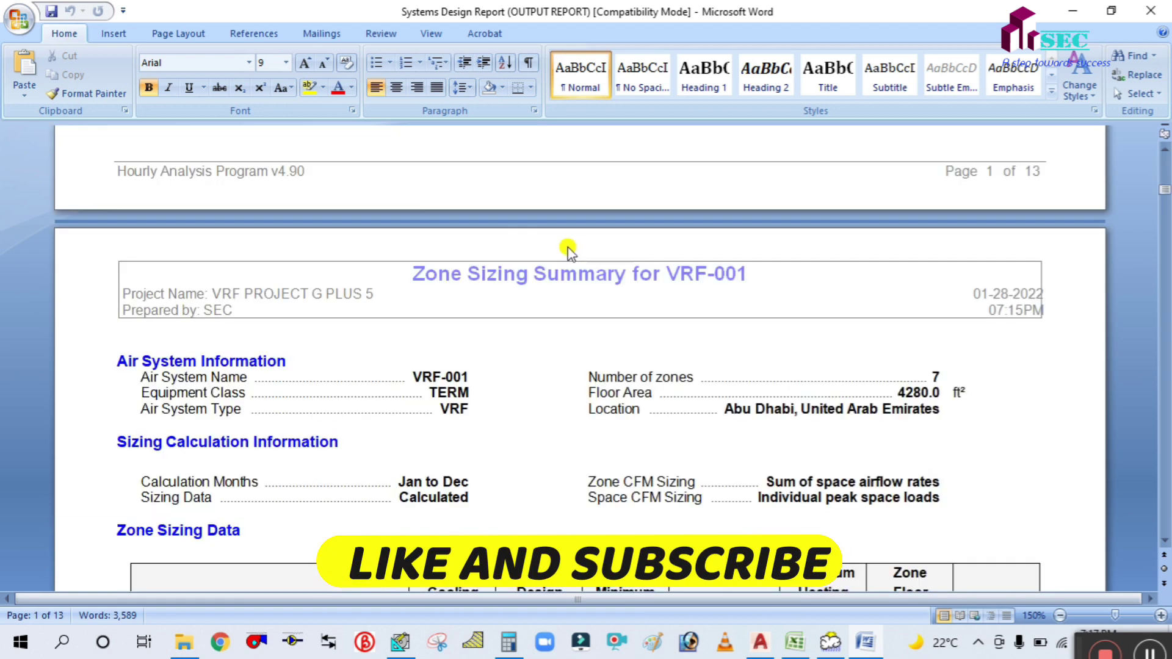
pyautogui.scroll(3, 523, 191)
pyautogui.scroll(-4, 293, 298)
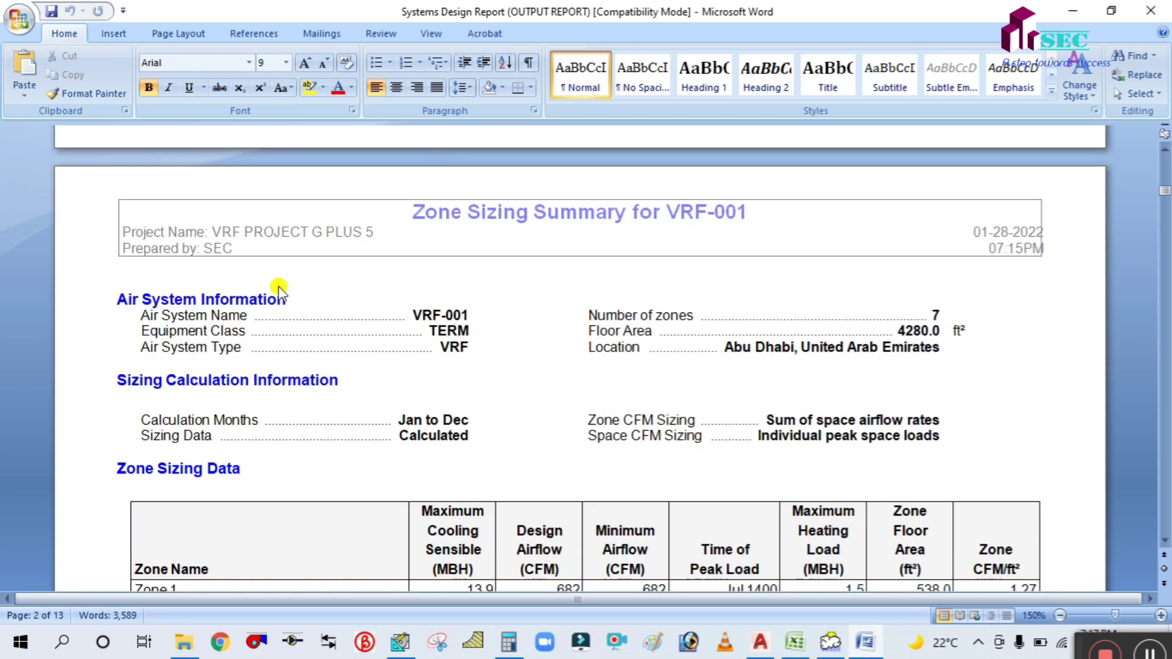
pyautogui.scroll(-1, 335, 282)
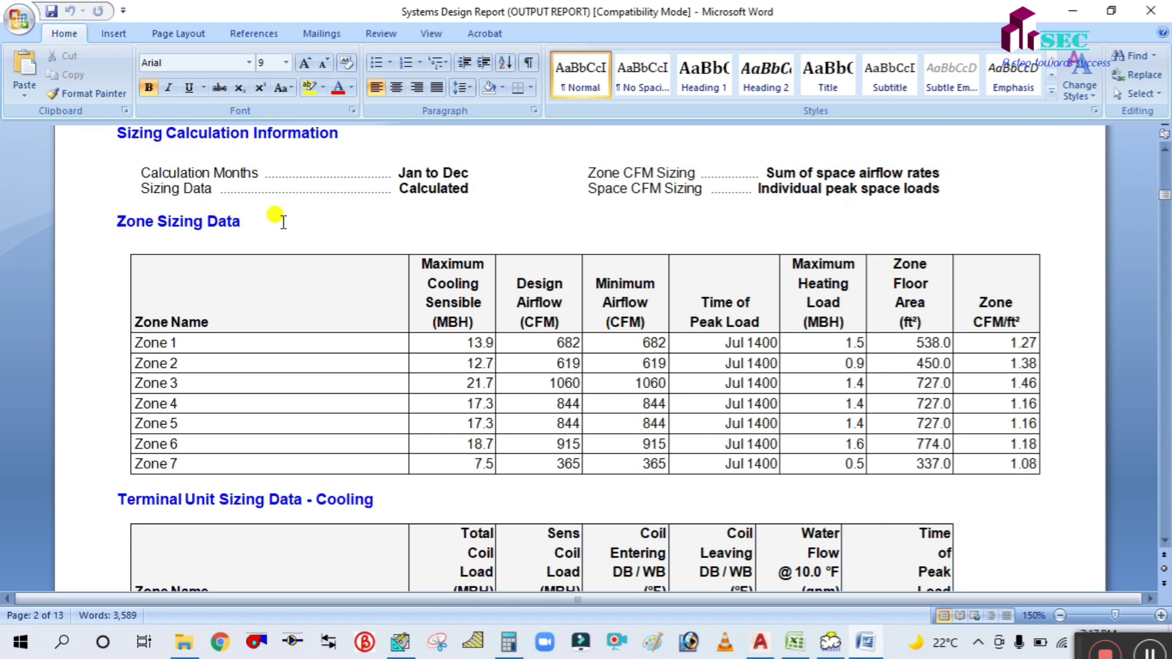
pyautogui.scroll(-2, 287, 221)
pyautogui.scroll(2, 295, 220)
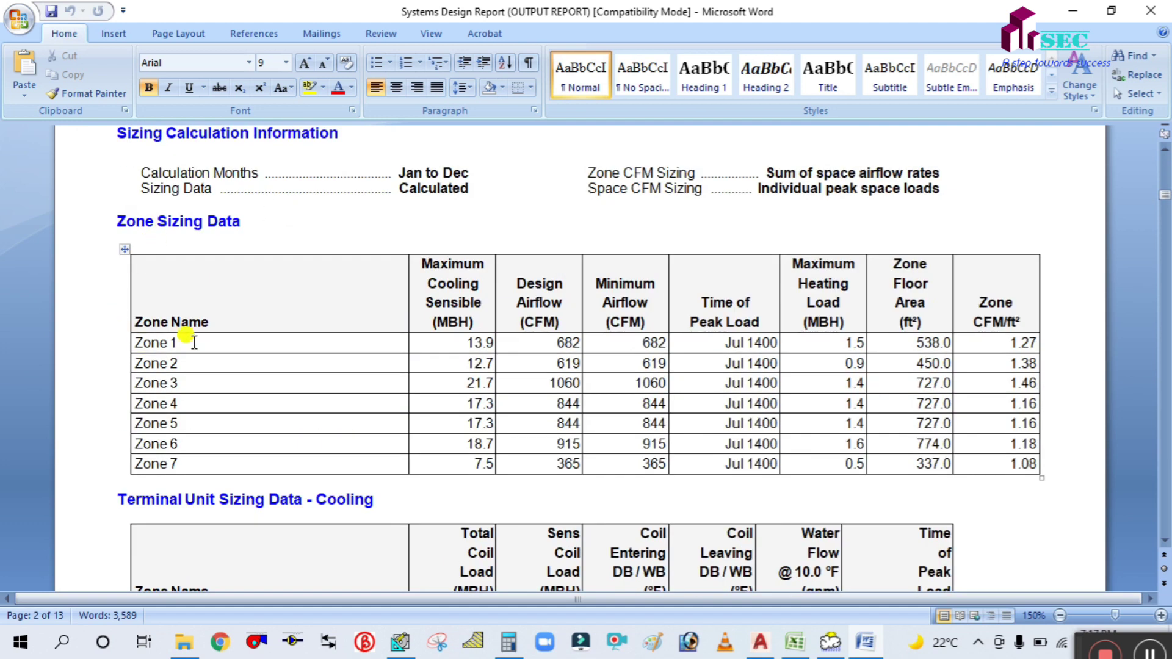
pyautogui.hotkey('shift', 'Home')
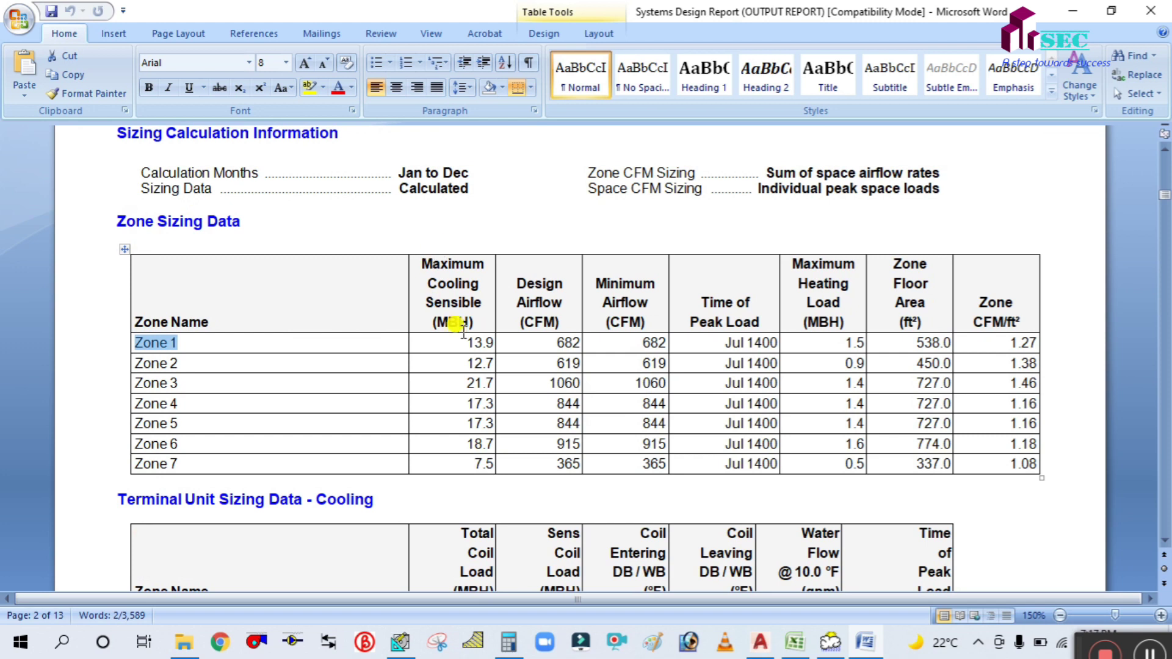
pyautogui.moveTo(465, 343)
pyautogui.mouseDown()
pyautogui.moveTo(489, 339)
pyautogui.moveTo(457, 342)
pyautogui.mouseUp()
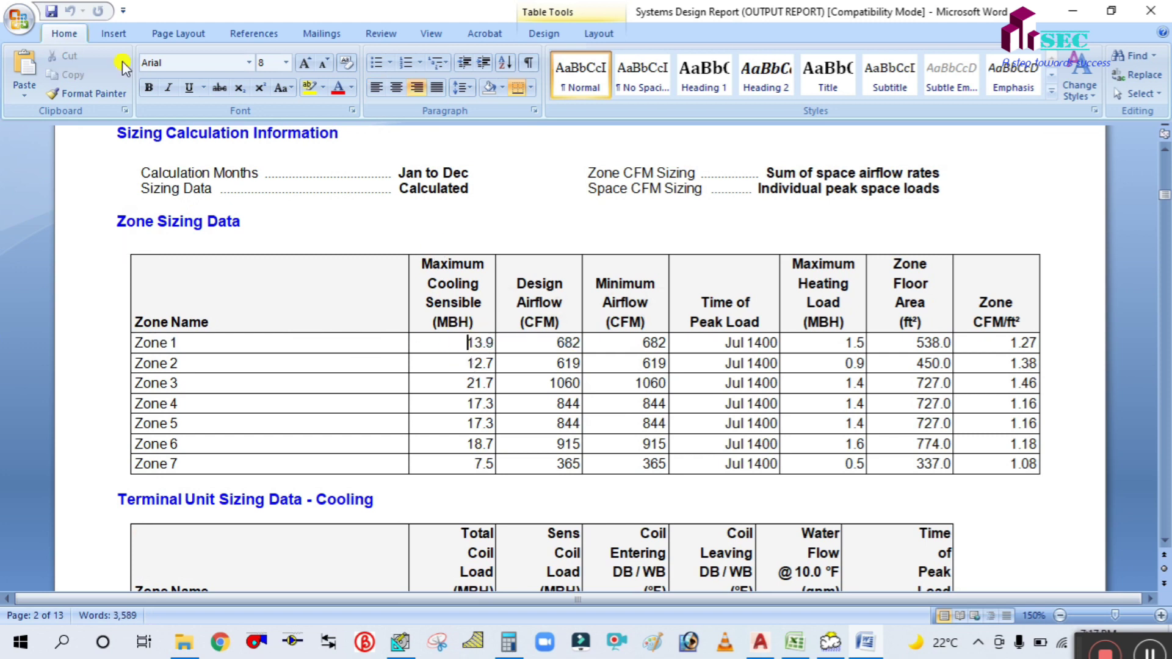
# Step: Switch to Calculator and convert Zone 1's cooling load to BTU/h by multiplying 13.9 by 1000
pyautogui.click(508, 642)
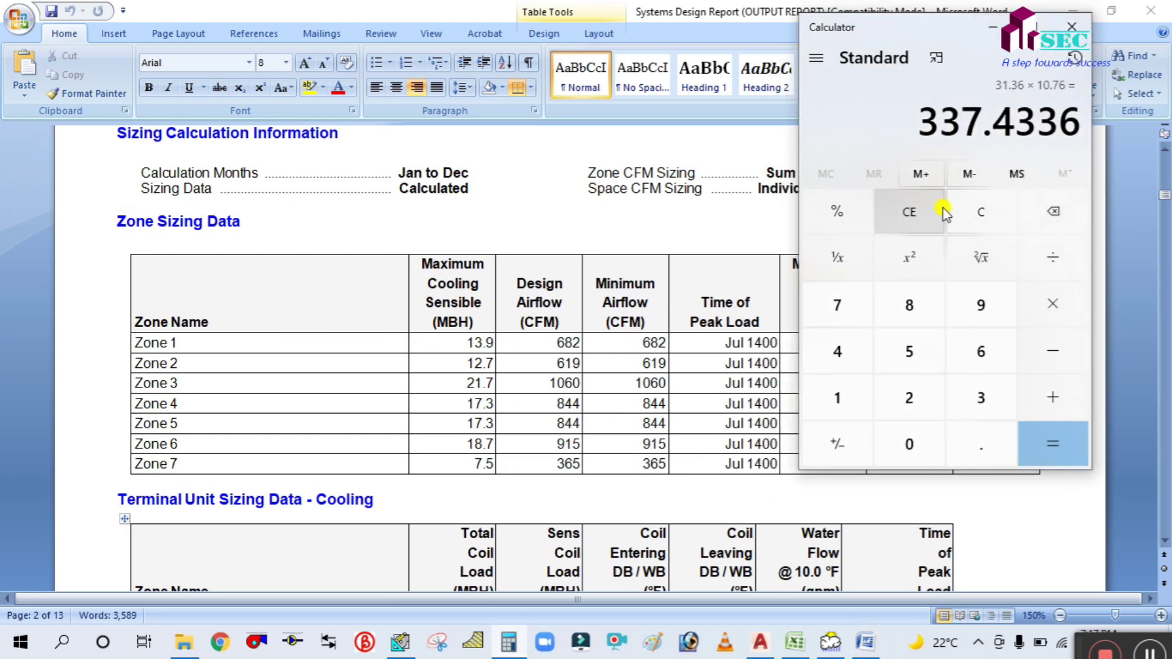
pyautogui.click(977, 213)
pyautogui.click(843, 397)
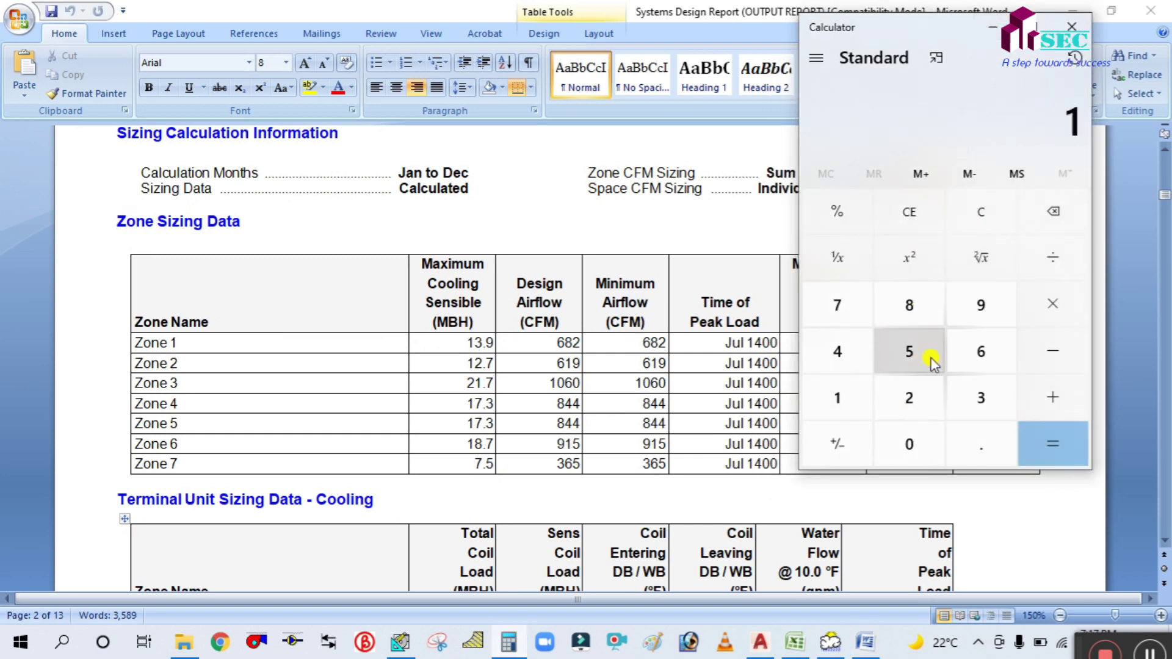
pyautogui.click(986, 201)
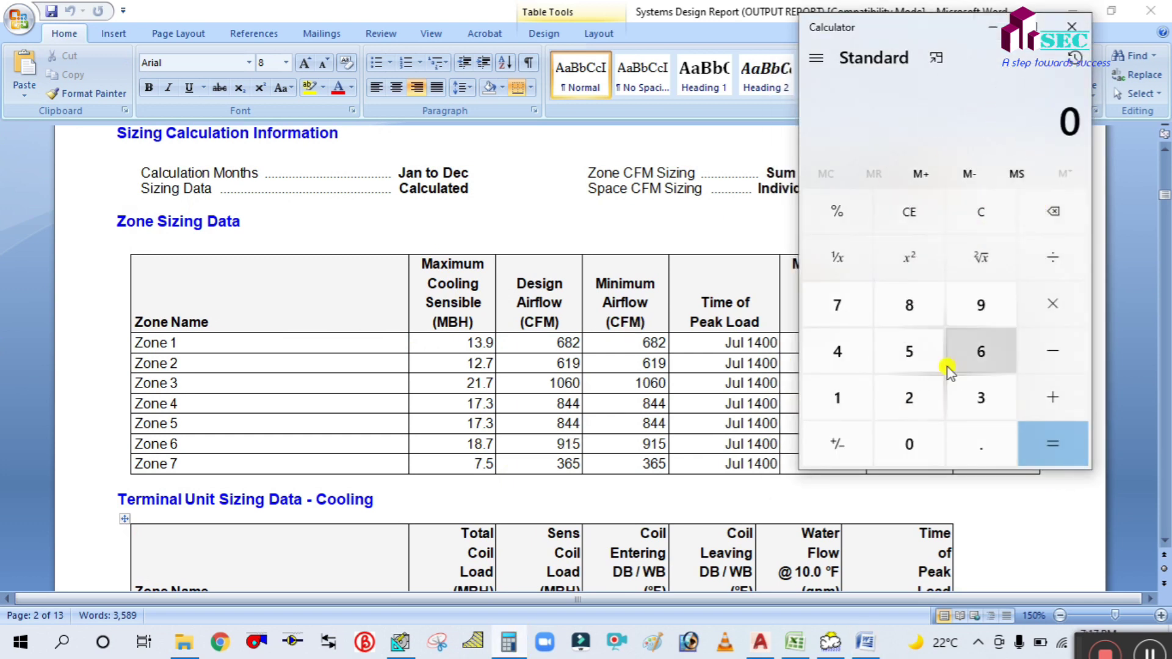
pyautogui.click(842, 398)
pyautogui.click(979, 397)
pyautogui.click(968, 456)
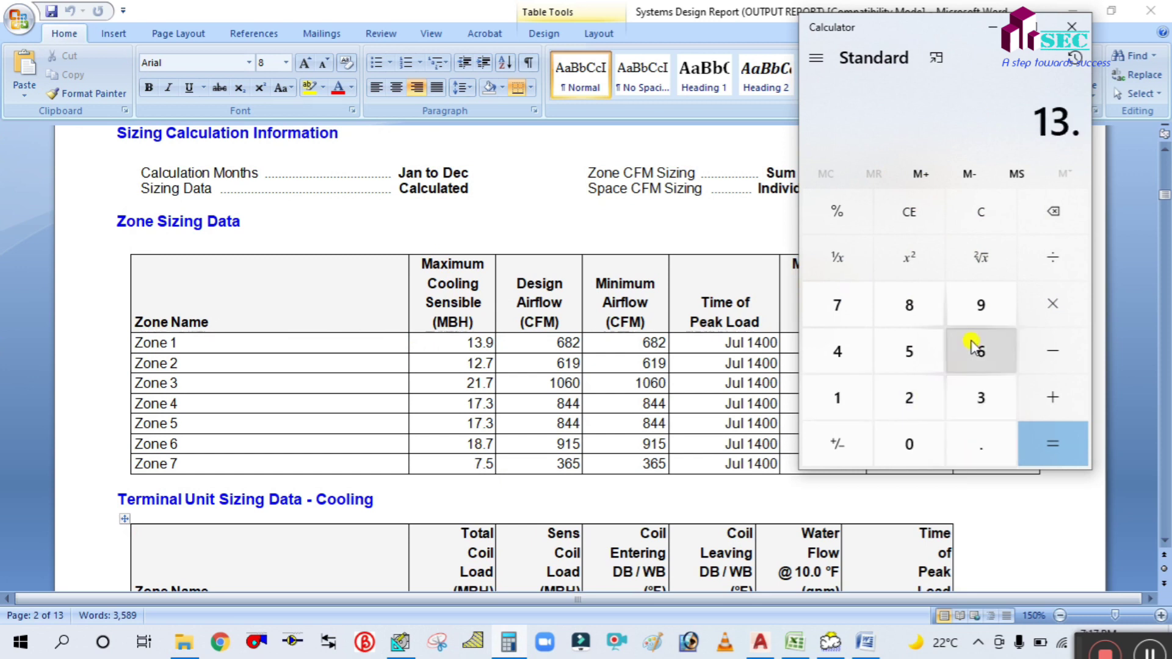
pyautogui.click(980, 305)
pyautogui.click(1052, 303)
pyautogui.click(866, 391)
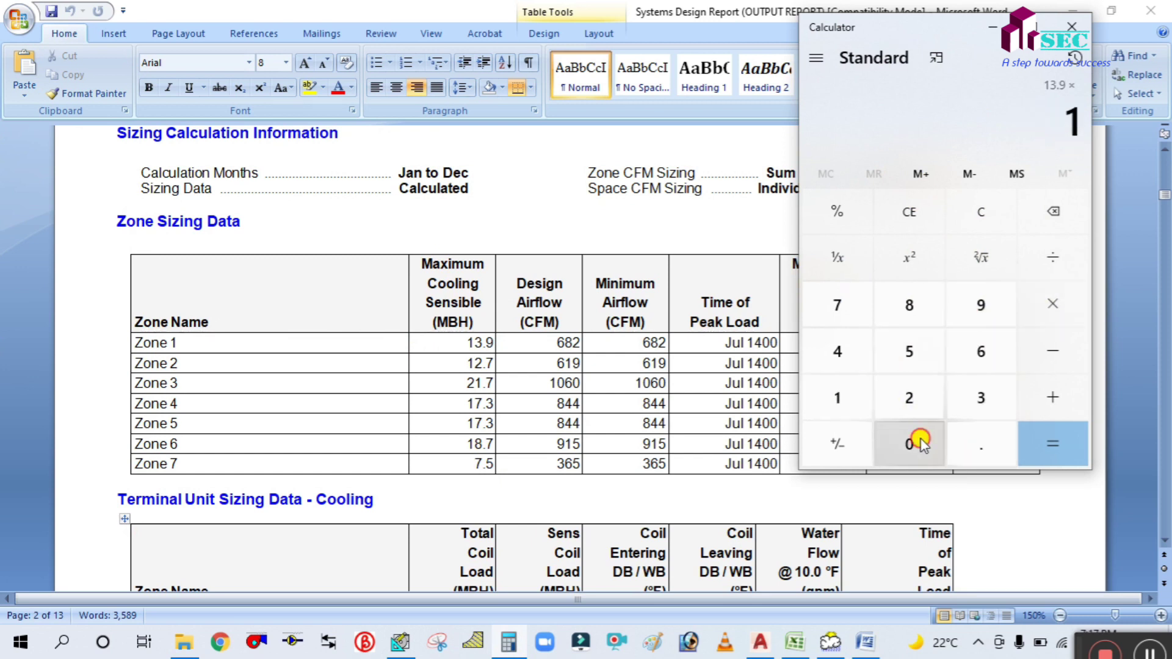
pyautogui.click(915, 441)
pyautogui.click(916, 441)
pyautogui.click(915, 441)
pyautogui.click(1036, 439)
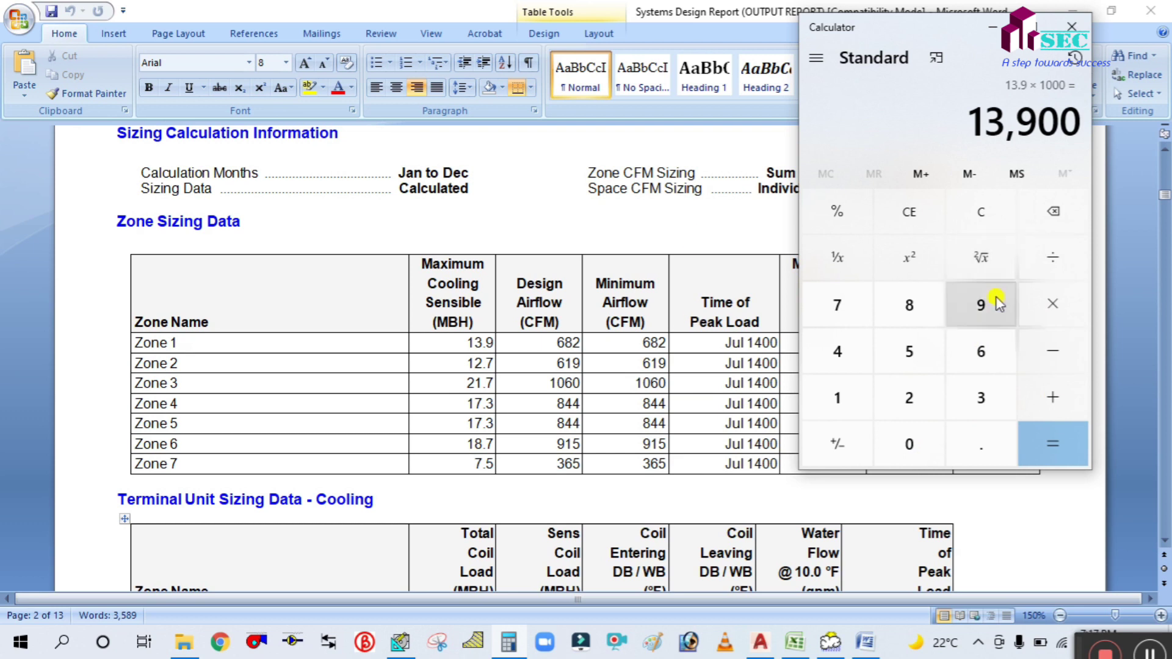
# Step: Divide the Zone 1 load by 12000 to convert it to tons of refrigeration, and minimize the calculator
pyautogui.click(1038, 260)
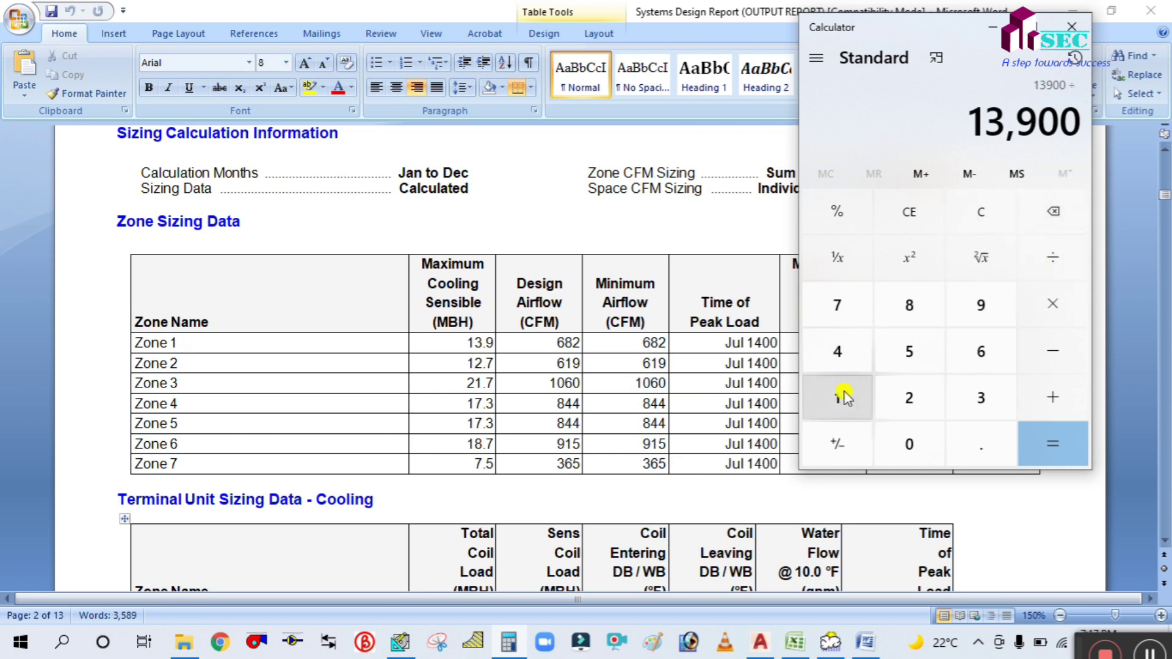
pyautogui.click(842, 393)
pyautogui.click(908, 396)
pyautogui.click(911, 441)
pyautogui.click(911, 441)
pyautogui.click(912, 441)
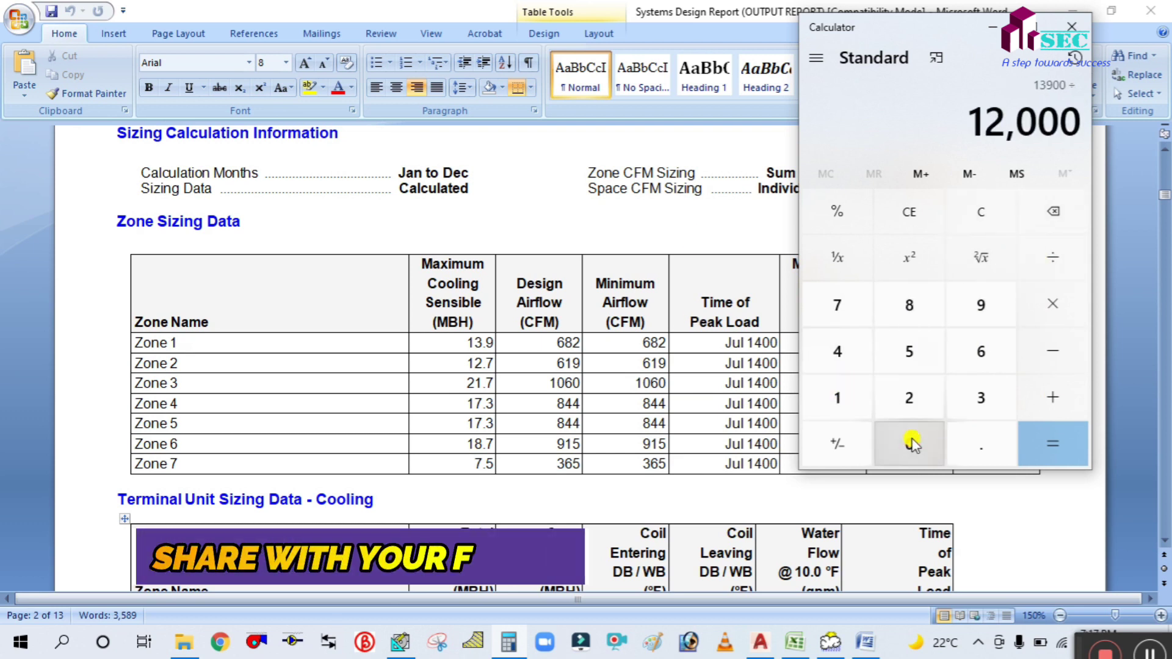
pyautogui.click(1039, 441)
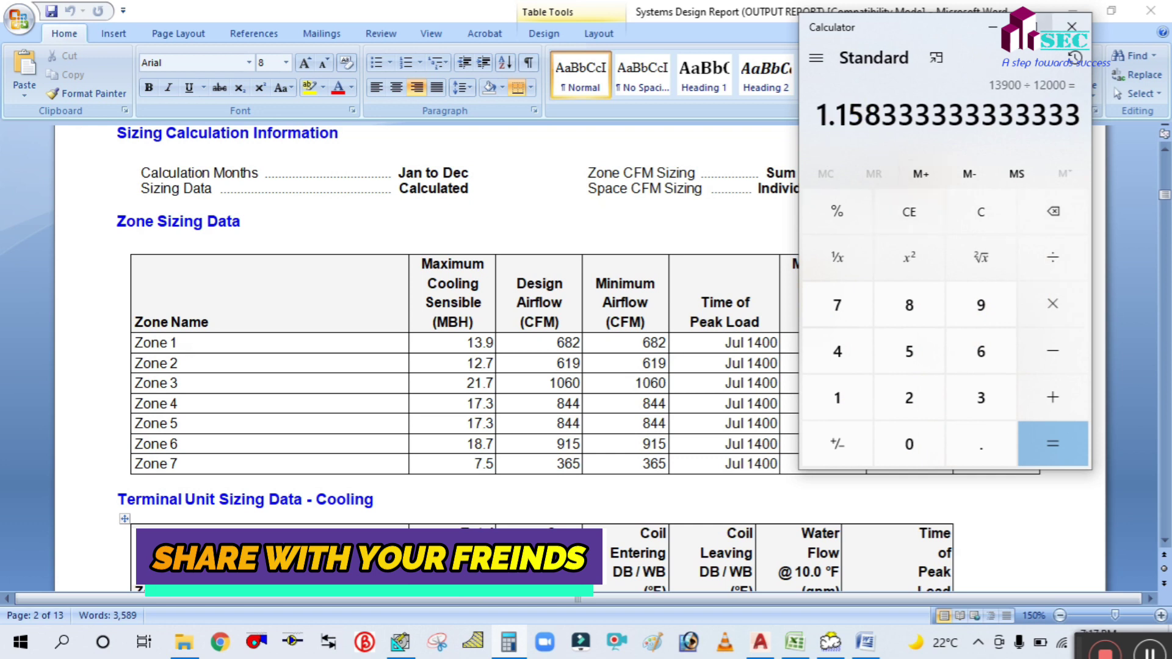
pyautogui.click(992, 26)
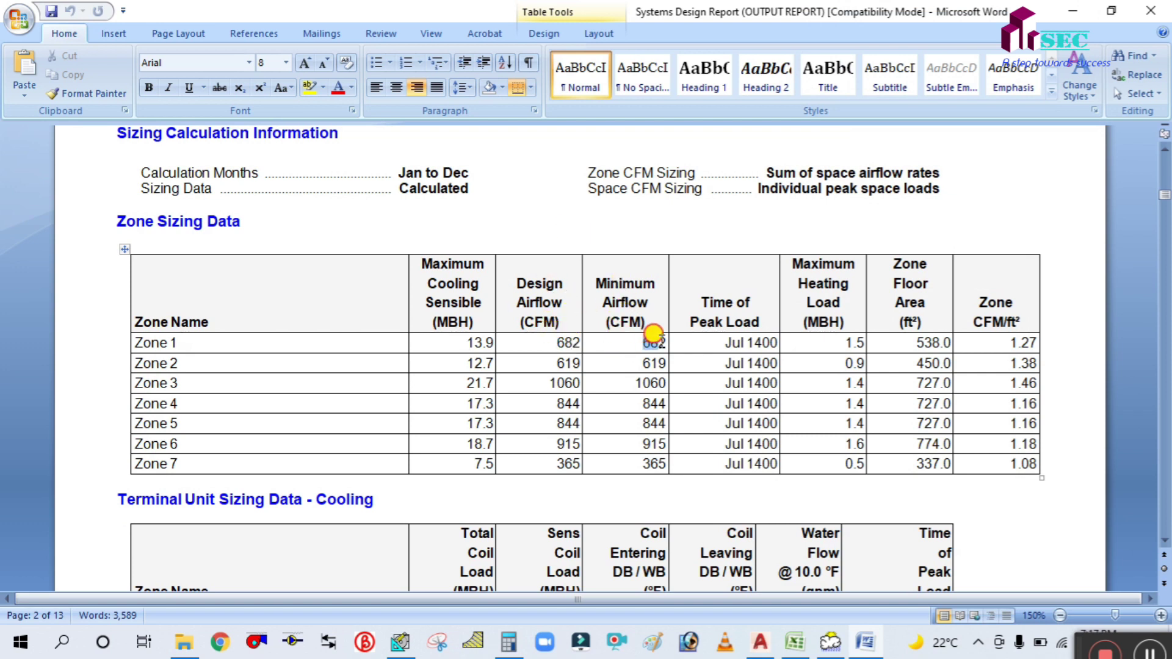
# Step: Review Zone 1's airflow figures and the Terminal Unit Sizing Data tables for cooling and for heating, fan and ventilation
pyautogui.moveTo(643, 343); pyautogui.dragTo(657, 343)
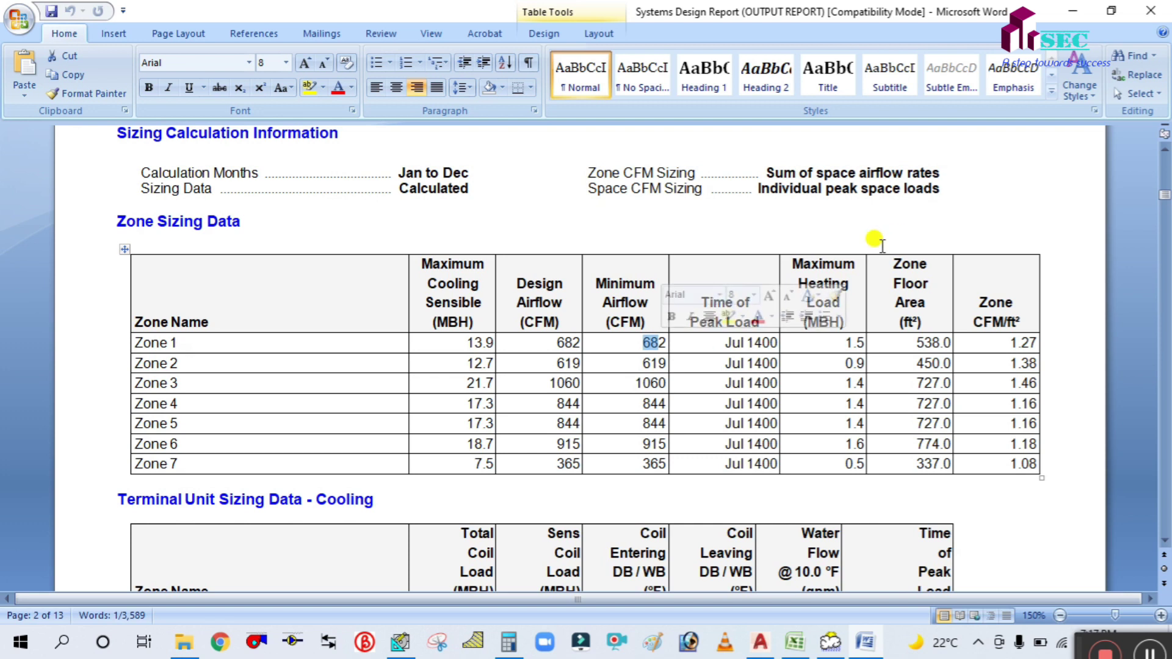
pyautogui.click(854, 222)
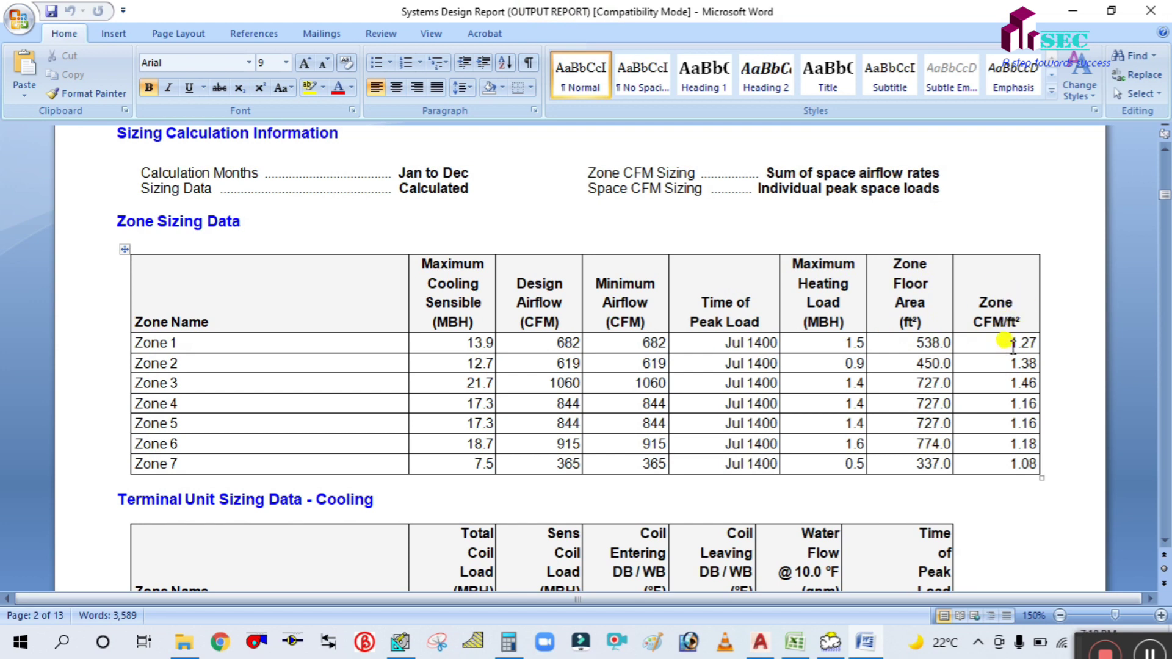
pyautogui.scroll(-3, 996, 330)
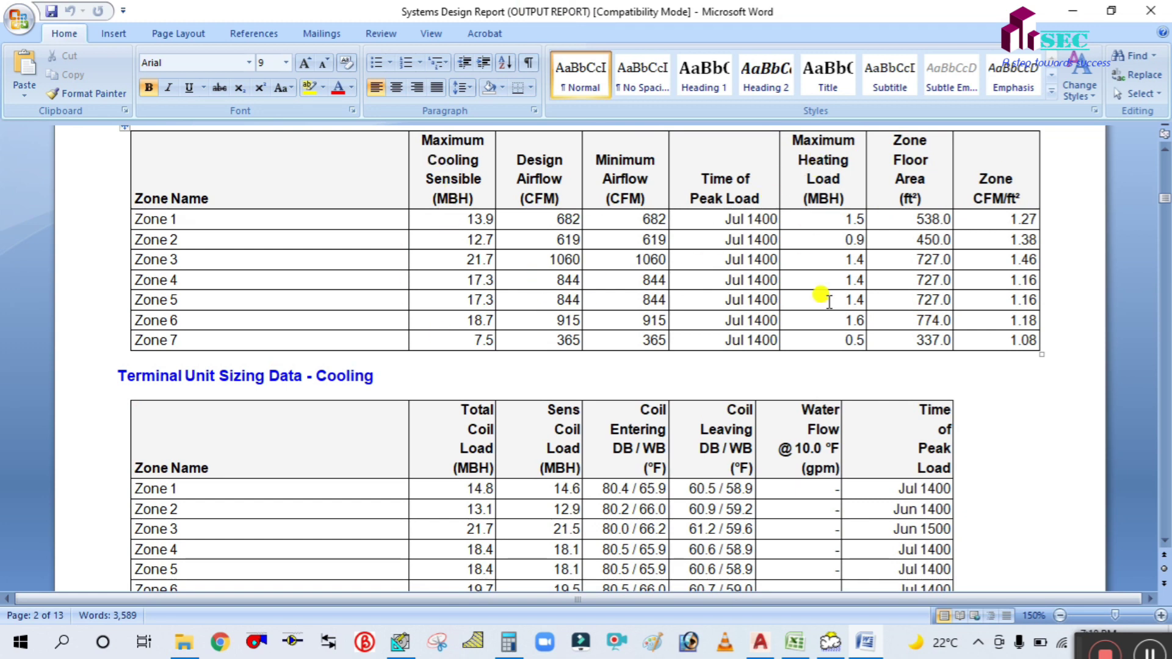
pyautogui.scroll(-3, 548, 338)
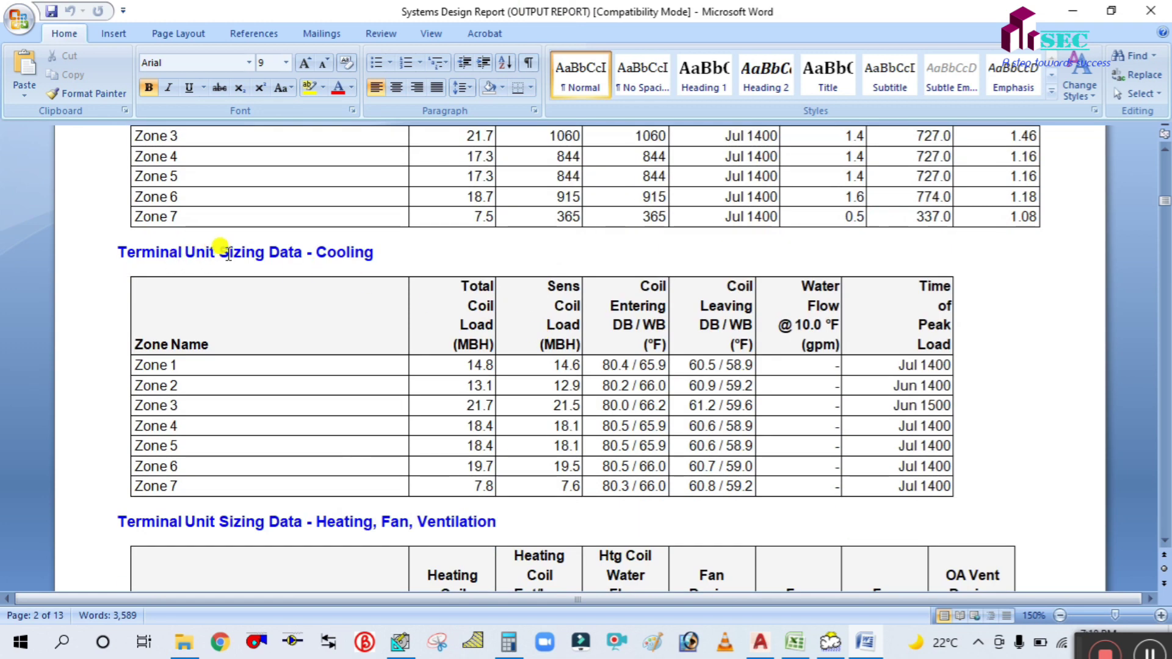
pyautogui.scroll(-1, 445, 244)
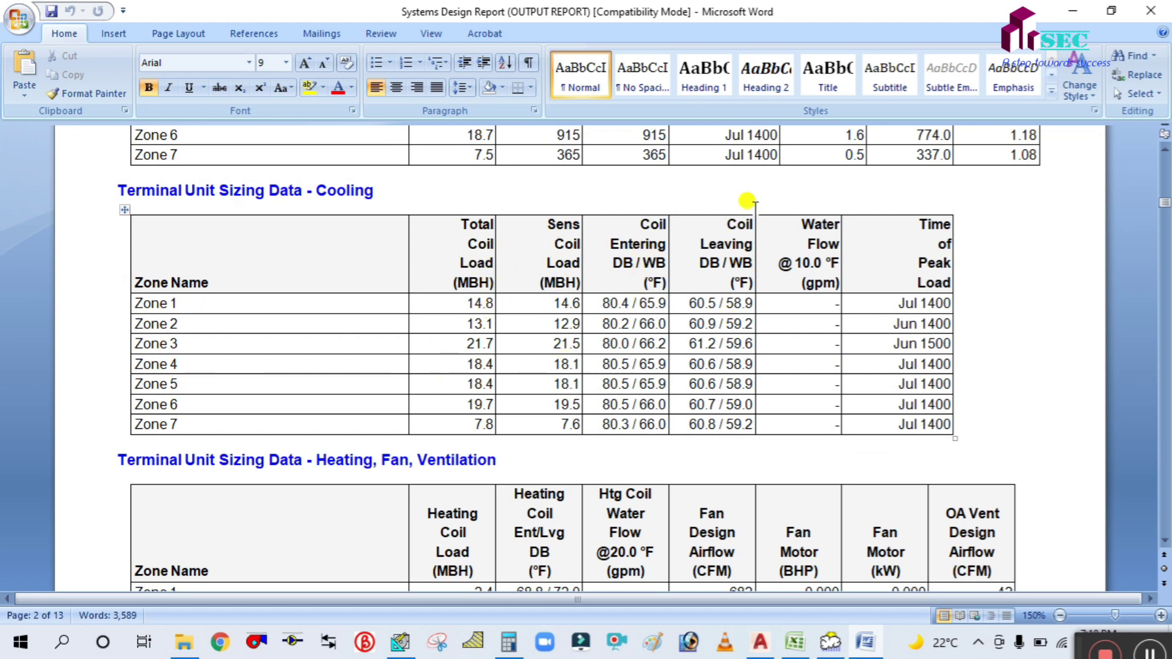
pyautogui.scroll(-5, 903, 306)
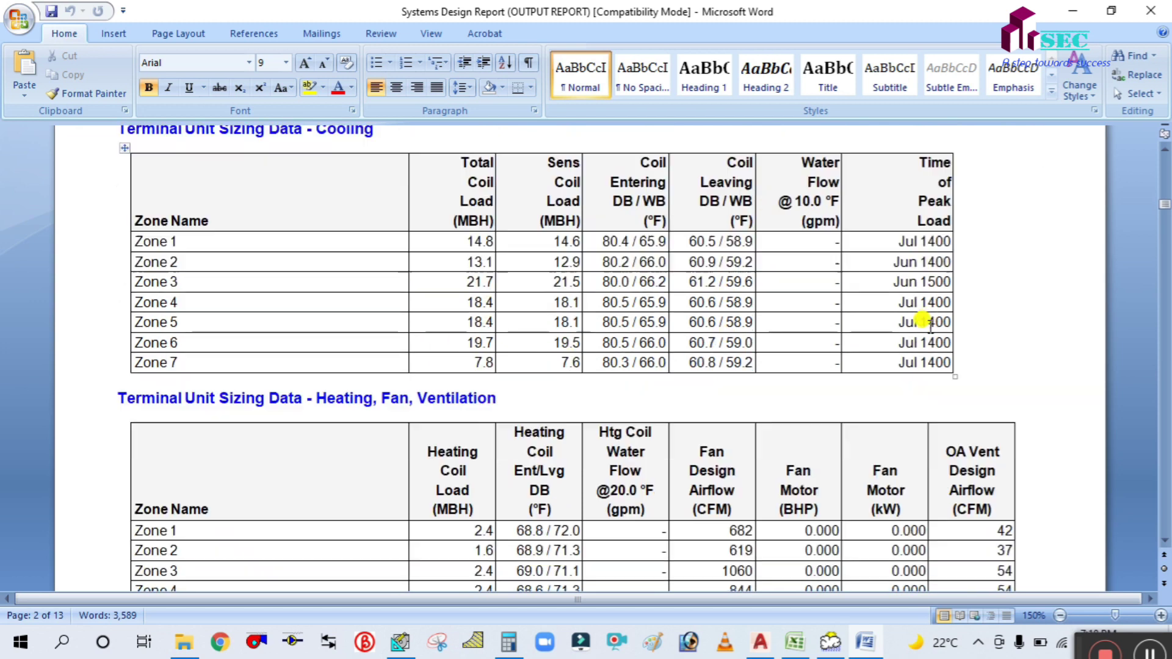
pyautogui.scroll(1, 635, 314)
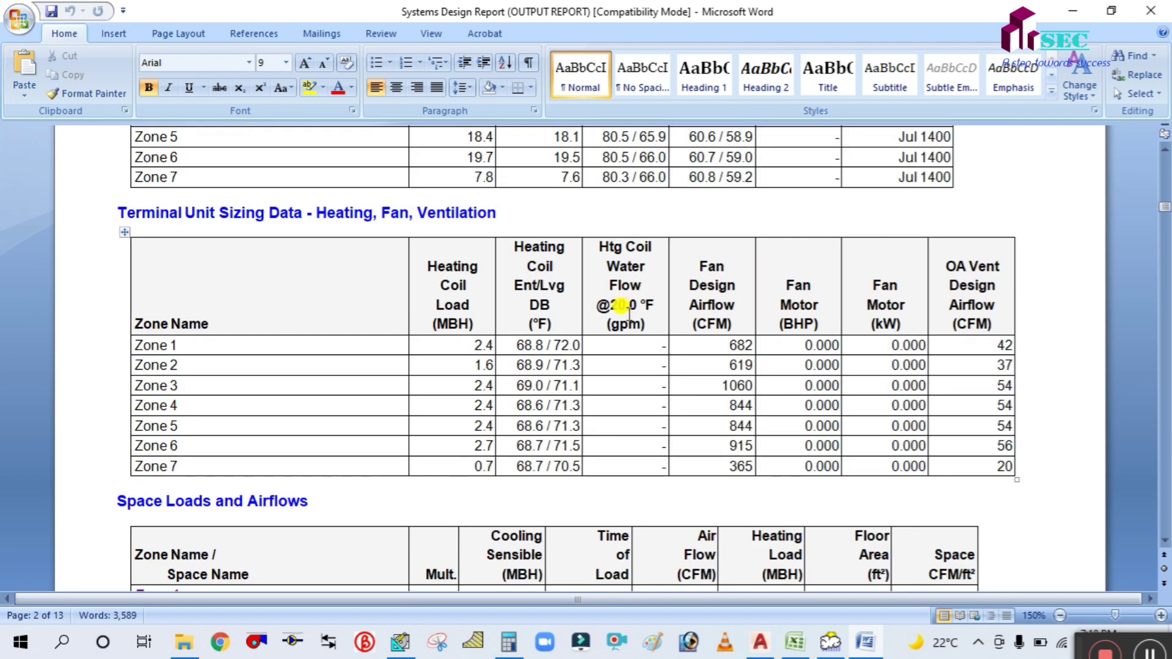
# Step: Examine the Space Loads and Airflows table, matching each zone with its assigned space, starting with Zone 1 and OFFICE-1
pyautogui.scroll(-4, 314, 372)
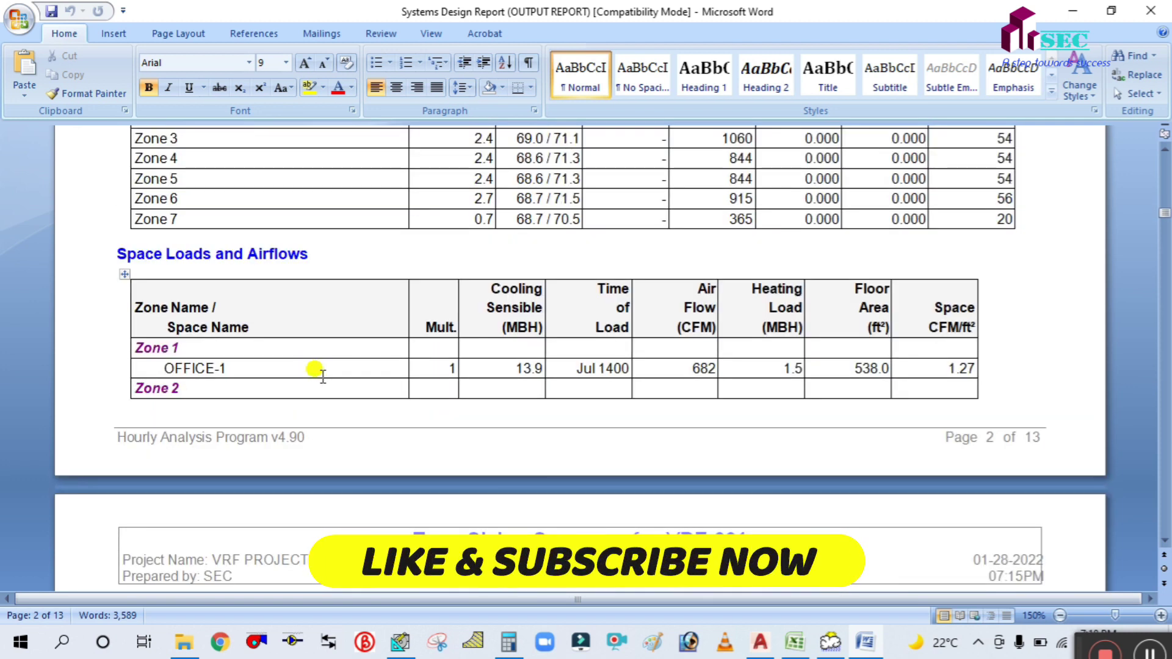
pyautogui.scroll(-1, 325, 340)
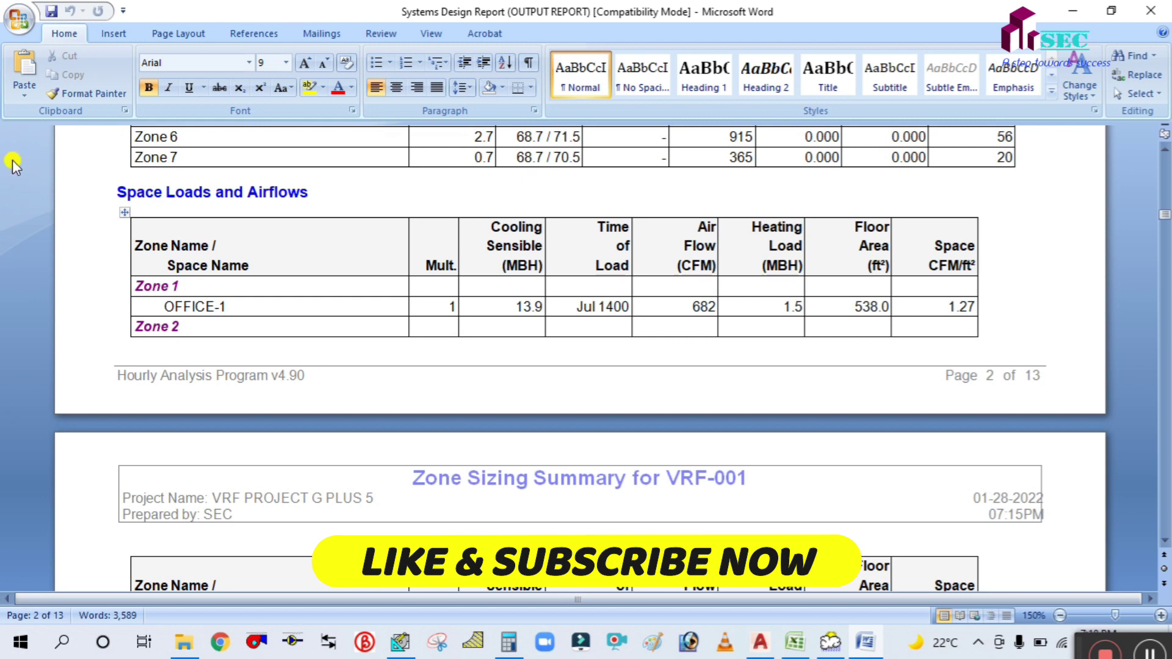
pyautogui.scroll(-1, 162, 303)
pyautogui.moveTo(183, 225); pyautogui.dragTo(153, 221)
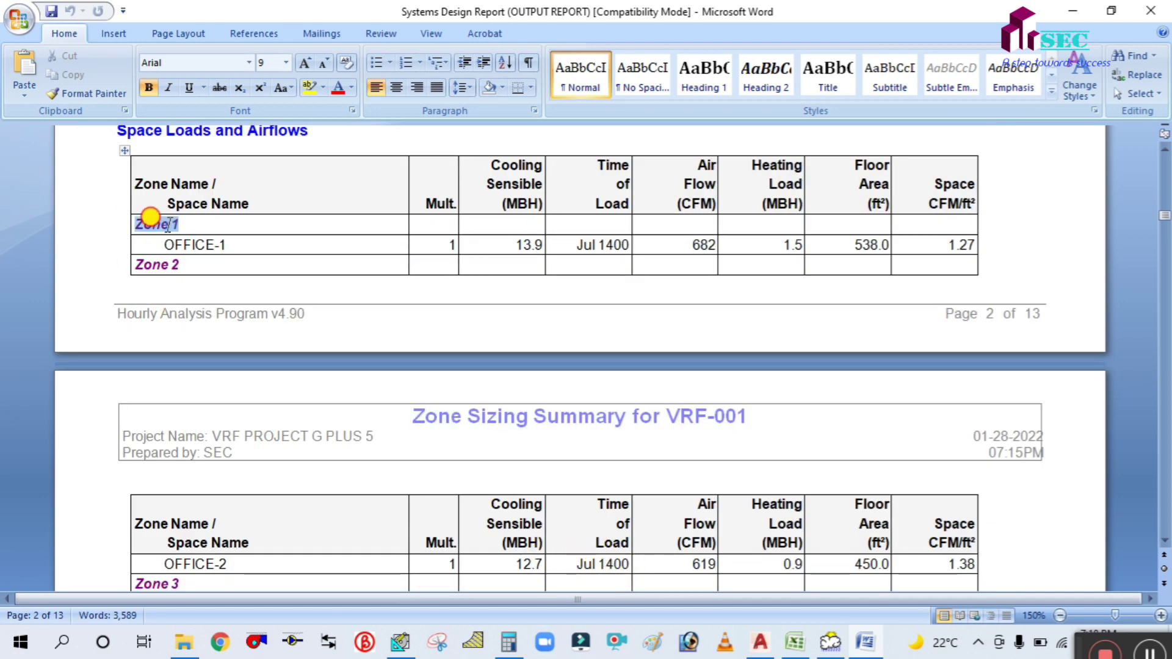
pyautogui.moveTo(230, 242); pyautogui.dragTo(146, 244)
pyautogui.click(266, 266)
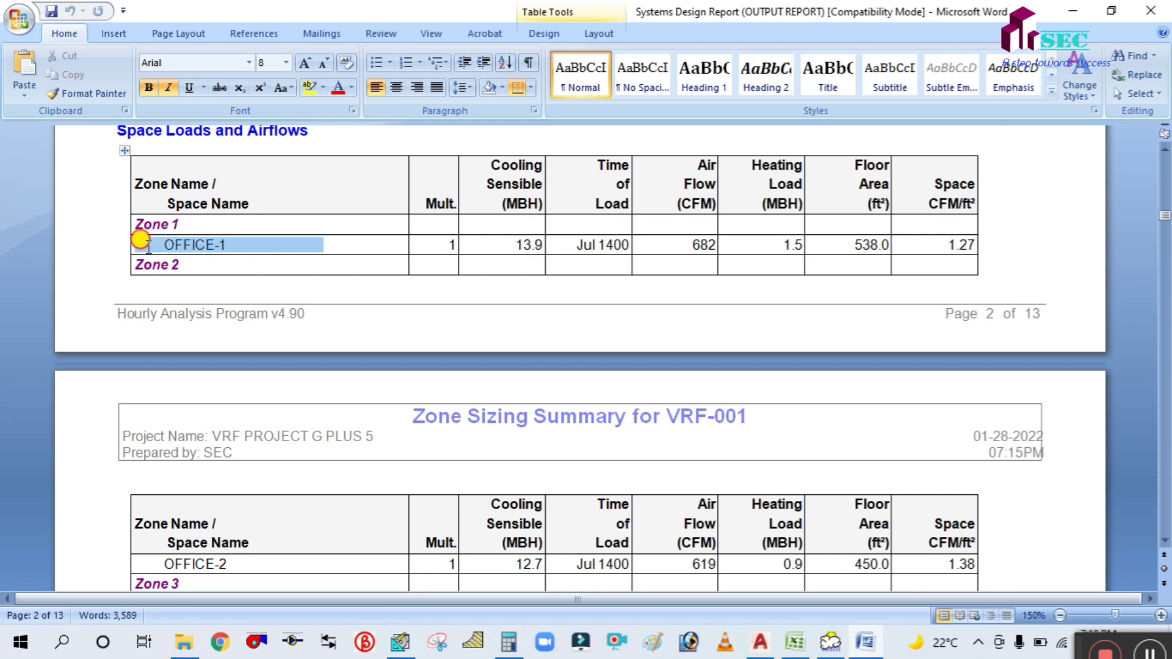
pyautogui.click(241, 269)
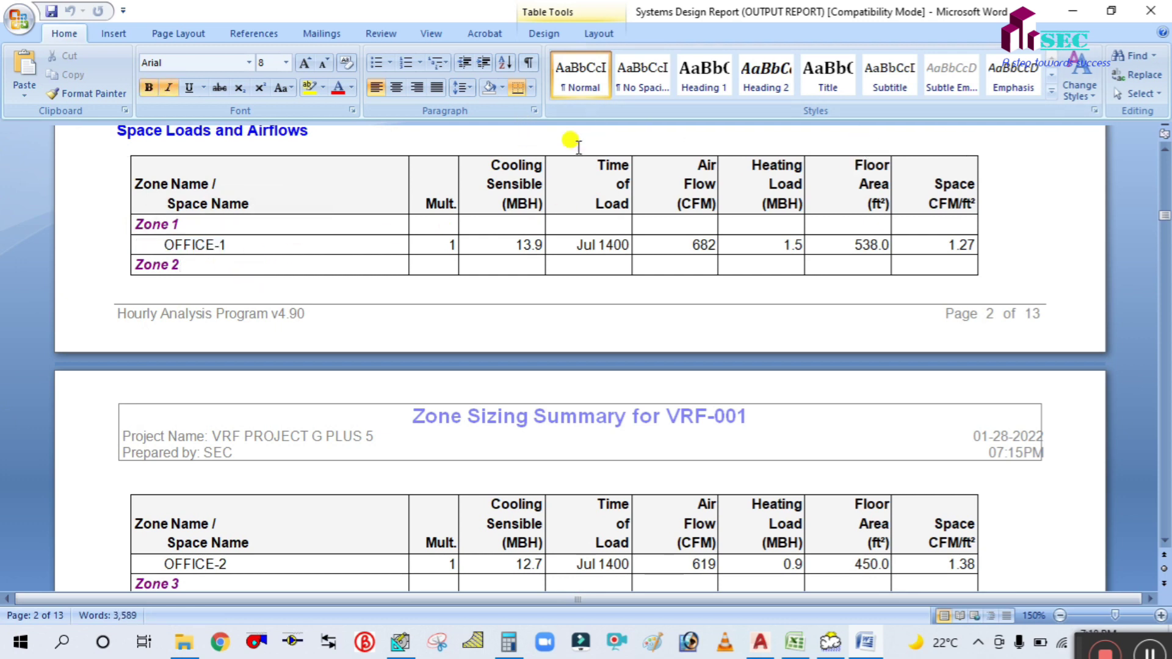
pyautogui.scroll(-3, 637, 246)
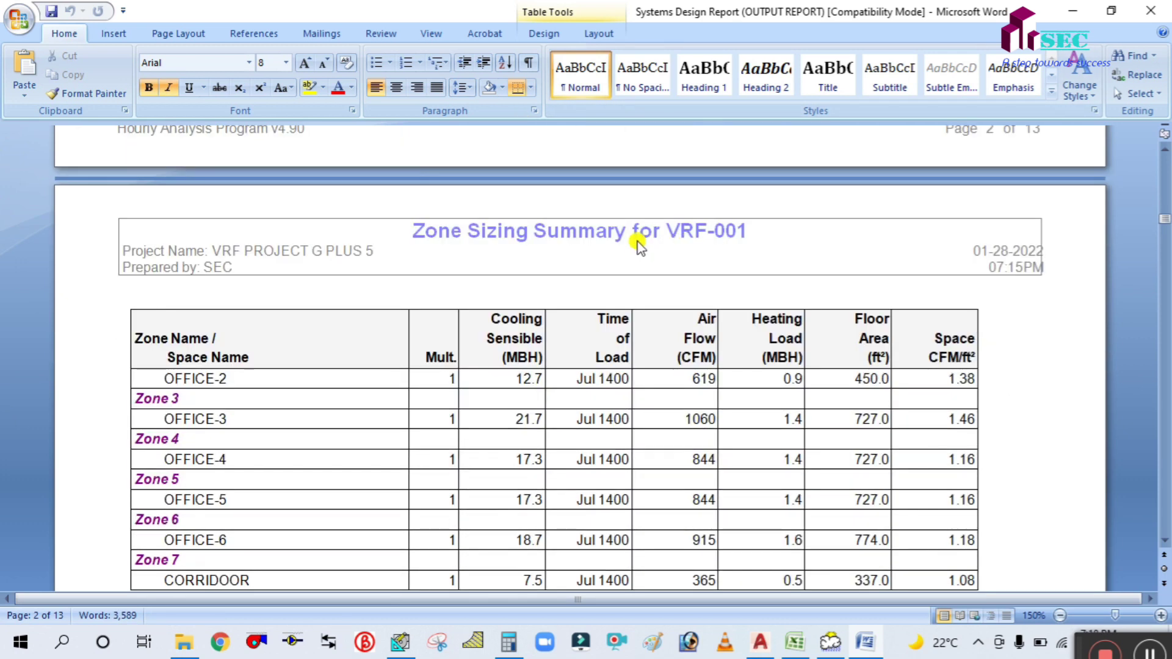
# Step: Examine the Air System Design Load Summary for VRF-001, comparing its design cooling and design heating columns
pyautogui.scroll(-12, 327, 340)
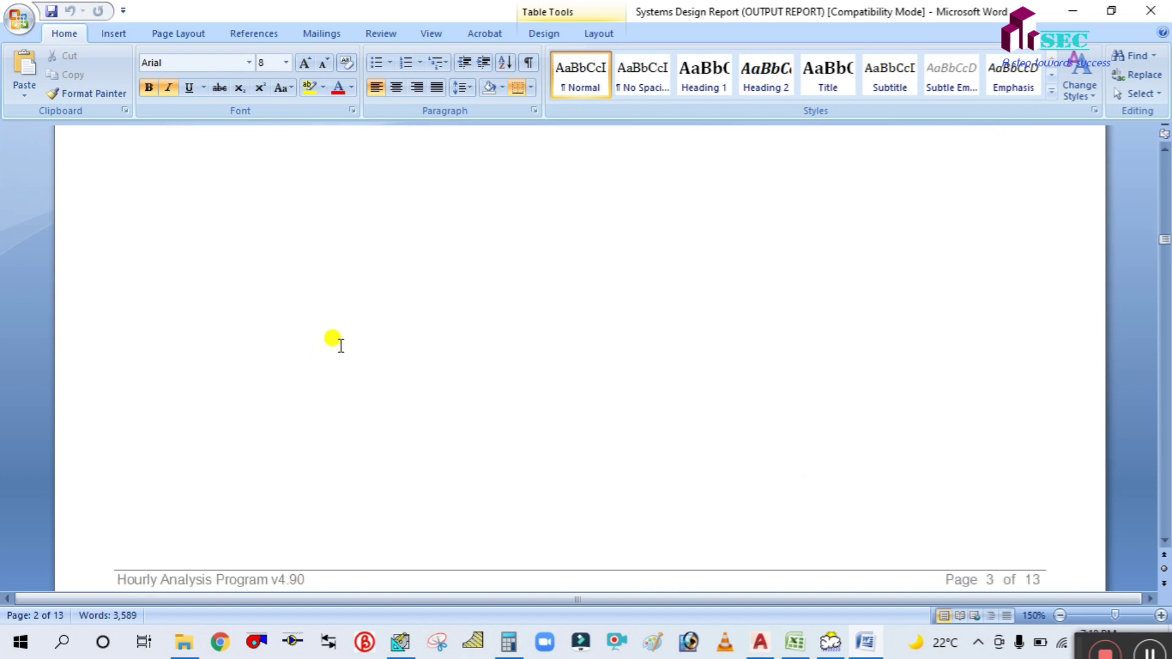
pyautogui.scroll(-5, 340, 345)
pyautogui.scroll(3, 367, 314)
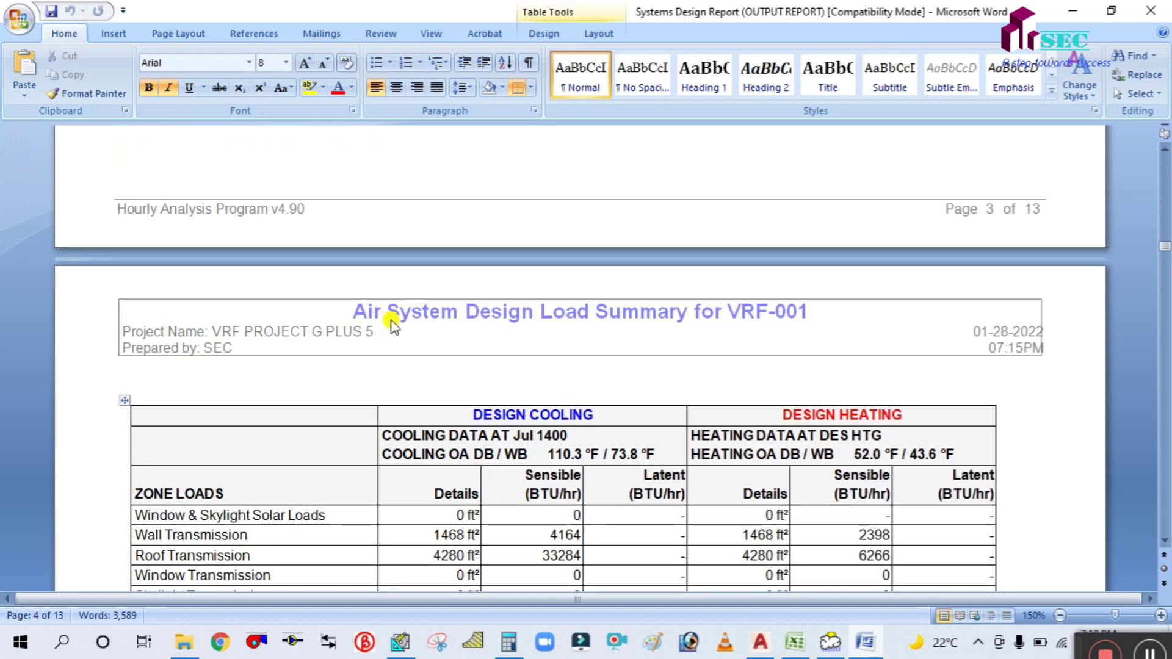
pyautogui.scroll(-2, 557, 363)
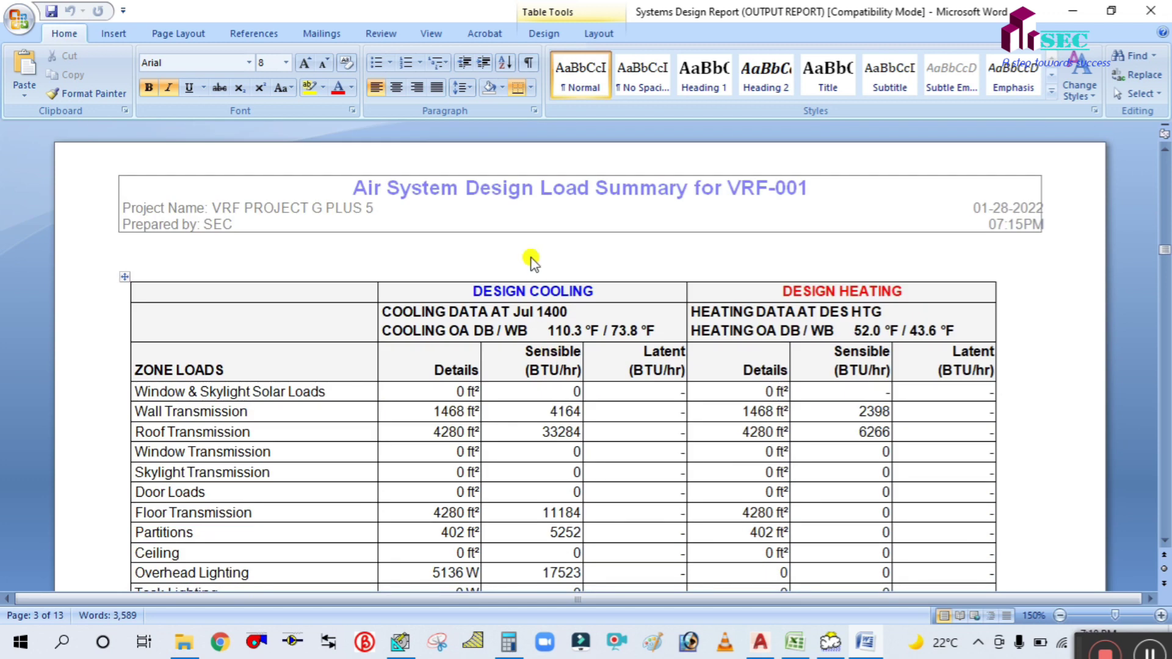
pyautogui.scroll(-2, 586, 268)
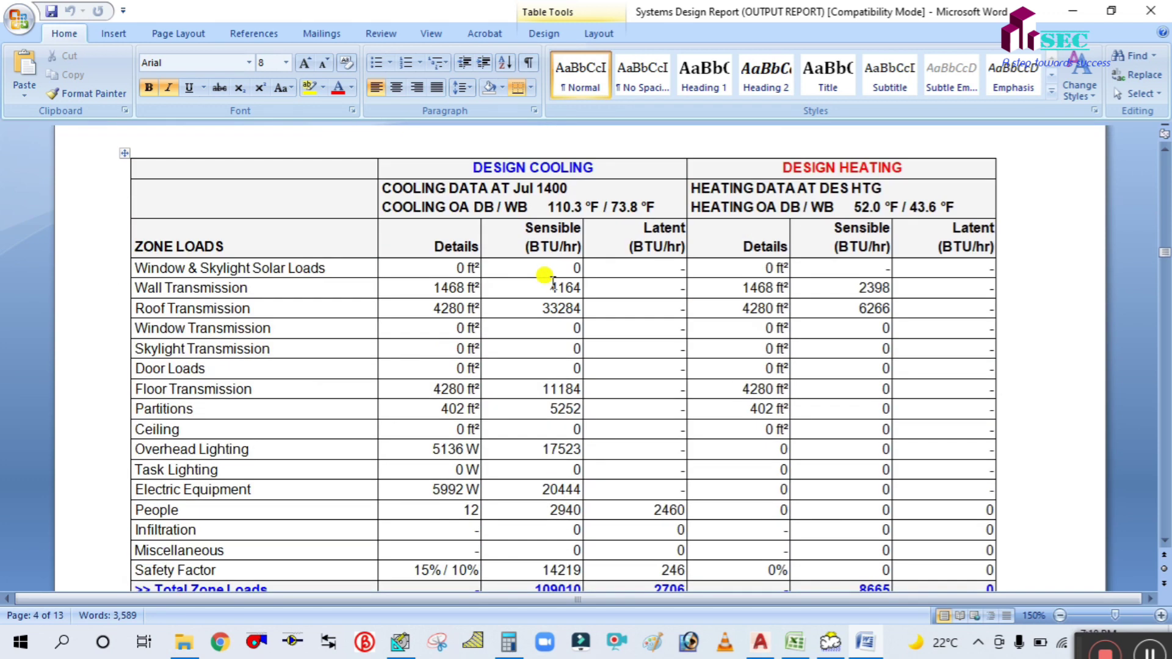
pyautogui.scroll(1, 482, 261)
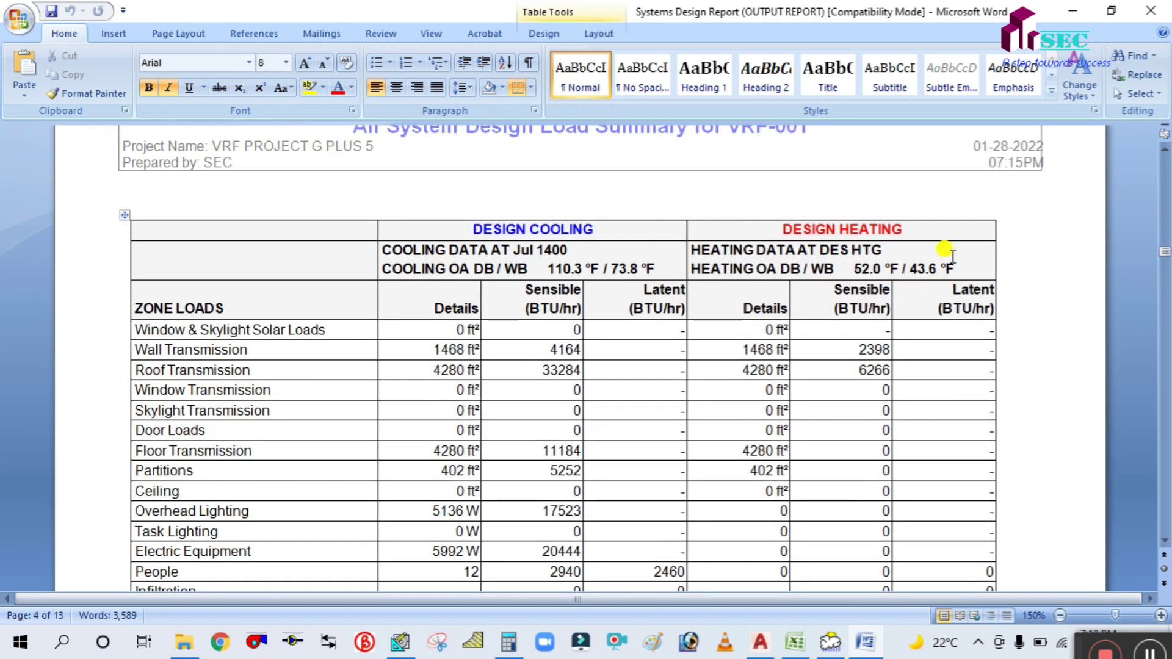
pyautogui.scroll(-4, 309, 288)
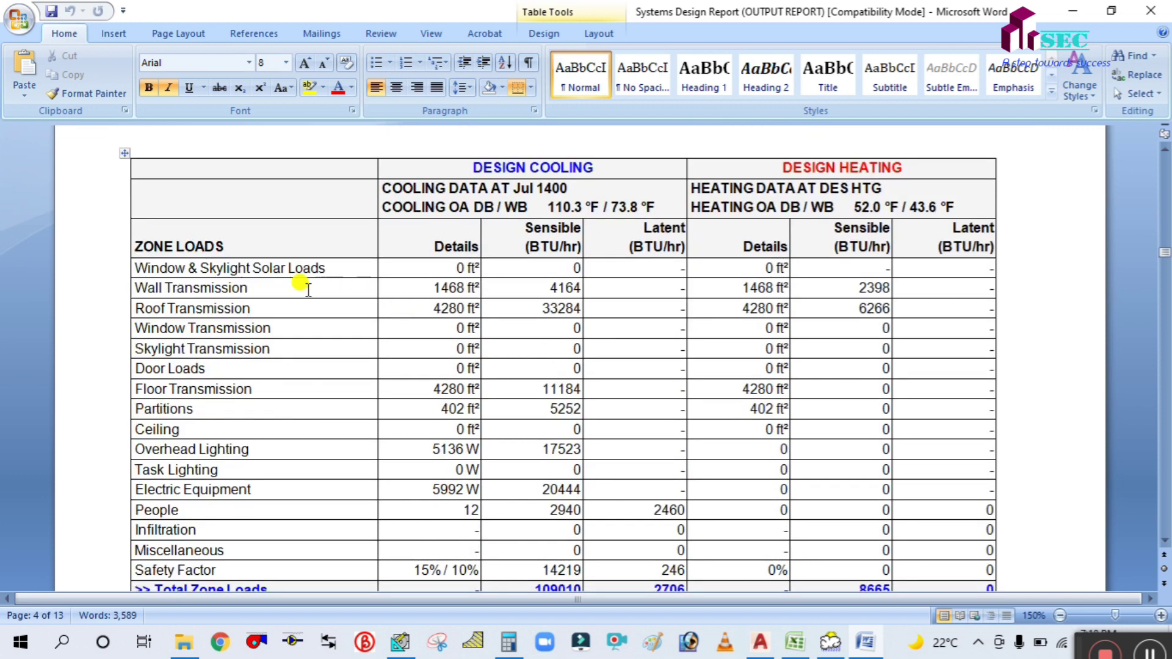
pyautogui.scroll(4, 177, 261)
# Step: Review the total system loads and the design cooling and heating load tables of the individual zones
pyautogui.scroll(-20, 384, 327)
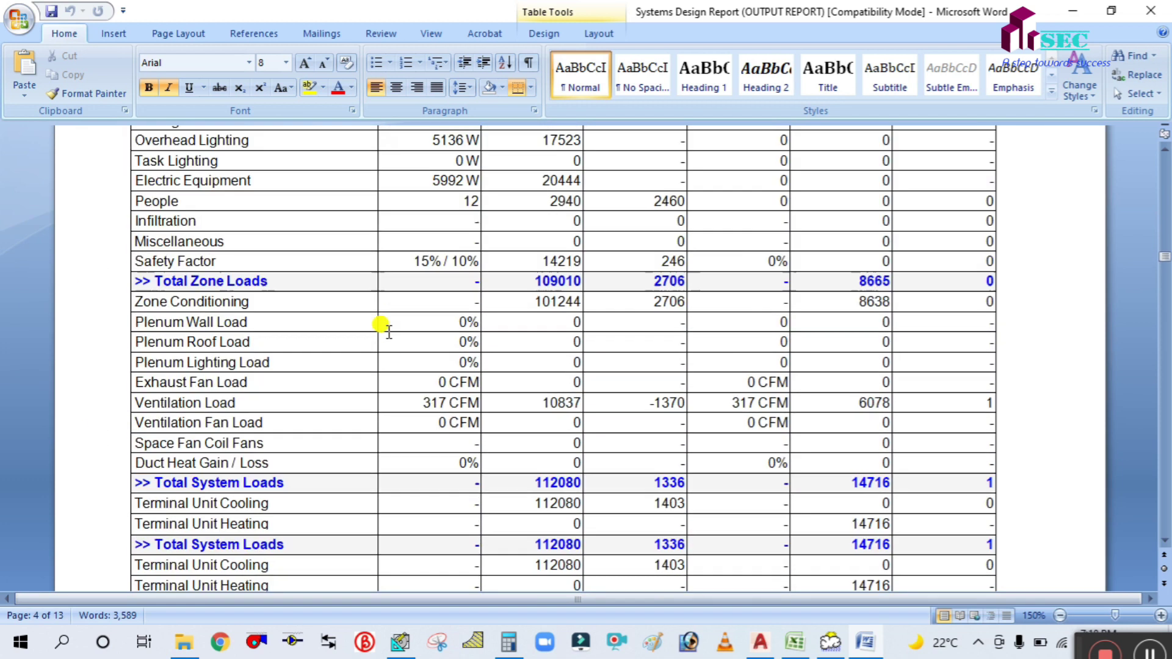
pyautogui.scroll(-20, 366, 345)
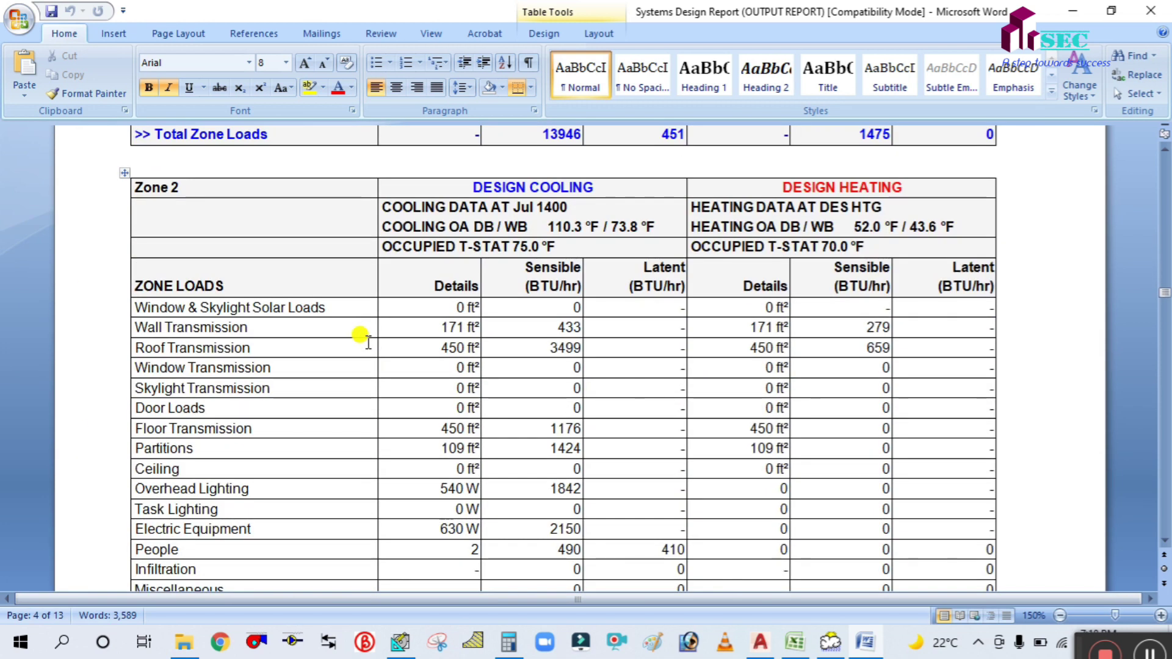
pyautogui.scroll(-20, 794, 360)
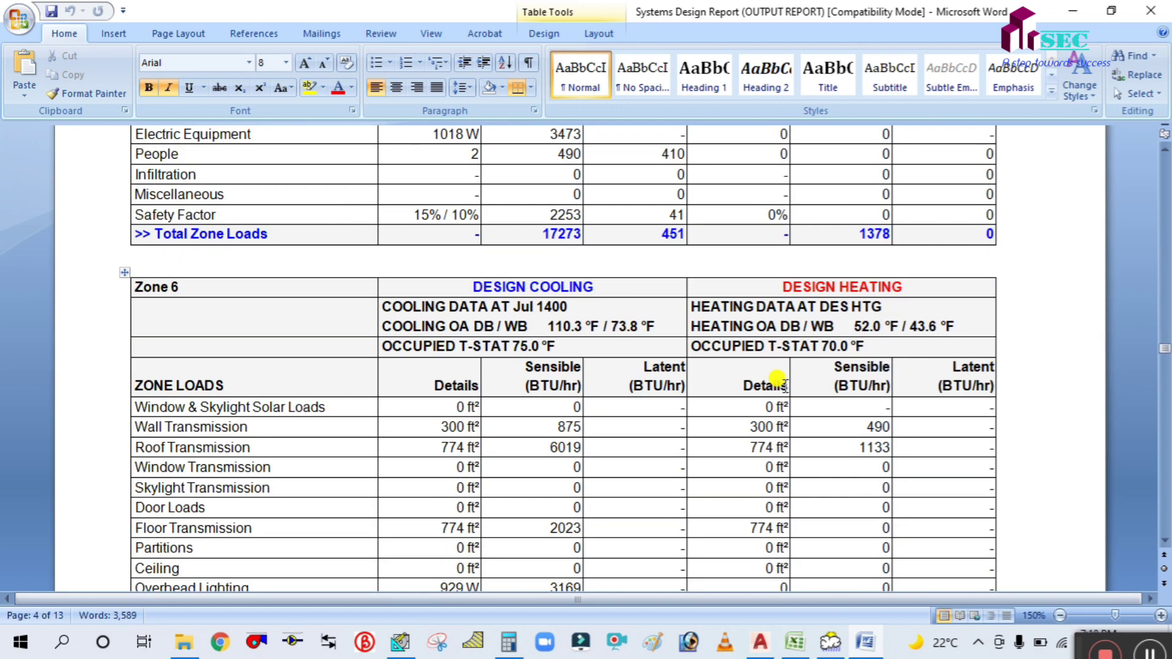
# Step: Examine the System Psychrometrics section for VRF-001, from the July design cooling day's system data to the zone cooling and heating tables
pyautogui.scroll(-7, 803, 366)
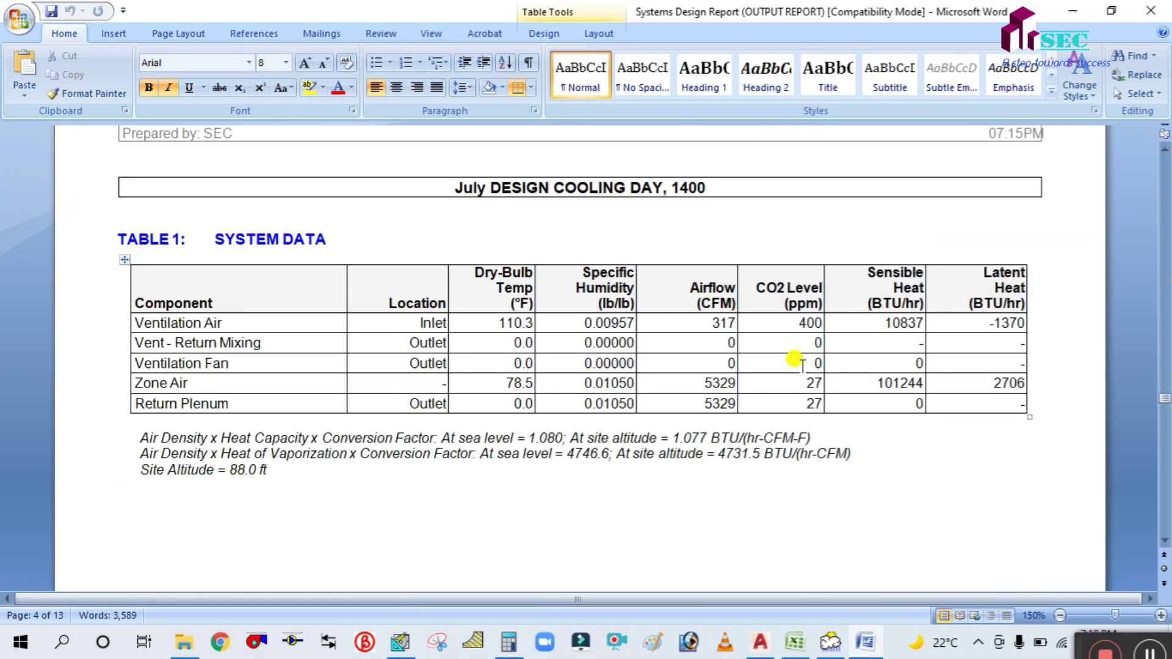
pyautogui.scroll(1, 483, 244)
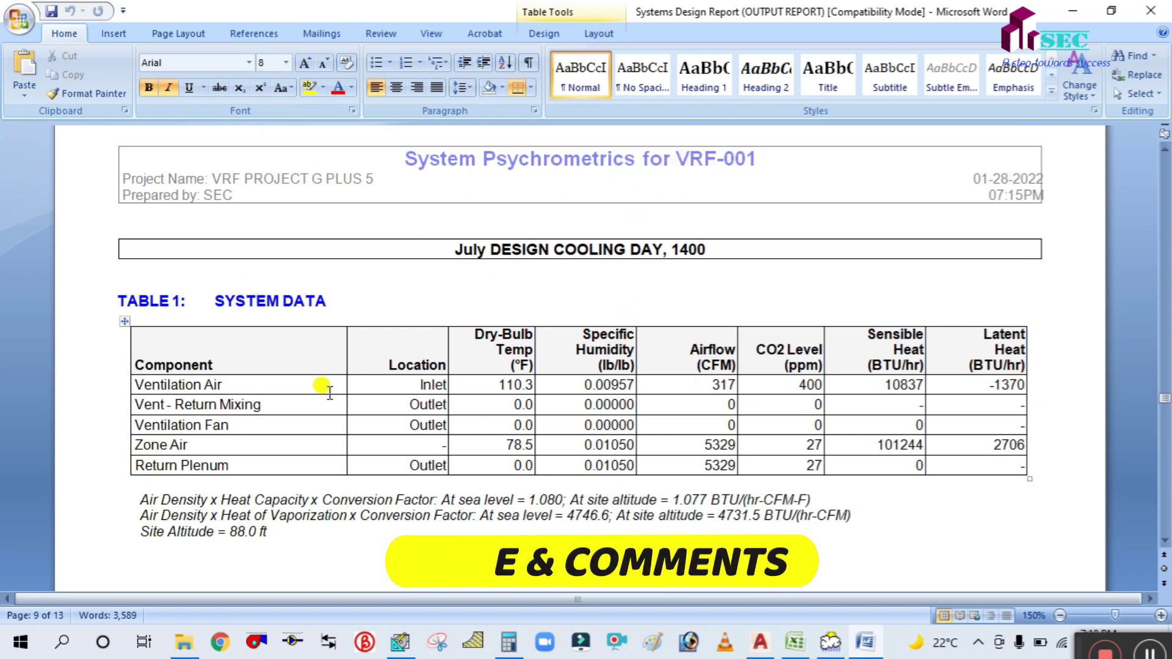
pyautogui.scroll(10, 330, 391)
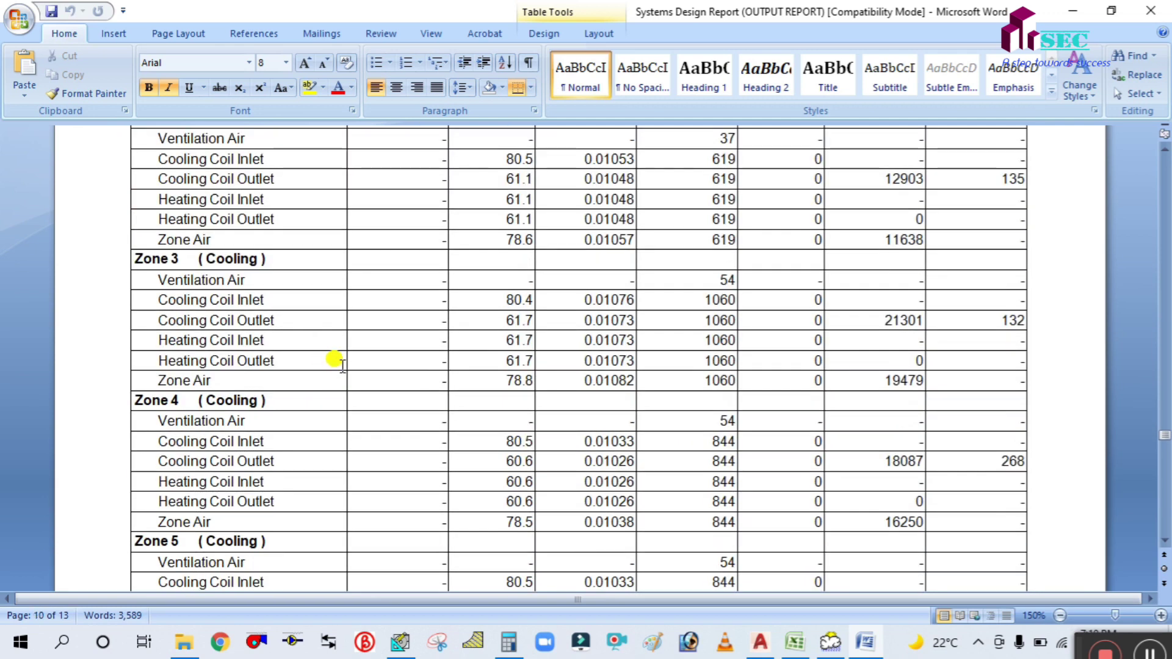
pyautogui.scroll(-10, 334, 360)
pyautogui.scroll(-20, 344, 362)
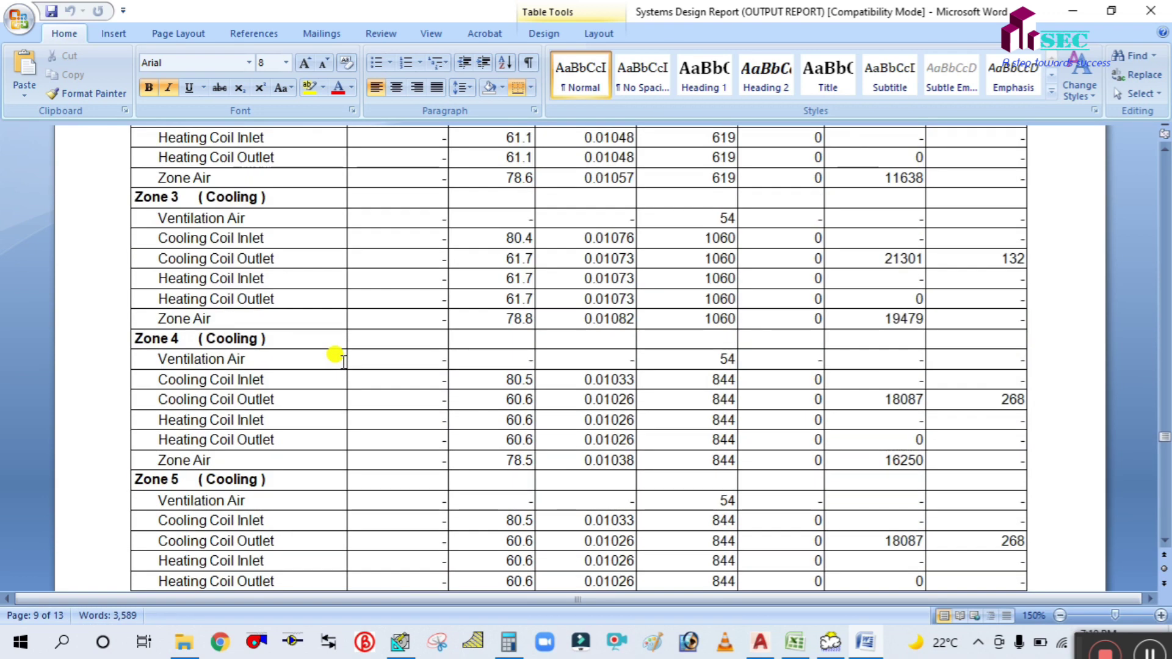
pyautogui.scroll(10, 344, 362)
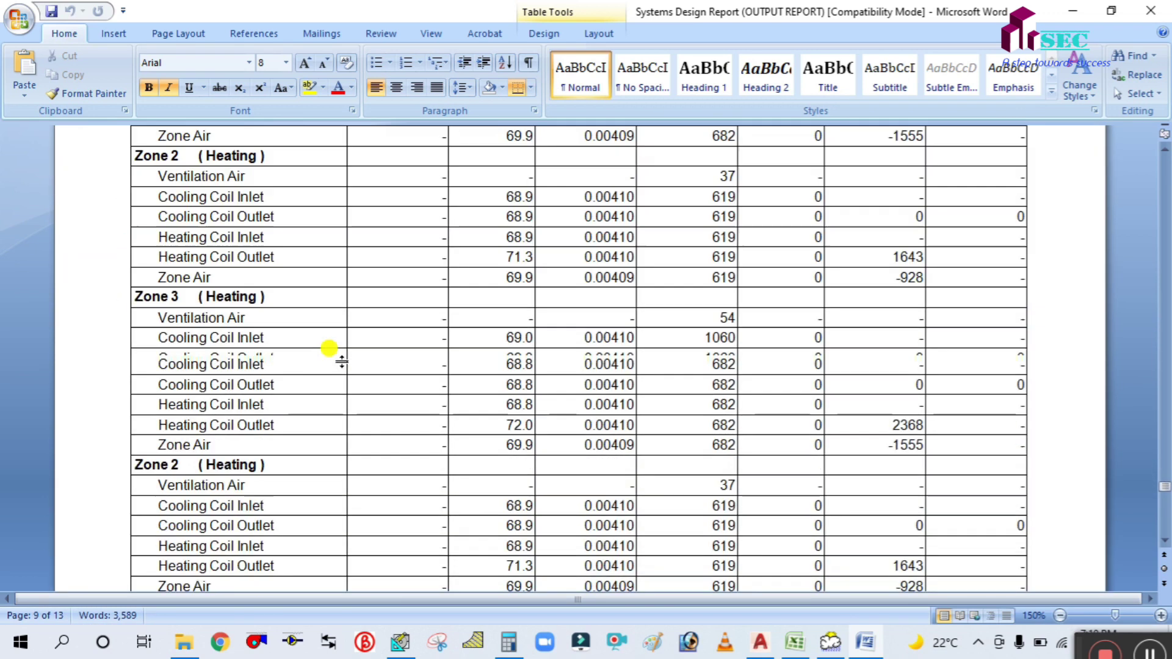
pyautogui.scroll(-20, 341, 362)
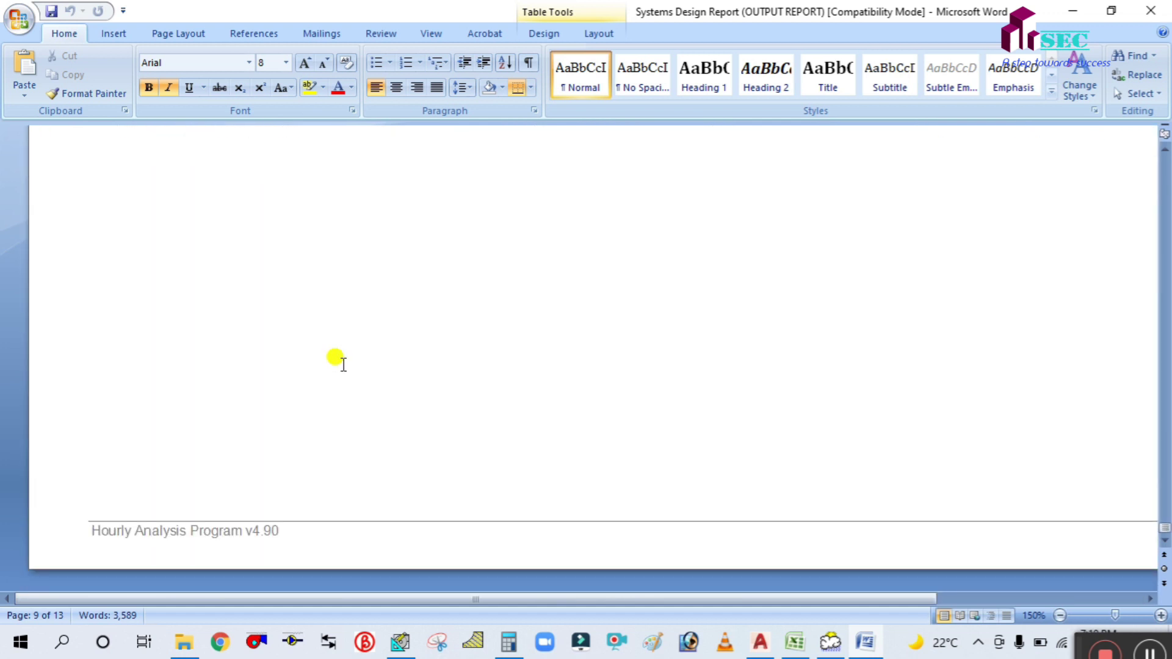
pyautogui.scroll(-10, 343, 364)
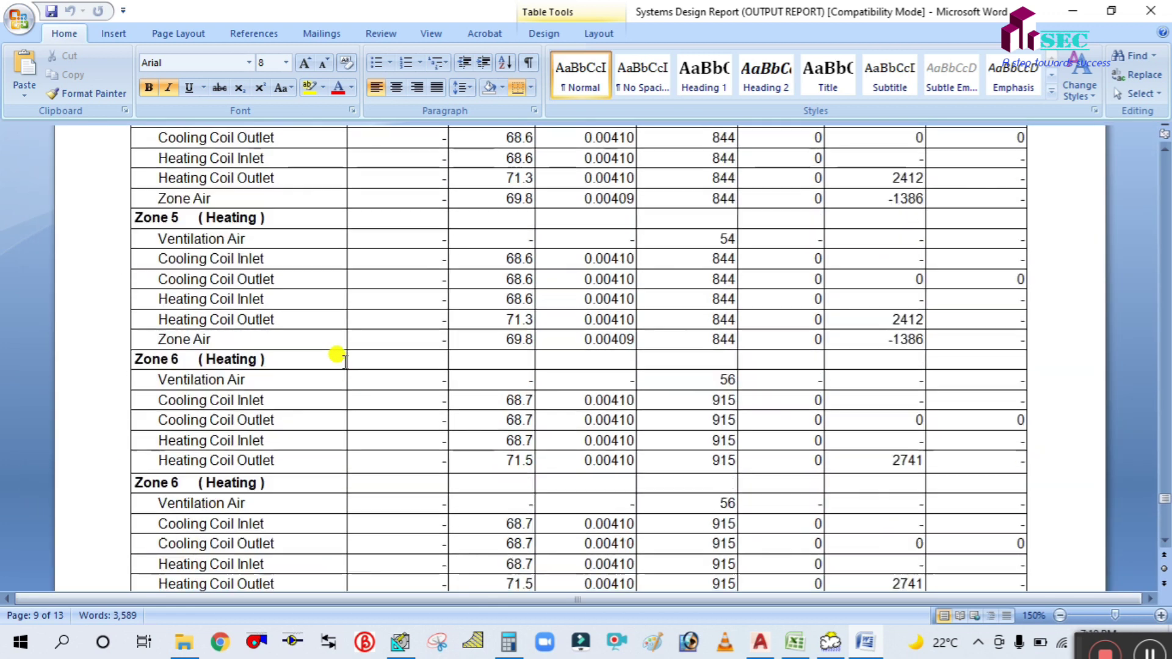
pyautogui.scroll(20, 341, 360)
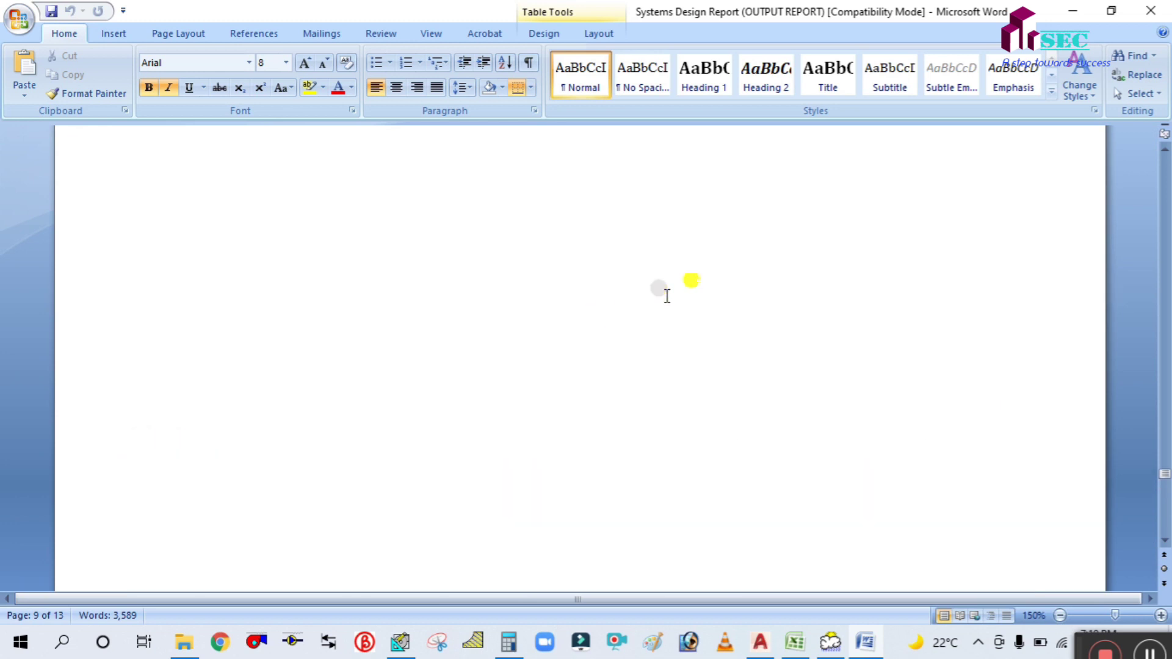
# Step: Go back to the Air System Sizing Summary at the beginning of the report and close the document
pyautogui.scroll(20, 897, 265)
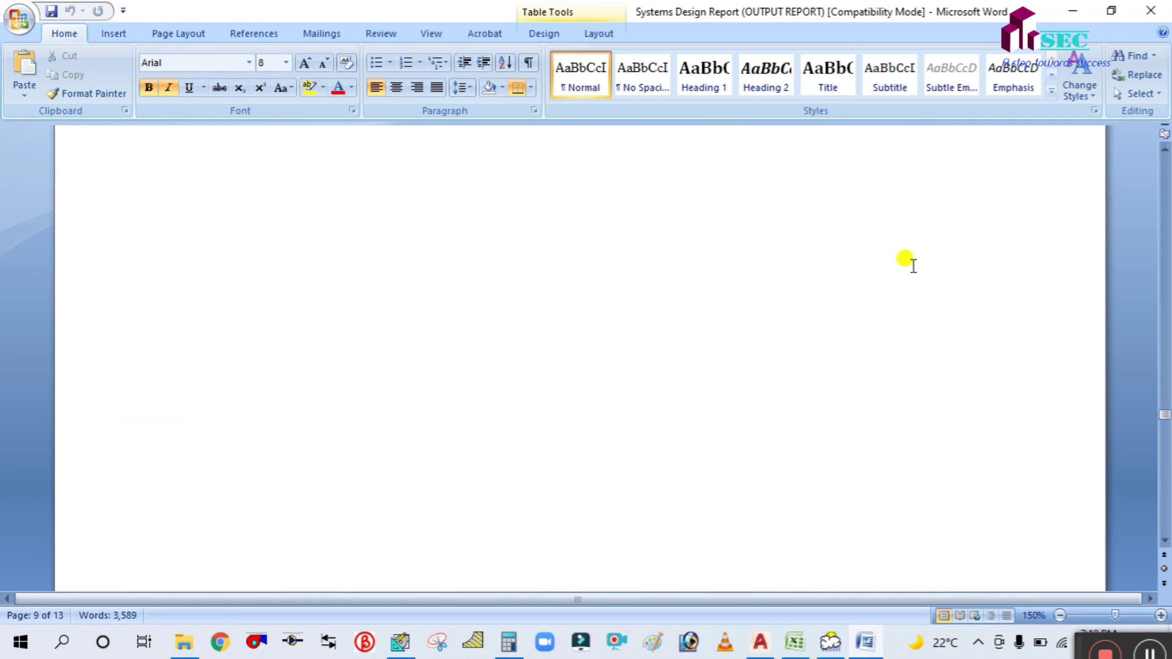
pyautogui.scroll(20, 911, 268)
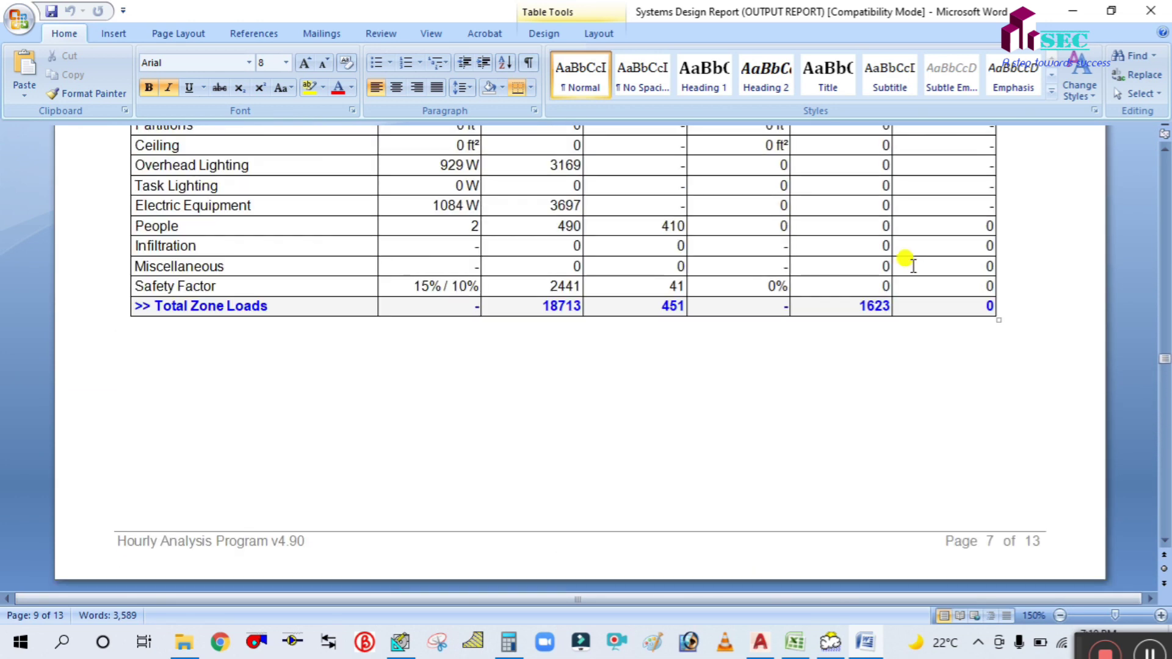
pyautogui.scroll(20, 911, 264)
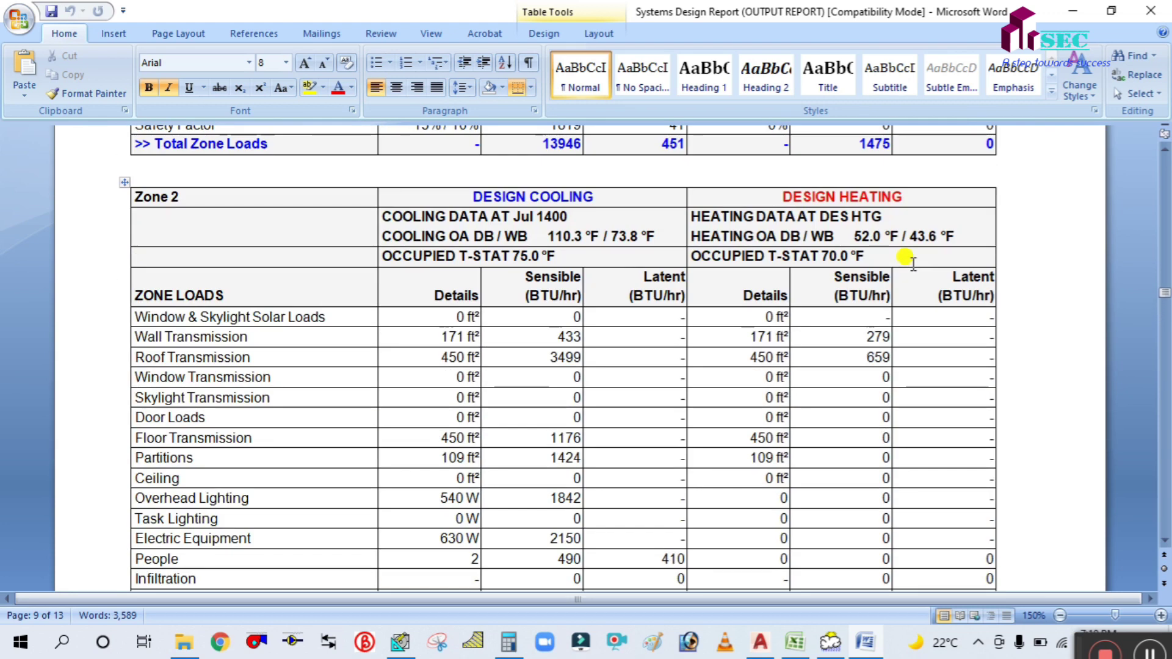
pyautogui.scroll(20, 911, 264)
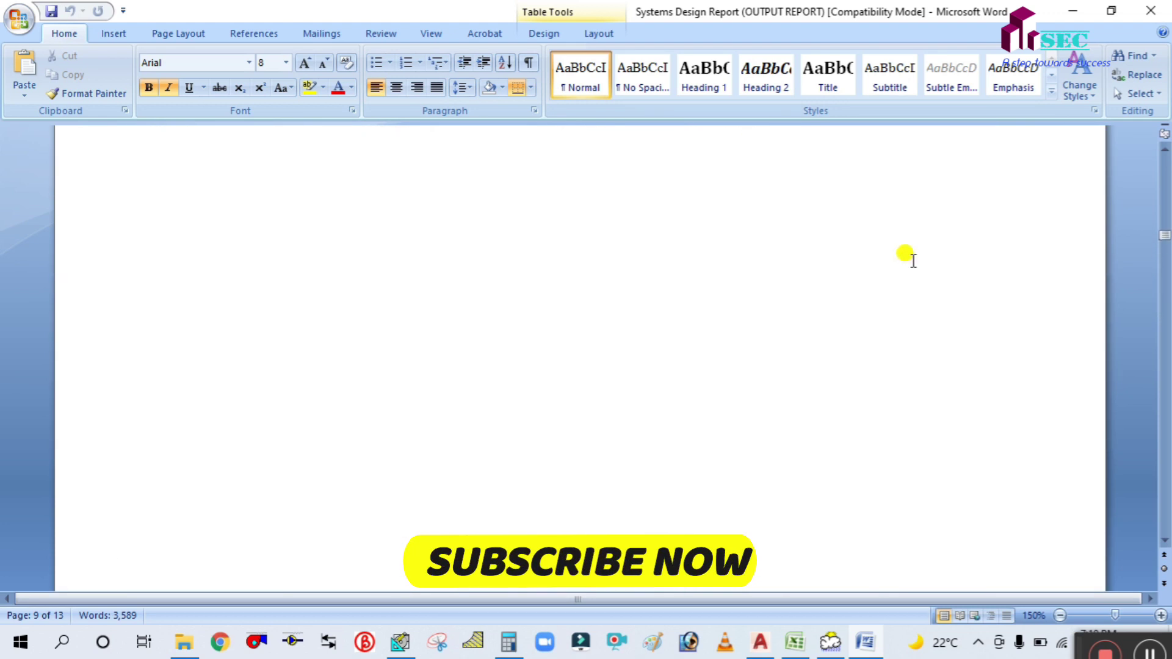
pyautogui.scroll(20, 913, 261)
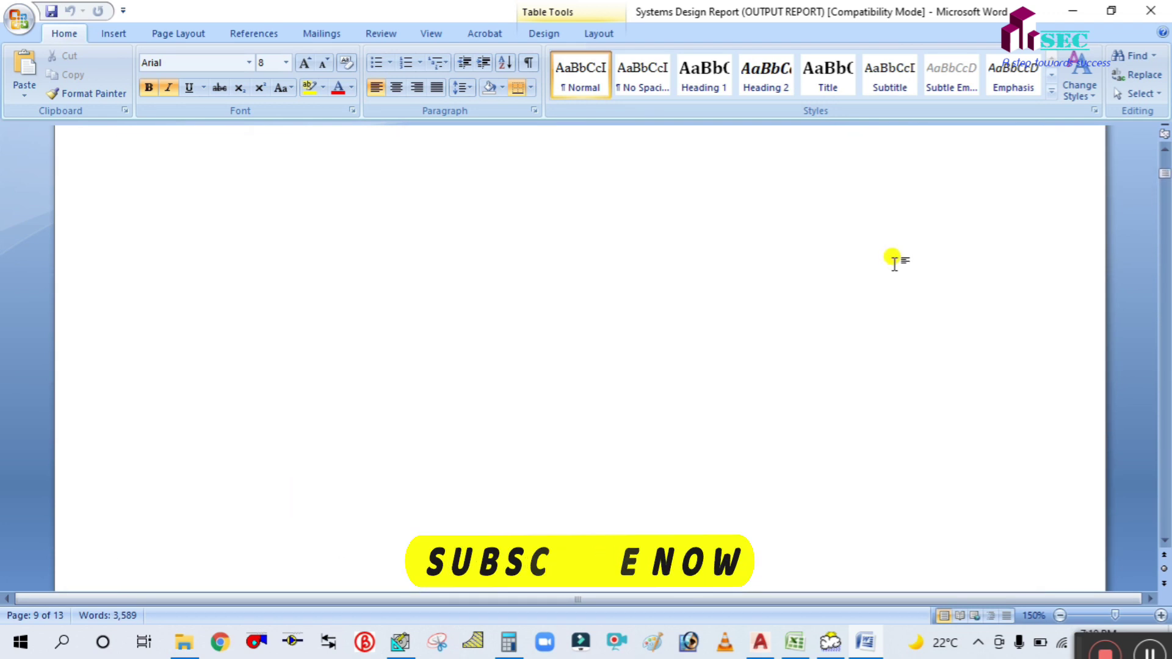
pyautogui.scroll(3, 896, 263)
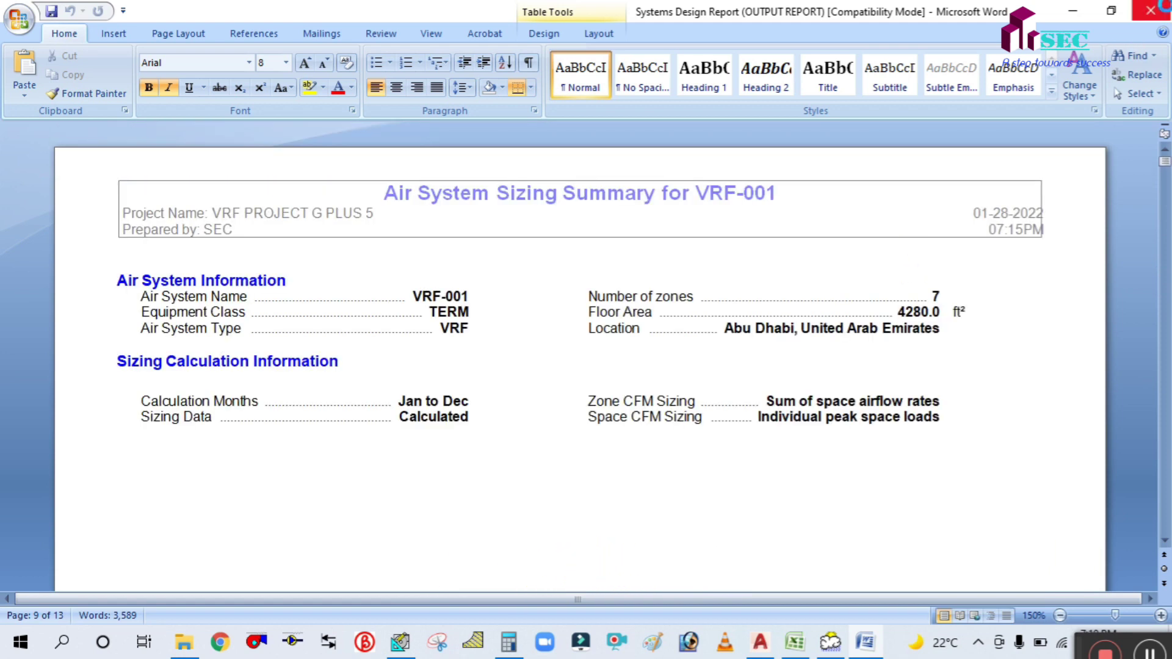
pyautogui.click(1151, 10)
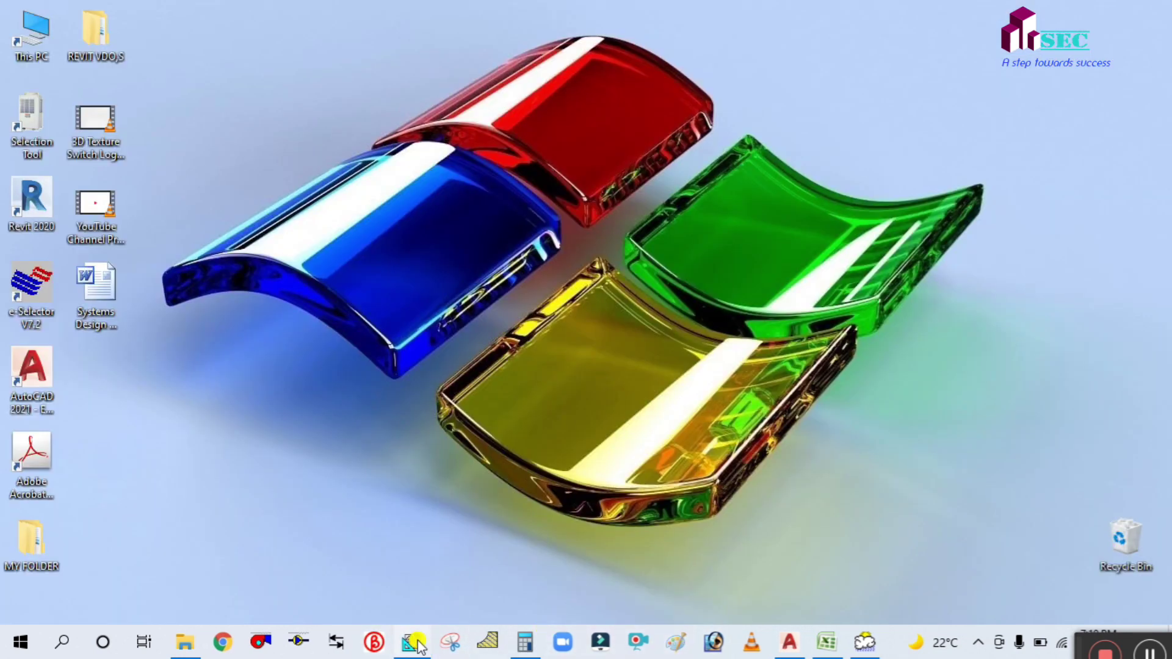
# Step: Switch to HAP, list the project's spaces and view the input data report for OFFICE-1
pyautogui.click(413, 642)
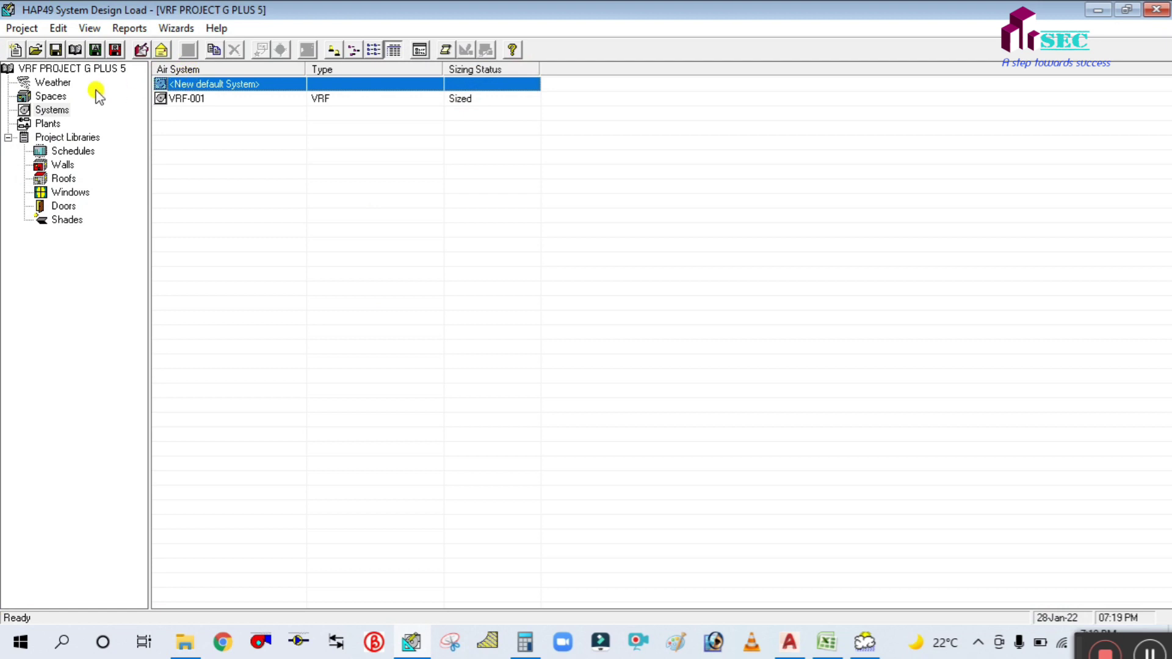
pyautogui.click(54, 98)
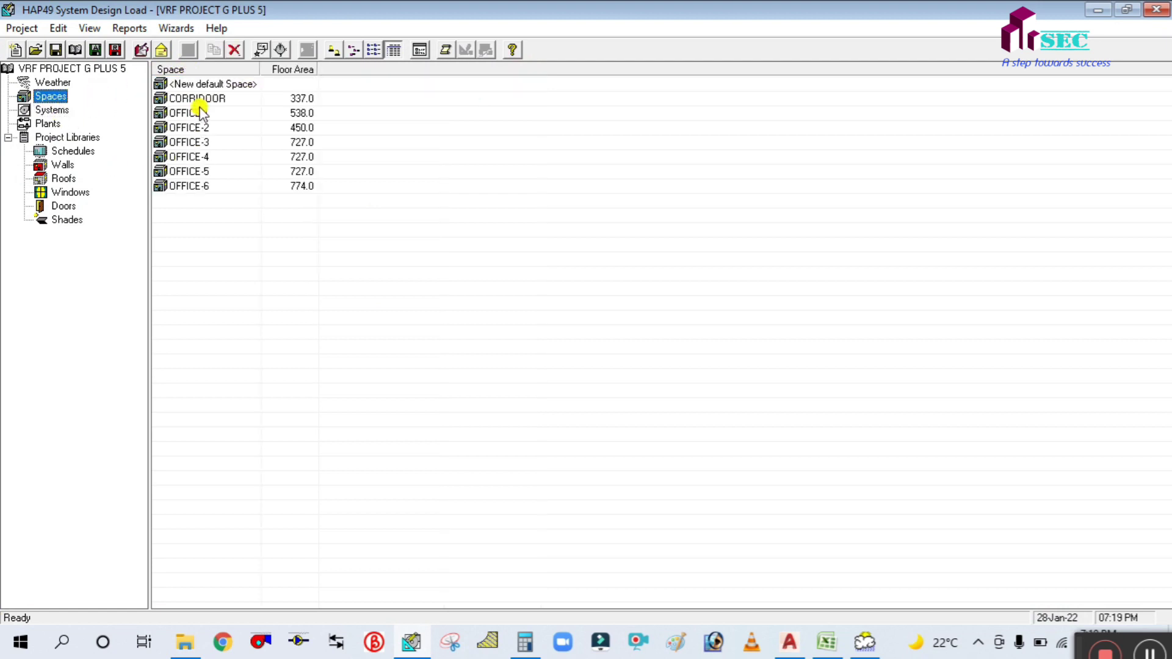
pyautogui.click(201, 113)
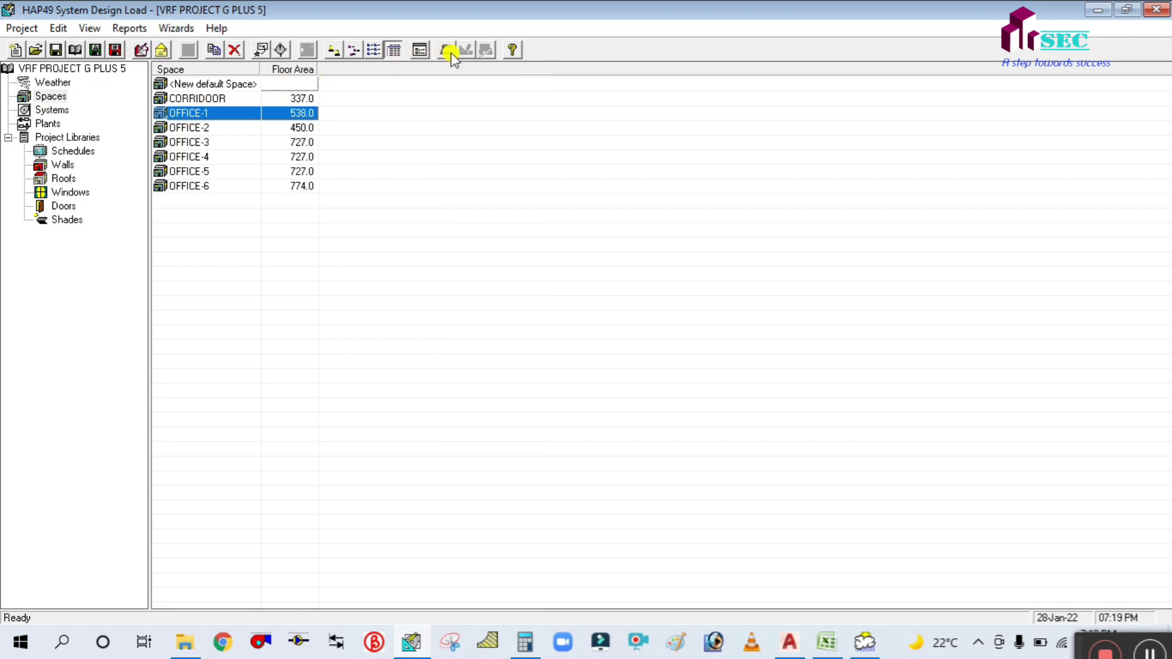
pyautogui.rightClick(215, 115)
pyautogui.click(445, 269)
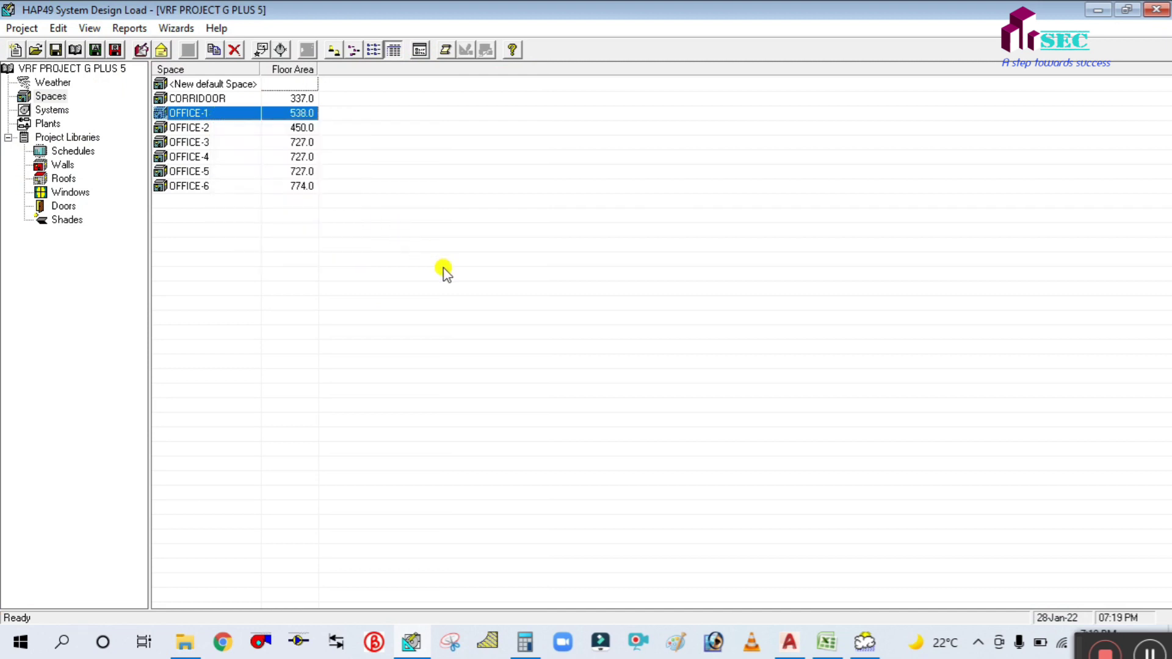
pyautogui.click(443, 52)
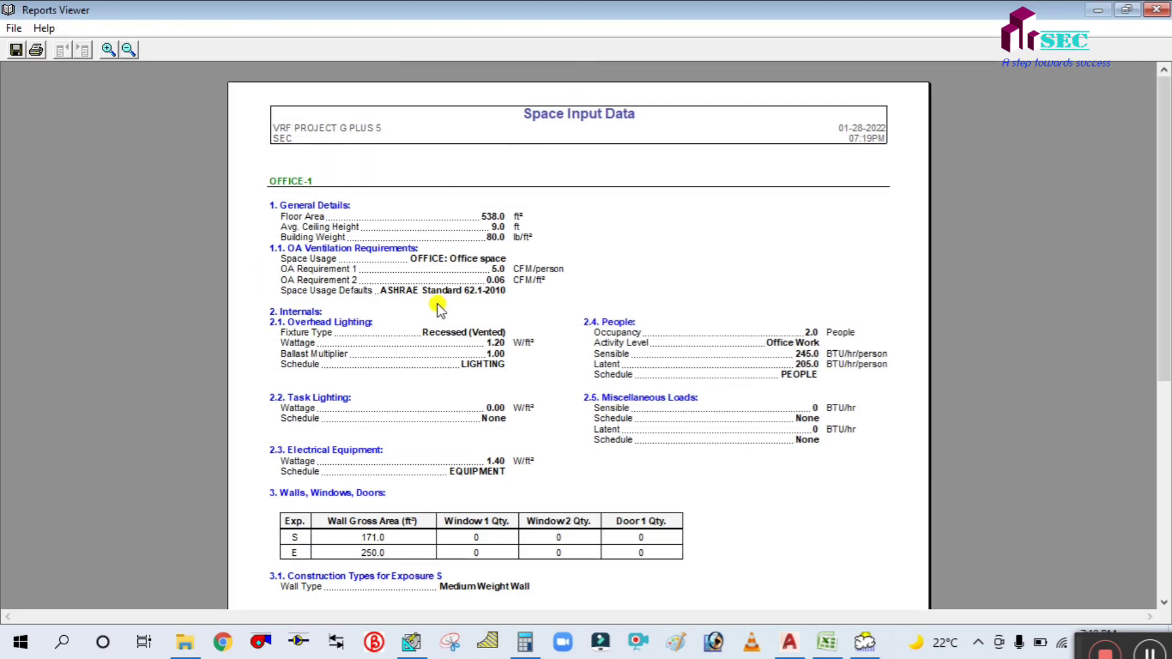
# Step: Review OFFICE-1's Space Input Data from general details and internals through walls, roofs, floors and partitions, and close the report
pyautogui.scroll(-6, 434, 303)
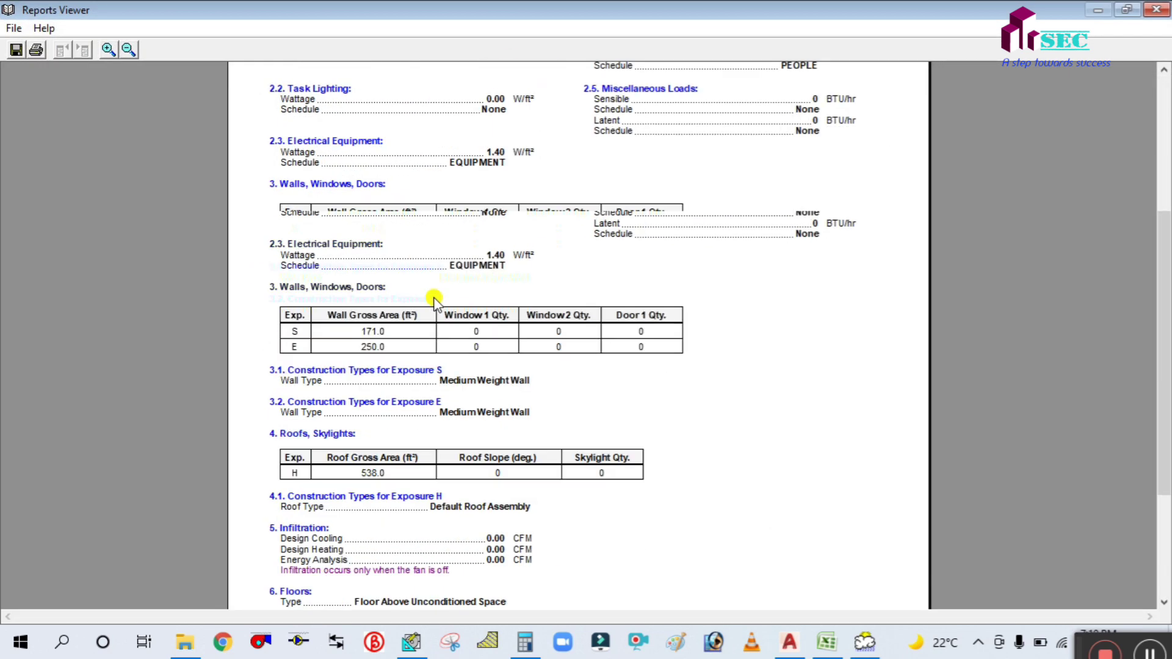
pyautogui.scroll(6, 432, 296)
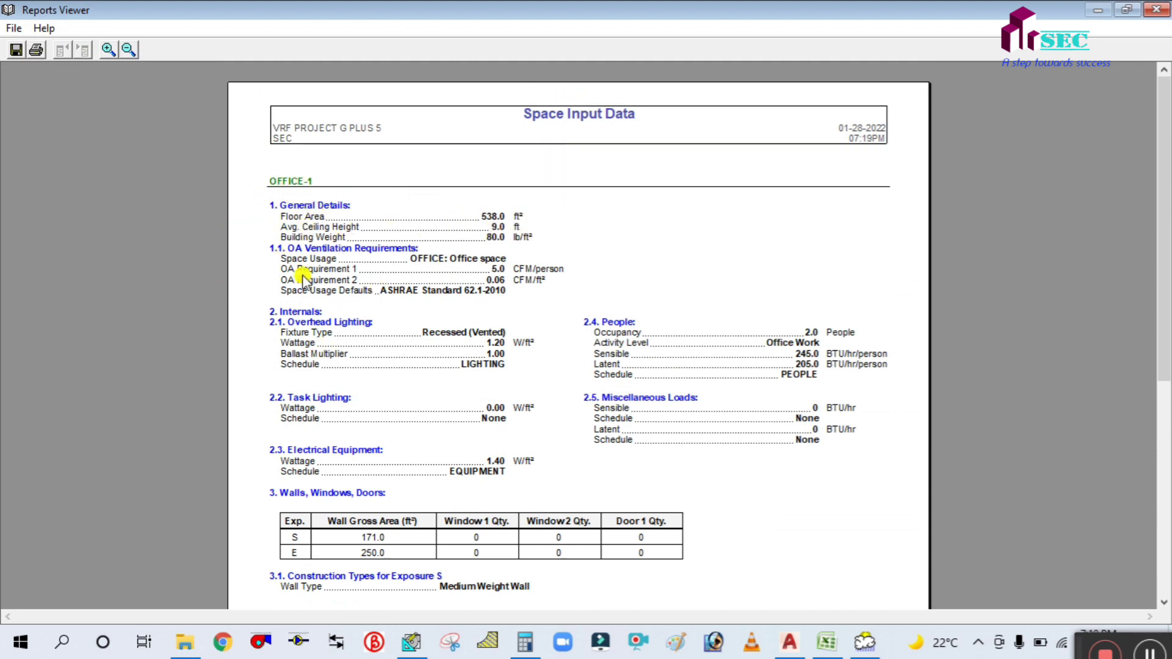
pyautogui.scroll(-1, 364, 232)
pyautogui.scroll(-3, 352, 352)
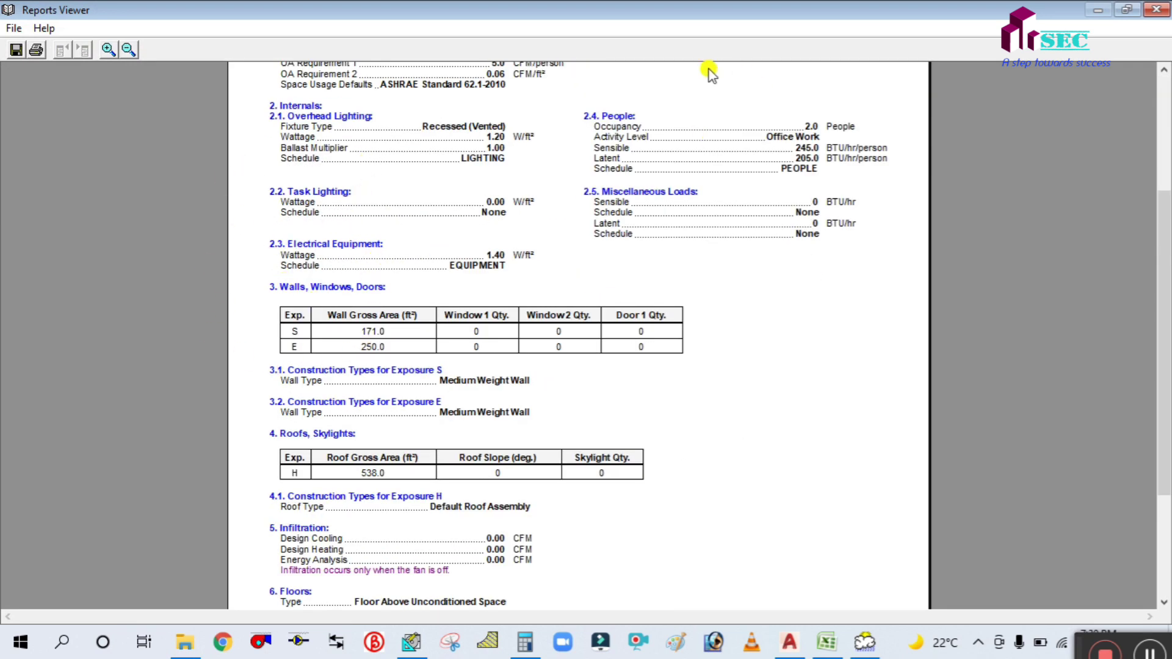
pyautogui.scroll(-4, 497, 335)
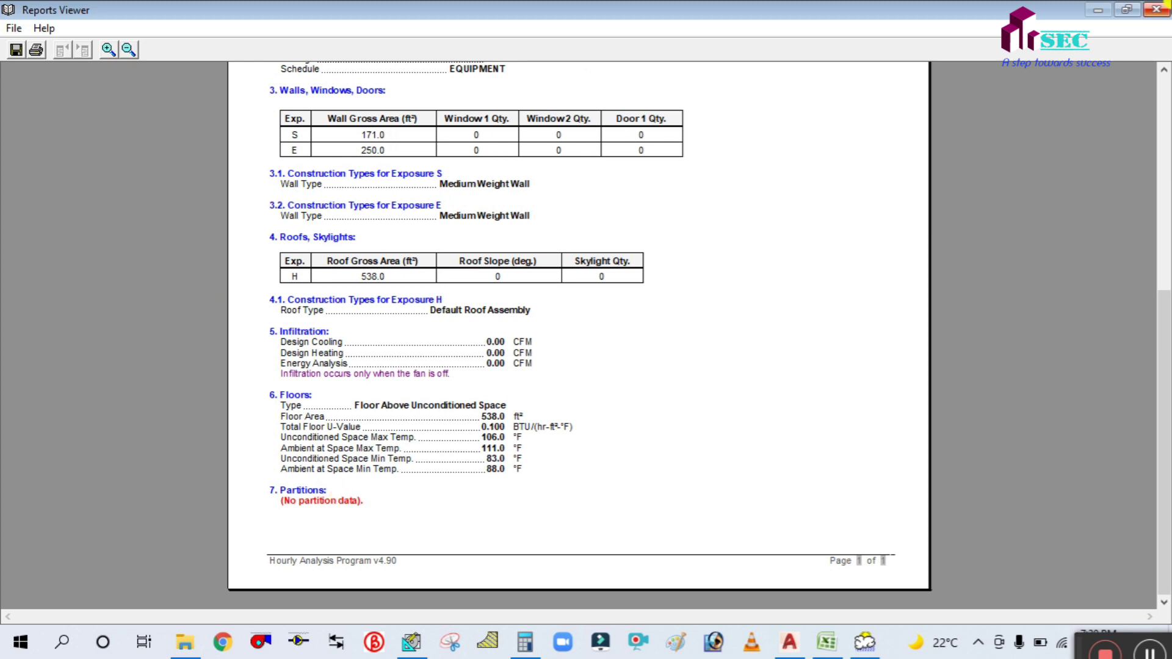
pyautogui.hotkey('alt', 'F4')
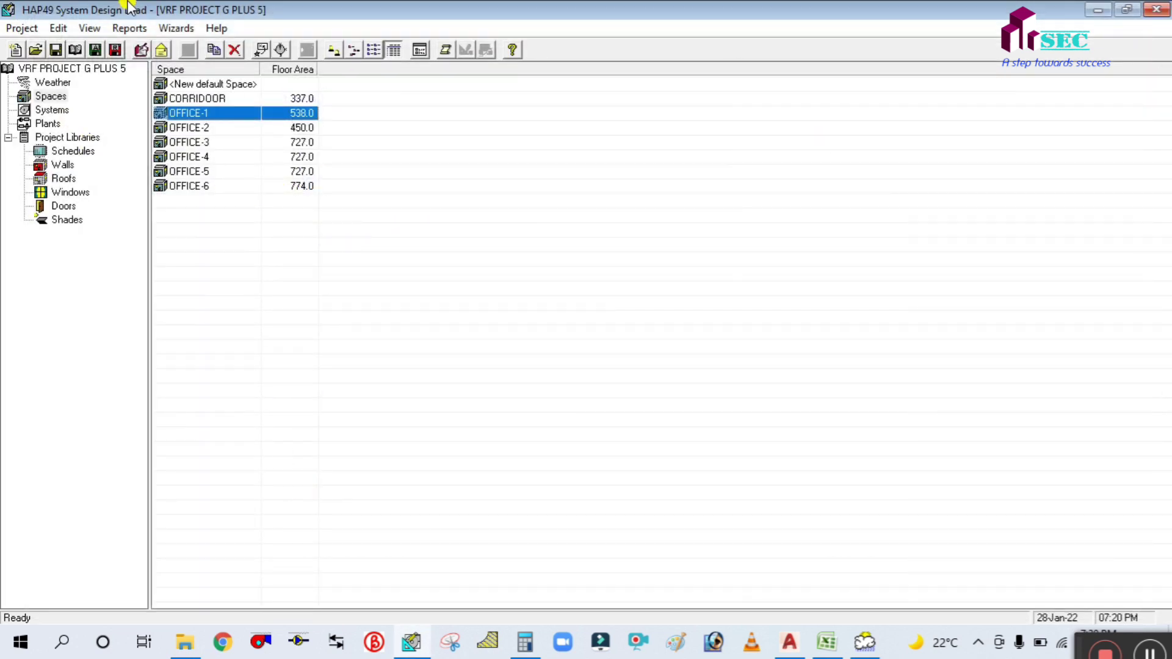
# Step: List the project's air systems and view the input data report for VRF-001
pyautogui.click(52, 109)
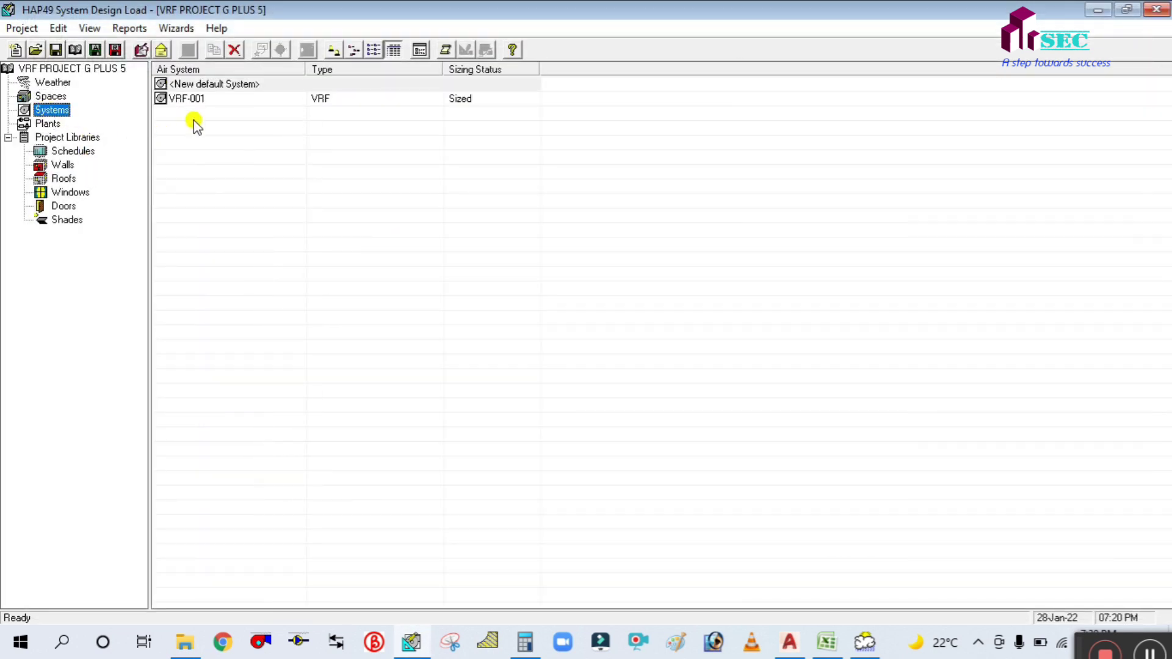
pyautogui.click(205, 99)
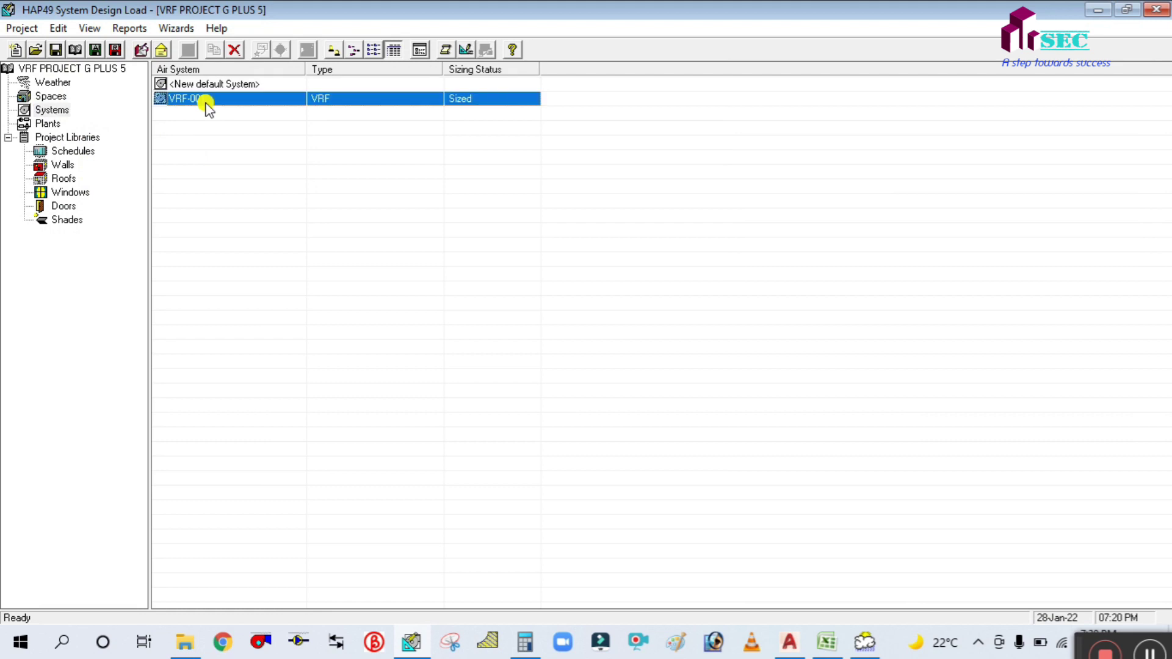
pyautogui.rightClick(207, 107)
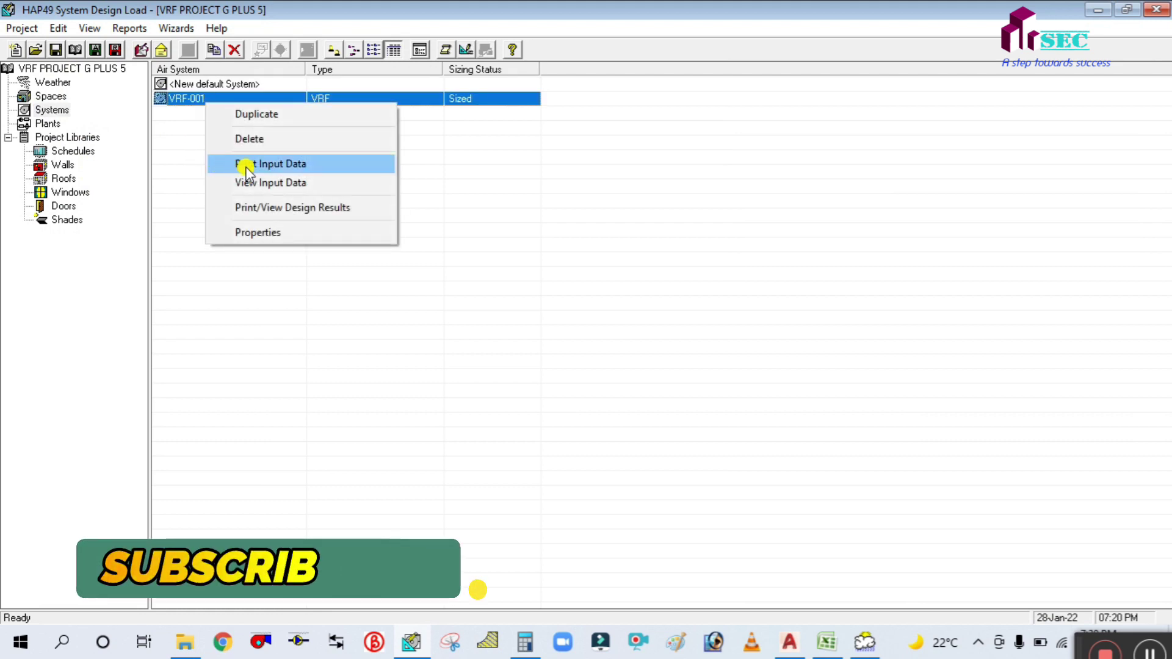
pyautogui.click(199, 177)
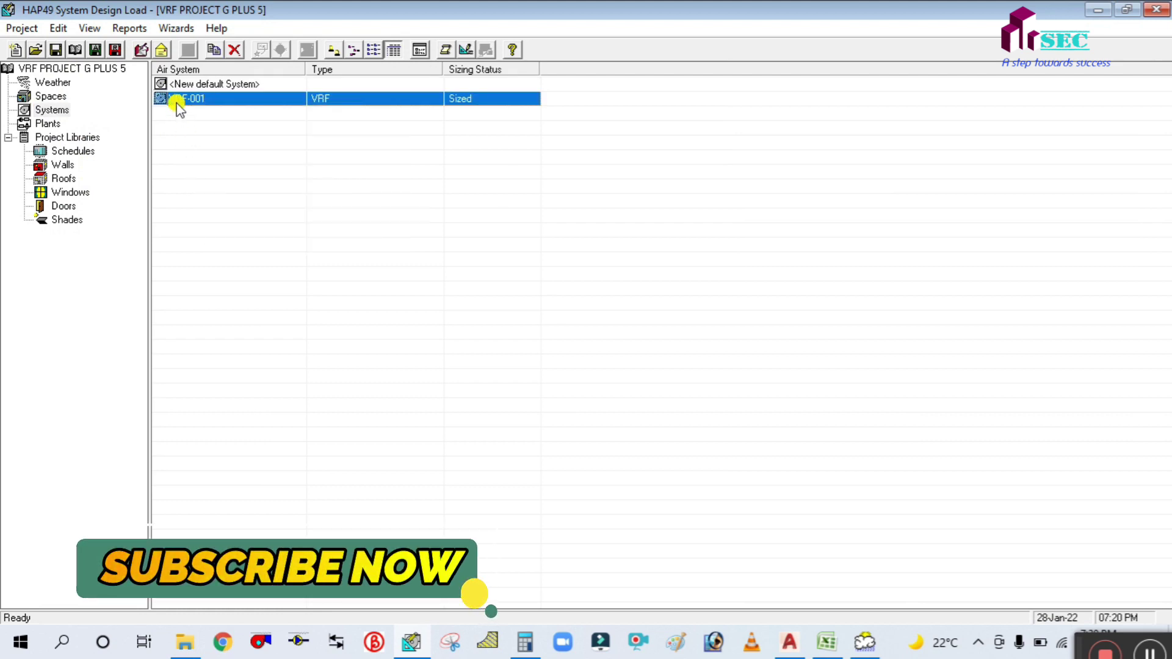
pyautogui.rightClick(196, 98)
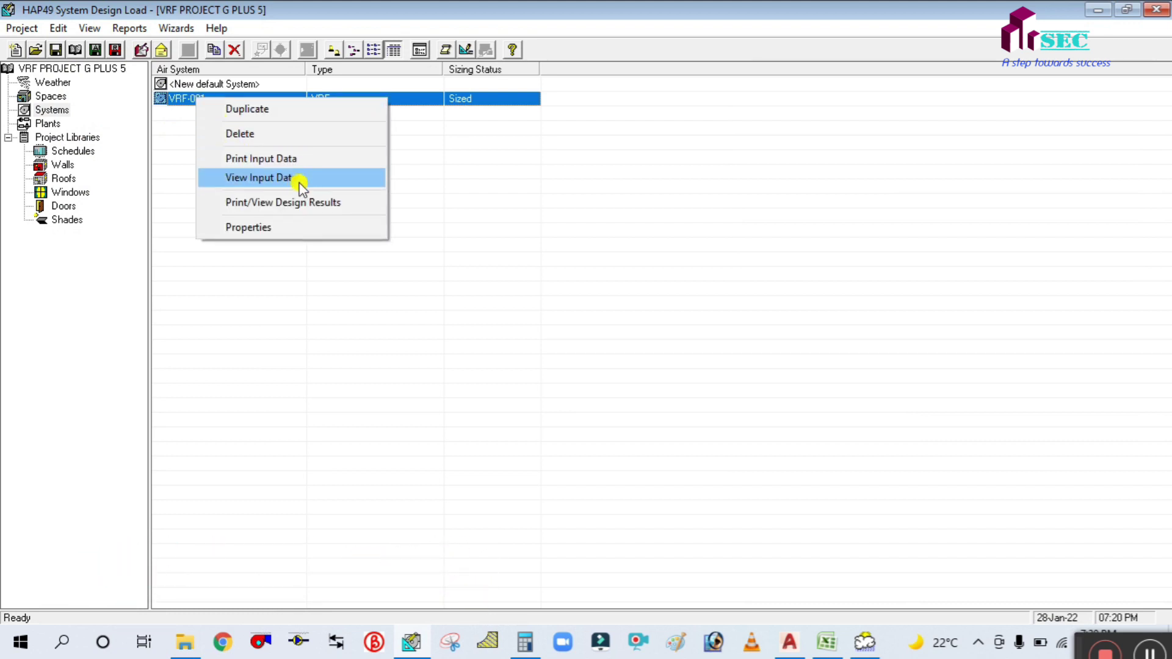
pyautogui.click(448, 49)
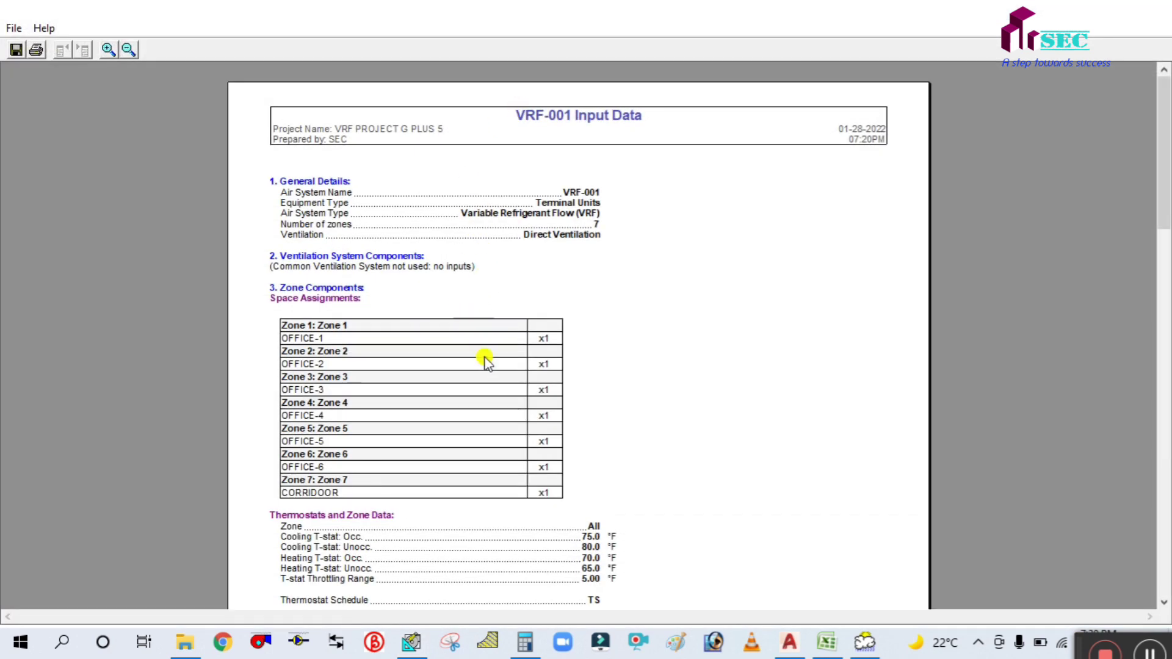
# Step: Review VRF-001's Input Data from the zone components to the zone sizing table, close the report and dismiss the run-time error
pyautogui.scroll(-7, 491, 369)
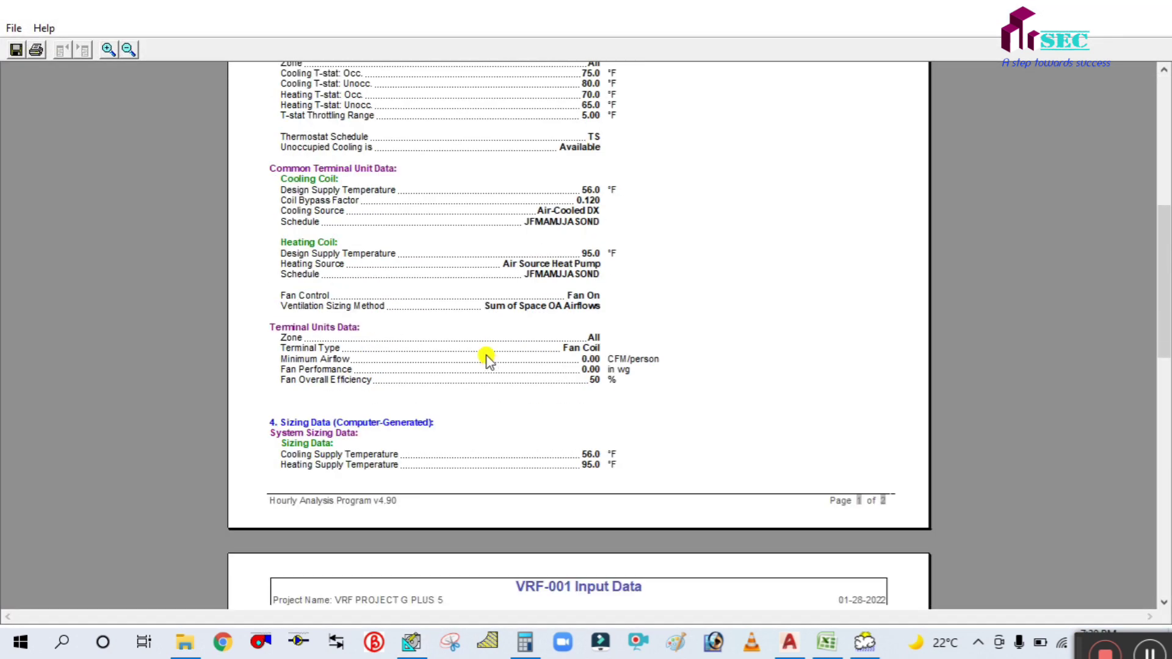
pyautogui.scroll(-11, 486, 360)
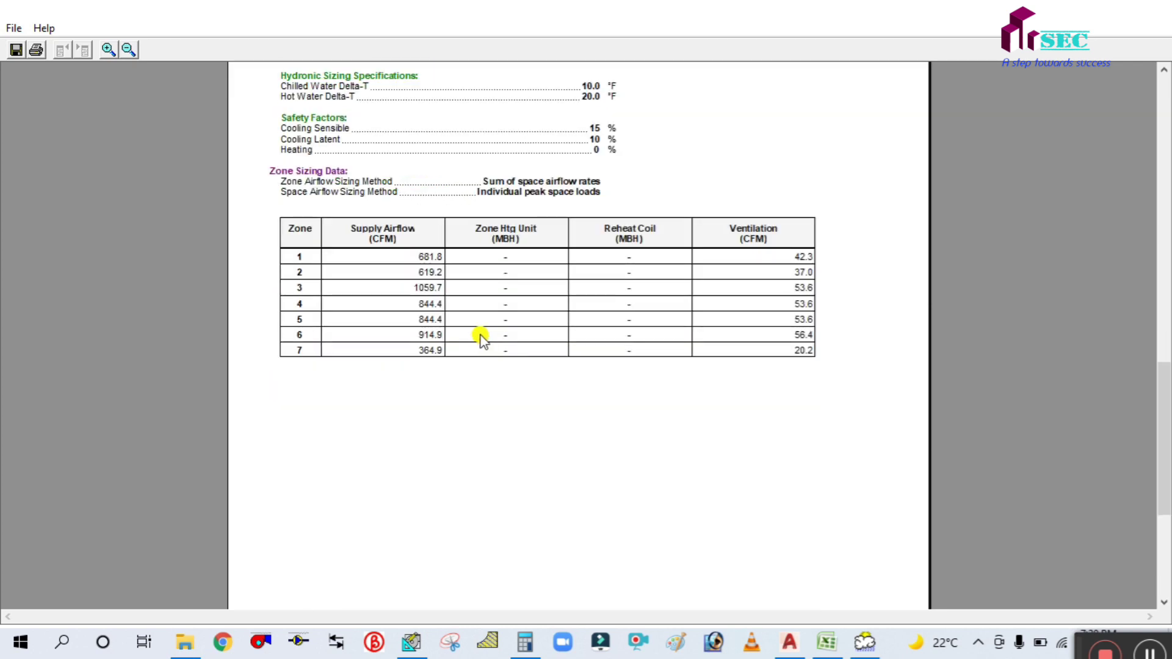
pyautogui.scroll(-5, 482, 340)
pyautogui.scroll(10, 1003, 206)
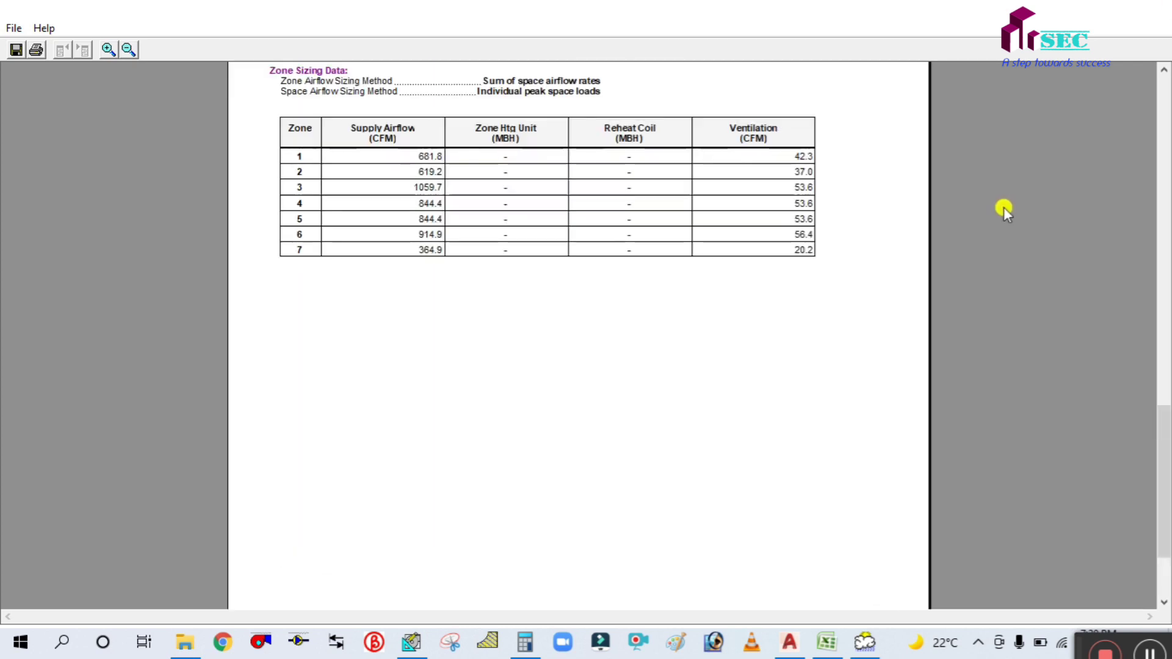
pyautogui.scroll(4, 1010, 218)
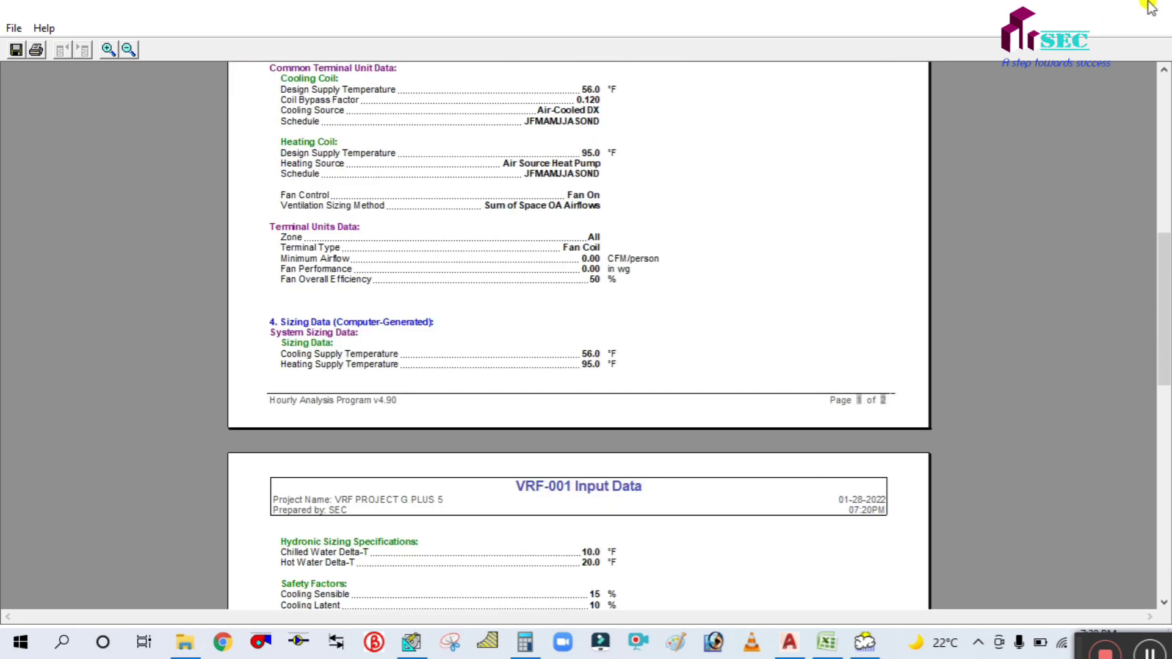
pyautogui.click(1164, 6)
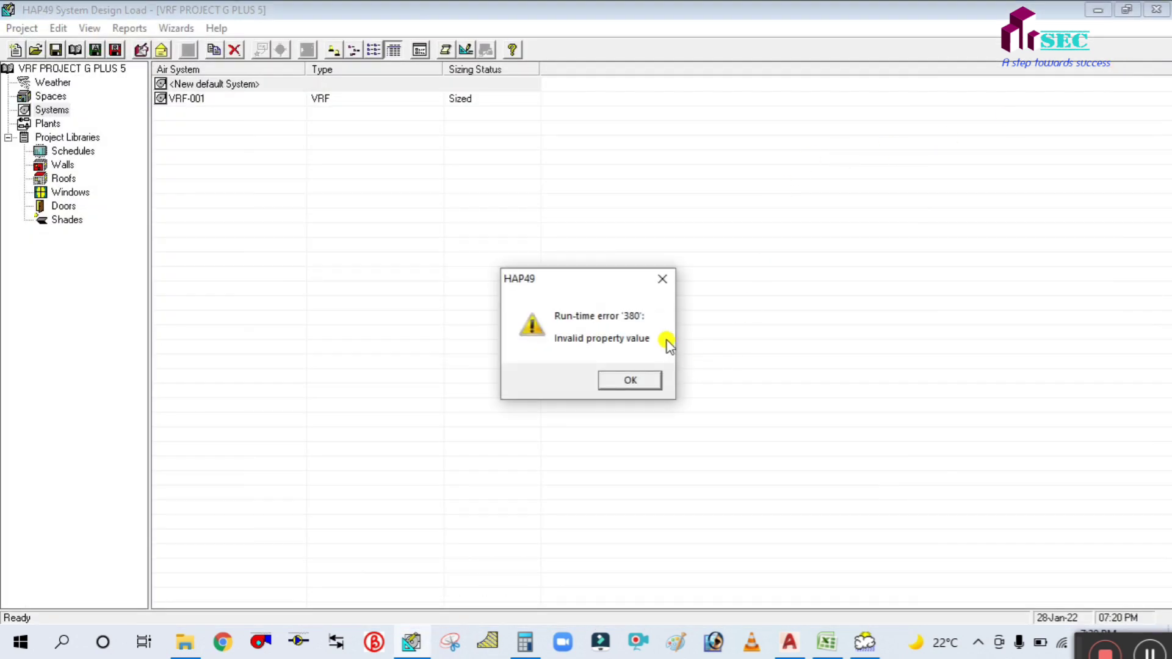
pyautogui.click(649, 383)
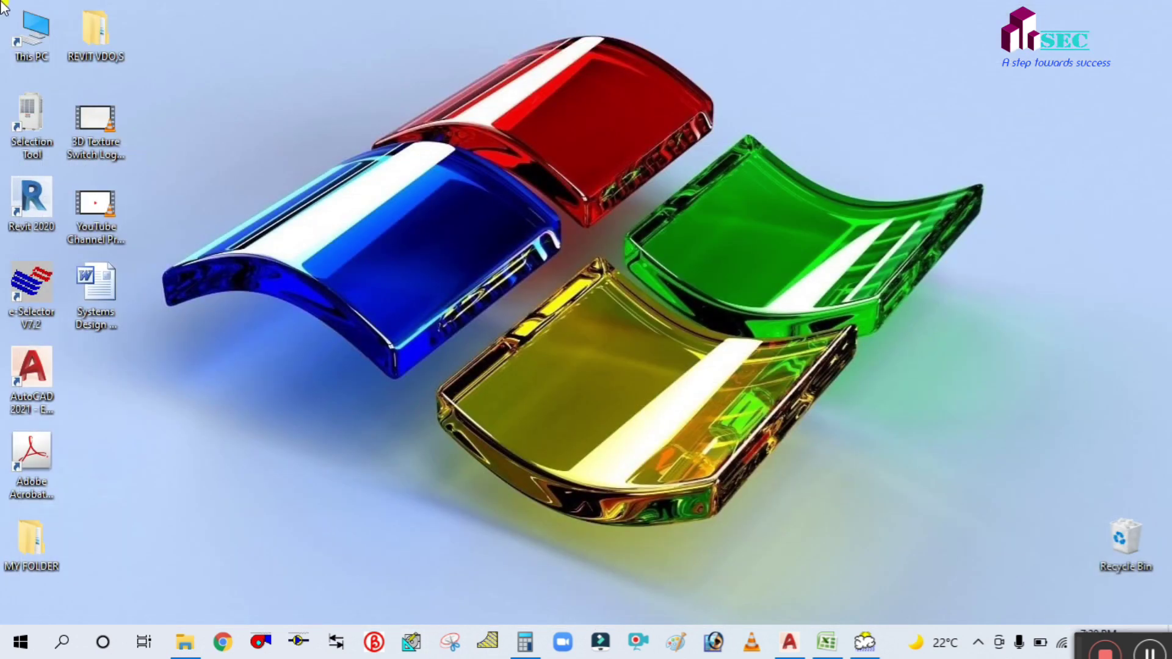
# Step: Switch to AutoCAD and view the 1F VRF layout in the Complete VRF project for G+5 Commercial office drawing
pyautogui.click(826, 642)
pyautogui.click(826, 642)
pyautogui.click(789, 642)
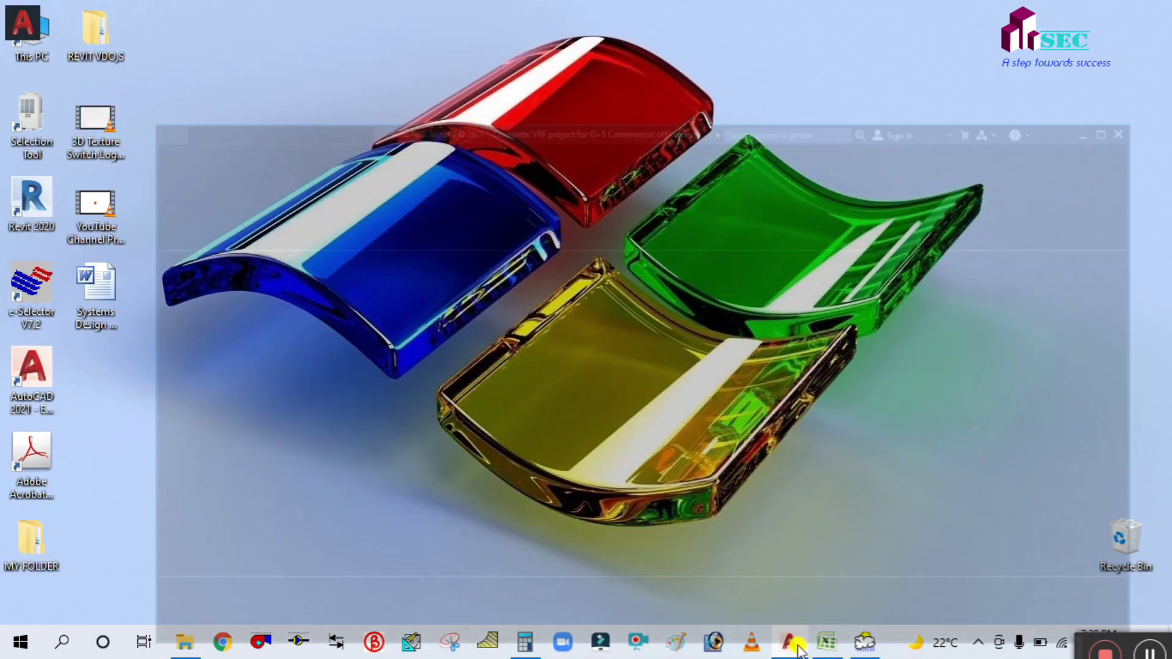
pyautogui.scroll(-3, 570, 335)
pyautogui.scroll(5, 639, 361)
pyautogui.scroll(-1, 643, 400)
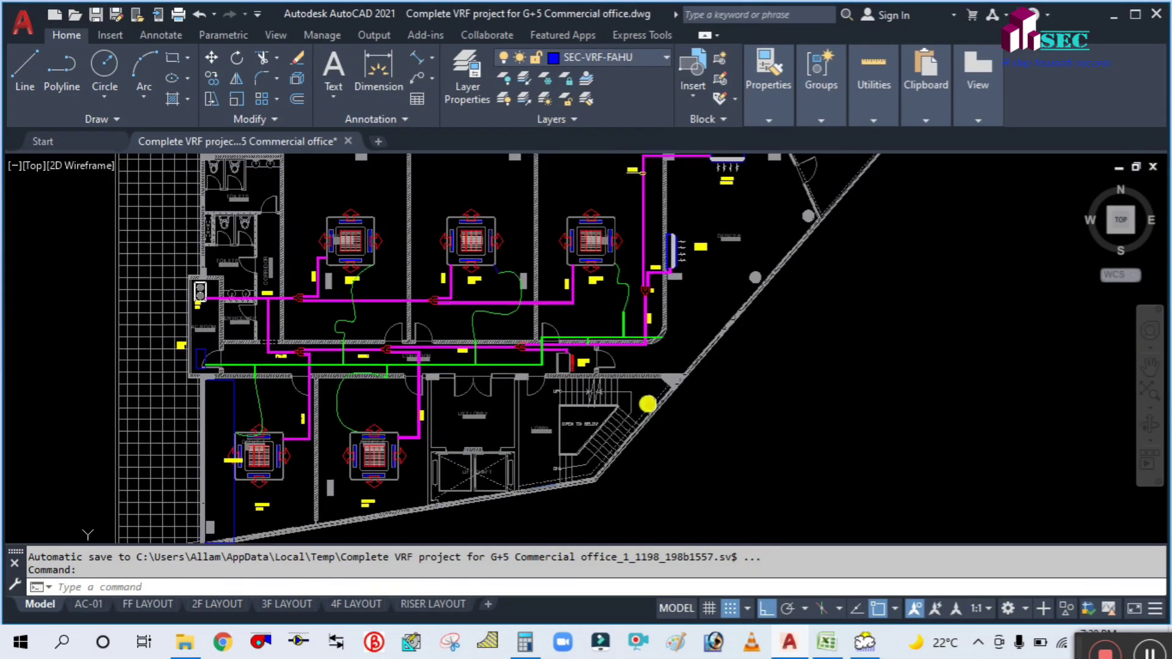
pyautogui.scroll(-4, 663, 401)
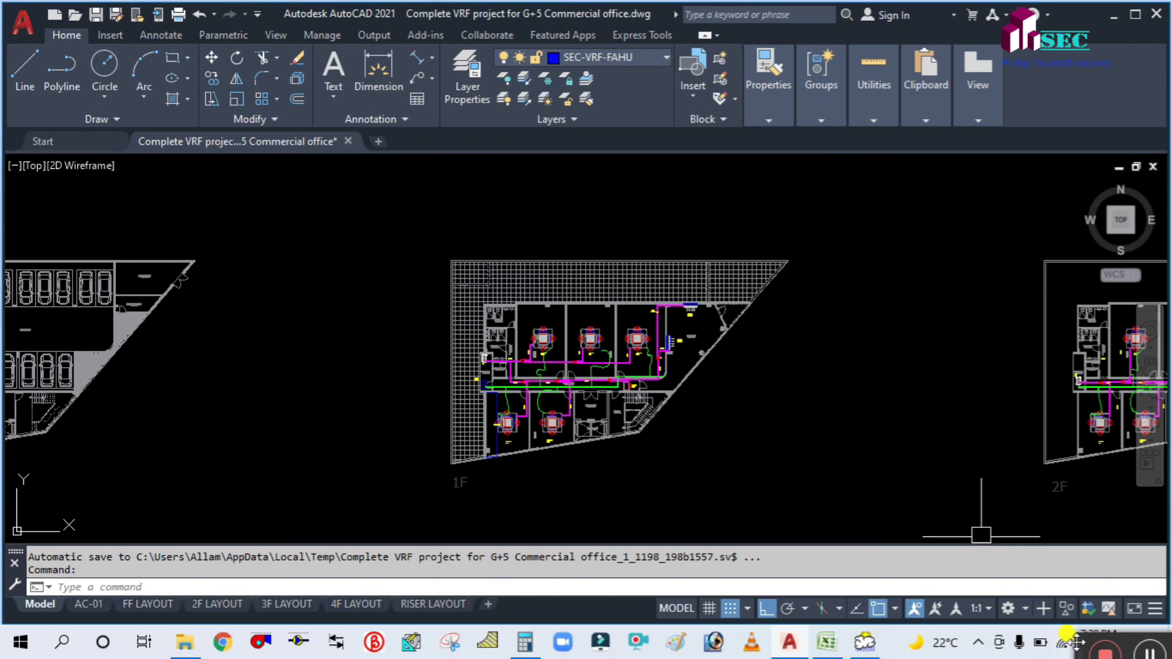
pyautogui.moveTo(951, 545); pyautogui.dragTo(762, 478)
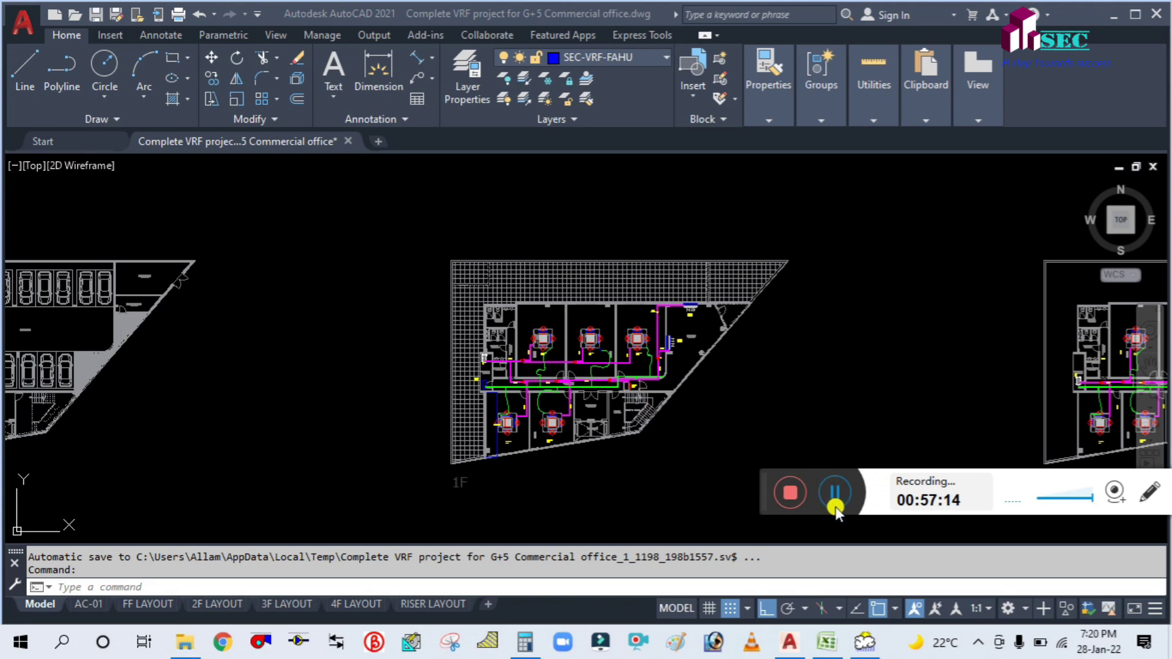
pyautogui.click(793, 492)
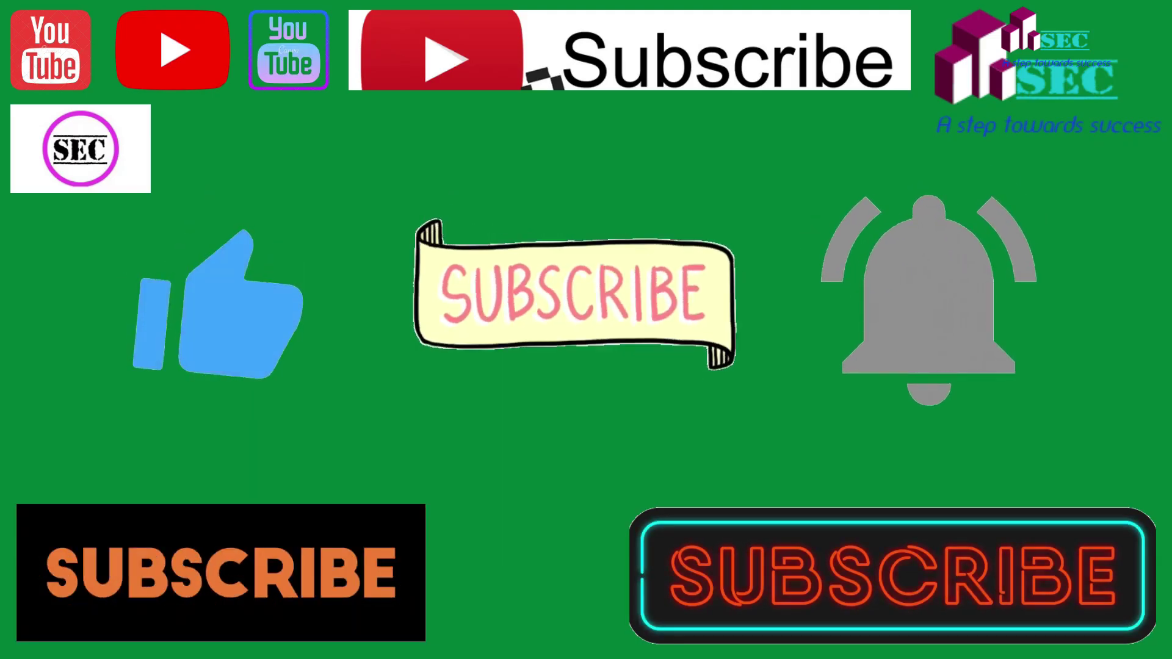